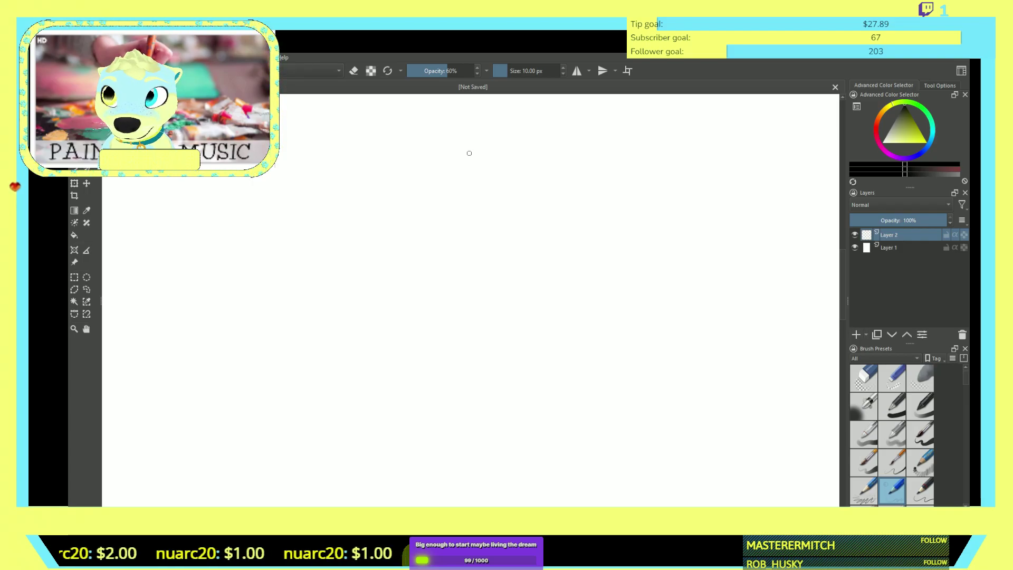
{"action": "left_click", "coordinate": [469, 153]}
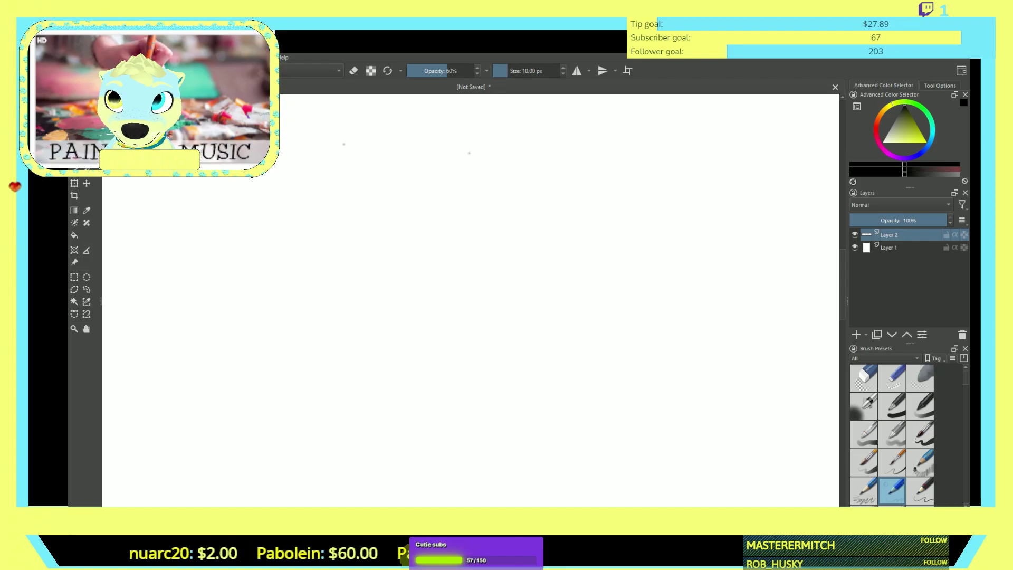
{"action": "left_click", "coordinate": [619, 430]}
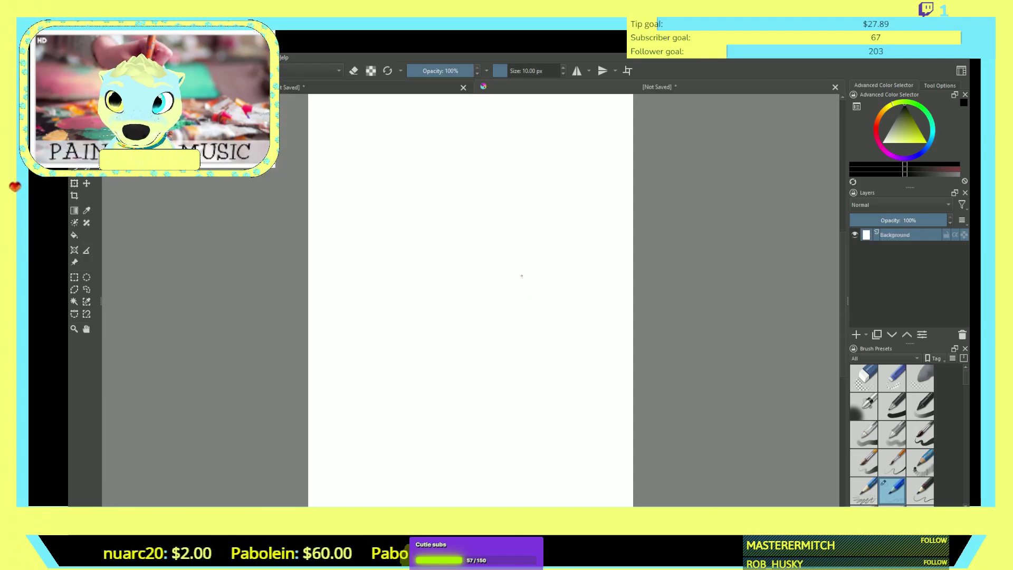
{"action": "scroll", "coordinate": [522, 276], "scroll_direction": "up", "scroll_amount": 4}
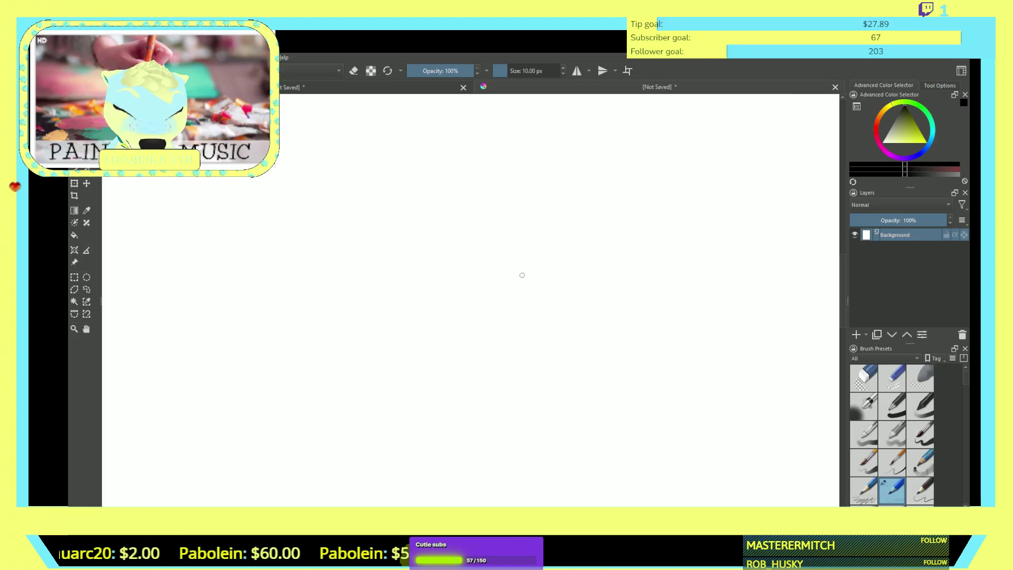
{"action": "mouse_move", "coordinate": [485, 251]}
{"action": "left_mouse_down"}
{"action": "mouse_move", "coordinate": [431, 262]}
{"action": "mouse_move", "coordinate": [479, 285]}
{"action": "left_mouse_up"}
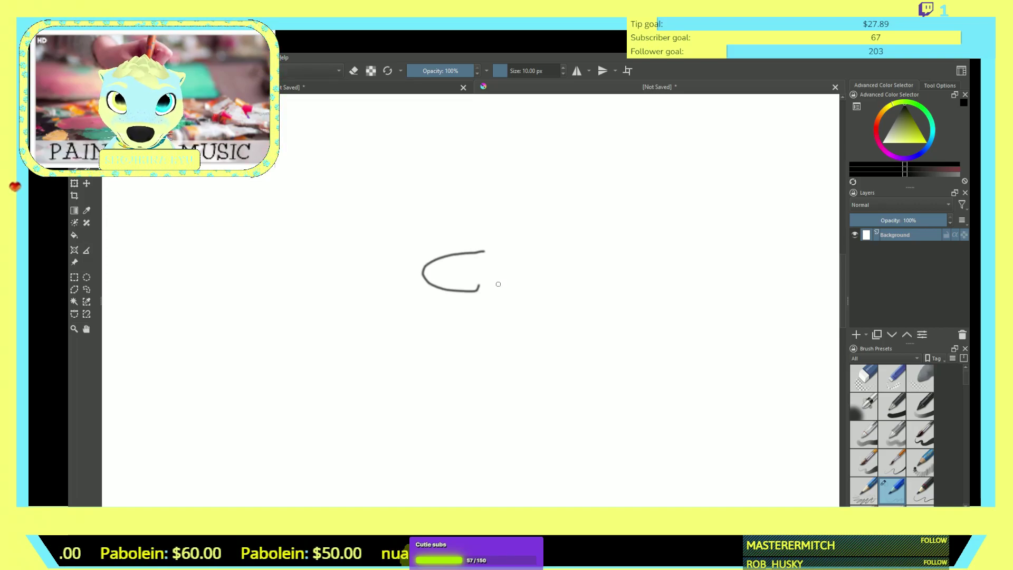
{"action": "key", "text": "ctrl+z"}
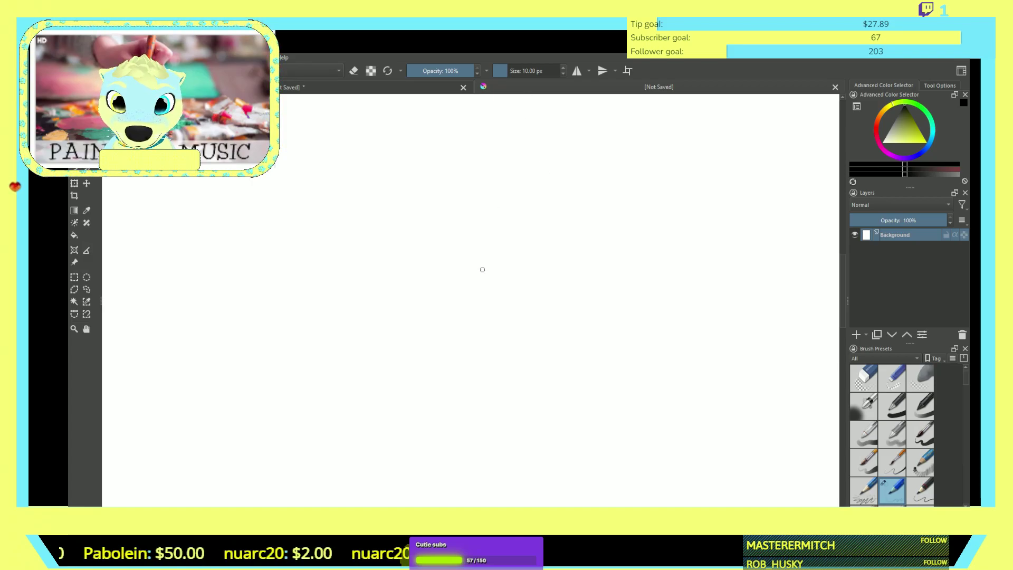
{"action": "key", "text": "e"}
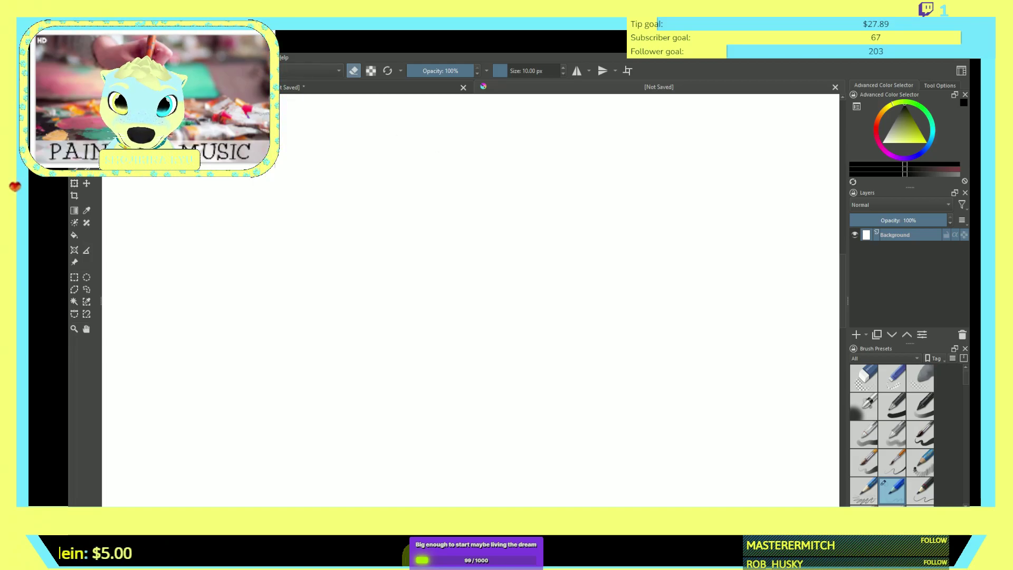
{"action": "left_click", "coordinate": [394, 127]}
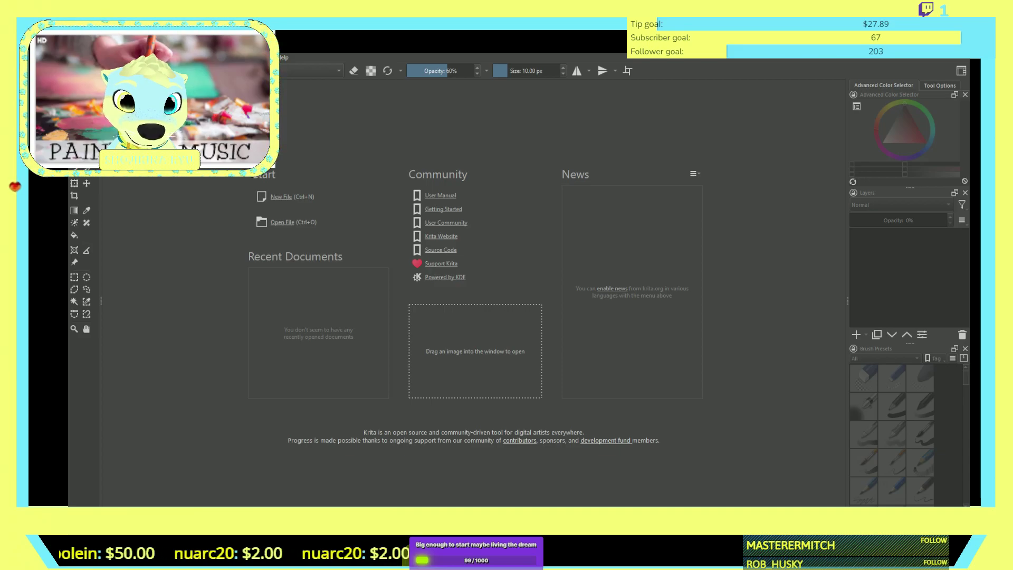
- Create a new blank portrait document
{"action": "left_click", "coordinate": [605, 401]}
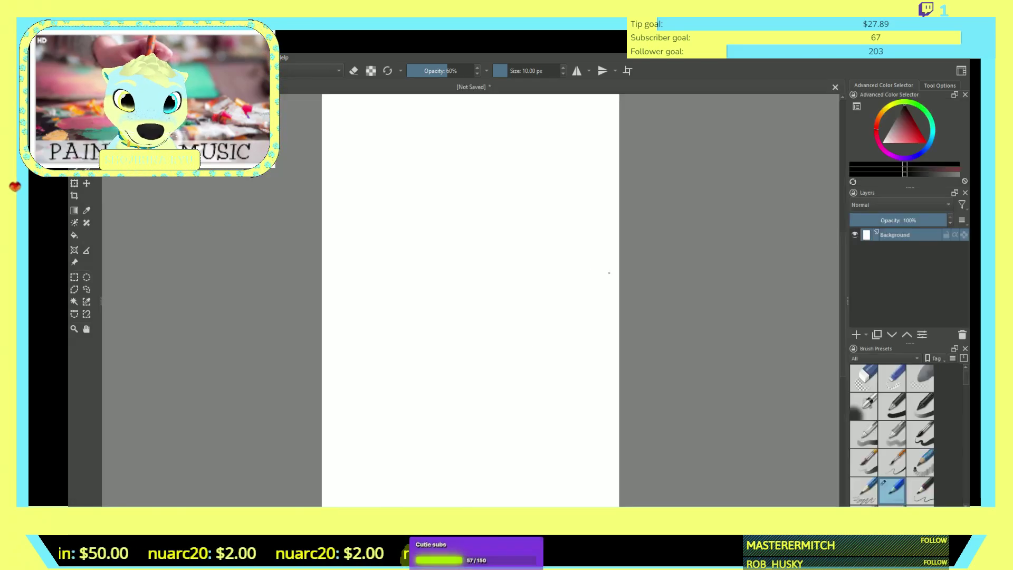
{"action": "left_click_drag", "start_coordinate": [478, 204], "coordinate": [465, 222]}
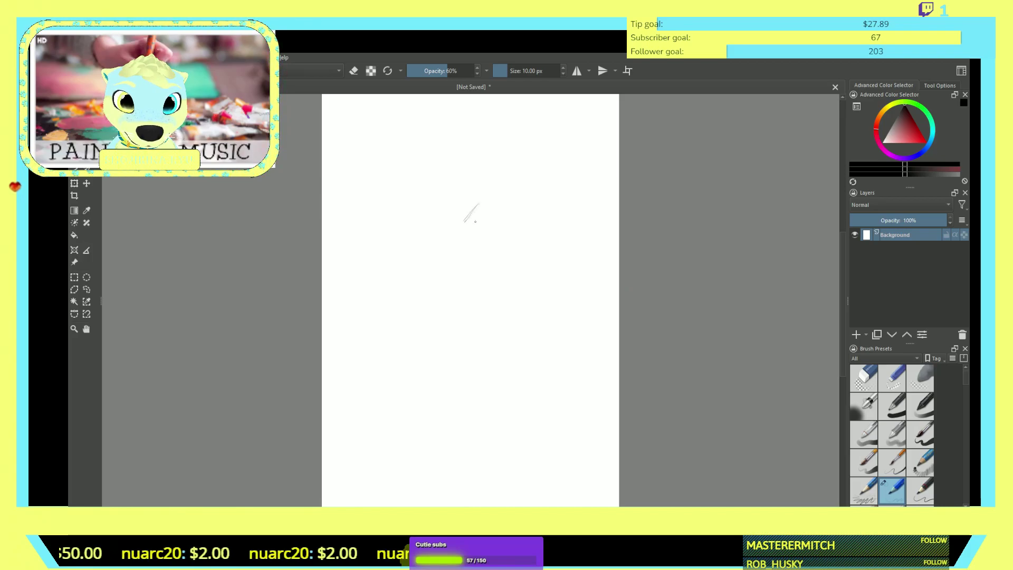
{"action": "scroll", "coordinate": [442, 256], "scroll_direction": "up", "scroll_amount": 4}
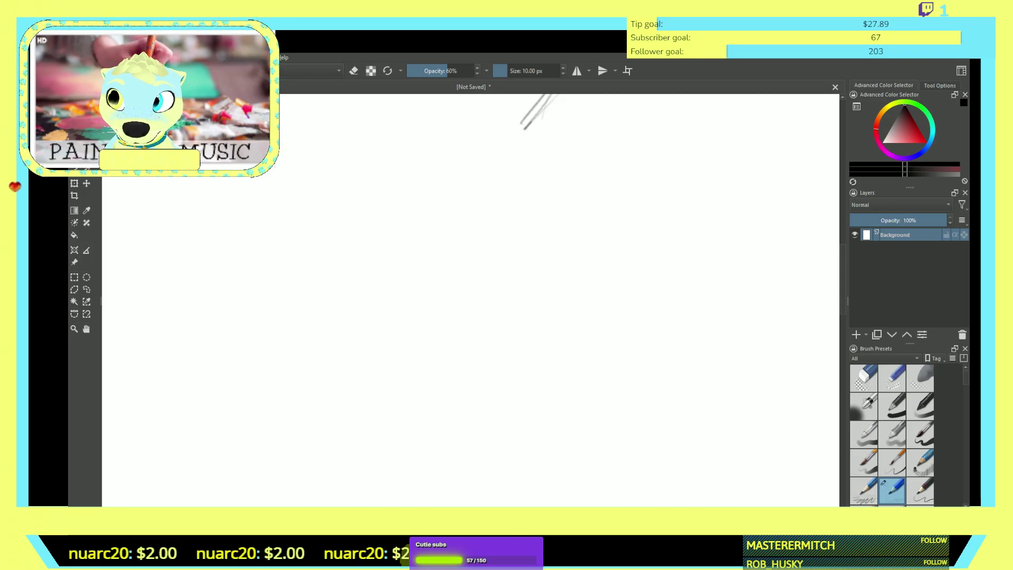
{"action": "scroll", "coordinate": [492, 155], "scroll_direction": "up", "scroll_amount": 3}
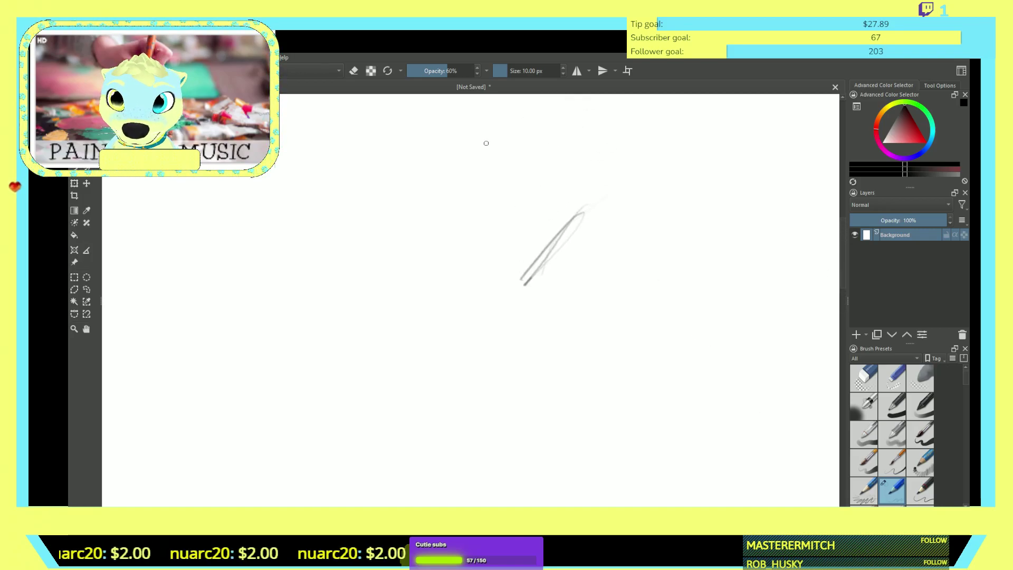
{"action": "key", "text": "e"}
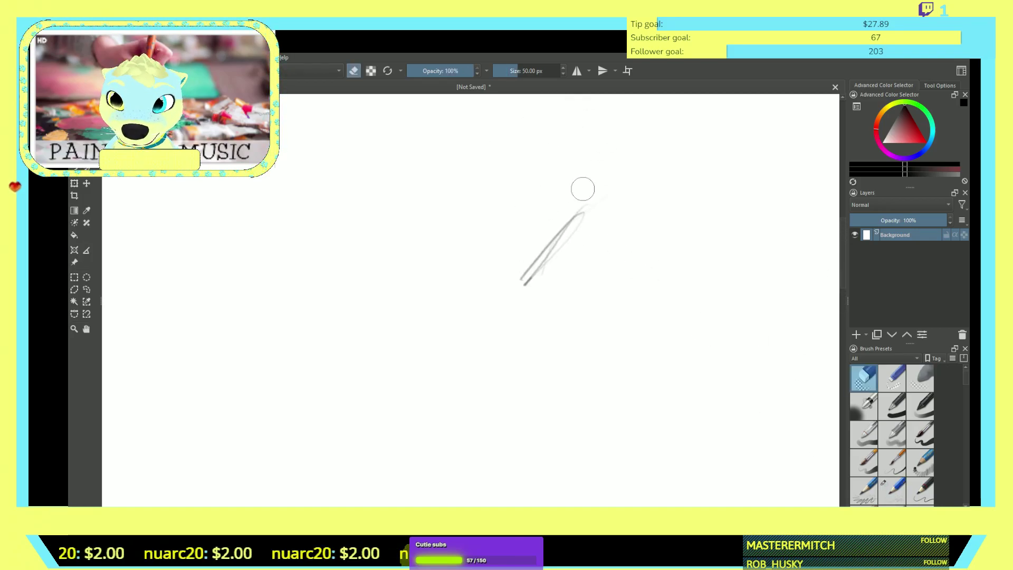
{"action": "left_click", "coordinate": [525, 71]}
{"action": "mouse_move", "coordinate": [574, 208]}
{"action": "left_mouse_down"}
{"action": "mouse_move", "coordinate": [563, 233]}
{"action": "mouse_move", "coordinate": [574, 207]}
{"action": "left_mouse_up"}
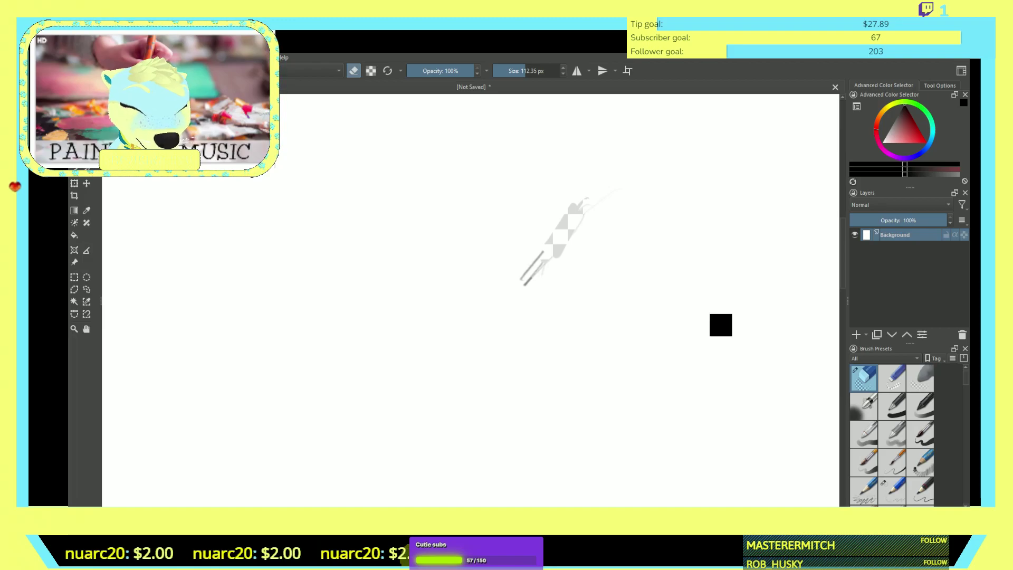
{"action": "key", "text": "ctrl+z"}
{"action": "key", "text": "ctrl+z"}
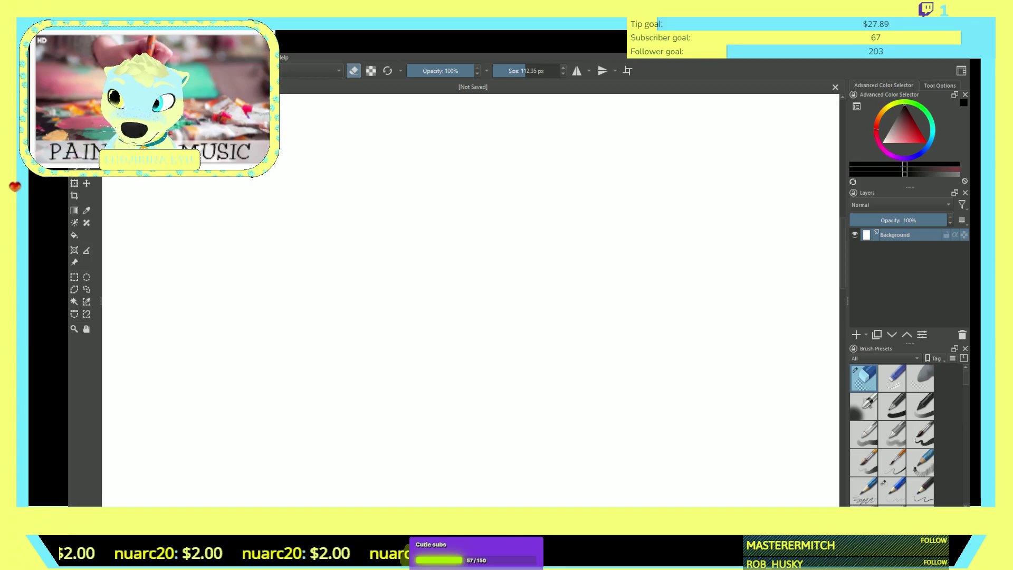
- Select the blue pencil brush preset, lower its opacity to 31%, and sketch a faint diagonal stroke in the canvas's upper middle area
{"action": "left_click", "coordinate": [892, 491]}
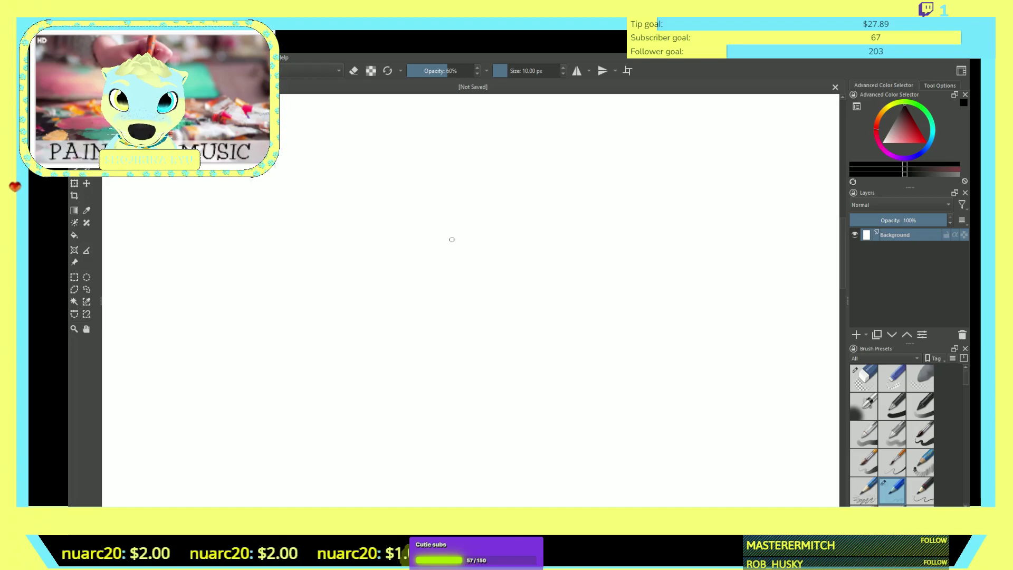
{"action": "left_click_drag", "start_coordinate": [452, 70], "coordinate": [427, 71]}
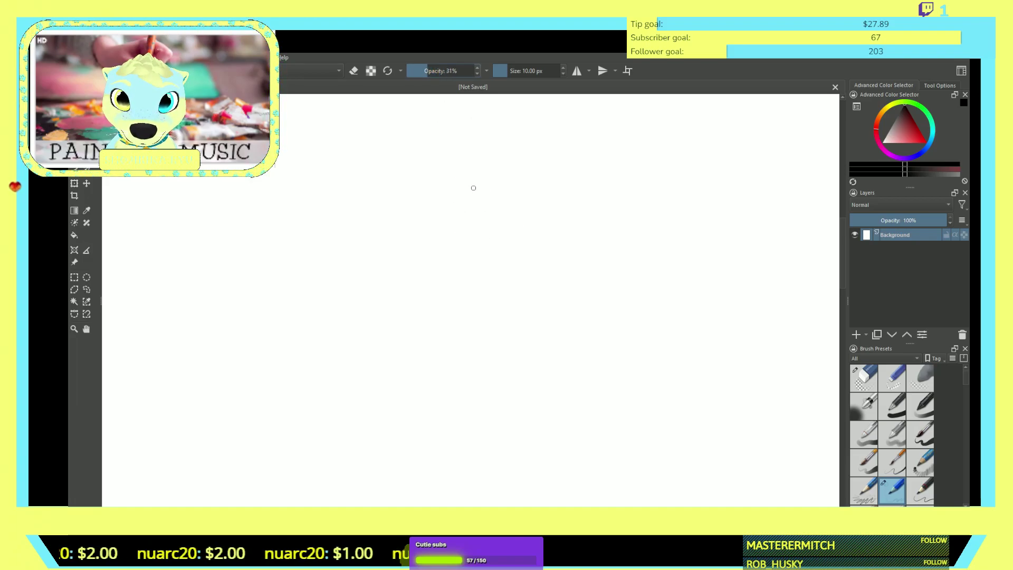
{"action": "left_click_drag", "start_coordinate": [477, 181], "coordinate": [533, 123]}
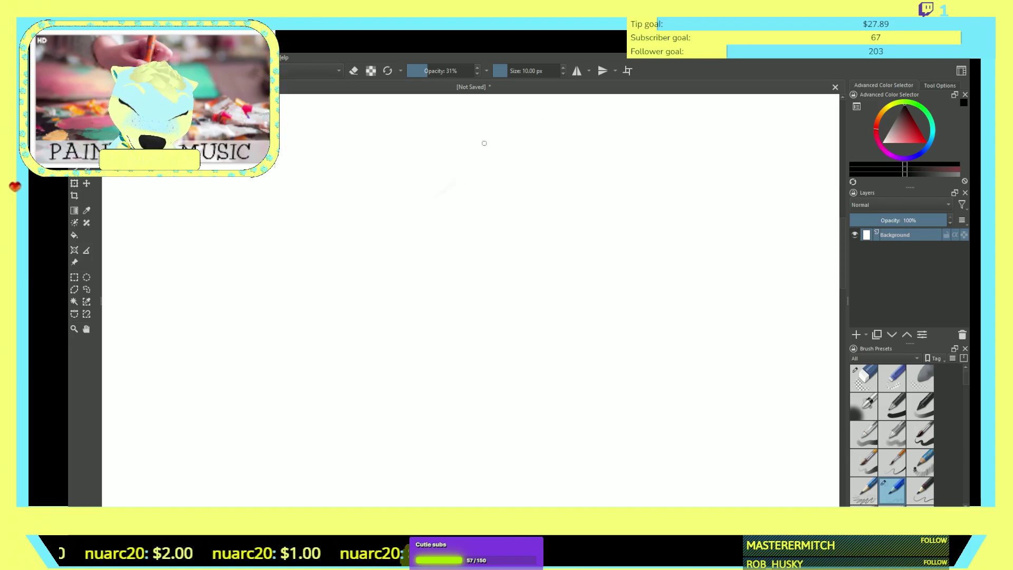
- Raise the brush opacity to 87% and sketch an angular, roughly pentagonal fist outline tapering toward its lower end
{"action": "key", "text": "o"}
{"action": "key", "text": "o"}
{"action": "key", "text": "o"}
{"action": "key", "text": "o"}
{"action": "key", "text": "o"}
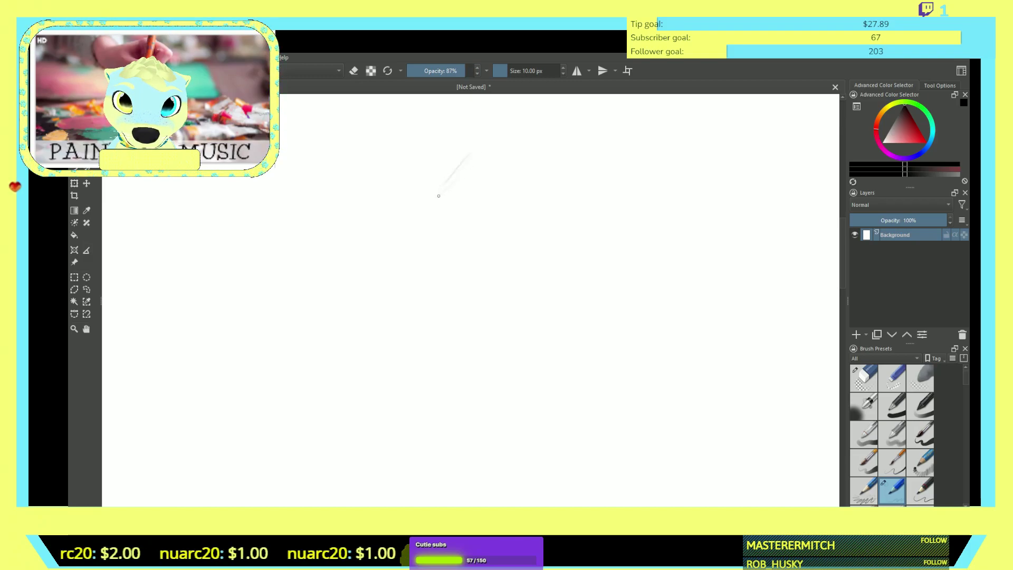
{"action": "mouse_move", "coordinate": [442, 215]}
{"action": "left_mouse_down"}
{"action": "mouse_move", "coordinate": [447, 239]}
{"action": "mouse_move", "coordinate": [436, 204]}
{"action": "mouse_move", "coordinate": [495, 315]}
{"action": "left_mouse_up"}
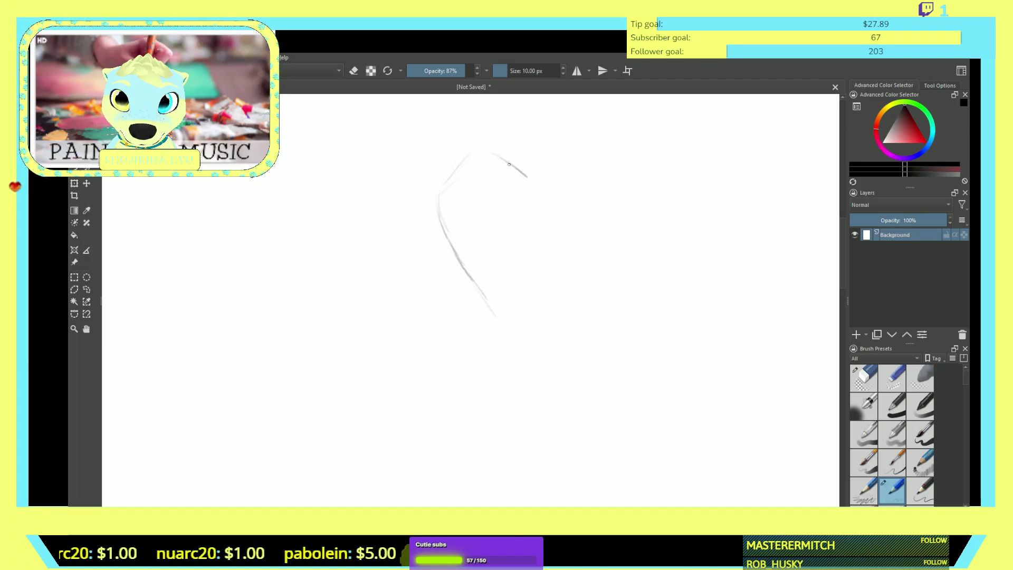
{"action": "left_click_drag", "start_coordinate": [518, 169], "coordinate": [557, 201]}
{"action": "left_click_drag", "start_coordinate": [494, 154], "coordinate": [562, 204]}
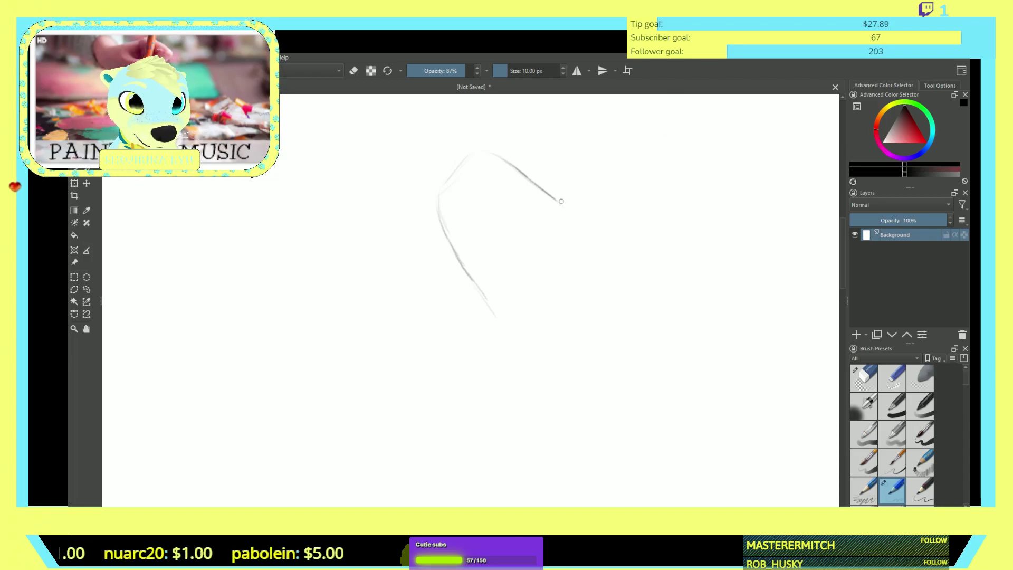
{"action": "mouse_move", "coordinate": [561, 205]}
{"action": "left_mouse_down"}
{"action": "mouse_move", "coordinate": [566, 256]}
{"action": "mouse_move", "coordinate": [512, 310]}
{"action": "left_mouse_up"}
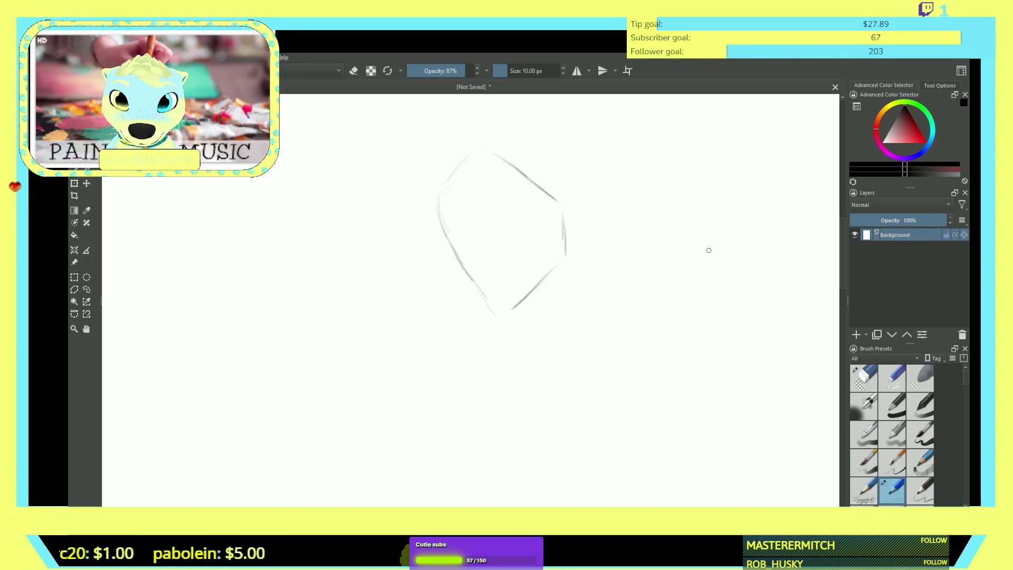
- Sketch a diagonal row of four curved knuckle bumps across the fist outline, from its right corner to its lower left edge
{"action": "left_click_drag", "start_coordinate": [560, 210], "coordinate": [539, 224]}
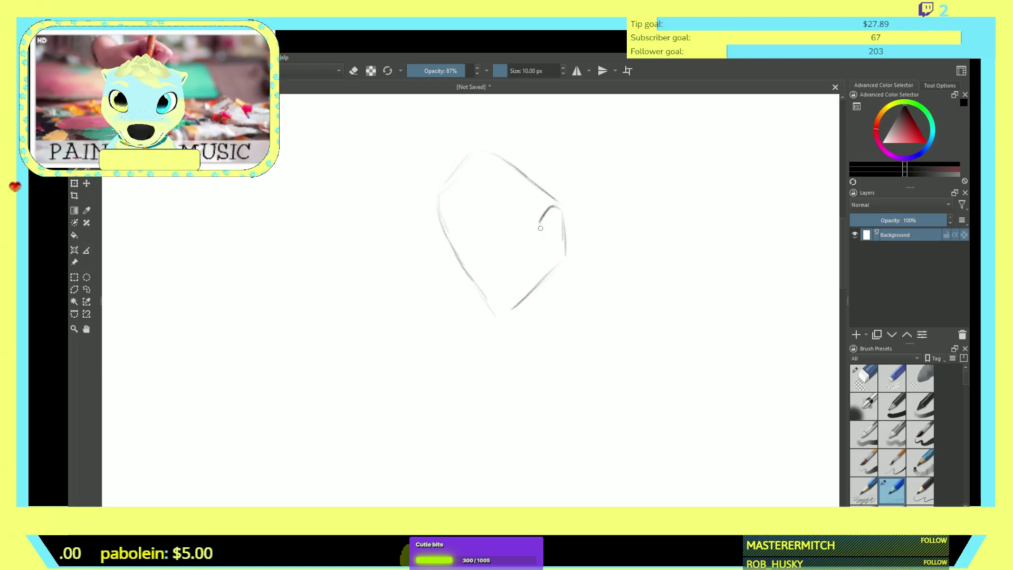
{"action": "left_click_drag", "start_coordinate": [532, 222], "coordinate": [514, 240]}
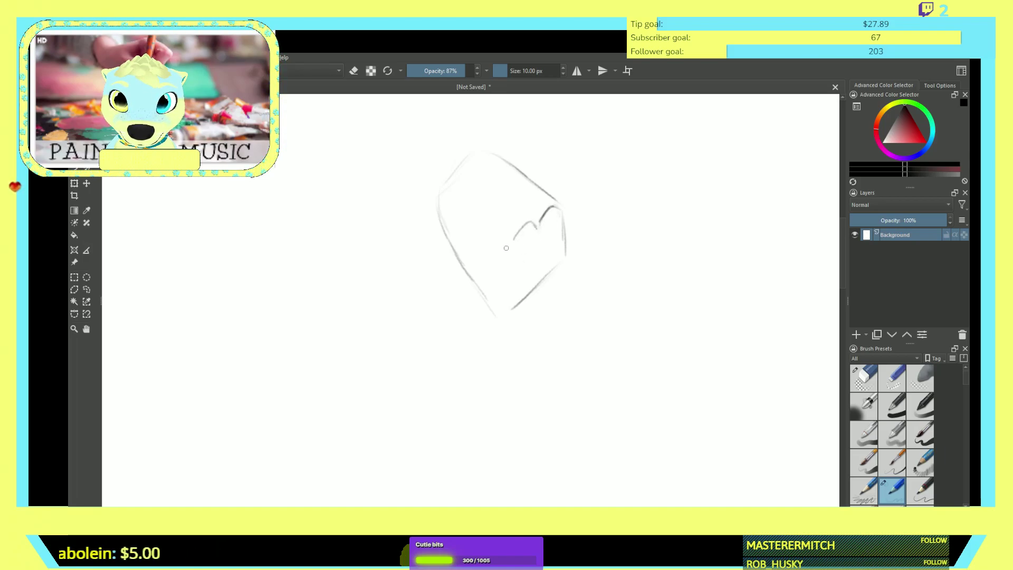
{"action": "mouse_move", "coordinate": [504, 244]}
{"action": "left_mouse_down"}
{"action": "mouse_move", "coordinate": [492, 260]}
{"action": "mouse_move", "coordinate": [517, 250]}
{"action": "mouse_move", "coordinate": [475, 283]}
{"action": "left_mouse_up"}
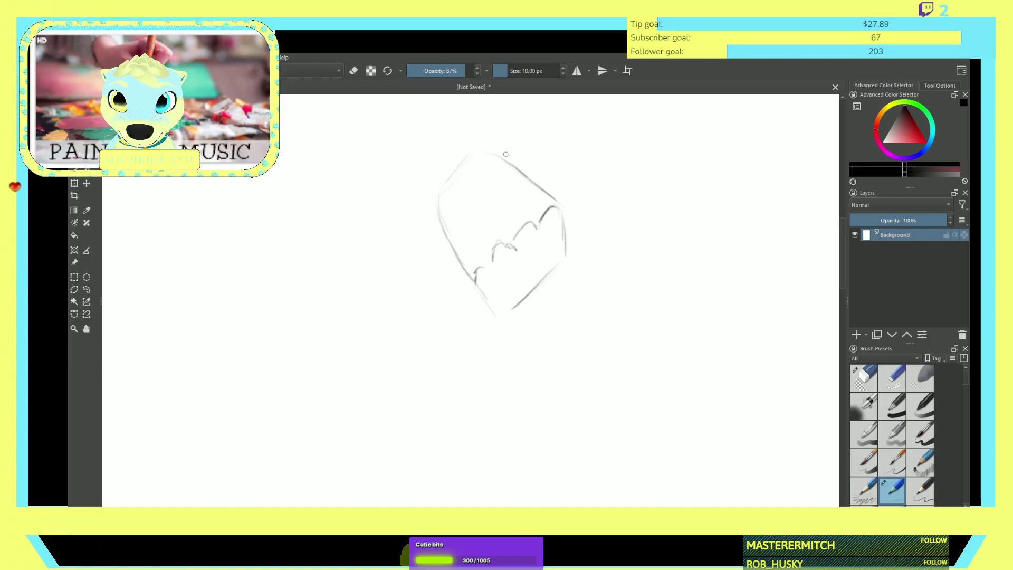
- Sketch a bulging contour outside the fist's upper right edge and extend its right side downward
{"action": "mouse_move", "coordinate": [504, 157]}
{"action": "left_mouse_down"}
{"action": "mouse_move", "coordinate": [565, 167]}
{"action": "mouse_move", "coordinate": [580, 215]}
{"action": "left_mouse_up"}
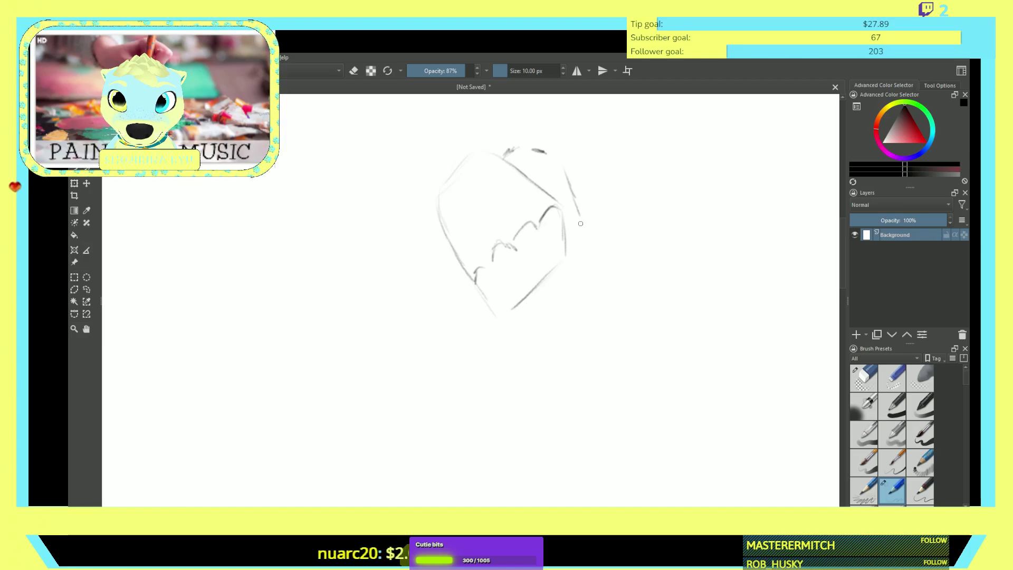
{"action": "left_click_drag", "start_coordinate": [581, 217], "coordinate": [570, 233]}
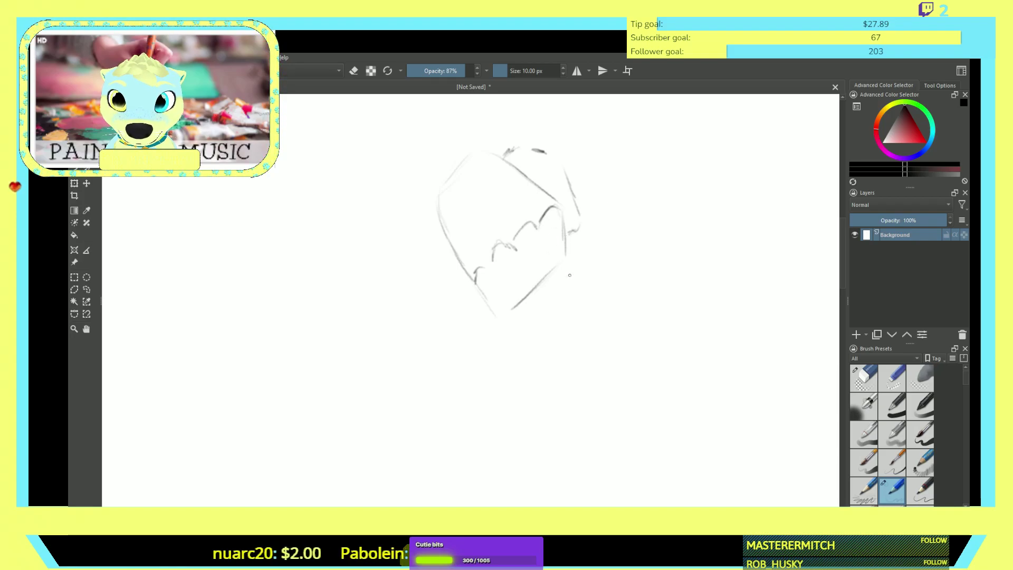
{"action": "left_click_drag", "start_coordinate": [563, 229], "coordinate": [570, 269]}
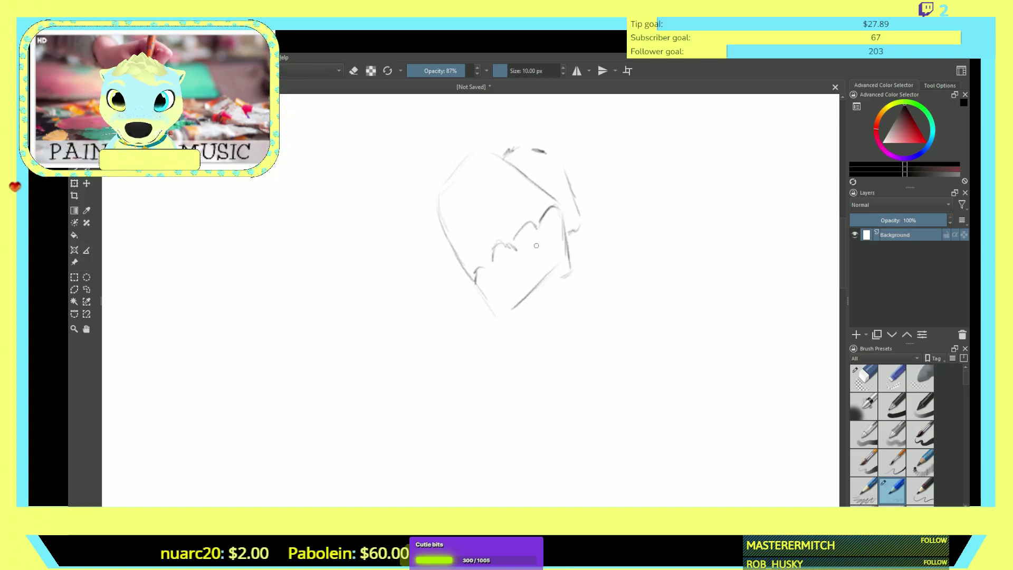
- Sketch the dividing lines between the fingers below the knuckles and round off the fingertips along the fist's lower edge
{"action": "left_click_drag", "start_coordinate": [541, 236], "coordinate": [548, 251]}
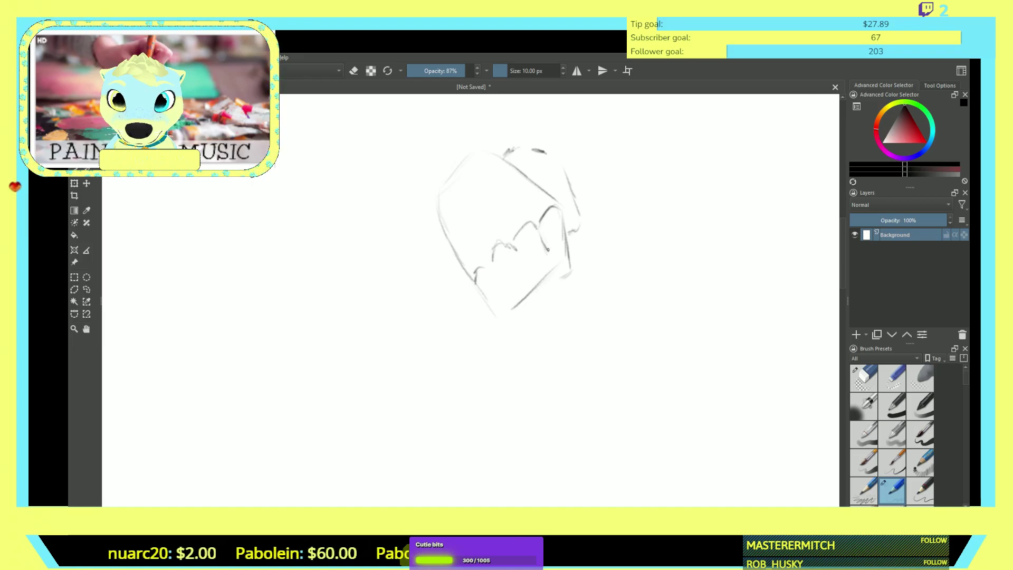
{"action": "mouse_move", "coordinate": [550, 253]}
{"action": "left_mouse_down"}
{"action": "mouse_move", "coordinate": [557, 278]}
{"action": "mouse_move", "coordinate": [548, 286]}
{"action": "left_mouse_up"}
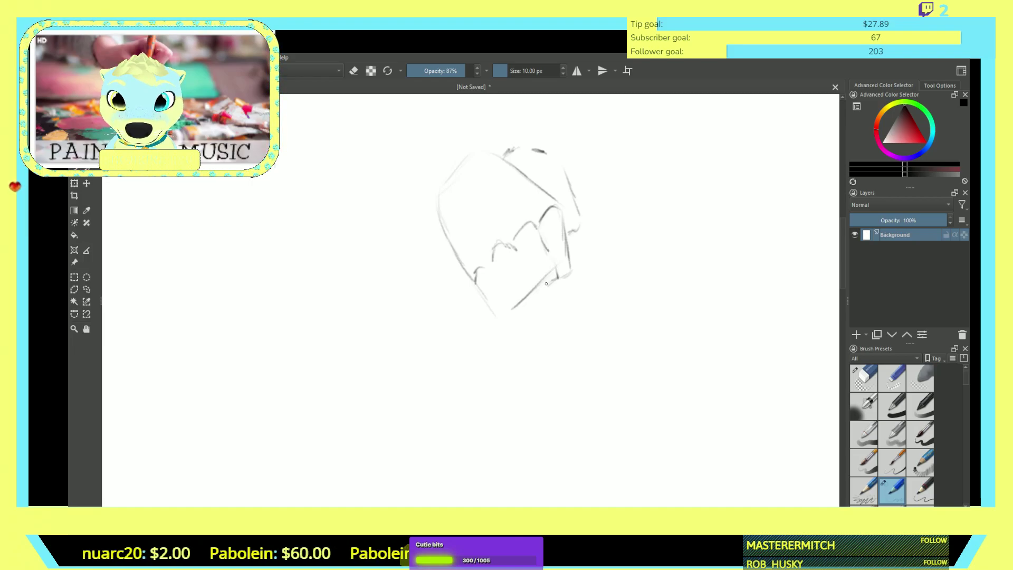
{"action": "mouse_move", "coordinate": [521, 256]}
{"action": "left_mouse_down"}
{"action": "mouse_move", "coordinate": [536, 292]}
{"action": "mouse_move", "coordinate": [529, 300]}
{"action": "mouse_move", "coordinate": [501, 279]}
{"action": "left_mouse_up"}
{"action": "left_click_drag", "start_coordinate": [511, 313], "coordinate": [506, 316]}
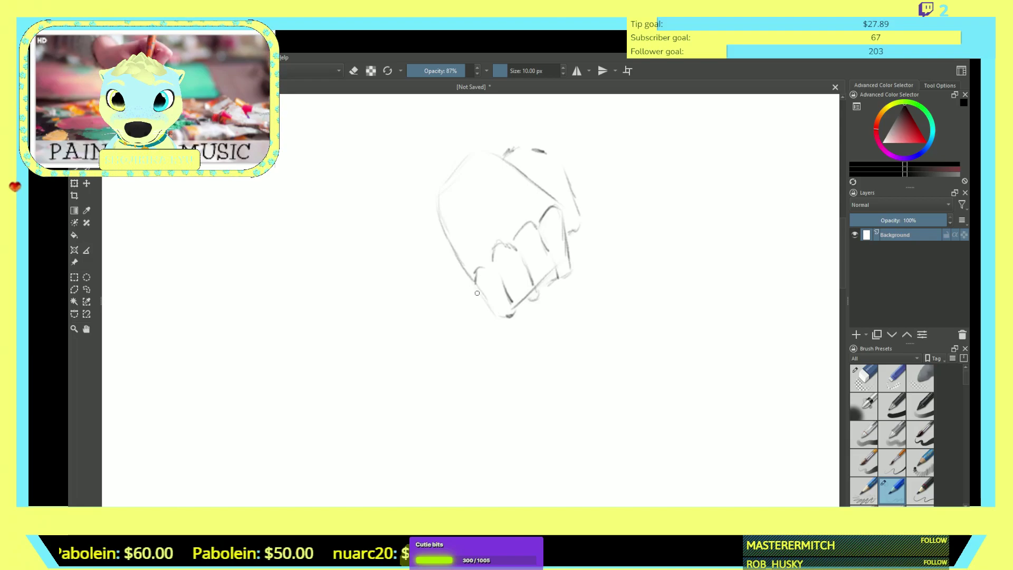
{"action": "left_click_drag", "start_coordinate": [493, 313], "coordinate": [478, 282]}
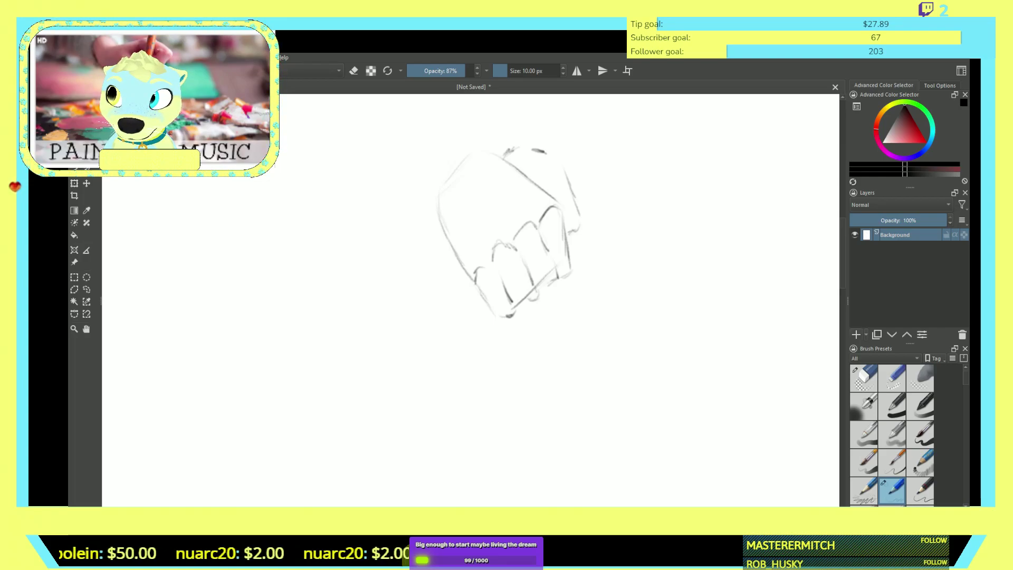
- Add a new paint layer above the background and make the Background layer active again
{"action": "key", "text": "Insert"}
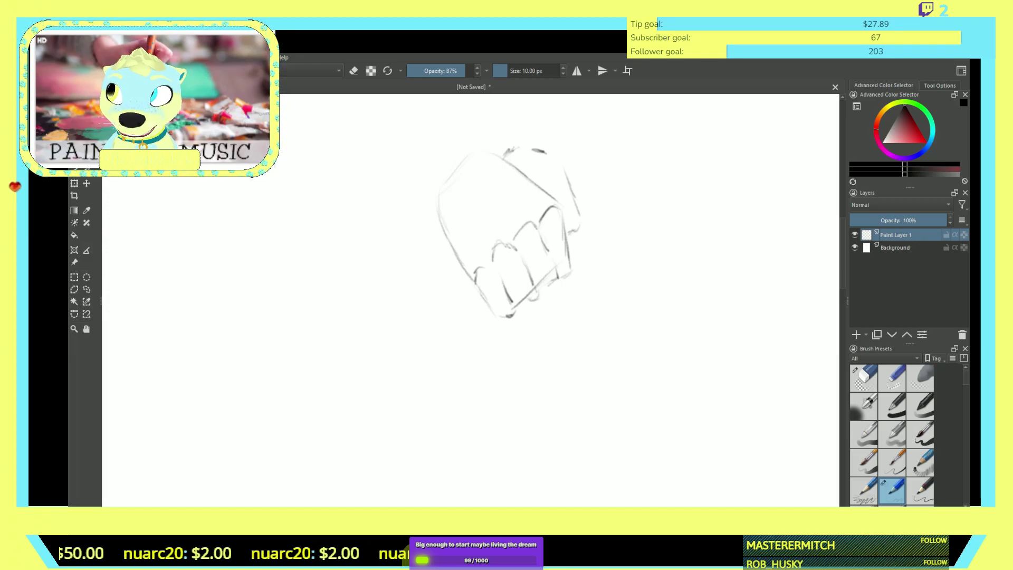
{"action": "left_click", "coordinate": [895, 247]}
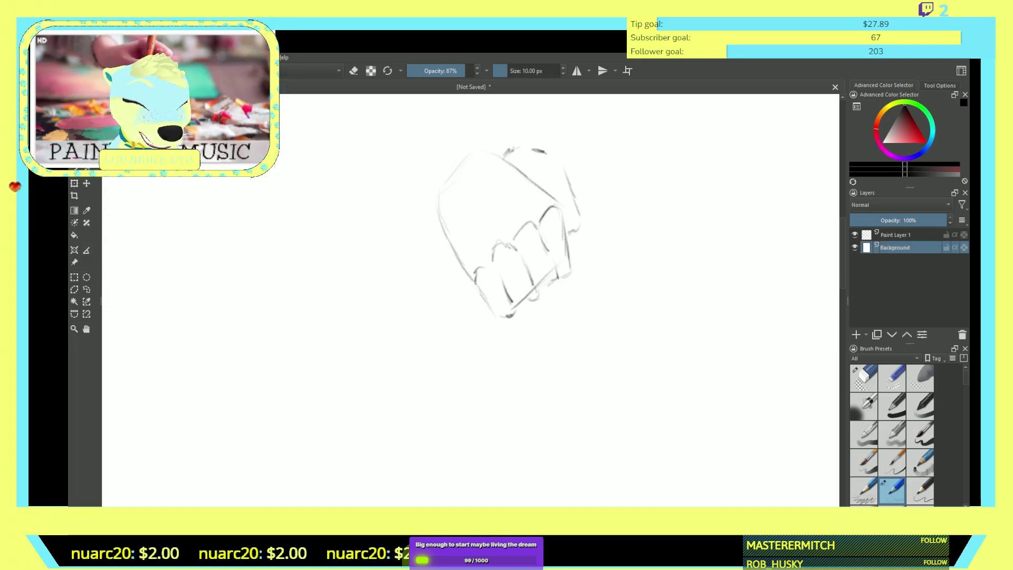
- Undo the added paint layer, the finger and knuckle strokes, and the outline's lower right edge
{"action": "key", "text": "ctrl+z"}
{"action": "key", "text": "ctrl+z"}
{"action": "key", "text": "ctrl+z"}
{"action": "key", "text": "ctrl+z"}
{"action": "key", "text": "ctrl+z"}
{"action": "key", "text": "ctrl+z"}
{"action": "key", "text": "ctrl+z"}
{"action": "key", "text": "ctrl+z"}
{"action": "key", "text": "ctrl+z"}
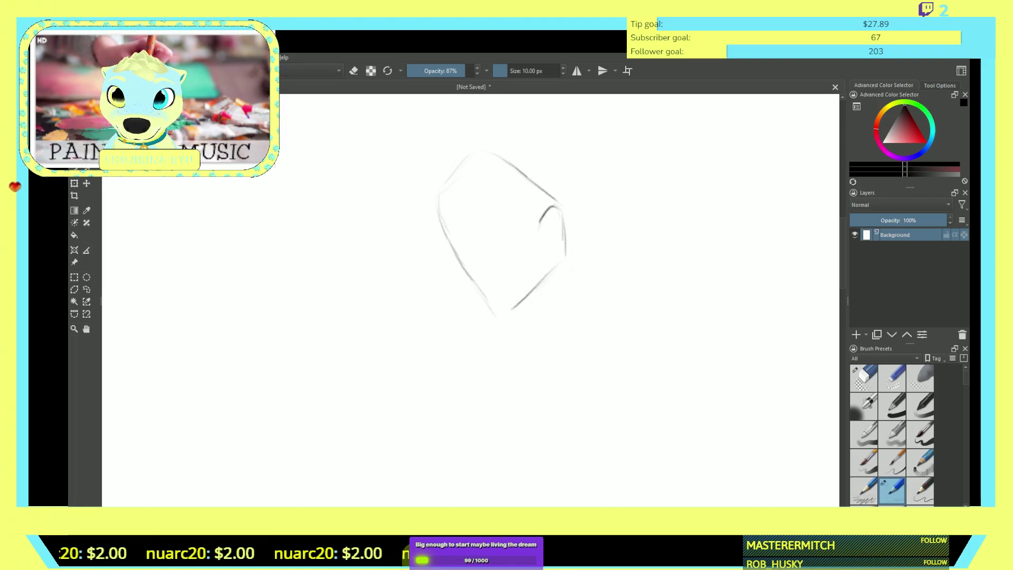
{"action": "key", "text": "ctrl+z"}
{"action": "key", "text": "ctrl+z"}
{"action": "key", "text": "ctrl+z"}
{"action": "key", "text": "ctrl+z"}
{"action": "key", "text": "ctrl+z"}
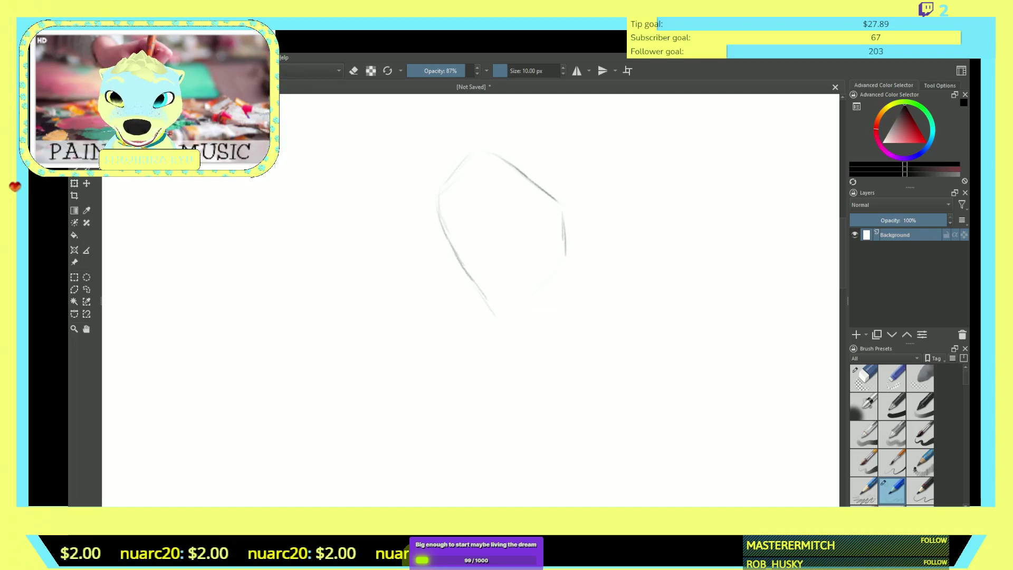
- Undo the remaining outline strokes of the fist on the Background layer
{"action": "key", "text": "ctrl+z"}
{"action": "key", "text": "ctrl+z"}
{"action": "key", "text": "ctrl+z"}
{"action": "key", "text": "ctrl+z"}
{"action": "key", "text": "ctrl+z"}
{"action": "key", "text": "ctrl+z"}
{"action": "key", "text": "ctrl+z"}
{"action": "key", "text": "ctrl+z"}
{"action": "key", "text": "ctrl+z"}
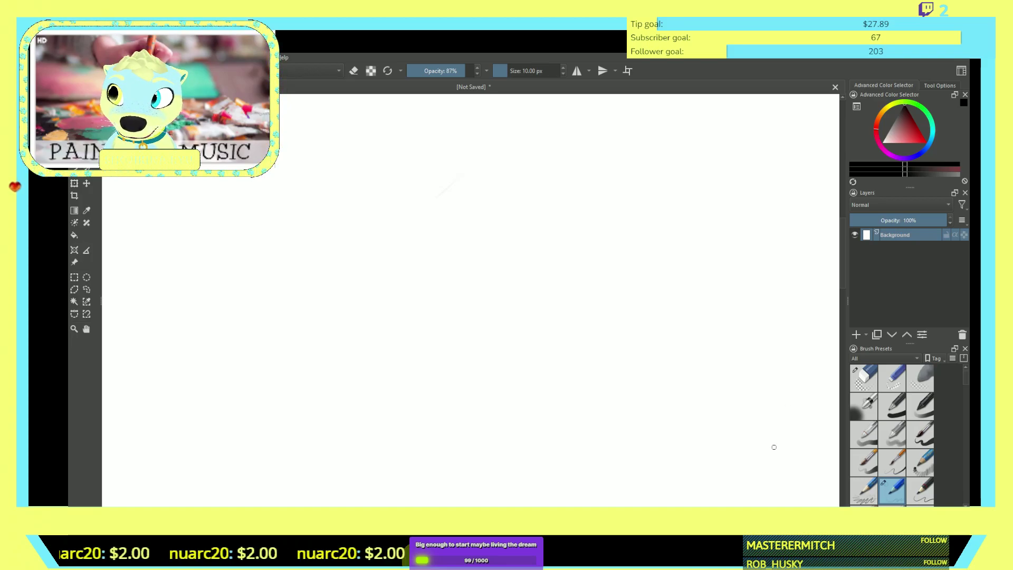
- Add a new paint layer above the background and name it sketch
{"action": "key", "text": "Insert"}
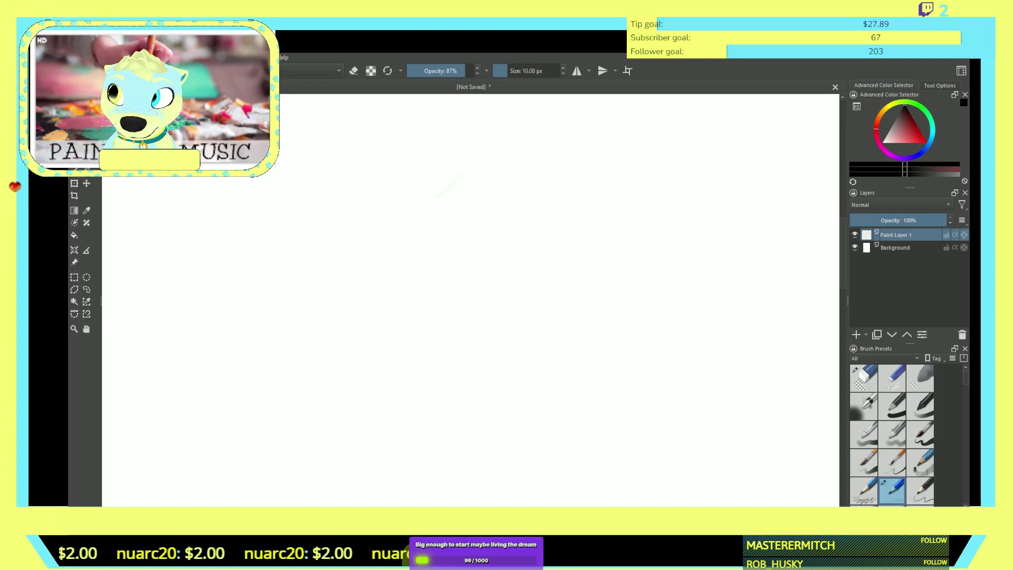
{"action": "key", "text": "F2"}
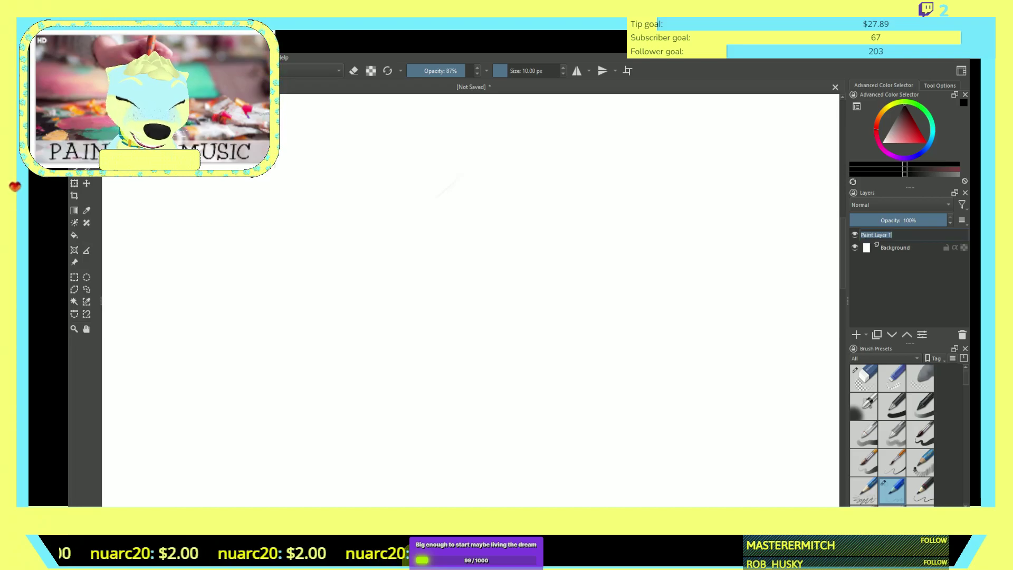
{"action": "type", "text": "sketch"}
{"action": "key", "text": "Return"}
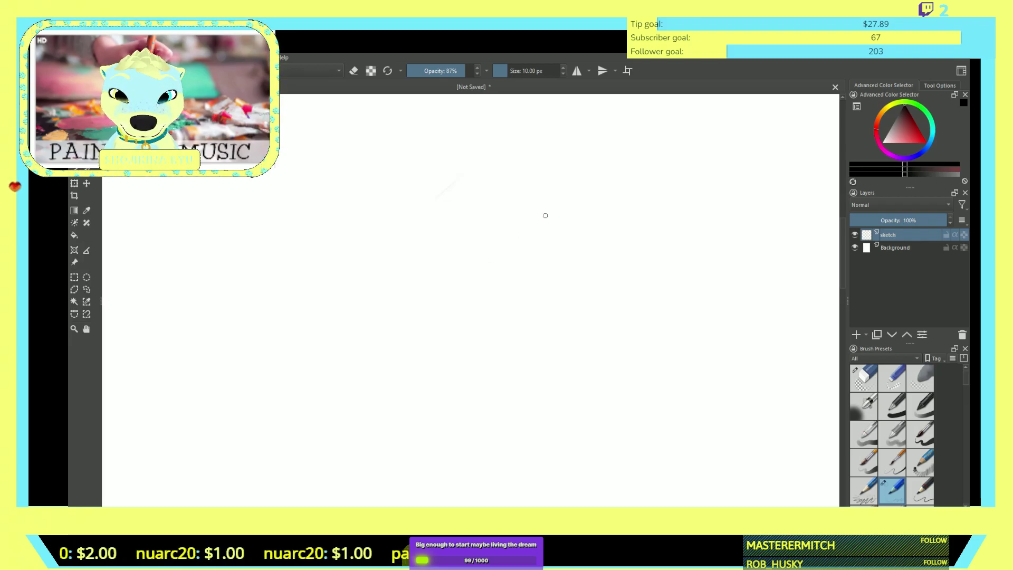
- Sketch a light oval for the head and cross it with a curved vertical centre line and a curved horizontal eye line
{"action": "mouse_move", "coordinate": [451, 186]}
{"action": "left_mouse_down"}
{"action": "mouse_move", "coordinate": [405, 224]}
{"action": "mouse_move", "coordinate": [419, 288]}
{"action": "left_mouse_up"}
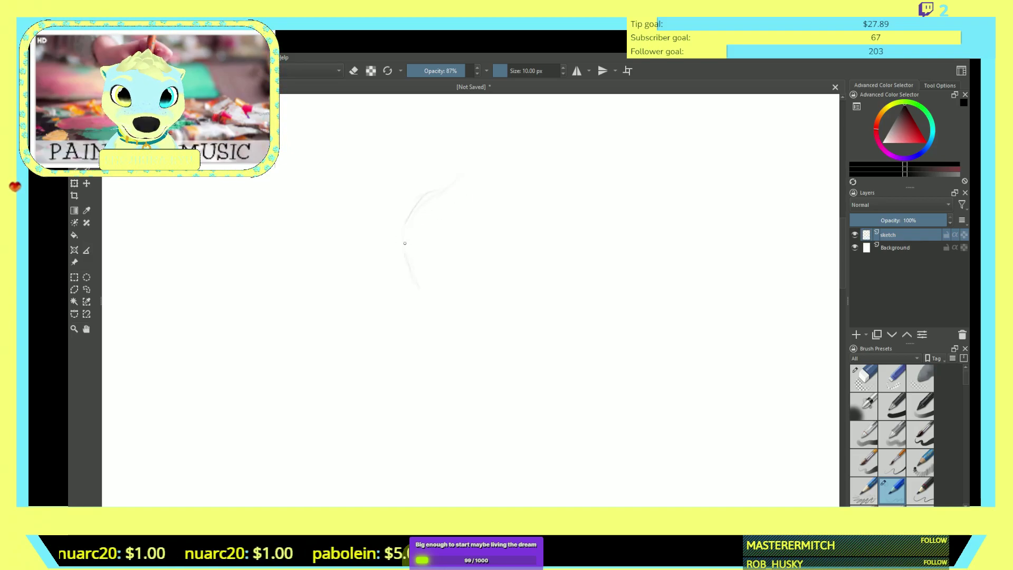
{"action": "mouse_move", "coordinate": [474, 198]}
{"action": "left_mouse_down"}
{"action": "mouse_move", "coordinate": [505, 249]}
{"action": "mouse_move", "coordinate": [504, 274]}
{"action": "mouse_move", "coordinate": [473, 302]}
{"action": "left_mouse_up"}
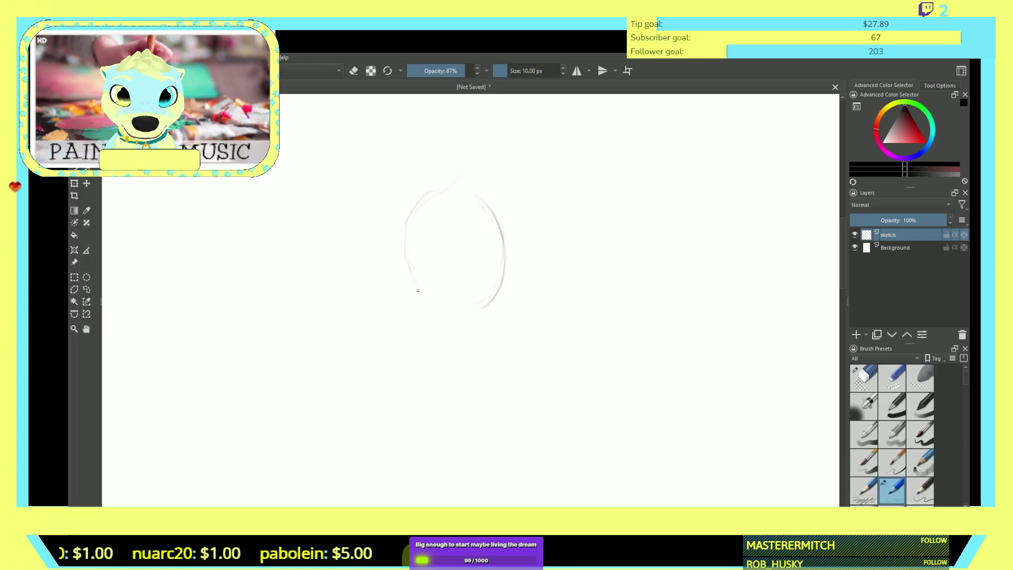
{"action": "mouse_move", "coordinate": [470, 310]}
{"action": "left_mouse_down"}
{"action": "mouse_move", "coordinate": [428, 301]}
{"action": "mouse_move", "coordinate": [404, 262]}
{"action": "left_mouse_up"}
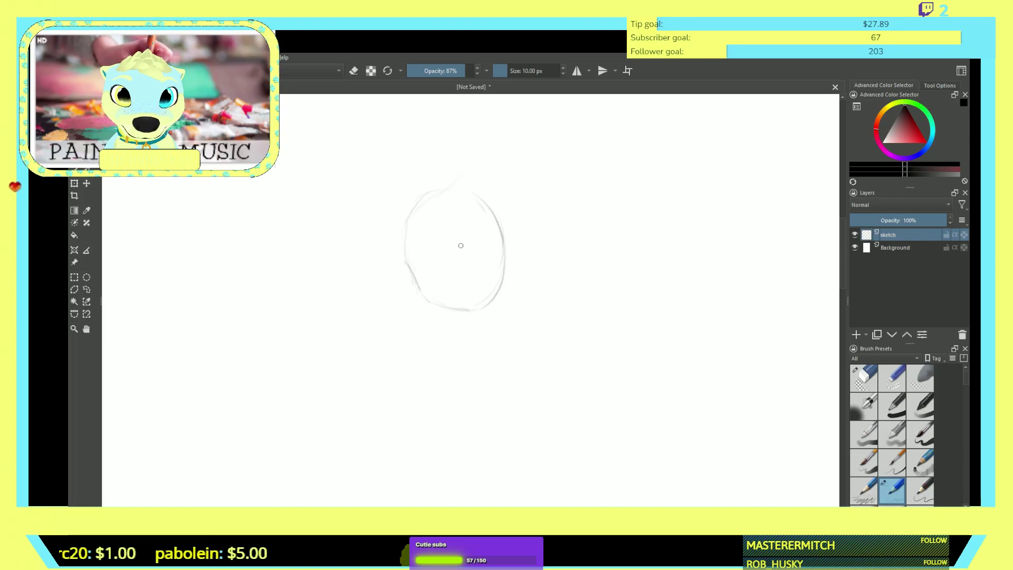
{"action": "mouse_move", "coordinate": [422, 201]}
{"action": "left_mouse_down"}
{"action": "mouse_move", "coordinate": [424, 254]}
{"action": "mouse_move", "coordinate": [451, 291]}
{"action": "left_mouse_up"}
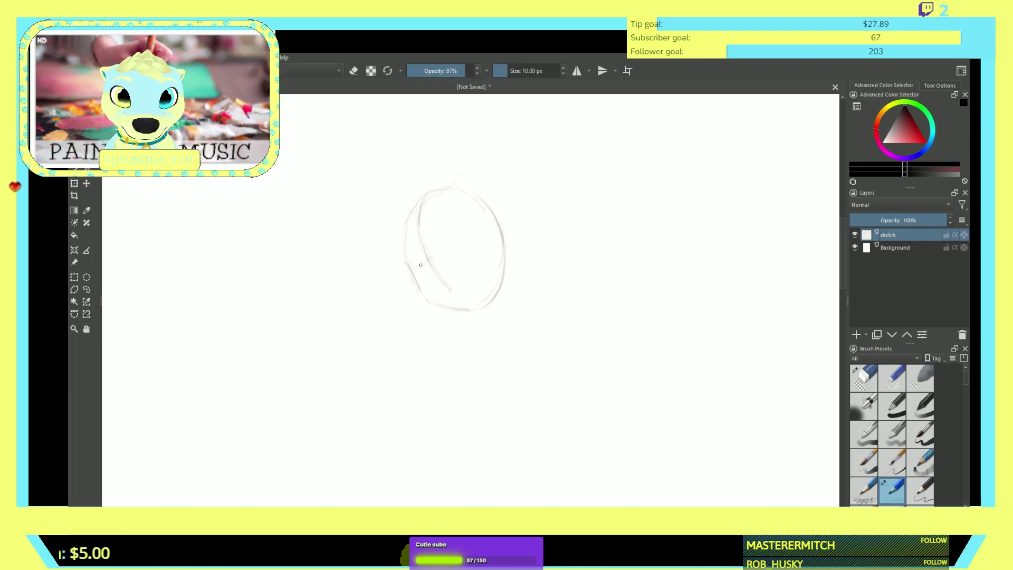
{"action": "mouse_move", "coordinate": [422, 265]}
{"action": "left_mouse_down"}
{"action": "mouse_move", "coordinate": [458, 243]}
{"action": "mouse_move", "coordinate": [412, 276]}
{"action": "mouse_move", "coordinate": [427, 259]}
{"action": "left_mouse_up"}
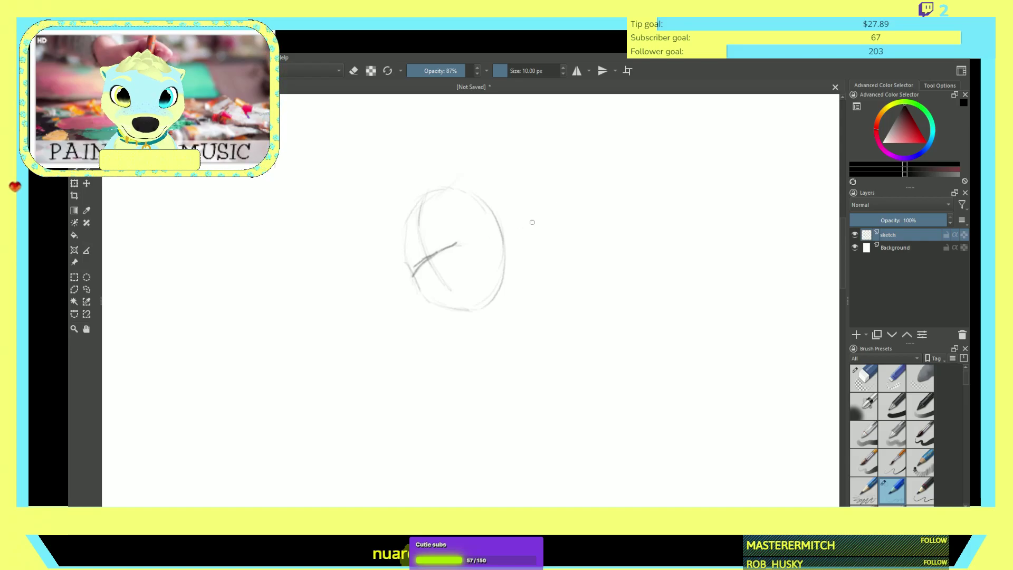
{"action": "left_click_drag", "start_coordinate": [465, 240], "coordinate": [505, 237]}
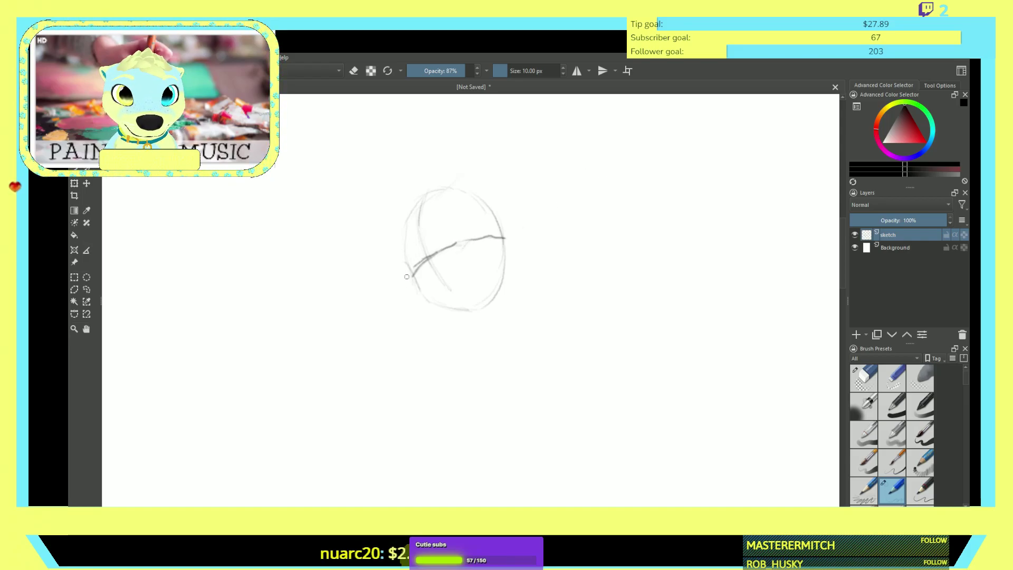
- Define the cheek and jawline along the oval's lower edge, angling the jaw from the chin up towards the right side
{"action": "left_click_drag", "start_coordinate": [413, 275], "coordinate": [416, 288]}
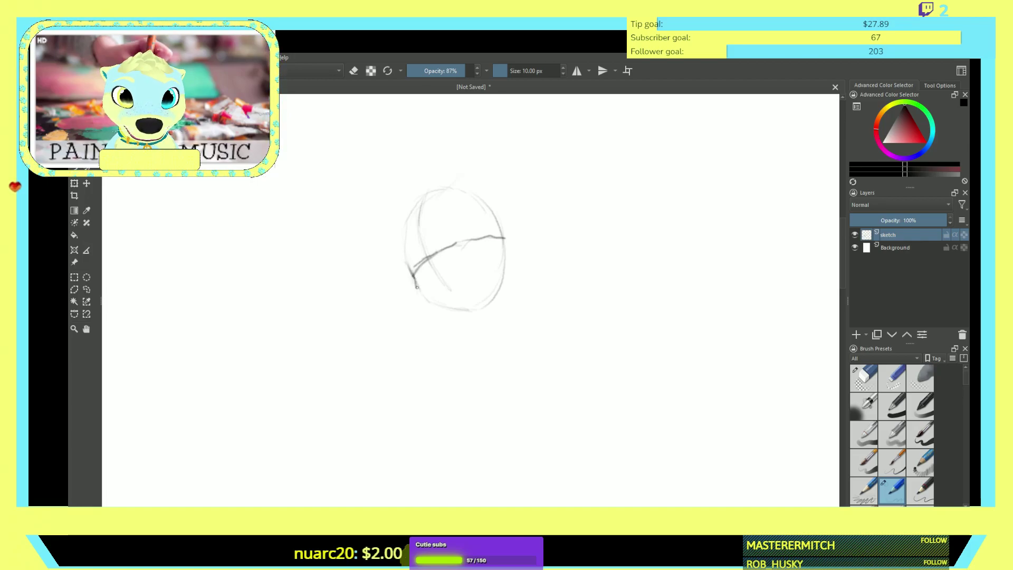
{"action": "left_click_drag", "start_coordinate": [420, 293], "coordinate": [468, 306]}
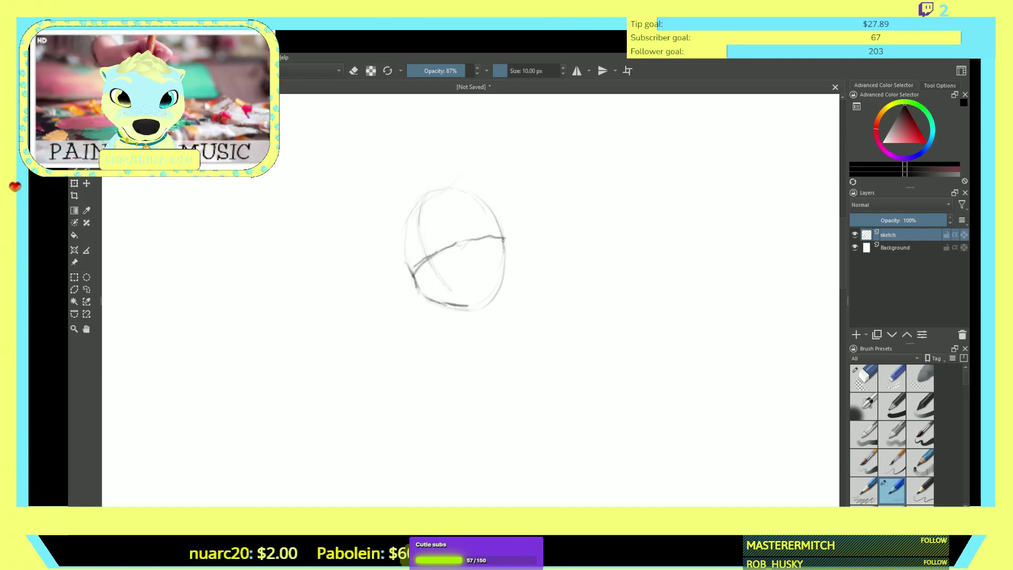
{"action": "mouse_move", "coordinate": [474, 296]}
{"action": "left_mouse_down"}
{"action": "mouse_move", "coordinate": [494, 278]}
{"action": "mouse_move", "coordinate": [465, 305]}
{"action": "left_mouse_up"}
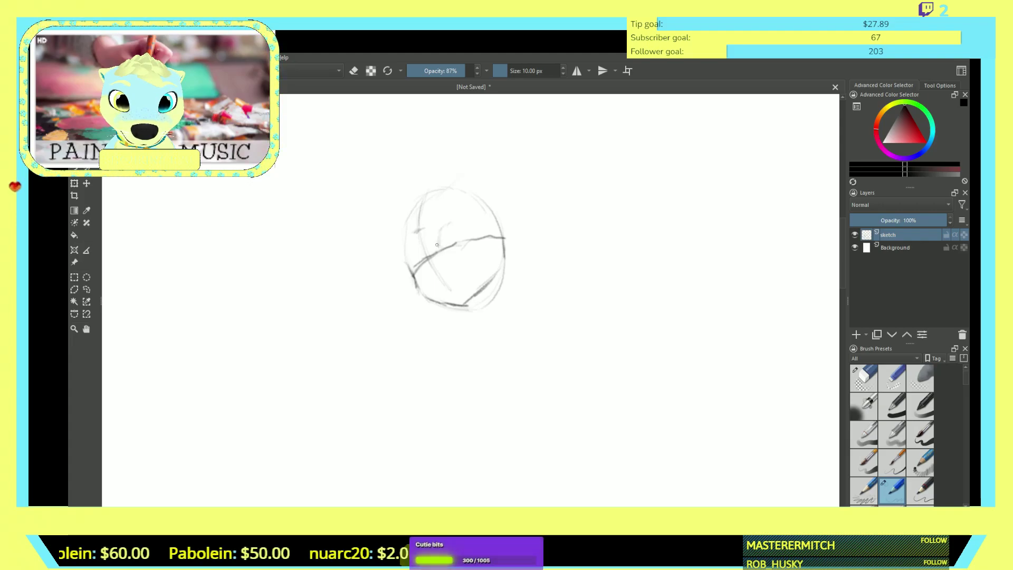
- Sketch the arched outlines of both eyes along the horizontal guideline
{"action": "mouse_move", "coordinate": [442, 228]}
{"action": "left_mouse_down"}
{"action": "mouse_move", "coordinate": [449, 221]}
{"action": "mouse_move", "coordinate": [438, 244]}
{"action": "mouse_move", "coordinate": [460, 227]}
{"action": "left_mouse_up"}
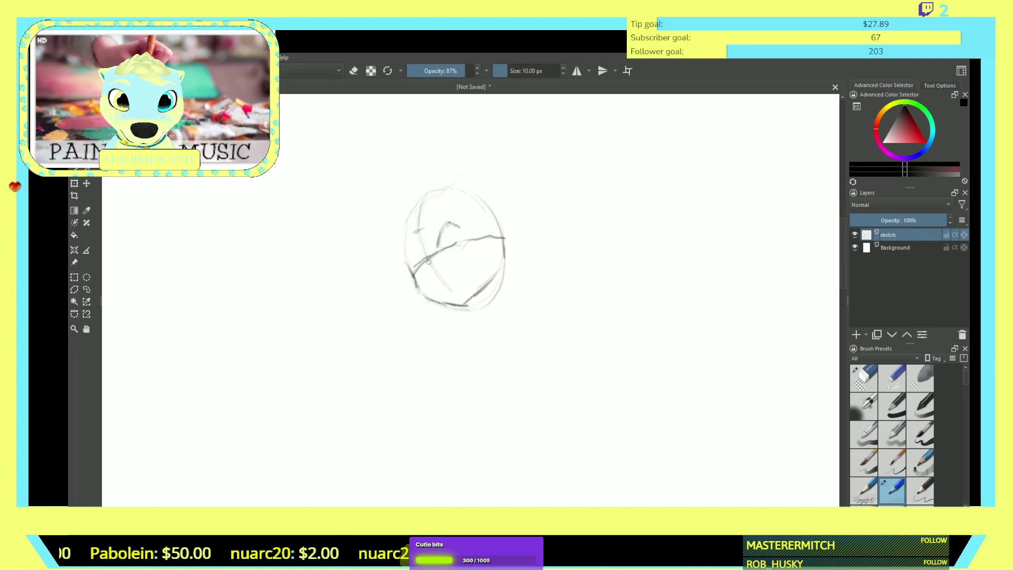
{"action": "left_click_drag", "start_coordinate": [414, 252], "coordinate": [420, 251]}
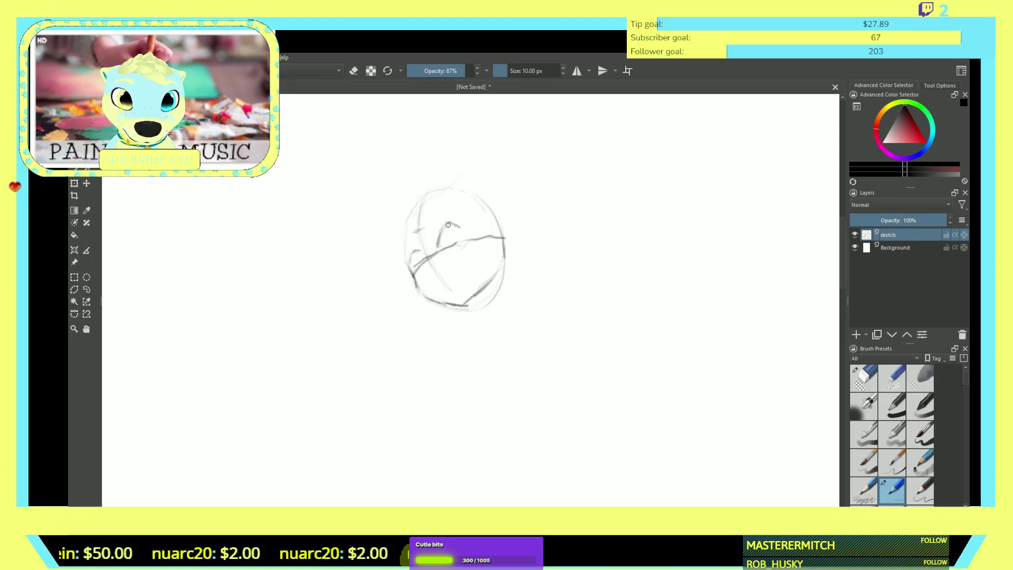
{"action": "left_click_drag", "start_coordinate": [452, 226], "coordinate": [456, 243]}
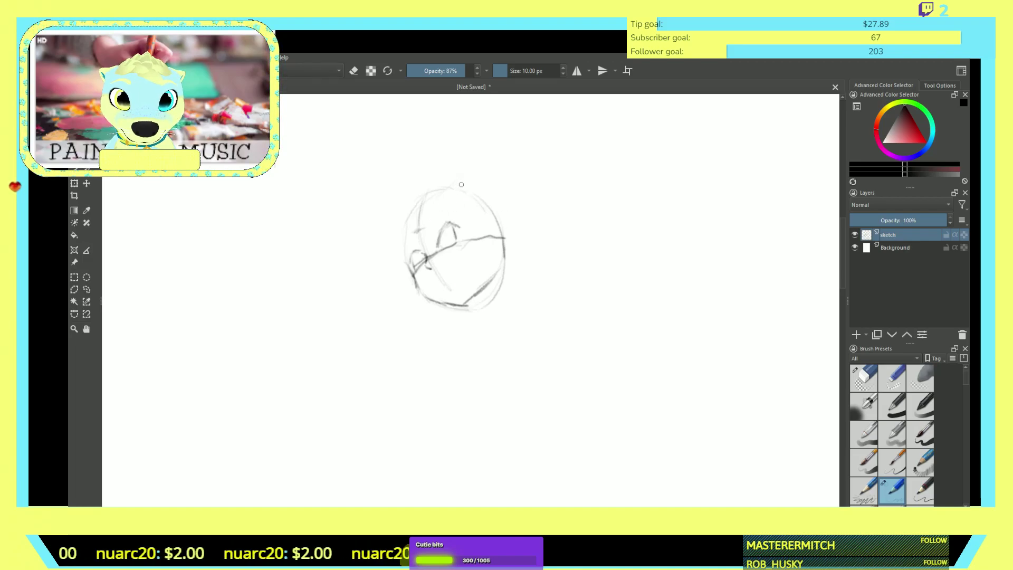
- Mark the hair parting on top of the head and draw the two neck lines below the jaw
{"action": "left_click_drag", "start_coordinate": [459, 176], "coordinate": [472, 187]}
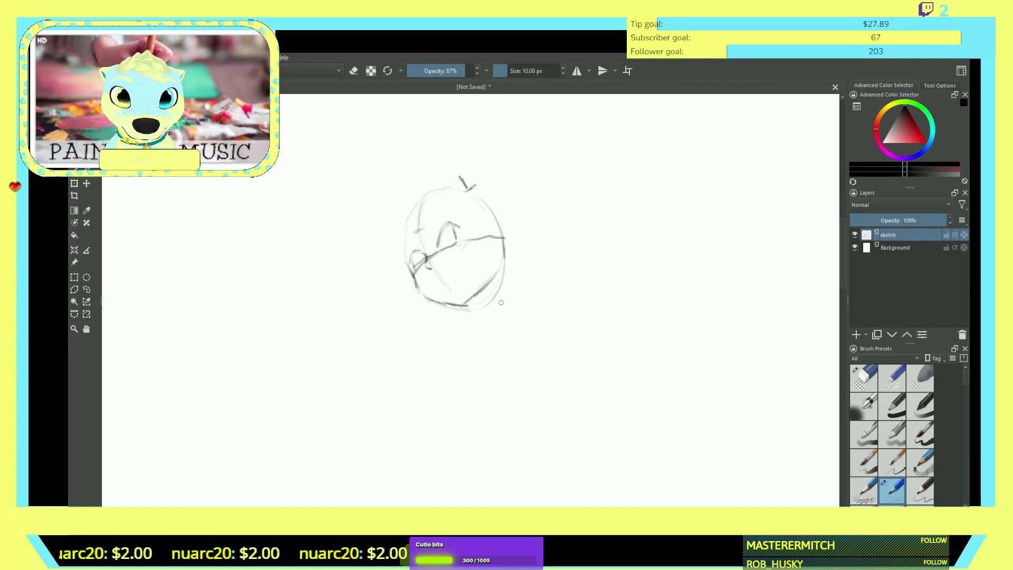
{"action": "mouse_move", "coordinate": [490, 283]}
{"action": "left_mouse_down"}
{"action": "mouse_move", "coordinate": [481, 302]}
{"action": "mouse_move", "coordinate": [493, 317]}
{"action": "mouse_move", "coordinate": [453, 323]}
{"action": "left_mouse_up"}
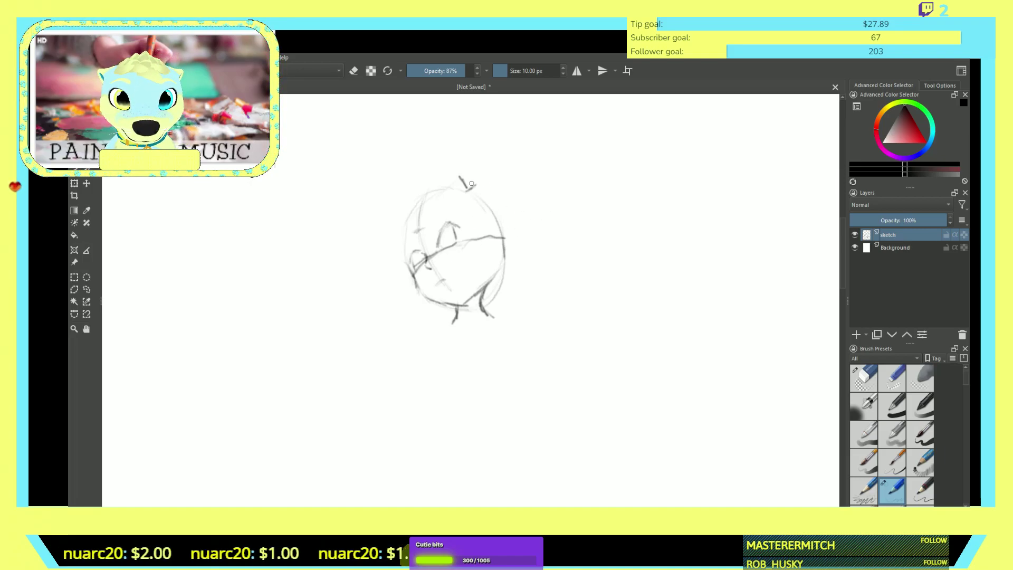
- Sketch the hair's outer arcs above the head and a long side lock with jagged ends down the left of the face
{"action": "left_click_drag", "start_coordinate": [498, 188], "coordinate": [536, 228]}
{"action": "left_click_drag", "start_coordinate": [434, 172], "coordinate": [396, 185]}
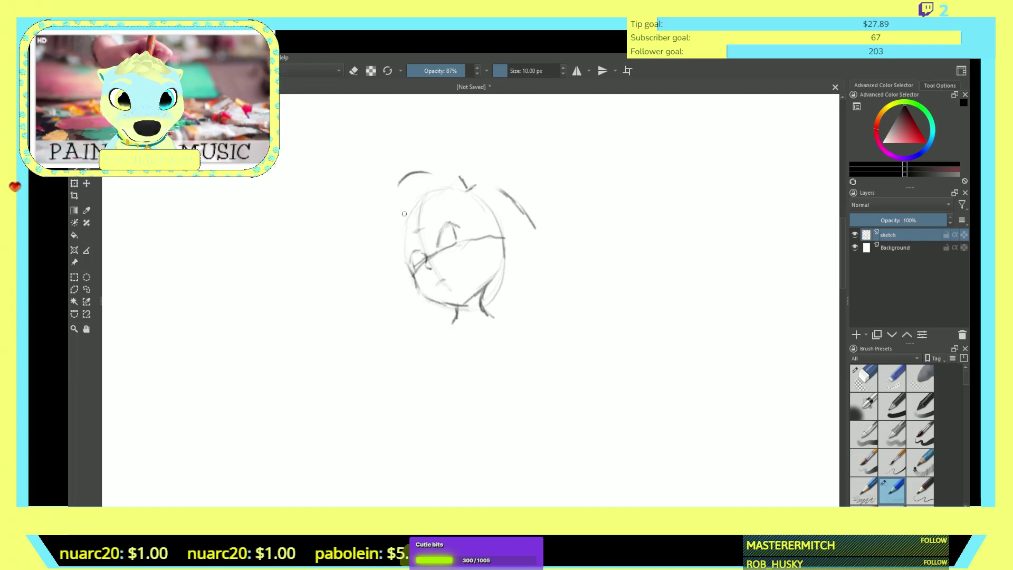
{"action": "left_click_drag", "start_coordinate": [412, 238], "coordinate": [394, 254]}
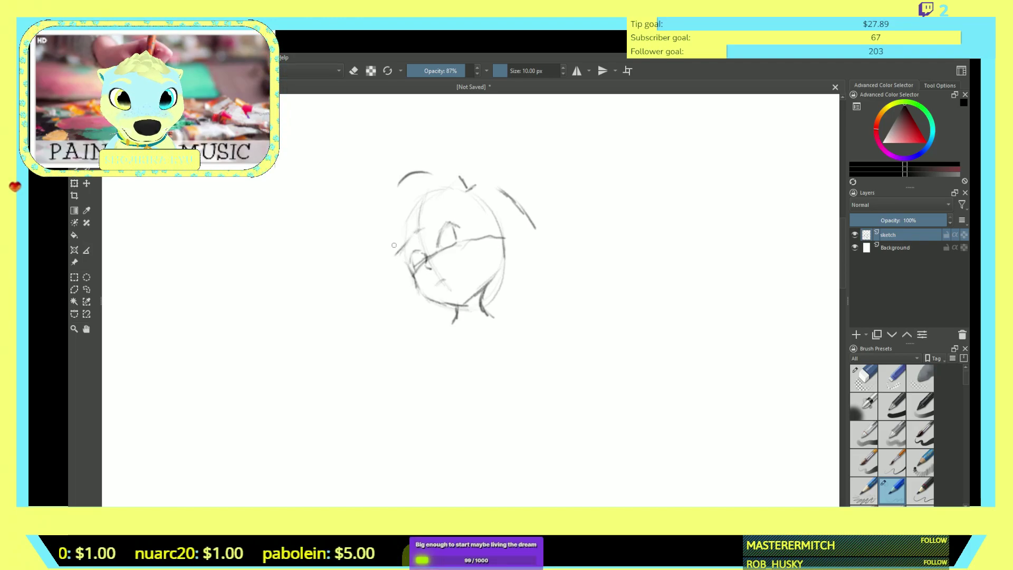
{"action": "left_click_drag", "start_coordinate": [399, 221], "coordinate": [396, 252]}
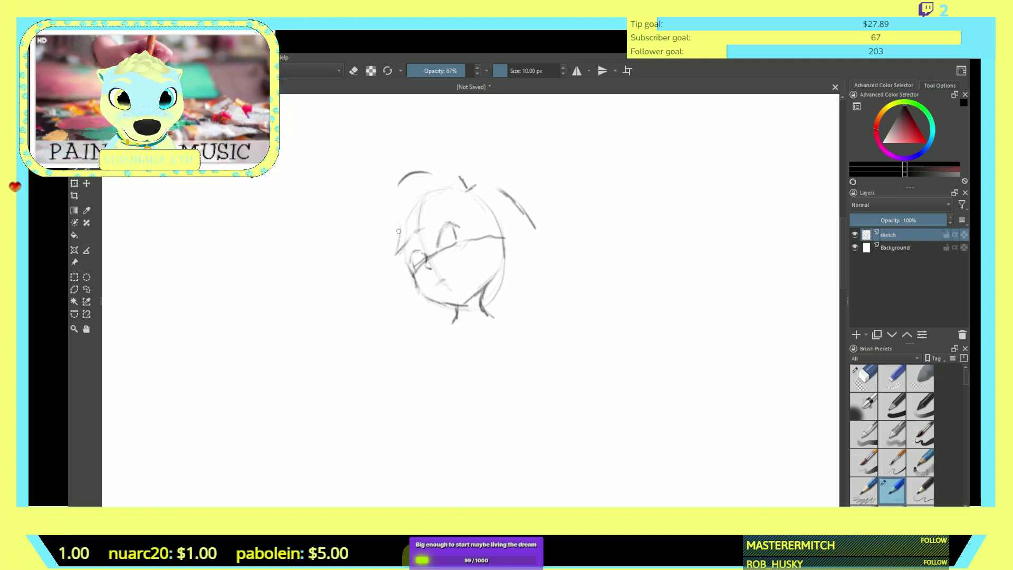
{"action": "mouse_move", "coordinate": [406, 205]}
{"action": "left_mouse_down"}
{"action": "mouse_move", "coordinate": [369, 298]}
{"action": "mouse_move", "coordinate": [379, 323]}
{"action": "mouse_move", "coordinate": [396, 301]}
{"action": "mouse_move", "coordinate": [410, 323]}
{"action": "left_mouse_up"}
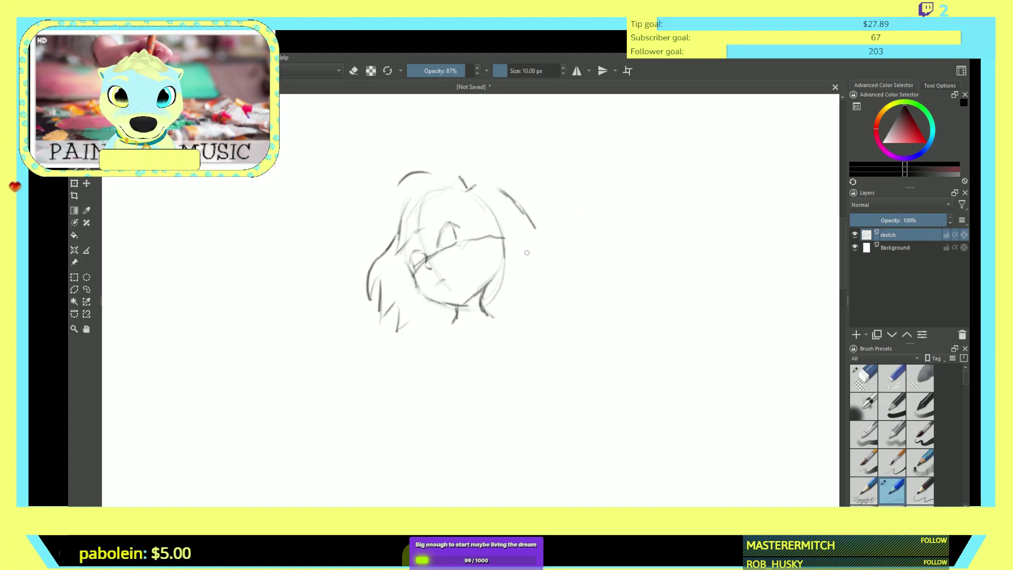
- Draw the ear and the hair falling down the head's right side, and add short marks at the base of the neck
{"action": "mouse_move", "coordinate": [497, 218]}
{"action": "left_mouse_down"}
{"action": "mouse_move", "coordinate": [505, 257]}
{"action": "mouse_move", "coordinate": [508, 223]}
{"action": "mouse_move", "coordinate": [516, 235]}
{"action": "mouse_move", "coordinate": [510, 254]}
{"action": "left_mouse_up"}
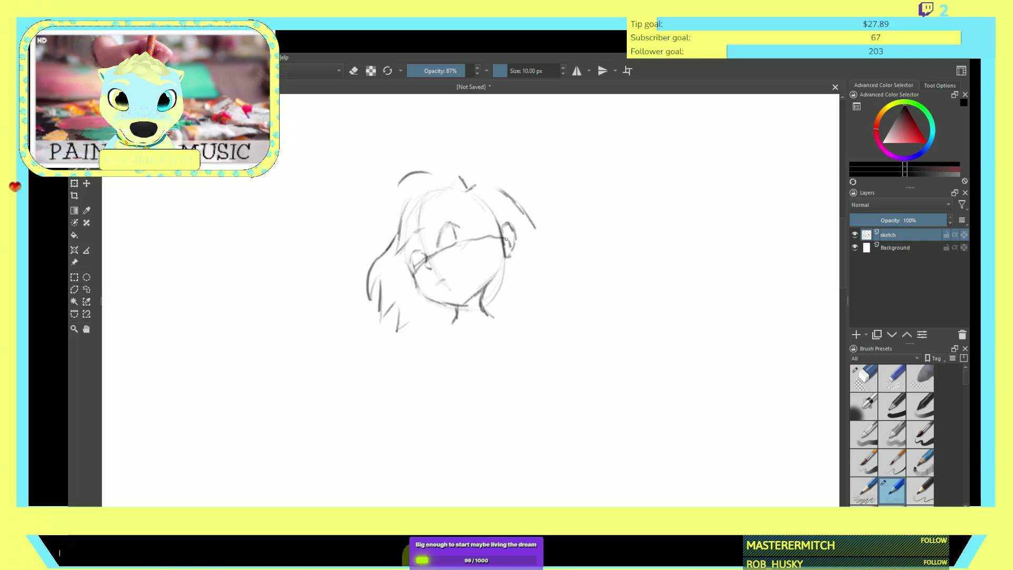
{"action": "left_click_drag", "start_coordinate": [505, 241], "coordinate": [517, 276]}
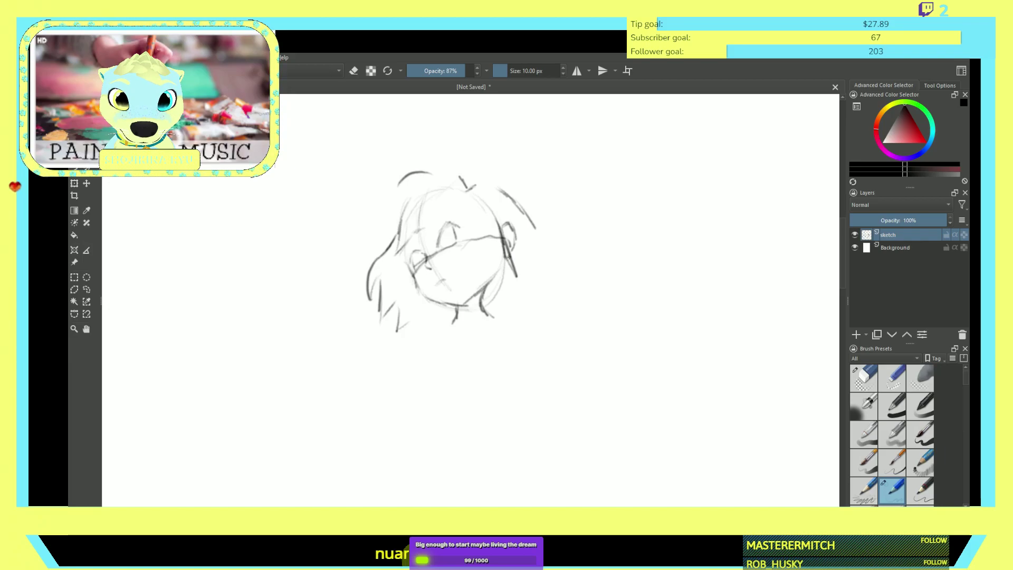
{"action": "mouse_move", "coordinate": [535, 231]}
{"action": "left_mouse_down"}
{"action": "mouse_move", "coordinate": [554, 302]}
{"action": "mouse_move", "coordinate": [536, 292]}
{"action": "left_mouse_up"}
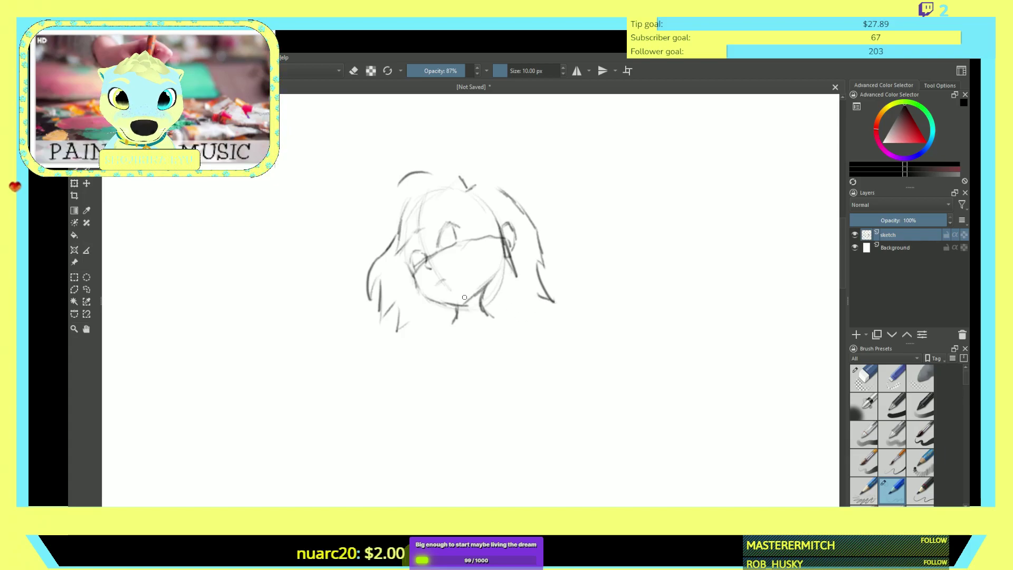
{"action": "left_click_drag", "start_coordinate": [460, 330], "coordinate": [454, 332]}
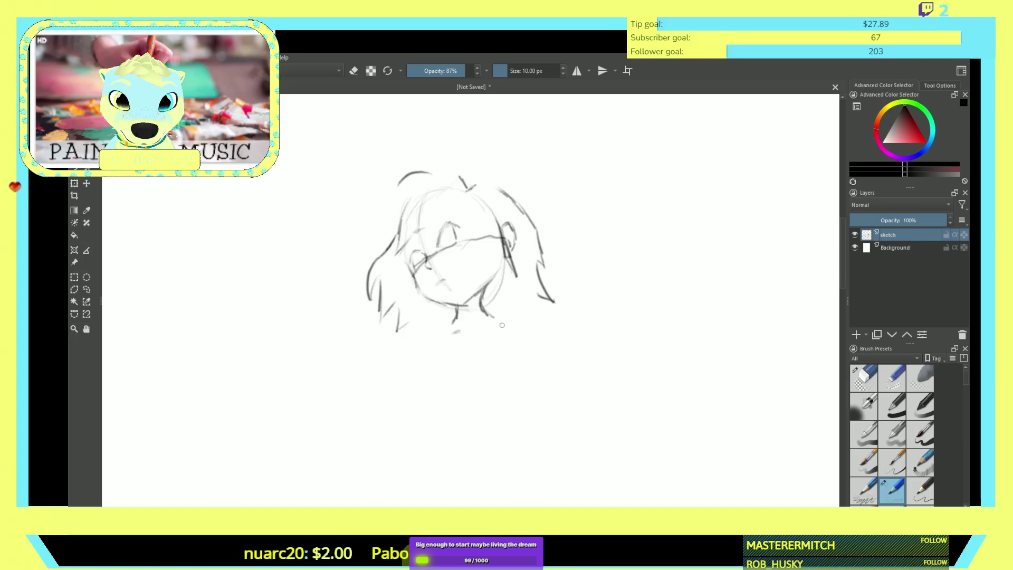
{"action": "left_click_drag", "start_coordinate": [493, 323], "coordinate": [501, 323]}
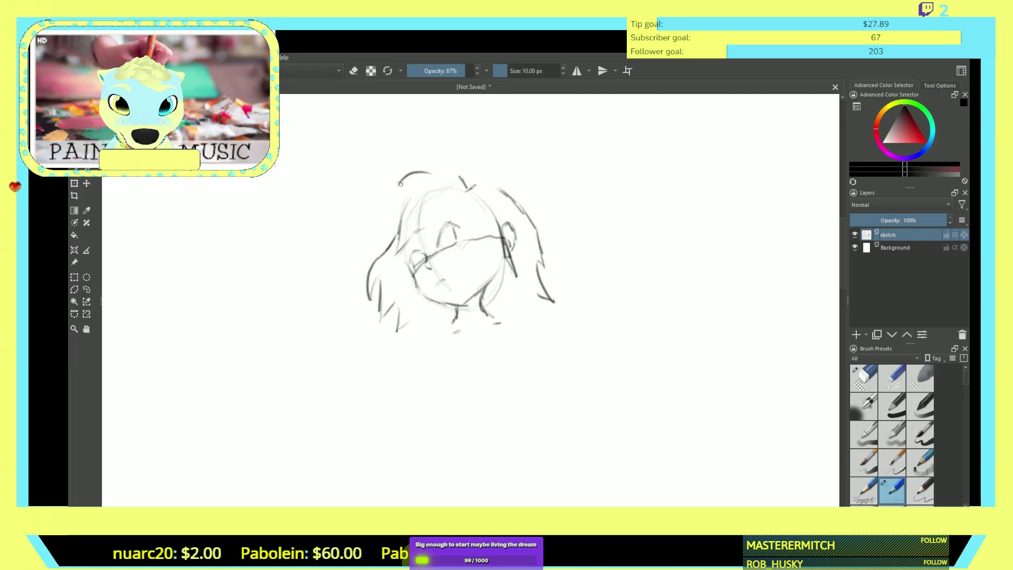
- Add jagged tufts to the hair's upper left edge and crown, and draw pointed bangs across the forehead
{"action": "left_click_drag", "start_coordinate": [401, 186], "coordinate": [375, 241]}
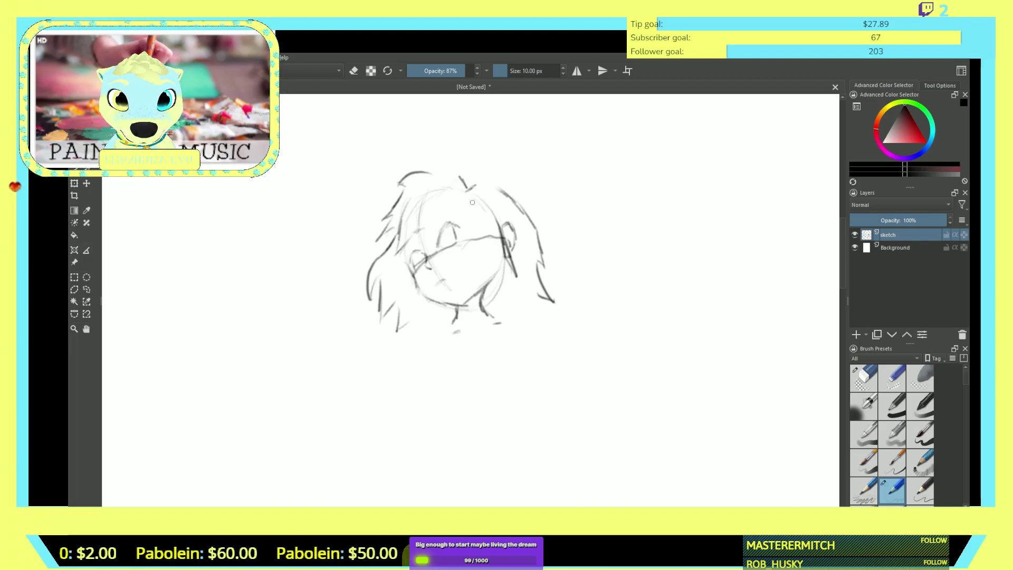
{"action": "mouse_move", "coordinate": [488, 201]}
{"action": "left_mouse_down"}
{"action": "mouse_move", "coordinate": [478, 270]}
{"action": "mouse_move", "coordinate": [465, 224]}
{"action": "mouse_move", "coordinate": [462, 262]}
{"action": "left_mouse_up"}
{"action": "mouse_move", "coordinate": [459, 246]}
{"action": "left_mouse_down"}
{"action": "mouse_move", "coordinate": [436, 198]}
{"action": "mouse_move", "coordinate": [433, 247]}
{"action": "mouse_move", "coordinate": [425, 226]}
{"action": "mouse_move", "coordinate": [405, 223]}
{"action": "left_mouse_up"}
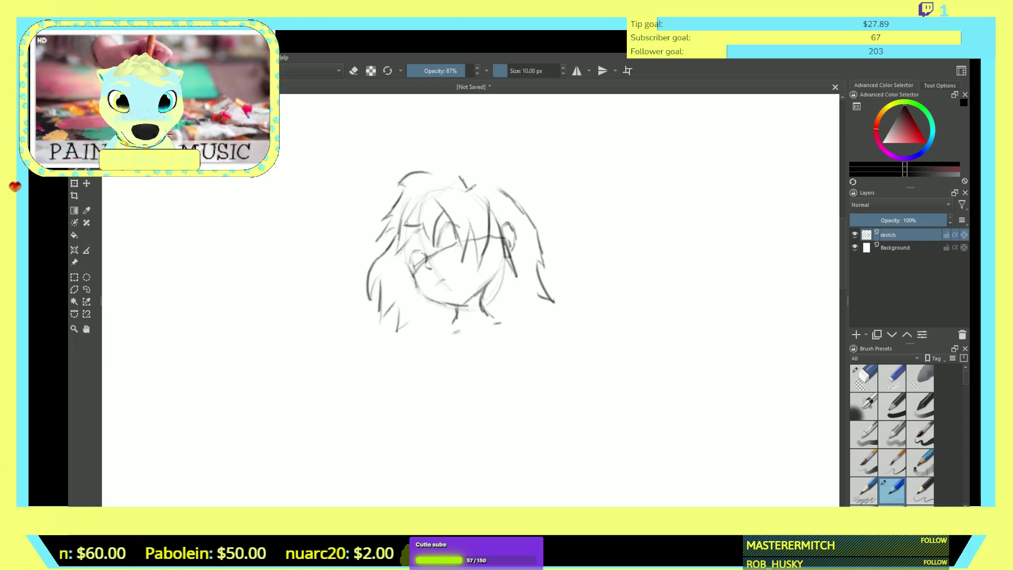
{"action": "mouse_move", "coordinate": [462, 180]}
{"action": "left_mouse_down"}
{"action": "mouse_move", "coordinate": [453, 167]}
{"action": "mouse_move", "coordinate": [459, 176]}
{"action": "mouse_move", "coordinate": [432, 167]}
{"action": "mouse_move", "coordinate": [439, 179]}
{"action": "left_mouse_up"}
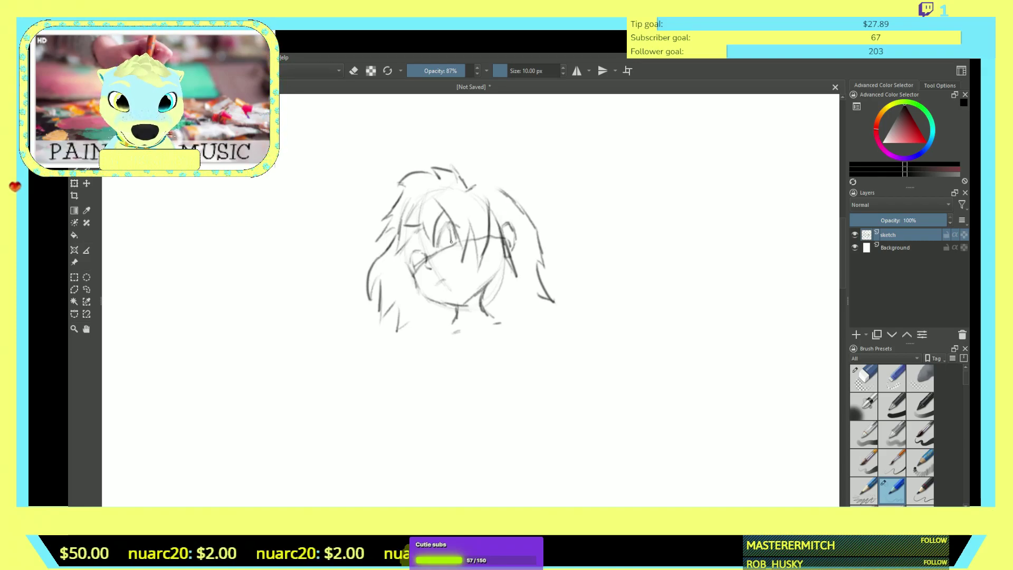
- Sketch the irises and pupils in both eyes and add a pointed hair strand above the left eye
{"action": "left_click_drag", "start_coordinate": [450, 232], "coordinate": [449, 244]}
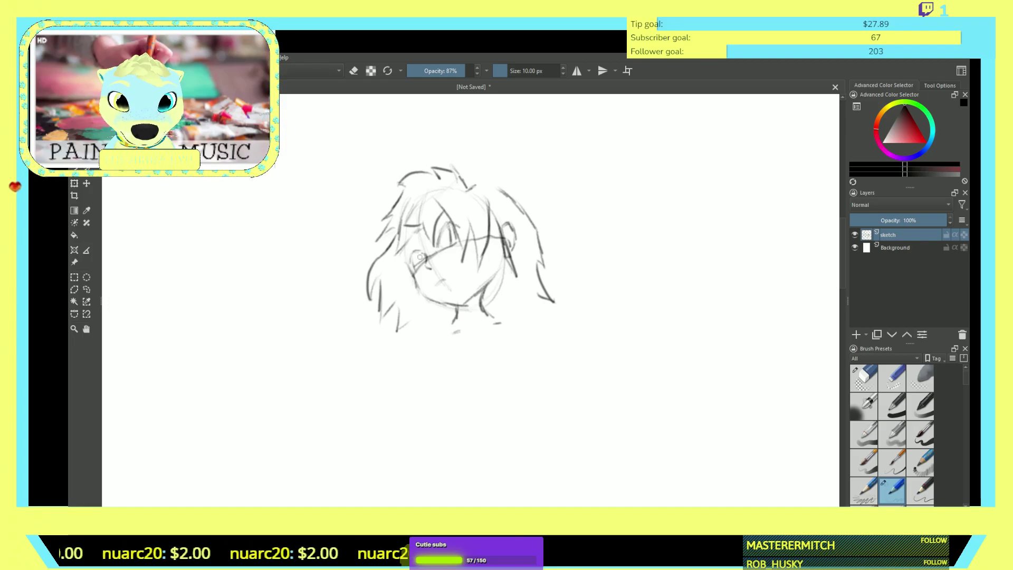
{"action": "left_click_drag", "start_coordinate": [414, 256], "coordinate": [416, 269]}
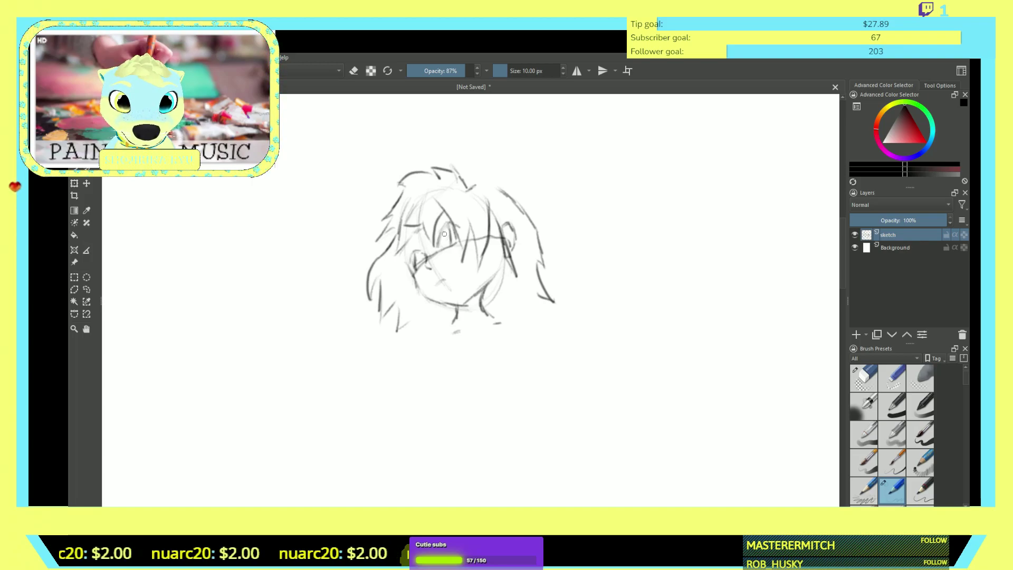
{"action": "left_click_drag", "start_coordinate": [443, 233], "coordinate": [448, 233]}
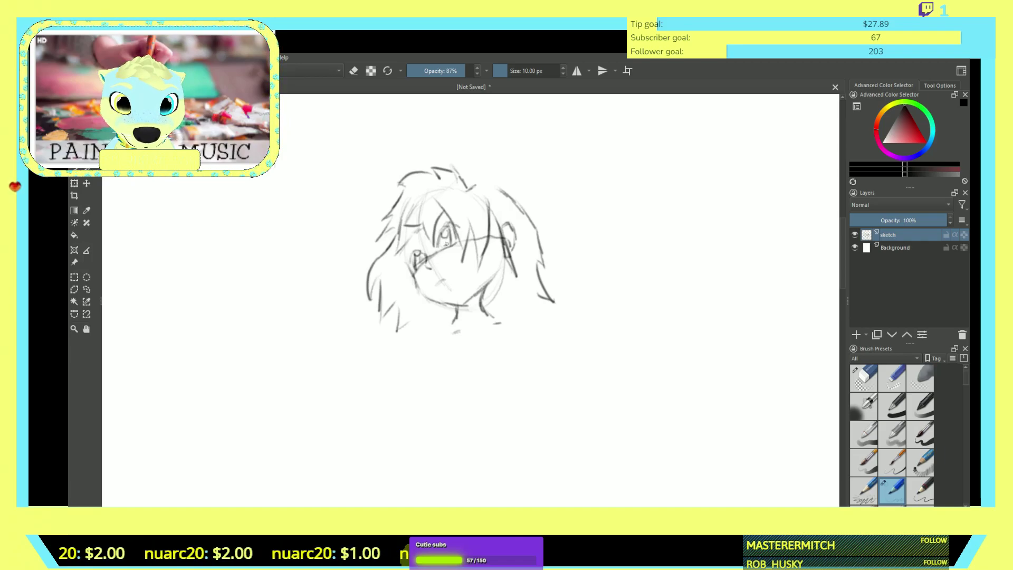
{"action": "left_click_drag", "start_coordinate": [445, 242], "coordinate": [446, 244]}
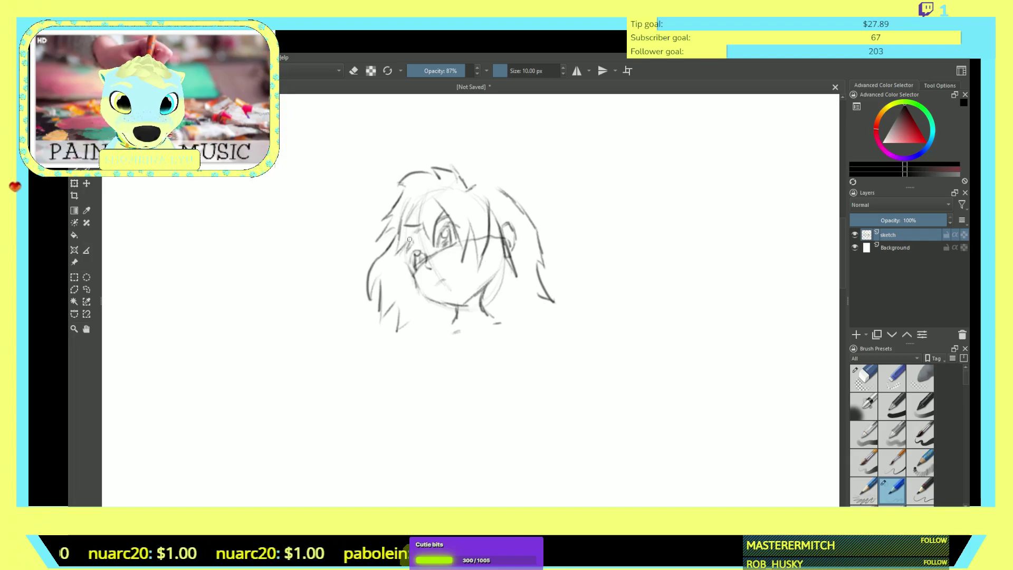
{"action": "left_click_drag", "start_coordinate": [411, 227], "coordinate": [418, 245]}
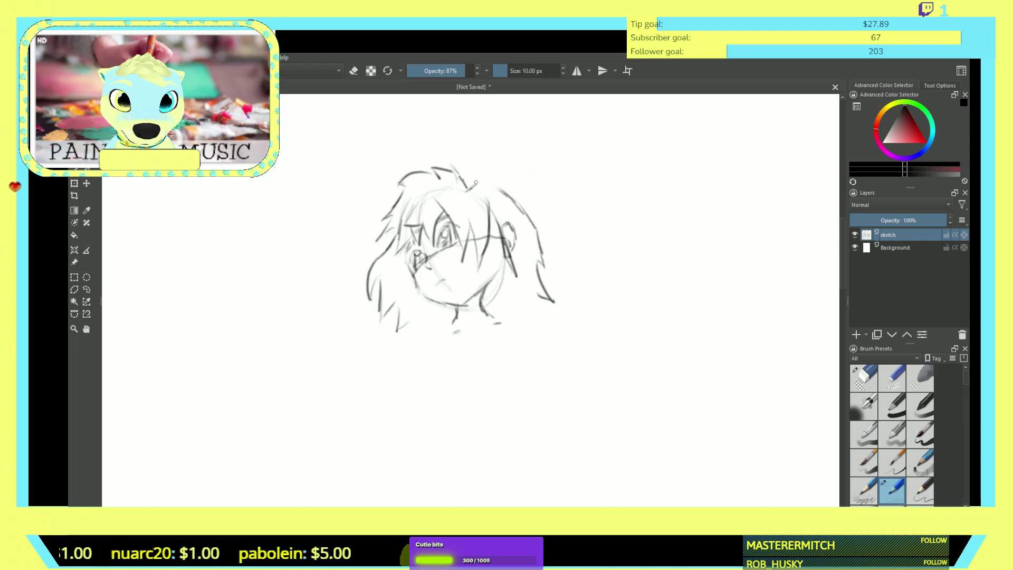
- Add pointed tufts at the hair's crown and sketch an angular, wavy-bottomed chest section of the outfit below the neck
{"action": "mouse_move", "coordinate": [476, 183]}
{"action": "left_mouse_down"}
{"action": "mouse_move", "coordinate": [503, 177]}
{"action": "mouse_move", "coordinate": [514, 196]}
{"action": "mouse_move", "coordinate": [480, 157]}
{"action": "mouse_move", "coordinate": [467, 193]}
{"action": "left_mouse_up"}
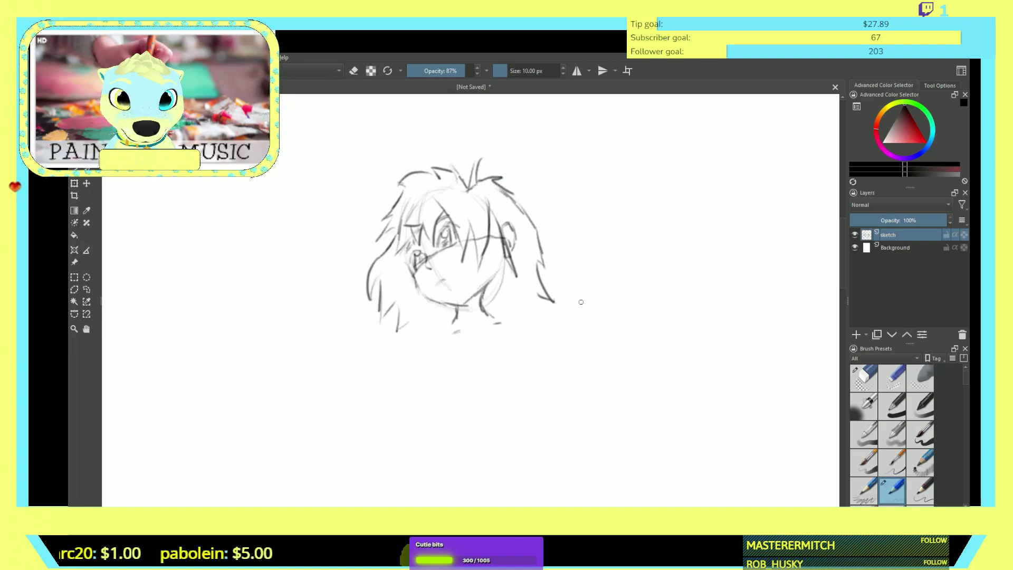
{"action": "mouse_move", "coordinate": [475, 337]}
{"action": "left_mouse_down"}
{"action": "mouse_move", "coordinate": [467, 355]}
{"action": "mouse_move", "coordinate": [500, 347]}
{"action": "left_mouse_up"}
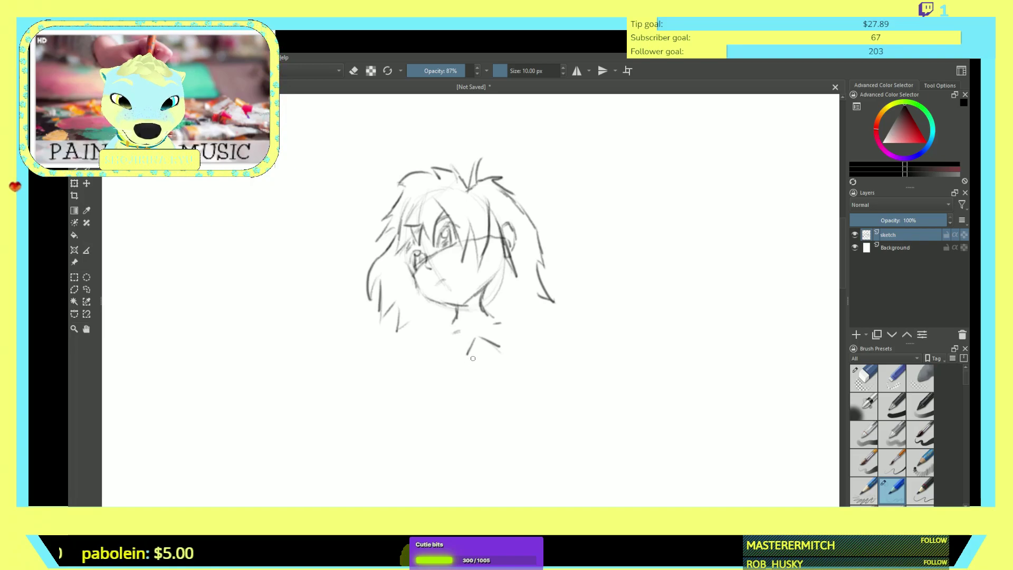
{"action": "mouse_move", "coordinate": [469, 353]}
{"action": "left_mouse_down"}
{"action": "mouse_move", "coordinate": [483, 377]}
{"action": "mouse_move", "coordinate": [463, 367]}
{"action": "left_mouse_up"}
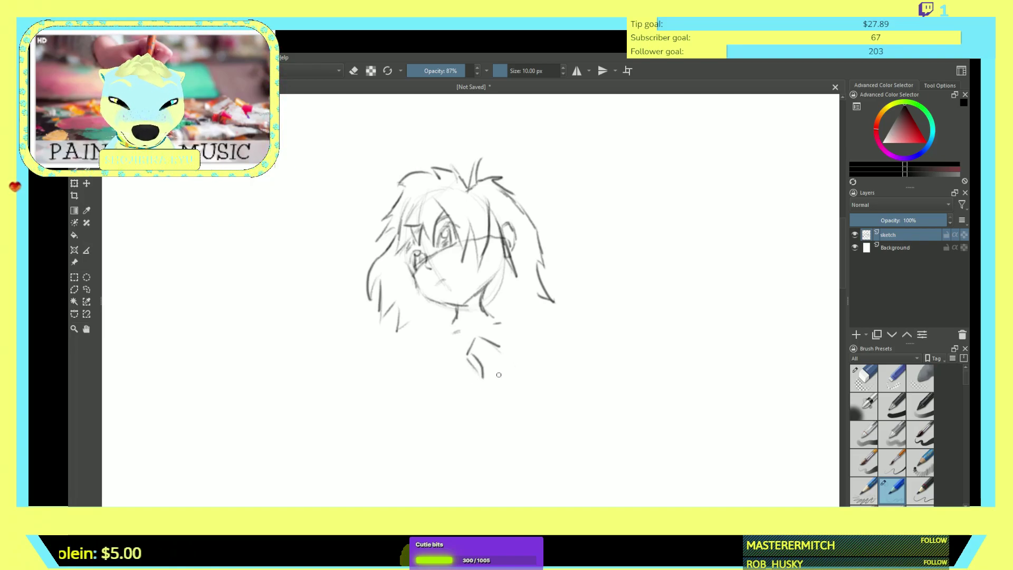
{"action": "mouse_move", "coordinate": [504, 347]}
{"action": "left_mouse_down"}
{"action": "mouse_move", "coordinate": [511, 372]}
{"action": "mouse_move", "coordinate": [497, 399]}
{"action": "mouse_move", "coordinate": [483, 393]}
{"action": "mouse_move", "coordinate": [464, 404]}
{"action": "mouse_move", "coordinate": [488, 396]}
{"action": "left_mouse_up"}
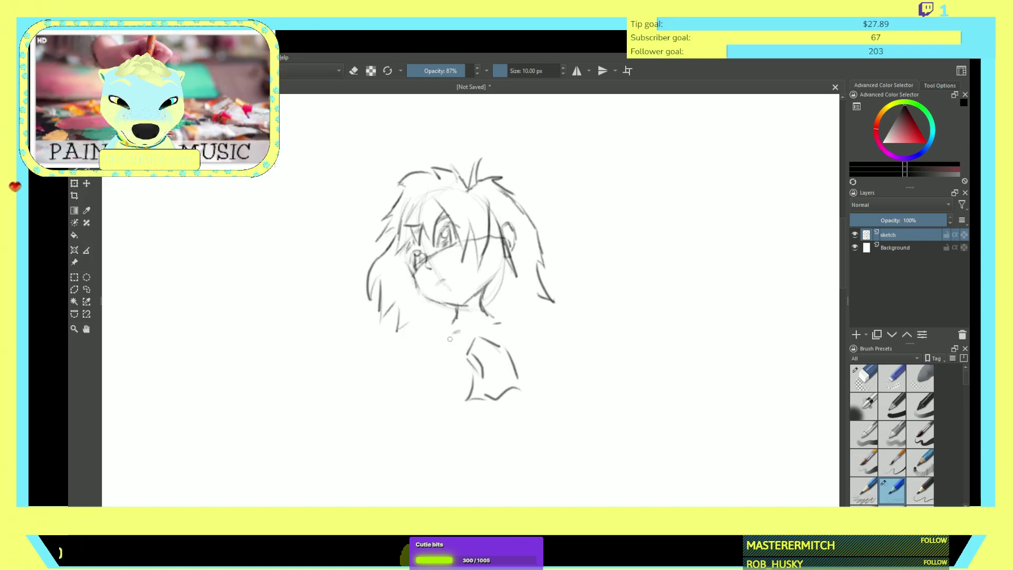
- Draw the open collar around the base of the neck and add short fold lines on the chest
{"action": "mouse_move", "coordinate": [462, 336]}
{"action": "left_mouse_down"}
{"action": "mouse_move", "coordinate": [487, 334]}
{"action": "mouse_move", "coordinate": [449, 326]}
{"action": "mouse_move", "coordinate": [438, 337]}
{"action": "mouse_move", "coordinate": [449, 345]}
{"action": "left_mouse_up"}
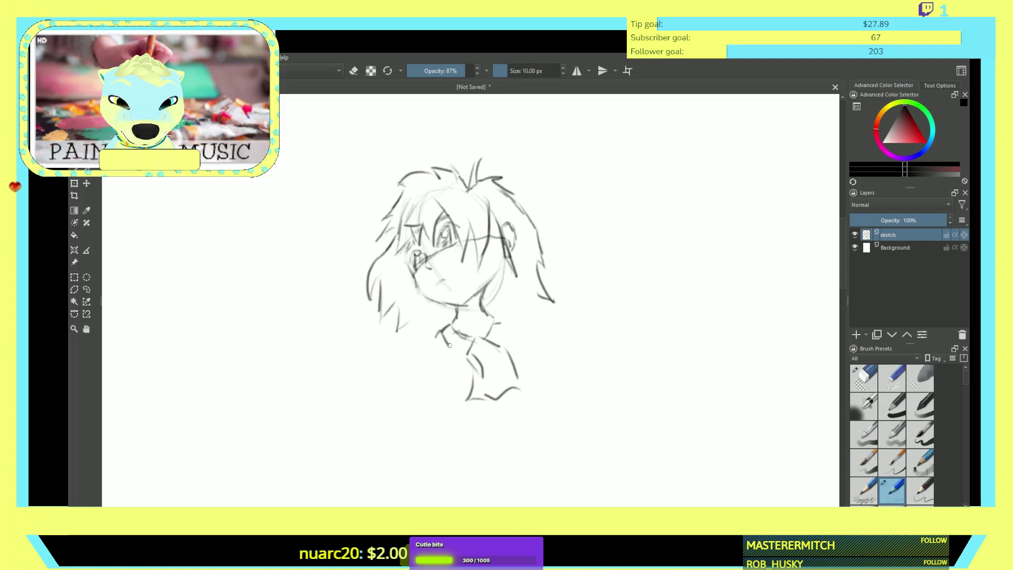
{"action": "mouse_move", "coordinate": [503, 313]}
{"action": "left_mouse_down"}
{"action": "mouse_move", "coordinate": [490, 314]}
{"action": "mouse_move", "coordinate": [505, 323]}
{"action": "mouse_move", "coordinate": [499, 346]}
{"action": "left_mouse_up"}
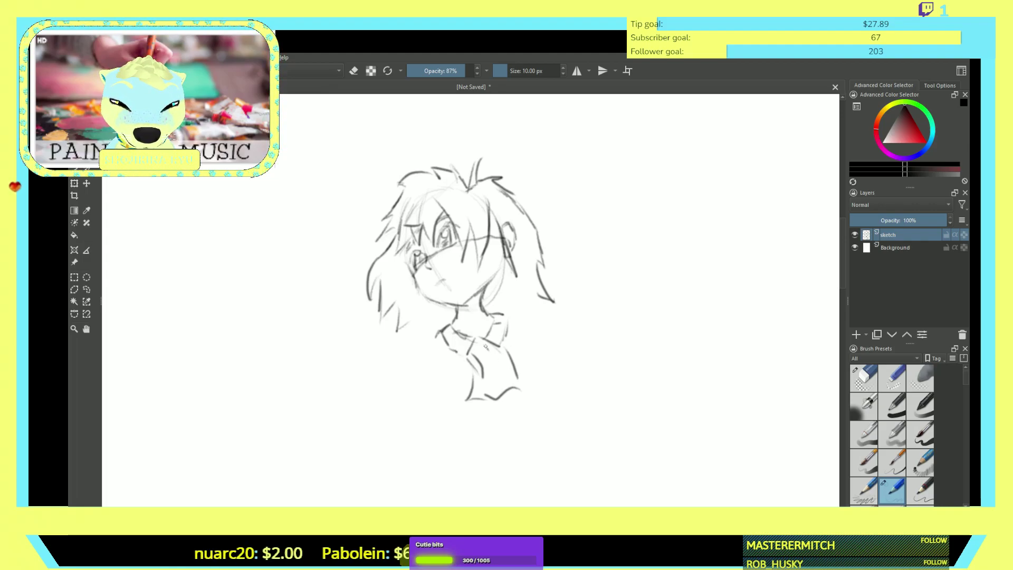
{"action": "left_click_drag", "start_coordinate": [494, 355], "coordinate": [495, 376]}
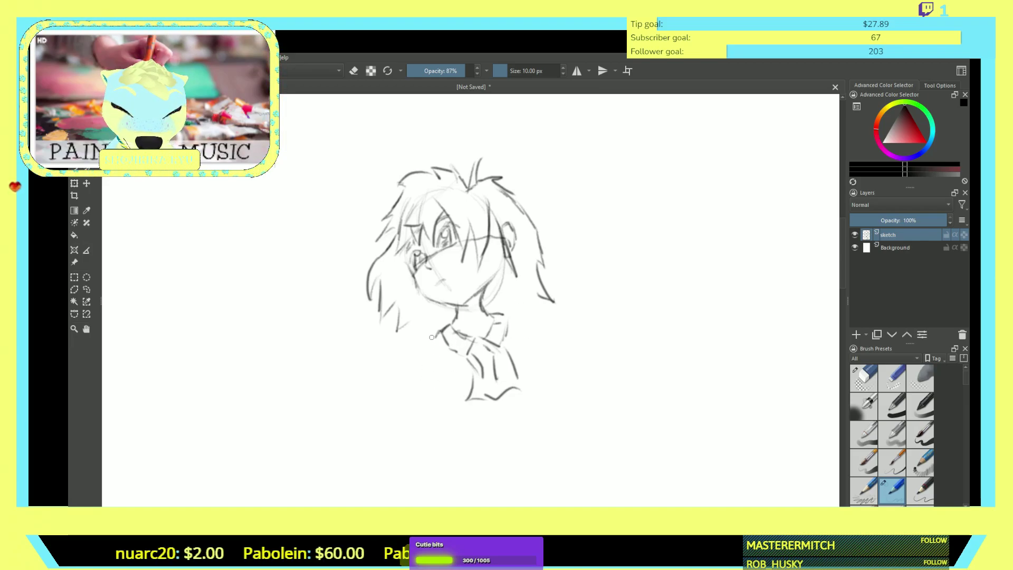
- Sketch both shoulders sloping down from the collar and the hem of the sleeve below the character's left-hand hair lock
{"action": "mouse_move", "coordinate": [439, 332]}
{"action": "left_mouse_down"}
{"action": "mouse_move", "coordinate": [404, 365]}
{"action": "mouse_move", "coordinate": [410, 391]}
{"action": "left_mouse_up"}
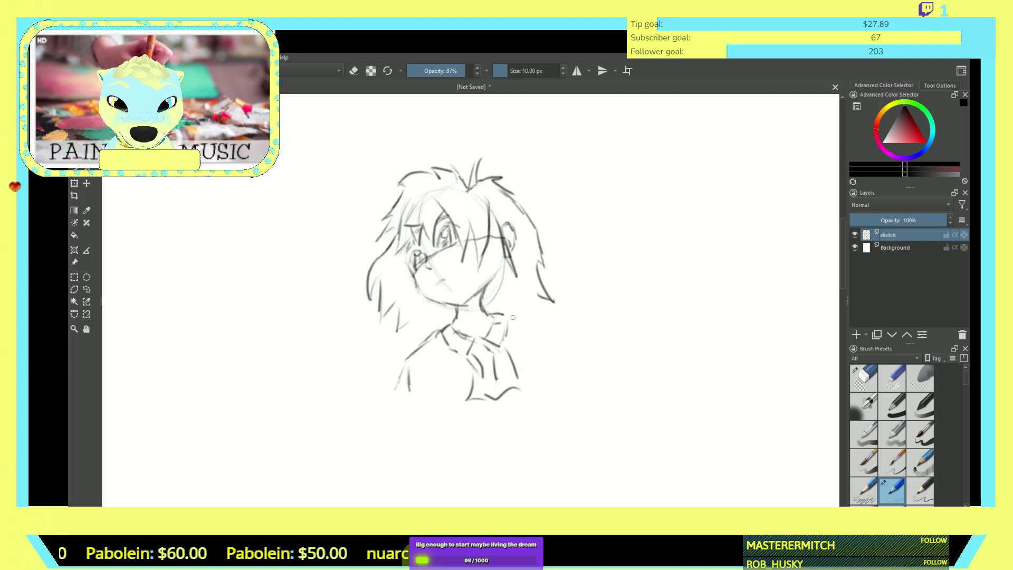
{"action": "mouse_move", "coordinate": [509, 316]}
{"action": "left_mouse_down"}
{"action": "mouse_move", "coordinate": [552, 352]}
{"action": "mouse_move", "coordinate": [538, 372]}
{"action": "left_mouse_up"}
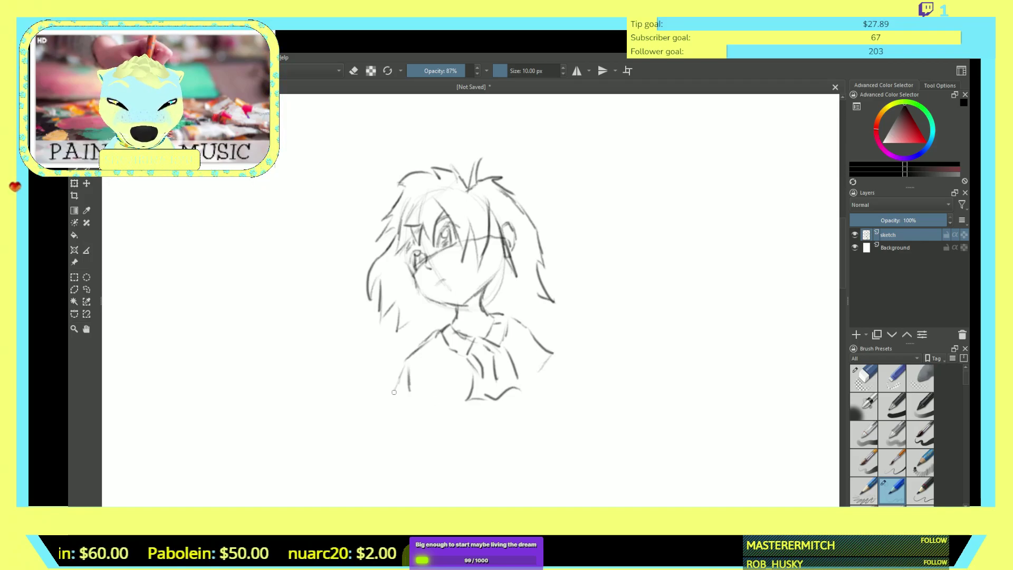
{"action": "left_click_drag", "start_coordinate": [396, 389], "coordinate": [448, 405]}
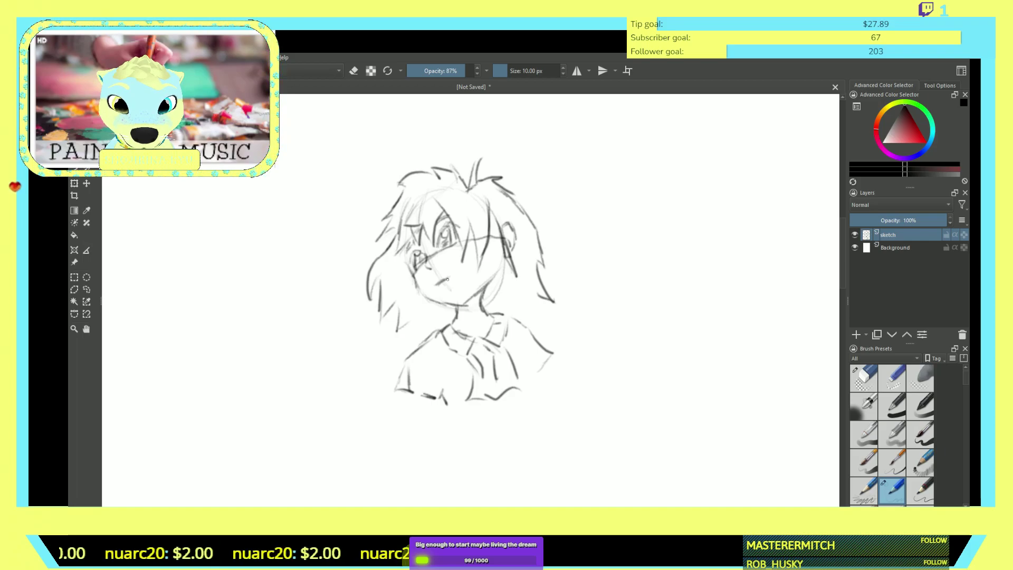
- Define the mouth and lower lip, and add pointed hair strands beside the neck on both sides
{"action": "mouse_move", "coordinate": [446, 280]}
{"action": "left_mouse_down"}
{"action": "mouse_move", "coordinate": [451, 273]}
{"action": "mouse_move", "coordinate": [439, 283]}
{"action": "left_mouse_up"}
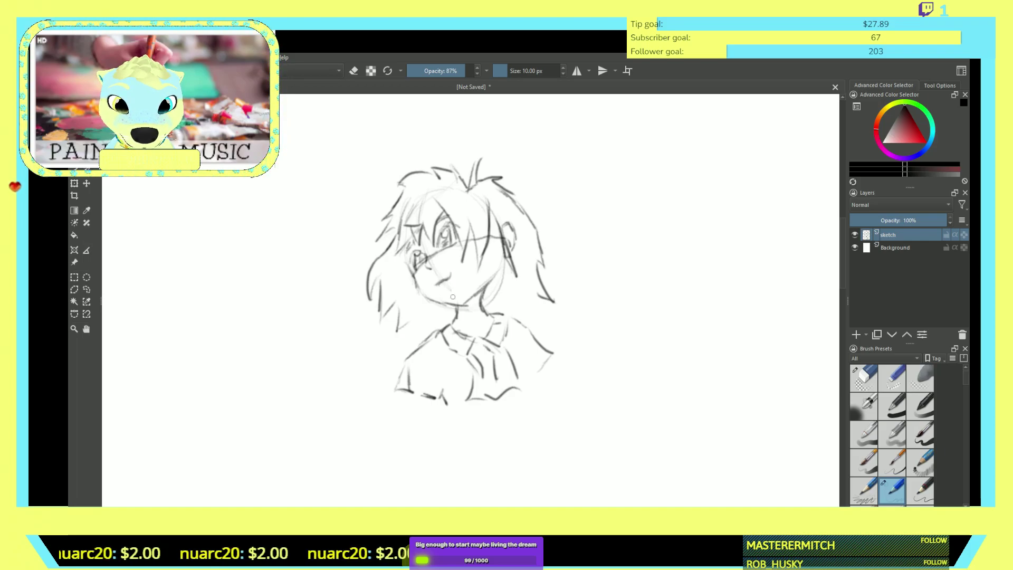
{"action": "left_click_drag", "start_coordinate": [441, 287], "coordinate": [449, 289]}
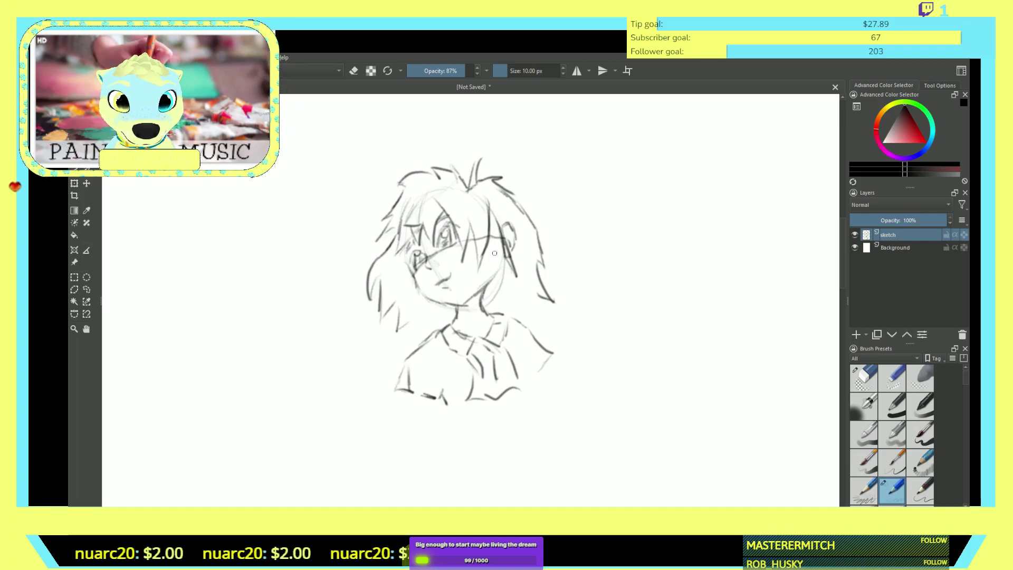
{"action": "mouse_move", "coordinate": [513, 275]}
{"action": "left_mouse_down"}
{"action": "mouse_move", "coordinate": [526, 310]}
{"action": "mouse_move", "coordinate": [509, 294]}
{"action": "mouse_move", "coordinate": [513, 313]}
{"action": "left_mouse_up"}
{"action": "left_click_drag", "start_coordinate": [513, 313], "coordinate": [488, 315]}
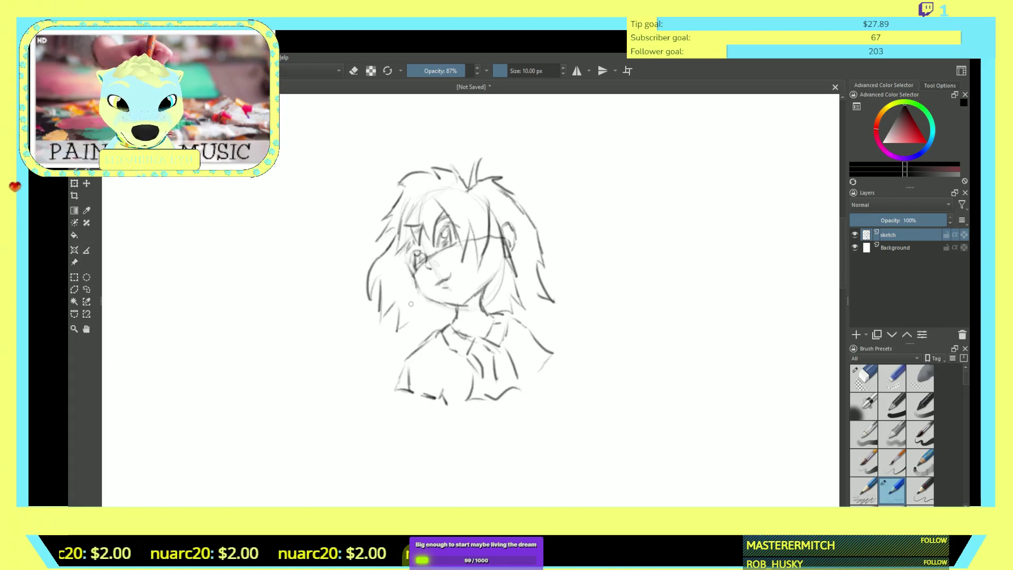
{"action": "left_click_drag", "start_coordinate": [416, 330], "coordinate": [457, 310]}
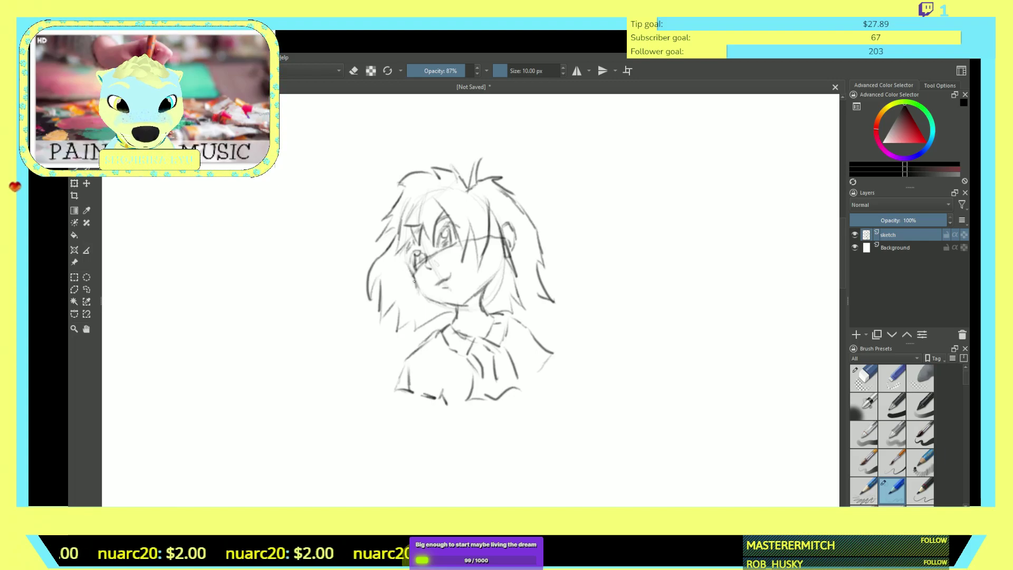
- Draw narrow hair strands along the left cheek and more pointed strands below the ear
{"action": "left_click_drag", "start_coordinate": [409, 272], "coordinate": [417, 288]}
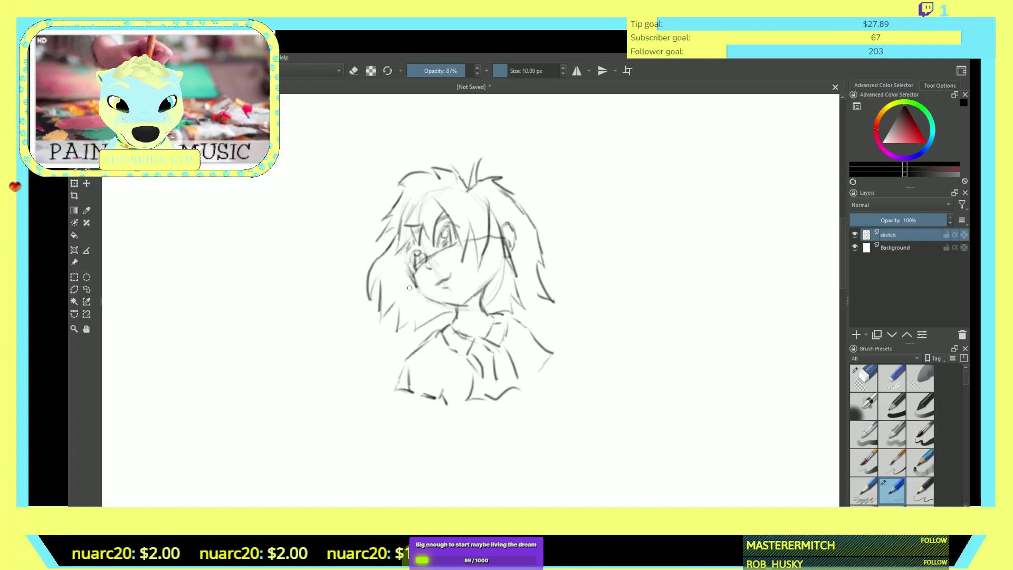
{"action": "mouse_move", "coordinate": [404, 253]}
{"action": "left_mouse_down"}
{"action": "mouse_move", "coordinate": [407, 294]}
{"action": "mouse_move", "coordinate": [421, 310]}
{"action": "mouse_move", "coordinate": [423, 299]}
{"action": "left_mouse_up"}
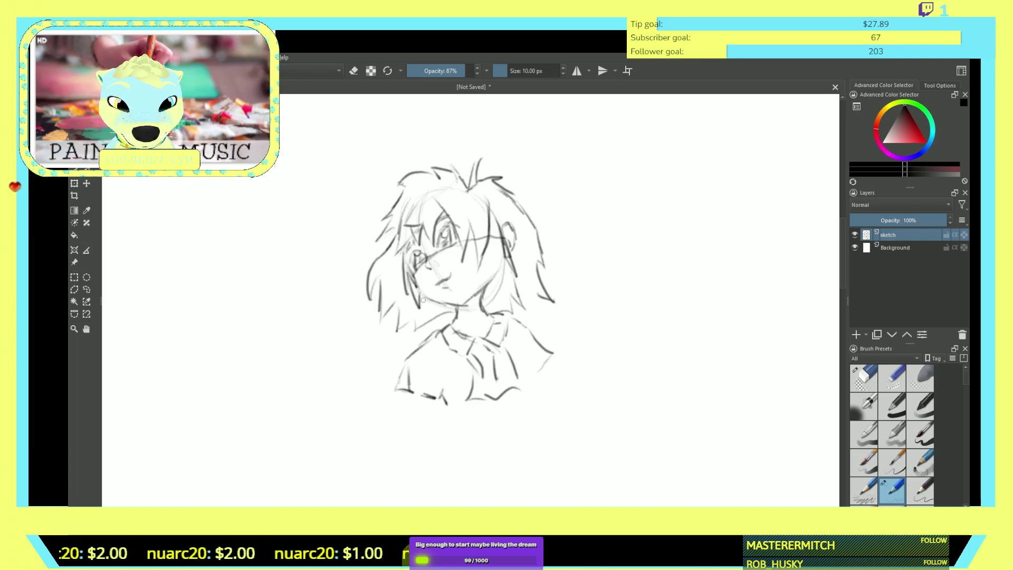
{"action": "left_click_drag", "start_coordinate": [411, 244], "coordinate": [411, 262]}
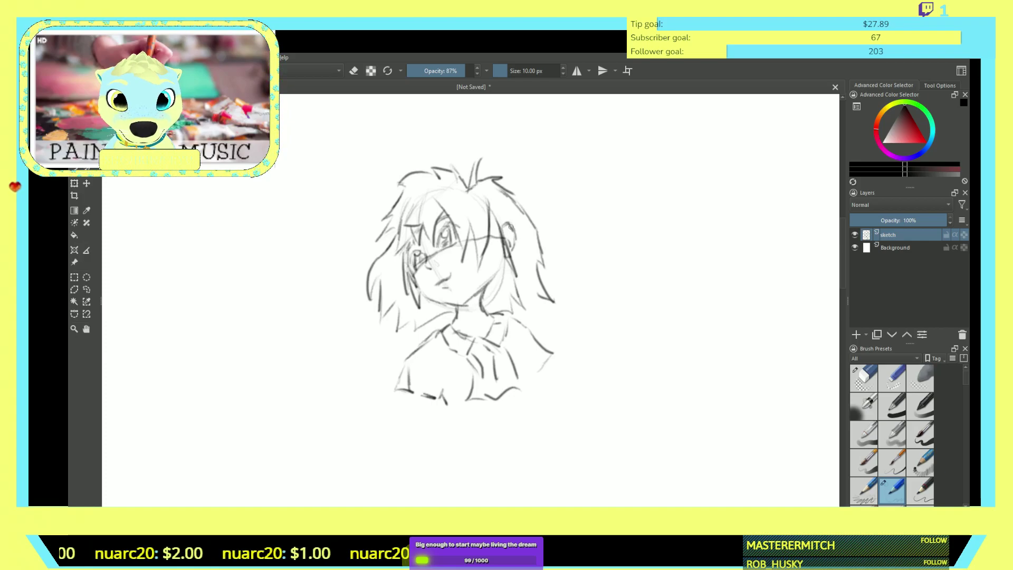
{"action": "mouse_move", "coordinate": [499, 240]}
{"action": "left_mouse_down"}
{"action": "mouse_move", "coordinate": [489, 312]}
{"action": "mouse_move", "coordinate": [530, 292]}
{"action": "left_mouse_up"}
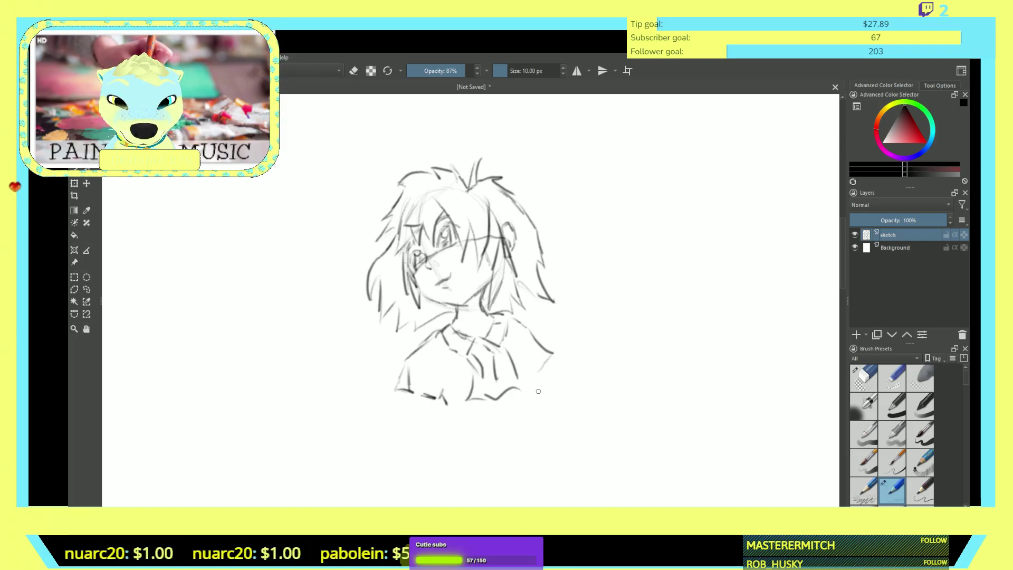
- Sketch the torso outline down to a dashed waistline and add cuffs to both short sleeves
{"action": "mouse_move", "coordinate": [534, 381]}
{"action": "left_mouse_down"}
{"action": "mouse_move", "coordinate": [542, 398]}
{"action": "mouse_move", "coordinate": [521, 388]}
{"action": "left_mouse_up"}
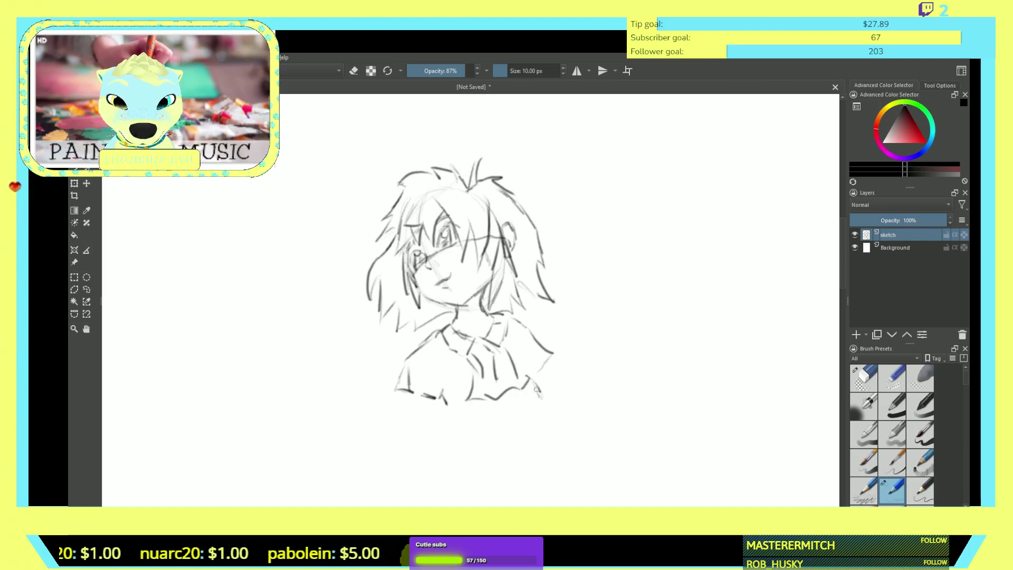
{"action": "left_click_drag", "start_coordinate": [444, 407], "coordinate": [435, 425]}
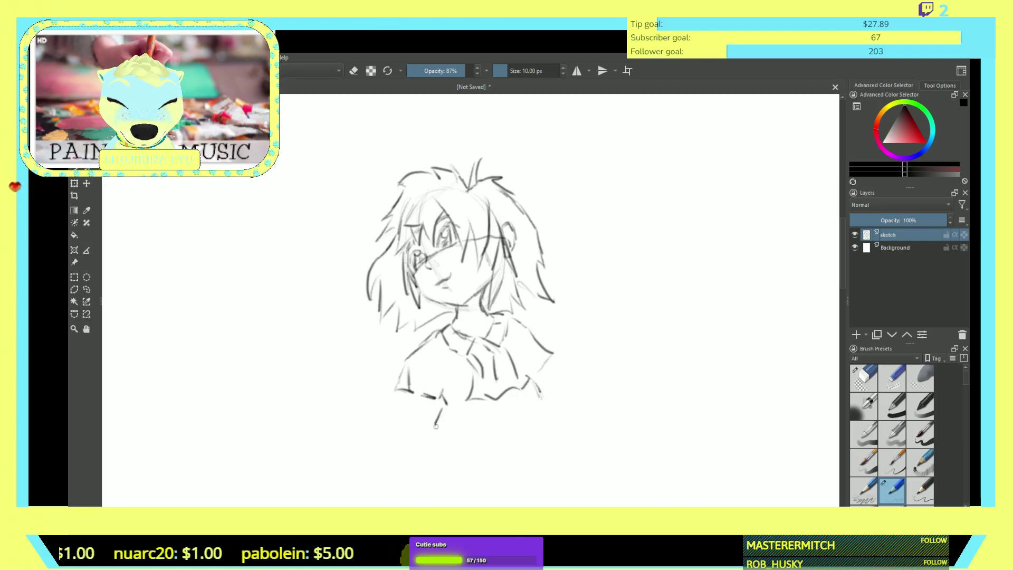
{"action": "mouse_move", "coordinate": [524, 421]}
{"action": "left_mouse_down"}
{"action": "mouse_move", "coordinate": [430, 429]}
{"action": "mouse_move", "coordinate": [492, 437]}
{"action": "mouse_move", "coordinate": [463, 433]}
{"action": "left_mouse_up"}
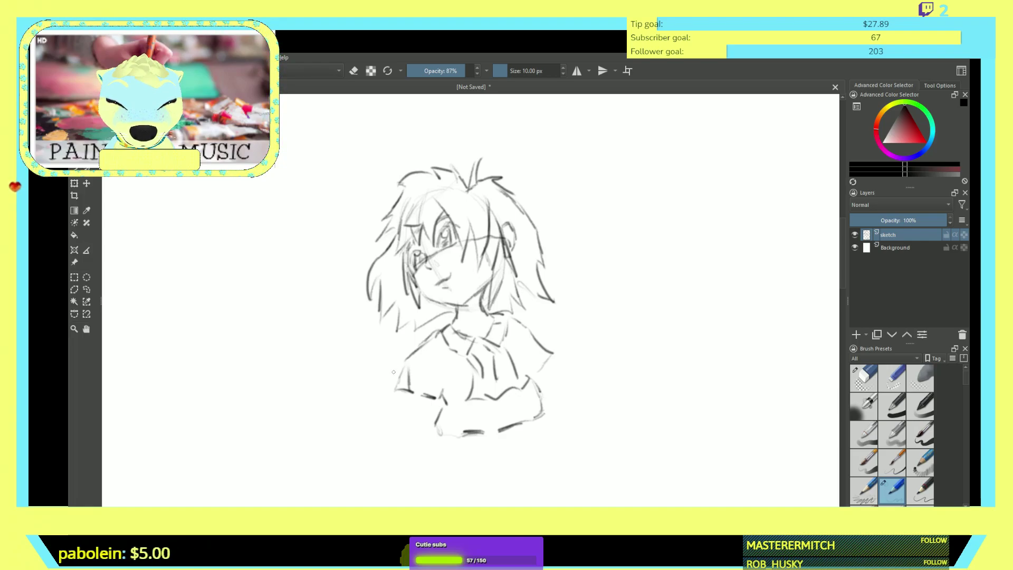
{"action": "mouse_move", "coordinate": [393, 372]}
{"action": "left_mouse_down"}
{"action": "mouse_move", "coordinate": [404, 364]}
{"action": "mouse_move", "coordinate": [395, 372]}
{"action": "mouse_move", "coordinate": [447, 387]}
{"action": "left_mouse_up"}
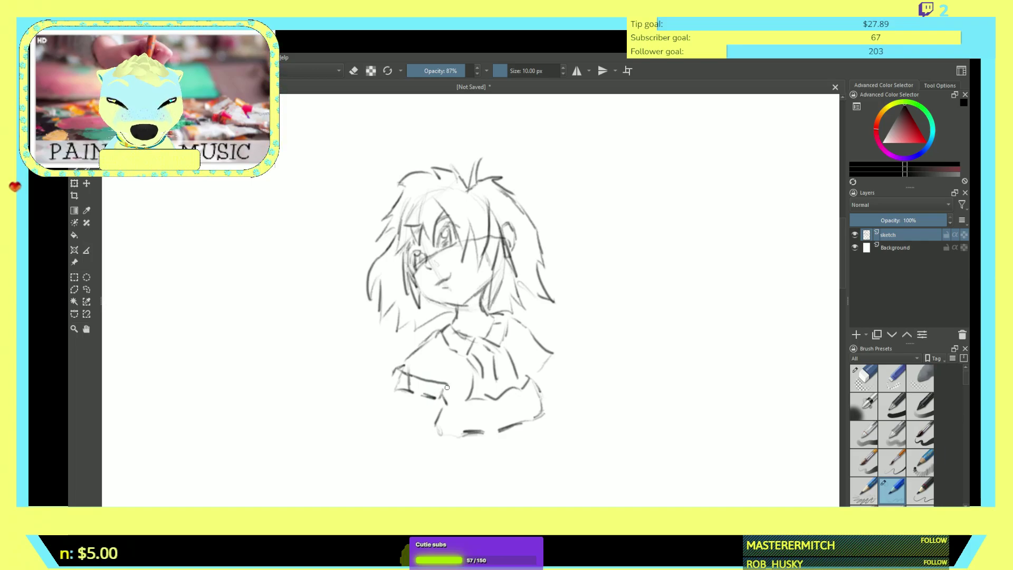
{"action": "mouse_move", "coordinate": [390, 374]}
{"action": "left_mouse_down"}
{"action": "mouse_move", "coordinate": [386, 397]}
{"action": "mouse_move", "coordinate": [397, 404]}
{"action": "mouse_move", "coordinate": [430, 407]}
{"action": "mouse_move", "coordinate": [441, 395]}
{"action": "left_mouse_up"}
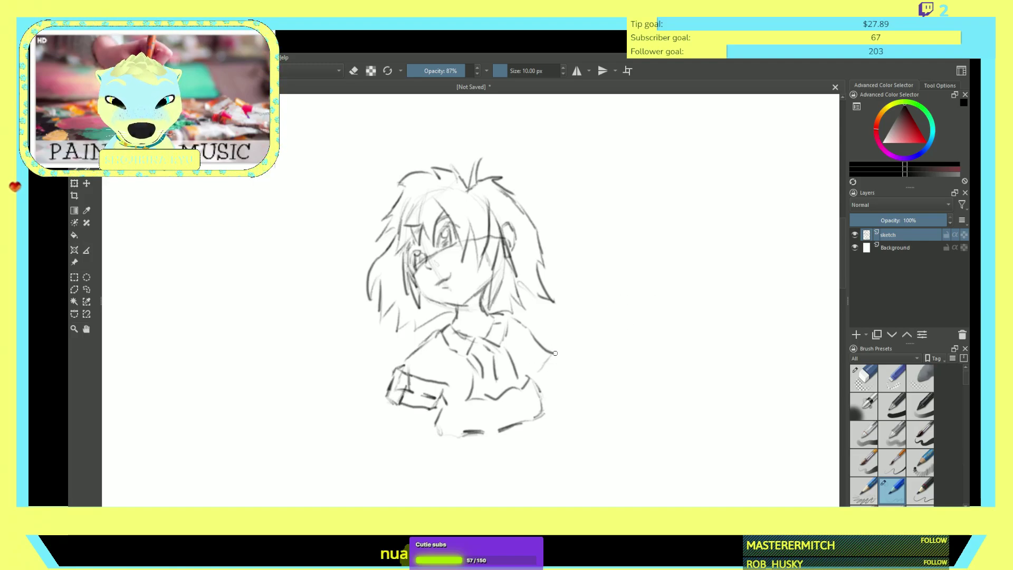
{"action": "mouse_move", "coordinate": [554, 351]}
{"action": "left_mouse_down"}
{"action": "mouse_move", "coordinate": [570, 362]}
{"action": "mouse_move", "coordinate": [531, 391]}
{"action": "left_mouse_up"}
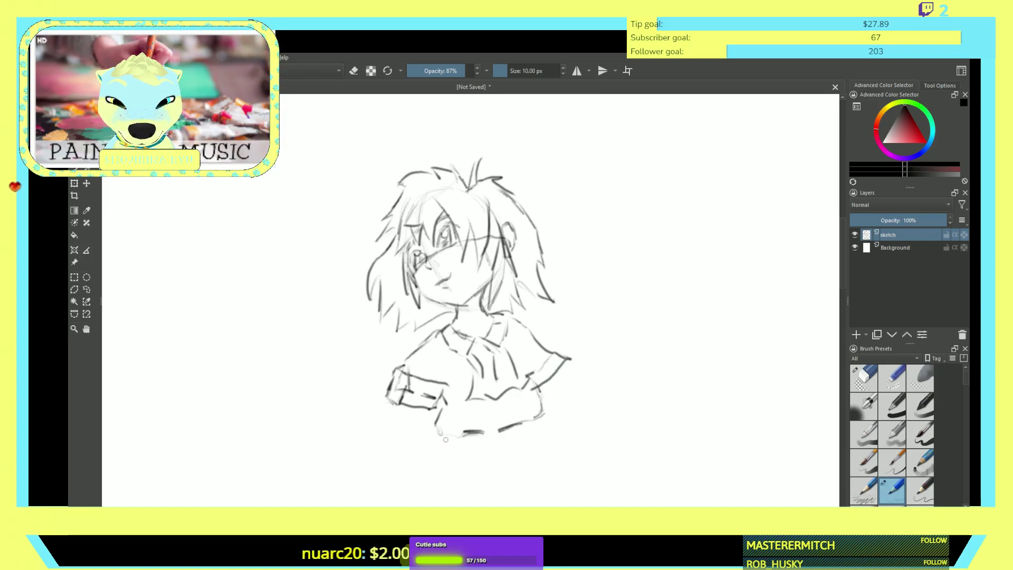
- Draw three long lines for the lower body, flaring downward from the waist
{"action": "mouse_move", "coordinate": [502, 434]}
{"action": "left_mouse_down"}
{"action": "mouse_move", "coordinate": [504, 472]}
{"action": "mouse_move", "coordinate": [528, 501]}
{"action": "left_mouse_up"}
{"action": "left_click_drag", "start_coordinate": [466, 436], "coordinate": [453, 503]}
{"action": "left_click_drag", "start_coordinate": [435, 422], "coordinate": [398, 506]}
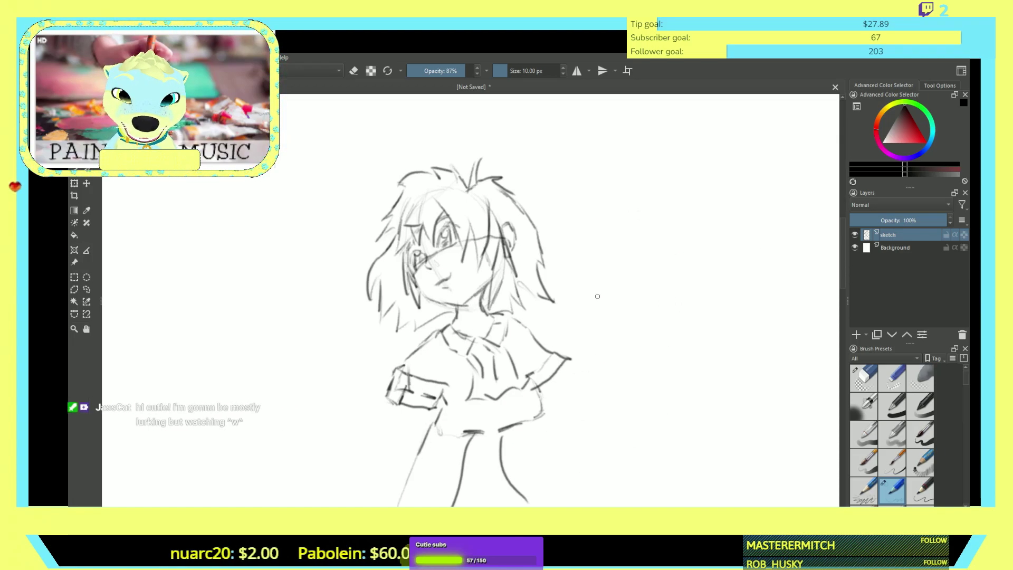
- Try the pencil at 40.24 px with a short stroke beside the head
{"action": "scroll", "coordinate": [570, 307], "scroll_direction": "down", "scroll_amount": 1}
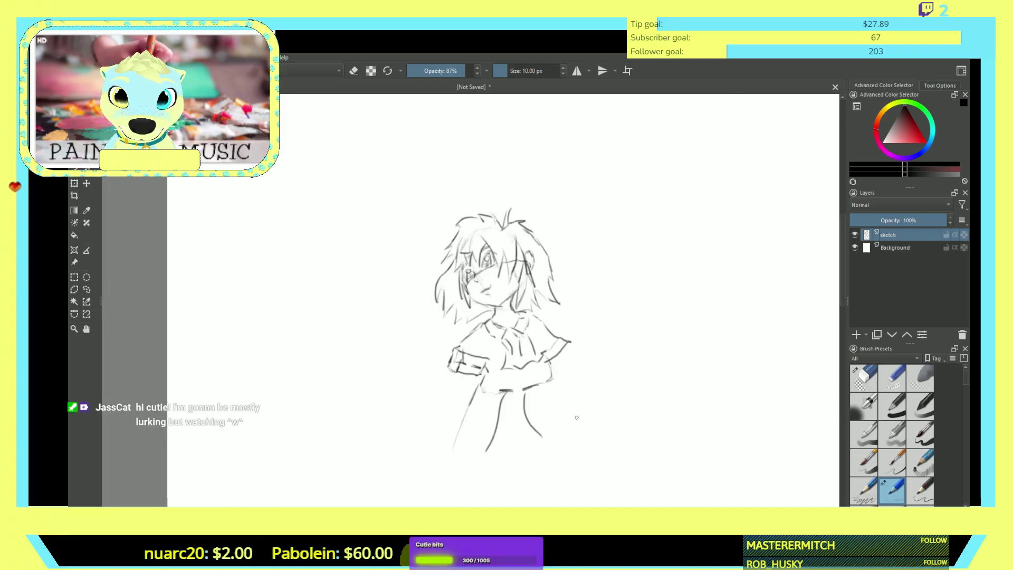
{"action": "left_click", "coordinate": [516, 71]}
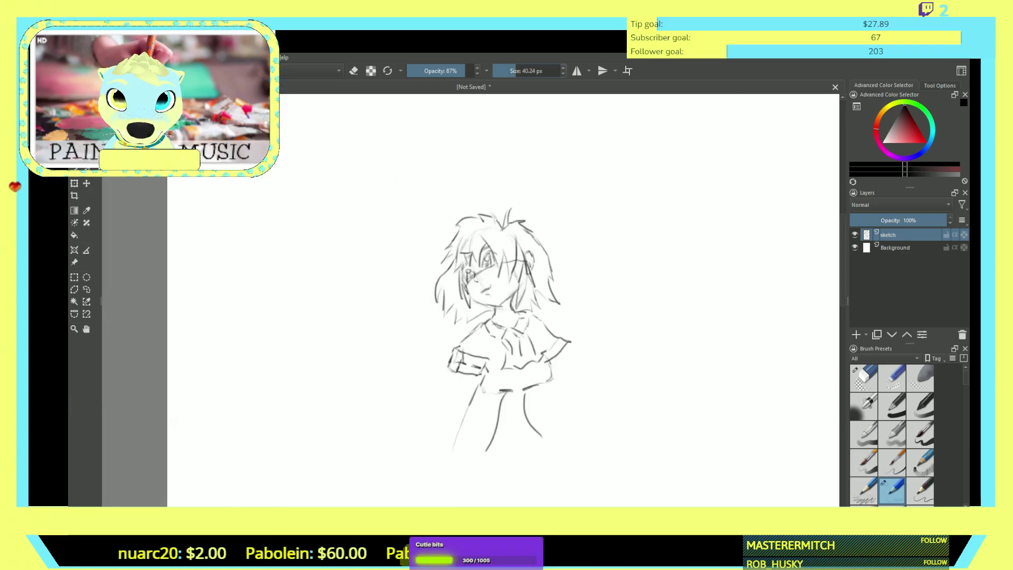
{"action": "mouse_move", "coordinate": [581, 240]}
{"action": "left_mouse_down"}
{"action": "mouse_move", "coordinate": [573, 267]}
{"action": "mouse_move", "coordinate": [587, 238]}
{"action": "left_mouse_up"}
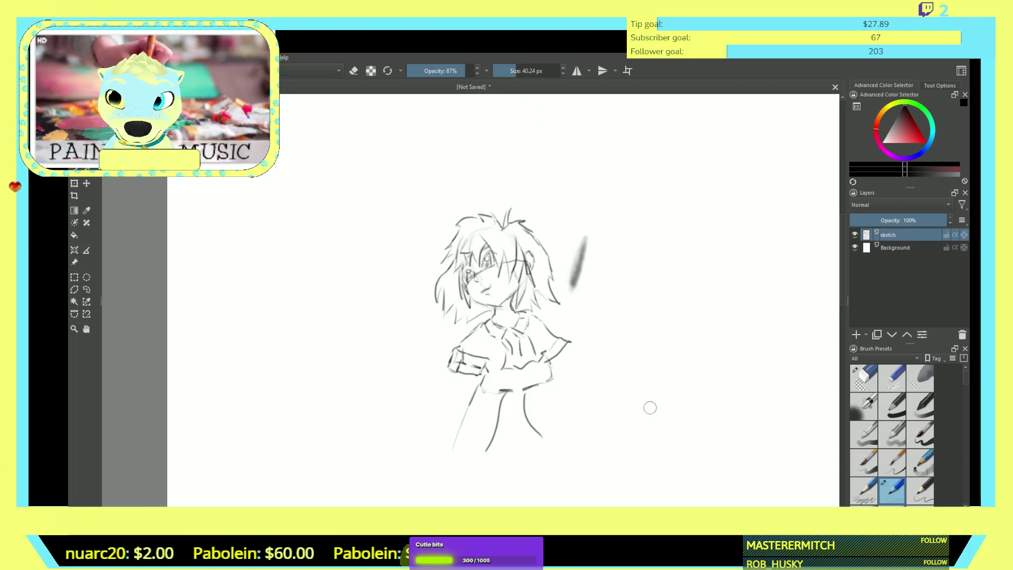
- Erase the stray stroke beside the head and the whole body below the collar with a 576.28 px eraser
{"action": "left_click", "coordinate": [864, 378]}
{"action": "left_click_drag", "start_coordinate": [585, 239], "coordinate": [581, 265]}
{"action": "left_click", "coordinate": [545, 70]}
{"action": "key", "text": "bracketright"}
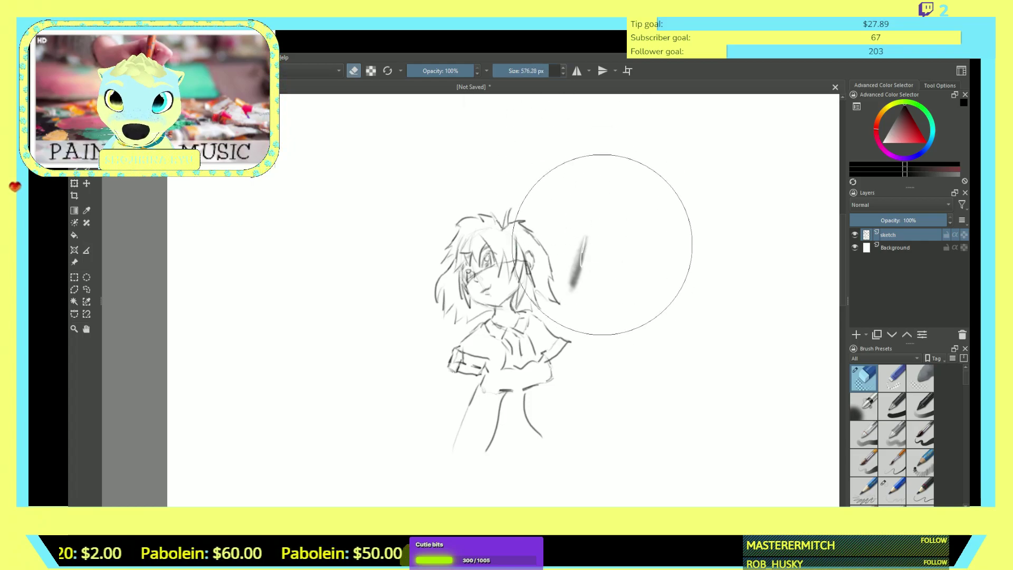
{"action": "mouse_move", "coordinate": [582, 228]}
{"action": "left_mouse_down"}
{"action": "mouse_move", "coordinate": [579, 284]}
{"action": "mouse_move", "coordinate": [576, 267]}
{"action": "mouse_move", "coordinate": [576, 286]}
{"action": "mouse_move", "coordinate": [576, 263]}
{"action": "left_mouse_up"}
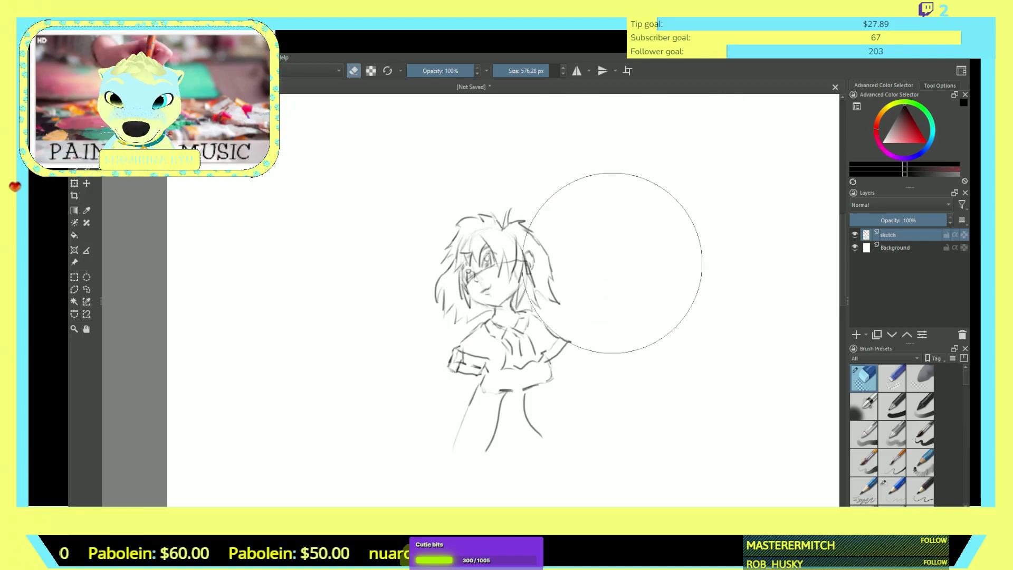
{"action": "mouse_move", "coordinate": [530, 422]}
{"action": "left_mouse_down"}
{"action": "mouse_move", "coordinate": [480, 427]}
{"action": "mouse_move", "coordinate": [548, 397]}
{"action": "mouse_move", "coordinate": [521, 402]}
{"action": "mouse_move", "coordinate": [513, 384]}
{"action": "mouse_move", "coordinate": [477, 394]}
{"action": "mouse_move", "coordinate": [475, 368]}
{"action": "mouse_move", "coordinate": [474, 383]}
{"action": "mouse_move", "coordinate": [500, 358]}
{"action": "mouse_move", "coordinate": [511, 379]}
{"action": "mouse_move", "coordinate": [574, 342]}
{"action": "mouse_move", "coordinate": [535, 359]}
{"action": "left_mouse_up"}
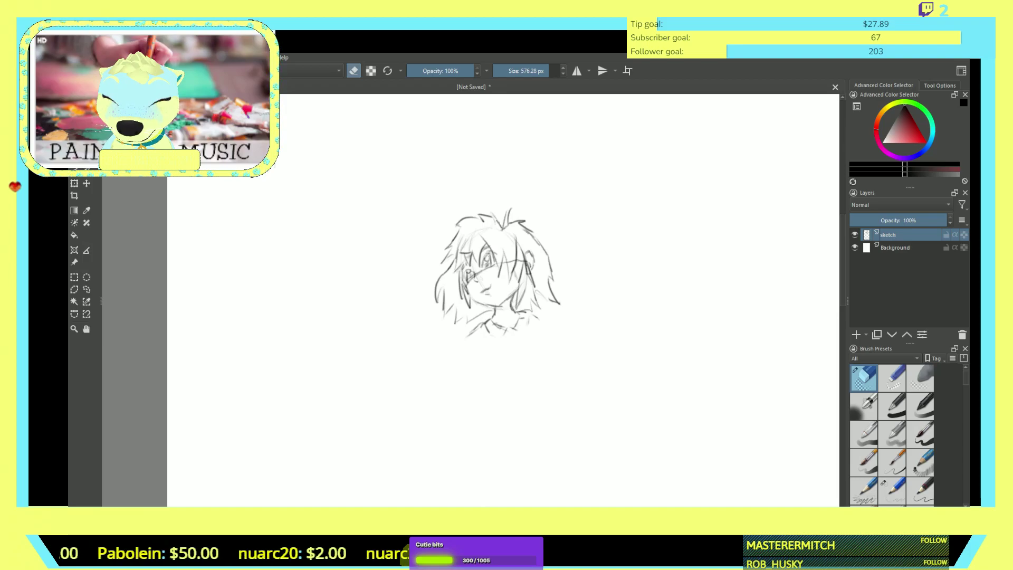
- Switch to the thin pencil preset with 15% opacity and 4.23 px, and draw the collar's V point and the left shoulder line
{"action": "left_click", "coordinate": [863, 491]}
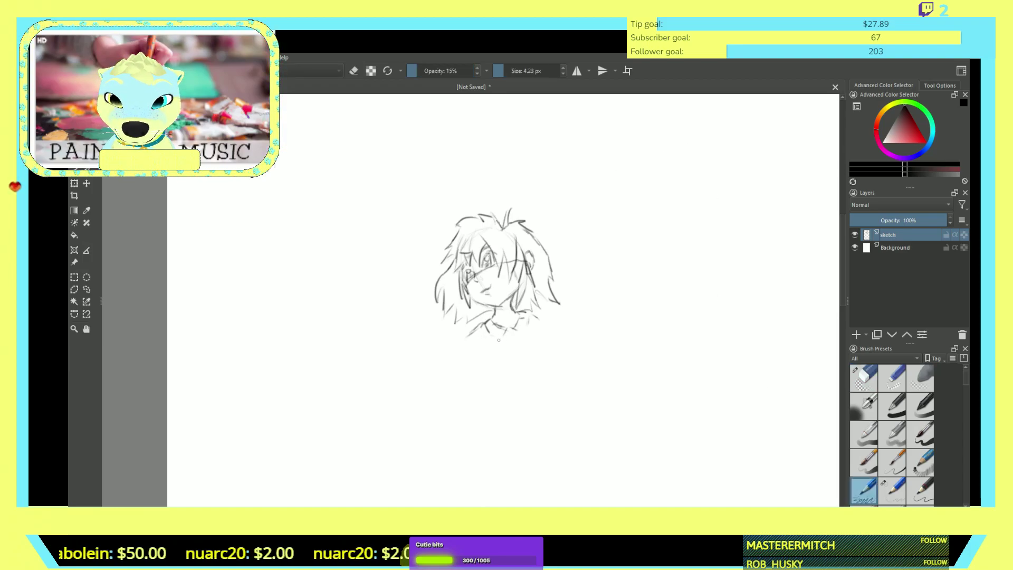
{"action": "left_click_drag", "start_coordinate": [517, 338], "coordinate": [509, 354]}
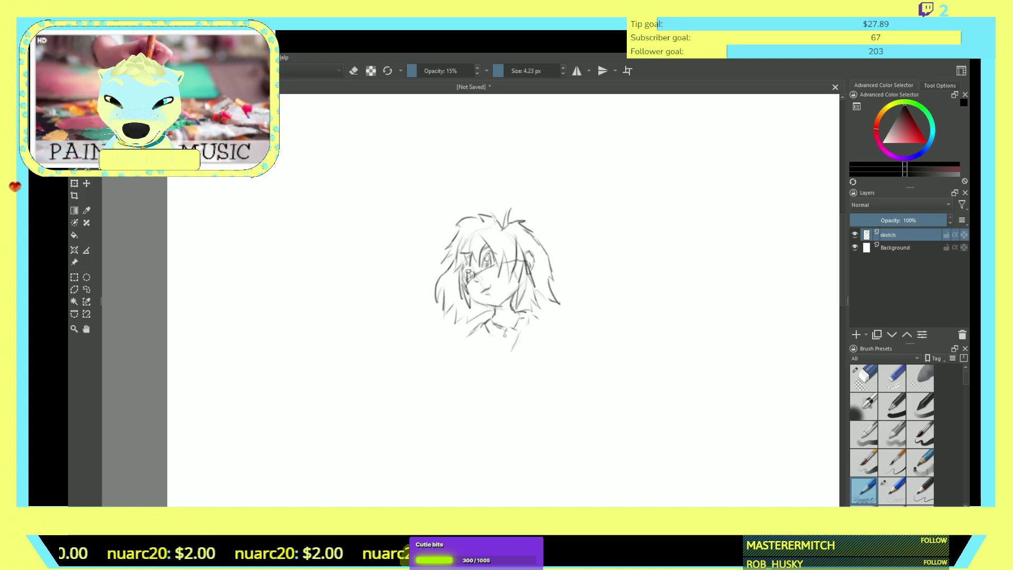
{"action": "left_click_drag", "start_coordinate": [513, 340], "coordinate": [507, 353]}
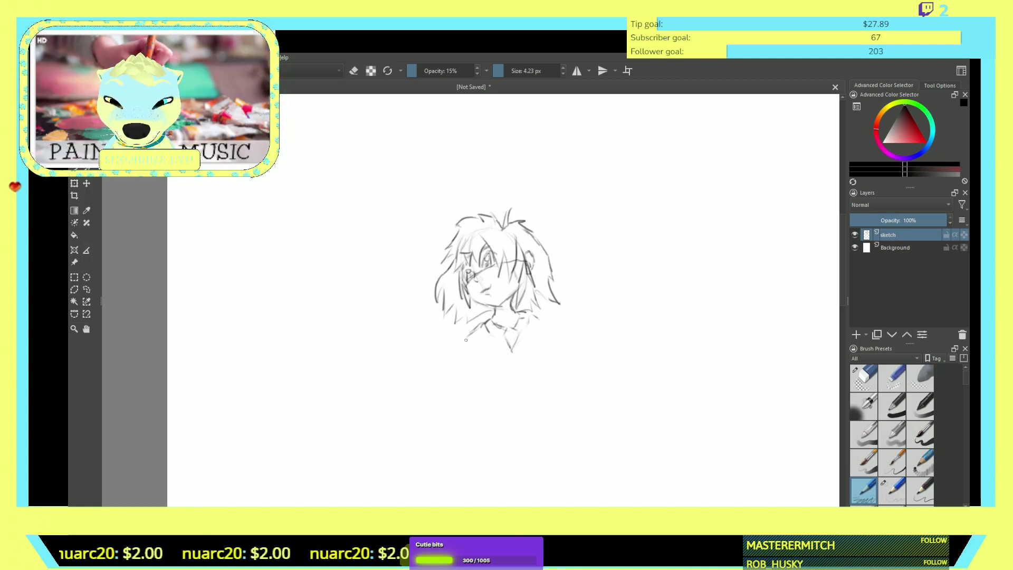
{"action": "mouse_move", "coordinate": [468, 338]}
{"action": "left_mouse_down"}
{"action": "mouse_move", "coordinate": [456, 360]}
{"action": "mouse_move", "coordinate": [468, 372]}
{"action": "left_mouse_up"}
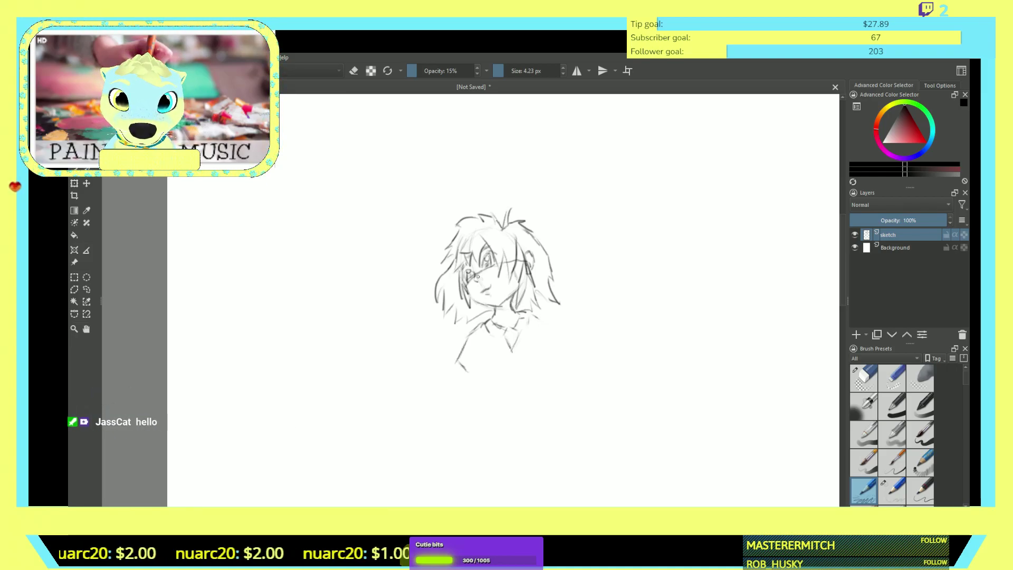
- Sketch the top's left sleeve edge, right shoulder and deeper V-neck collar, with a wavy seam line under the chest
{"action": "left_click_drag", "start_coordinate": [465, 371], "coordinate": [479, 370]}
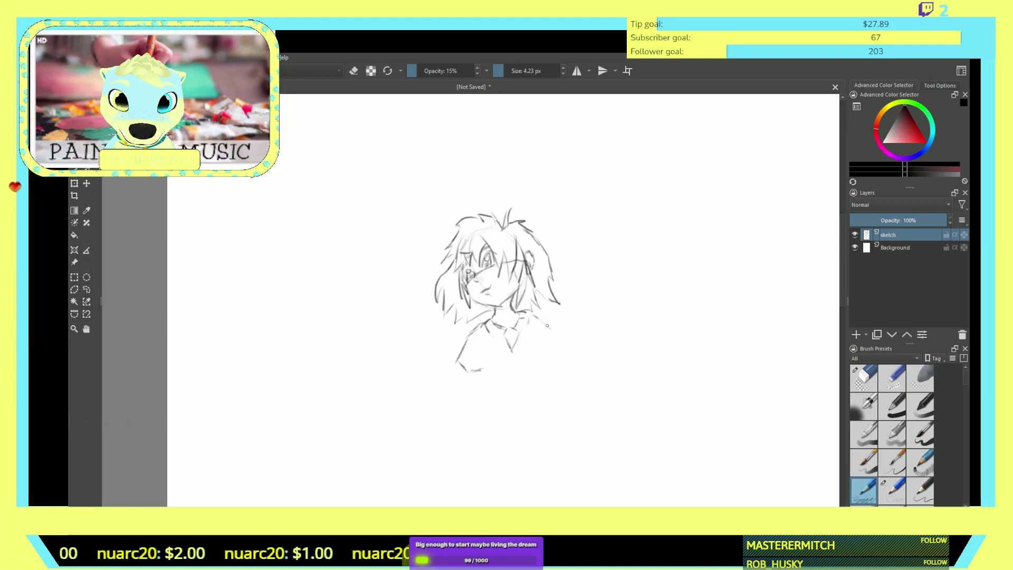
{"action": "left_click_drag", "start_coordinate": [540, 318], "coordinate": [554, 332]}
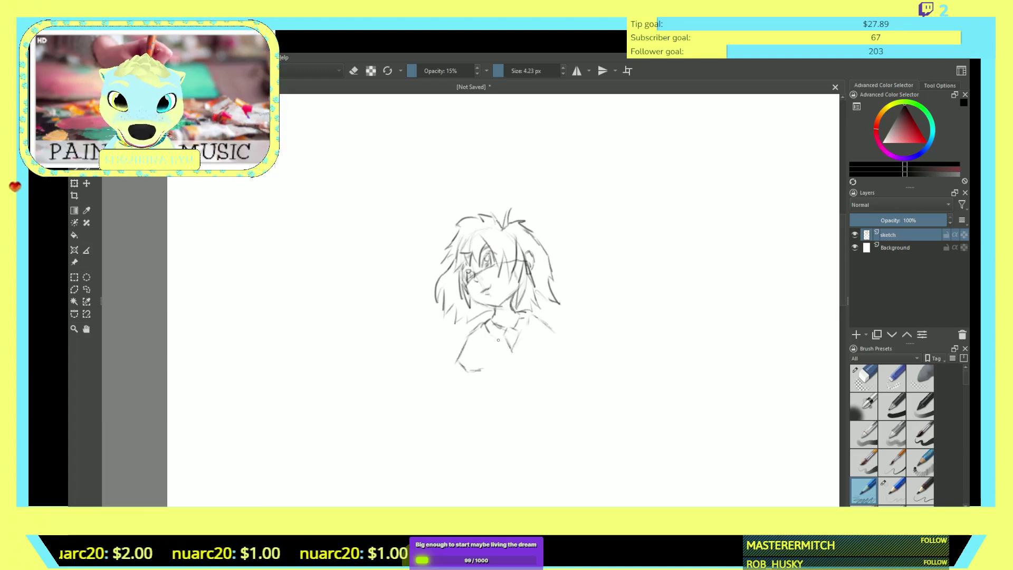
{"action": "mouse_move", "coordinate": [490, 332]}
{"action": "left_mouse_down"}
{"action": "mouse_move", "coordinate": [504, 361]}
{"action": "mouse_move", "coordinate": [519, 360]}
{"action": "left_mouse_up"}
{"action": "left_click_drag", "start_coordinate": [523, 324], "coordinate": [518, 349]}
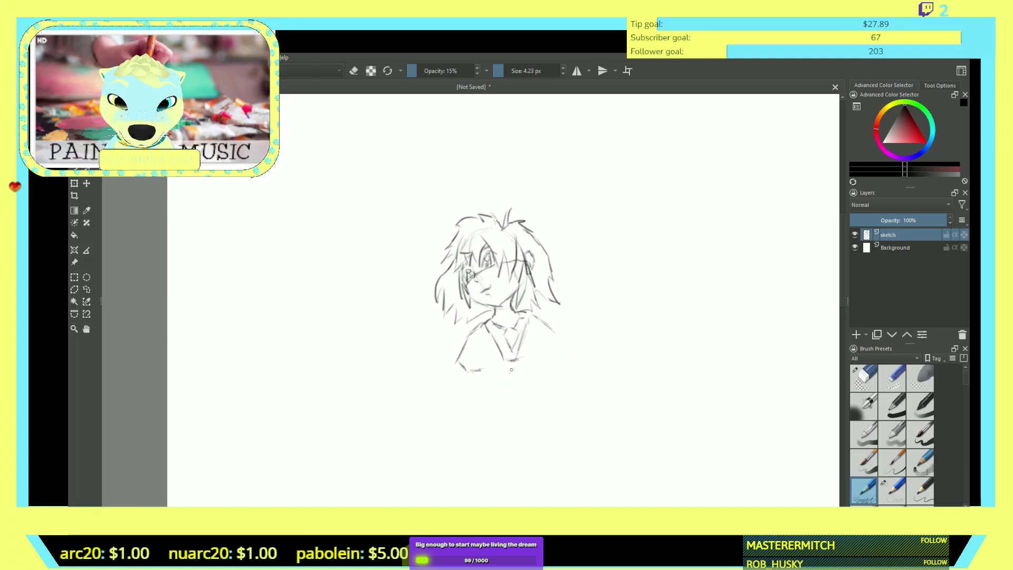
{"action": "mouse_move", "coordinate": [519, 371]}
{"action": "left_mouse_down"}
{"action": "mouse_move", "coordinate": [527, 374]}
{"action": "mouse_move", "coordinate": [481, 372]}
{"action": "left_mouse_up"}
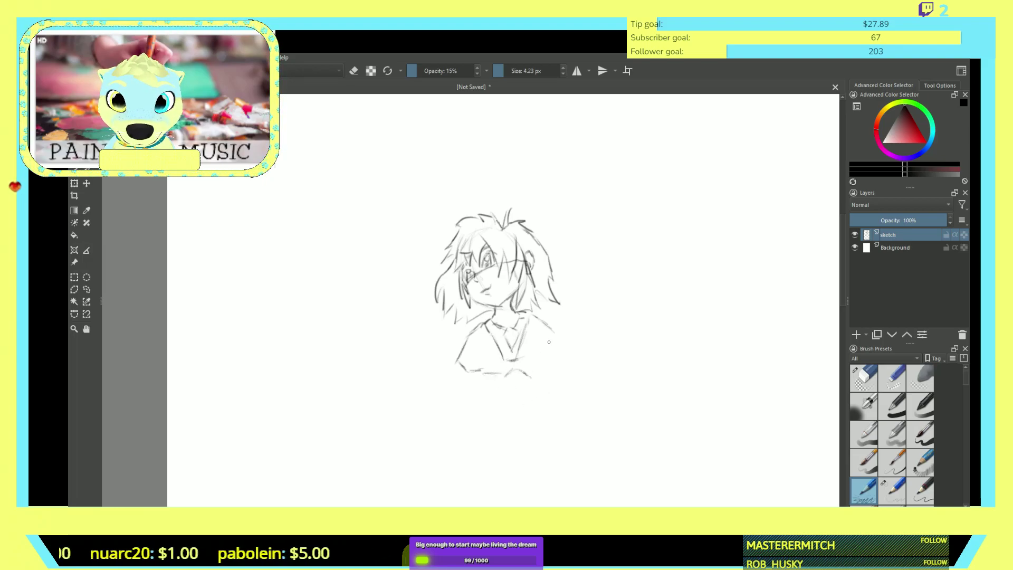
- Draw the right sleeve end and the dress's two sides, flaring out to a wavy hem with a pointed left corner
{"action": "mouse_move", "coordinate": [562, 344]}
{"action": "left_mouse_down"}
{"action": "mouse_move", "coordinate": [541, 353]}
{"action": "mouse_move", "coordinate": [557, 452]}
{"action": "left_mouse_up"}
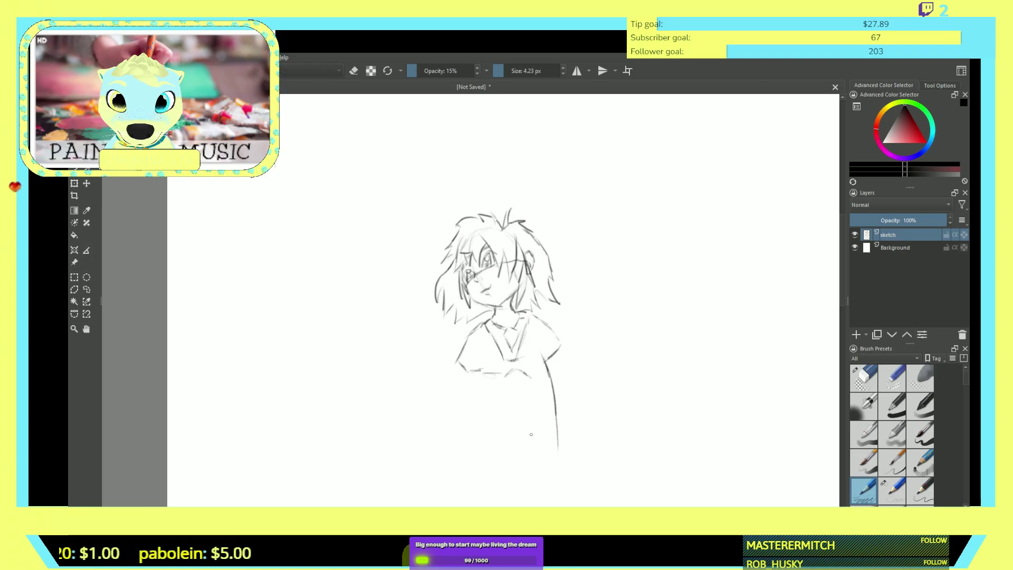
{"action": "left_click_drag", "start_coordinate": [481, 382], "coordinate": [434, 442]}
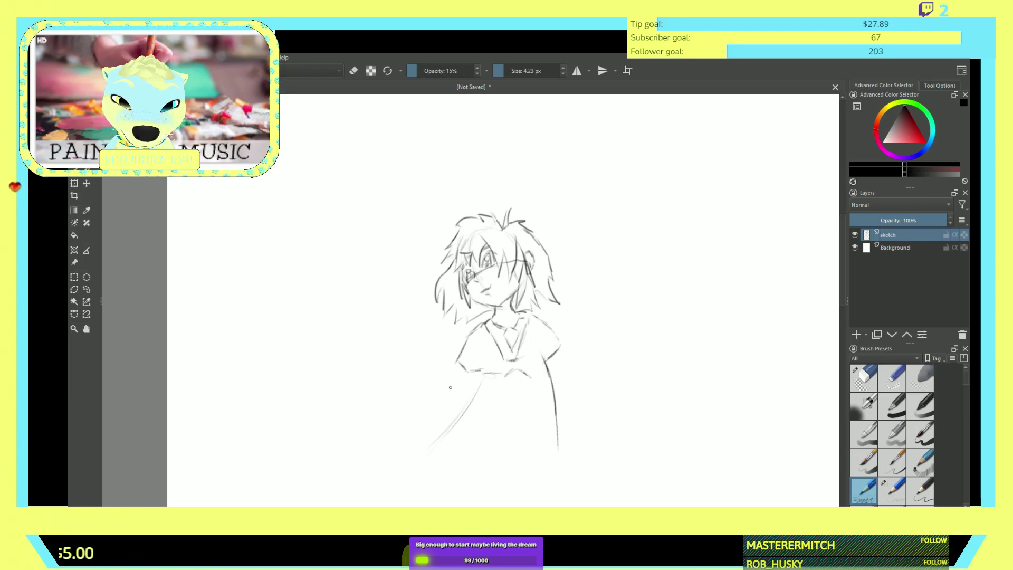
{"action": "left_click_drag", "start_coordinate": [473, 378], "coordinate": [469, 402]}
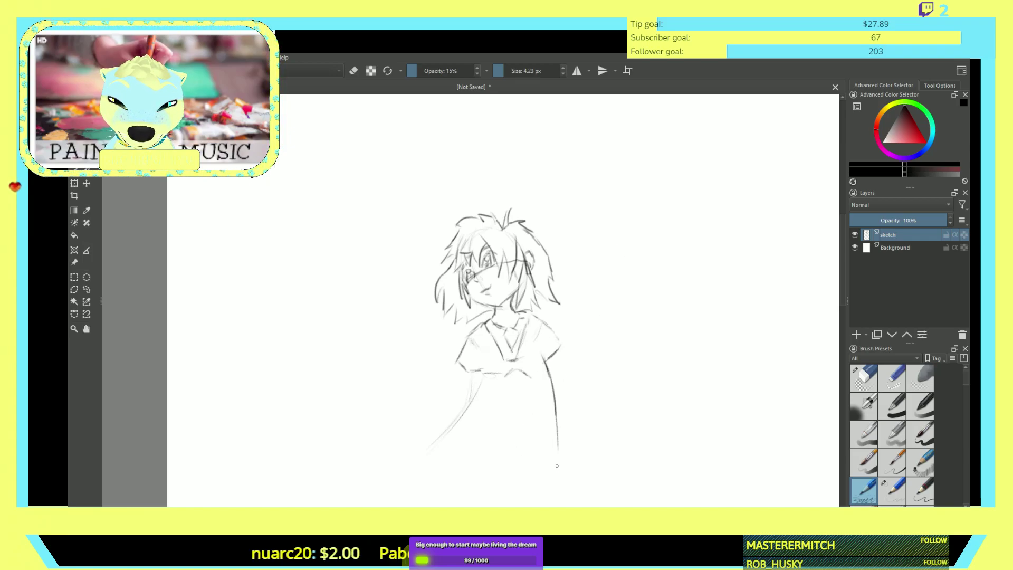
{"action": "left_click_drag", "start_coordinate": [553, 466], "coordinate": [446, 478]}
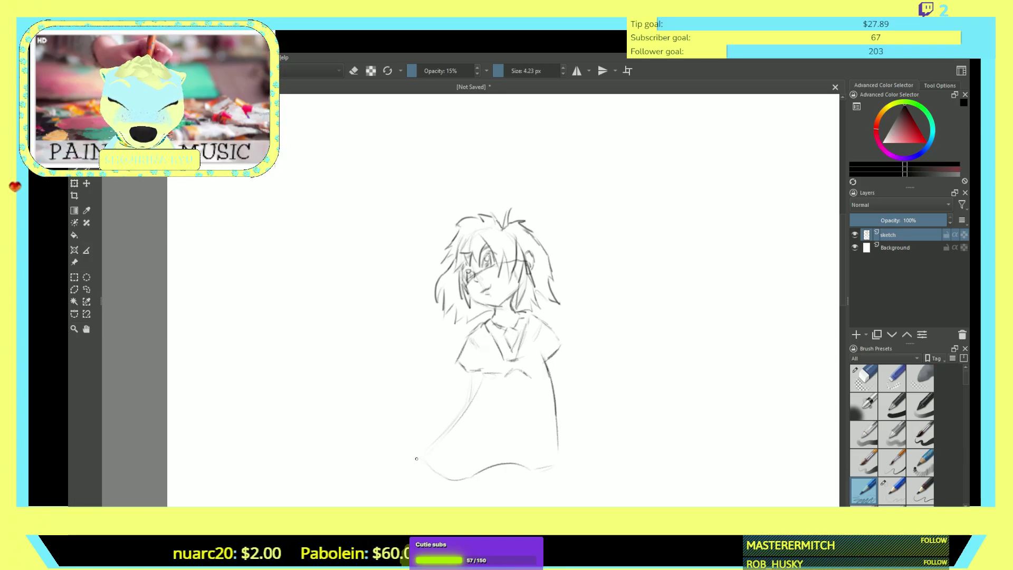
{"action": "mouse_move", "coordinate": [430, 465]}
{"action": "left_mouse_down"}
{"action": "mouse_move", "coordinate": [412, 460]}
{"action": "mouse_move", "coordinate": [431, 444]}
{"action": "mouse_move", "coordinate": [420, 448]}
{"action": "left_mouse_up"}
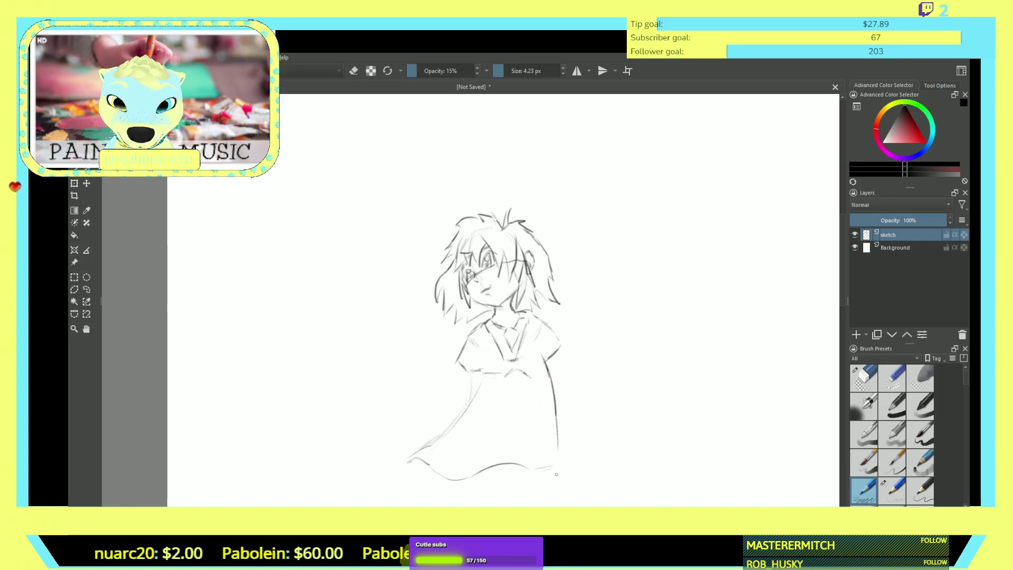
- Add a small circle on the lower left skirt and rough in light guide lines for both legs, marking the right knee
{"action": "scroll", "coordinate": [553, 396], "scroll_direction": "down", "scroll_amount": 1}
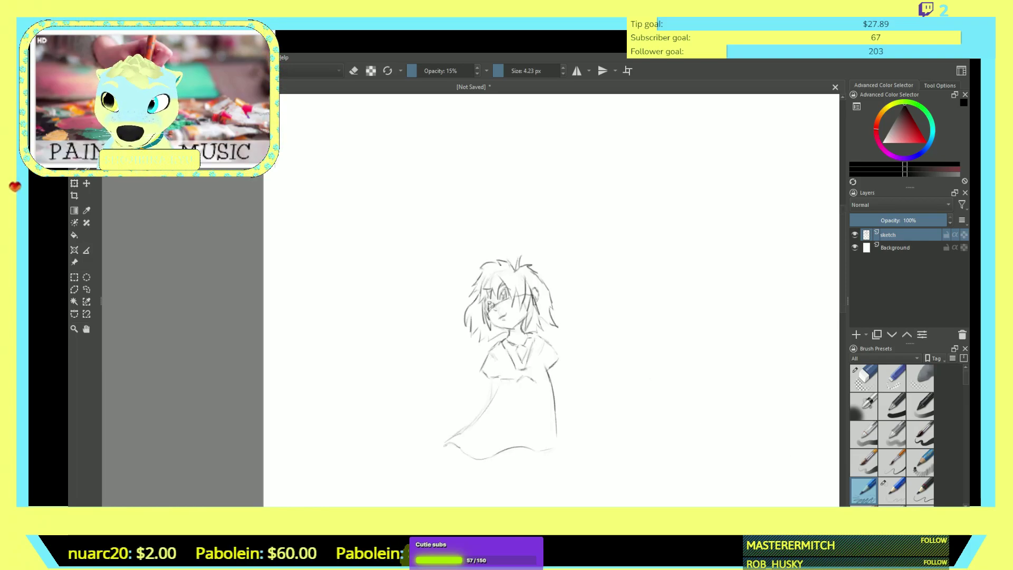
{"action": "left_click_drag", "start_coordinate": [843, 259], "coordinate": [843, 289]}
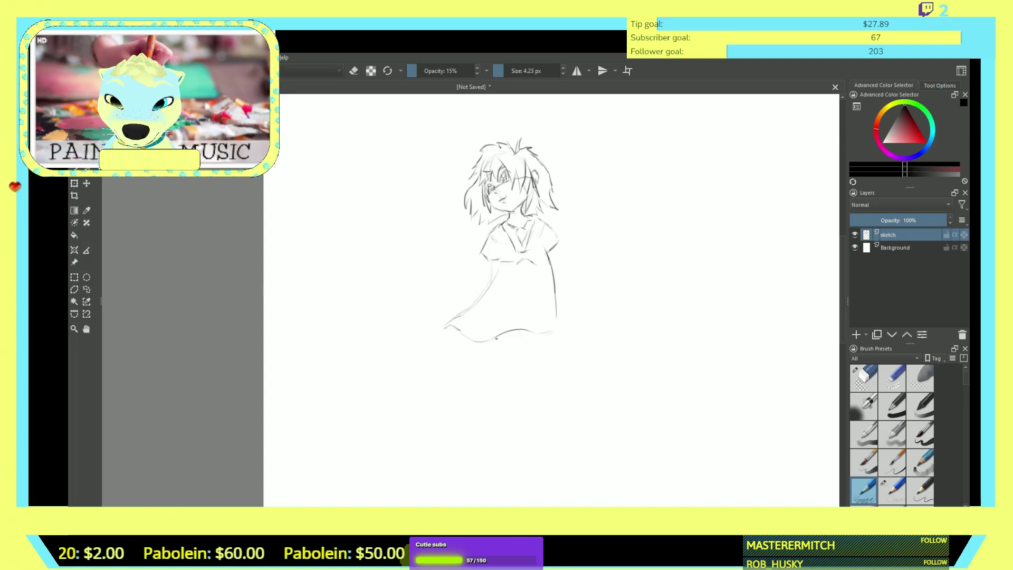
{"action": "scroll", "coordinate": [525, 325], "scroll_direction": "up", "scroll_amount": 1}
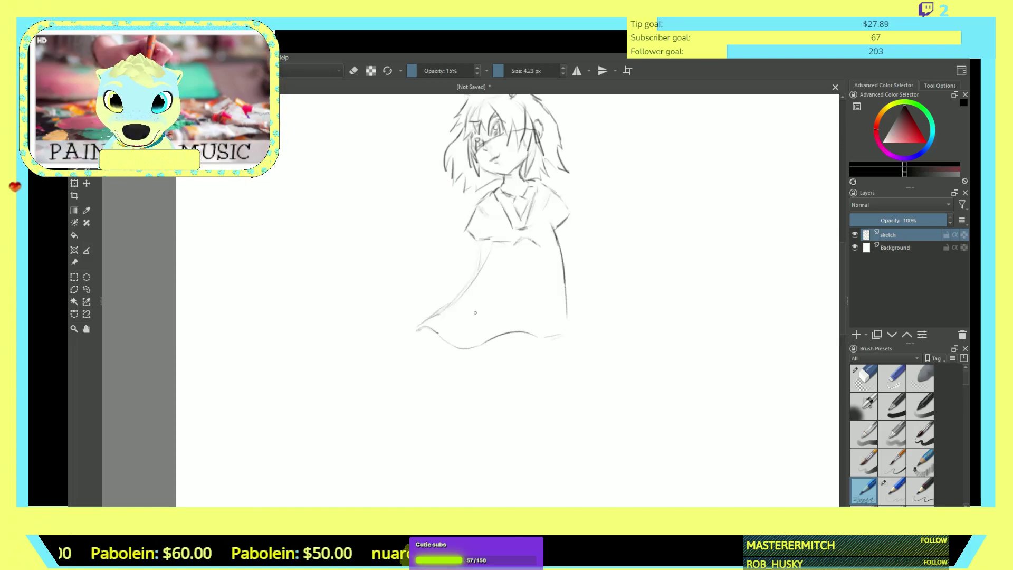
{"action": "left_click_drag", "start_coordinate": [486, 310], "coordinate": [482, 308]}
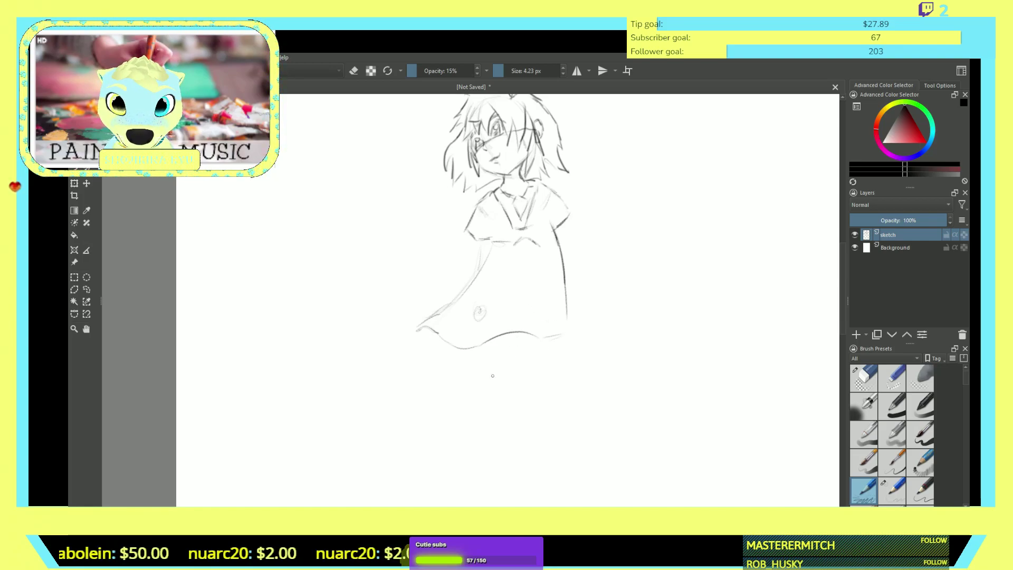
{"action": "left_click_drag", "start_coordinate": [480, 348], "coordinate": [477, 422]}
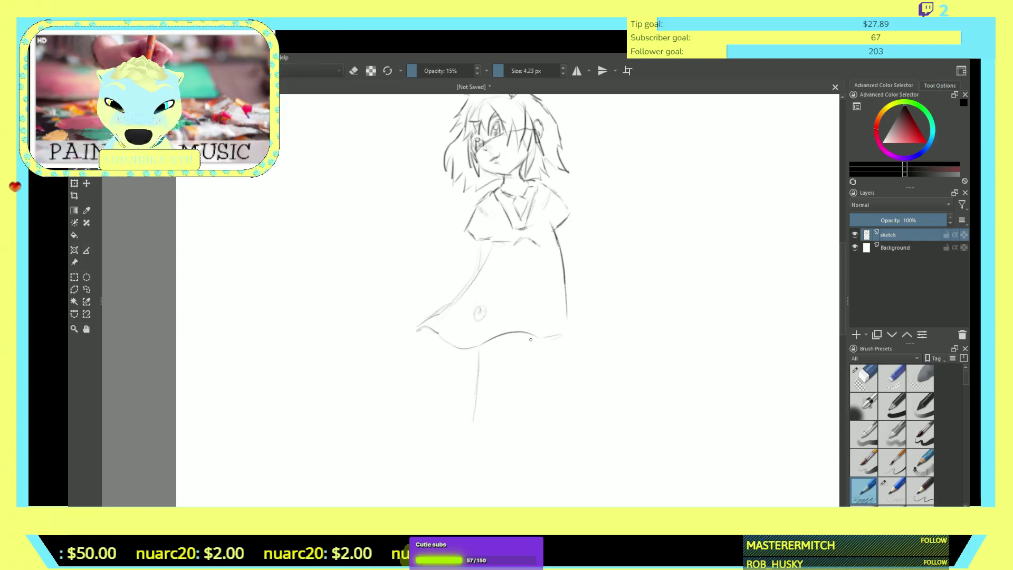
{"action": "left_click_drag", "start_coordinate": [531, 386], "coordinate": [533, 349]}
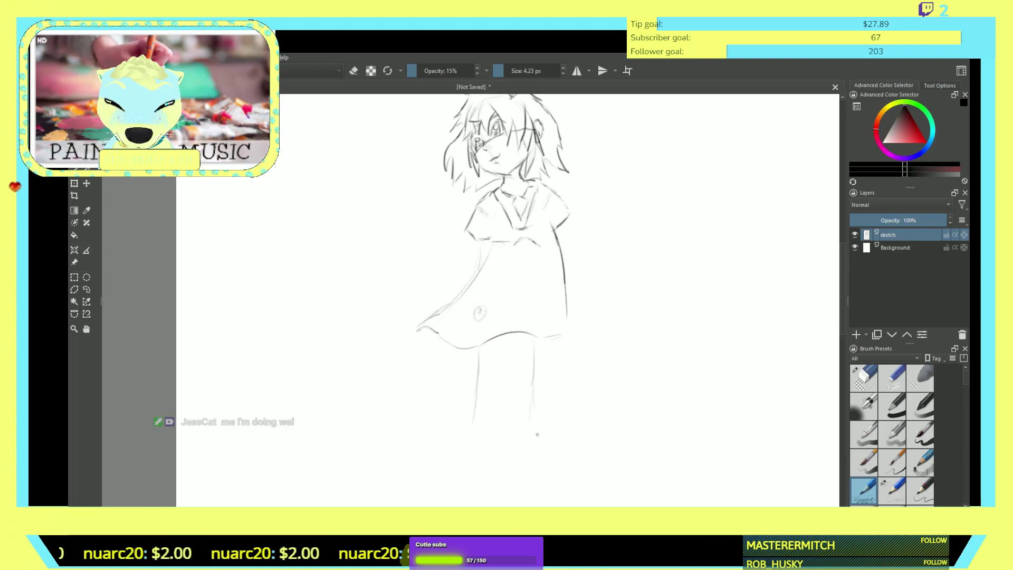
{"action": "mouse_move", "coordinate": [532, 417]}
{"action": "left_mouse_down"}
{"action": "mouse_move", "coordinate": [542, 444]}
{"action": "mouse_move", "coordinate": [543, 419]}
{"action": "mouse_move", "coordinate": [523, 446]}
{"action": "left_mouse_up"}
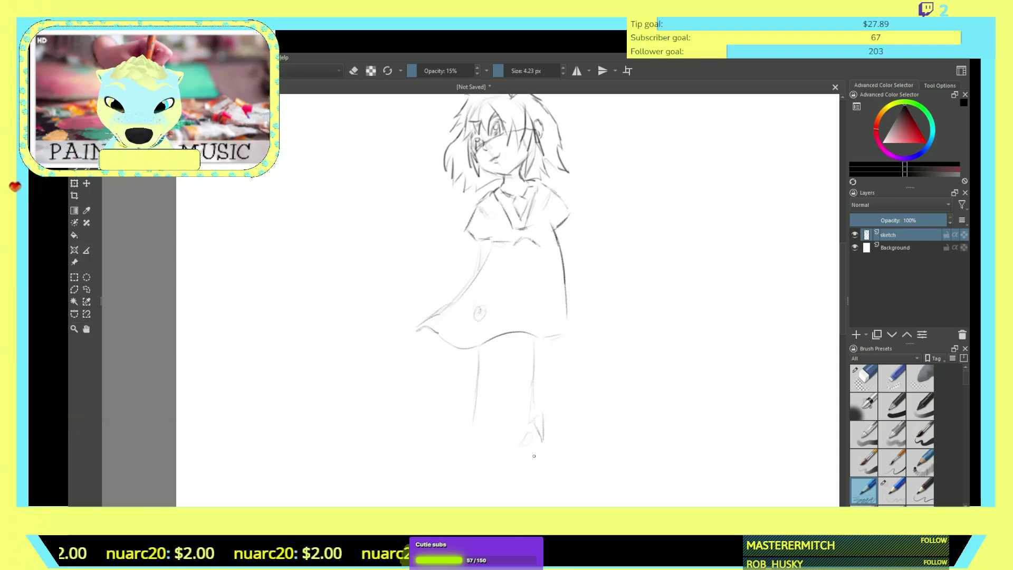
{"action": "left_click_drag", "start_coordinate": [534, 453], "coordinate": [531, 496]}
{"action": "left_click_drag", "start_coordinate": [533, 444], "coordinate": [534, 505]}
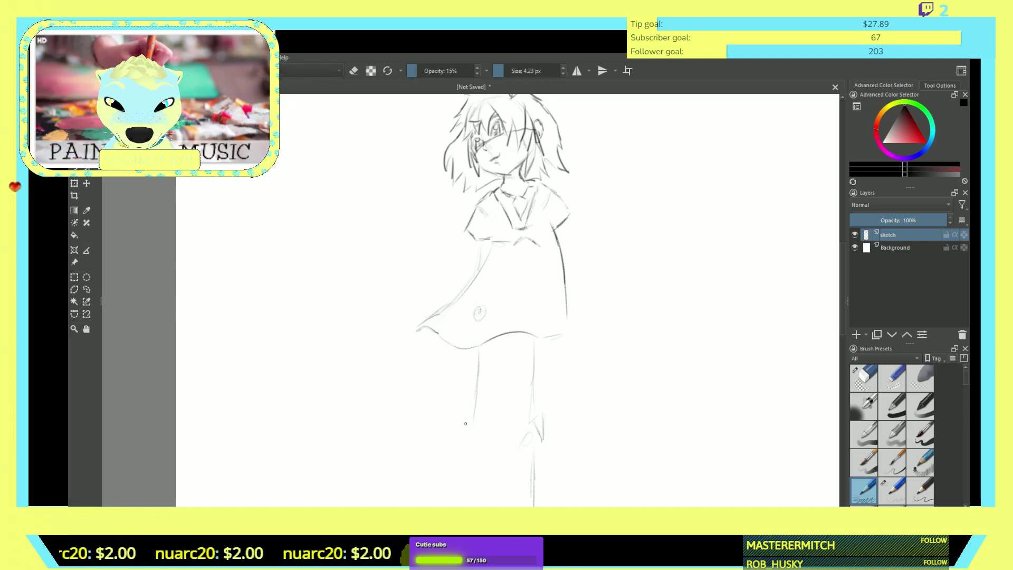
{"action": "left_click_drag", "start_coordinate": [469, 430], "coordinate": [419, 505]}
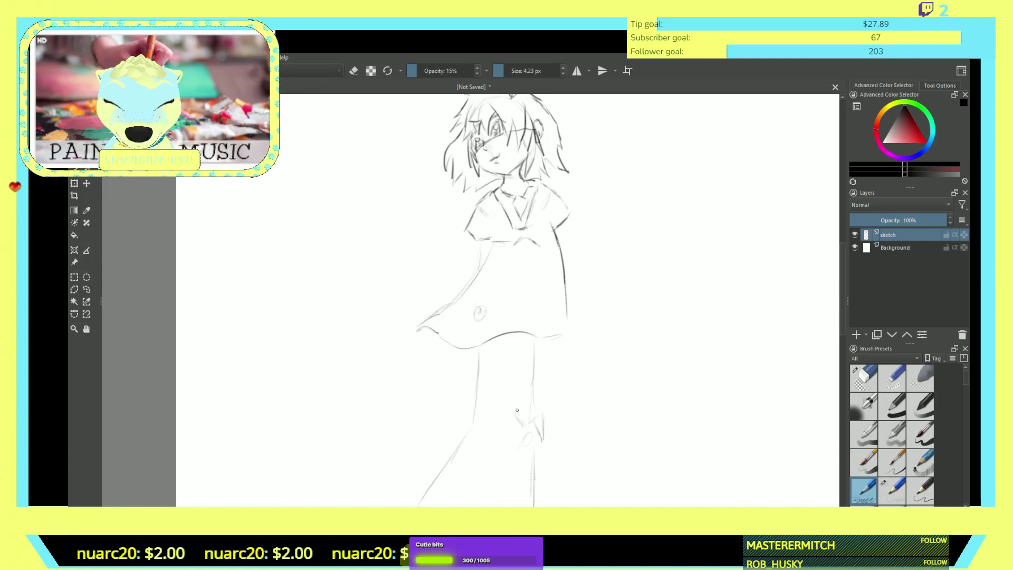
- Outline the thighs and calves of both legs around the guide lines, with the left lower leg angled outward
{"action": "left_click_drag", "start_coordinate": [507, 401], "coordinate": [512, 414]}
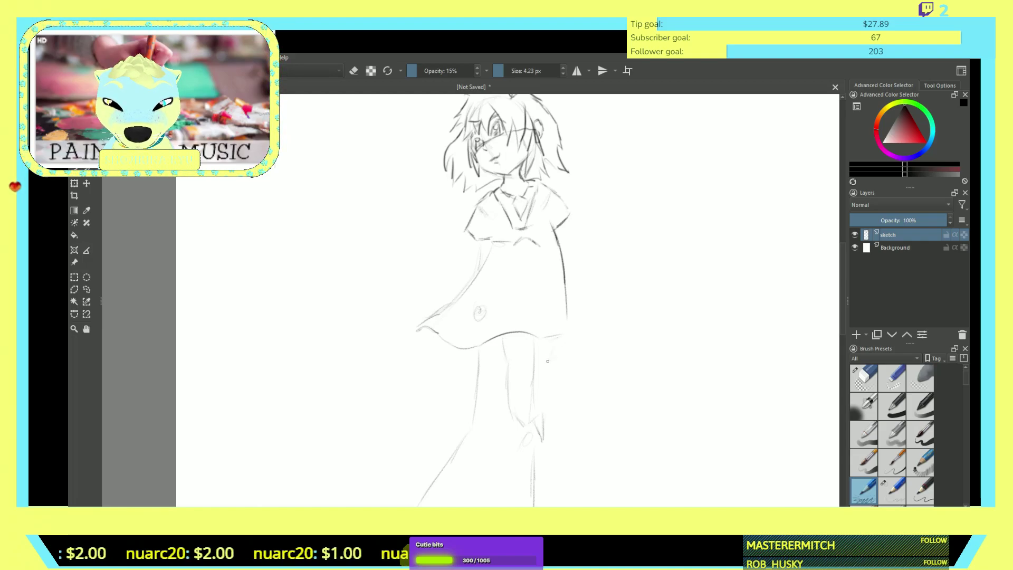
{"action": "left_click_drag", "start_coordinate": [553, 356], "coordinate": [539, 423]}
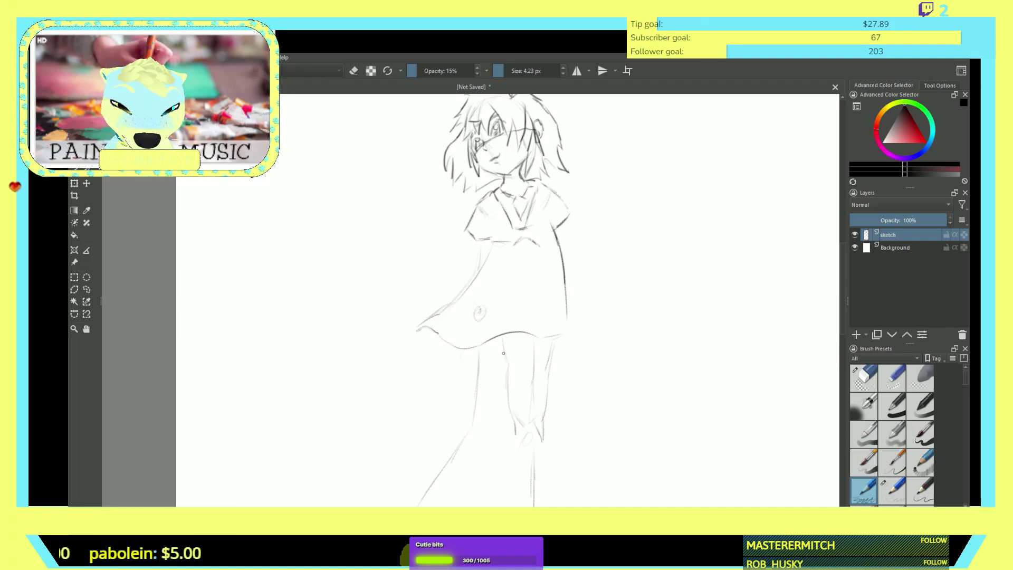
{"action": "left_click_drag", "start_coordinate": [503, 341], "coordinate": [482, 431]}
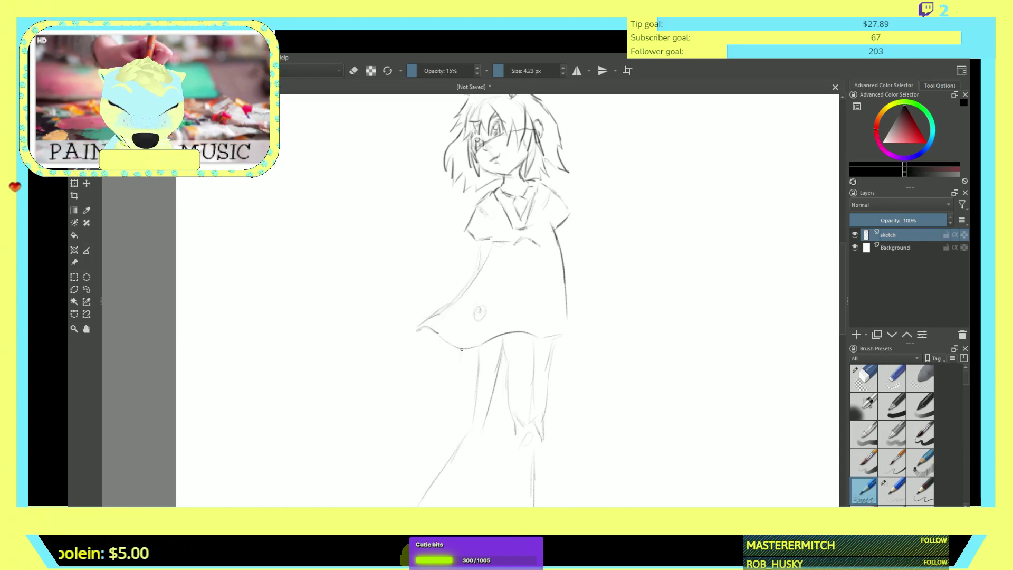
{"action": "left_click_drag", "start_coordinate": [463, 348], "coordinate": [456, 415]}
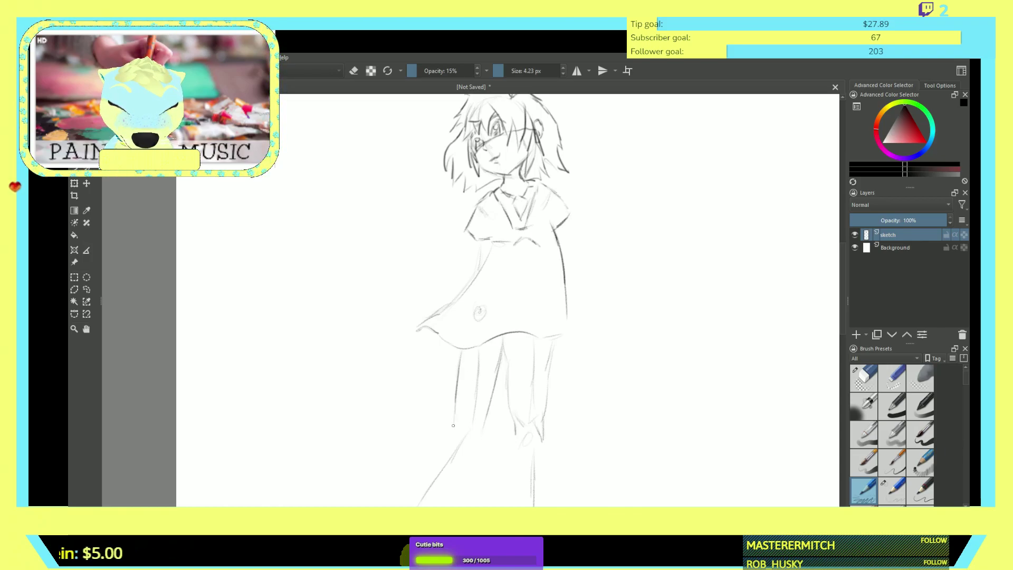
{"action": "mouse_move", "coordinate": [475, 445]}
{"action": "left_mouse_down"}
{"action": "mouse_move", "coordinate": [432, 458]}
{"action": "mouse_move", "coordinate": [405, 505]}
{"action": "left_mouse_up"}
{"action": "left_click_drag", "start_coordinate": [466, 455], "coordinate": [433, 493]}
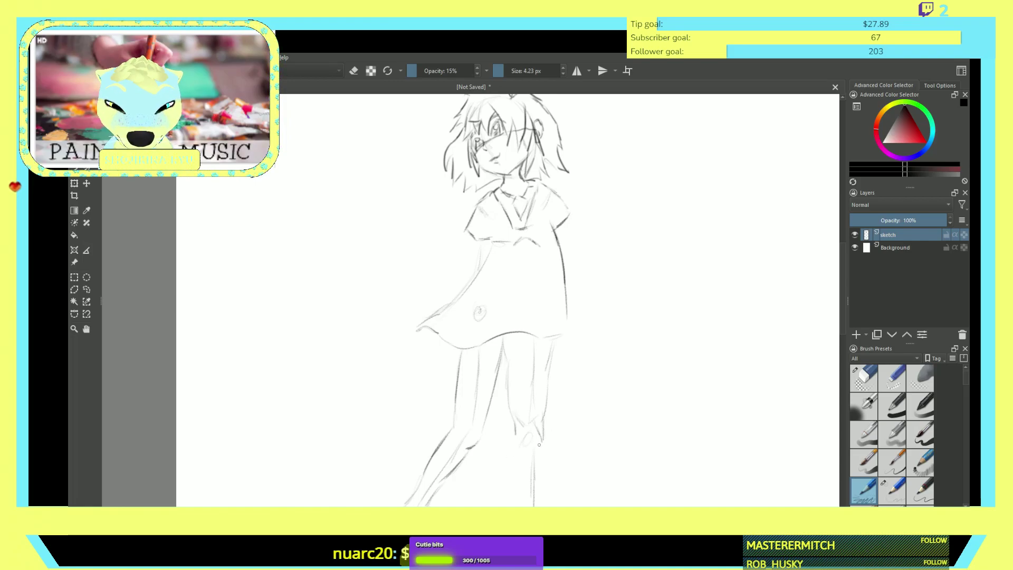
{"action": "mouse_move", "coordinate": [515, 435]}
{"action": "left_mouse_down"}
{"action": "mouse_move", "coordinate": [508, 471]}
{"action": "mouse_move", "coordinate": [543, 443]}
{"action": "mouse_move", "coordinate": [526, 503]}
{"action": "mouse_move", "coordinate": [510, 470]}
{"action": "mouse_move", "coordinate": [504, 496]}
{"action": "left_mouse_up"}
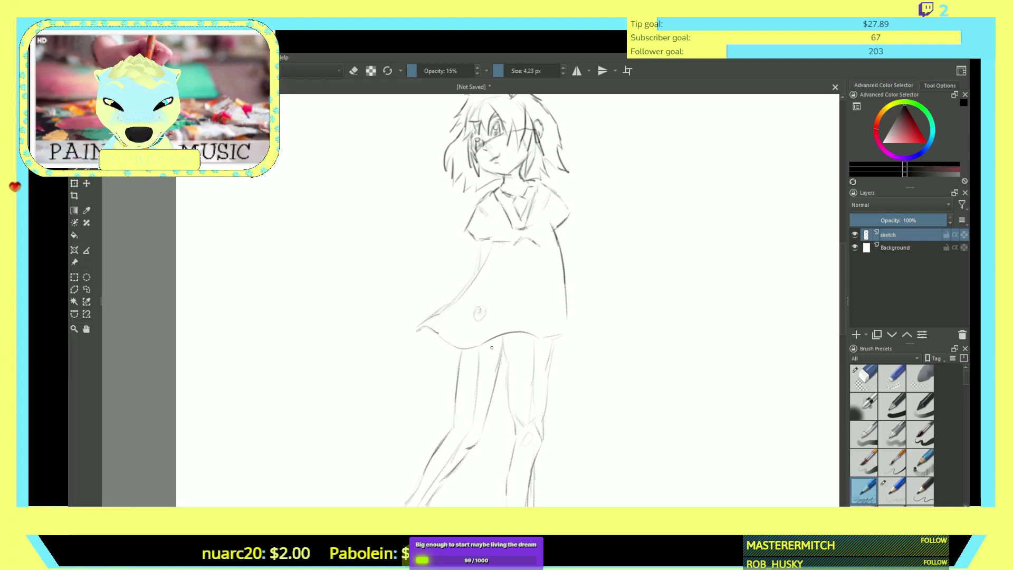
- Draw a second, lower skirt hem with a fold line, and add short arm lines below both sleeves
{"action": "mouse_move", "coordinate": [567, 312]}
{"action": "left_mouse_down"}
{"action": "mouse_move", "coordinate": [572, 349]}
{"action": "mouse_move", "coordinate": [525, 364]}
{"action": "mouse_move", "coordinate": [533, 359]}
{"action": "mouse_move", "coordinate": [439, 360]}
{"action": "mouse_move", "coordinate": [437, 349]}
{"action": "mouse_move", "coordinate": [425, 366]}
{"action": "mouse_move", "coordinate": [397, 366]}
{"action": "mouse_move", "coordinate": [424, 328]}
{"action": "left_mouse_up"}
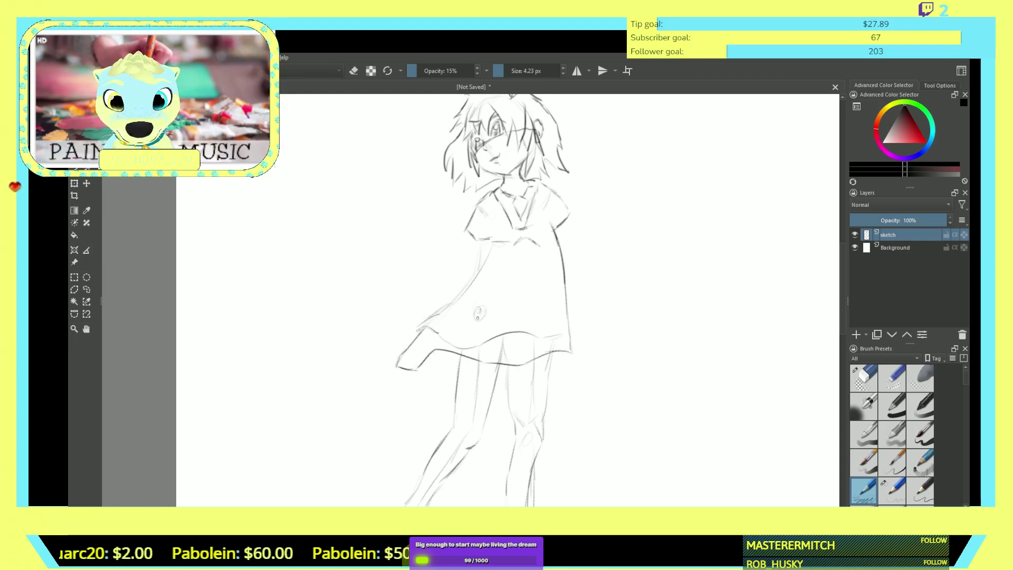
{"action": "left_click_drag", "start_coordinate": [490, 305], "coordinate": [466, 346]}
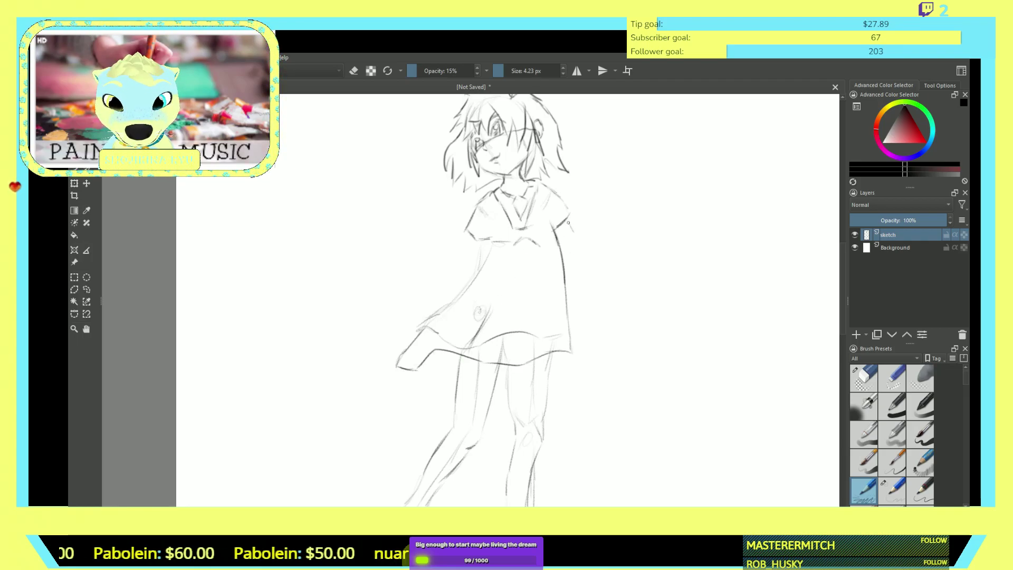
{"action": "left_click_drag", "start_coordinate": [577, 236], "coordinate": [564, 266]}
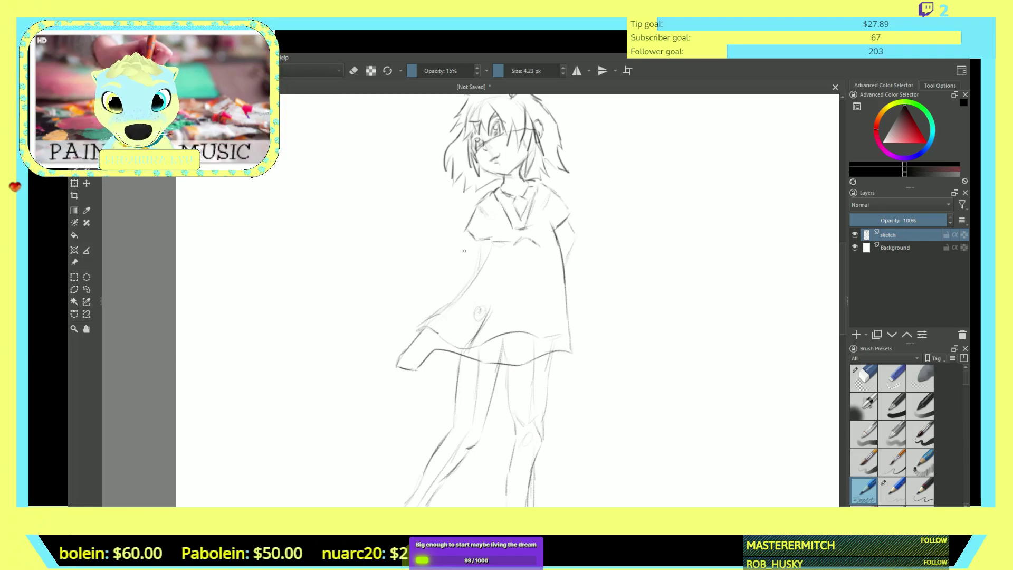
{"action": "left_click_drag", "start_coordinate": [474, 243], "coordinate": [471, 278]}
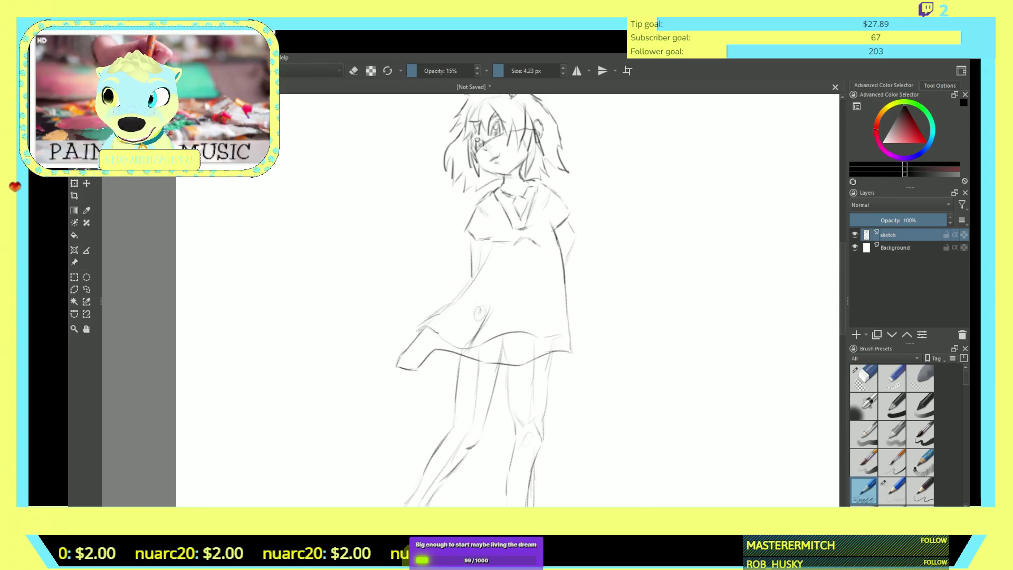
- Draw the left leg's ankle and shoe, with the toe pointing right, and darken the ankle line
{"action": "scroll", "coordinate": [836, 294], "scroll_direction": "down", "scroll_amount": 5}
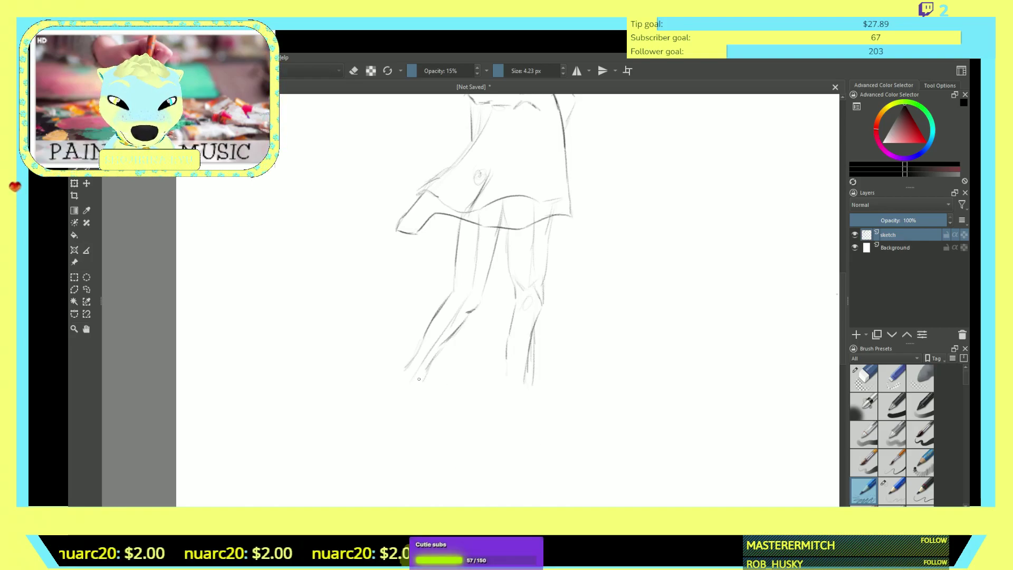
{"action": "left_click_drag", "start_coordinate": [422, 382], "coordinate": [416, 384]}
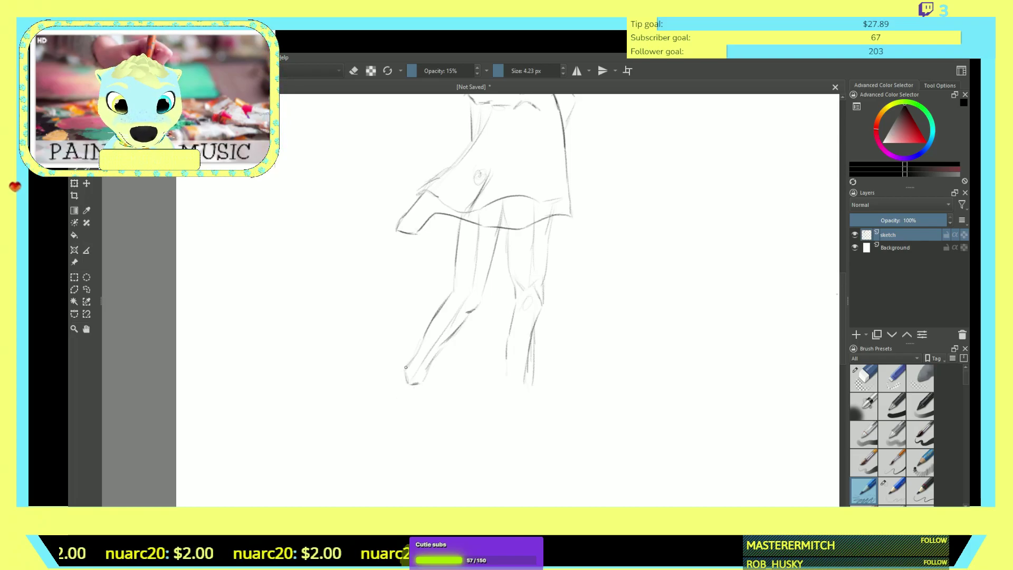
{"action": "mouse_move", "coordinate": [396, 371]}
{"action": "left_mouse_down"}
{"action": "mouse_move", "coordinate": [408, 425]}
{"action": "mouse_move", "coordinate": [436, 422]}
{"action": "mouse_move", "coordinate": [437, 411]}
{"action": "mouse_move", "coordinate": [441, 422]}
{"action": "mouse_move", "coordinate": [420, 405]}
{"action": "mouse_move", "coordinate": [419, 389]}
{"action": "left_mouse_up"}
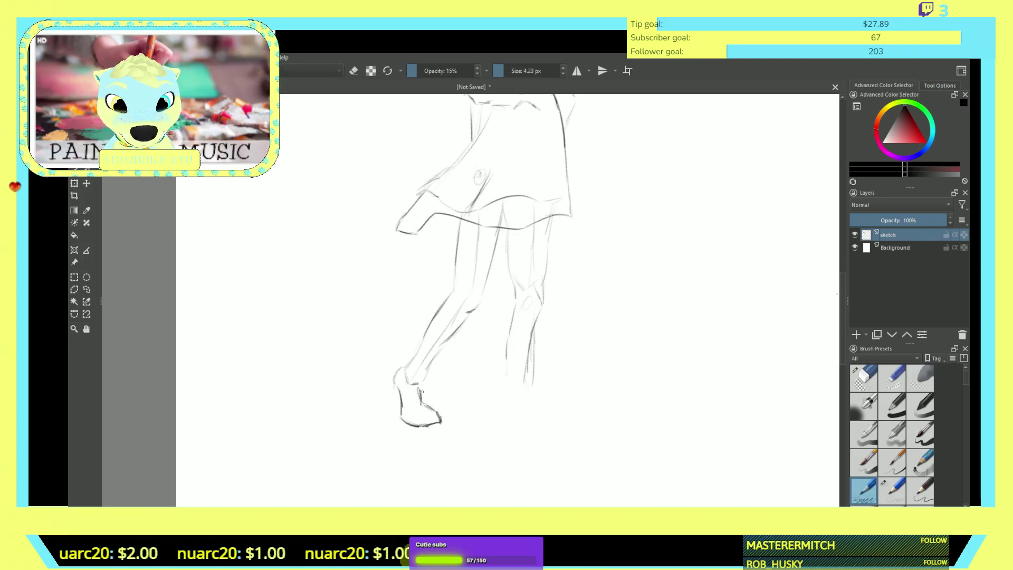
{"action": "left_click_drag", "start_coordinate": [420, 385], "coordinate": [429, 364]}
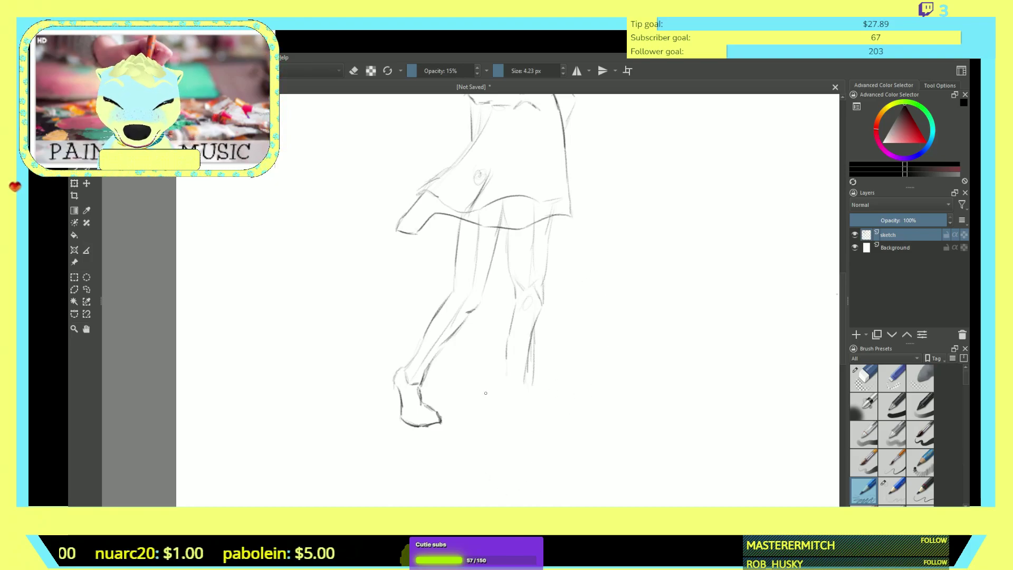
- Extend the right leg's calf to the ankle and draw its heel and shoe with the toe pointing right
{"action": "left_click_drag", "start_coordinate": [505, 360], "coordinate": [509, 377]}
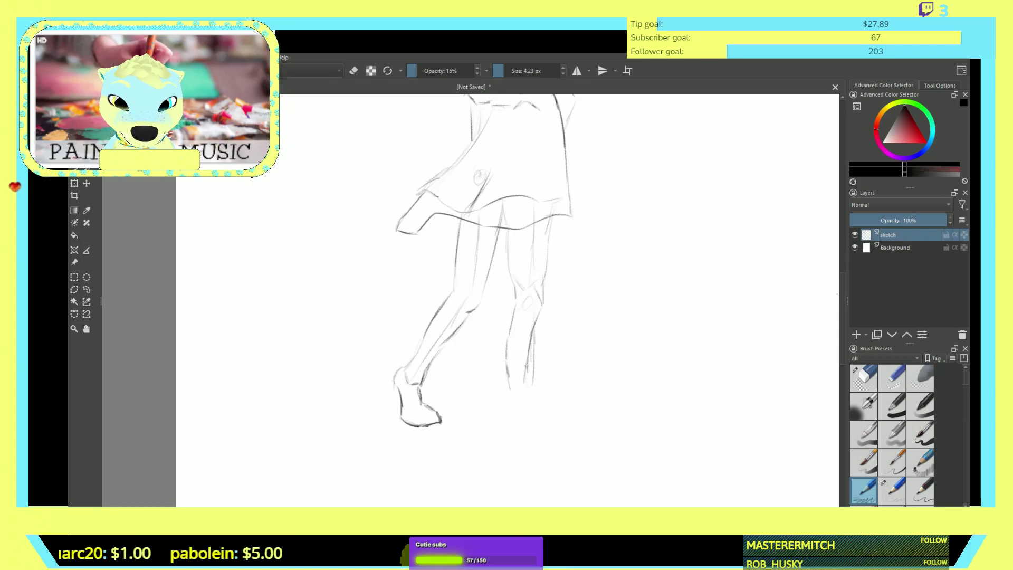
{"action": "left_click_drag", "start_coordinate": [522, 382], "coordinate": [505, 400]}
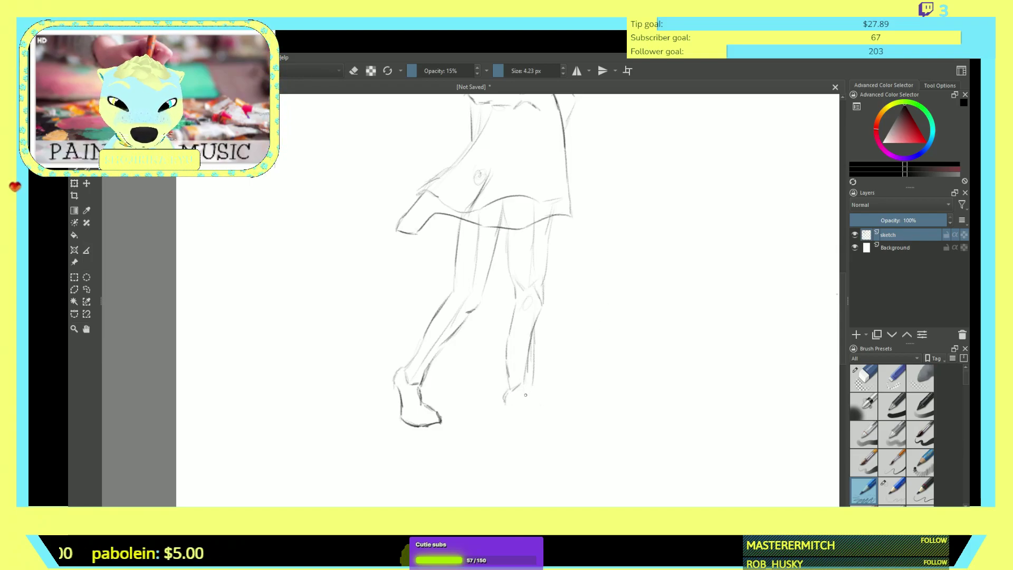
{"action": "mouse_move", "coordinate": [509, 404]}
{"action": "left_mouse_down"}
{"action": "mouse_move", "coordinate": [521, 421]}
{"action": "mouse_move", "coordinate": [551, 425]}
{"action": "mouse_move", "coordinate": [534, 402]}
{"action": "left_mouse_up"}
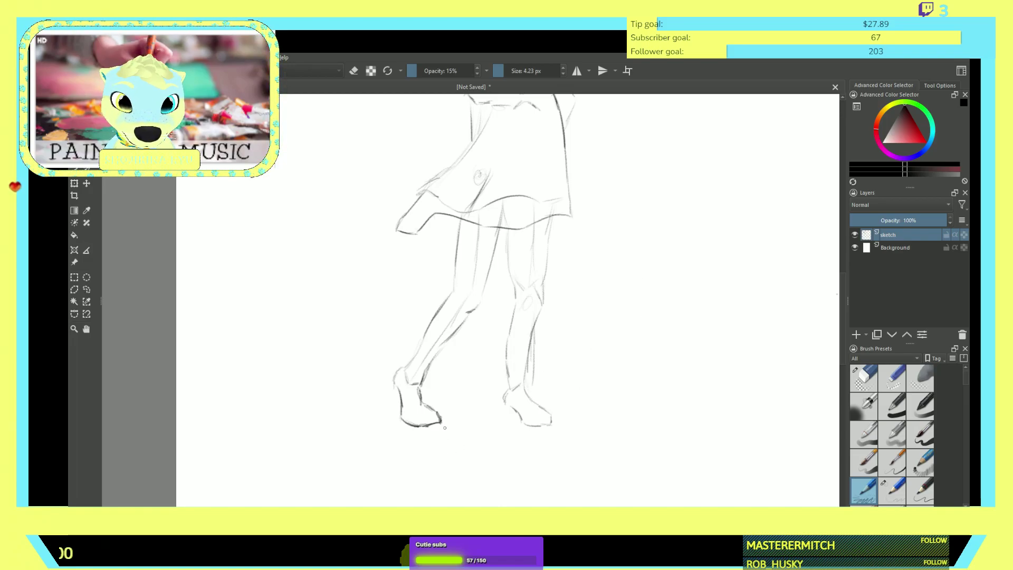
- Add thick soles below both shoes and outline their heels and the right shoe's ankle opening
{"action": "mouse_move", "coordinate": [445, 424]}
{"action": "left_mouse_down"}
{"action": "mouse_move", "coordinate": [446, 433]}
{"action": "mouse_move", "coordinate": [416, 436]}
{"action": "left_mouse_up"}
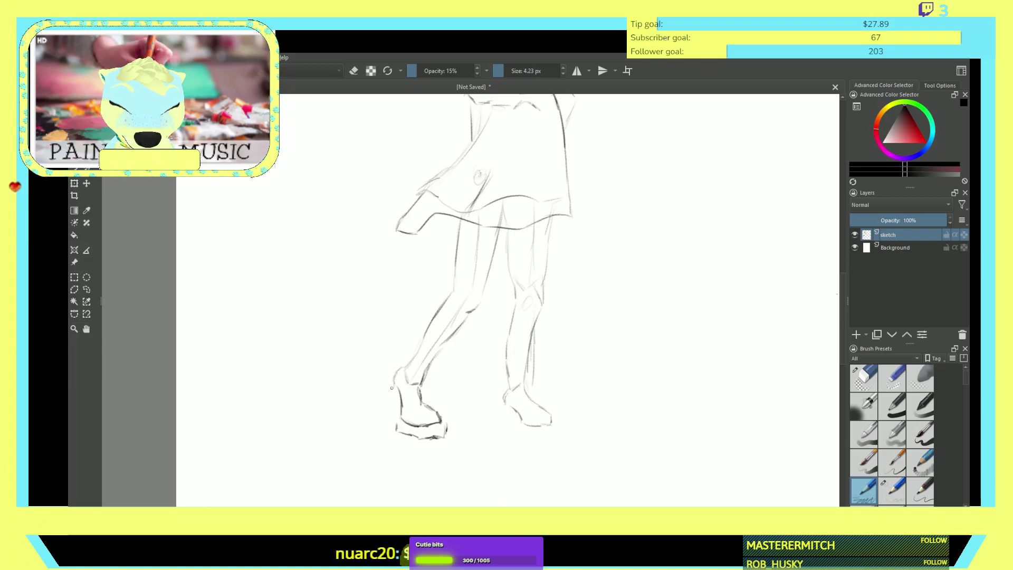
{"action": "left_click_drag", "start_coordinate": [393, 384], "coordinate": [390, 397]}
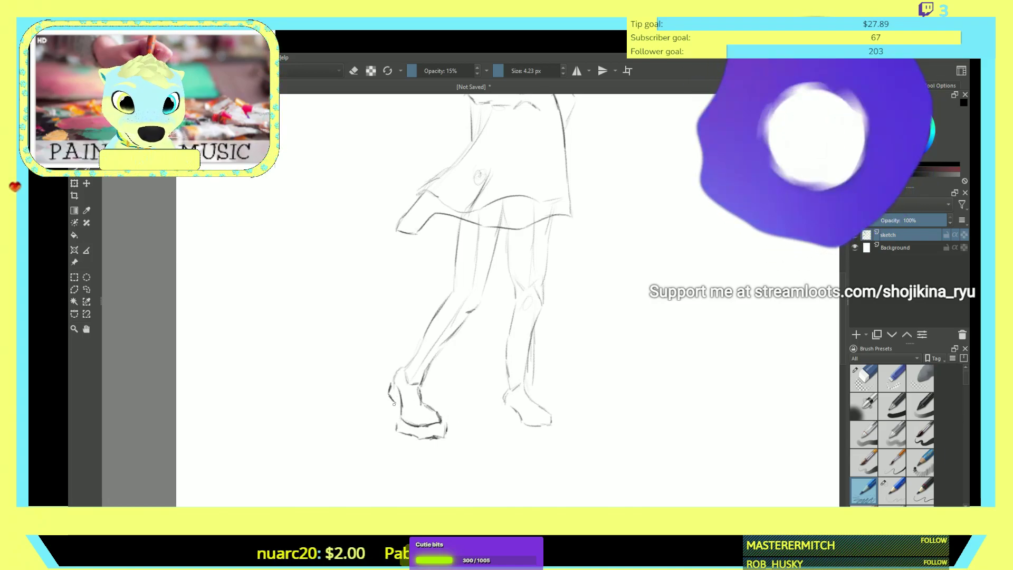
{"action": "left_click_drag", "start_coordinate": [396, 405], "coordinate": [397, 429]}
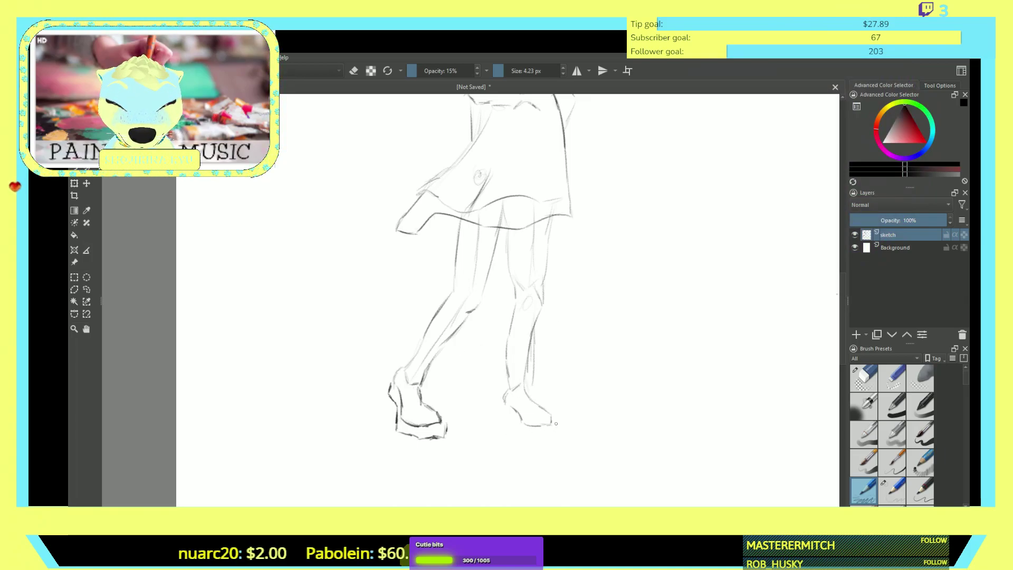
{"action": "mouse_move", "coordinate": [554, 431]}
{"action": "left_mouse_down"}
{"action": "mouse_move", "coordinate": [519, 432]}
{"action": "mouse_move", "coordinate": [515, 421]}
{"action": "mouse_move", "coordinate": [548, 434]}
{"action": "left_mouse_up"}
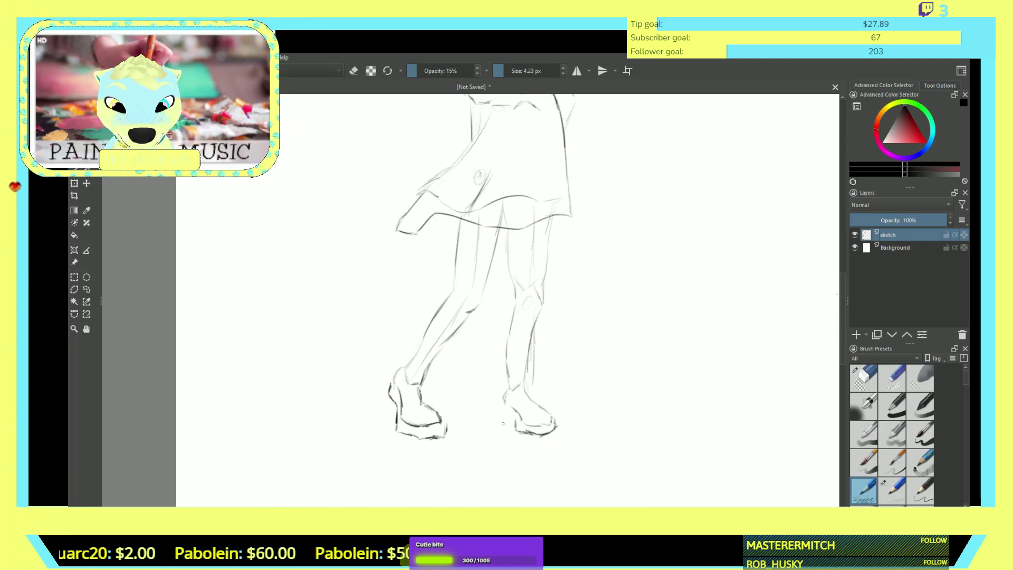
{"action": "left_click_drag", "start_coordinate": [501, 403], "coordinate": [502, 409]}
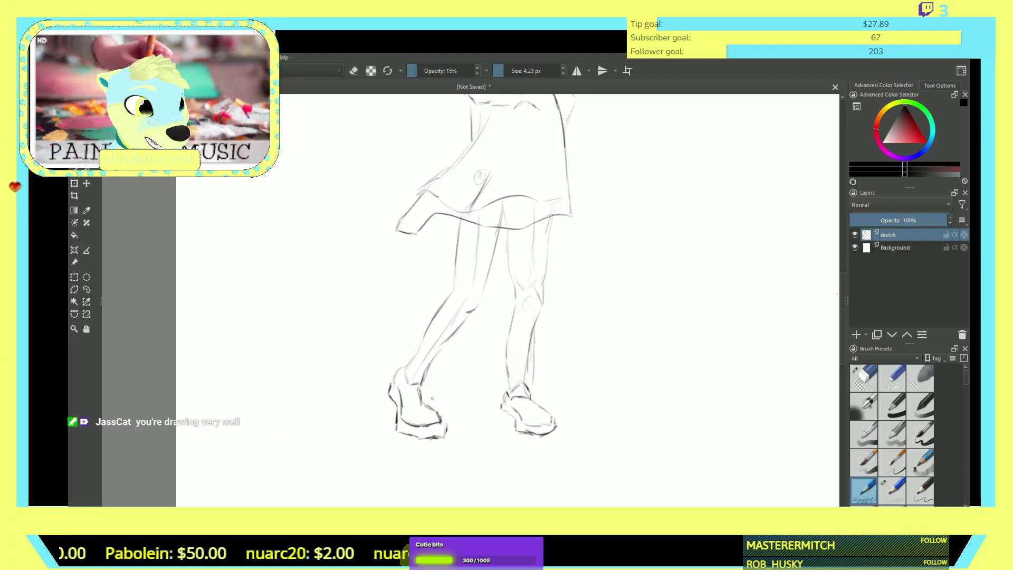
- Hide the finished character's sketch layer and rename it "sketch omu"
{"action": "scroll", "coordinate": [510, 265], "scroll_direction": "down", "scroll_amount": 2}
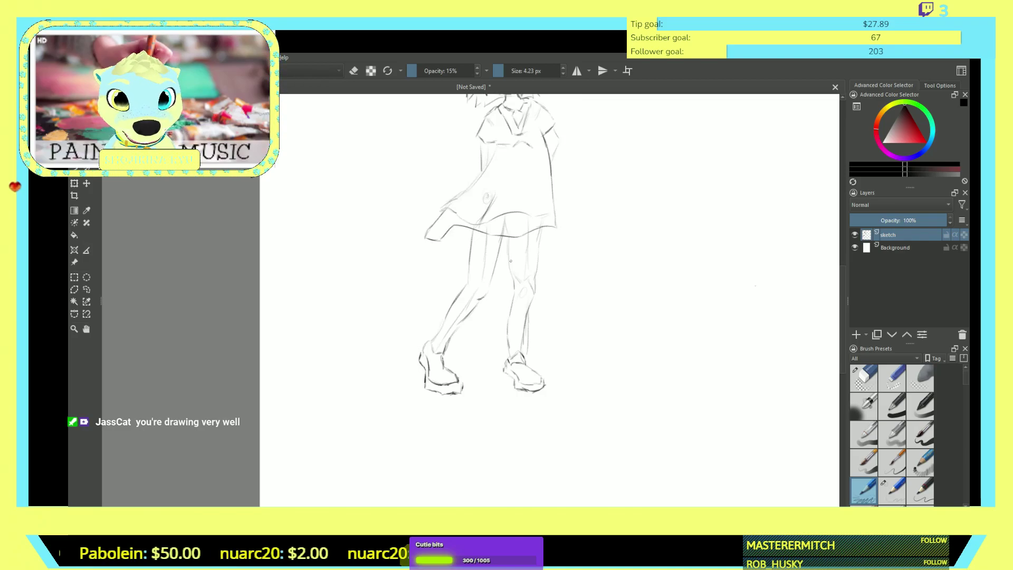
{"action": "scroll", "coordinate": [519, 262], "scroll_direction": "up", "scroll_amount": 2}
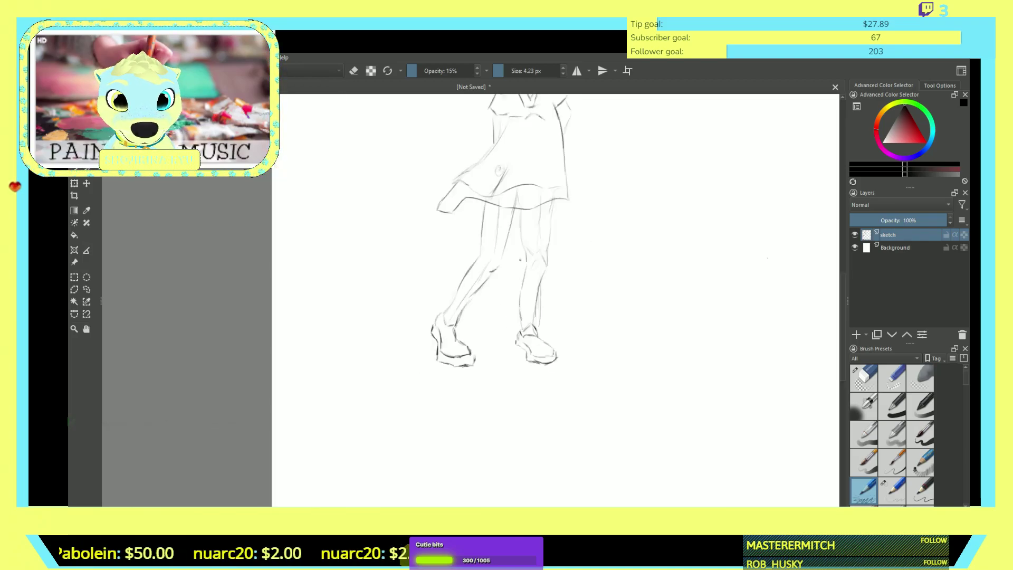
{"action": "scroll", "coordinate": [503, 271], "scroll_direction": "up", "scroll_amount": 1}
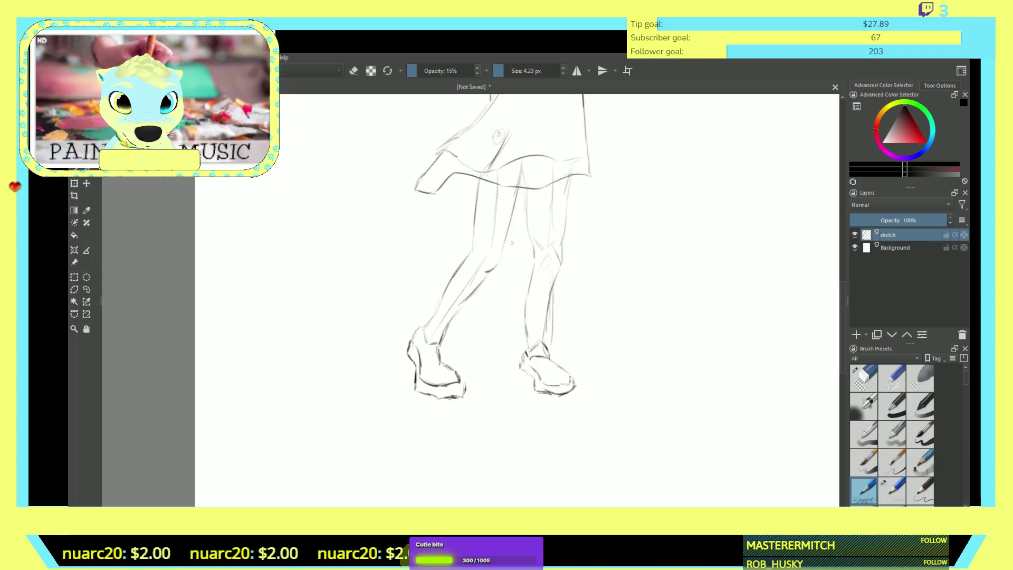
{"action": "scroll", "coordinate": [586, 259], "scroll_direction": "up", "scroll_amount": 1}
{"action": "scroll", "coordinate": [589, 274], "scroll_direction": "down", "scroll_amount": 3}
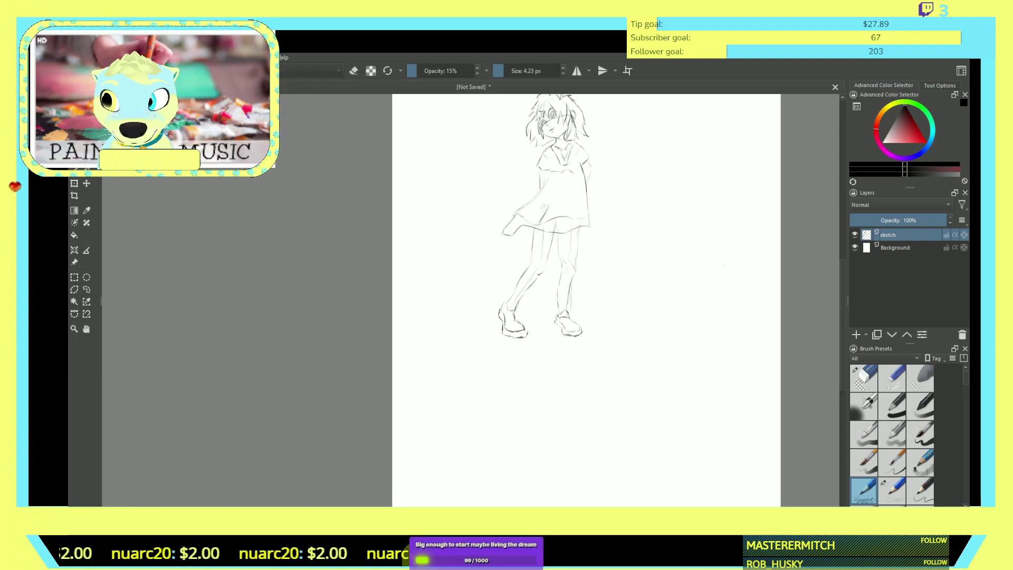
{"action": "left_click", "coordinate": [855, 235]}
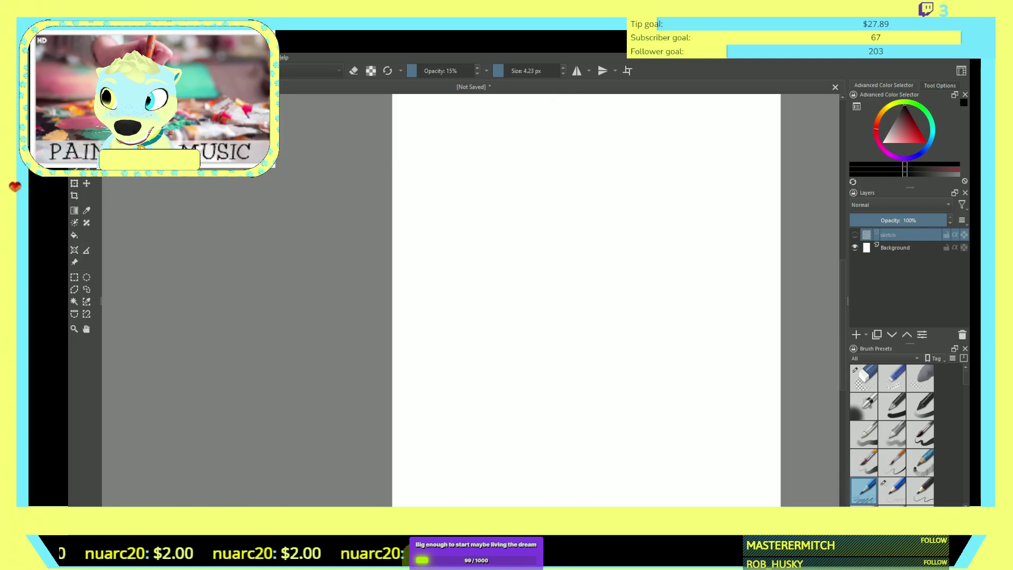
{"action": "double_click", "coordinate": [888, 235]}
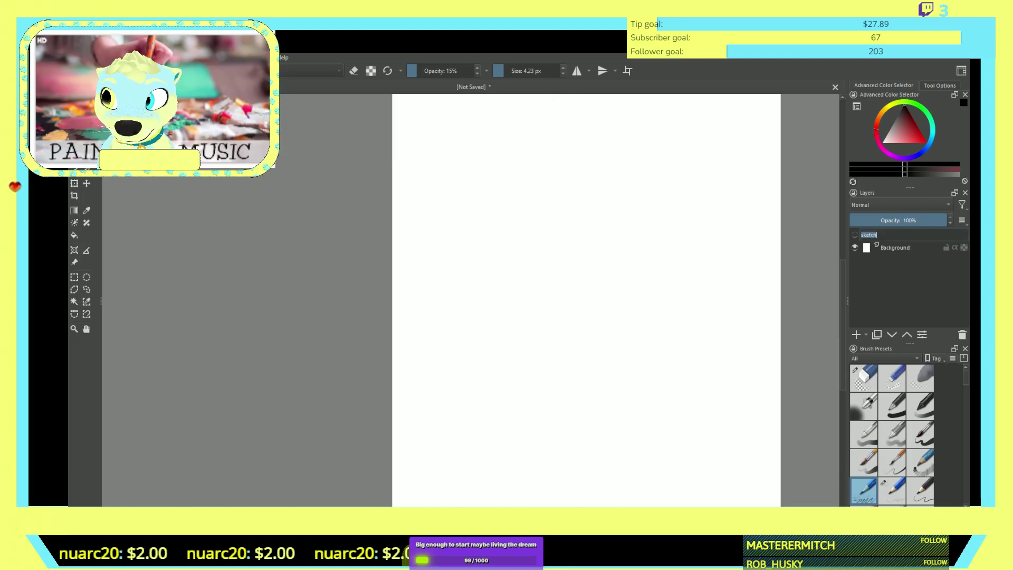
{"action": "type", "text": "ske"}
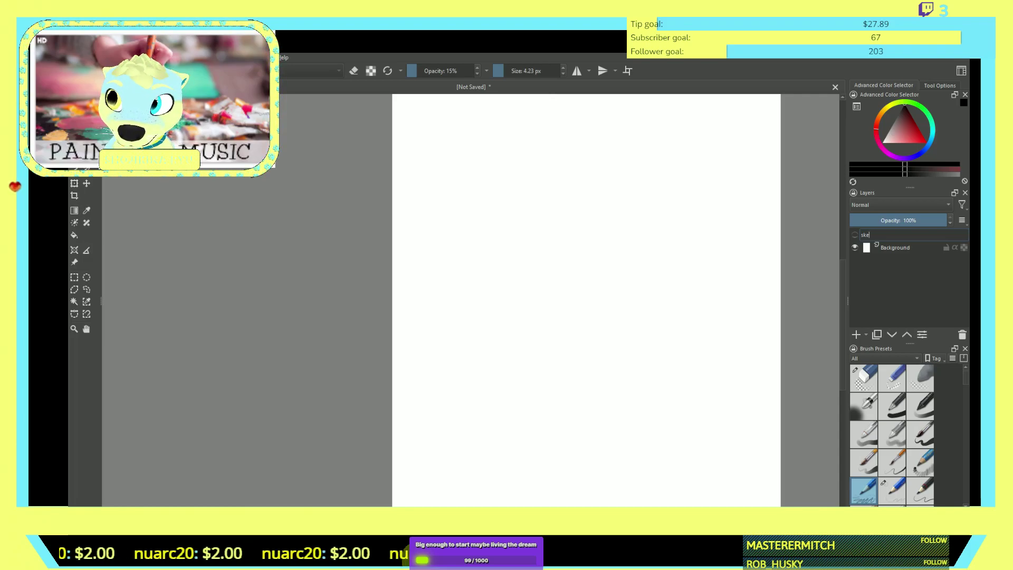
{"action": "type", "text": "tch"}
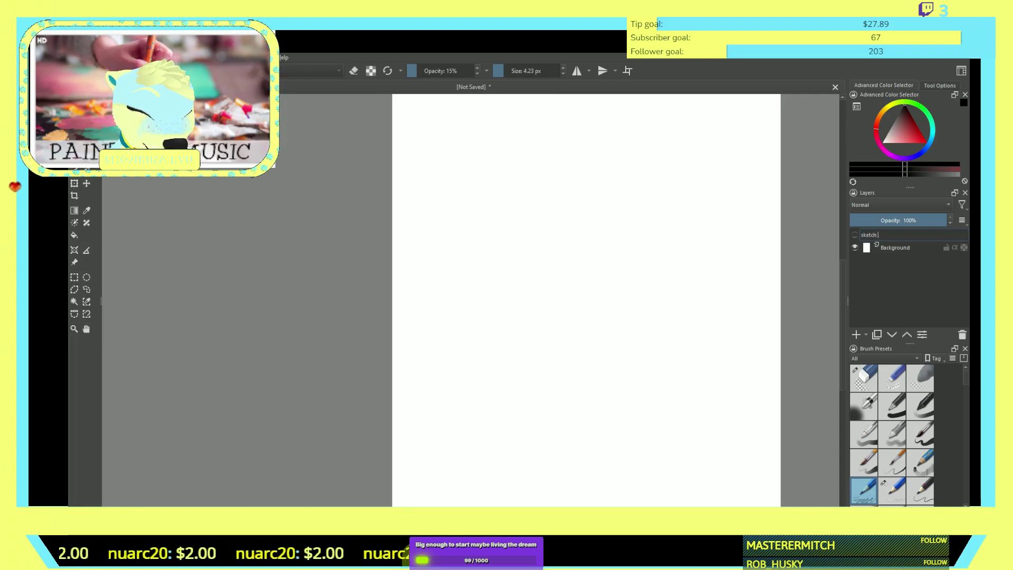
{"action": "type", "text": " onu"}
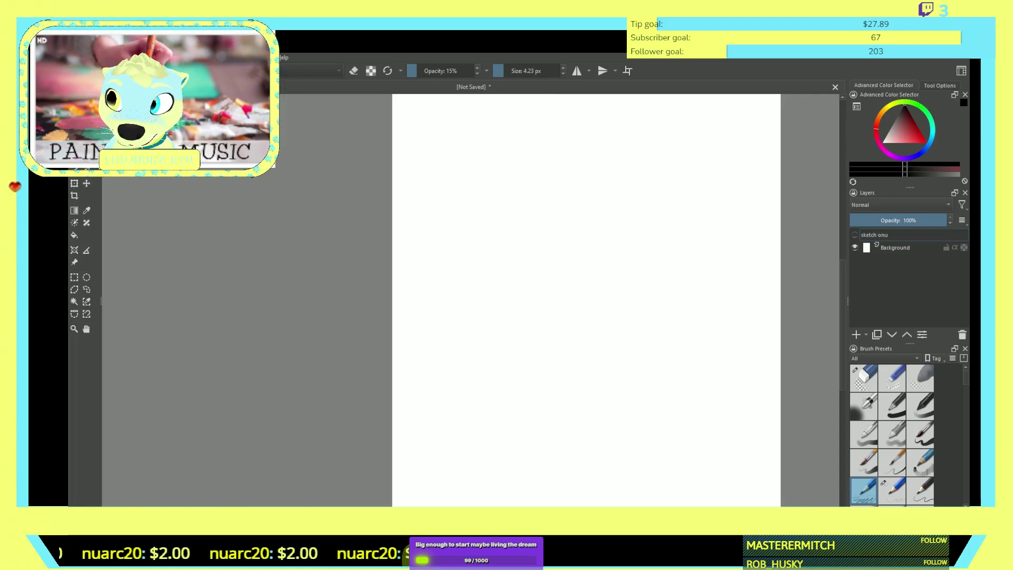
{"action": "key", "text": "Return"}
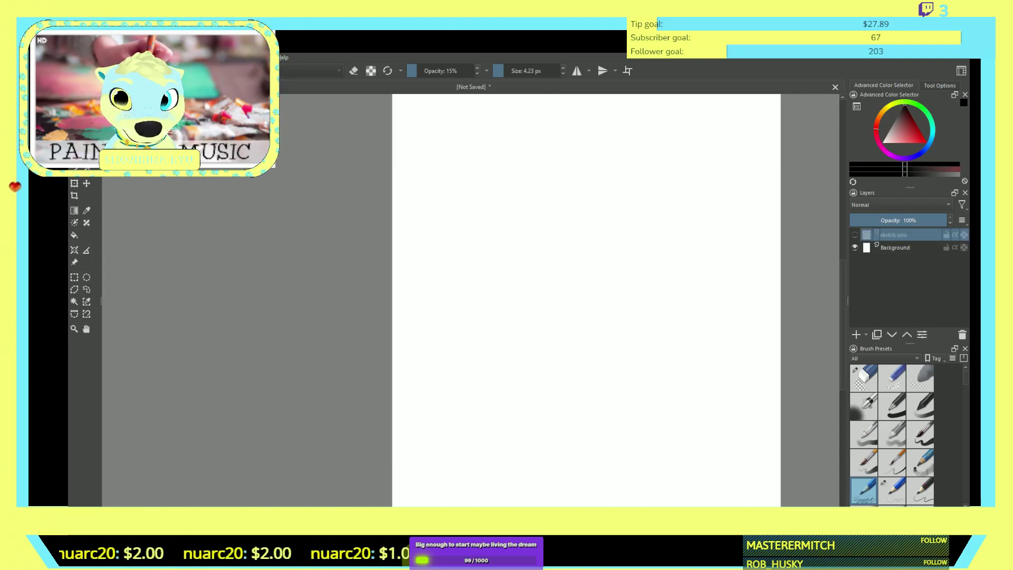
{"action": "left_click", "coordinate": [855, 234]}
{"action": "left_click", "coordinate": [855, 235]}
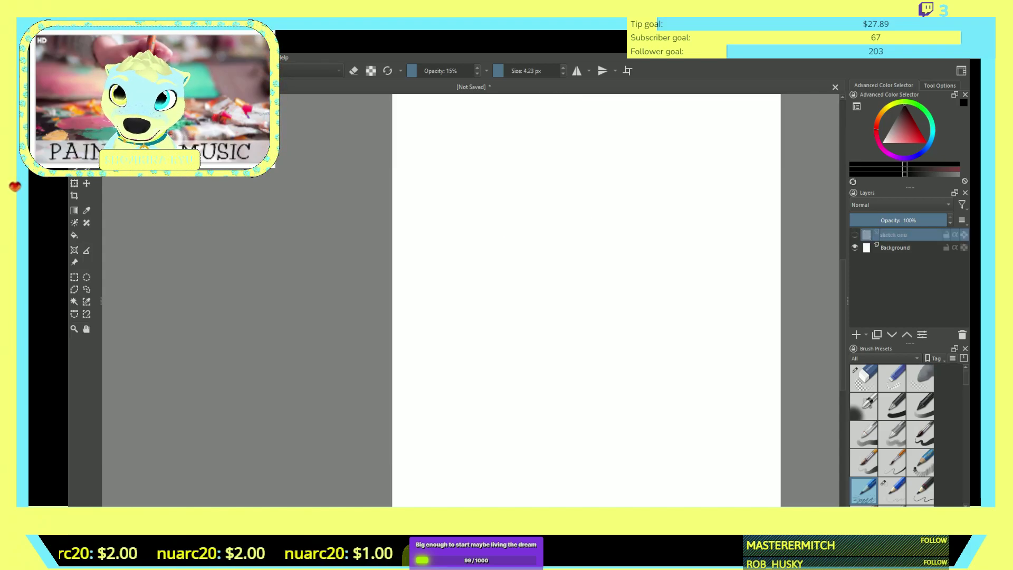
- Add a new paint layer above the hidden sketch and name it "skech secondo"
{"action": "left_click", "coordinate": [856, 334]}
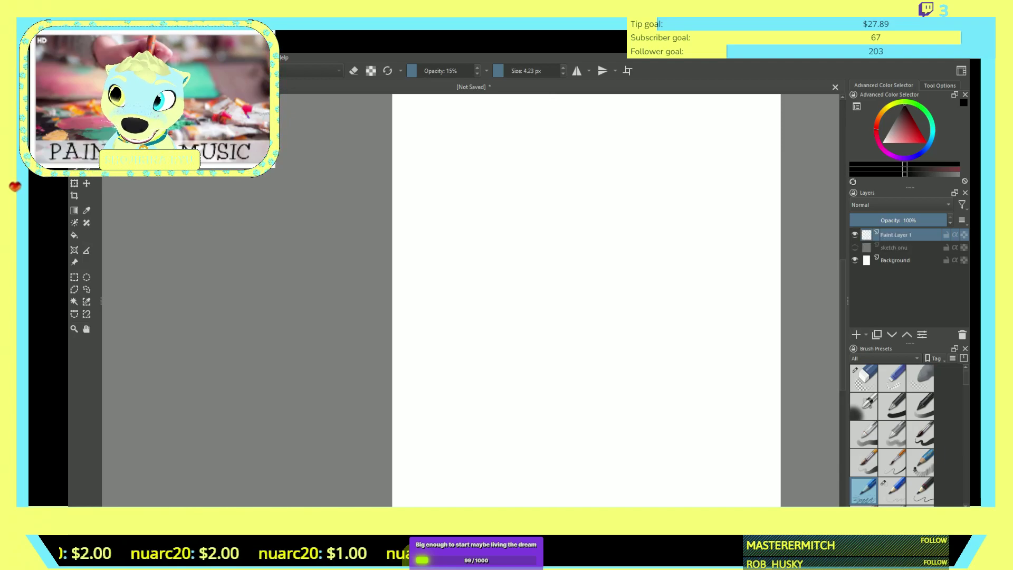
{"action": "double_click", "coordinate": [896, 235]}
{"action": "key", "text": "BackSpace"}
{"action": "type", "text": "sk"}
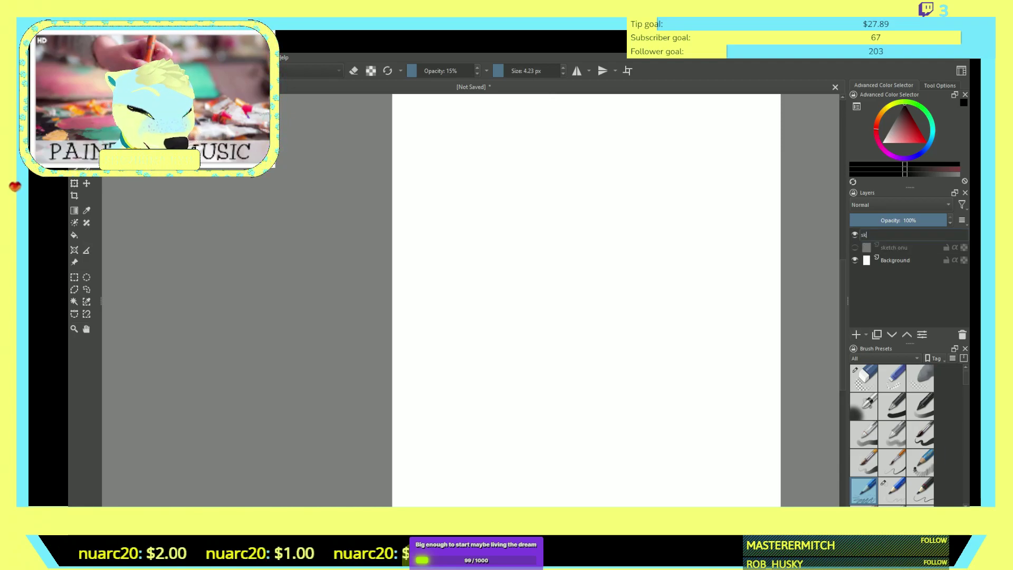
{"action": "type", "text": "ech se"}
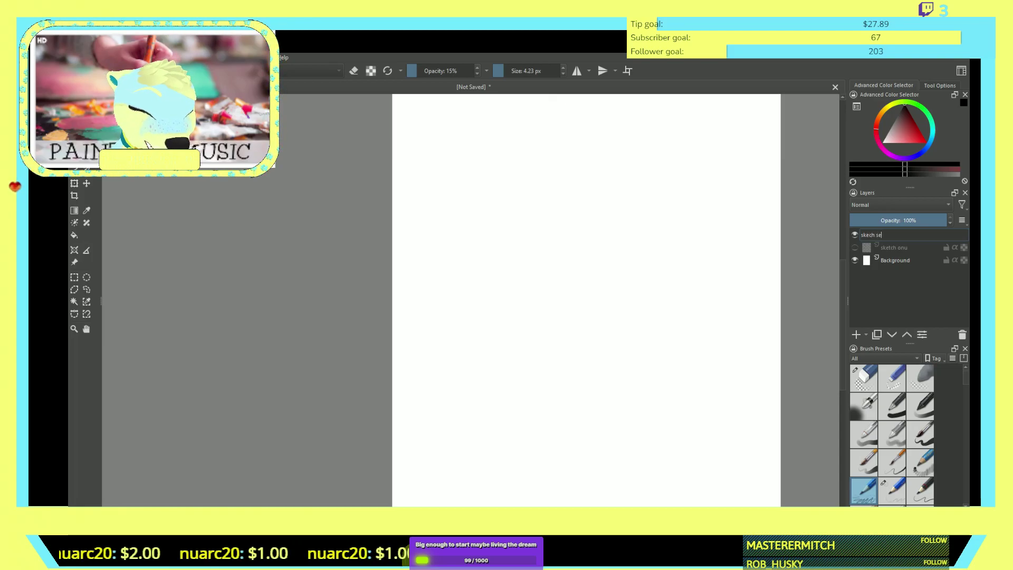
{"action": "type", "text": "condo"}
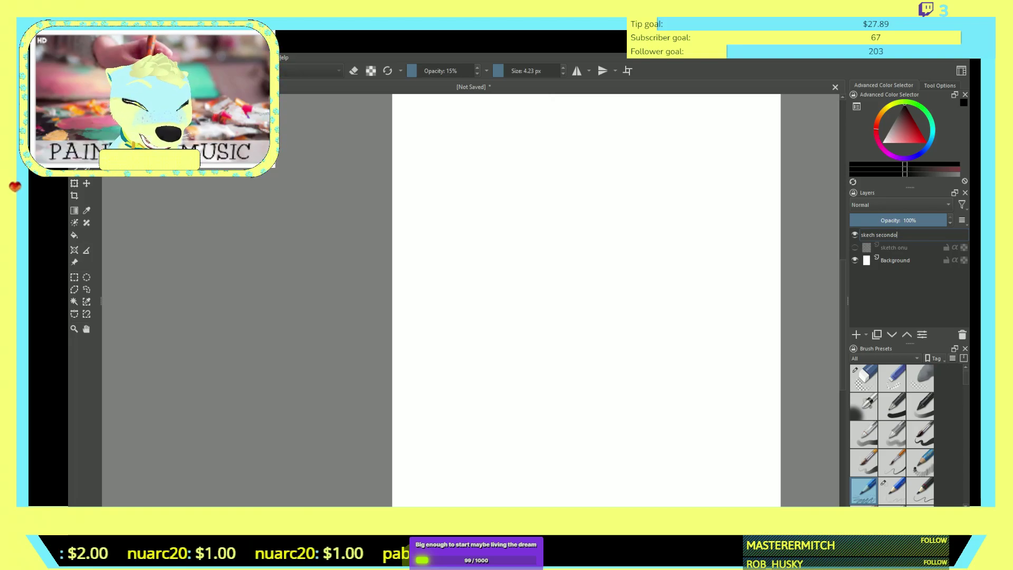
{"action": "key", "text": "Return"}
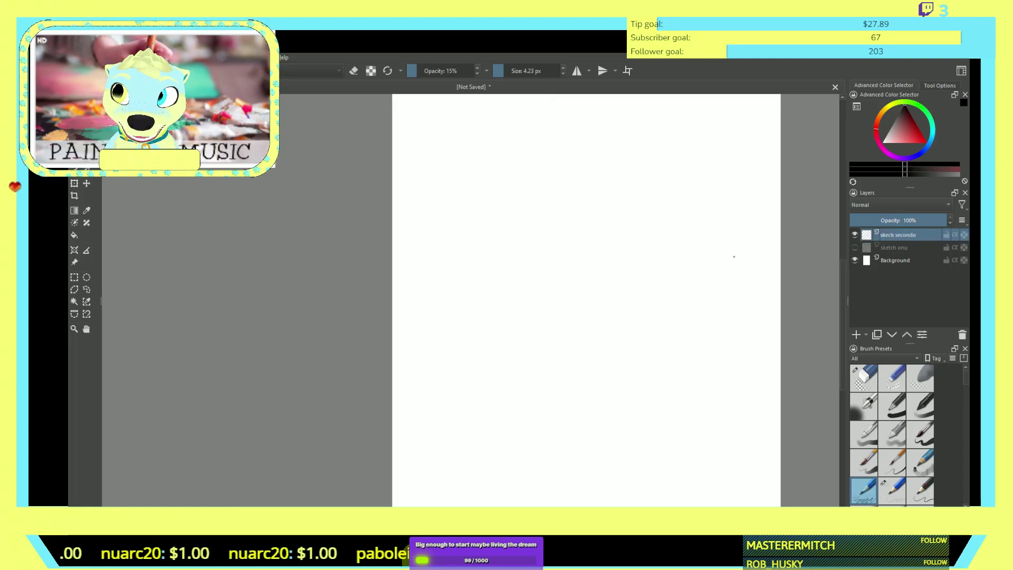
- Try a short diagonal stroke with an 18.77 px brush on the blank canvas, and set the brush size to 12.30 px
{"action": "scroll", "coordinate": [730, 249], "scroll_direction": "up", "scroll_amount": 1}
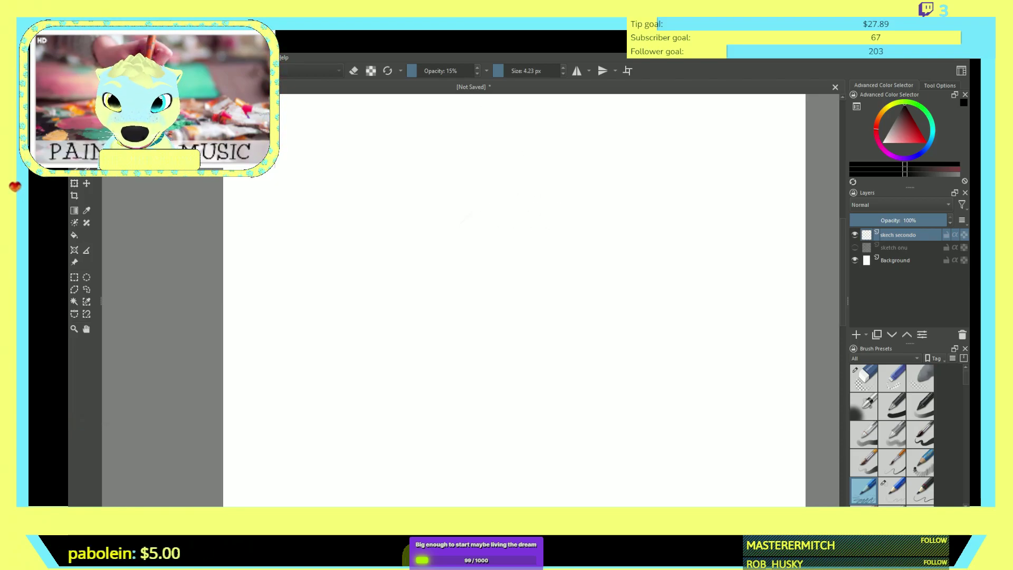
{"action": "left_click_drag", "start_coordinate": [504, 70], "coordinate": [510, 70]}
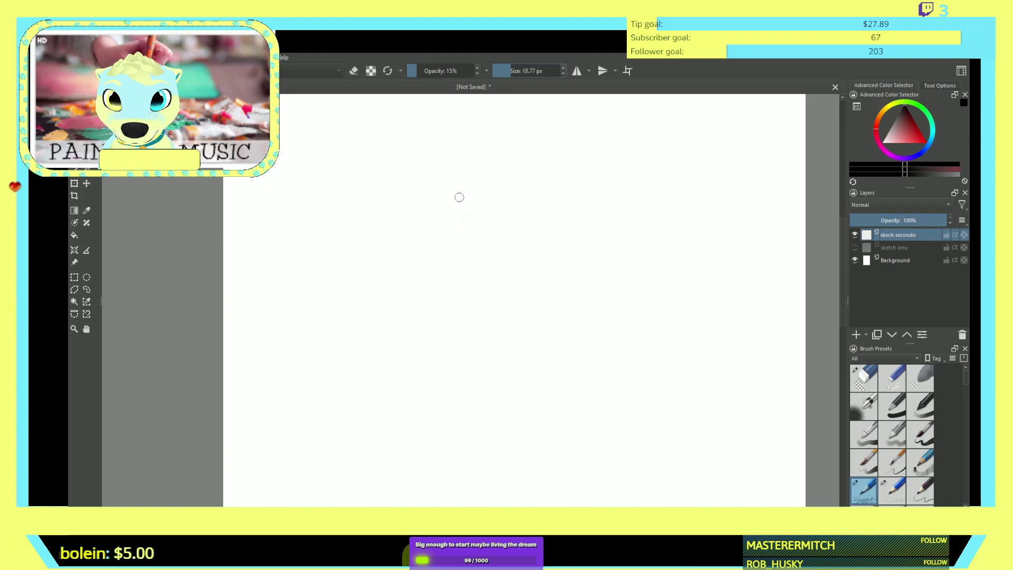
{"action": "left_click_drag", "start_coordinate": [464, 176], "coordinate": [430, 225]}
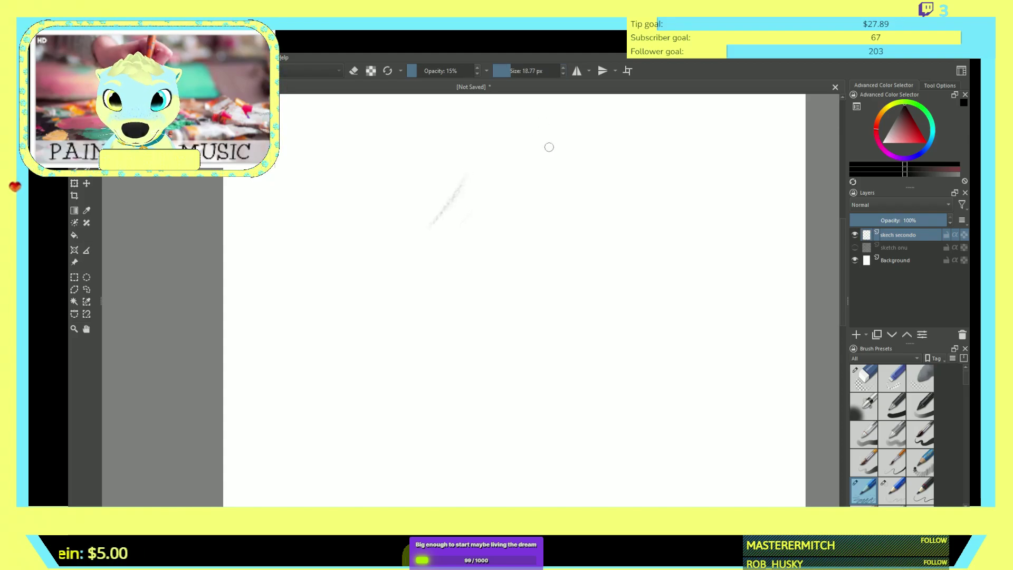
{"action": "key", "text": "bracketleft"}
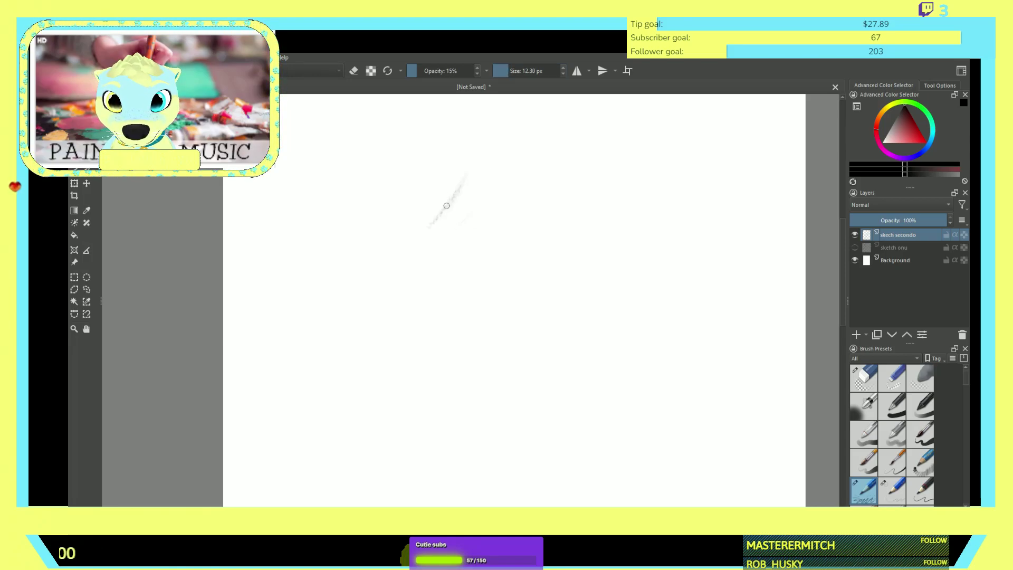
- Sketch a wide rounded head outline below the diagonal stroke, closing it with a flatter lower edge
{"action": "mouse_move", "coordinate": [453, 298]}
{"action": "left_mouse_down"}
{"action": "mouse_move", "coordinate": [429, 310]}
{"action": "mouse_move", "coordinate": [450, 293]}
{"action": "mouse_move", "coordinate": [418, 328]}
{"action": "mouse_move", "coordinate": [426, 310]}
{"action": "mouse_move", "coordinate": [429, 347]}
{"action": "left_mouse_up"}
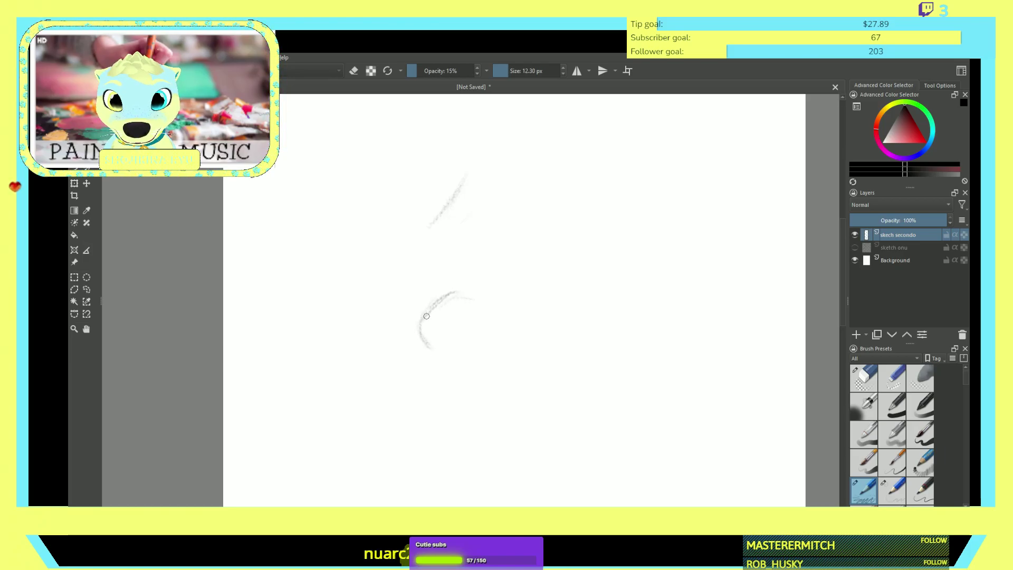
{"action": "left_click_drag", "start_coordinate": [434, 304], "coordinate": [447, 296]}
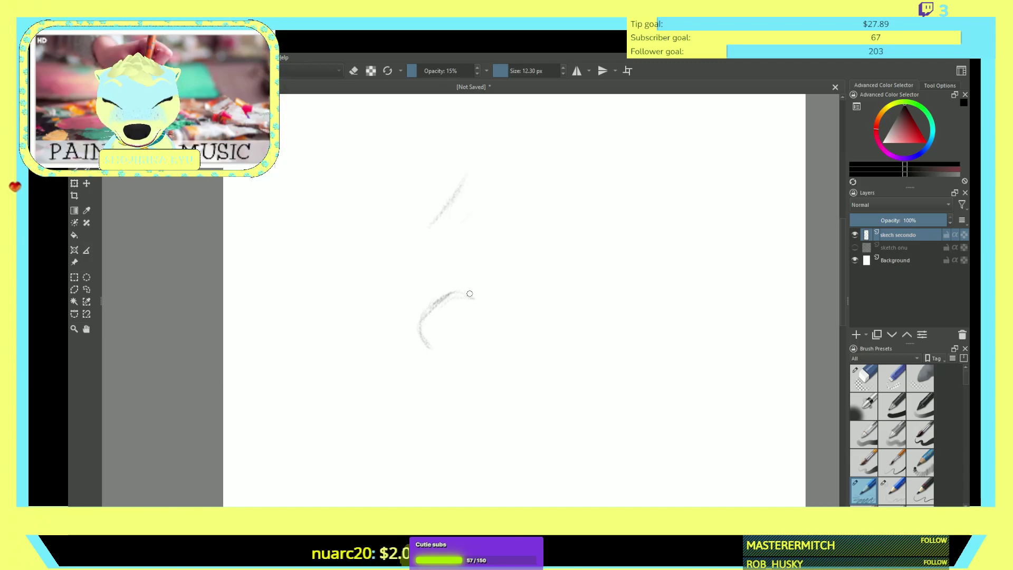
{"action": "mouse_move", "coordinate": [472, 295]}
{"action": "left_mouse_down"}
{"action": "mouse_move", "coordinate": [504, 317]}
{"action": "mouse_move", "coordinate": [489, 346]}
{"action": "left_mouse_up"}
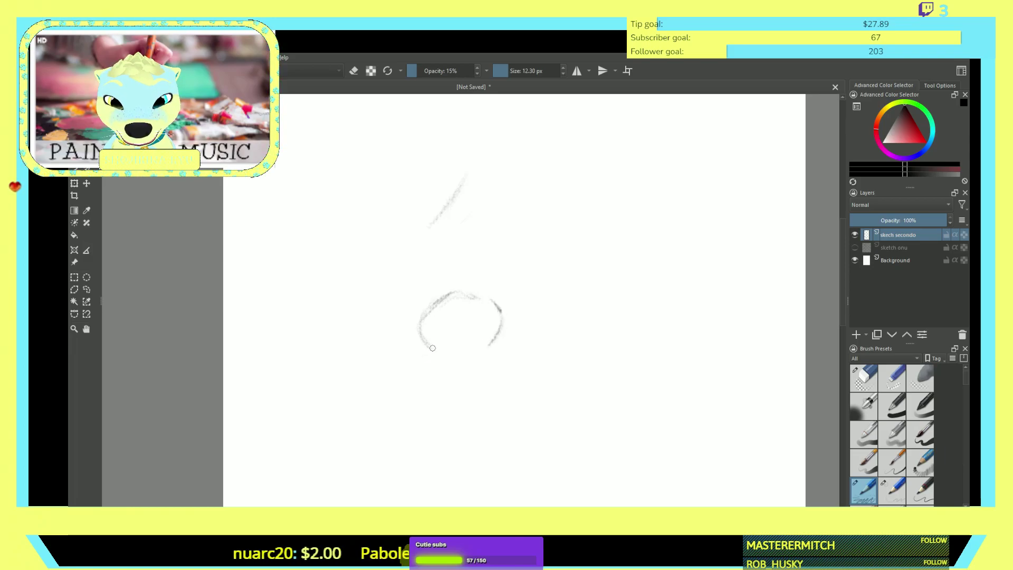
{"action": "left_click_drag", "start_coordinate": [426, 355], "coordinate": [451, 355]}
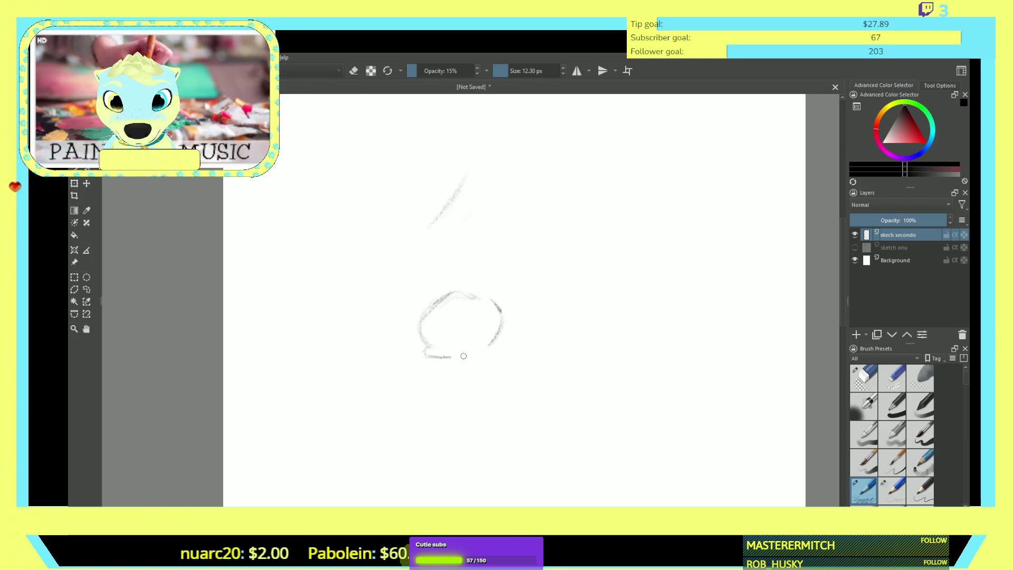
{"action": "left_click_drag", "start_coordinate": [492, 343], "coordinate": [453, 357]}
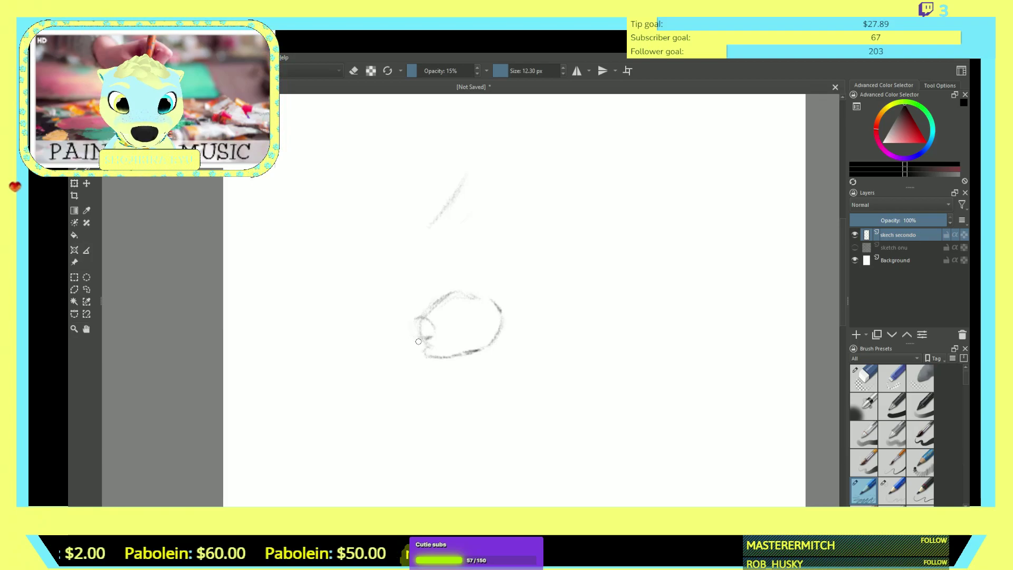
- Draw a small round muzzle on the head's left end and two rounded ears along its upper edge
{"action": "left_click_drag", "start_coordinate": [410, 330], "coordinate": [412, 328]}
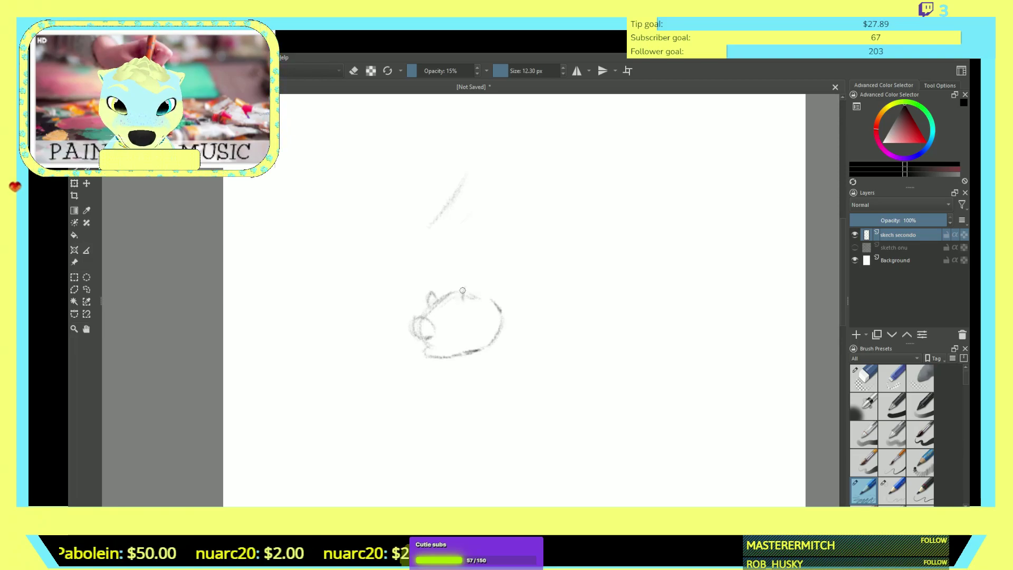
{"action": "mouse_move", "coordinate": [476, 284]}
{"action": "left_mouse_down"}
{"action": "mouse_move", "coordinate": [483, 300]}
{"action": "mouse_move", "coordinate": [471, 306]}
{"action": "left_mouse_up"}
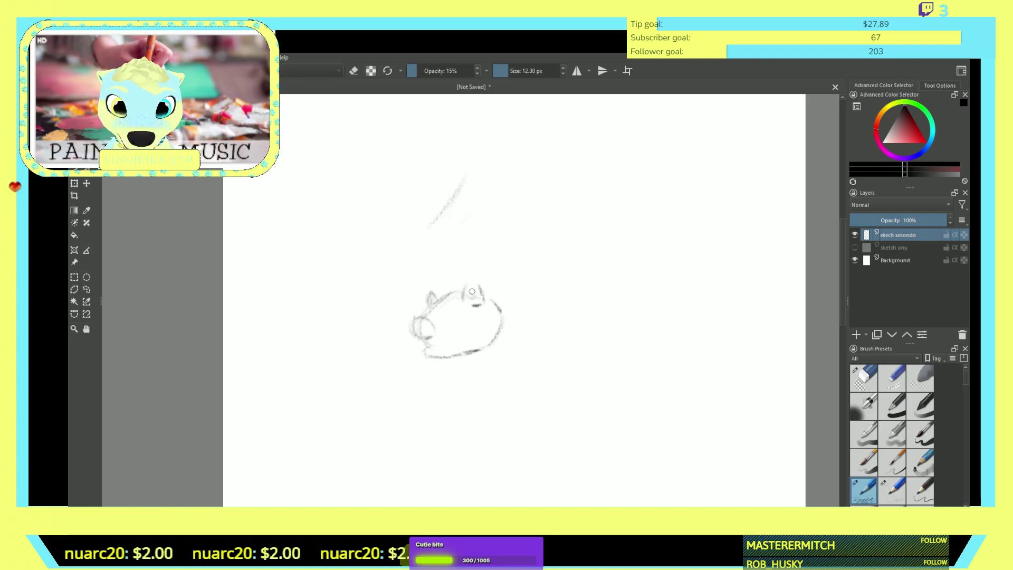
{"action": "mouse_move", "coordinate": [475, 304]}
{"action": "left_mouse_down"}
{"action": "mouse_move", "coordinate": [475, 288]}
{"action": "mouse_move", "coordinate": [464, 292]}
{"action": "mouse_move", "coordinate": [480, 287]}
{"action": "left_mouse_up"}
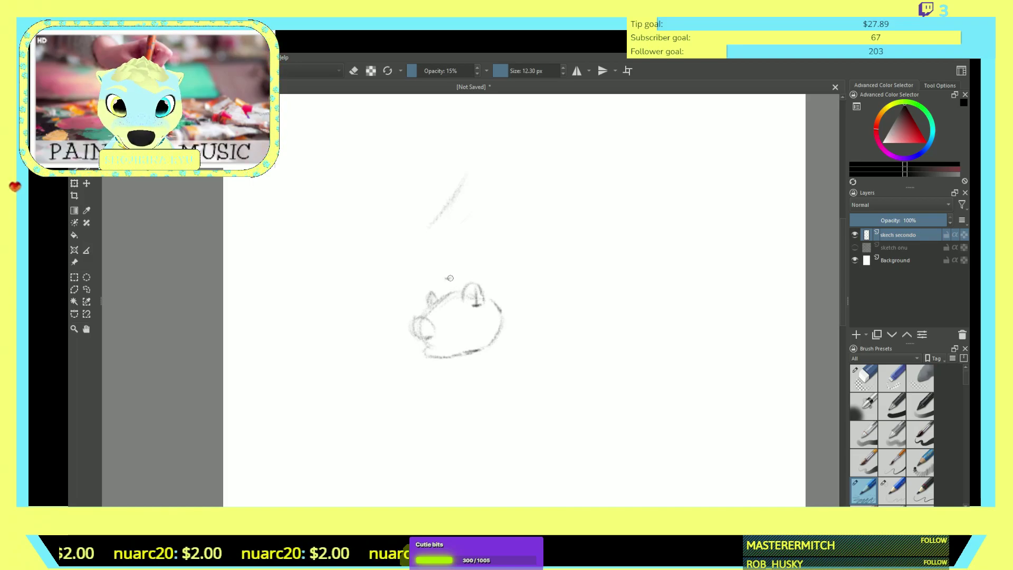
- Sketch a rounded ear behind the head, a spiky hair tuft over the forehead, a short mouth line and a jagged cheek tuft
{"action": "mouse_move", "coordinate": [493, 274]}
{"action": "left_mouse_down"}
{"action": "mouse_move", "coordinate": [511, 268]}
{"action": "mouse_move", "coordinate": [506, 290]}
{"action": "left_mouse_up"}
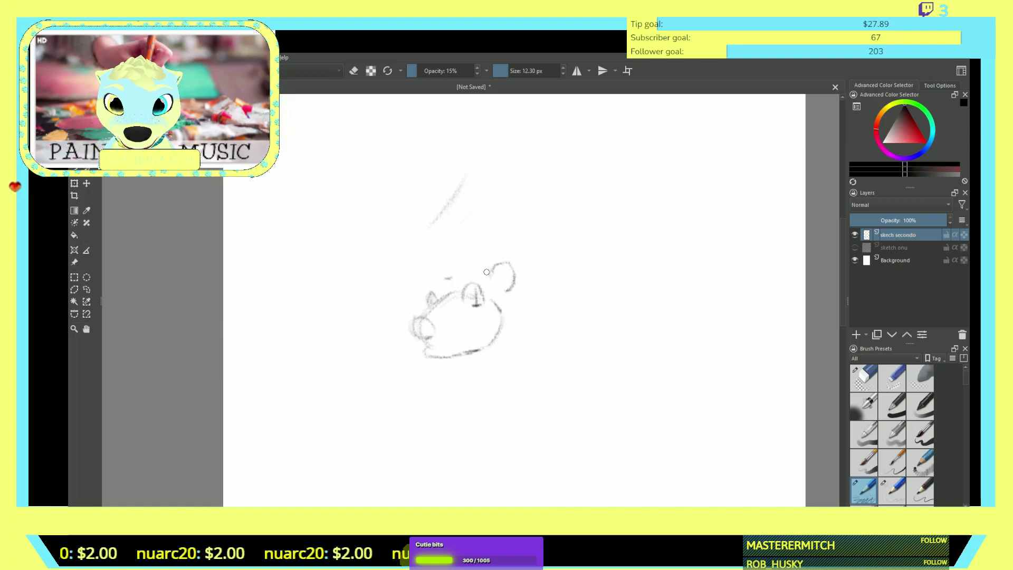
{"action": "left_click_drag", "start_coordinate": [491, 270], "coordinate": [475, 258]}
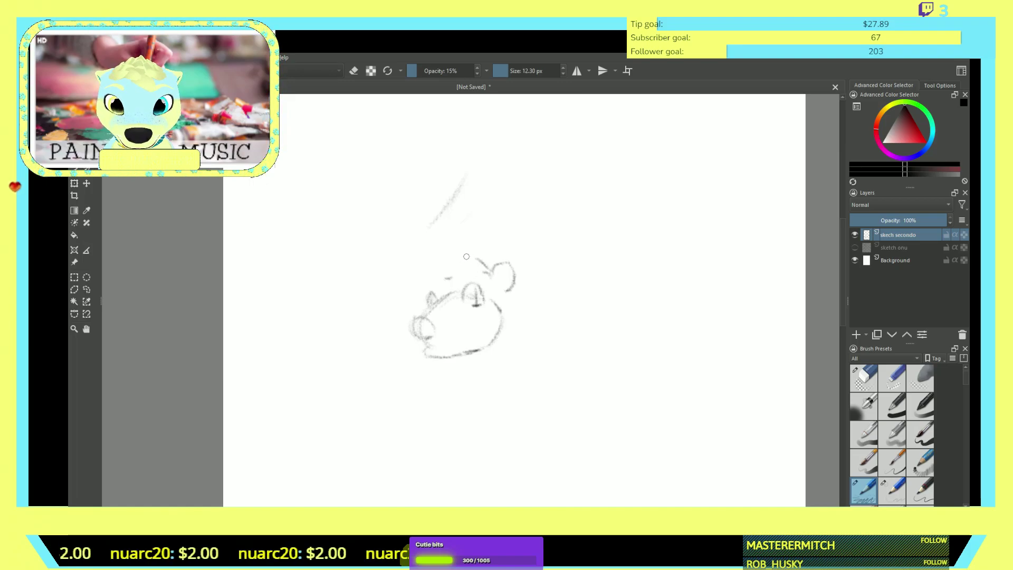
{"action": "mouse_move", "coordinate": [463, 264]}
{"action": "left_mouse_down"}
{"action": "mouse_move", "coordinate": [421, 244]}
{"action": "mouse_move", "coordinate": [442, 259]}
{"action": "mouse_move", "coordinate": [425, 282]}
{"action": "mouse_move", "coordinate": [451, 291]}
{"action": "left_mouse_up"}
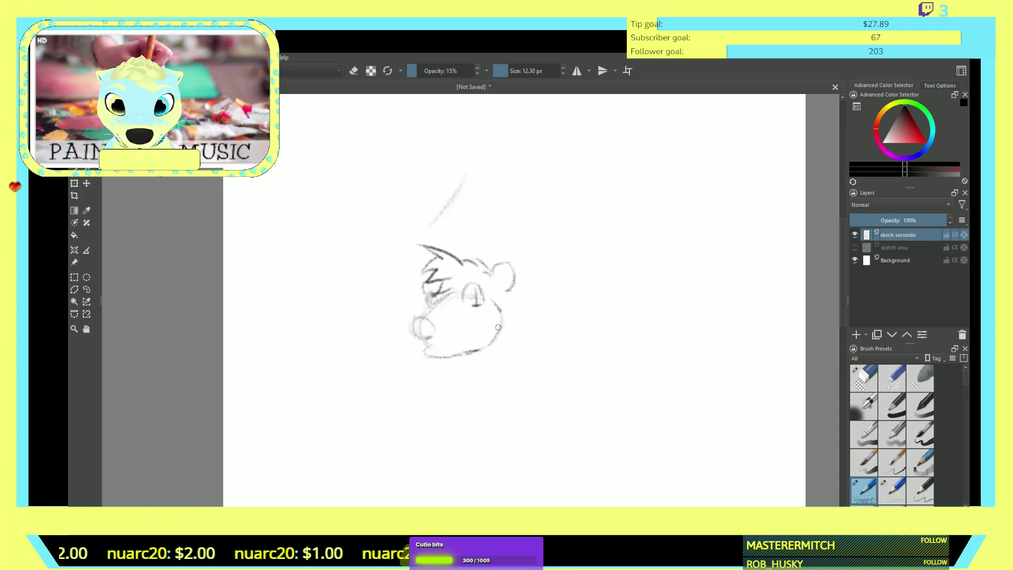
{"action": "left_click_drag", "start_coordinate": [424, 345], "coordinate": [436, 346]}
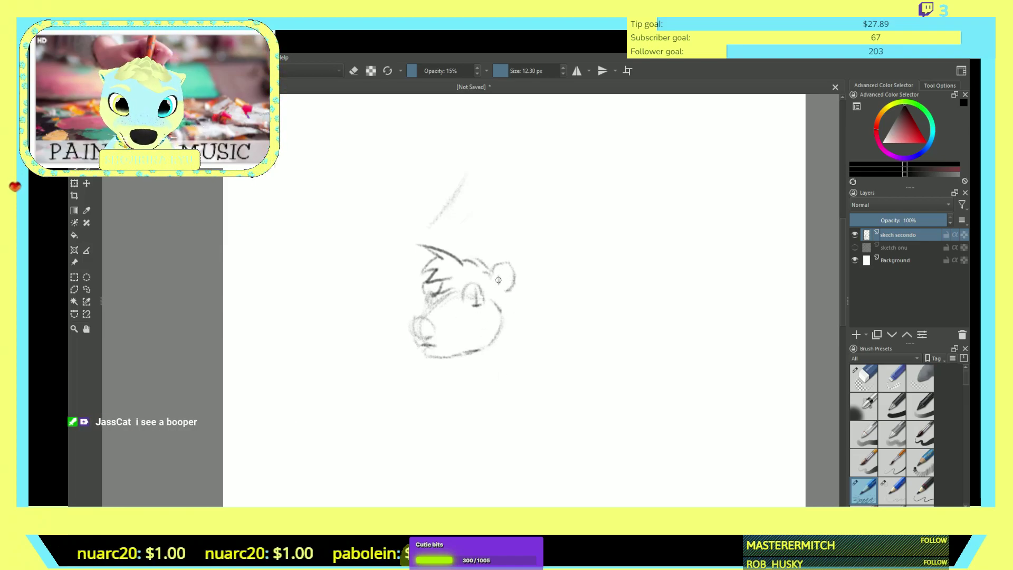
{"action": "left_click_drag", "start_coordinate": [505, 269], "coordinate": [504, 316]}
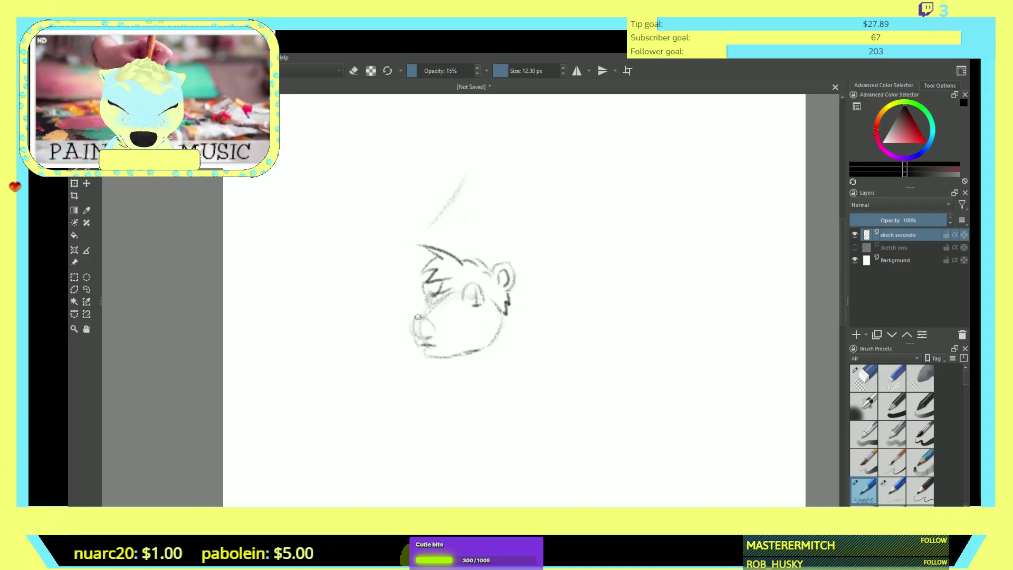
- Darken the round muzzle and eye outlines, and add small dots on the muzzle and cheek and a small fang along the mouth
{"action": "mouse_move", "coordinate": [409, 324]}
{"action": "left_mouse_down"}
{"action": "mouse_move", "coordinate": [414, 342]}
{"action": "mouse_move", "coordinate": [426, 341]}
{"action": "mouse_move", "coordinate": [411, 317]}
{"action": "mouse_move", "coordinate": [427, 317]}
{"action": "left_mouse_up"}
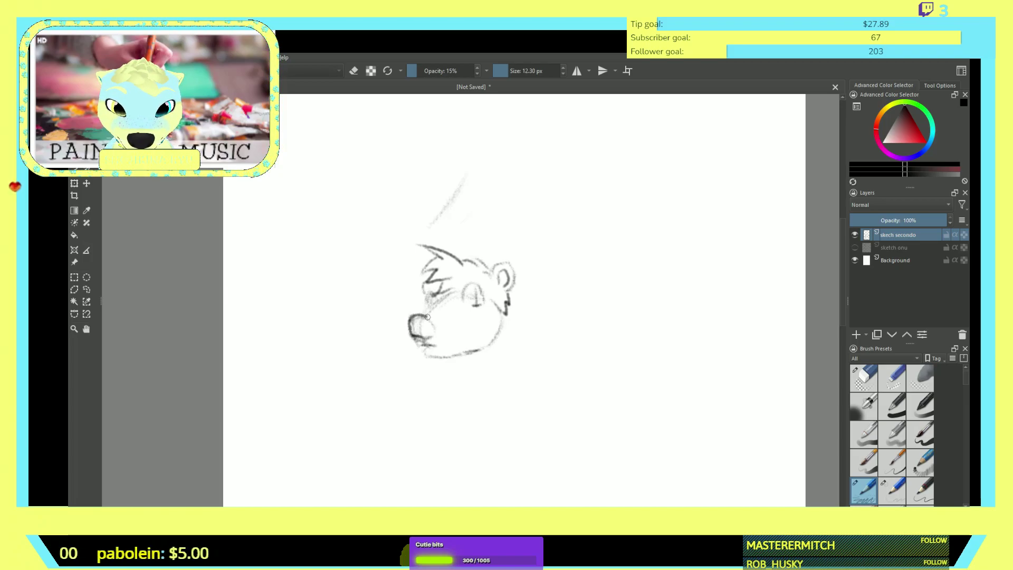
{"action": "left_click", "coordinate": [435, 332]}
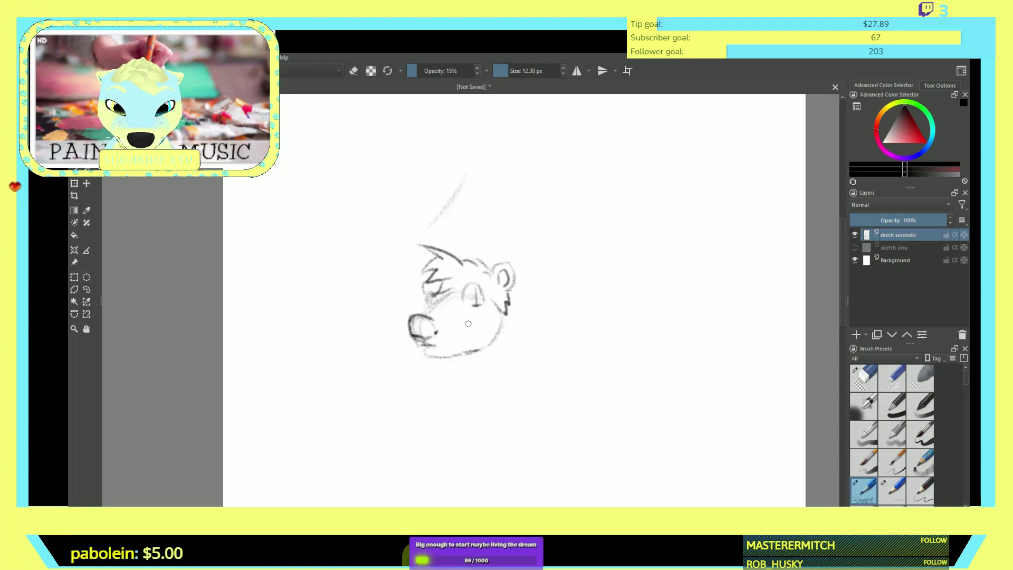
{"action": "mouse_move", "coordinate": [438, 302]}
{"action": "left_mouse_down"}
{"action": "mouse_move", "coordinate": [419, 311]}
{"action": "mouse_move", "coordinate": [436, 303]}
{"action": "mouse_move", "coordinate": [424, 297]}
{"action": "mouse_move", "coordinate": [456, 301]}
{"action": "mouse_move", "coordinate": [481, 288]}
{"action": "mouse_move", "coordinate": [465, 299]}
{"action": "mouse_move", "coordinate": [462, 285]}
{"action": "mouse_move", "coordinate": [483, 299]}
{"action": "left_mouse_up"}
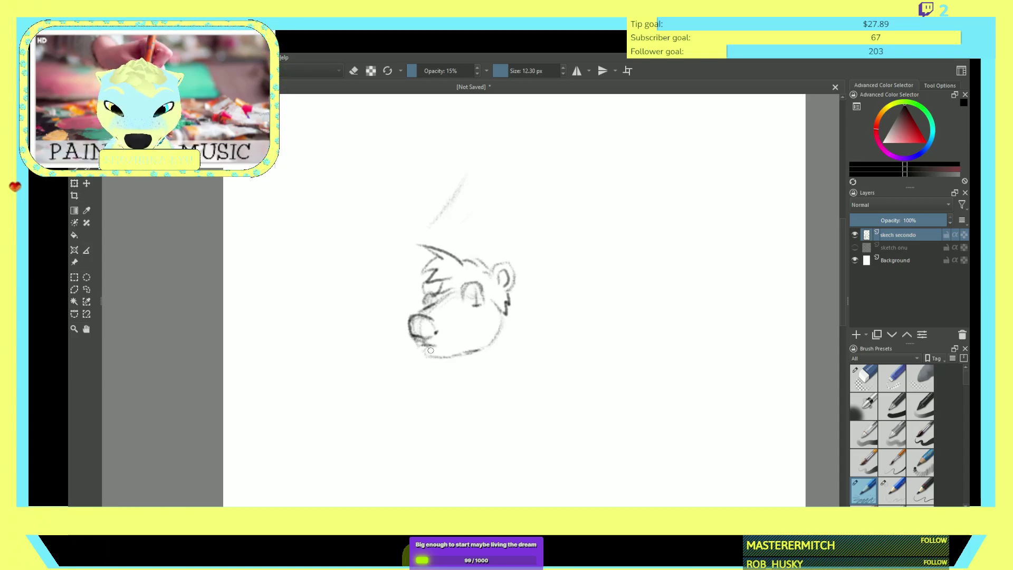
{"action": "left_click_drag", "start_coordinate": [445, 345], "coordinate": [449, 341]}
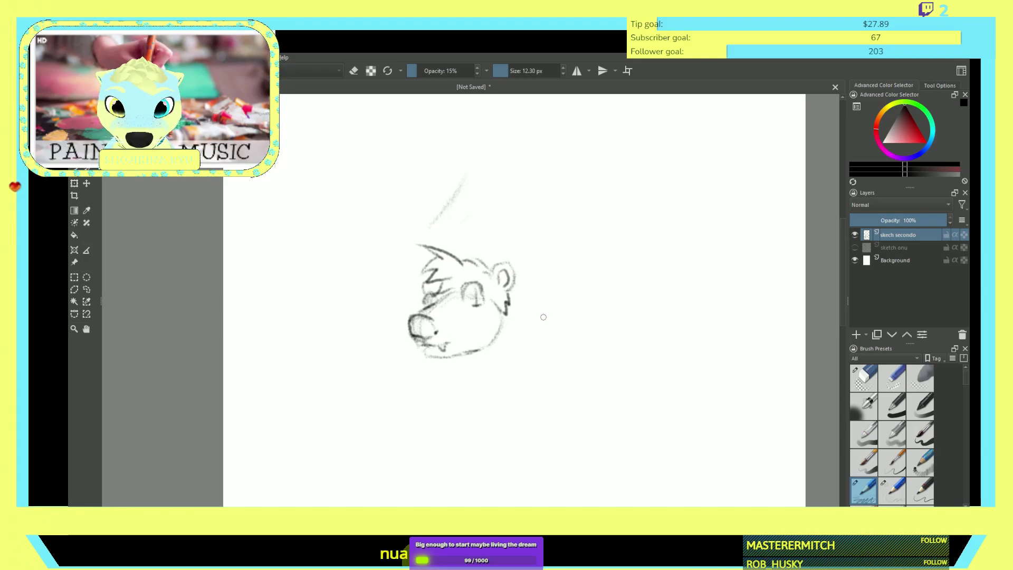
{"action": "left_click", "coordinate": [455, 320]}
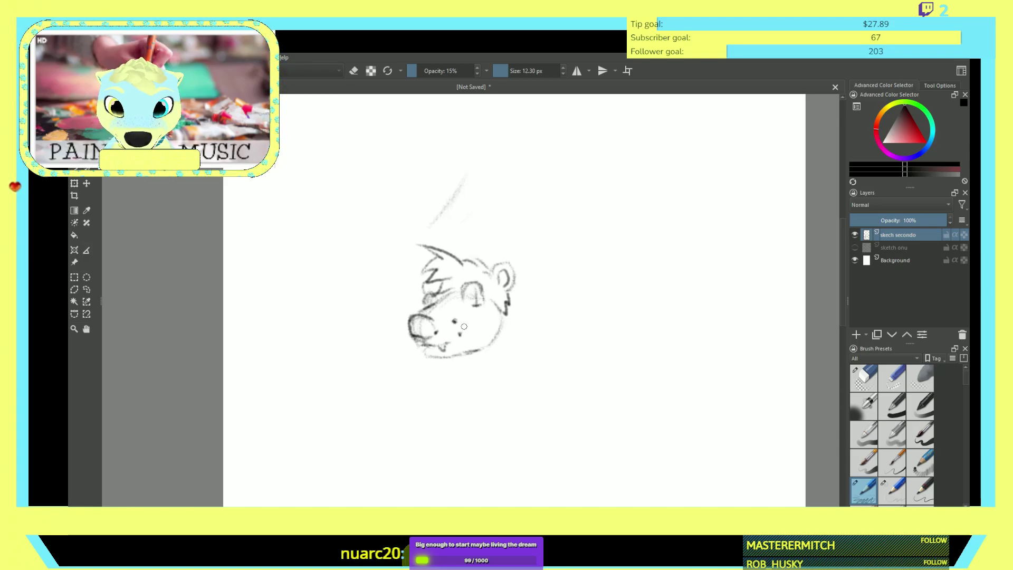
{"action": "left_click", "coordinate": [462, 326]}
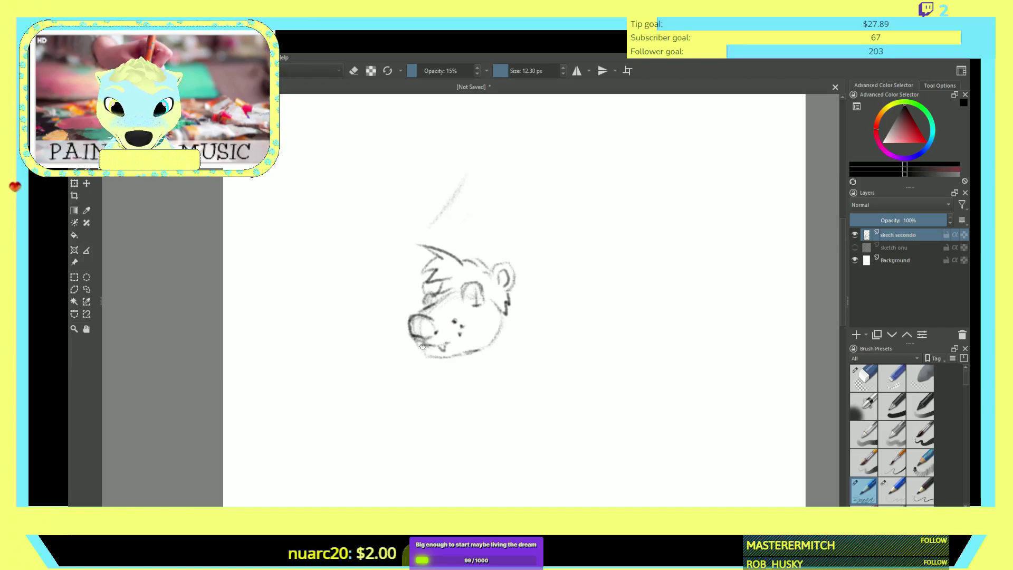
{"action": "left_click_drag", "start_coordinate": [427, 347], "coordinate": [439, 348]}
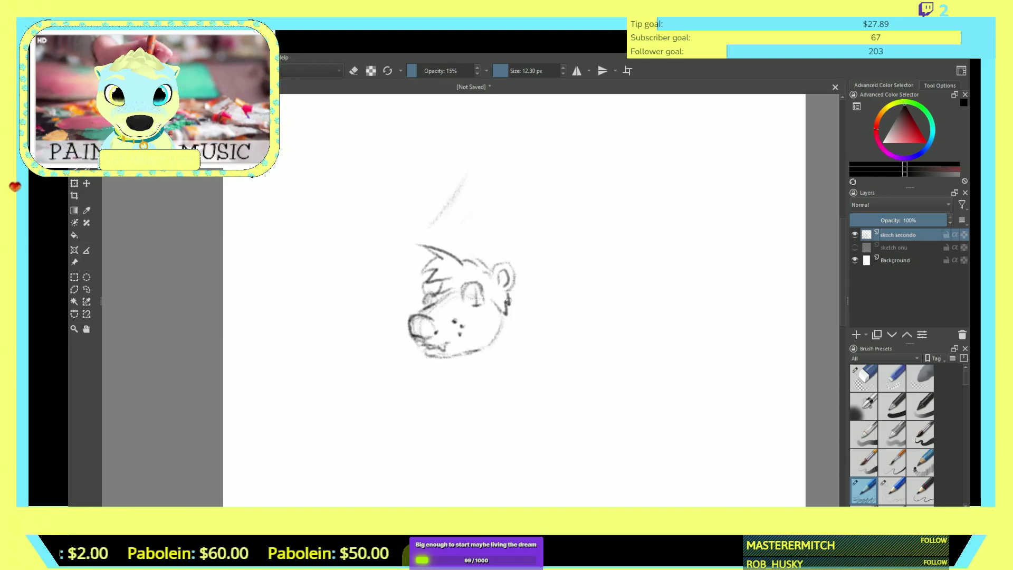
- Erase the whole head sketch and the diagonal stroke with a 576.28 px eraser
{"action": "left_click", "coordinate": [863, 378]}
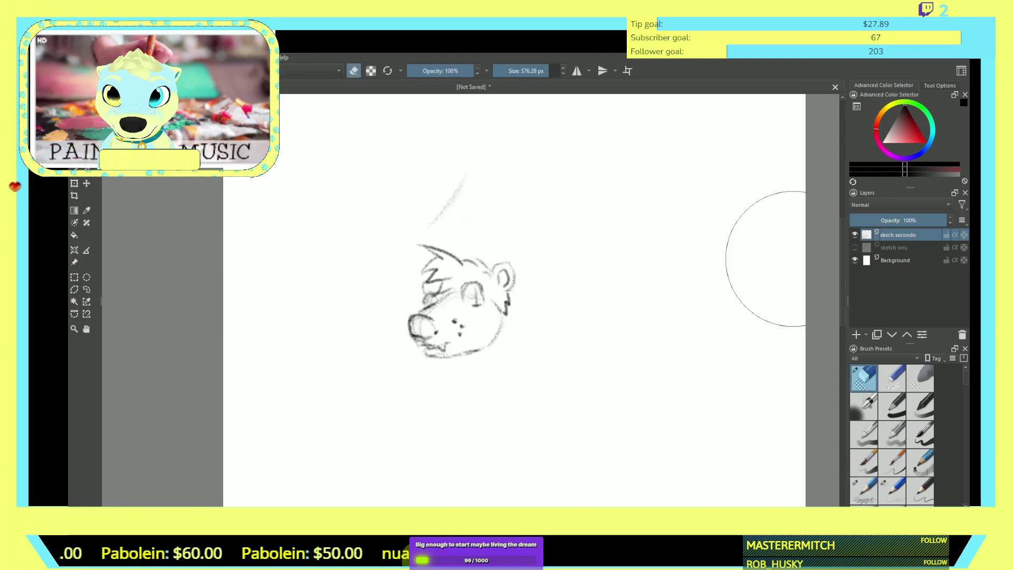
{"action": "mouse_move", "coordinate": [457, 253]}
{"action": "left_mouse_down"}
{"action": "mouse_move", "coordinate": [428, 251]}
{"action": "mouse_move", "coordinate": [464, 271]}
{"action": "mouse_move", "coordinate": [423, 290]}
{"action": "left_mouse_up"}
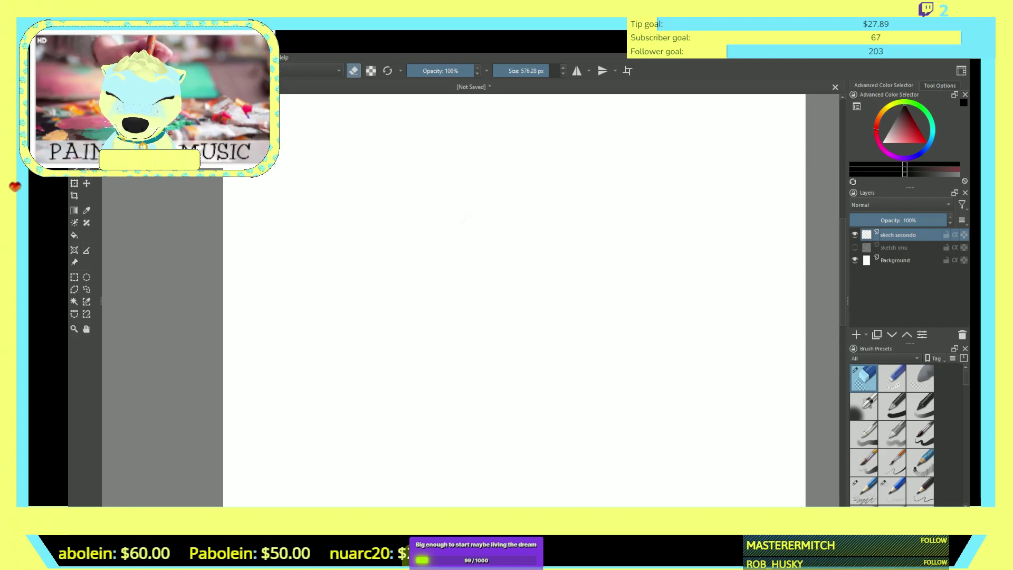
- With the pencil at 41% opacity and 12.30 px, sketch the angular left side and curved right side of a larger head
{"action": "left_click", "coordinate": [864, 489]}
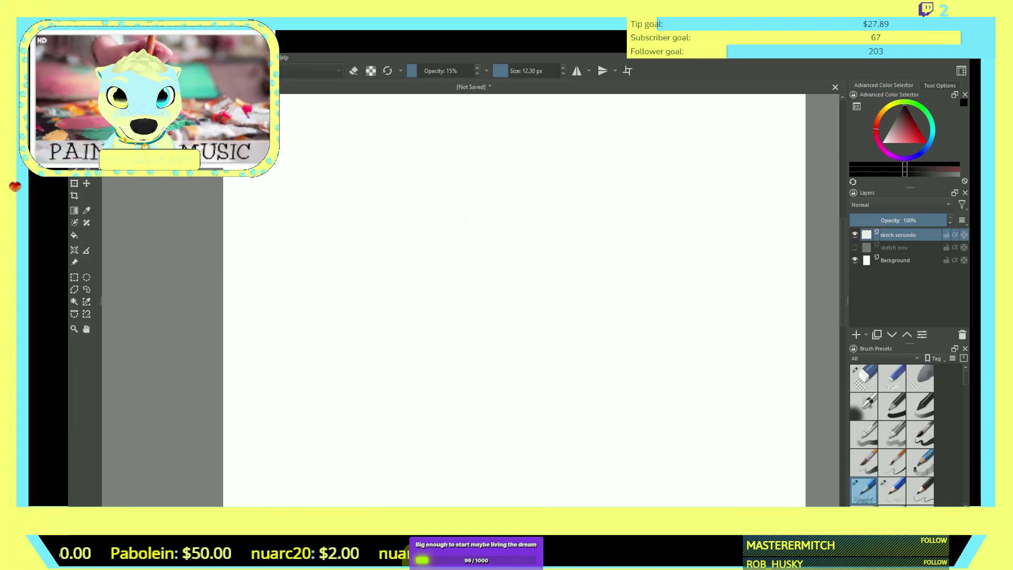
{"action": "left_click", "coordinate": [505, 71]}
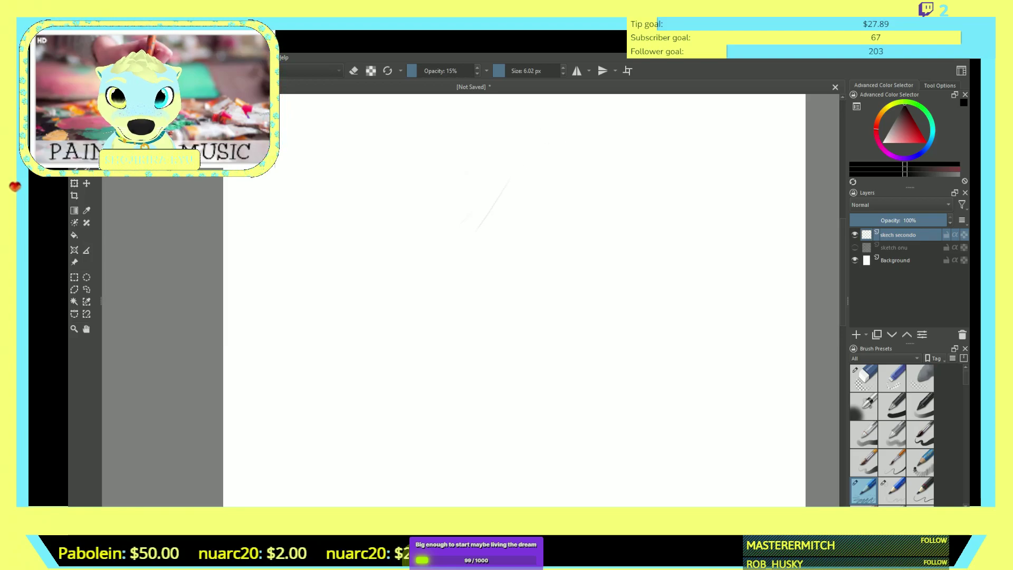
{"action": "left_click", "coordinate": [508, 70]}
{"action": "left_click", "coordinate": [435, 71]}
{"action": "left_click_drag", "start_coordinate": [497, 158], "coordinate": [474, 194]}
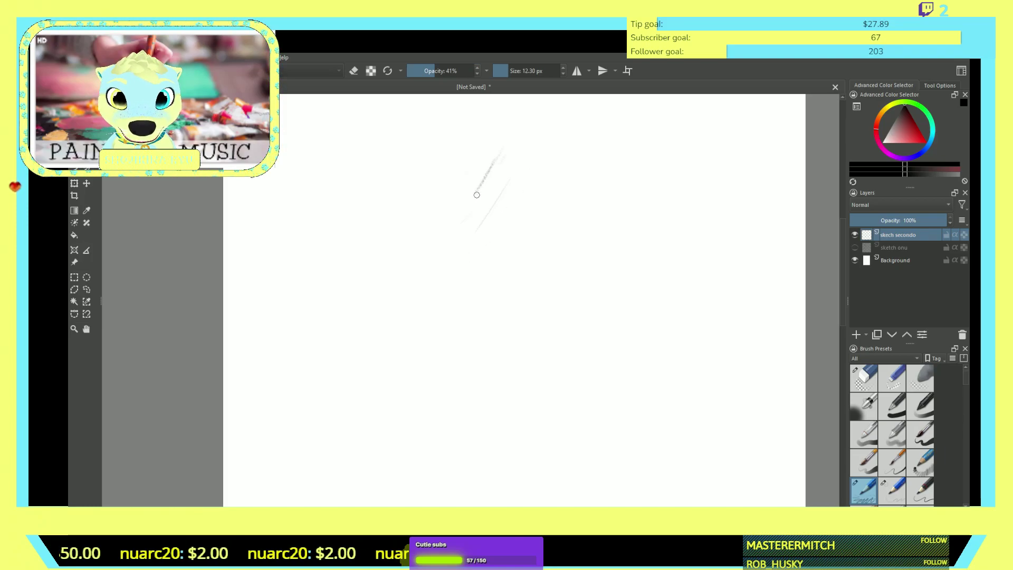
{"action": "mouse_move", "coordinate": [477, 192]}
{"action": "left_mouse_down"}
{"action": "mouse_move", "coordinate": [499, 227]}
{"action": "mouse_move", "coordinate": [484, 203]}
{"action": "left_mouse_up"}
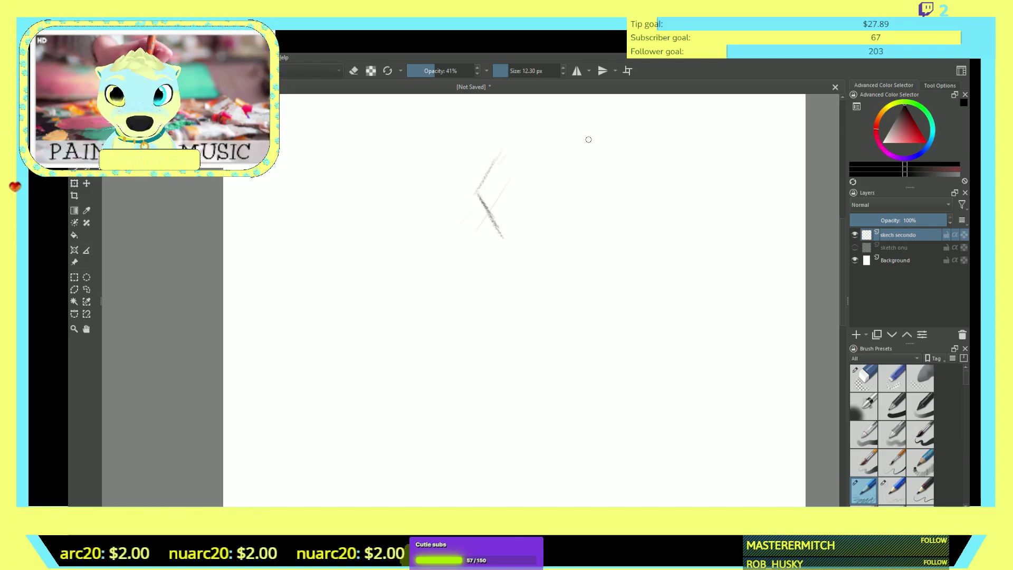
{"action": "mouse_move", "coordinate": [587, 147]}
{"action": "left_mouse_down"}
{"action": "mouse_move", "coordinate": [613, 186]}
{"action": "mouse_move", "coordinate": [600, 169]}
{"action": "mouse_move", "coordinate": [610, 212]}
{"action": "mouse_move", "coordinate": [608, 202]}
{"action": "mouse_move", "coordinate": [595, 237]}
{"action": "left_mouse_up"}
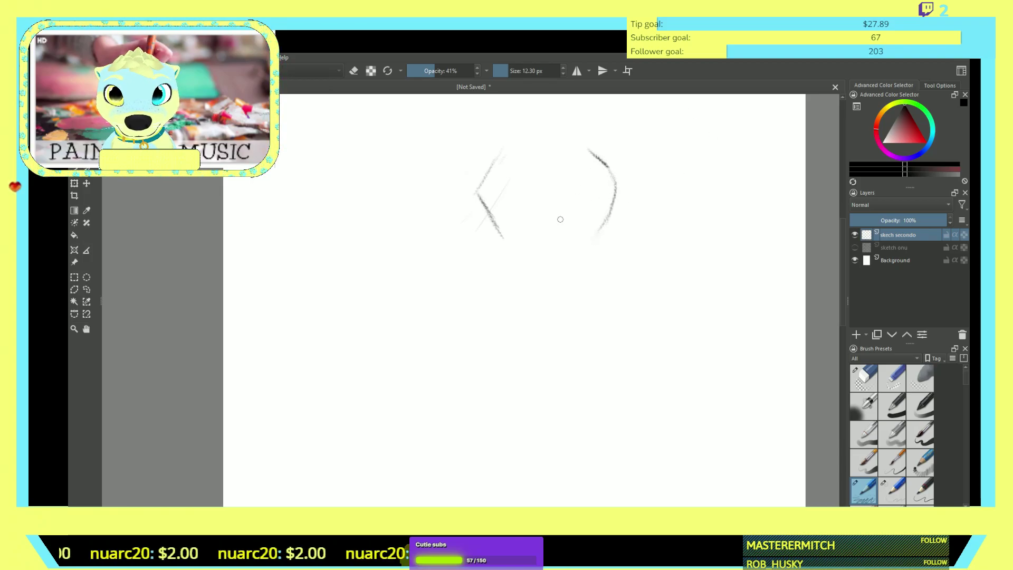
- Draw a curved centre line down the face and an arched muzzle below it with a rounded nose and a mouth line
{"action": "mouse_move", "coordinate": [563, 153]}
{"action": "left_mouse_down"}
{"action": "mouse_move", "coordinate": [573, 171]}
{"action": "mouse_move", "coordinate": [565, 234]}
{"action": "mouse_move", "coordinate": [599, 231]}
{"action": "mouse_move", "coordinate": [560, 226]}
{"action": "mouse_move", "coordinate": [581, 224]}
{"action": "mouse_move", "coordinate": [538, 240]}
{"action": "mouse_move", "coordinate": [562, 225]}
{"action": "mouse_move", "coordinate": [527, 241]}
{"action": "mouse_move", "coordinate": [573, 215]}
{"action": "mouse_move", "coordinate": [602, 228]}
{"action": "mouse_move", "coordinate": [566, 224]}
{"action": "left_mouse_up"}
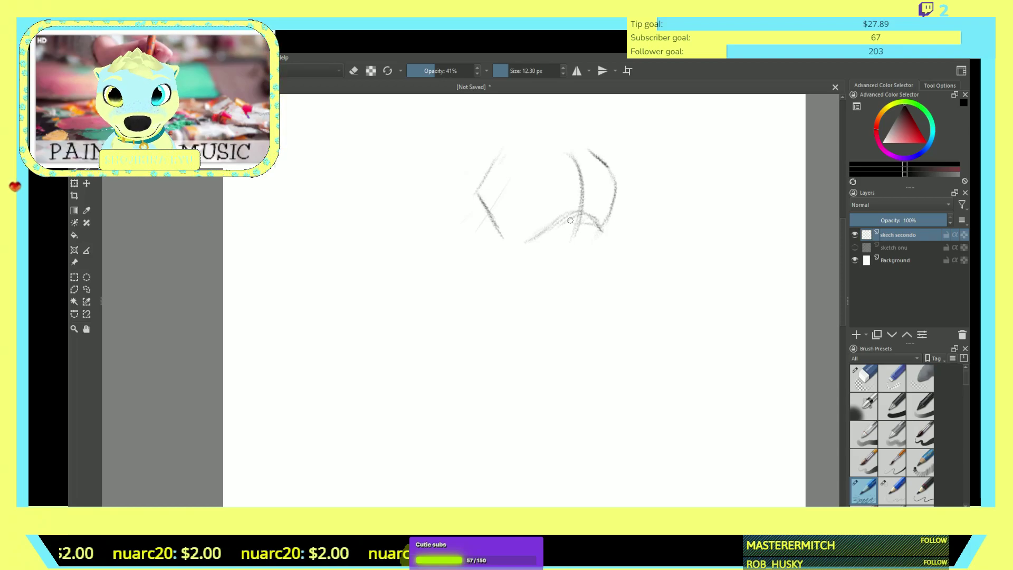
{"action": "mouse_move", "coordinate": [518, 257]}
{"action": "left_mouse_down"}
{"action": "mouse_move", "coordinate": [523, 243]}
{"action": "mouse_move", "coordinate": [525, 267]}
{"action": "mouse_move", "coordinate": [576, 274]}
{"action": "left_mouse_up"}
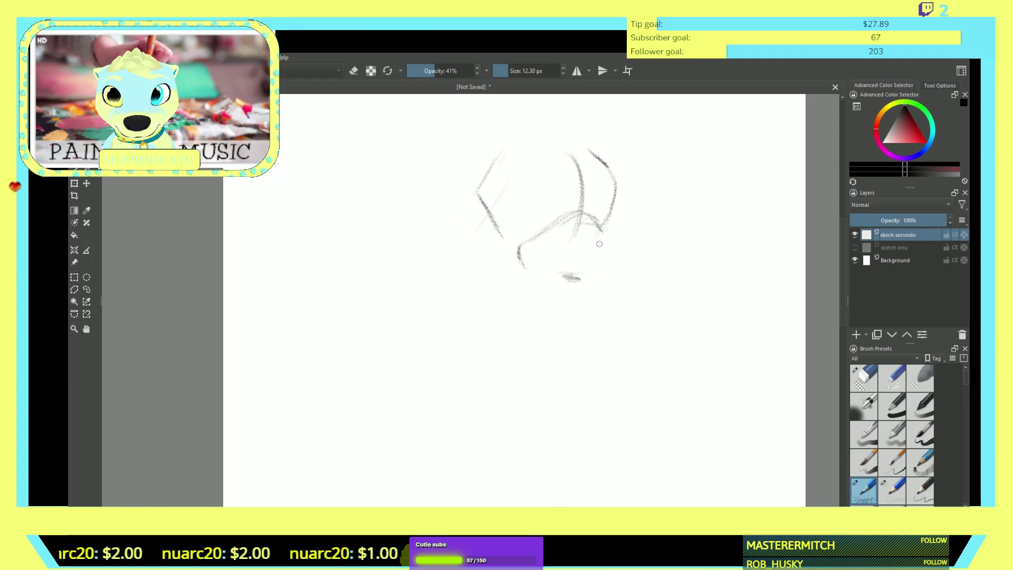
{"action": "mouse_move", "coordinate": [570, 239]}
{"action": "left_mouse_down"}
{"action": "mouse_move", "coordinate": [612, 247]}
{"action": "mouse_move", "coordinate": [608, 239]}
{"action": "mouse_move", "coordinate": [602, 262]}
{"action": "mouse_move", "coordinate": [610, 256]}
{"action": "mouse_move", "coordinate": [572, 234]}
{"action": "mouse_move", "coordinate": [569, 252]}
{"action": "mouse_move", "coordinate": [592, 263]}
{"action": "mouse_move", "coordinate": [563, 246]}
{"action": "mouse_move", "coordinate": [603, 274]}
{"action": "left_mouse_up"}
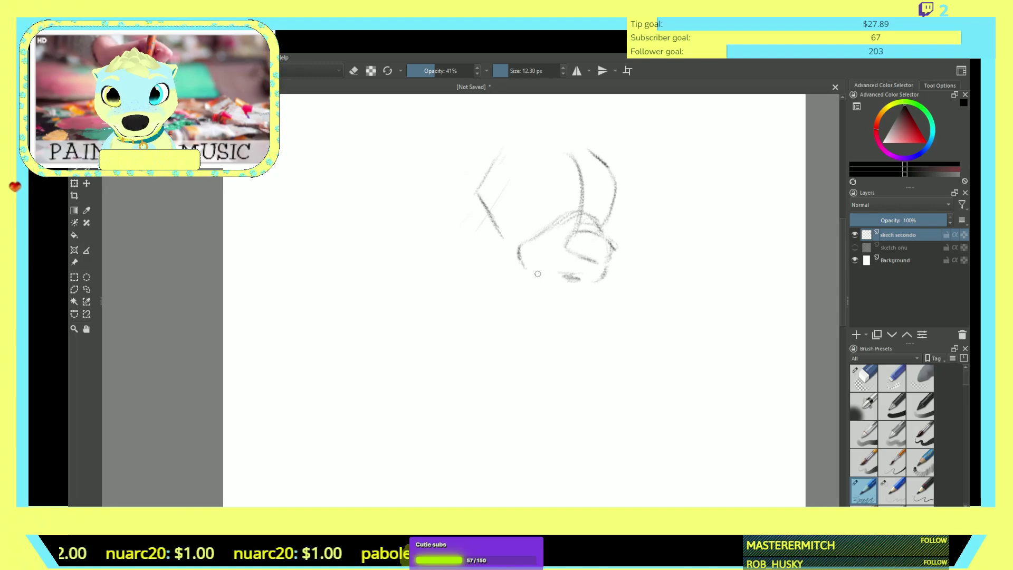
{"action": "mouse_move", "coordinate": [535, 277]}
{"action": "left_mouse_down"}
{"action": "mouse_move", "coordinate": [592, 280]}
{"action": "mouse_move", "coordinate": [559, 272]}
{"action": "left_mouse_up"}
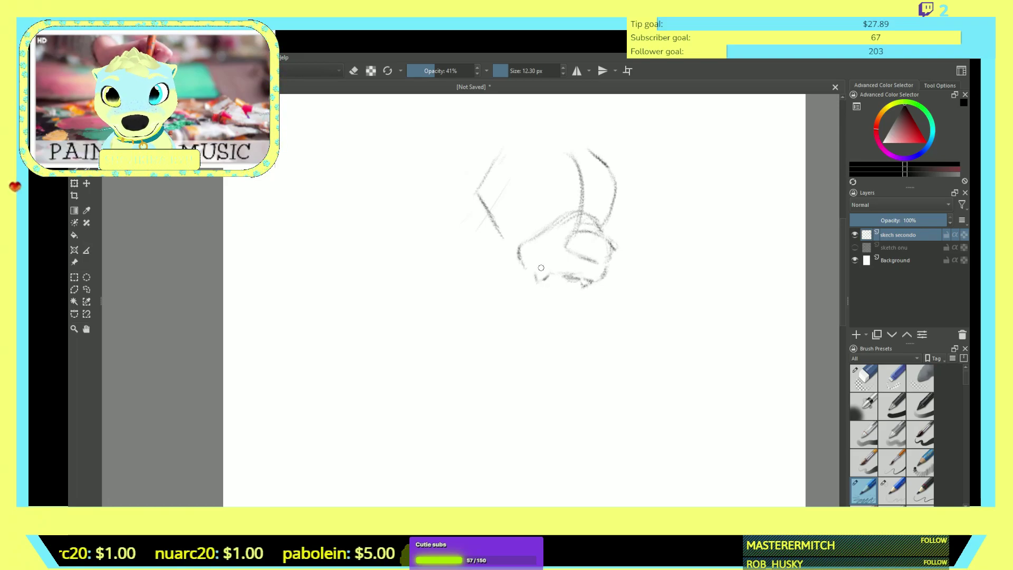
- Sketch two tall oval eyes on either side of the centre line, and outline the chin and left jawline below the muzzle
{"action": "mouse_move", "coordinate": [548, 170]}
{"action": "left_mouse_down"}
{"action": "mouse_move", "coordinate": [563, 200]}
{"action": "mouse_move", "coordinate": [552, 171]}
{"action": "mouse_move", "coordinate": [561, 193]}
{"action": "mouse_move", "coordinate": [536, 173]}
{"action": "mouse_move", "coordinate": [537, 219]}
{"action": "left_mouse_up"}
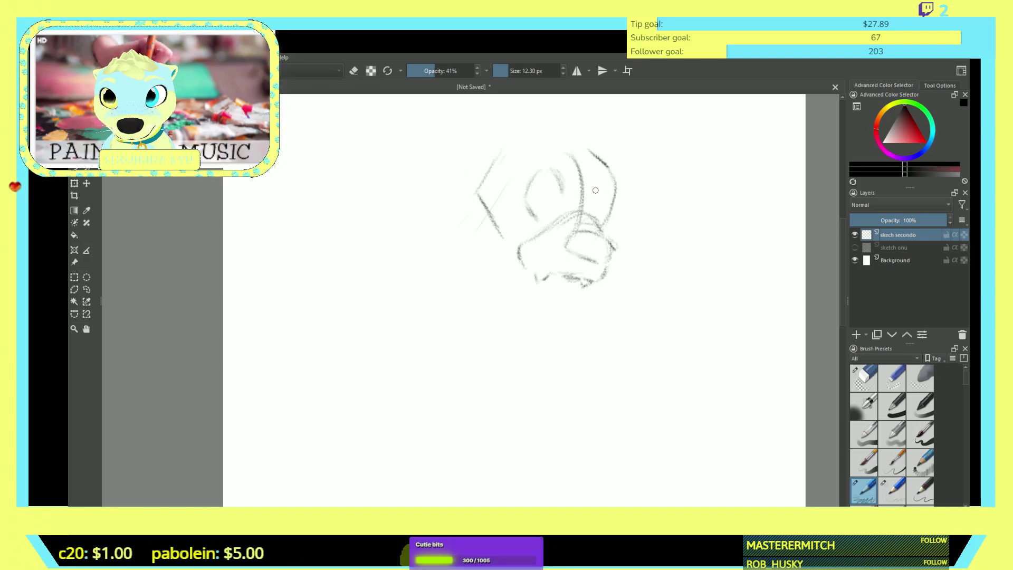
{"action": "mouse_move", "coordinate": [591, 191]}
{"action": "left_mouse_down"}
{"action": "mouse_move", "coordinate": [600, 183]}
{"action": "mouse_move", "coordinate": [609, 207]}
{"action": "left_mouse_up"}
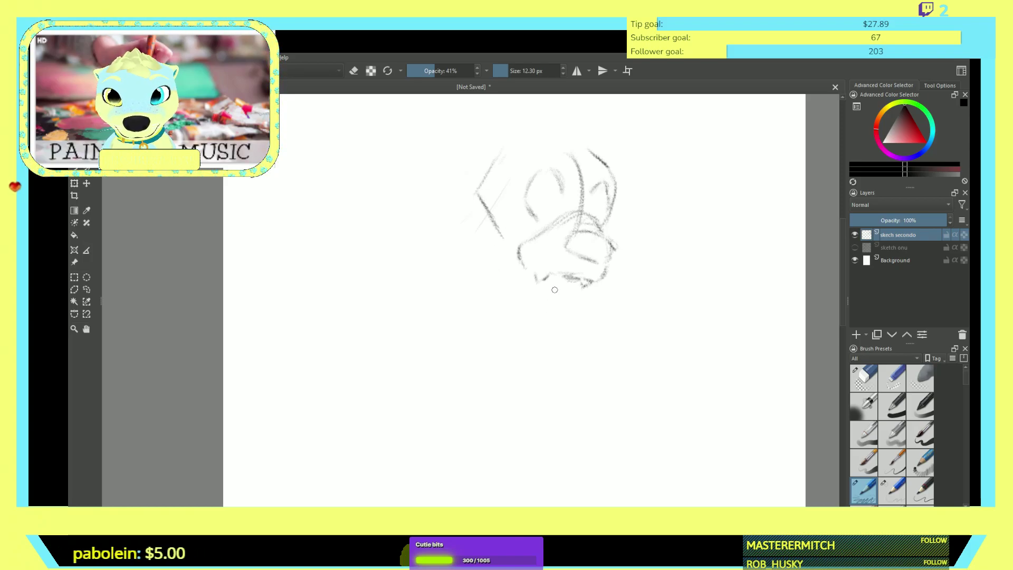
{"action": "left_click_drag", "start_coordinate": [567, 291], "coordinate": [571, 293]}
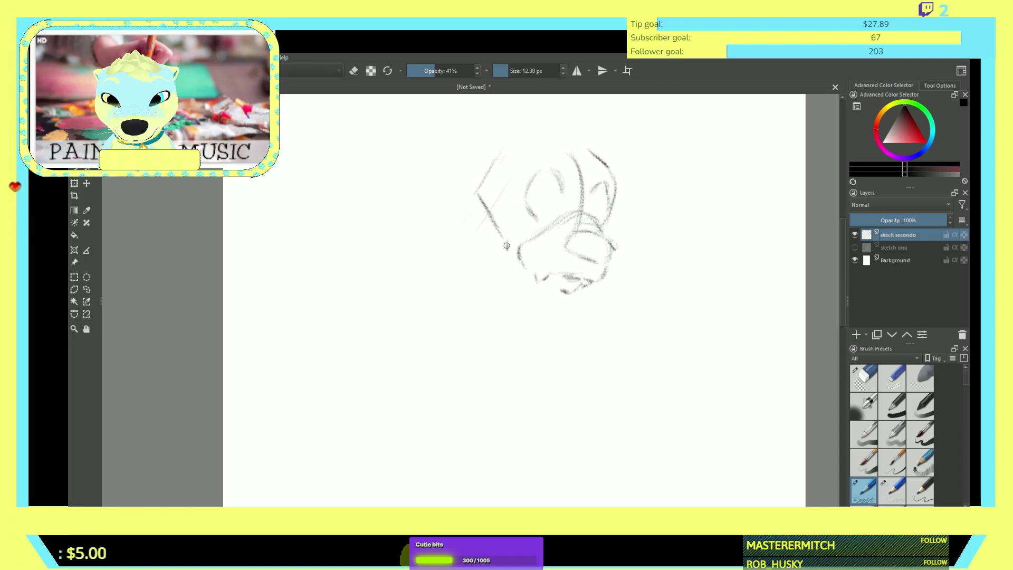
{"action": "mouse_move", "coordinate": [509, 254]}
{"action": "left_mouse_down"}
{"action": "mouse_move", "coordinate": [533, 292]}
{"action": "mouse_move", "coordinate": [556, 288]}
{"action": "left_mouse_up"}
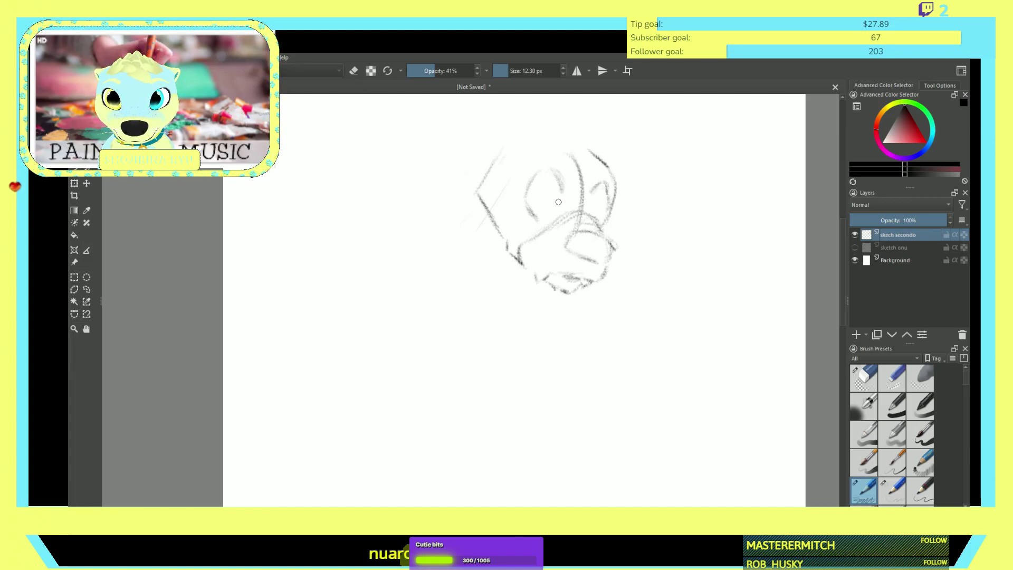
{"action": "left_click_drag", "start_coordinate": [551, 170], "coordinate": [547, 208]}
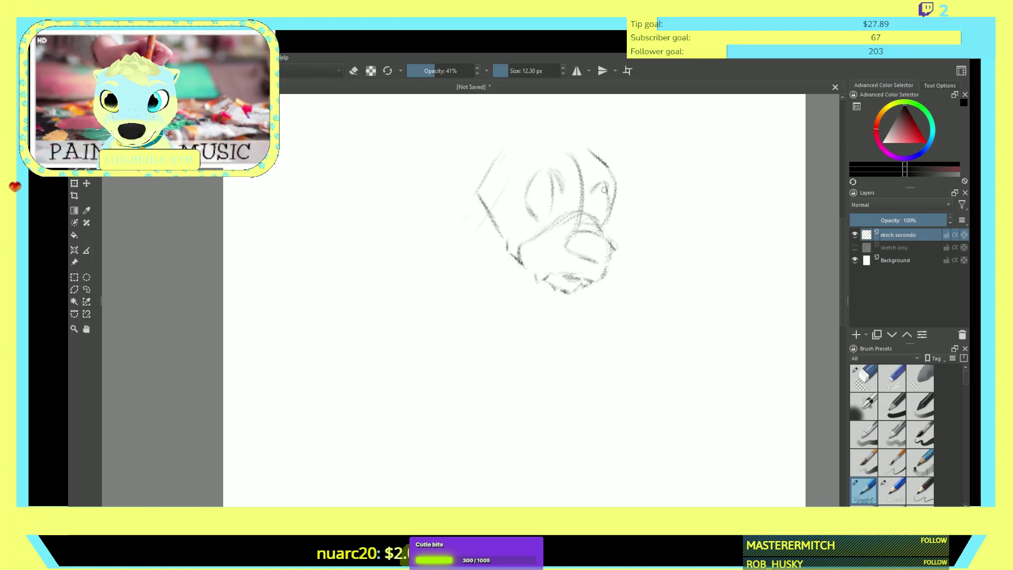
{"action": "left_click_drag", "start_coordinate": [605, 190], "coordinate": [598, 220]}
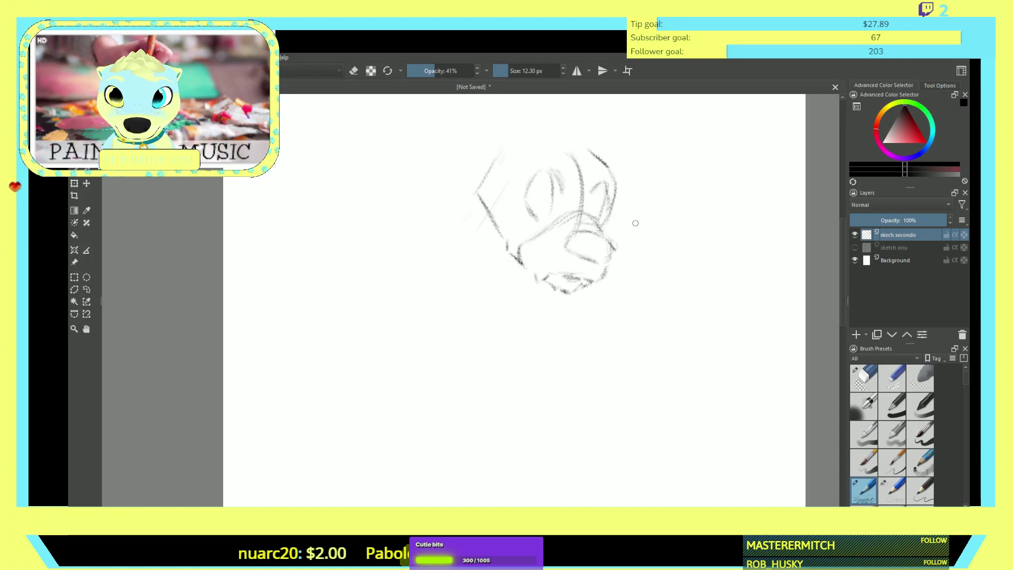
- Add dots on the muzzle, shade the nose's right edge, draw brow arcs over the eyes and close the top of the head
{"action": "scroll", "coordinate": [546, 259], "scroll_direction": "up", "scroll_amount": 3}
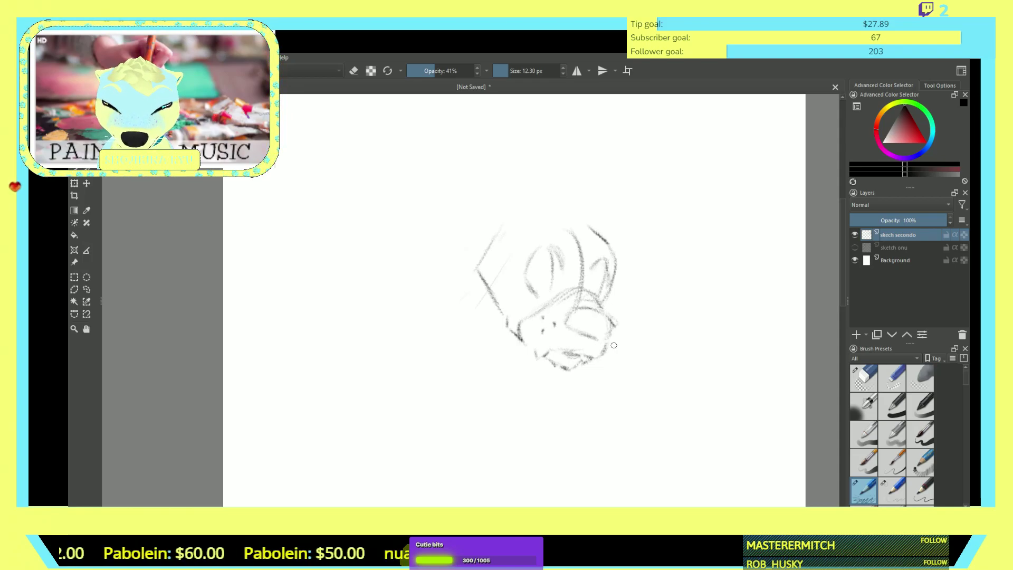
{"action": "left_click_drag", "start_coordinate": [610, 320], "coordinate": [604, 340]}
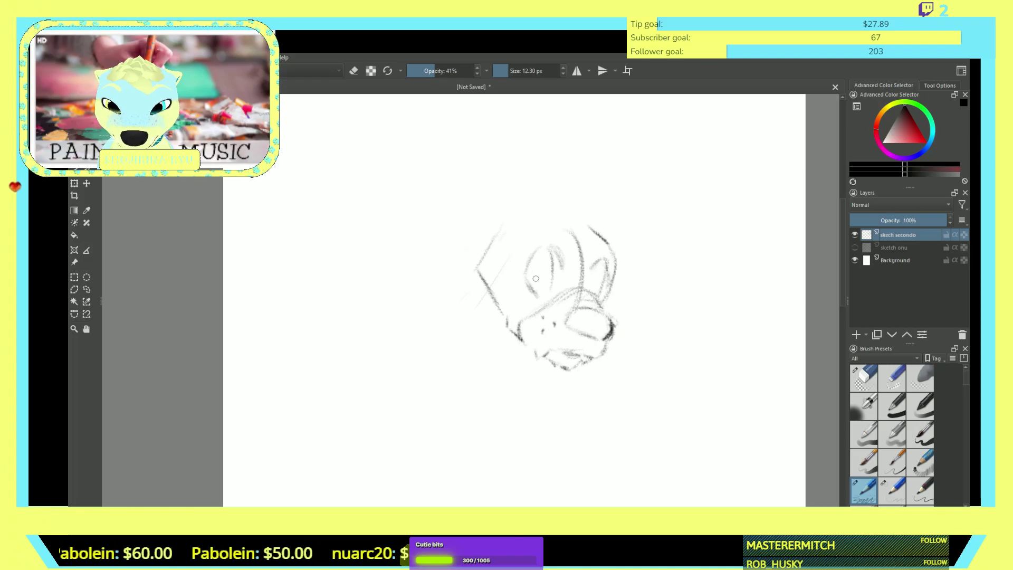
{"action": "left_click_drag", "start_coordinate": [549, 239], "coordinate": [532, 241]}
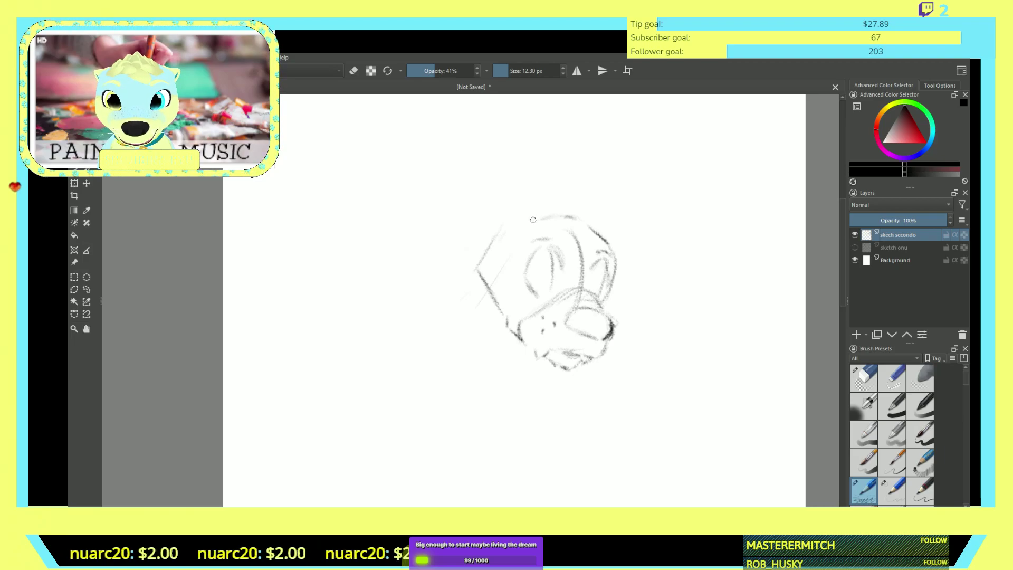
{"action": "left_click_drag", "start_coordinate": [506, 224], "coordinate": [569, 221]}
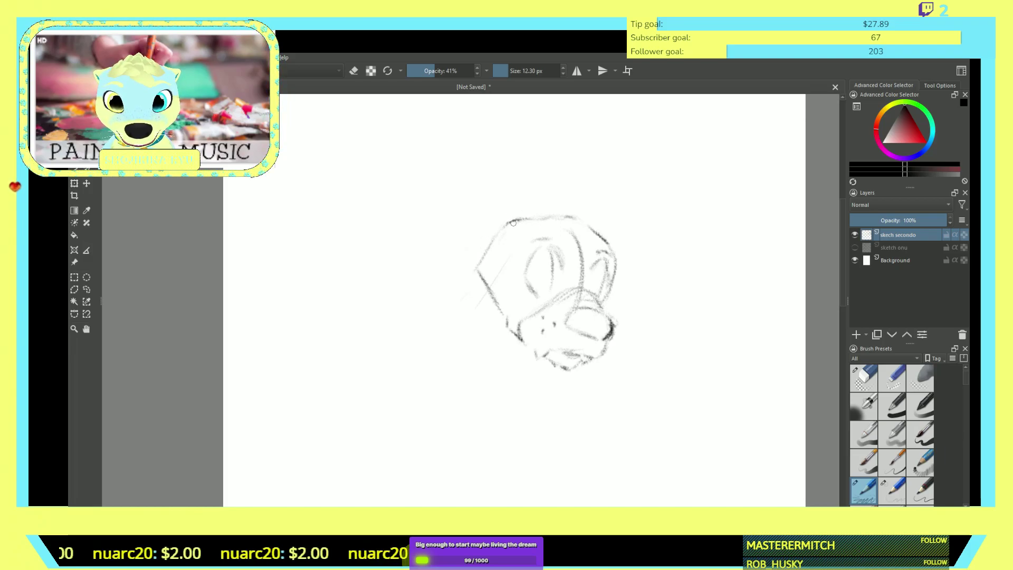
- Sketch a tall pointed ear with zigzag inner fur on the left of the head and add a dark cheek tuft below it
{"action": "left_click_drag", "start_coordinate": [518, 218], "coordinate": [461, 183]}
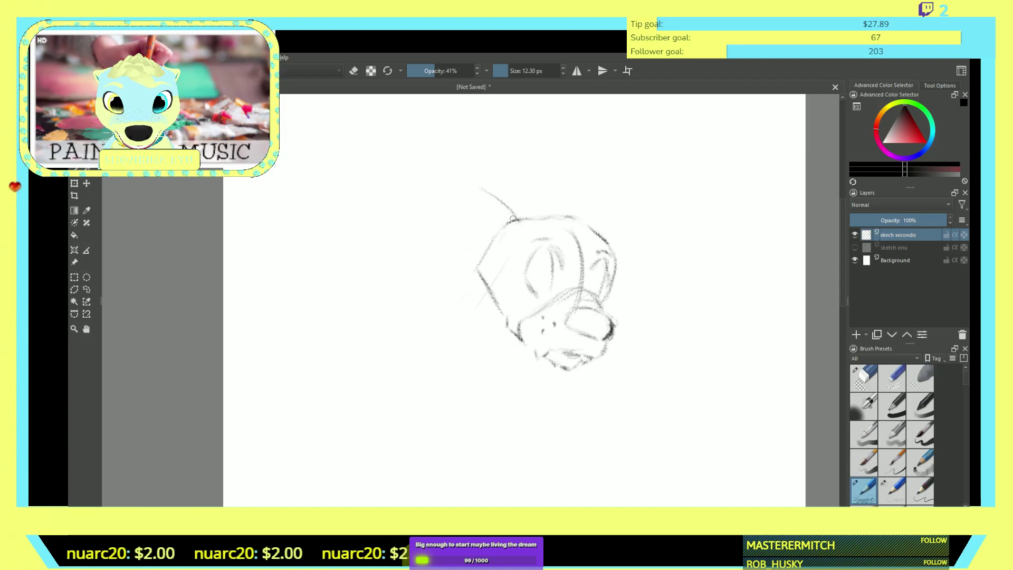
{"action": "left_click_drag", "start_coordinate": [510, 223], "coordinate": [447, 168]}
{"action": "left_click_drag", "start_coordinate": [482, 278], "coordinate": [460, 242]}
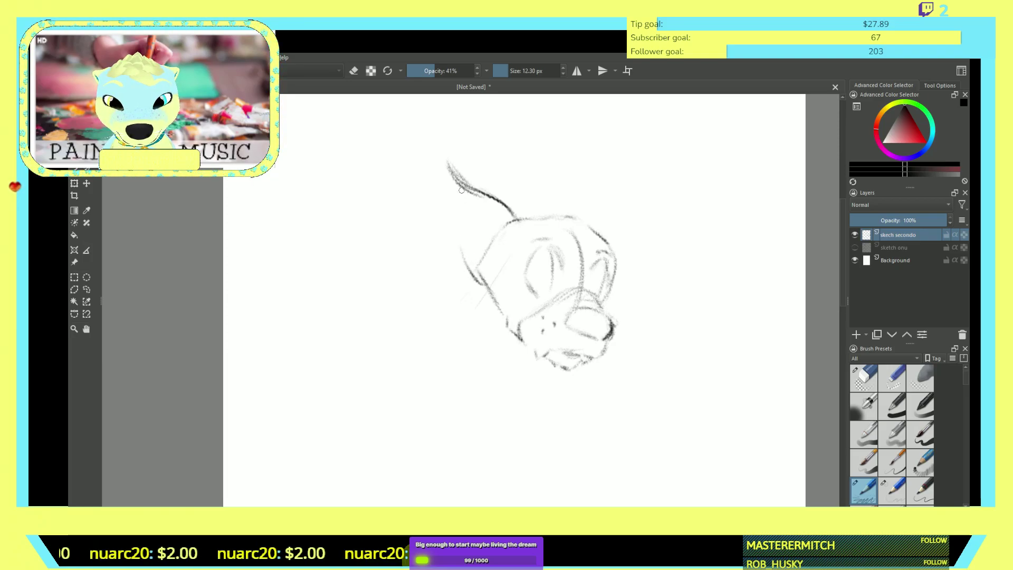
{"action": "mouse_move", "coordinate": [457, 183]}
{"action": "left_mouse_down"}
{"action": "mouse_move", "coordinate": [495, 230]}
{"action": "mouse_move", "coordinate": [471, 256]}
{"action": "mouse_move", "coordinate": [467, 232]}
{"action": "mouse_move", "coordinate": [479, 222]}
{"action": "mouse_move", "coordinate": [491, 242]}
{"action": "mouse_move", "coordinate": [458, 186]}
{"action": "left_mouse_up"}
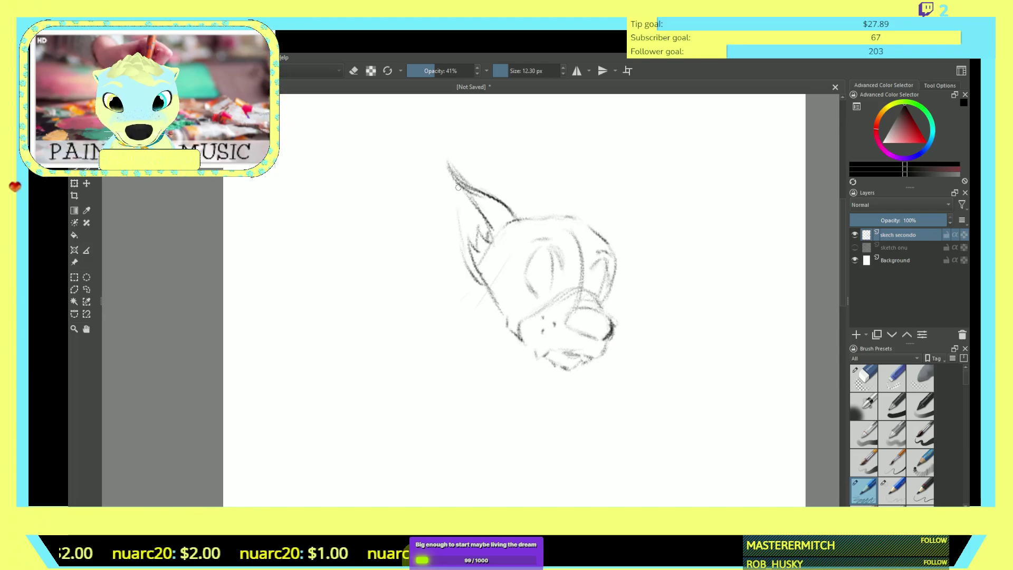
{"action": "left_click_drag", "start_coordinate": [463, 250], "coordinate": [460, 184]}
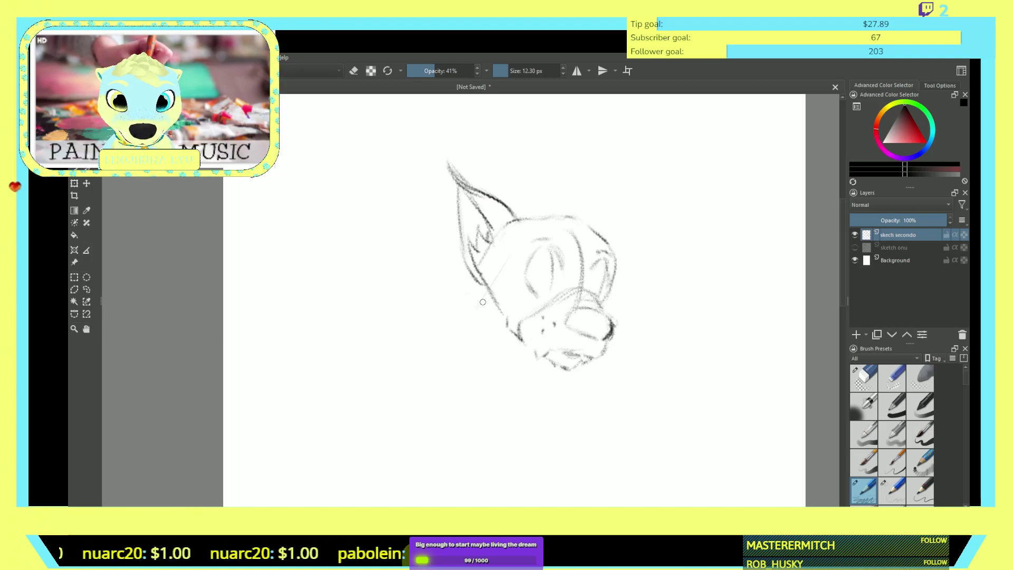
{"action": "mouse_move", "coordinate": [485, 286]}
{"action": "left_mouse_down"}
{"action": "mouse_move", "coordinate": [482, 316]}
{"action": "mouse_move", "coordinate": [487, 309]}
{"action": "mouse_move", "coordinate": [499, 334]}
{"action": "left_mouse_up"}
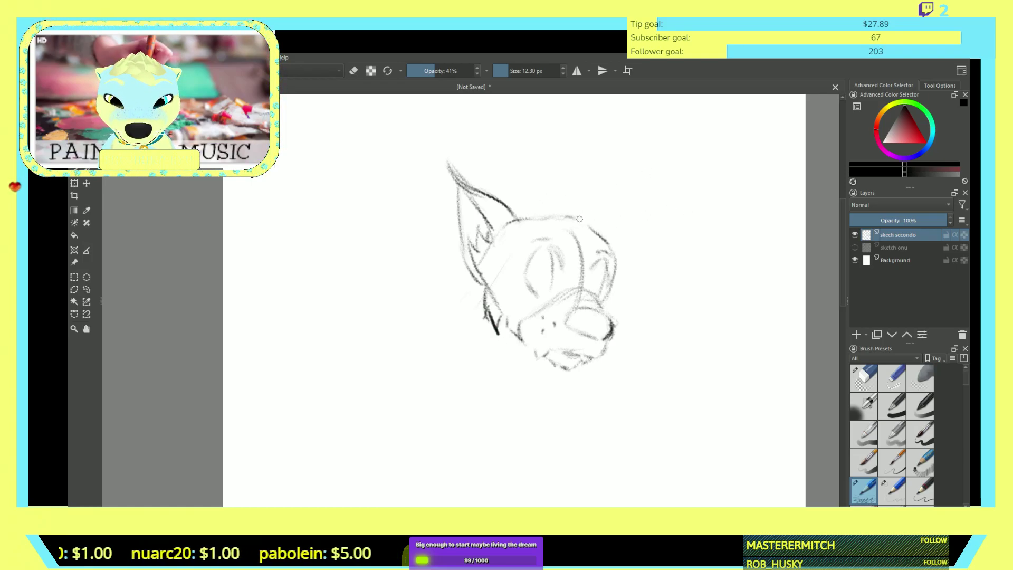
- Sketch a smaller pointed ear on the head's right side, joining its outer edge to the head beside the right eye
{"action": "left_click_drag", "start_coordinate": [586, 216], "coordinate": [642, 183]}
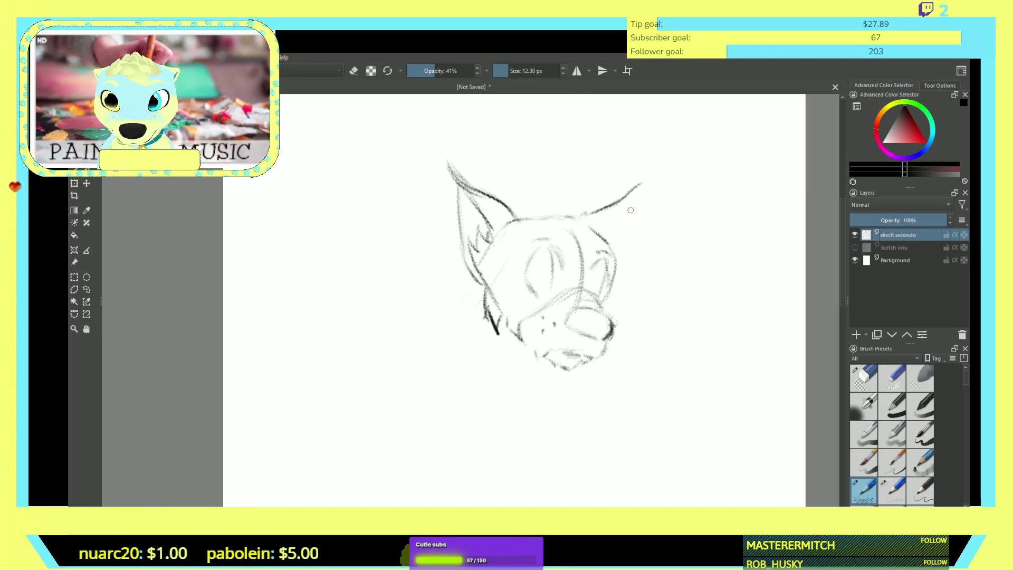
{"action": "mouse_move", "coordinate": [616, 261]}
{"action": "left_mouse_down"}
{"action": "mouse_move", "coordinate": [634, 193]}
{"action": "mouse_move", "coordinate": [608, 243]}
{"action": "left_mouse_up"}
{"action": "mouse_move", "coordinate": [626, 199]}
{"action": "left_mouse_down"}
{"action": "mouse_move", "coordinate": [608, 244]}
{"action": "mouse_move", "coordinate": [613, 228]}
{"action": "mouse_move", "coordinate": [613, 258]}
{"action": "mouse_move", "coordinate": [615, 246]}
{"action": "left_mouse_up"}
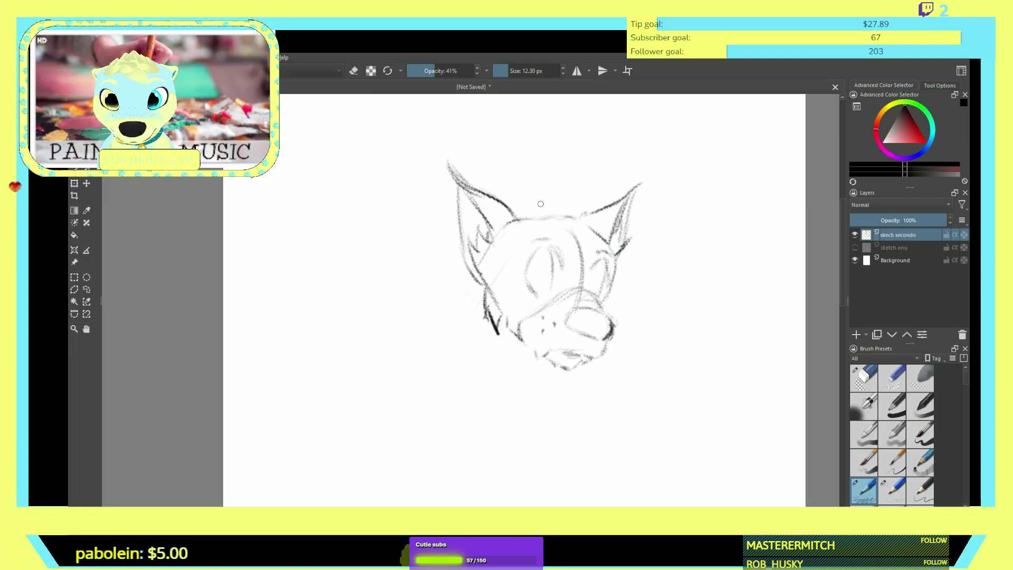
- Fill in the left eye's dark pupil, define the right eye, draw a curved line across the left muzzle and darken the mouth
{"action": "mouse_move", "coordinate": [536, 250]}
{"action": "left_mouse_down"}
{"action": "mouse_move", "coordinate": [551, 267]}
{"action": "mouse_move", "coordinate": [541, 265]}
{"action": "mouse_move", "coordinate": [538, 290]}
{"action": "mouse_move", "coordinate": [528, 267]}
{"action": "mouse_move", "coordinate": [534, 294]}
{"action": "mouse_move", "coordinate": [524, 276]}
{"action": "mouse_move", "coordinate": [531, 285]}
{"action": "mouse_move", "coordinate": [529, 267]}
{"action": "mouse_move", "coordinate": [524, 278]}
{"action": "mouse_move", "coordinate": [541, 251]}
{"action": "mouse_move", "coordinate": [560, 258]}
{"action": "mouse_move", "coordinate": [547, 253]}
{"action": "mouse_move", "coordinate": [550, 281]}
{"action": "mouse_move", "coordinate": [551, 260]}
{"action": "mouse_move", "coordinate": [538, 262]}
{"action": "mouse_move", "coordinate": [541, 291]}
{"action": "mouse_move", "coordinate": [539, 264]}
{"action": "mouse_move", "coordinate": [532, 288]}
{"action": "mouse_move", "coordinate": [541, 292]}
{"action": "mouse_move", "coordinate": [539, 267]}
{"action": "mouse_move", "coordinate": [530, 289]}
{"action": "mouse_move", "coordinate": [538, 259]}
{"action": "mouse_move", "coordinate": [601, 264]}
{"action": "left_mouse_up"}
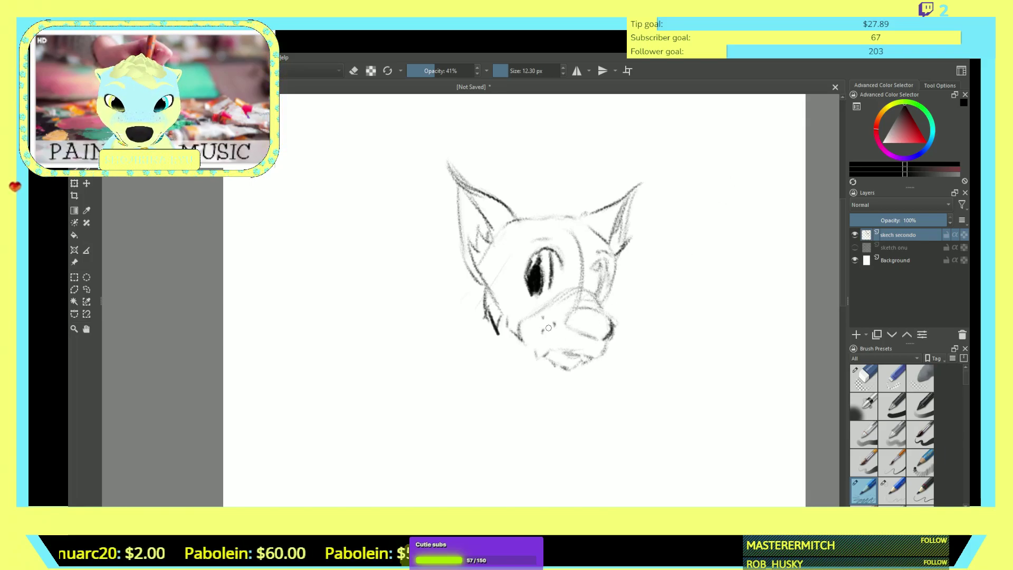
{"action": "mouse_move", "coordinate": [554, 324]}
{"action": "left_mouse_down"}
{"action": "mouse_move", "coordinate": [527, 333]}
{"action": "mouse_move", "coordinate": [543, 320]}
{"action": "mouse_move", "coordinate": [494, 347]}
{"action": "left_mouse_up"}
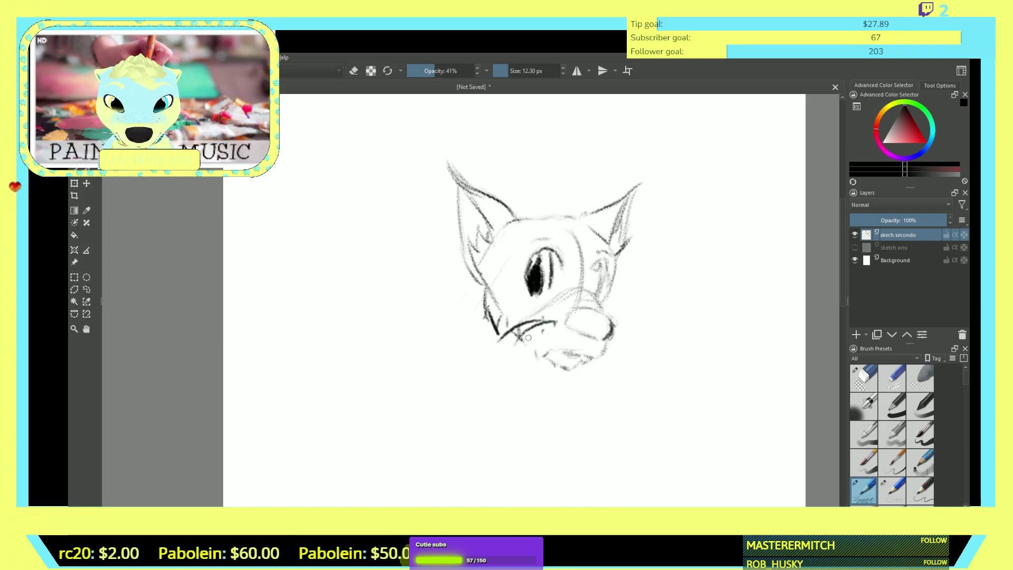
{"action": "mouse_move", "coordinate": [556, 351]}
{"action": "left_mouse_down"}
{"action": "mouse_move", "coordinate": [566, 348]}
{"action": "mouse_move", "coordinate": [569, 361]}
{"action": "left_mouse_up"}
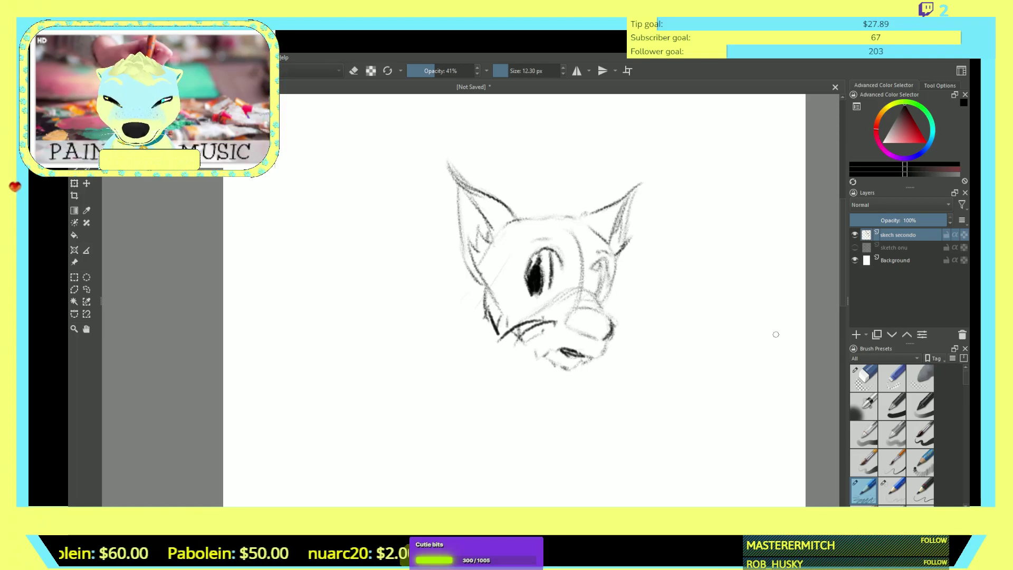
- Erase the whole animal head from the "skech secondo" layer with the large eraser at 100% opacity, and return to the pencil
{"action": "key", "text": "e"}
{"action": "mouse_move", "coordinate": [615, 209]}
{"action": "left_mouse_down"}
{"action": "mouse_move", "coordinate": [618, 232]}
{"action": "mouse_move", "coordinate": [588, 171]}
{"action": "mouse_move", "coordinate": [567, 197]}
{"action": "mouse_move", "coordinate": [521, 191]}
{"action": "mouse_move", "coordinate": [534, 248]}
{"action": "mouse_move", "coordinate": [516, 350]}
{"action": "left_mouse_up"}
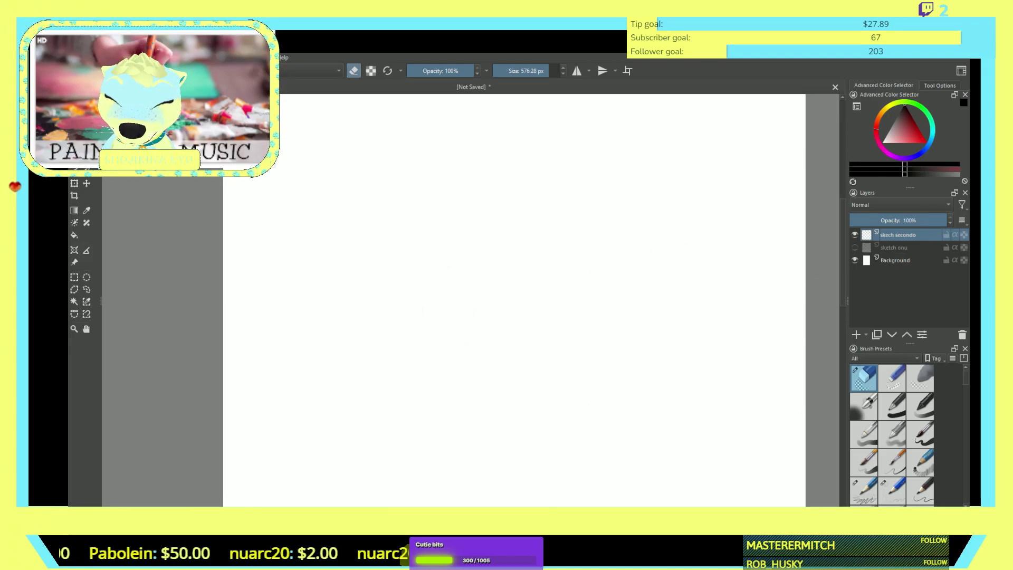
{"action": "key", "text": "e"}
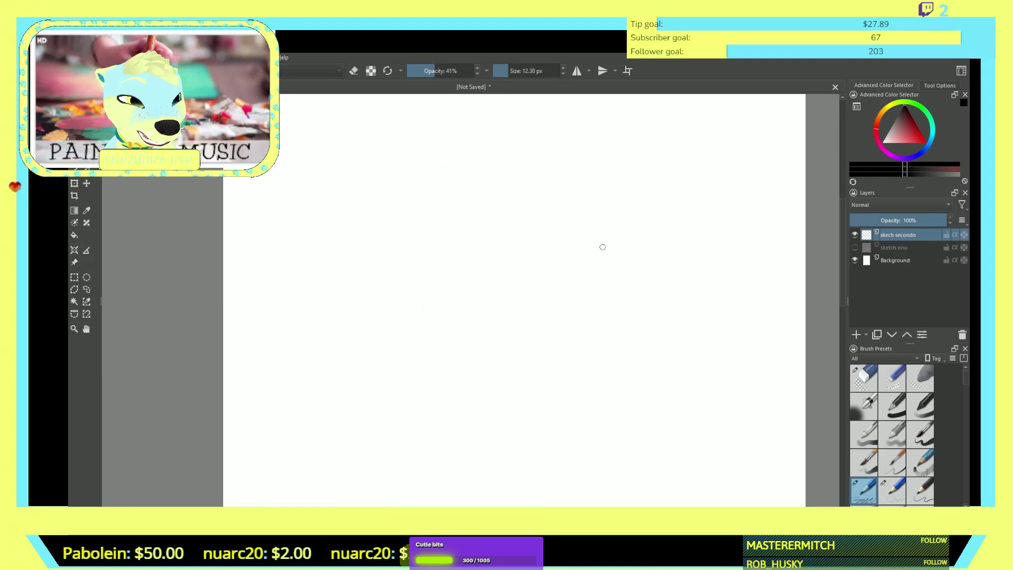
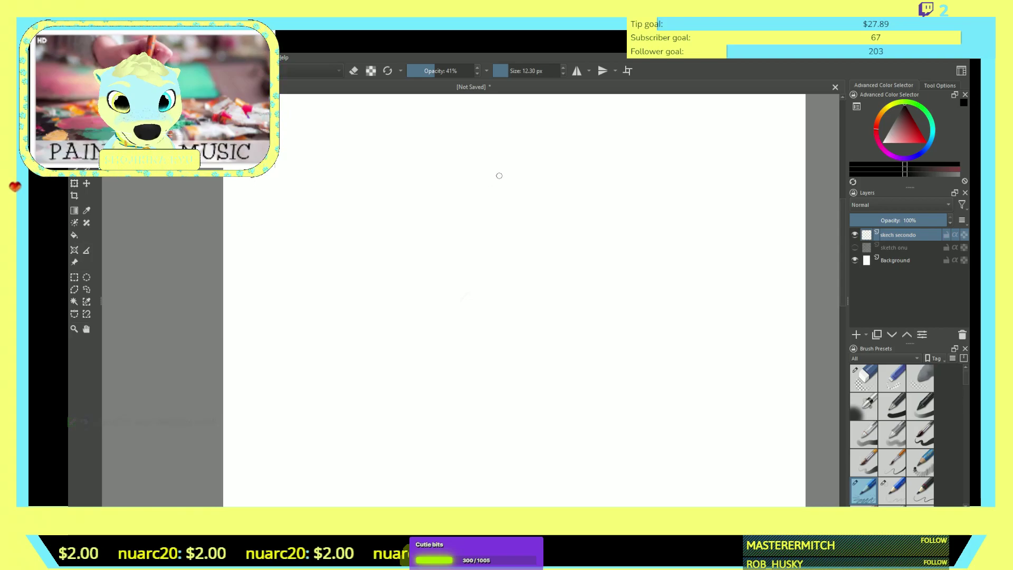
{"action": "left_click_drag", "start_coordinate": [475, 188], "coordinate": [465, 205]}
{"action": "left_click_drag", "start_coordinate": [496, 169], "coordinate": [463, 210]}
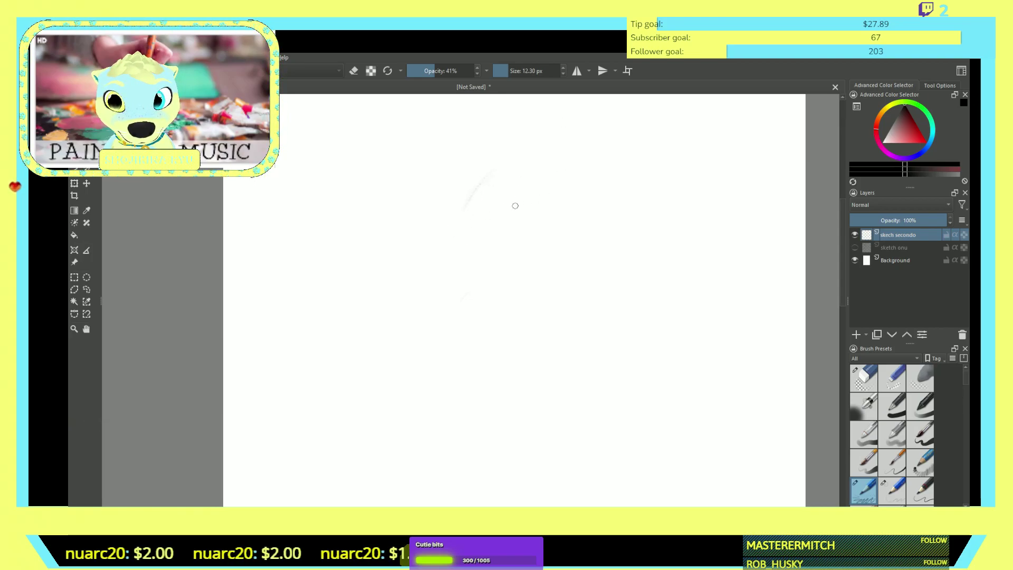
{"action": "scroll", "coordinate": [575, 190], "scroll_direction": "down", "scroll_amount": 2}
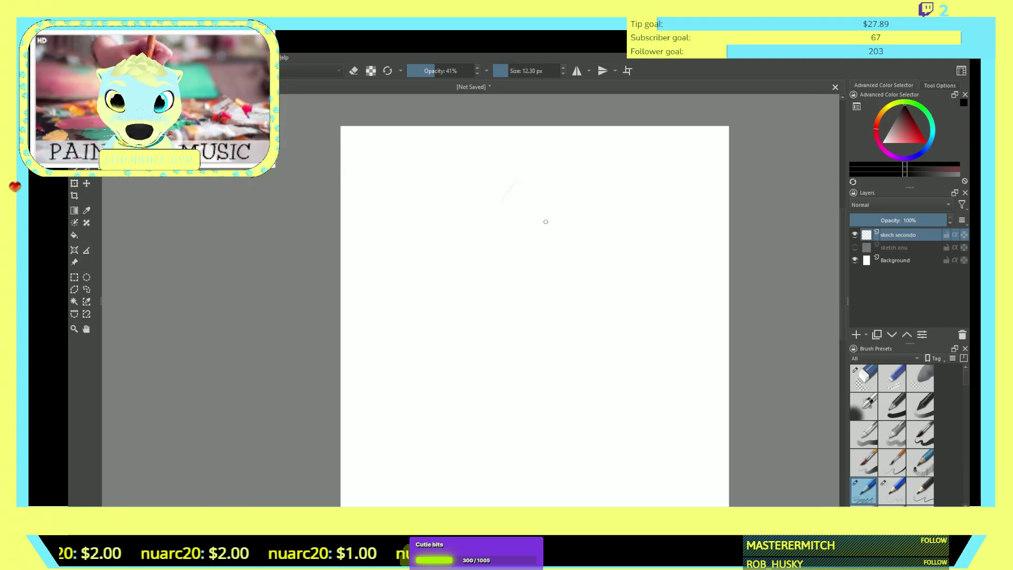
{"action": "mouse_move", "coordinate": [518, 180]}
{"action": "left_mouse_down"}
{"action": "mouse_move", "coordinate": [504, 203]}
{"action": "mouse_move", "coordinate": [525, 235]}
{"action": "left_mouse_up"}
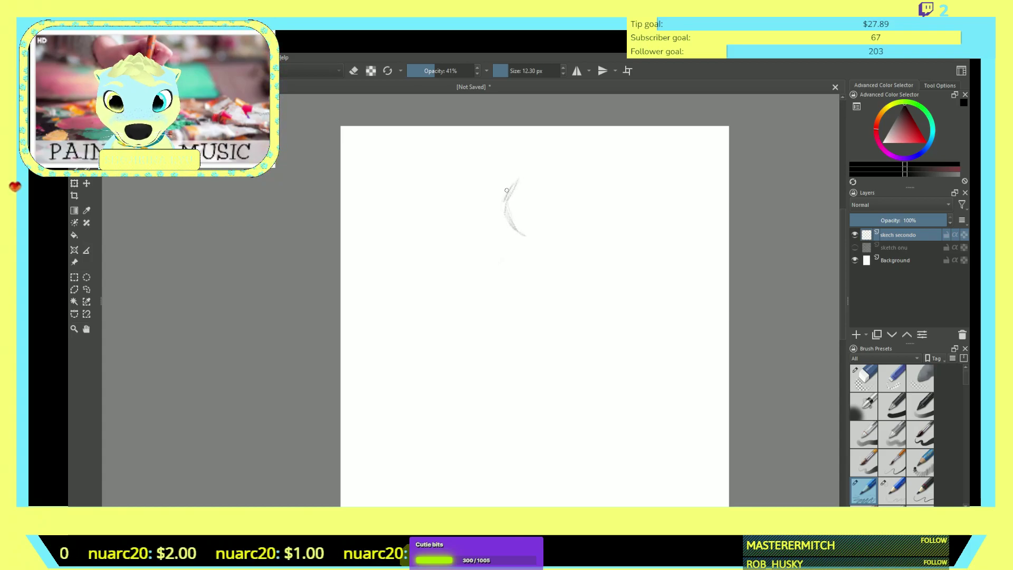
{"action": "mouse_move", "coordinate": [525, 179]}
{"action": "left_mouse_down"}
{"action": "mouse_move", "coordinate": [561, 215]}
{"action": "mouse_move", "coordinate": [549, 178]}
{"action": "mouse_move", "coordinate": [556, 224]}
{"action": "mouse_move", "coordinate": [566, 225]}
{"action": "mouse_move", "coordinate": [558, 242]}
{"action": "mouse_move", "coordinate": [522, 235]}
{"action": "mouse_move", "coordinate": [531, 244]}
{"action": "mouse_move", "coordinate": [554, 235]}
{"action": "mouse_move", "coordinate": [532, 243]}
{"action": "left_mouse_up"}
{"action": "mouse_move", "coordinate": [528, 175]}
{"action": "left_mouse_down"}
{"action": "mouse_move", "coordinate": [522, 205]}
{"action": "mouse_move", "coordinate": [537, 238]}
{"action": "left_mouse_up"}
{"action": "mouse_move", "coordinate": [525, 203]}
{"action": "left_mouse_down"}
{"action": "mouse_move", "coordinate": [534, 238]}
{"action": "mouse_move", "coordinate": [520, 229]}
{"action": "mouse_move", "coordinate": [549, 203]}
{"action": "mouse_move", "coordinate": [534, 205]}
{"action": "left_mouse_up"}
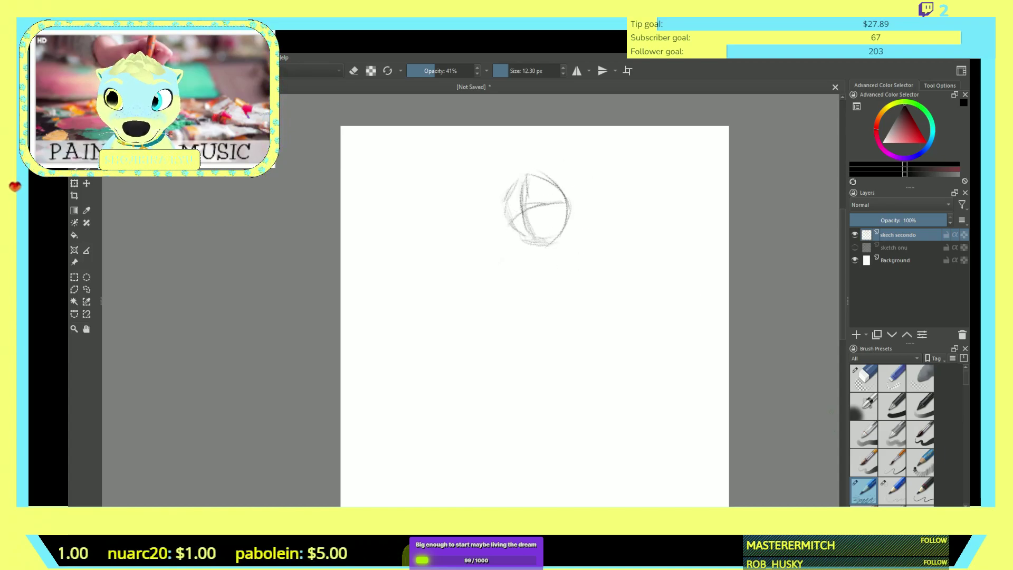
{"action": "left_click", "coordinate": [864, 377]}
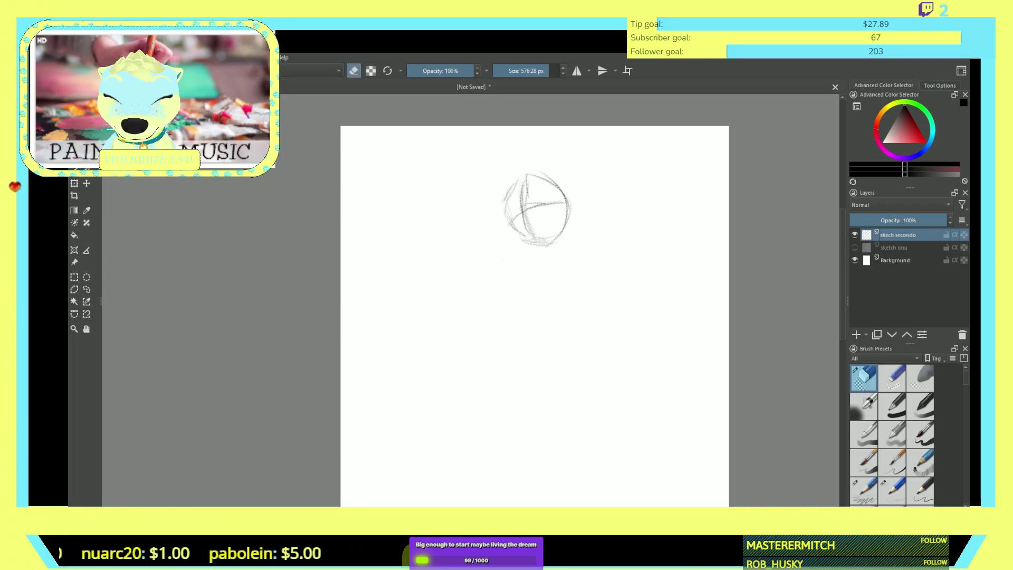
{"action": "mouse_move", "coordinate": [520, 198]}
{"action": "left_mouse_down"}
{"action": "mouse_move", "coordinate": [530, 238]}
{"action": "mouse_move", "coordinate": [503, 200]}
{"action": "mouse_move", "coordinate": [555, 184]}
{"action": "left_mouse_up"}
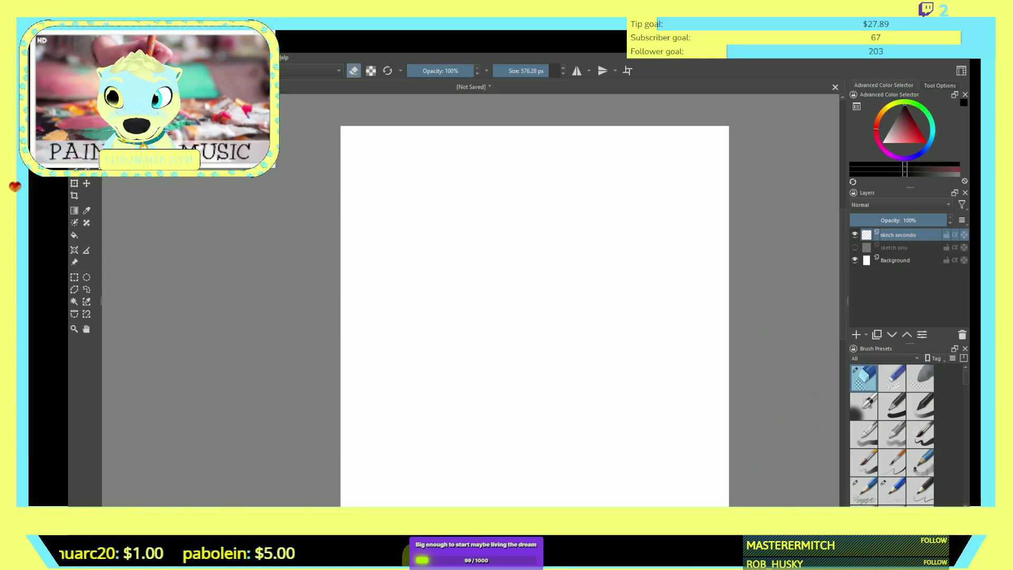
{"action": "key", "text": "slash"}
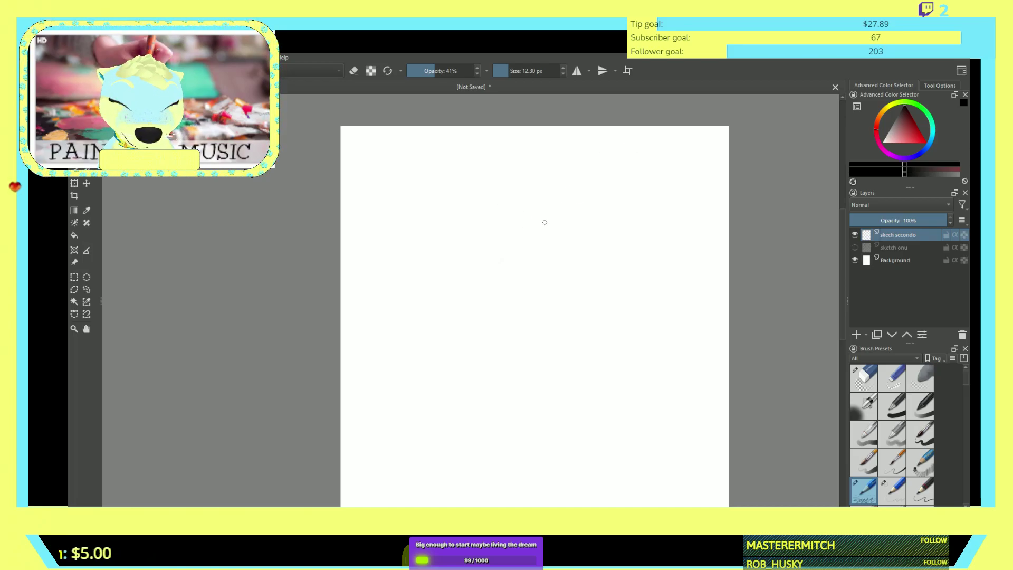
- Sketch a round head circle in the page's upper part with a curved vertical centre line and an arched eye line across it
{"action": "scroll", "coordinate": [536, 237], "scroll_direction": "up", "scroll_amount": 1}
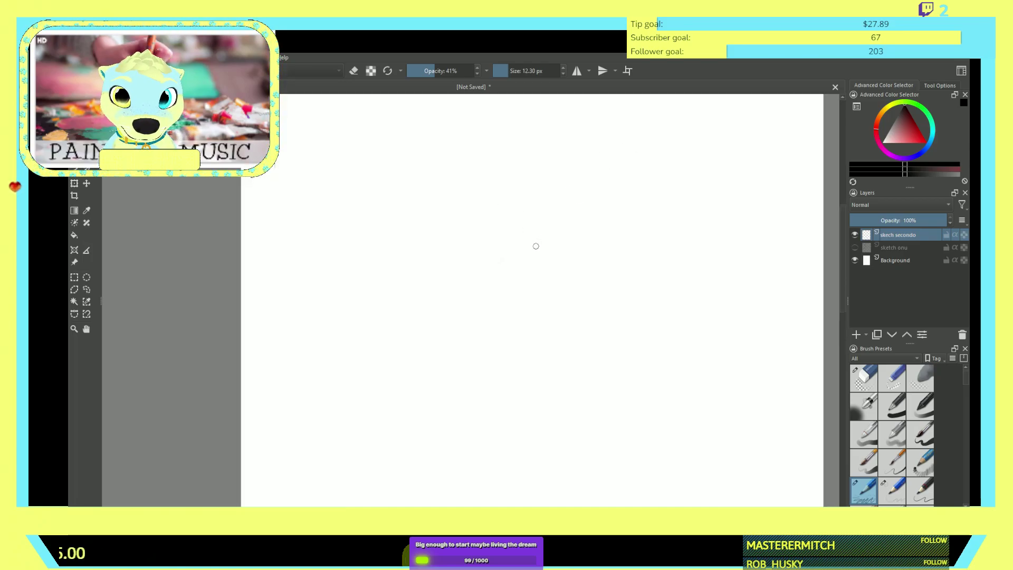
{"action": "scroll", "coordinate": [546, 188], "scroll_direction": "down", "scroll_amount": 1}
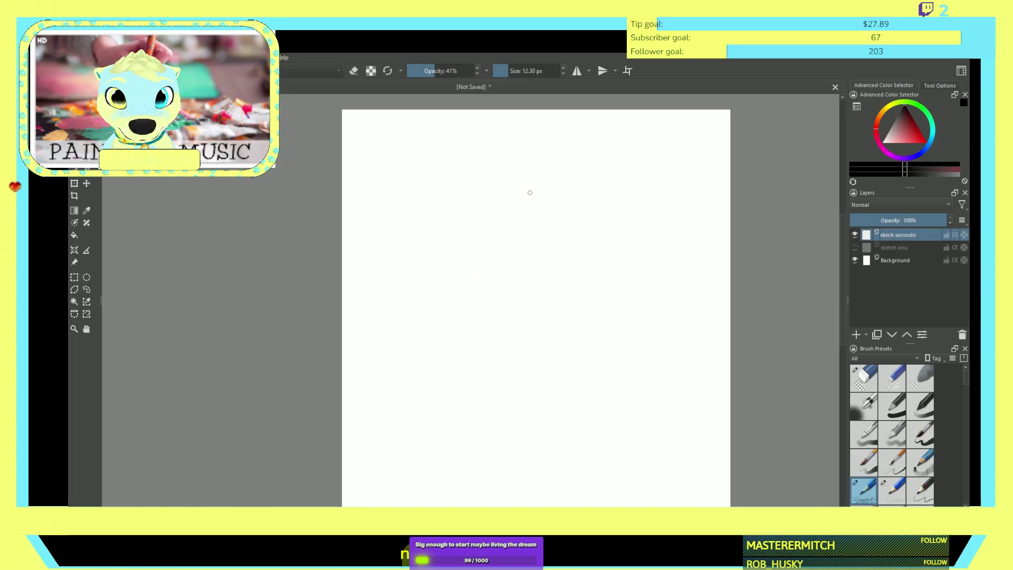
{"action": "mouse_move", "coordinate": [568, 171]}
{"action": "left_mouse_down"}
{"action": "mouse_move", "coordinate": [517, 185]}
{"action": "mouse_move", "coordinate": [517, 228]}
{"action": "mouse_move", "coordinate": [563, 249]}
{"action": "mouse_move", "coordinate": [599, 221]}
{"action": "mouse_move", "coordinate": [590, 175]}
{"action": "mouse_move", "coordinate": [552, 167]}
{"action": "left_mouse_up"}
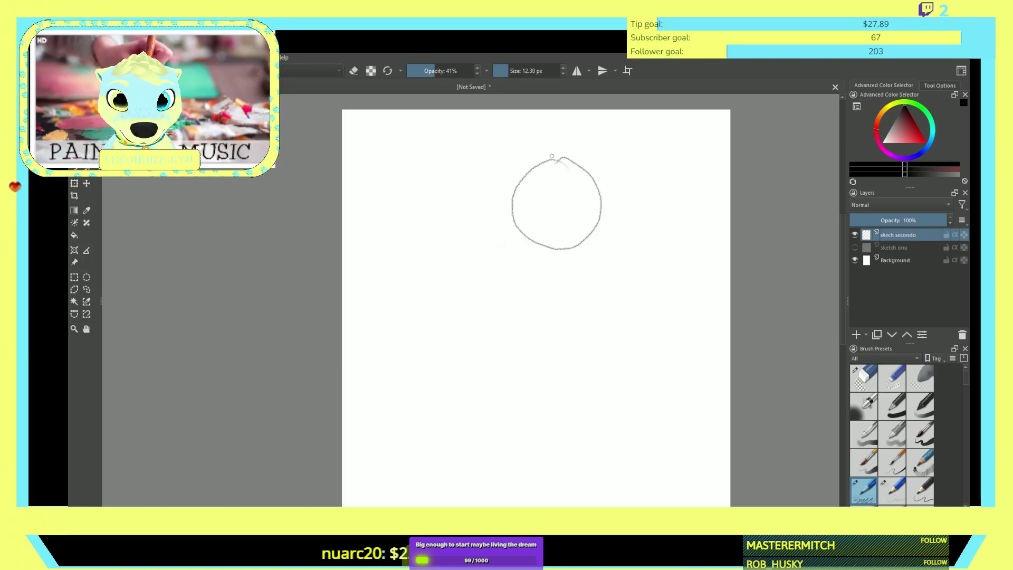
{"action": "left_click_drag", "start_coordinate": [558, 160], "coordinate": [567, 207]}
{"action": "left_click_drag", "start_coordinate": [559, 163], "coordinate": [575, 245]}
{"action": "left_click_drag", "start_coordinate": [566, 189], "coordinate": [574, 258]}
{"action": "left_click_drag", "start_coordinate": [600, 211], "coordinate": [527, 236]}
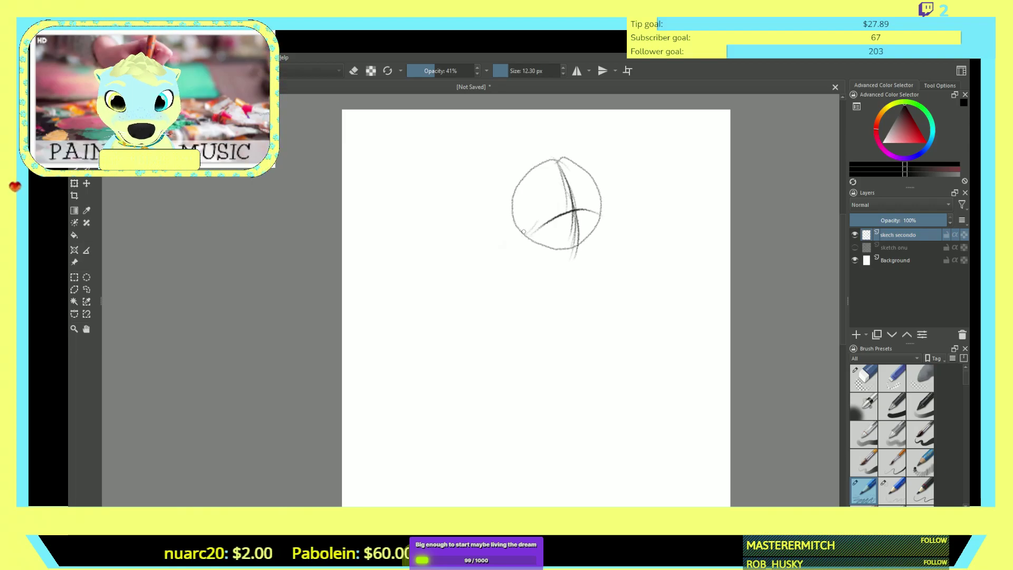
- Sketch the left cheek and the jaw around the circle's lower half, and add a short neck with a collar curve below
{"action": "mouse_move", "coordinate": [511, 225]}
{"action": "left_mouse_down"}
{"action": "mouse_move", "coordinate": [524, 245]}
{"action": "mouse_move", "coordinate": [530, 232]}
{"action": "mouse_move", "coordinate": [516, 222]}
{"action": "mouse_move", "coordinate": [516, 242]}
{"action": "mouse_move", "coordinate": [529, 241]}
{"action": "mouse_move", "coordinate": [518, 222]}
{"action": "left_mouse_up"}
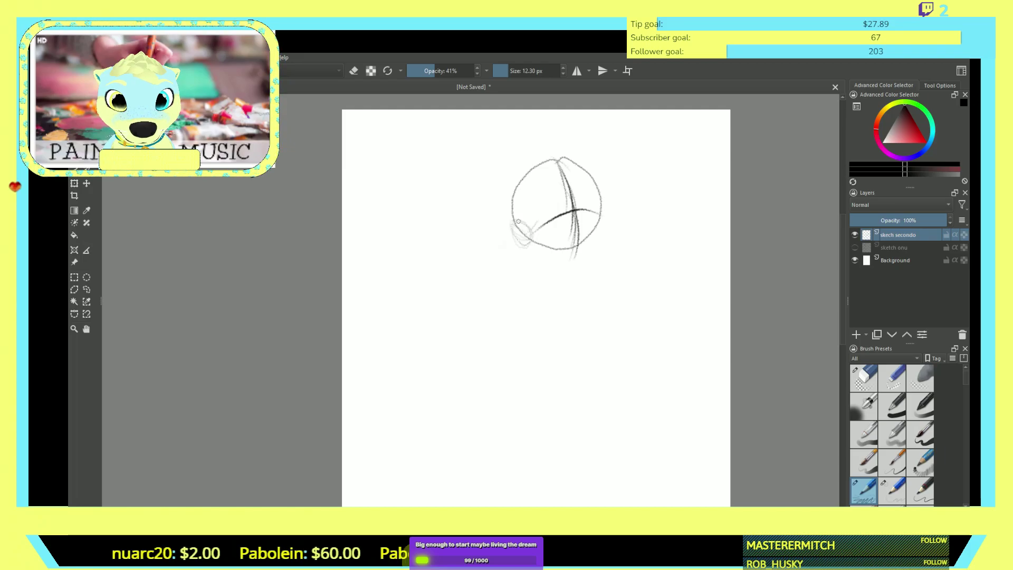
{"action": "mouse_move", "coordinate": [601, 214]}
{"action": "left_mouse_down"}
{"action": "mouse_move", "coordinate": [602, 234]}
{"action": "mouse_move", "coordinate": [596, 213]}
{"action": "mouse_move", "coordinate": [601, 235]}
{"action": "mouse_move", "coordinate": [574, 263]}
{"action": "mouse_move", "coordinate": [602, 237]}
{"action": "mouse_move", "coordinate": [588, 256]}
{"action": "left_mouse_up"}
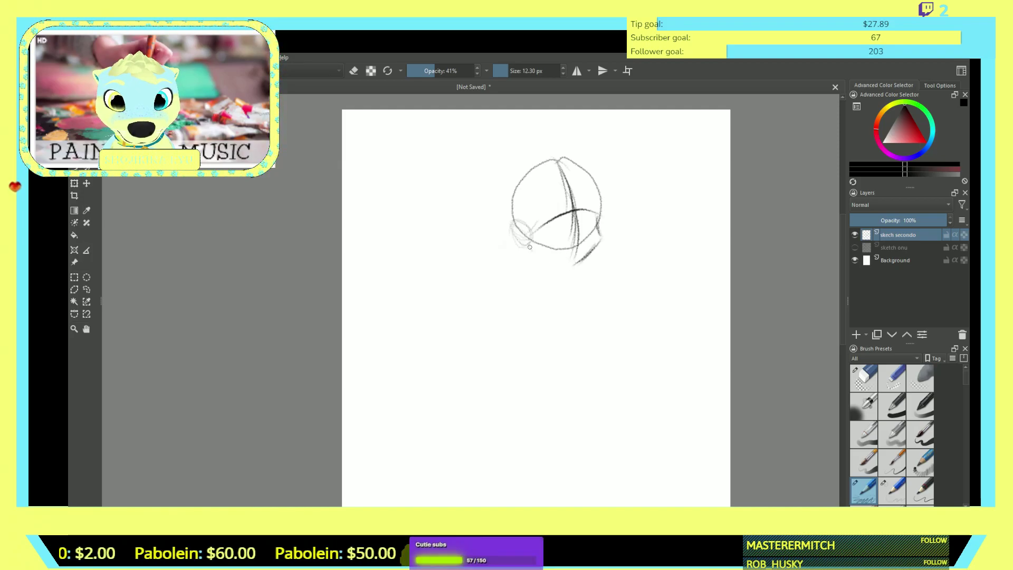
{"action": "left_click_drag", "start_coordinate": [537, 252], "coordinate": [573, 265]}
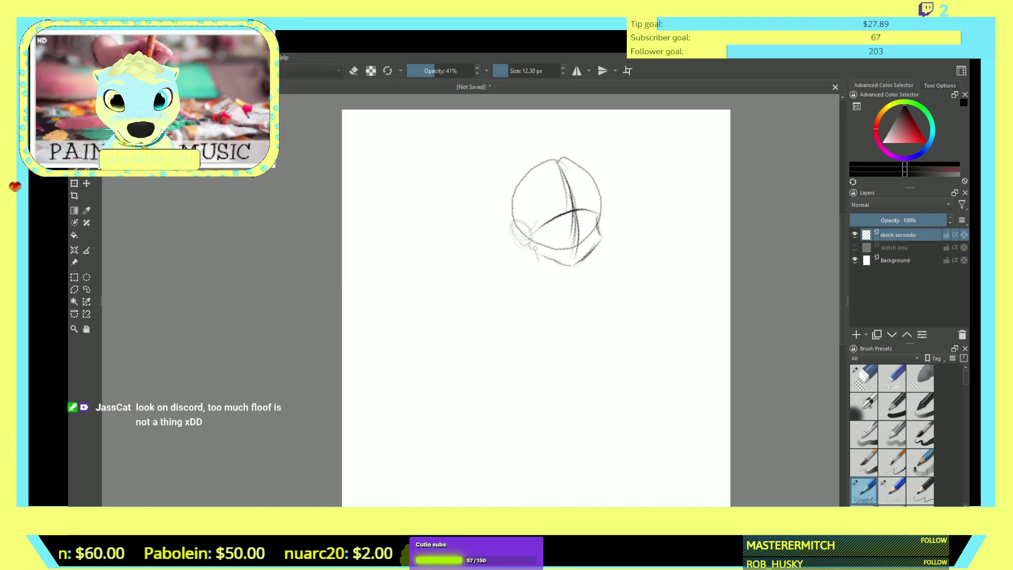
{"action": "mouse_move", "coordinate": [537, 257]}
{"action": "left_mouse_down"}
{"action": "mouse_move", "coordinate": [542, 281]}
{"action": "mouse_move", "coordinate": [523, 289]}
{"action": "left_mouse_up"}
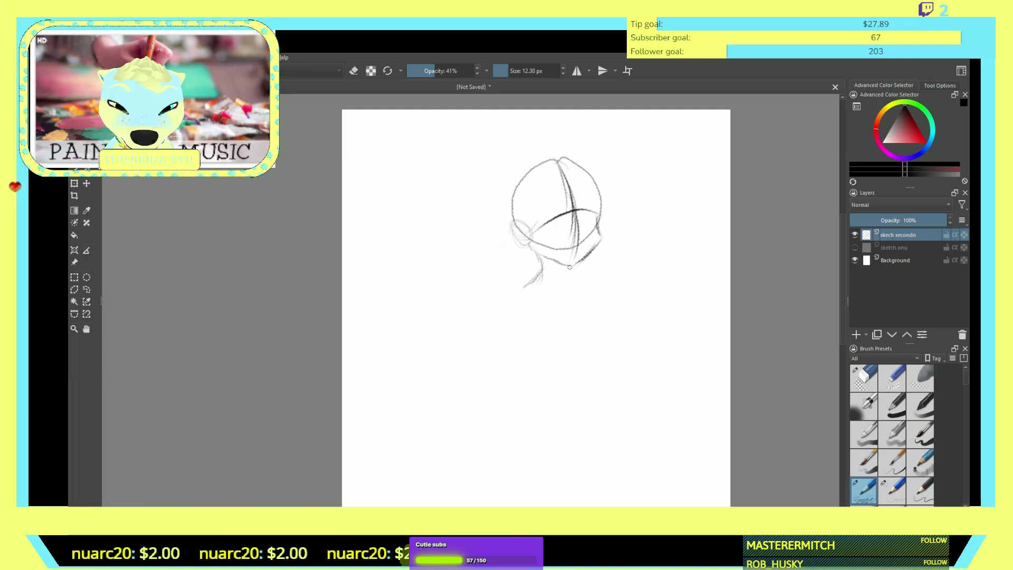
{"action": "mouse_move", "coordinate": [567, 270]}
{"action": "left_mouse_down"}
{"action": "mouse_move", "coordinate": [539, 253]}
{"action": "mouse_move", "coordinate": [545, 274]}
{"action": "mouse_move", "coordinate": [545, 266]}
{"action": "mouse_move", "coordinate": [526, 287]}
{"action": "mouse_move", "coordinate": [575, 288]}
{"action": "mouse_move", "coordinate": [564, 296]}
{"action": "mouse_move", "coordinate": [544, 284]}
{"action": "left_mouse_up"}
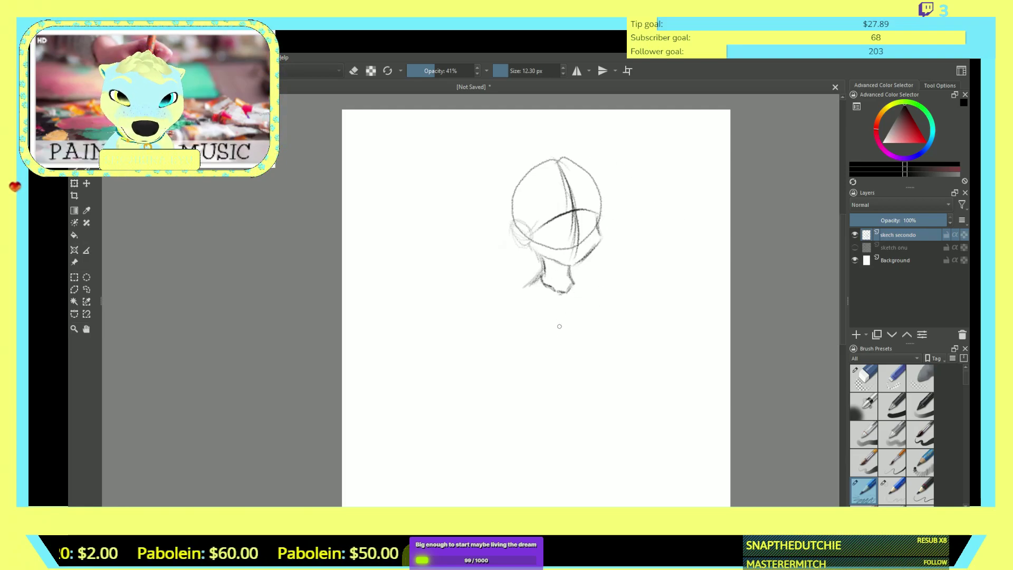
- Sketch the upper torso below the neck with an inverted V on the chest, rounded shoulders, tapering sides and a curved lower edge
{"action": "left_click_drag", "start_coordinate": [563, 301], "coordinate": [543, 334]}
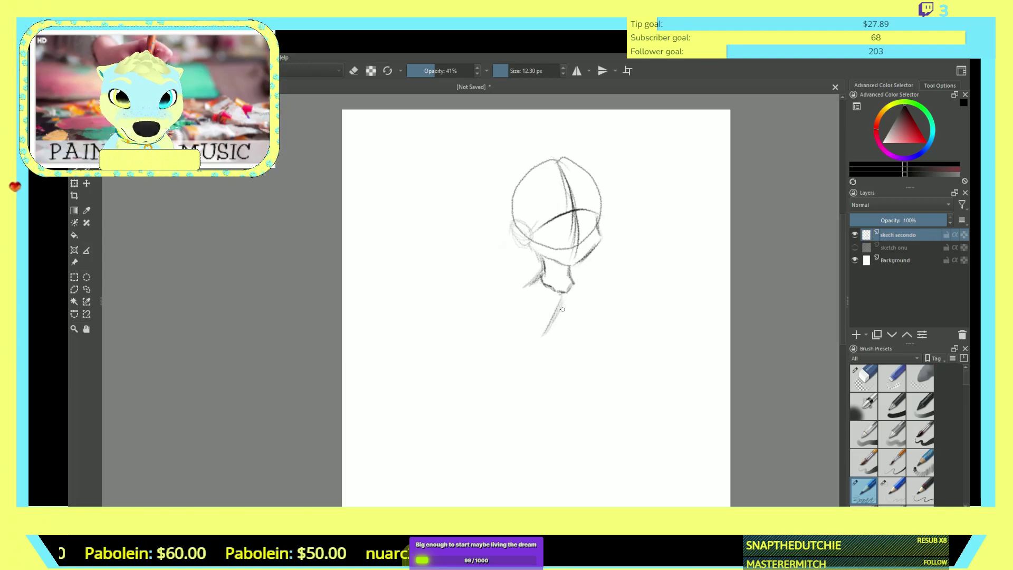
{"action": "mouse_move", "coordinate": [563, 293]}
{"action": "left_mouse_down"}
{"action": "mouse_move", "coordinate": [601, 341]}
{"action": "mouse_move", "coordinate": [585, 372]}
{"action": "mouse_move", "coordinate": [549, 389]}
{"action": "mouse_move", "coordinate": [528, 382]}
{"action": "left_mouse_up"}
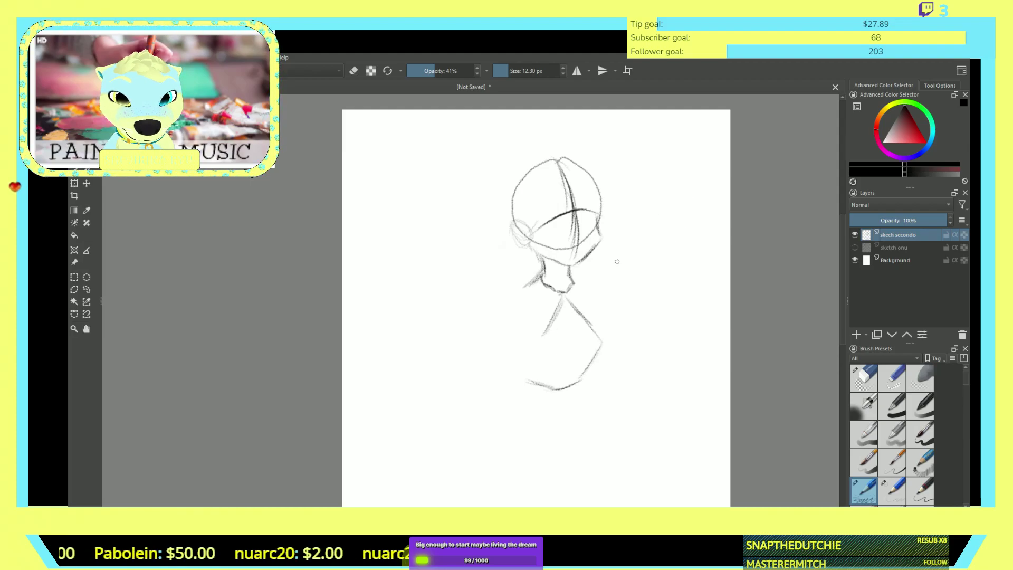
{"action": "left_click_drag", "start_coordinate": [507, 285], "coordinate": [493, 308]}
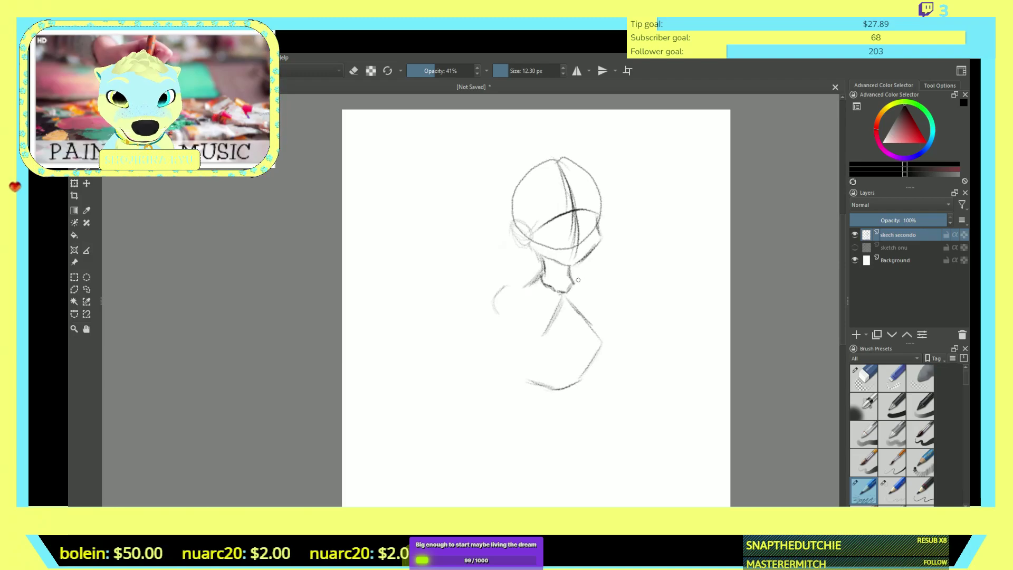
{"action": "mouse_move", "coordinate": [580, 281]}
{"action": "left_mouse_down"}
{"action": "mouse_move", "coordinate": [605, 281]}
{"action": "mouse_move", "coordinate": [605, 308]}
{"action": "left_mouse_up"}
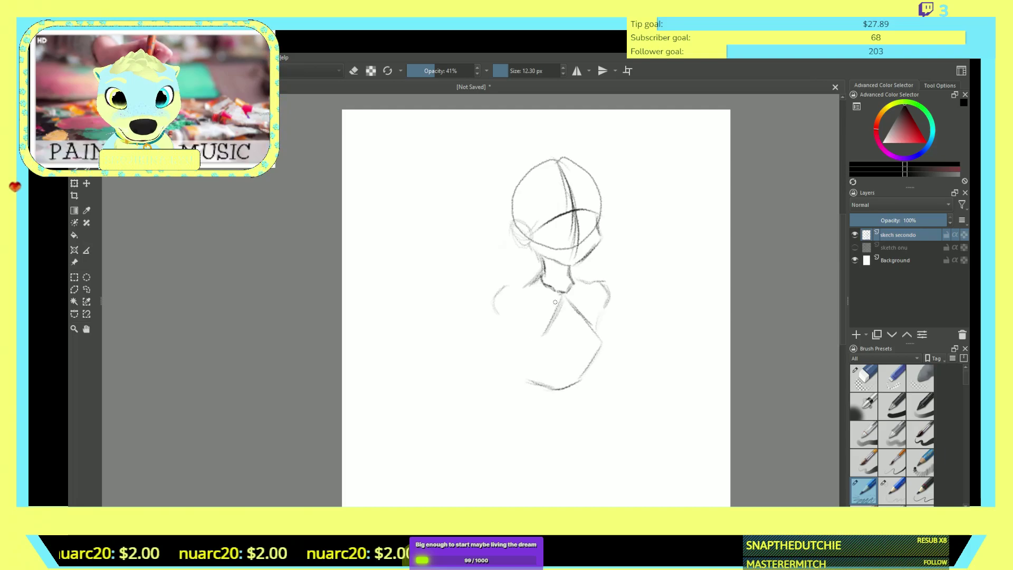
{"action": "mouse_move", "coordinate": [500, 317]}
{"action": "left_mouse_down"}
{"action": "mouse_move", "coordinate": [522, 353]}
{"action": "mouse_move", "coordinate": [505, 320]}
{"action": "mouse_move", "coordinate": [516, 353]}
{"action": "mouse_move", "coordinate": [516, 342]}
{"action": "mouse_move", "coordinate": [510, 372]}
{"action": "mouse_move", "coordinate": [544, 386]}
{"action": "left_mouse_up"}
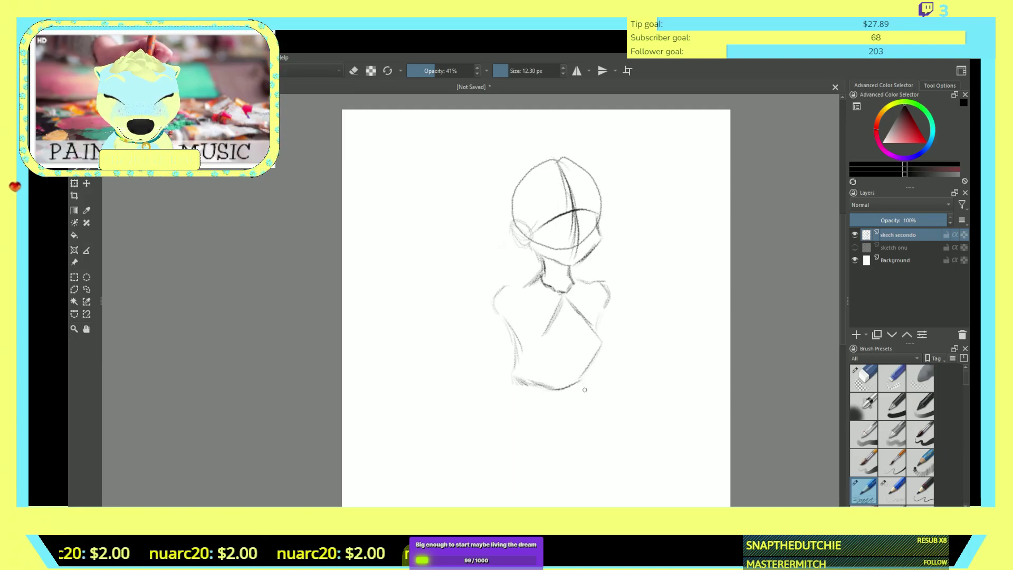
- Draw flaring hip lines down both sides from the torso's lower edge and a short crotch mark between them
{"action": "left_click_drag", "start_coordinate": [580, 378], "coordinate": [606, 431]}
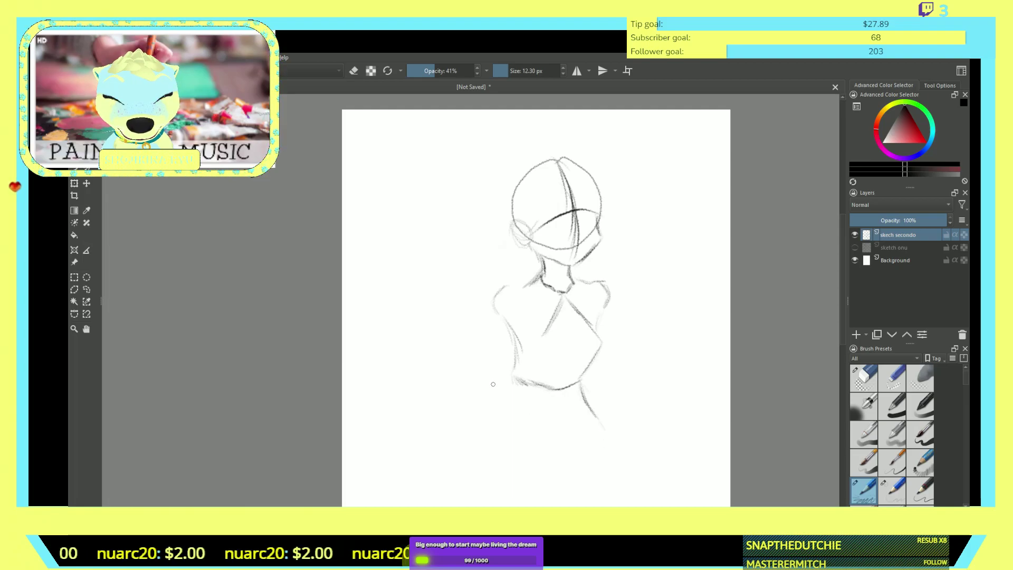
{"action": "mouse_move", "coordinate": [511, 377]}
{"action": "left_mouse_down"}
{"action": "mouse_move", "coordinate": [490, 422]}
{"action": "mouse_move", "coordinate": [488, 463]}
{"action": "mouse_move", "coordinate": [483, 438]}
{"action": "mouse_move", "coordinate": [489, 457]}
{"action": "mouse_move", "coordinate": [493, 424]}
{"action": "mouse_move", "coordinate": [494, 471]}
{"action": "left_mouse_up"}
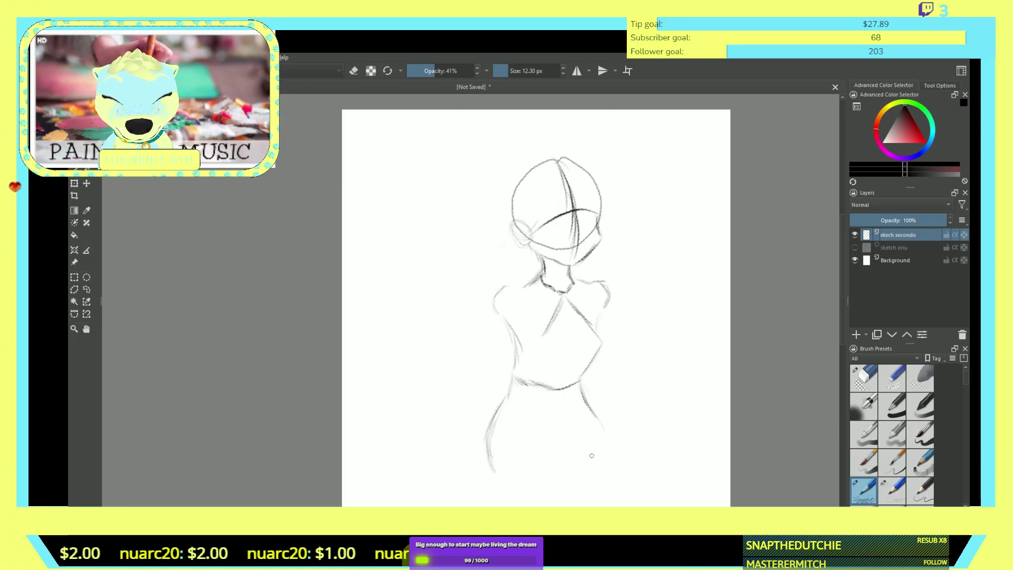
{"action": "left_click_drag", "start_coordinate": [551, 461], "coordinate": [562, 458]}
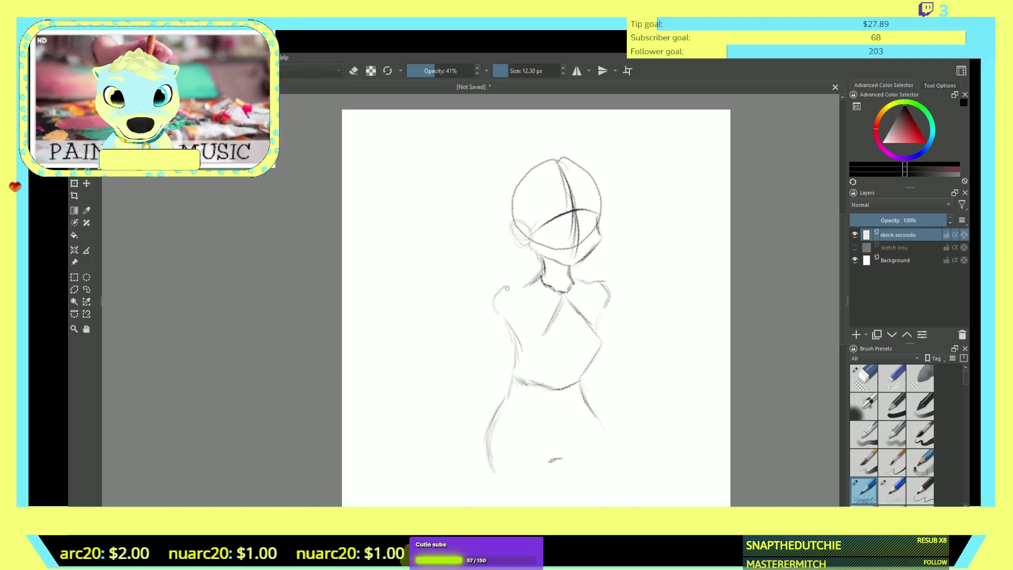
- Add small circles for both shoulder joints, connect the left shoulder to the neck, and draw the left upper arm ending in a dark elbow joint
{"action": "mouse_move", "coordinate": [494, 302]}
{"action": "left_mouse_down"}
{"action": "mouse_move", "coordinate": [495, 320]}
{"action": "mouse_move", "coordinate": [485, 311]}
{"action": "mouse_move", "coordinate": [499, 306]}
{"action": "left_mouse_up"}
{"action": "left_click_drag", "start_coordinate": [613, 297], "coordinate": [612, 311]}
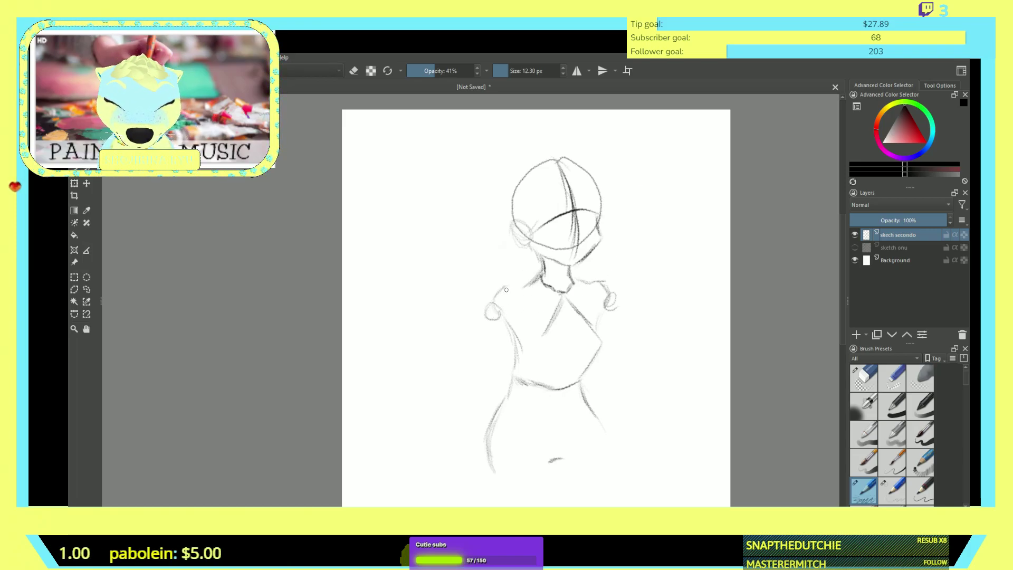
{"action": "left_click_drag", "start_coordinate": [513, 286], "coordinate": [539, 280]}
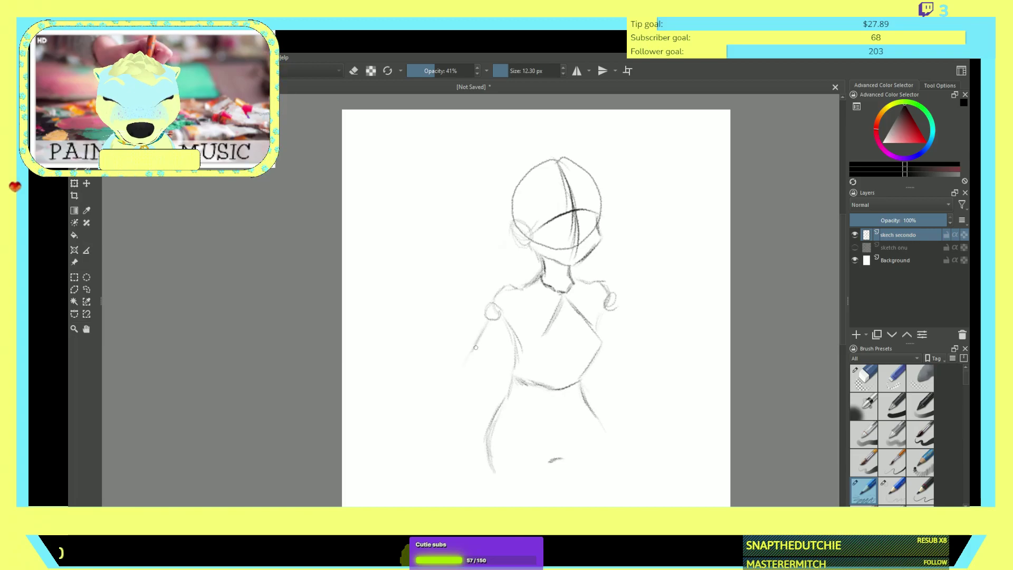
{"action": "left_click_drag", "start_coordinate": [467, 367], "coordinate": [466, 366]}
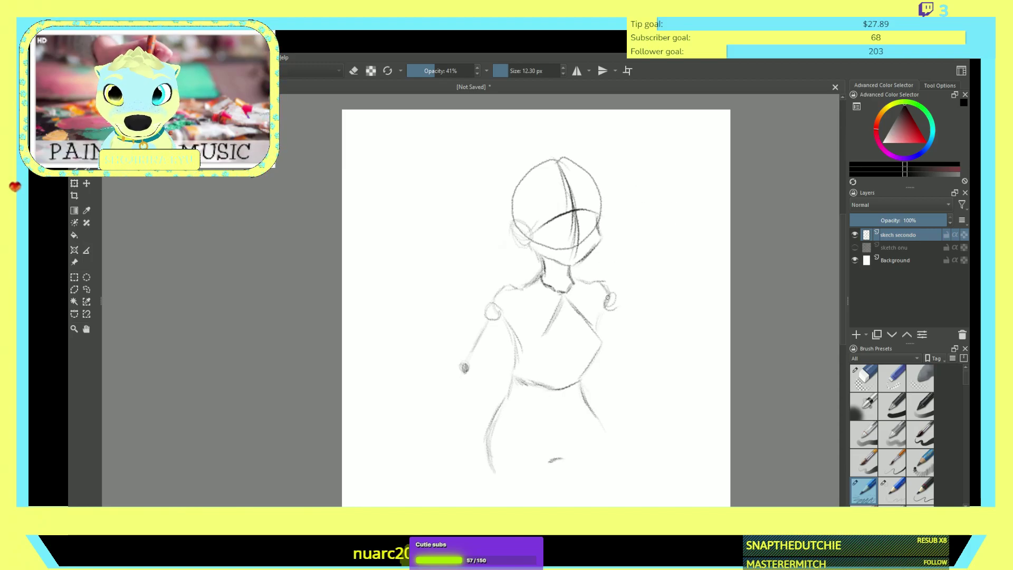
{"action": "mouse_move", "coordinate": [610, 299]}
{"action": "left_mouse_down"}
{"action": "mouse_move", "coordinate": [655, 320]}
{"action": "mouse_move", "coordinate": [663, 313]}
{"action": "mouse_move", "coordinate": [660, 332]}
{"action": "left_mouse_up"}
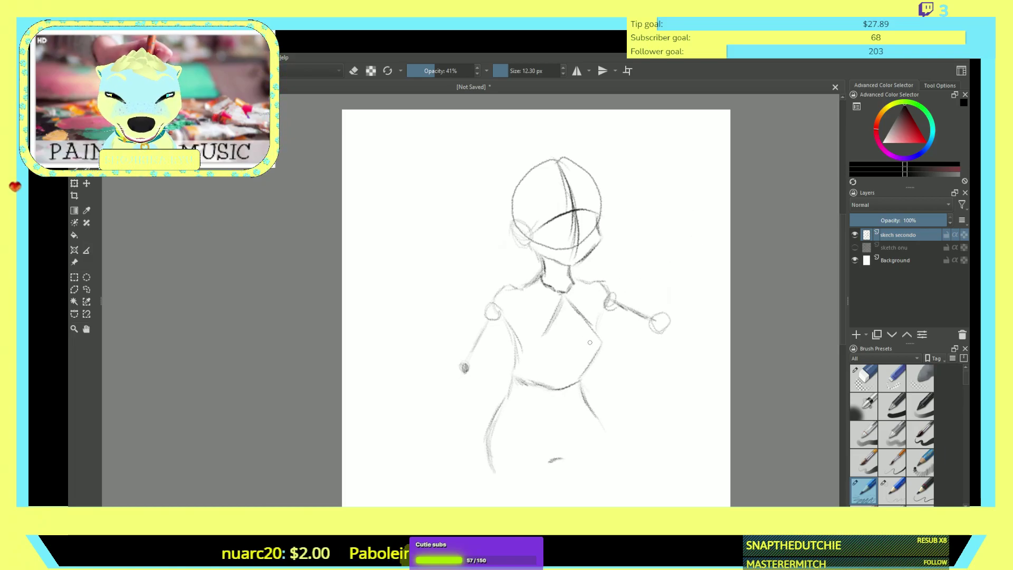
{"action": "left_click", "coordinate": [864, 379]}
{"action": "mouse_move", "coordinate": [688, 332]}
{"action": "left_mouse_down"}
{"action": "mouse_move", "coordinate": [661, 332]}
{"action": "mouse_move", "coordinate": [663, 310]}
{"action": "mouse_move", "coordinate": [649, 331]}
{"action": "mouse_move", "coordinate": [652, 304]}
{"action": "mouse_move", "coordinate": [641, 317]}
{"action": "mouse_move", "coordinate": [623, 305]}
{"action": "left_mouse_up"}
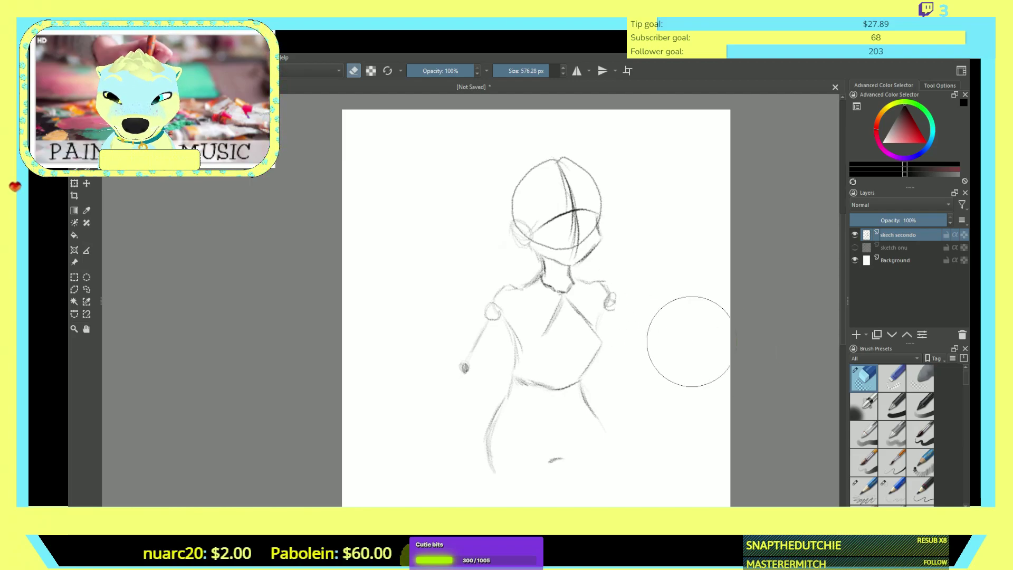
{"action": "key", "text": "e"}
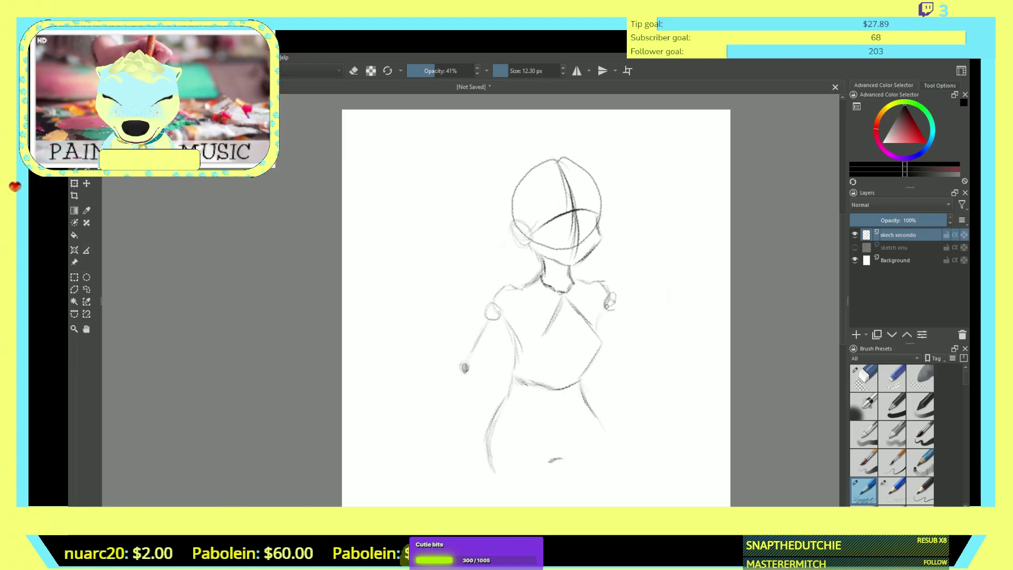
- Add the torso's right side line below the shoulder joint and draw the left forearm rising from the elbow
{"action": "mouse_move", "coordinate": [599, 322]}
{"action": "left_mouse_down"}
{"action": "mouse_move", "coordinate": [604, 313]}
{"action": "mouse_move", "coordinate": [598, 333]}
{"action": "left_mouse_up"}
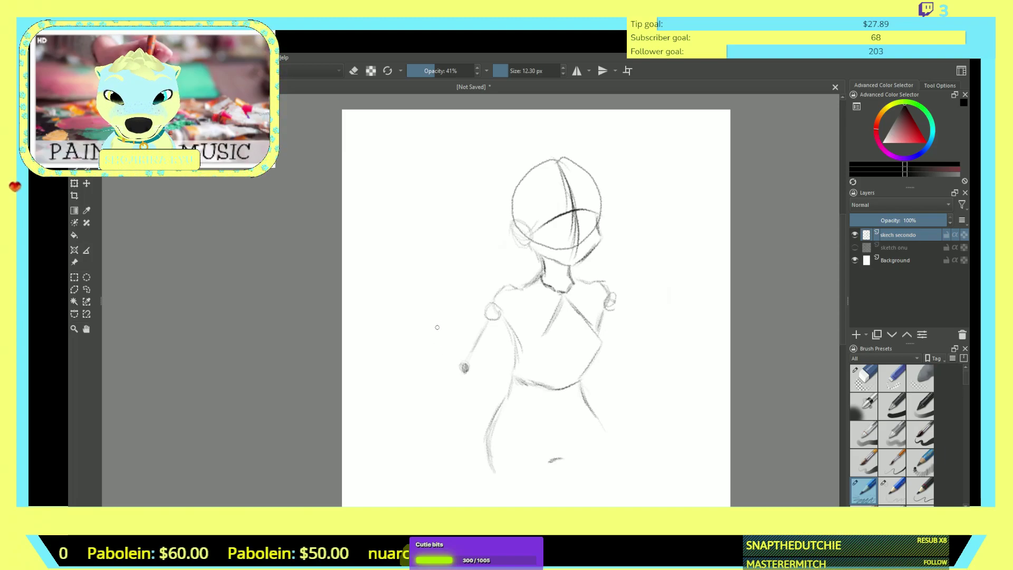
{"action": "left_click_drag", "start_coordinate": [449, 333], "coordinate": [457, 353]}
{"action": "left_click_drag", "start_coordinate": [441, 306], "coordinate": [447, 335]}
- Sketch the raised left hand above the forearm with an angular palm, a folded thumb and two upright fingers in a V
{"action": "left_click_drag", "start_coordinate": [442, 284], "coordinate": [430, 289]}
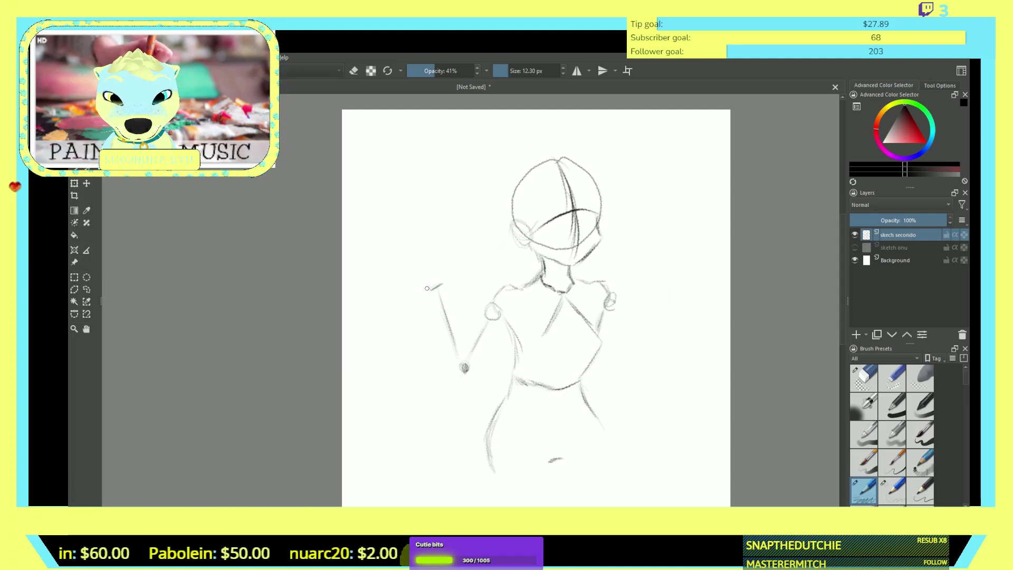
{"action": "mouse_move", "coordinate": [431, 289]}
{"action": "left_mouse_down"}
{"action": "mouse_move", "coordinate": [416, 262]}
{"action": "mouse_move", "coordinate": [446, 248]}
{"action": "mouse_move", "coordinate": [449, 266]}
{"action": "left_mouse_up"}
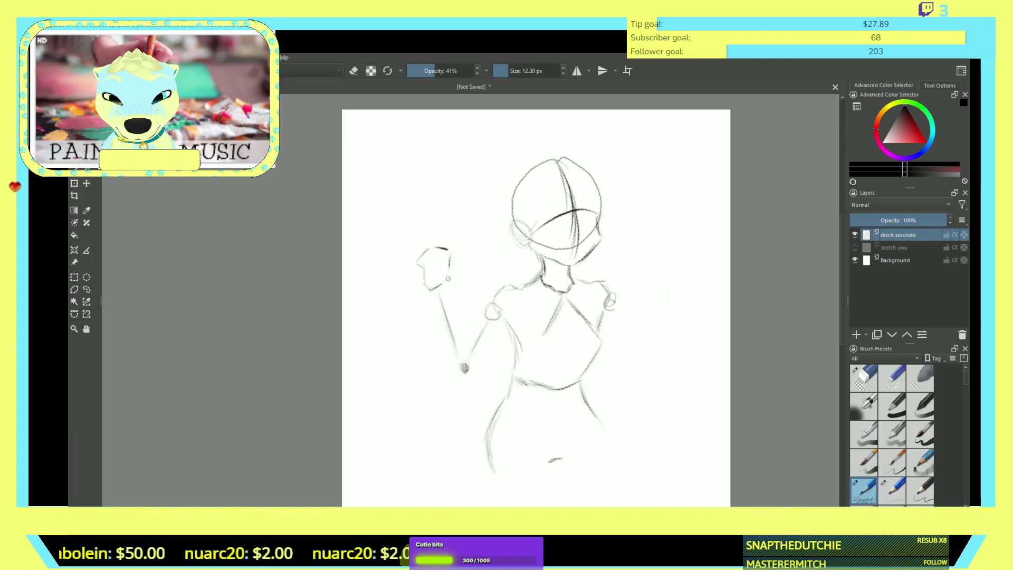
{"action": "left_click_drag", "start_coordinate": [452, 253], "coordinate": [439, 279]}
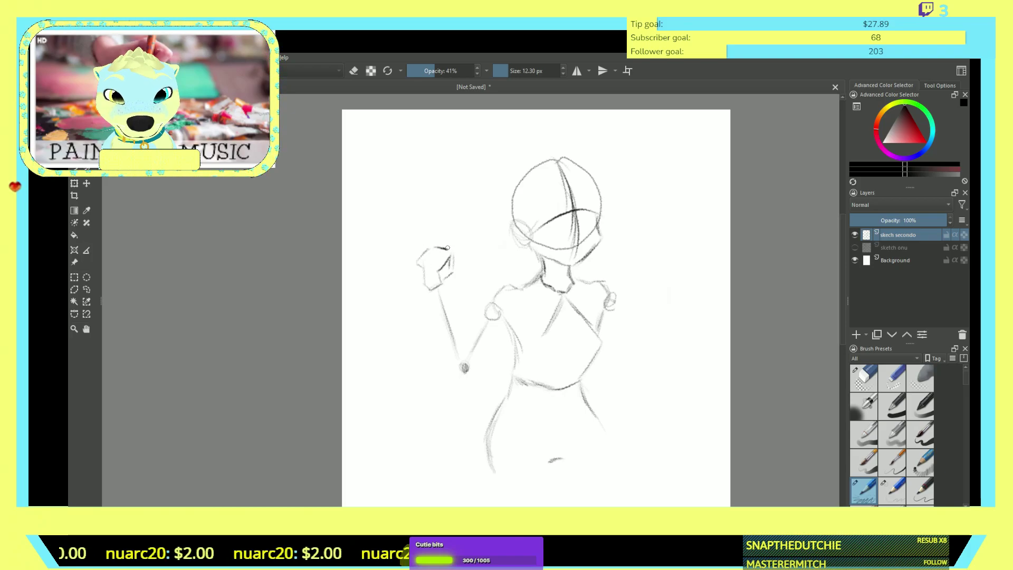
{"action": "mouse_move", "coordinate": [449, 251]}
{"action": "left_mouse_down"}
{"action": "mouse_move", "coordinate": [447, 220]}
{"action": "mouse_move", "coordinate": [438, 251]}
{"action": "left_mouse_up"}
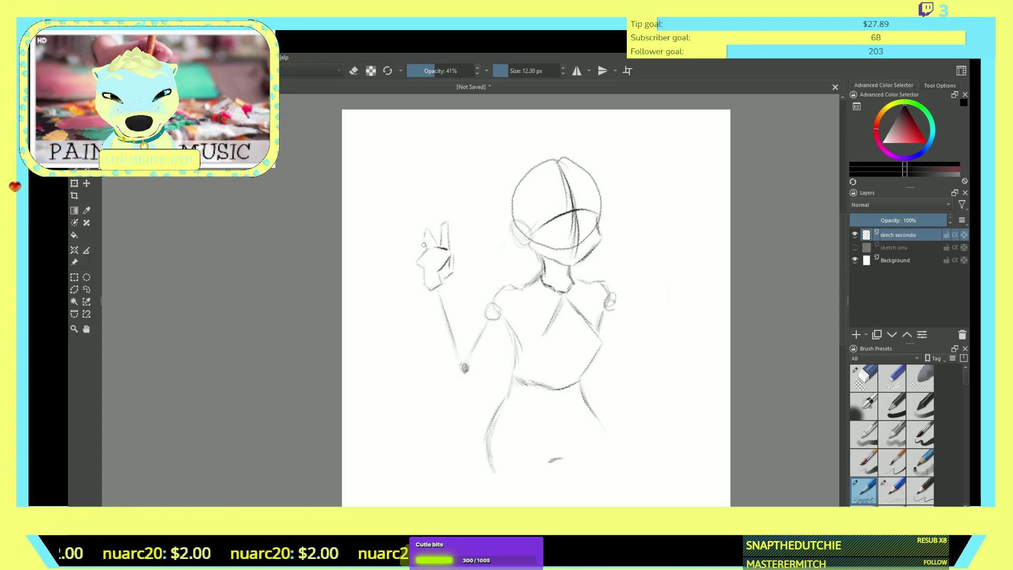
- Close the raised hand's outer thumb contour and sketch faint guide lines for the right arm from the shoulder to the waist
{"action": "left_click_drag", "start_coordinate": [417, 252], "coordinate": [424, 267]}
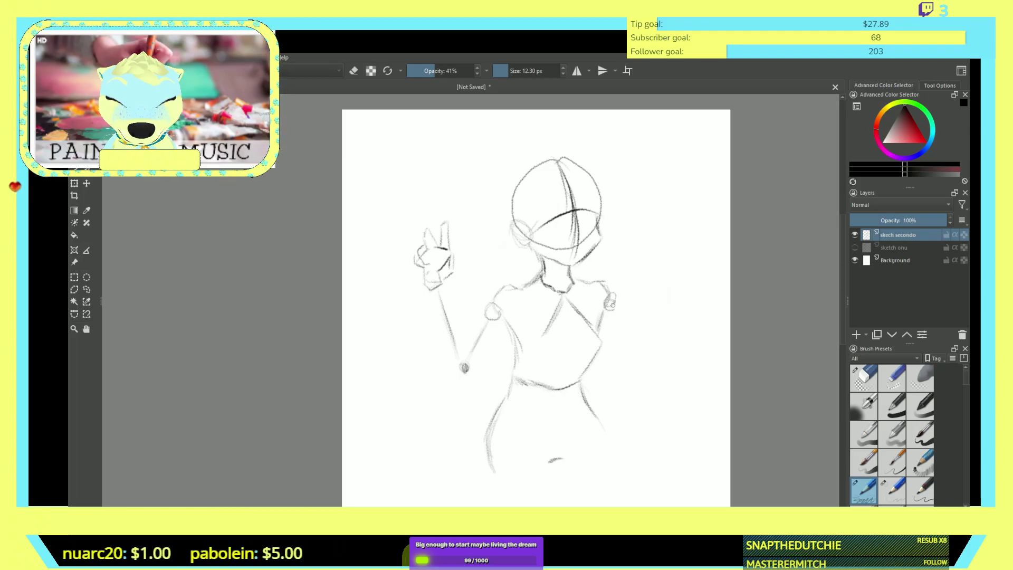
{"action": "left_click_drag", "start_coordinate": [613, 332], "coordinate": [589, 390]}
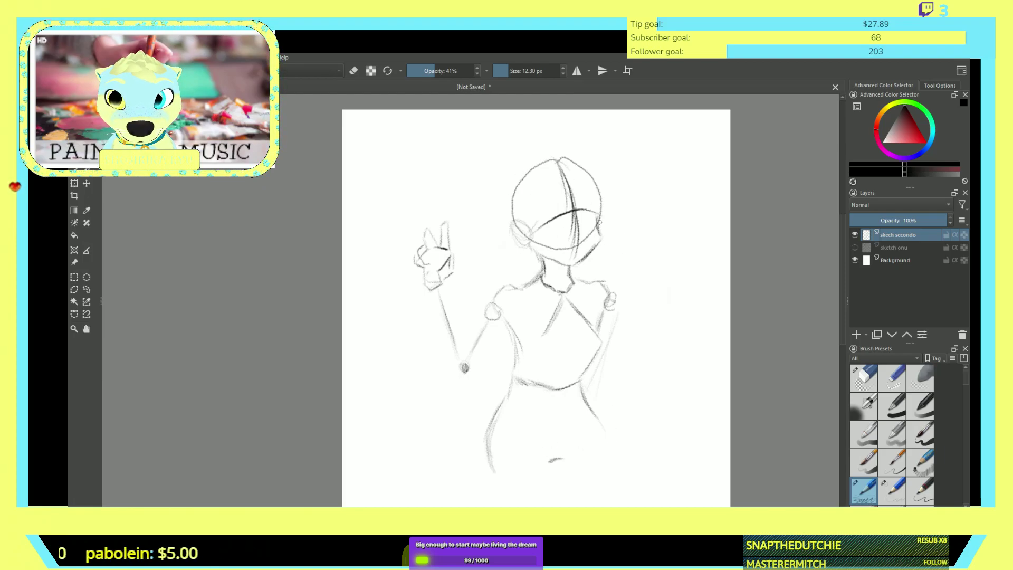
{"action": "left_click_drag", "start_coordinate": [599, 214], "coordinate": [600, 233]}
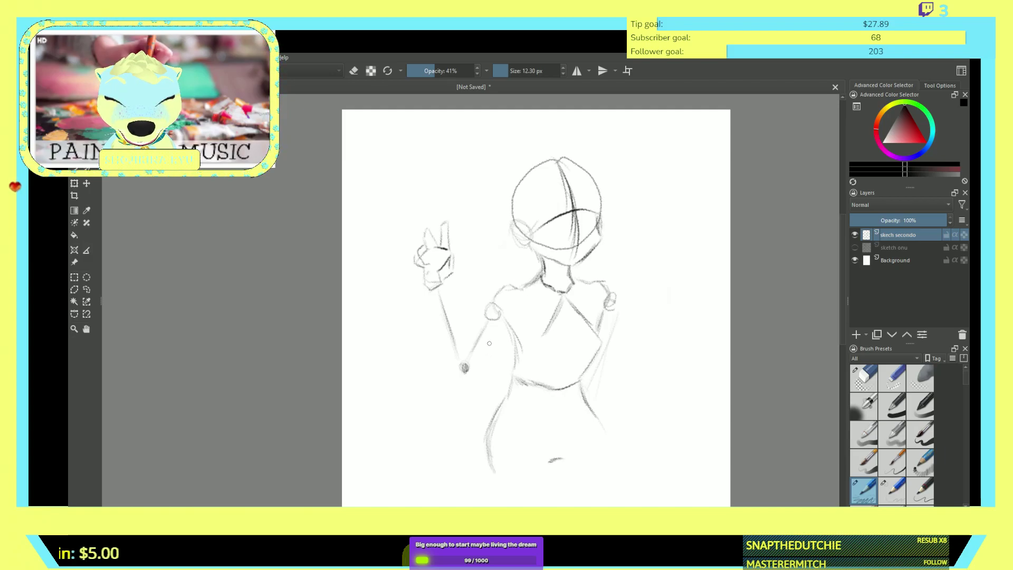
- Flesh out the left arm's contours around its guide lines and draw the right arm down to a small angular shape at the waist
{"action": "left_click_drag", "start_coordinate": [492, 300], "coordinate": [467, 349]}
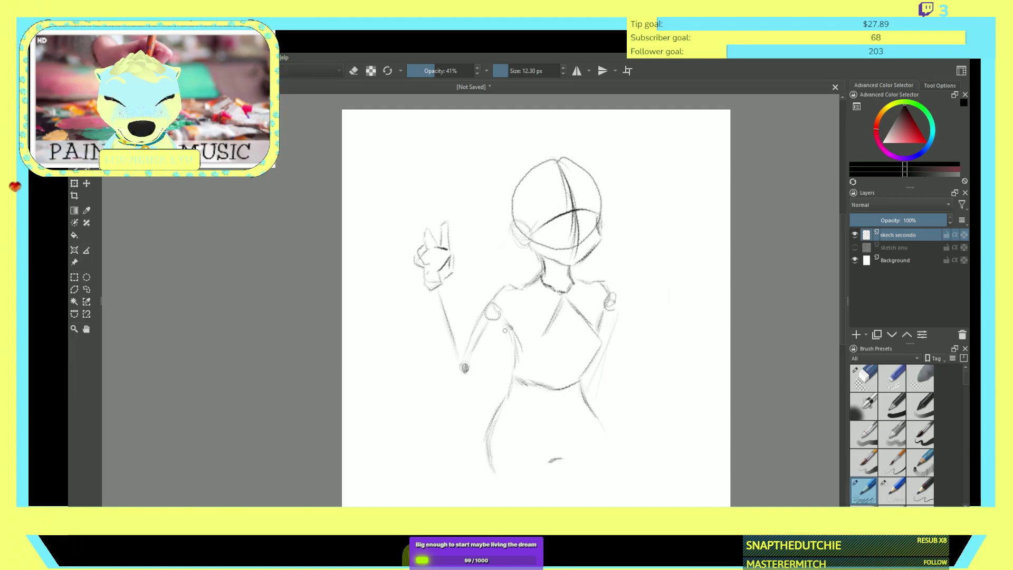
{"action": "left_click_drag", "start_coordinate": [506, 330], "coordinate": [464, 378]}
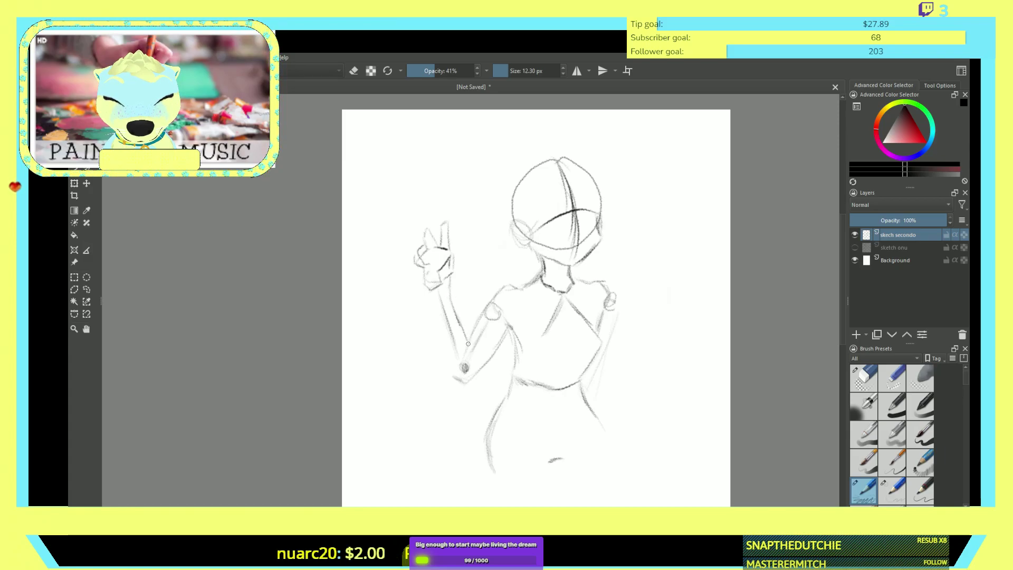
{"action": "left_click_drag", "start_coordinate": [433, 289], "coordinate": [447, 362]}
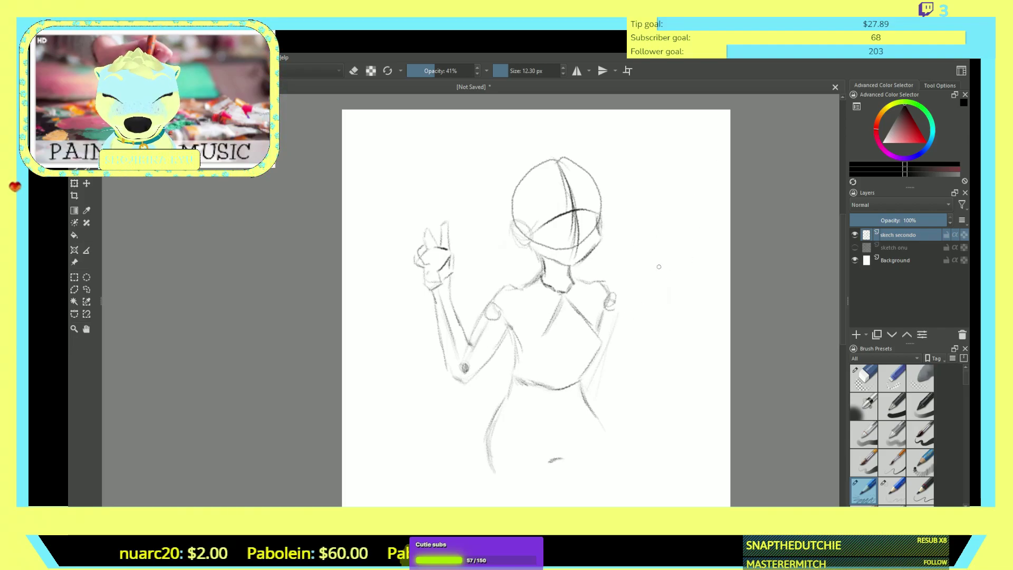
{"action": "mouse_move", "coordinate": [602, 284]}
{"action": "left_mouse_down"}
{"action": "mouse_move", "coordinate": [612, 331]}
{"action": "mouse_move", "coordinate": [600, 347]}
{"action": "left_mouse_up"}
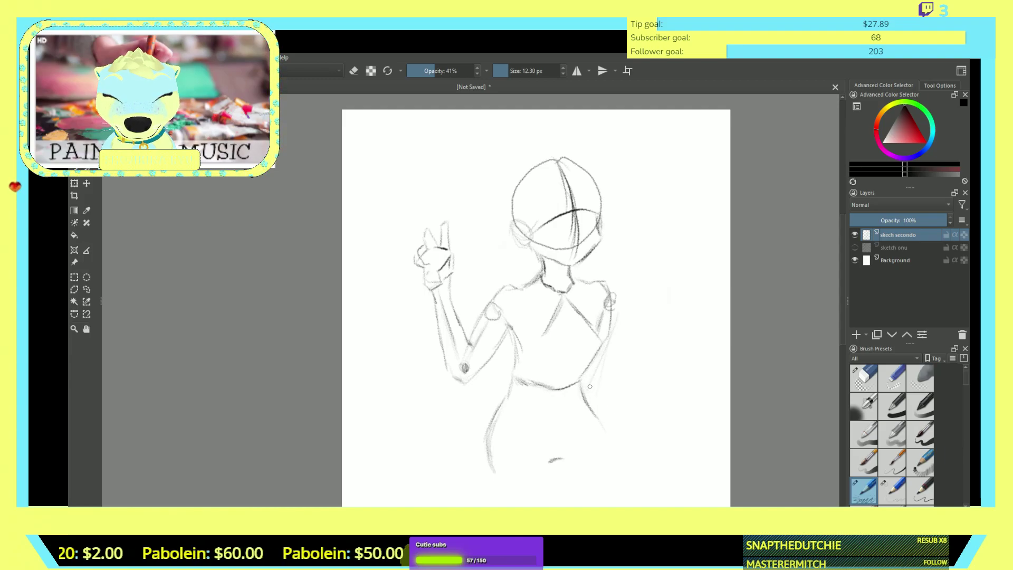
{"action": "mouse_move", "coordinate": [587, 381]}
{"action": "left_mouse_down"}
{"action": "mouse_move", "coordinate": [599, 378]}
{"action": "mouse_move", "coordinate": [592, 398]}
{"action": "left_mouse_up"}
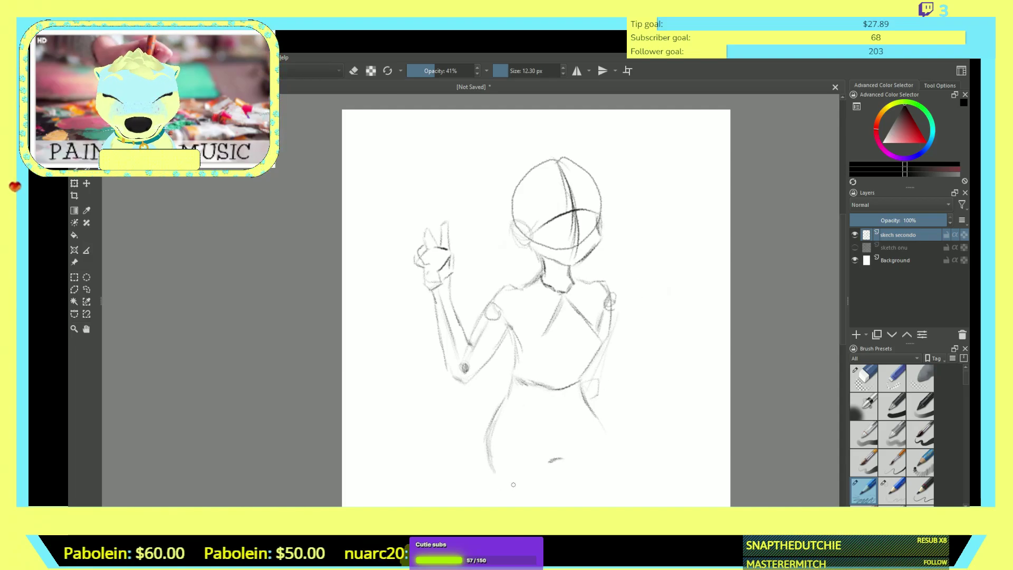
- Draw the left thigh with a curved line across its top, two sides tapering downward and a small knee arc
{"action": "mouse_move", "coordinate": [496, 437]}
{"action": "left_mouse_down"}
{"action": "mouse_move", "coordinate": [530, 433]}
{"action": "mouse_move", "coordinate": [550, 451]}
{"action": "left_mouse_up"}
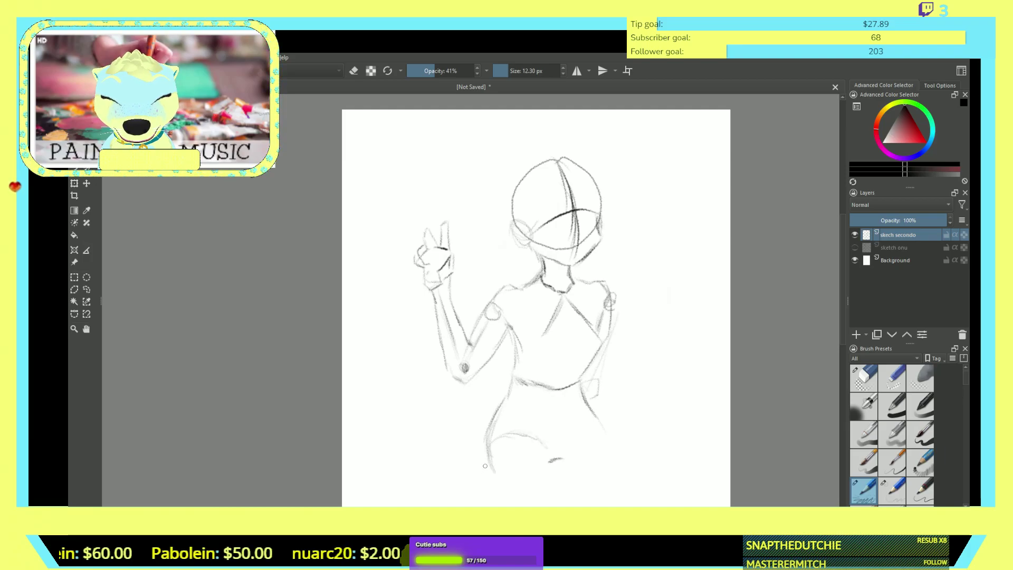
{"action": "left_click_drag", "start_coordinate": [489, 448], "coordinate": [492, 489]}
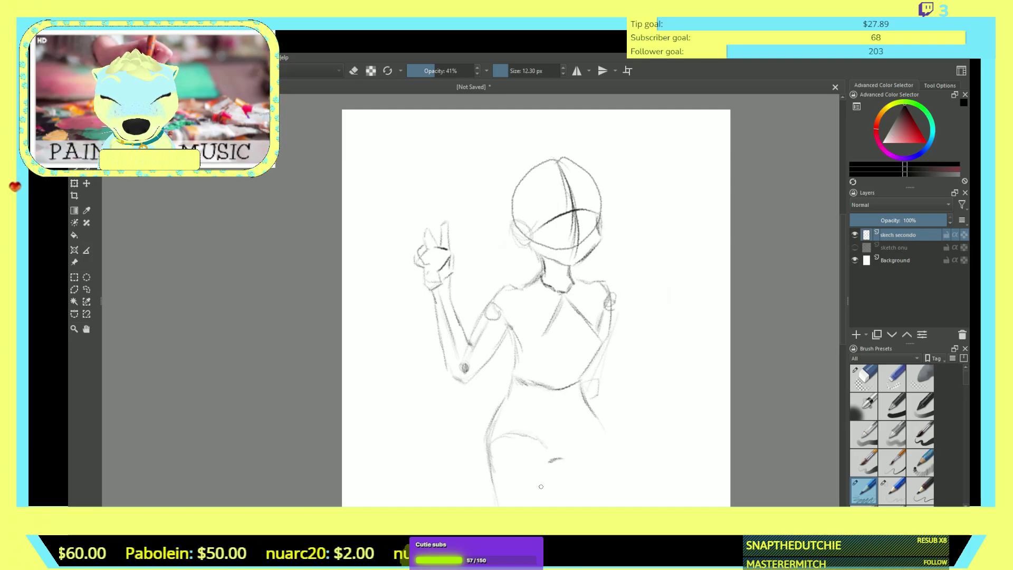
{"action": "left_click_drag", "start_coordinate": [547, 452], "coordinate": [548, 499]}
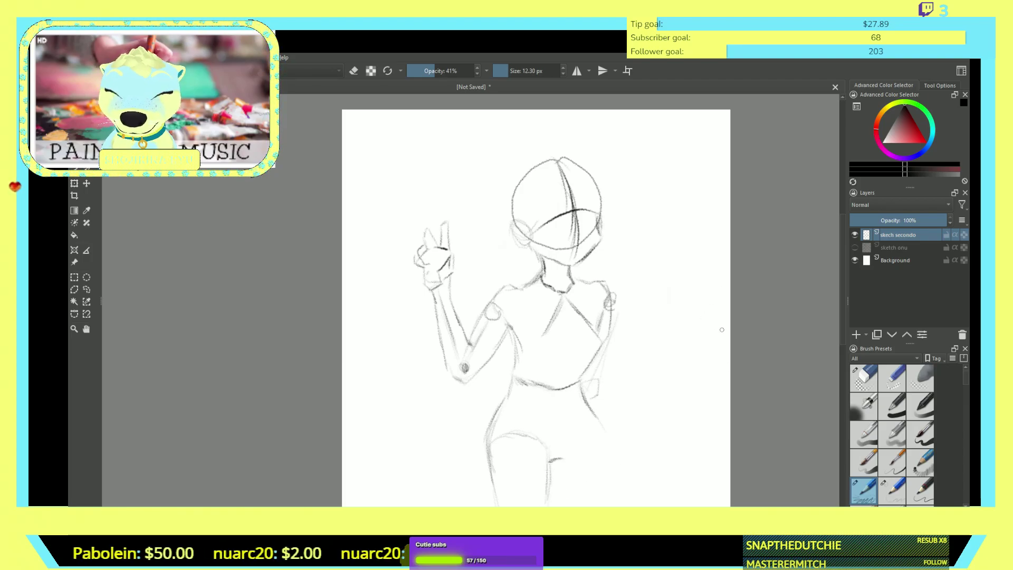
{"action": "scroll", "coordinate": [716, 330], "scroll_direction": "down", "scroll_amount": 1}
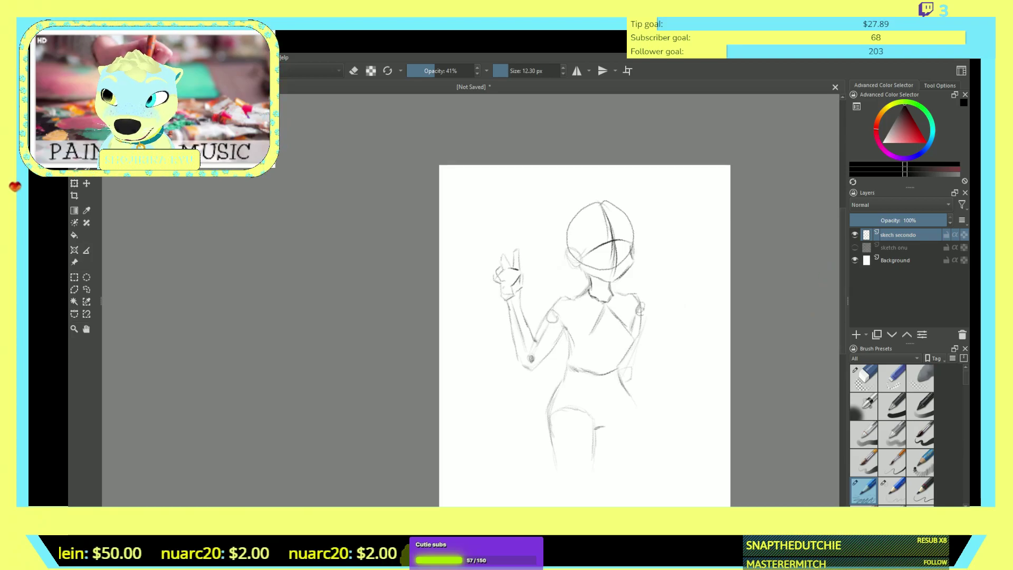
{"action": "scroll", "coordinate": [585, 296], "scroll_direction": "down", "scroll_amount": 3}
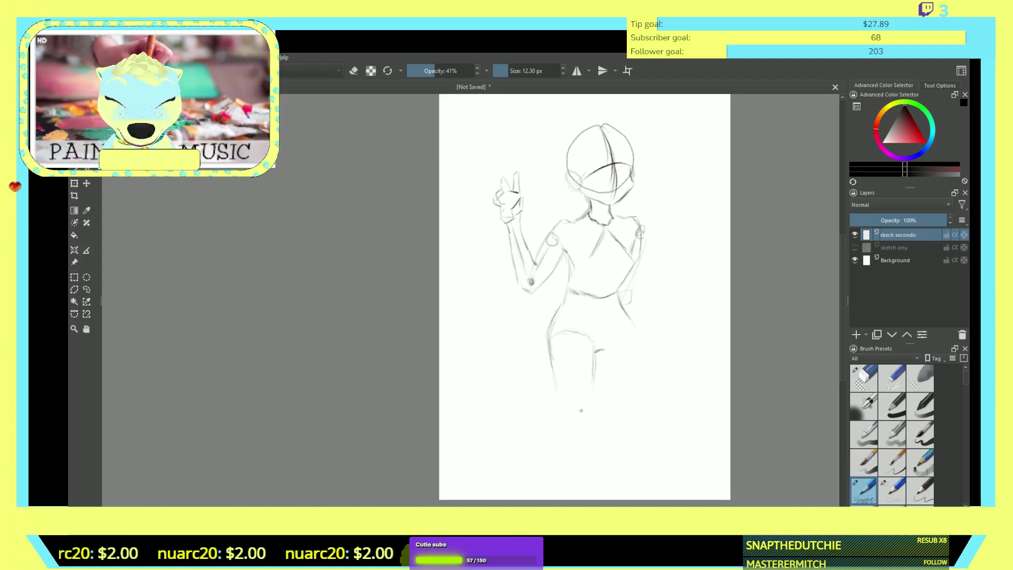
{"action": "left_click_drag", "start_coordinate": [550, 364], "coordinate": [559, 403]}
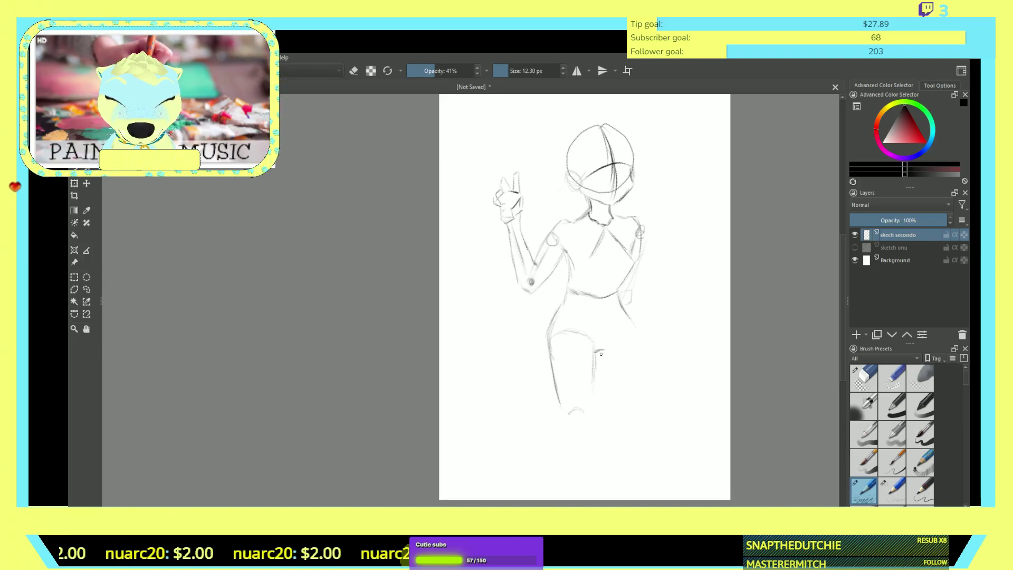
{"action": "left_click_drag", "start_coordinate": [598, 354], "coordinate": [585, 409]}
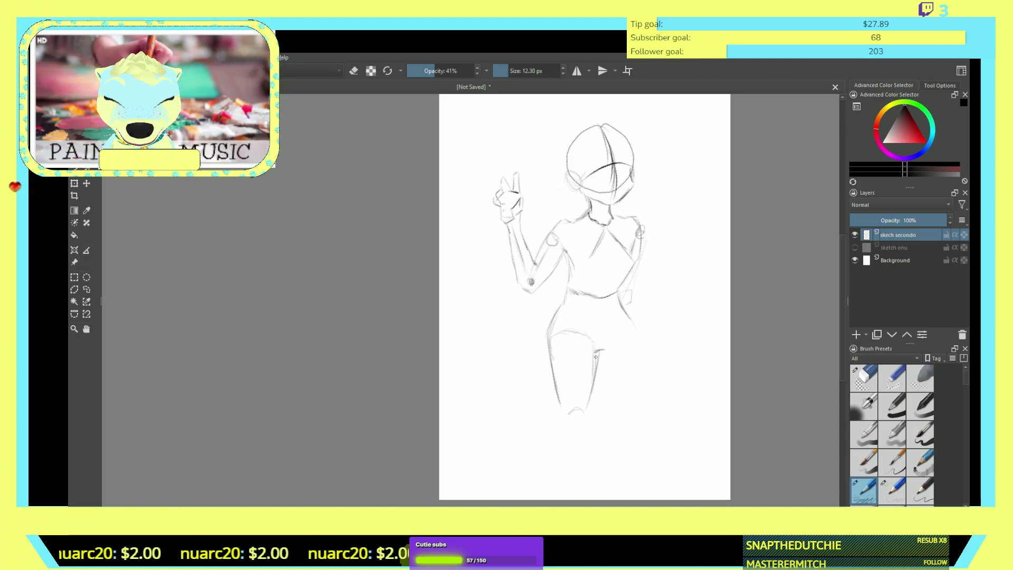
- Draw the right thigh from the hip and crotch mark down, closing it with a short curve at the knee
{"action": "left_click_drag", "start_coordinate": [599, 364], "coordinate": [608, 385]}
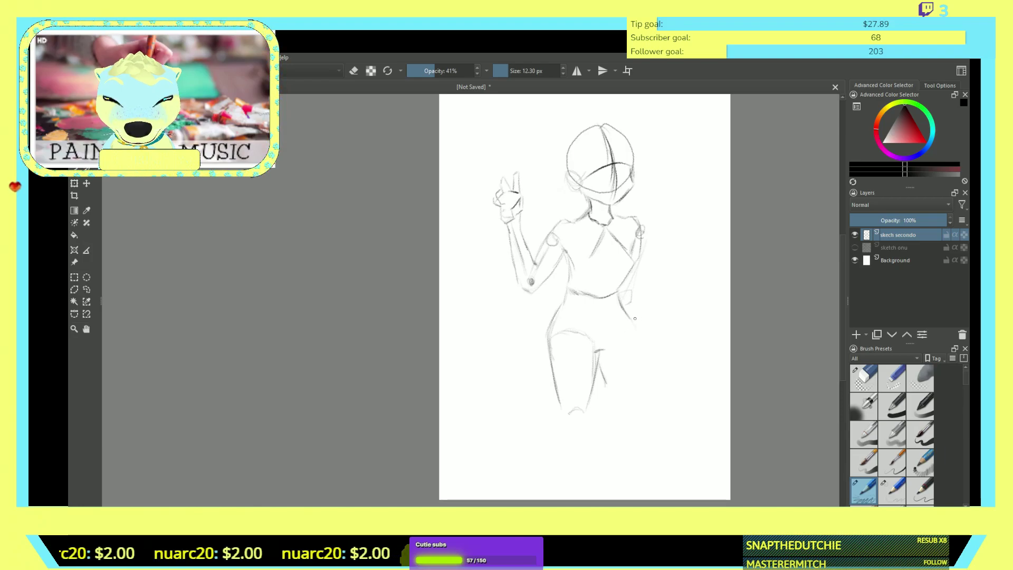
{"action": "left_click_drag", "start_coordinate": [635, 323], "coordinate": [631, 363]}
{"action": "left_click_drag", "start_coordinate": [637, 326], "coordinate": [634, 379]}
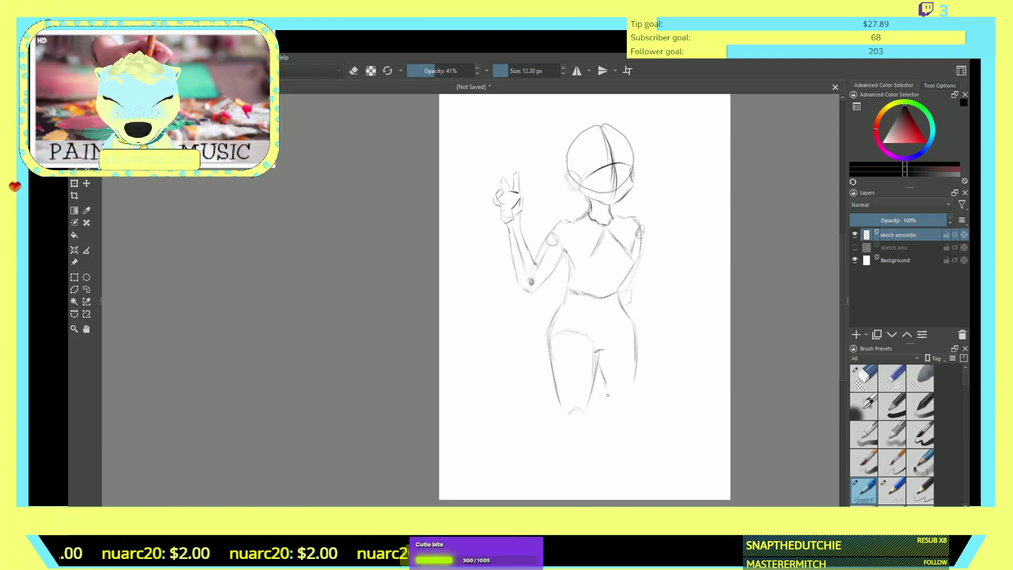
{"action": "mouse_move", "coordinate": [612, 395]}
{"action": "left_mouse_down"}
{"action": "mouse_move", "coordinate": [629, 398]}
{"action": "mouse_move", "coordinate": [604, 393]}
{"action": "mouse_move", "coordinate": [630, 398]}
{"action": "left_mouse_up"}
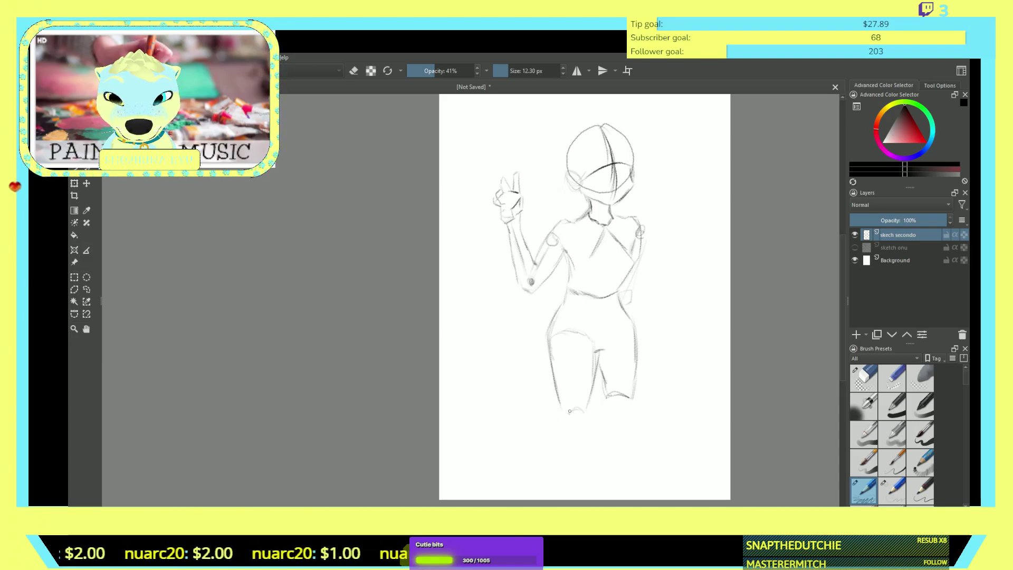
- Try a slanted lower left leg line running down from the knee to ankle arcs near the canvas's lower edge
{"action": "left_click_drag", "start_coordinate": [577, 426], "coordinate": [550, 472]}
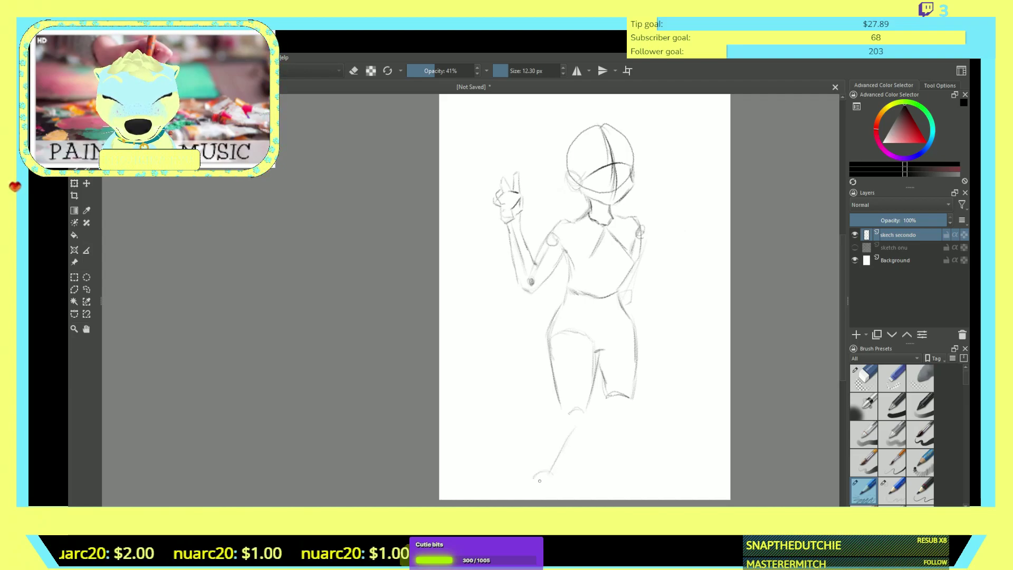
{"action": "left_click_drag", "start_coordinate": [536, 493], "coordinate": [562, 493]}
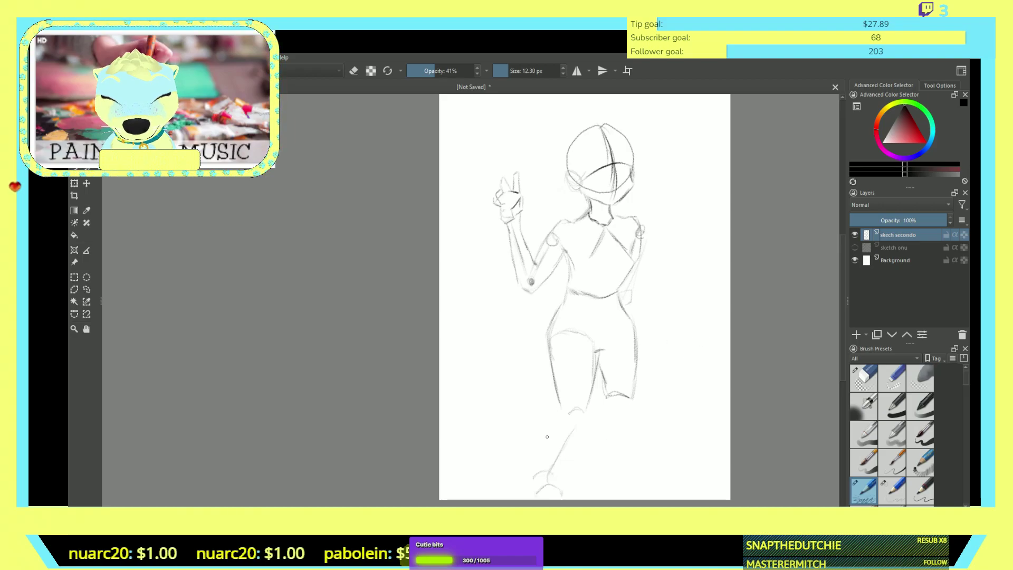
- Erase the slanted lower leg, the ankle arcs and the knee ends of both thighs
{"action": "left_click", "coordinate": [864, 379]}
{"action": "mouse_move", "coordinate": [541, 490]}
{"action": "left_mouse_down"}
{"action": "mouse_move", "coordinate": [563, 473]}
{"action": "mouse_move", "coordinate": [564, 434]}
{"action": "mouse_move", "coordinate": [553, 498]}
{"action": "mouse_move", "coordinate": [576, 481]}
{"action": "left_mouse_up"}
{"action": "mouse_move", "coordinate": [626, 409]}
{"action": "left_mouse_down"}
{"action": "mouse_move", "coordinate": [615, 391]}
{"action": "mouse_move", "coordinate": [568, 424]}
{"action": "mouse_move", "coordinate": [577, 408]}
{"action": "mouse_move", "coordinate": [567, 429]}
{"action": "mouse_move", "coordinate": [627, 399]}
{"action": "mouse_move", "coordinate": [648, 365]}
{"action": "mouse_move", "coordinate": [612, 417]}
{"action": "left_mouse_up"}
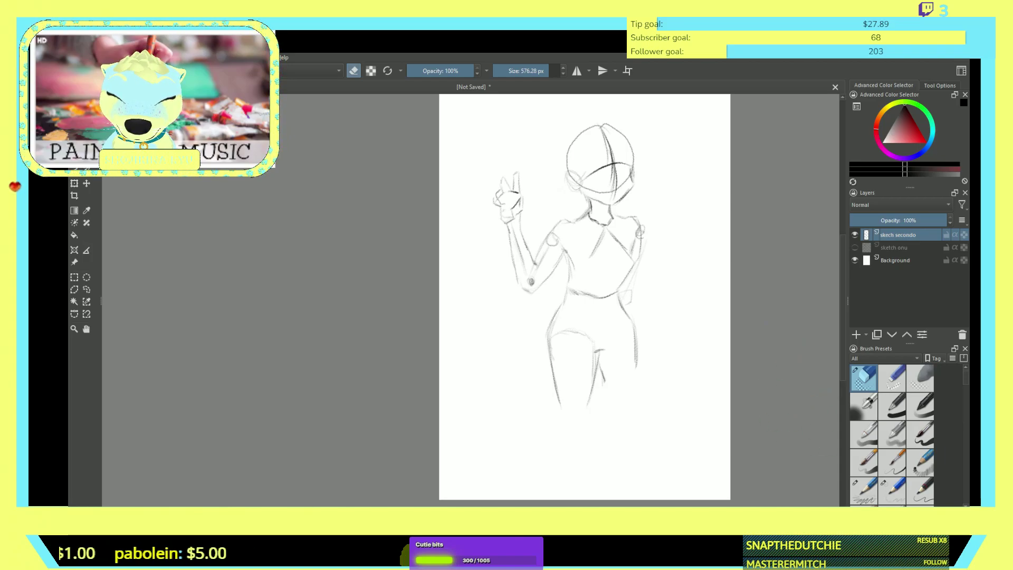
- Redraw the right thigh's lower part in pencil with a darker, wider outer line and a curved knee edge
{"action": "left_click", "coordinate": [863, 490]}
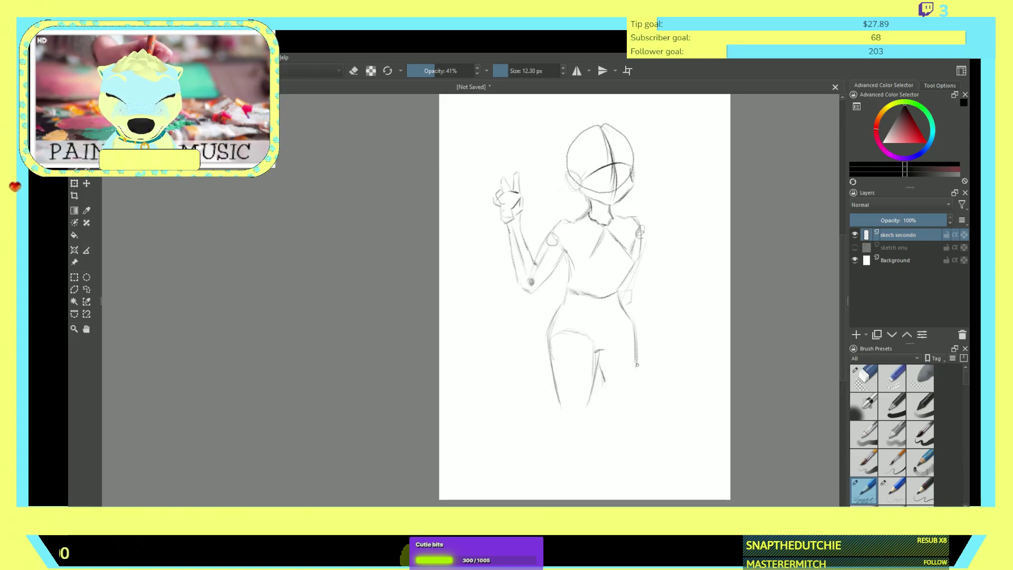
{"action": "mouse_move", "coordinate": [637, 365]}
{"action": "left_mouse_down"}
{"action": "mouse_move", "coordinate": [638, 392]}
{"action": "mouse_move", "coordinate": [613, 400]}
{"action": "mouse_move", "coordinate": [642, 392]}
{"action": "mouse_move", "coordinate": [630, 399]}
{"action": "mouse_move", "coordinate": [642, 389]}
{"action": "mouse_move", "coordinate": [640, 360]}
{"action": "mouse_move", "coordinate": [642, 383]}
{"action": "left_mouse_up"}
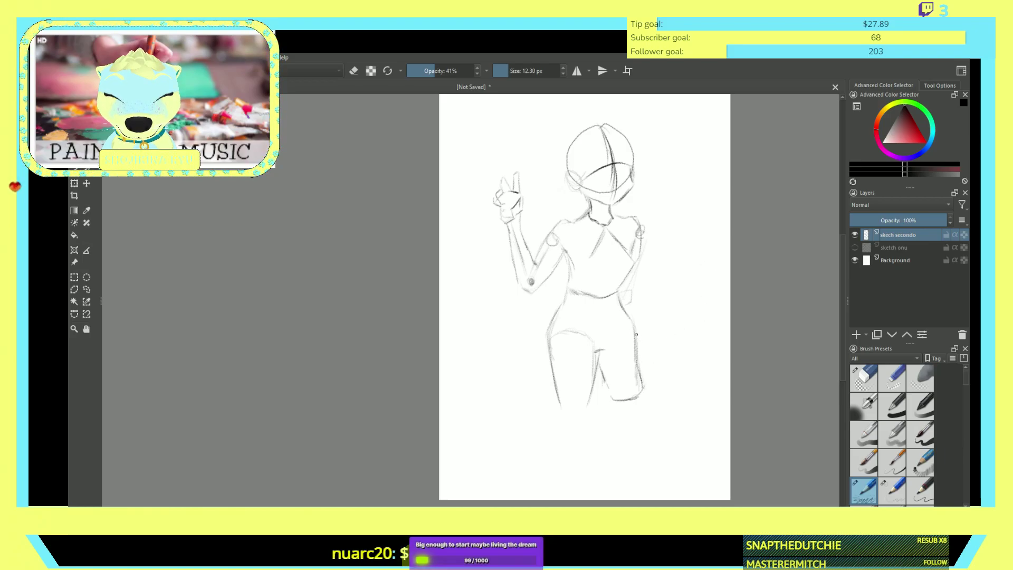
{"action": "left_click_drag", "start_coordinate": [637, 355], "coordinate": [640, 381]}
{"action": "left_click_drag", "start_coordinate": [643, 365], "coordinate": [645, 380]}
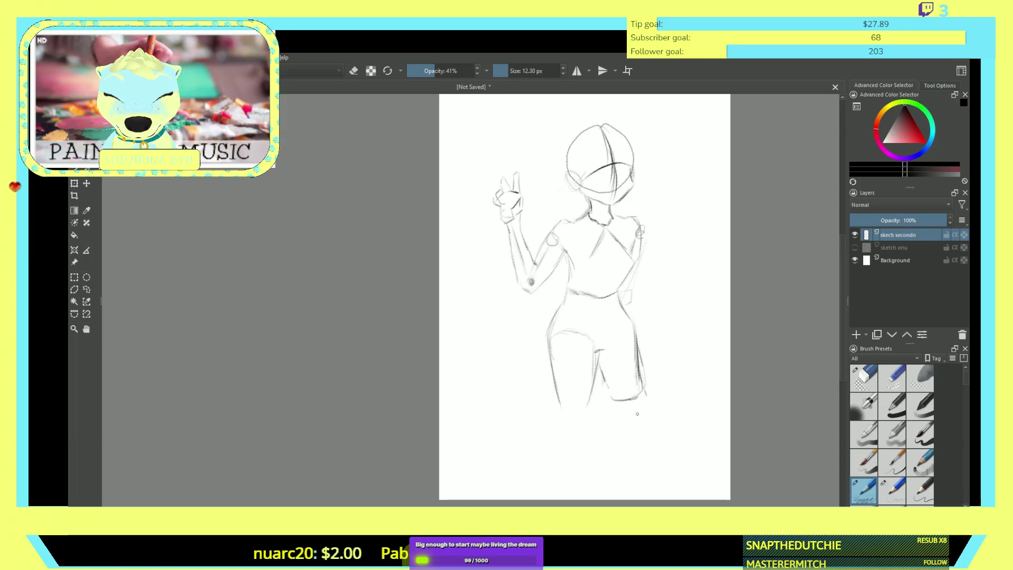
- Draw both lower legs from the knees to the canvas's lower edge and widen the right arm with an outer contour line
{"action": "left_click_drag", "start_coordinate": [646, 404], "coordinate": [627, 439]}
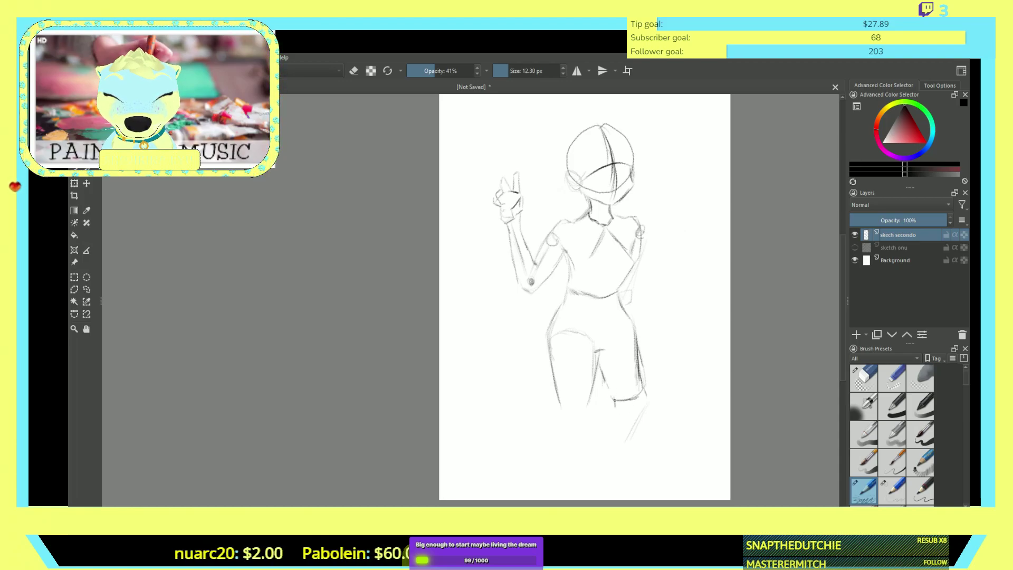
{"action": "left_click_drag", "start_coordinate": [612, 392], "coordinate": [626, 462]}
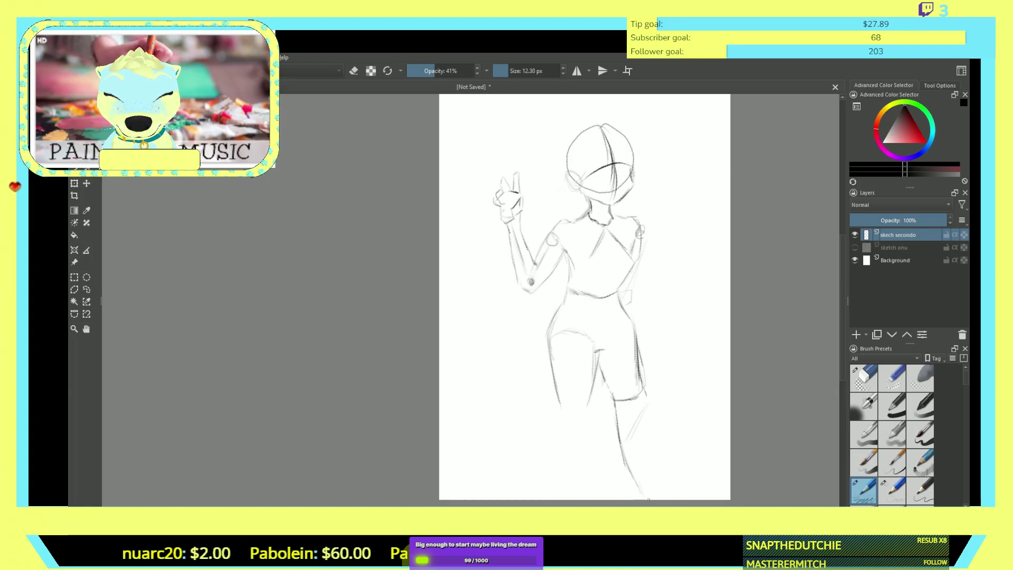
{"action": "left_click_drag", "start_coordinate": [648, 410], "coordinate": [658, 498]}
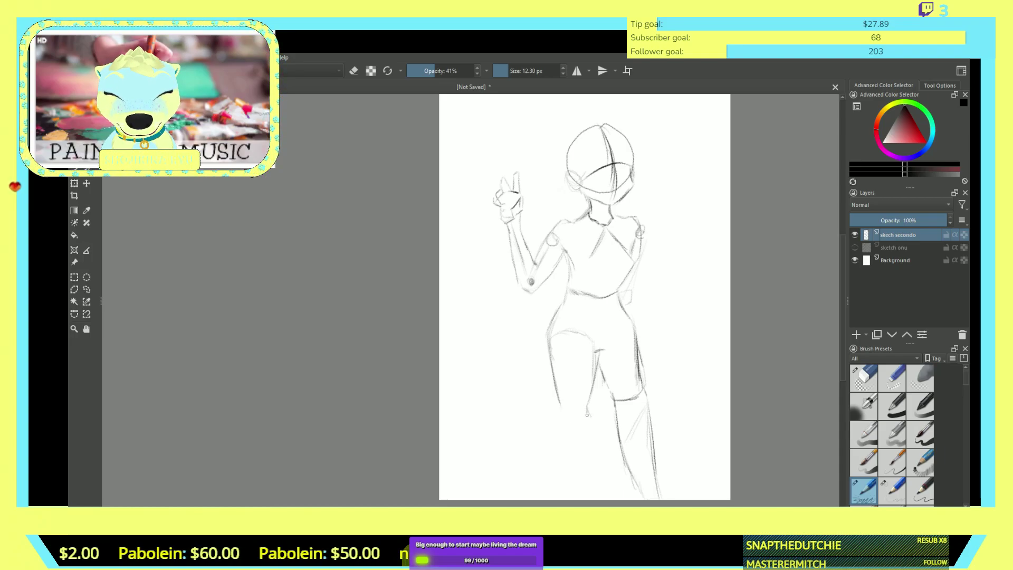
{"action": "left_click_drag", "start_coordinate": [560, 404], "coordinate": [558, 497]}
{"action": "left_click_drag", "start_coordinate": [589, 423], "coordinate": [579, 488]}
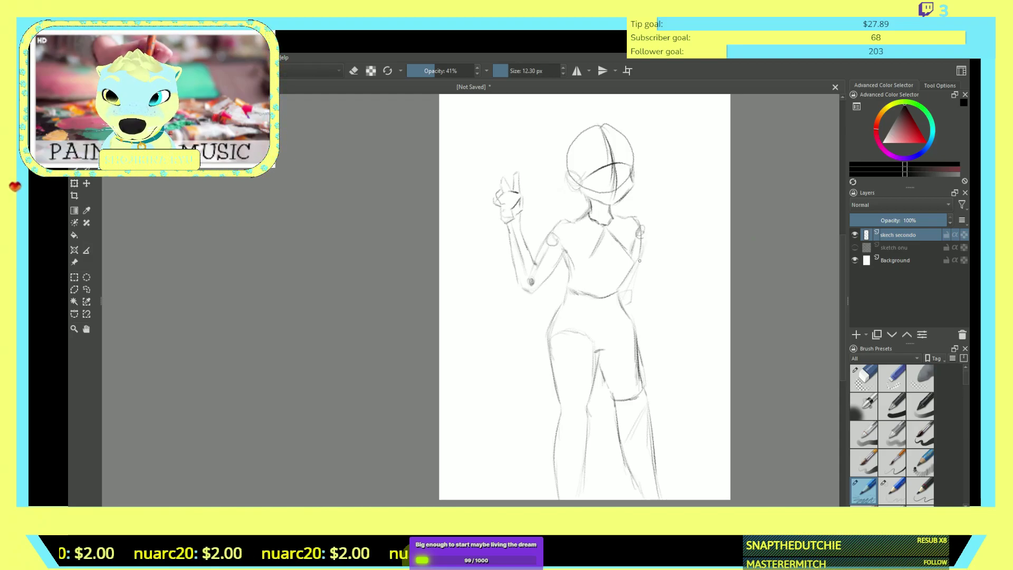
{"action": "mouse_move", "coordinate": [632, 251]}
{"action": "left_mouse_down"}
{"action": "mouse_move", "coordinate": [651, 246]}
{"action": "mouse_move", "coordinate": [628, 300]}
{"action": "left_mouse_up"}
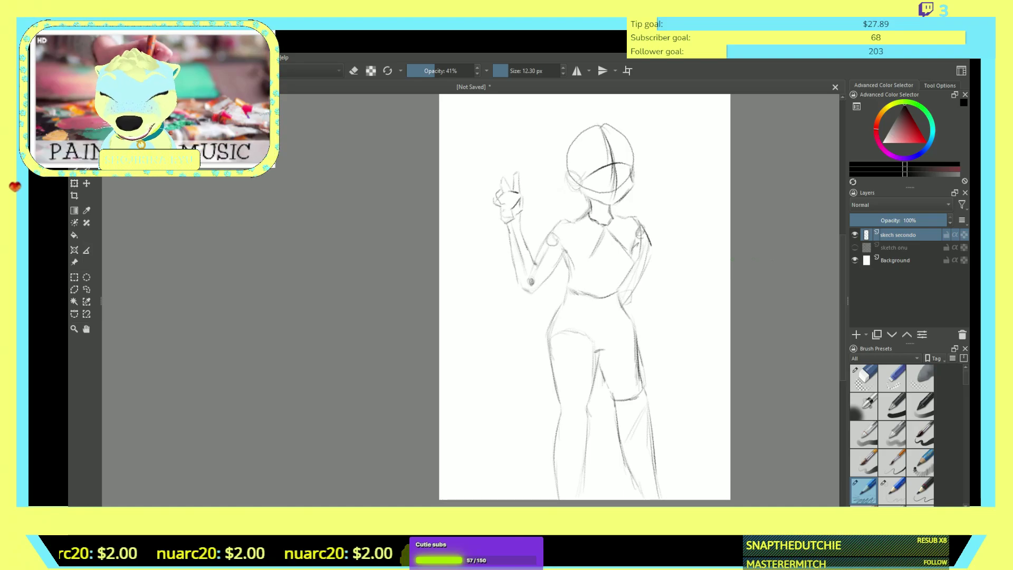
- Add a paint layer above "skech secondo" and name it "faceoverlay skit"
{"action": "key", "text": "Insert"}
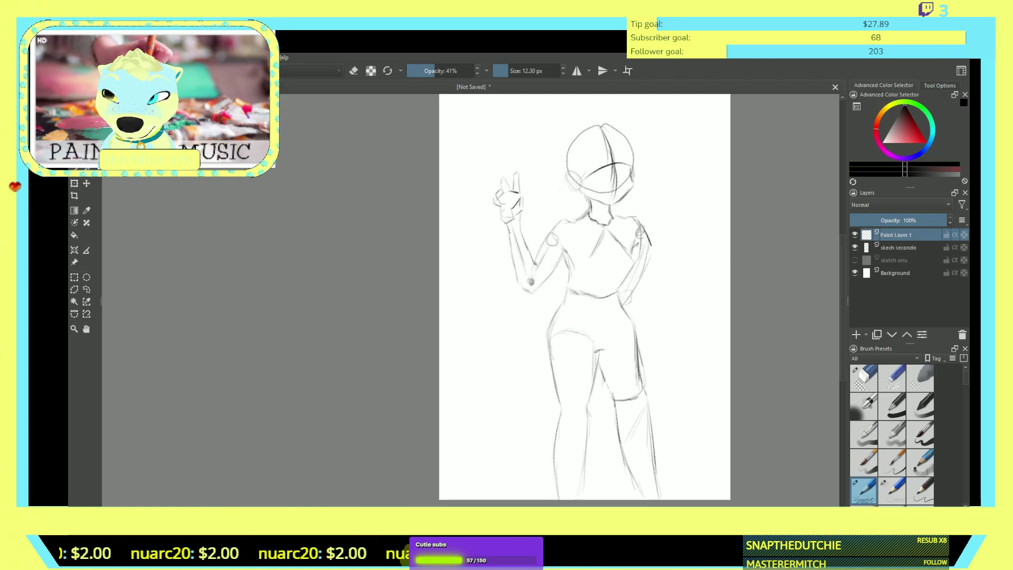
{"action": "key", "text": "F2"}
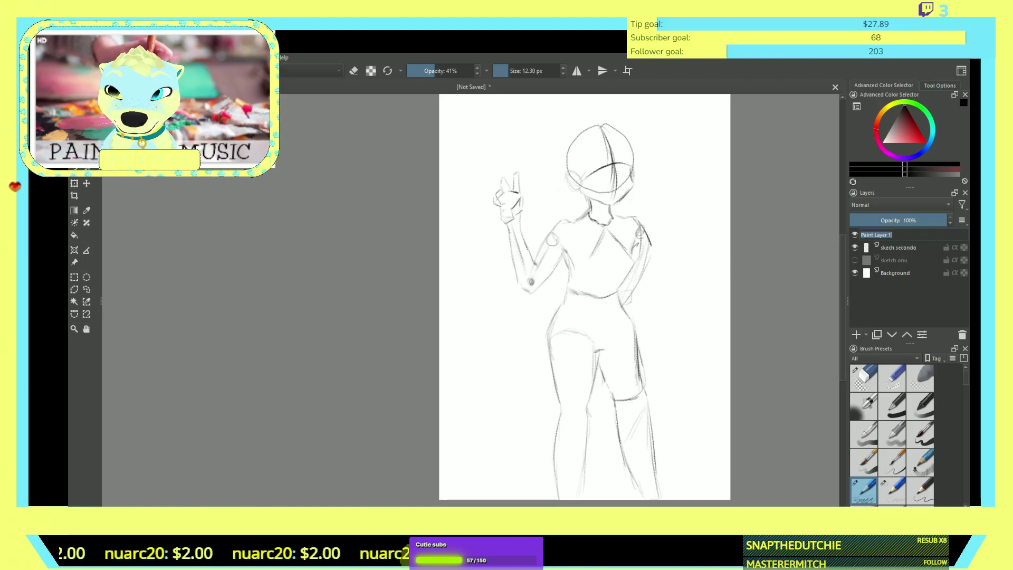
{"action": "key", "text": "BackSpace"}
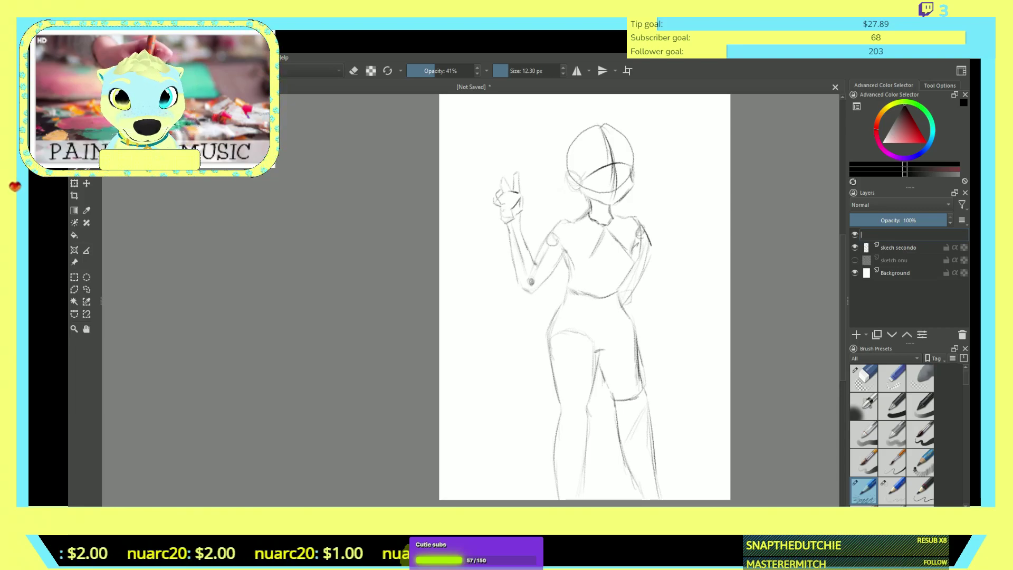
{"action": "type", "text": "aceover"}
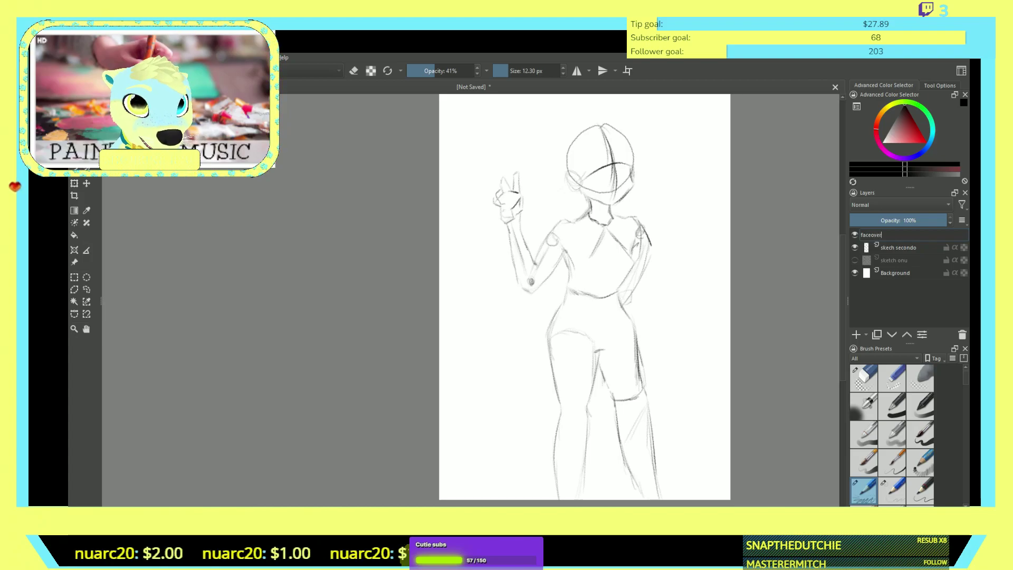
{"action": "type", "text": "lay"}
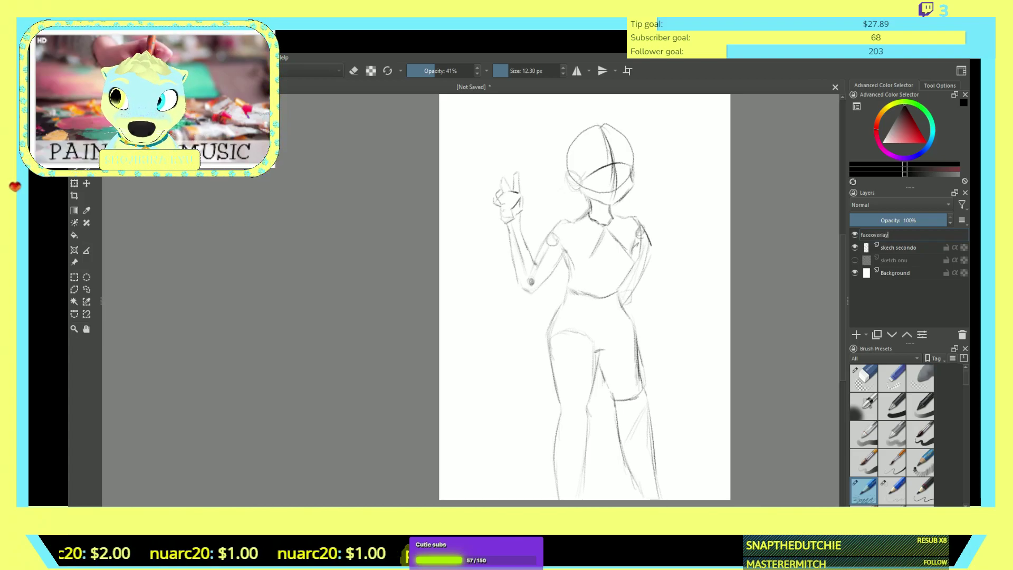
{"action": "type", "text": " skit"}
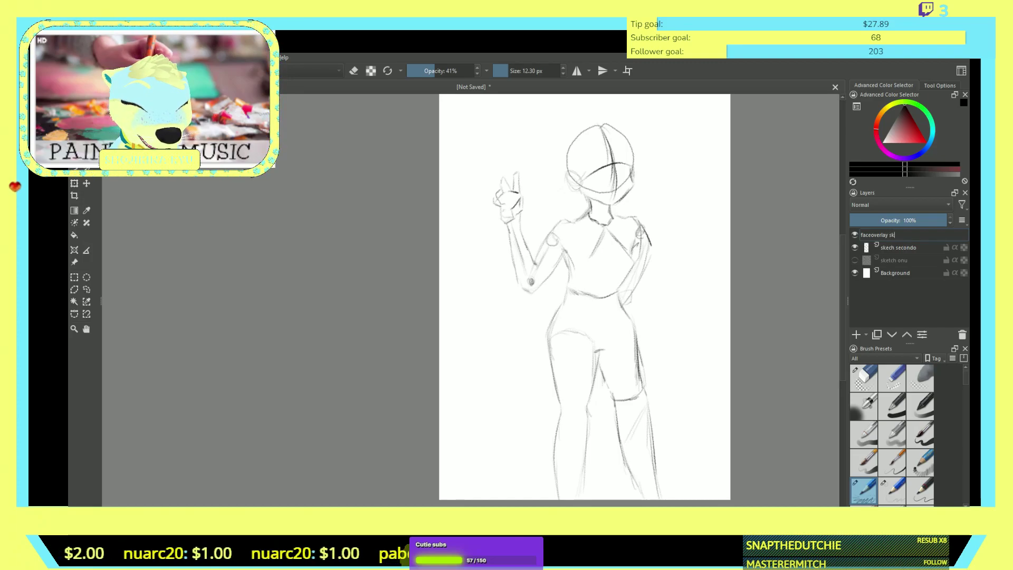
{"action": "key", "text": "Return"}
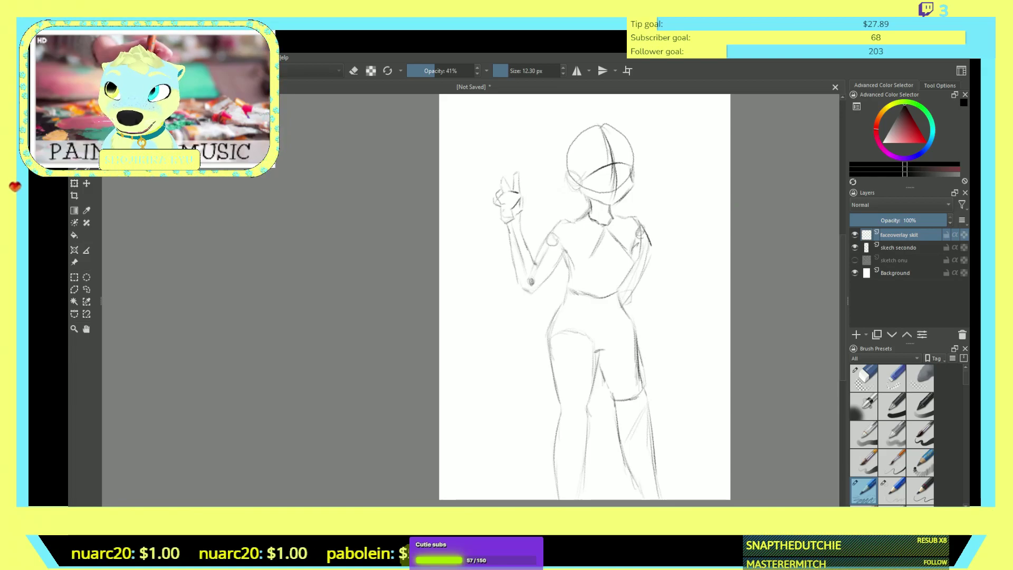
- Sketch a peaked upper lid for the eye on the head's left side in red with a 0.95 px pencil
{"action": "left_click", "coordinate": [912, 135]}
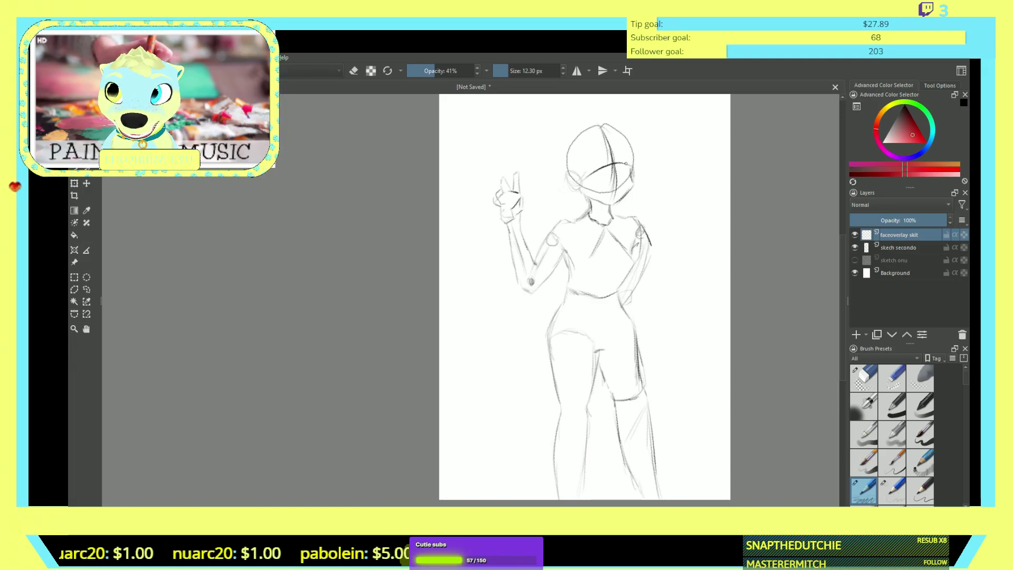
{"action": "scroll", "coordinate": [630, 152], "scroll_direction": "up", "scroll_amount": 3}
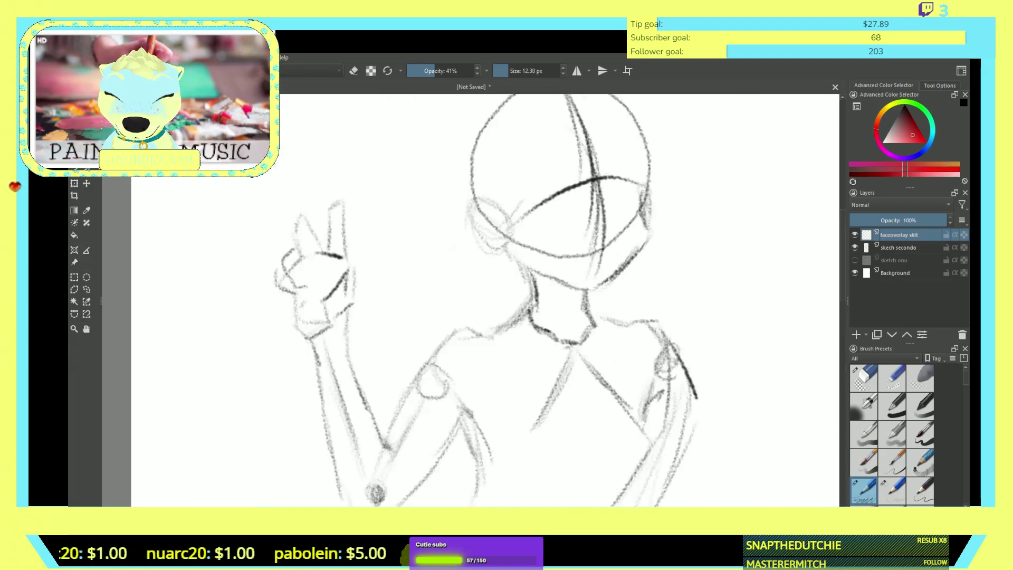
{"action": "left_click", "coordinate": [499, 71]}
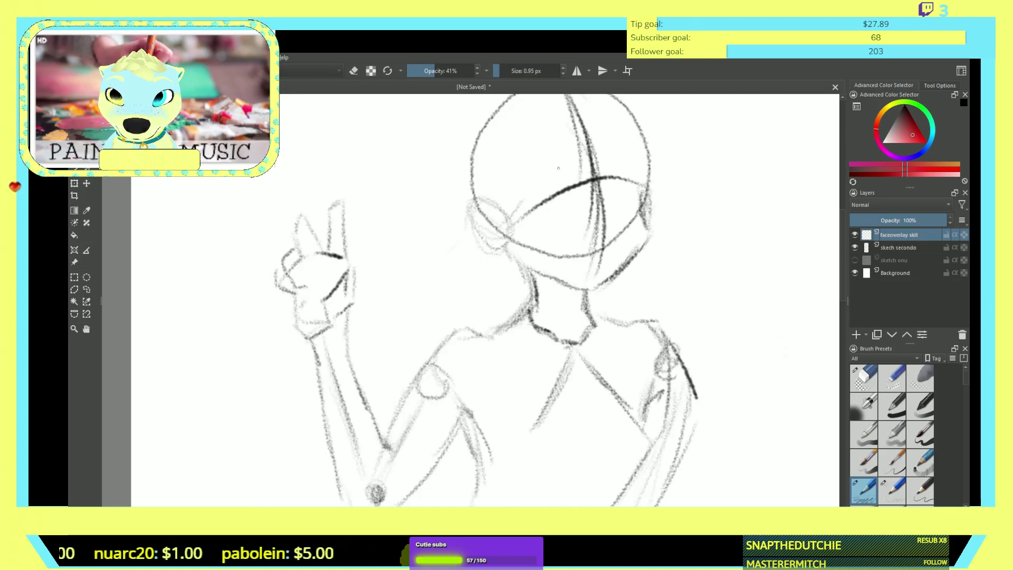
{"action": "left_click_drag", "start_coordinate": [572, 181], "coordinate": [576, 183]}
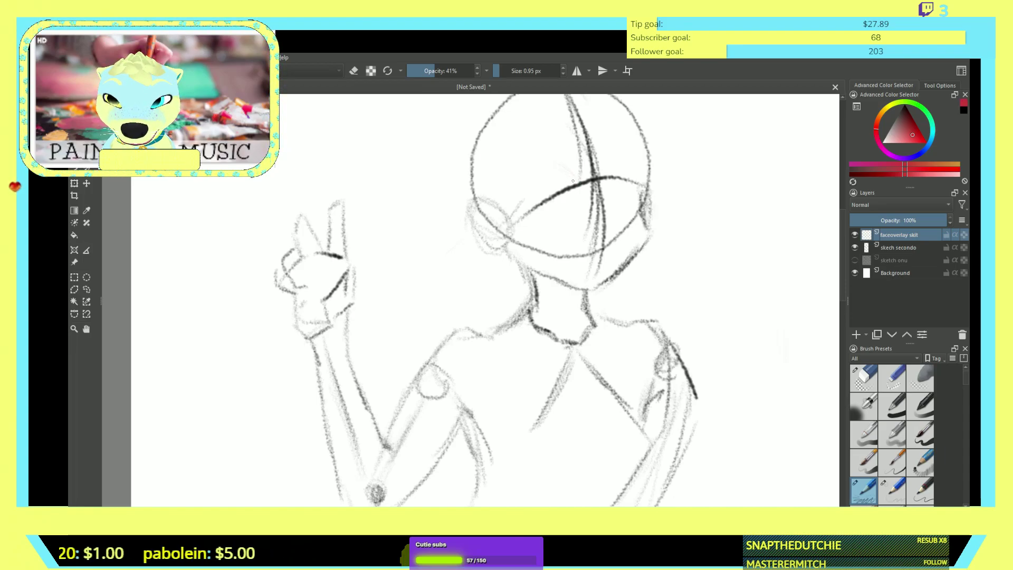
{"action": "mouse_move", "coordinate": [544, 169]}
{"action": "left_mouse_down"}
{"action": "mouse_move", "coordinate": [524, 206]}
{"action": "mouse_move", "coordinate": [528, 198]}
{"action": "left_mouse_up"}
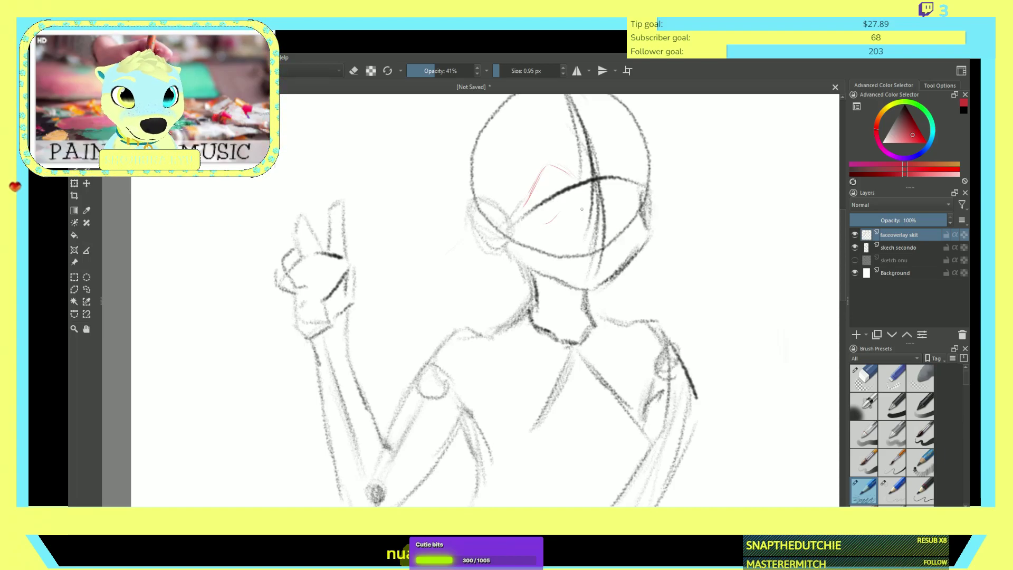
- Undo the last red stroke and erase the stray marks beneath the left eye's peaked lid
{"action": "key", "text": "ctrl+z"}
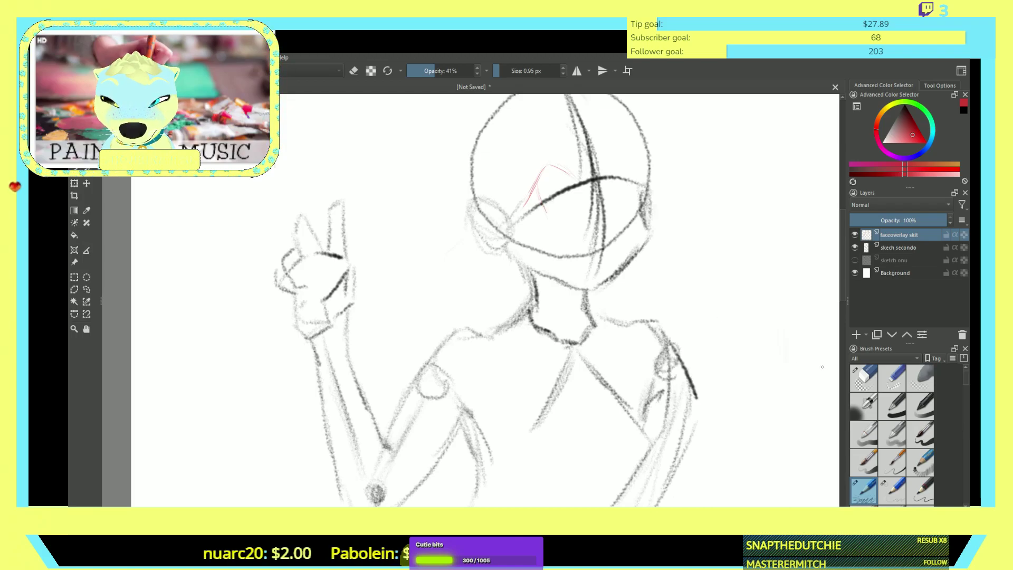
{"action": "left_click", "coordinate": [864, 378]}
{"action": "left_click_drag", "start_coordinate": [588, 214], "coordinate": [563, 206]}
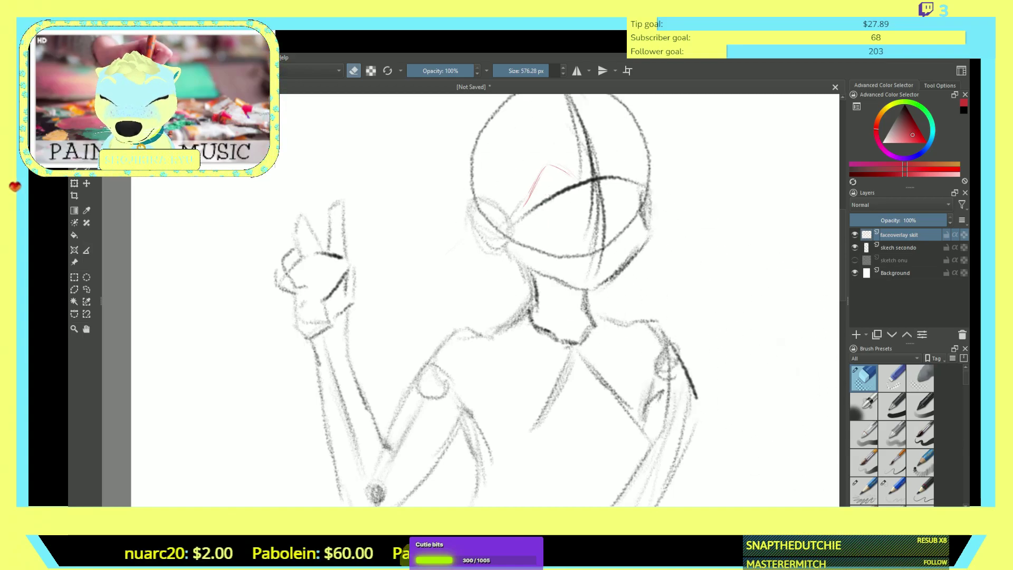
- Draw a vertical red iris line under the left eye's lid, try a short lower lid and erase the lower-lid strokes
{"action": "left_click", "coordinate": [864, 490]}
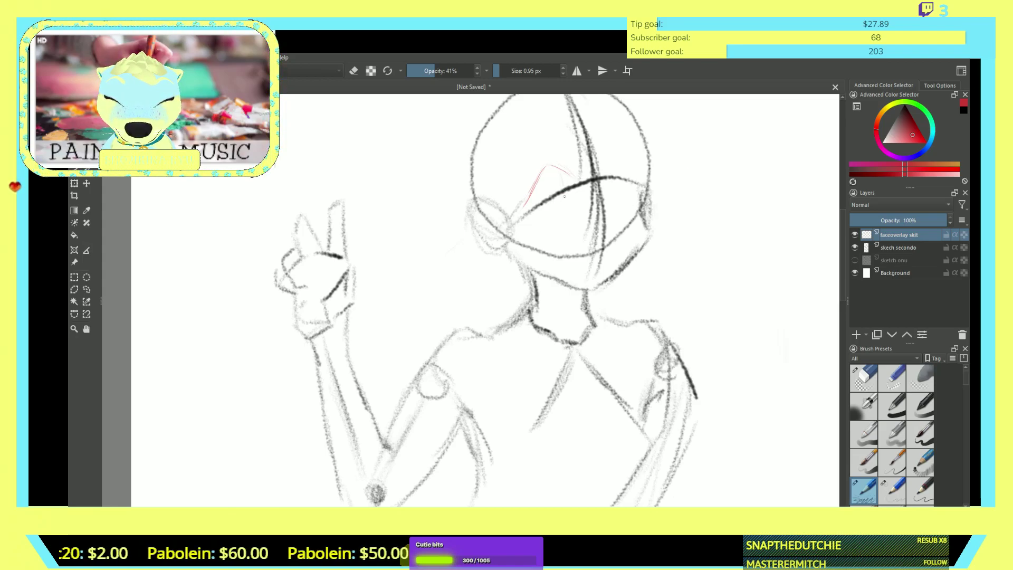
{"action": "left_click_drag", "start_coordinate": [561, 187], "coordinate": [564, 206]}
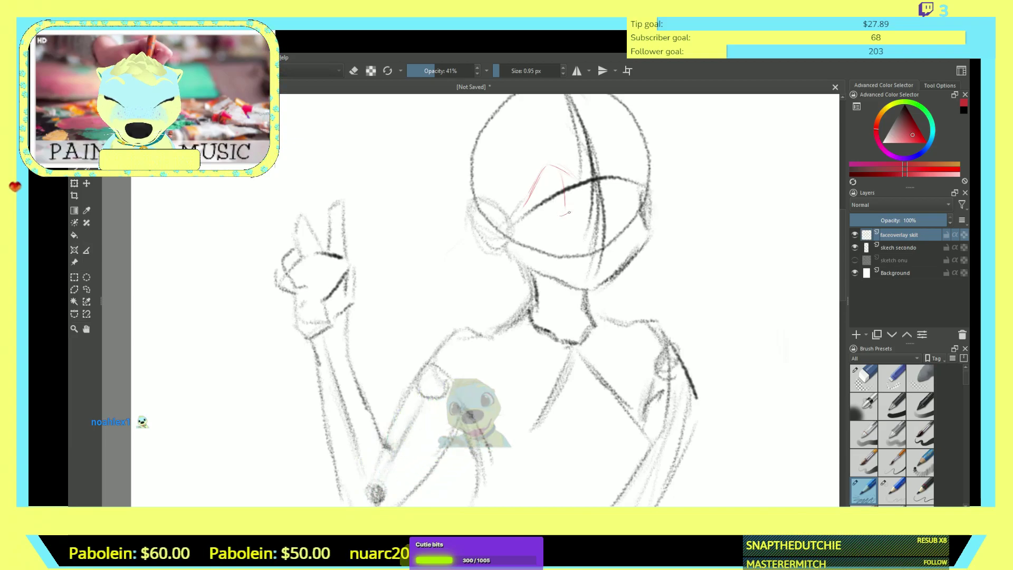
{"action": "left_click_drag", "start_coordinate": [560, 215], "coordinate": [556, 216]}
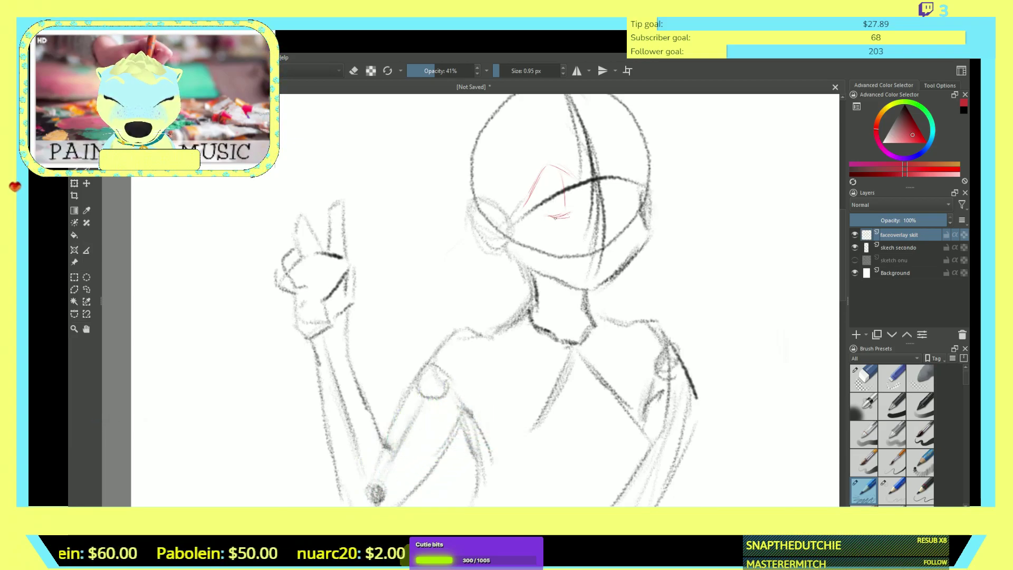
{"action": "left_click", "coordinate": [864, 379]}
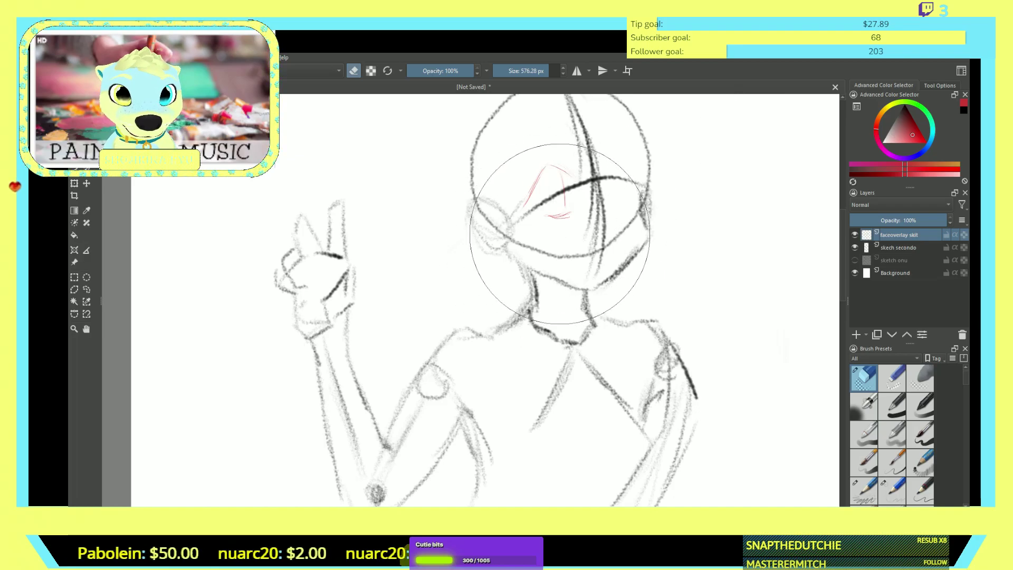
{"action": "left_click_drag", "start_coordinate": [566, 216], "coordinate": [551, 216]}
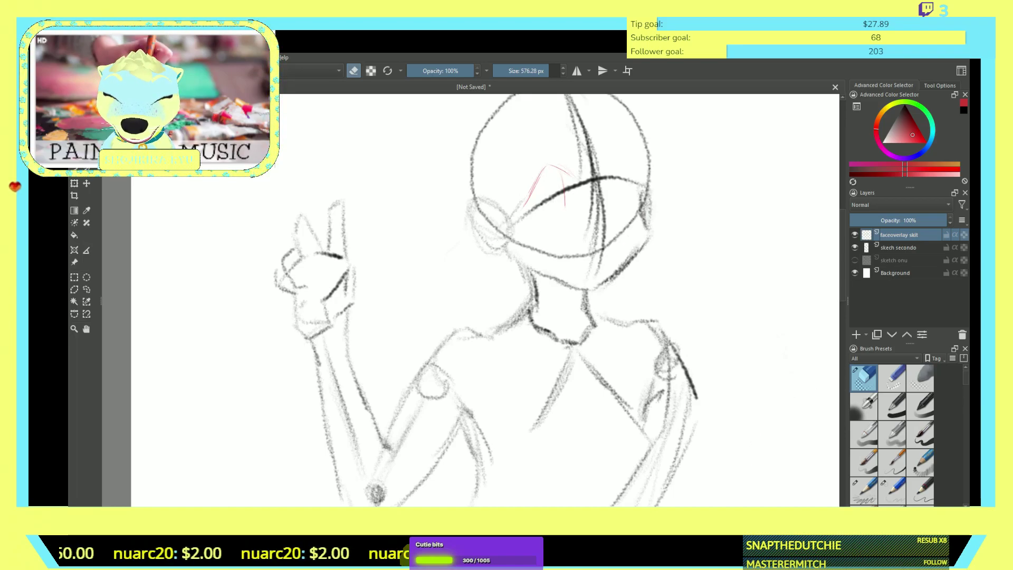
- Sketch the right eye in red with a small arched upper lid and a vertical iris line
{"action": "key", "text": "e"}
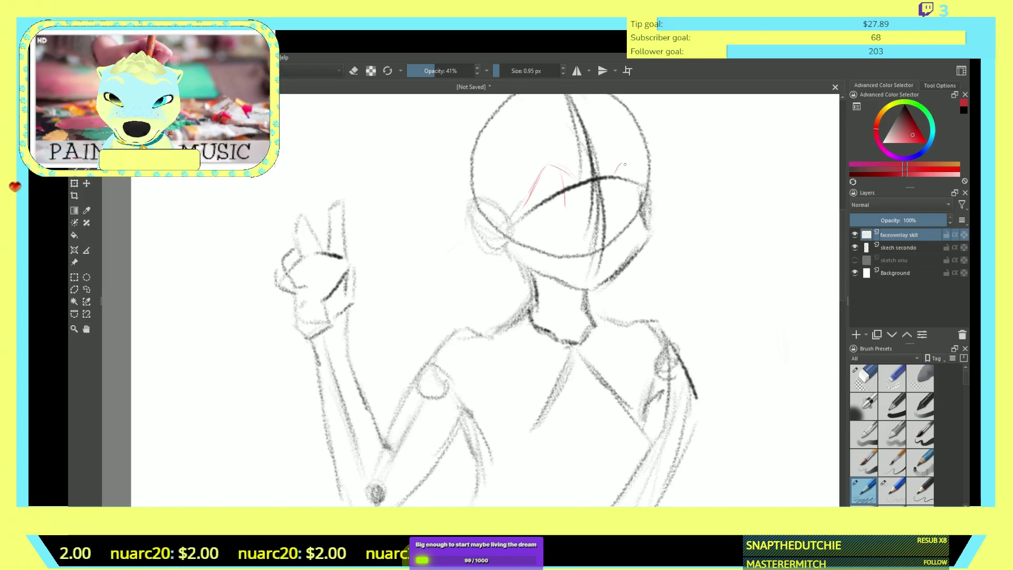
{"action": "left_click_drag", "start_coordinate": [640, 185], "coordinate": [632, 172]}
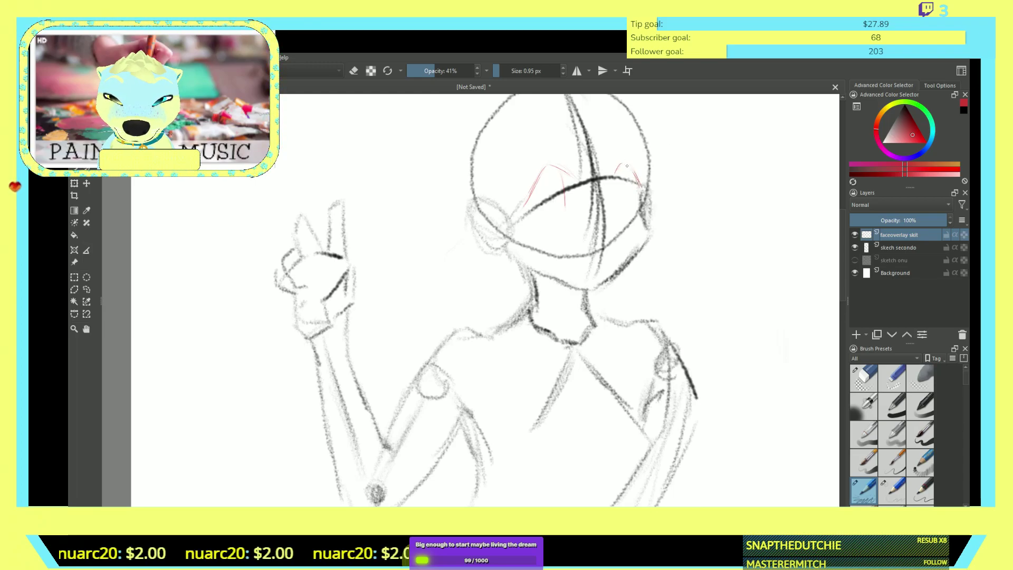
{"action": "left_click_drag", "start_coordinate": [631, 197], "coordinate": [628, 169]}
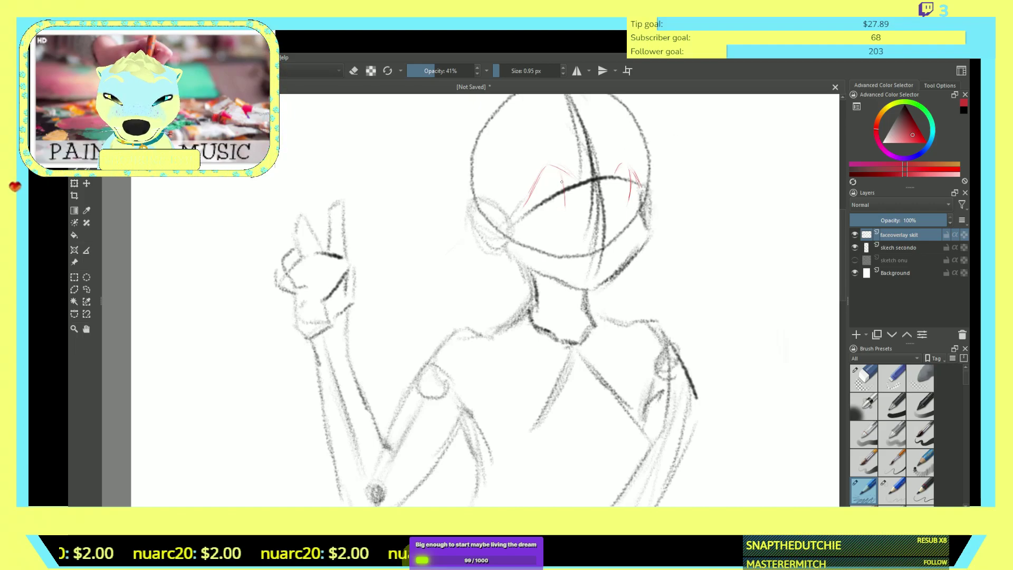
- Strengthen the left eye's iris line and upper lid in red and add a faint lower-lid stroke
{"action": "left_click_drag", "start_coordinate": [565, 210], "coordinate": [562, 194]}
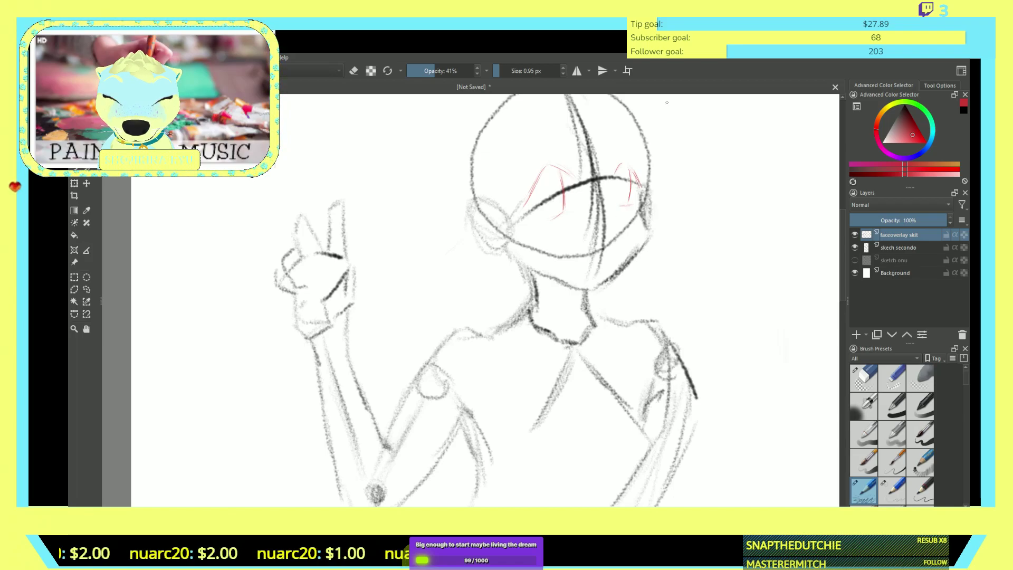
{"action": "left_click_drag", "start_coordinate": [531, 219], "coordinate": [540, 219]}
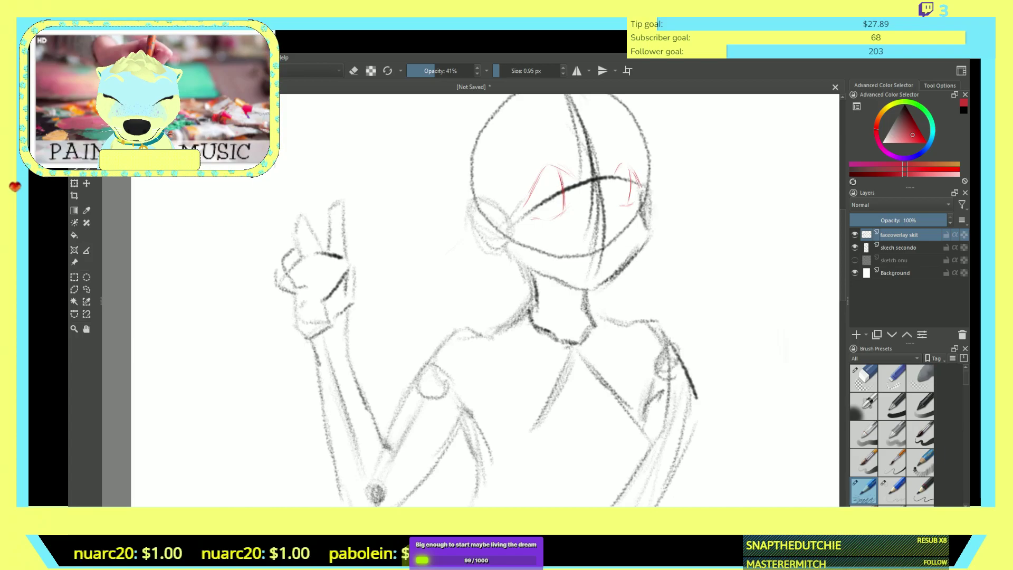
{"action": "left_click_drag", "start_coordinate": [533, 188], "coordinate": [539, 172]}
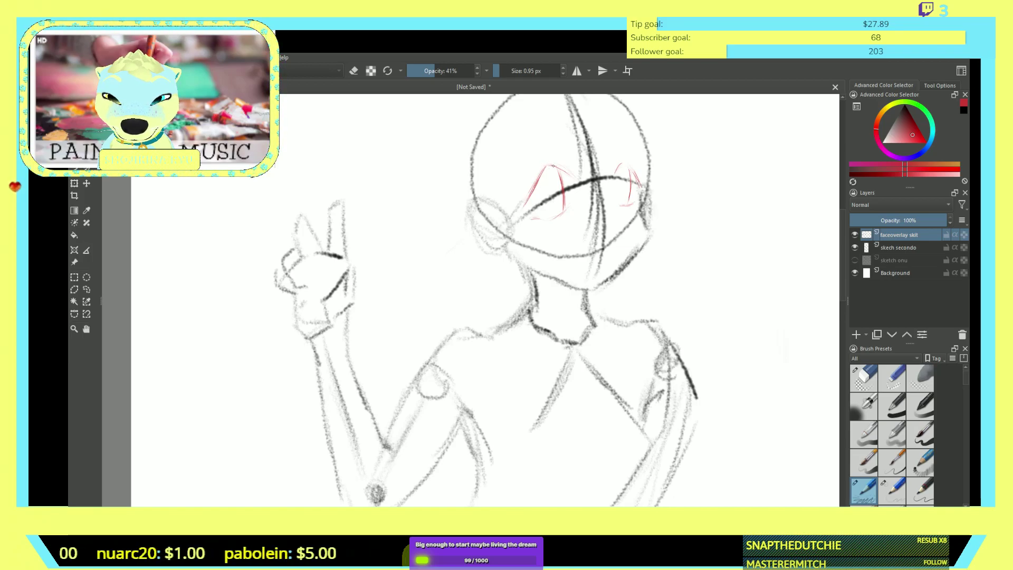
{"action": "left_click_drag", "start_coordinate": [546, 168], "coordinate": [525, 204]}
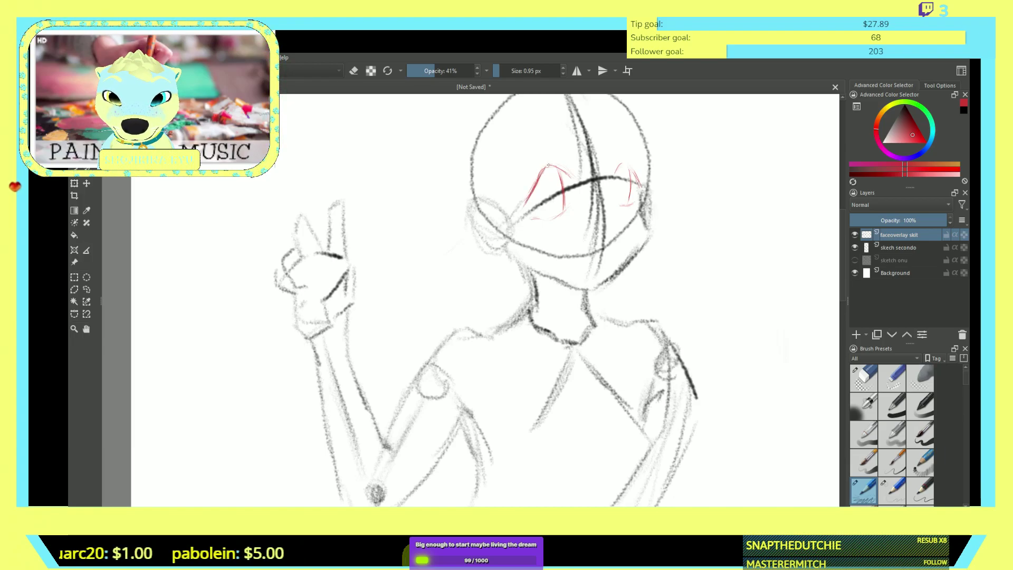
{"action": "left_click_drag", "start_coordinate": [549, 166], "coordinate": [562, 170]}
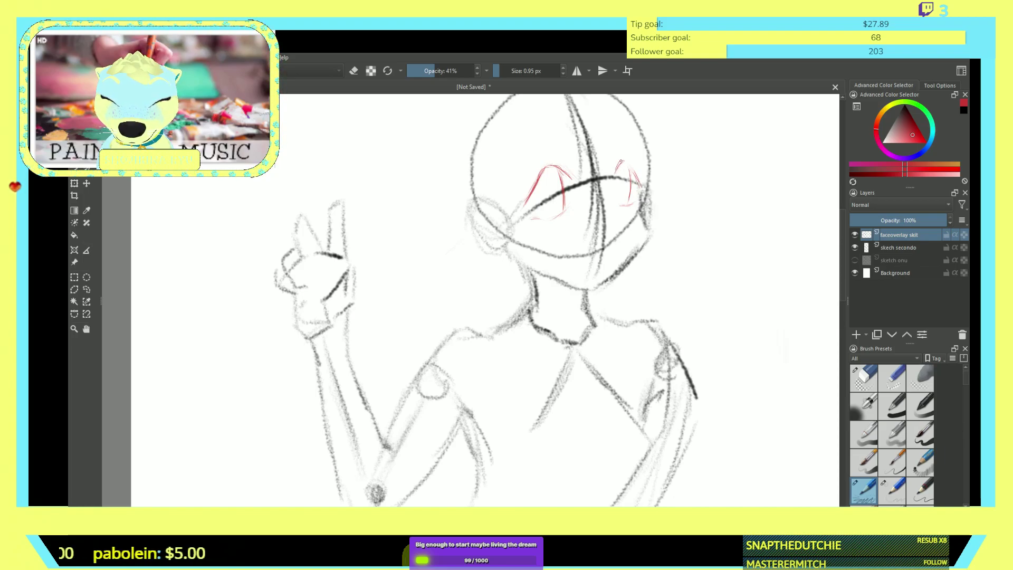
- Reinforce the right eye's outer lid, add its lower lid and mark the nose beside the vertical face guide
{"action": "left_click_drag", "start_coordinate": [631, 166], "coordinate": [643, 183]}
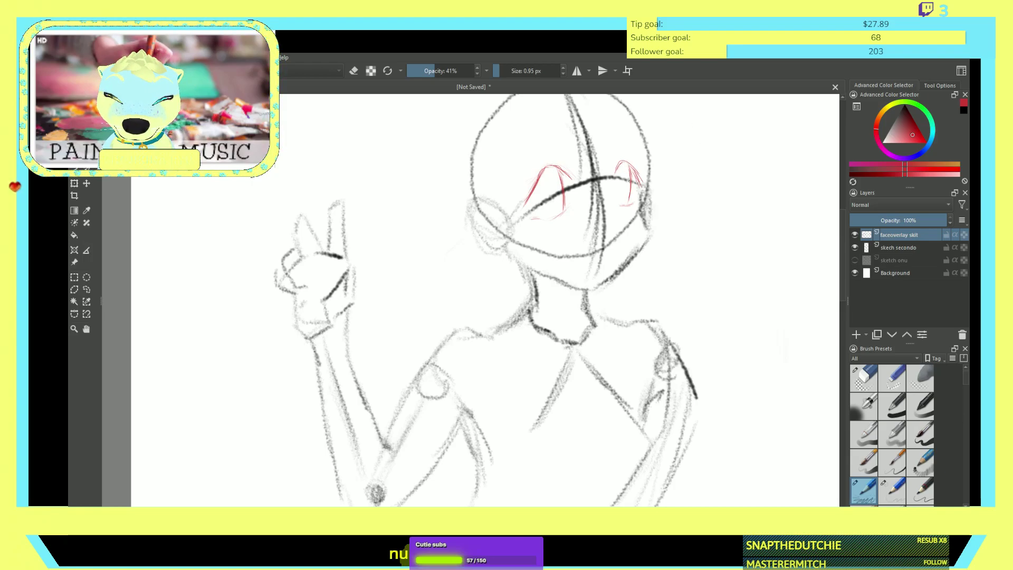
{"action": "left_click_drag", "start_coordinate": [621, 206], "coordinate": [627, 206]}
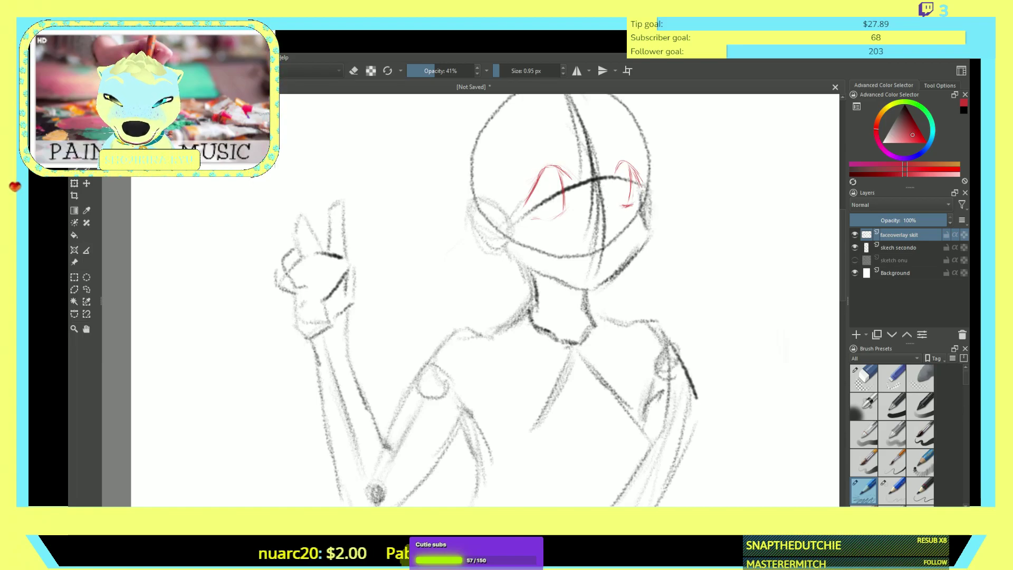
{"action": "left_click_drag", "start_coordinate": [612, 208], "coordinate": [602, 192]}
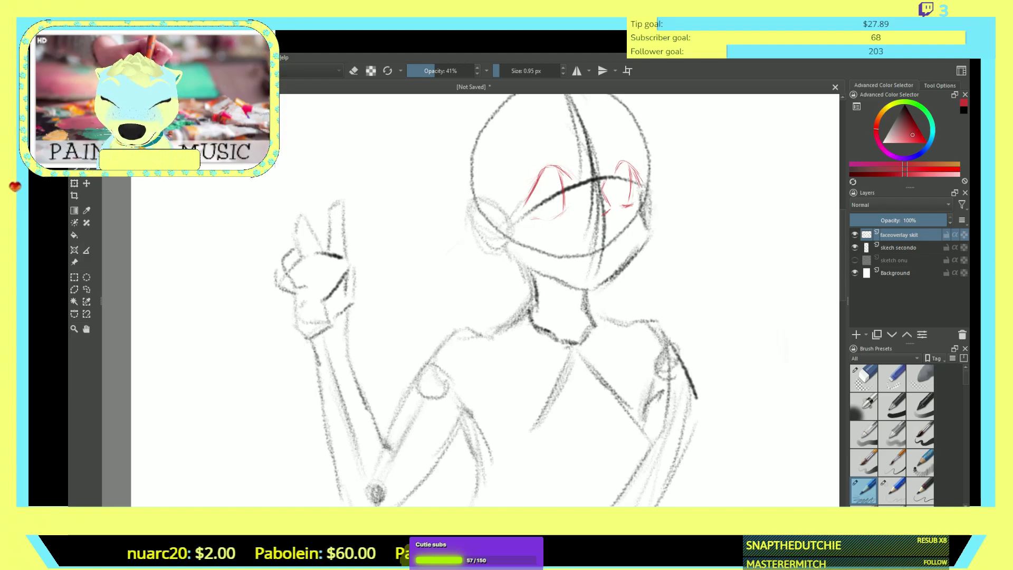
- Sketch a red mouth line across the vertical face guide, erase its left half and return to the pencil
{"action": "left_click_drag", "start_coordinate": [612, 237], "coordinate": [587, 243]}
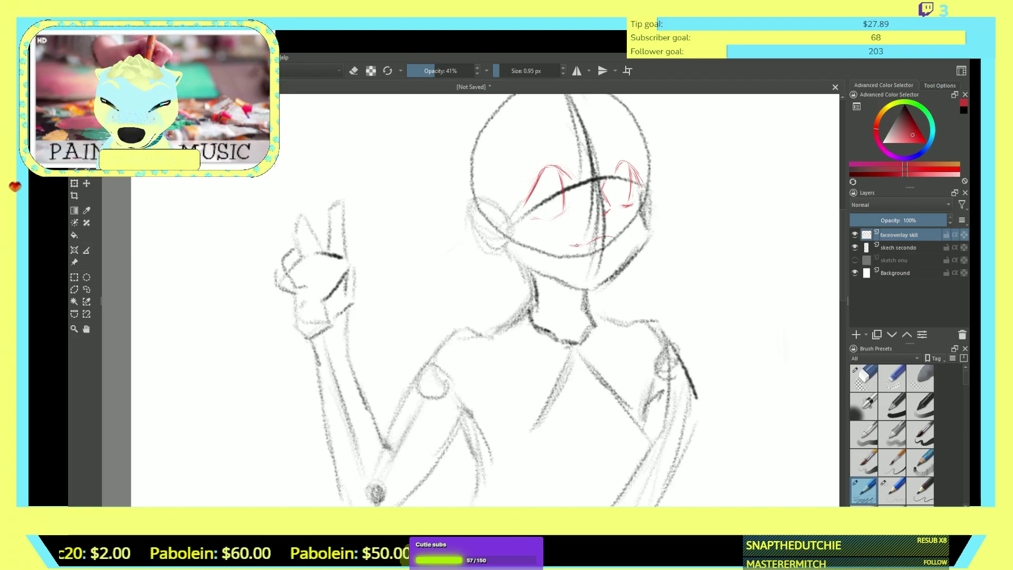
{"action": "left_click_drag", "start_coordinate": [569, 245], "coordinate": [589, 244]}
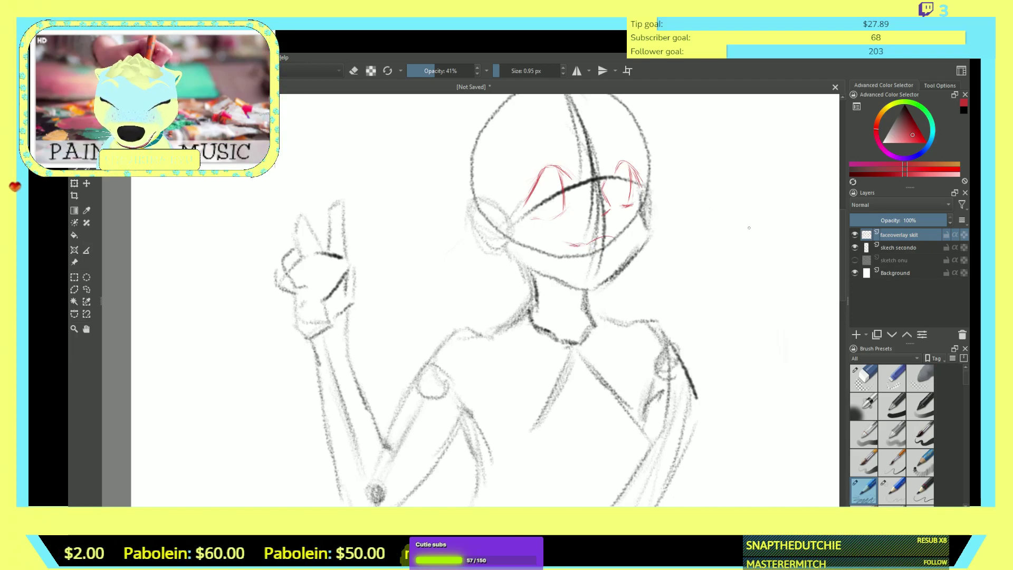
{"action": "left_click", "coordinate": [864, 377]}
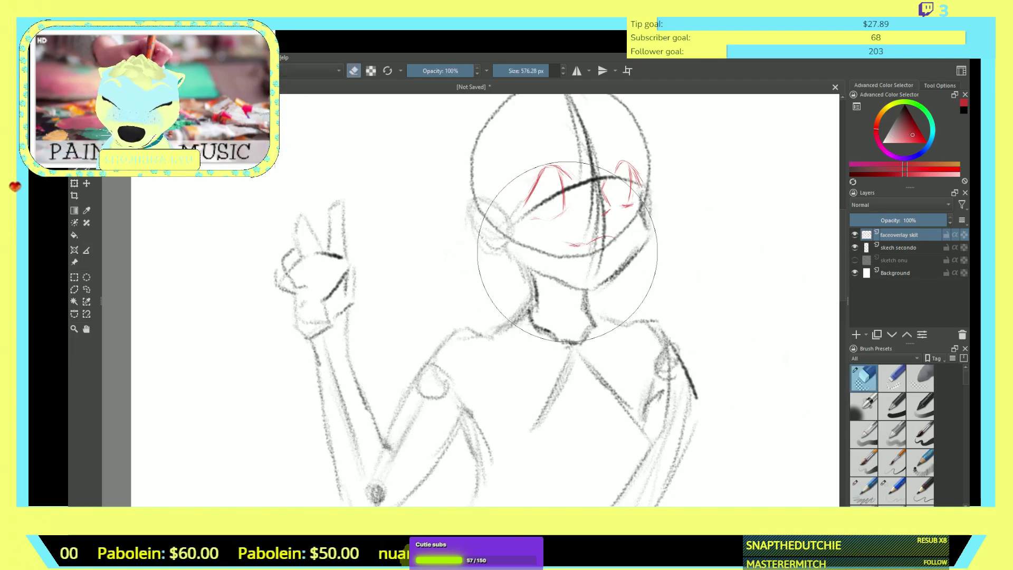
{"action": "mouse_move", "coordinate": [577, 244]}
{"action": "left_mouse_down"}
{"action": "mouse_move", "coordinate": [565, 244]}
{"action": "mouse_move", "coordinate": [589, 242]}
{"action": "left_mouse_up"}
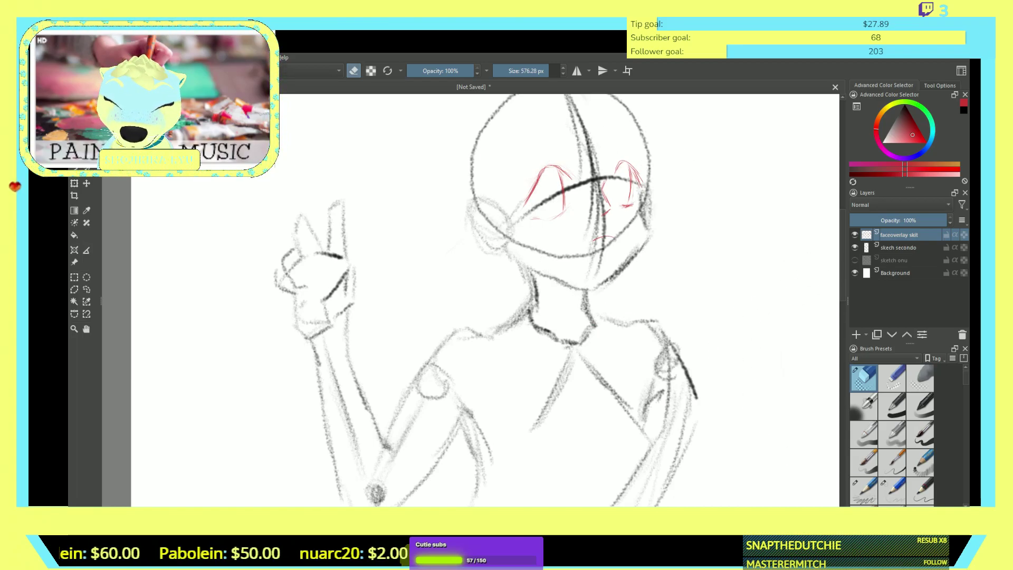
{"action": "key", "text": "slash"}
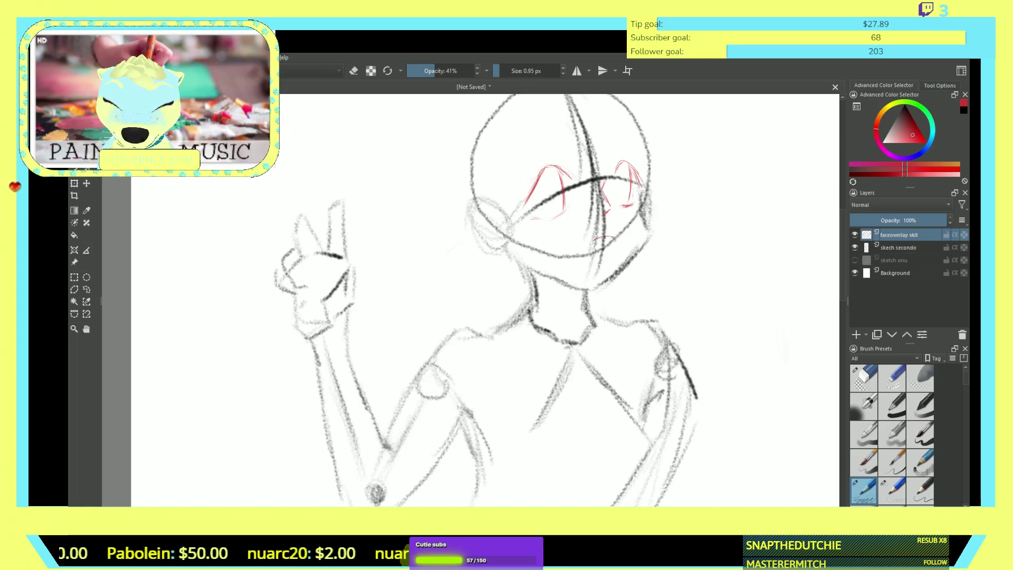
- Extend the red mouth line toward the left cheek and sketch the upper and lower lips around it
{"action": "left_click_drag", "start_coordinate": [601, 237], "coordinate": [574, 248]}
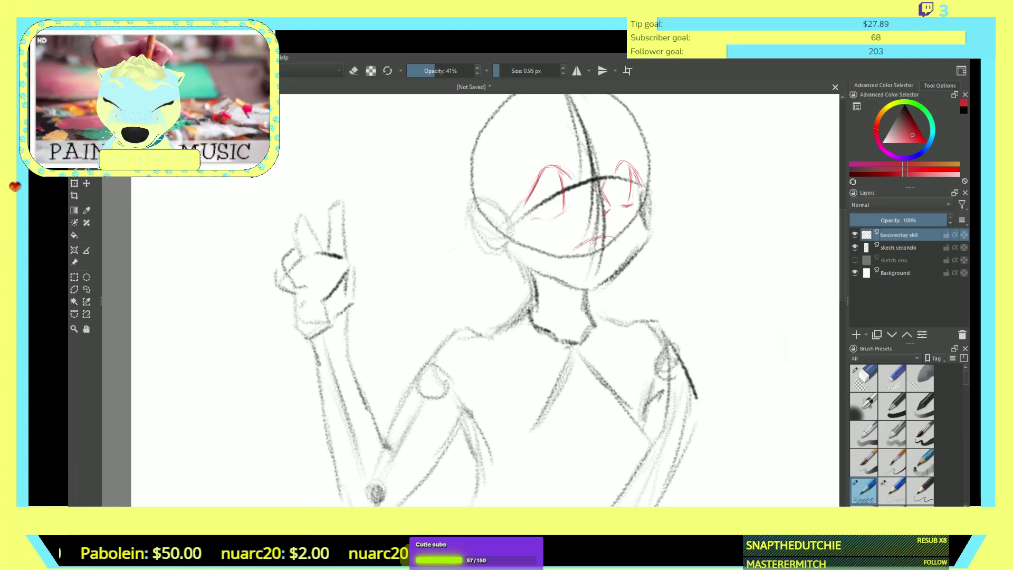
{"action": "mouse_move", "coordinate": [553, 246]}
{"action": "left_mouse_down"}
{"action": "mouse_move", "coordinate": [572, 249]}
{"action": "mouse_move", "coordinate": [556, 248]}
{"action": "left_mouse_up"}
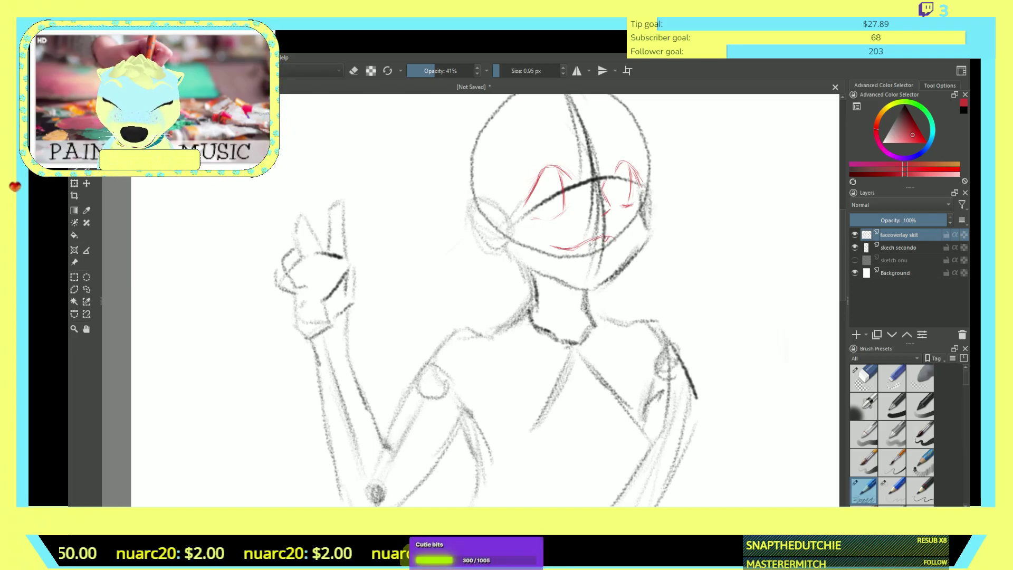
{"action": "left_click_drag", "start_coordinate": [587, 249], "coordinate": [597, 244]}
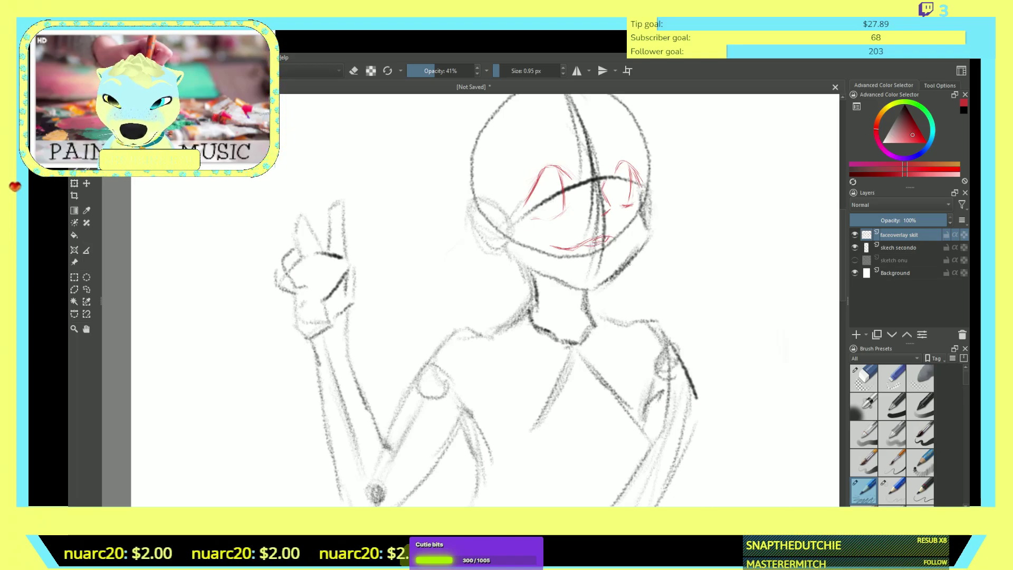
{"action": "left_click_drag", "start_coordinate": [598, 262], "coordinate": [571, 257]}
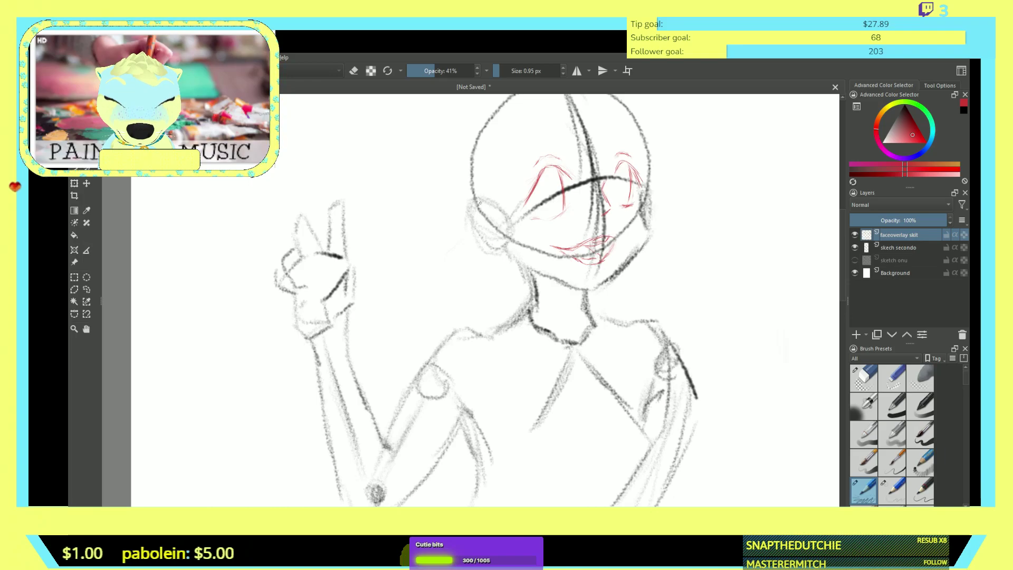
{"action": "mouse_move", "coordinate": [471, 198]}
{"action": "left_mouse_down"}
{"action": "mouse_move", "coordinate": [465, 210]}
{"action": "mouse_move", "coordinate": [489, 250]}
{"action": "left_mouse_up"}
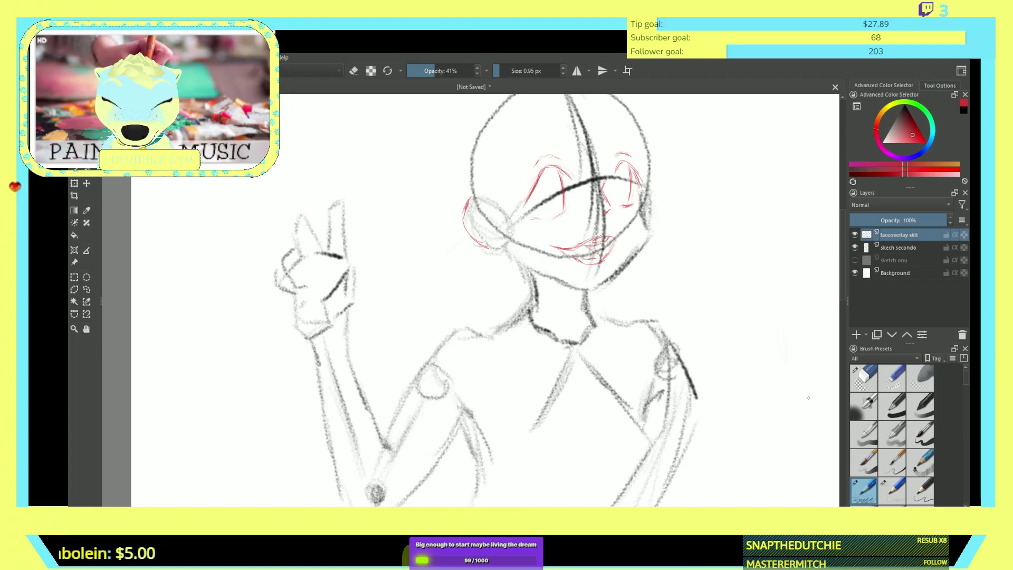
{"action": "left_click", "coordinate": [864, 378]}
{"action": "mouse_move", "coordinate": [457, 223]}
{"action": "left_mouse_down"}
{"action": "mouse_move", "coordinate": [464, 197]}
{"action": "mouse_move", "coordinate": [469, 248]}
{"action": "left_mouse_up"}
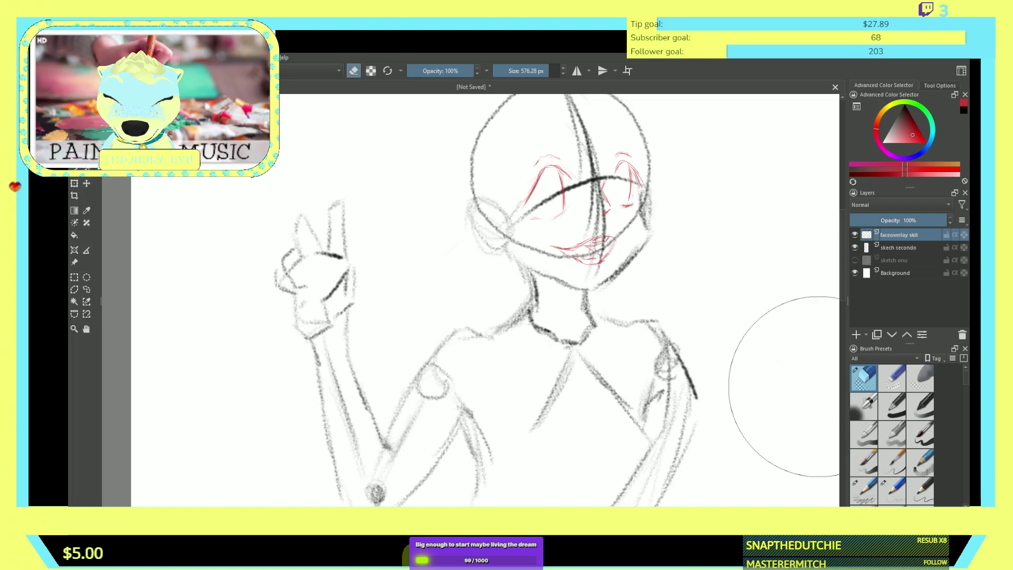
{"action": "key", "text": "e"}
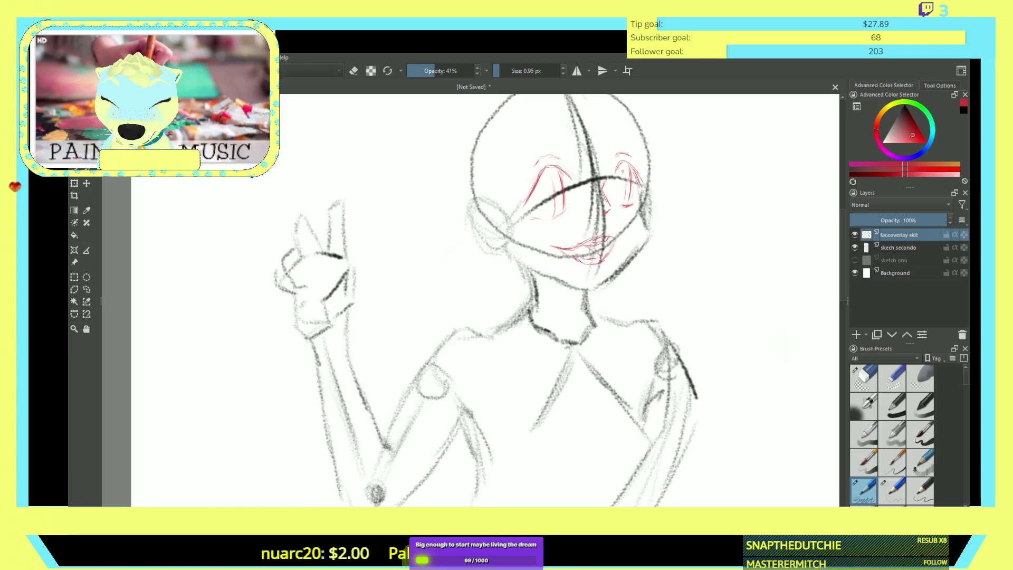
- Reinforce the iris lines of both eyes in red and add small highlight shapes inside them
{"action": "left_click_drag", "start_coordinate": [627, 186], "coordinate": [625, 204]}
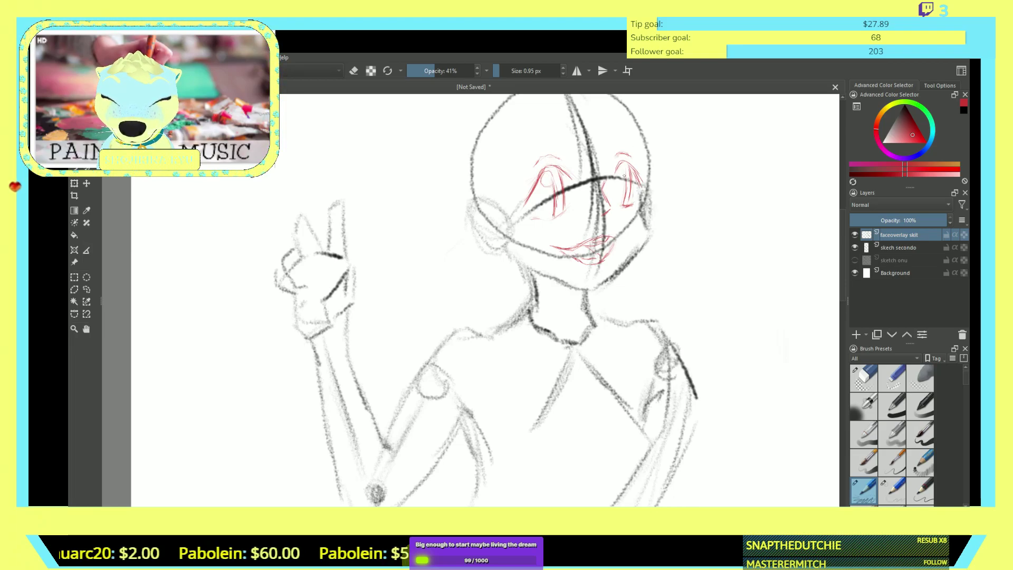
{"action": "left_click_drag", "start_coordinate": [619, 175], "coordinate": [627, 164]}
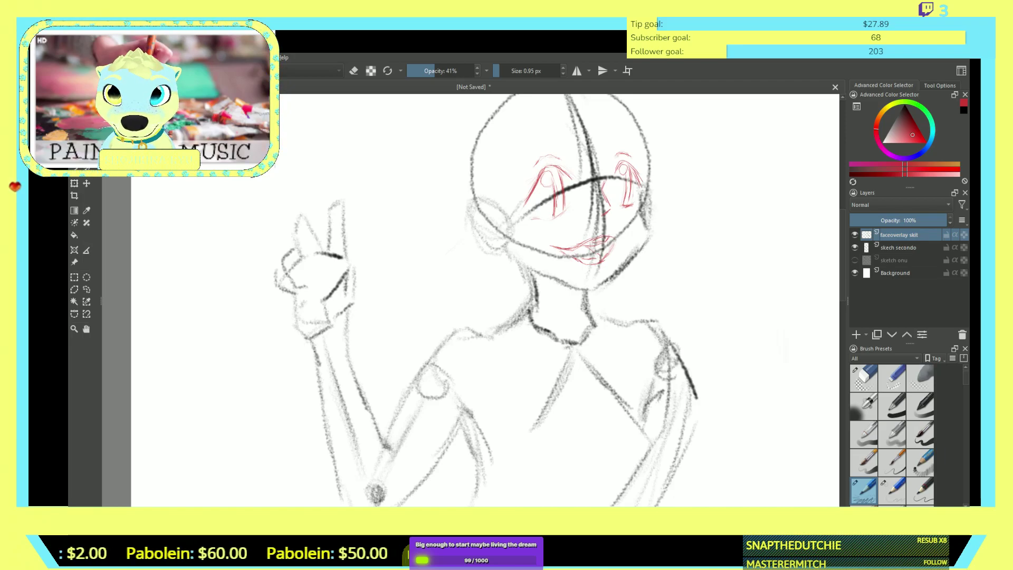
{"action": "left_click_drag", "start_coordinate": [536, 208], "coordinate": [550, 212]}
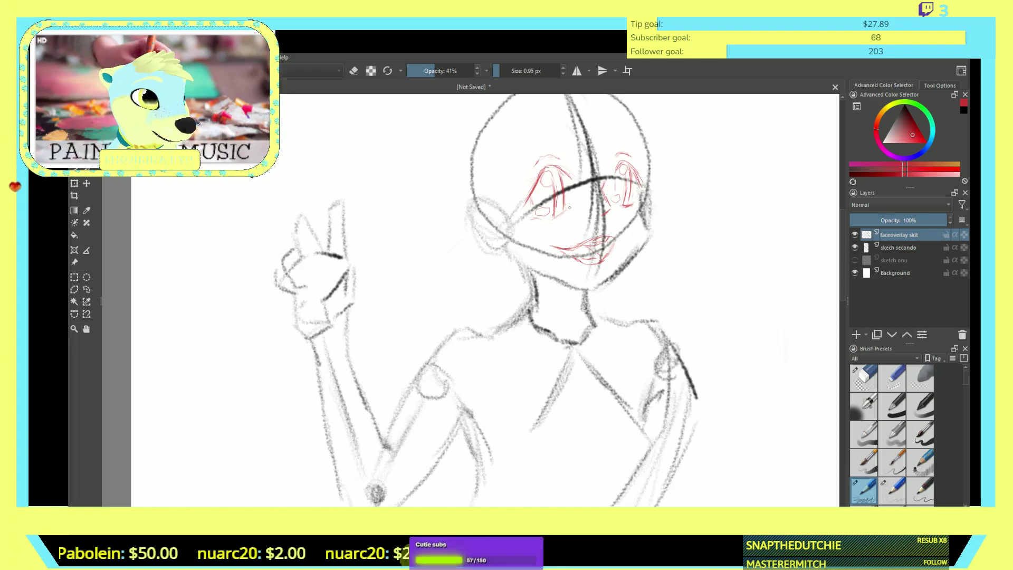
- Sketch the left ear in red over its pencil guide, with the outer rim, inner folds and lobe
{"action": "scroll", "coordinate": [702, 222], "scroll_direction": "down", "scroll_amount": 5}
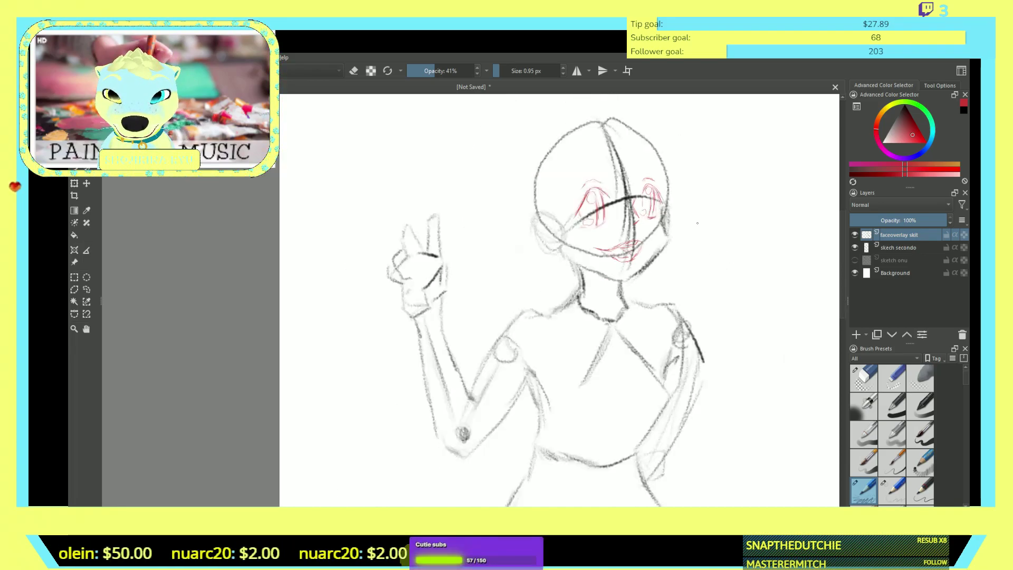
{"action": "scroll", "coordinate": [717, 219], "scroll_direction": "up", "scroll_amount": 5}
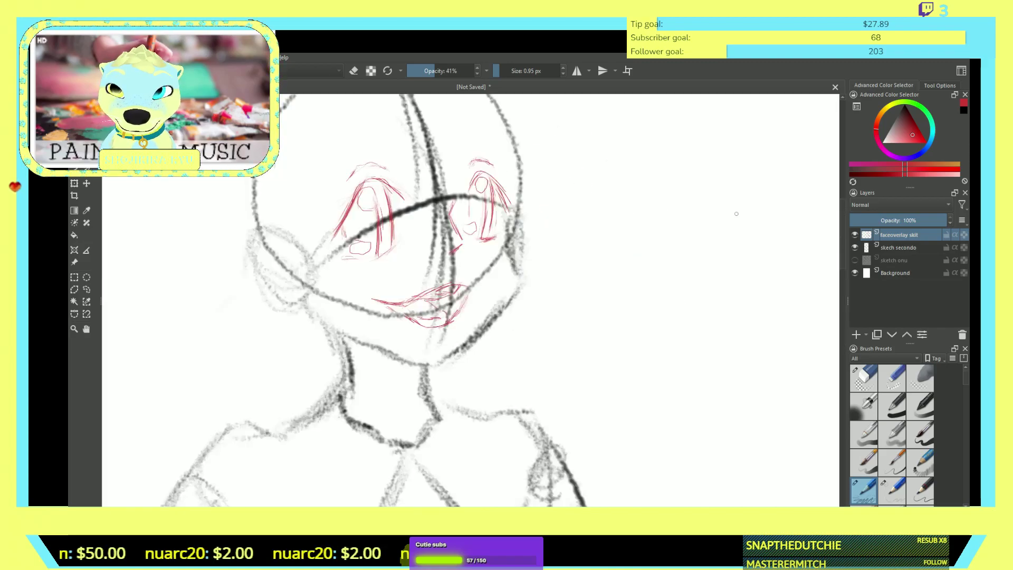
{"action": "scroll", "coordinate": [709, 213], "scroll_direction": "down", "scroll_amount": 3}
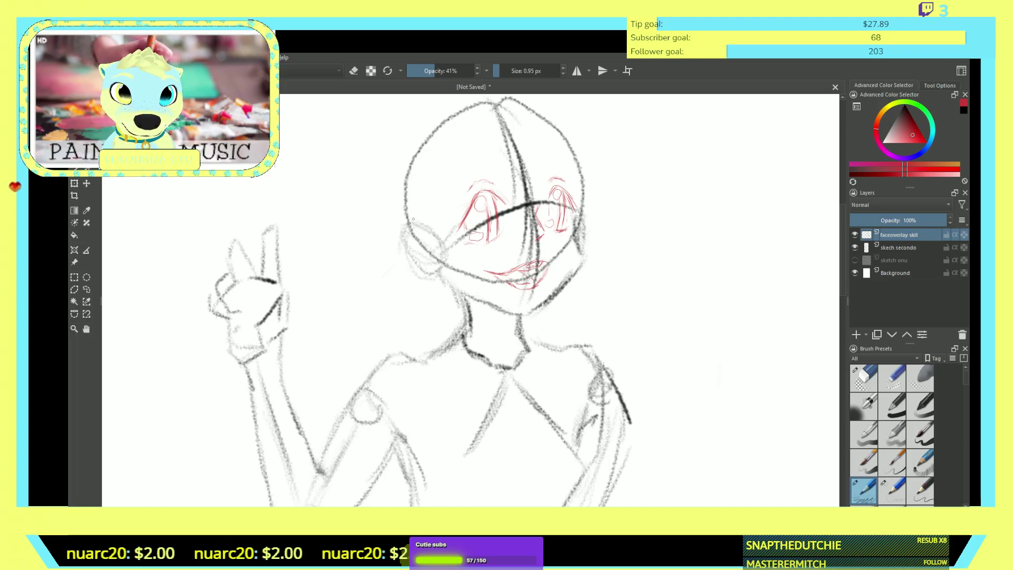
{"action": "mouse_move", "coordinate": [418, 225]}
{"action": "left_mouse_down"}
{"action": "mouse_move", "coordinate": [399, 233]}
{"action": "mouse_move", "coordinate": [403, 253]}
{"action": "mouse_move", "coordinate": [428, 274]}
{"action": "mouse_move", "coordinate": [440, 268]}
{"action": "mouse_move", "coordinate": [425, 276]}
{"action": "mouse_move", "coordinate": [403, 265]}
{"action": "mouse_move", "coordinate": [412, 260]}
{"action": "mouse_move", "coordinate": [397, 251]}
{"action": "mouse_move", "coordinate": [405, 222]}
{"action": "mouse_move", "coordinate": [422, 232]}
{"action": "mouse_move", "coordinate": [402, 233]}
{"action": "mouse_move", "coordinate": [408, 253]}
{"action": "left_mouse_up"}
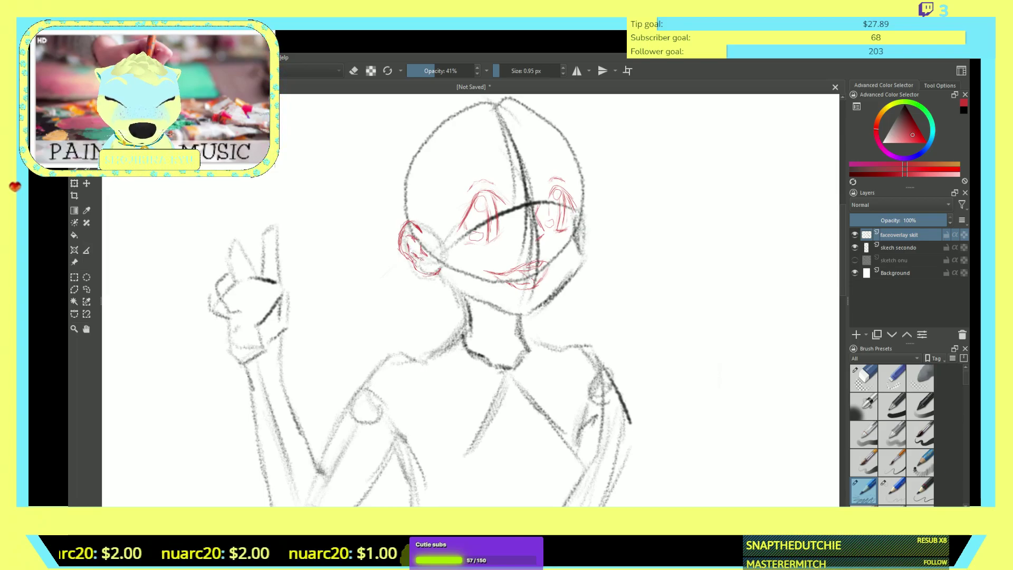
{"action": "left_click_drag", "start_coordinate": [422, 260], "coordinate": [426, 264]}
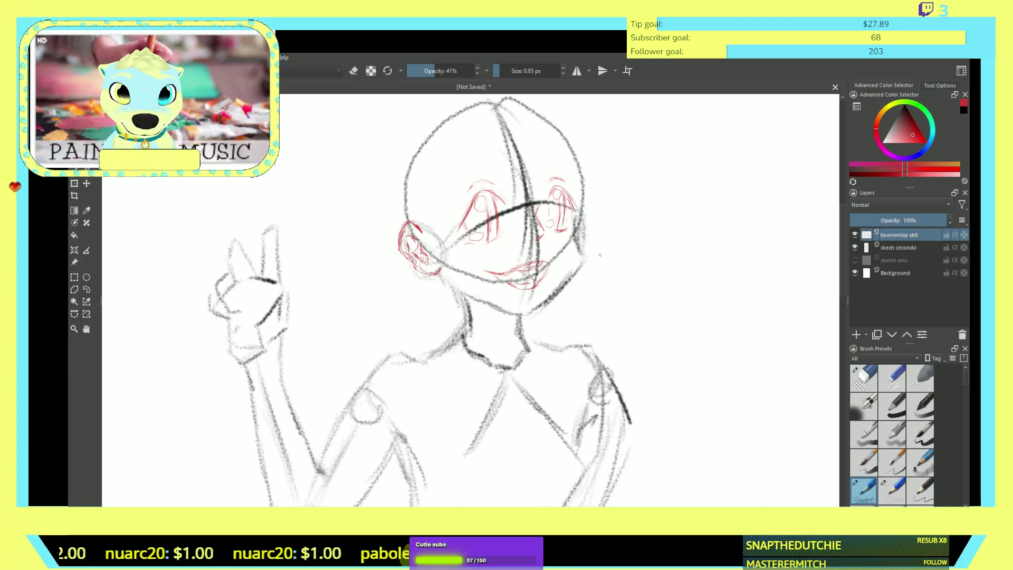
- Toggle the visibility of the "skech secondo" layer to check the red facial features without the pencil sketch
{"action": "scroll", "coordinate": [599, 261], "scroll_direction": "down", "scroll_amount": 1}
{"action": "scroll", "coordinate": [596, 253], "scroll_direction": "up", "scroll_amount": 1}
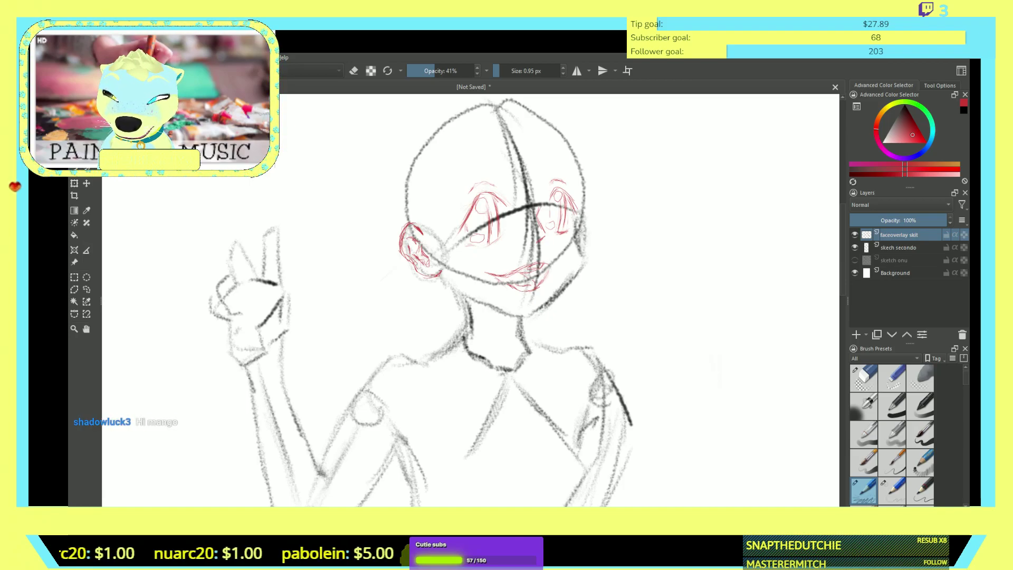
{"action": "left_click", "coordinate": [854, 247]}
{"action": "left_click", "coordinate": [855, 247]}
{"action": "left_click", "coordinate": [855, 248]}
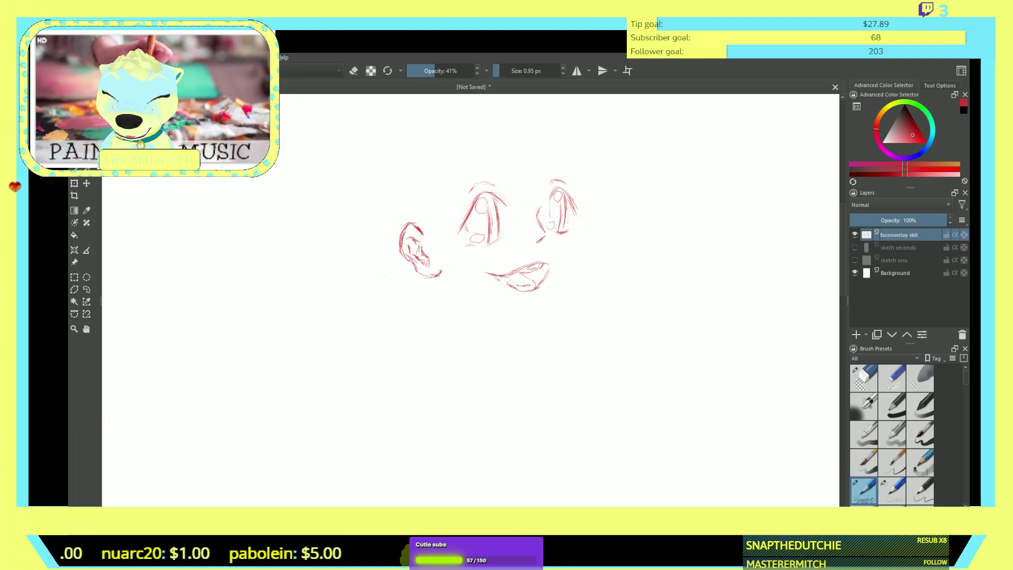
{"action": "left_click", "coordinate": [855, 247]}
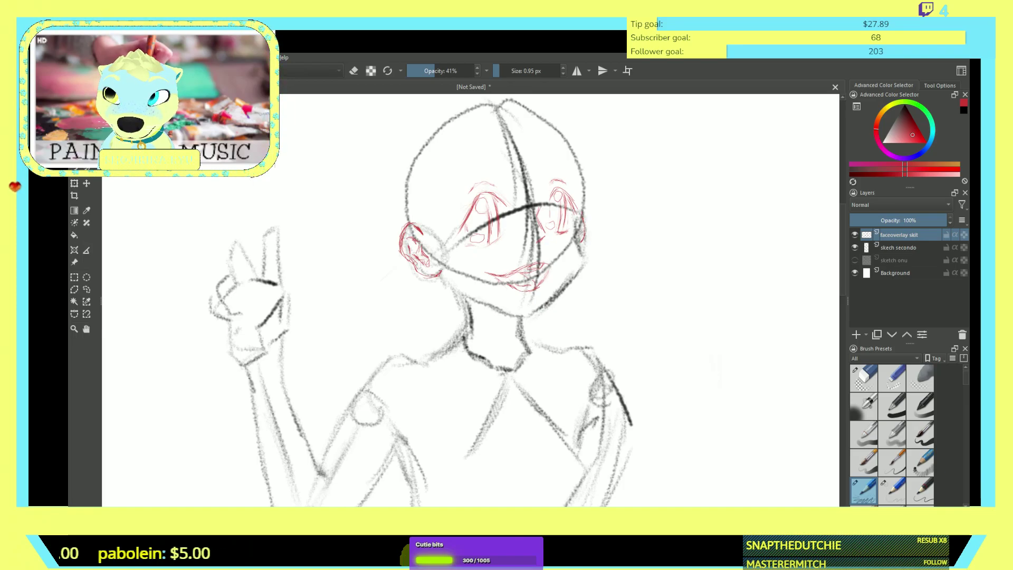
{"action": "left_click", "coordinate": [855, 248]}
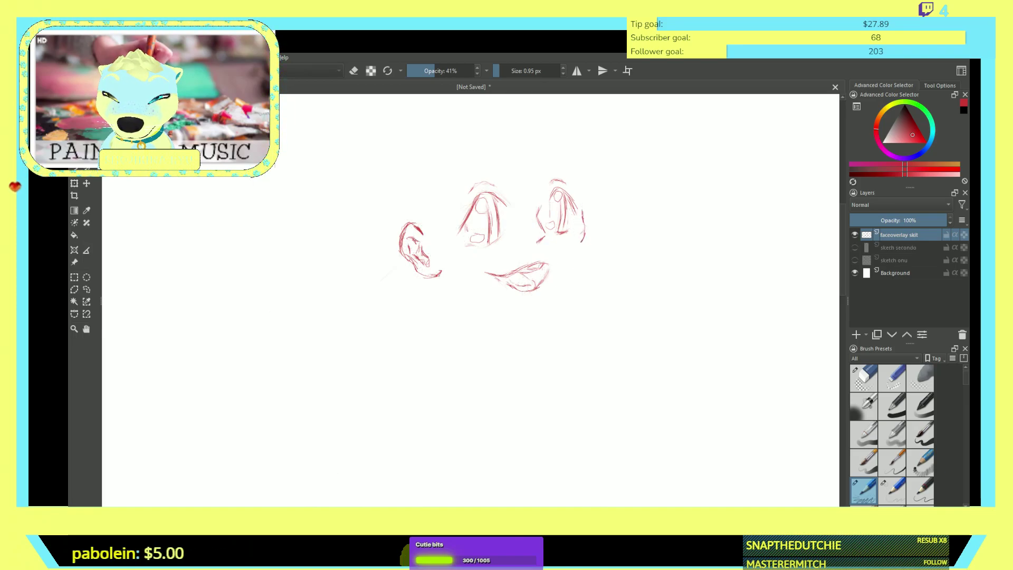
{"action": "left_click", "coordinate": [855, 247]}
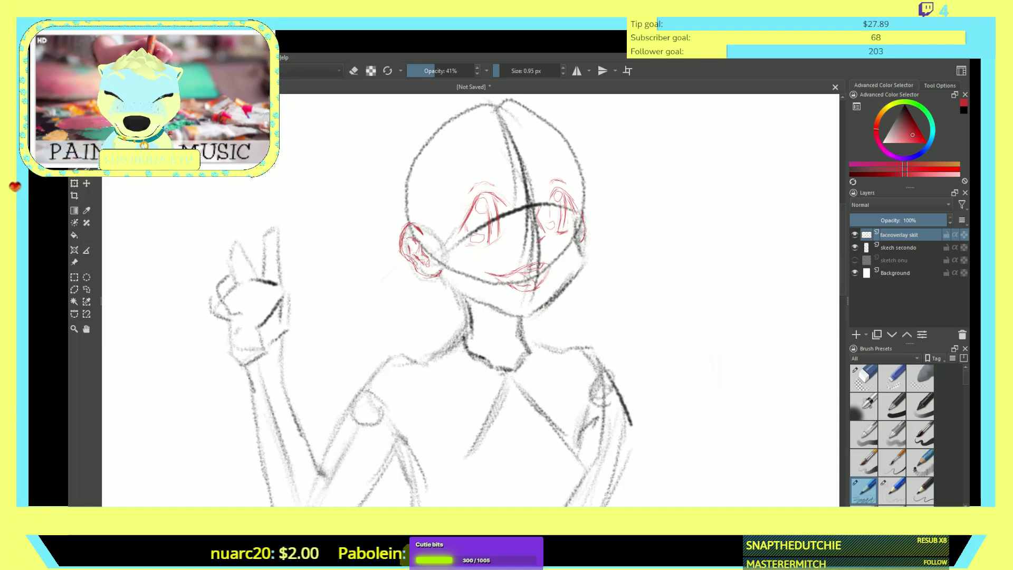
{"action": "scroll", "coordinate": [471, 300], "scroll_direction": "up", "scroll_amount": 2}
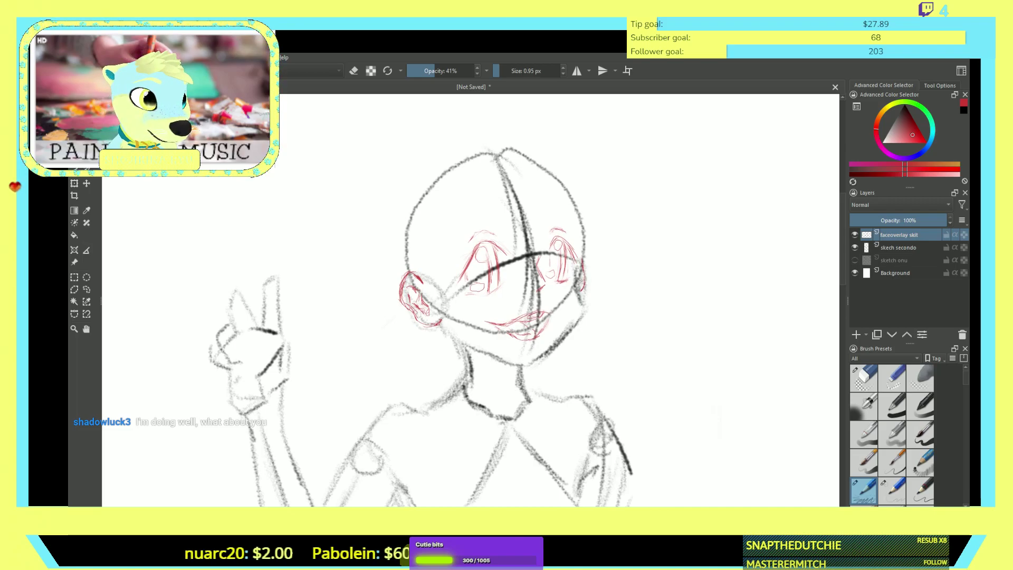
{"action": "left_click_drag", "start_coordinate": [848, 301], "coordinate": [846, 301]}
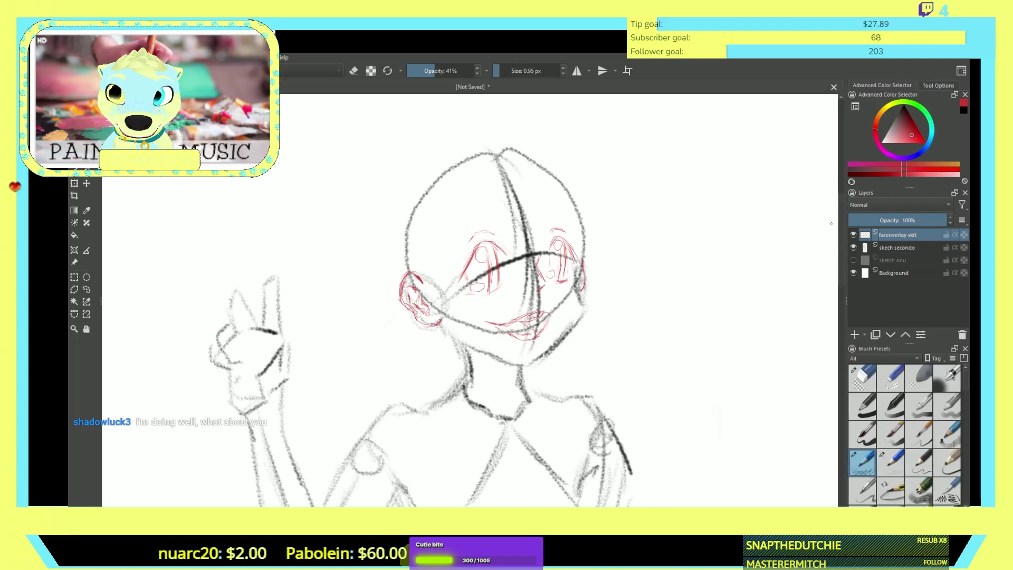
{"action": "scroll", "coordinate": [471, 300], "scroll_direction": "up", "scroll_amount": 3}
{"action": "scroll", "coordinate": [471, 300], "scroll_direction": "down", "scroll_amount": 4}
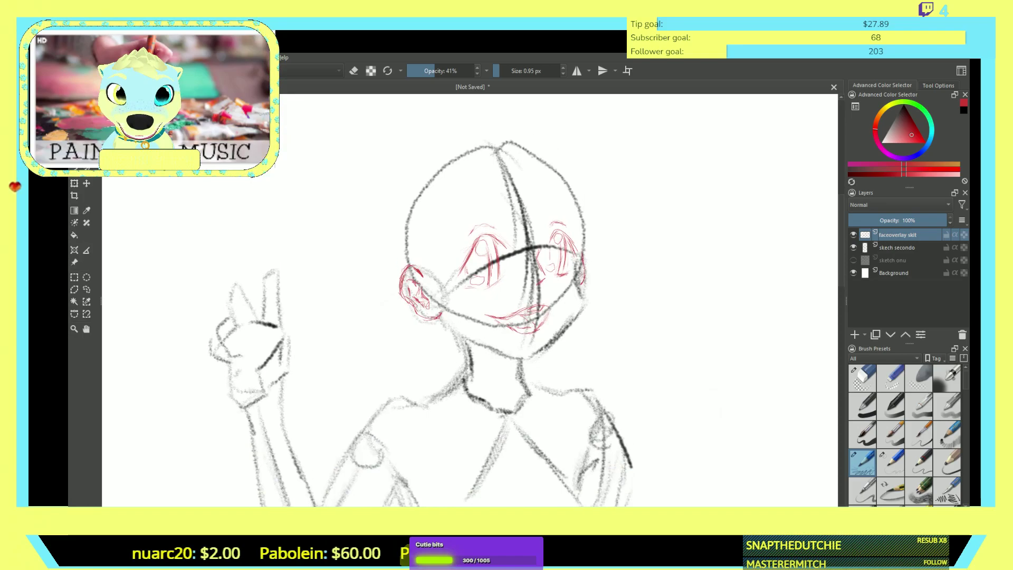
{"action": "scroll", "coordinate": [470, 300], "scroll_direction": "up", "scroll_amount": 1}
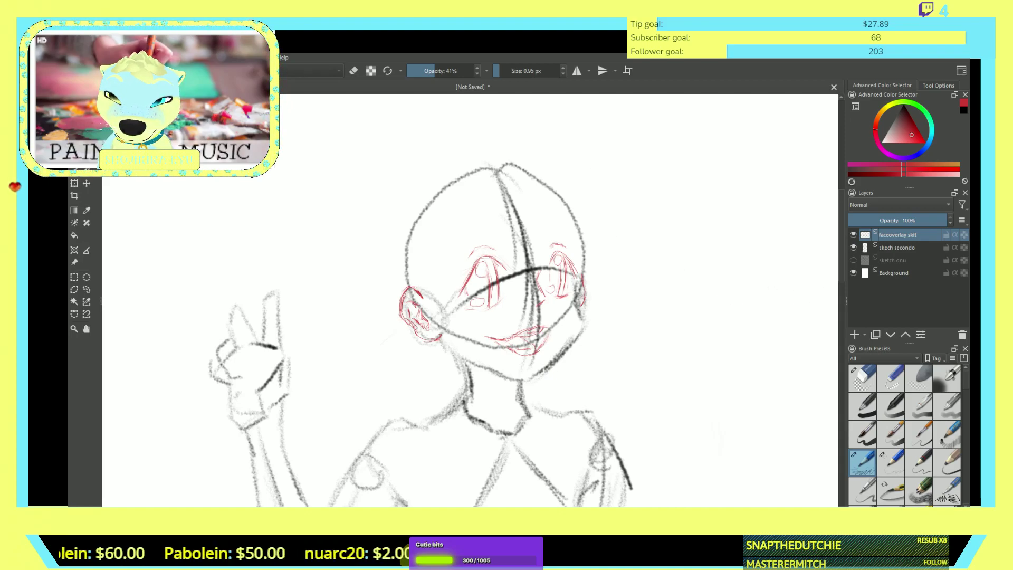
- Add a new paint layer above "faceoverlay skit" and rename it "hair do"
{"action": "key", "text": "Insert"}
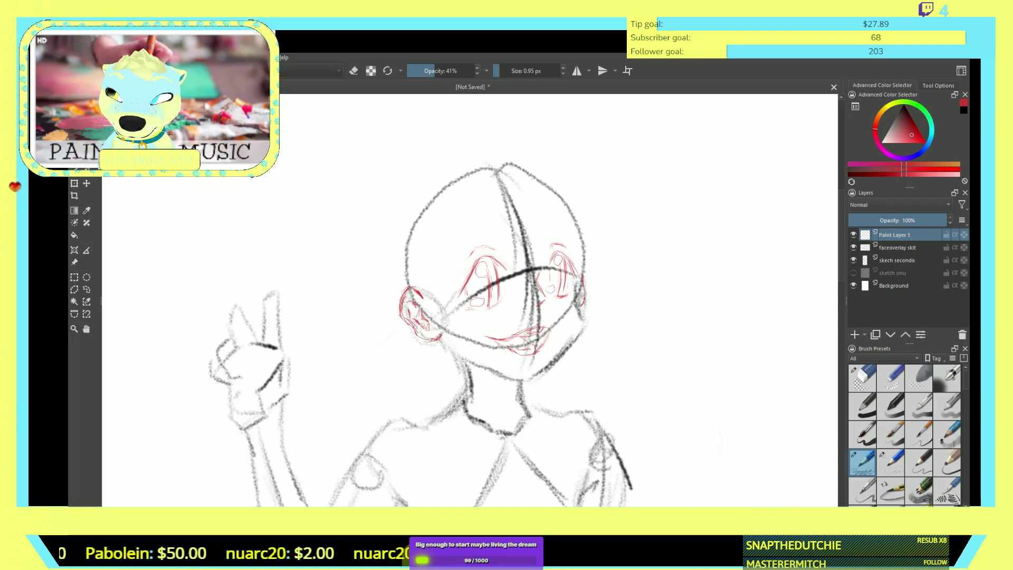
{"action": "double_click", "coordinate": [887, 235]}
{"action": "left_click", "coordinate": [887, 234]}
{"action": "key", "text": "ctrl+shift+Left"}
{"action": "key", "text": "ctrl+shift+Left"}
{"action": "key", "text": "ctrl+shift+Left"}
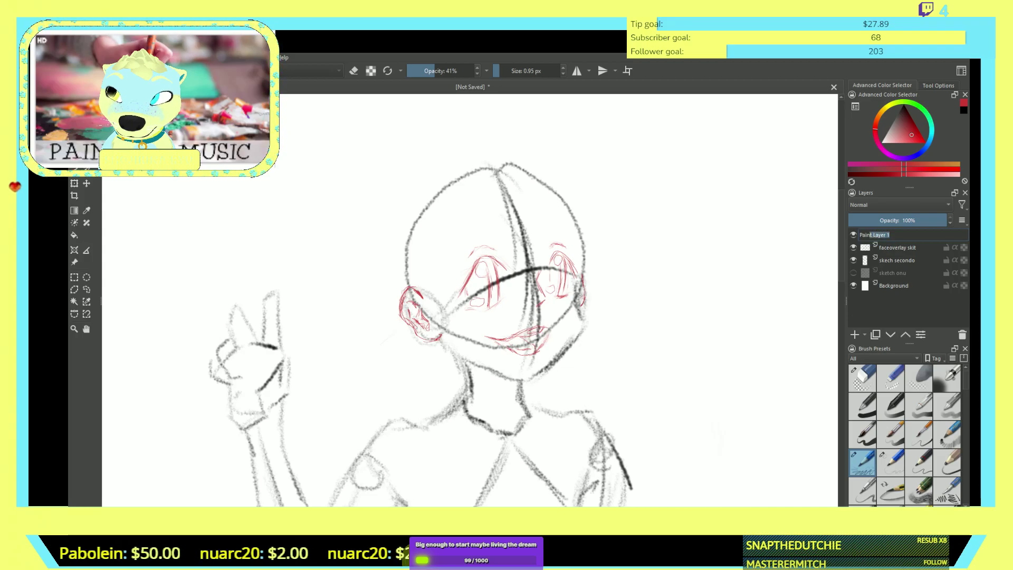
{"action": "key", "text": "BackSpace"}
{"action": "type", "text": "hair"}
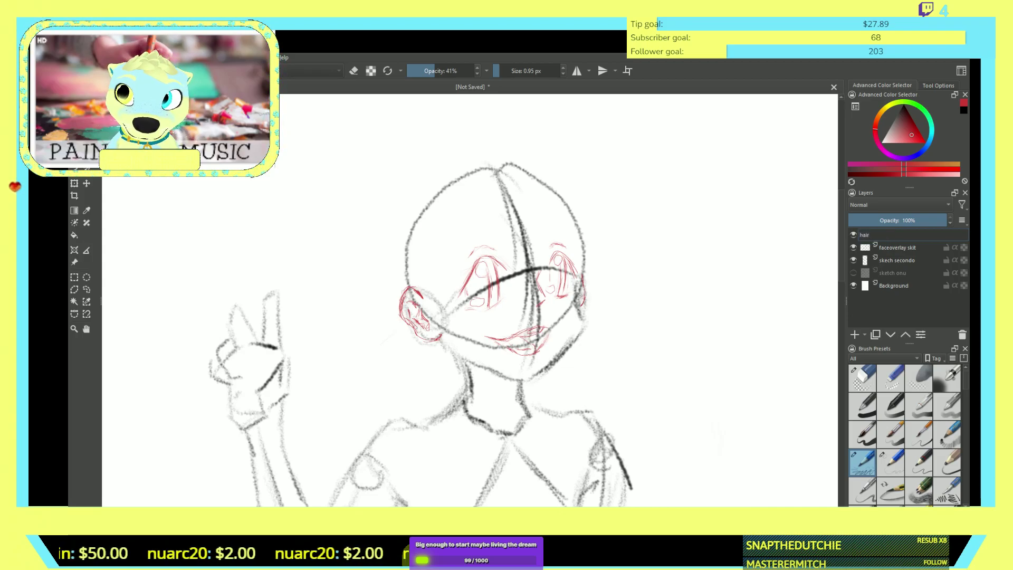
{"action": "type", "text": " do"}
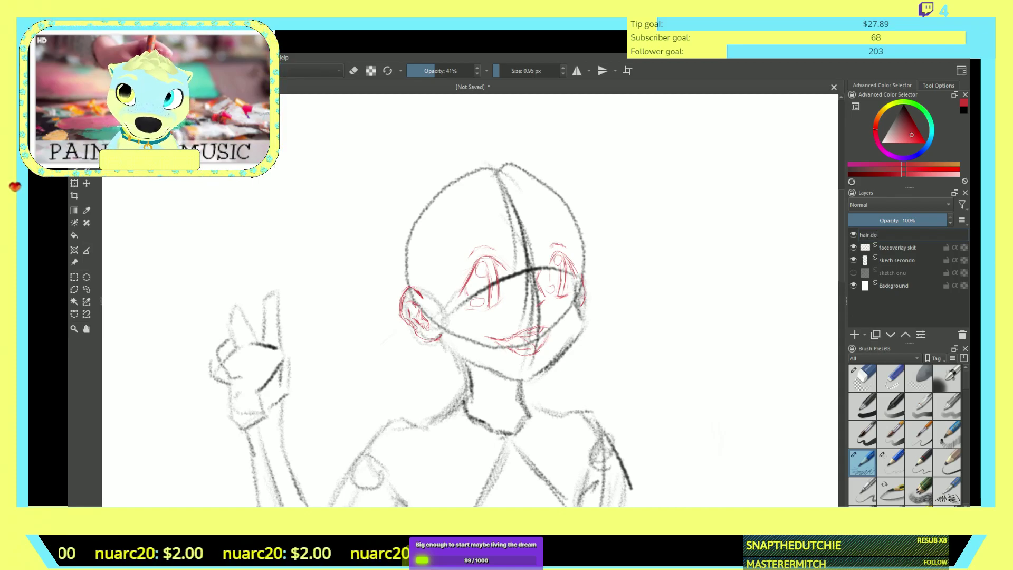
{"action": "key", "text": "Return"}
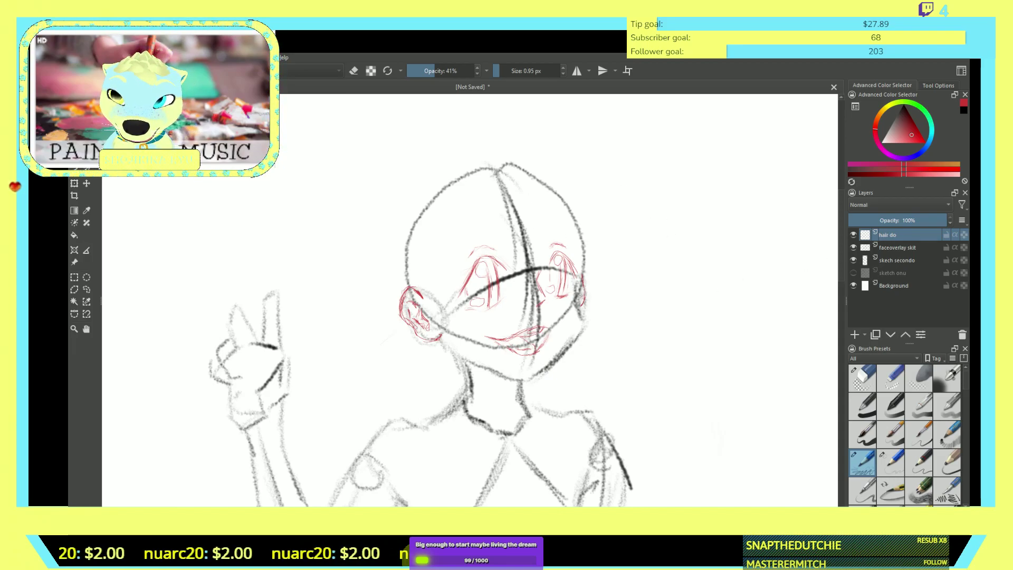
- Hide the "faceoverlay skit" layer so only the pencil sketch shows beneath the hair layer
{"action": "left_click", "coordinate": [853, 247]}
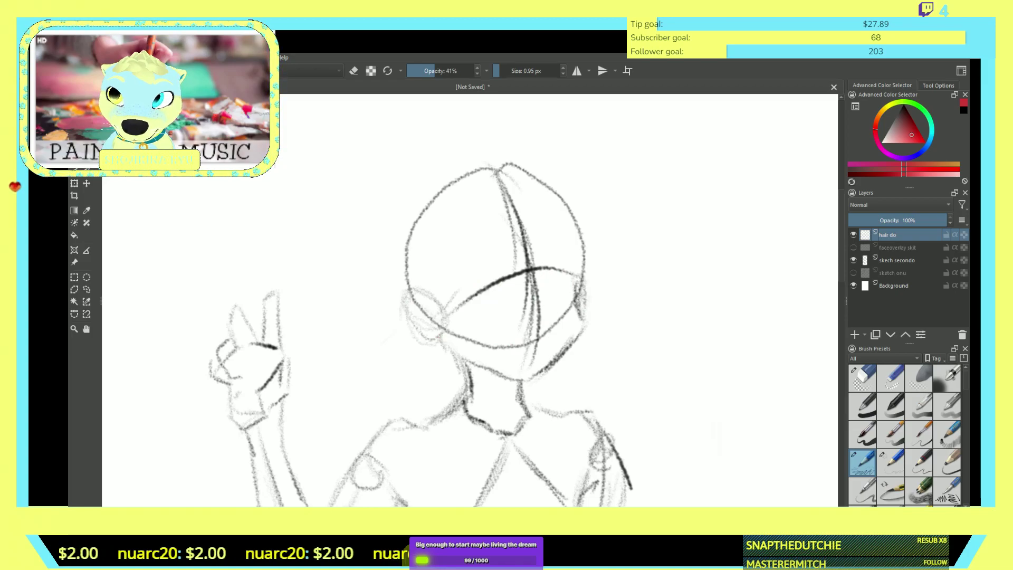
{"action": "left_click", "coordinate": [853, 247]}
{"action": "left_click", "coordinate": [853, 248]}
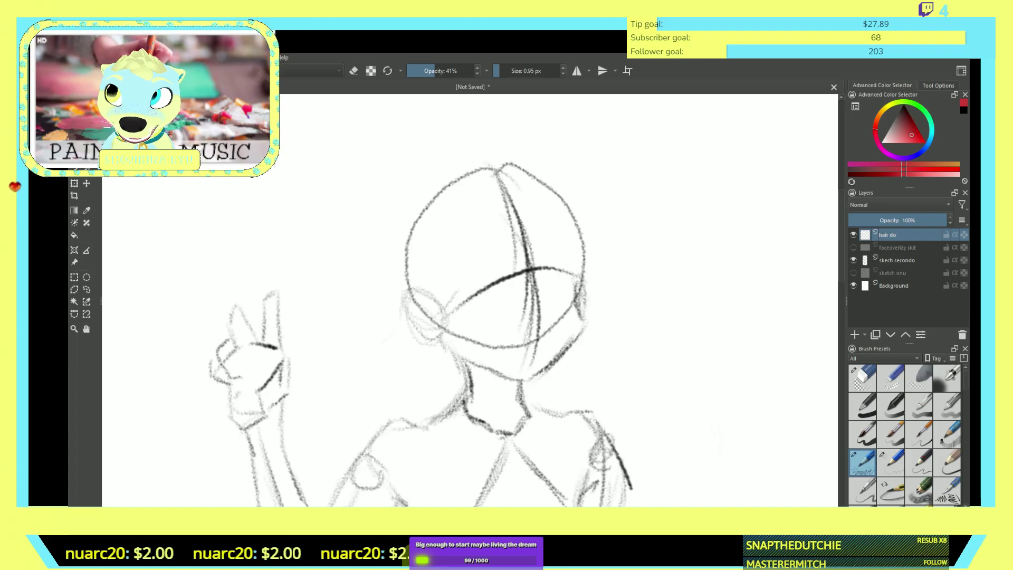
- Sketch the parted fringe and the strands around the left ear in turquoise on the "hair do" layer
{"action": "left_click", "coordinate": [931, 127]}
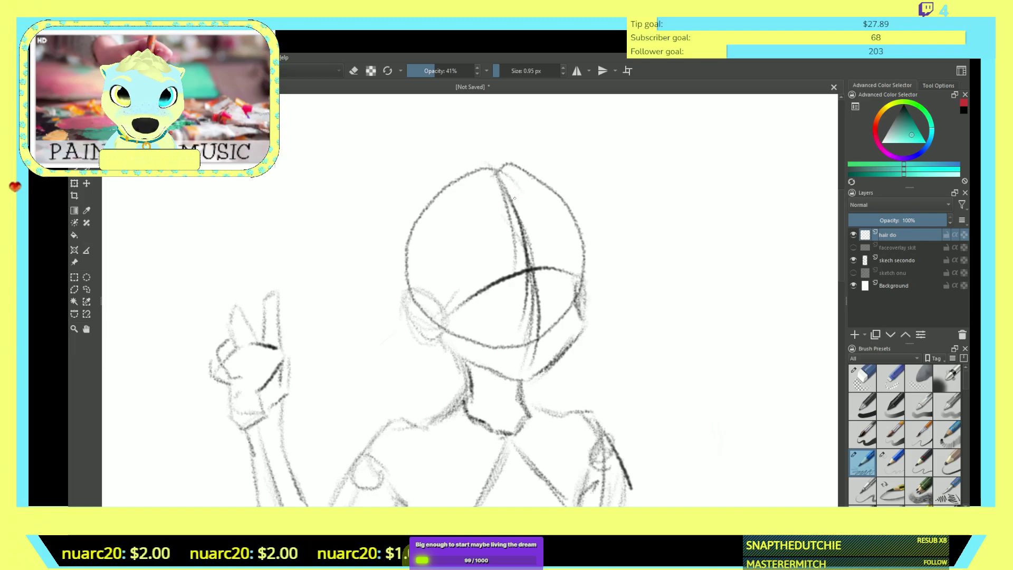
{"action": "mouse_move", "coordinate": [507, 219]}
{"action": "left_mouse_down"}
{"action": "mouse_move", "coordinate": [493, 275]}
{"action": "mouse_move", "coordinate": [443, 305]}
{"action": "left_mouse_up"}
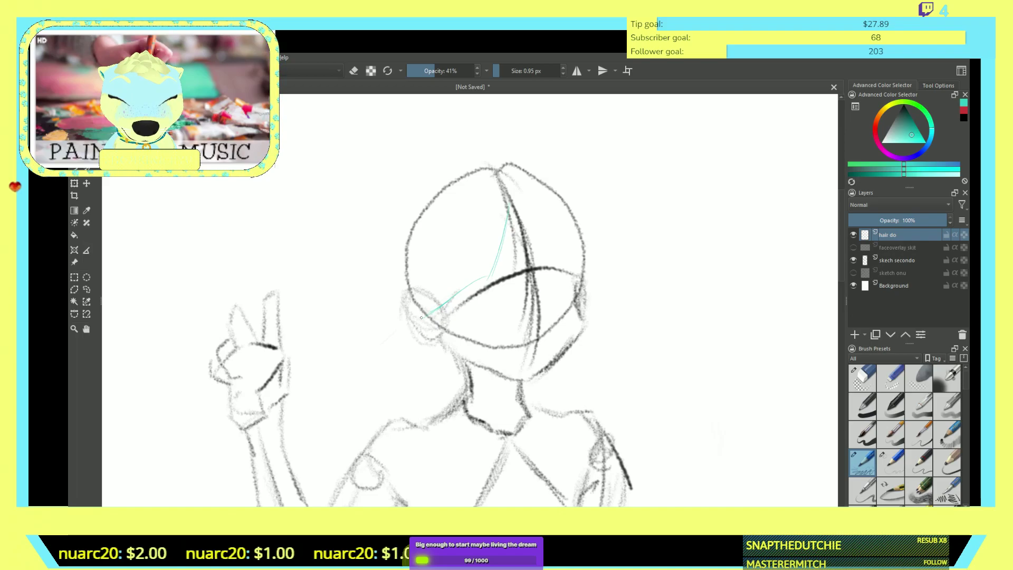
{"action": "mouse_move", "coordinate": [418, 248]}
{"action": "left_mouse_down"}
{"action": "mouse_move", "coordinate": [409, 290]}
{"action": "mouse_move", "coordinate": [420, 298]}
{"action": "left_mouse_up"}
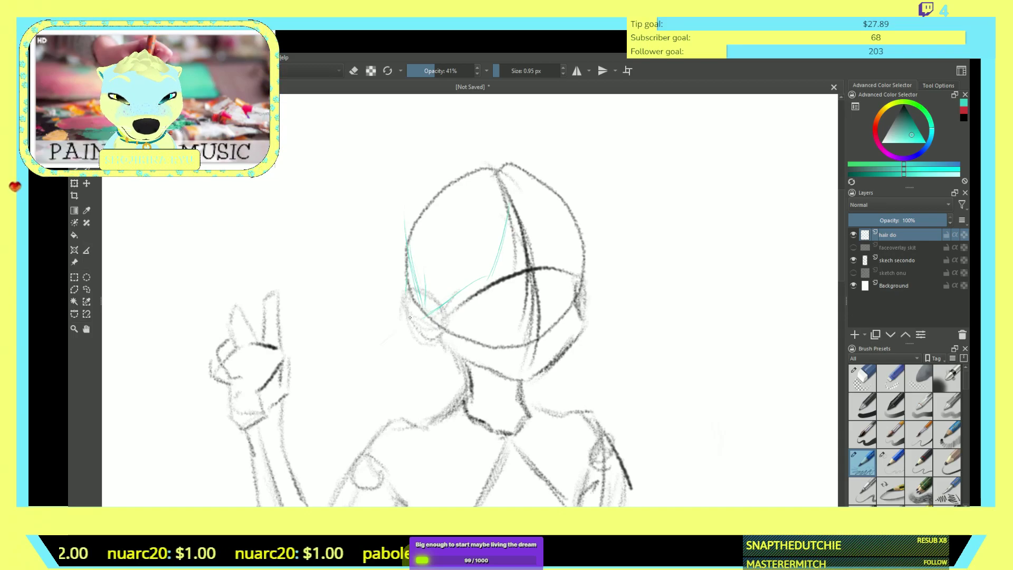
{"action": "left_click_drag", "start_coordinate": [413, 301], "coordinate": [411, 342]}
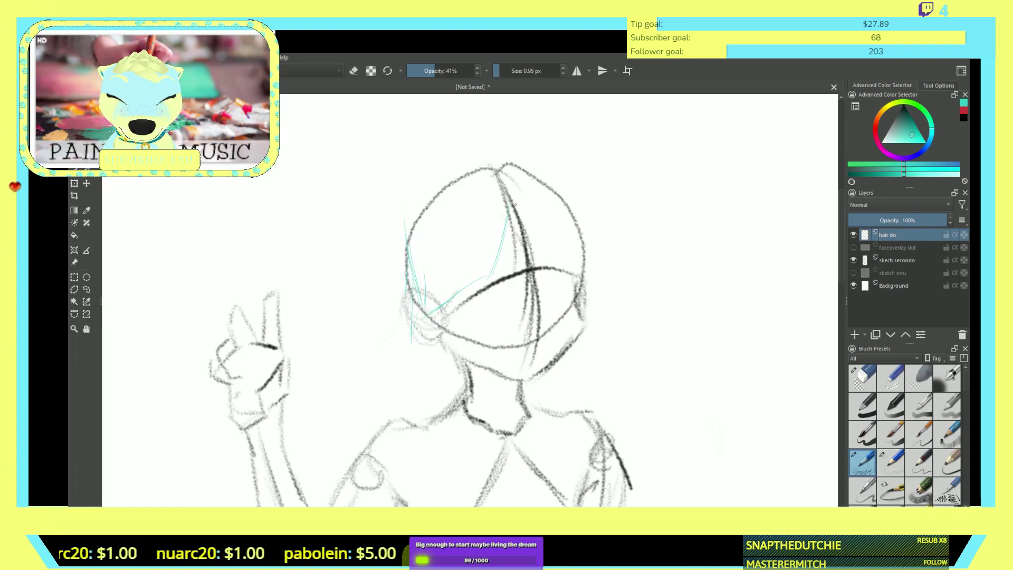
{"action": "left_click_drag", "start_coordinate": [516, 207], "coordinate": [543, 237]}
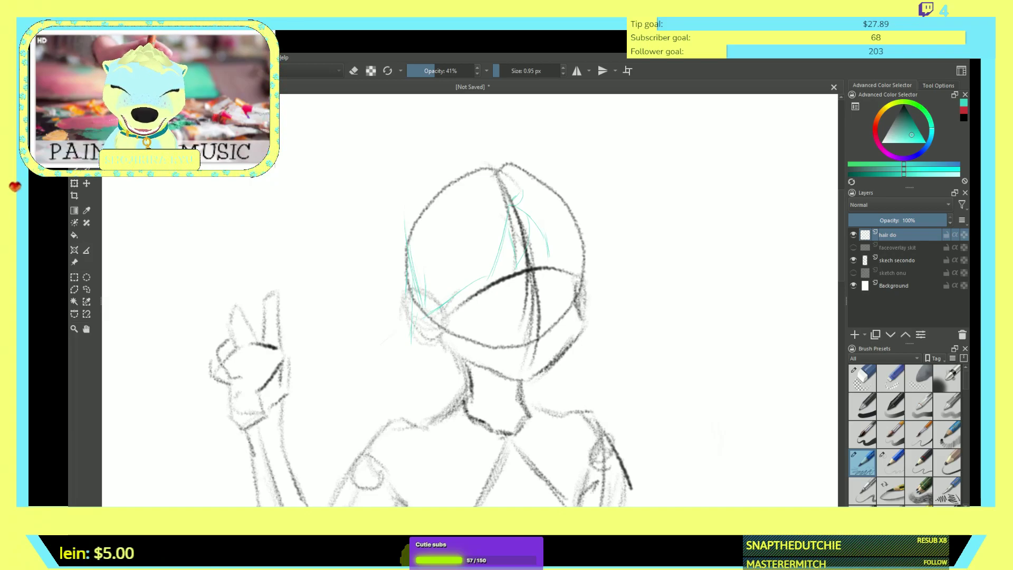
- Sketch the outer hair contour in turquoise along the right side of the head, standing off from the skull
{"action": "scroll", "coordinate": [613, 266], "scroll_direction": "down", "scroll_amount": 2}
{"action": "scroll", "coordinate": [643, 253], "scroll_direction": "down", "scroll_amount": 3}
{"action": "scroll", "coordinate": [612, 269], "scroll_direction": "up", "scroll_amount": 6}
{"action": "scroll", "coordinate": [610, 273], "scroll_direction": "down", "scroll_amount": 2}
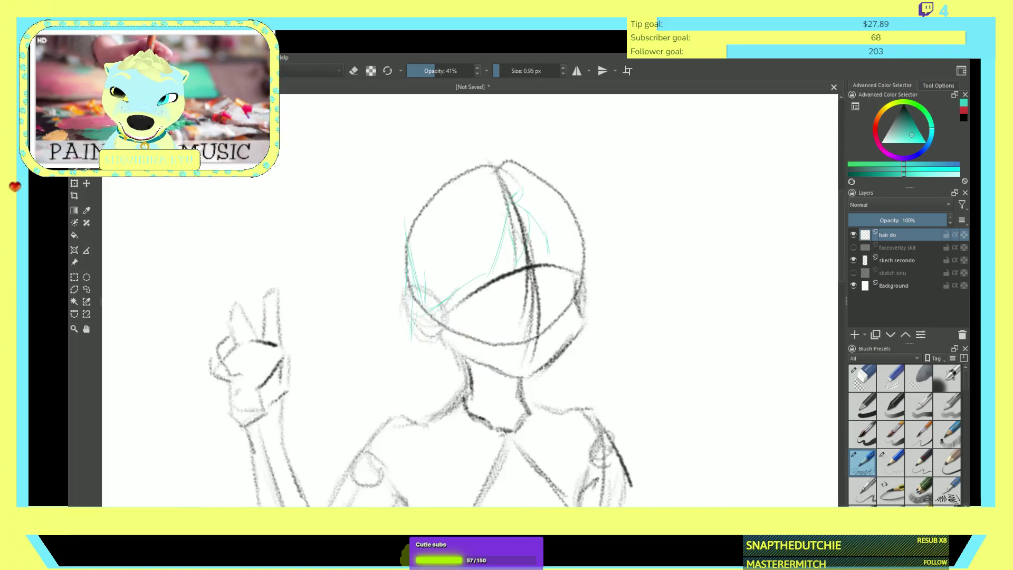
{"action": "scroll", "coordinate": [527, 295], "scroll_direction": "up", "scroll_amount": 5}
{"action": "scroll", "coordinate": [528, 295], "scroll_direction": "down", "scroll_amount": 4}
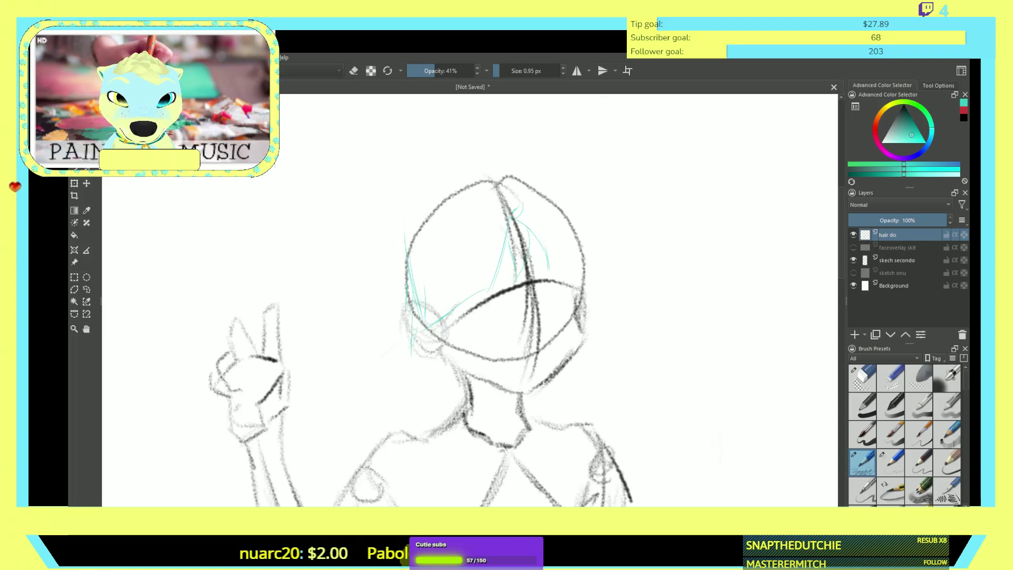
{"action": "left_click_drag", "start_coordinate": [554, 171], "coordinate": [609, 236]}
{"action": "left_click_drag", "start_coordinate": [591, 198], "coordinate": [612, 267]}
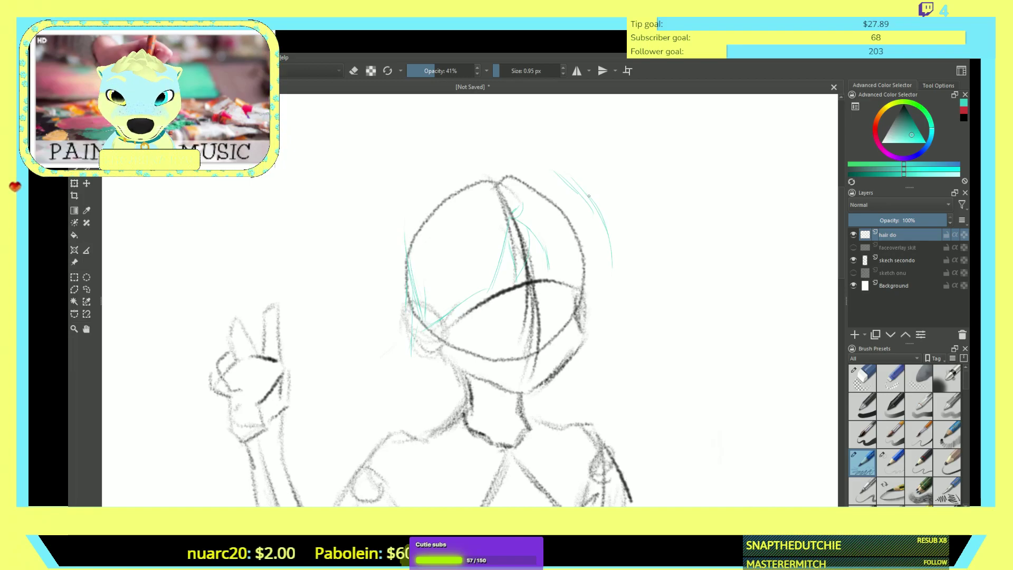
{"action": "left_click_drag", "start_coordinate": [600, 206], "coordinate": [611, 298]}
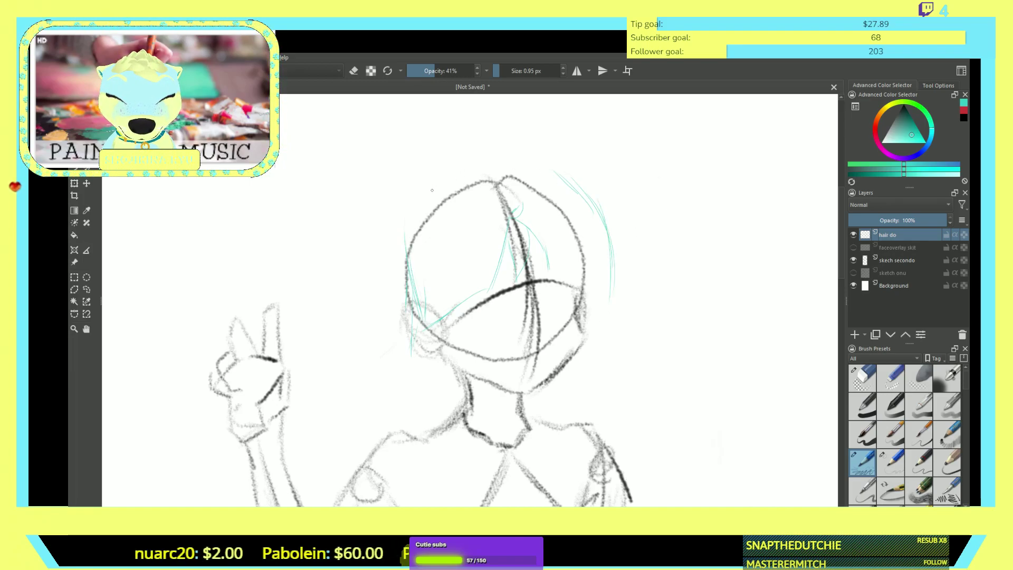
- Sketch the left outer hair contour with a tuft above, spiky tips beside the ear and lower strands reaching the neck
{"action": "mouse_move", "coordinate": [418, 184]}
{"action": "left_mouse_down"}
{"action": "mouse_move", "coordinate": [450, 179]}
{"action": "mouse_move", "coordinate": [426, 184]}
{"action": "mouse_move", "coordinate": [367, 284]}
{"action": "mouse_move", "coordinate": [358, 330]}
{"action": "mouse_move", "coordinate": [376, 374]}
{"action": "mouse_move", "coordinate": [394, 349]}
{"action": "mouse_move", "coordinate": [395, 386]}
{"action": "left_mouse_up"}
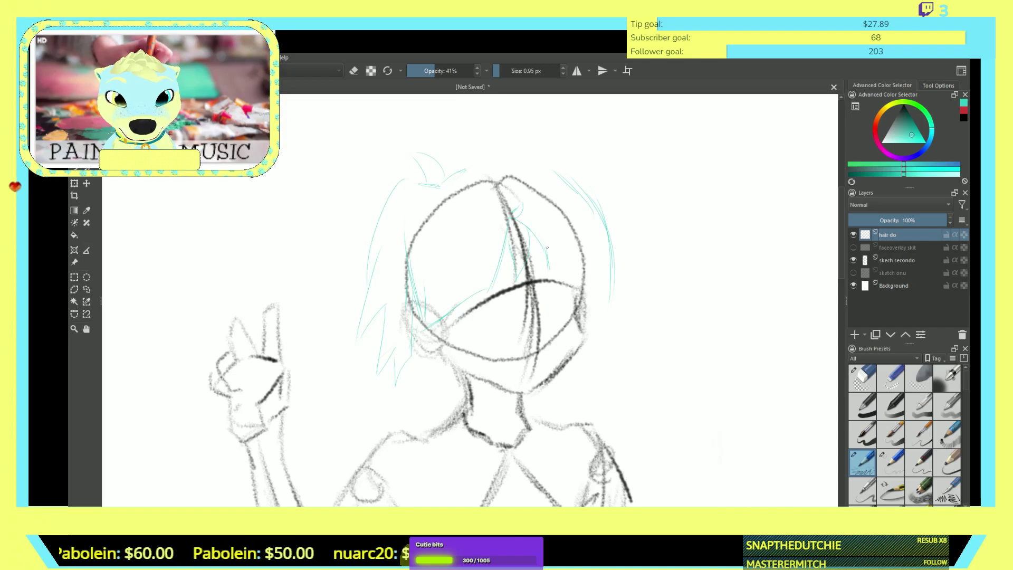
{"action": "mouse_move", "coordinate": [415, 374]}
{"action": "left_mouse_down"}
{"action": "mouse_move", "coordinate": [404, 430]}
{"action": "mouse_move", "coordinate": [425, 419]}
{"action": "left_mouse_up"}
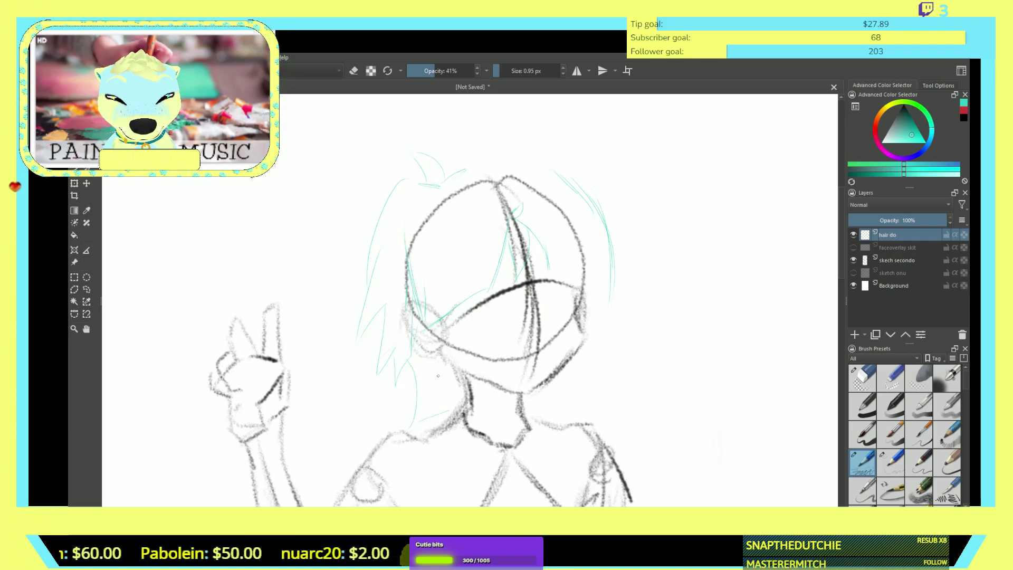
{"action": "left_click_drag", "start_coordinate": [433, 376], "coordinate": [443, 413]}
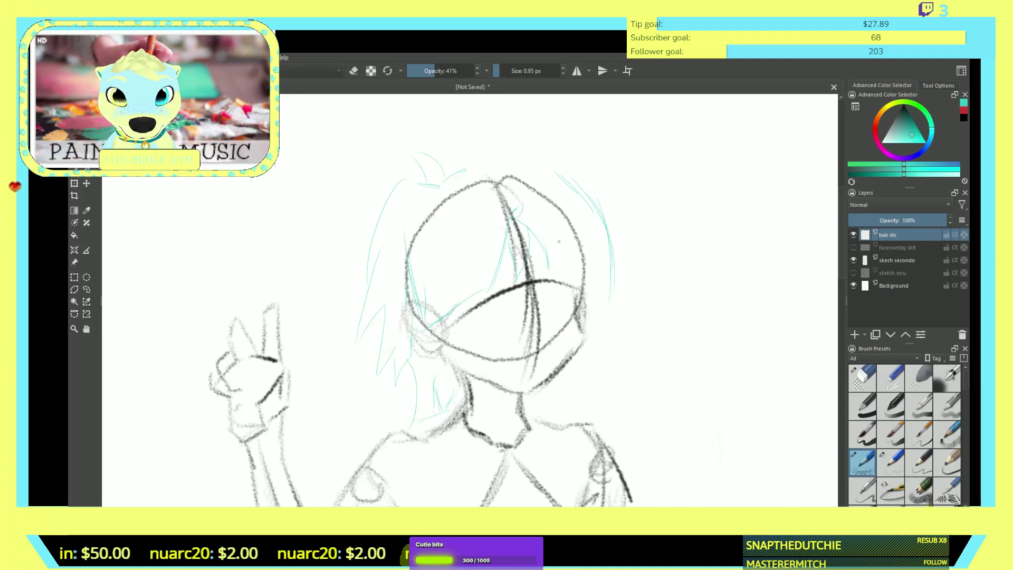
- Sketch the right fringe tip and inner strands, extend the right lock down to the shoulder, and draw the crown outline across the head
{"action": "left_click_drag", "start_coordinate": [546, 251], "coordinate": [567, 279]}
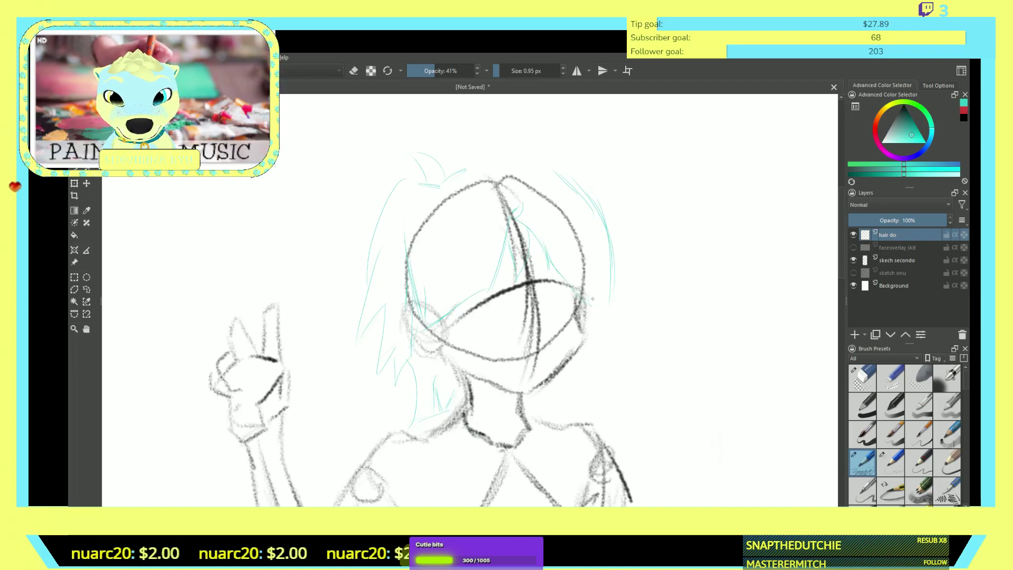
{"action": "mouse_move", "coordinate": [562, 194]}
{"action": "left_mouse_down"}
{"action": "mouse_move", "coordinate": [595, 247]}
{"action": "mouse_move", "coordinate": [599, 285]}
{"action": "left_mouse_up"}
{"action": "left_click_drag", "start_coordinate": [599, 250], "coordinate": [591, 314]}
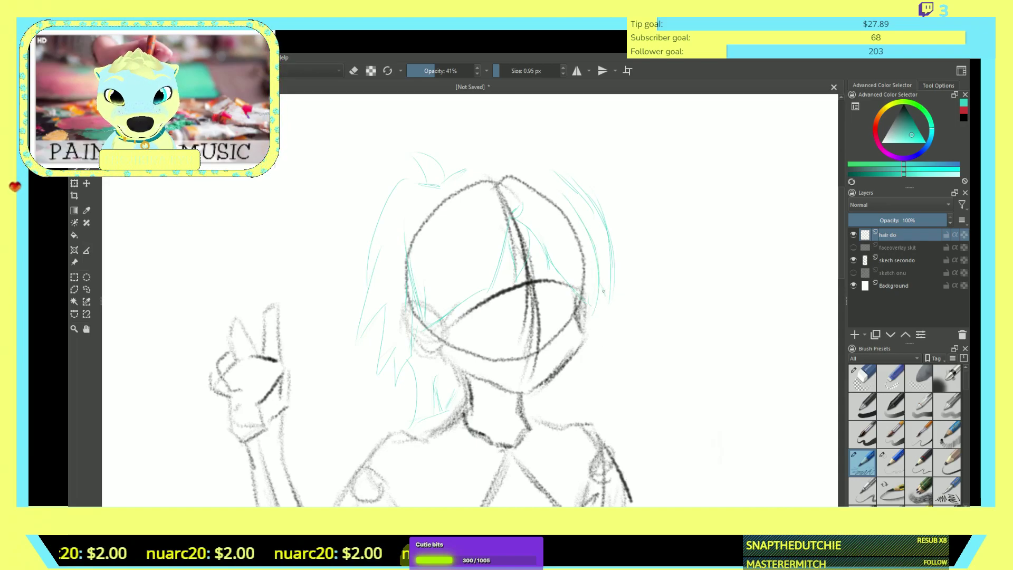
{"action": "mouse_move", "coordinate": [593, 311]}
{"action": "left_mouse_down"}
{"action": "mouse_move", "coordinate": [612, 374]}
{"action": "mouse_move", "coordinate": [583, 389]}
{"action": "mouse_move", "coordinate": [596, 422]}
{"action": "left_mouse_up"}
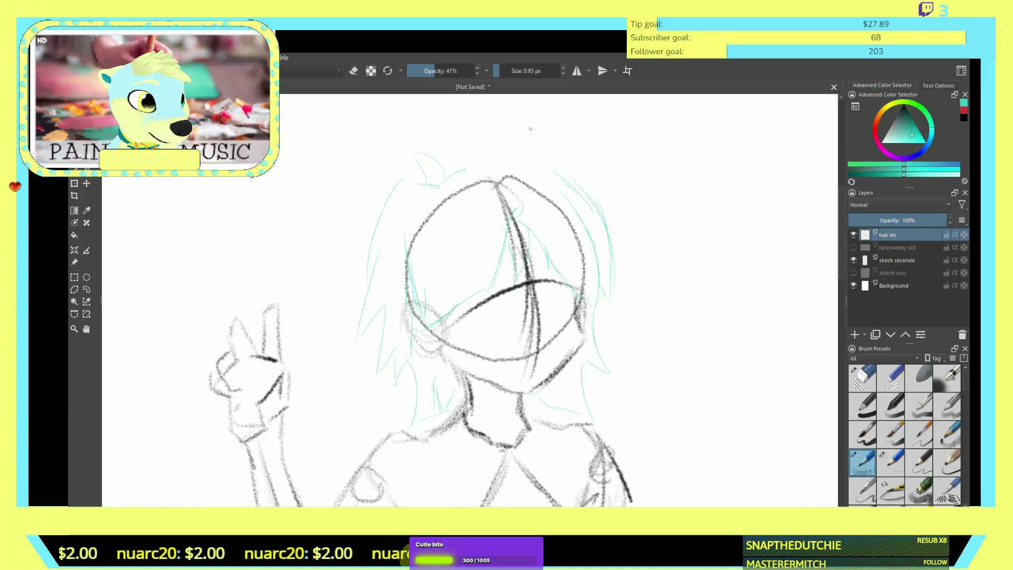
{"action": "mouse_move", "coordinate": [474, 157]}
{"action": "left_mouse_down"}
{"action": "mouse_move", "coordinate": [501, 155]}
{"action": "mouse_move", "coordinate": [578, 170]}
{"action": "mouse_move", "coordinate": [592, 206]}
{"action": "left_mouse_up"}
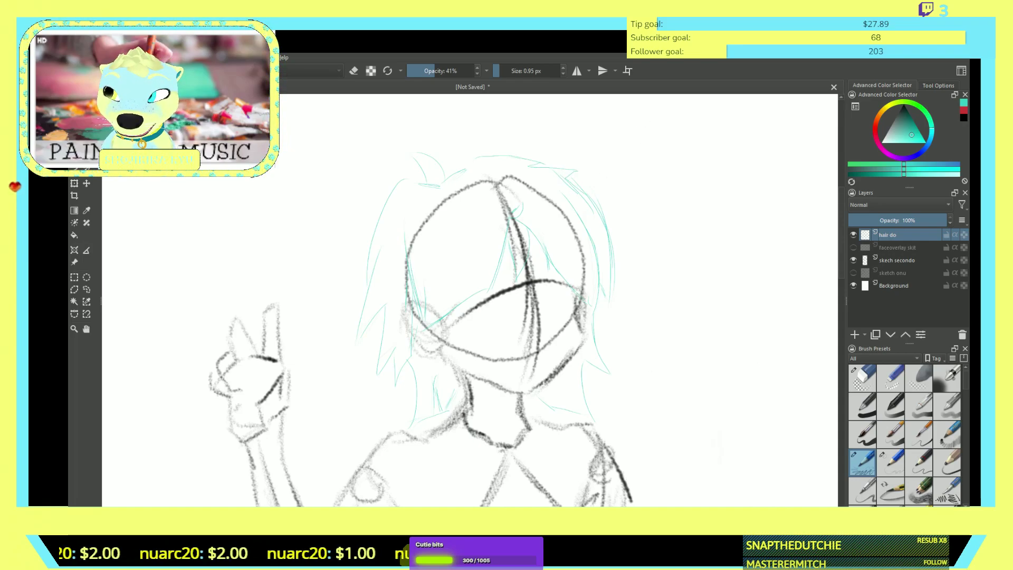
- Make the "faceoverlay skit" layer visible again, with the "hair do" layer also shown, to see the face and hair together
{"action": "left_click", "coordinate": [853, 248]}
{"action": "left_click", "coordinate": [853, 247]}
{"action": "left_click", "coordinate": [854, 248]}
{"action": "left_click", "coordinate": [853, 235]}
{"action": "left_click", "coordinate": [853, 235]}
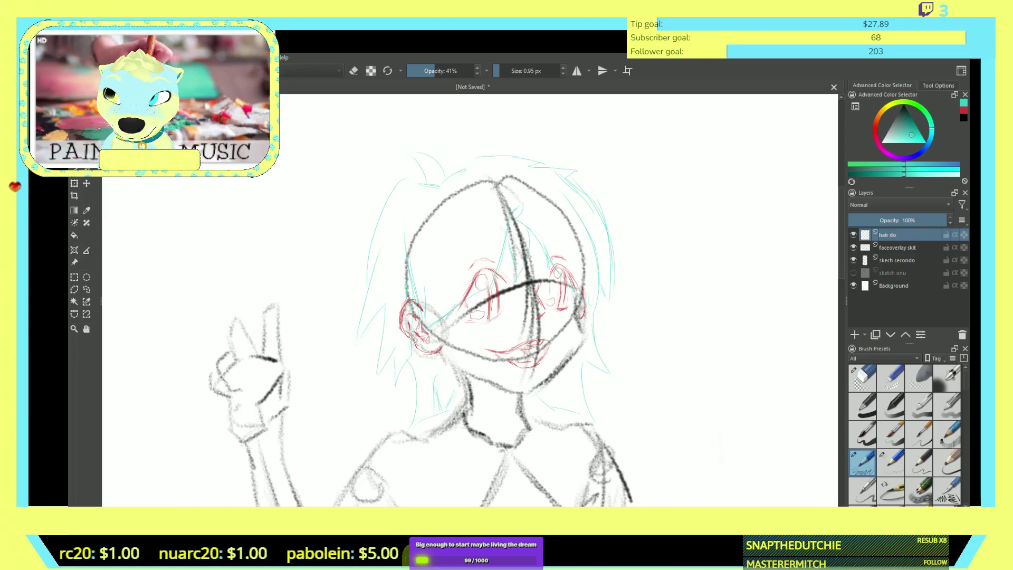
- Darken the right jawline down to the chin in black on the "skech secondo" layer
{"action": "left_click", "coordinate": [897, 260]}
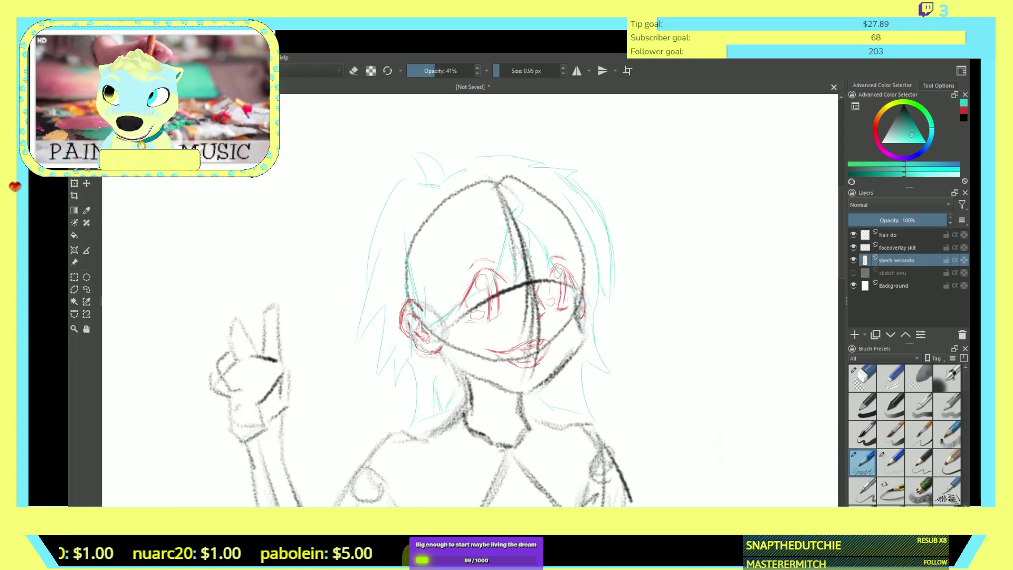
{"action": "left_click", "coordinate": [964, 118]}
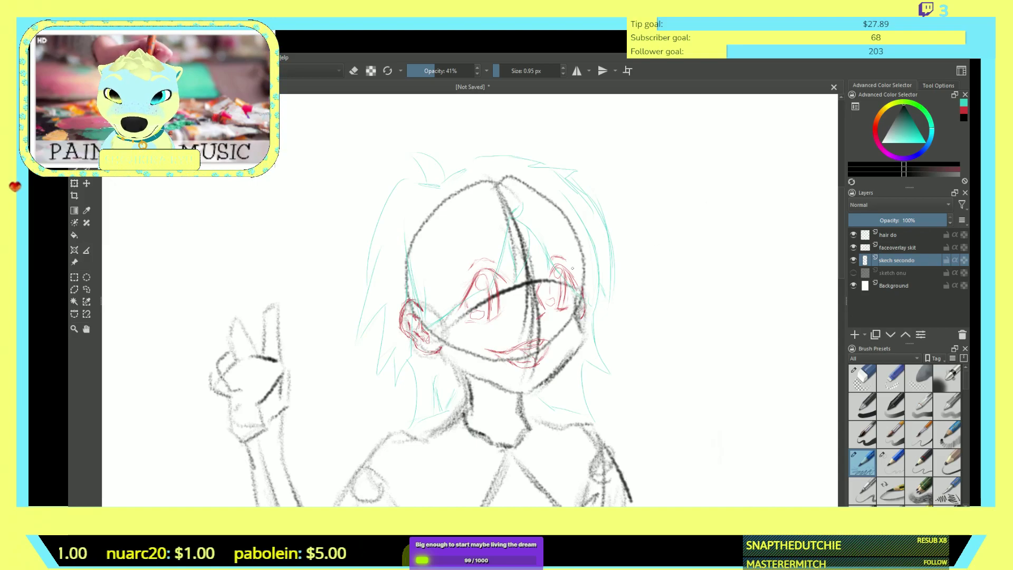
{"action": "left_click_drag", "start_coordinate": [585, 345], "coordinate": [534, 393]}
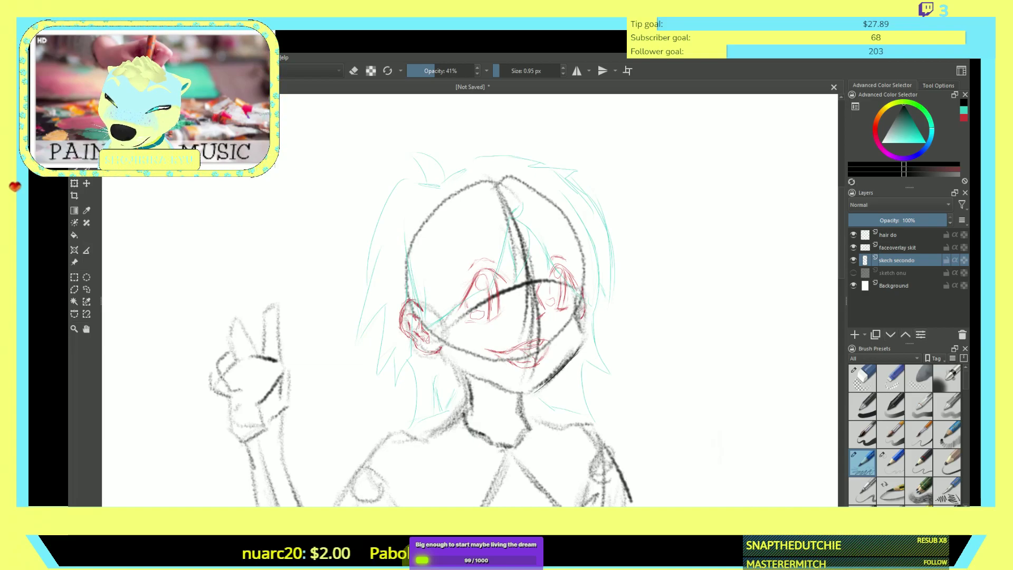
- Set the brush opacity to 13% and reduce the "skech secondo" layer's opacity to 28%
{"action": "mouse_move", "coordinate": [429, 71]}
{"action": "left_mouse_down"}
{"action": "mouse_move", "coordinate": [409, 71]}
{"action": "mouse_move", "coordinate": [441, 70]}
{"action": "mouse_move", "coordinate": [416, 71]}
{"action": "left_mouse_up"}
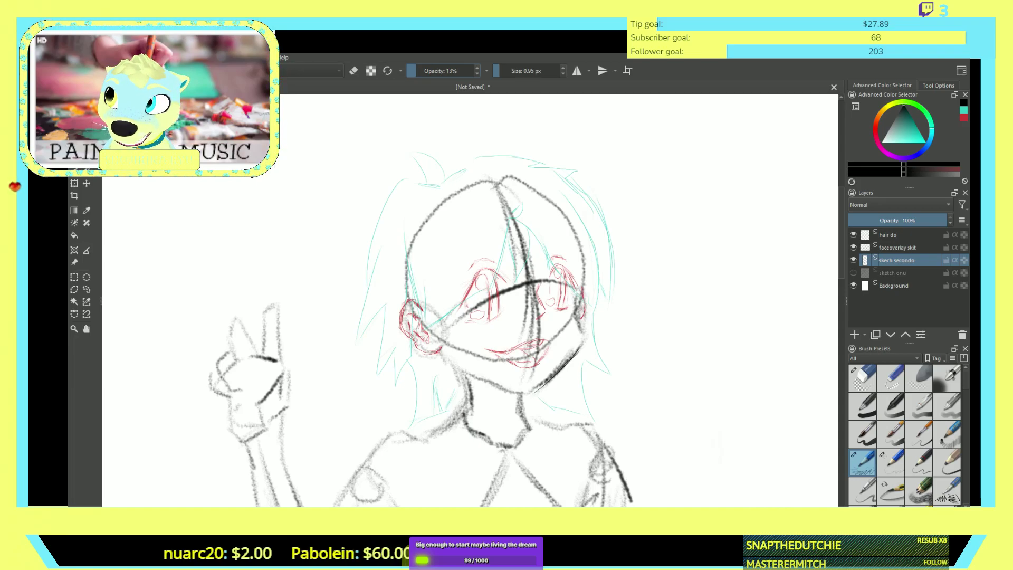
{"action": "mouse_move", "coordinate": [943, 220]}
{"action": "left_mouse_down"}
{"action": "mouse_move", "coordinate": [849, 220]}
{"action": "mouse_move", "coordinate": [942, 220]}
{"action": "mouse_move", "coordinate": [876, 220]}
{"action": "left_mouse_up"}
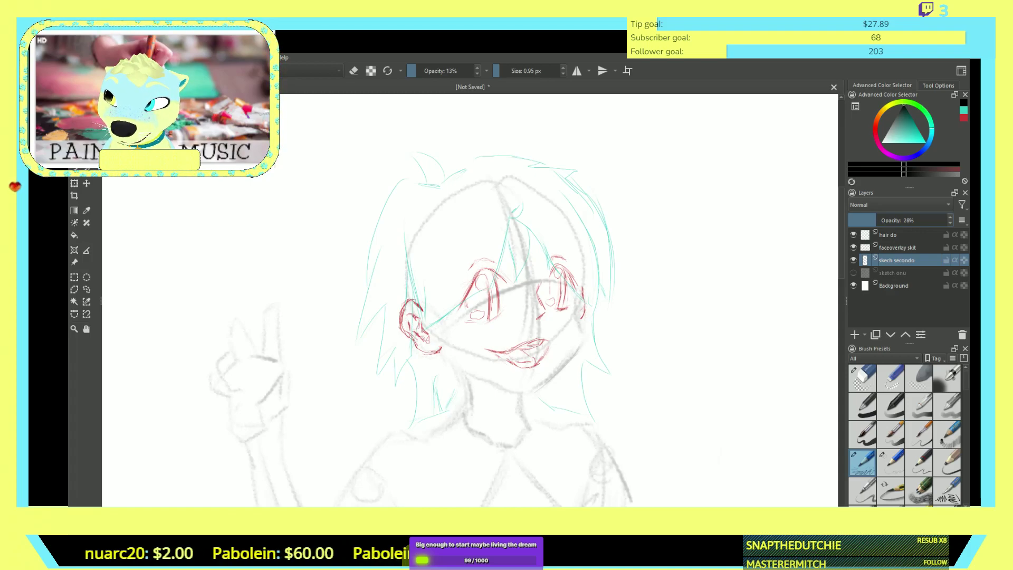
- Add a new paint layer above "skech secondo" and rename it "sketch secondo 2"
{"action": "left_click", "coordinate": [897, 235]}
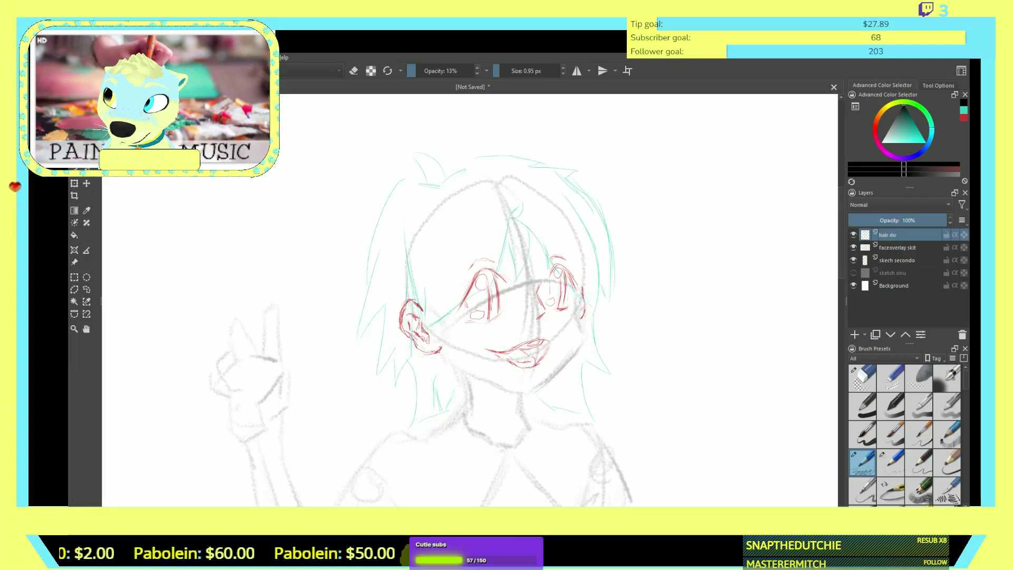
{"action": "left_click", "coordinate": [897, 260]}
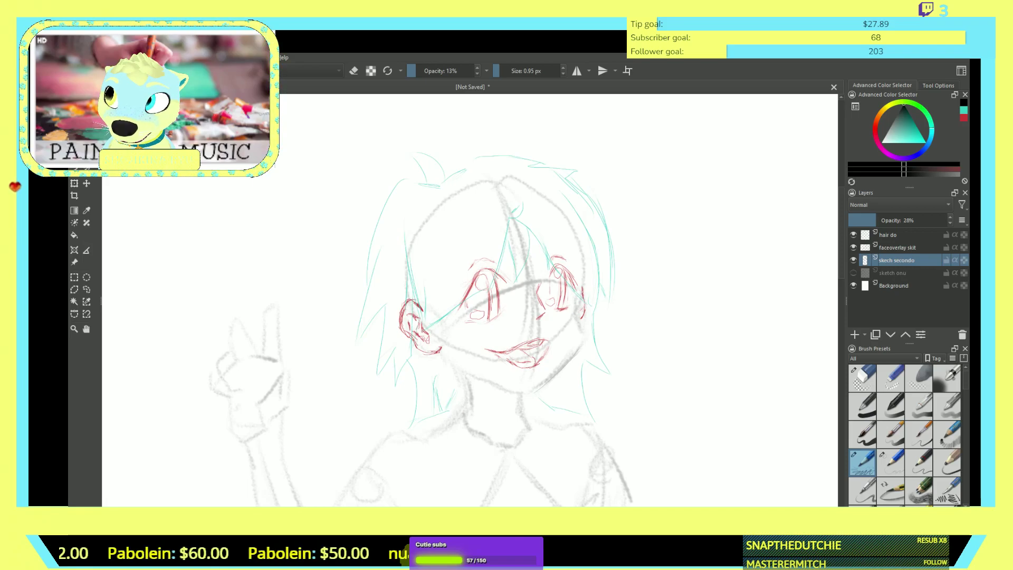
{"action": "left_click", "coordinate": [855, 335]}
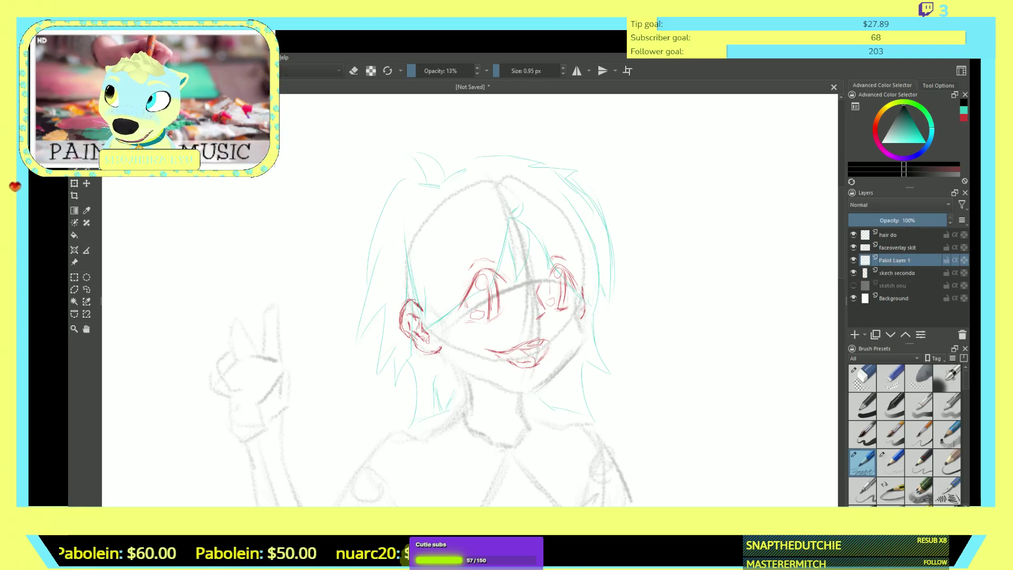
{"action": "double_click", "coordinate": [895, 260]}
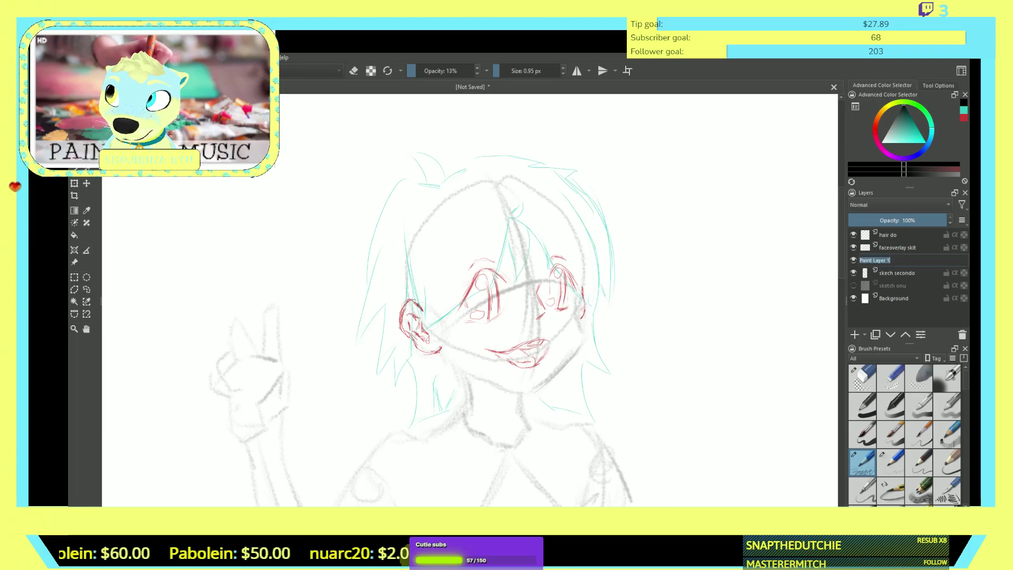
{"action": "type", "text": "sketch s"}
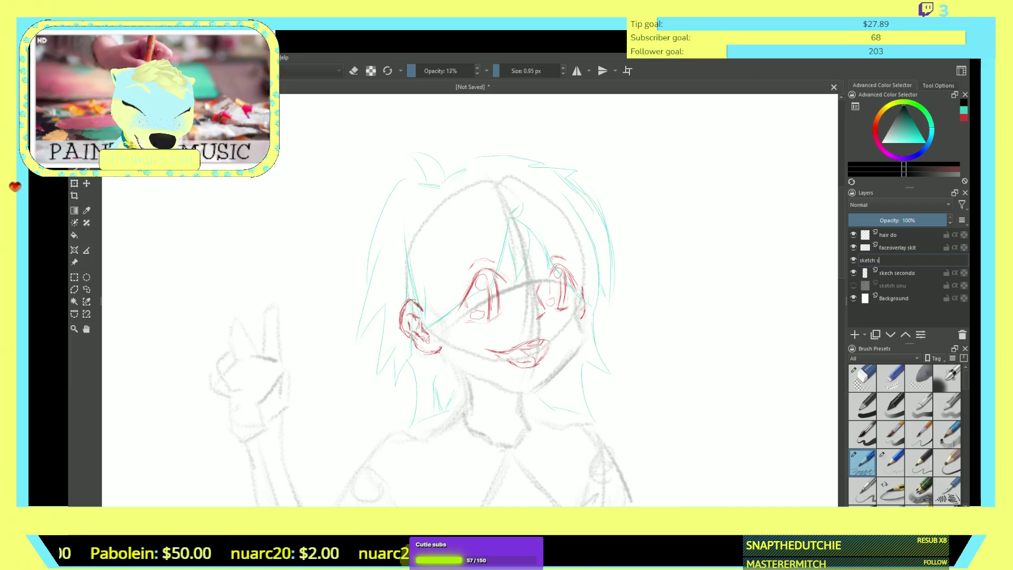
{"action": "type", "text": "econdo 2"}
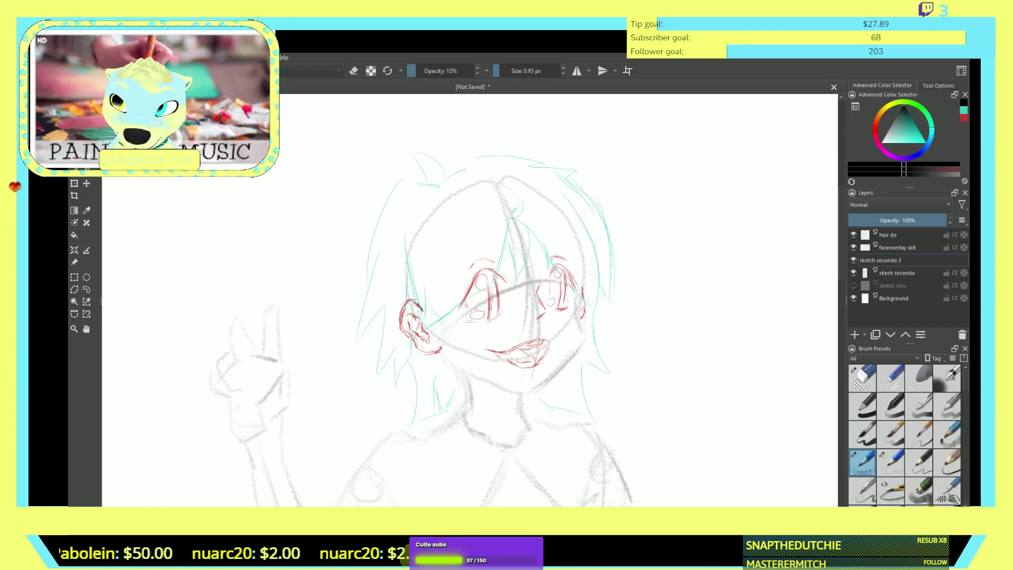
{"action": "key", "text": "Return"}
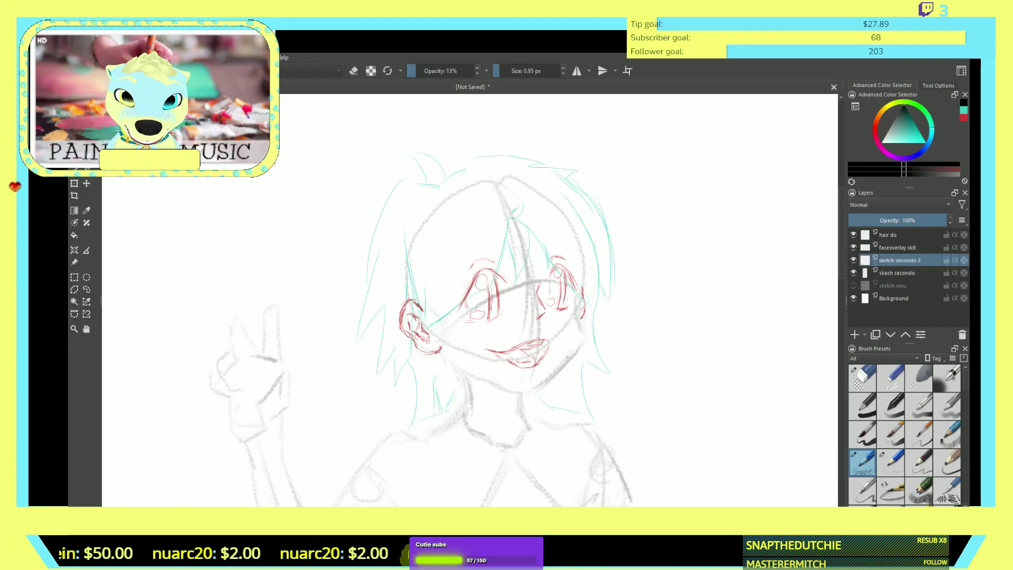
- Redraw the jawline, chin and both sides of the neck in black over the faded pencil guide on "sketch secondo 2"
{"action": "mouse_move", "coordinate": [578, 349]}
{"action": "left_mouse_down"}
{"action": "mouse_move", "coordinate": [531, 393]}
{"action": "mouse_move", "coordinate": [582, 353]}
{"action": "mouse_move", "coordinate": [534, 389]}
{"action": "left_mouse_up"}
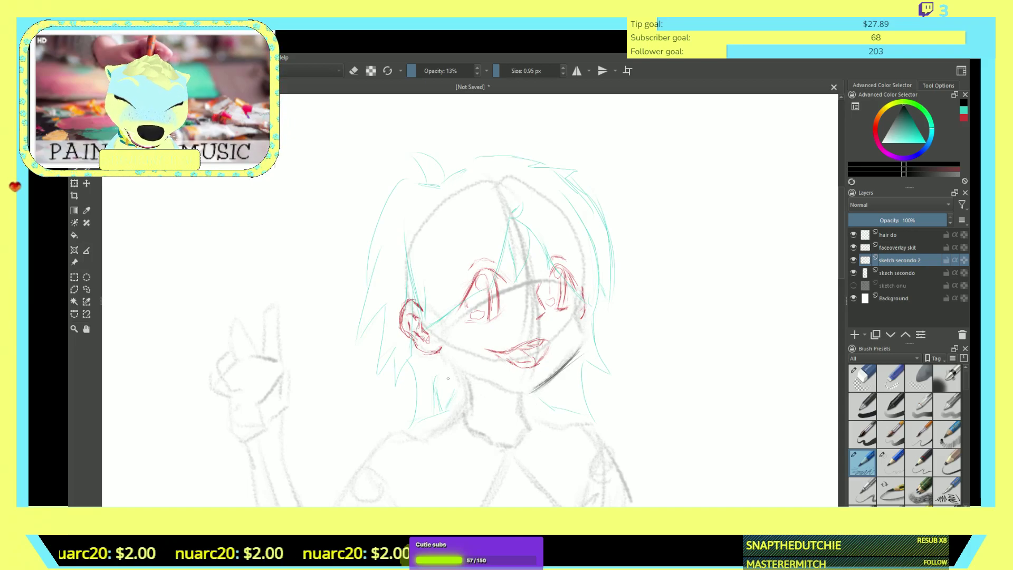
{"action": "left_click_drag", "start_coordinate": [441, 353], "coordinate": [525, 390]}
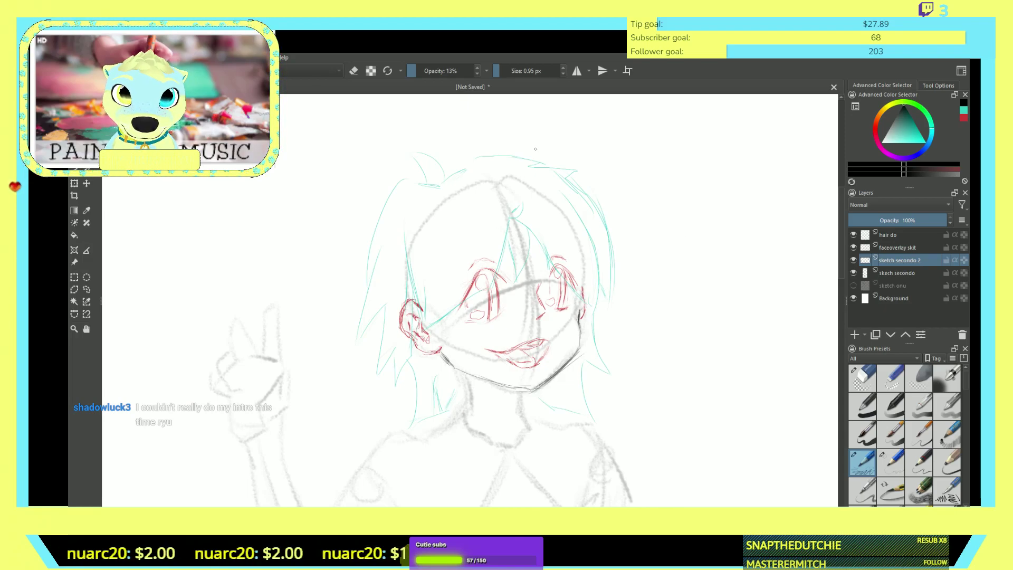
{"action": "mouse_move", "coordinate": [460, 373]}
{"action": "left_mouse_down"}
{"action": "mouse_move", "coordinate": [461, 417]}
{"action": "mouse_move", "coordinate": [471, 398]}
{"action": "mouse_move", "coordinate": [457, 419]}
{"action": "left_mouse_up"}
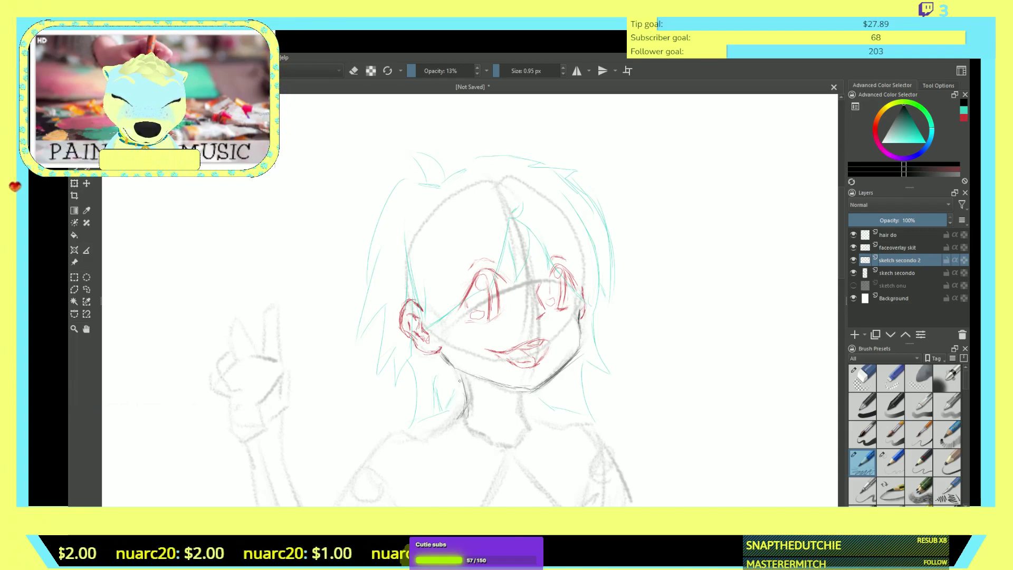
{"action": "left_click_drag", "start_coordinate": [458, 371], "coordinate": [462, 389]}
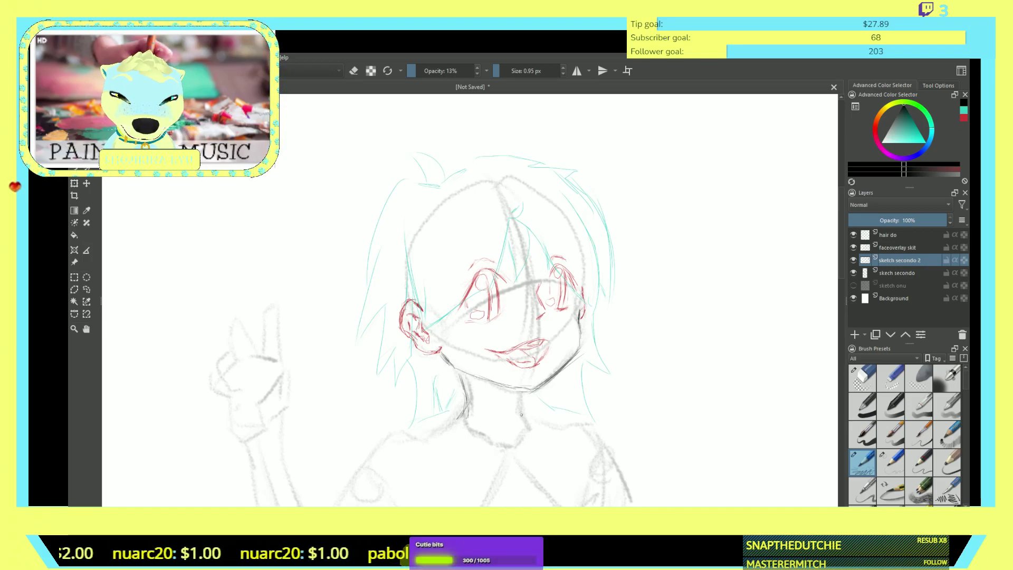
{"action": "mouse_move", "coordinate": [524, 393]}
{"action": "left_mouse_down"}
{"action": "mouse_move", "coordinate": [531, 428]}
{"action": "mouse_move", "coordinate": [522, 415]}
{"action": "left_mouse_up"}
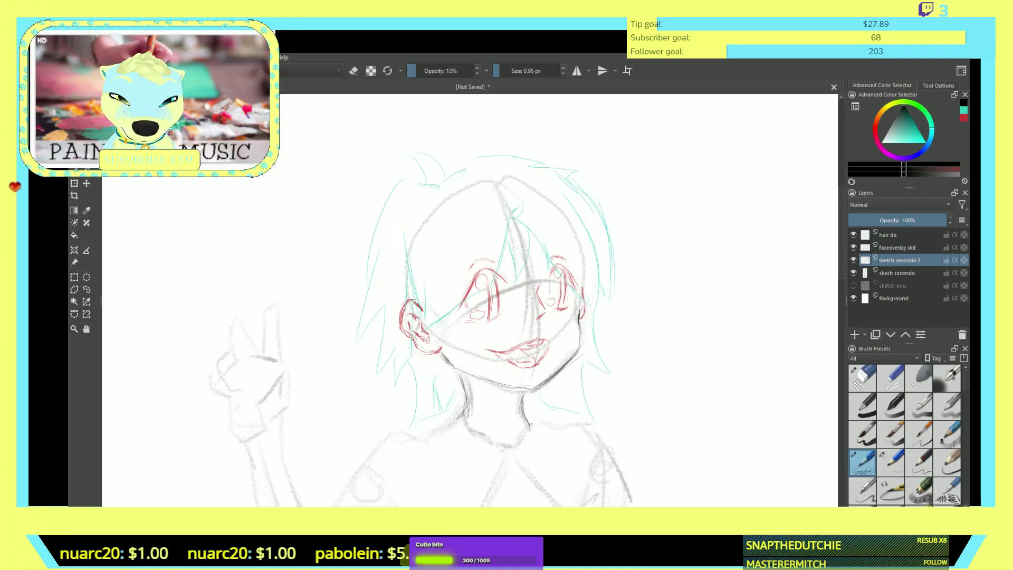
{"action": "left_click_drag", "start_coordinate": [457, 370], "coordinate": [467, 419]}
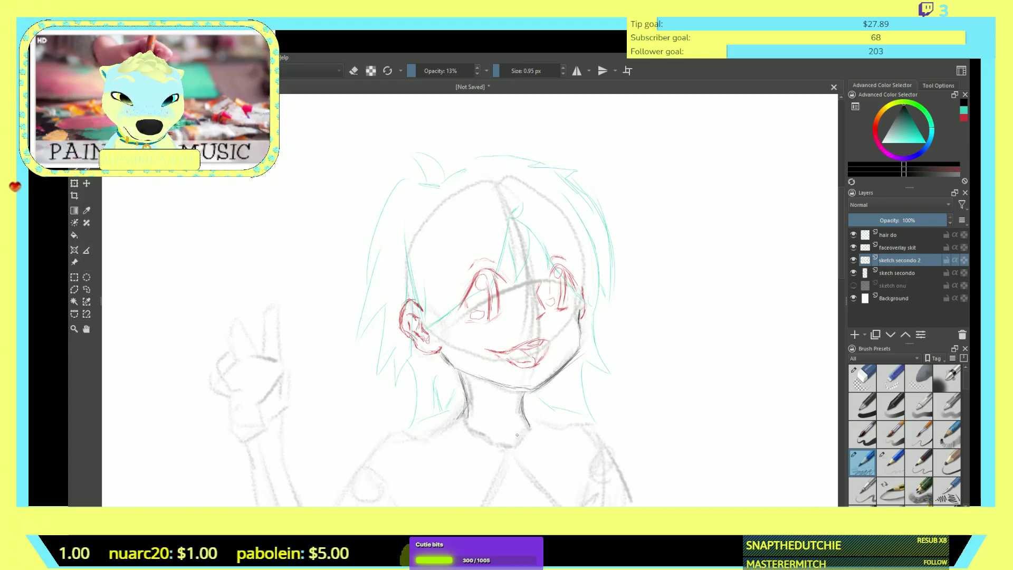
- Try short collarbone strokes below the neck on "sketch secondo 2" and erase them
{"action": "left_click_drag", "start_coordinate": [538, 447], "coordinate": [525, 449]}
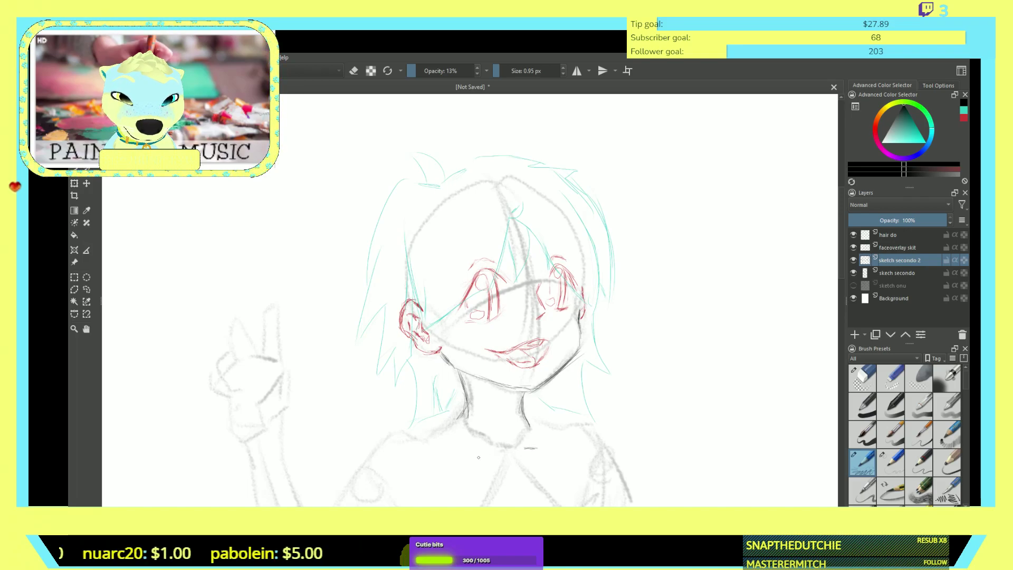
{"action": "left_click_drag", "start_coordinate": [458, 453], "coordinate": [468, 448]}
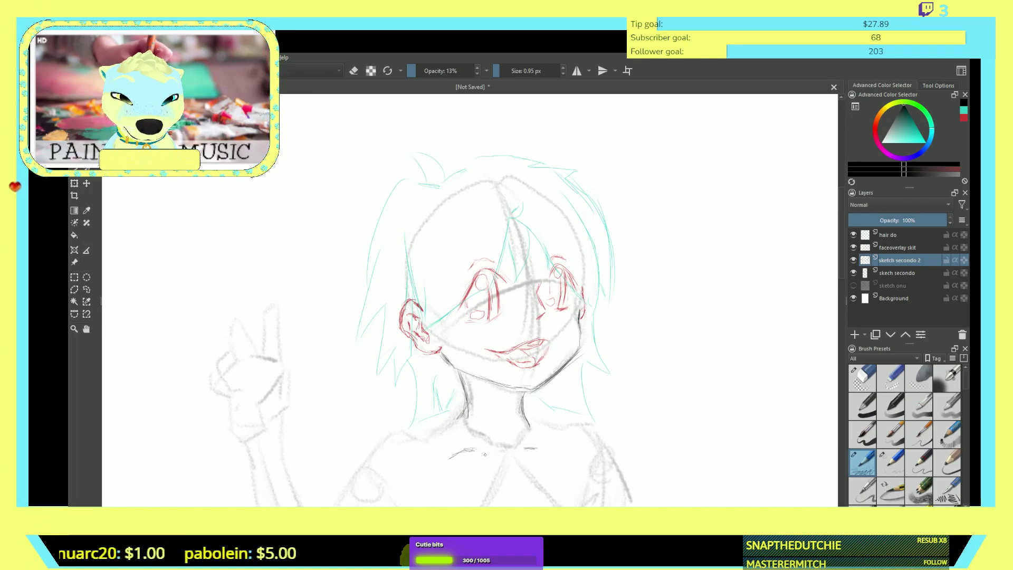
{"action": "key", "text": "e"}
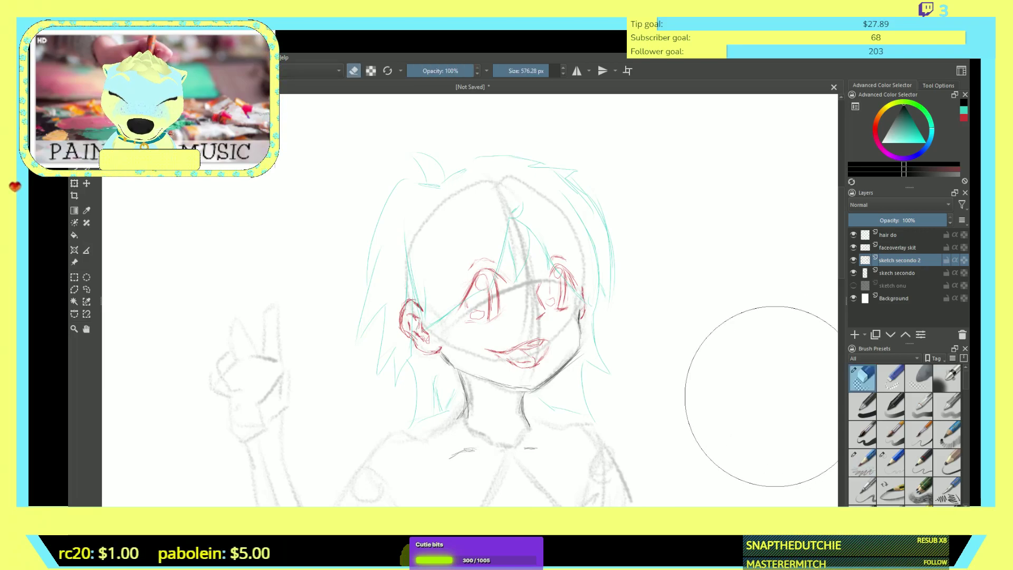
{"action": "left_click_drag", "start_coordinate": [463, 454], "coordinate": [477, 449]}
{"action": "left_click_drag", "start_coordinate": [521, 446], "coordinate": [536, 447]}
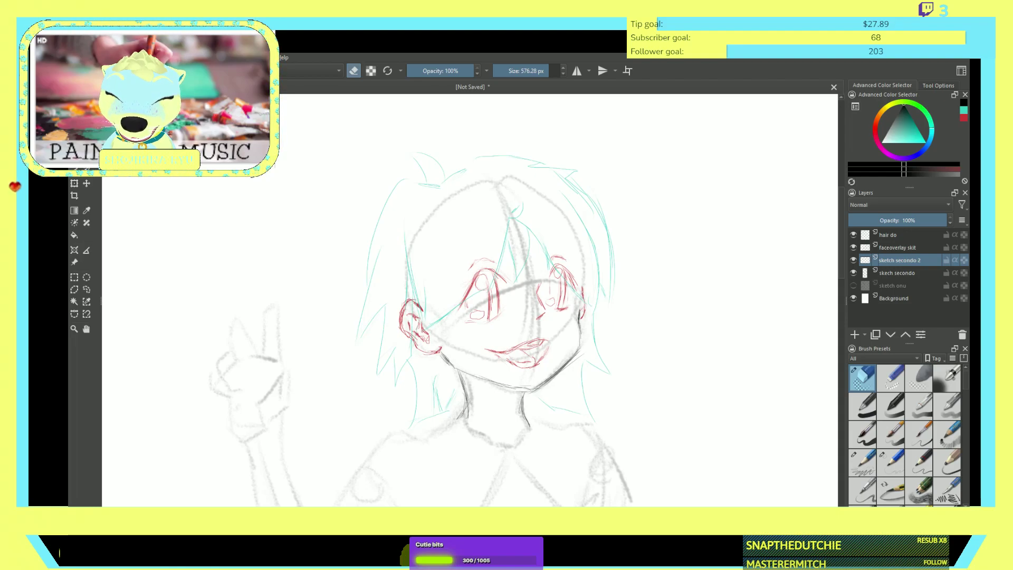
- Try black lash and lower-lid lines over both red eyes with the pencil brush and erase them
{"action": "left_click", "coordinate": [863, 463]}
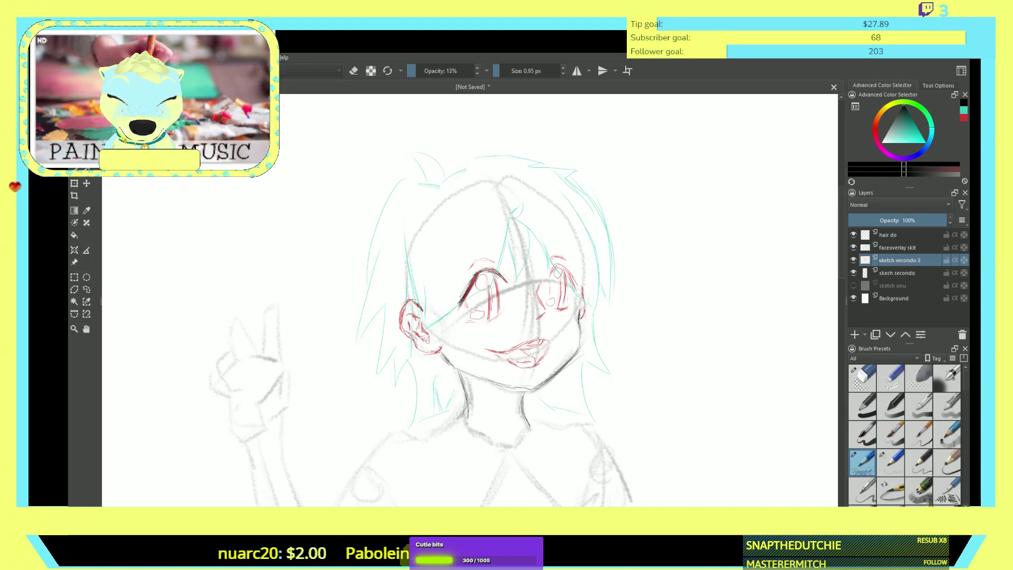
{"action": "left_click_drag", "start_coordinate": [498, 316], "coordinate": [479, 322]}
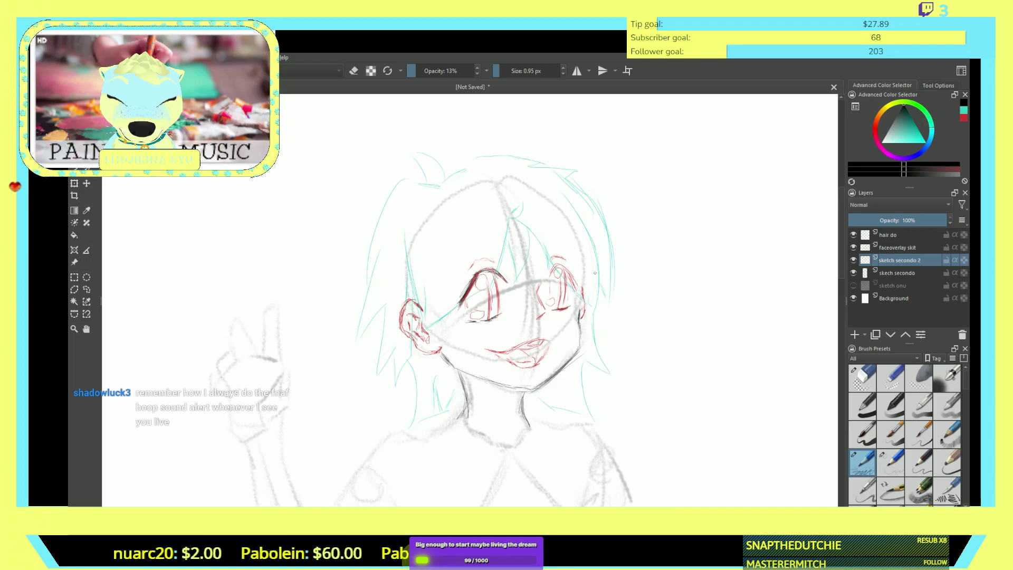
{"action": "mouse_move", "coordinate": [556, 267]}
{"action": "left_mouse_down"}
{"action": "mouse_move", "coordinate": [548, 275]}
{"action": "mouse_move", "coordinate": [575, 288]}
{"action": "mouse_move", "coordinate": [558, 258]}
{"action": "left_mouse_up"}
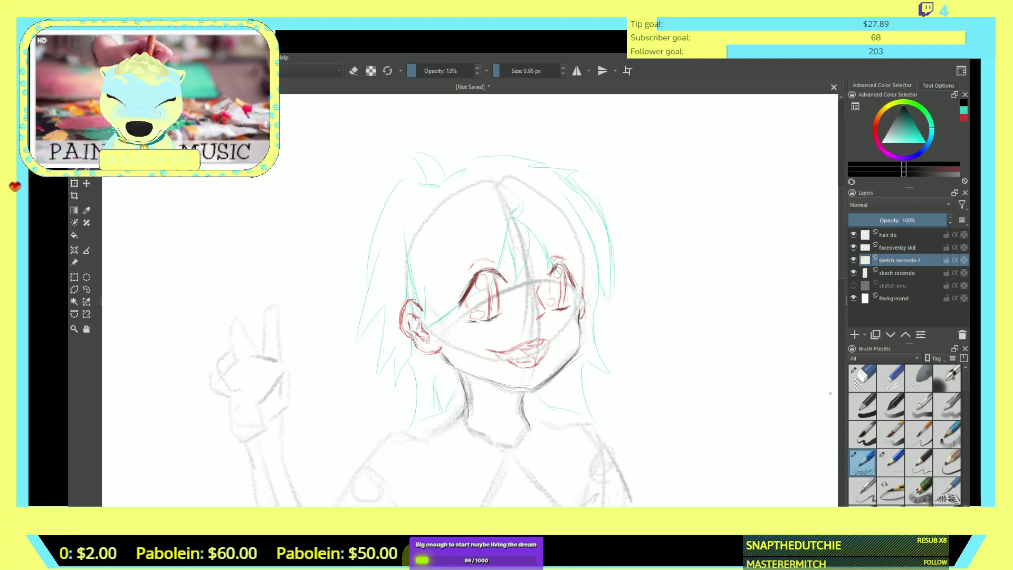
{"action": "key", "text": "e"}
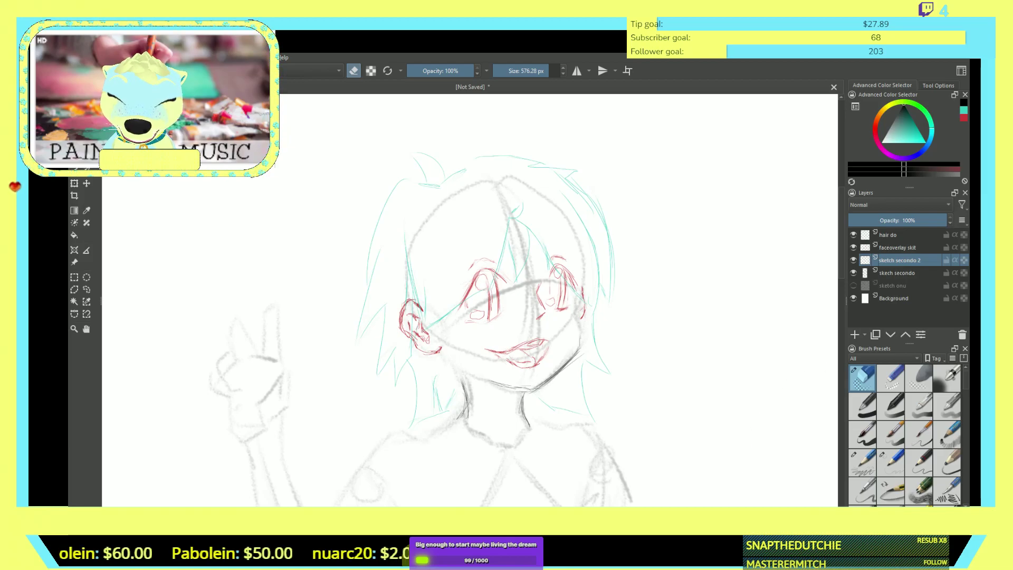
- Redraw the jawline in black from below the left ear to the chin and erase the overshoot beyond the chin
{"action": "left_click", "coordinate": [862, 462]}
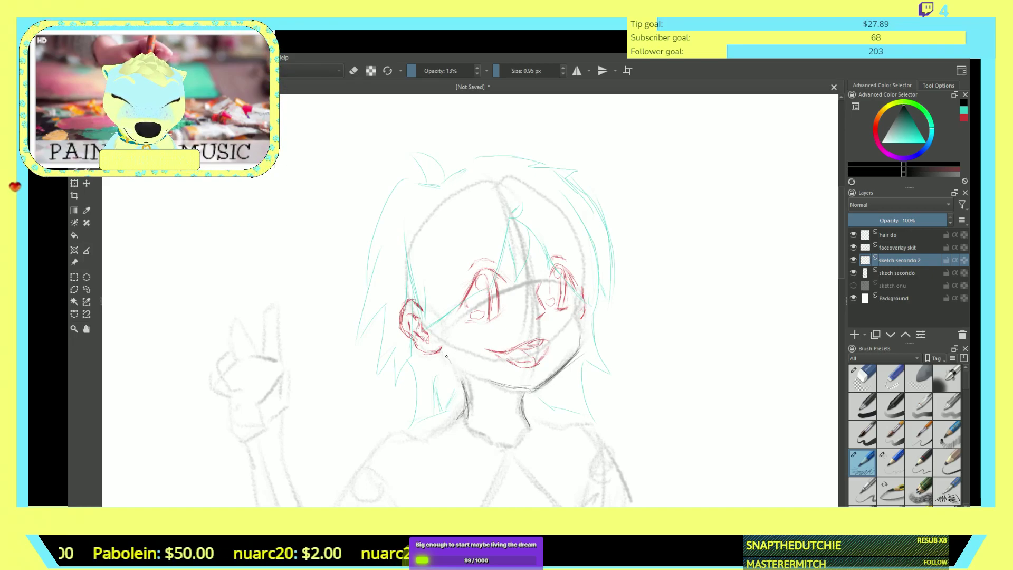
{"action": "left_click_drag", "start_coordinate": [451, 368], "coordinate": [541, 397]}
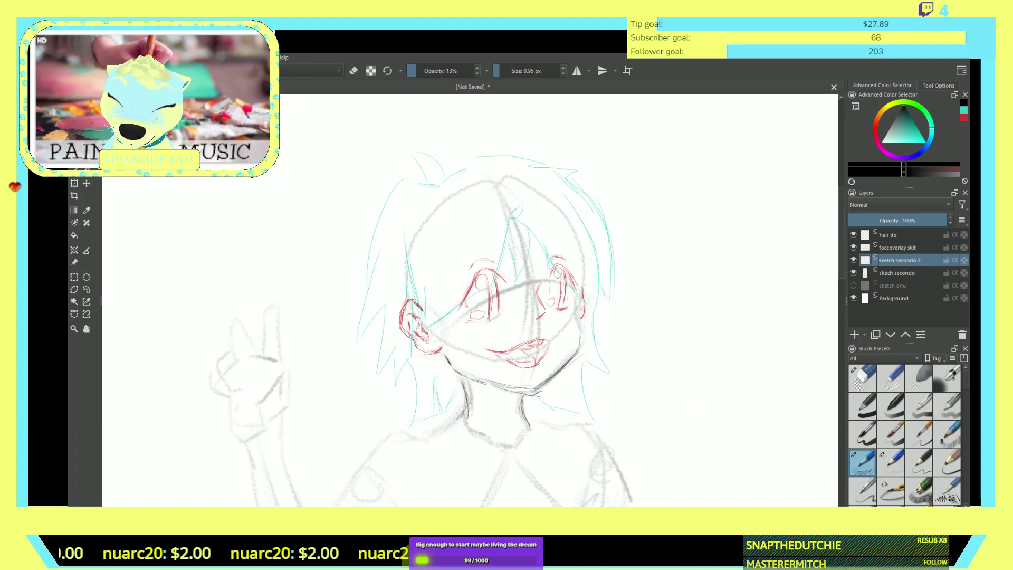
{"action": "key", "text": "e"}
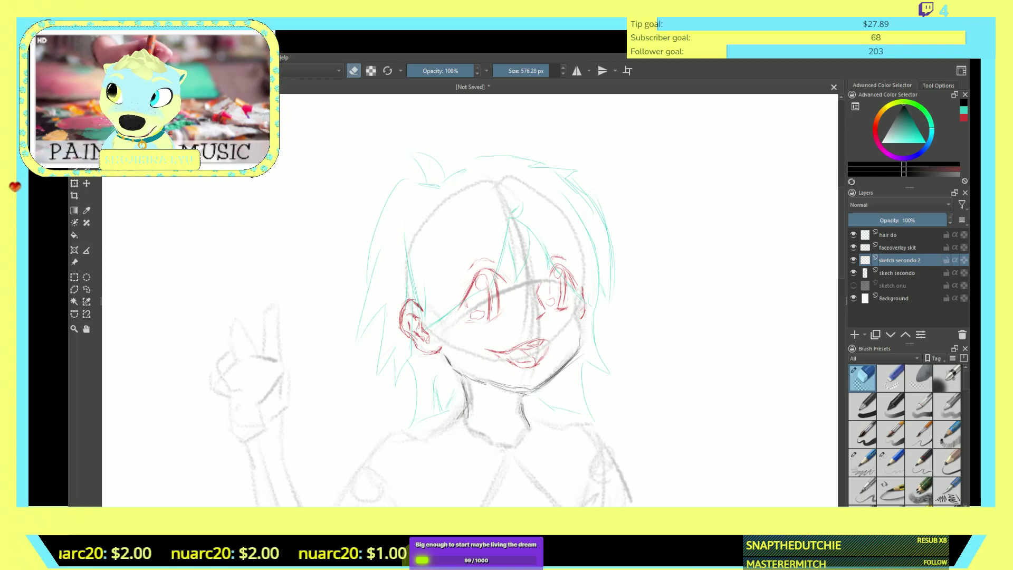
- Raise the "skech secondo" layer's opacity to 99% and set the pencil brush size to 18.77 px
{"action": "left_click", "coordinate": [896, 273]}
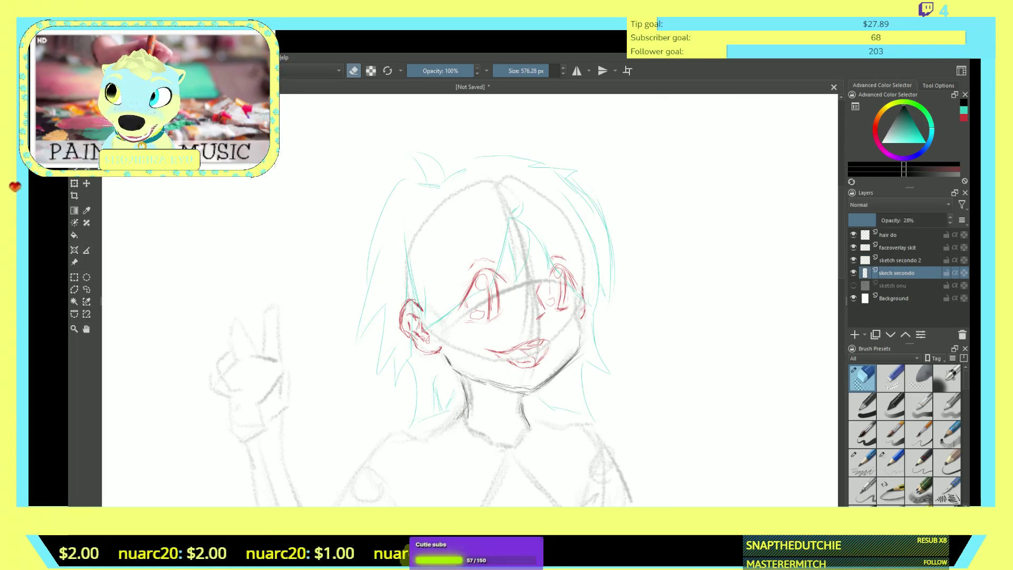
{"action": "left_click_drag", "start_coordinate": [876, 220], "coordinate": [951, 220]}
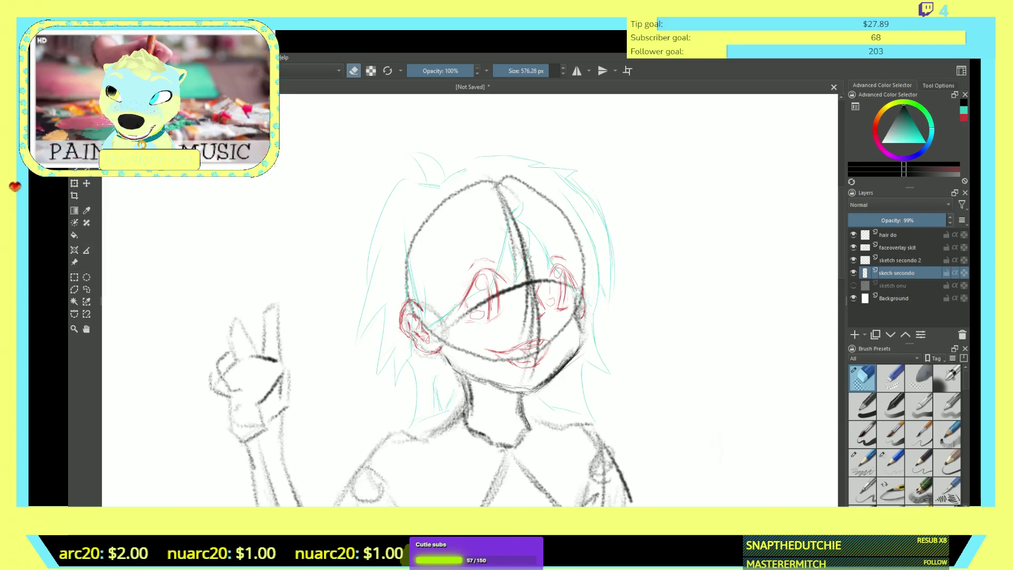
{"action": "scroll", "coordinate": [839, 316], "scroll_direction": "down", "scroll_amount": 5}
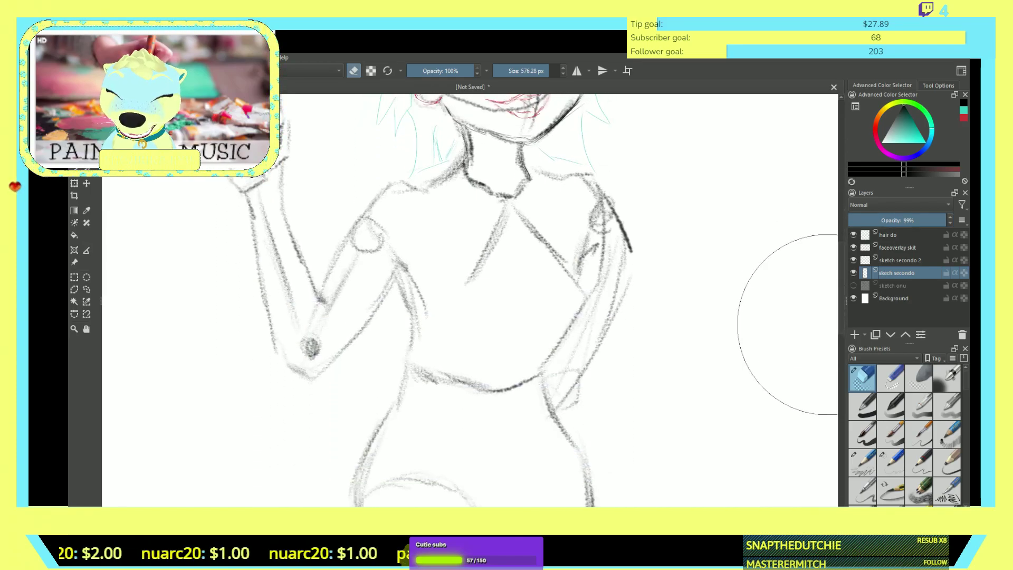
{"action": "scroll", "coordinate": [736, 374], "scroll_direction": "down", "scroll_amount": 4}
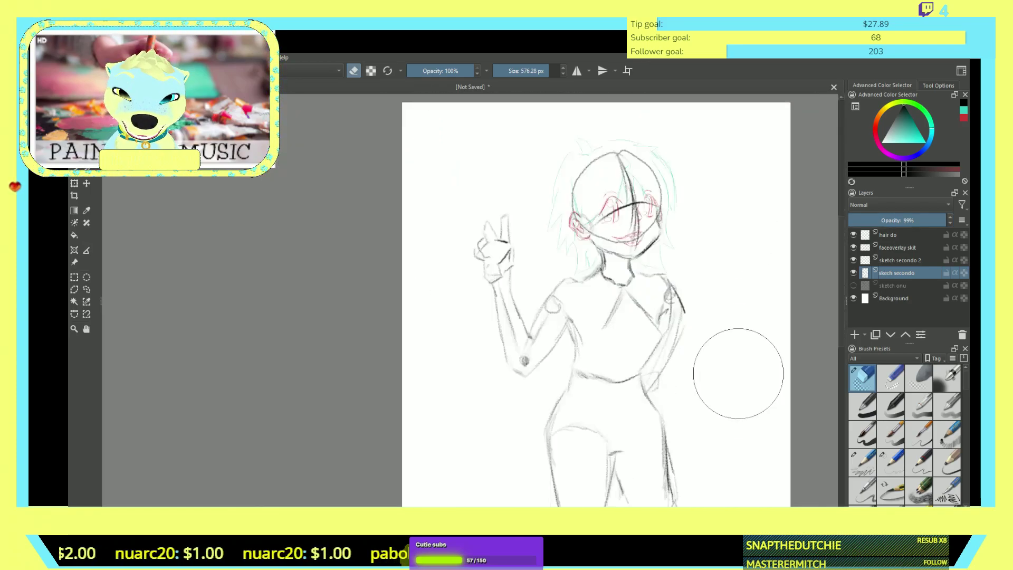
{"action": "left_click", "coordinate": [862, 462]}
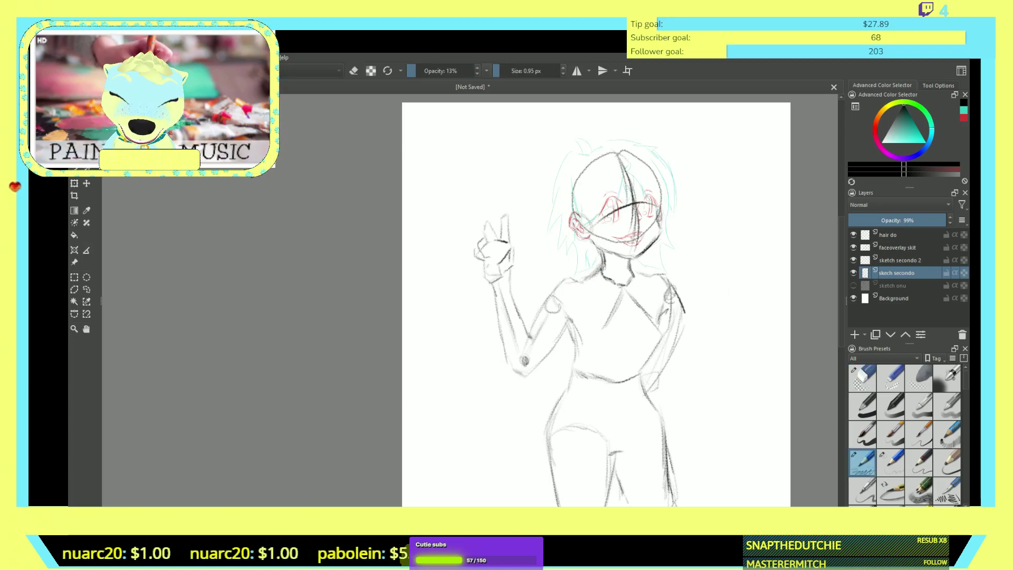
{"action": "left_click", "coordinate": [511, 71]}
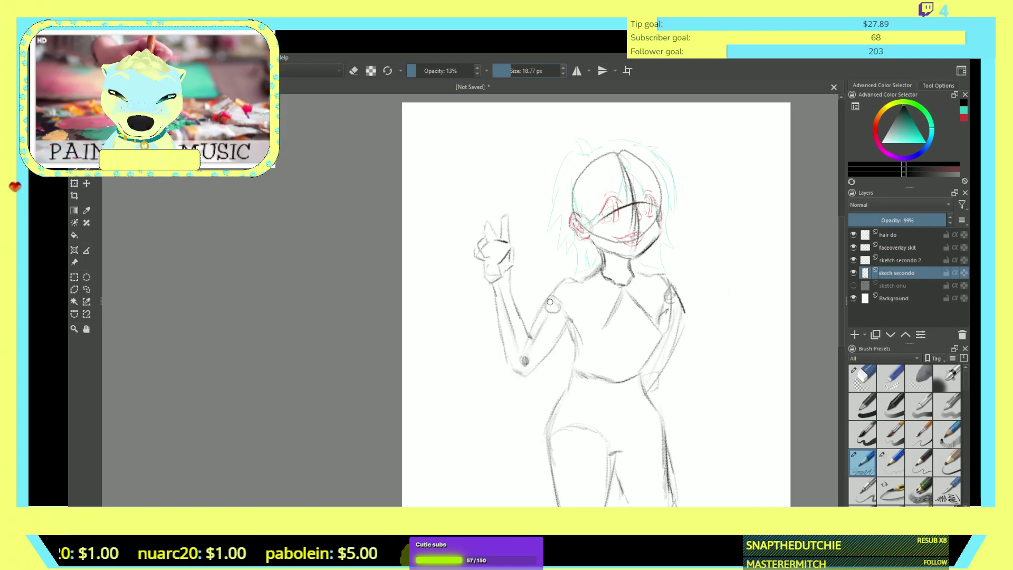
- Sketch a wide pointed collar over the shoulders and chest, with a flared neck scarf ending in a scalloped hem, on "skech secondo"
{"action": "left_click_drag", "start_coordinate": [529, 301], "coordinate": [567, 348]}
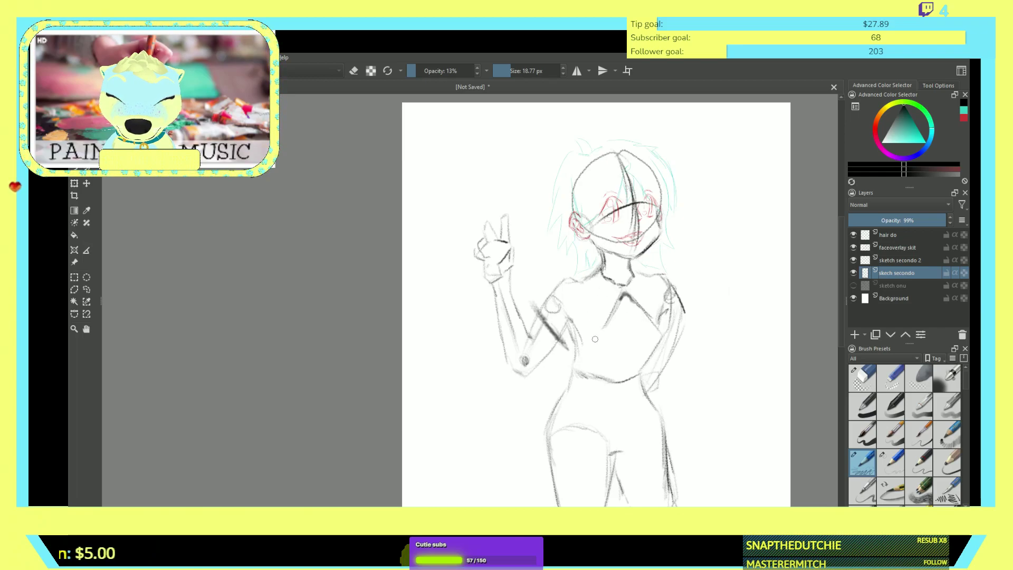
{"action": "left_click_drag", "start_coordinate": [598, 329], "coordinate": [566, 341]}
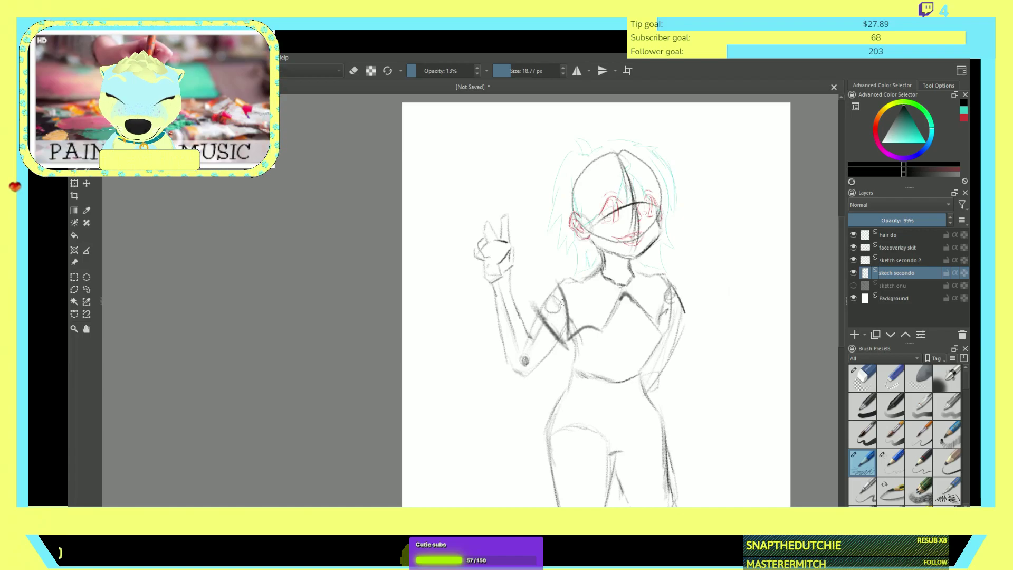
{"action": "mouse_move", "coordinate": [558, 284]}
{"action": "left_mouse_down"}
{"action": "mouse_move", "coordinate": [657, 270]}
{"action": "mouse_move", "coordinate": [642, 265]}
{"action": "mouse_move", "coordinate": [663, 285]}
{"action": "mouse_move", "coordinate": [659, 268]}
{"action": "mouse_move", "coordinate": [671, 340]}
{"action": "mouse_move", "coordinate": [643, 337]}
{"action": "left_mouse_up"}
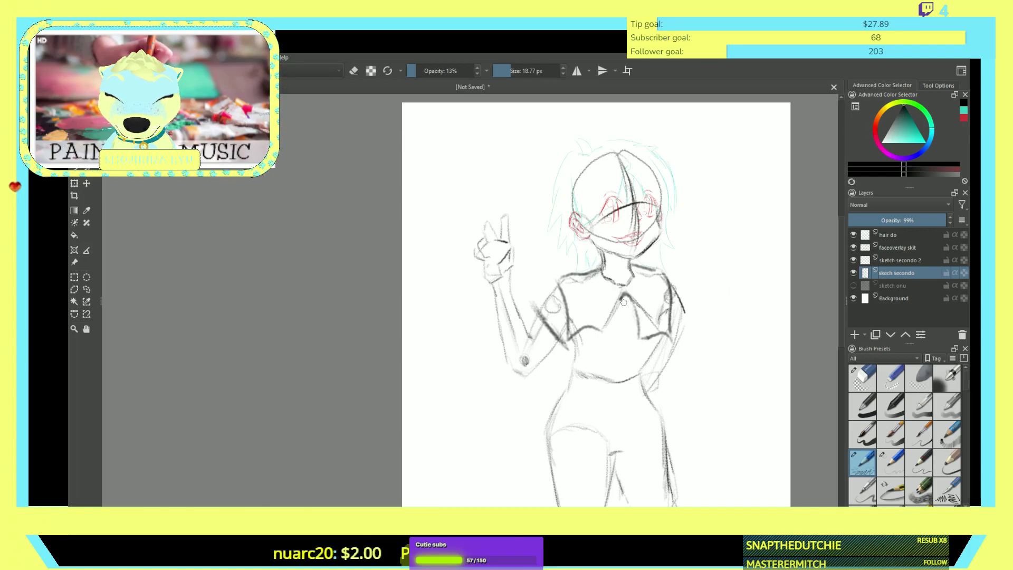
{"action": "mouse_move", "coordinate": [598, 329]}
{"action": "left_mouse_down"}
{"action": "mouse_move", "coordinate": [612, 334]}
{"action": "mouse_move", "coordinate": [622, 303]}
{"action": "left_mouse_up"}
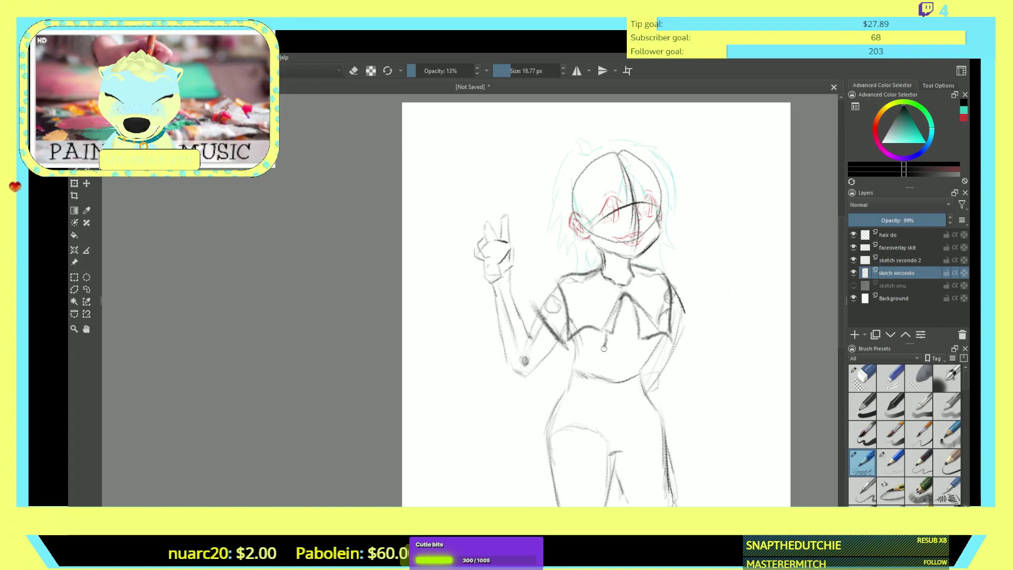
{"action": "mouse_move", "coordinate": [604, 352]}
{"action": "left_mouse_down"}
{"action": "mouse_move", "coordinate": [647, 349]}
{"action": "mouse_move", "coordinate": [650, 337]}
{"action": "left_mouse_up"}
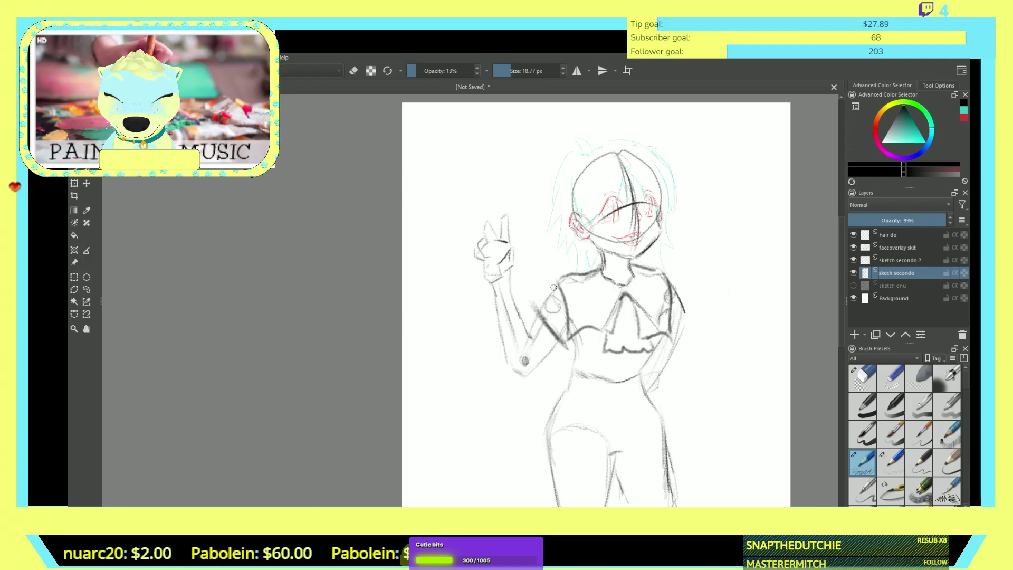
- Outline the short sleeves on both upper arms and the shirt's sides and hem down to the waist
{"action": "left_click_drag", "start_coordinate": [551, 288], "coordinate": [532, 308]}
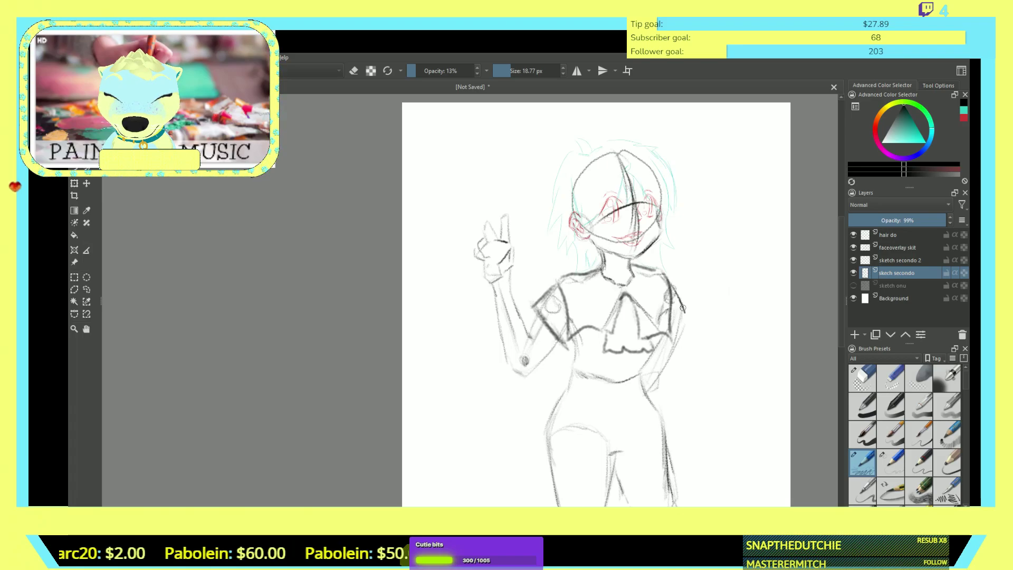
{"action": "left_click_drag", "start_coordinate": [686, 311], "coordinate": [670, 328]}
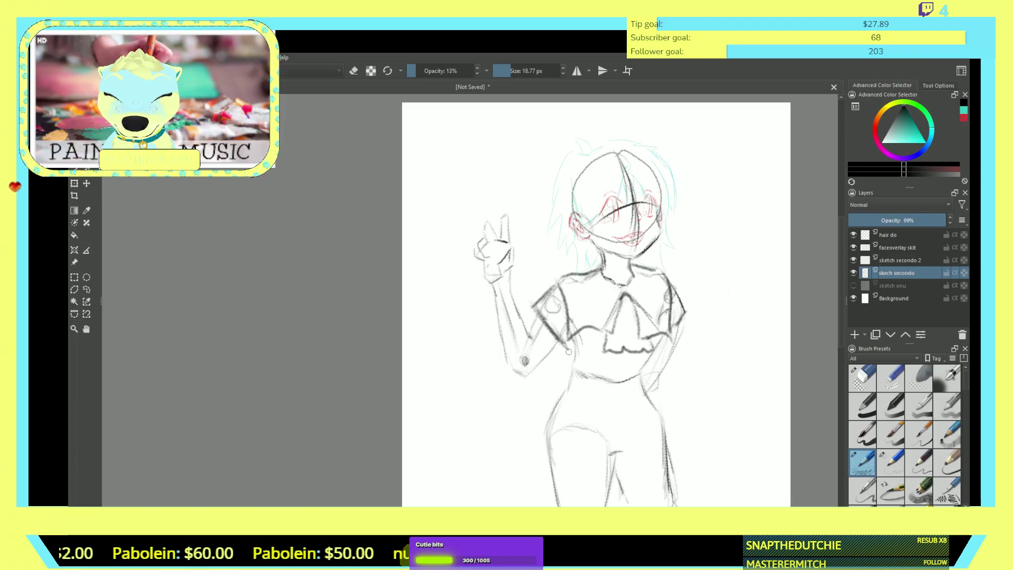
{"action": "left_click_drag", "start_coordinate": [569, 343], "coordinate": [564, 390]}
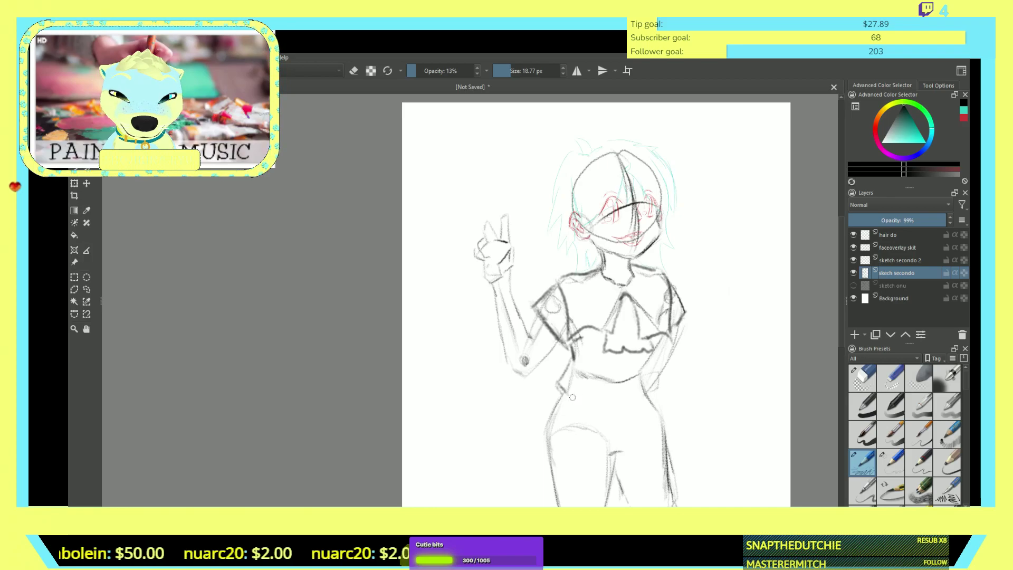
{"action": "left_click_drag", "start_coordinate": [582, 397], "coordinate": [663, 387]}
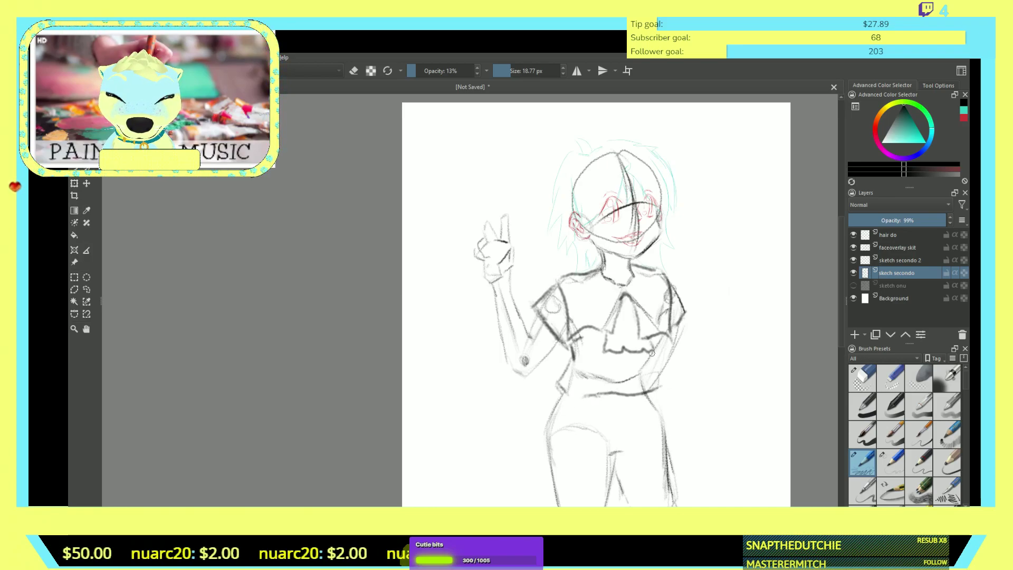
{"action": "mouse_move", "coordinate": [663, 337]}
{"action": "left_mouse_down"}
{"action": "mouse_move", "coordinate": [645, 365]}
{"action": "mouse_move", "coordinate": [652, 377]}
{"action": "left_mouse_up"}
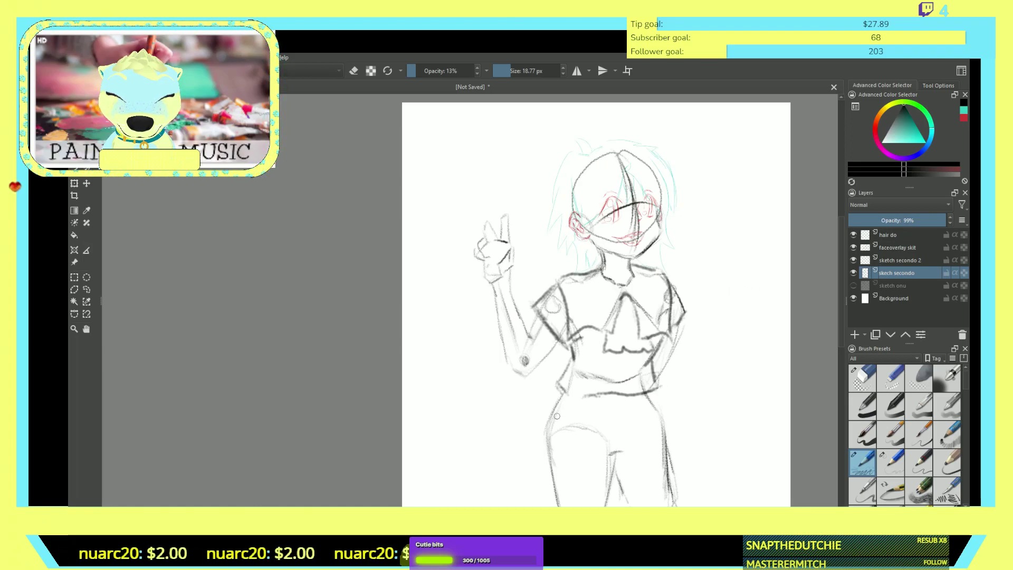
- Sketch the waistband below the shirt hem and the skirt's curved left side down past the hip
{"action": "mouse_move", "coordinate": [557, 387]}
{"action": "left_mouse_down"}
{"action": "mouse_move", "coordinate": [560, 407]}
{"action": "mouse_move", "coordinate": [634, 410]}
{"action": "mouse_move", "coordinate": [656, 400]}
{"action": "mouse_move", "coordinate": [637, 398]}
{"action": "left_mouse_up"}
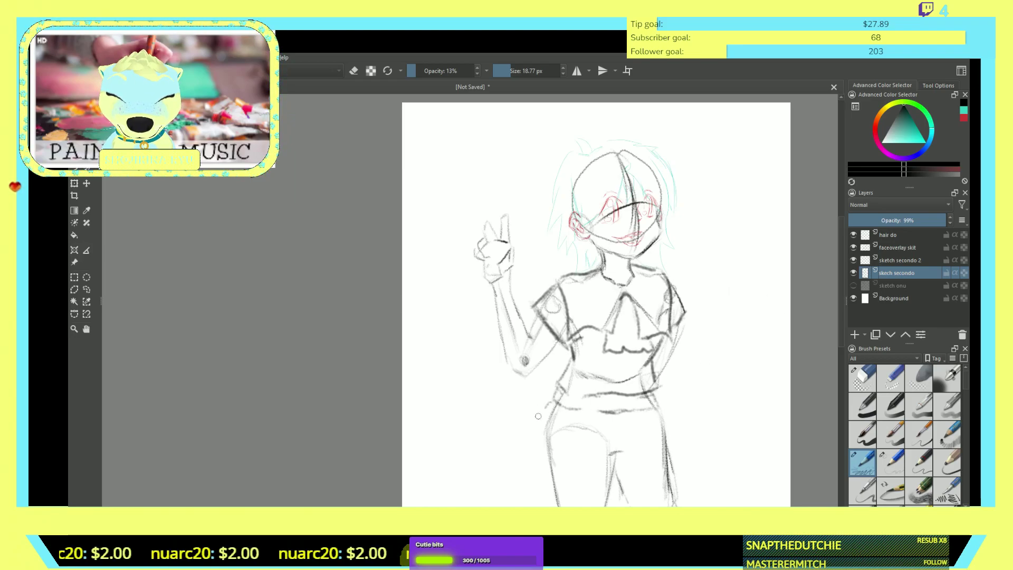
{"action": "left_click_drag", "start_coordinate": [553, 399], "coordinate": [530, 475]}
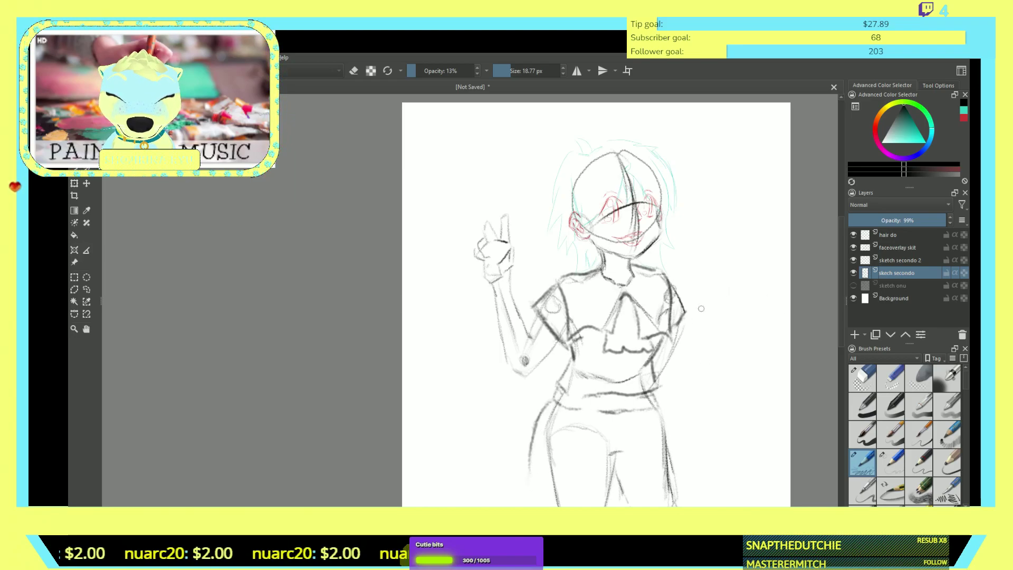
{"action": "left_click_drag", "start_coordinate": [536, 420], "coordinate": [530, 497]}
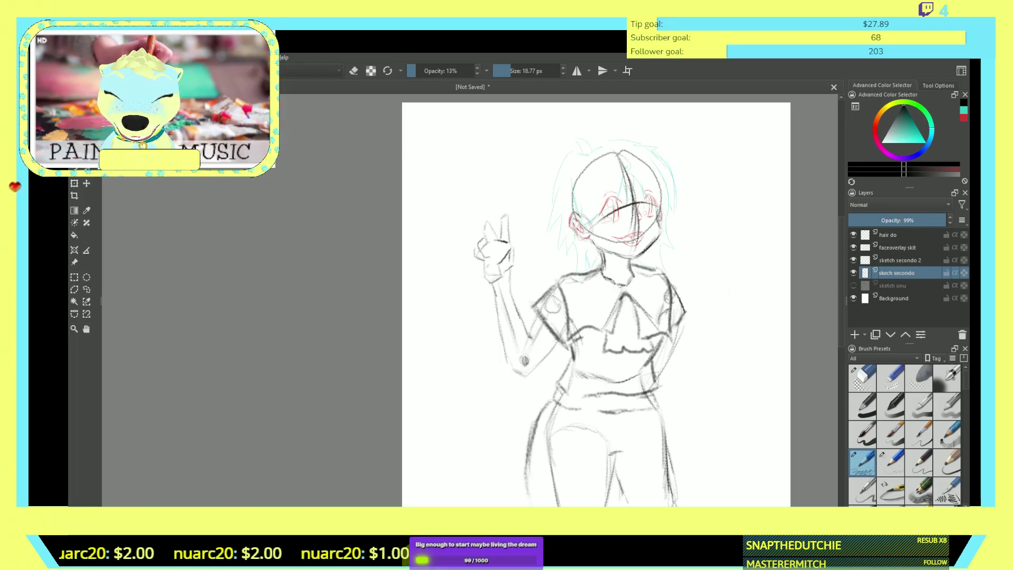
- Extend the skirt's left side, draw its flared right side, and join them with a wavy hem around knee level
{"action": "scroll", "coordinate": [596, 301], "scroll_direction": "down", "scroll_amount": 5}
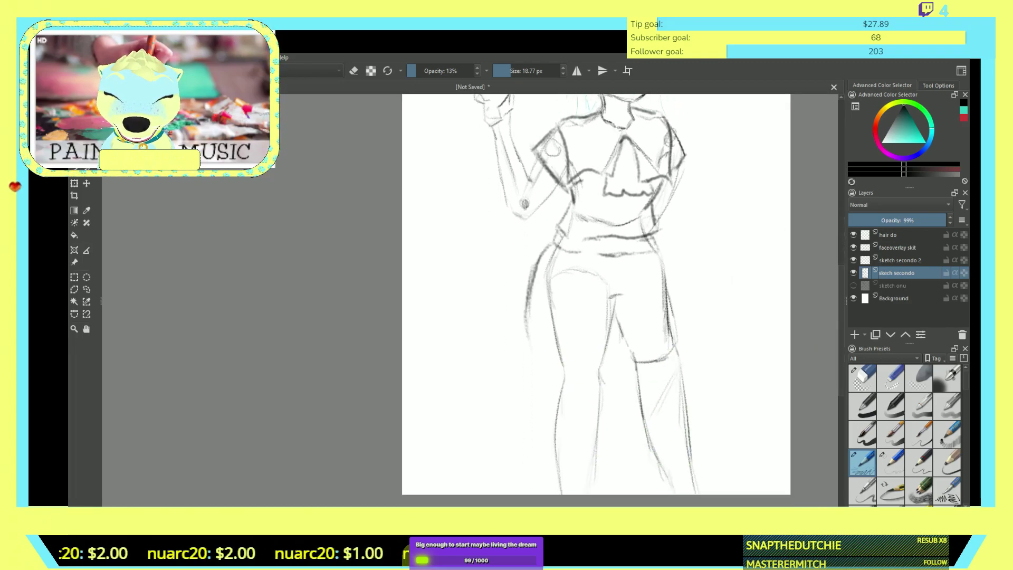
{"action": "left_click_drag", "start_coordinate": [664, 258], "coordinate": [695, 326]}
{"action": "left_click_drag", "start_coordinate": [680, 290], "coordinate": [715, 368]}
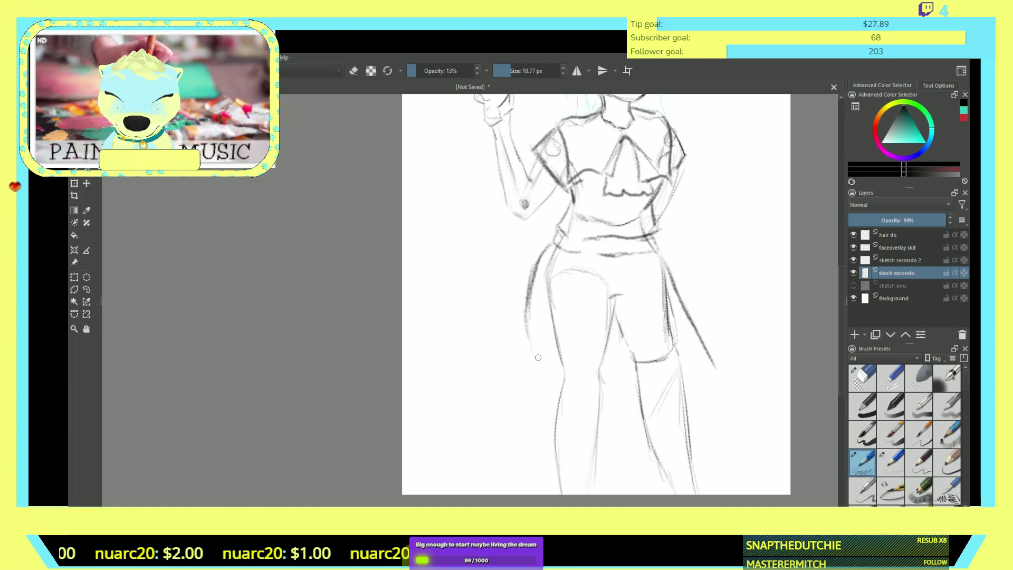
{"action": "left_click_drag", "start_coordinate": [524, 328], "coordinate": [523, 374]}
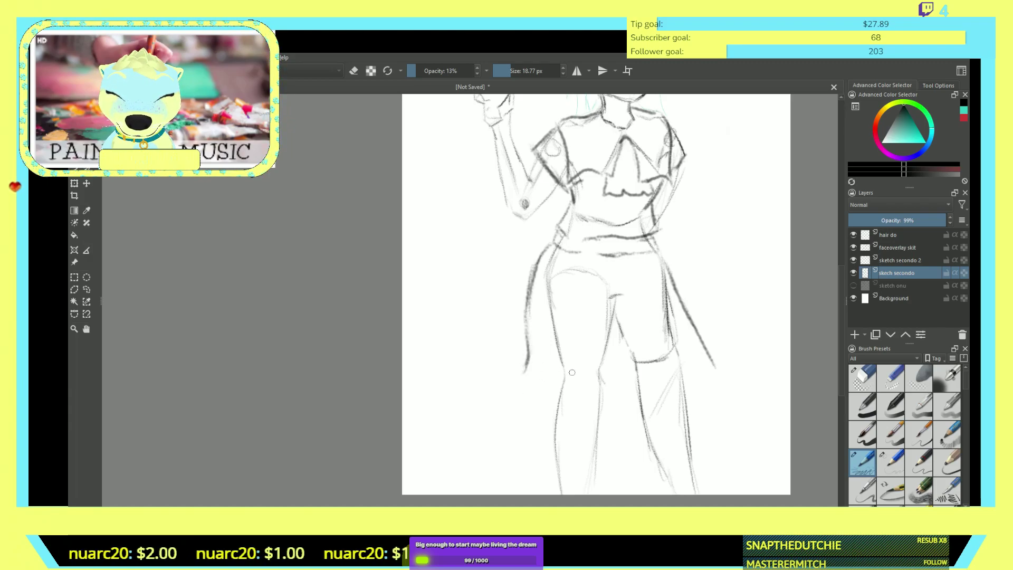
{"action": "mouse_move", "coordinate": [704, 384]}
{"action": "left_mouse_down"}
{"action": "mouse_move", "coordinate": [549, 413]}
{"action": "mouse_move", "coordinate": [523, 387]}
{"action": "mouse_move", "coordinate": [512, 400]}
{"action": "left_mouse_up"}
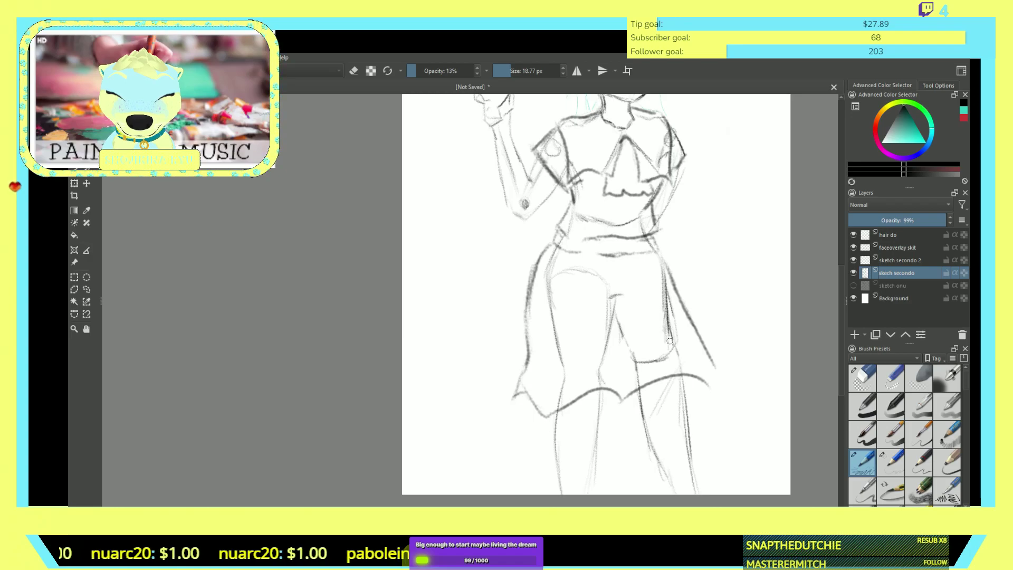
{"action": "left_click_drag", "start_coordinate": [712, 360], "coordinate": [743, 392]}
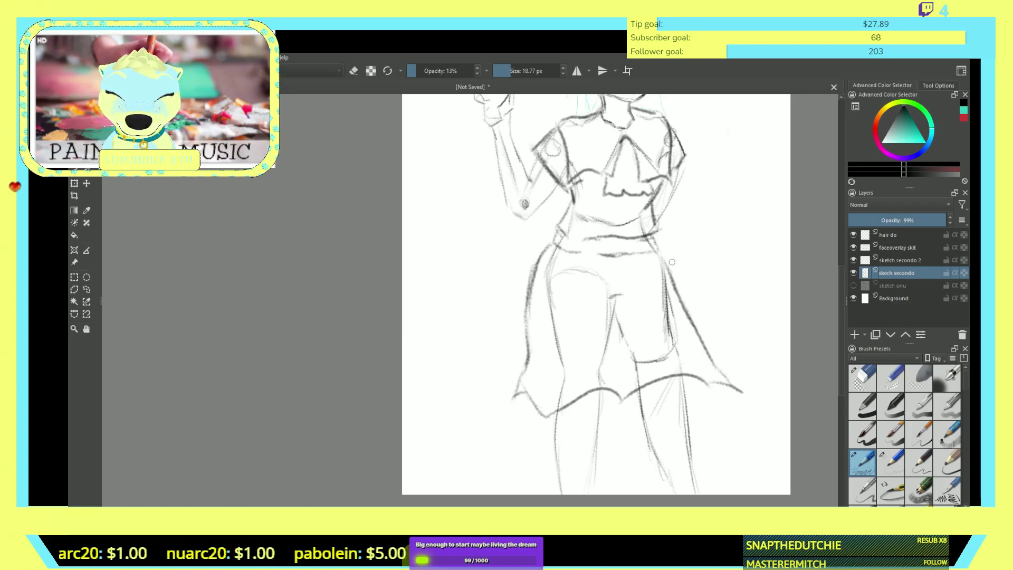
- Extend the skirt's lower-left corner outward and sketch fold lines down its middle and along its right side
{"action": "mouse_move", "coordinate": [526, 329]}
{"action": "left_mouse_down"}
{"action": "mouse_move", "coordinate": [498, 386]}
{"action": "mouse_move", "coordinate": [516, 397]}
{"action": "mouse_move", "coordinate": [510, 389]}
{"action": "left_mouse_up"}
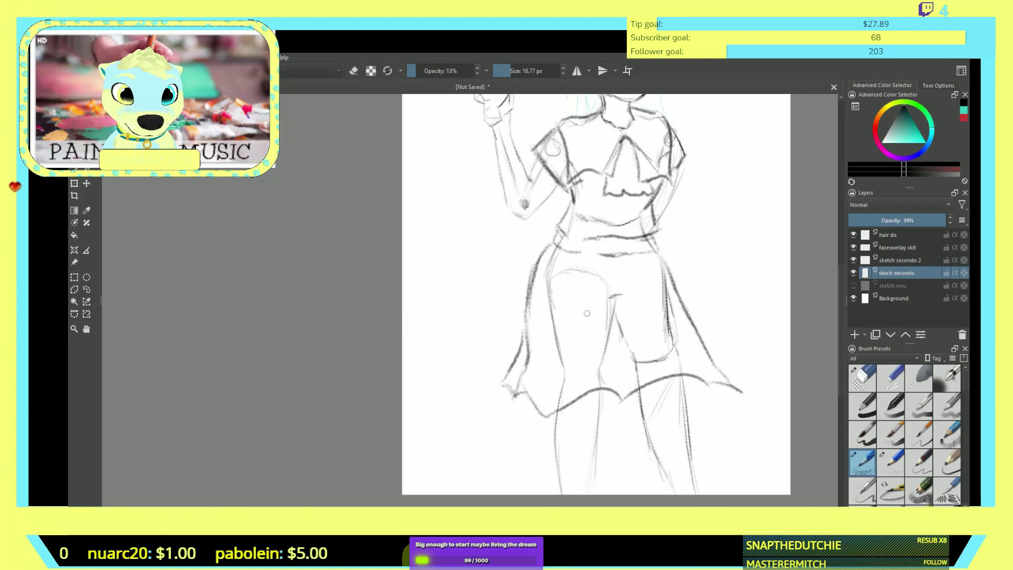
{"action": "mouse_move", "coordinate": [564, 385]}
{"action": "left_mouse_down"}
{"action": "mouse_move", "coordinate": [576, 318]}
{"action": "mouse_move", "coordinate": [574, 352]}
{"action": "left_mouse_up"}
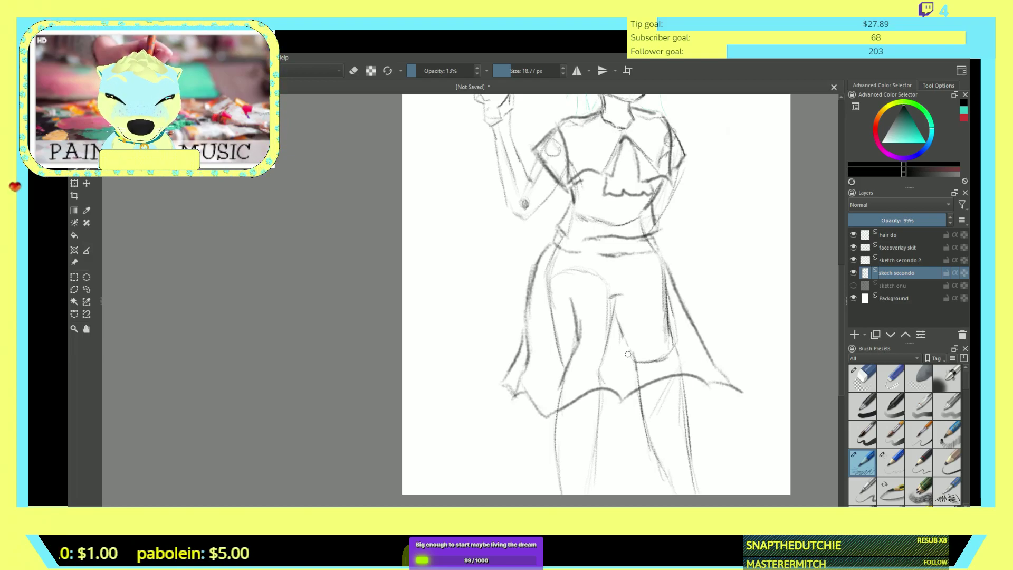
{"action": "mouse_move", "coordinate": [622, 348]}
{"action": "left_mouse_down"}
{"action": "mouse_move", "coordinate": [628, 314]}
{"action": "mouse_move", "coordinate": [625, 333]}
{"action": "mouse_move", "coordinate": [618, 300]}
{"action": "mouse_move", "coordinate": [631, 387]}
{"action": "mouse_move", "coordinate": [622, 352]}
{"action": "mouse_move", "coordinate": [631, 379]}
{"action": "mouse_move", "coordinate": [628, 355]}
{"action": "left_mouse_up"}
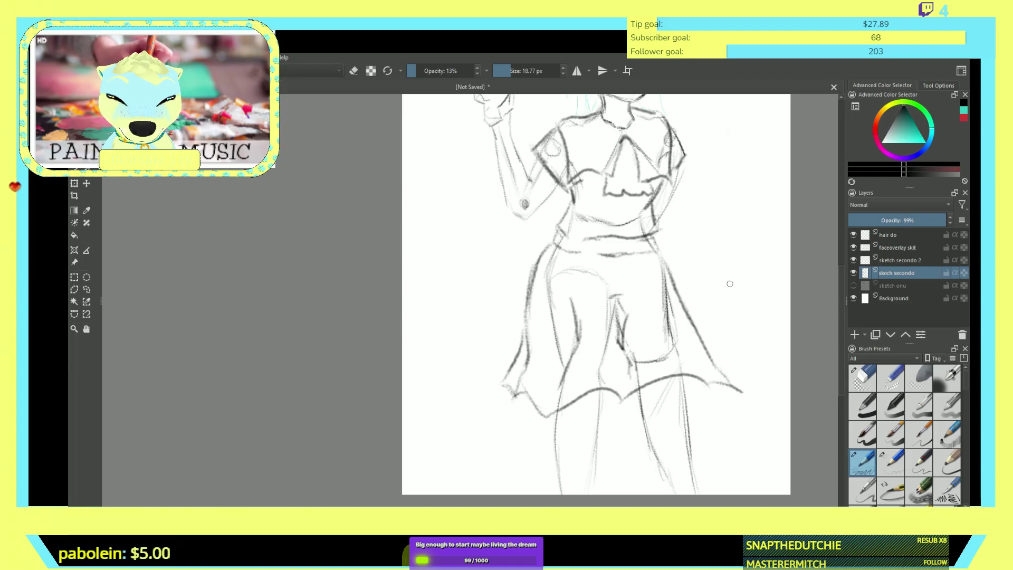
{"action": "left_click_drag", "start_coordinate": [666, 290], "coordinate": [694, 348]}
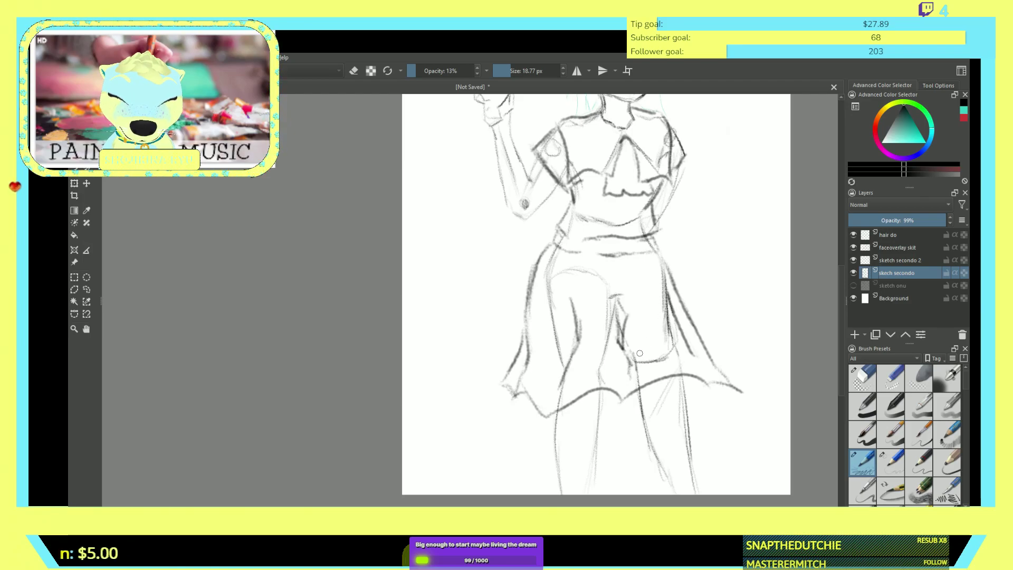
{"action": "left_click_drag", "start_coordinate": [680, 323], "coordinate": [702, 352]}
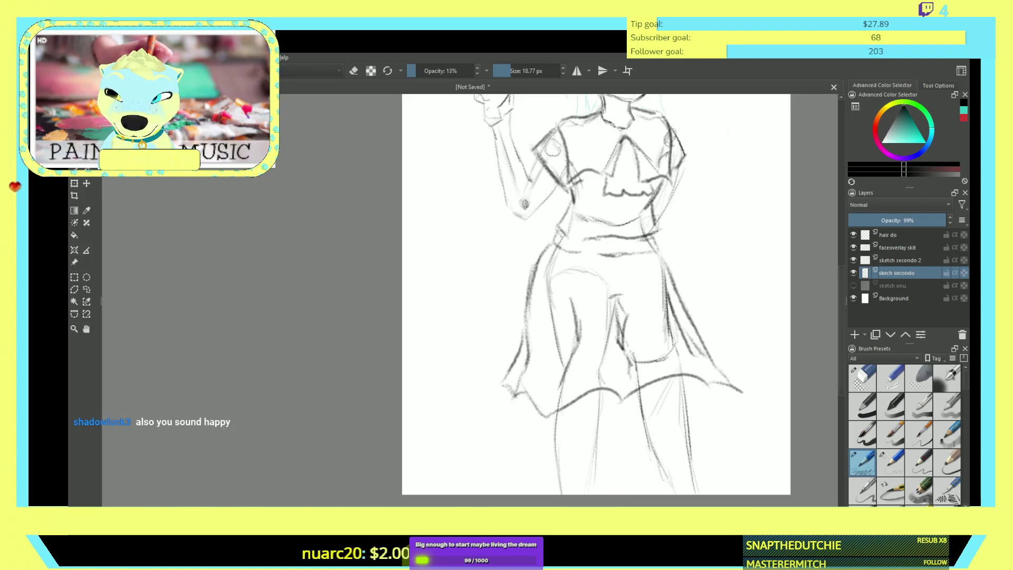
- Sketch a horizontal band across the shirt below the chest at the scarf's hem, with a small numeral-like mark beneath it
{"action": "scroll", "coordinate": [596, 295], "scroll_direction": "up", "scroll_amount": 5}
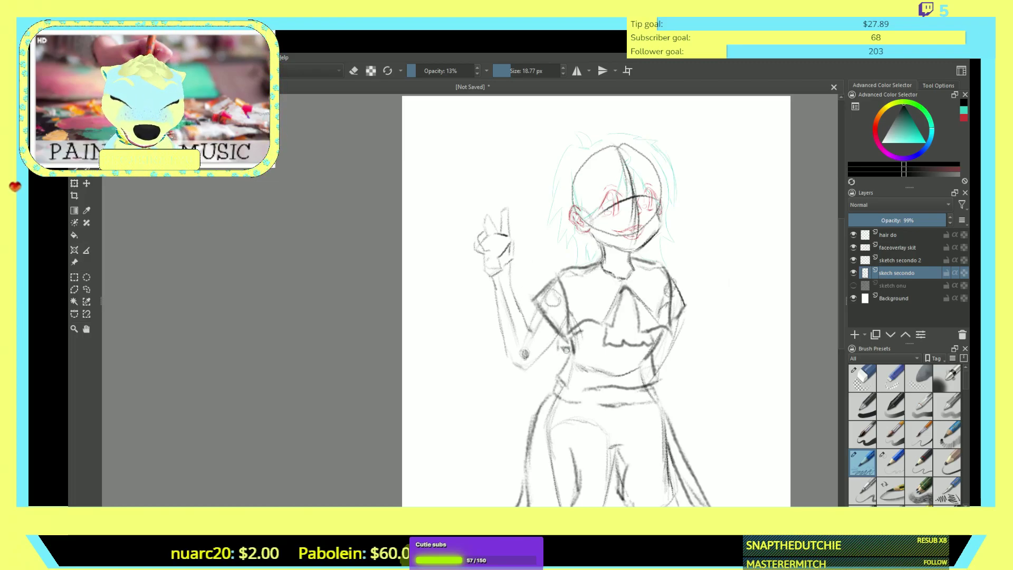
{"action": "mouse_move", "coordinate": [568, 319]}
{"action": "left_mouse_down"}
{"action": "mouse_move", "coordinate": [567, 346]}
{"action": "mouse_move", "coordinate": [603, 344]}
{"action": "mouse_move", "coordinate": [626, 290]}
{"action": "mouse_move", "coordinate": [656, 351]}
{"action": "mouse_move", "coordinate": [674, 343]}
{"action": "mouse_move", "coordinate": [673, 315]}
{"action": "left_mouse_up"}
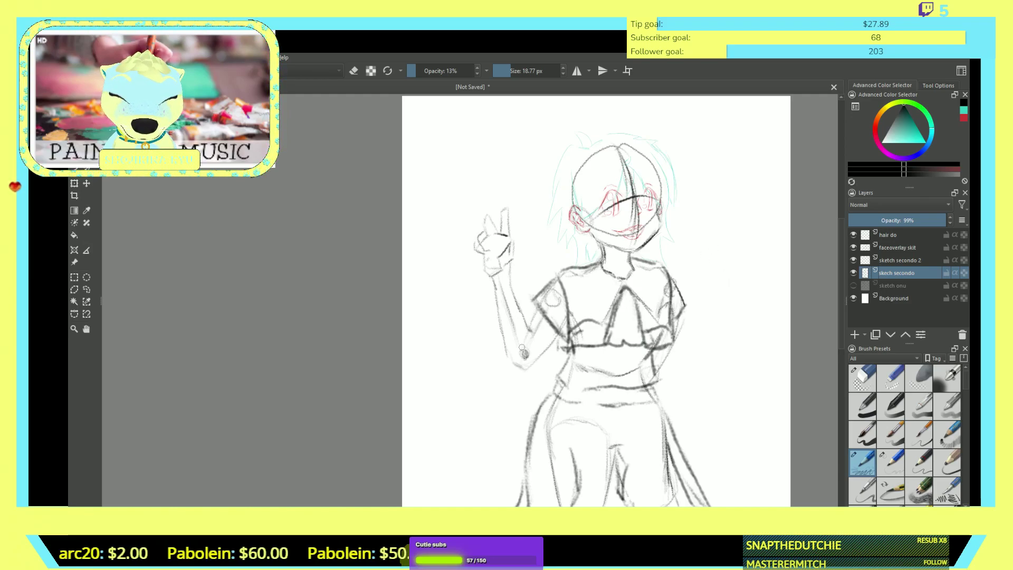
{"action": "mouse_move", "coordinate": [617, 353]}
{"action": "left_mouse_down"}
{"action": "mouse_move", "coordinate": [627, 351]}
{"action": "mouse_move", "coordinate": [616, 373]}
{"action": "left_mouse_up"}
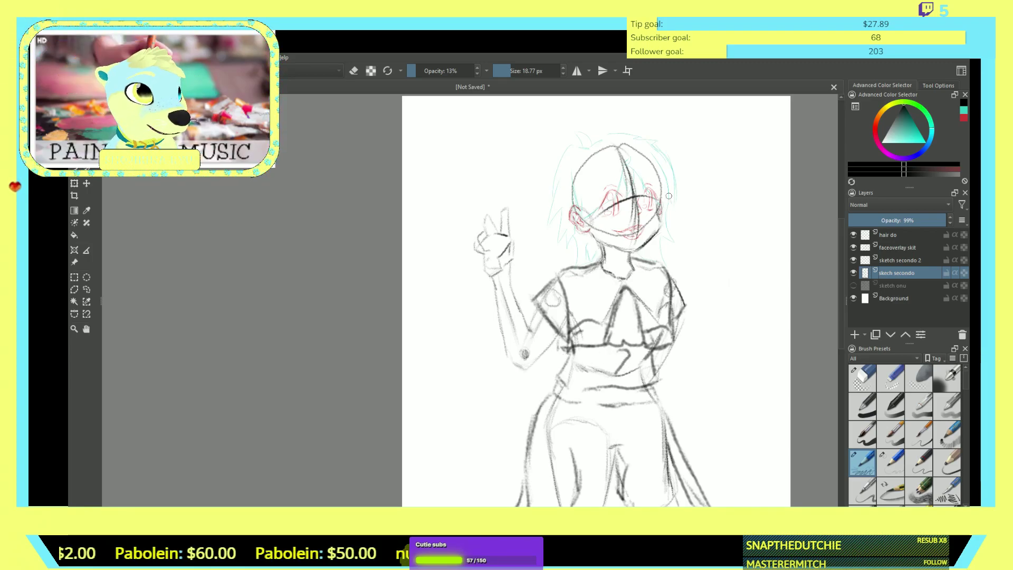
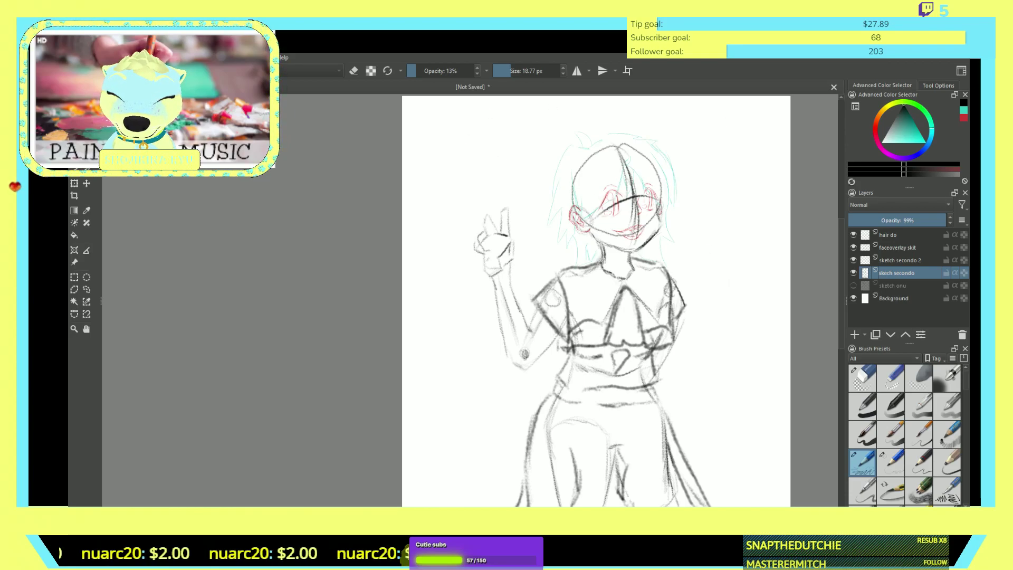
- Lower the "skech secondo" layer's opacity to 32% and set the pencil brush to 4.17 px at 64% opacity
{"action": "left_click_drag", "start_coordinate": [891, 221], "coordinate": [864, 221]}
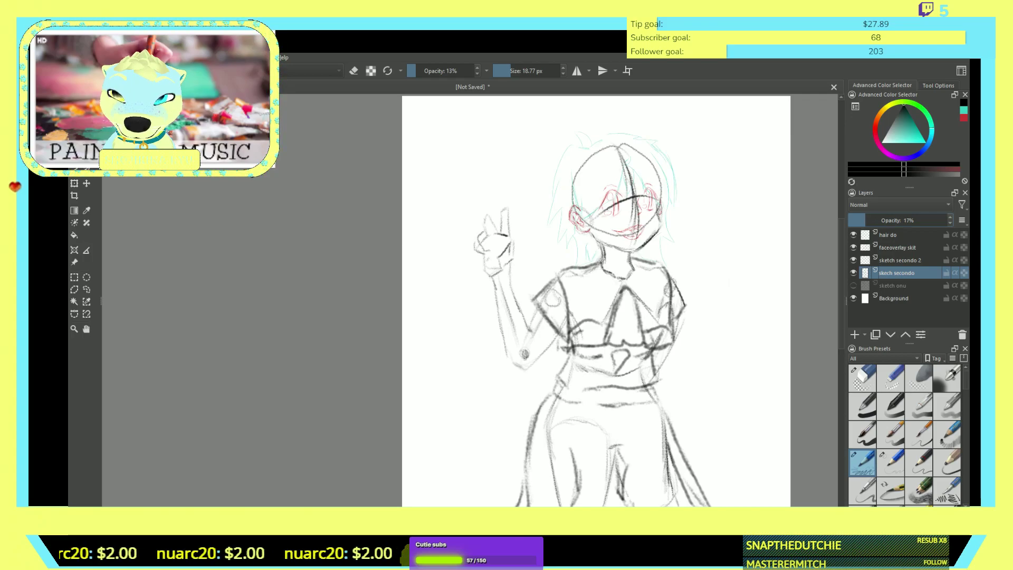
{"action": "left_click_drag", "start_coordinate": [864, 220], "coordinate": [880, 220]}
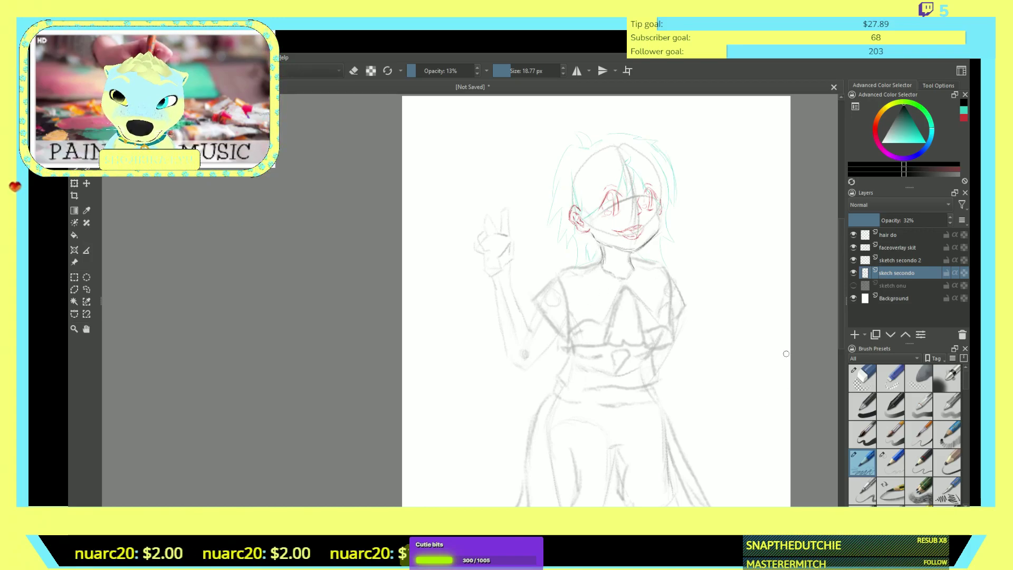
{"action": "key", "text": "bracketleft"}
{"action": "key", "text": "bracketleft"}
{"action": "key", "text": "bracketleft"}
{"action": "key", "text": "bracketleft"}
{"action": "key", "text": "bracketleft"}
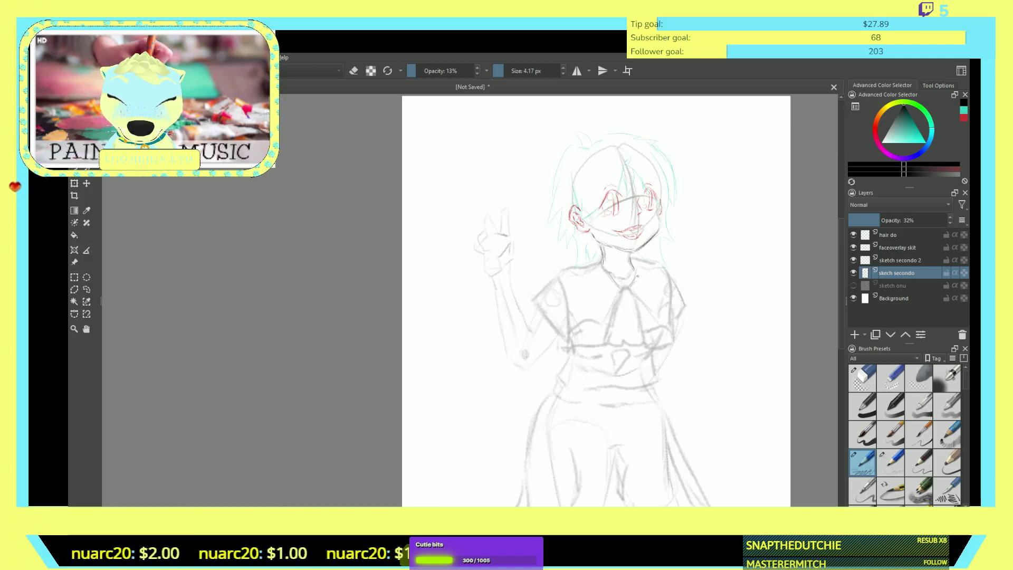
{"action": "left_click_drag", "start_coordinate": [430, 71], "coordinate": [450, 70]}
- Refine the shirt's collar, shoulders, sides and open hem, and redraw the neck scarf as a knotted tie hanging below the chest
{"action": "mouse_move", "coordinate": [637, 272]}
{"action": "left_mouse_down"}
{"action": "mouse_move", "coordinate": [620, 291]}
{"action": "mouse_move", "coordinate": [592, 267]}
{"action": "mouse_move", "coordinate": [603, 265]}
{"action": "mouse_move", "coordinate": [576, 286]}
{"action": "left_mouse_up"}
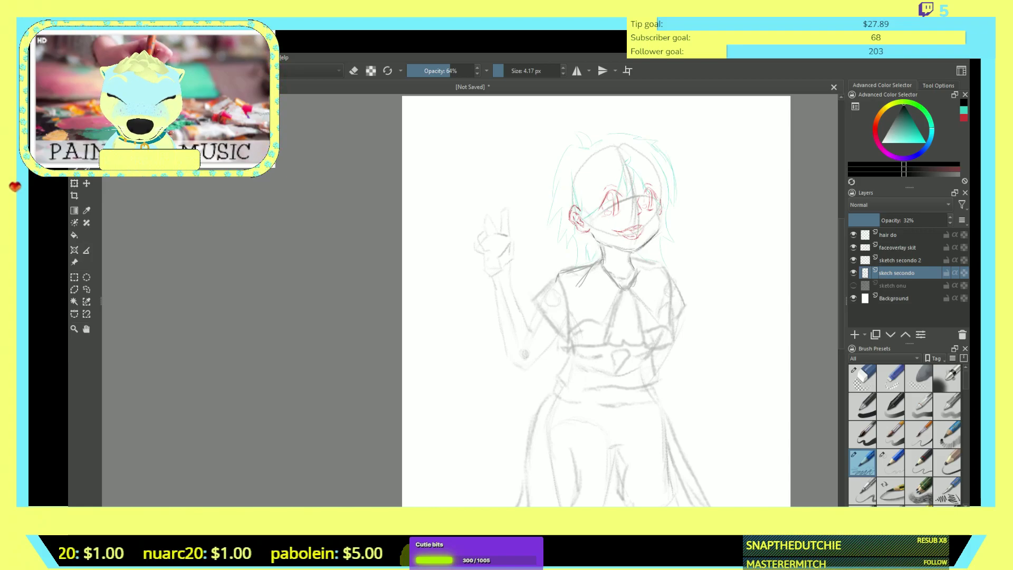
{"action": "mouse_move", "coordinate": [559, 280]}
{"action": "left_mouse_down"}
{"action": "mouse_move", "coordinate": [566, 346]}
{"action": "mouse_move", "coordinate": [569, 306]}
{"action": "mouse_move", "coordinate": [562, 357]}
{"action": "mouse_move", "coordinate": [599, 353]}
{"action": "left_mouse_up"}
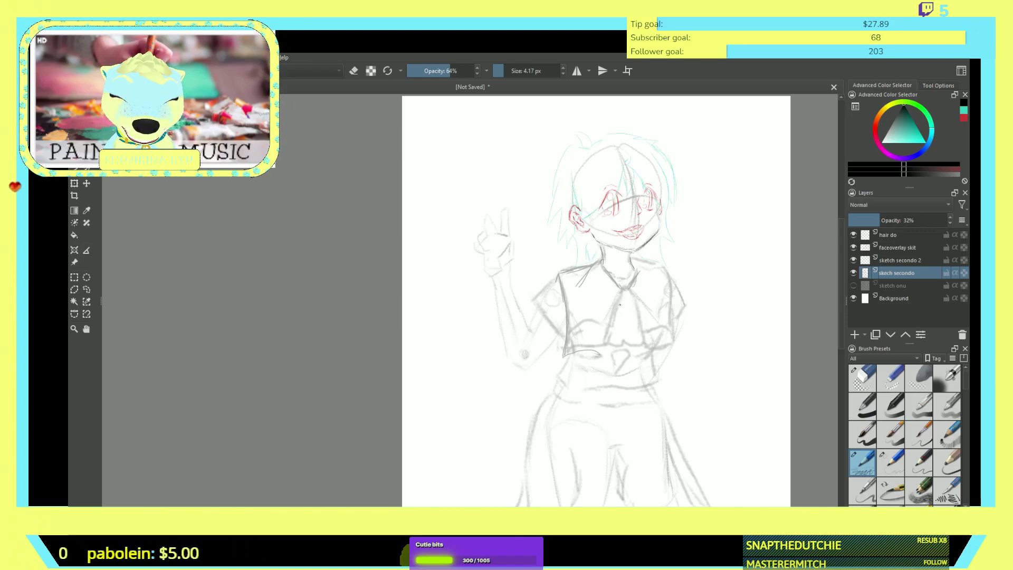
{"action": "left_click_drag", "start_coordinate": [622, 295], "coordinate": [614, 356]}
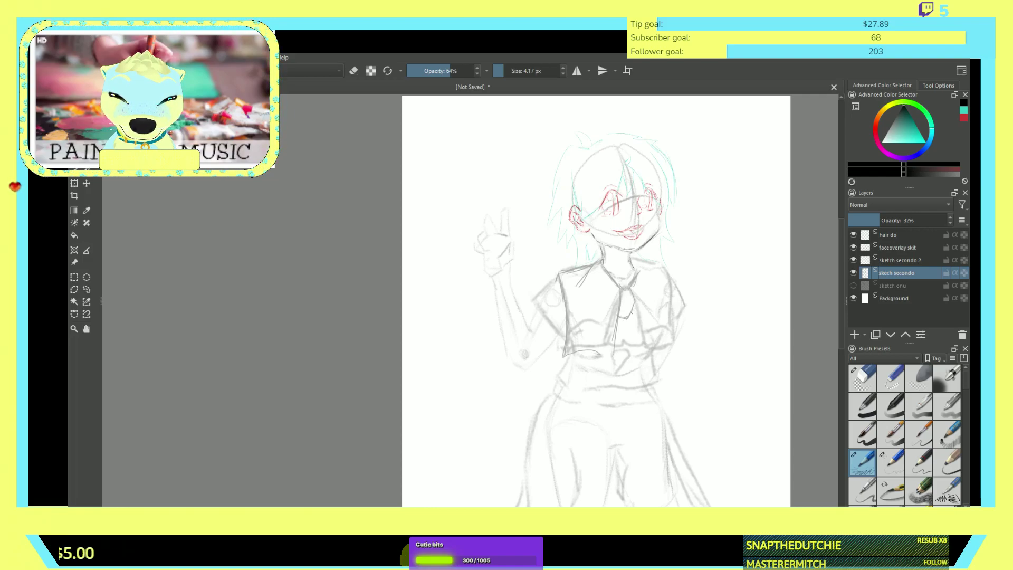
{"action": "mouse_move", "coordinate": [640, 303]}
{"action": "left_mouse_down"}
{"action": "mouse_move", "coordinate": [645, 343]}
{"action": "mouse_move", "coordinate": [620, 375]}
{"action": "left_mouse_up"}
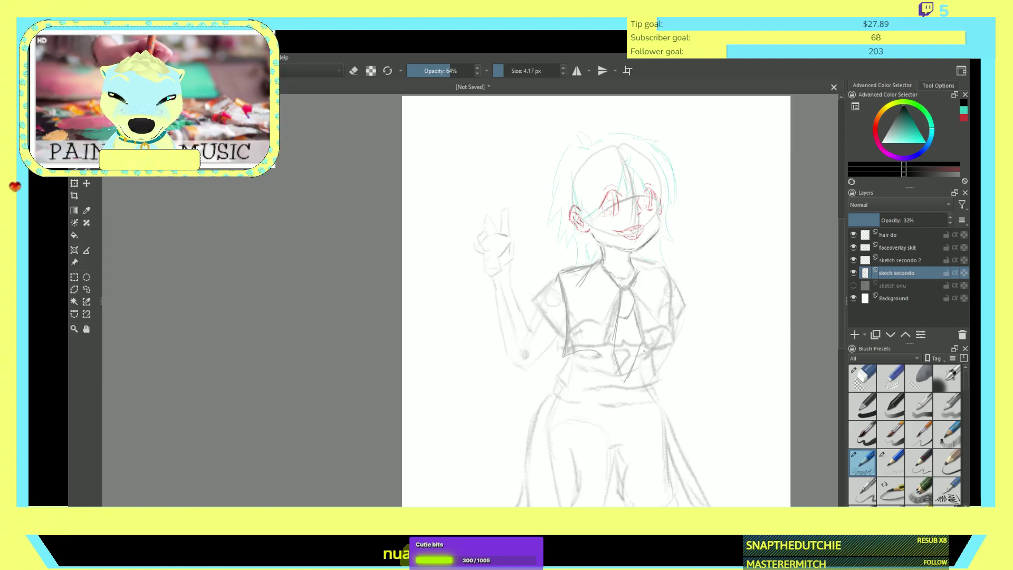
{"action": "mouse_move", "coordinate": [633, 256]}
{"action": "left_mouse_down"}
{"action": "mouse_move", "coordinate": [655, 262]}
{"action": "mouse_move", "coordinate": [636, 257]}
{"action": "mouse_move", "coordinate": [664, 268]}
{"action": "mouse_move", "coordinate": [679, 341]}
{"action": "mouse_move", "coordinate": [647, 338]}
{"action": "mouse_move", "coordinate": [678, 343]}
{"action": "mouse_move", "coordinate": [640, 343]}
{"action": "left_mouse_up"}
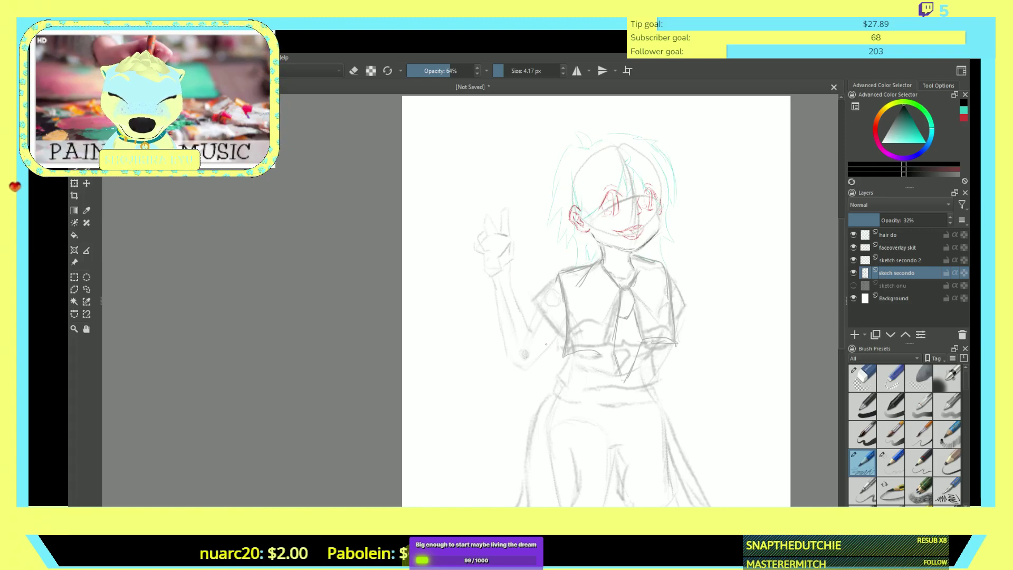
- Redraw the raised arm's short sleeve with a folded cuff and reinforce the upper arm and shoulder lines
{"action": "mouse_move", "coordinate": [544, 358]}
{"action": "left_mouse_down"}
{"action": "mouse_move", "coordinate": [545, 334]}
{"action": "mouse_move", "coordinate": [557, 335]}
{"action": "mouse_move", "coordinate": [552, 342]}
{"action": "mouse_move", "coordinate": [558, 334]}
{"action": "mouse_move", "coordinate": [534, 360]}
{"action": "left_mouse_up"}
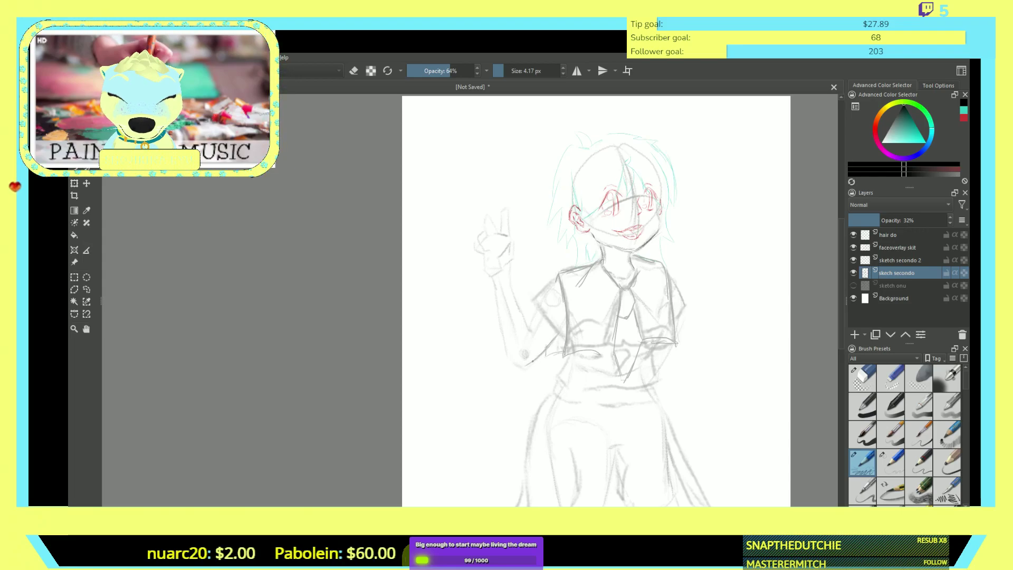
{"action": "left_click_drag", "start_coordinate": [534, 311], "coordinate": [525, 326]}
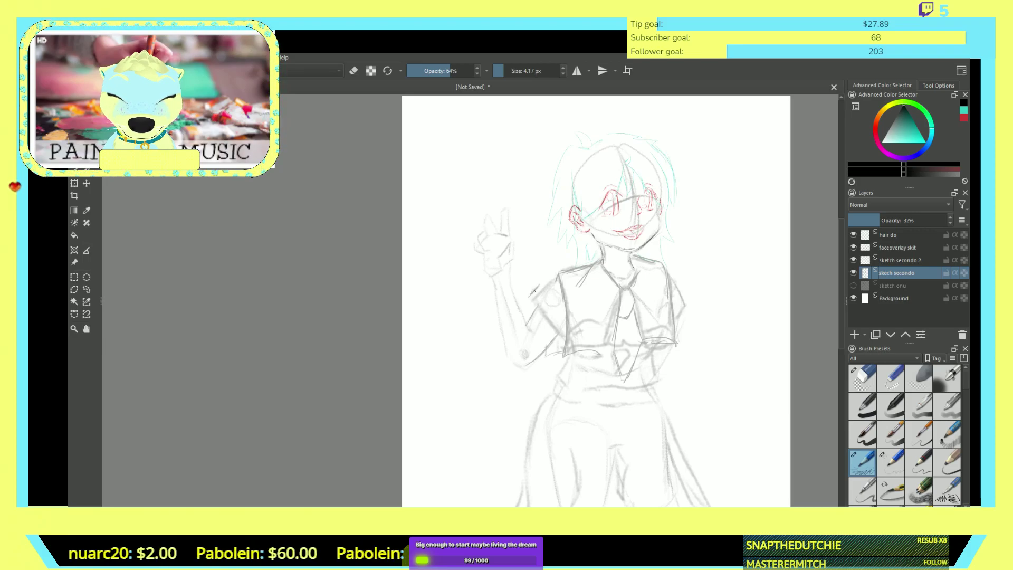
{"action": "left_click_drag", "start_coordinate": [544, 291], "coordinate": [561, 311]}
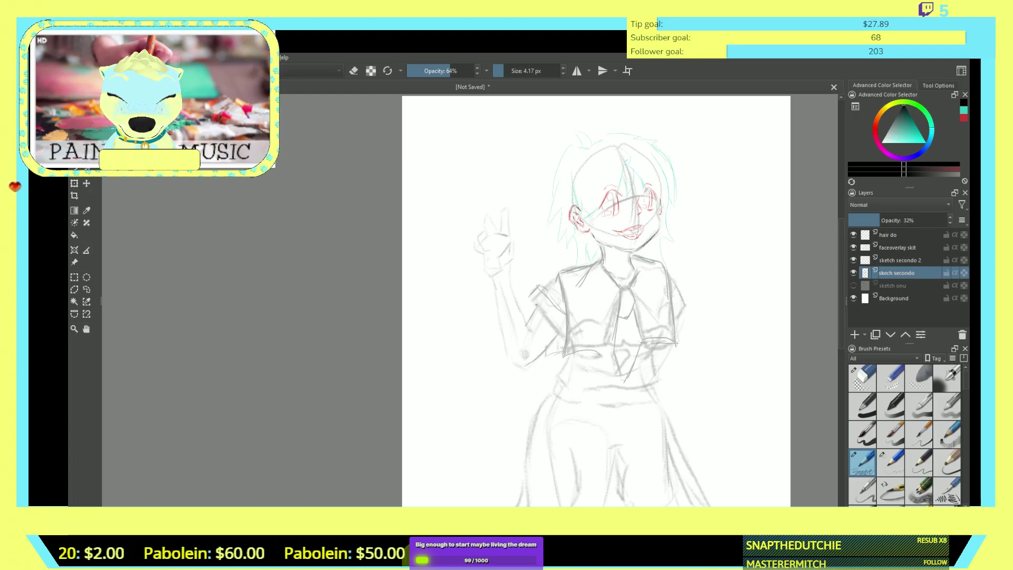
{"action": "left_click_drag", "start_coordinate": [531, 298], "coordinate": [539, 313]}
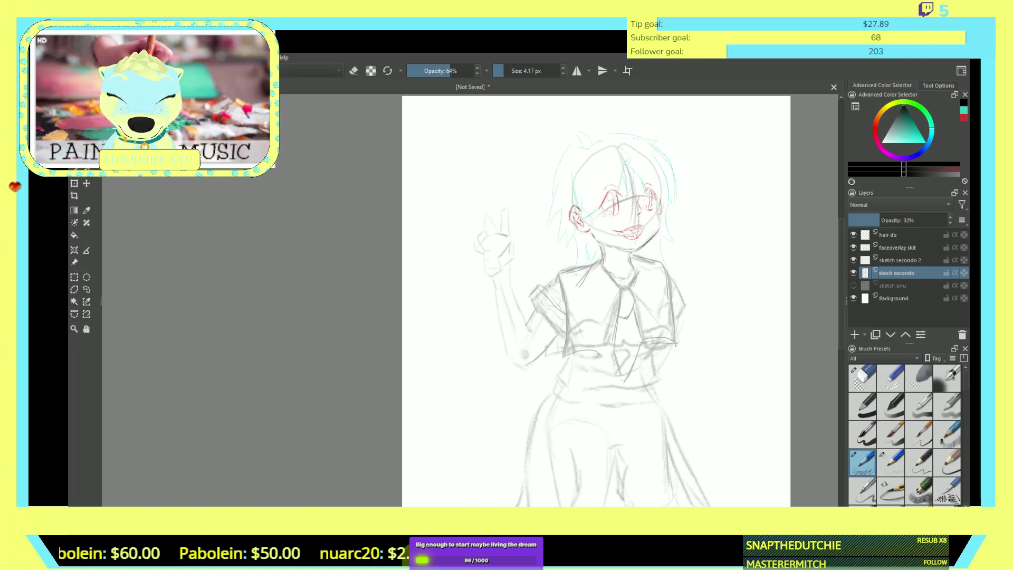
{"action": "left_click_drag", "start_coordinate": [547, 286], "coordinate": [559, 273]}
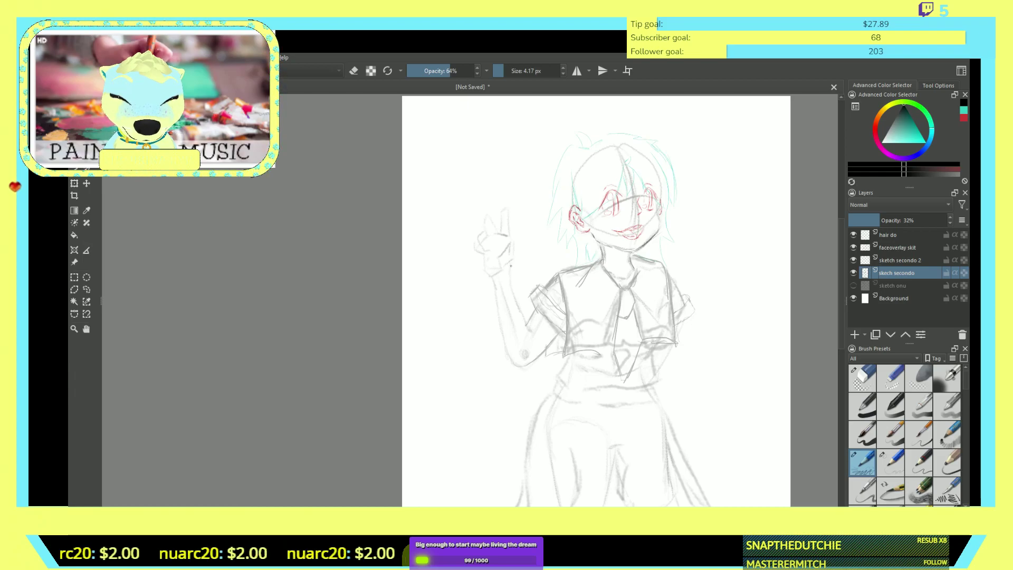
- Strengthen the raised forearm's contour below the wrist and erase the stray outer stroke beside it
{"action": "left_click_drag", "start_coordinate": [510, 281], "coordinate": [516, 302]}
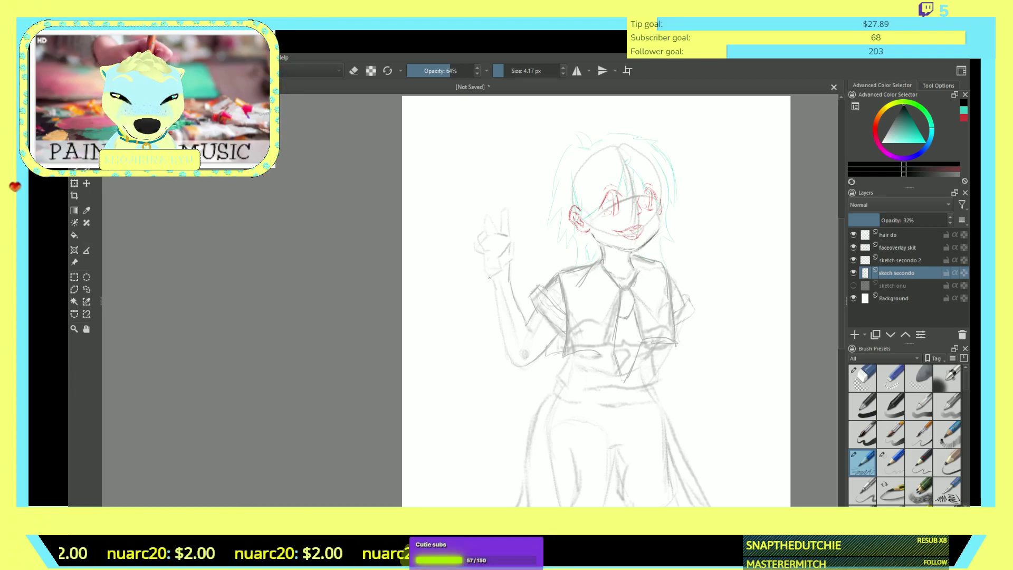
{"action": "left_click_drag", "start_coordinate": [499, 304], "coordinate": [496, 331]}
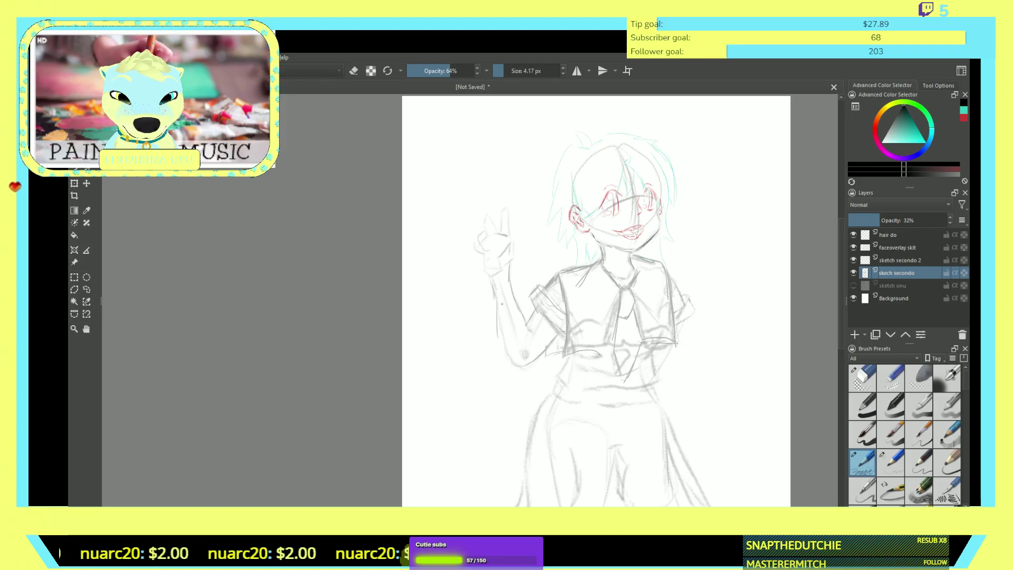
{"action": "left_click", "coordinate": [862, 378]}
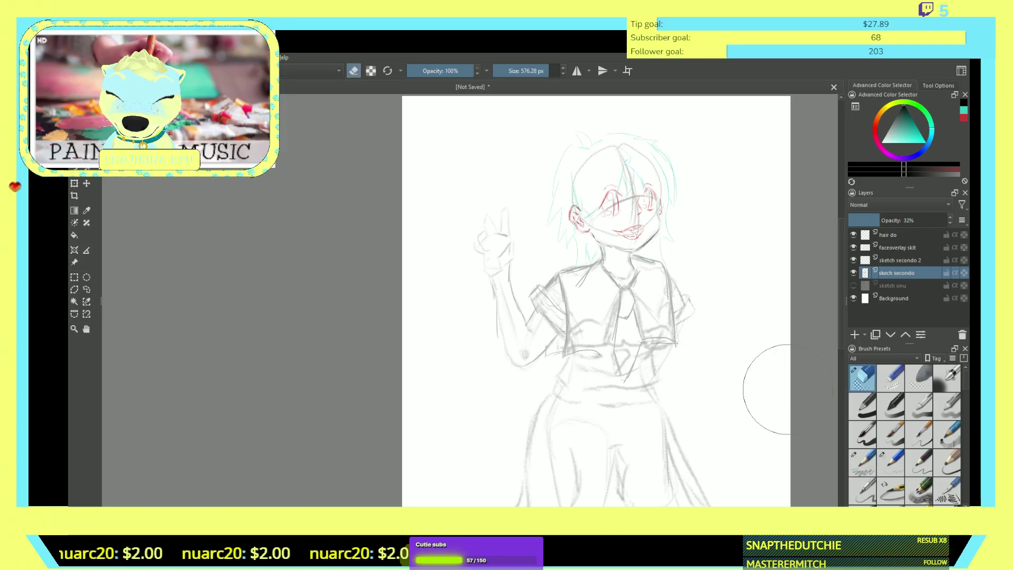
{"action": "left_click_drag", "start_coordinate": [495, 337], "coordinate": [498, 332]}
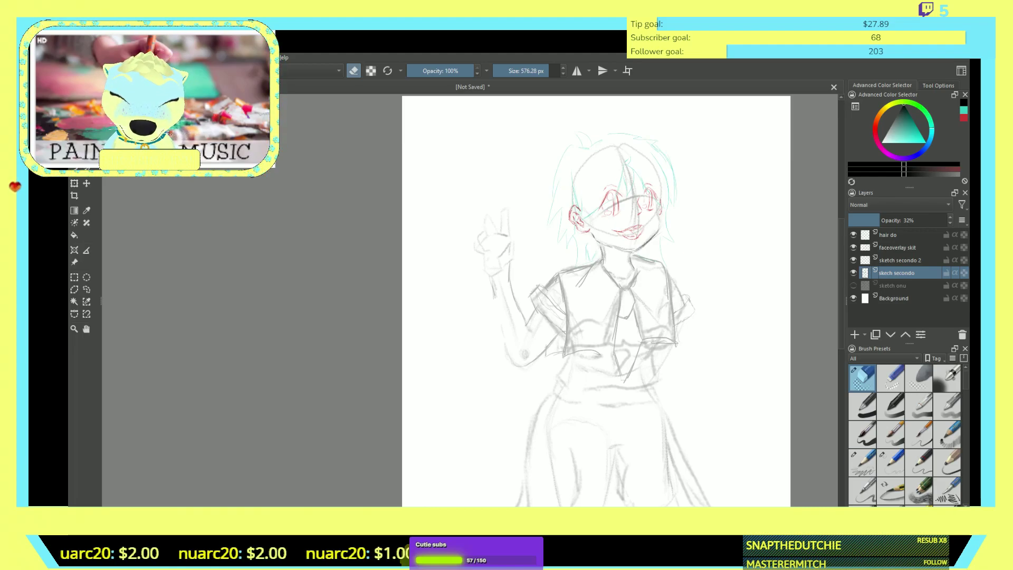
- Pencil the waist's sides and outline a curved waistband with upper and lower edges across the hips
{"action": "left_click", "coordinate": [862, 462]}
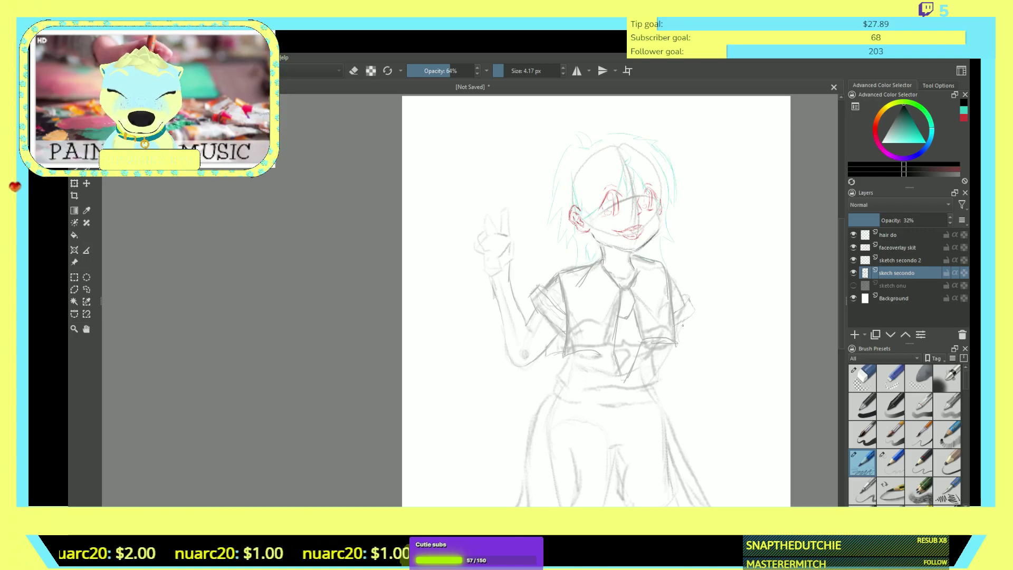
{"action": "mouse_move", "coordinate": [682, 325]}
{"action": "left_mouse_down"}
{"action": "mouse_move", "coordinate": [660, 379]}
{"action": "mouse_move", "coordinate": [654, 343]}
{"action": "mouse_move", "coordinate": [661, 377]}
{"action": "left_mouse_up"}
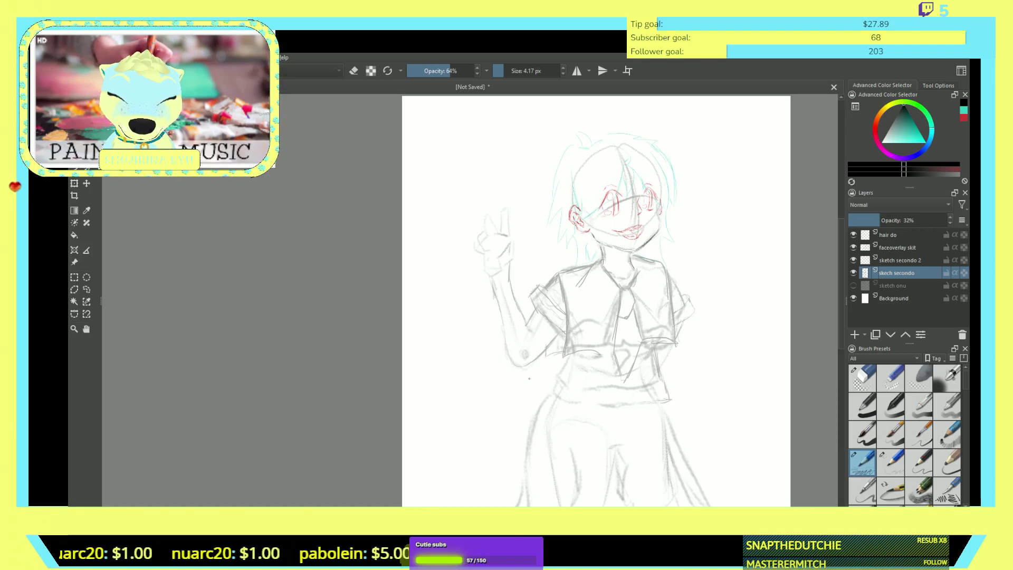
{"action": "mouse_move", "coordinate": [552, 377]}
{"action": "left_mouse_down"}
{"action": "mouse_move", "coordinate": [544, 398]}
{"action": "mouse_move", "coordinate": [561, 407]}
{"action": "mouse_move", "coordinate": [556, 376]}
{"action": "mouse_move", "coordinate": [583, 392]}
{"action": "left_mouse_up"}
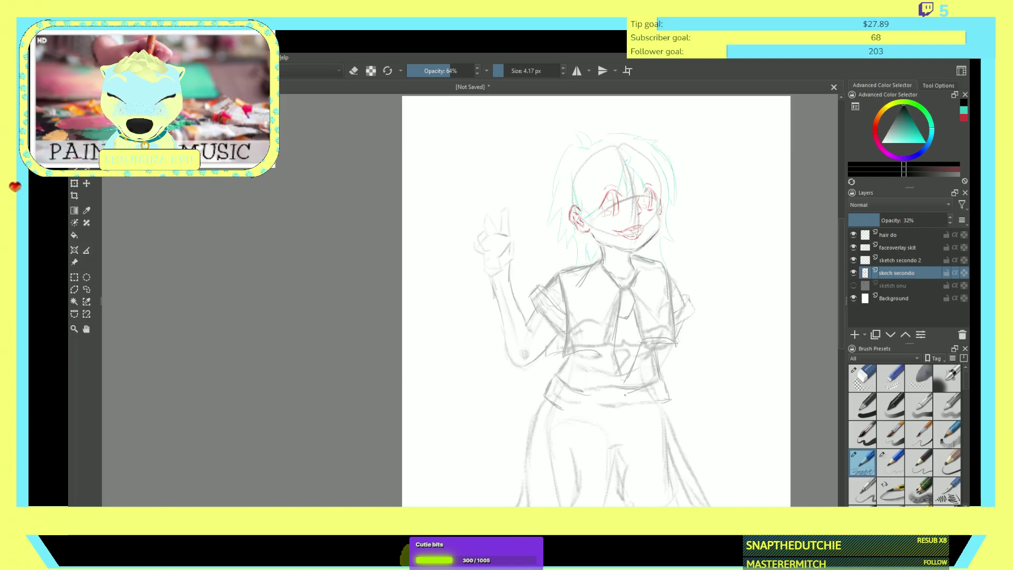
{"action": "mouse_move", "coordinate": [583, 390]}
{"action": "left_mouse_down"}
{"action": "mouse_move", "coordinate": [609, 397]}
{"action": "mouse_move", "coordinate": [671, 384]}
{"action": "mouse_move", "coordinate": [671, 404]}
{"action": "left_mouse_up"}
{"action": "left_click_drag", "start_coordinate": [565, 409], "coordinate": [672, 397]}
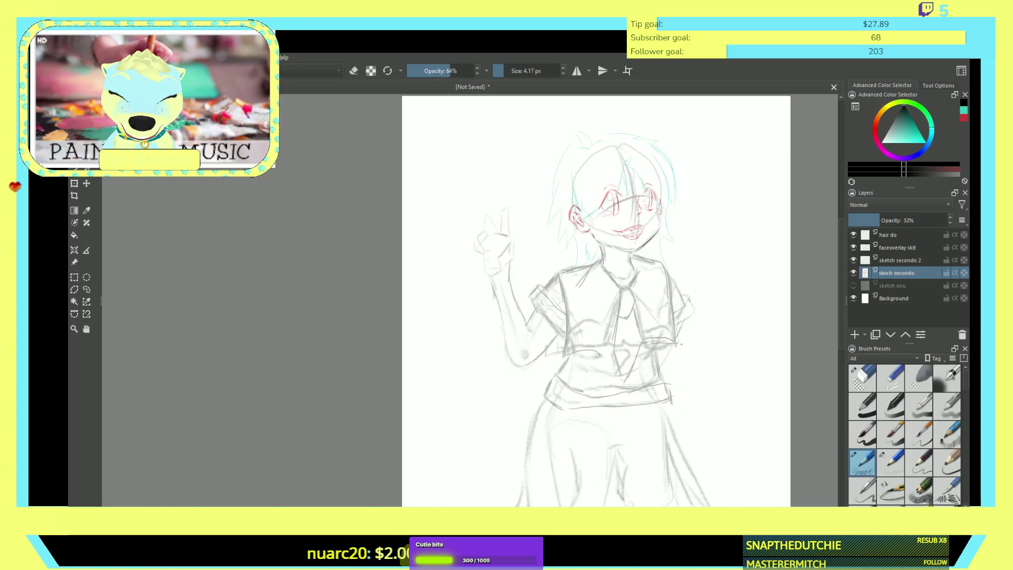
- Redraw the skirt's left edge from the waistband to its flared corner and start the wavy hem there
{"action": "left_click_drag", "start_coordinate": [545, 402], "coordinate": [518, 451]}
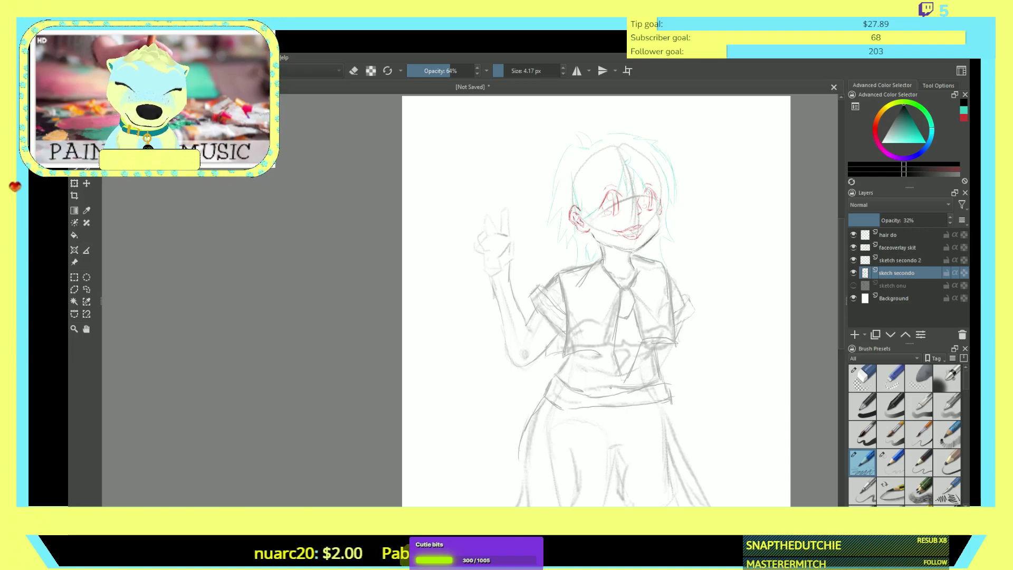
{"action": "scroll", "coordinate": [535, 325], "scroll_direction": "down", "scroll_amount": 5}
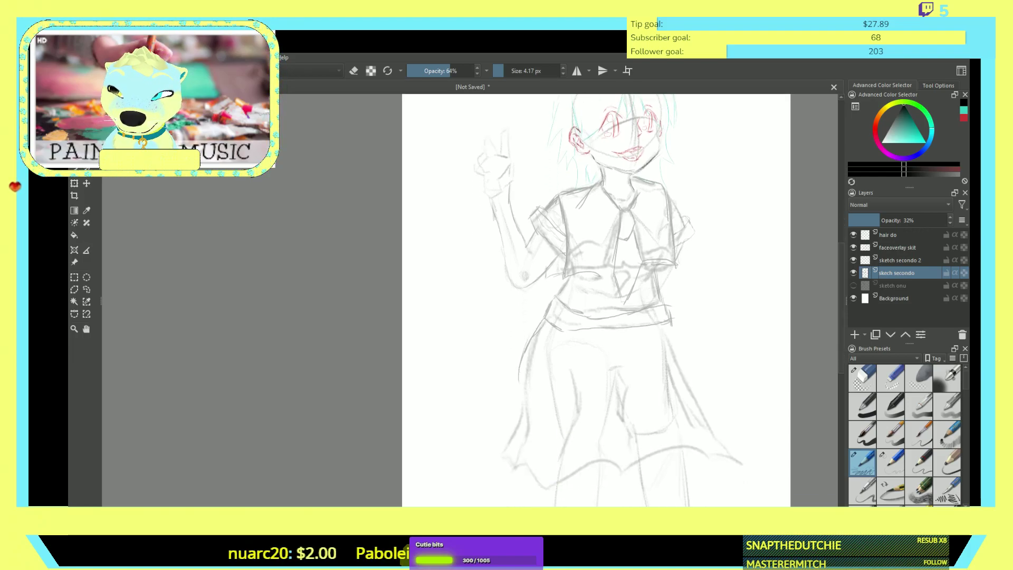
{"action": "mouse_move", "coordinate": [524, 328]}
{"action": "left_mouse_down"}
{"action": "mouse_move", "coordinate": [524, 358]}
{"action": "mouse_move", "coordinate": [502, 405]}
{"action": "left_mouse_up"}
{"action": "mouse_move", "coordinate": [515, 412]}
{"action": "left_mouse_down"}
{"action": "mouse_move", "coordinate": [507, 406]}
{"action": "mouse_move", "coordinate": [528, 367]}
{"action": "left_mouse_up"}
{"action": "left_click_drag", "start_coordinate": [517, 412], "coordinate": [563, 435]}
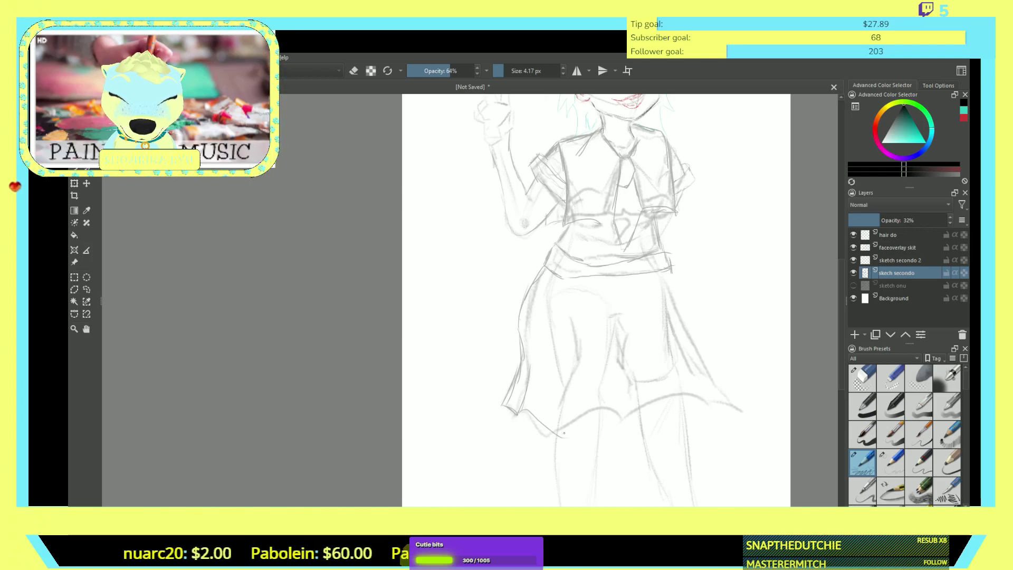
- Draw fold lines through the skirt's left and middle parts and continue the wavy hem between them
{"action": "left_click_drag", "start_coordinate": [571, 325], "coordinate": [560, 420]}
{"action": "mouse_move", "coordinate": [566, 384]}
{"action": "left_mouse_down"}
{"action": "mouse_move", "coordinate": [558, 427]}
{"action": "mouse_move", "coordinate": [607, 409]}
{"action": "mouse_move", "coordinate": [623, 364]}
{"action": "left_mouse_up"}
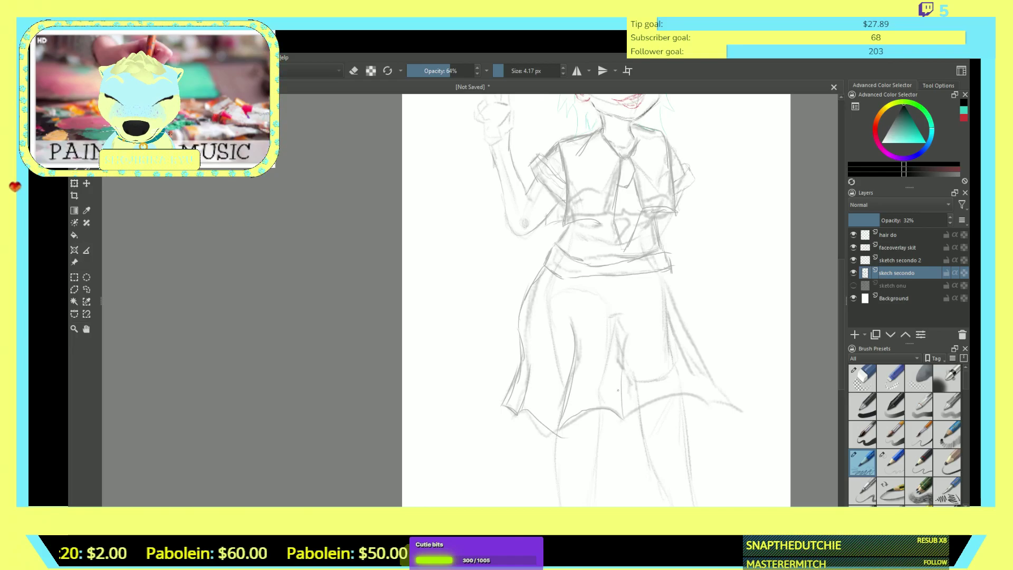
{"action": "left_click_drag", "start_coordinate": [617, 348], "coordinate": [613, 326]}
{"action": "left_click_drag", "start_coordinate": [620, 360], "coordinate": [622, 387]}
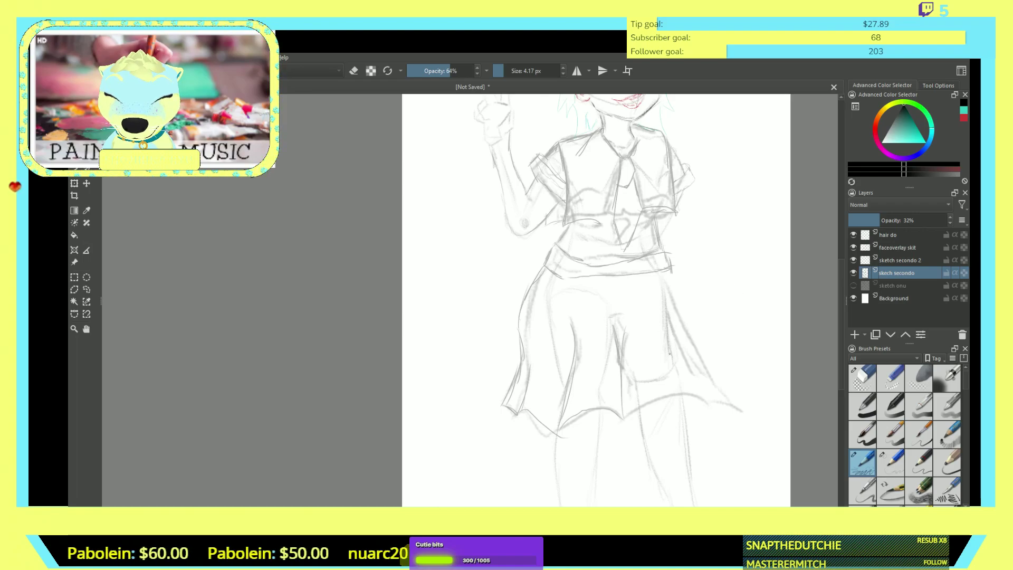
- Add a fold and the flared edge on the skirt's right side, and finish the wavy hem to its right corner
{"action": "left_click_drag", "start_coordinate": [667, 345], "coordinate": [670, 370]}
{"action": "left_click_drag", "start_coordinate": [673, 331], "coordinate": [700, 391]}
{"action": "mouse_move", "coordinate": [635, 409]}
{"action": "left_mouse_down"}
{"action": "mouse_move", "coordinate": [659, 397]}
{"action": "mouse_move", "coordinate": [705, 404]}
{"action": "mouse_move", "coordinate": [678, 393]}
{"action": "mouse_move", "coordinate": [632, 414]}
{"action": "left_mouse_up"}
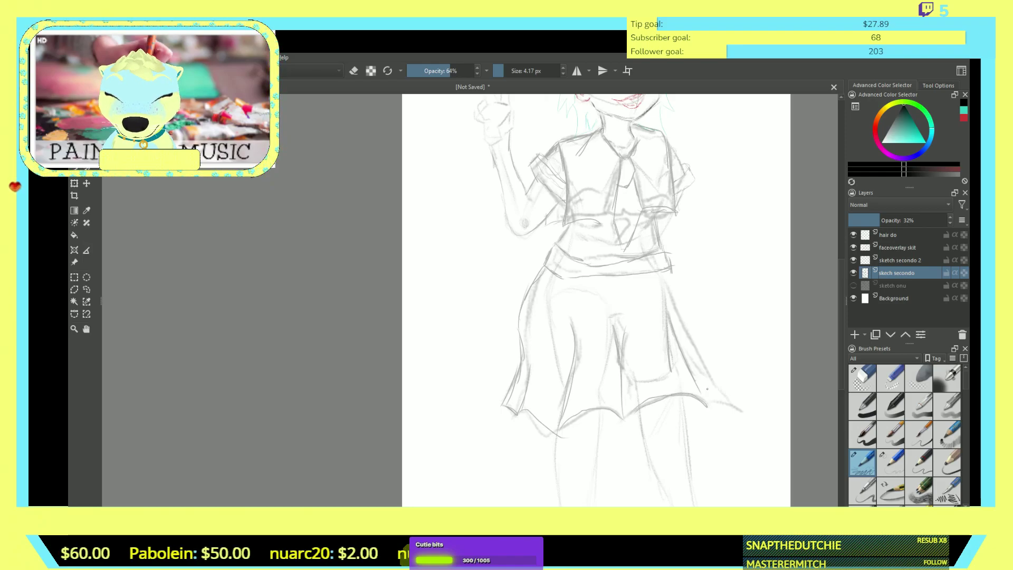
{"action": "left_click_drag", "start_coordinate": [718, 402], "coordinate": [739, 415]}
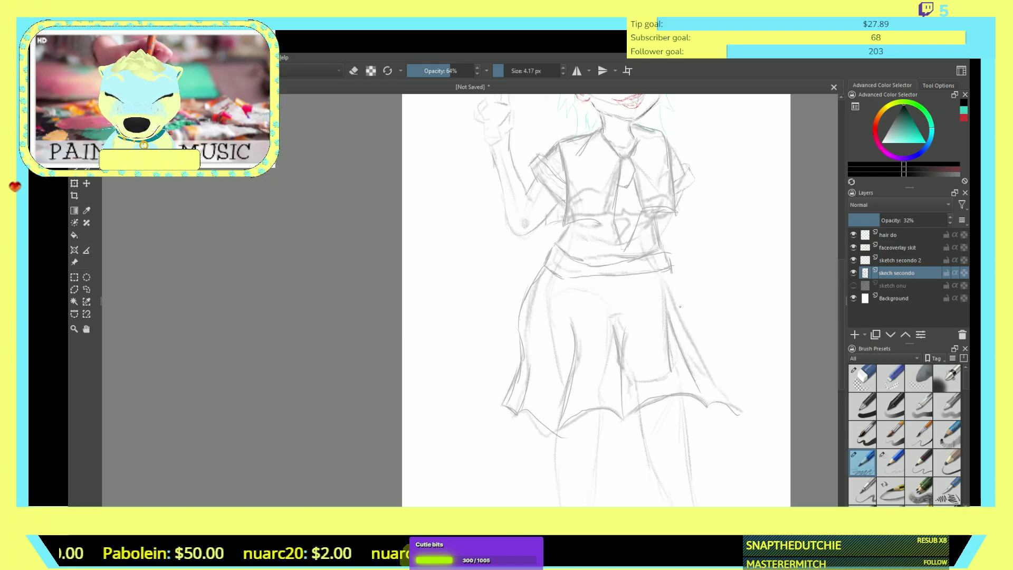
- Clean up the skirt's right hip line and redraw its right edge from the waistband toward the hem
{"action": "mouse_move", "coordinate": [678, 287]}
{"action": "left_mouse_down"}
{"action": "mouse_move", "coordinate": [692, 349]}
{"action": "mouse_move", "coordinate": [668, 245]}
{"action": "mouse_move", "coordinate": [564, 303]}
{"action": "mouse_move", "coordinate": [693, 346]}
{"action": "mouse_move", "coordinate": [662, 333]}
{"action": "mouse_move", "coordinate": [675, 399]}
{"action": "mouse_move", "coordinate": [713, 373]}
{"action": "mouse_move", "coordinate": [644, 330]}
{"action": "mouse_move", "coordinate": [679, 331]}
{"action": "left_mouse_up"}
{"action": "key", "text": "e"}
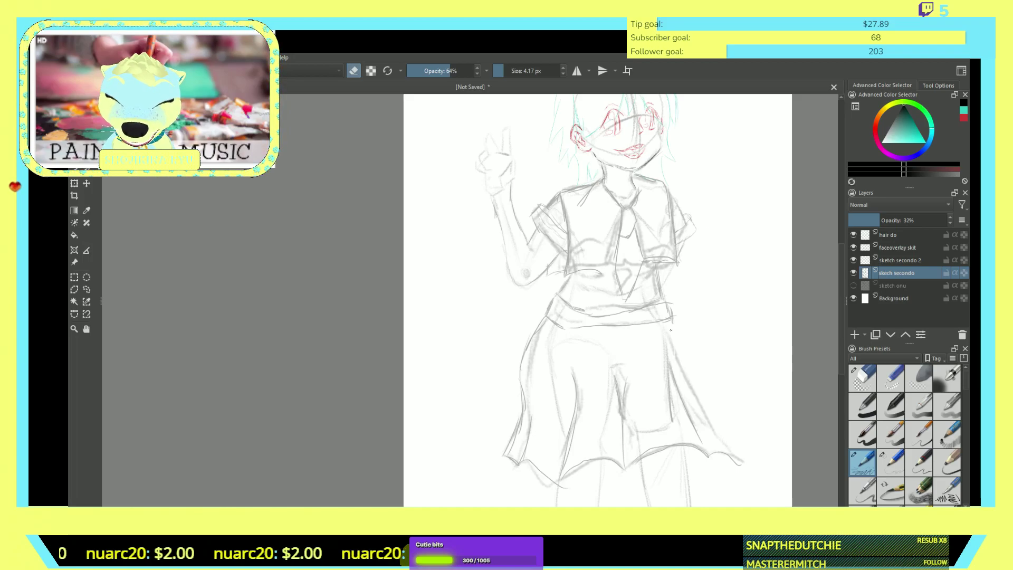
{"action": "right_click", "coordinate": [636, 333]}
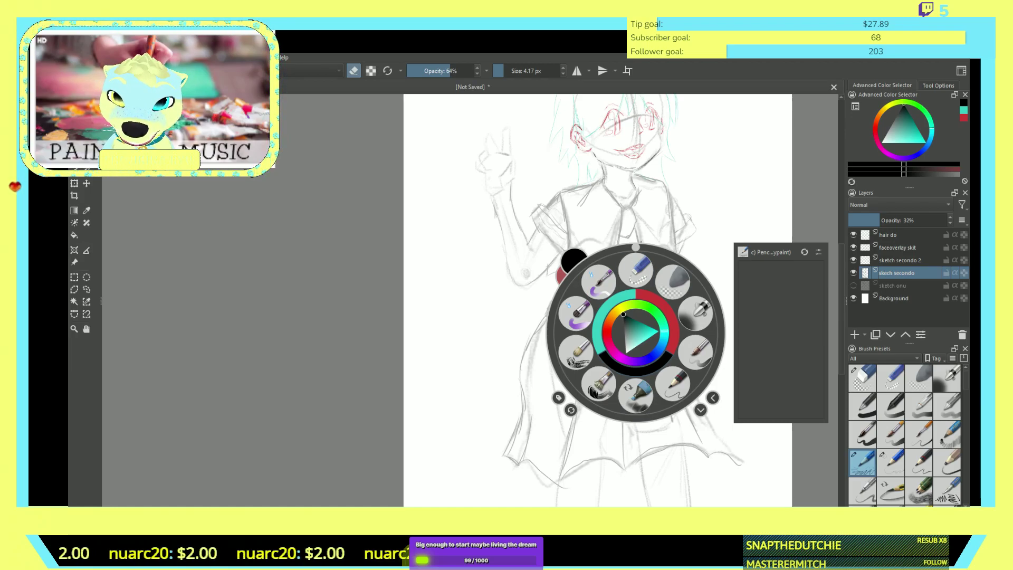
{"action": "left_click", "coordinate": [699, 261]}
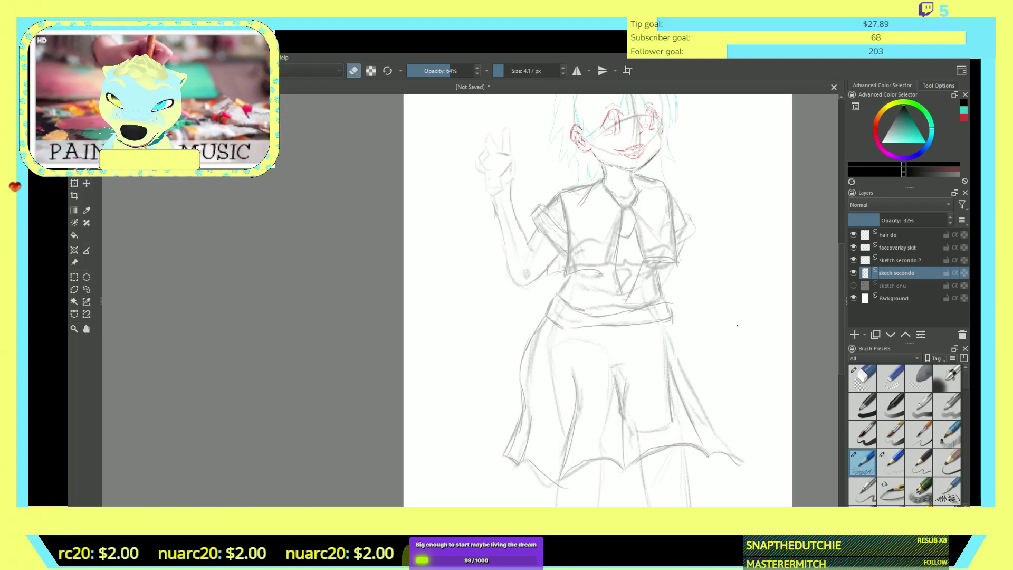
{"action": "left_click_drag", "start_coordinate": [757, 323], "coordinate": [648, 281]}
{"action": "key", "text": "e"}
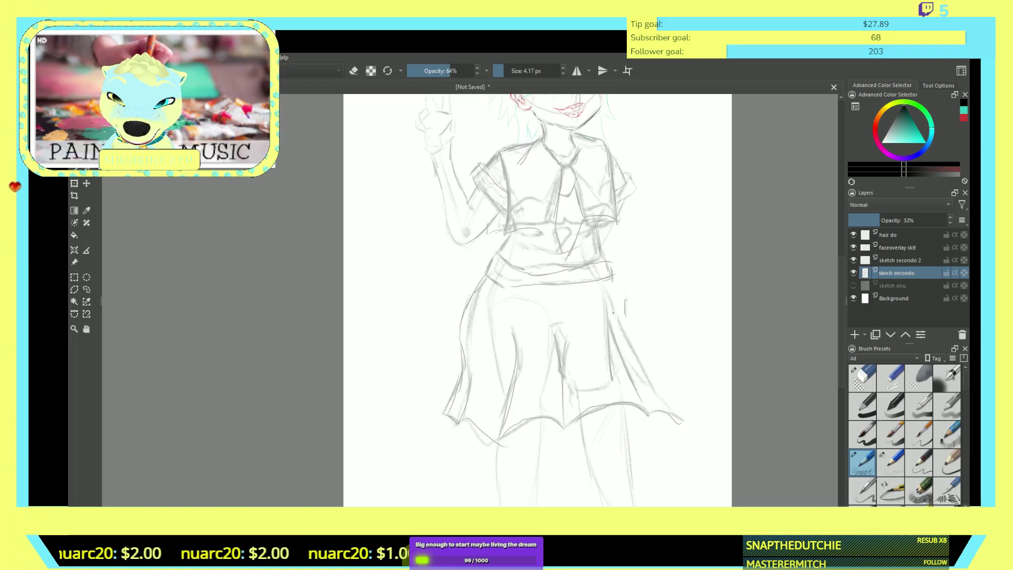
{"action": "left_click_drag", "start_coordinate": [615, 311], "coordinate": [661, 404]}
{"action": "left_click_drag", "start_coordinate": [612, 279], "coordinate": [623, 316]}
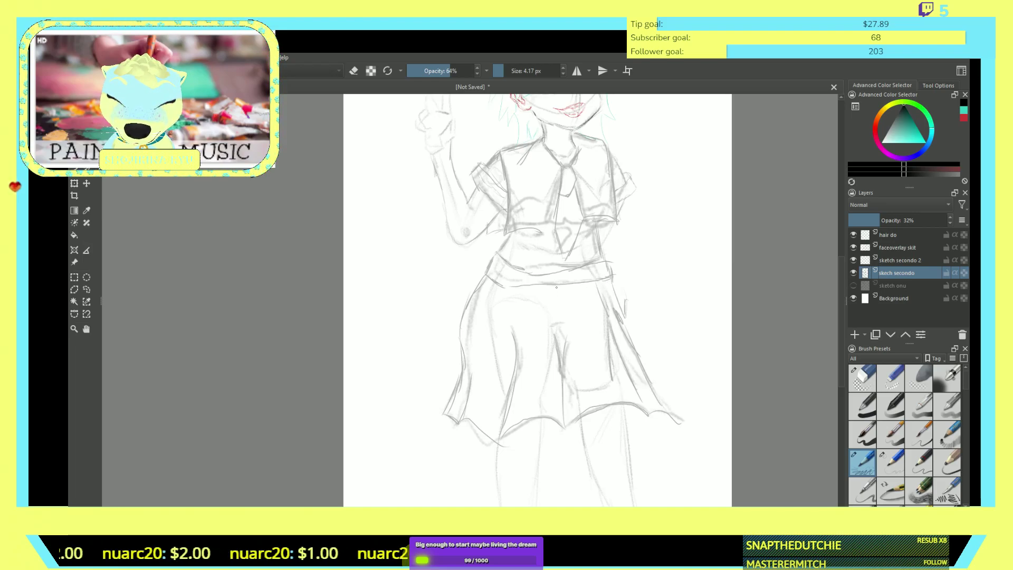
- Add short vertical pleat lines just below the waistband at the skirt's middle and left side
{"action": "mouse_move", "coordinate": [564, 288]}
{"action": "left_mouse_down"}
{"action": "mouse_move", "coordinate": [565, 309]}
{"action": "mouse_move", "coordinate": [542, 313]}
{"action": "left_mouse_up"}
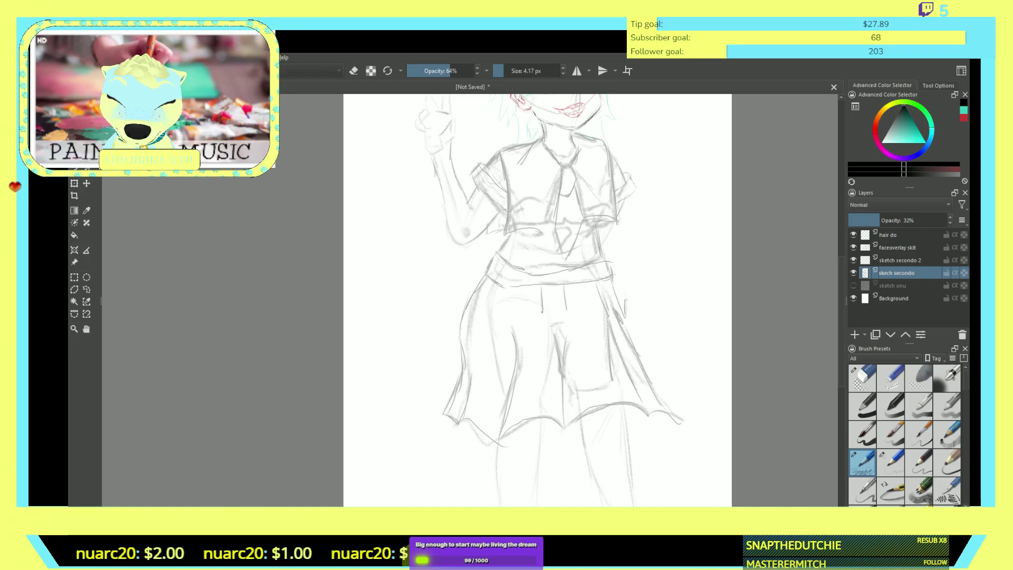
{"action": "left_click_drag", "start_coordinate": [503, 285], "coordinate": [496, 307]}
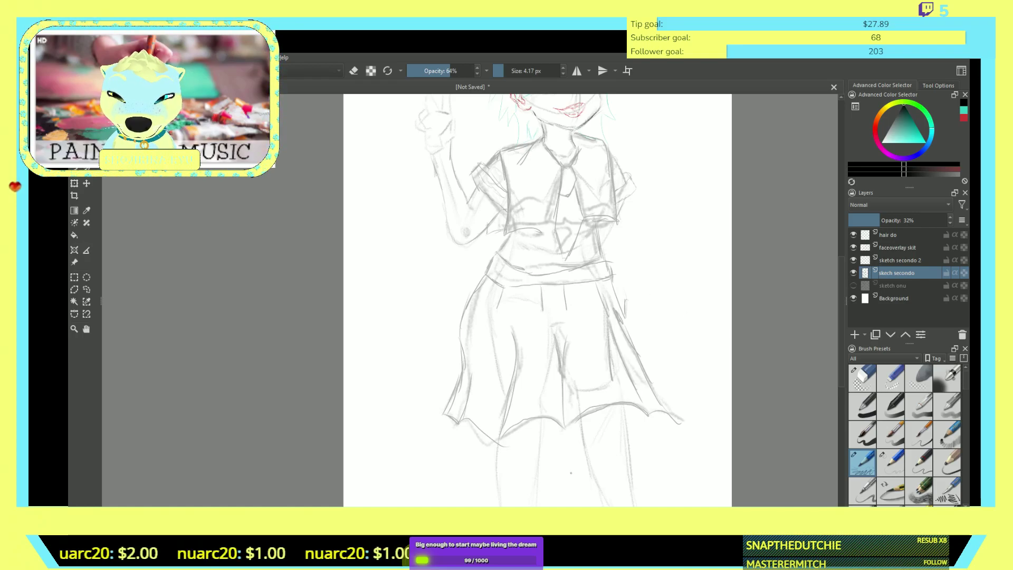
- Draw the outlines of both legs downward from below the skirt's hem
{"action": "left_click_drag", "start_coordinate": [497, 441], "coordinate": [498, 459]}
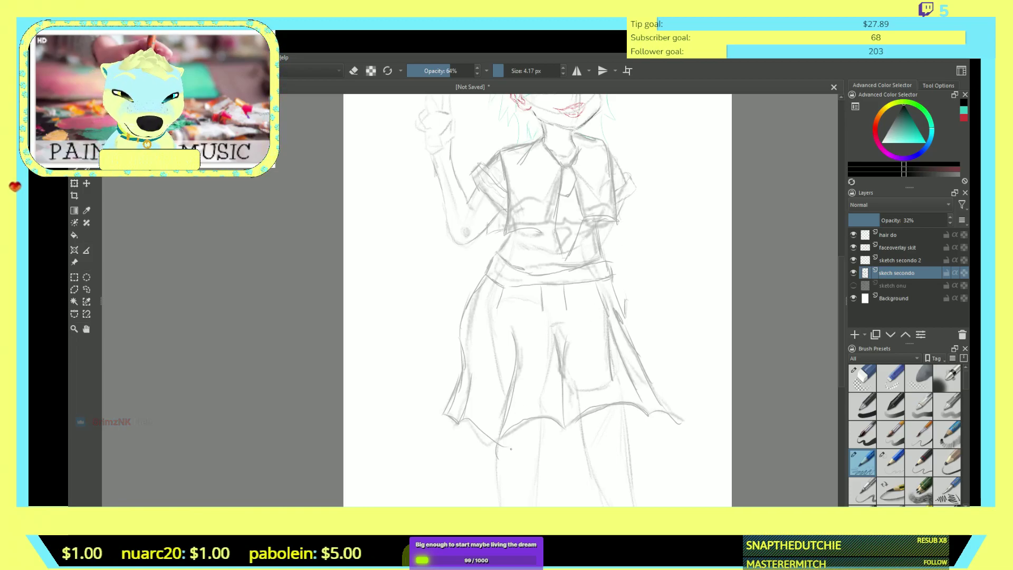
{"action": "mouse_move", "coordinate": [544, 421]}
{"action": "left_mouse_down"}
{"action": "mouse_move", "coordinate": [533, 506]}
{"action": "mouse_move", "coordinate": [539, 473]}
{"action": "left_mouse_up"}
{"action": "left_click_drag", "start_coordinate": [496, 449], "coordinate": [501, 507]}
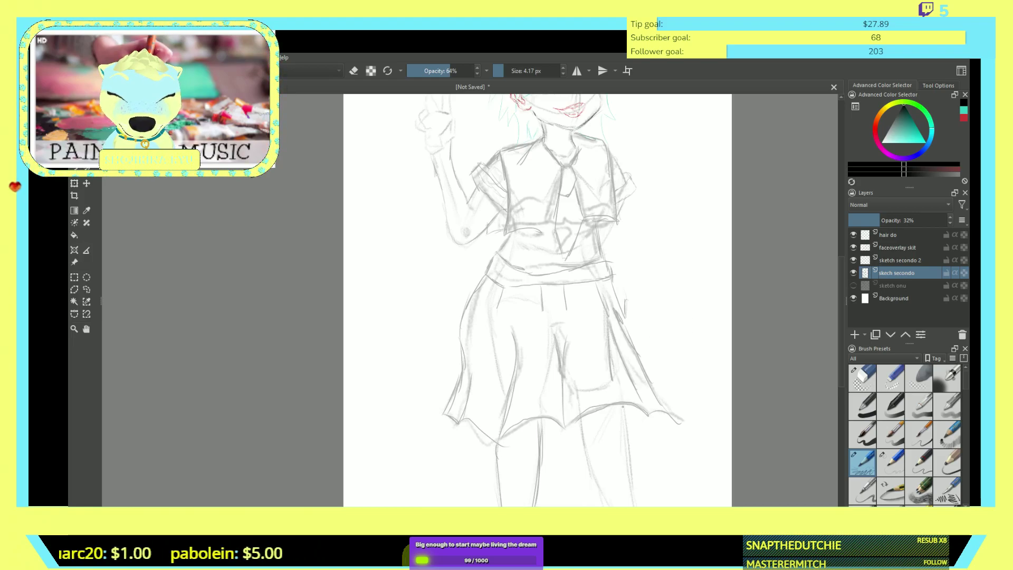
{"action": "left_click_drag", "start_coordinate": [627, 411], "coordinate": [633, 503]}
{"action": "left_click_drag", "start_coordinate": [630, 431], "coordinate": [628, 505]}
{"action": "left_click_drag", "start_coordinate": [584, 432], "coordinate": [604, 505]}
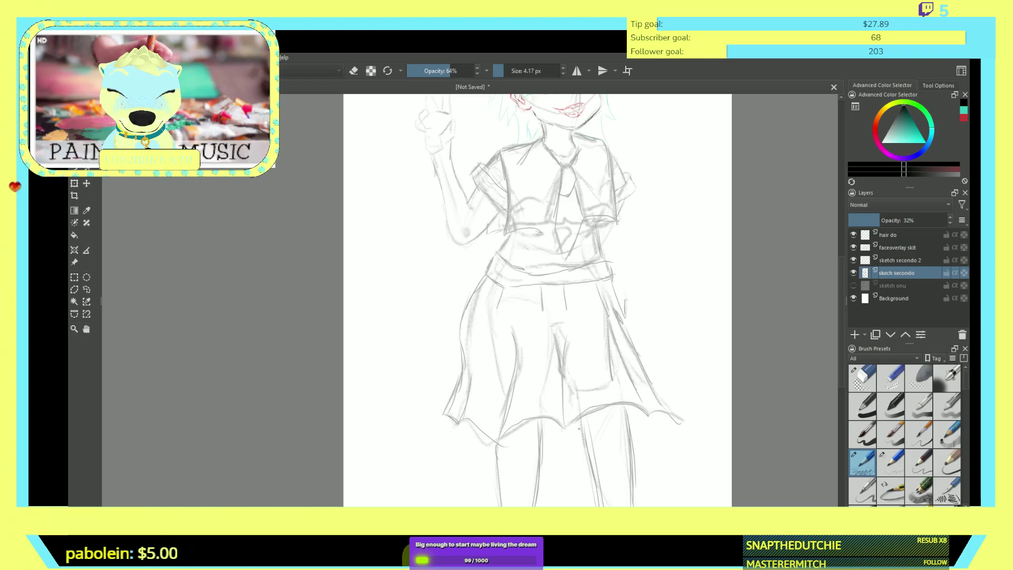
- Add short lines for the back hem between the legs and under the skirt's left and right corners
{"action": "left_click_drag", "start_coordinate": [555, 432], "coordinate": [541, 434]}
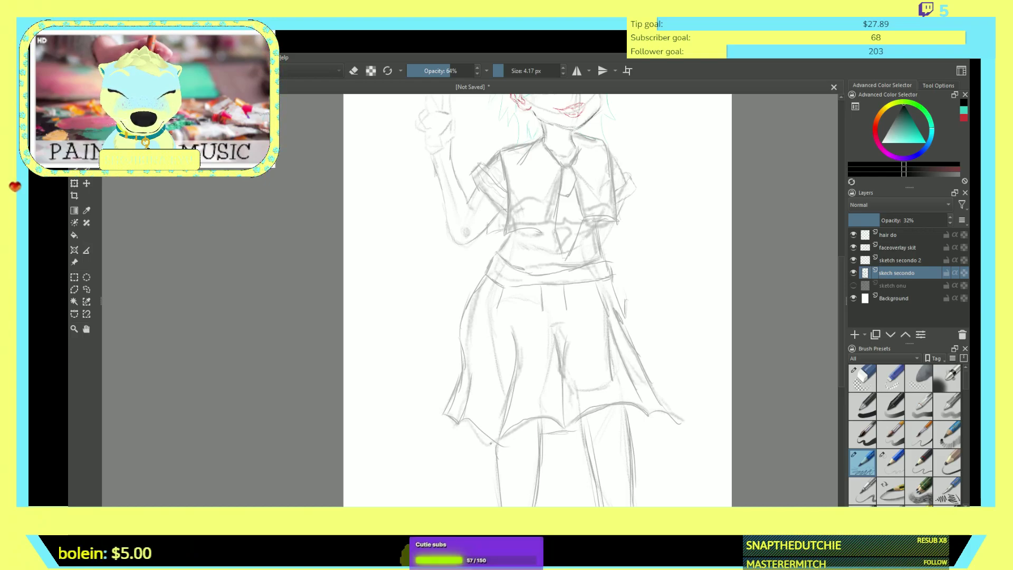
{"action": "left_click_drag", "start_coordinate": [481, 441], "coordinate": [446, 416]}
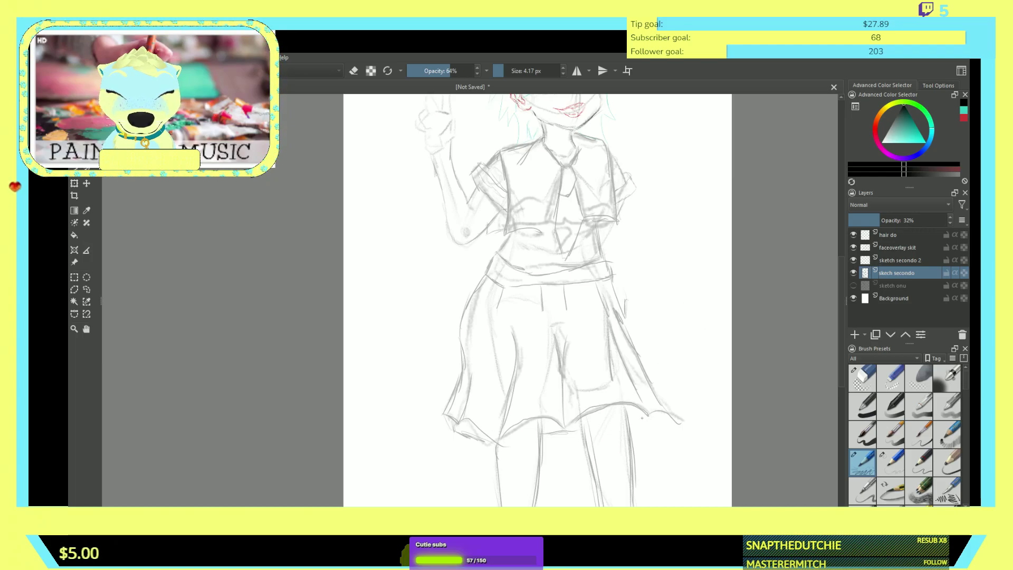
{"action": "left_click_drag", "start_coordinate": [671, 416], "coordinate": [650, 415]}
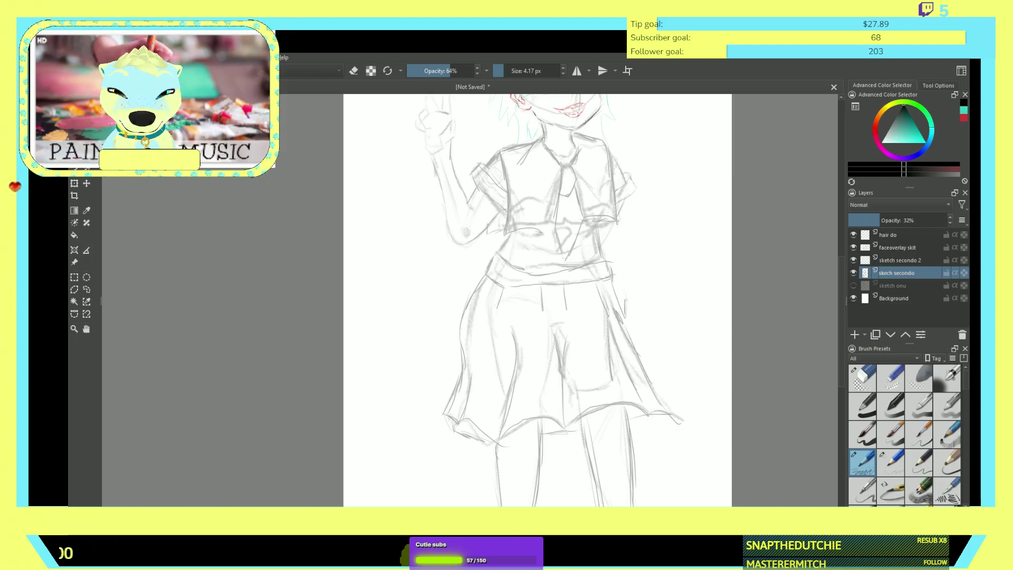
- On the hair do layer, trace the strand by the left ear and the left fringe edge in dark green
{"action": "scroll", "coordinate": [537, 300], "scroll_direction": "up", "scroll_amount": 5}
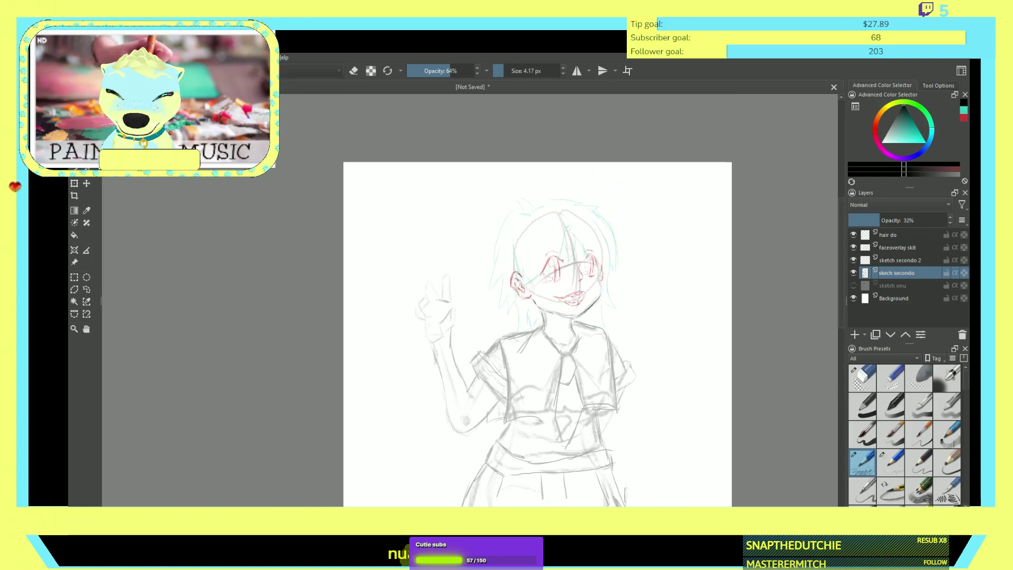
{"action": "scroll", "coordinate": [596, 276], "scroll_direction": "up", "scroll_amount": 3}
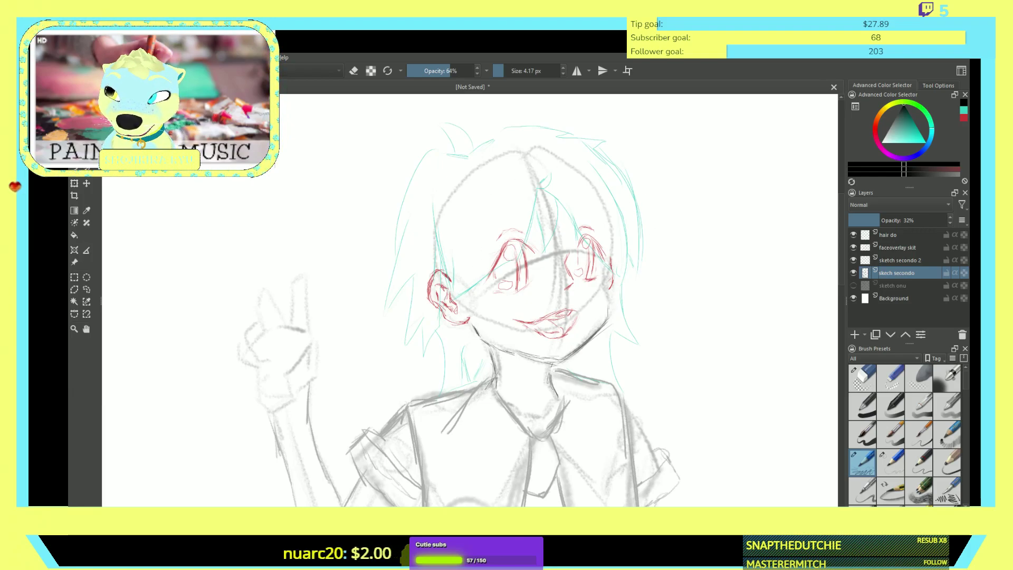
{"action": "left_click", "coordinate": [897, 235]}
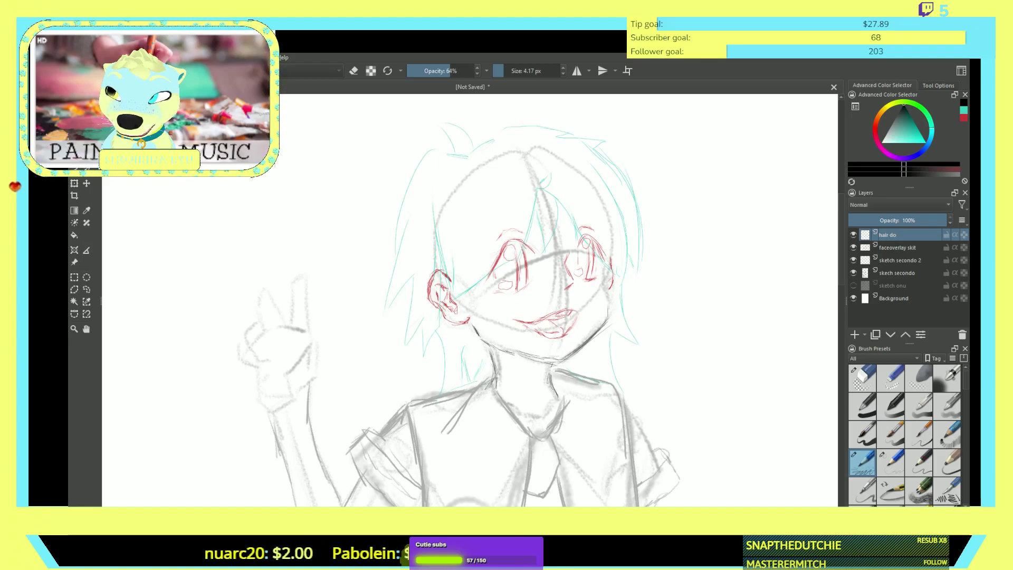
{"action": "left_click", "coordinate": [963, 110]}
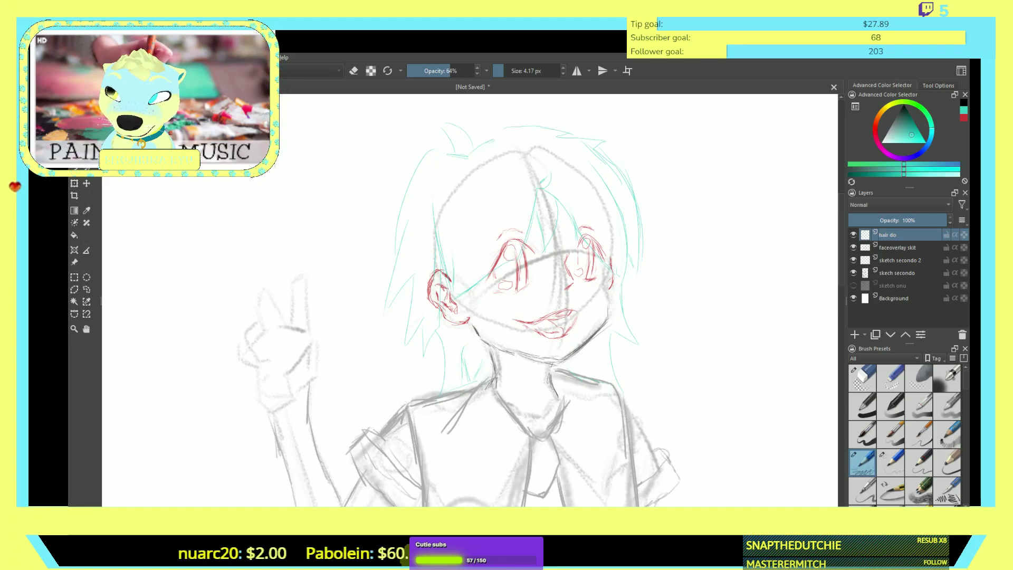
{"action": "left_click_drag", "start_coordinate": [912, 134], "coordinate": [911, 117]}
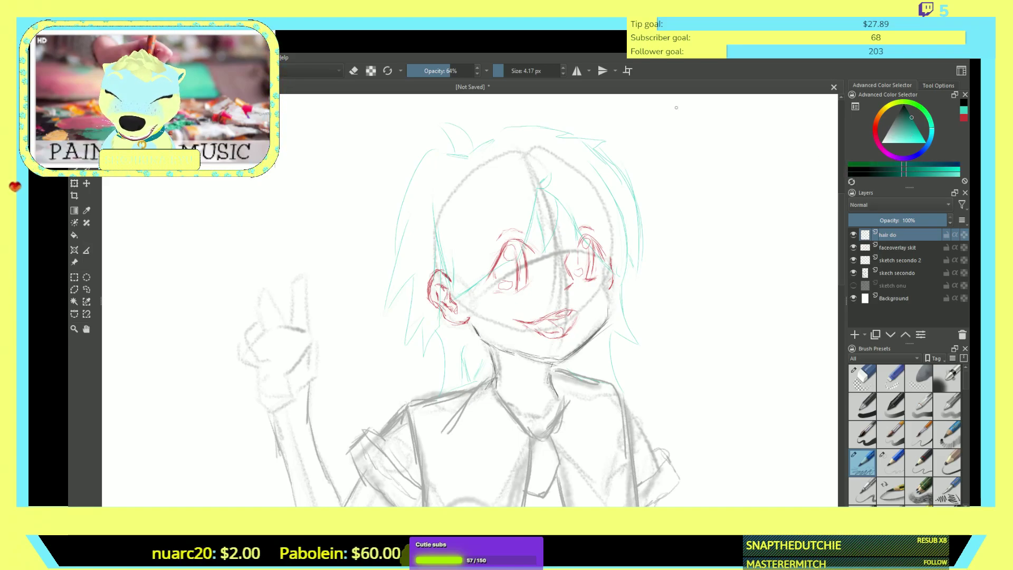
{"action": "left_click_drag", "start_coordinate": [432, 207], "coordinate": [449, 283]}
{"action": "left_click_drag", "start_coordinate": [441, 243], "coordinate": [455, 315]}
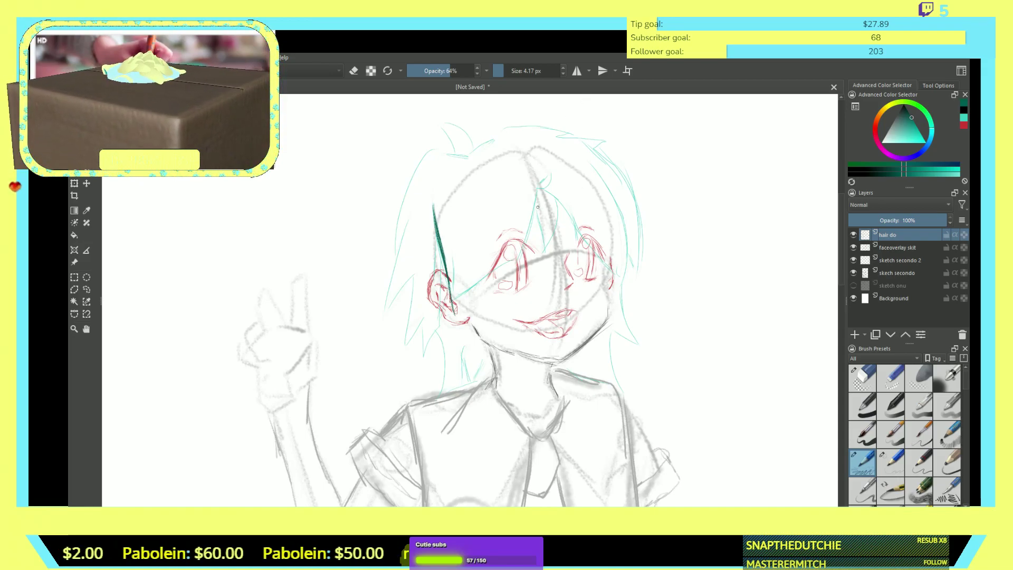
{"action": "mouse_move", "coordinate": [535, 188]}
{"action": "left_mouse_down"}
{"action": "mouse_move", "coordinate": [520, 264]}
{"action": "mouse_move", "coordinate": [448, 312]}
{"action": "mouse_move", "coordinate": [457, 308]}
{"action": "left_mouse_up"}
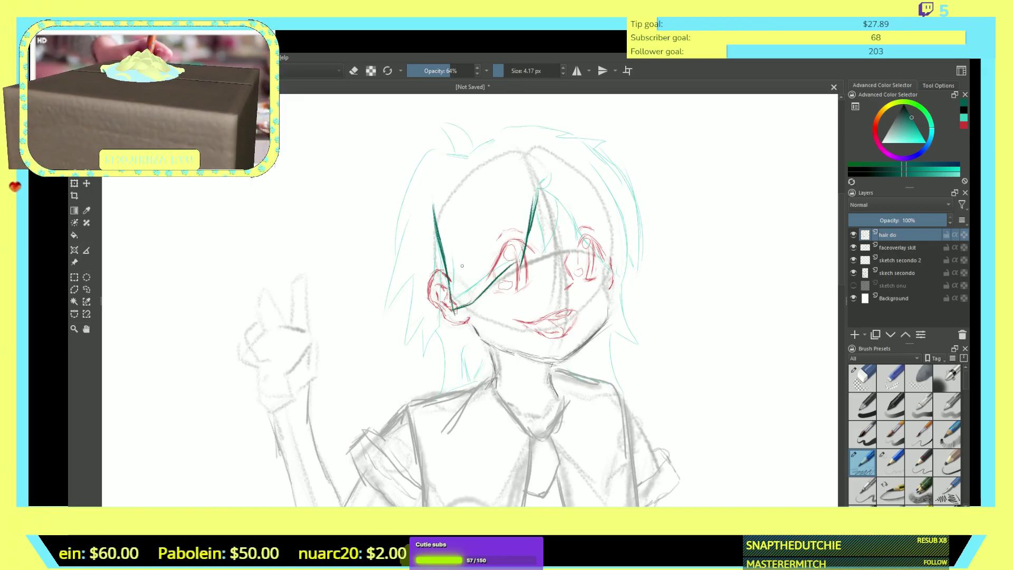
- Trace the spiky hair tips around the left ear and the hair's left outer edge up toward the crown
{"action": "left_click_drag", "start_coordinate": [407, 222], "coordinate": [394, 304]}
{"action": "left_click_drag", "start_coordinate": [416, 262], "coordinate": [394, 320]}
{"action": "mouse_move", "coordinate": [403, 285]}
{"action": "left_mouse_down"}
{"action": "mouse_move", "coordinate": [404, 351]}
{"action": "mouse_move", "coordinate": [423, 316]}
{"action": "mouse_move", "coordinate": [426, 359]}
{"action": "left_mouse_up"}
{"action": "mouse_move", "coordinate": [418, 319]}
{"action": "left_mouse_down"}
{"action": "mouse_move", "coordinate": [426, 364]}
{"action": "mouse_move", "coordinate": [444, 316]}
{"action": "left_mouse_up"}
{"action": "left_click_drag", "start_coordinate": [444, 259], "coordinate": [440, 326]}
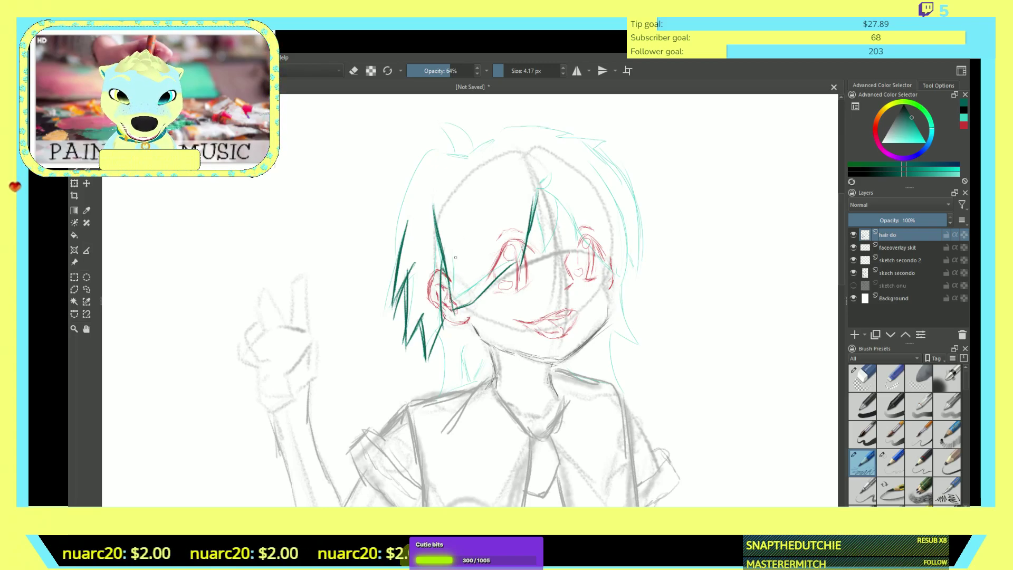
{"action": "left_click_drag", "start_coordinate": [399, 260], "coordinate": [401, 217]}
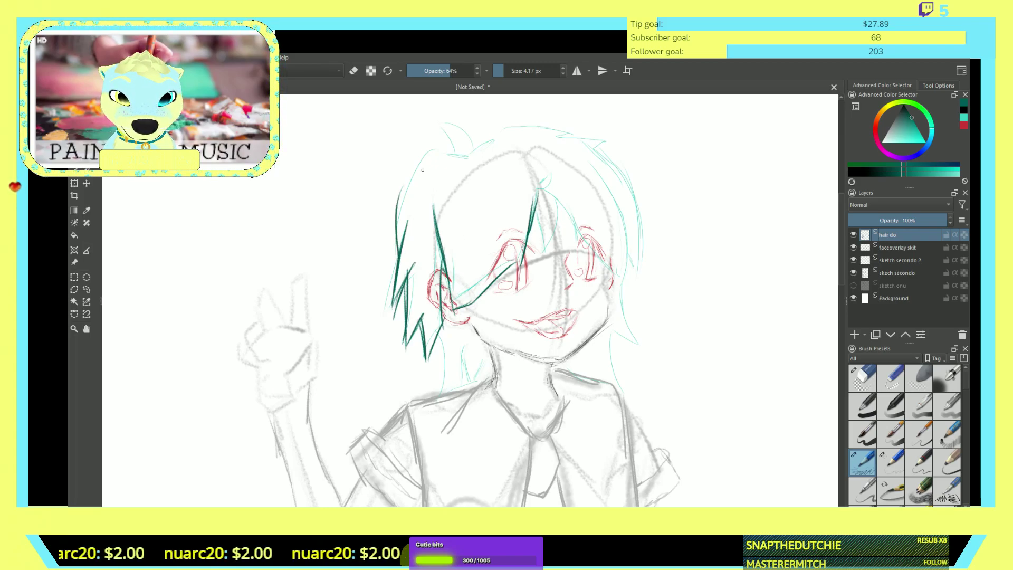
{"action": "left_click_drag", "start_coordinate": [437, 151], "coordinate": [399, 215]}
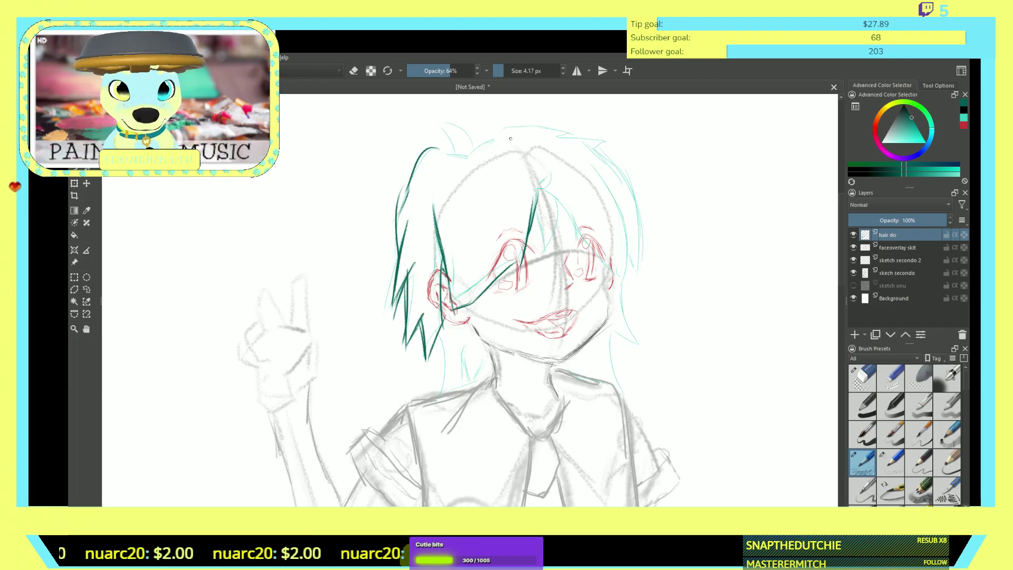
- Outline the top of the hair with small tufts and continue down its right side with an inner strand line
{"action": "mouse_move", "coordinate": [429, 147]}
{"action": "left_mouse_down"}
{"action": "mouse_move", "coordinate": [463, 133]}
{"action": "mouse_move", "coordinate": [443, 142]}
{"action": "mouse_move", "coordinate": [437, 128]}
{"action": "mouse_move", "coordinate": [460, 136]}
{"action": "mouse_move", "coordinate": [509, 111]}
{"action": "mouse_move", "coordinate": [509, 127]}
{"action": "mouse_move", "coordinate": [563, 122]}
{"action": "mouse_move", "coordinate": [583, 126]}
{"action": "mouse_move", "coordinate": [563, 133]}
{"action": "mouse_move", "coordinate": [612, 133]}
{"action": "mouse_move", "coordinate": [600, 147]}
{"action": "mouse_move", "coordinate": [646, 253]}
{"action": "left_mouse_up"}
{"action": "left_click_drag", "start_coordinate": [640, 211], "coordinate": [644, 283]}
{"action": "mouse_move", "coordinate": [647, 247]}
{"action": "left_mouse_down"}
{"action": "mouse_move", "coordinate": [642, 303]}
{"action": "mouse_move", "coordinate": [623, 245]}
{"action": "mouse_move", "coordinate": [643, 289]}
{"action": "left_mouse_up"}
{"action": "mouse_move", "coordinate": [602, 172]}
{"action": "left_mouse_down"}
{"action": "mouse_move", "coordinate": [626, 232]}
{"action": "mouse_move", "coordinate": [629, 300]}
{"action": "left_mouse_up"}
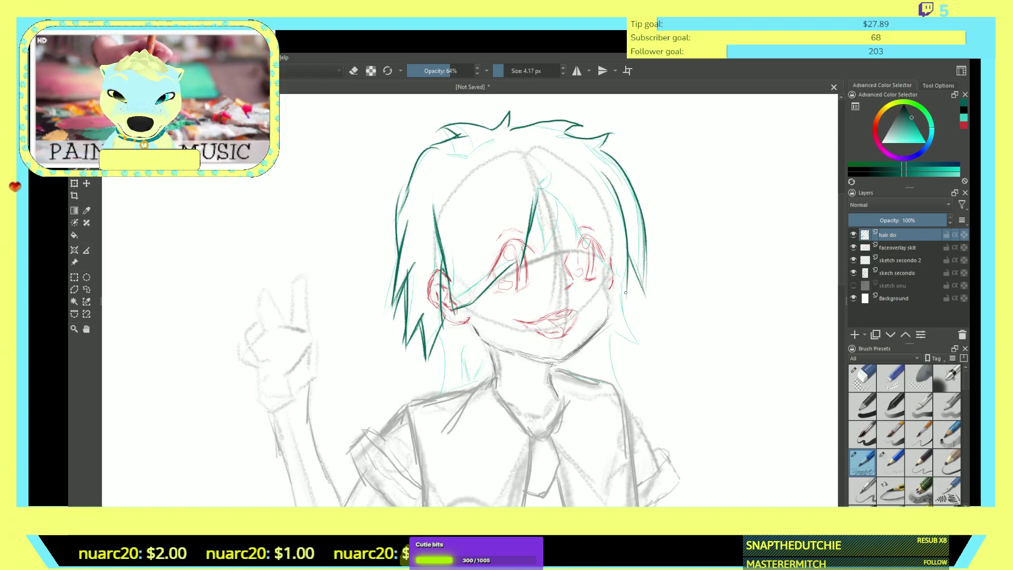
- Trace the right fringe edge, the crossing tuft at the parting and the small pointed strands between the eyes
{"action": "left_click_drag", "start_coordinate": [569, 206], "coordinate": [626, 279]}
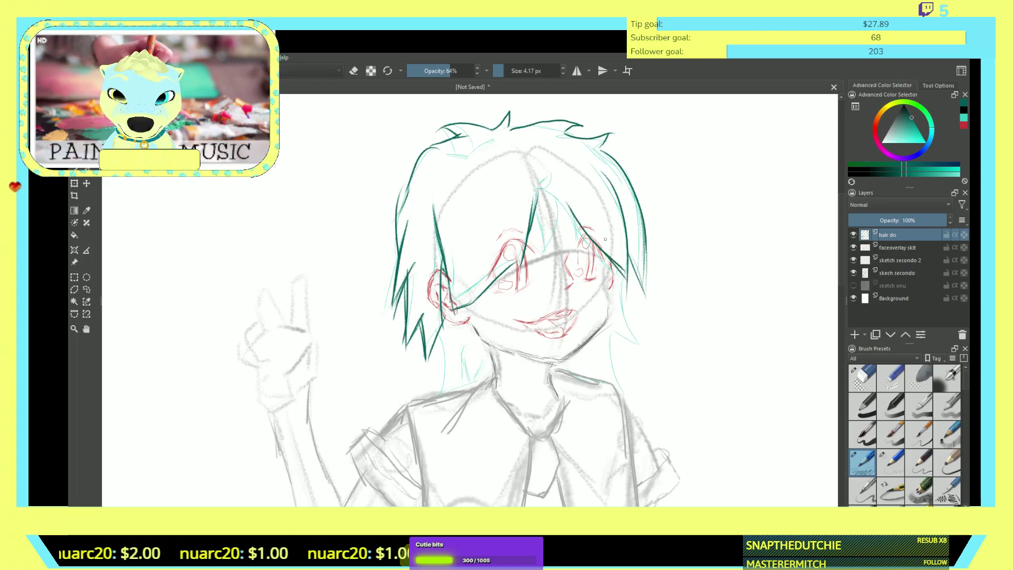
{"action": "mouse_move", "coordinate": [538, 188]}
{"action": "left_mouse_down"}
{"action": "mouse_move", "coordinate": [555, 175]}
{"action": "mouse_move", "coordinate": [538, 185]}
{"action": "left_mouse_up"}
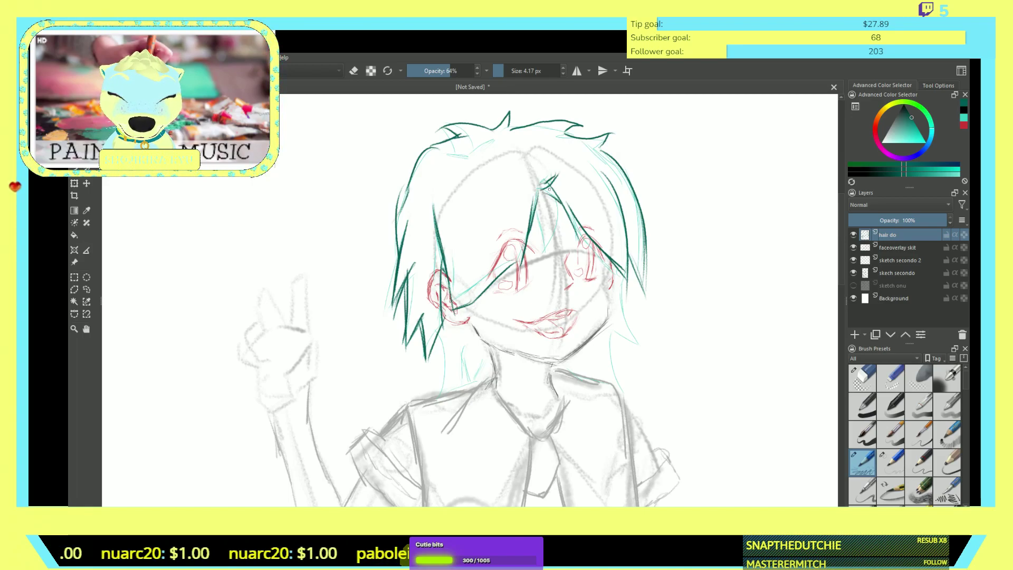
{"action": "left_click_drag", "start_coordinate": [536, 215], "coordinate": [545, 241]}
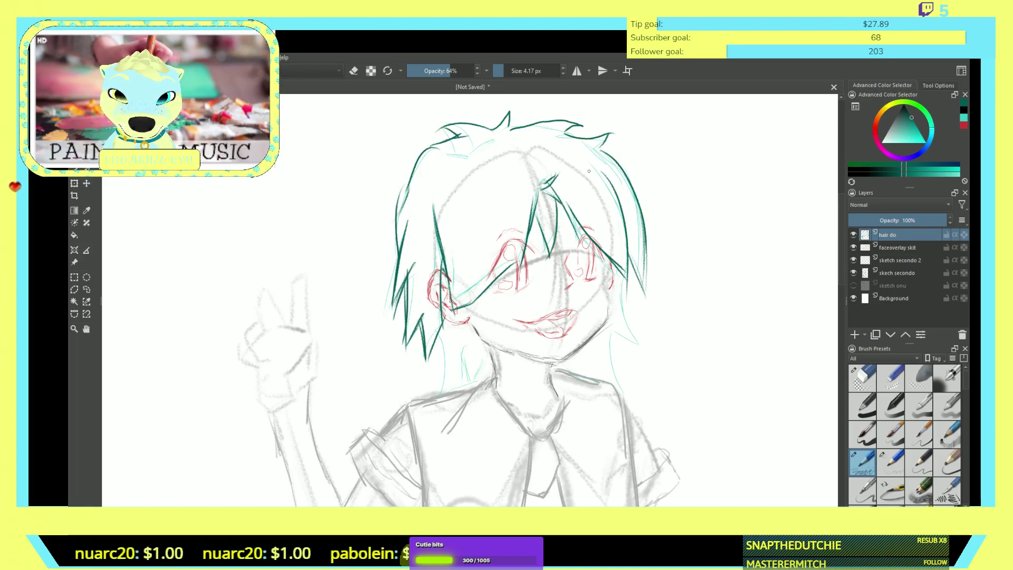
- Draw the long strands hanging below the left ear toward the shoulder
{"action": "left_click_drag", "start_coordinate": [441, 330], "coordinate": [447, 393]}
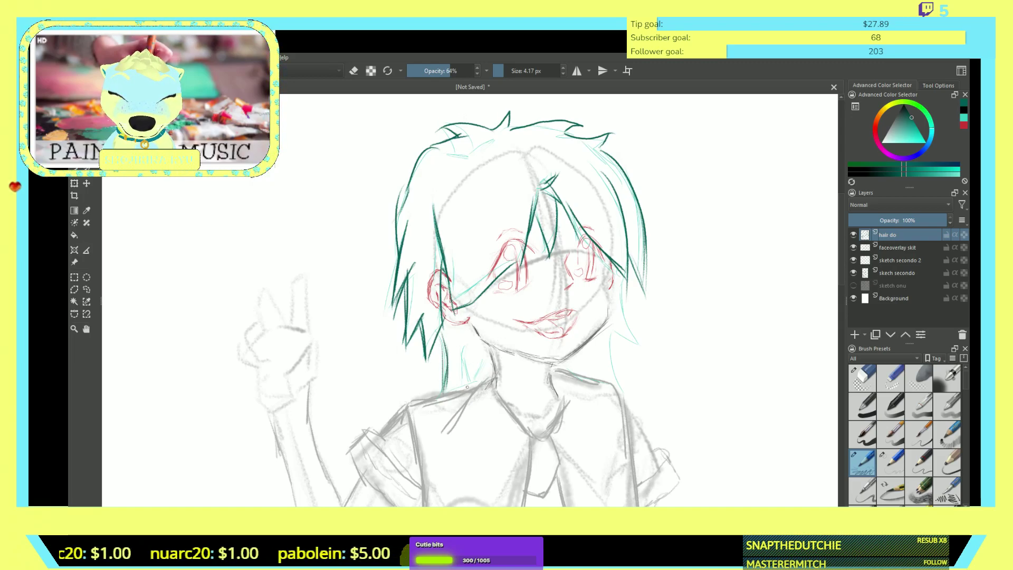
{"action": "left_click_drag", "start_coordinate": [457, 325], "coordinate": [461, 376]}
{"action": "left_click_drag", "start_coordinate": [459, 324], "coordinate": [461, 374]}
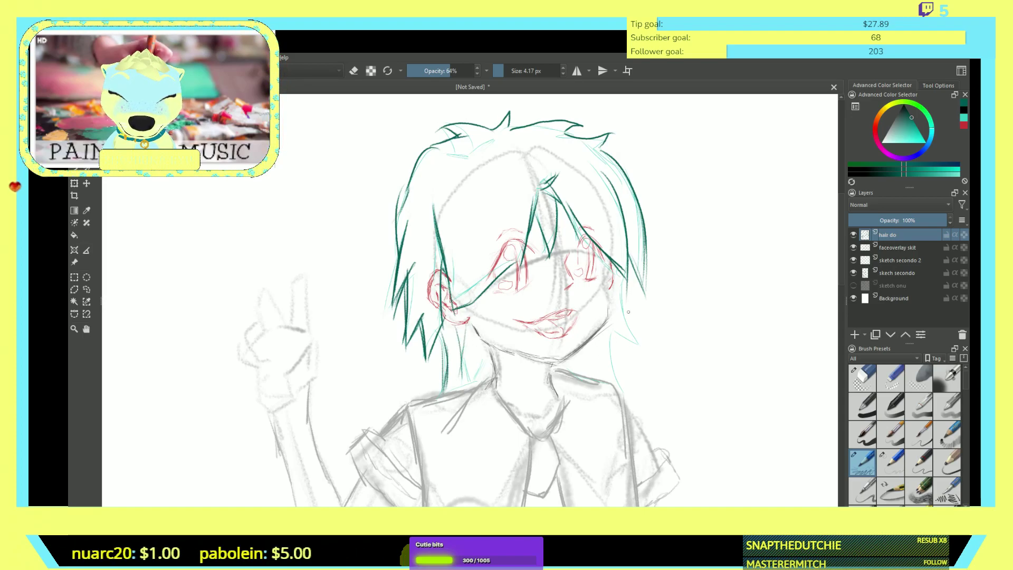
- Draw the flicked strand right of the jaw, erase its stray lines and extend the hair down to the right shoulder
{"action": "mouse_move", "coordinate": [622, 283]}
{"action": "left_mouse_down"}
{"action": "mouse_move", "coordinate": [622, 320]}
{"action": "mouse_move", "coordinate": [635, 348]}
{"action": "mouse_move", "coordinate": [601, 323]}
{"action": "left_mouse_up"}
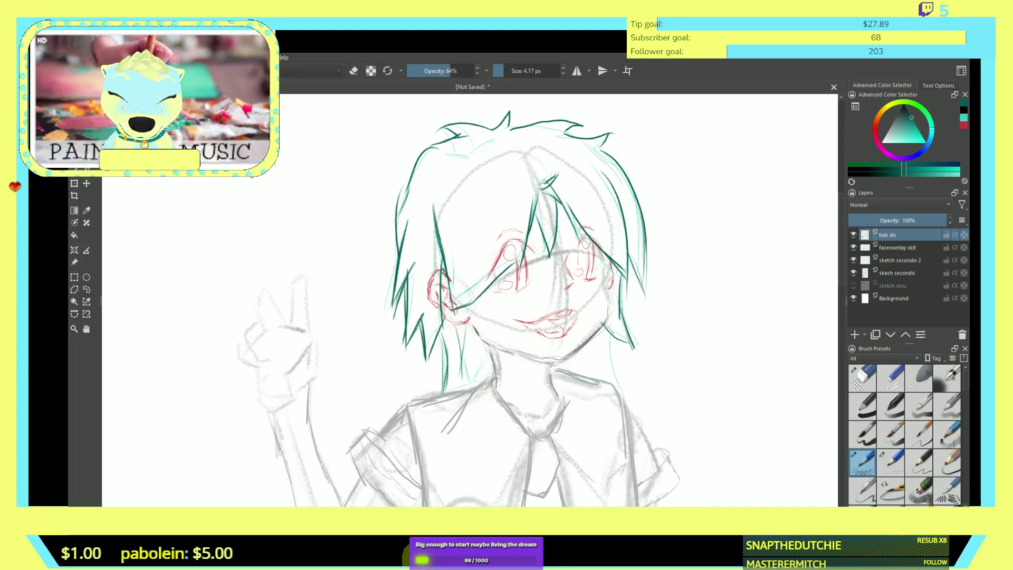
{"action": "key", "text": "slash"}
{"action": "left_click_drag", "start_coordinate": [609, 329], "coordinate": [599, 324]}
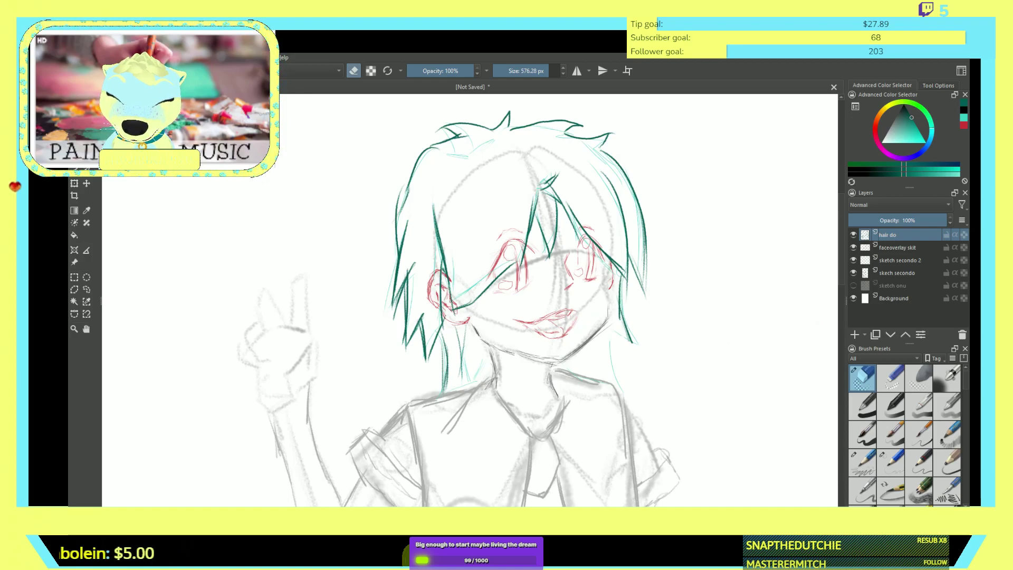
{"action": "key", "text": "e"}
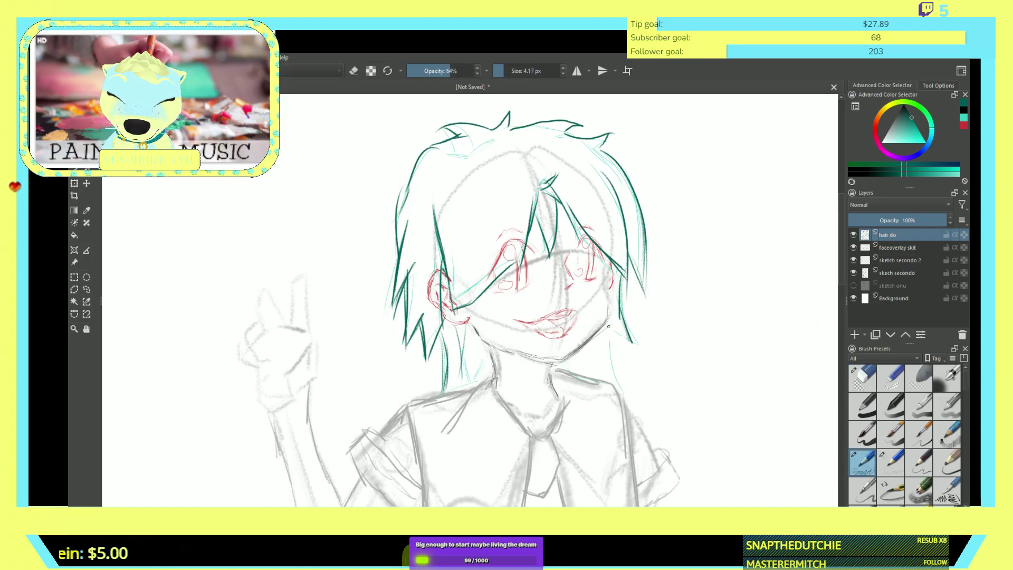
{"action": "mouse_move", "coordinate": [634, 344]}
{"action": "left_mouse_down"}
{"action": "mouse_move", "coordinate": [610, 335]}
{"action": "mouse_move", "coordinate": [619, 382]}
{"action": "left_mouse_up"}
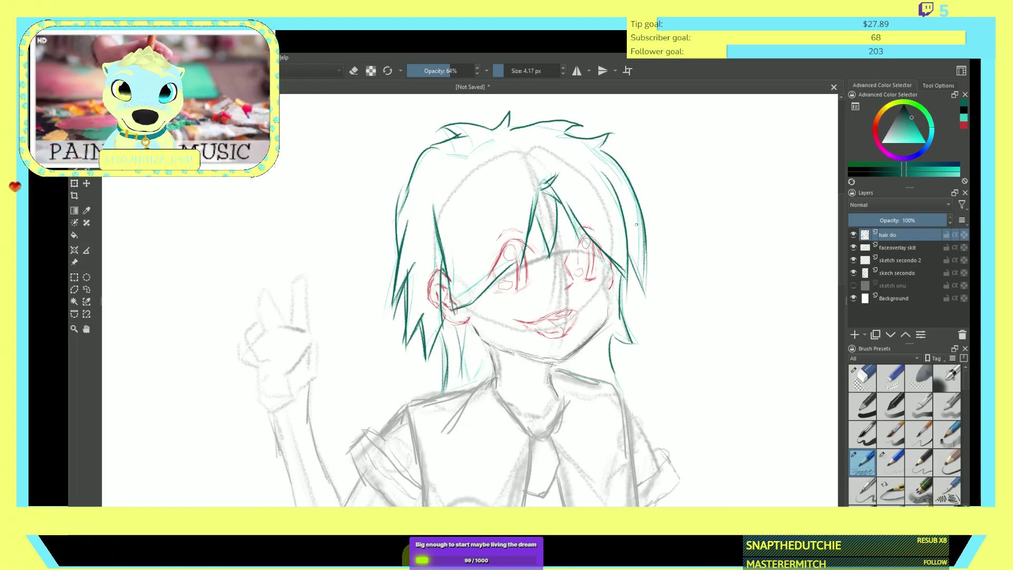
- Fill in the hair behind the neck with thin strands on both sides
{"action": "mouse_move", "coordinate": [485, 356]}
{"action": "left_mouse_down"}
{"action": "mouse_move", "coordinate": [474, 379]}
{"action": "mouse_move", "coordinate": [463, 336]}
{"action": "mouse_move", "coordinate": [463, 378]}
{"action": "left_mouse_up"}
{"action": "mouse_move", "coordinate": [469, 326]}
{"action": "left_mouse_down"}
{"action": "mouse_move", "coordinate": [469, 377]}
{"action": "mouse_move", "coordinate": [476, 367]}
{"action": "mouse_move", "coordinate": [485, 381]}
{"action": "left_mouse_up"}
{"action": "mouse_move", "coordinate": [587, 343]}
{"action": "left_mouse_down"}
{"action": "mouse_move", "coordinate": [586, 379]}
{"action": "mouse_move", "coordinate": [601, 379]}
{"action": "left_mouse_up"}
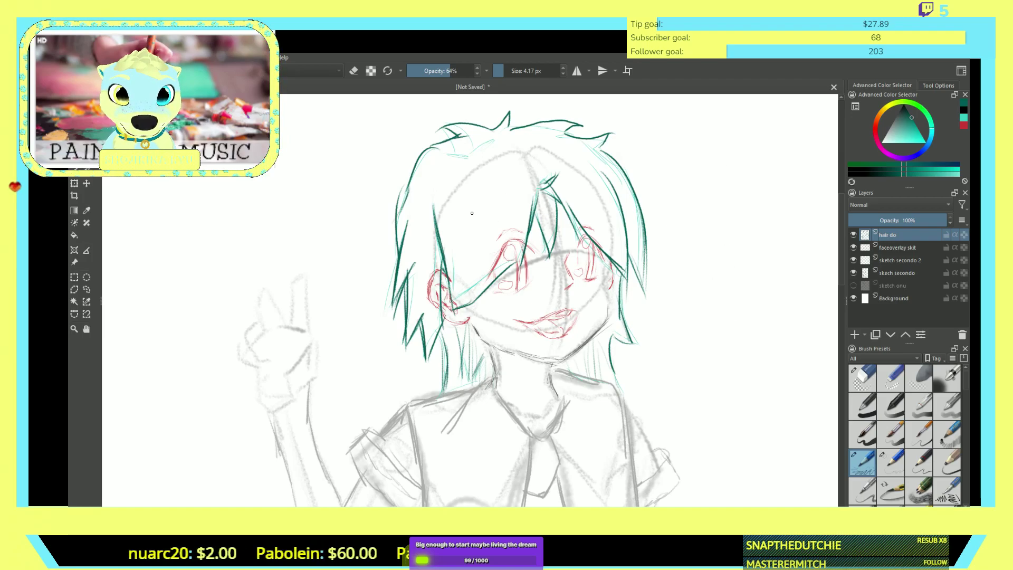
- Sketch small angular highlight shapes across the crown on both sides and a tapering one above the left fringe
{"action": "mouse_move", "coordinate": [467, 188]}
{"action": "left_mouse_down"}
{"action": "mouse_move", "coordinate": [451, 194]}
{"action": "mouse_move", "coordinate": [451, 212]}
{"action": "mouse_move", "coordinate": [497, 198]}
{"action": "mouse_move", "coordinate": [484, 204]}
{"action": "left_mouse_up"}
{"action": "mouse_move", "coordinate": [591, 174]}
{"action": "left_mouse_down"}
{"action": "mouse_move", "coordinate": [579, 180]}
{"action": "mouse_move", "coordinate": [601, 191]}
{"action": "mouse_move", "coordinate": [611, 233]}
{"action": "left_mouse_up"}
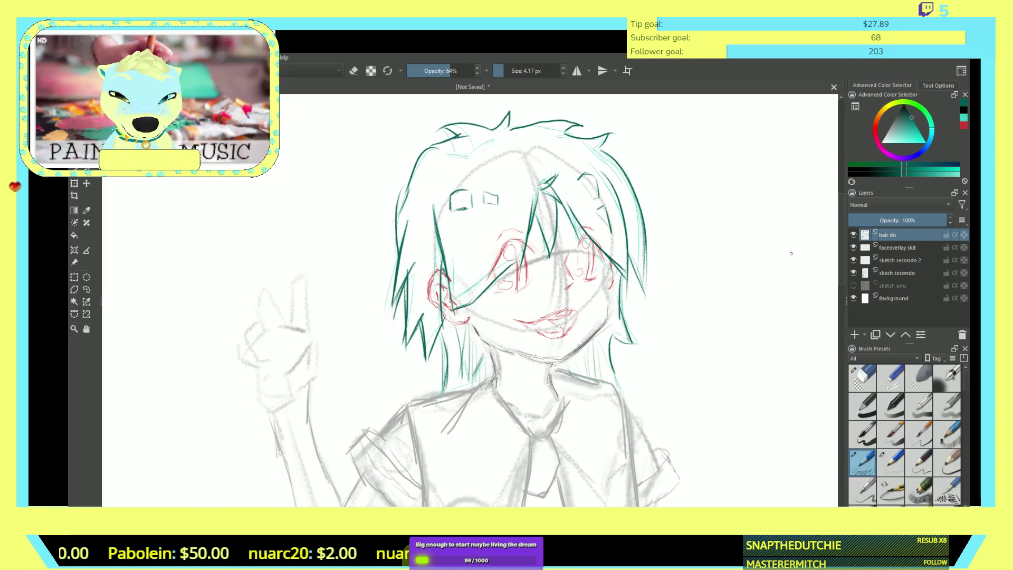
{"action": "left_click_drag", "start_coordinate": [842, 226], "coordinate": [841, 229]}
{"action": "scroll", "coordinate": [469, 301], "scroll_direction": "up", "scroll_amount": 2}
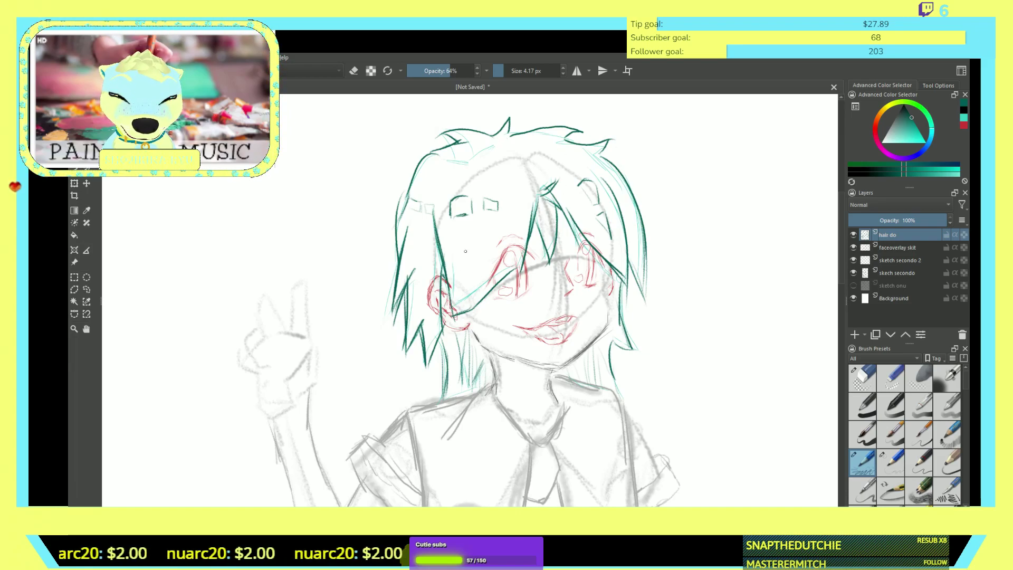
{"action": "mouse_move", "coordinate": [475, 240]}
{"action": "left_mouse_down"}
{"action": "mouse_move", "coordinate": [462, 243]}
{"action": "mouse_move", "coordinate": [469, 281]}
{"action": "mouse_move", "coordinate": [480, 267]}
{"action": "left_mouse_up"}
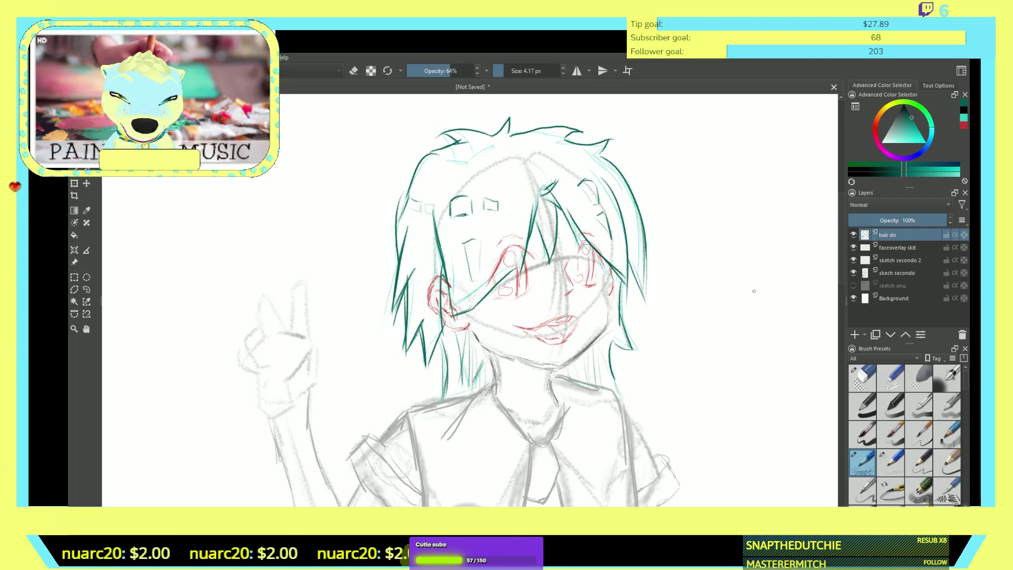
- Change the brush hue to red and check the faceoverlay layer by hiding and showing it
{"action": "left_click", "coordinate": [876, 128]}
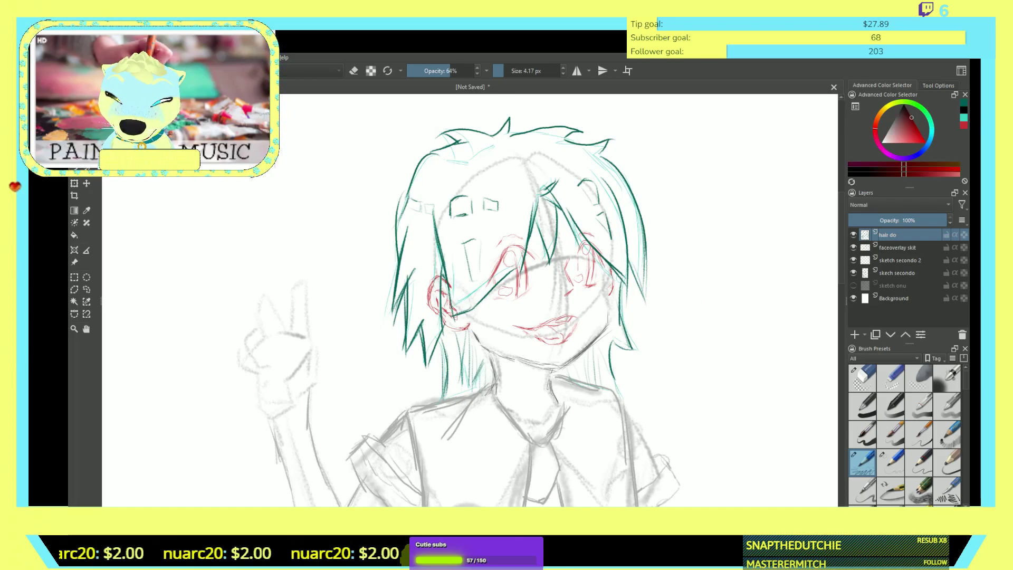
{"action": "left_click", "coordinate": [853, 248]}
{"action": "left_click", "coordinate": [854, 247]}
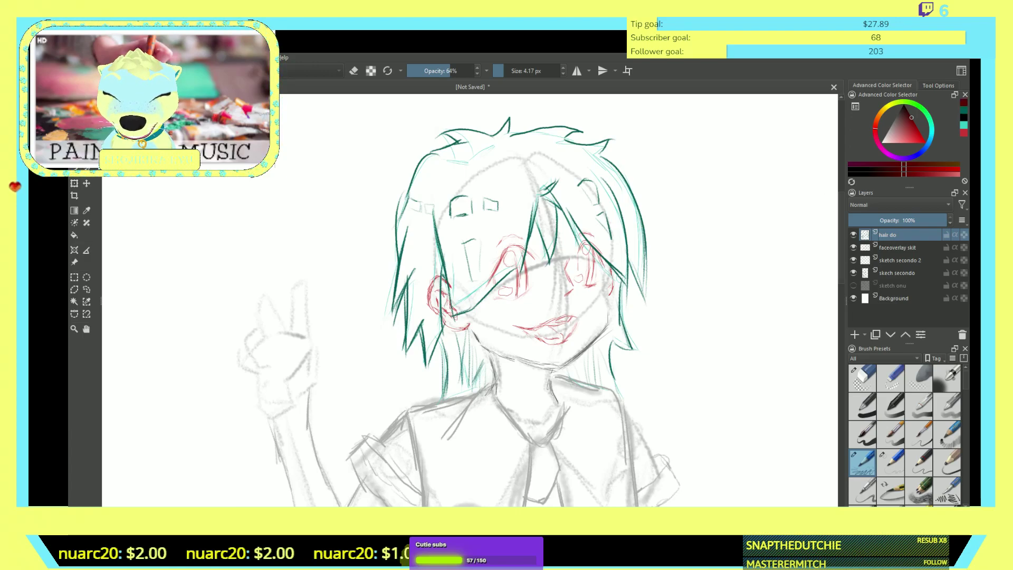
{"action": "scroll", "coordinate": [470, 300], "scroll_direction": "down", "scroll_amount": 5}
{"action": "scroll", "coordinate": [470, 301], "scroll_direction": "up", "scroll_amount": 5}
{"action": "scroll", "coordinate": [469, 301], "scroll_direction": "down", "scroll_amount": 2}
{"action": "scroll", "coordinate": [469, 301], "scroll_direction": "up", "scroll_amount": 2}
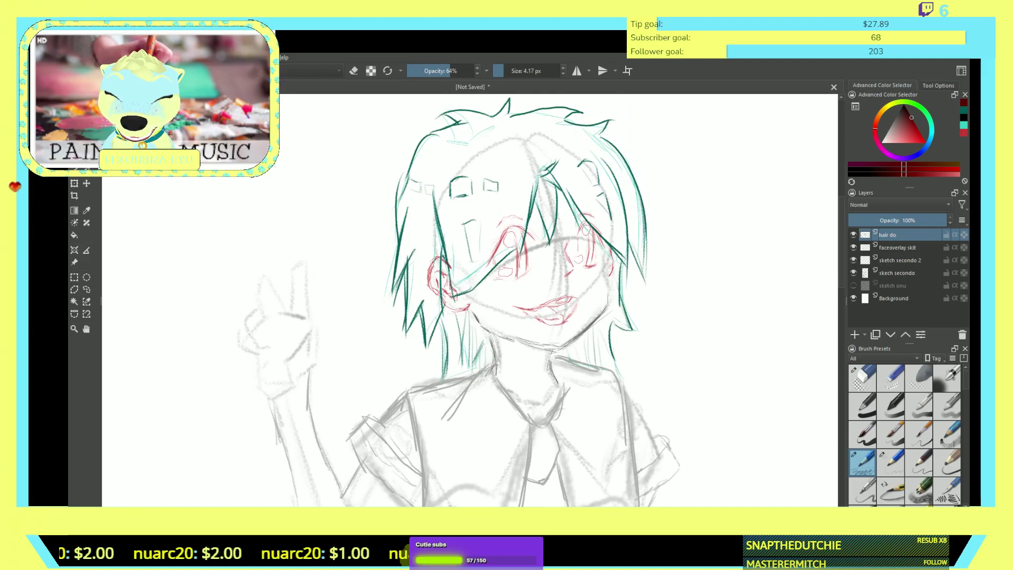
- Make the sketch secondo 2 layer active, check it by hiding and showing it, and set the brush colour to black
{"action": "left_click", "coordinate": [900, 260]}
{"action": "left_click", "coordinate": [853, 260]}
{"action": "left_click", "coordinate": [853, 260]}
{"action": "left_click", "coordinate": [853, 260]}
{"action": "left_click", "coordinate": [853, 260]}
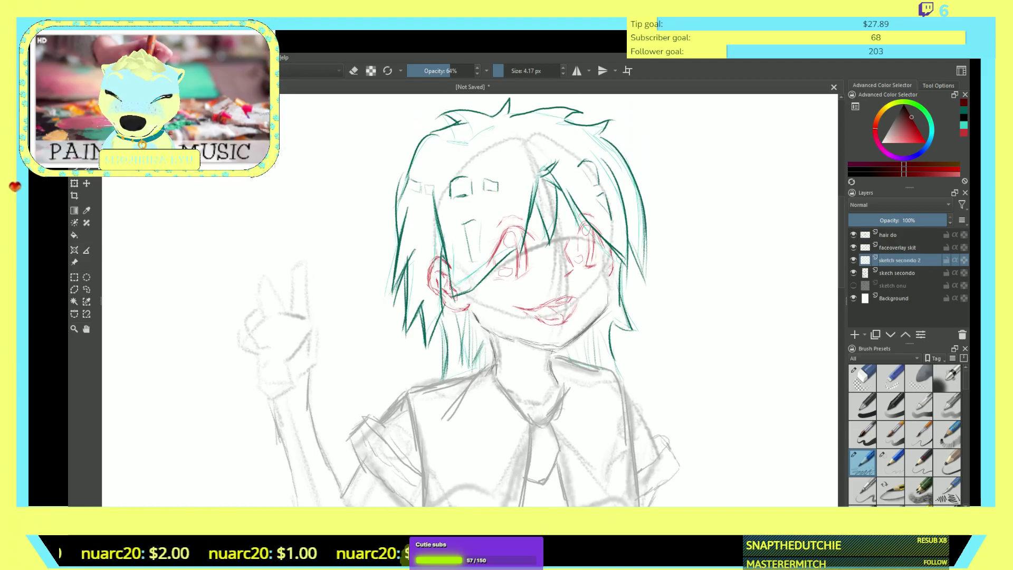
{"action": "left_click_drag", "start_coordinate": [907, 114], "coordinate": [904, 105]}
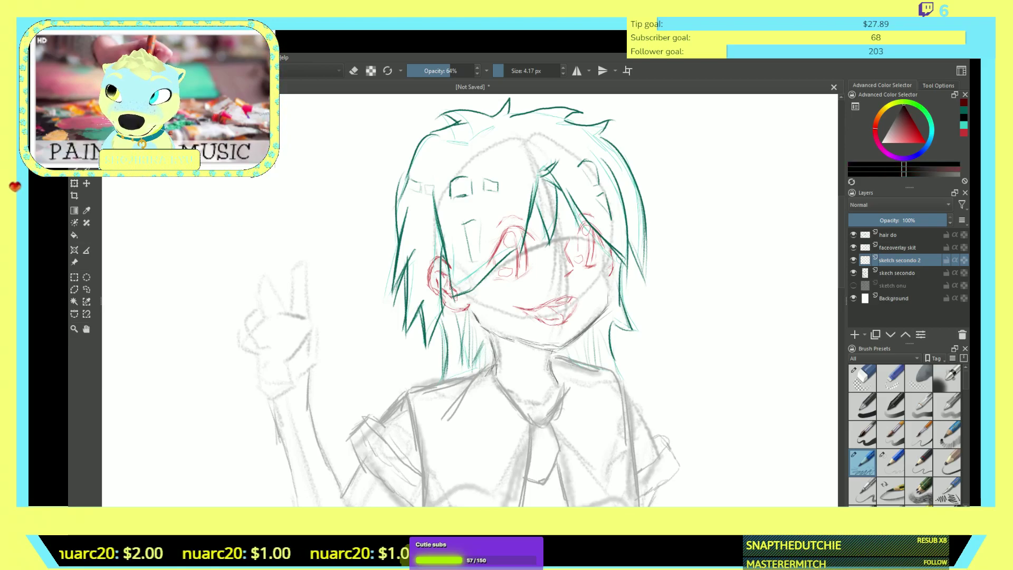
- Outline the jaw in black from below the left ear across the chin and up the right cheek
{"action": "left_click_drag", "start_coordinate": [609, 305], "coordinate": [599, 317]}
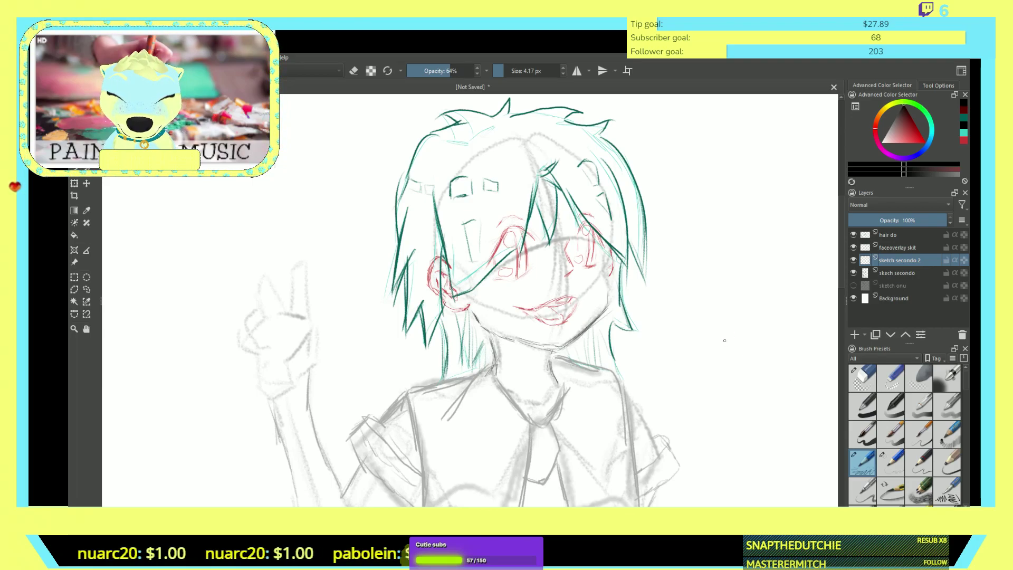
{"action": "mouse_move", "coordinate": [605, 307]}
{"action": "left_mouse_down"}
{"action": "mouse_move", "coordinate": [553, 352]}
{"action": "mouse_move", "coordinate": [569, 341]}
{"action": "left_mouse_up"}
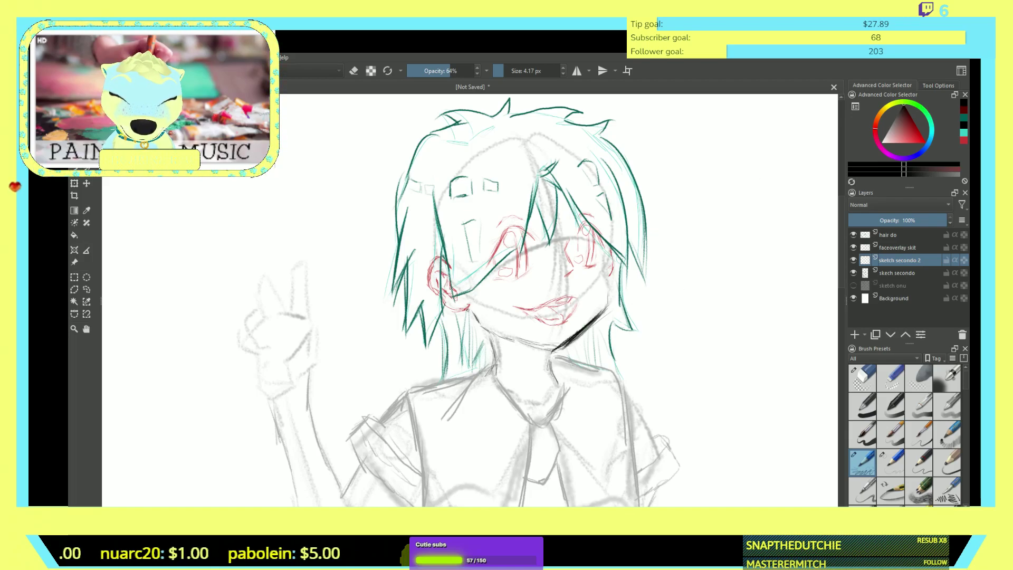
{"action": "mouse_move", "coordinate": [469, 308]}
{"action": "left_mouse_down"}
{"action": "mouse_move", "coordinate": [509, 343]}
{"action": "mouse_move", "coordinate": [554, 351]}
{"action": "left_mouse_up"}
{"action": "left_click_drag", "start_coordinate": [481, 325], "coordinate": [492, 335]}
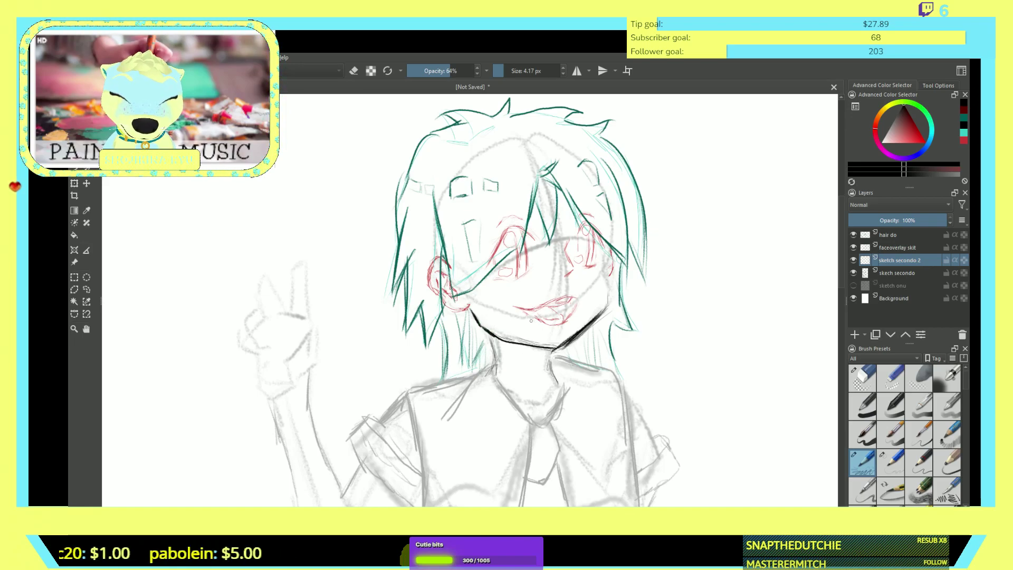
{"action": "left_click_drag", "start_coordinate": [609, 281], "coordinate": [605, 301]}
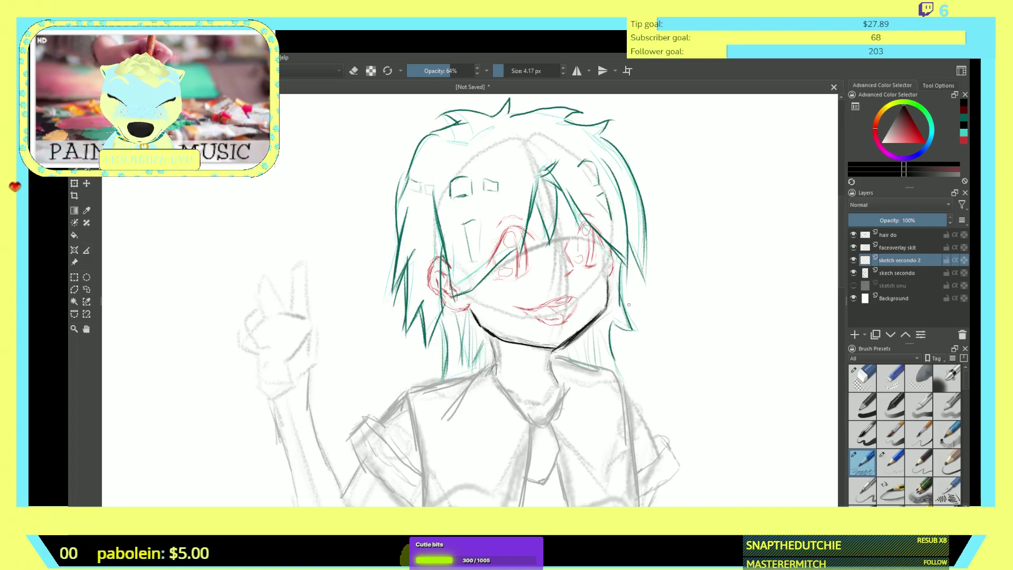
- Outline both sides of the neck, add short throat and collarbone marks, and close the neckline with a shallow V
{"action": "left_click_drag", "start_coordinate": [485, 330], "coordinate": [495, 371]}
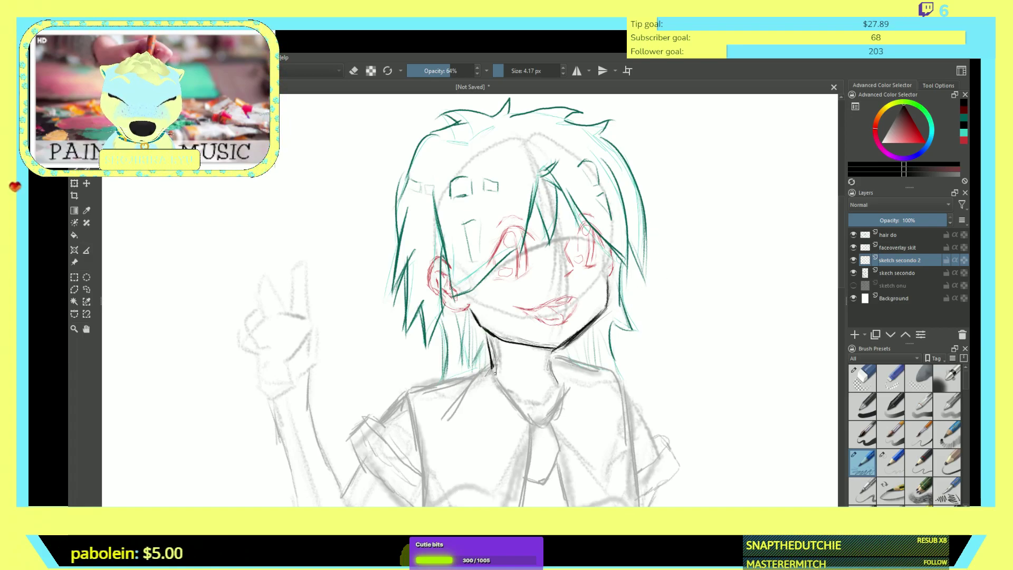
{"action": "left_click_drag", "start_coordinate": [551, 349], "coordinate": [558, 386]}
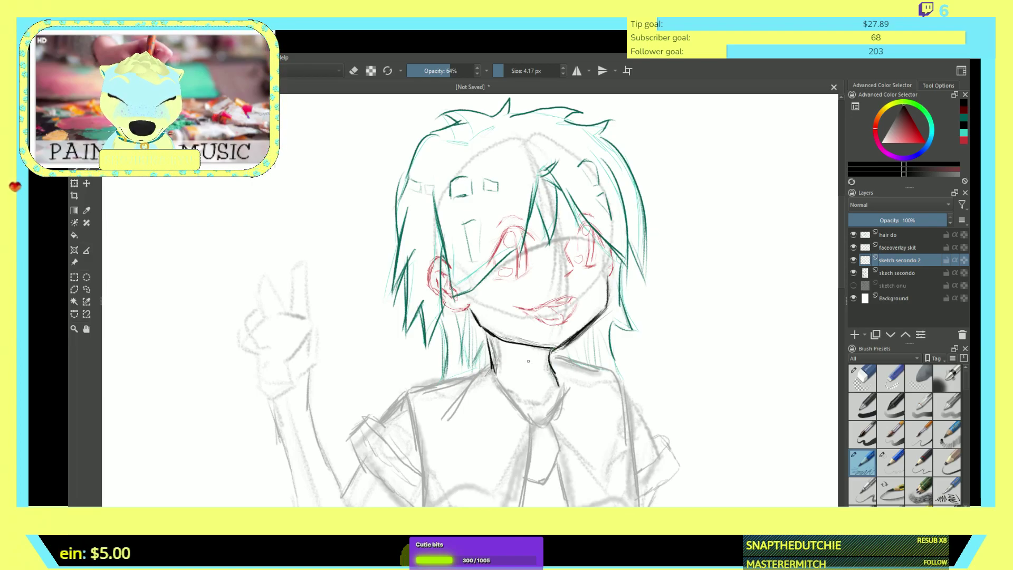
{"action": "left_click_drag", "start_coordinate": [525, 368], "coordinate": [534, 386]}
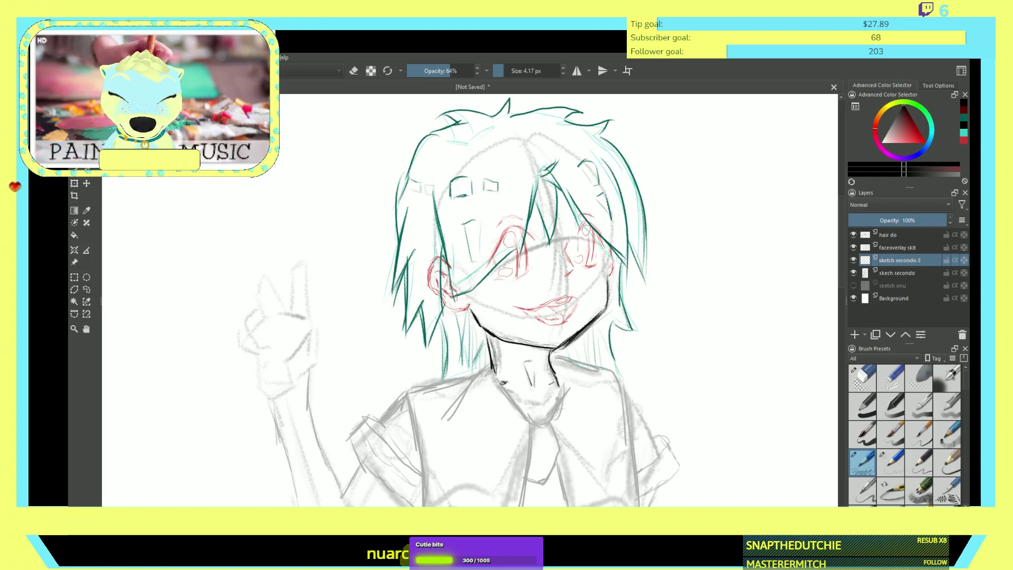
{"action": "mouse_move", "coordinate": [559, 386]}
{"action": "left_mouse_down"}
{"action": "mouse_move", "coordinate": [538, 406]}
{"action": "mouse_move", "coordinate": [519, 395]}
{"action": "mouse_move", "coordinate": [538, 401]}
{"action": "left_mouse_up"}
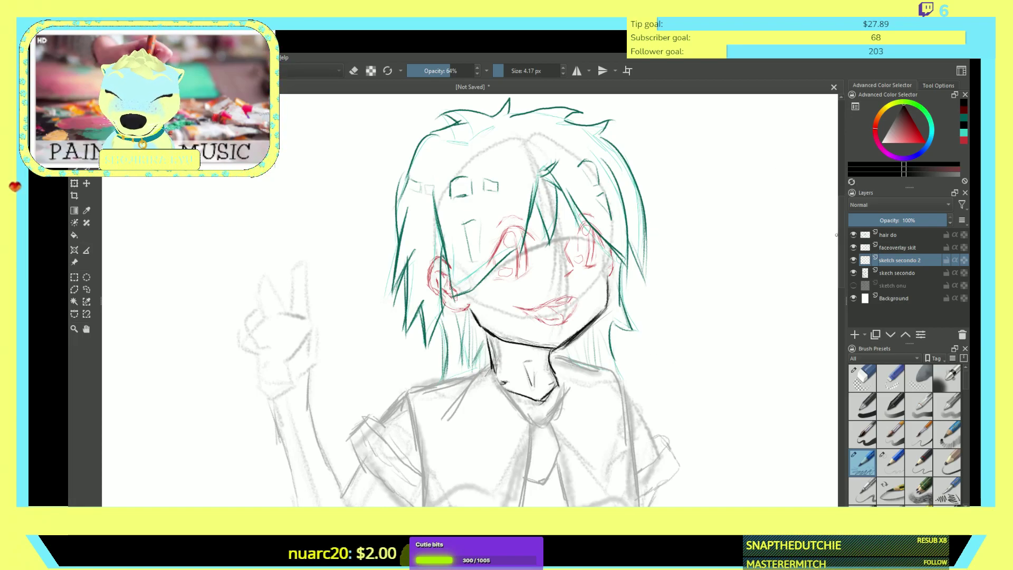
- Outline the shirt's left side from shoulder to hem and draw the left shoulder line up to the neck
{"action": "scroll", "coordinate": [469, 301], "scroll_direction": "down", "scroll_amount": 5}
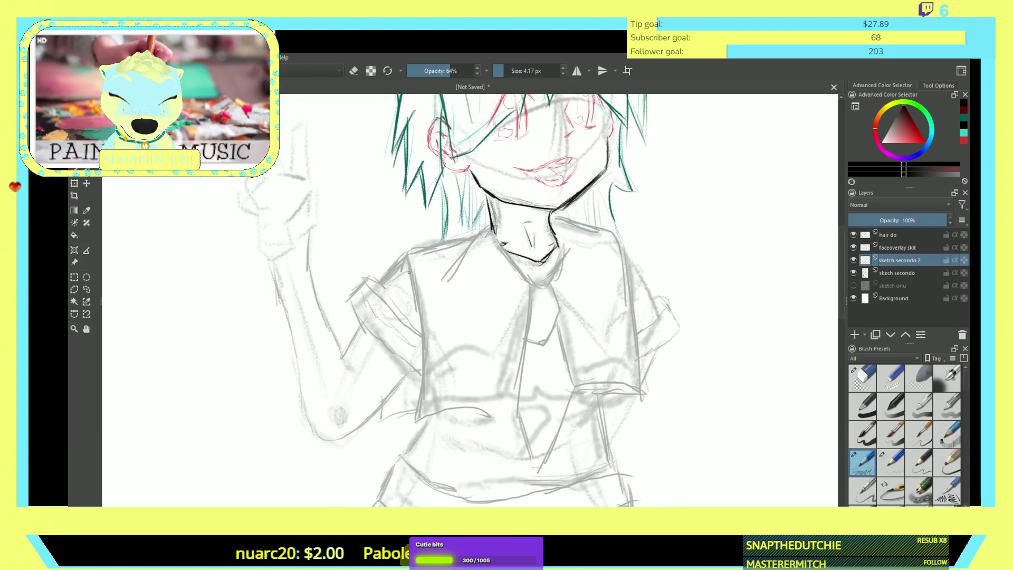
{"action": "left_click_drag", "start_coordinate": [407, 256], "coordinate": [423, 310]}
{"action": "left_click_drag", "start_coordinate": [410, 268], "coordinate": [429, 366]}
{"action": "left_click_drag", "start_coordinate": [420, 305], "coordinate": [424, 394]}
{"action": "left_click_drag", "start_coordinate": [424, 344], "coordinate": [416, 419]}
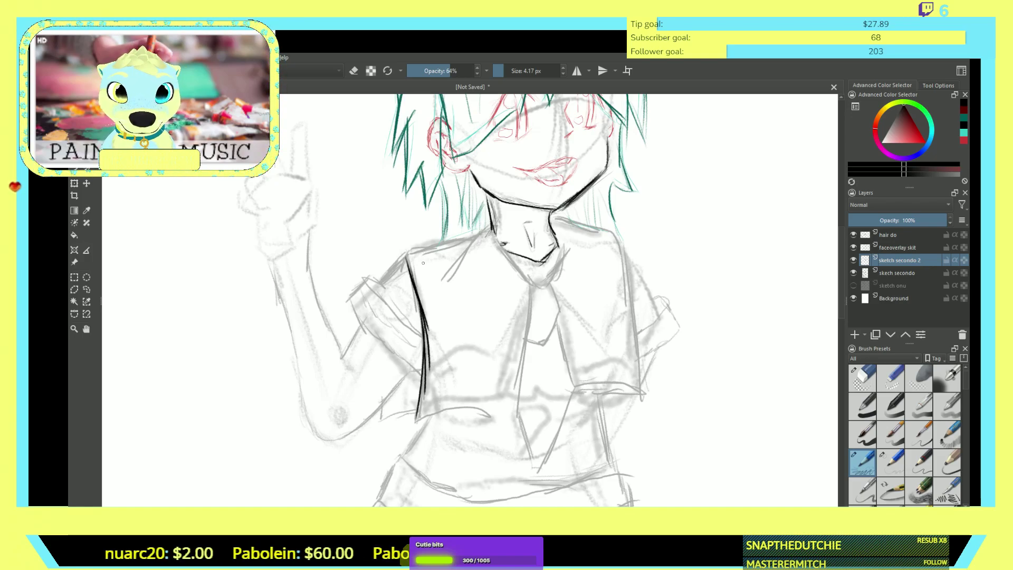
{"action": "left_click_drag", "start_coordinate": [406, 257], "coordinate": [399, 265]}
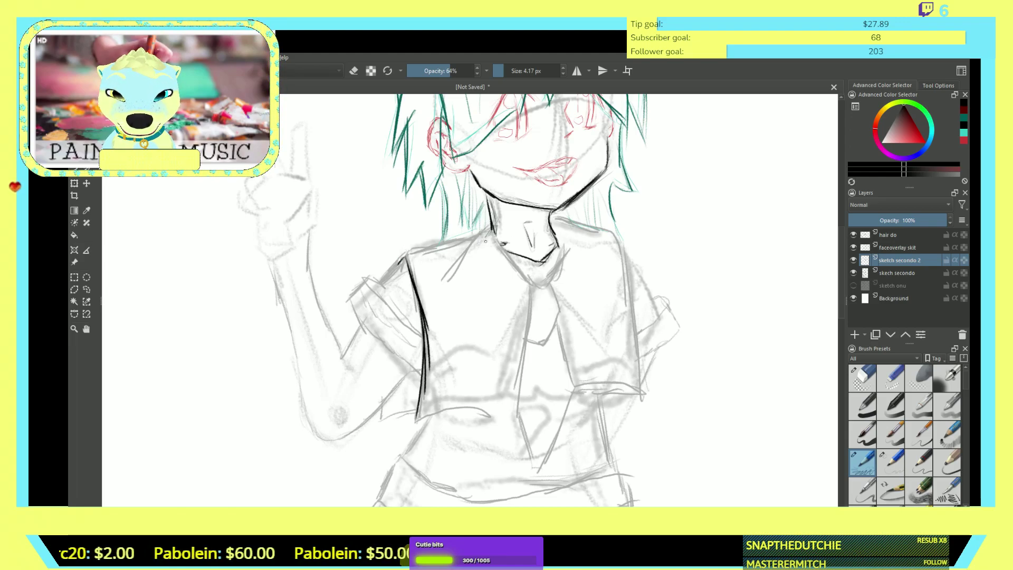
{"action": "mouse_move", "coordinate": [490, 226]}
{"action": "left_mouse_down"}
{"action": "mouse_move", "coordinate": [459, 262]}
{"action": "mouse_move", "coordinate": [475, 233]}
{"action": "mouse_move", "coordinate": [406, 258]}
{"action": "left_mouse_up"}
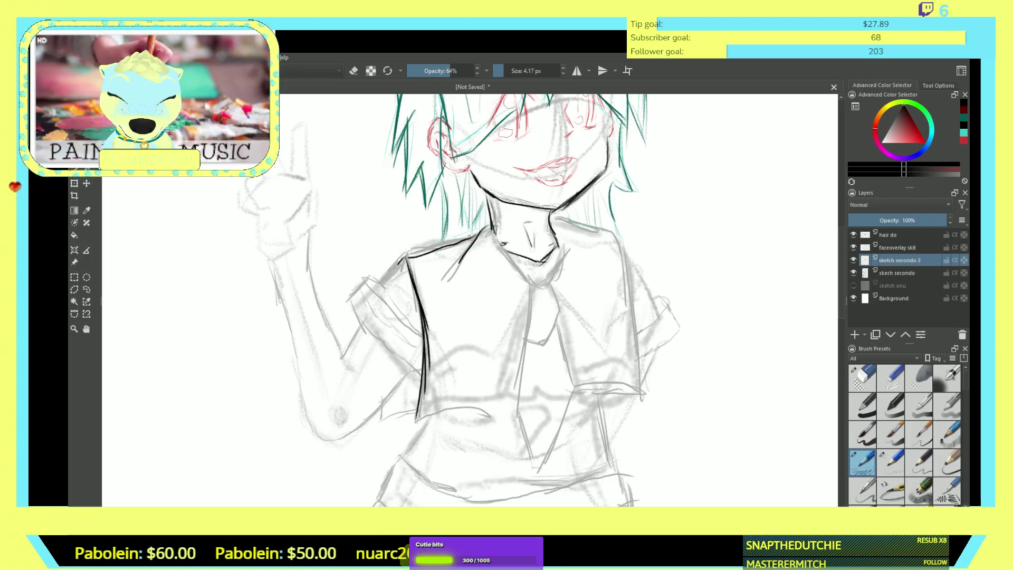
{"action": "left_click_drag", "start_coordinate": [465, 239], "coordinate": [404, 254]}
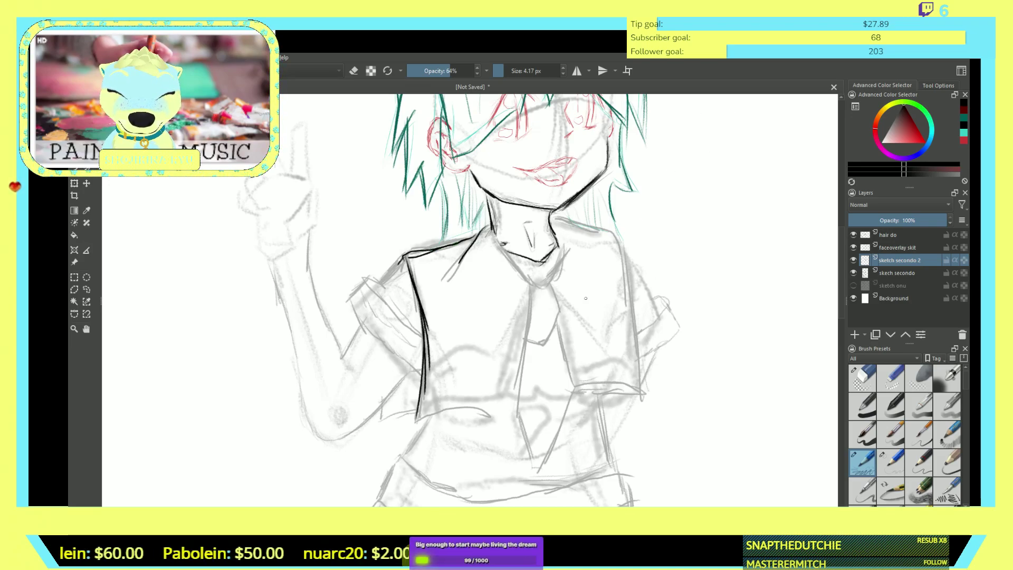
- Draw the left collar edge, continue it down the shirt's left front opening and close the left hem
{"action": "left_click_drag", "start_coordinate": [492, 229], "coordinate": [525, 281]}
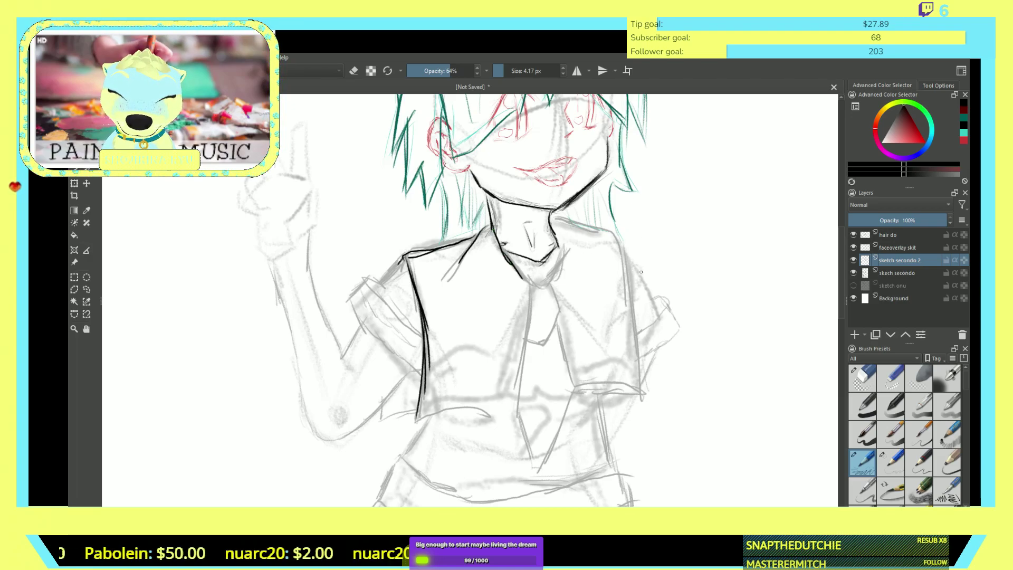
{"action": "left_click_drag", "start_coordinate": [528, 282], "coordinate": [517, 395]}
{"action": "mouse_move", "coordinate": [523, 327]}
{"action": "left_mouse_down"}
{"action": "mouse_move", "coordinate": [515, 419]}
{"action": "mouse_move", "coordinate": [448, 423]}
{"action": "mouse_move", "coordinate": [464, 421]}
{"action": "left_mouse_up"}
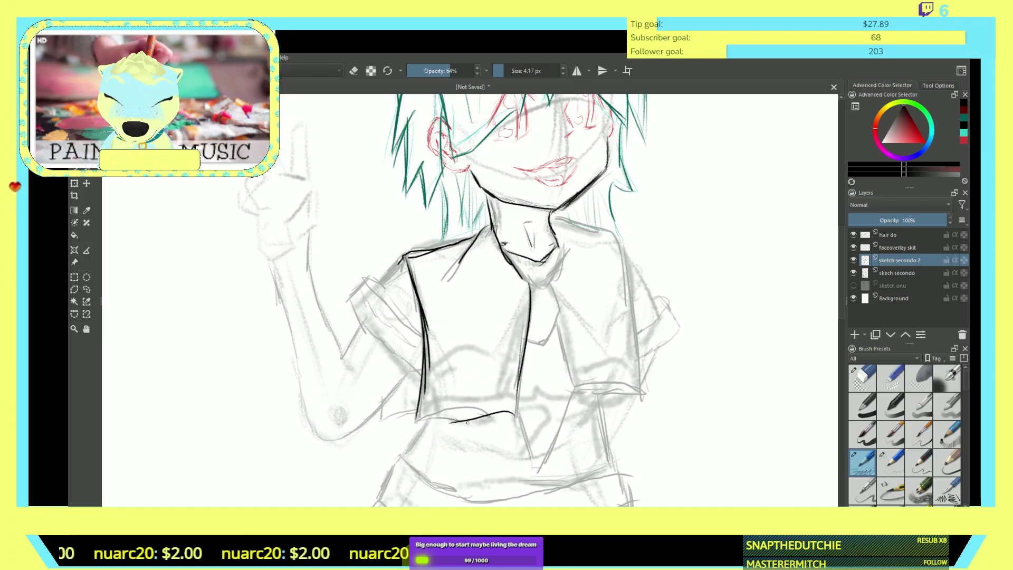
{"action": "left_click_drag", "start_coordinate": [450, 420], "coordinate": [414, 424]}
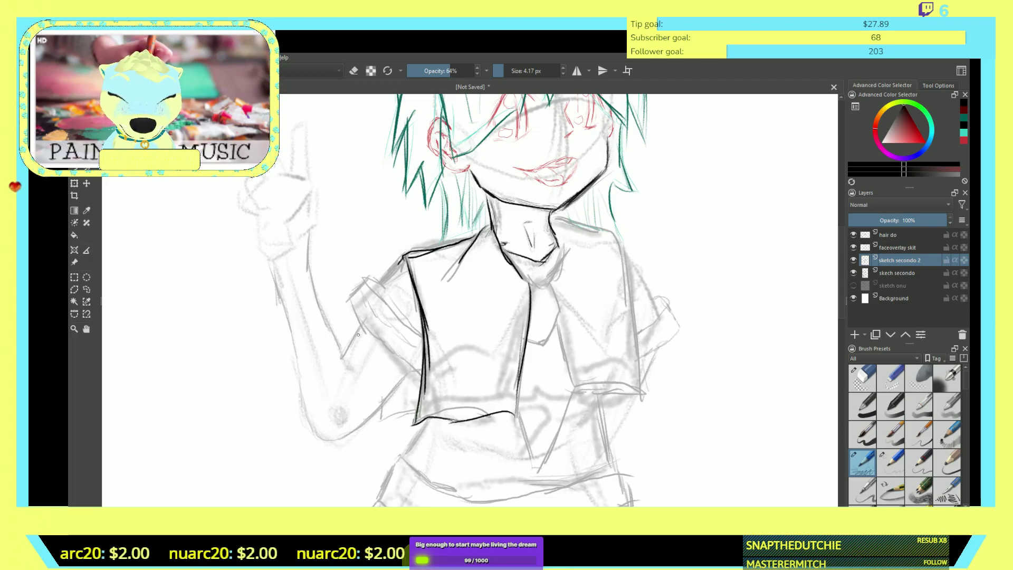
- Outline the left sleeve with its folded cuff and the inner line along the cuff
{"action": "mouse_move", "coordinate": [366, 280]}
{"action": "left_mouse_down"}
{"action": "mouse_move", "coordinate": [349, 300]}
{"action": "mouse_move", "coordinate": [353, 291]}
{"action": "mouse_move", "coordinate": [359, 319]}
{"action": "mouse_move", "coordinate": [417, 367]}
{"action": "left_mouse_up"}
{"action": "left_click_drag", "start_coordinate": [383, 339], "coordinate": [421, 376]}
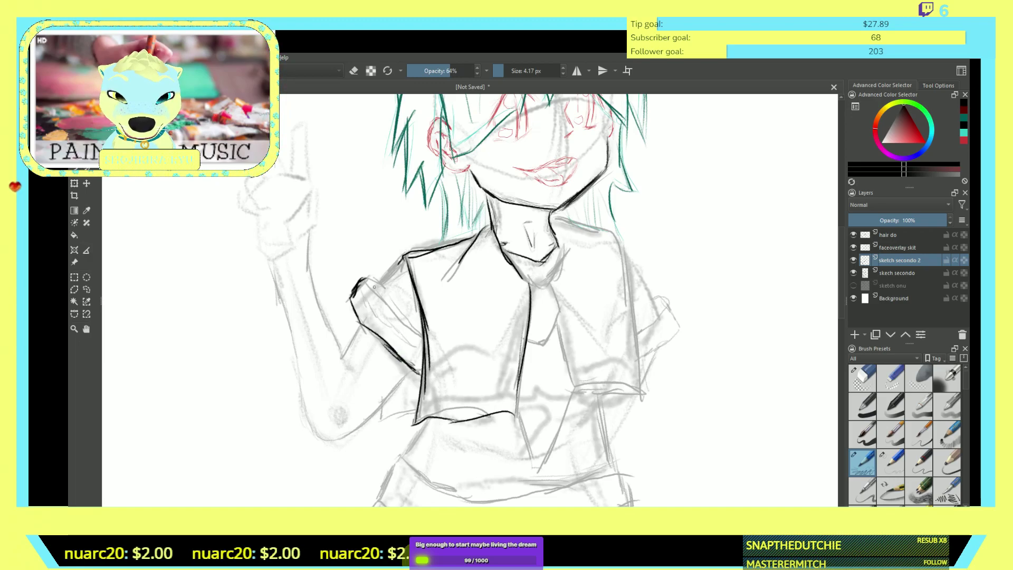
{"action": "mouse_move", "coordinate": [400, 258]}
{"action": "left_mouse_down"}
{"action": "mouse_move", "coordinate": [372, 299]}
{"action": "mouse_move", "coordinate": [369, 285]}
{"action": "mouse_move", "coordinate": [379, 286]}
{"action": "mouse_move", "coordinate": [369, 280]}
{"action": "mouse_move", "coordinate": [407, 316]}
{"action": "left_mouse_up"}
{"action": "left_click_drag", "start_coordinate": [371, 286], "coordinate": [433, 346]}
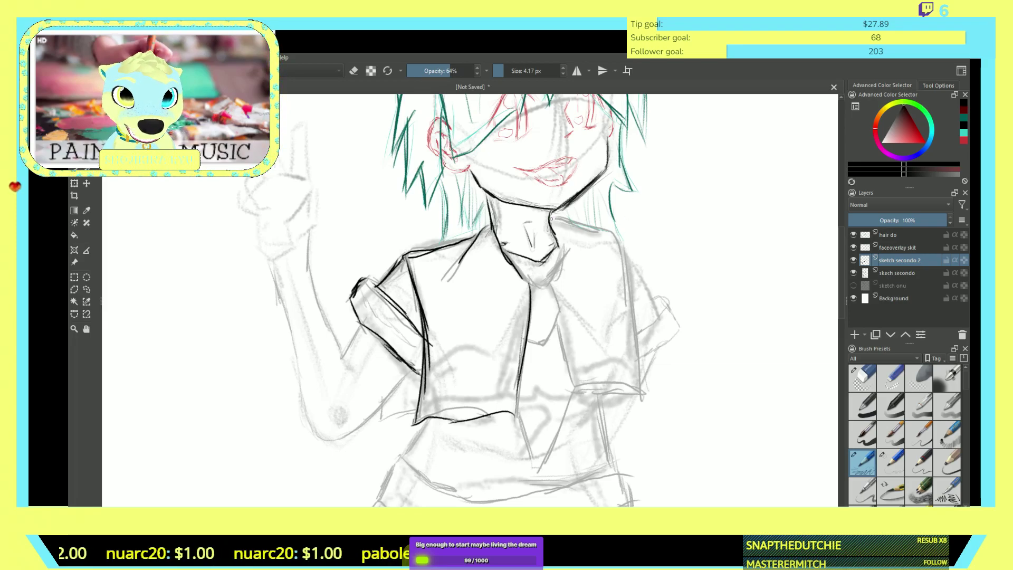
- Outline the right shoulder, the shirt's right side and the right hem
{"action": "mouse_move", "coordinate": [552, 217]}
{"action": "left_mouse_down"}
{"action": "mouse_move", "coordinate": [618, 237]}
{"action": "mouse_move", "coordinate": [631, 295]}
{"action": "left_mouse_up"}
{"action": "left_click_drag", "start_coordinate": [615, 231], "coordinate": [635, 345]}
{"action": "left_click_drag", "start_coordinate": [627, 276], "coordinate": [637, 394]}
{"action": "mouse_move", "coordinate": [628, 307]}
{"action": "left_mouse_down"}
{"action": "mouse_move", "coordinate": [634, 394]}
{"action": "mouse_move", "coordinate": [554, 403]}
{"action": "left_mouse_up"}
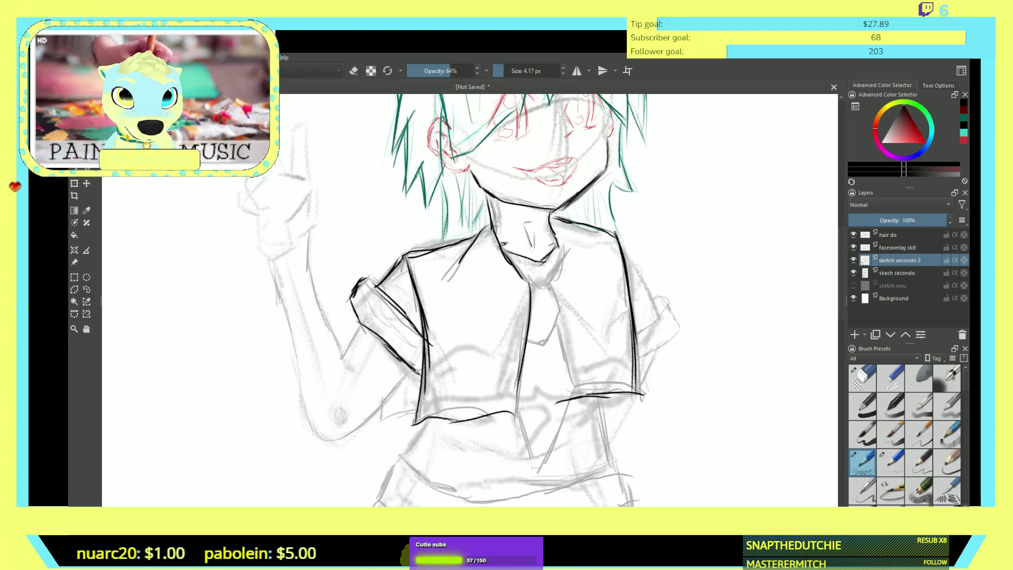
- Complete the collar's V, draw the right front edge and bring the tie to a point below the hem
{"action": "mouse_move", "coordinate": [557, 245]}
{"action": "left_mouse_down"}
{"action": "mouse_move", "coordinate": [548, 287]}
{"action": "mouse_move", "coordinate": [559, 265]}
{"action": "mouse_move", "coordinate": [543, 288]}
{"action": "left_mouse_up"}
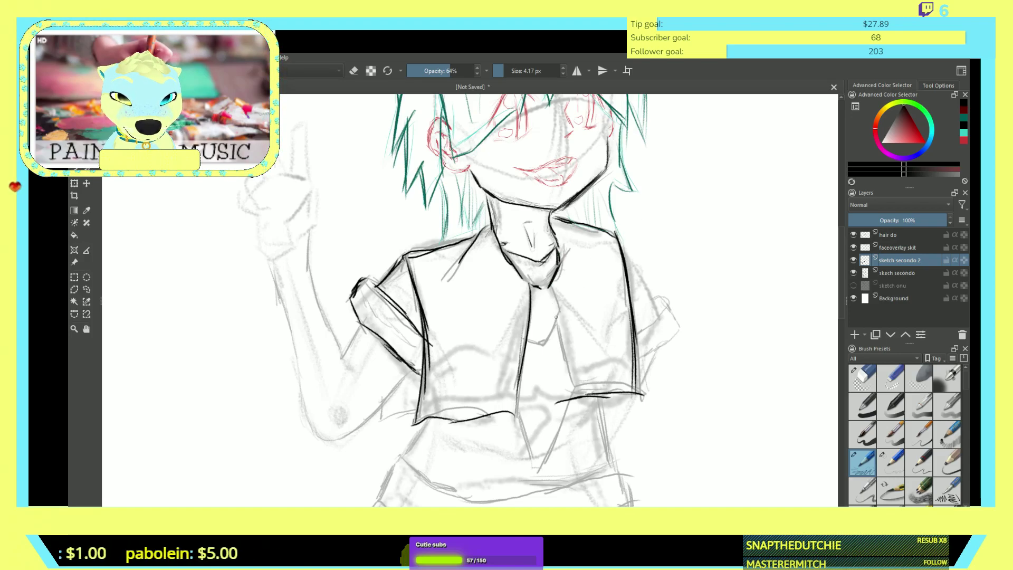
{"action": "mouse_move", "coordinate": [556, 285]}
{"action": "left_mouse_down"}
{"action": "mouse_move", "coordinate": [568, 353]}
{"action": "mouse_move", "coordinate": [539, 455]}
{"action": "left_mouse_up"}
{"action": "left_click_drag", "start_coordinate": [562, 338], "coordinate": [537, 452]}
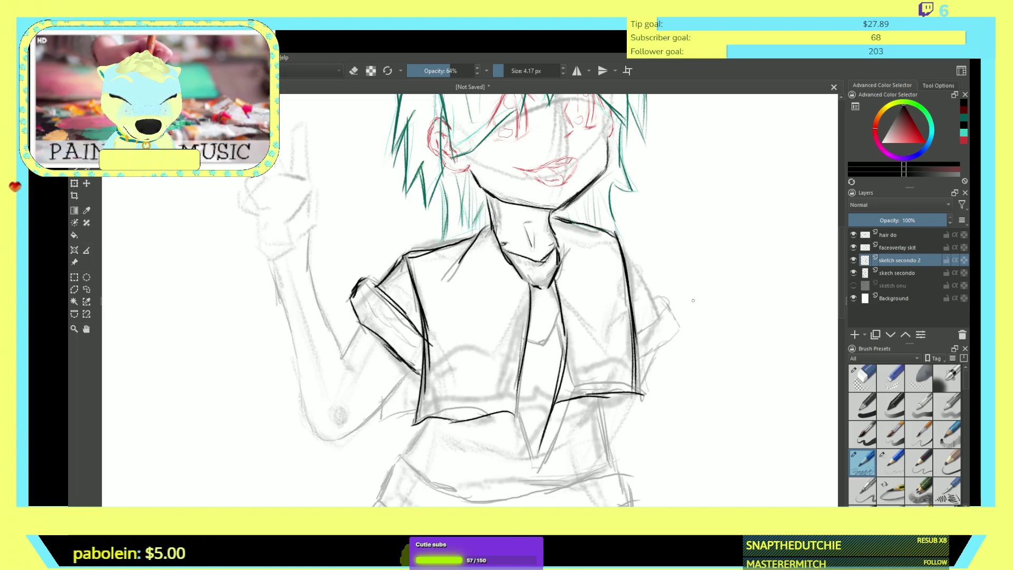
{"action": "left_click_drag", "start_coordinate": [516, 411], "coordinate": [531, 477]}
{"action": "left_click_drag", "start_coordinate": [547, 429], "coordinate": [526, 477]}
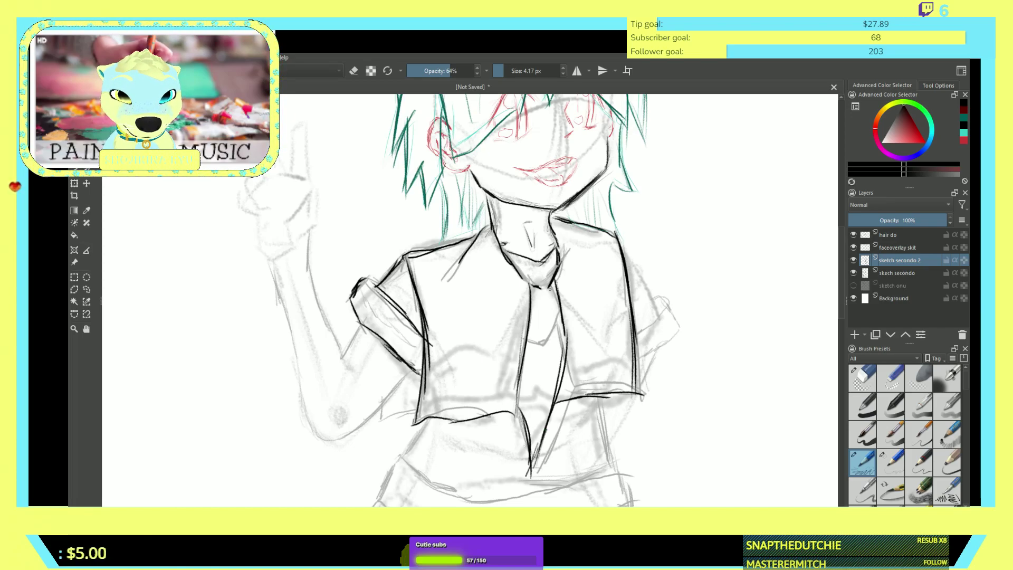
{"action": "left_click_drag", "start_coordinate": [535, 293], "coordinate": [547, 297]}
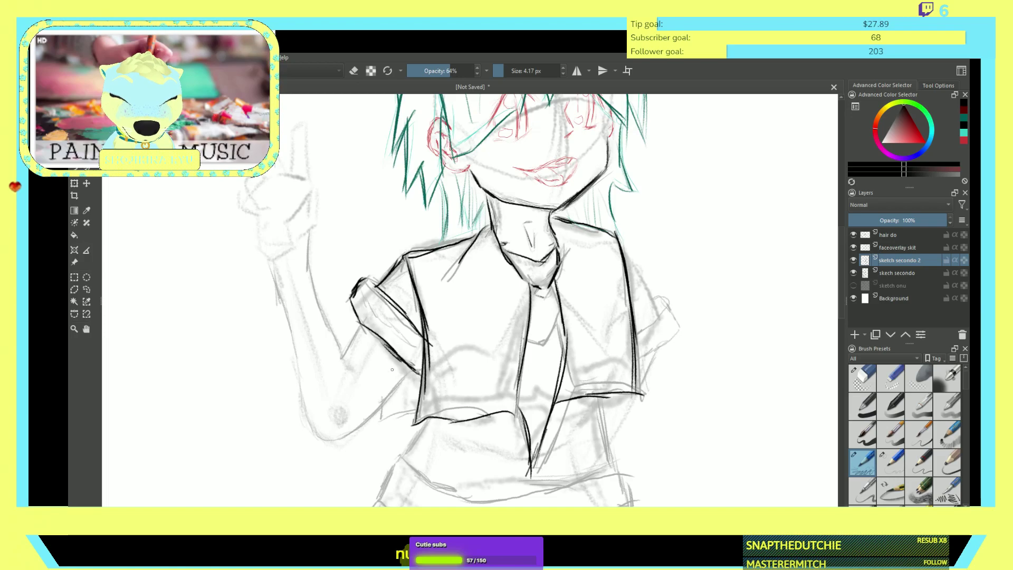
- Outline the raised left arm, covering the upper arm, the elbow and both sides of the forearm up to the wrist
{"action": "left_click_drag", "start_coordinate": [357, 323], "coordinate": [341, 358]}
{"action": "left_click_drag", "start_coordinate": [406, 372], "coordinate": [354, 425]}
{"action": "left_click_drag", "start_coordinate": [389, 395], "coordinate": [338, 439]}
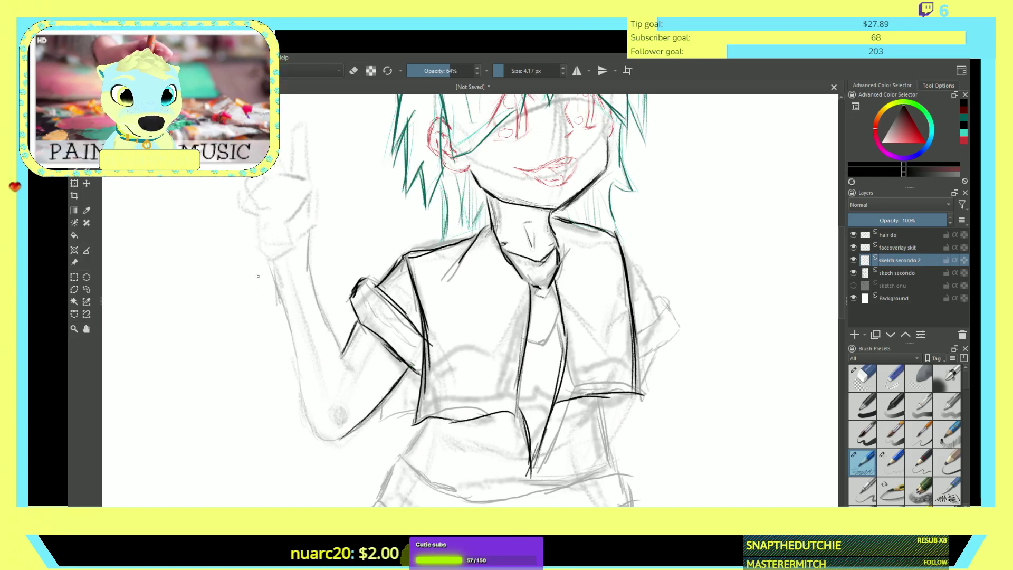
{"action": "left_click_drag", "start_coordinate": [307, 260], "coordinate": [334, 336]}
{"action": "left_click_drag", "start_coordinate": [315, 297], "coordinate": [328, 319]}
{"action": "left_click_drag", "start_coordinate": [324, 318], "coordinate": [342, 360]}
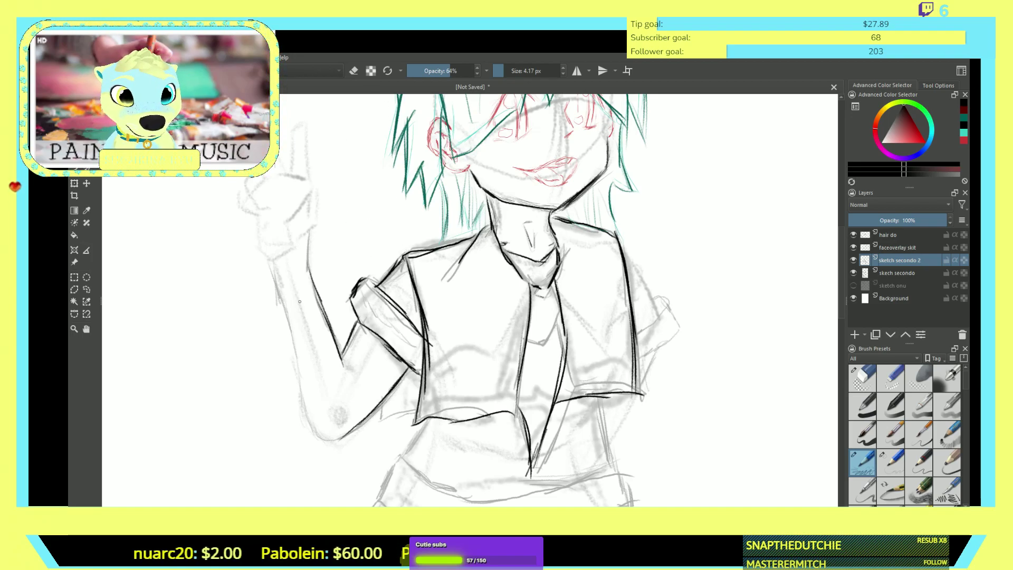
{"action": "mouse_move", "coordinate": [342, 438]}
{"action": "left_mouse_down"}
{"action": "mouse_move", "coordinate": [315, 427]}
{"action": "mouse_move", "coordinate": [342, 443]}
{"action": "mouse_move", "coordinate": [330, 437]}
{"action": "left_mouse_up"}
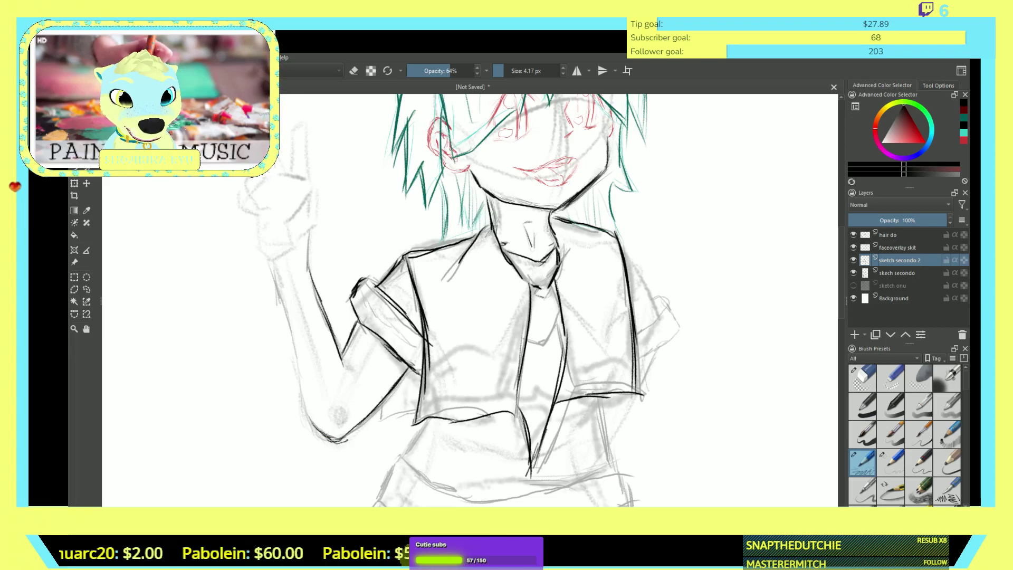
{"action": "mouse_move", "coordinate": [273, 278]}
{"action": "left_mouse_down"}
{"action": "mouse_move", "coordinate": [293, 323]}
{"action": "mouse_move", "coordinate": [305, 411]}
{"action": "left_mouse_up"}
{"action": "left_click_drag", "start_coordinate": [276, 281], "coordinate": [268, 258]}
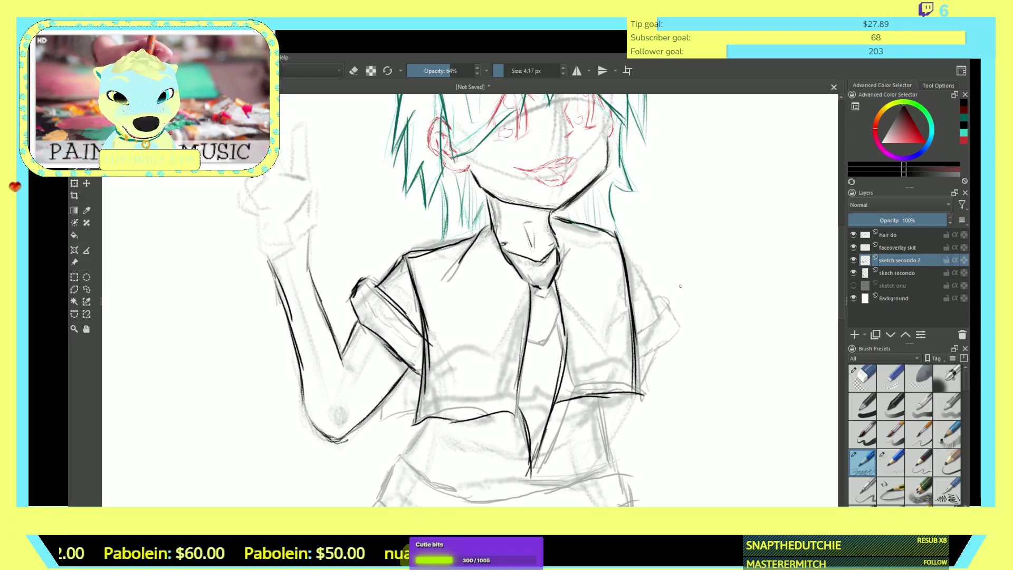
- Outline the right sleeve and cuff, the visible part of the bent right arm and the right side of the waist
{"action": "mouse_move", "coordinate": [627, 251]}
{"action": "left_mouse_down"}
{"action": "mouse_move", "coordinate": [661, 319]}
{"action": "mouse_move", "coordinate": [658, 298]}
{"action": "mouse_move", "coordinate": [672, 320]}
{"action": "mouse_move", "coordinate": [665, 304]}
{"action": "mouse_move", "coordinate": [642, 325]}
{"action": "mouse_move", "coordinate": [660, 317]}
{"action": "mouse_move", "coordinate": [668, 338]}
{"action": "mouse_move", "coordinate": [647, 351]}
{"action": "mouse_move", "coordinate": [637, 381]}
{"action": "left_mouse_up"}
{"action": "left_click_drag", "start_coordinate": [666, 349], "coordinate": [592, 467]}
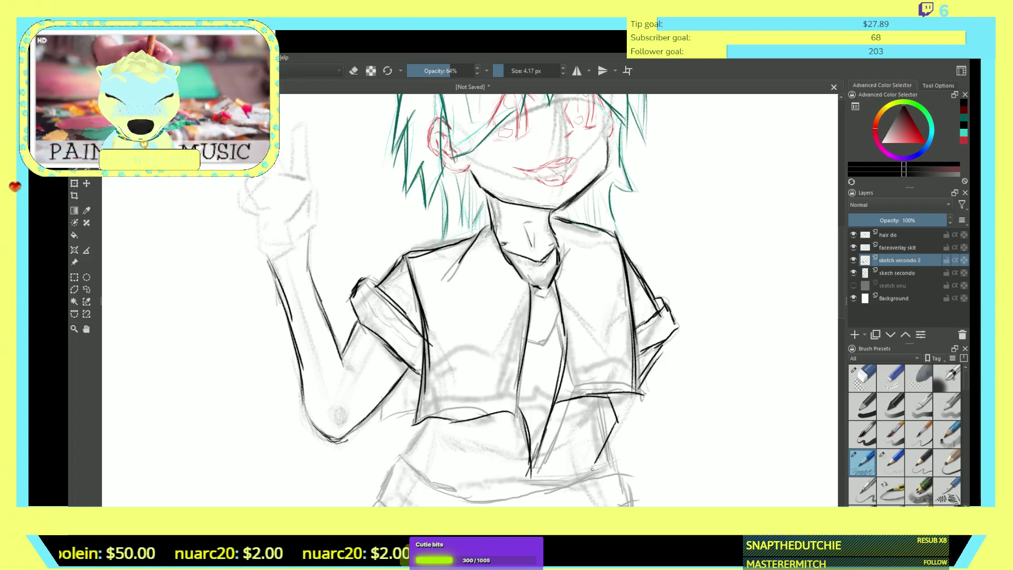
{"action": "left_click_drag", "start_coordinate": [616, 422], "coordinate": [622, 480]}
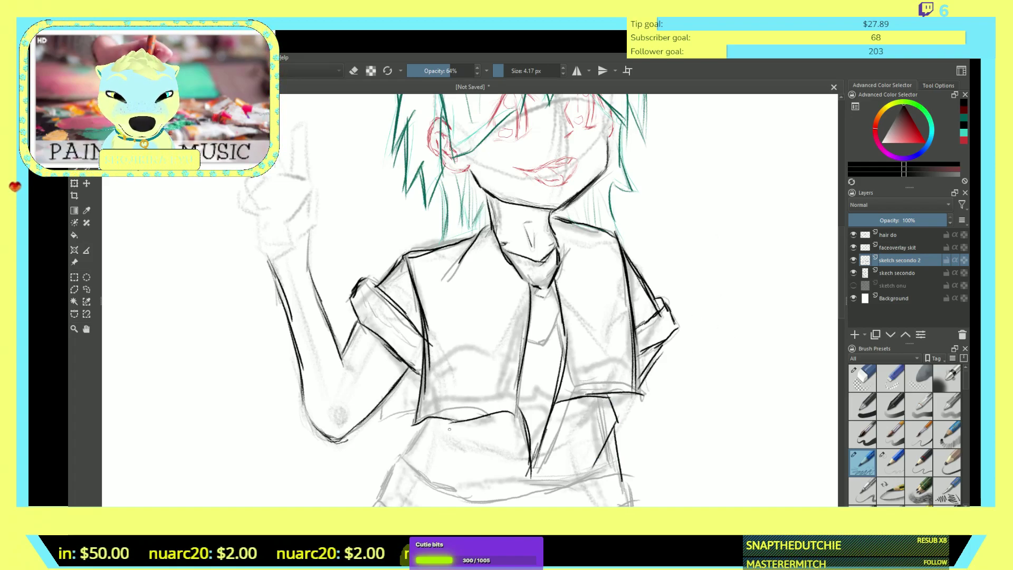
- Draw the left side of the waist, the left hip line and the short back hem beside the shirt's left corner
{"action": "left_click_drag", "start_coordinate": [401, 439], "coordinate": [424, 491]}
{"action": "mouse_move", "coordinate": [407, 447]}
{"action": "left_mouse_down"}
{"action": "mouse_move", "coordinate": [374, 500]}
{"action": "mouse_move", "coordinate": [381, 484]}
{"action": "left_mouse_up"}
{"action": "left_click_drag", "start_coordinate": [384, 482], "coordinate": [372, 499]}
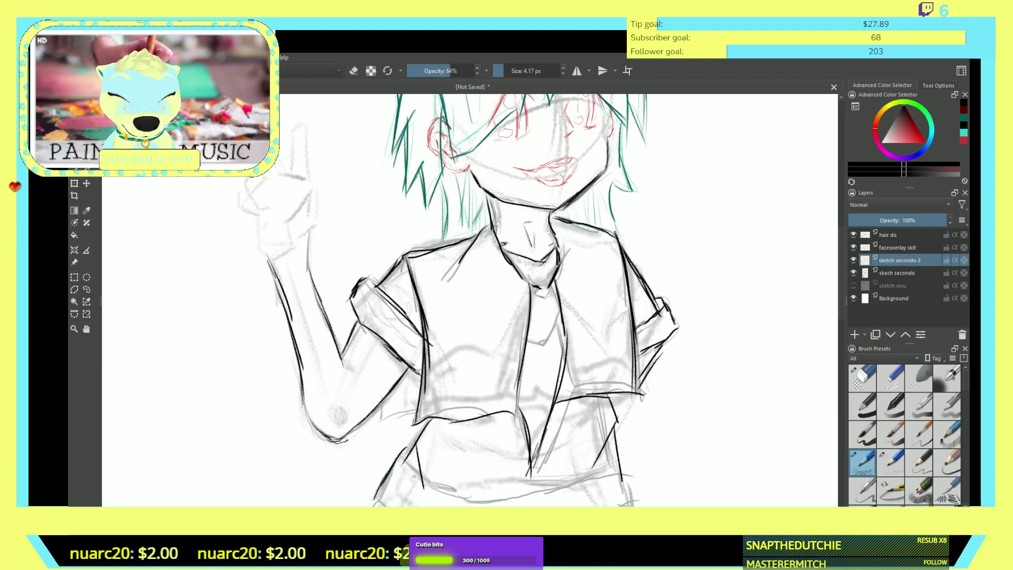
{"action": "mouse_move", "coordinate": [380, 401]}
{"action": "left_mouse_down"}
{"action": "mouse_move", "coordinate": [381, 422]}
{"action": "mouse_move", "coordinate": [420, 408]}
{"action": "left_mouse_up"}
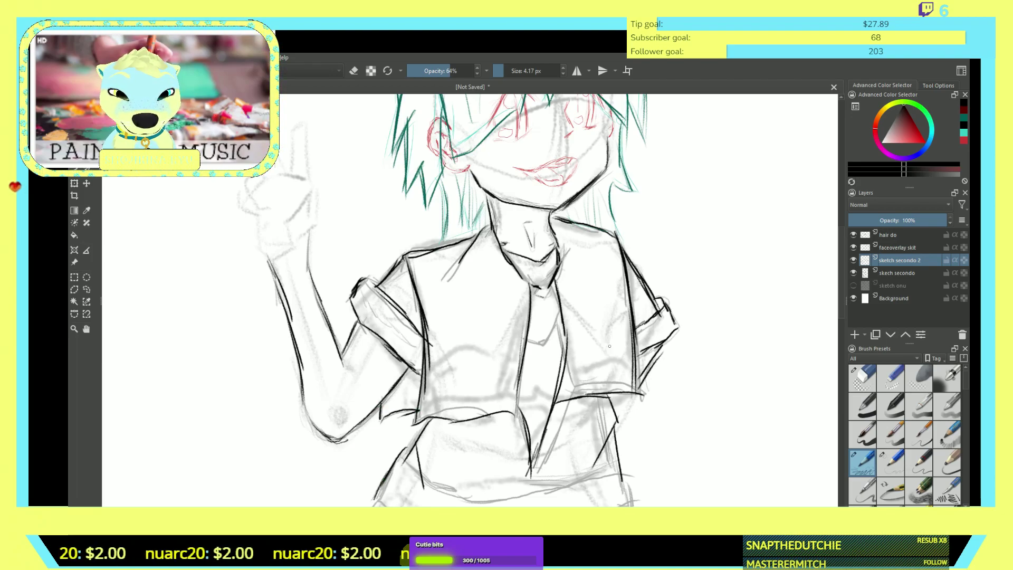
- Draw the short V-shaped piece below the collar knot and reinforce the long edges of the tie down to its tip
{"action": "mouse_move", "coordinate": [554, 284]}
{"action": "left_mouse_down"}
{"action": "mouse_move", "coordinate": [546, 345]}
{"action": "mouse_move", "coordinate": [530, 317]}
{"action": "mouse_move", "coordinate": [552, 340]}
{"action": "mouse_move", "coordinate": [536, 334]}
{"action": "mouse_move", "coordinate": [530, 372]}
{"action": "left_mouse_up"}
{"action": "left_click_drag", "start_coordinate": [540, 336], "coordinate": [519, 404]}
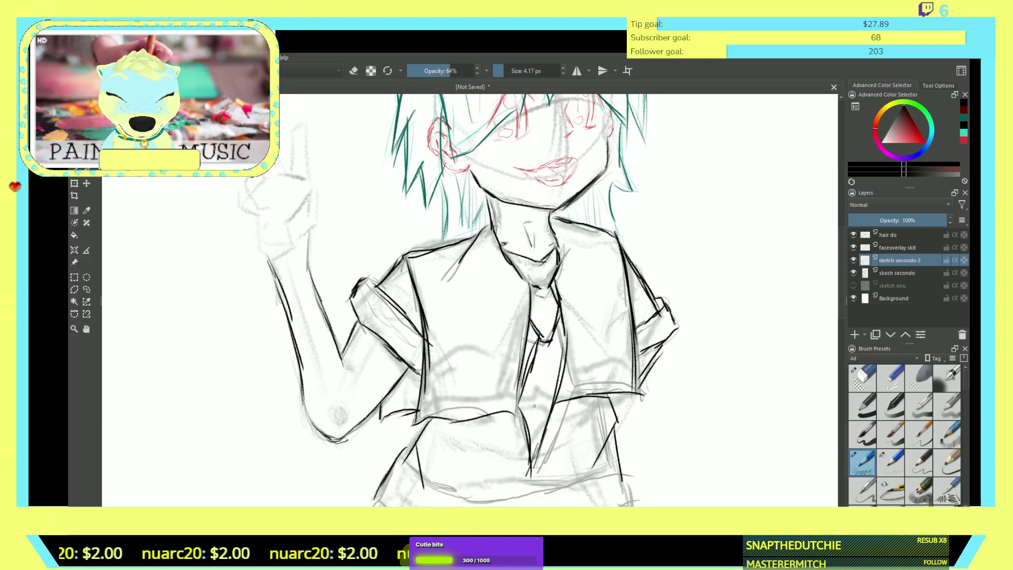
{"action": "mouse_move", "coordinate": [564, 323]}
{"action": "left_mouse_down"}
{"action": "mouse_move", "coordinate": [564, 368]}
{"action": "mouse_move", "coordinate": [555, 326]}
{"action": "mouse_move", "coordinate": [549, 422]}
{"action": "left_mouse_up"}
{"action": "mouse_move", "coordinate": [564, 359]}
{"action": "left_mouse_down"}
{"action": "mouse_move", "coordinate": [552, 441]}
{"action": "mouse_move", "coordinate": [529, 469]}
{"action": "left_mouse_up"}
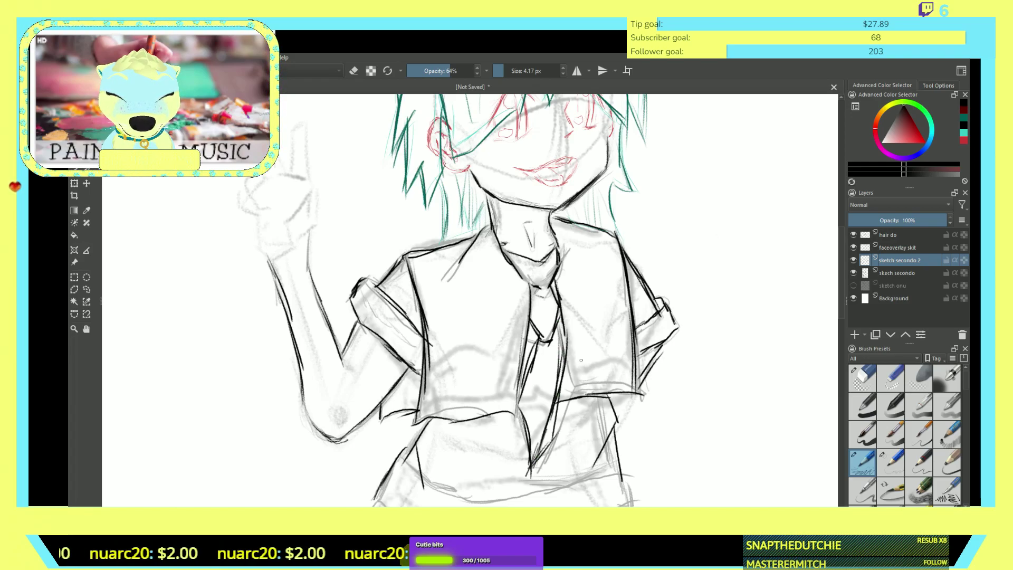
- Examine the figure's proportions and line work from the hair and shirt down to the skirt and legs
{"action": "scroll", "coordinate": [545, 271], "scroll_direction": "down", "scroll_amount": 4}
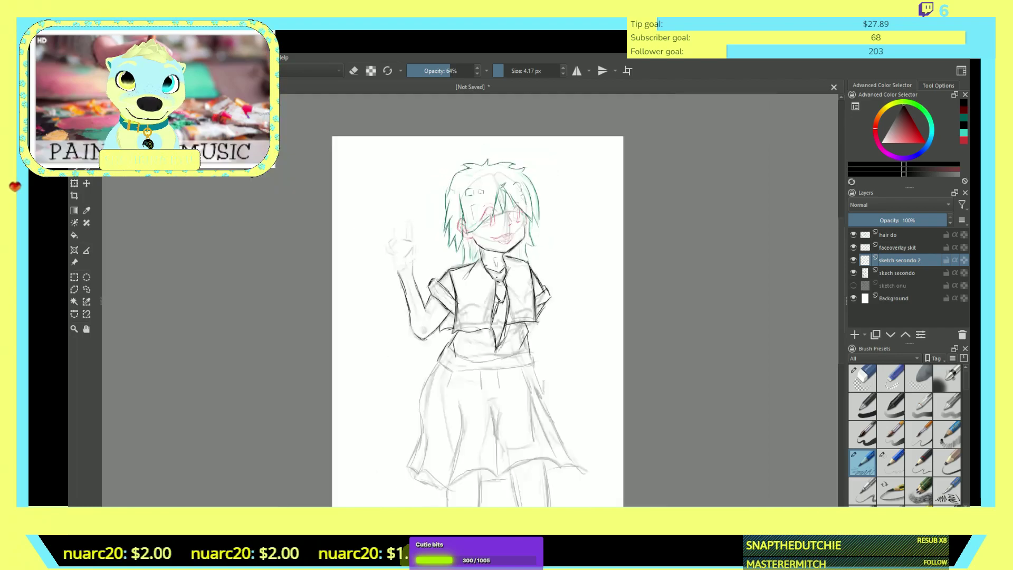
{"action": "key", "text": "plus"}
{"action": "key", "text": "plus"}
{"action": "key", "text": "plus"}
{"action": "key", "text": "plus"}
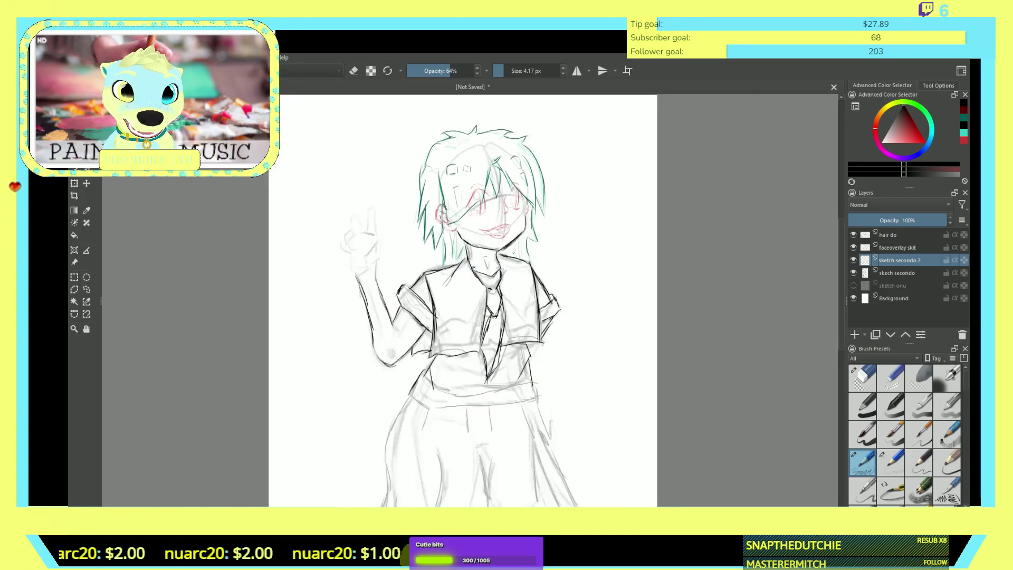
{"action": "scroll", "coordinate": [506, 245], "scroll_direction": "up", "scroll_amount": 1}
{"action": "scroll", "coordinate": [505, 245], "scroll_direction": "down", "scroll_amount": 2}
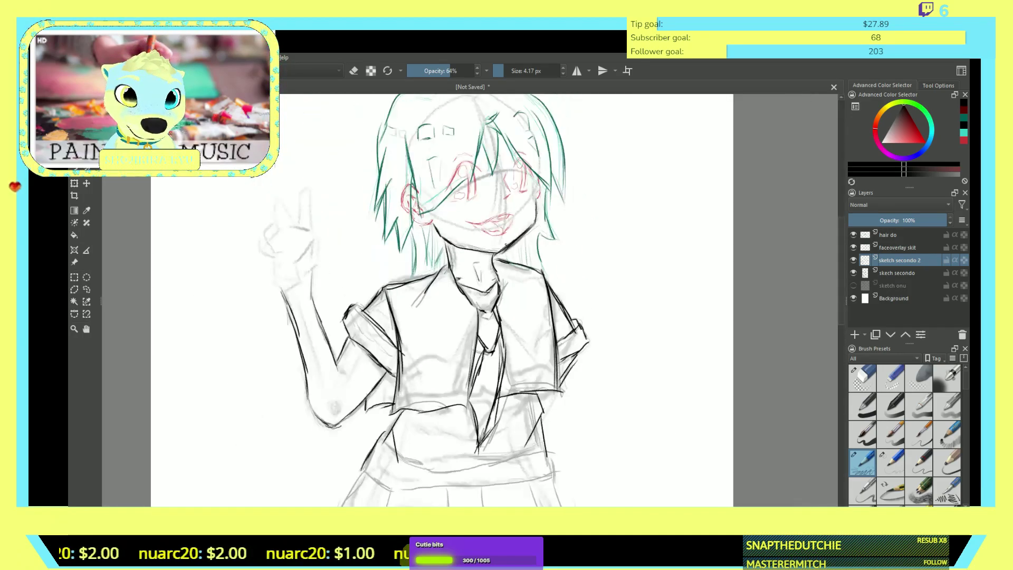
{"action": "scroll", "coordinate": [505, 245], "scroll_direction": "up", "scroll_amount": 1}
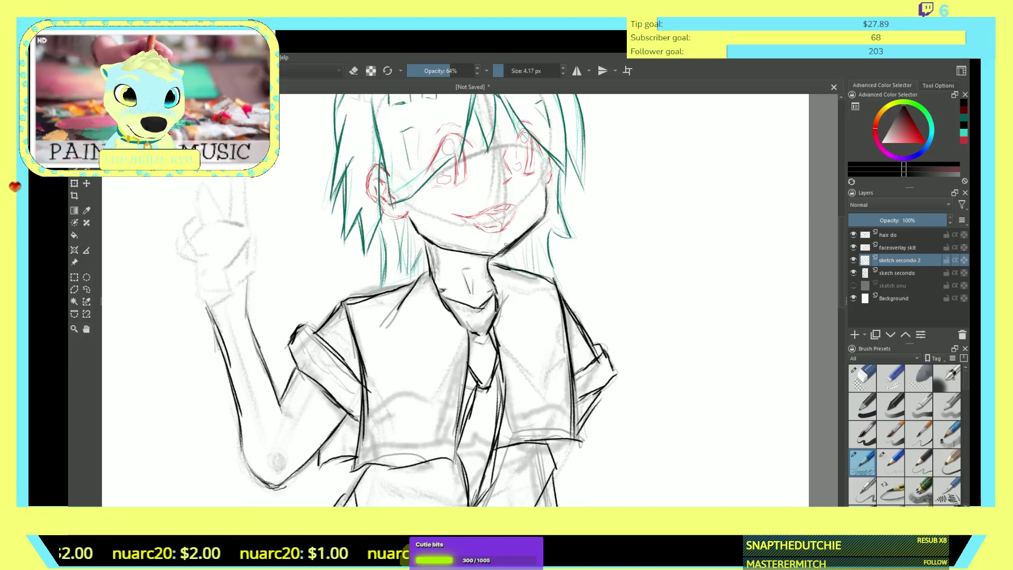
{"action": "key", "text": "minus"}
{"action": "key", "text": "minus"}
{"action": "key", "text": "minus"}
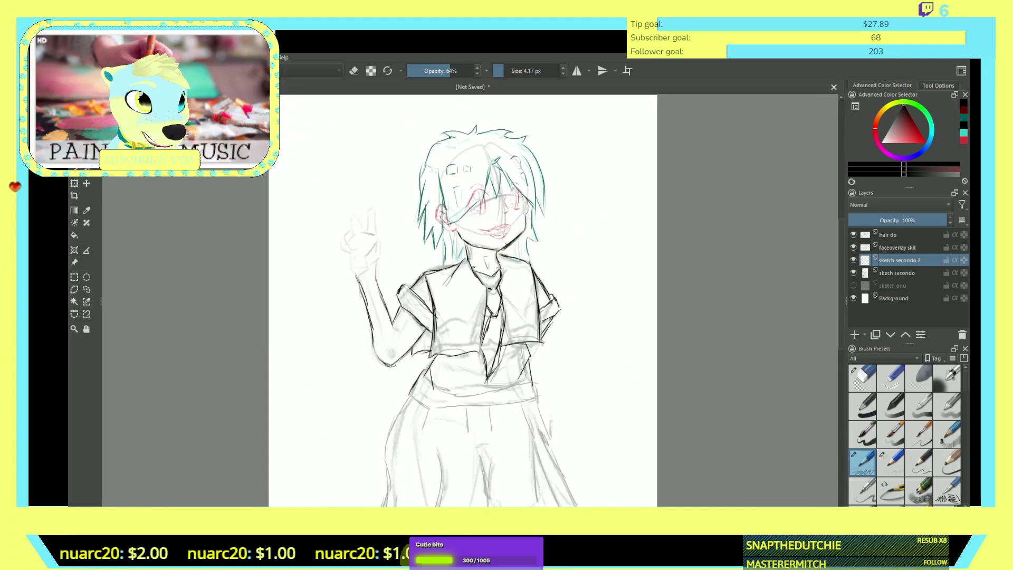
{"action": "key", "text": "plus"}
{"action": "key", "text": "plus"}
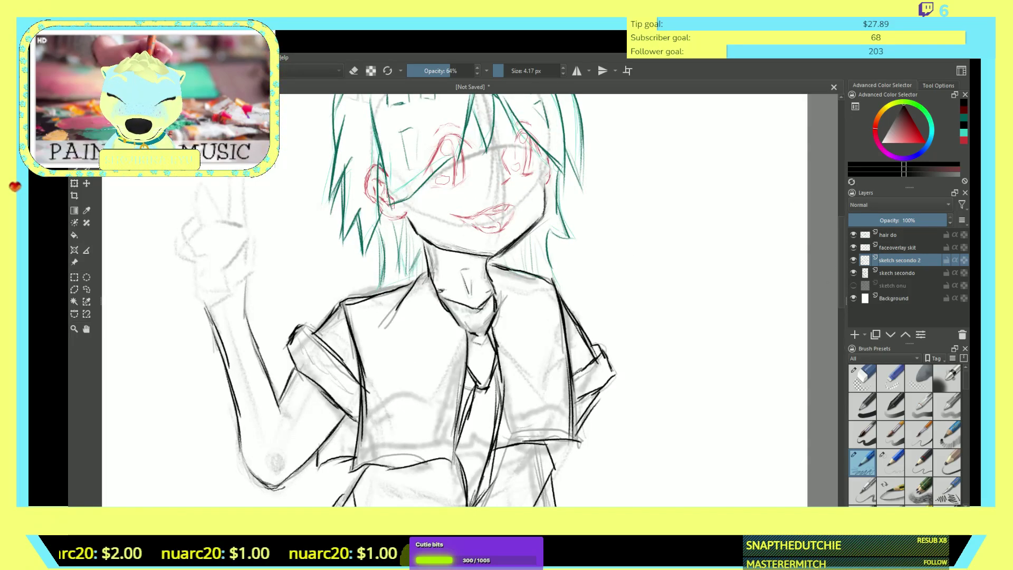
{"action": "scroll", "coordinate": [596, 277], "scroll_direction": "down", "scroll_amount": 10}
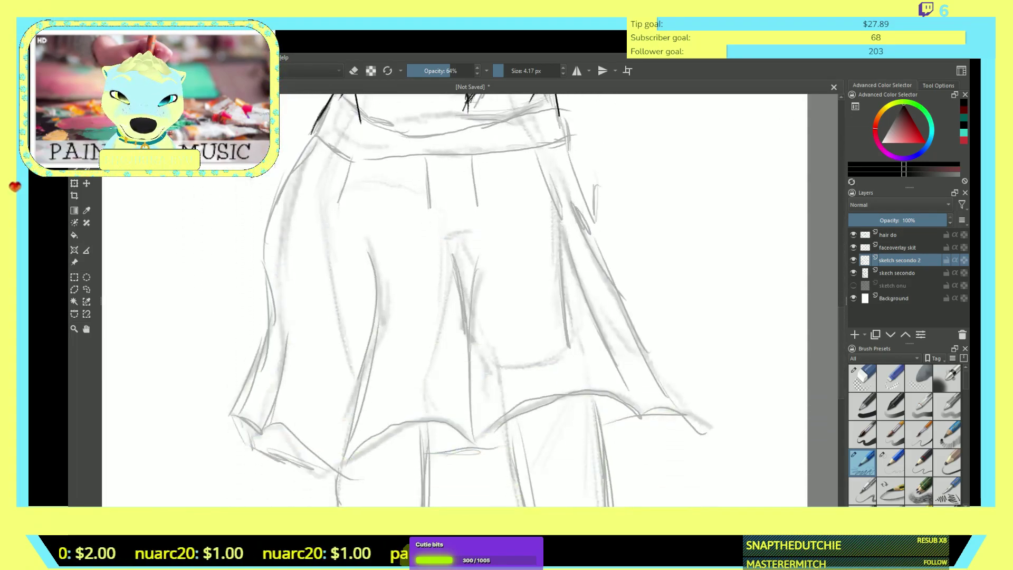
{"action": "key", "text": "minus"}
{"action": "key", "text": "minus"}
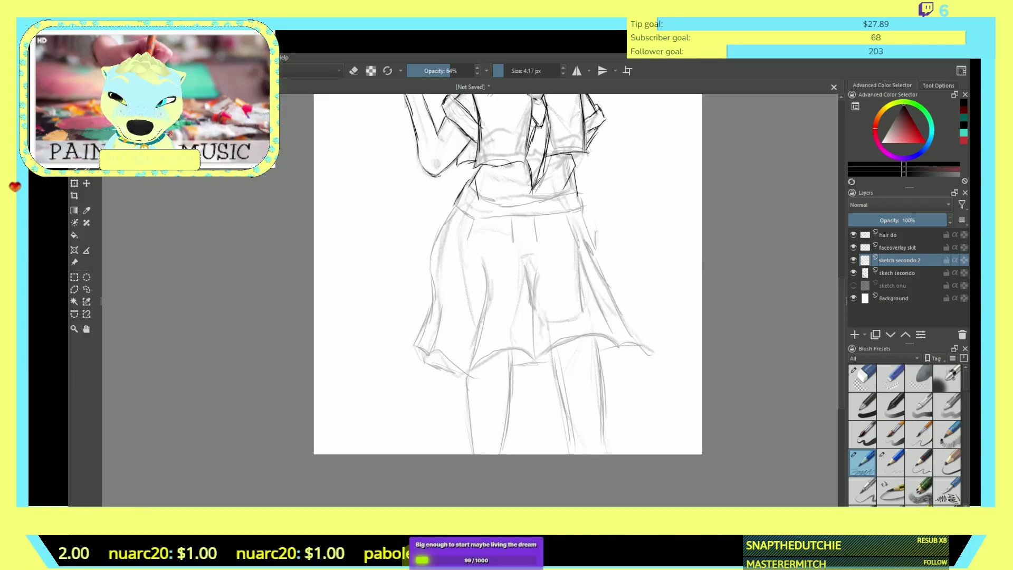
- Trace the skirt's left outer edge in black from the hip down toward the hem, reinforcing it with overlapping strokes
{"action": "scroll", "coordinate": [508, 300], "scroll_direction": "up", "scroll_amount": 5}
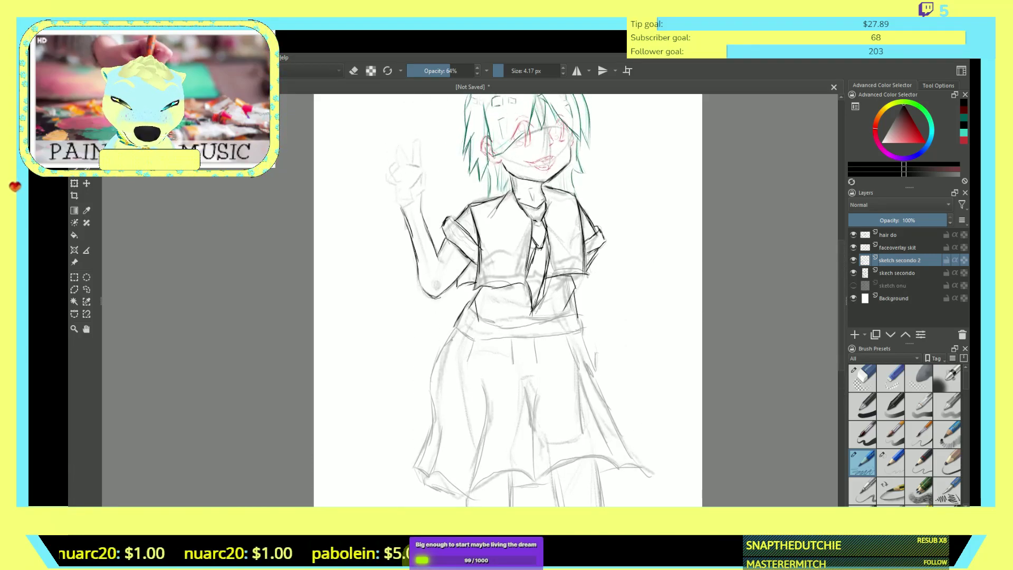
{"action": "scroll", "coordinate": [453, 337], "scroll_direction": "up", "scroll_amount": 1}
{"action": "mouse_move", "coordinate": [465, 317]}
{"action": "left_mouse_down"}
{"action": "mouse_move", "coordinate": [428, 375]}
{"action": "mouse_move", "coordinate": [440, 352]}
{"action": "mouse_move", "coordinate": [424, 417]}
{"action": "mouse_move", "coordinate": [448, 333]}
{"action": "mouse_move", "coordinate": [428, 398]}
{"action": "left_mouse_up"}
{"action": "left_click_drag", "start_coordinate": [436, 362], "coordinate": [422, 417]}
{"action": "left_click_drag", "start_coordinate": [449, 338], "coordinate": [410, 505]}
{"action": "left_click_drag", "start_coordinate": [424, 454], "coordinate": [412, 506]}
{"action": "left_click_drag", "start_coordinate": [426, 416], "coordinate": [412, 505]}
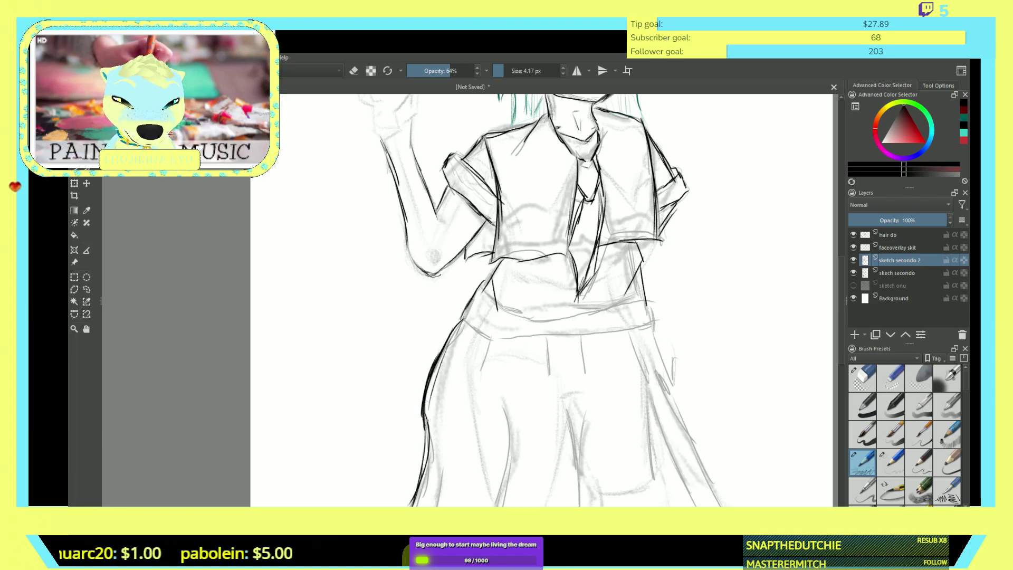
- Trace the skirt's right outer edge in black from the waistband down to the flared hem corner
{"action": "key", "text": "minus"}
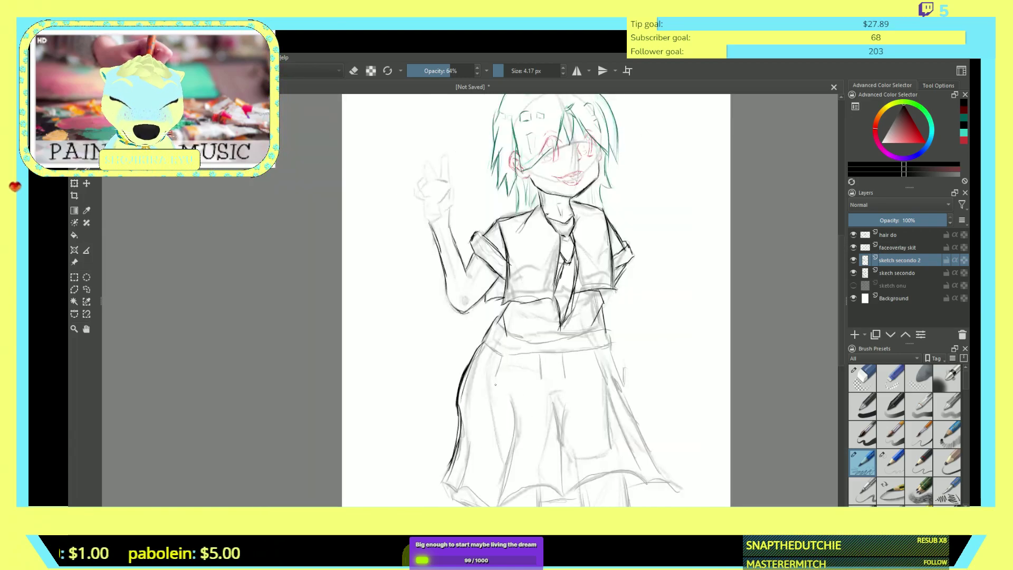
{"action": "left_click_drag", "start_coordinate": [612, 348], "coordinate": [633, 416]}
{"action": "left_click_drag", "start_coordinate": [617, 375], "coordinate": [659, 455]}
{"action": "left_click_drag", "start_coordinate": [672, 490], "coordinate": [629, 408]}
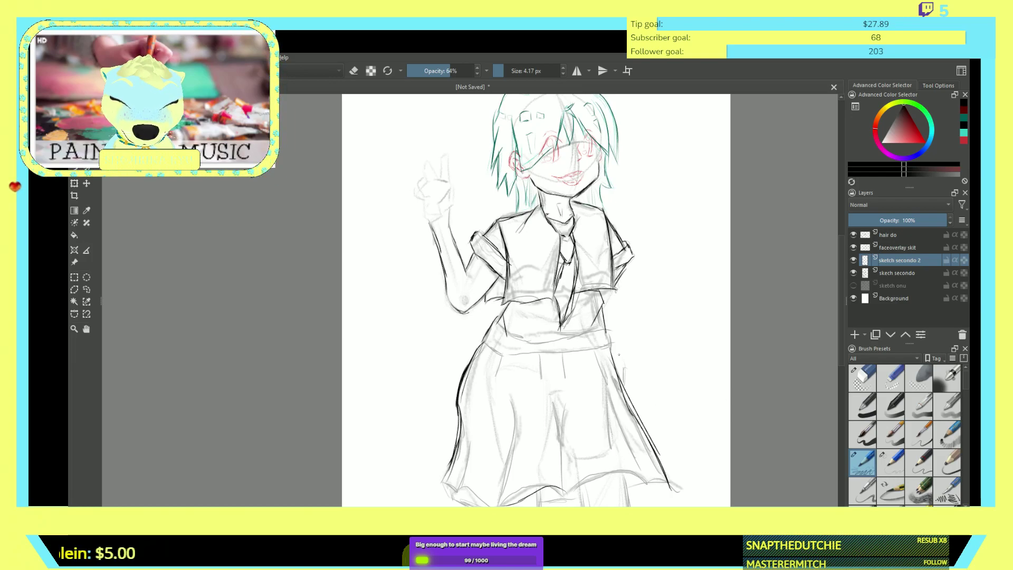
- Draw the deep curved fold on the skirt's left half and the wavy hem across the skirt's full width
{"action": "mouse_move", "coordinate": [512, 397]}
{"action": "left_mouse_down"}
{"action": "mouse_move", "coordinate": [519, 432]}
{"action": "mouse_move", "coordinate": [508, 488]}
{"action": "left_mouse_up"}
{"action": "left_click_drag", "start_coordinate": [519, 411], "coordinate": [500, 505]}
{"action": "mouse_move", "coordinate": [519, 444]}
{"action": "left_mouse_down"}
{"action": "mouse_move", "coordinate": [501, 505]}
{"action": "mouse_move", "coordinate": [424, 504]}
{"action": "left_mouse_up"}
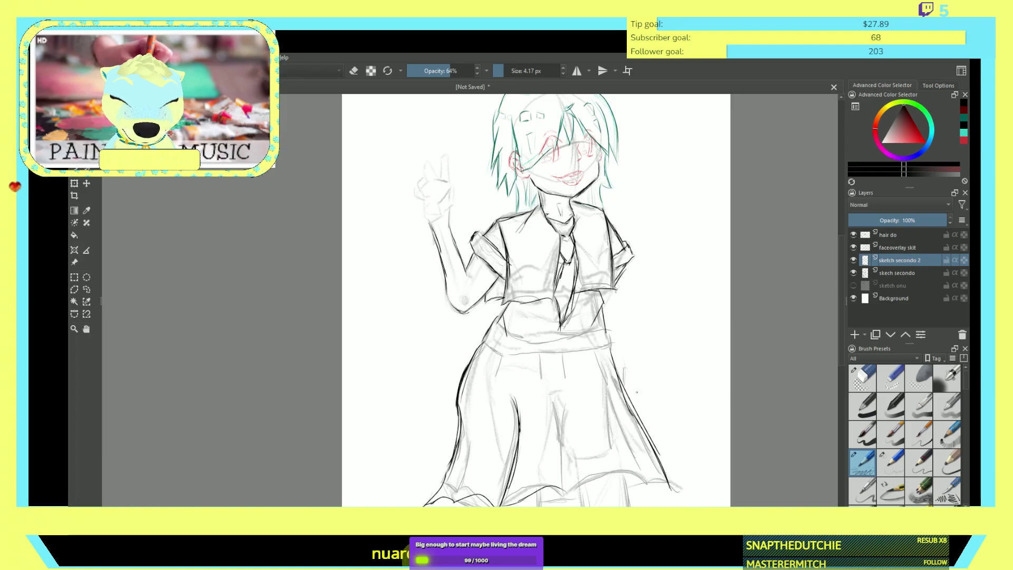
{"action": "mouse_move", "coordinate": [560, 488]}
{"action": "left_mouse_down"}
{"action": "mouse_move", "coordinate": [575, 502]}
{"action": "mouse_move", "coordinate": [628, 475]}
{"action": "mouse_move", "coordinate": [664, 484]}
{"action": "left_mouse_up"}
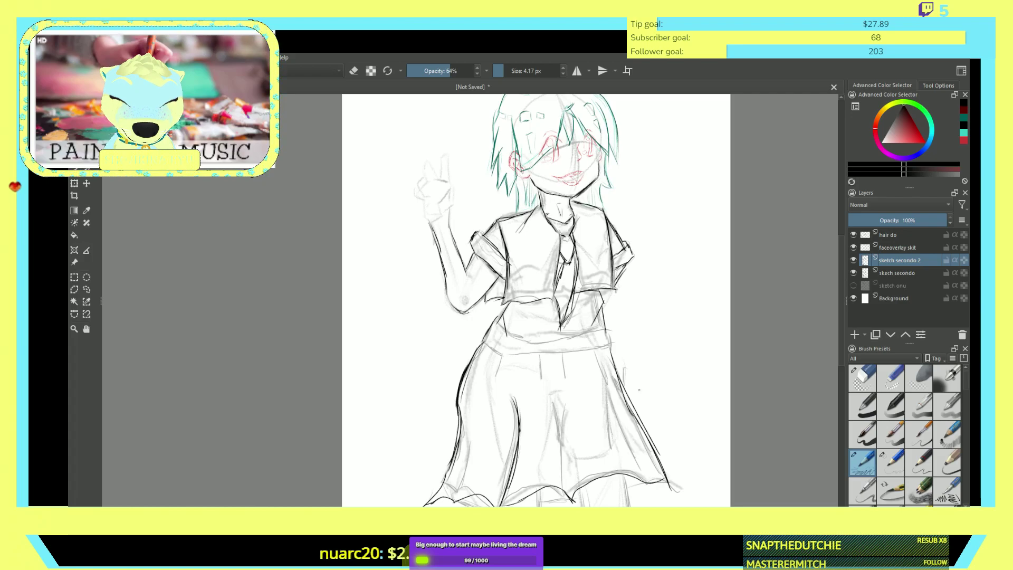
- Add pleat lines across the skirt, with short creases below the waistband and long folds running toward the hem
{"action": "mouse_move", "coordinate": [556, 409]}
{"action": "left_mouse_down"}
{"action": "mouse_move", "coordinate": [567, 491]}
{"action": "mouse_move", "coordinate": [564, 472]}
{"action": "left_mouse_up"}
{"action": "left_click_drag", "start_coordinate": [607, 385], "coordinate": [635, 469]}
{"action": "left_click_drag", "start_coordinate": [614, 417], "coordinate": [641, 477]}
{"action": "mouse_move", "coordinate": [571, 361]}
{"action": "left_mouse_down"}
{"action": "mouse_move", "coordinate": [573, 378]}
{"action": "mouse_move", "coordinate": [551, 383]}
{"action": "left_mouse_up"}
{"action": "left_click_drag", "start_coordinate": [510, 350], "coordinate": [501, 389]}
{"action": "mouse_move", "coordinate": [492, 349]}
{"action": "left_mouse_down"}
{"action": "mouse_move", "coordinate": [485, 442]}
{"action": "mouse_move", "coordinate": [476, 405]}
{"action": "mouse_move", "coordinate": [468, 483]}
{"action": "left_mouse_up"}
{"action": "left_click_drag", "start_coordinate": [539, 368], "coordinate": [543, 450]}
{"action": "left_click_drag", "start_coordinate": [590, 368], "coordinate": [614, 458]}
{"action": "left_click_drag", "start_coordinate": [582, 389], "coordinate": [592, 463]}
{"action": "left_click_drag", "start_coordinate": [613, 393], "coordinate": [644, 471]}
{"action": "left_click_drag", "start_coordinate": [627, 417], "coordinate": [653, 476]}
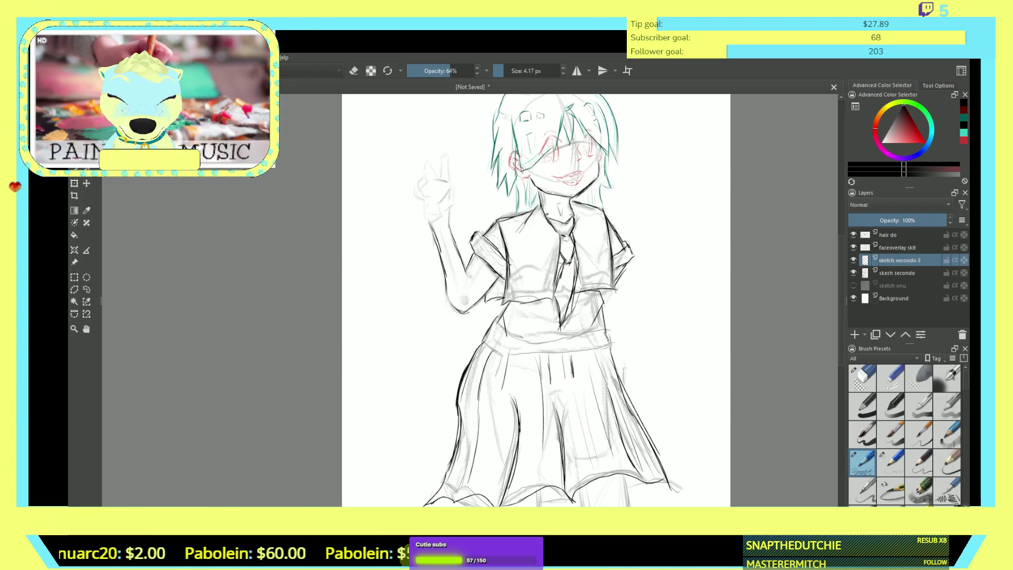
- Outline the skirt's waistband and its side edges, and add a shallow V-shaped line just below it
{"action": "mouse_move", "coordinate": [607, 350]}
{"action": "left_mouse_down"}
{"action": "mouse_move", "coordinate": [508, 355]}
{"action": "mouse_move", "coordinate": [483, 337]}
{"action": "mouse_move", "coordinate": [508, 337]}
{"action": "mouse_move", "coordinate": [505, 355]}
{"action": "mouse_move", "coordinate": [534, 341]}
{"action": "mouse_move", "coordinate": [538, 362]}
{"action": "mouse_move", "coordinate": [564, 362]}
{"action": "left_mouse_up"}
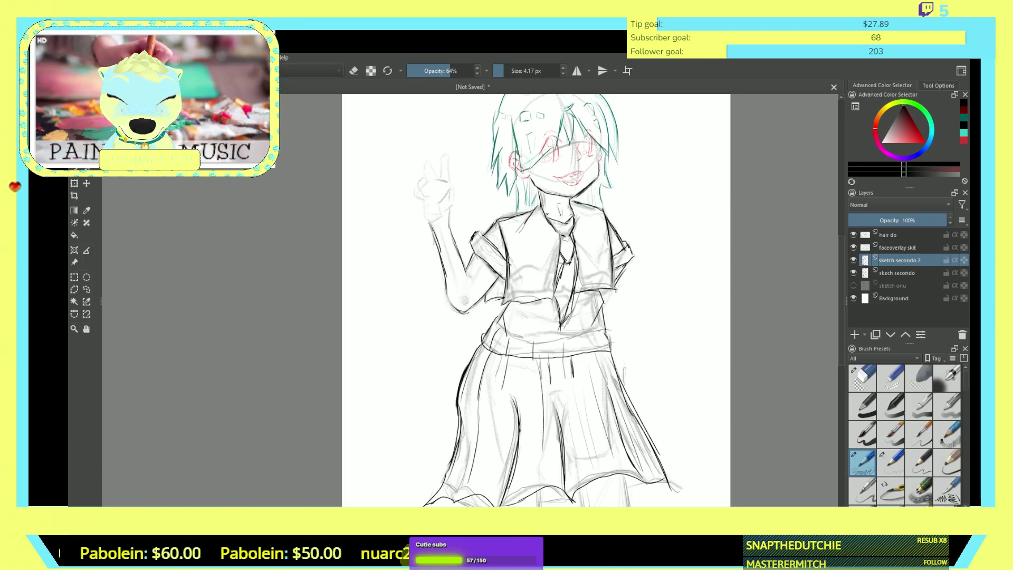
{"action": "mouse_move", "coordinate": [604, 318]}
{"action": "left_mouse_down"}
{"action": "mouse_move", "coordinate": [610, 350]}
{"action": "mouse_move", "coordinate": [592, 347]}
{"action": "mouse_move", "coordinate": [551, 374]}
{"action": "mouse_move", "coordinate": [453, 351]}
{"action": "mouse_move", "coordinate": [503, 310]}
{"action": "left_mouse_up"}
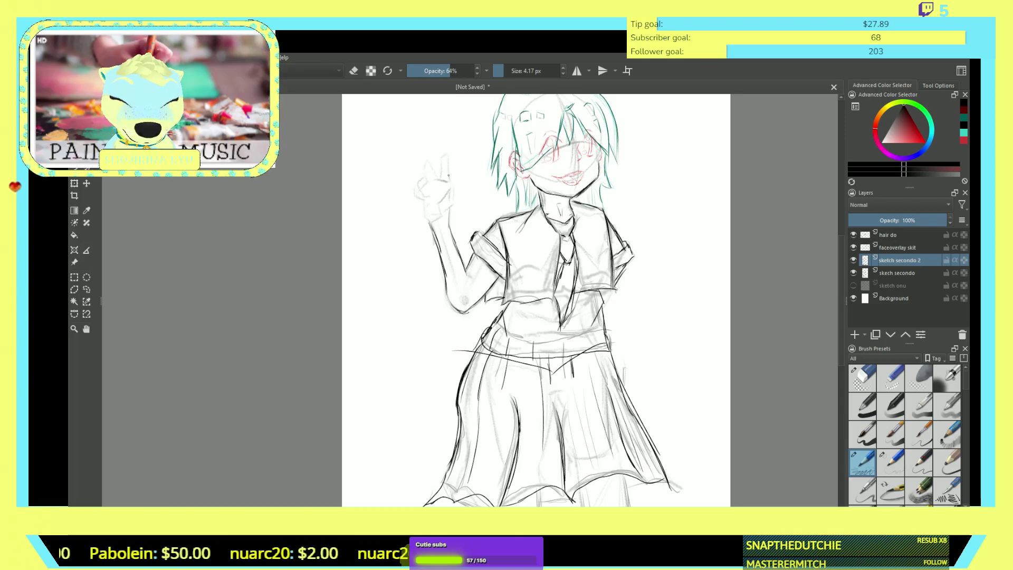
- Try drawing the raised hand as a two-finger peace sign over the rough guide, and erase the attempt
{"action": "mouse_move", "coordinate": [448, 155]}
{"action": "left_mouse_down"}
{"action": "mouse_move", "coordinate": [449, 186]}
{"action": "mouse_move", "coordinate": [445, 138]}
{"action": "mouse_move", "coordinate": [439, 178]}
{"action": "left_mouse_up"}
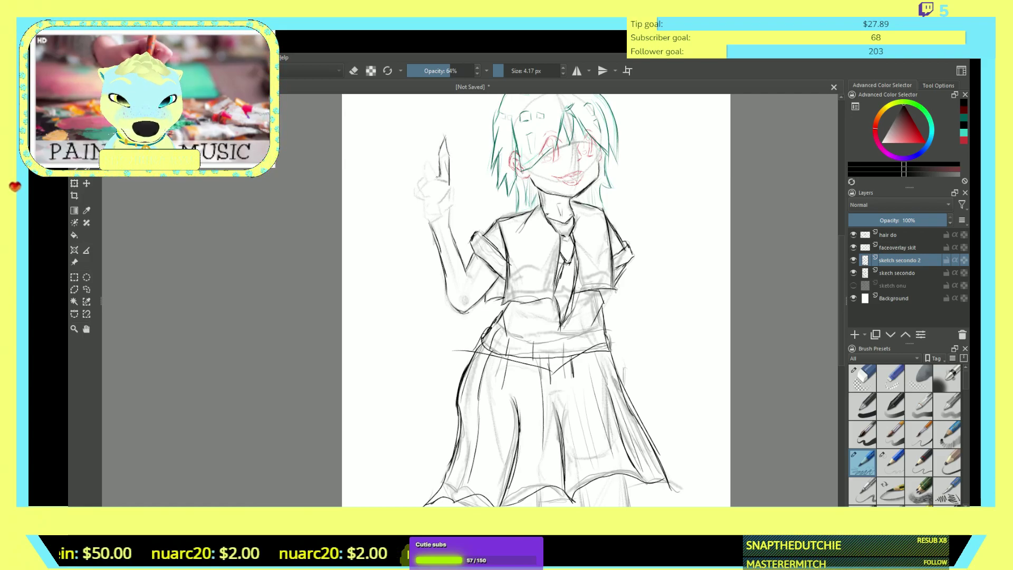
{"action": "mouse_move", "coordinate": [424, 165]}
{"action": "left_mouse_down"}
{"action": "mouse_move", "coordinate": [427, 177]}
{"action": "mouse_move", "coordinate": [425, 167]}
{"action": "left_mouse_up"}
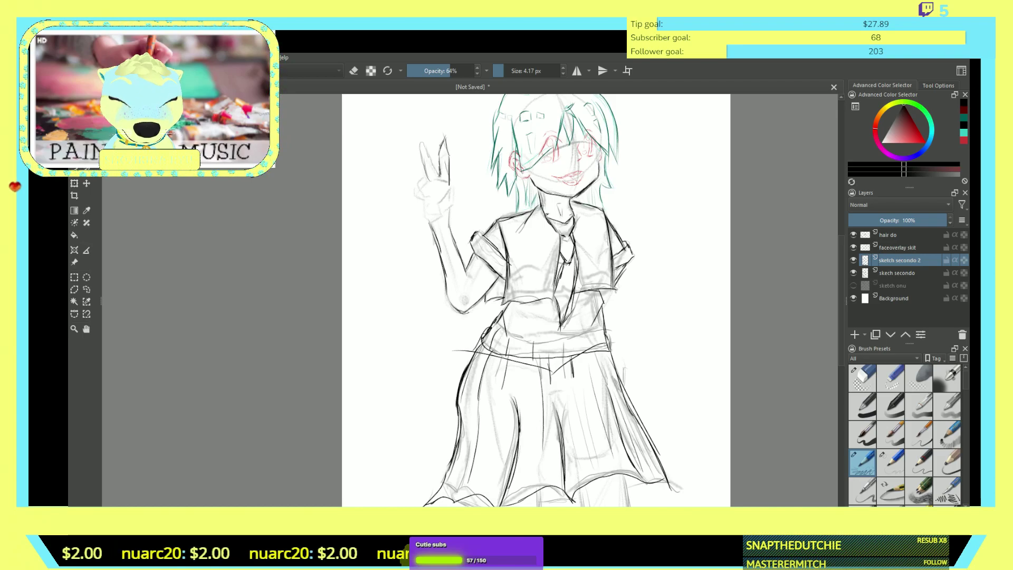
{"action": "mouse_move", "coordinate": [441, 142]}
{"action": "left_mouse_down"}
{"action": "mouse_move", "coordinate": [436, 155]}
{"action": "mouse_move", "coordinate": [447, 155]}
{"action": "left_mouse_up"}
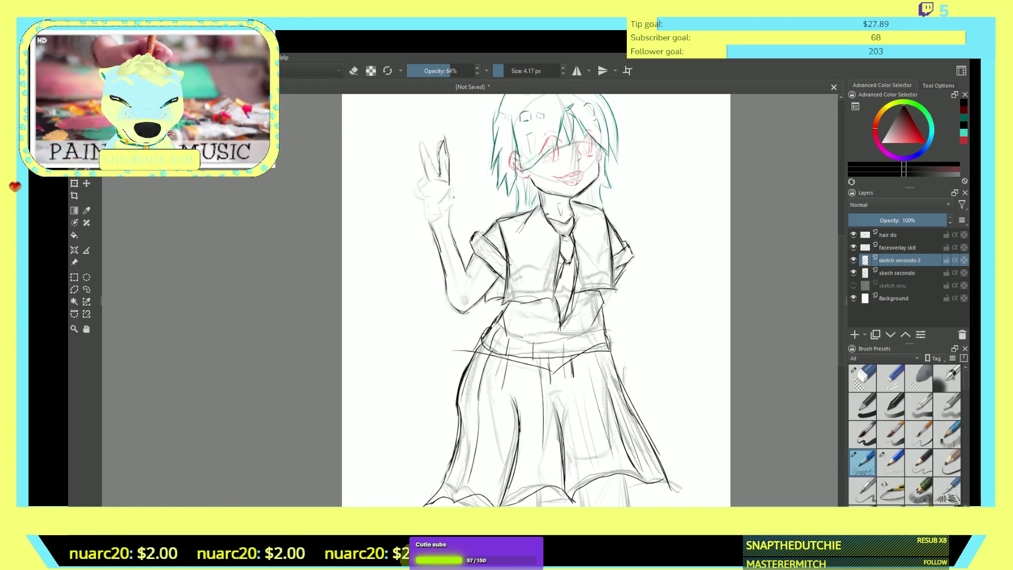
{"action": "left_click_drag", "start_coordinate": [454, 189], "coordinate": [455, 200]}
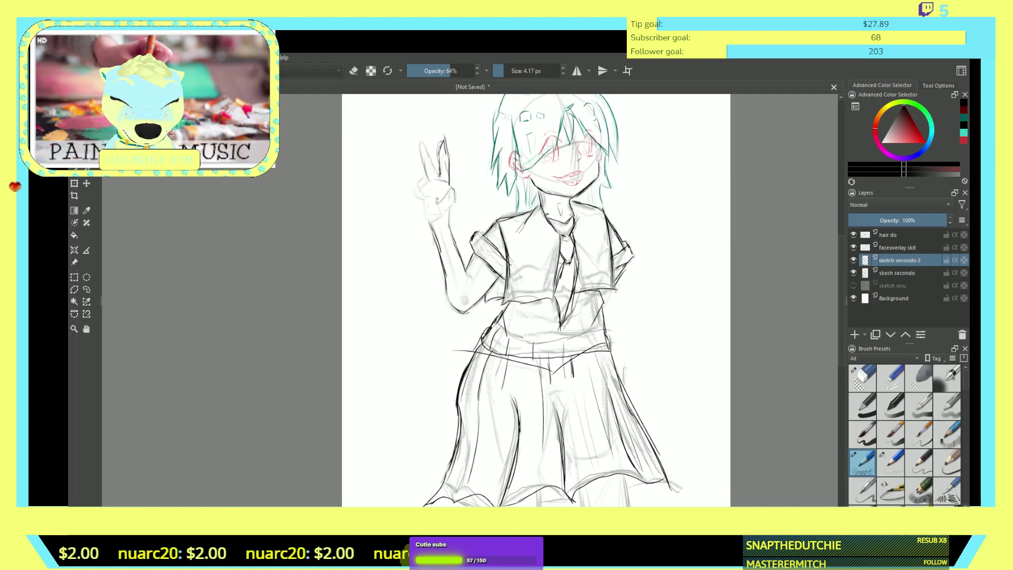
{"action": "left_click_drag", "start_coordinate": [453, 202], "coordinate": [444, 205]}
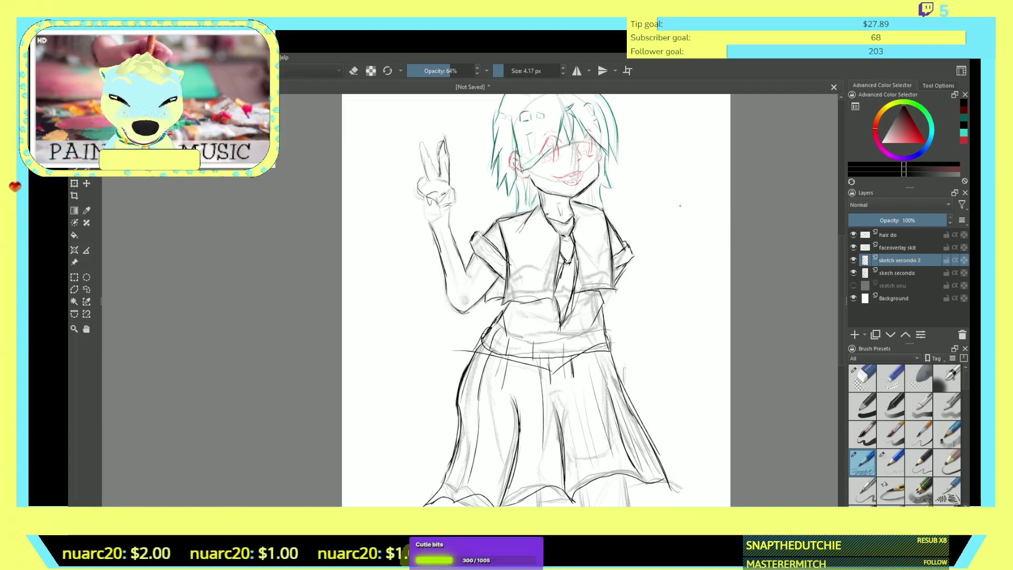
{"action": "left_click", "coordinate": [862, 379]}
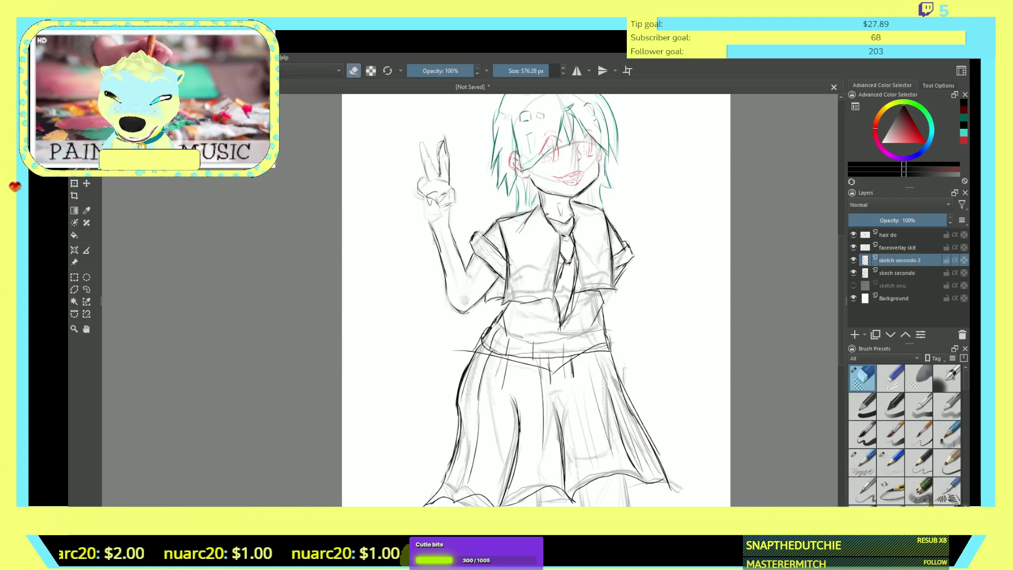
{"action": "mouse_move", "coordinate": [425, 150]}
{"action": "left_mouse_down"}
{"action": "mouse_move", "coordinate": [416, 188]}
{"action": "mouse_move", "coordinate": [410, 170]}
{"action": "mouse_move", "coordinate": [439, 179]}
{"action": "mouse_move", "coordinate": [442, 154]}
{"action": "mouse_move", "coordinate": [437, 191]}
{"action": "mouse_move", "coordinate": [425, 184]}
{"action": "mouse_move", "coordinate": [454, 197]}
{"action": "mouse_move", "coordinate": [442, 213]}
{"action": "left_mouse_up"}
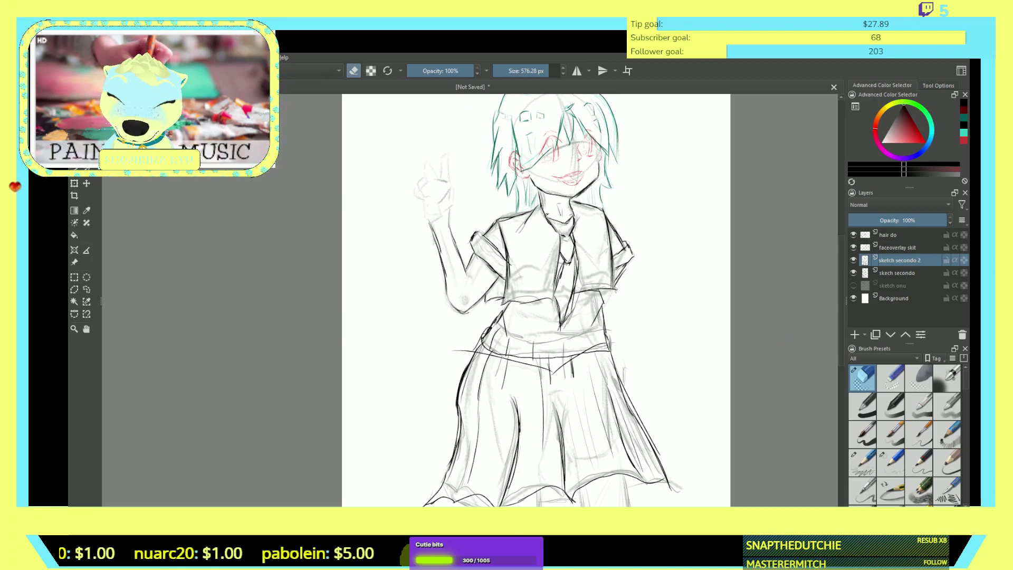
- Try drawing the raised hand's curled fingers and palm down to the wrist as a fist, and erase it
{"action": "key", "text": "slash"}
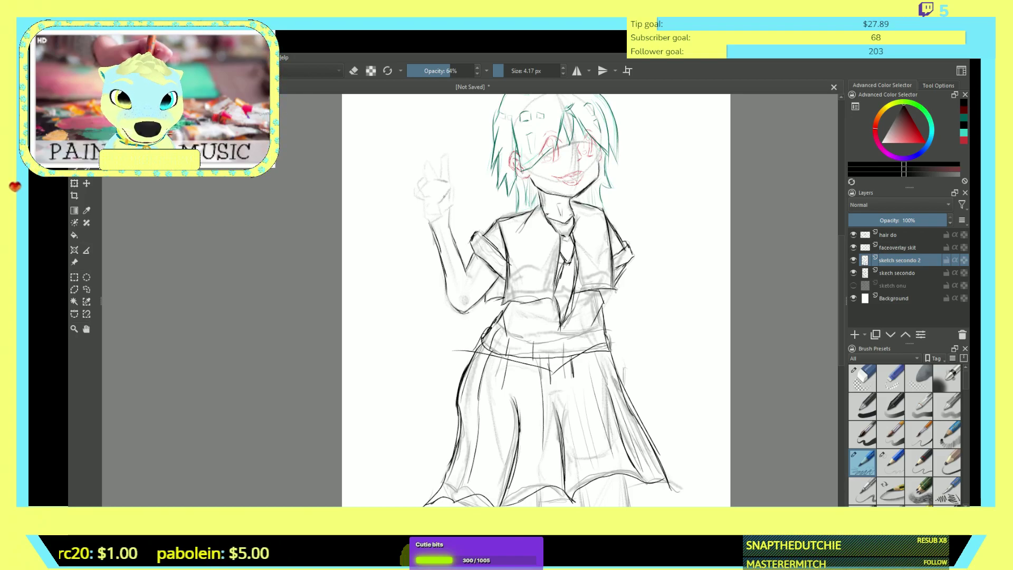
{"action": "mouse_move", "coordinate": [449, 181]}
{"action": "left_mouse_down"}
{"action": "mouse_move", "coordinate": [426, 186]}
{"action": "mouse_move", "coordinate": [449, 180]}
{"action": "mouse_move", "coordinate": [452, 206]}
{"action": "left_mouse_up"}
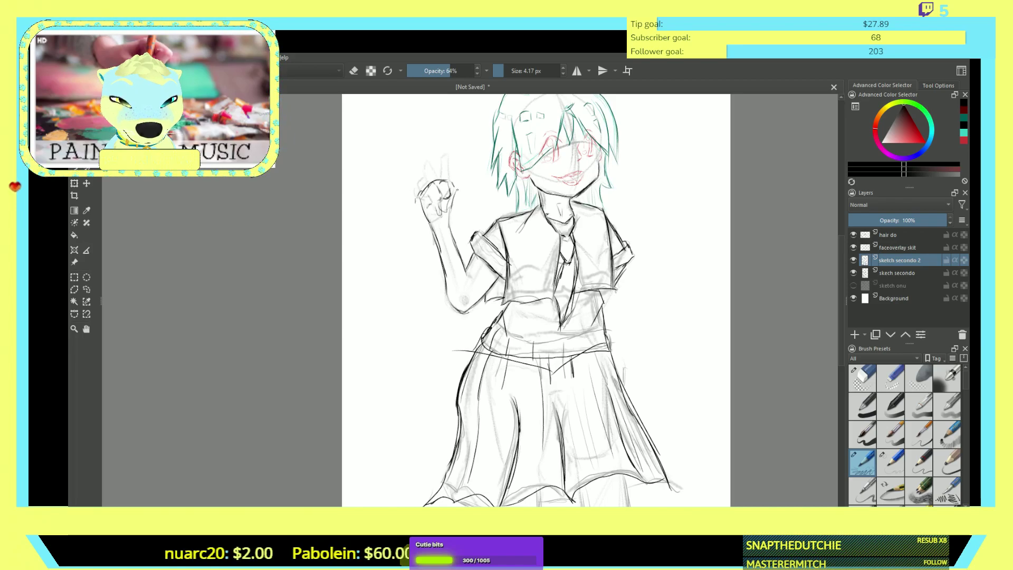
{"action": "left_click_drag", "start_coordinate": [424, 224], "coordinate": [432, 217]}
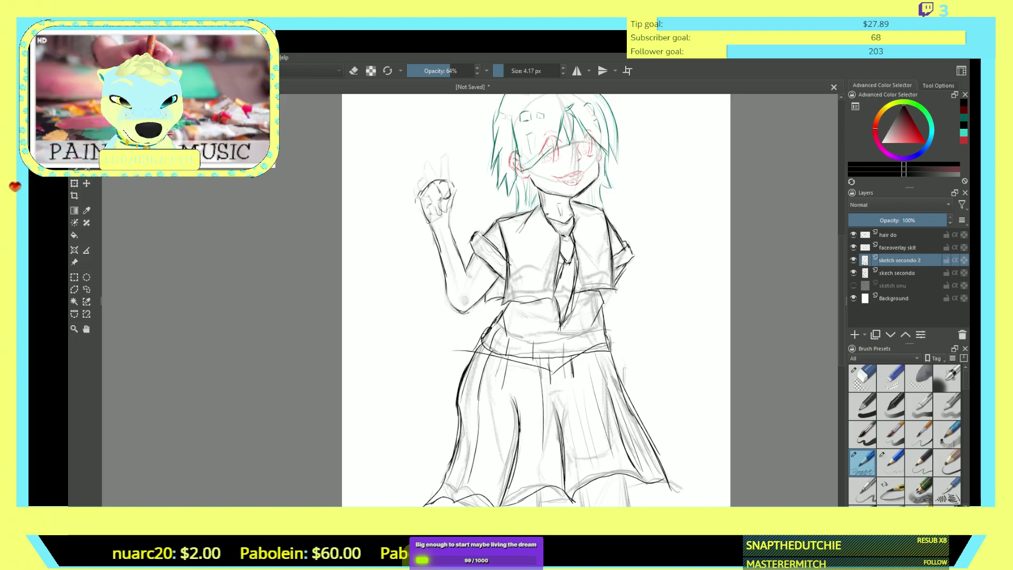
{"action": "left_click_drag", "start_coordinate": [431, 203], "coordinate": [438, 217]}
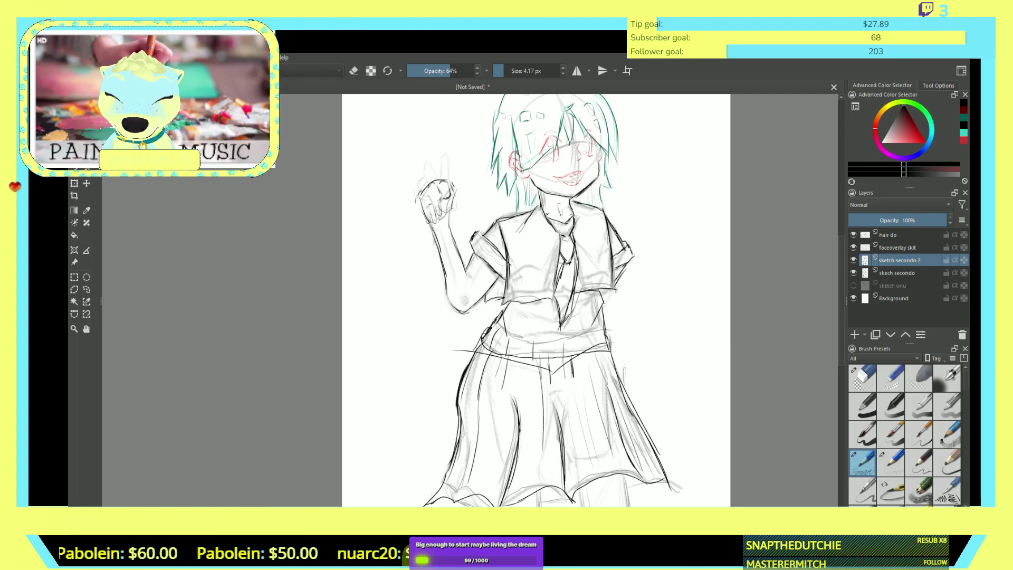
{"action": "key", "text": "e"}
{"action": "mouse_move", "coordinate": [406, 179]}
{"action": "left_mouse_down"}
{"action": "mouse_move", "coordinate": [428, 164]}
{"action": "mouse_move", "coordinate": [441, 190]}
{"action": "left_mouse_up"}
{"action": "key", "text": "e"}
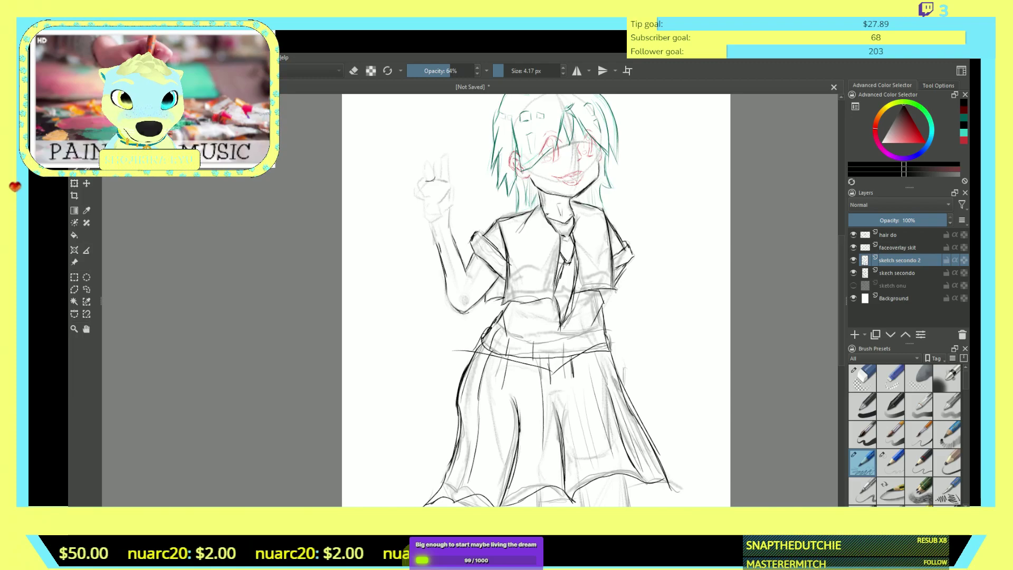
- Try drawing the raised hand open with spread fingers and an extended thumb, and erase it back to the rough guide
{"action": "left_click_drag", "start_coordinate": [432, 171], "coordinate": [439, 142]}
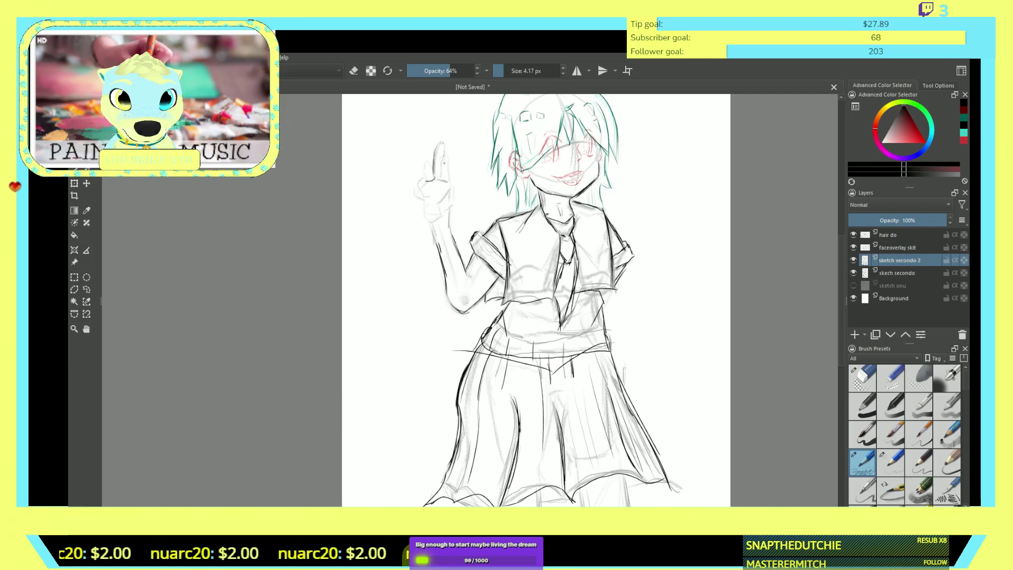
{"action": "left_click_drag", "start_coordinate": [444, 153], "coordinate": [442, 174]}
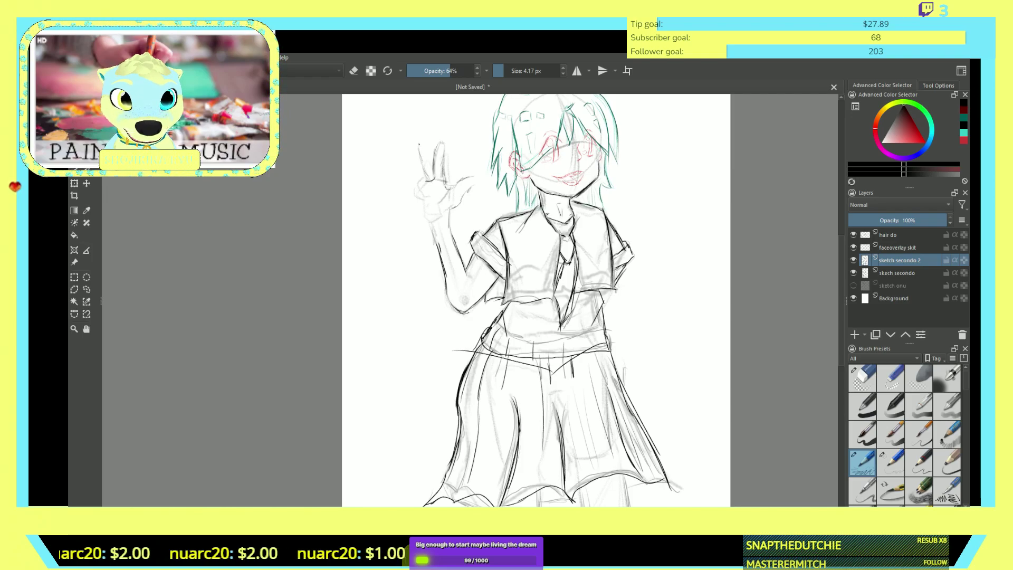
{"action": "left_click_drag", "start_coordinate": [415, 151], "coordinate": [415, 178]}
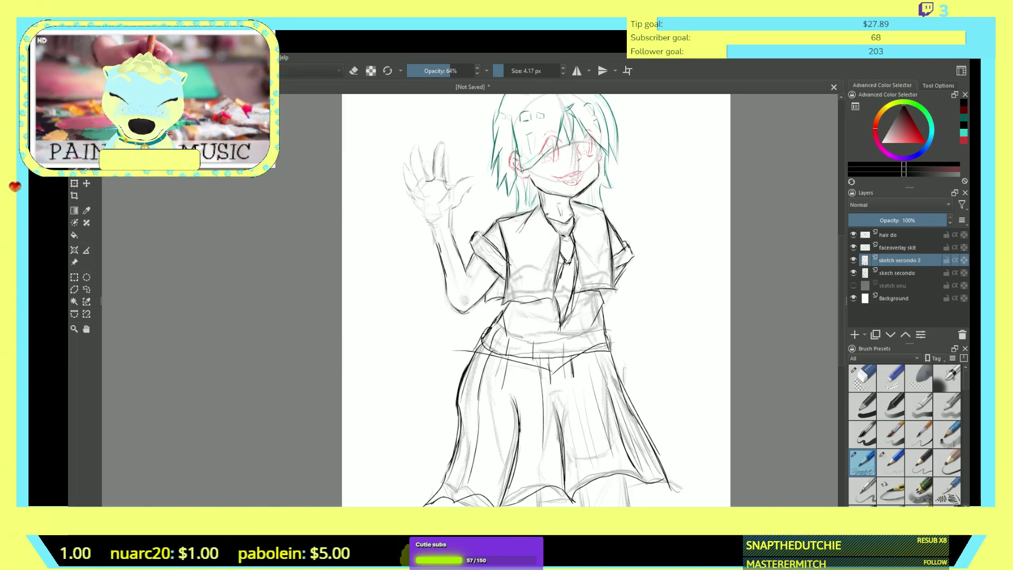
{"action": "left_click", "coordinate": [862, 378]}
{"action": "mouse_move", "coordinate": [442, 176]}
{"action": "left_mouse_down"}
{"action": "mouse_move", "coordinate": [411, 199]}
{"action": "mouse_move", "coordinate": [393, 151]}
{"action": "left_mouse_up"}
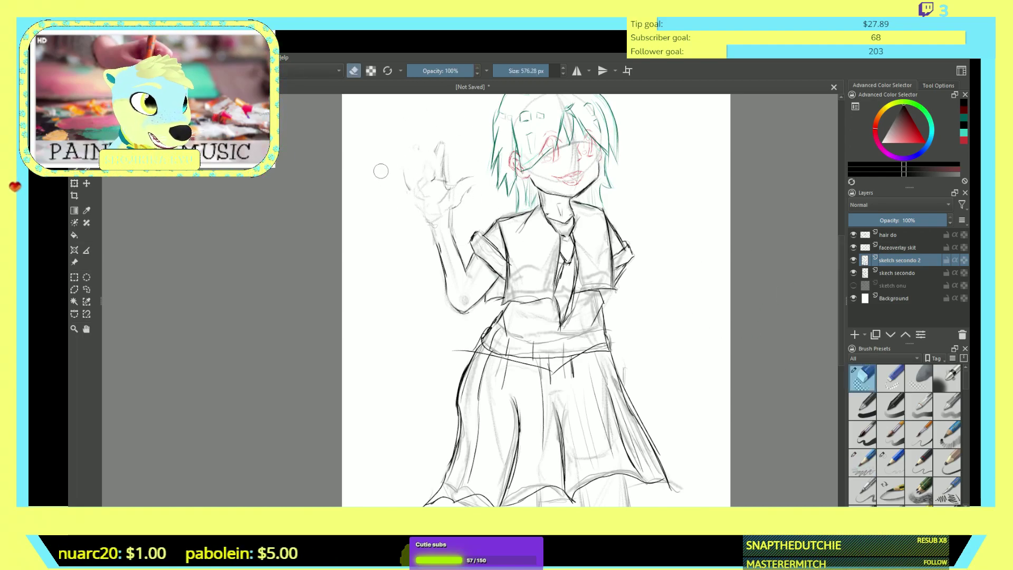
{"action": "mouse_move", "coordinate": [385, 141]}
{"action": "left_mouse_down"}
{"action": "mouse_move", "coordinate": [407, 148]}
{"action": "mouse_move", "coordinate": [400, 183]}
{"action": "mouse_move", "coordinate": [433, 146]}
{"action": "mouse_move", "coordinate": [451, 170]}
{"action": "left_mouse_up"}
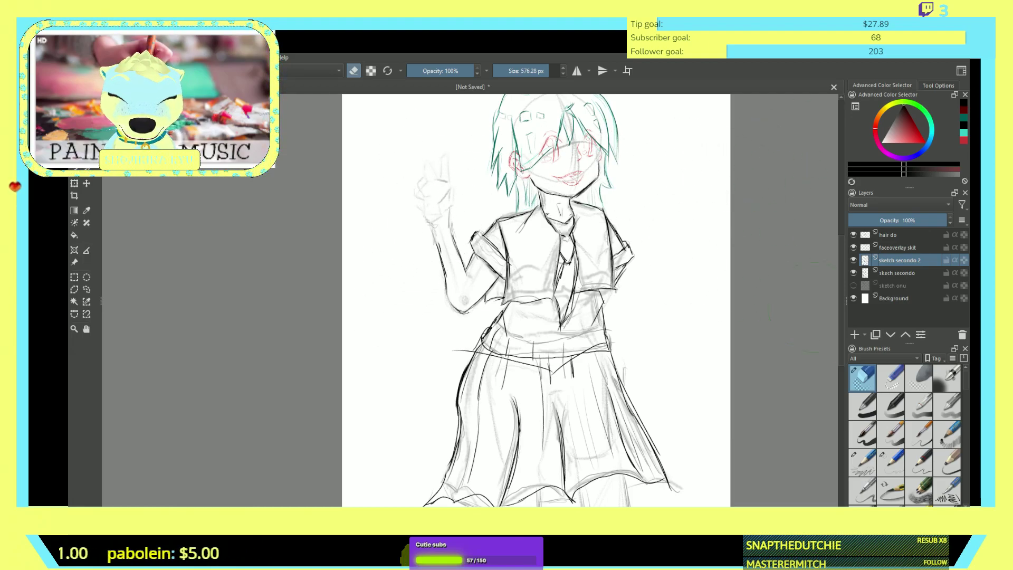
{"action": "left_click", "coordinate": [863, 463]}
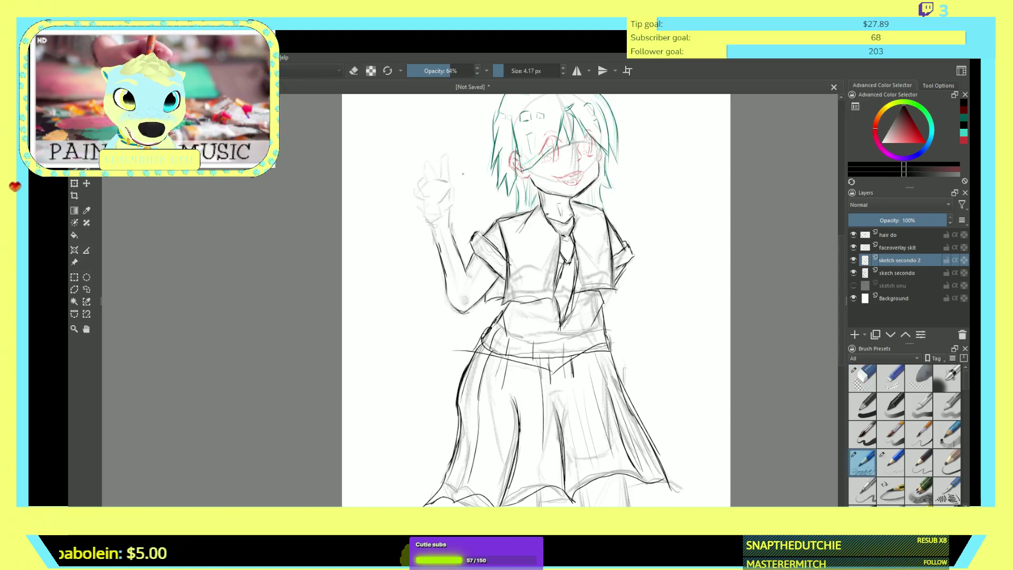
- Draw the raised hand over the rough guide as a loose fist with a bent thumb and rounded, curled fingers
{"action": "left_click_drag", "start_coordinate": [459, 211], "coordinate": [457, 193]}
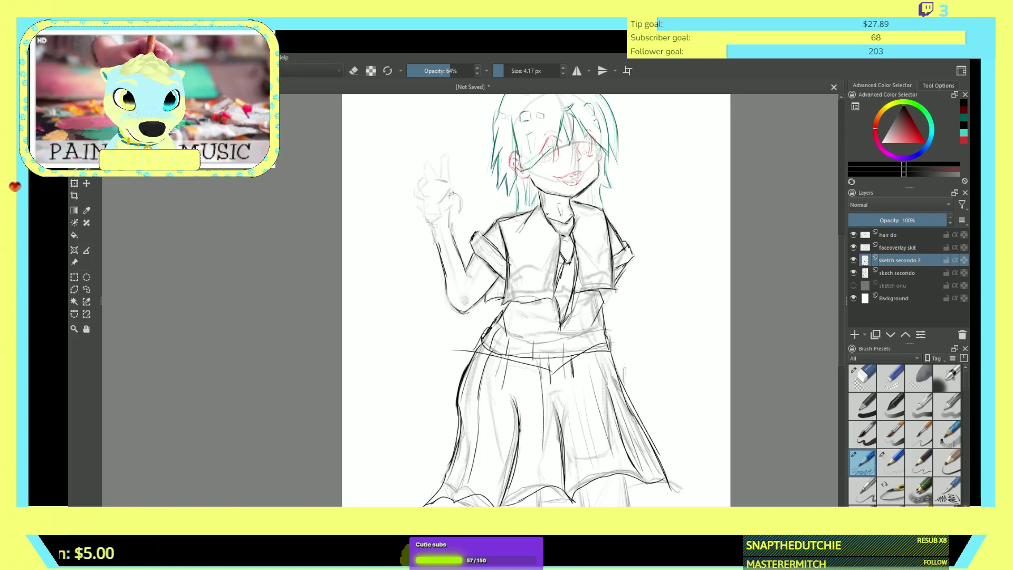
{"action": "left_click_drag", "start_coordinate": [458, 214], "coordinate": [449, 209]}
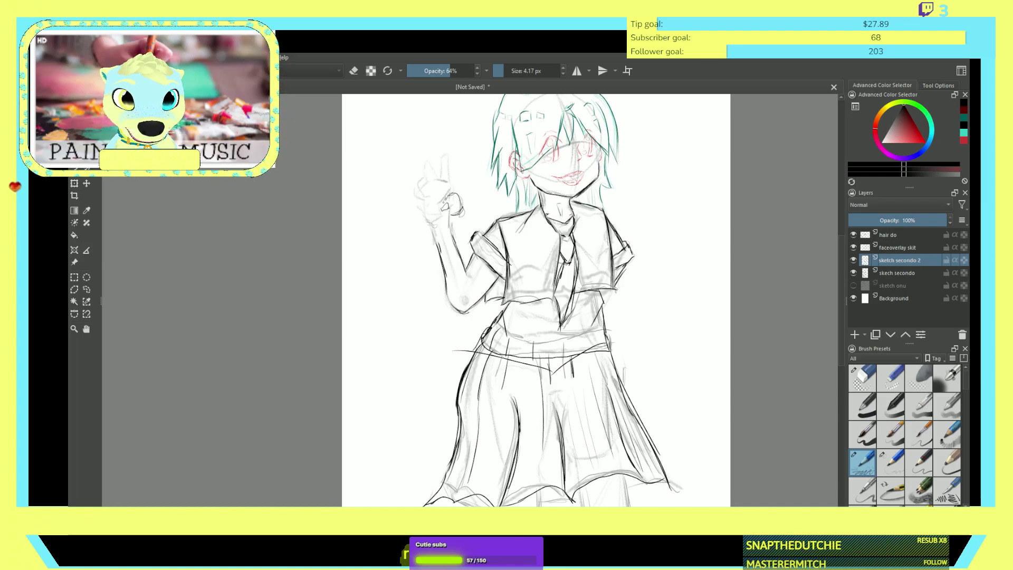
{"action": "left_click_drag", "start_coordinate": [447, 208], "coordinate": [449, 216]}
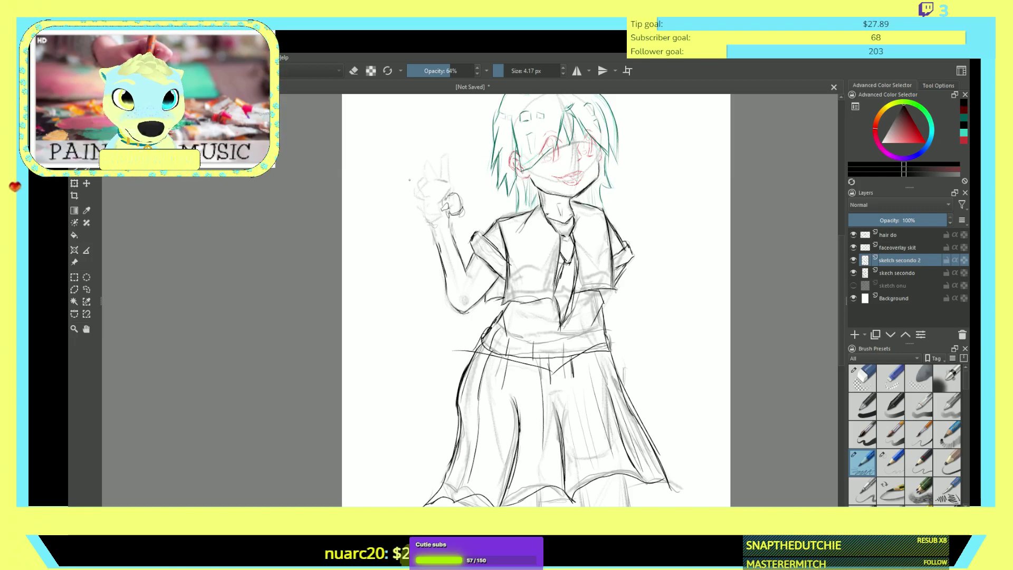
{"action": "mouse_move", "coordinate": [447, 169]}
{"action": "left_mouse_down"}
{"action": "mouse_move", "coordinate": [431, 180]}
{"action": "mouse_move", "coordinate": [435, 191]}
{"action": "left_mouse_up"}
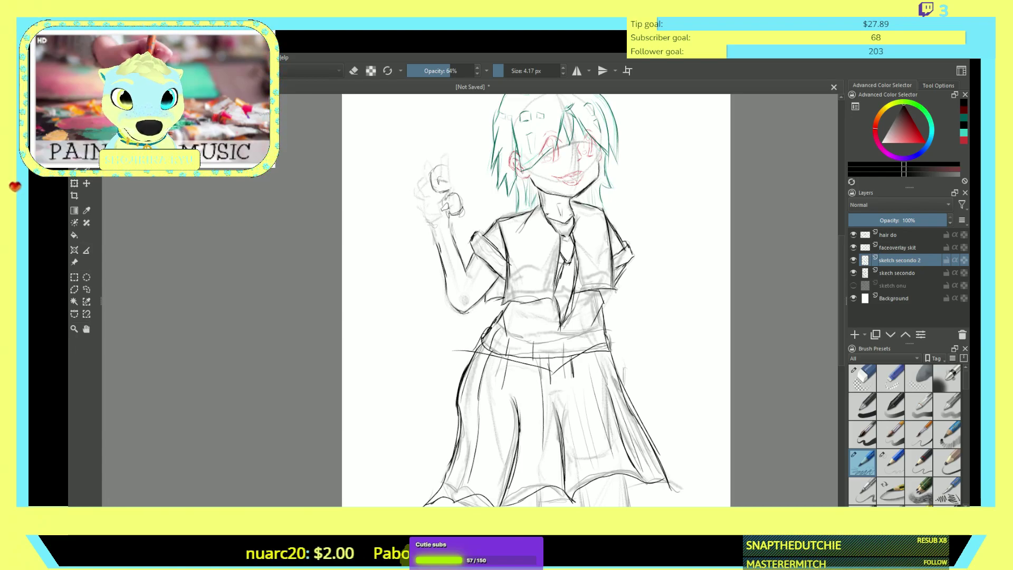
{"action": "left_click_drag", "start_coordinate": [448, 165], "coordinate": [457, 192]}
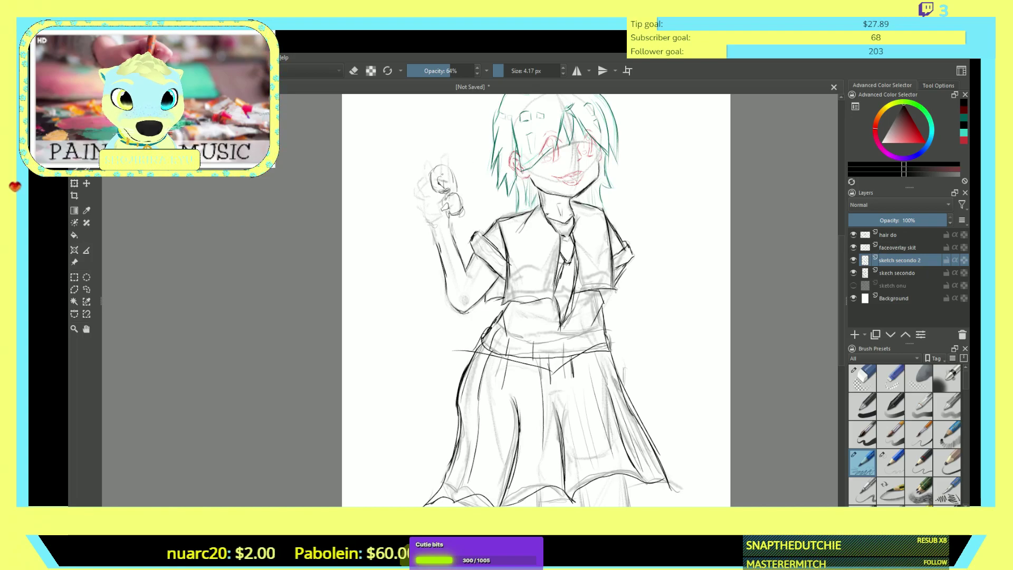
{"action": "mouse_move", "coordinate": [423, 175]}
{"action": "left_mouse_down"}
{"action": "mouse_move", "coordinate": [421, 198]}
{"action": "mouse_move", "coordinate": [409, 188]}
{"action": "mouse_move", "coordinate": [414, 208]}
{"action": "mouse_move", "coordinate": [430, 201]}
{"action": "left_mouse_up"}
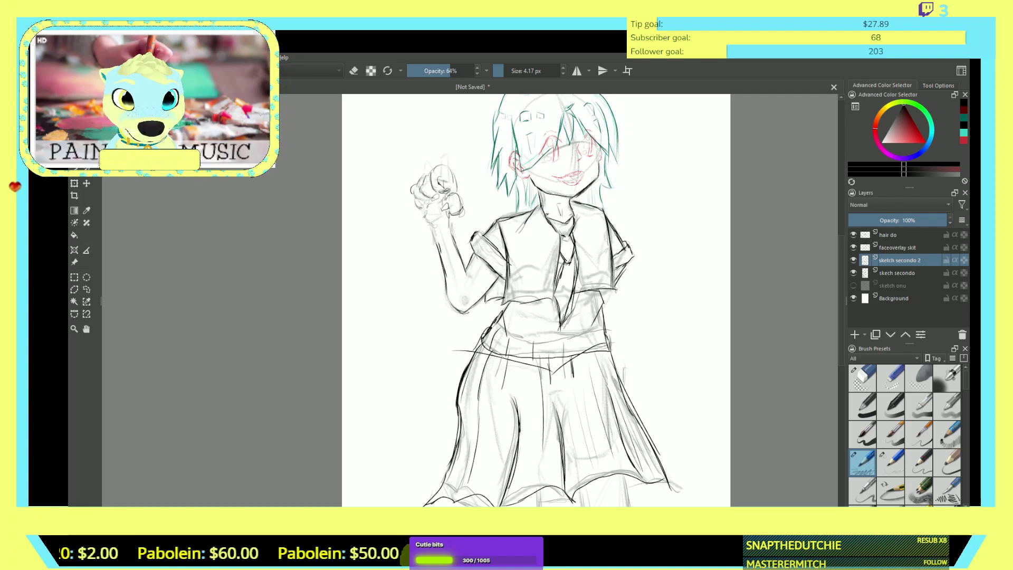
- Add a cuff around the raised hand's wrist, and sketch the other arm's edge and small hand at the hip
{"action": "left_click_drag", "start_coordinate": [420, 208], "coordinate": [418, 229]}
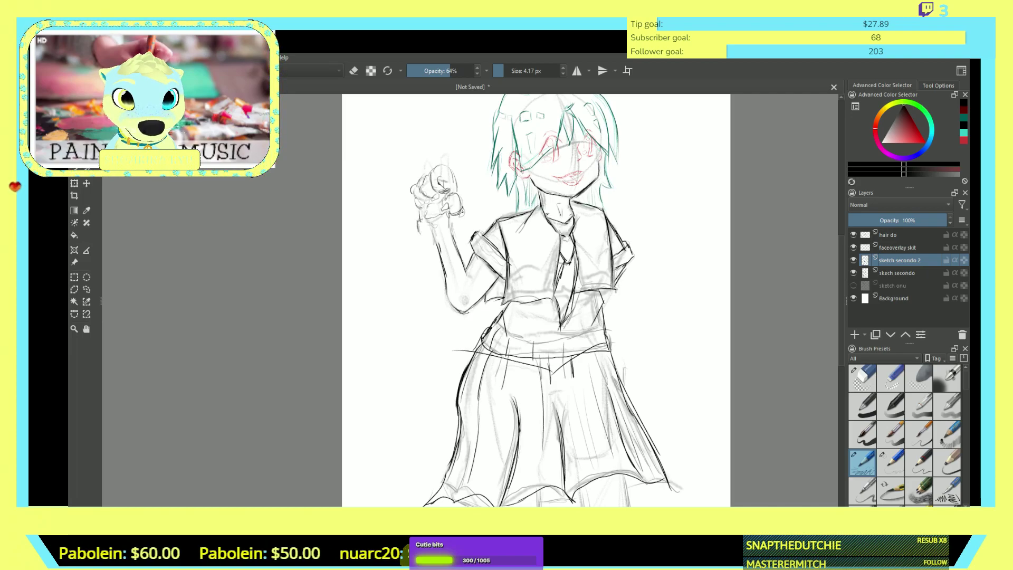
{"action": "mouse_move", "coordinate": [464, 219]}
{"action": "left_mouse_down"}
{"action": "mouse_move", "coordinate": [460, 231]}
{"action": "mouse_move", "coordinate": [413, 233]}
{"action": "mouse_move", "coordinate": [461, 224]}
{"action": "mouse_move", "coordinate": [459, 243]}
{"action": "left_mouse_up"}
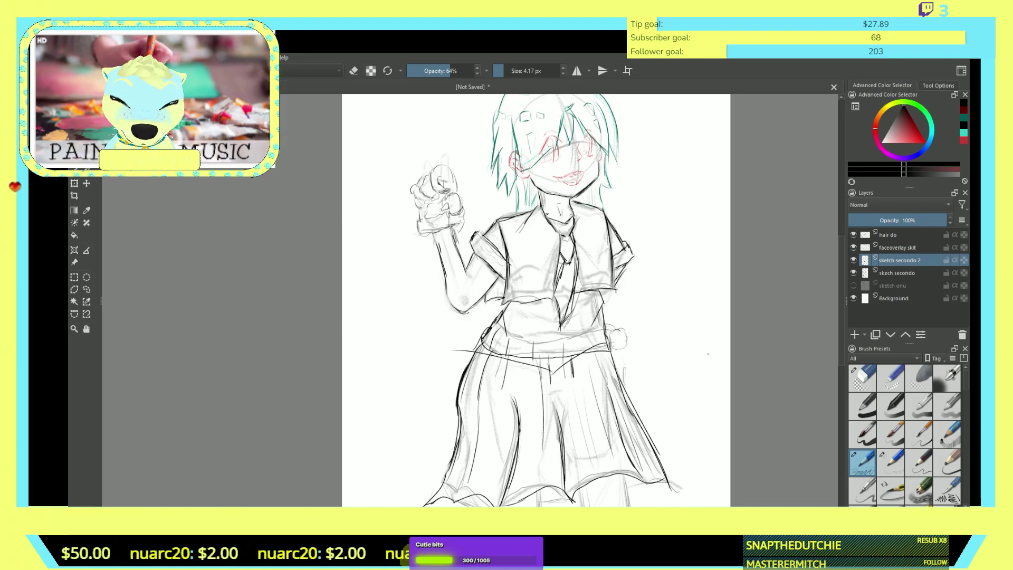
{"action": "left_click_drag", "start_coordinate": [614, 292], "coordinate": [605, 310]}
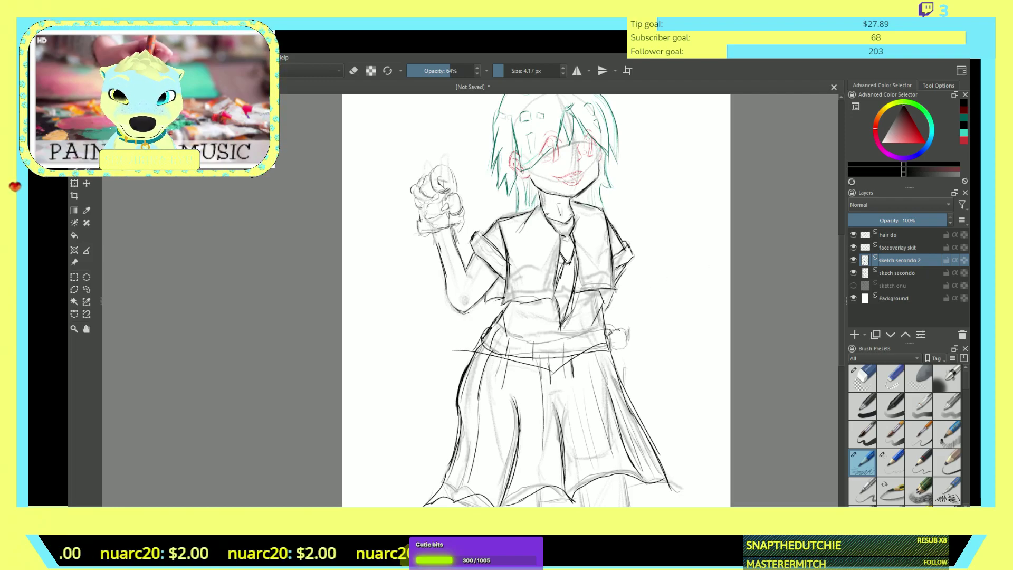
- Add a layer named "cat ears" at the top of the layer stack and hide the "hair do" layer
{"action": "scroll", "coordinate": [469, 301], "scroll_direction": "up", "scroll_amount": 3}
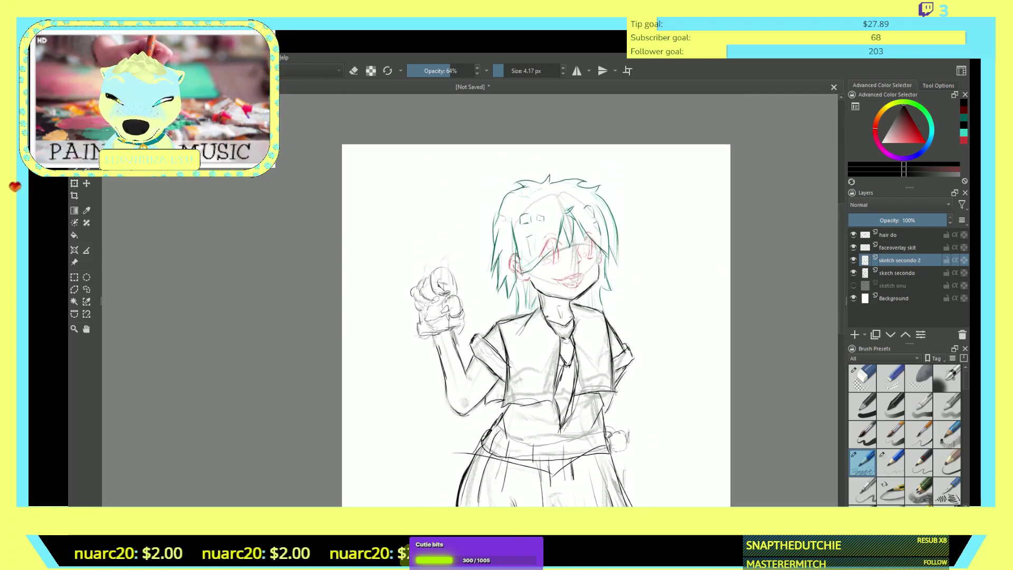
{"action": "key", "text": "Insert"}
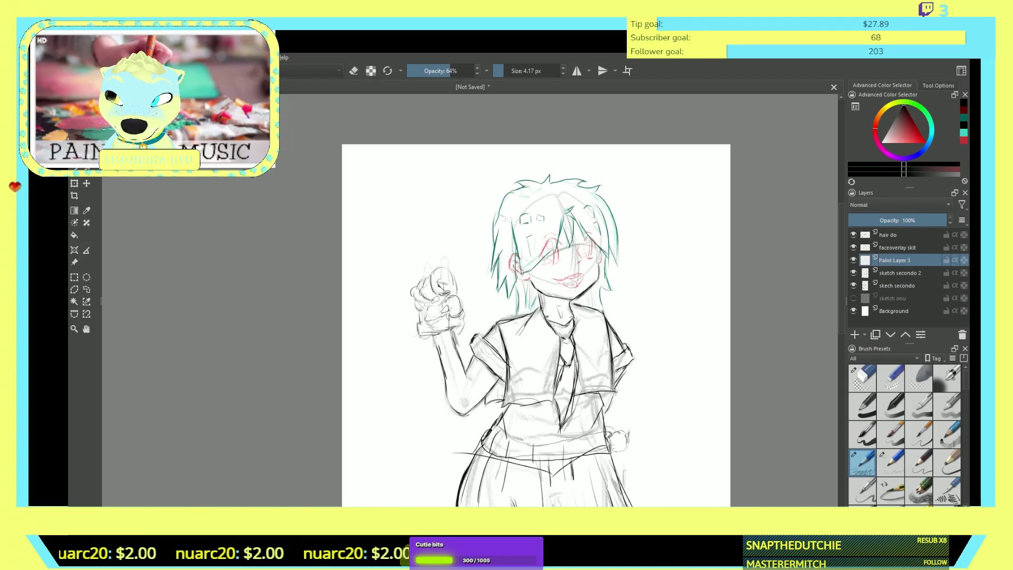
{"action": "key", "text": "F2"}
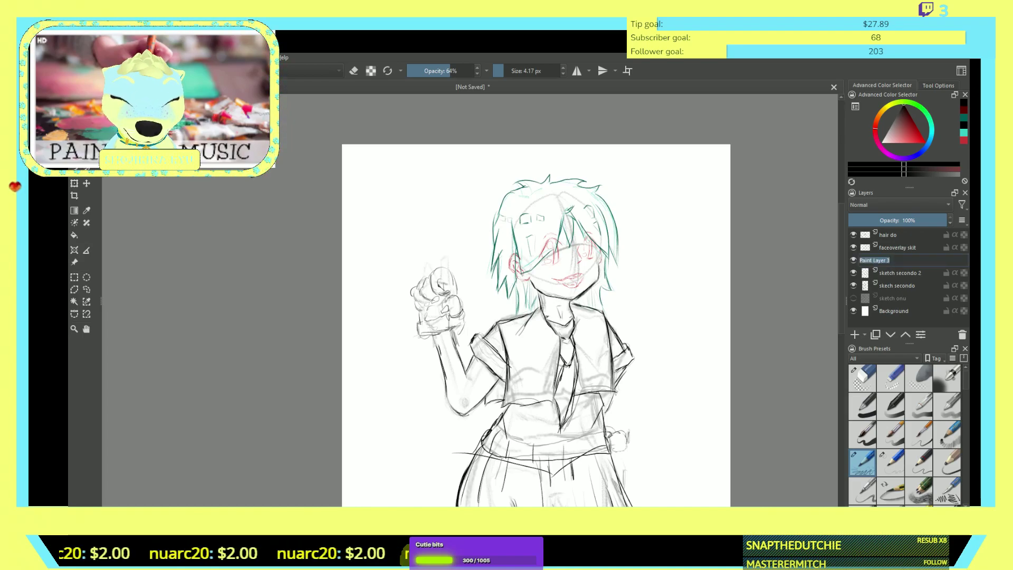
{"action": "type", "text": "dat ears"}
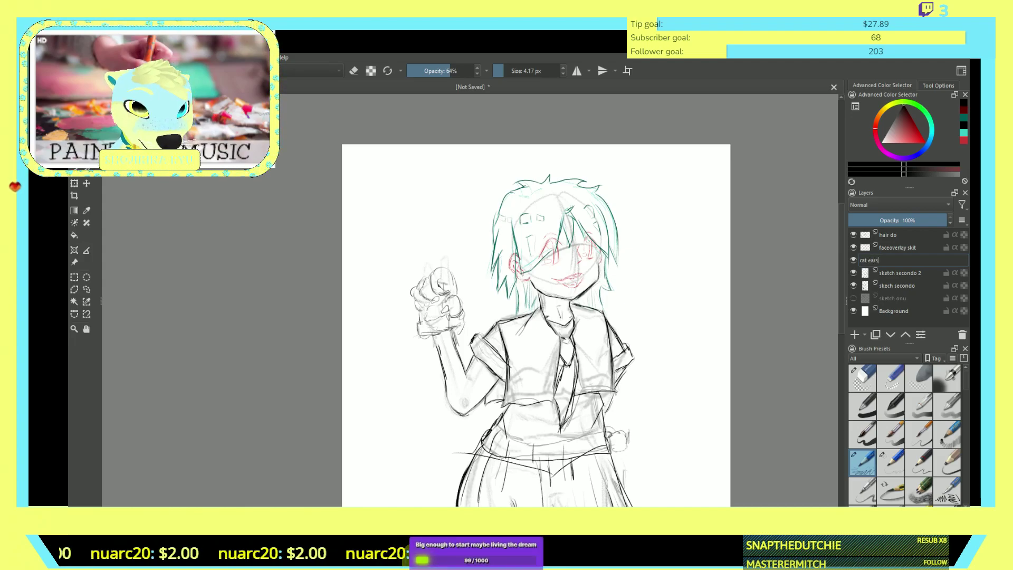
{"action": "key", "text": "Return"}
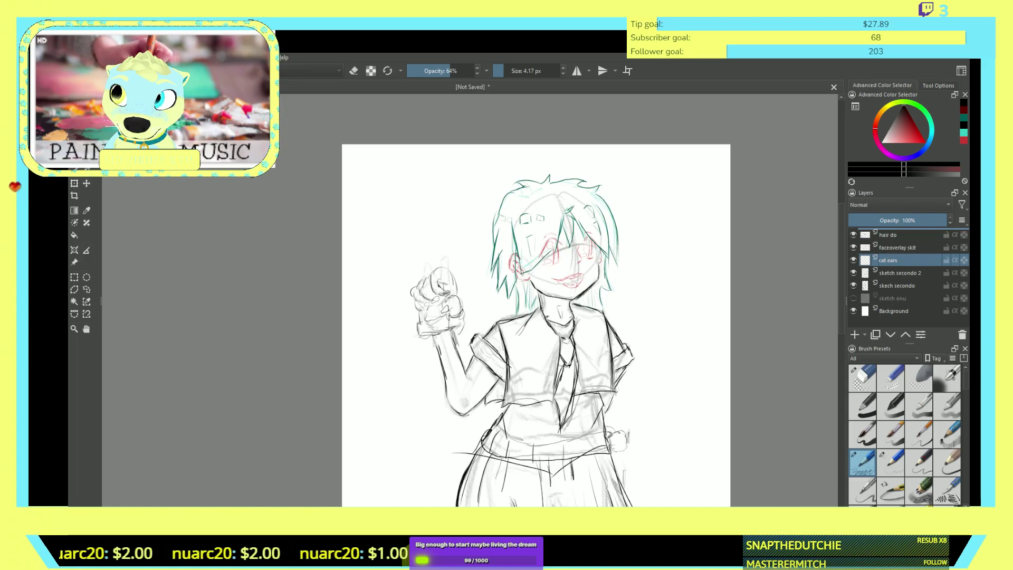
{"action": "left_click_drag", "start_coordinate": [892, 260], "coordinate": [892, 230]}
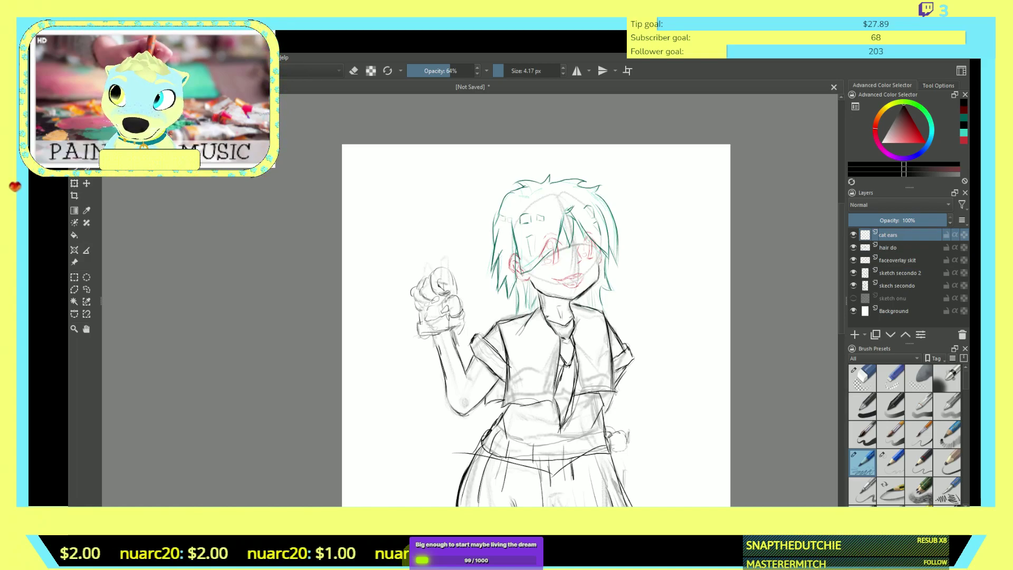
{"action": "left_click", "coordinate": [853, 247]}
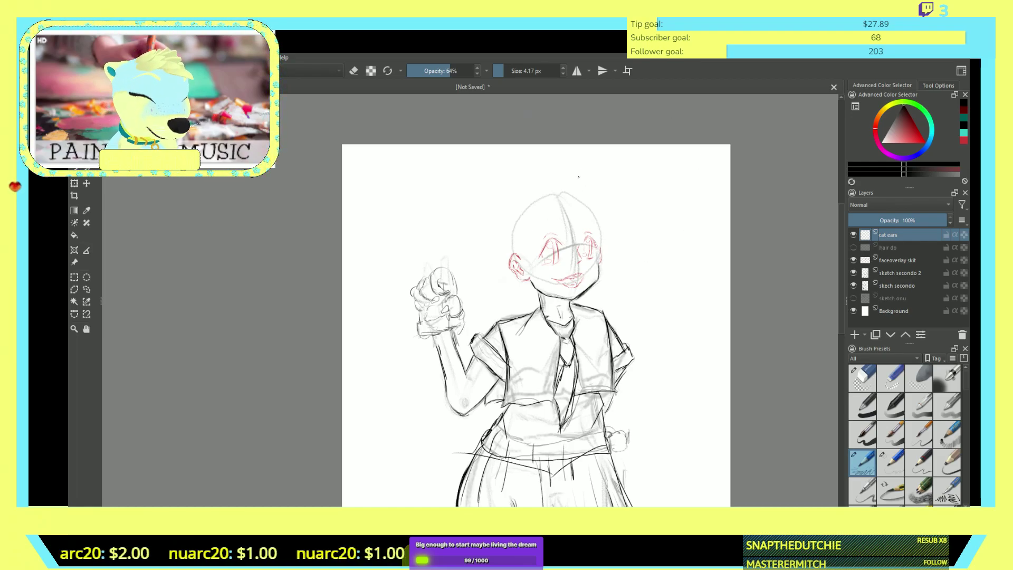
- Try drawing a large, wide pointed cat ear on the left side of the bare head
{"action": "scroll", "coordinate": [518, 217], "scroll_direction": "up", "scroll_amount": 2}
{"action": "scroll", "coordinate": [551, 195], "scroll_direction": "up", "scroll_amount": 1}
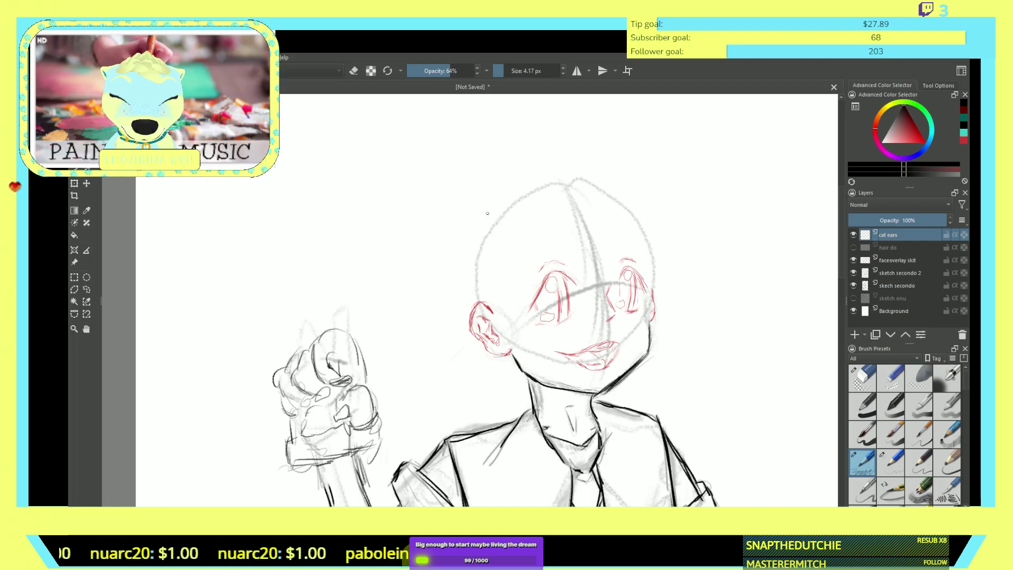
{"action": "mouse_move", "coordinate": [498, 225]}
{"action": "left_mouse_down"}
{"action": "mouse_move", "coordinate": [510, 210]}
{"action": "mouse_move", "coordinate": [477, 256]}
{"action": "left_mouse_up"}
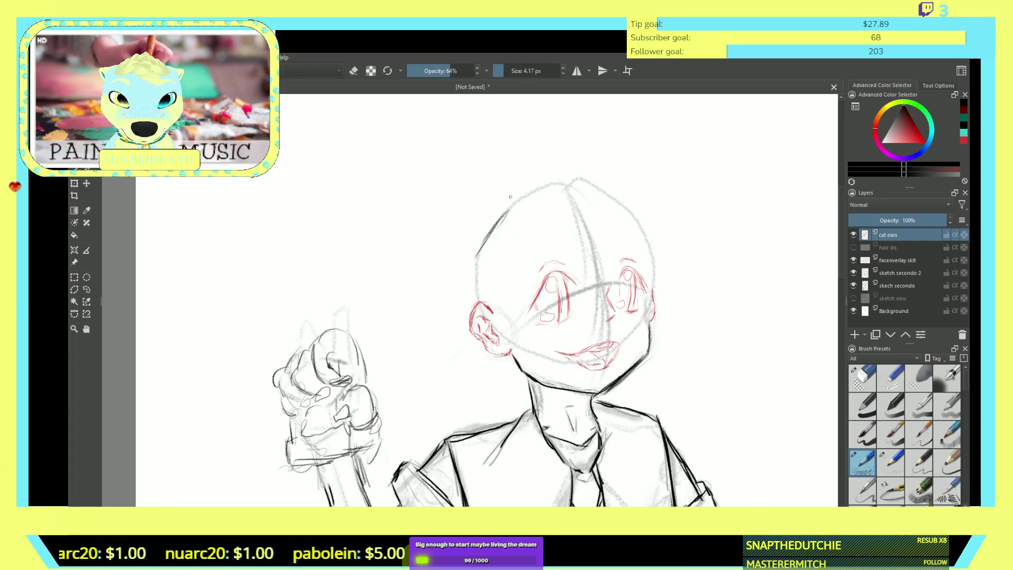
{"action": "left_click_drag", "start_coordinate": [525, 191], "coordinate": [427, 169]}
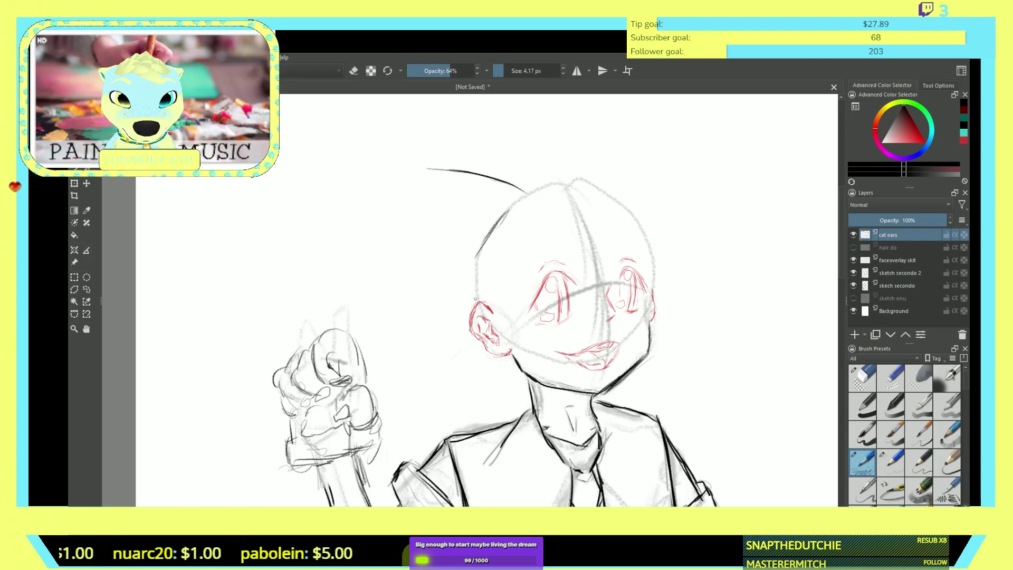
{"action": "left_click_drag", "start_coordinate": [478, 295], "coordinate": [449, 230]}
{"action": "mouse_move", "coordinate": [461, 270]}
{"action": "left_mouse_down"}
{"action": "mouse_move", "coordinate": [452, 244]}
{"action": "mouse_move", "coordinate": [455, 218]}
{"action": "mouse_move", "coordinate": [459, 280]}
{"action": "mouse_move", "coordinate": [438, 173]}
{"action": "mouse_move", "coordinate": [446, 236]}
{"action": "left_mouse_up"}
{"action": "mouse_move", "coordinate": [446, 230]}
{"action": "left_mouse_down"}
{"action": "mouse_move", "coordinate": [431, 170]}
{"action": "mouse_move", "coordinate": [445, 215]}
{"action": "left_mouse_up"}
{"action": "mouse_move", "coordinate": [431, 165]}
{"action": "left_mouse_down"}
{"action": "mouse_move", "coordinate": [463, 296]}
{"action": "mouse_move", "coordinate": [450, 263]}
{"action": "left_mouse_up"}
{"action": "left_click_drag", "start_coordinate": [480, 299], "coordinate": [448, 232]}
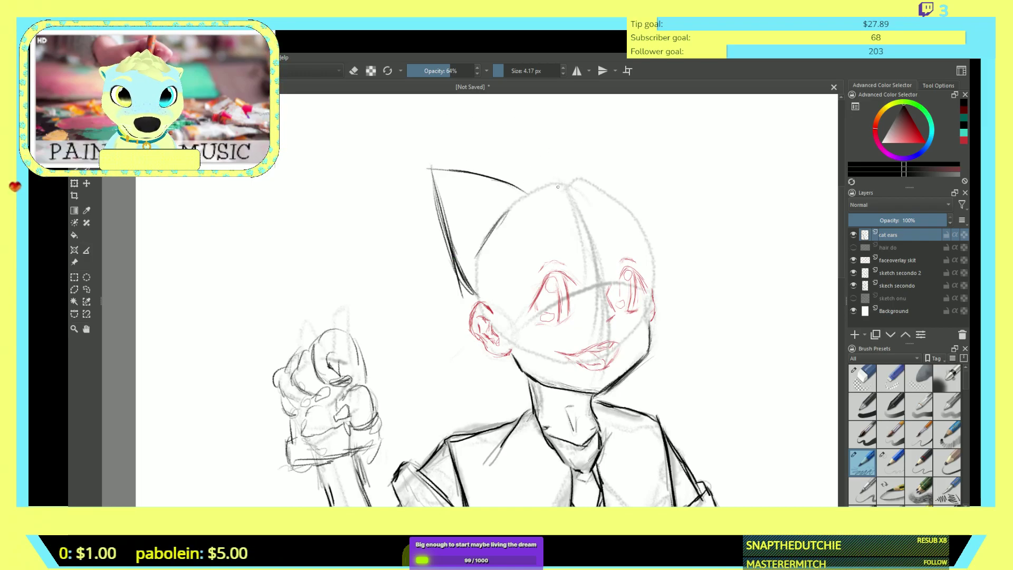
{"action": "mouse_move", "coordinate": [471, 169]}
{"action": "left_mouse_down"}
{"action": "mouse_move", "coordinate": [555, 183]}
{"action": "mouse_move", "coordinate": [471, 170]}
{"action": "left_mouse_up"}
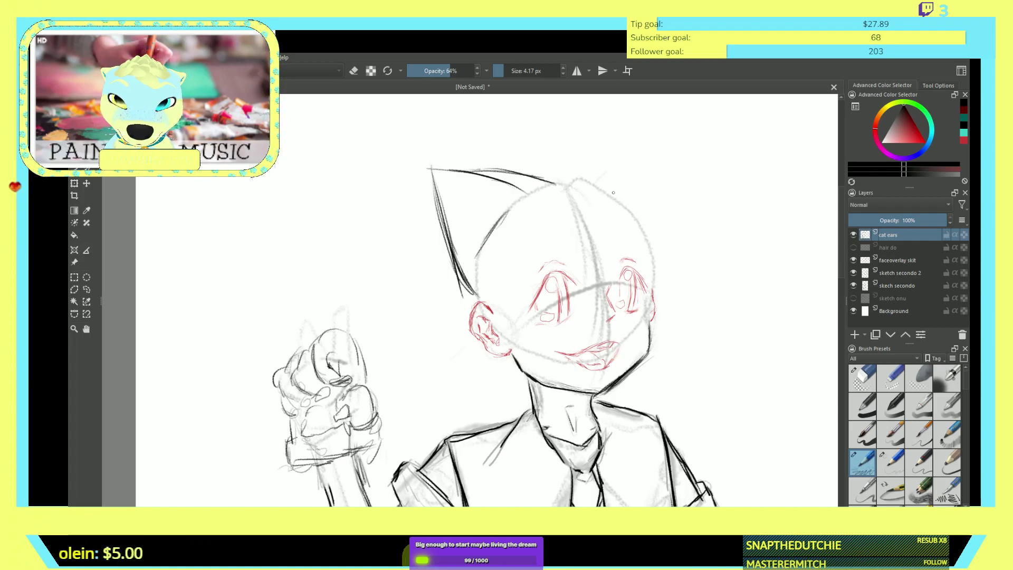
- Try drawing a matching pointed cat ear on the right side of the head
{"action": "mouse_move", "coordinate": [606, 193]}
{"action": "left_mouse_down"}
{"action": "mouse_move", "coordinate": [661, 156]}
{"action": "mouse_move", "coordinate": [603, 193]}
{"action": "mouse_move", "coordinate": [666, 149]}
{"action": "mouse_move", "coordinate": [611, 183]}
{"action": "left_mouse_up"}
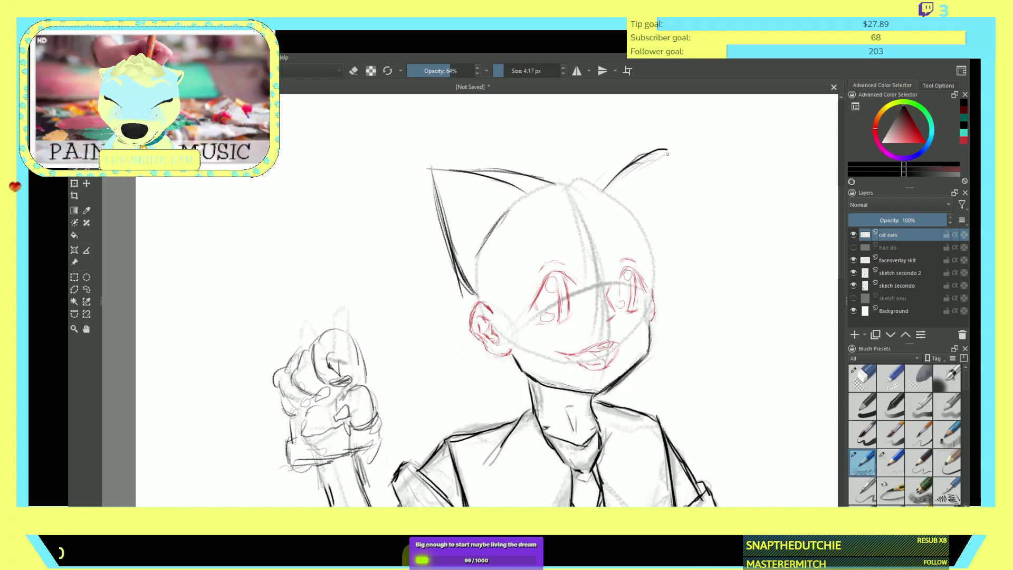
{"action": "mouse_move", "coordinate": [653, 277]}
{"action": "left_mouse_down"}
{"action": "mouse_move", "coordinate": [680, 177]}
{"action": "mouse_move", "coordinate": [676, 149]}
{"action": "mouse_move", "coordinate": [655, 242]}
{"action": "left_mouse_up"}
{"action": "left_click_drag", "start_coordinate": [674, 161], "coordinate": [652, 260]}
{"action": "mouse_move", "coordinate": [640, 150]}
{"action": "left_mouse_down"}
{"action": "mouse_move", "coordinate": [578, 183]}
{"action": "mouse_move", "coordinate": [601, 165]}
{"action": "mouse_move", "coordinate": [578, 176]}
{"action": "left_mouse_up"}
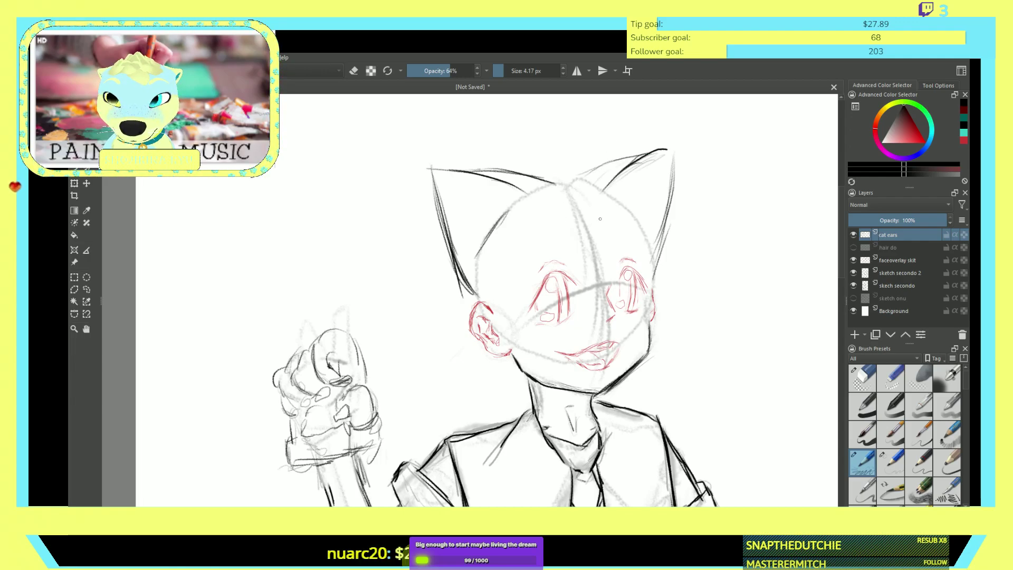
- Compare the cat ears with the hair by briefly showing the "hair do" layer, and erase both ears
{"action": "left_click", "coordinate": [853, 247]}
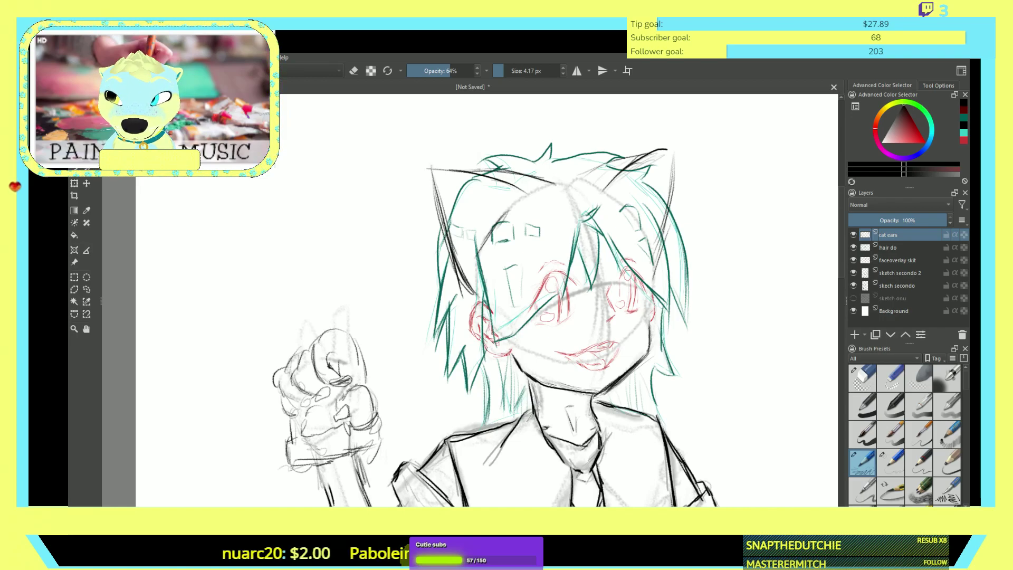
{"action": "left_click", "coordinate": [853, 247]}
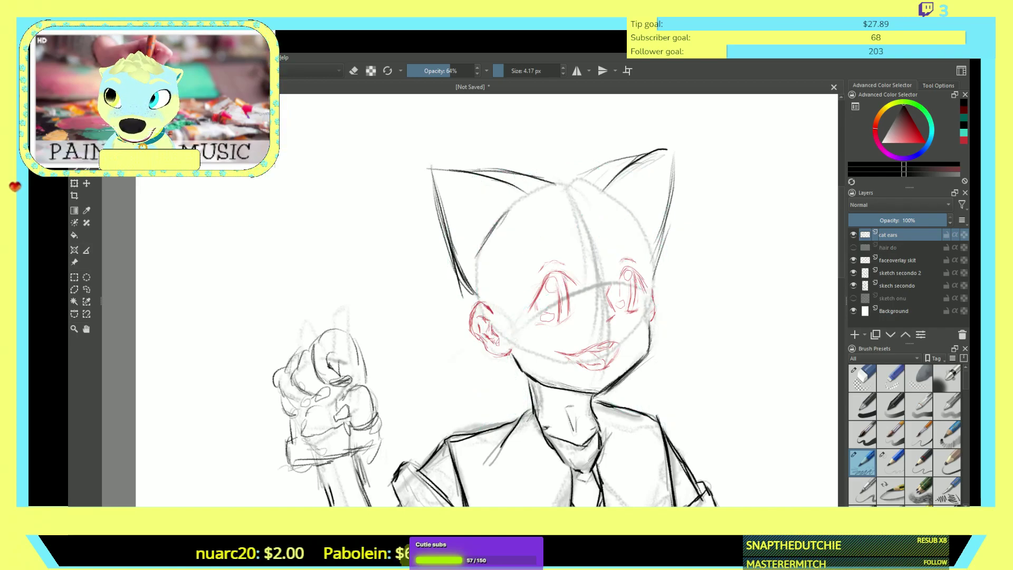
{"action": "left_click", "coordinate": [862, 378]}
{"action": "mouse_move", "coordinate": [667, 215]}
{"action": "left_mouse_down"}
{"action": "mouse_move", "coordinate": [611, 147]}
{"action": "mouse_move", "coordinate": [565, 188]}
{"action": "mouse_move", "coordinate": [451, 200]}
{"action": "mouse_move", "coordinate": [507, 185]}
{"action": "left_mouse_up"}
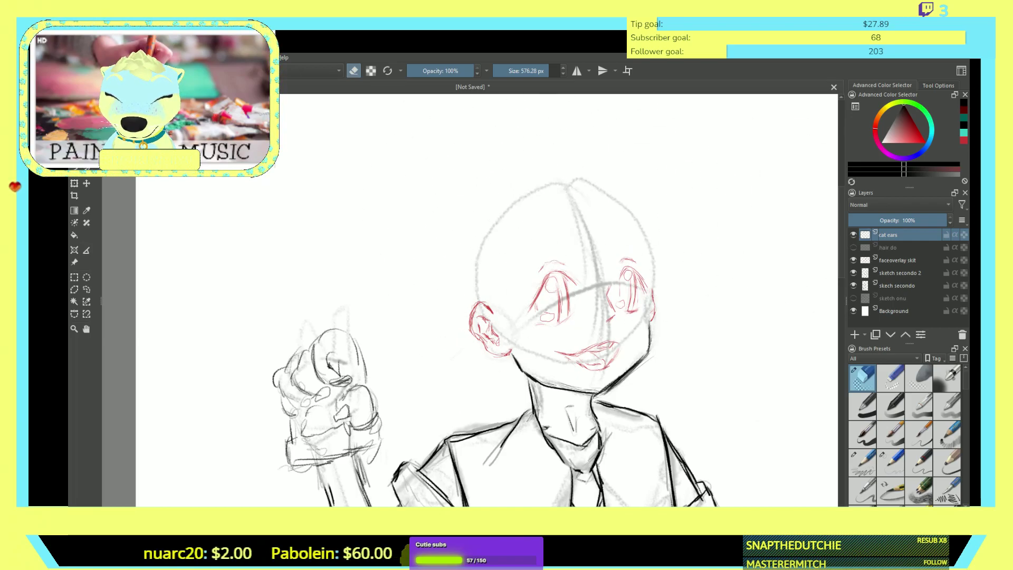
- Redraw the left cat ear's outer edge as a tall curve with the sketching pencil, and mark its inner base atop the head
{"action": "left_click", "coordinate": [862, 463]}
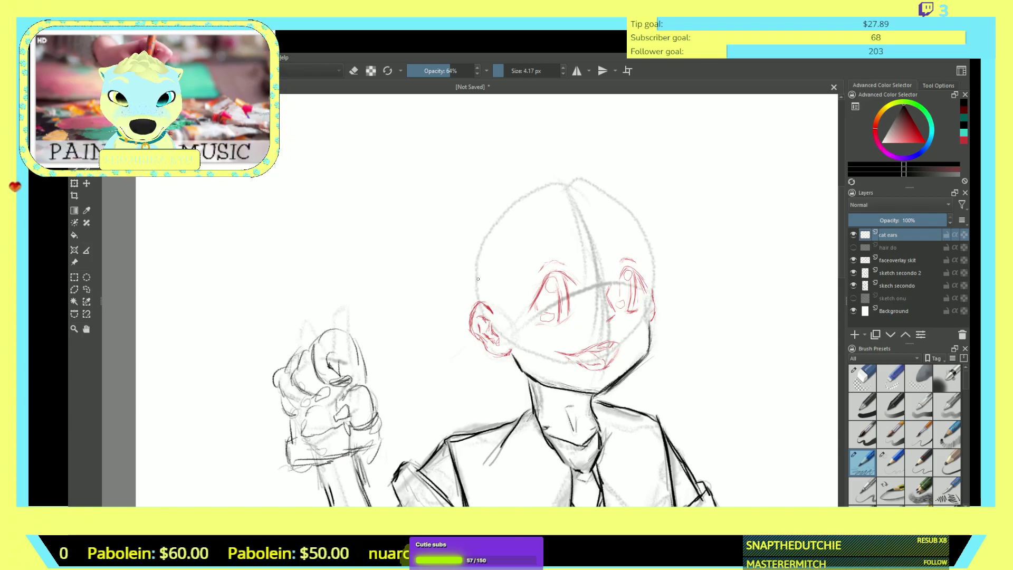
{"action": "mouse_move", "coordinate": [475, 255]}
{"action": "left_mouse_down"}
{"action": "mouse_move", "coordinate": [462, 237]}
{"action": "mouse_move", "coordinate": [452, 149]}
{"action": "left_mouse_up"}
{"action": "left_click_drag", "start_coordinate": [459, 232], "coordinate": [454, 153]}
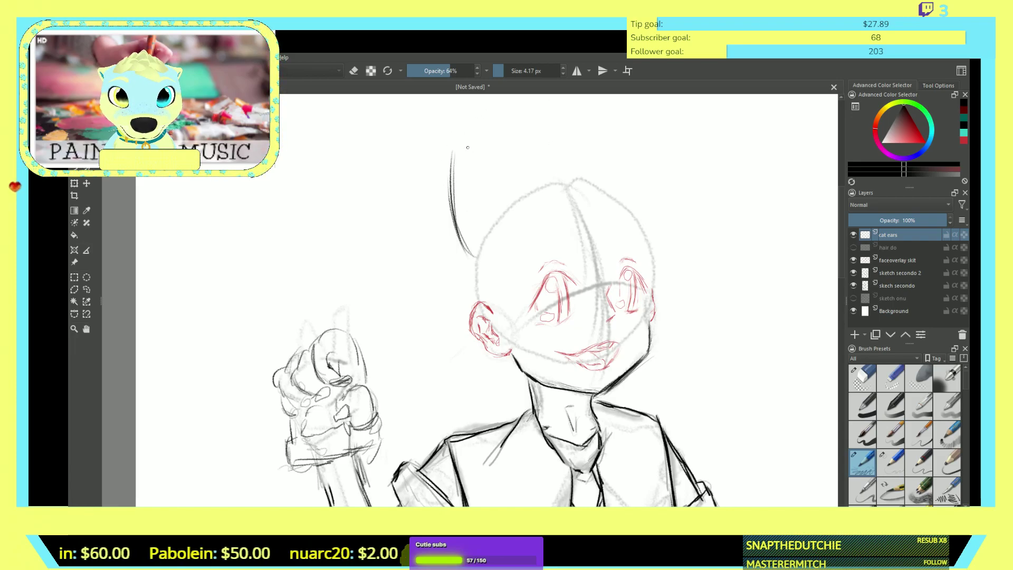
{"action": "mouse_move", "coordinate": [474, 256]}
{"action": "left_mouse_down"}
{"action": "mouse_move", "coordinate": [456, 228]}
{"action": "mouse_move", "coordinate": [449, 149]}
{"action": "left_mouse_up"}
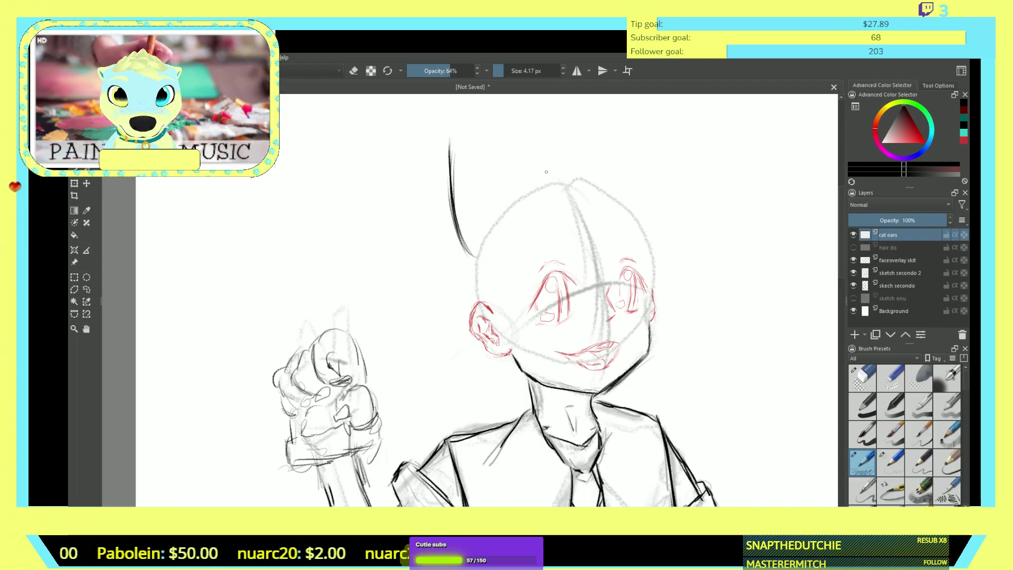
{"action": "mouse_move", "coordinate": [548, 201]}
{"action": "left_mouse_down"}
{"action": "mouse_move", "coordinate": [545, 178]}
{"action": "mouse_move", "coordinate": [540, 205]}
{"action": "left_mouse_up"}
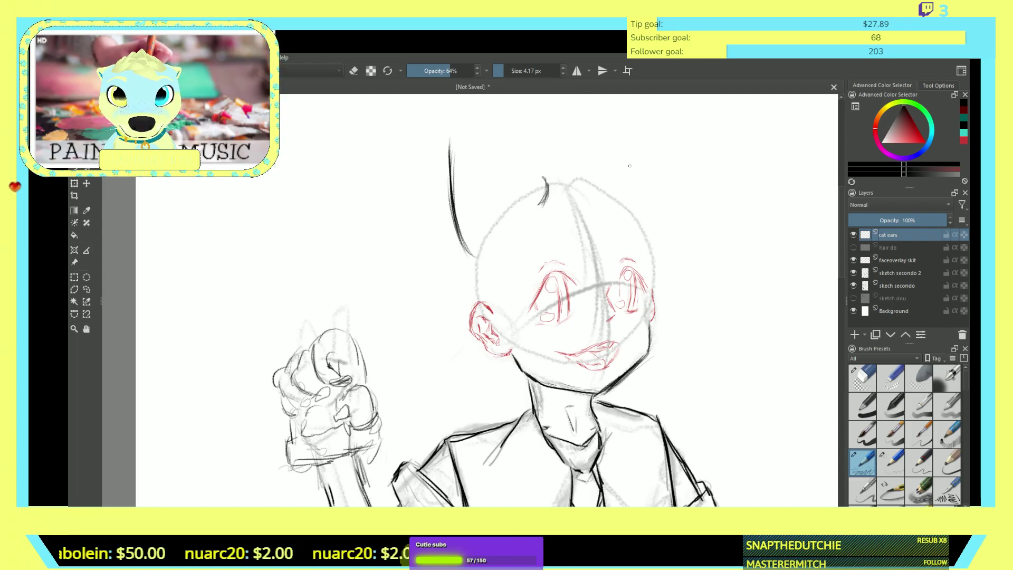
- Draw the right cat ear's base, slanted front edge and pointed tip, with a parallel inner line
{"action": "left_click_drag", "start_coordinate": [603, 192], "coordinate": [610, 197]}
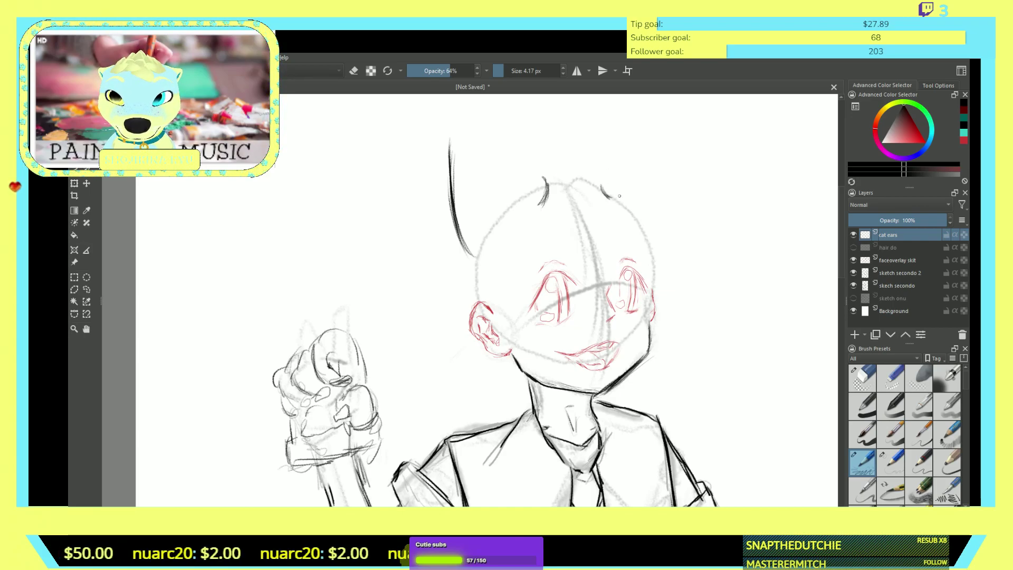
{"action": "left_click_drag", "start_coordinate": [612, 193], "coordinate": [652, 139]}
{"action": "left_click_drag", "start_coordinate": [612, 194], "coordinate": [658, 137]}
{"action": "mouse_move", "coordinate": [622, 170]}
{"action": "left_mouse_down"}
{"action": "mouse_move", "coordinate": [659, 147]}
{"action": "mouse_move", "coordinate": [619, 183]}
{"action": "left_mouse_up"}
{"action": "mouse_move", "coordinate": [665, 129]}
{"action": "left_mouse_down"}
{"action": "mouse_move", "coordinate": [612, 197]}
{"action": "mouse_move", "coordinate": [607, 149]}
{"action": "mouse_move", "coordinate": [660, 125]}
{"action": "left_mouse_up"}
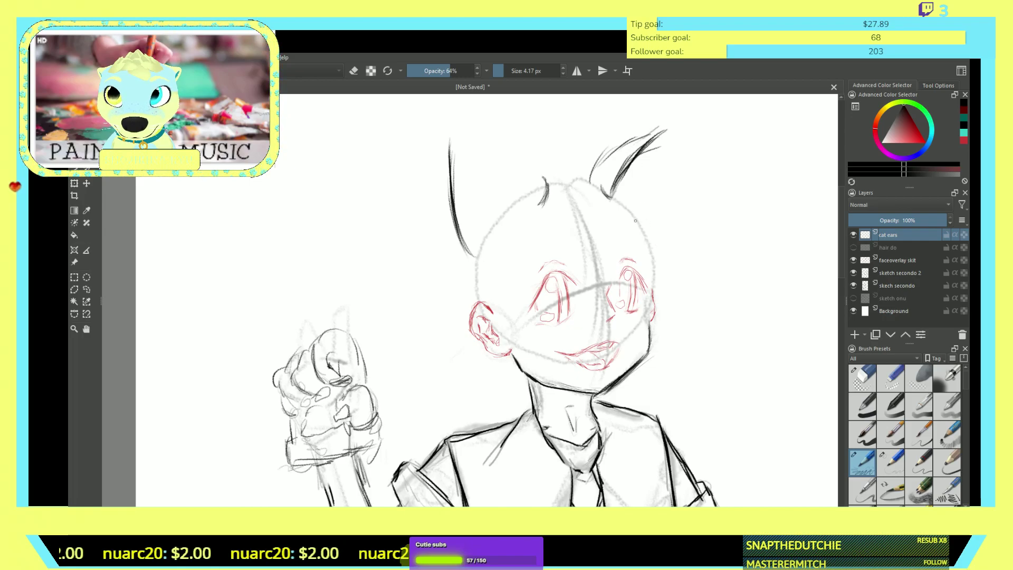
- Draw the right cat ear's curved outer edge and add jagged fur tufts inside the ear
{"action": "mouse_move", "coordinate": [636, 217]}
{"action": "left_mouse_down"}
{"action": "mouse_move", "coordinate": [650, 182]}
{"action": "mouse_move", "coordinate": [651, 178]}
{"action": "left_mouse_up"}
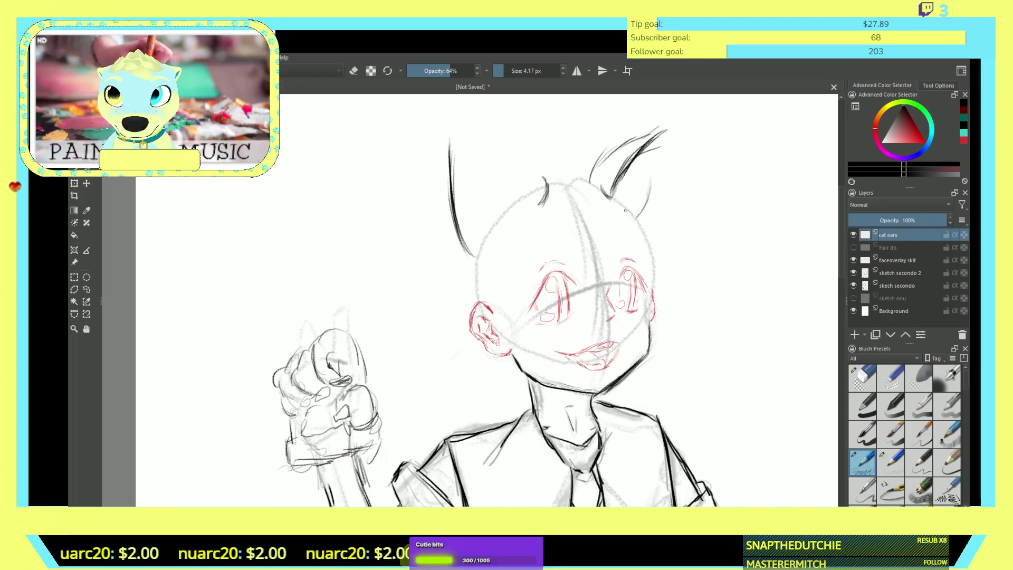
{"action": "mouse_move", "coordinate": [634, 207]}
{"action": "left_mouse_down"}
{"action": "mouse_move", "coordinate": [650, 190]}
{"action": "mouse_move", "coordinate": [634, 197]}
{"action": "mouse_move", "coordinate": [646, 173]}
{"action": "mouse_move", "coordinate": [623, 182]}
{"action": "mouse_move", "coordinate": [620, 204]}
{"action": "mouse_move", "coordinate": [620, 179]}
{"action": "left_mouse_up"}
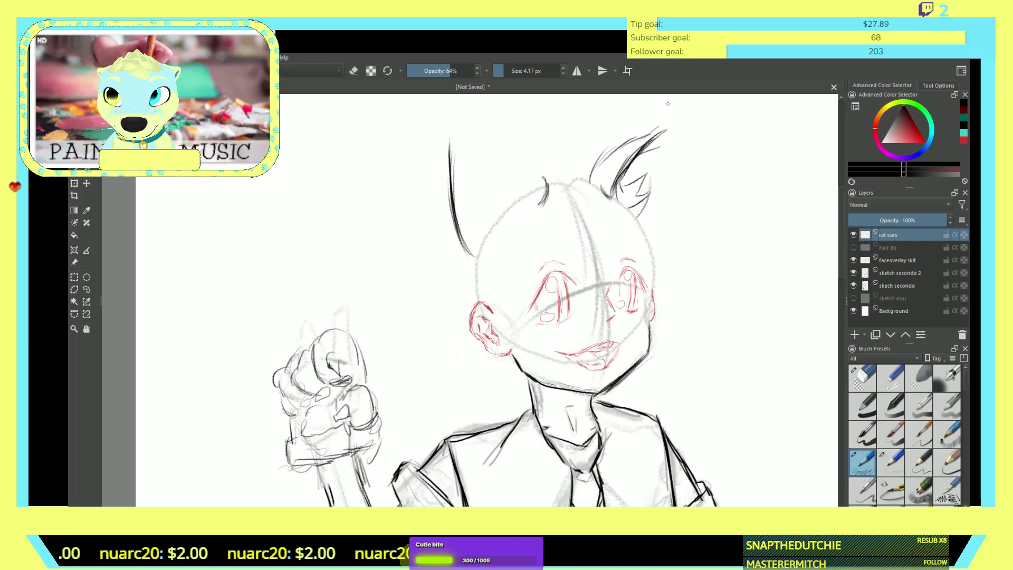
{"action": "left_click_drag", "start_coordinate": [654, 145], "coordinate": [651, 186]}
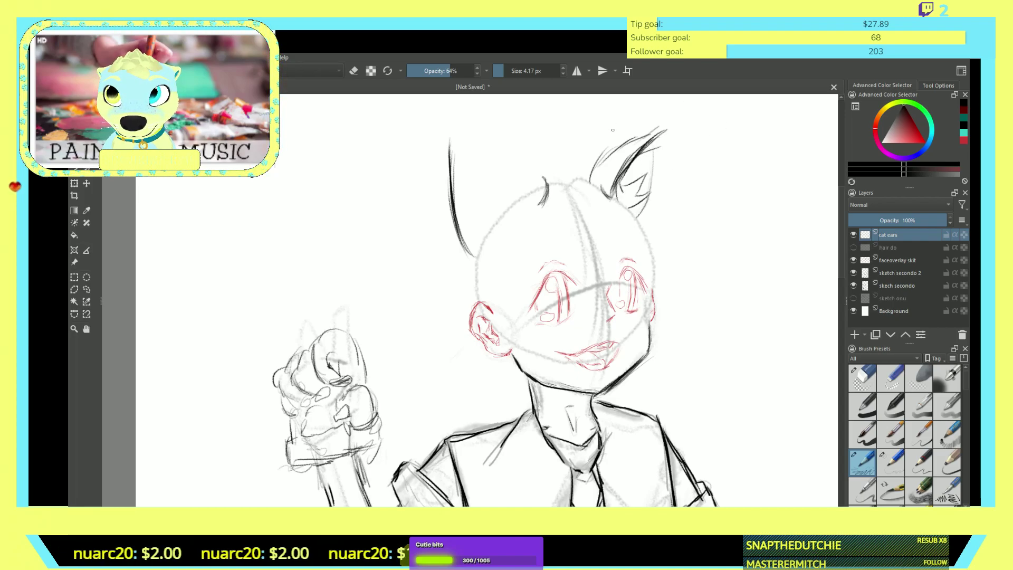
- Draw the left cat ear's inner edge and jagged fur tufts, and redraw the right ear's base tufts and outer edge
{"action": "mouse_move", "coordinate": [466, 142]}
{"action": "left_mouse_down"}
{"action": "mouse_move", "coordinate": [518, 164]}
{"action": "mouse_move", "coordinate": [497, 144]}
{"action": "mouse_move", "coordinate": [545, 185]}
{"action": "left_mouse_up"}
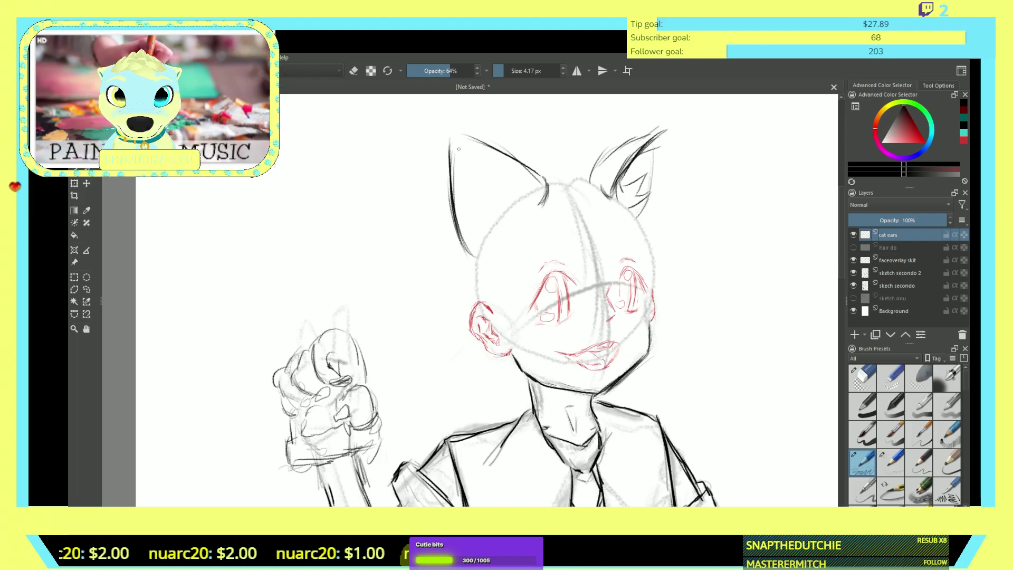
{"action": "left_click_drag", "start_coordinate": [471, 143], "coordinate": [526, 201]}
{"action": "mouse_move", "coordinate": [479, 246]}
{"action": "left_mouse_down"}
{"action": "mouse_move", "coordinate": [467, 190]}
{"action": "mouse_move", "coordinate": [484, 216]}
{"action": "mouse_move", "coordinate": [477, 165]}
{"action": "left_mouse_up"}
{"action": "mouse_move", "coordinate": [477, 168]}
{"action": "left_mouse_down"}
{"action": "mouse_move", "coordinate": [498, 196]}
{"action": "mouse_move", "coordinate": [501, 169]}
{"action": "mouse_move", "coordinate": [504, 192]}
{"action": "left_mouse_up"}
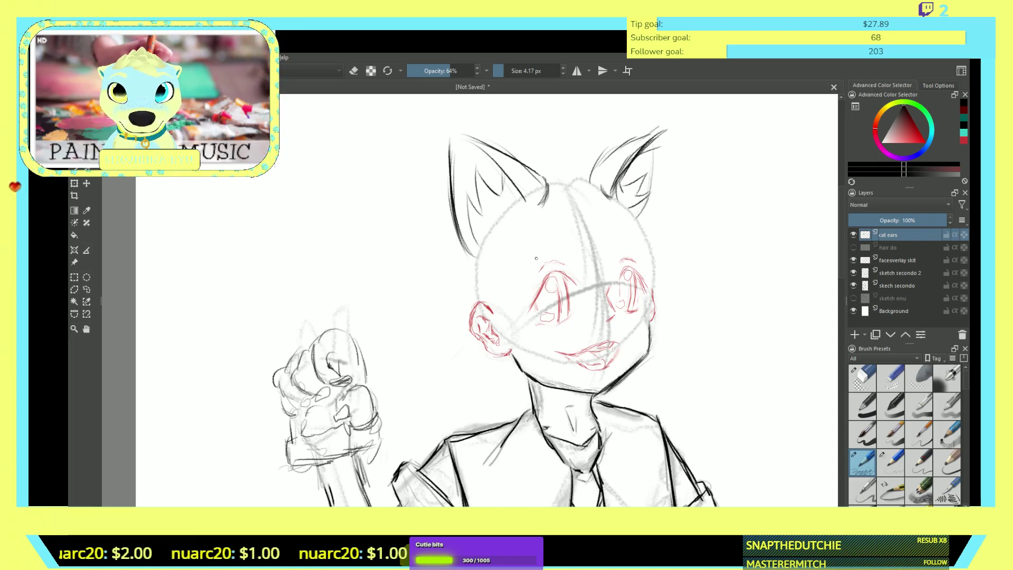
{"action": "mouse_move", "coordinate": [478, 242]}
{"action": "left_mouse_down"}
{"action": "mouse_move", "coordinate": [500, 254]}
{"action": "mouse_move", "coordinate": [515, 215]}
{"action": "left_mouse_up"}
{"action": "mouse_move", "coordinate": [630, 206]}
{"action": "left_mouse_down"}
{"action": "mouse_move", "coordinate": [641, 224]}
{"action": "mouse_move", "coordinate": [611, 199]}
{"action": "left_mouse_up"}
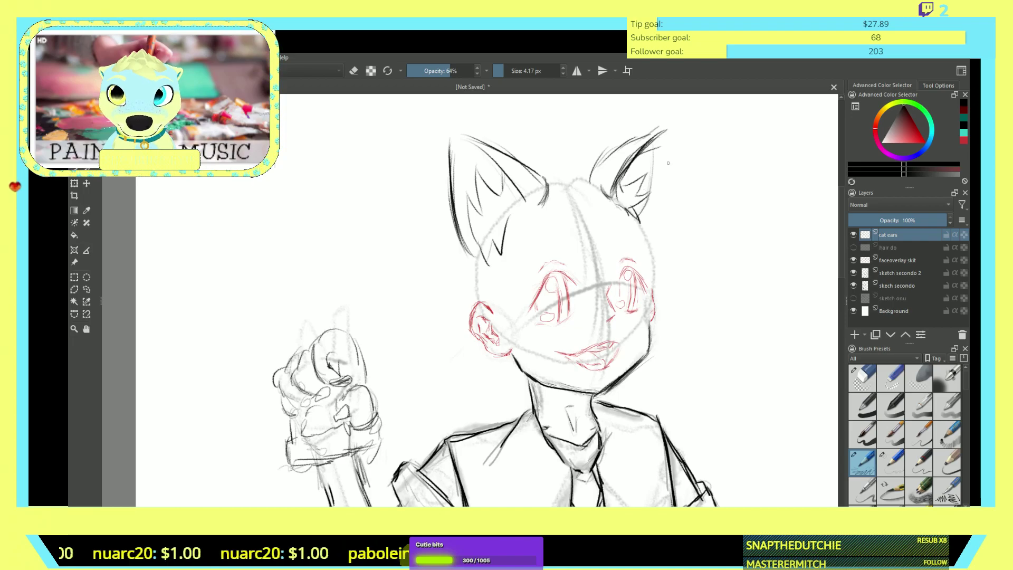
{"action": "left_click_drag", "start_coordinate": [660, 138], "coordinate": [642, 225]}
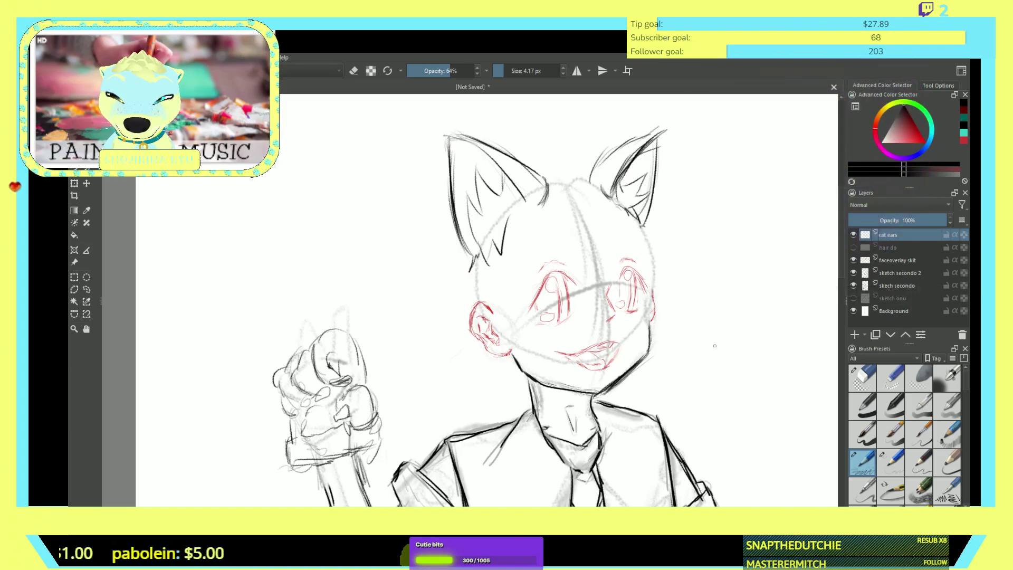
- Compare the cat ears with the hair by toggling the visibility of the "hair do" and "cat ears" layers
{"action": "left_click", "coordinate": [853, 247]}
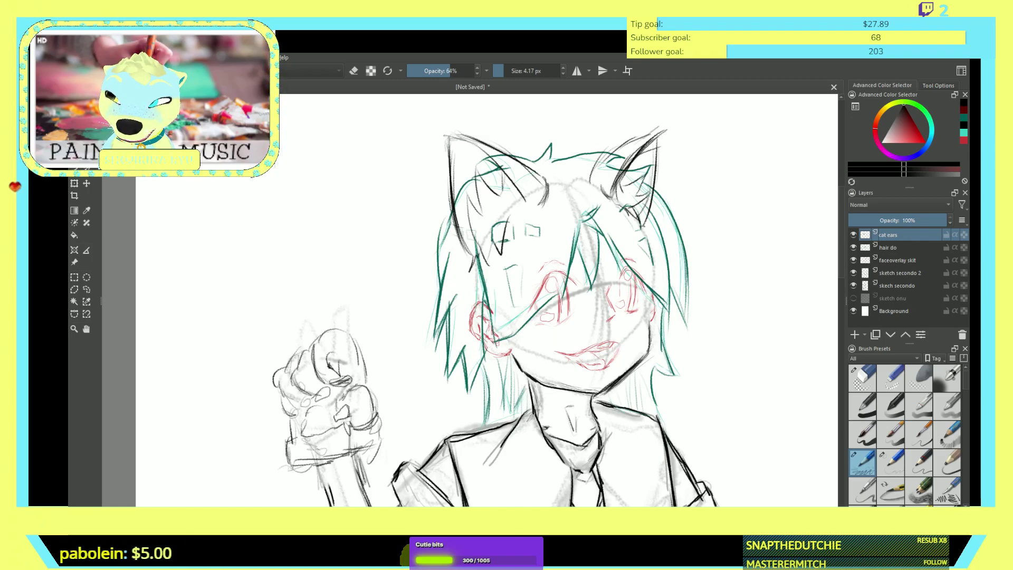
{"action": "left_click", "coordinate": [853, 235]}
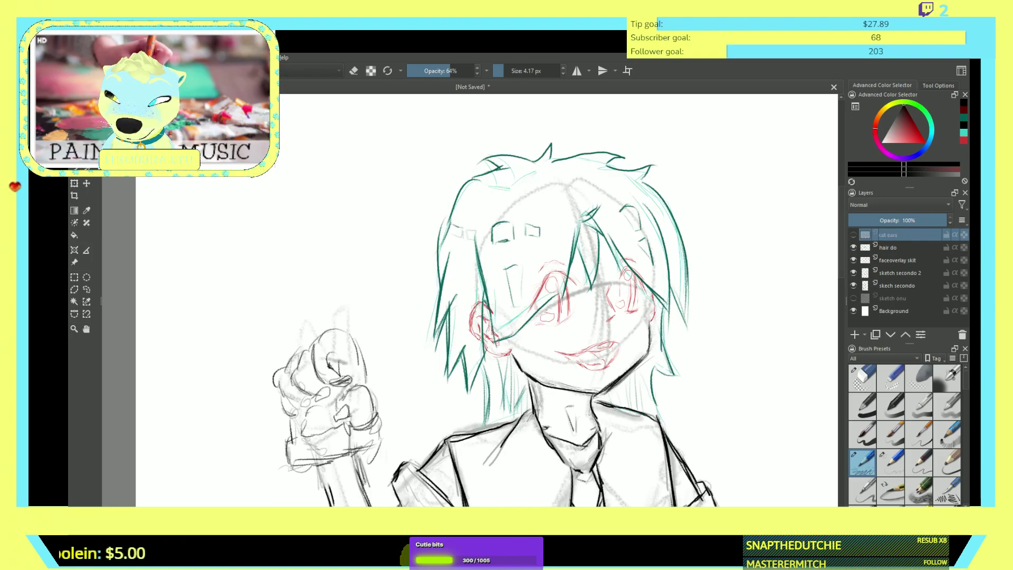
{"action": "left_click", "coordinate": [853, 234]}
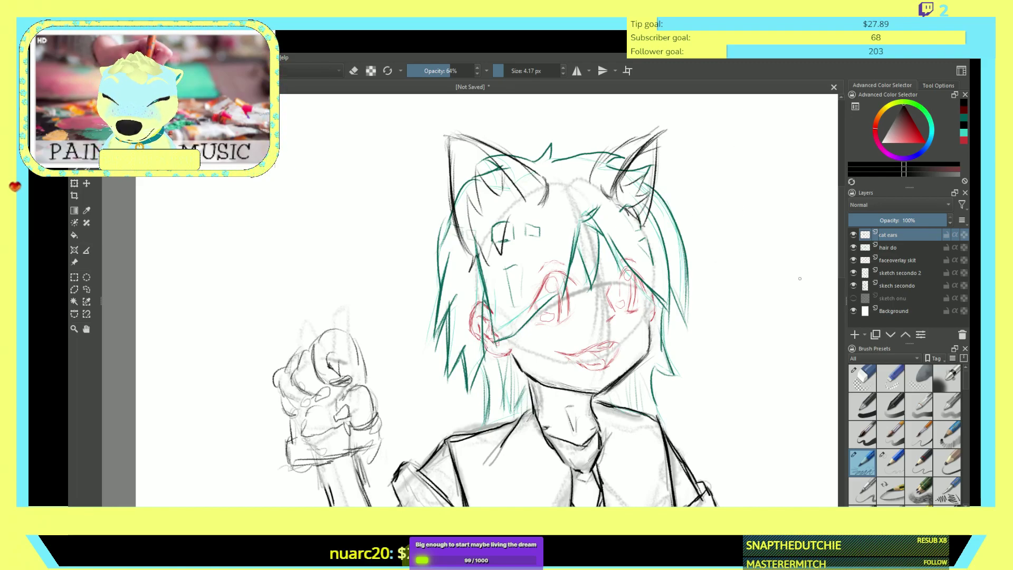
{"action": "left_click", "coordinate": [853, 247]}
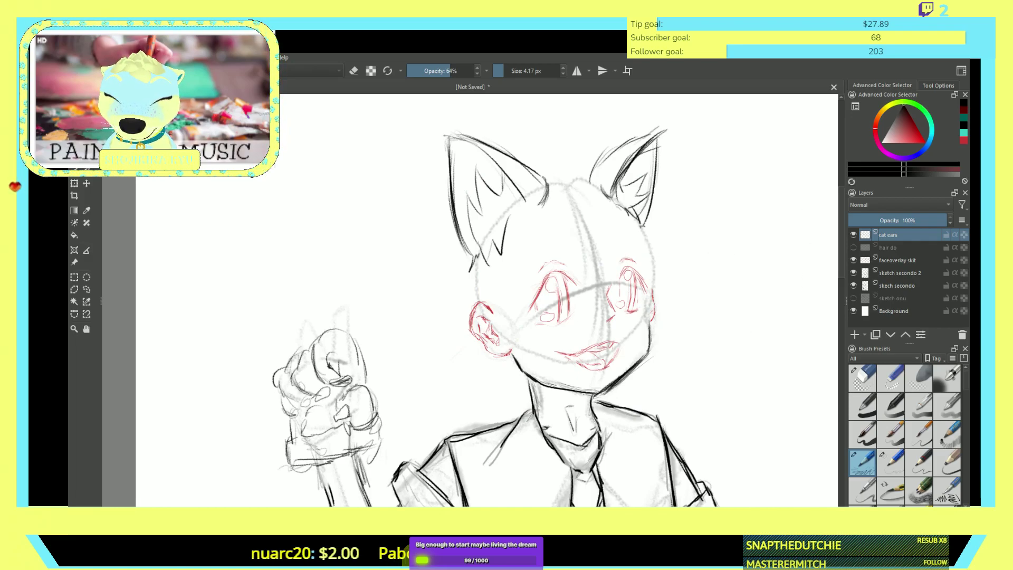
- Erase the entire right cat ear on the "cat ears" layer and return to the sketching pencil
{"action": "left_click", "coordinate": [863, 378]}
{"action": "mouse_move", "coordinate": [633, 172]}
{"action": "left_mouse_down"}
{"action": "mouse_move", "coordinate": [642, 157]}
{"action": "mouse_move", "coordinate": [654, 177]}
{"action": "left_mouse_up"}
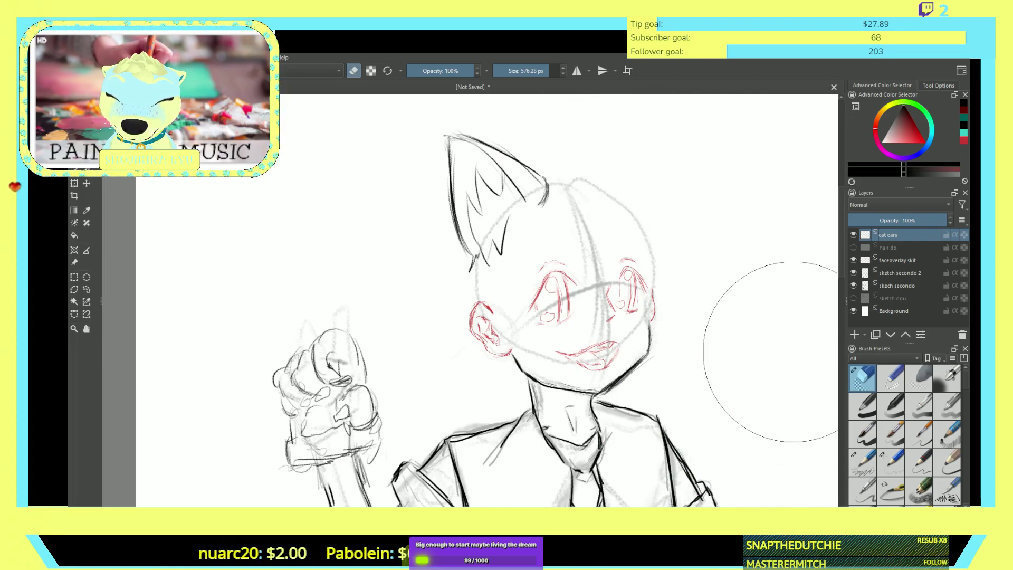
{"action": "key", "text": "e"}
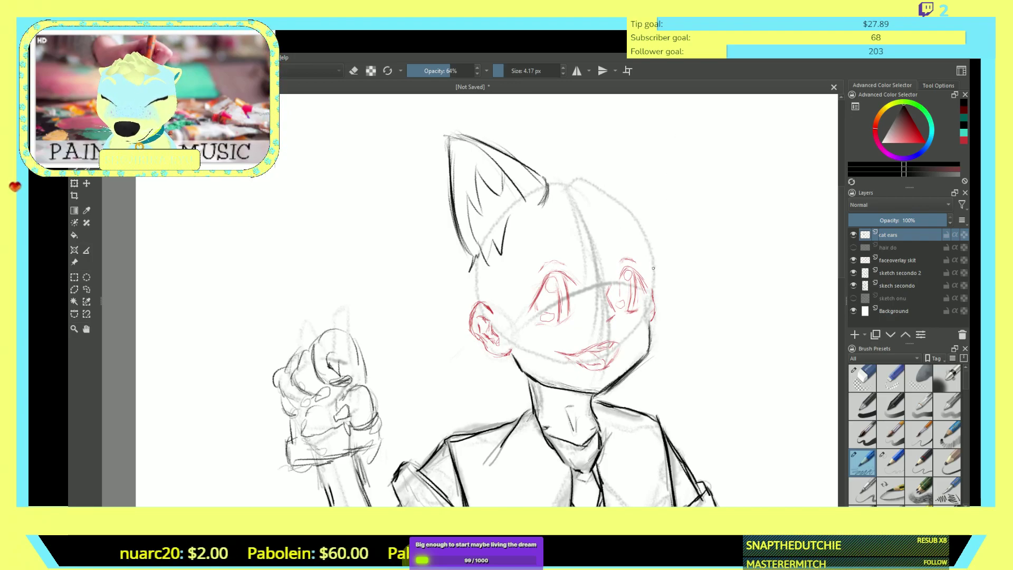
- Draw the right cat ear's upper edge slanting outward from the head, with a short mark at its inner base
{"action": "left_click_drag", "start_coordinate": [614, 195], "coordinate": [669, 158]}
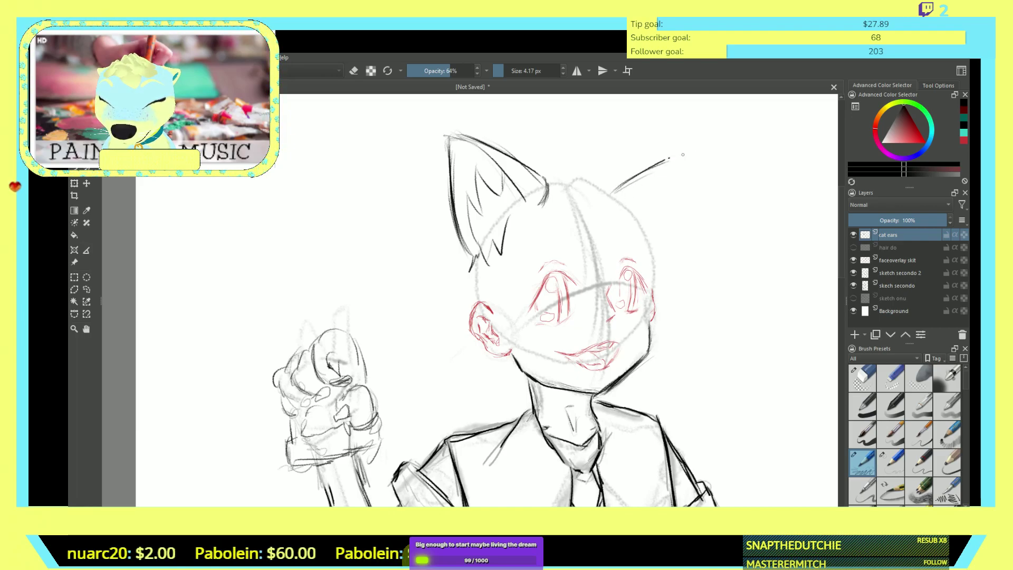
{"action": "left_click_drag", "start_coordinate": [615, 191], "coordinate": [706, 150]}
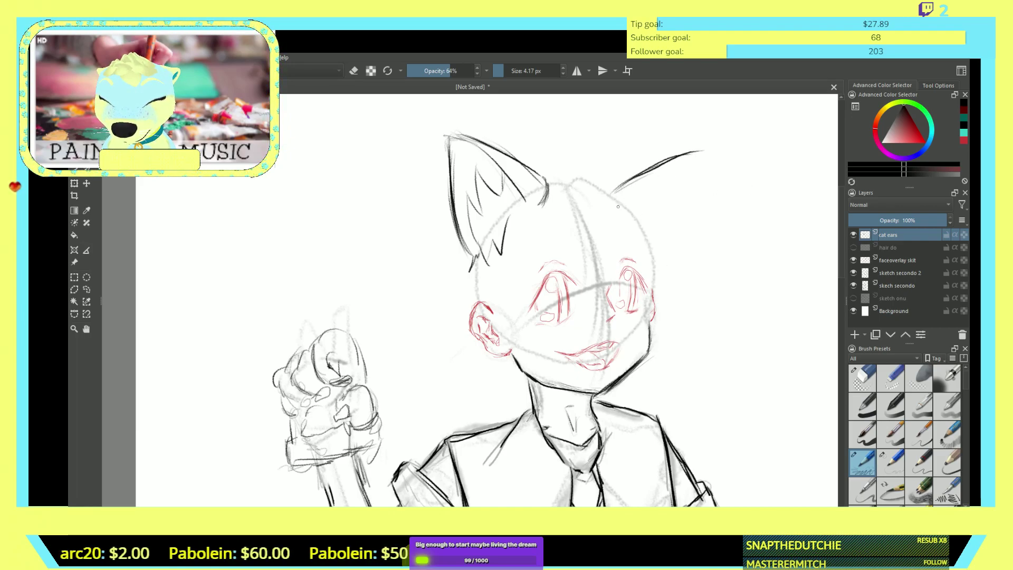
{"action": "left_click_drag", "start_coordinate": [611, 197], "coordinate": [617, 201]}
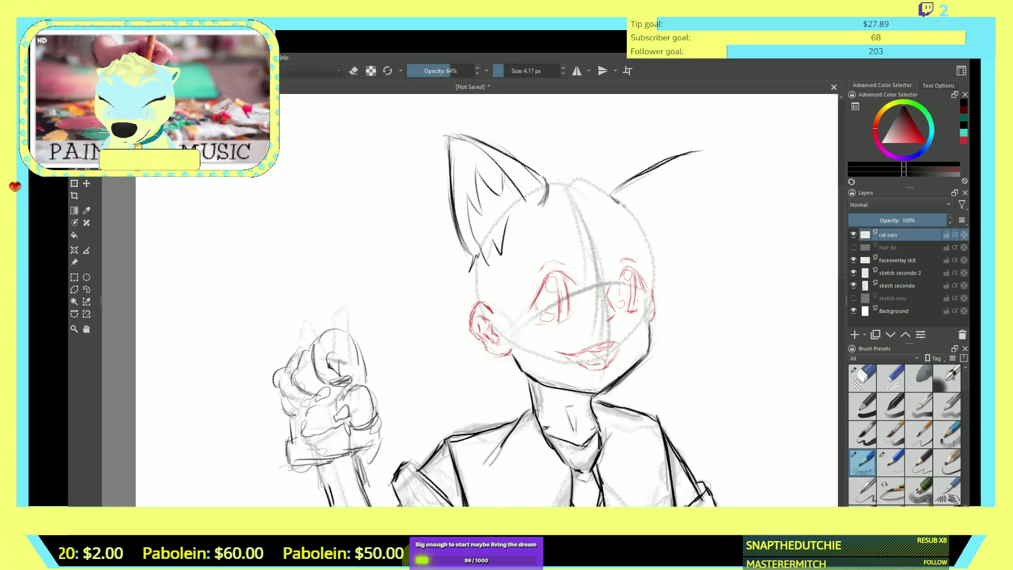
- Draw the right cat ear's curved outer edge and inner line down to the head, and add fur tufts inside
{"action": "mouse_move", "coordinate": [653, 283]}
{"action": "left_mouse_down"}
{"action": "mouse_move", "coordinate": [677, 243]}
{"action": "mouse_move", "coordinate": [694, 154]}
{"action": "mouse_move", "coordinate": [674, 241]}
{"action": "left_mouse_up"}
{"action": "left_click_drag", "start_coordinate": [695, 144], "coordinate": [662, 267]}
{"action": "left_click_drag", "start_coordinate": [694, 172], "coordinate": [663, 253]}
{"action": "mouse_move", "coordinate": [688, 157]}
{"action": "left_mouse_down"}
{"action": "mouse_move", "coordinate": [641, 216]}
{"action": "mouse_move", "coordinate": [658, 260]}
{"action": "mouse_move", "coordinate": [694, 157]}
{"action": "mouse_move", "coordinate": [658, 235]}
{"action": "left_mouse_up"}
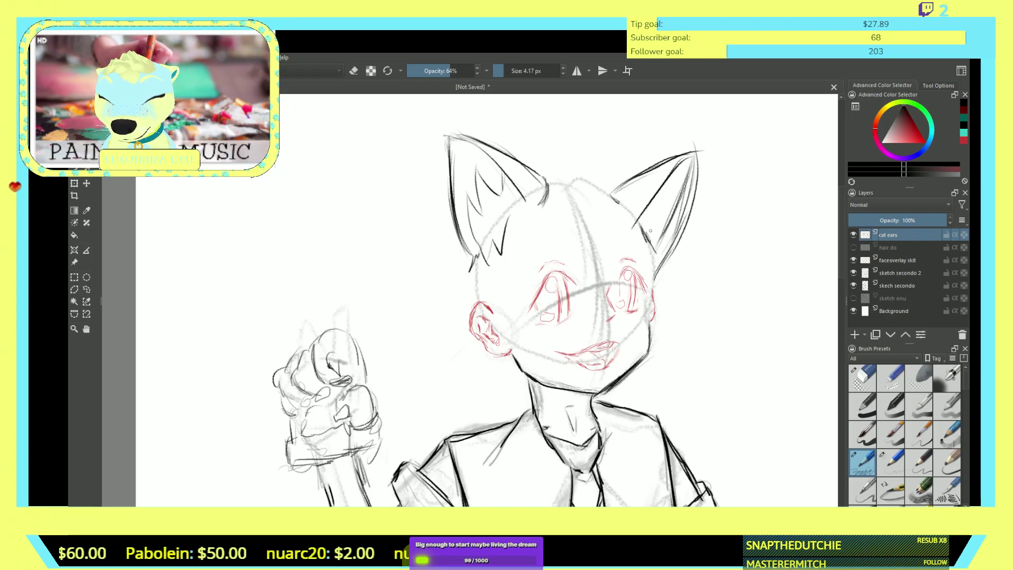
{"action": "mouse_move", "coordinate": [651, 239]}
{"action": "left_mouse_down"}
{"action": "mouse_move", "coordinate": [664, 226]}
{"action": "mouse_move", "coordinate": [651, 227]}
{"action": "left_mouse_up"}
{"action": "mouse_move", "coordinate": [654, 226]}
{"action": "left_mouse_down"}
{"action": "mouse_move", "coordinate": [664, 199]}
{"action": "mouse_move", "coordinate": [647, 208]}
{"action": "left_mouse_up"}
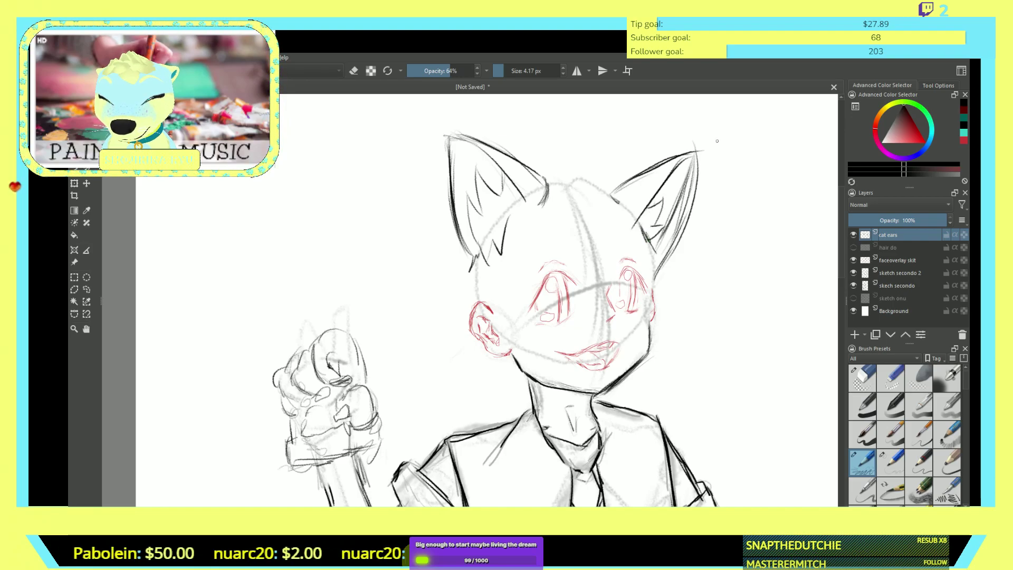
- Erase the right ear's excess outer strokes, show the "hair do" layer, and erase the part of that ear overlapping the hair
{"action": "left_click", "coordinate": [862, 379]}
{"action": "mouse_move", "coordinate": [721, 259]}
{"action": "left_mouse_down"}
{"action": "mouse_move", "coordinate": [677, 239]}
{"action": "mouse_move", "coordinate": [664, 265]}
{"action": "mouse_move", "coordinate": [698, 183]}
{"action": "left_mouse_up"}
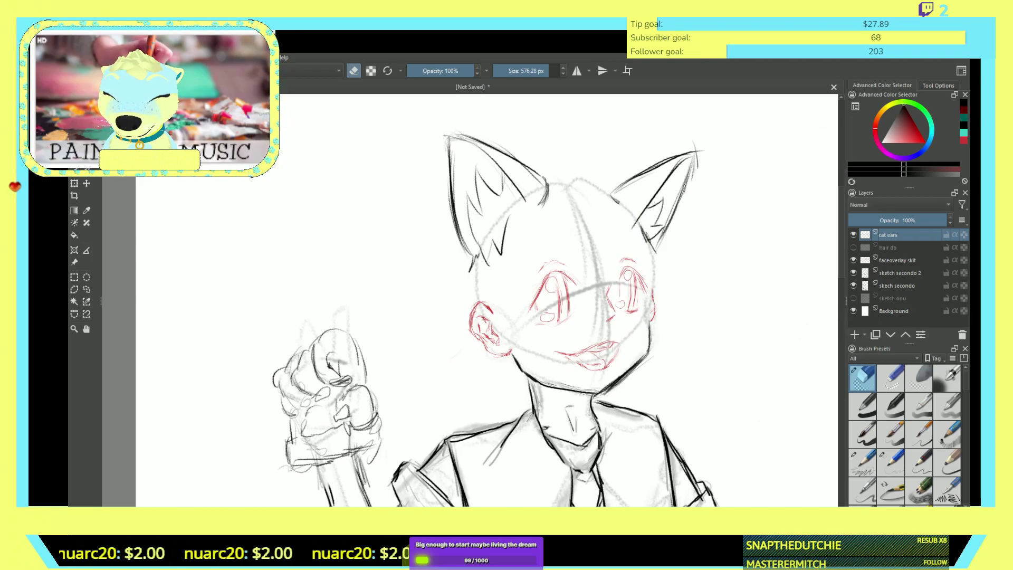
{"action": "left_click", "coordinate": [853, 247]}
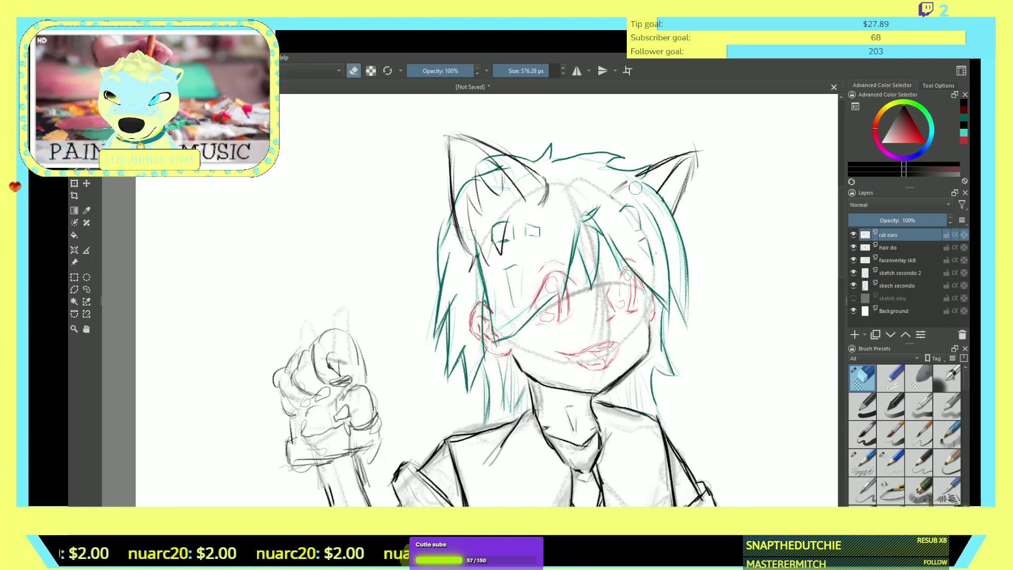
{"action": "mouse_move", "coordinate": [637, 181]}
{"action": "left_mouse_down"}
{"action": "mouse_move", "coordinate": [644, 174]}
{"action": "mouse_move", "coordinate": [629, 183]}
{"action": "mouse_move", "coordinate": [661, 211]}
{"action": "left_mouse_up"}
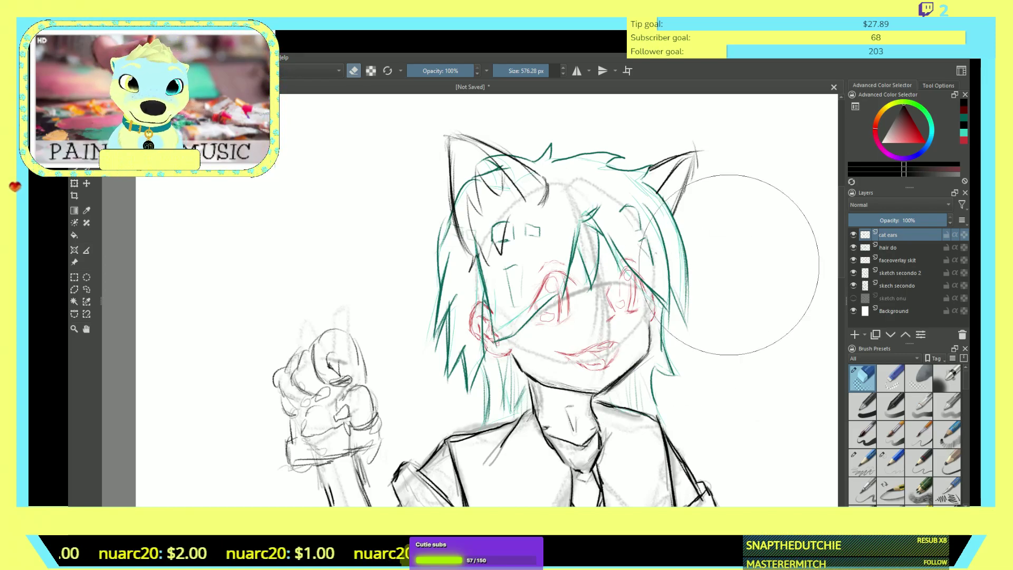
- Examine the whole figure with the hair and cat ears visible together
{"action": "scroll", "coordinate": [635, 339], "scroll_direction": "down", "scroll_amount": 5}
{"action": "scroll", "coordinate": [626, 419], "scroll_direction": "up", "scroll_amount": 3}
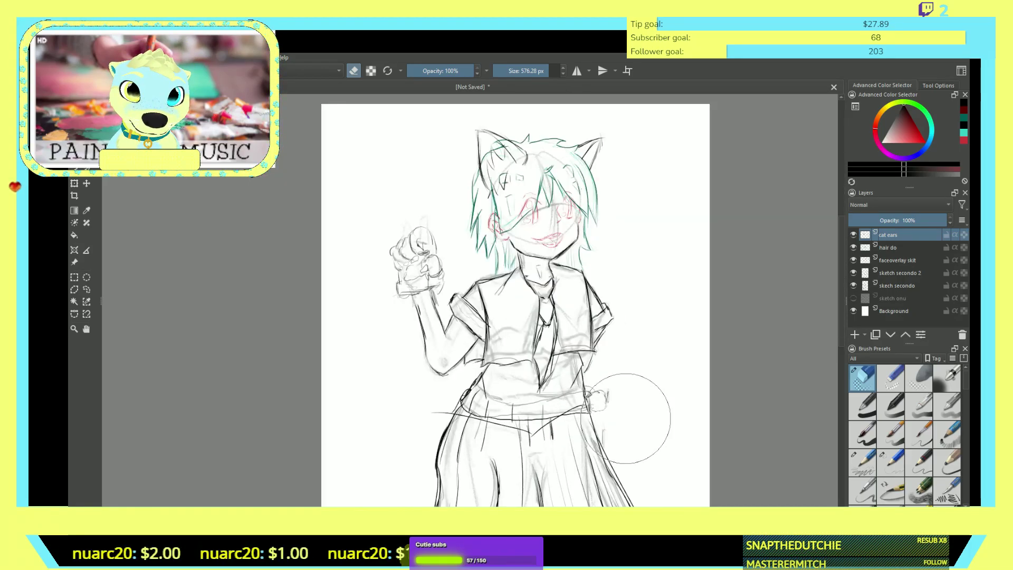
{"action": "scroll", "coordinate": [626, 418], "scroll_direction": "up", "scroll_amount": 4}
{"action": "scroll", "coordinate": [613, 404], "scroll_direction": "down", "scroll_amount": 5}
{"action": "scroll", "coordinate": [550, 351], "scroll_direction": "up", "scroll_amount": 6}
{"action": "scroll", "coordinate": [551, 364], "scroll_direction": "down", "scroll_amount": 6}
{"action": "scroll", "coordinate": [568, 223], "scroll_direction": "up", "scroll_amount": 4}
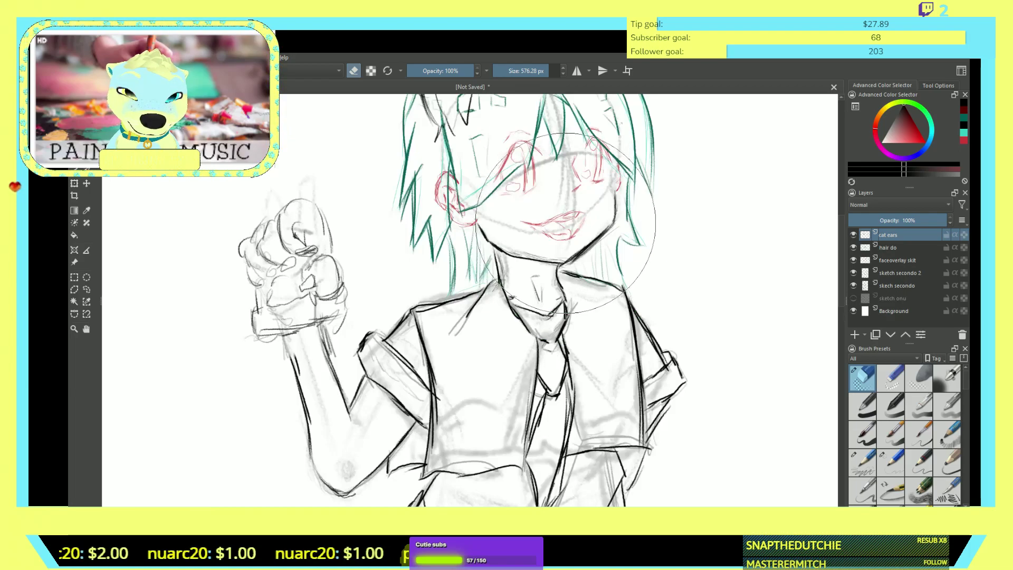
- Extend the fur tufts inside the left cat ear with a short jagged stroke of the sketching pencil
{"action": "left_click", "coordinate": [862, 463]}
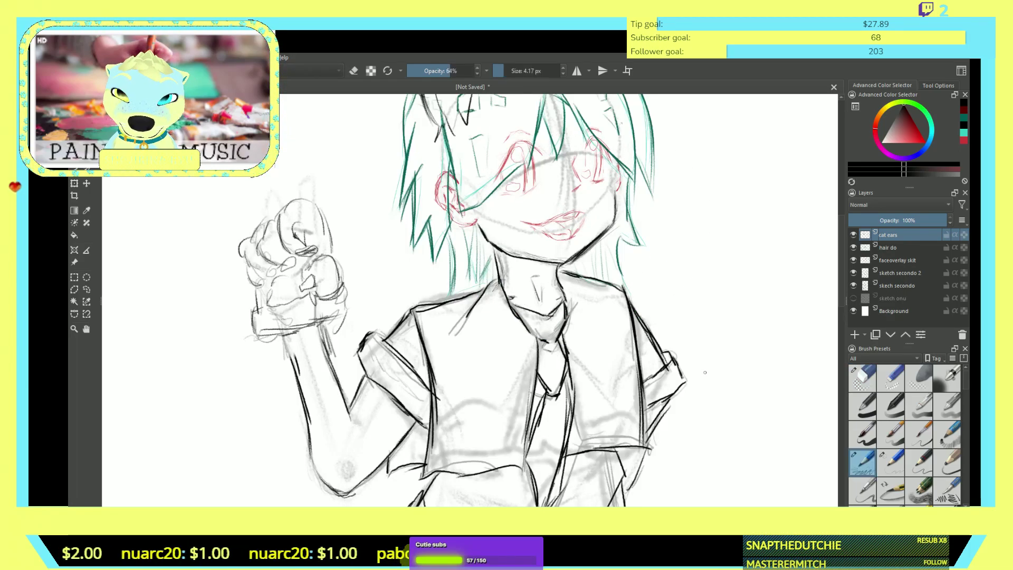
{"action": "scroll", "coordinate": [708, 203], "scroll_direction": "down", "scroll_amount": 2}
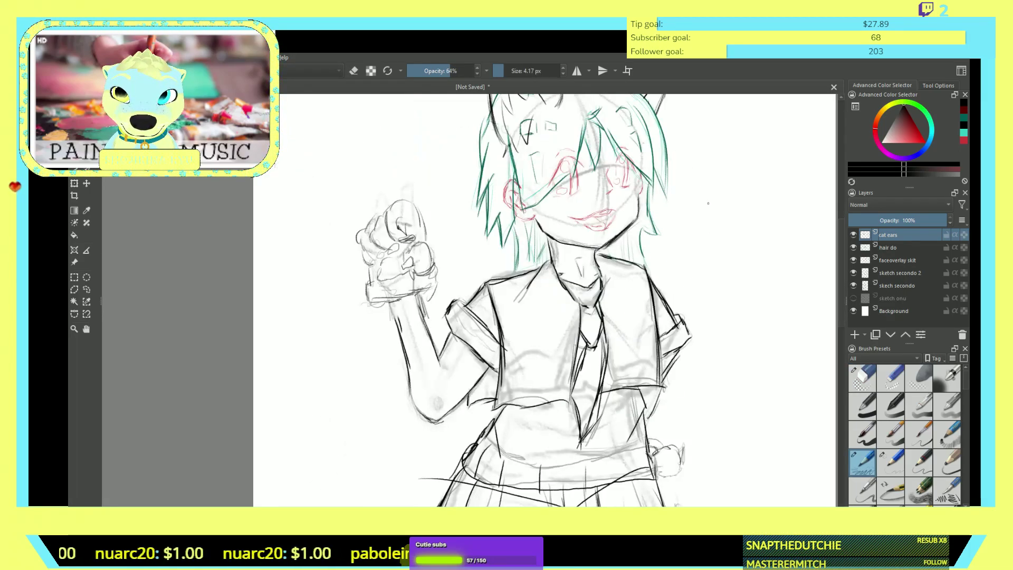
{"action": "scroll", "coordinate": [708, 203], "scroll_direction": "up", "scroll_amount": 2}
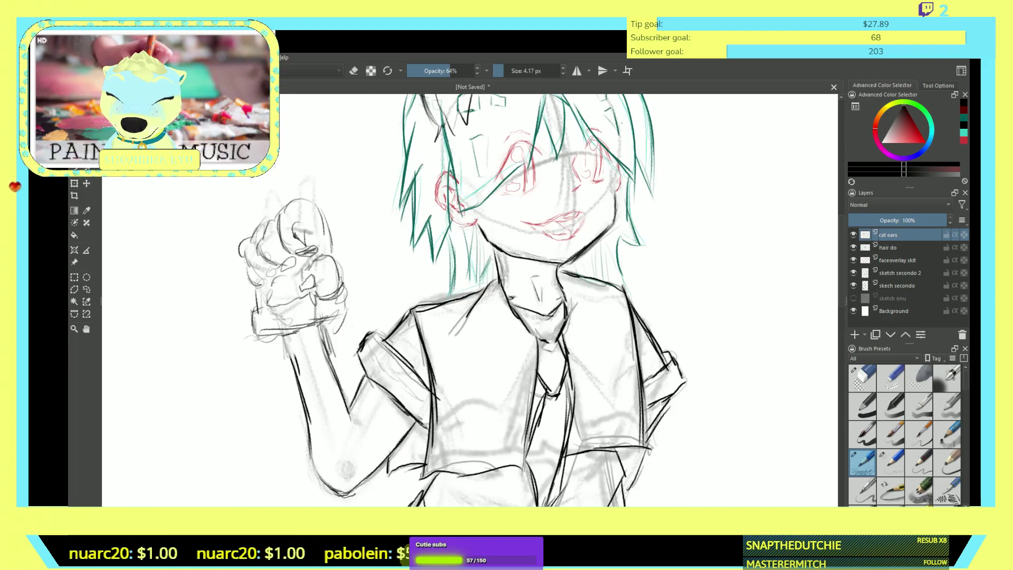
{"action": "scroll", "coordinate": [824, 243], "scroll_direction": "up", "scroll_amount": 5}
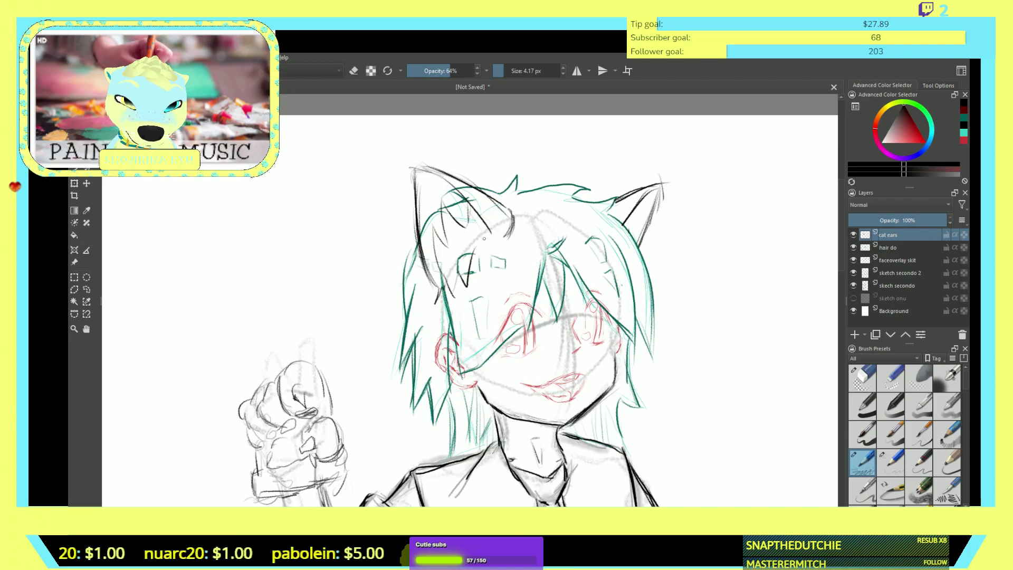
{"action": "left_click_drag", "start_coordinate": [492, 232], "coordinate": [479, 259]}
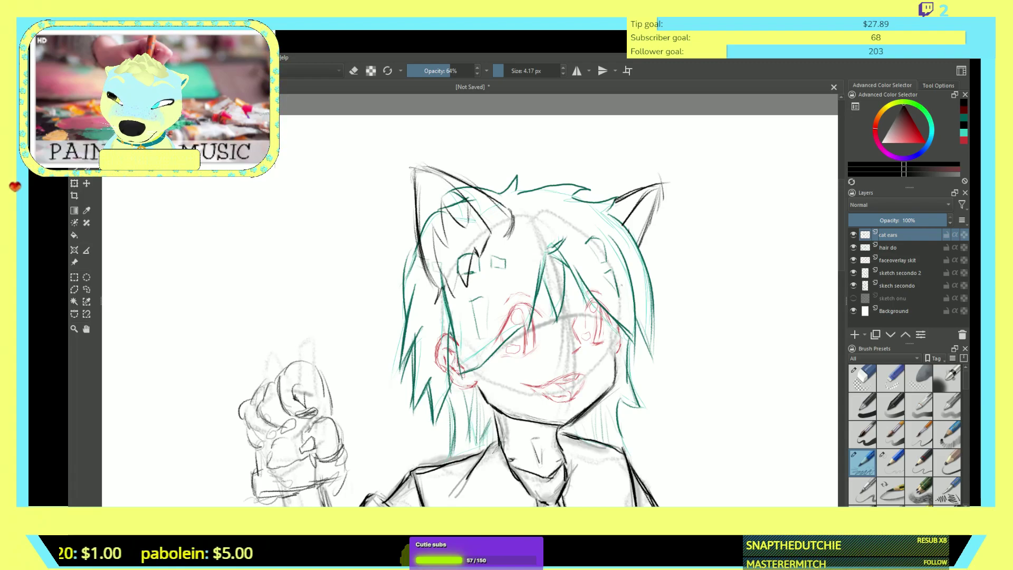
- Make the "hair do" layer active and switch to the eraser
{"action": "left_click", "coordinate": [897, 247]}
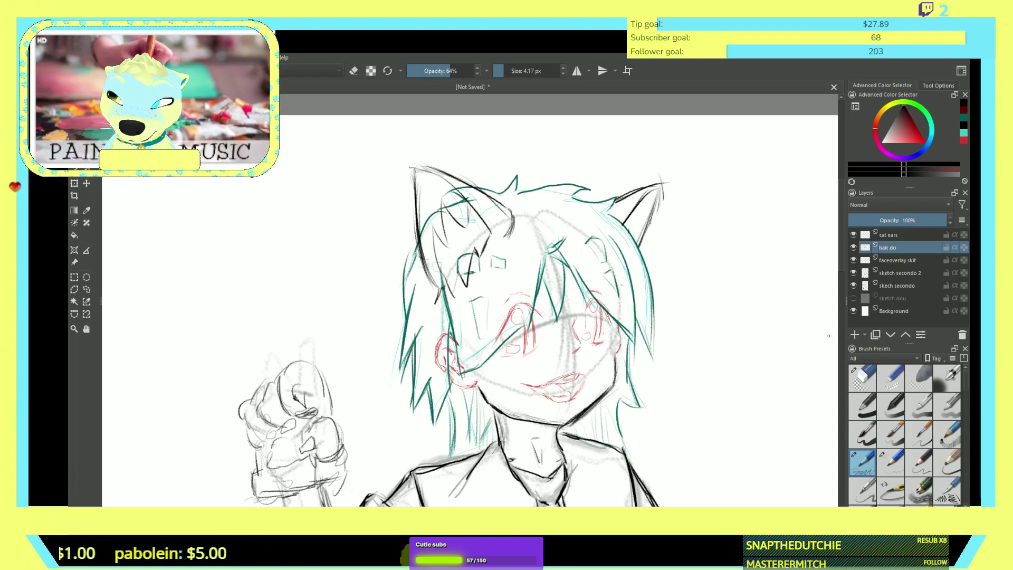
{"action": "left_click", "coordinate": [862, 377]}
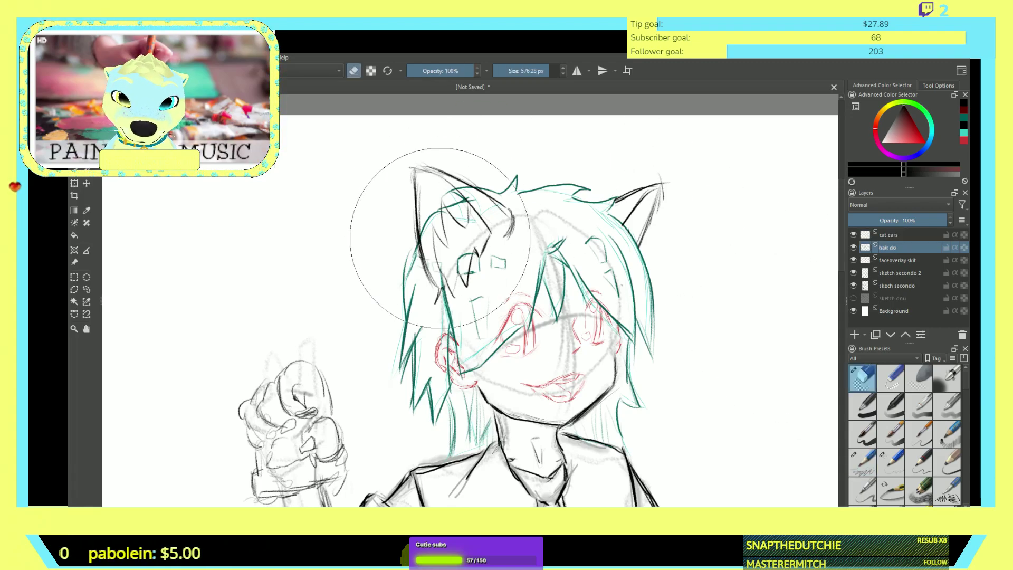
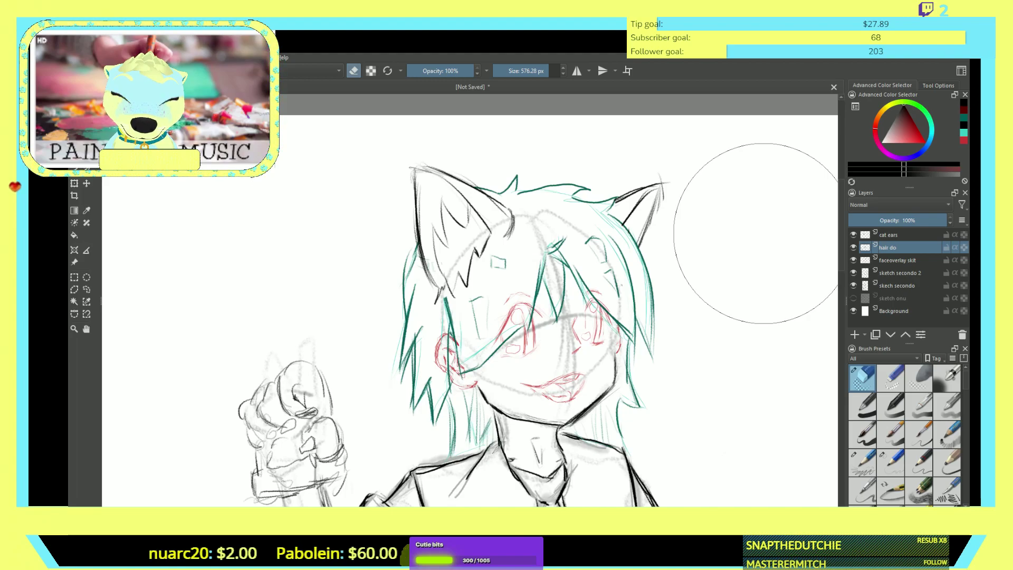
- Make the "cat ears" layer active and sketch fur tufts inside the right and left cat ears with the sketching pencil
{"action": "scroll", "coordinate": [756, 233], "scroll_direction": "down", "scroll_amount": 1}
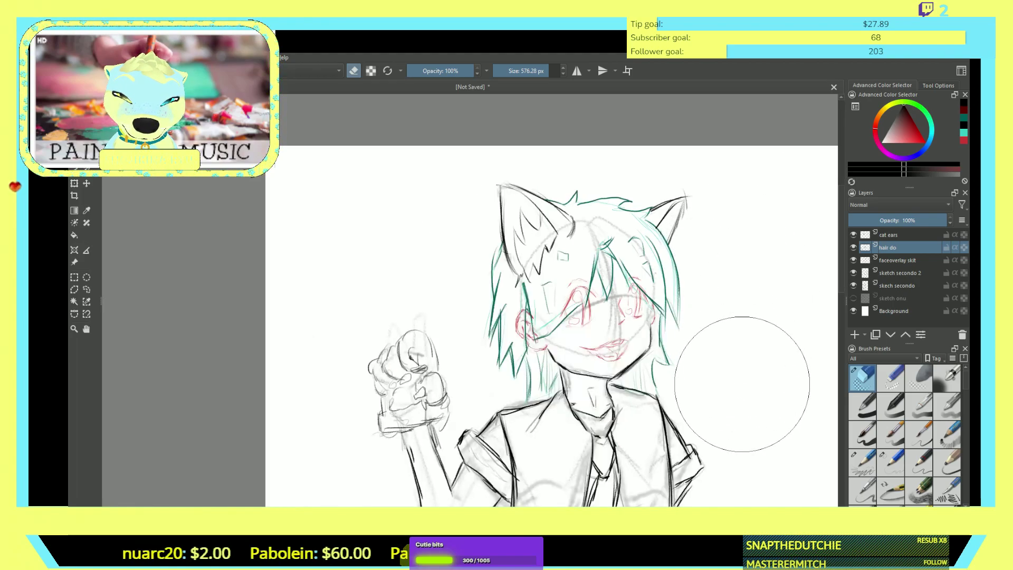
{"action": "scroll", "coordinate": [742, 384], "scroll_direction": "up", "scroll_amount": 1}
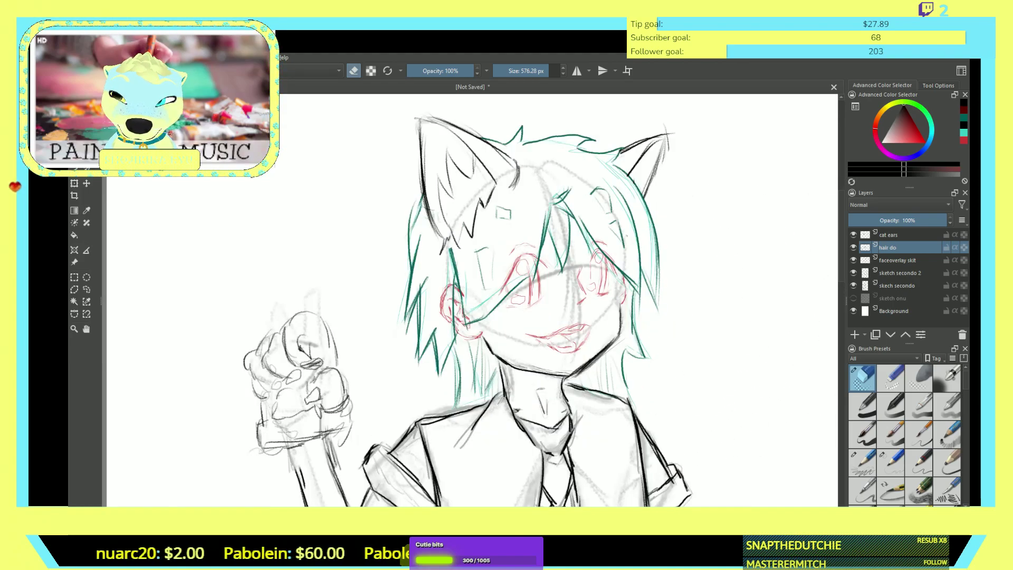
{"action": "left_click", "coordinate": [897, 235]}
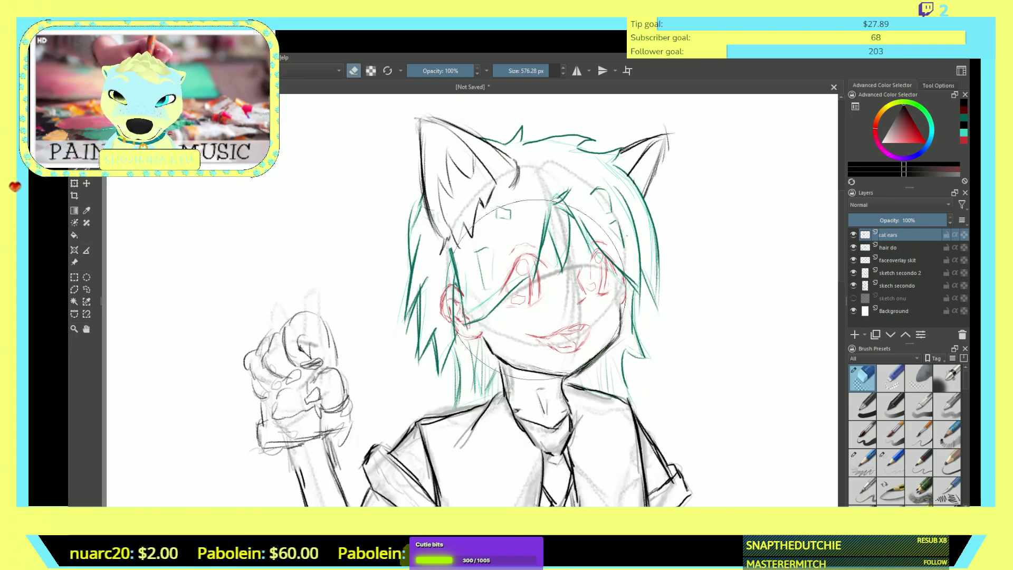
{"action": "left_click", "coordinate": [862, 462]}
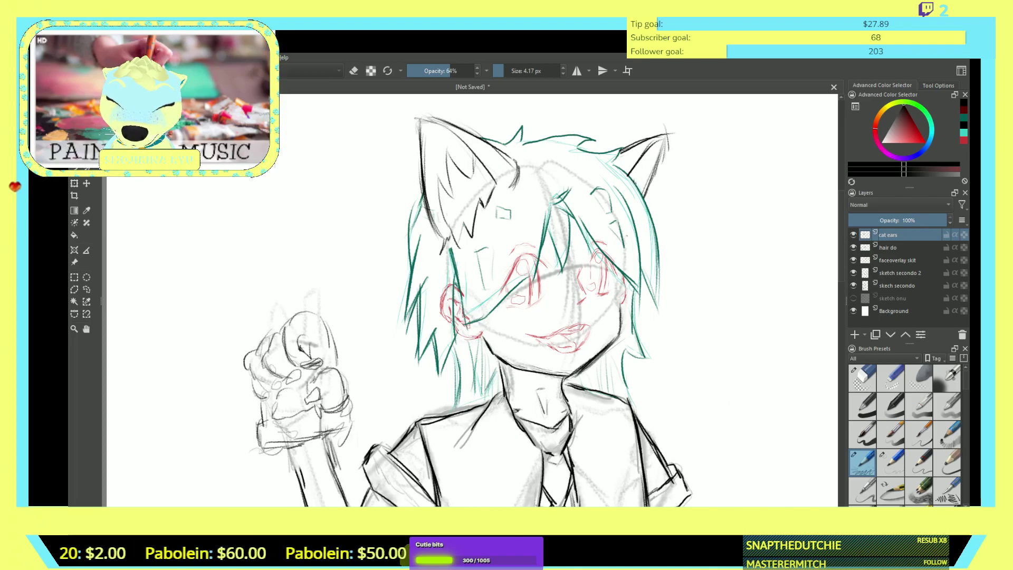
{"action": "mouse_move", "coordinate": [650, 167]}
{"action": "left_mouse_down"}
{"action": "mouse_move", "coordinate": [640, 184]}
{"action": "mouse_move", "coordinate": [640, 165]}
{"action": "left_mouse_up"}
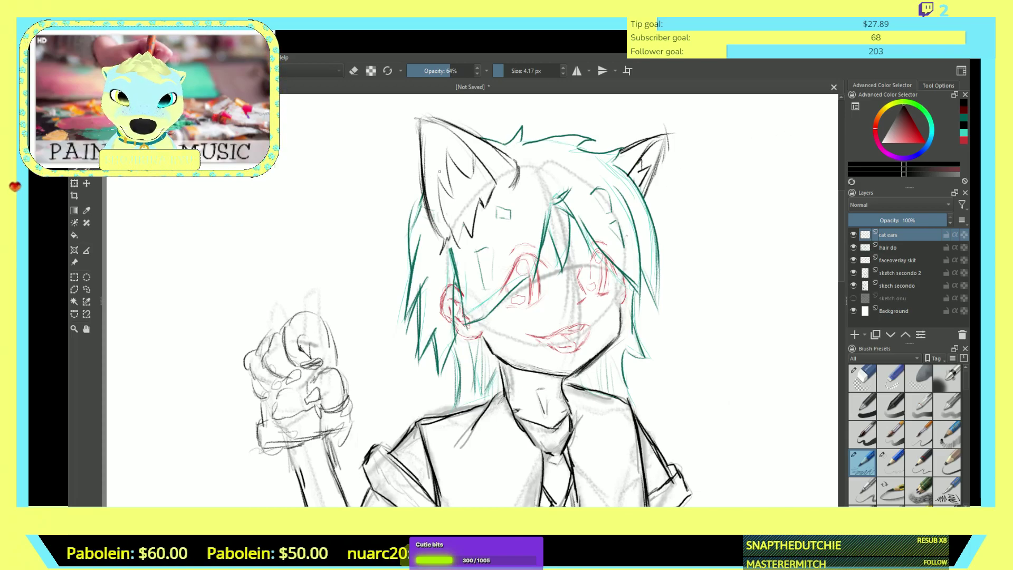
{"action": "left_click_drag", "start_coordinate": [437, 140], "coordinate": [431, 177]}
{"action": "left_click_drag", "start_coordinate": [433, 176], "coordinate": [439, 214]}
{"action": "left_click_drag", "start_coordinate": [431, 169], "coordinate": [442, 123]}
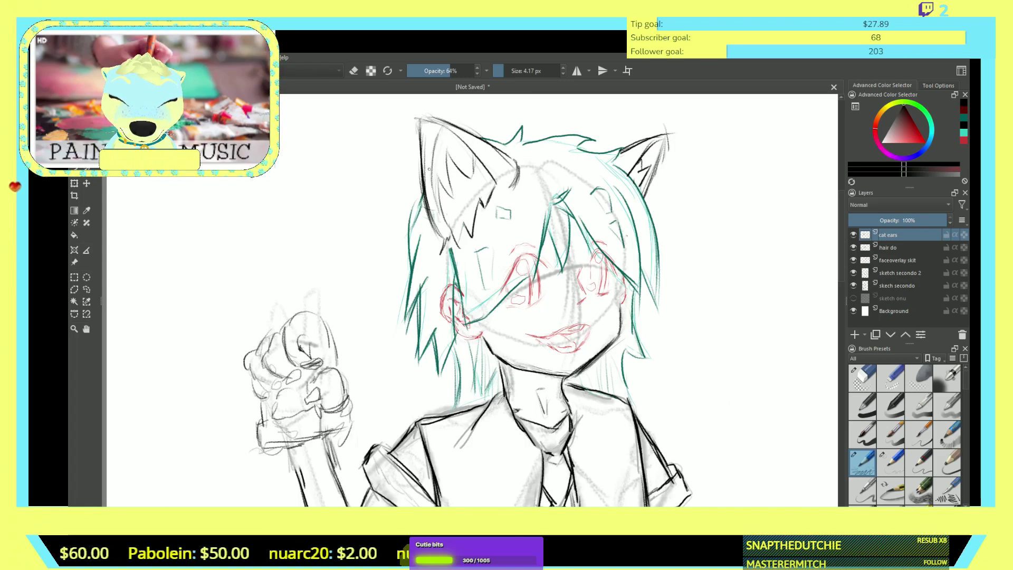
{"action": "left_click_drag", "start_coordinate": [466, 174], "coordinate": [460, 150]}
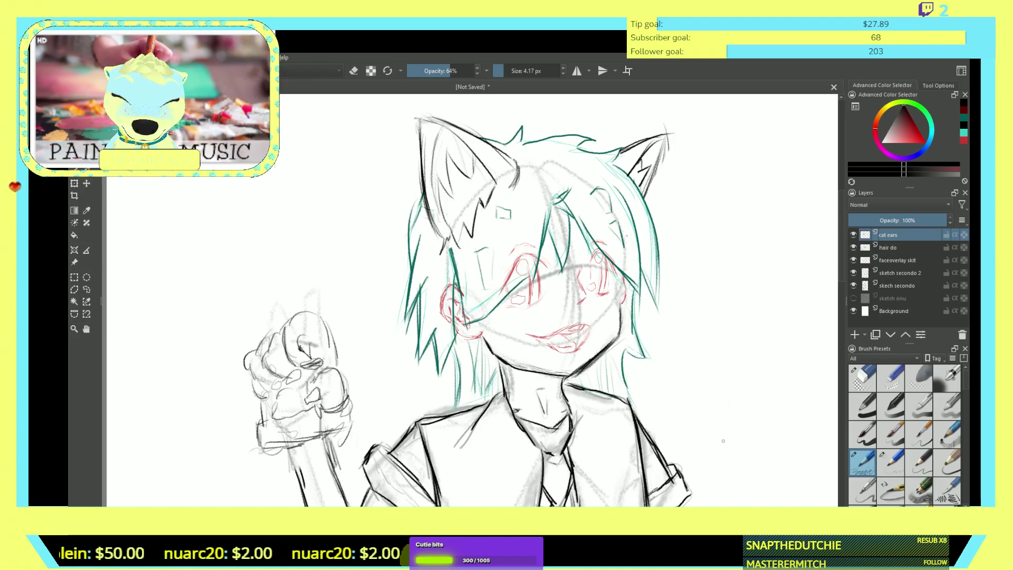
- Add a paint layer named "cat tail" and place it directly below the "sketch secondo 2" layer
{"action": "scroll", "coordinate": [748, 463], "scroll_direction": "down", "scroll_amount": 2}
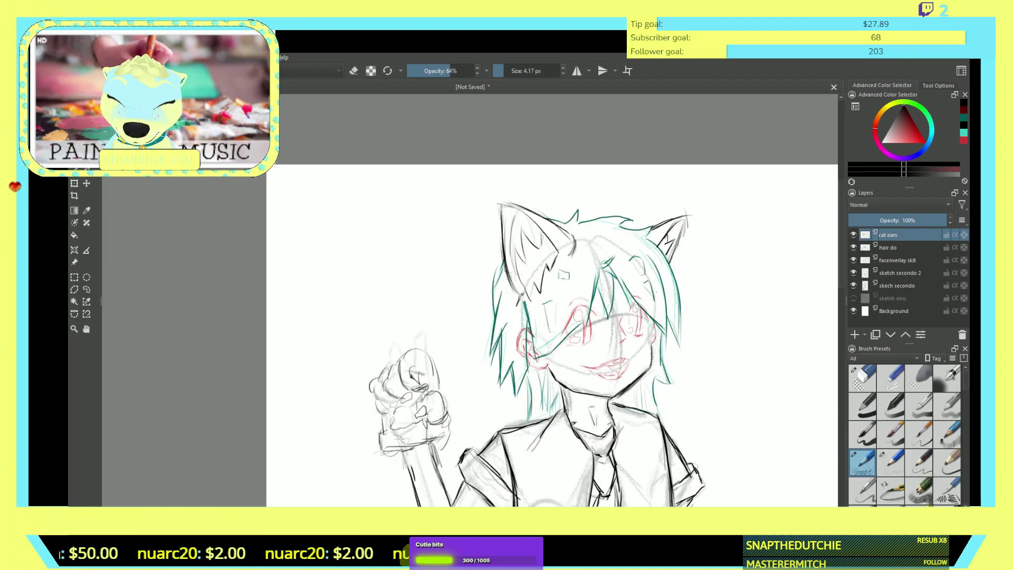
{"action": "scroll", "coordinate": [552, 301], "scroll_direction": "down", "scroll_amount": 10}
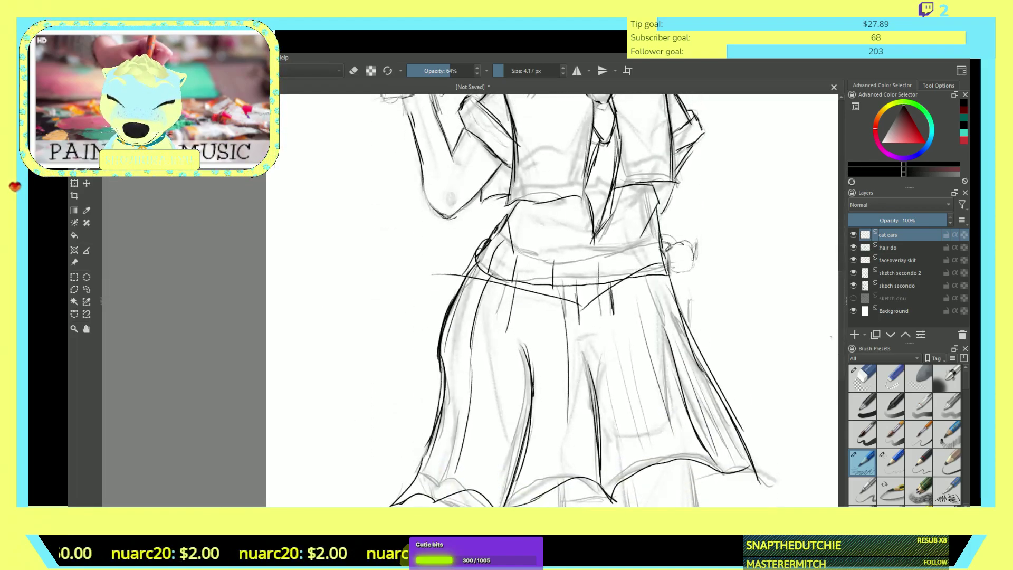
{"action": "key", "text": "Insert"}
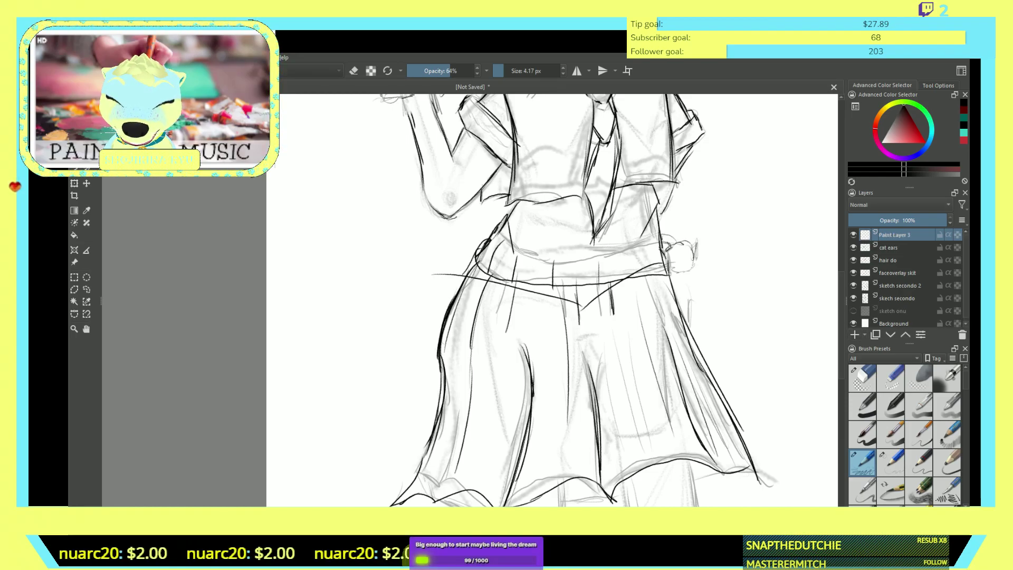
{"action": "double_click", "coordinate": [895, 235]}
{"action": "type", "text": "cat tail"}
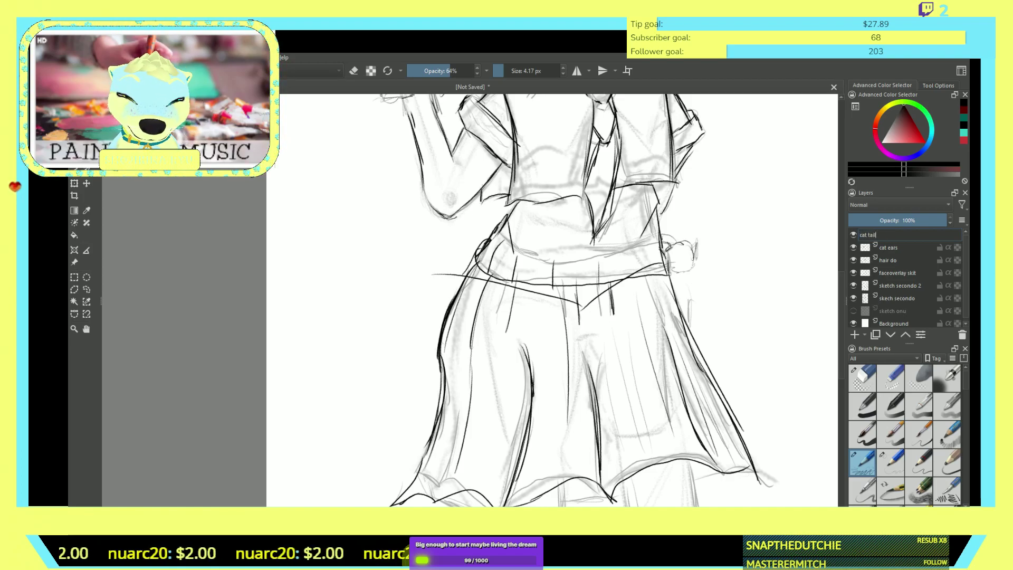
{"action": "key", "text": "Return"}
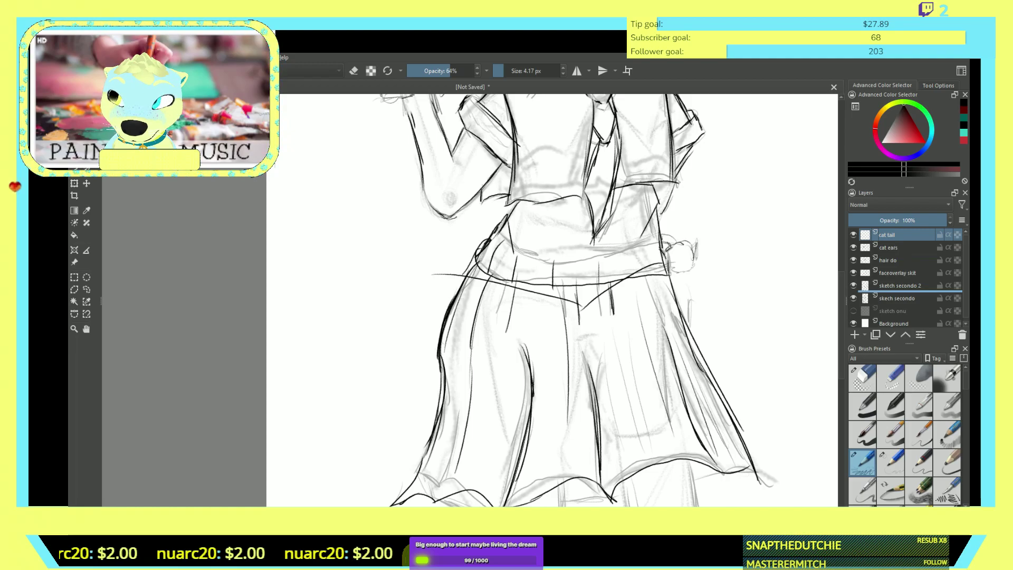
{"action": "left_click_drag", "start_coordinate": [887, 234], "coordinate": [892, 292]}
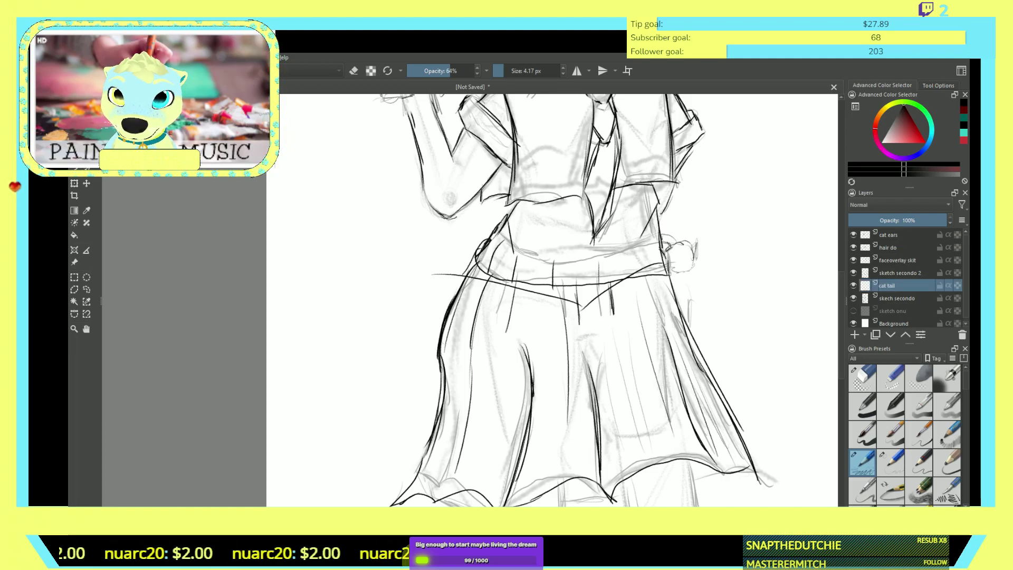
- Sketch a thin tail from the waistband's left side that dips outward and curls up below the raised arm
{"action": "scroll", "coordinate": [673, 310], "scroll_direction": "down", "scroll_amount": 3}
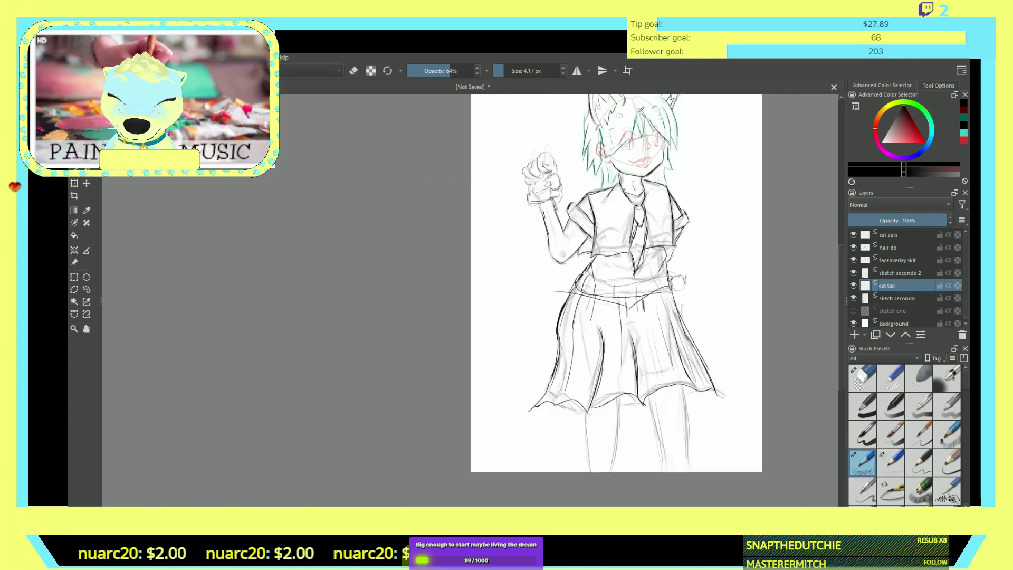
{"action": "scroll", "coordinate": [539, 276], "scroll_direction": "up", "scroll_amount": 3}
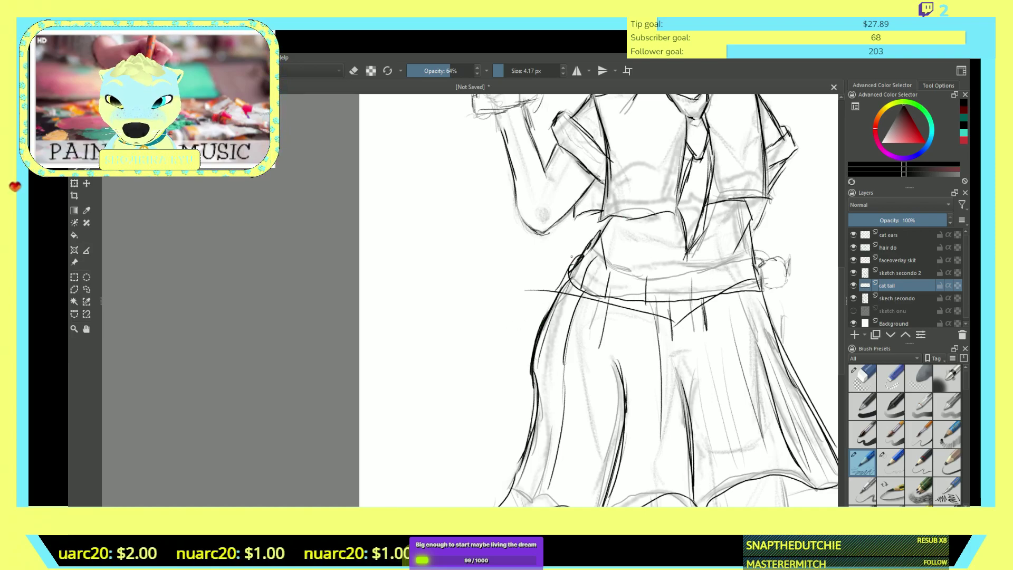
{"action": "mouse_move", "coordinate": [575, 256]}
{"action": "left_mouse_down"}
{"action": "mouse_move", "coordinate": [558, 244]}
{"action": "mouse_move", "coordinate": [550, 257]}
{"action": "mouse_move", "coordinate": [572, 254]}
{"action": "mouse_move", "coordinate": [532, 245]}
{"action": "left_mouse_up"}
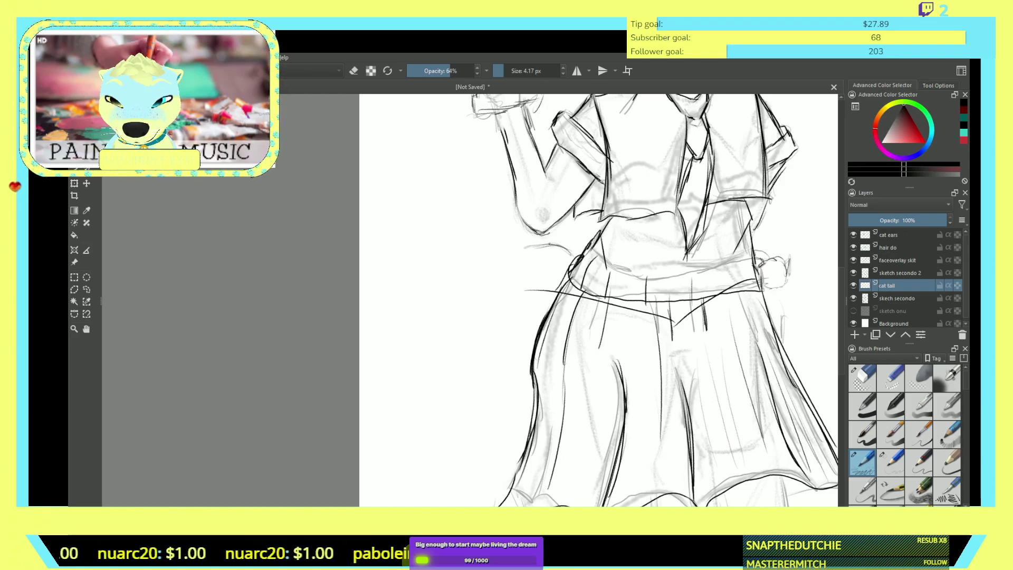
{"action": "left_click_drag", "start_coordinate": [572, 254], "coordinate": [532, 246]}
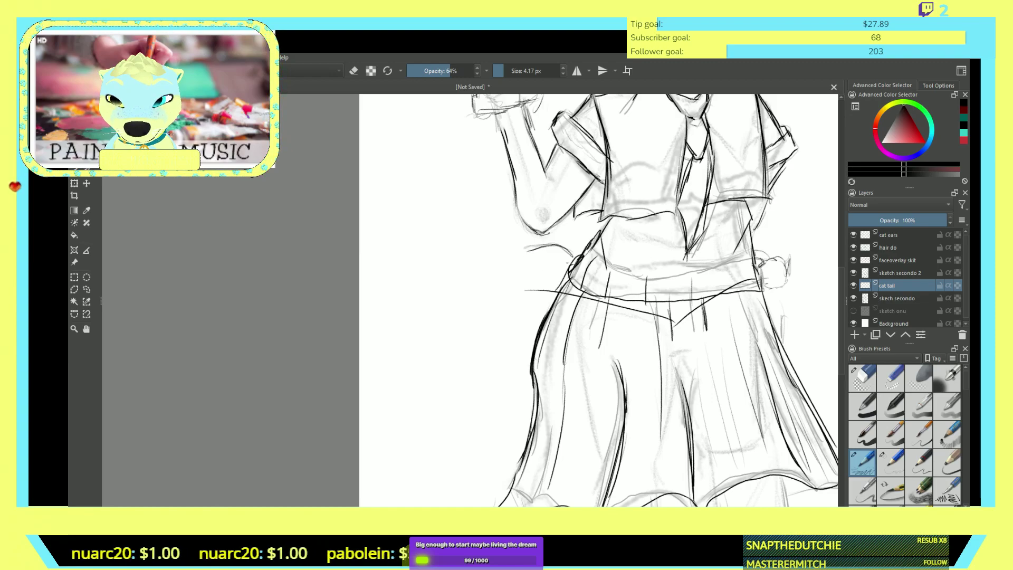
{"action": "mouse_move", "coordinate": [553, 254]}
{"action": "left_mouse_down"}
{"action": "mouse_move", "coordinate": [506, 264]}
{"action": "mouse_move", "coordinate": [470, 228]}
{"action": "mouse_move", "coordinate": [478, 221]}
{"action": "mouse_move", "coordinate": [467, 230]}
{"action": "mouse_move", "coordinate": [468, 198]}
{"action": "mouse_move", "coordinate": [492, 189]}
{"action": "left_mouse_up"}
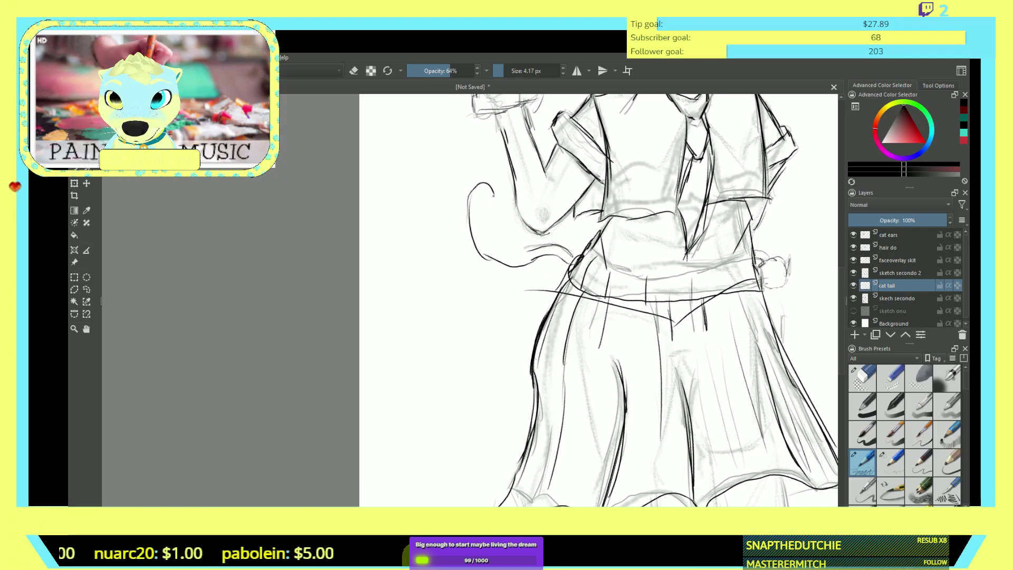
{"action": "mouse_move", "coordinate": [485, 199]}
{"action": "left_mouse_down"}
{"action": "mouse_move", "coordinate": [474, 212]}
{"action": "mouse_move", "coordinate": [485, 241]}
{"action": "mouse_move", "coordinate": [497, 254]}
{"action": "mouse_move", "coordinate": [534, 251]}
{"action": "left_mouse_up"}
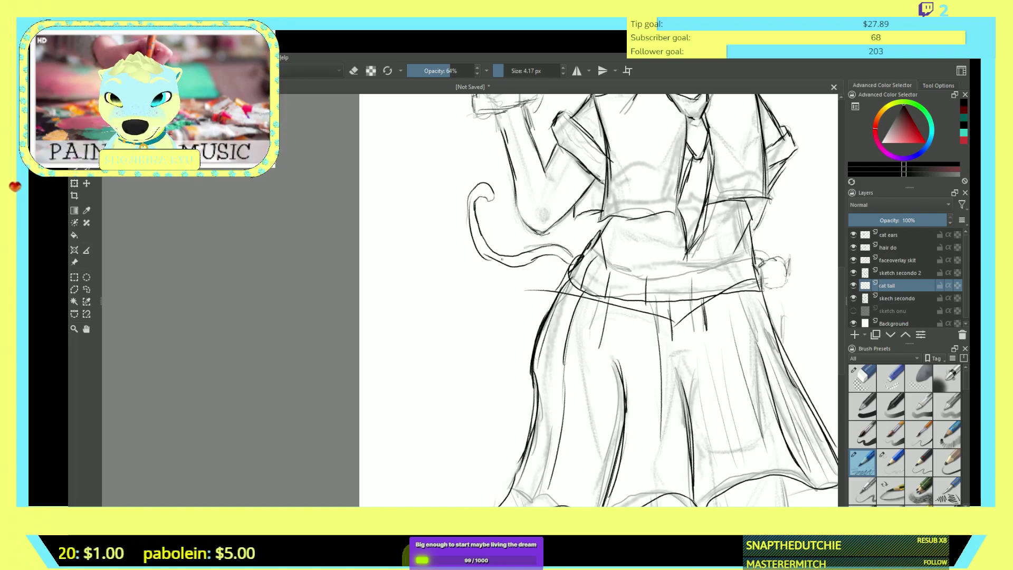
{"action": "scroll", "coordinate": [610, 289], "scroll_direction": "down", "scroll_amount": 2}
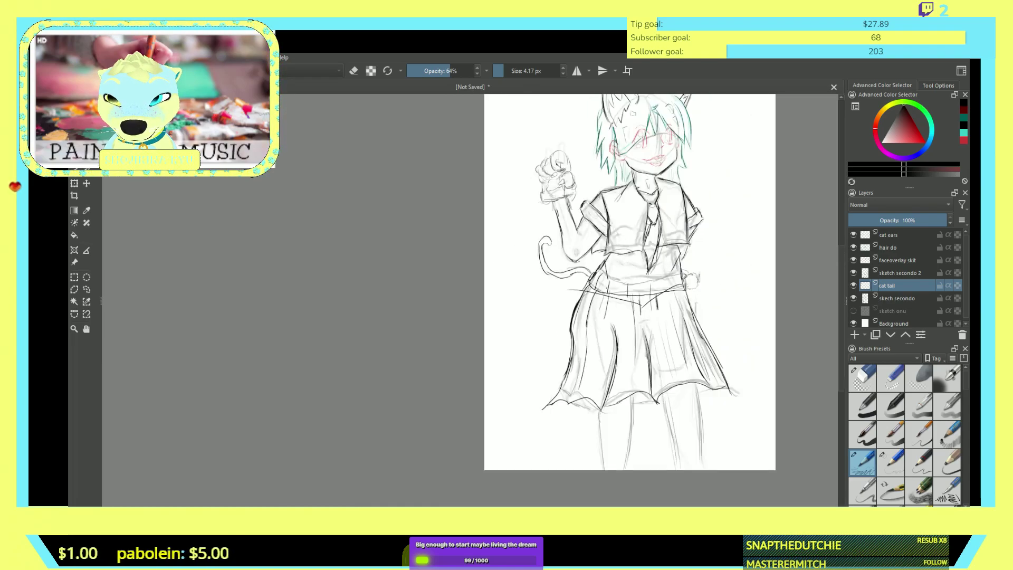
- Erase the whole upward-curling tail from the "cat tail" layer
{"action": "key", "text": "plus"}
{"action": "key", "text": "plus"}
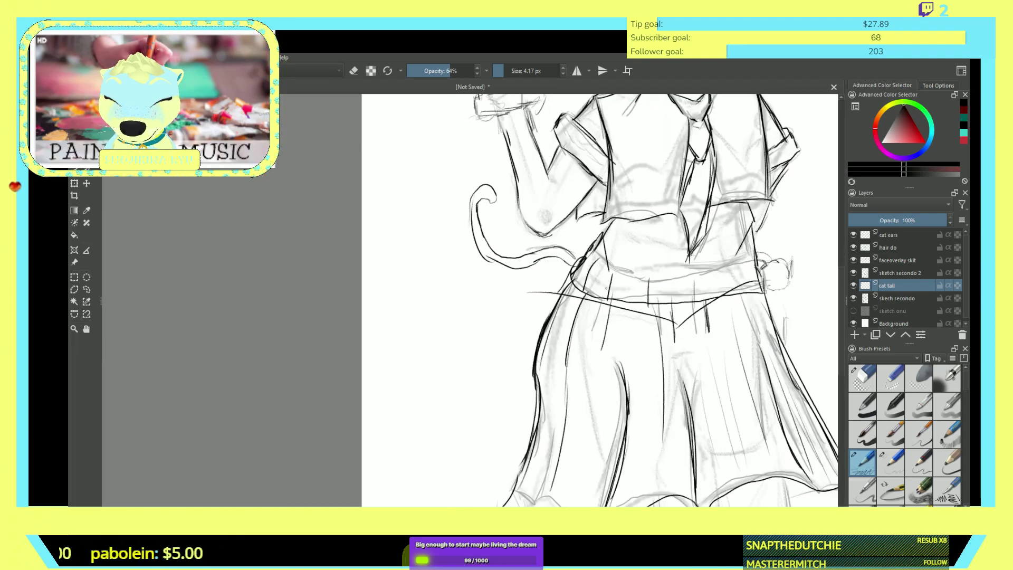
{"action": "left_click", "coordinate": [862, 378]}
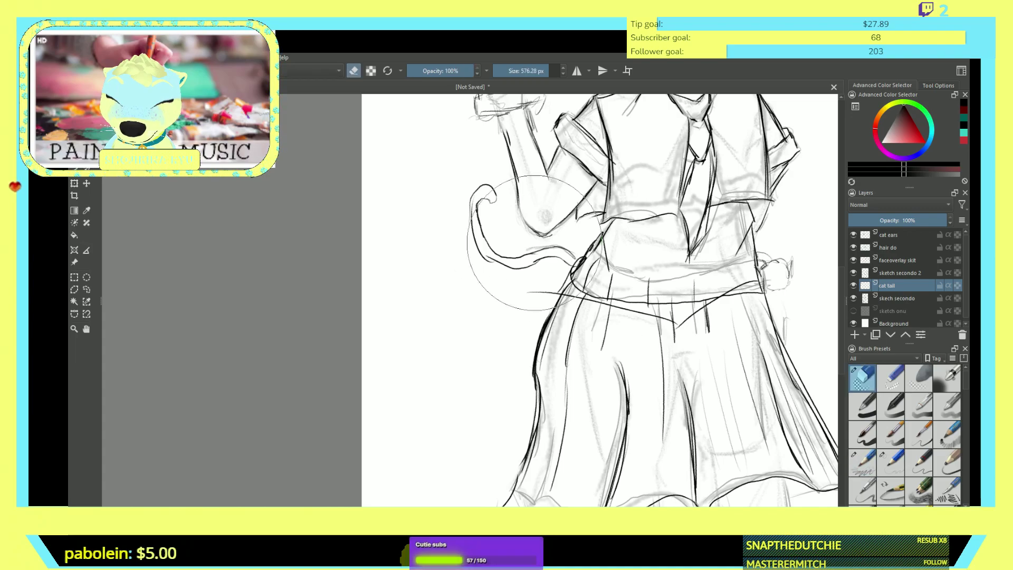
{"action": "mouse_move", "coordinate": [441, 222]}
{"action": "left_mouse_down"}
{"action": "mouse_move", "coordinate": [463, 205]}
{"action": "mouse_move", "coordinate": [483, 156]}
{"action": "mouse_move", "coordinate": [477, 252]}
{"action": "mouse_move", "coordinate": [496, 198]}
{"action": "mouse_move", "coordinate": [508, 225]}
{"action": "left_mouse_up"}
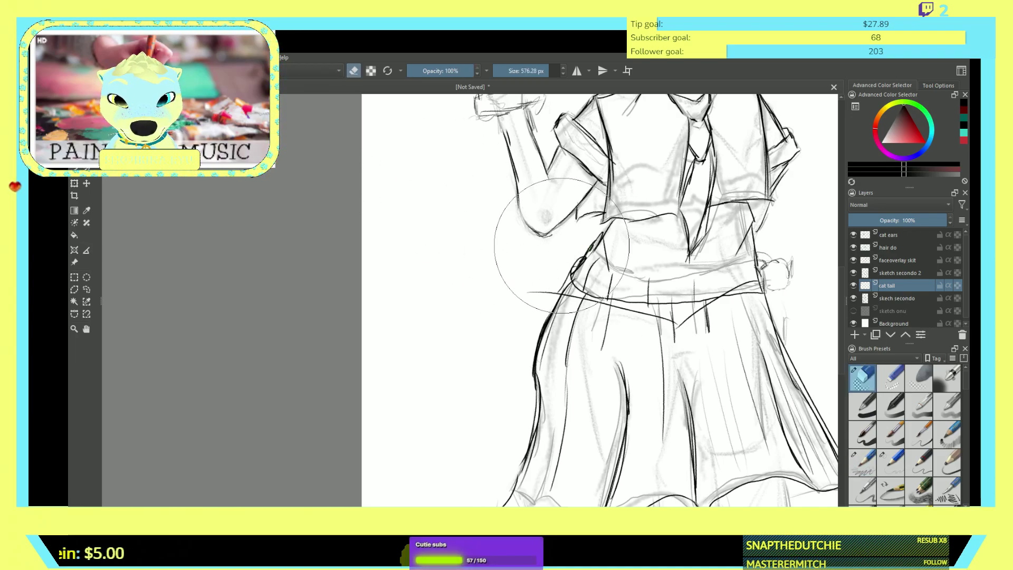
- Set the sketching pencil's size to 11.22 px and draw the upper edge of a tail arching out from the left hip
{"action": "key", "text": "minus"}
{"action": "key", "text": "minus"}
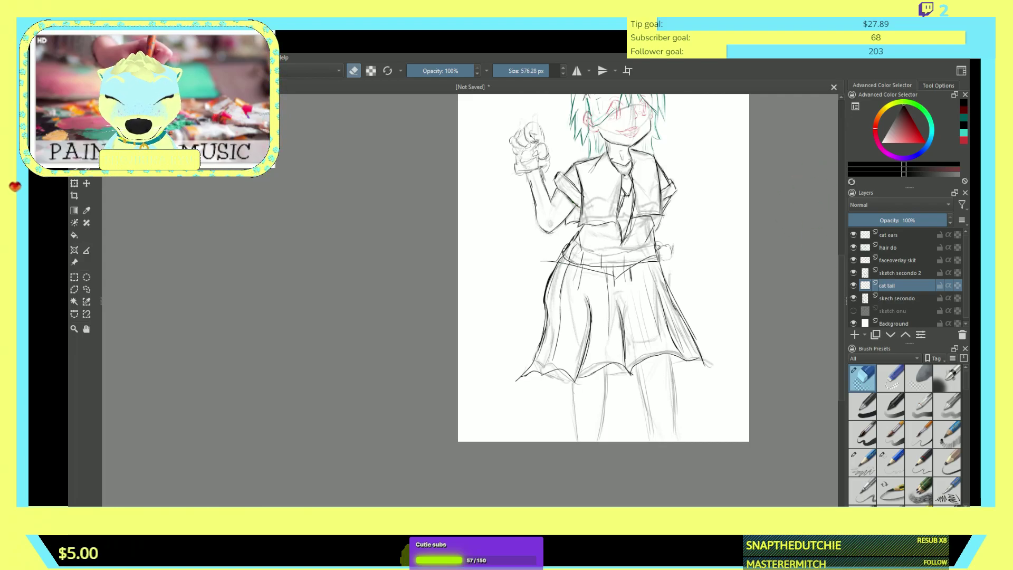
{"action": "key", "text": "slash"}
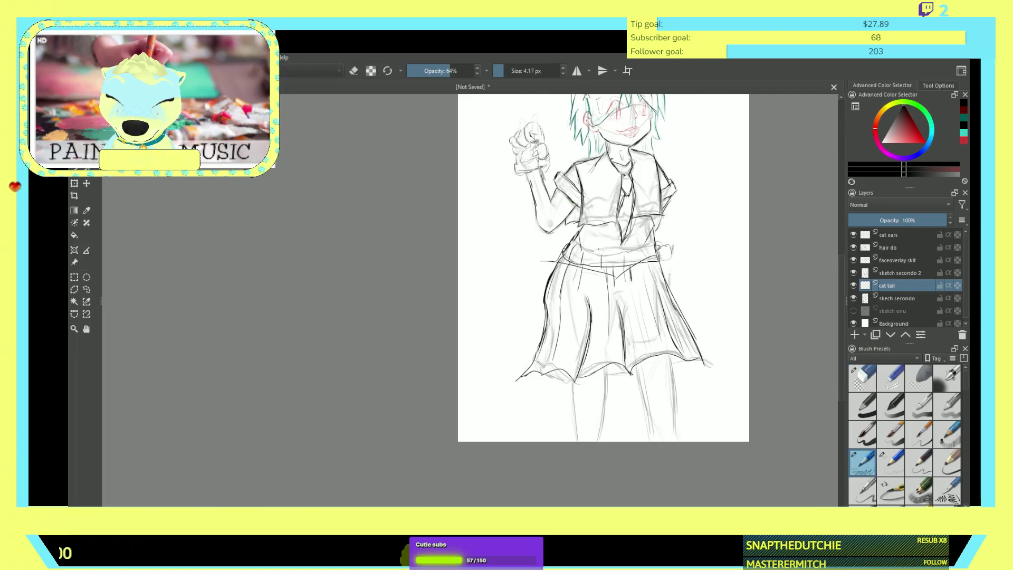
{"action": "left_click", "coordinate": [507, 70]}
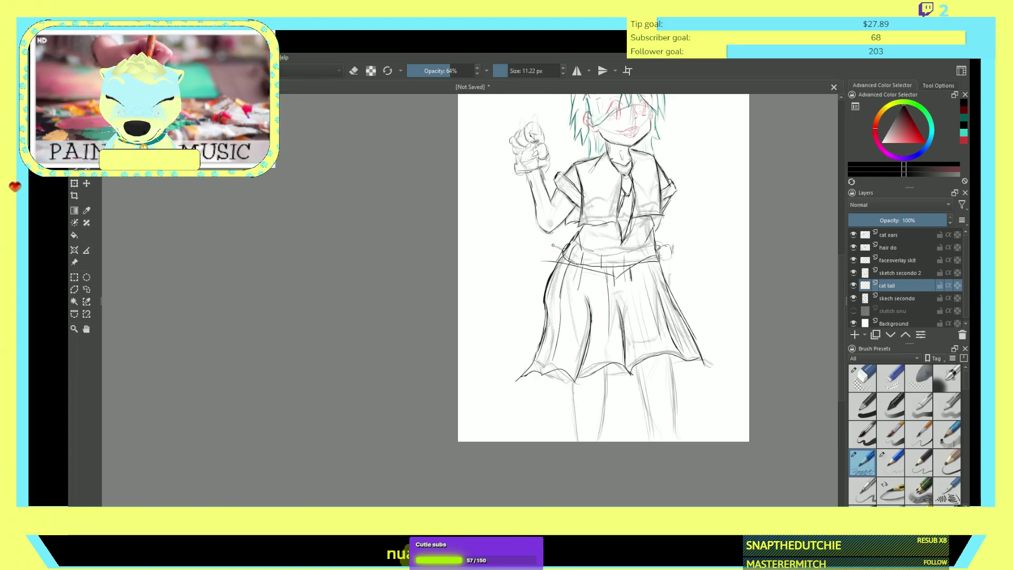
{"action": "mouse_move", "coordinate": [538, 241]}
{"action": "left_mouse_down"}
{"action": "mouse_move", "coordinate": [514, 244]}
{"action": "mouse_move", "coordinate": [488, 271]}
{"action": "left_mouse_up"}
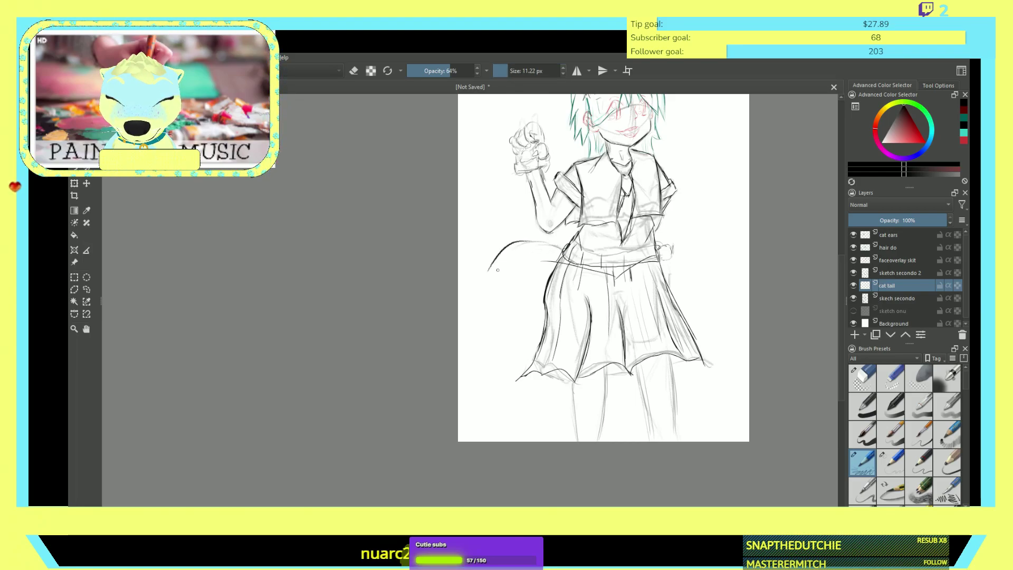
{"action": "mouse_move", "coordinate": [530, 241]}
{"action": "left_mouse_down"}
{"action": "mouse_move", "coordinate": [553, 247]}
{"action": "mouse_move", "coordinate": [529, 241]}
{"action": "left_mouse_up"}
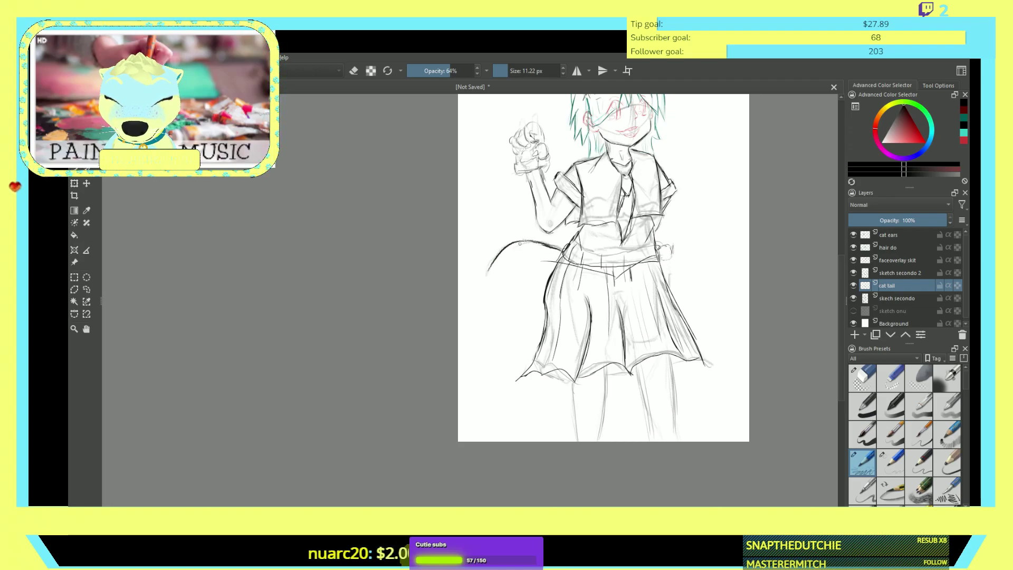
- Complete the arched tail with its lower edge and a hanging rounded tip filled with jagged fur lines
{"action": "mouse_move", "coordinate": [500, 285]}
{"action": "left_mouse_down"}
{"action": "mouse_move", "coordinate": [478, 300]}
{"action": "mouse_move", "coordinate": [504, 304]}
{"action": "mouse_move", "coordinate": [495, 305]}
{"action": "mouse_move", "coordinate": [502, 293]}
{"action": "left_mouse_up"}
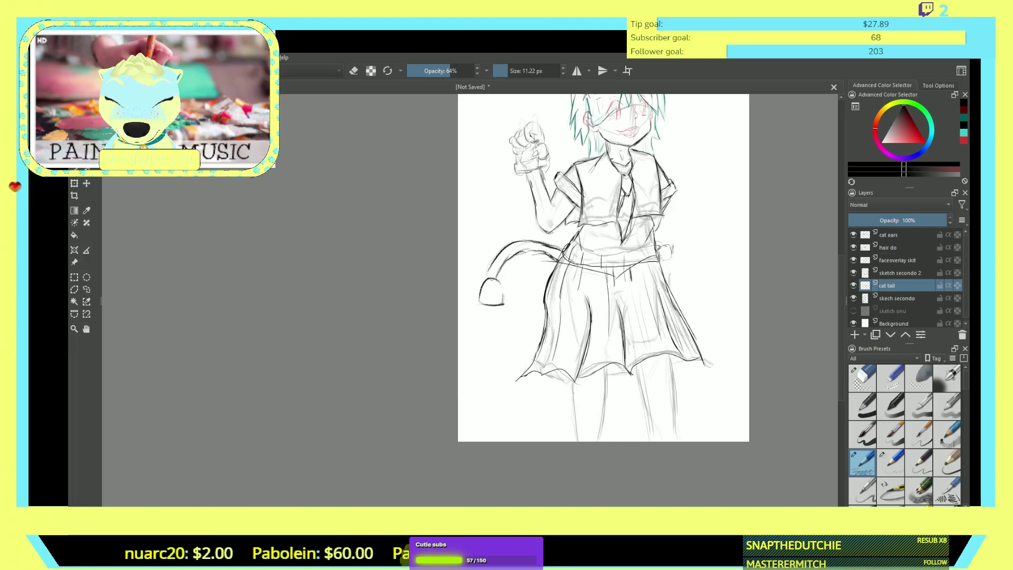
{"action": "mouse_move", "coordinate": [493, 280]}
{"action": "left_mouse_down"}
{"action": "mouse_move", "coordinate": [493, 303]}
{"action": "mouse_move", "coordinate": [482, 295]}
{"action": "mouse_move", "coordinate": [490, 284]}
{"action": "left_mouse_up"}
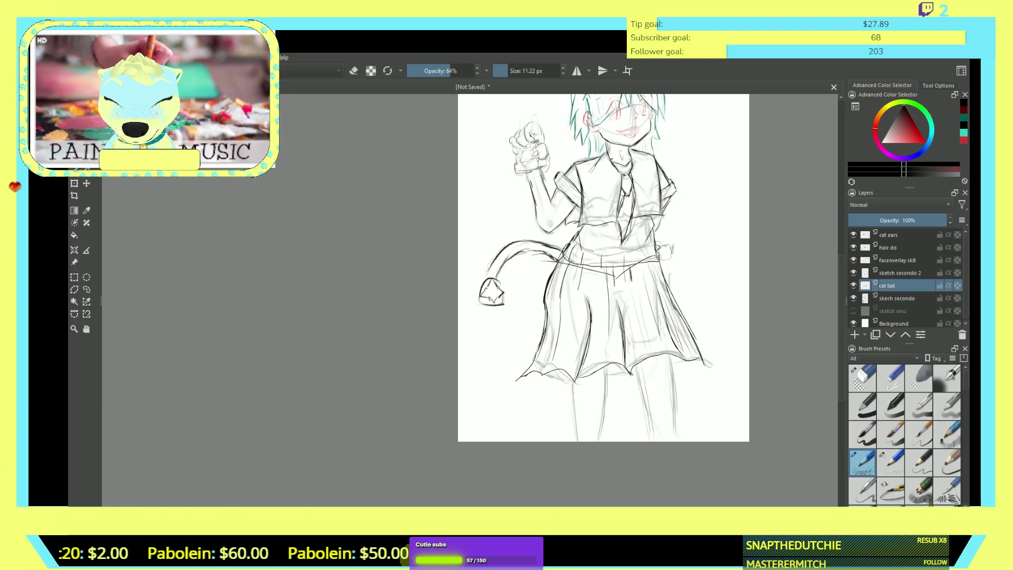
{"action": "mouse_move", "coordinate": [494, 266]}
{"action": "left_mouse_down"}
{"action": "mouse_move", "coordinate": [516, 242]}
{"action": "mouse_move", "coordinate": [548, 242]}
{"action": "mouse_move", "coordinate": [535, 241]}
{"action": "left_mouse_up"}
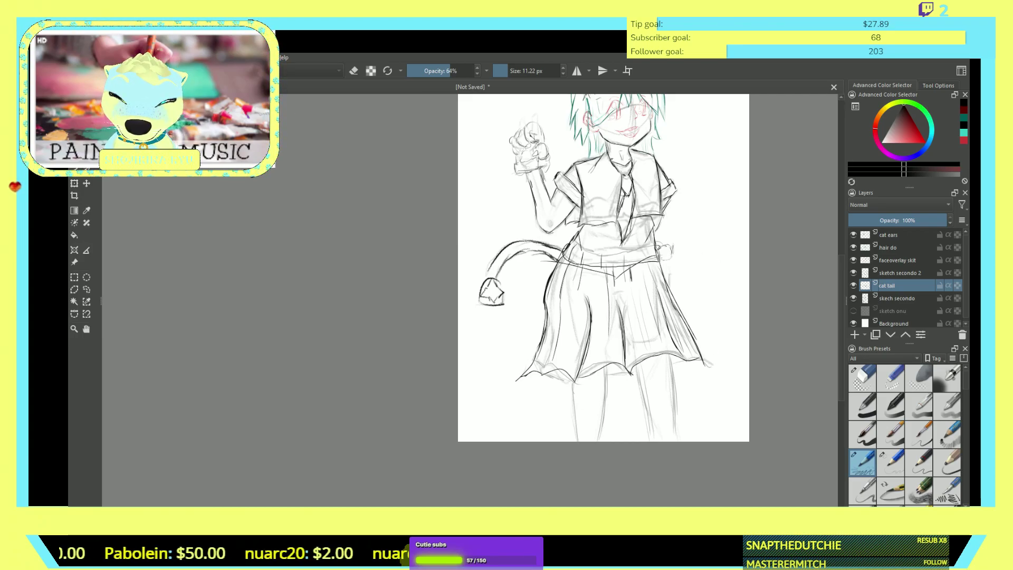
- Make the "sketch secondo 2" layer active and outline both sides of the left leg from the skirt hem to the canvas edge
{"action": "left_click", "coordinate": [900, 273]}
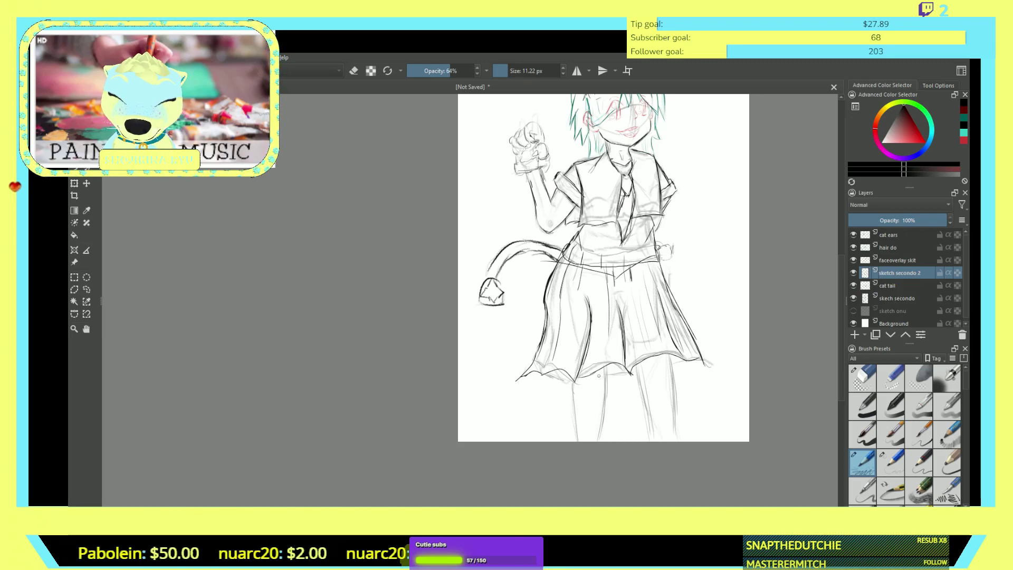
{"action": "left_click_drag", "start_coordinate": [607, 368], "coordinate": [596, 440]}
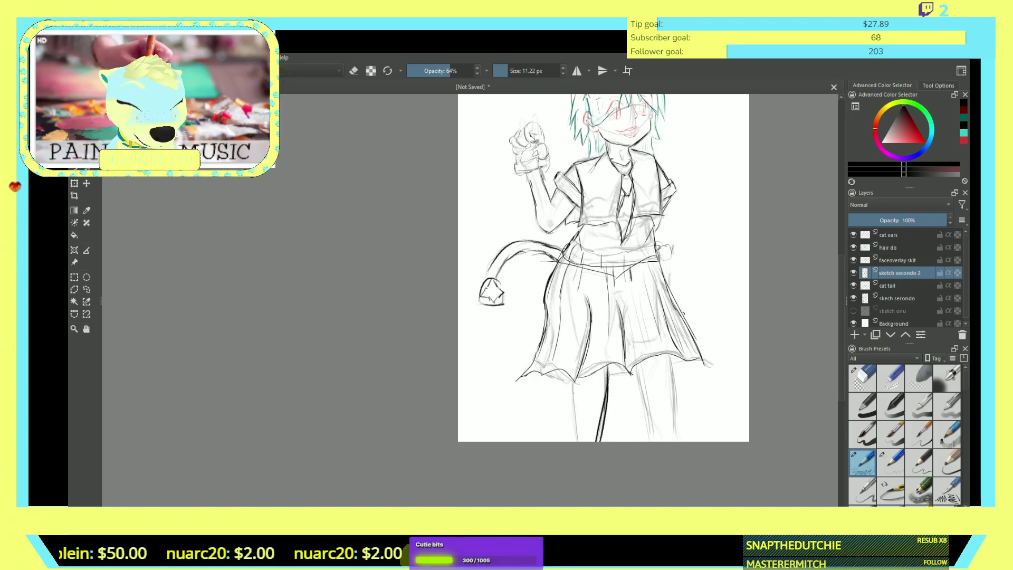
{"action": "key", "text": "ctrl+z"}
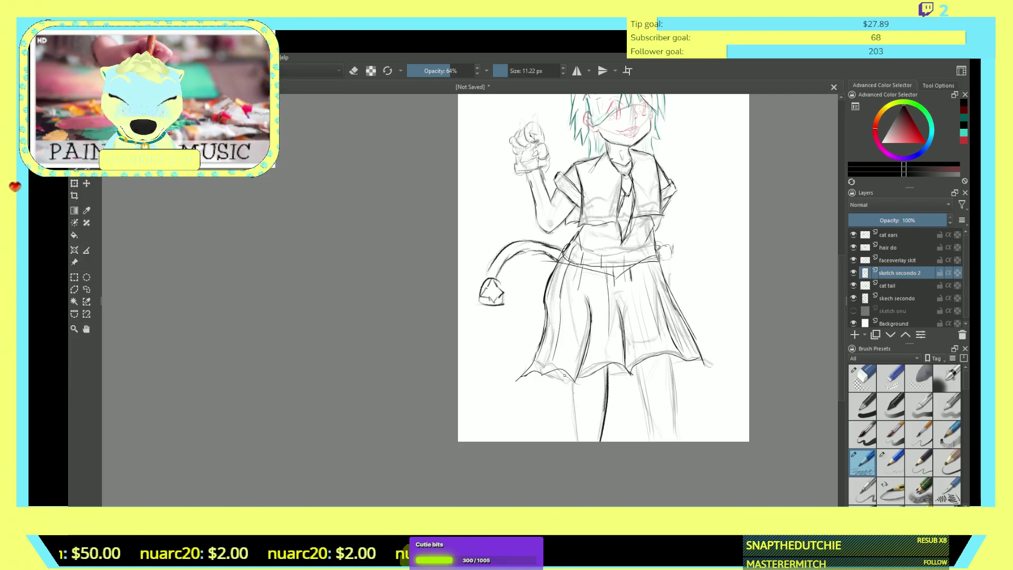
{"action": "left_click_drag", "start_coordinate": [574, 371], "coordinate": [569, 441]}
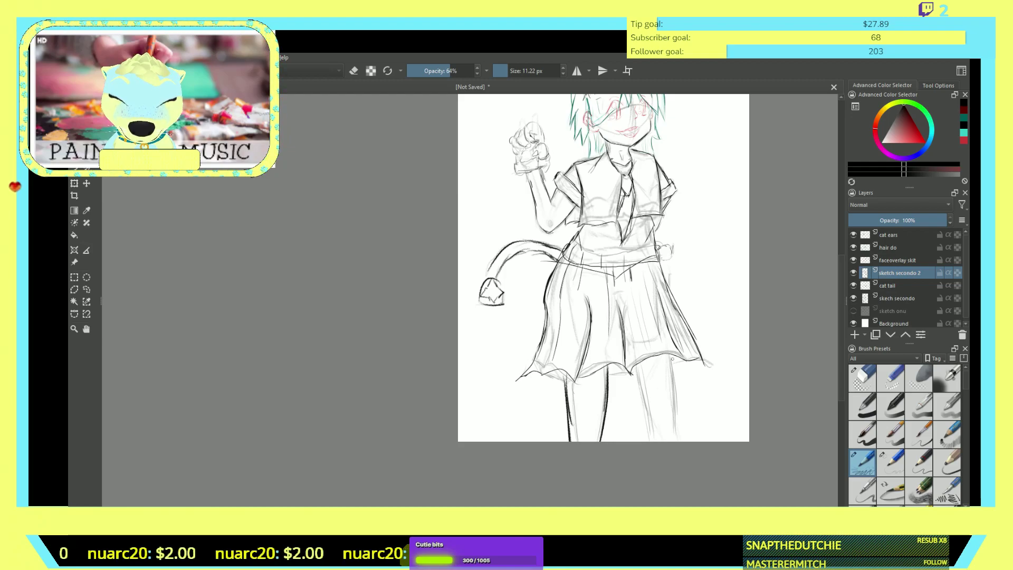
- Outline both sides of the right leg from the skirt hem to the canvas edge with repeated dark strokes
{"action": "left_click_drag", "start_coordinate": [674, 362], "coordinate": [672, 442]}
{"action": "left_click_drag", "start_coordinate": [672, 352], "coordinate": [676, 442]}
{"action": "left_click_drag", "start_coordinate": [675, 358], "coordinate": [674, 442]}
{"action": "left_click_drag", "start_coordinate": [624, 379], "coordinate": [638, 442]}
{"action": "left_click_drag", "start_coordinate": [628, 386], "coordinate": [640, 441]}
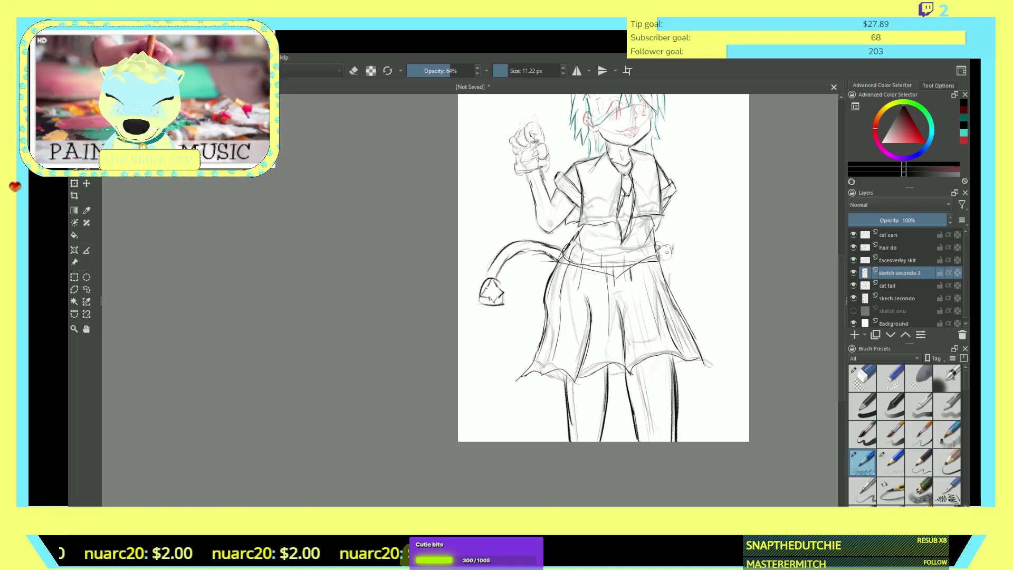
- Outline the small hand resting behind the right hip and the forearm edge leading into it
{"action": "left_click_drag", "start_coordinate": [668, 243], "coordinate": [673, 265]}
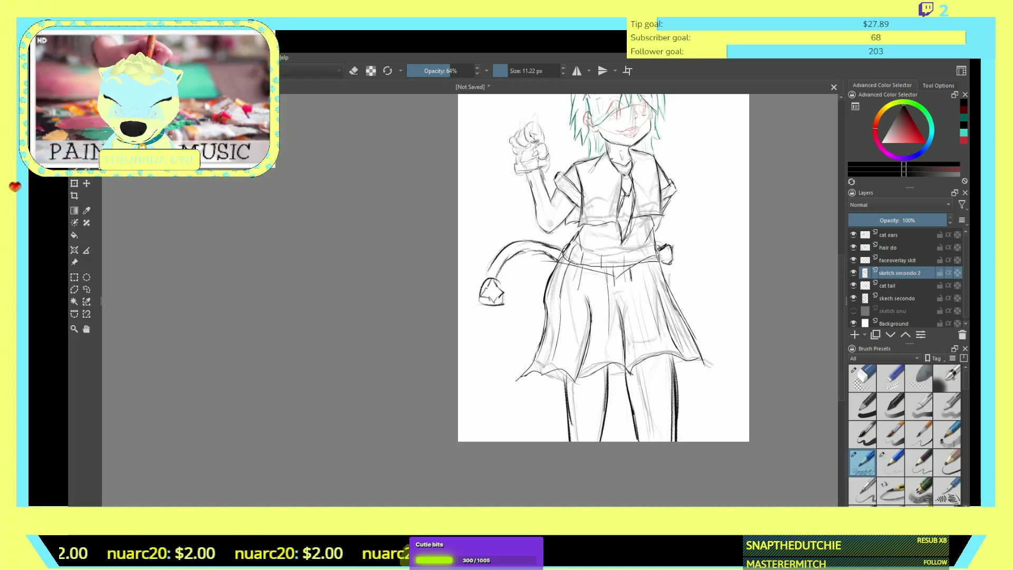
{"action": "left_click_drag", "start_coordinate": [670, 250], "coordinate": [674, 240]}
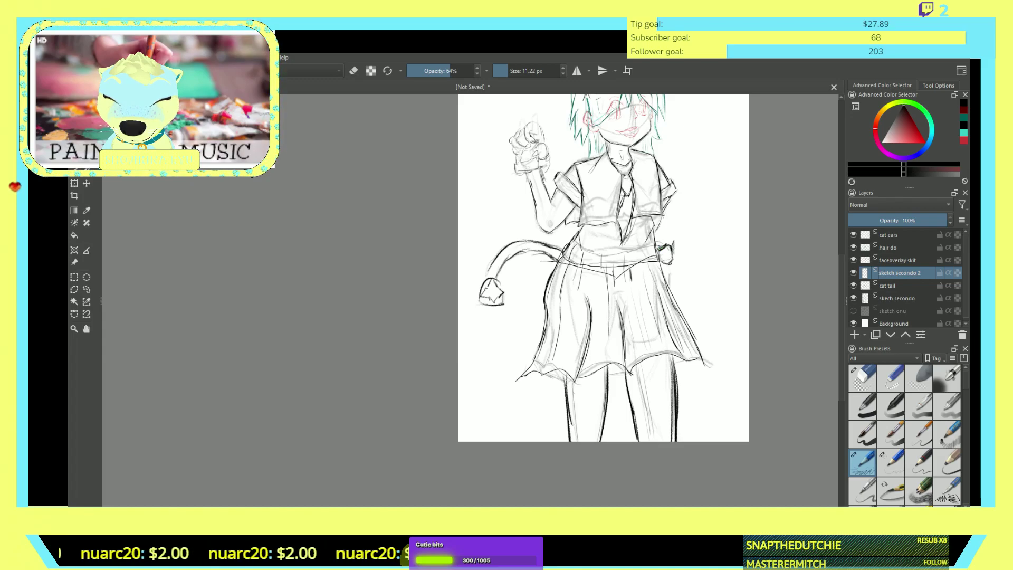
{"action": "left_click_drag", "start_coordinate": [664, 239], "coordinate": [655, 245]}
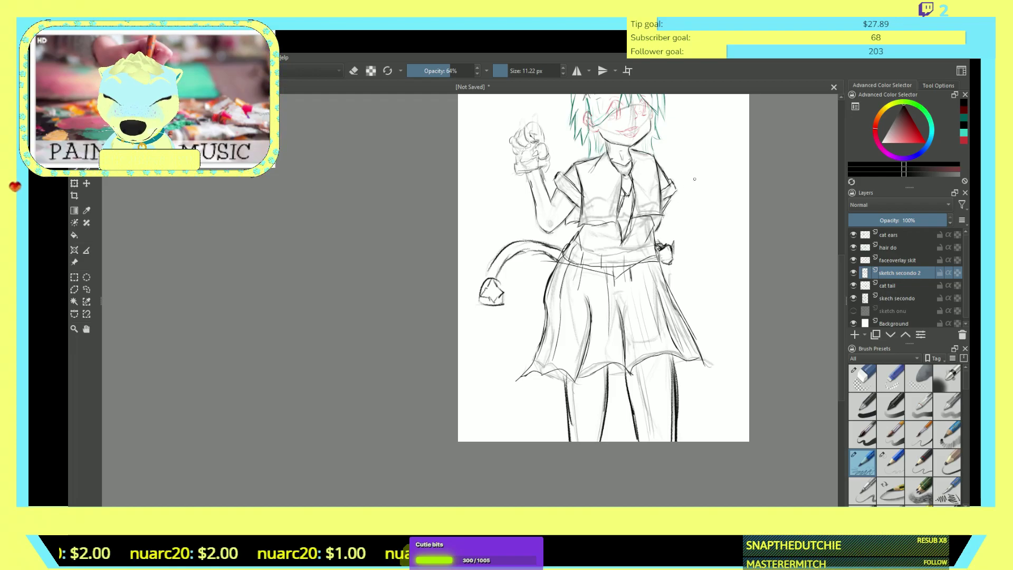
- Add a new paint layer named "face visible" and move it above the "cat ears" layer
{"action": "scroll", "coordinate": [784, 127], "scroll_direction": "up", "scroll_amount": 2}
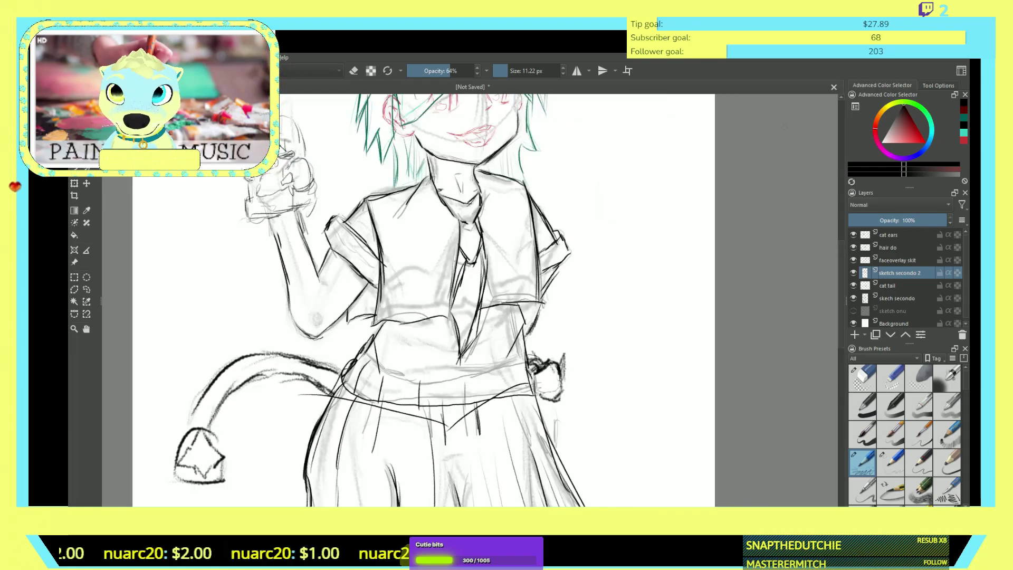
{"action": "left_click_drag", "start_coordinate": [841, 311], "coordinate": [841, 278]}
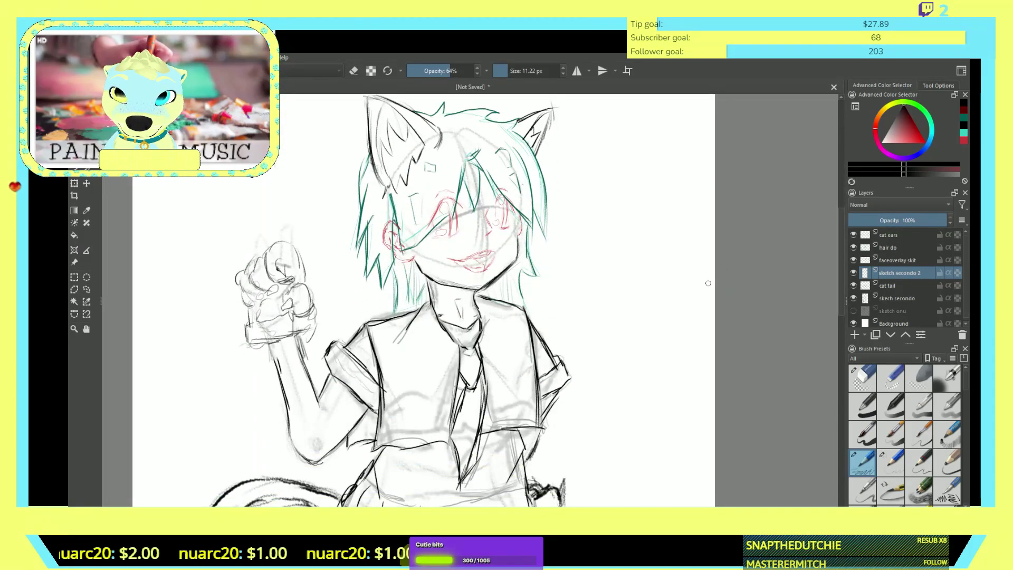
{"action": "left_click", "coordinate": [854, 334]}
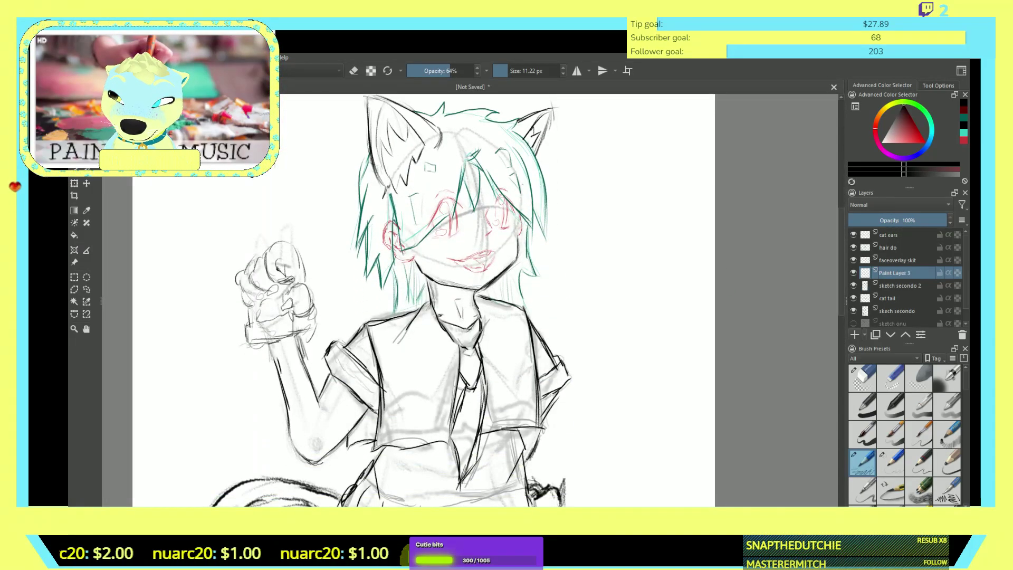
{"action": "double_click", "coordinate": [895, 273]}
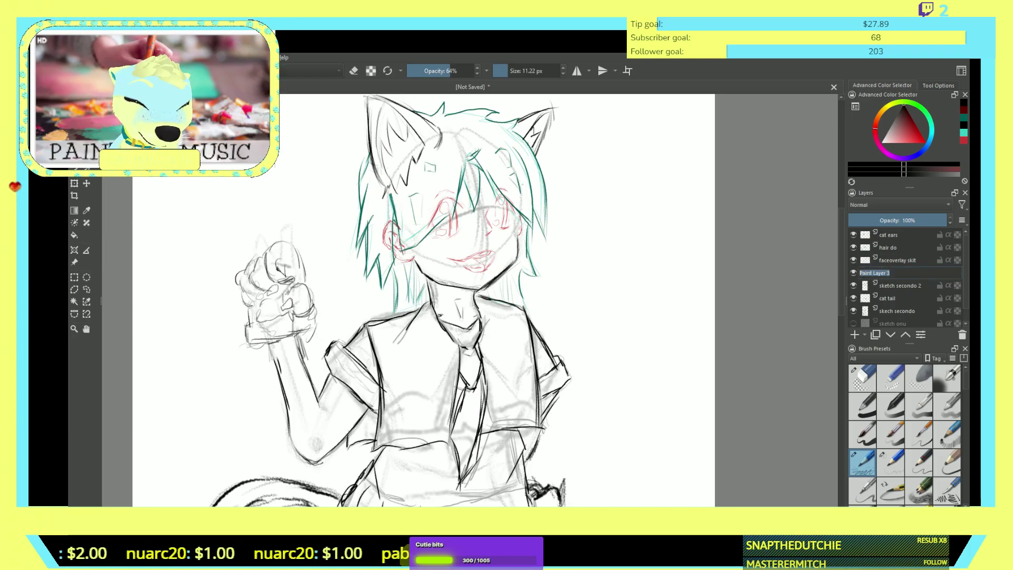
{"action": "type", "text": "face visible"}
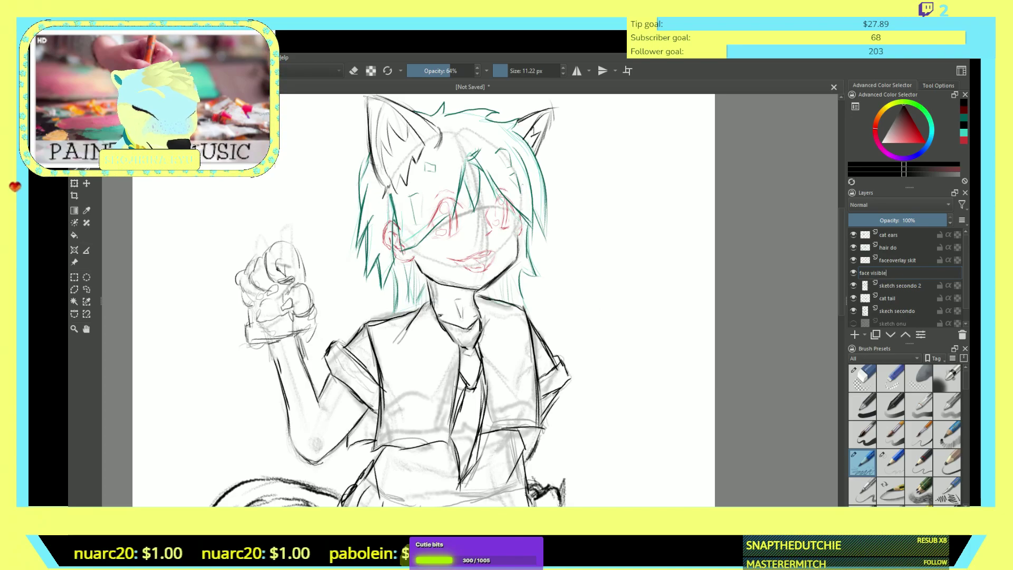
{"action": "key", "text": "Return"}
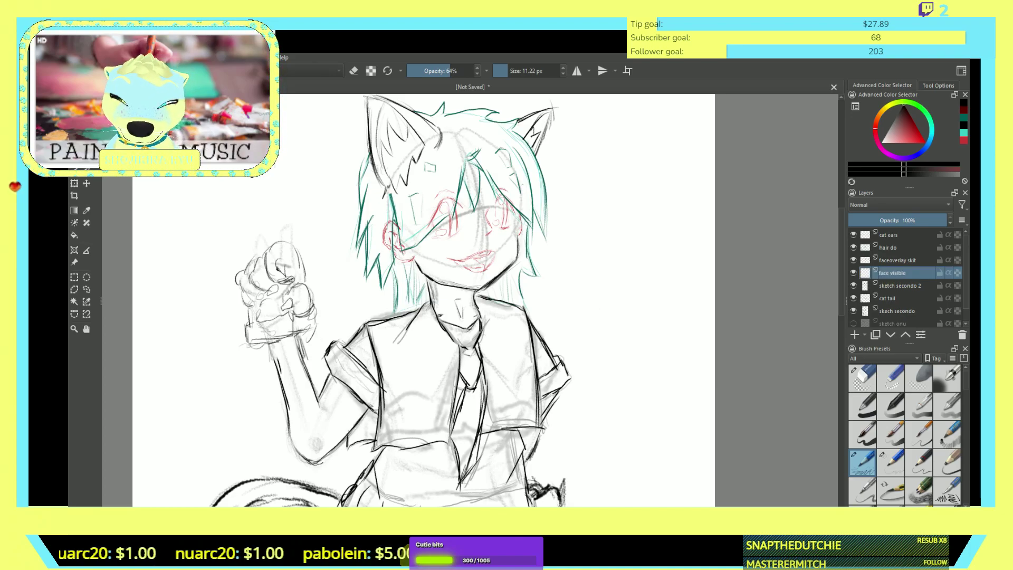
{"action": "left_click_drag", "start_coordinate": [892, 273], "coordinate": [893, 230]}
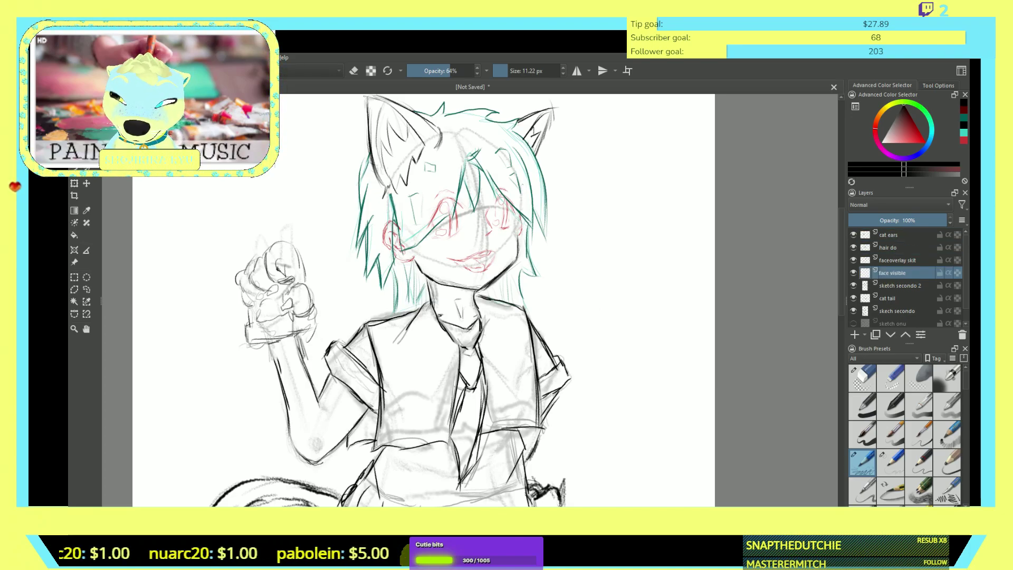
- Set the pencil size to 2.00 px and ink the angular inner edge of the right eye with the short mark below it
{"action": "scroll", "coordinate": [490, 209], "scroll_direction": "up", "scroll_amount": 5}
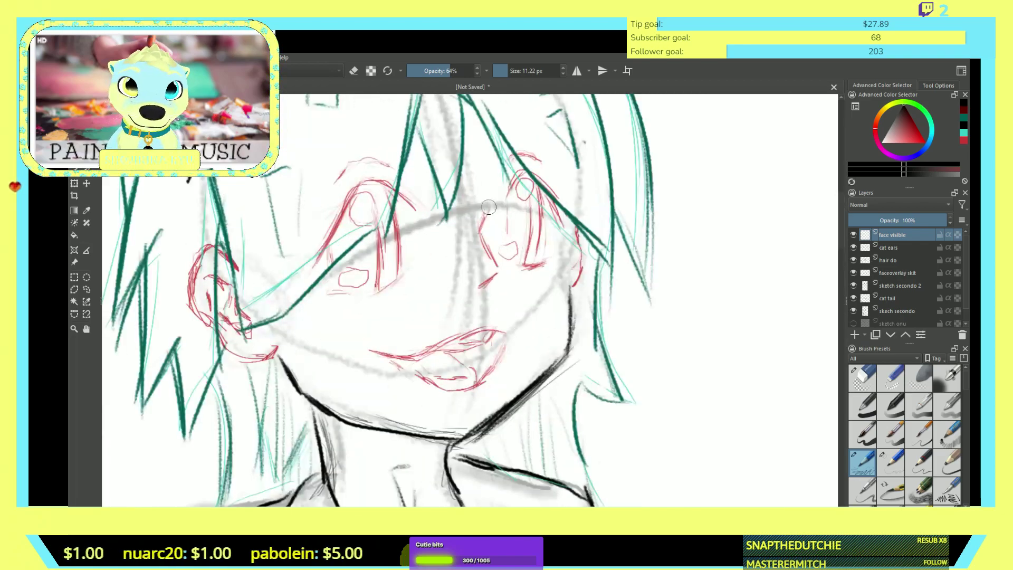
{"action": "left_click", "coordinate": [501, 71]}
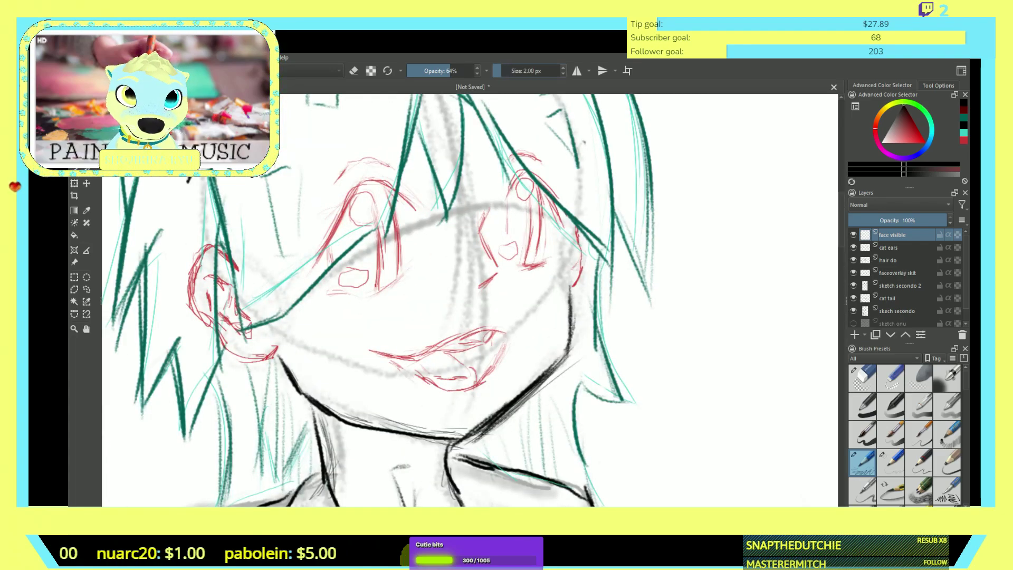
{"action": "mouse_move", "coordinate": [487, 210]}
{"action": "left_mouse_down"}
{"action": "mouse_move", "coordinate": [478, 232]}
{"action": "mouse_move", "coordinate": [496, 266]}
{"action": "mouse_move", "coordinate": [486, 284]}
{"action": "left_mouse_up"}
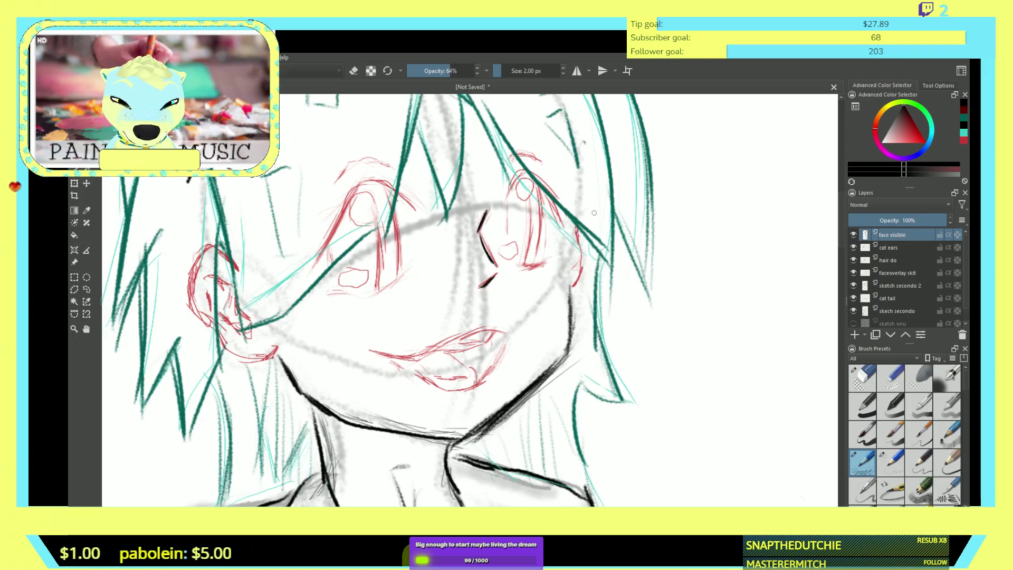
- Ink the left eye's inner edge, lid corner, iris line and lower lid, plus an oval highlight
{"action": "left_click_drag", "start_coordinate": [395, 213], "coordinate": [401, 286]}
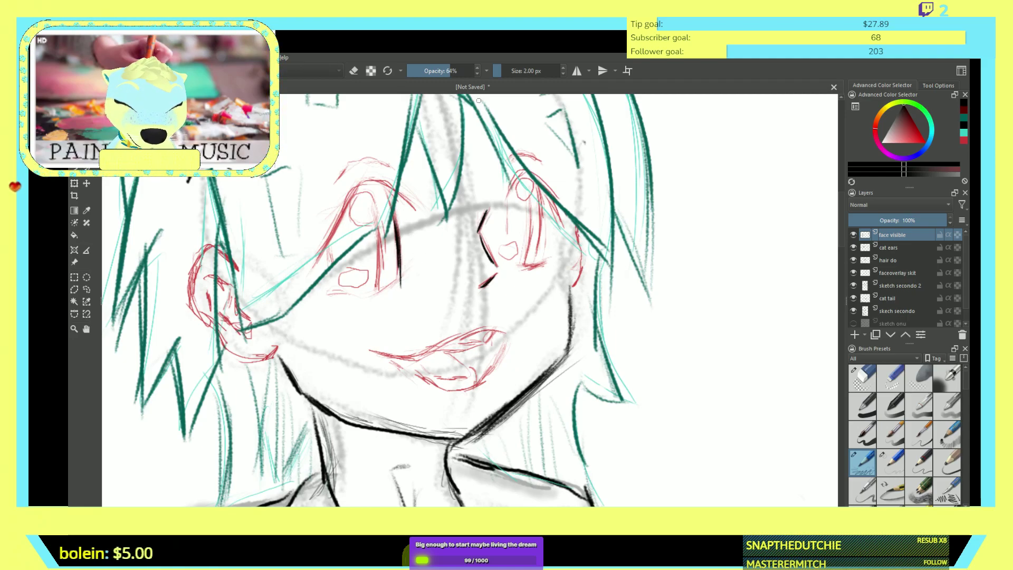
{"action": "key", "text": "ctrl+z"}
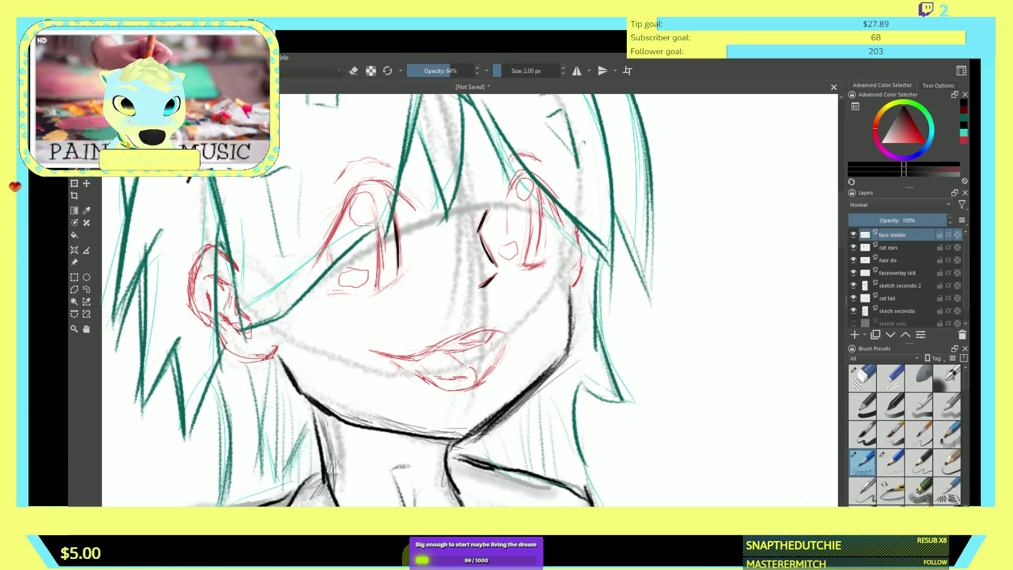
{"action": "left_click_drag", "start_coordinate": [399, 192], "coordinate": [416, 210]}
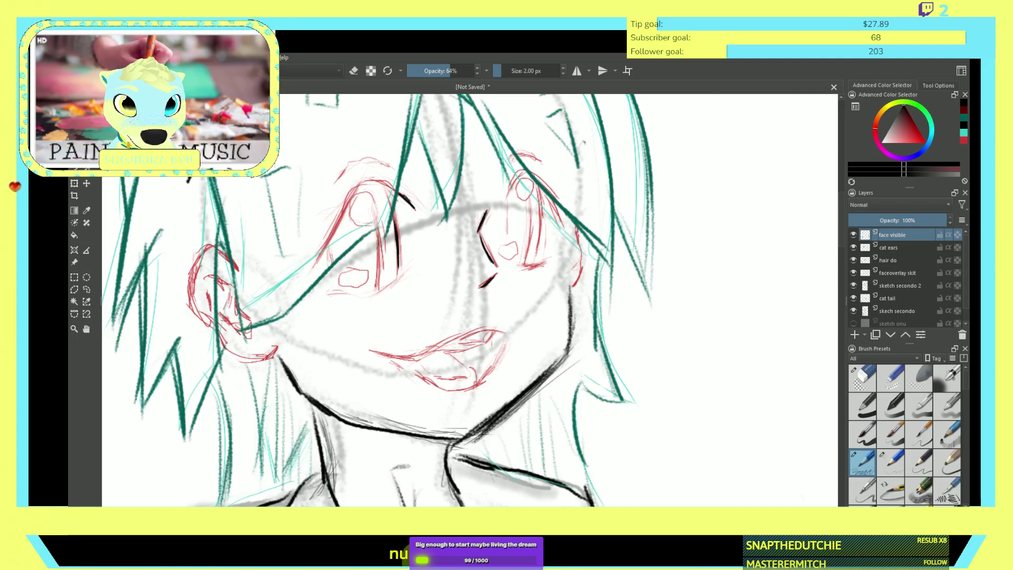
{"action": "mouse_move", "coordinate": [377, 241]}
{"action": "left_mouse_down"}
{"action": "mouse_move", "coordinate": [380, 275]}
{"action": "mouse_move", "coordinate": [379, 264]}
{"action": "mouse_move", "coordinate": [353, 269]}
{"action": "mouse_move", "coordinate": [343, 286]}
{"action": "mouse_move", "coordinate": [366, 281]}
{"action": "mouse_move", "coordinate": [361, 269]}
{"action": "mouse_move", "coordinate": [399, 274]}
{"action": "mouse_move", "coordinate": [354, 298]}
{"action": "mouse_move", "coordinate": [396, 281]}
{"action": "mouse_move", "coordinate": [359, 298]}
{"action": "mouse_move", "coordinate": [334, 296]}
{"action": "mouse_move", "coordinate": [358, 294]}
{"action": "left_mouse_up"}
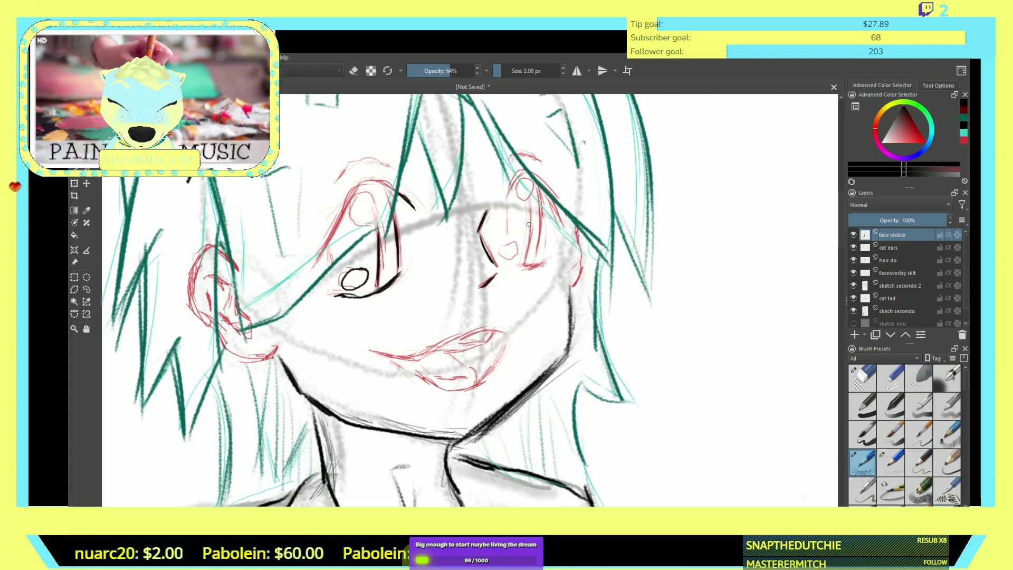
- Ink the right eye's vertical iris lines and its lids, and add short lashes at the left eye's inner corner
{"action": "left_click_drag", "start_coordinate": [530, 201], "coordinate": [528, 256]}
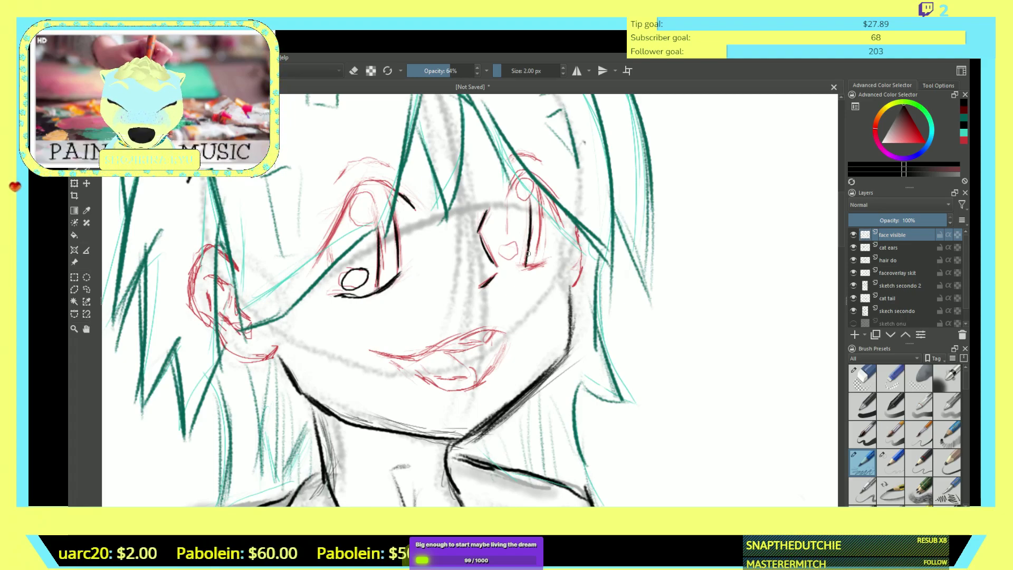
{"action": "mouse_move", "coordinate": [541, 203]}
{"action": "left_mouse_down"}
{"action": "mouse_move", "coordinate": [536, 260]}
{"action": "mouse_move", "coordinate": [546, 219]}
{"action": "mouse_move", "coordinate": [541, 252]}
{"action": "mouse_move", "coordinate": [525, 265]}
{"action": "mouse_move", "coordinate": [541, 260]}
{"action": "mouse_move", "coordinate": [522, 268]}
{"action": "left_mouse_up"}
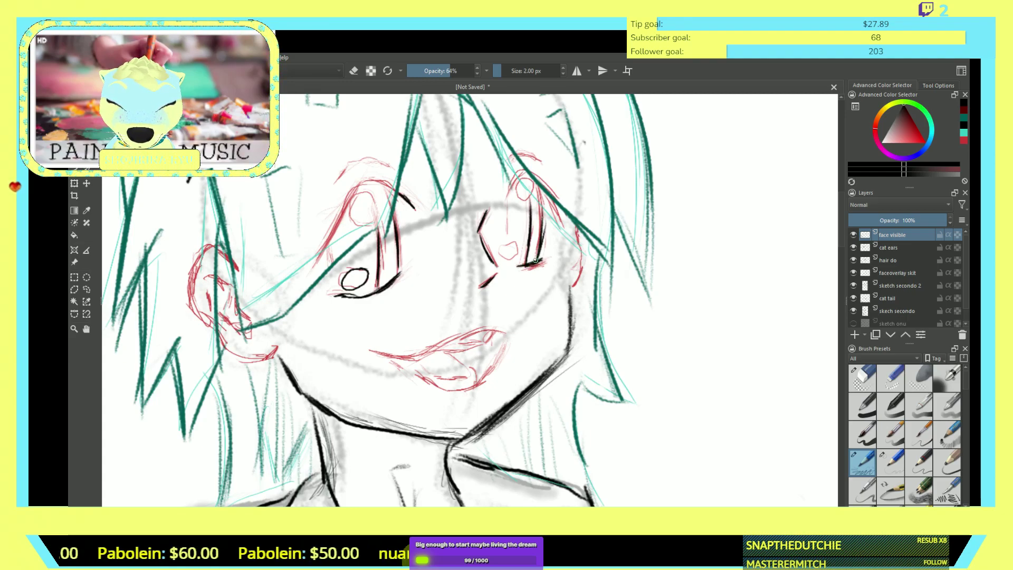
{"action": "left_click_drag", "start_coordinate": [553, 202], "coordinate": [562, 220]}
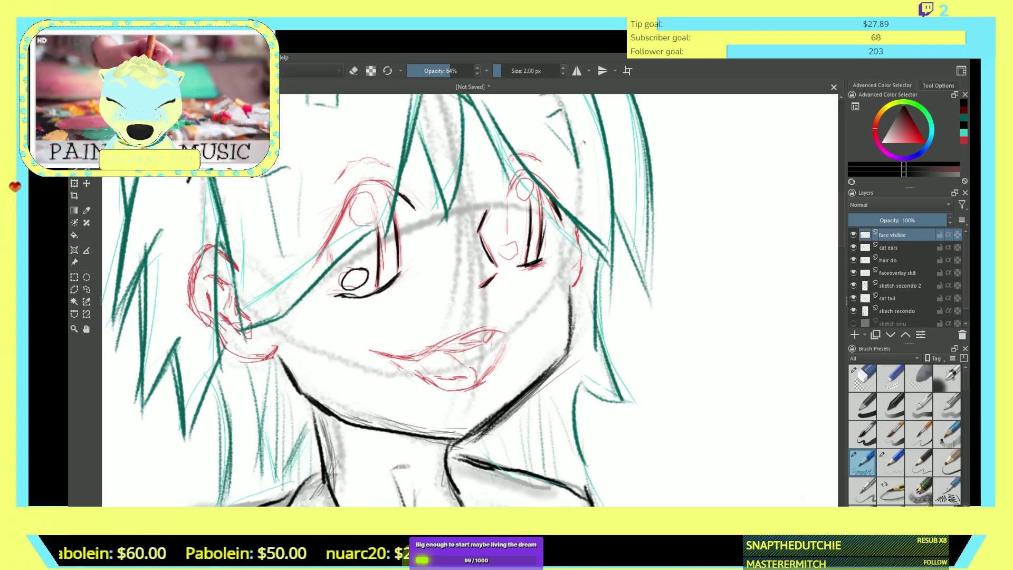
{"action": "mouse_move", "coordinate": [521, 169]}
{"action": "left_mouse_down"}
{"action": "mouse_move", "coordinate": [508, 194]}
{"action": "mouse_move", "coordinate": [521, 169]}
{"action": "mouse_move", "coordinate": [534, 177]}
{"action": "left_mouse_up"}
{"action": "left_click_drag", "start_coordinate": [400, 184], "coordinate": [417, 202]}
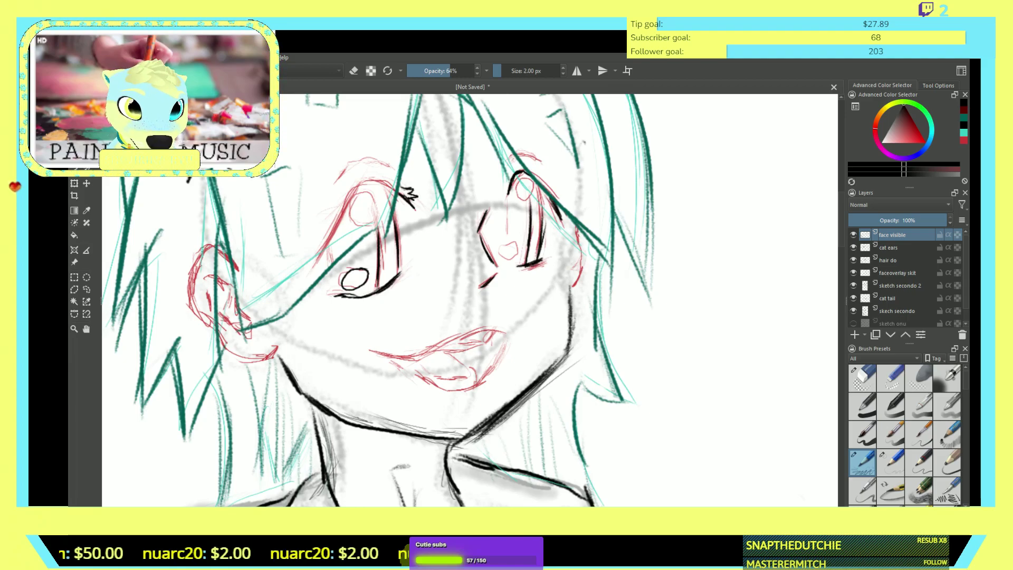
- Ink the outer contour of the left human ear and the small fold lines inside it
{"action": "mouse_move", "coordinate": [198, 249]}
{"action": "left_mouse_down"}
{"action": "mouse_move", "coordinate": [217, 248]}
{"action": "mouse_move", "coordinate": [195, 260]}
{"action": "mouse_move", "coordinate": [187, 293]}
{"action": "left_mouse_up"}
{"action": "left_click_drag", "start_coordinate": [194, 258], "coordinate": [187, 289]}
{"action": "mouse_move", "coordinate": [190, 278]}
{"action": "left_mouse_down"}
{"action": "mouse_move", "coordinate": [190, 304]}
{"action": "mouse_move", "coordinate": [223, 324]}
{"action": "left_mouse_up"}
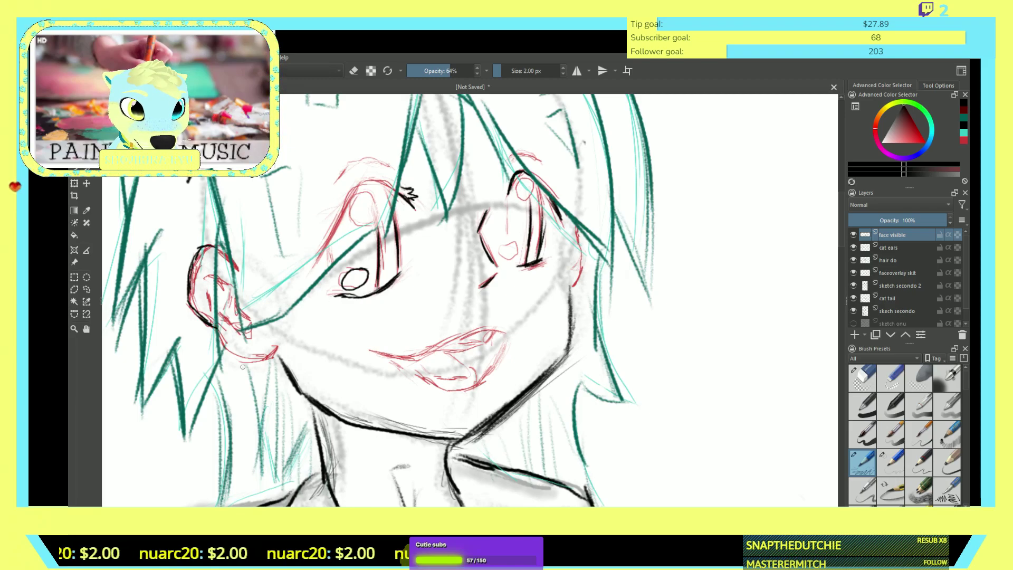
{"action": "mouse_move", "coordinate": [216, 278]}
{"action": "left_mouse_down"}
{"action": "mouse_move", "coordinate": [206, 277]}
{"action": "mouse_move", "coordinate": [206, 305]}
{"action": "left_mouse_up"}
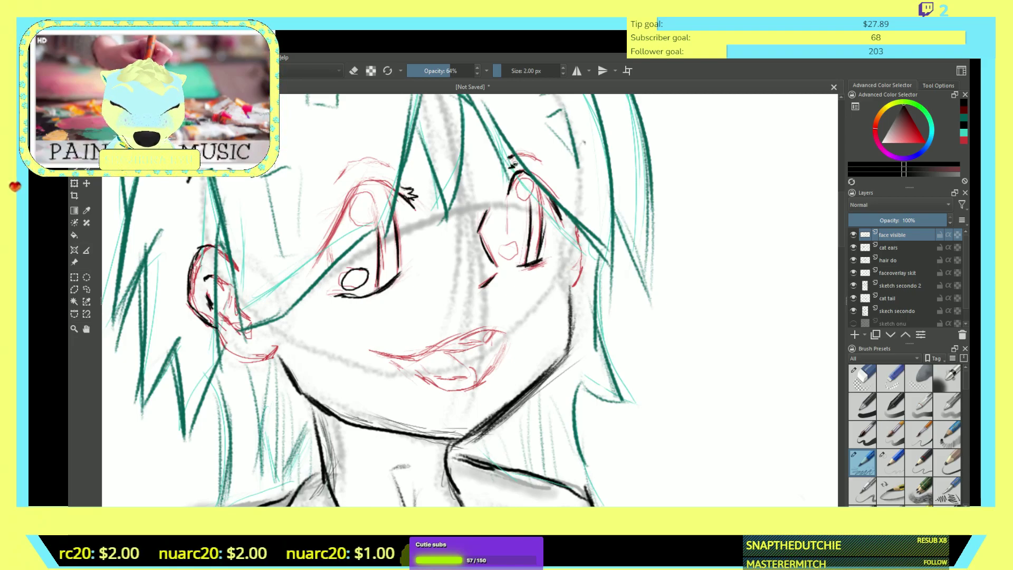
- Add lashes and two oval highlights to the right eye, and ink a small nose mark between the eyes
{"action": "left_click_drag", "start_coordinate": [506, 174], "coordinate": [514, 173]}
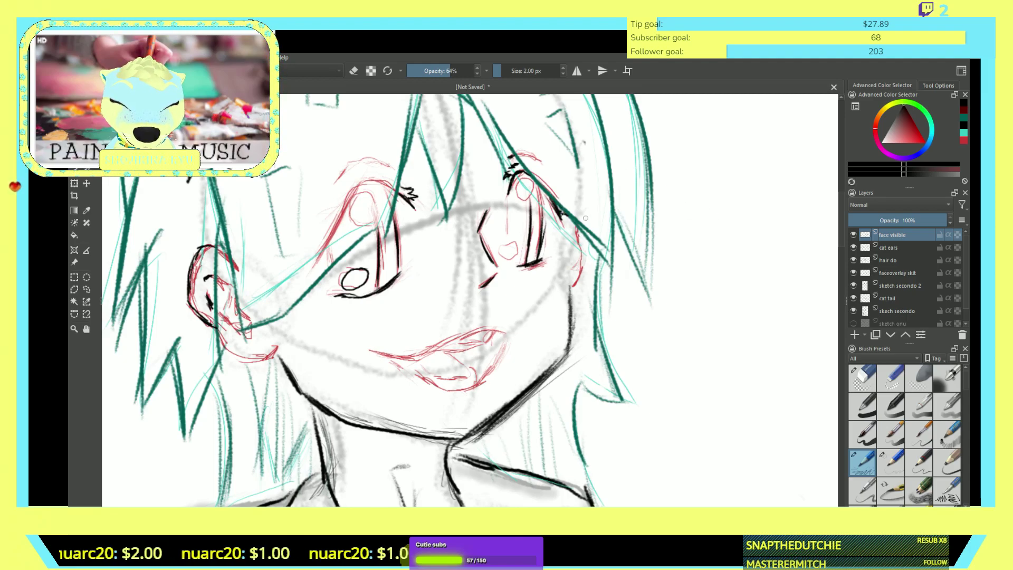
{"action": "mouse_move", "coordinate": [531, 186]}
{"action": "left_mouse_down"}
{"action": "mouse_move", "coordinate": [526, 199]}
{"action": "mouse_move", "coordinate": [518, 191]}
{"action": "mouse_move", "coordinate": [522, 178]}
{"action": "mouse_move", "coordinate": [531, 195]}
{"action": "left_mouse_up"}
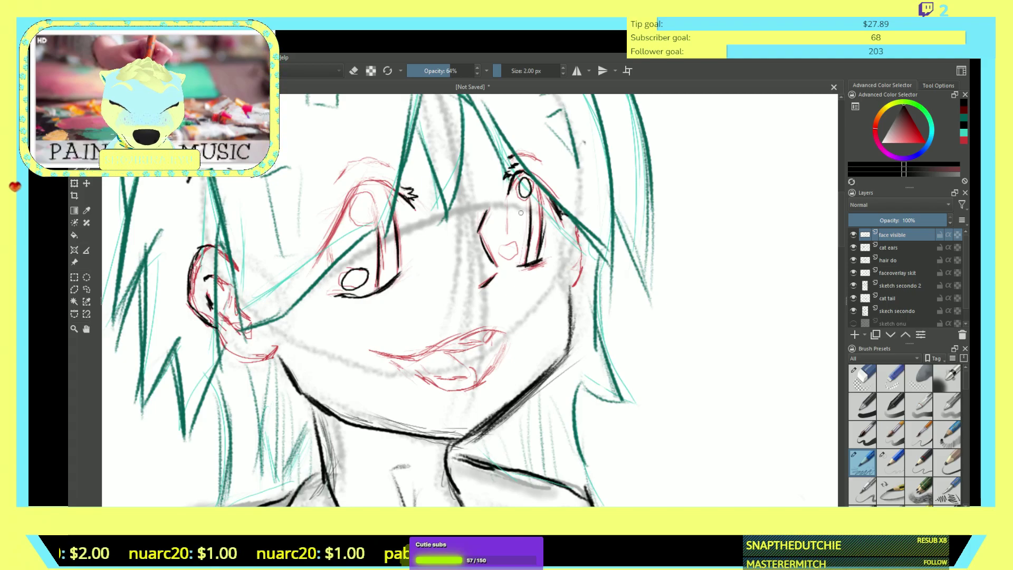
{"action": "mouse_move", "coordinate": [516, 242]}
{"action": "left_mouse_down"}
{"action": "mouse_move", "coordinate": [501, 251]}
{"action": "mouse_move", "coordinate": [514, 252]}
{"action": "mouse_move", "coordinate": [519, 240]}
{"action": "mouse_move", "coordinate": [505, 244]}
{"action": "left_mouse_up"}
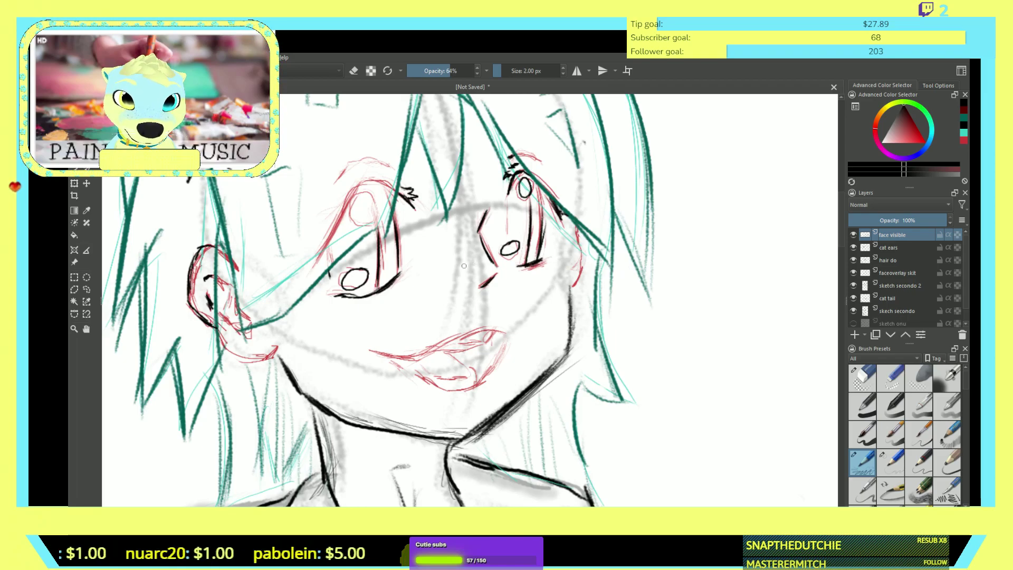
{"action": "left_click_drag", "start_coordinate": [465, 265], "coordinate": [467, 275]}
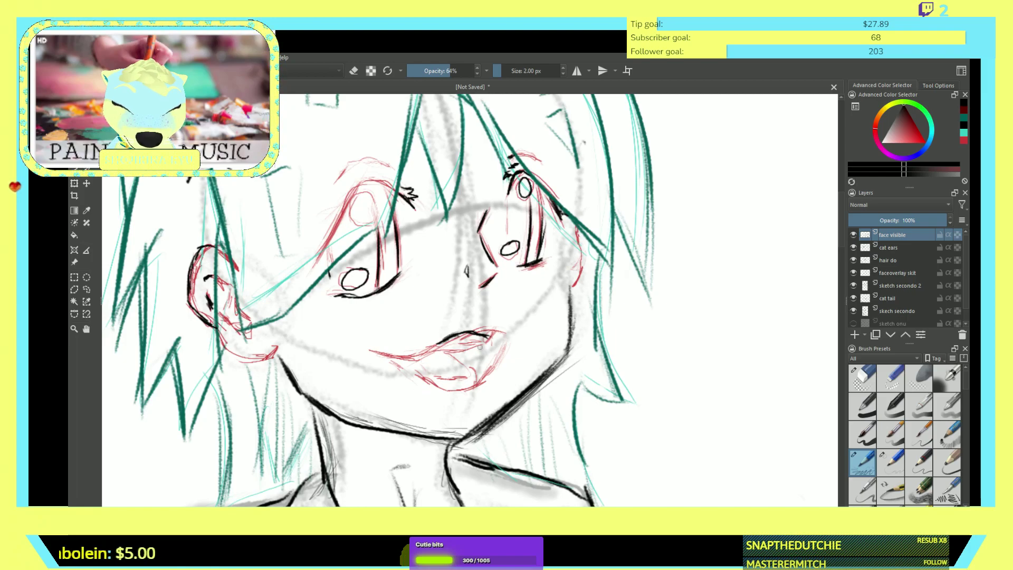
- Try inking the lips over the red mouth sketch, and erase the black lip lines from the "face visible" layer
{"action": "mouse_move", "coordinate": [454, 372]}
{"action": "left_mouse_down"}
{"action": "mouse_move", "coordinate": [468, 368]}
{"action": "mouse_move", "coordinate": [433, 364]}
{"action": "mouse_move", "coordinate": [467, 367]}
{"action": "mouse_move", "coordinate": [417, 352]}
{"action": "left_mouse_up"}
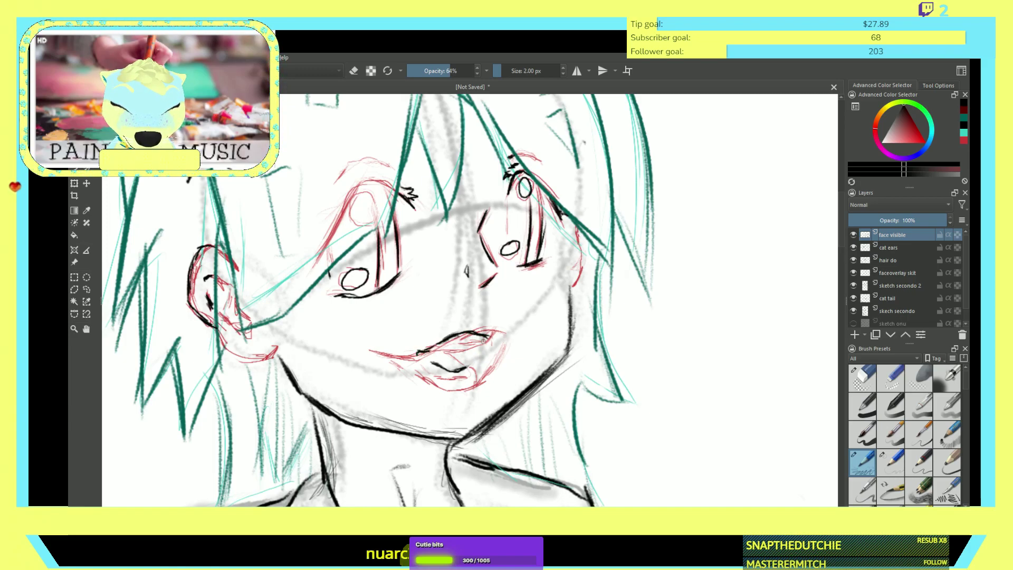
{"action": "left_click_drag", "start_coordinate": [484, 340], "coordinate": [422, 350]}
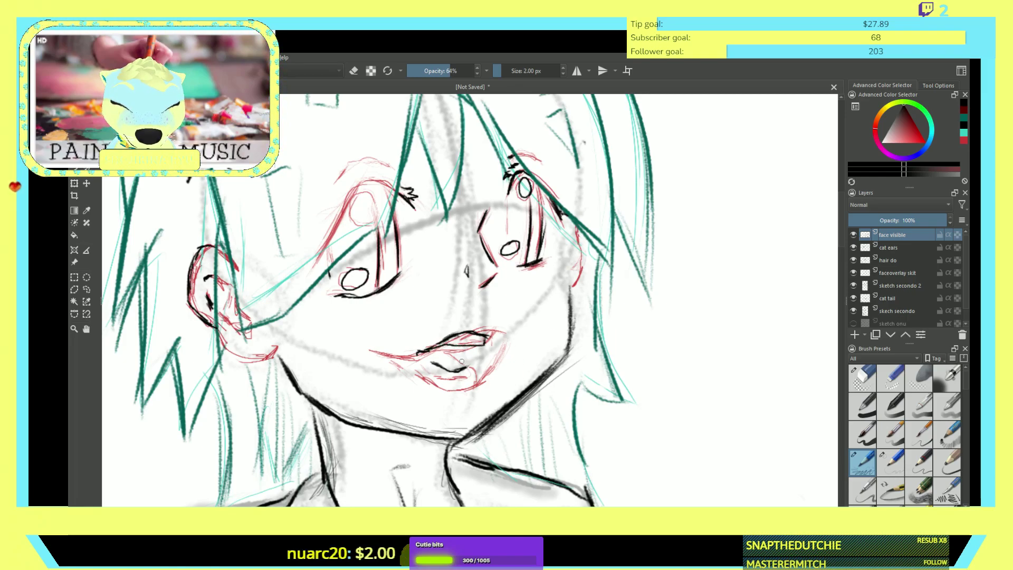
{"action": "mouse_move", "coordinate": [462, 366]}
{"action": "left_mouse_down"}
{"action": "mouse_move", "coordinate": [439, 364]}
{"action": "mouse_move", "coordinate": [464, 361]}
{"action": "mouse_move", "coordinate": [450, 350]}
{"action": "left_mouse_up"}
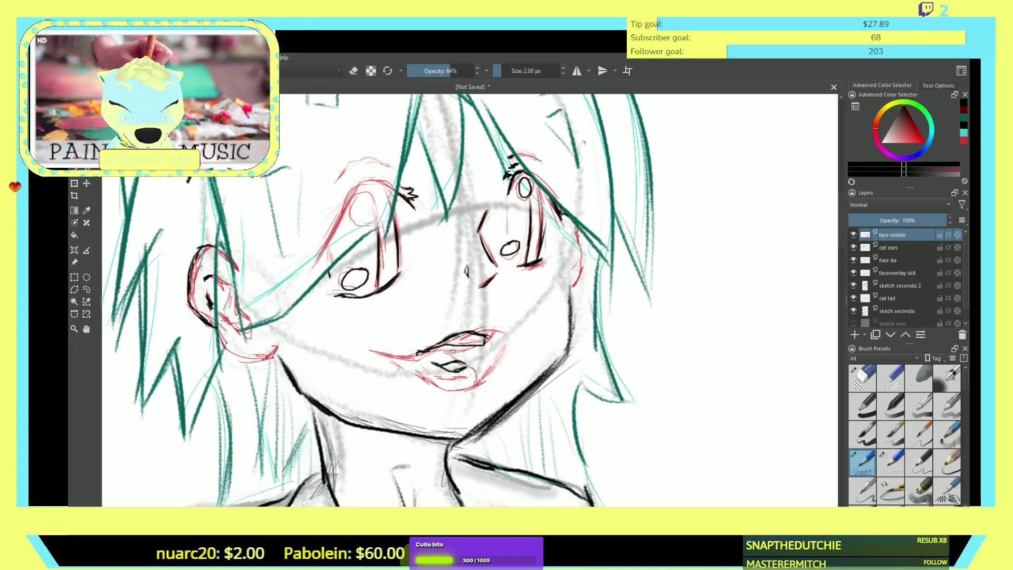
{"action": "left_click_drag", "start_coordinate": [454, 347], "coordinate": [463, 363]}
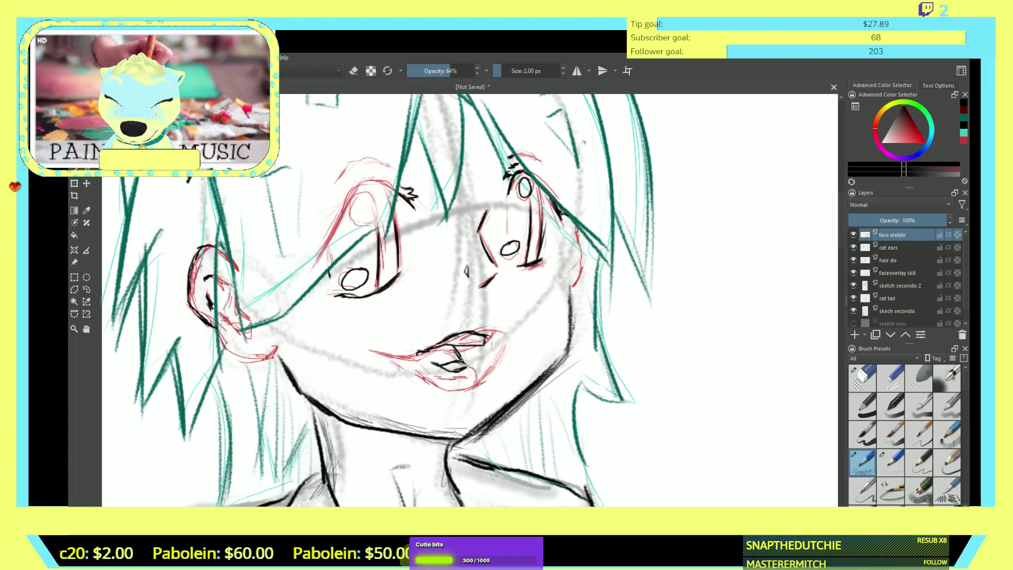
{"action": "left_click", "coordinate": [862, 378]}
{"action": "mouse_move", "coordinate": [441, 370]}
{"action": "left_mouse_down"}
{"action": "mouse_move", "coordinate": [424, 345]}
{"action": "mouse_move", "coordinate": [436, 360]}
{"action": "mouse_move", "coordinate": [459, 326]}
{"action": "mouse_move", "coordinate": [485, 338]}
{"action": "left_mouse_up"}
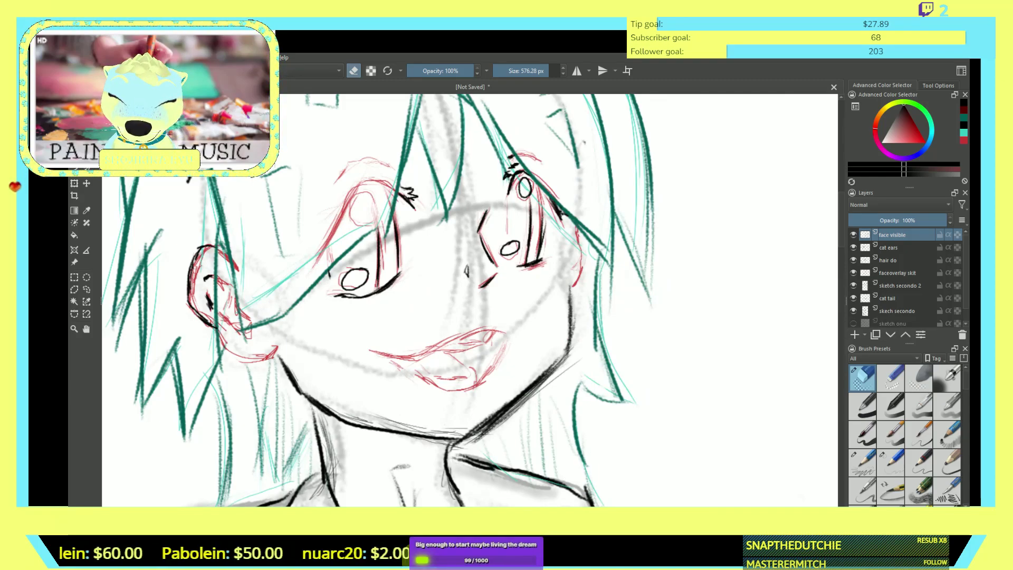
- Return to the 2.00 px sketching pencil and darken the upper part of the right eye's outer iris line
{"action": "left_click", "coordinate": [862, 462]}
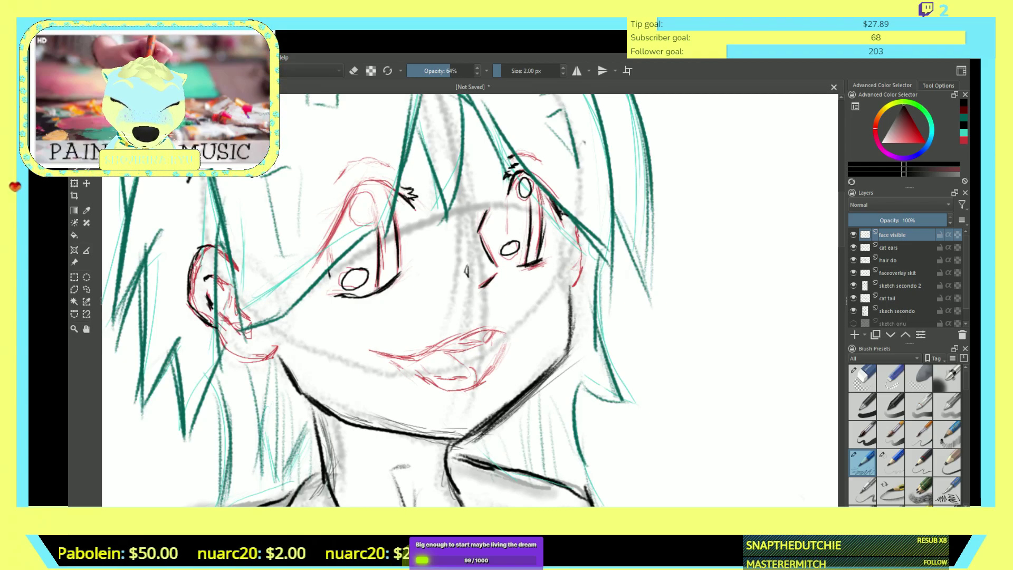
{"action": "left_click_drag", "start_coordinate": [542, 193], "coordinate": [538, 233]}
{"action": "left_click_drag", "start_coordinate": [539, 189], "coordinate": [542, 208]}
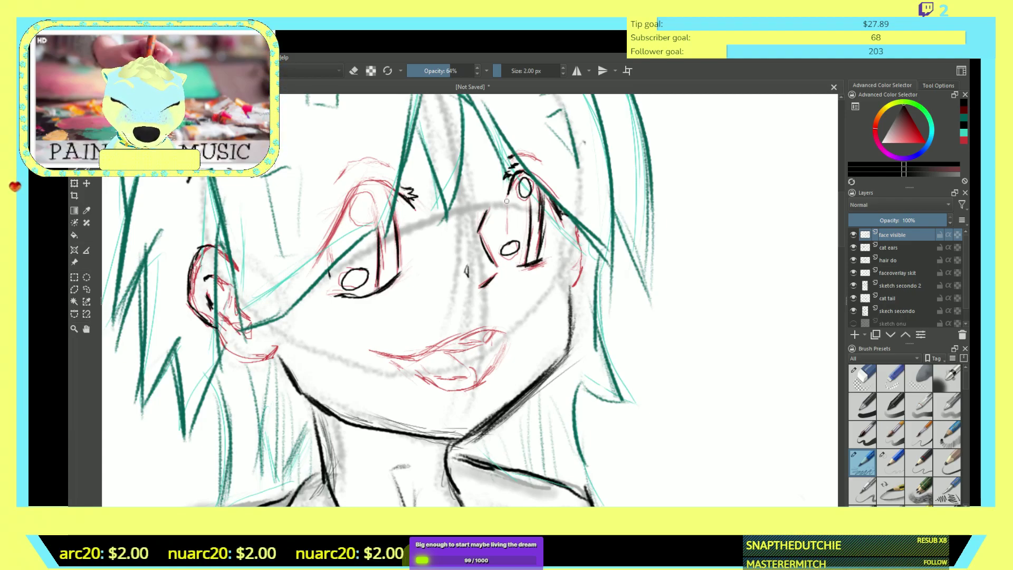
- Ink the left inner line of the right eye, the mouth line with its small parted opening, and a short lower-lip mark
{"action": "left_click_drag", "start_coordinate": [507, 200], "coordinate": [507, 232]}
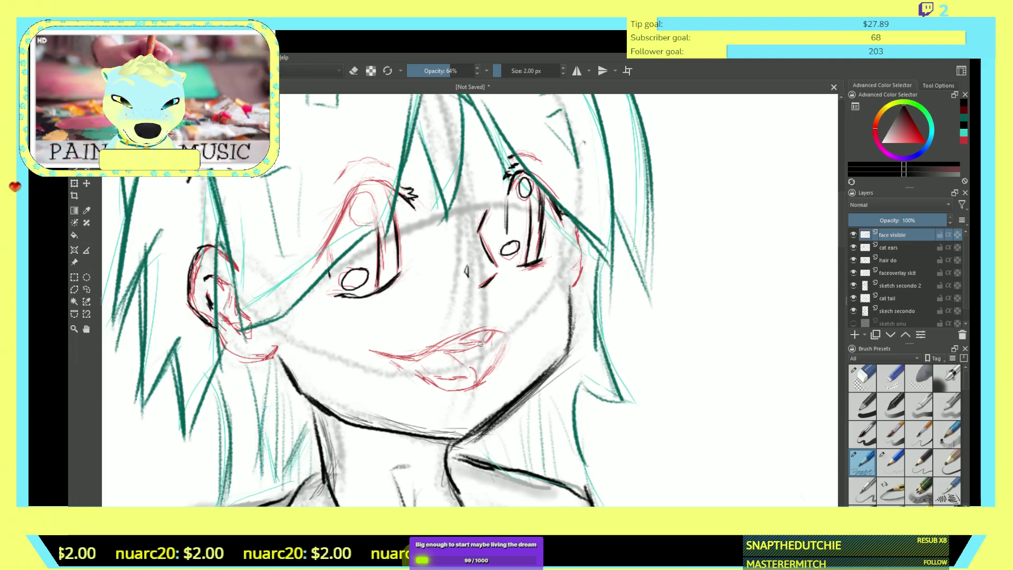
{"action": "mouse_move", "coordinate": [464, 336]}
{"action": "left_mouse_down"}
{"action": "mouse_move", "coordinate": [494, 340]}
{"action": "mouse_move", "coordinate": [475, 332]}
{"action": "mouse_move", "coordinate": [393, 352]}
{"action": "left_mouse_up"}
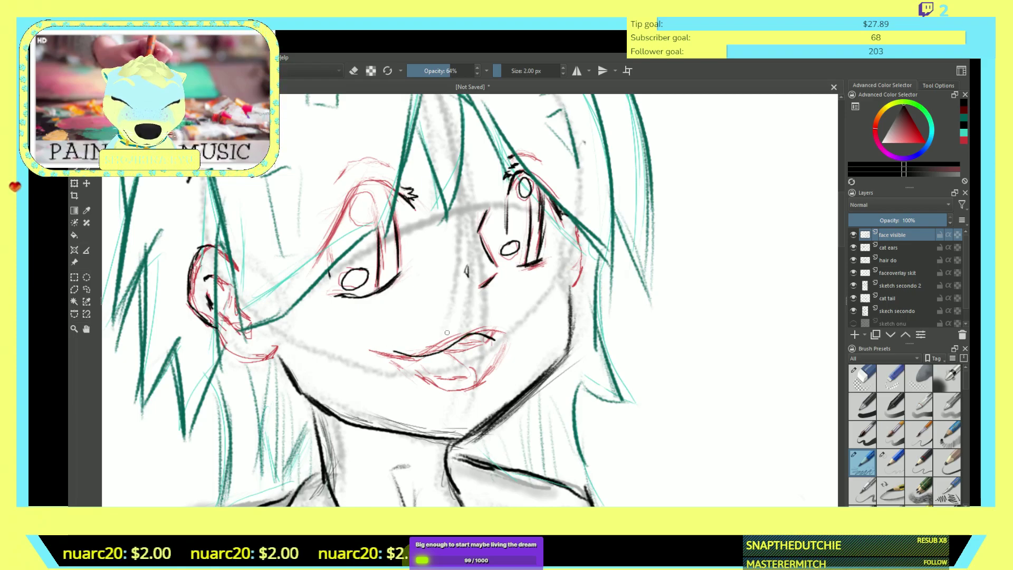
{"action": "left_click_drag", "start_coordinate": [491, 338], "coordinate": [432, 356]}
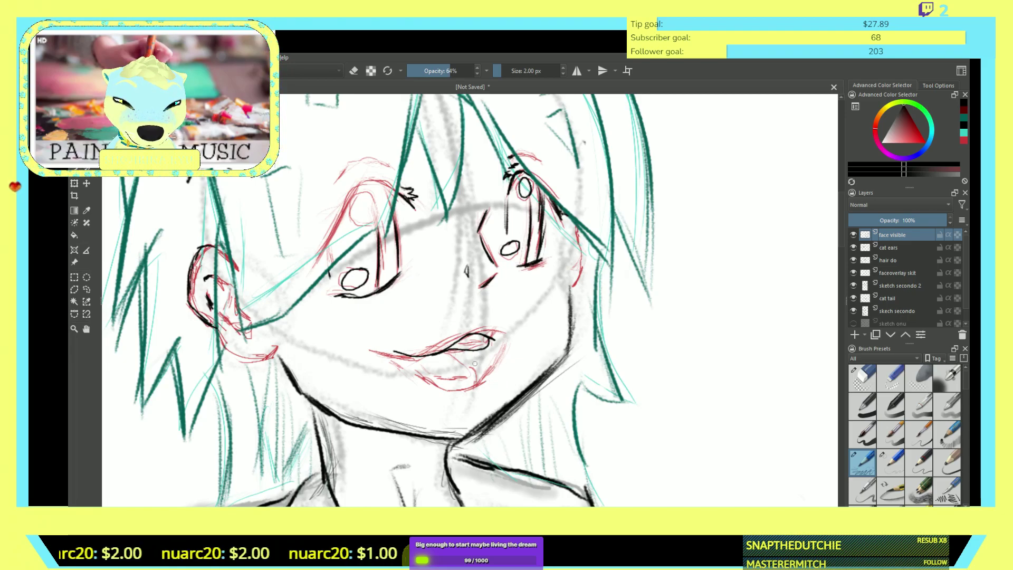
{"action": "mouse_move", "coordinate": [475, 367]}
{"action": "left_mouse_down"}
{"action": "mouse_move", "coordinate": [464, 370]}
{"action": "mouse_move", "coordinate": [473, 365]}
{"action": "left_mouse_up"}
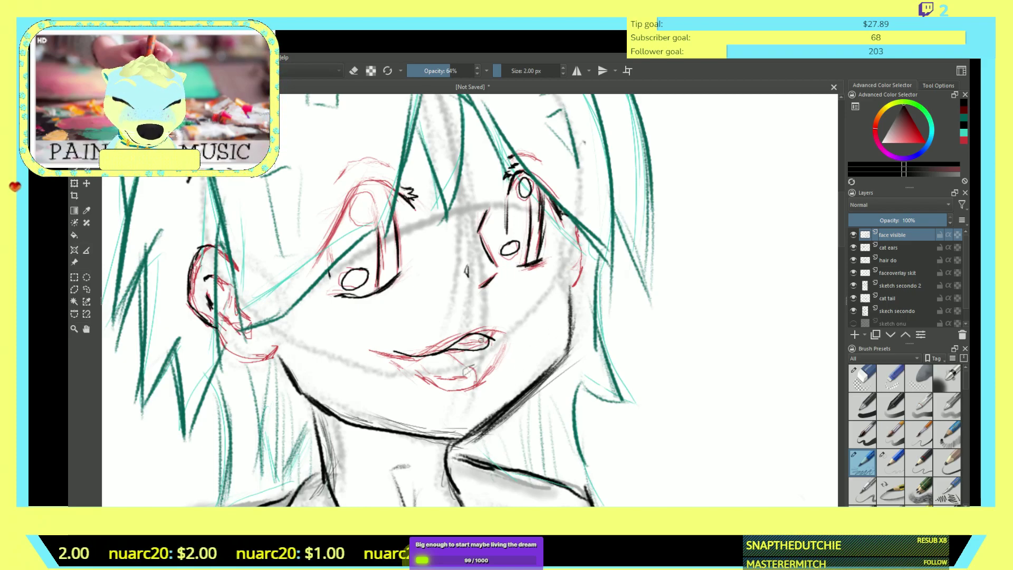
{"action": "left_click_drag", "start_coordinate": [474, 336], "coordinate": [477, 343]}
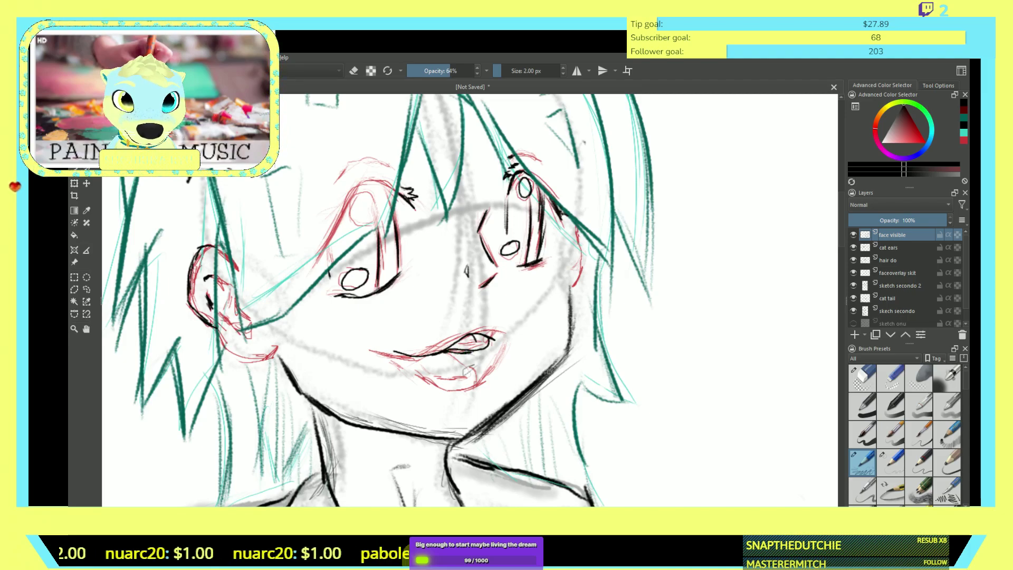
- Hide the rough "skech secondo" and red "faceoverlay skit" layers so only the inked face and hair sketch show
{"action": "scroll", "coordinate": [549, 369], "scroll_direction": "down", "scroll_amount": 3}
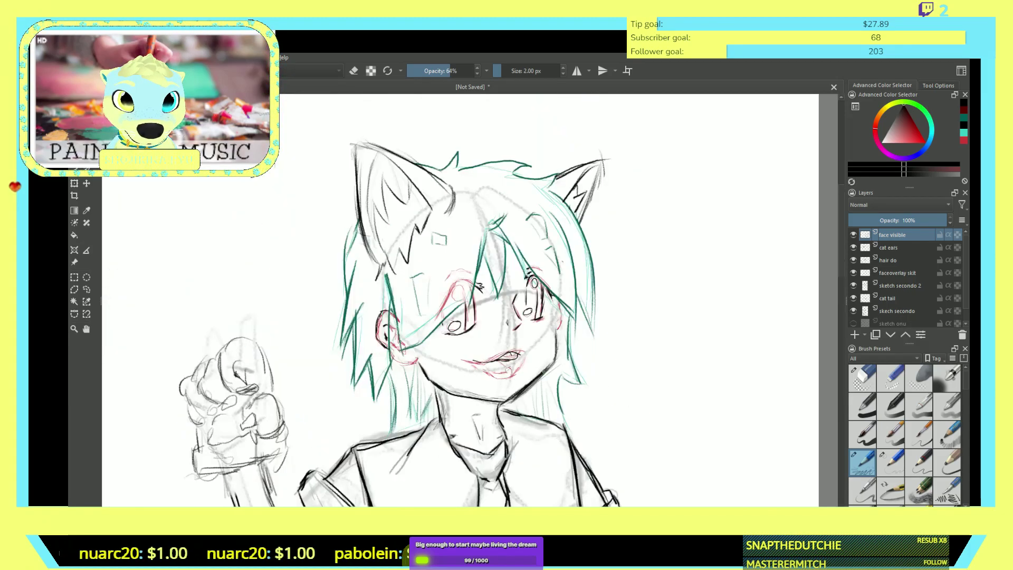
{"action": "scroll", "coordinate": [544, 372], "scroll_direction": "down", "scroll_amount": 2}
{"action": "scroll", "coordinate": [557, 377], "scroll_direction": "up", "scroll_amount": 2}
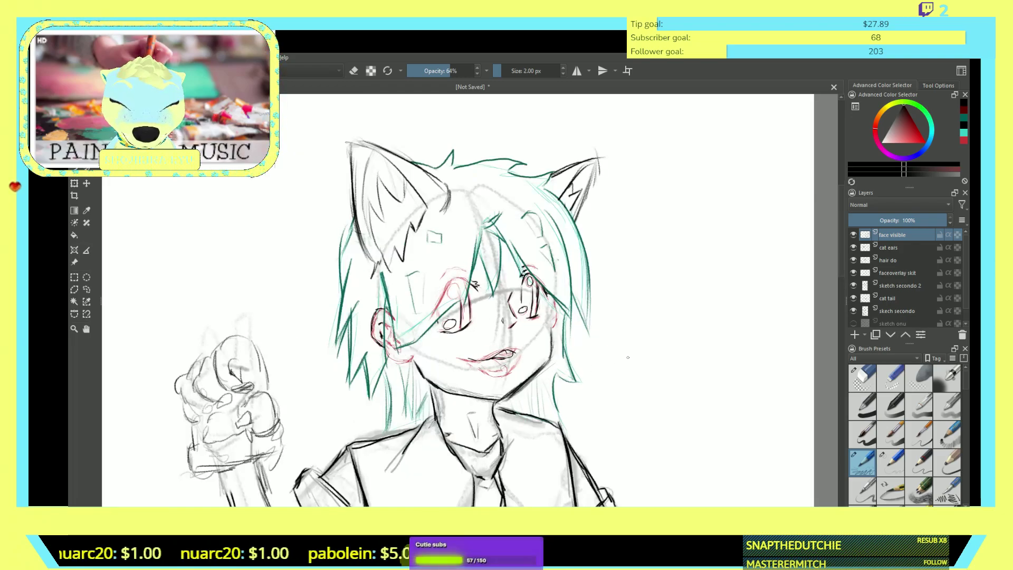
{"action": "scroll", "coordinate": [624, 358], "scroll_direction": "up", "scroll_amount": 2}
{"action": "left_click", "coordinate": [853, 286]}
{"action": "left_click", "coordinate": [853, 286]}
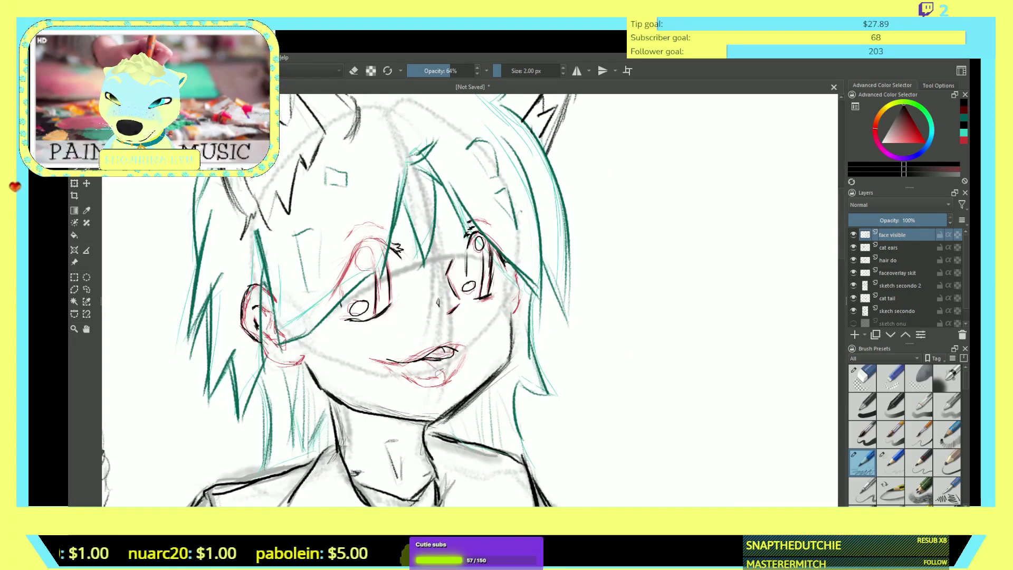
{"action": "left_click", "coordinate": [853, 311]}
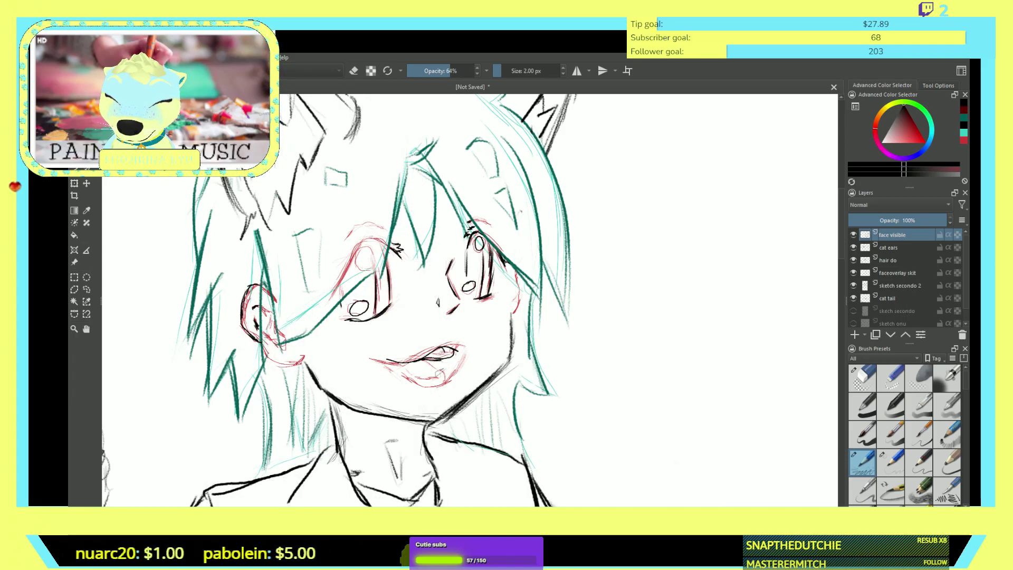
{"action": "left_click", "coordinate": [853, 273]}
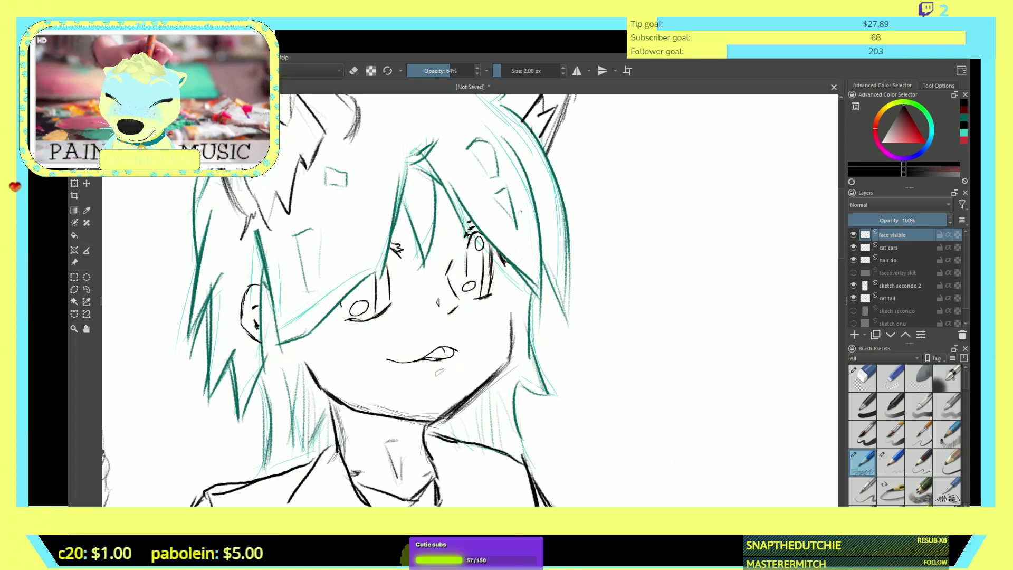
- Add a paint layer directly above "cat tail" and name it "skin color base"
{"action": "scroll", "coordinate": [625, 311], "scroll_direction": "down", "scroll_amount": 2}
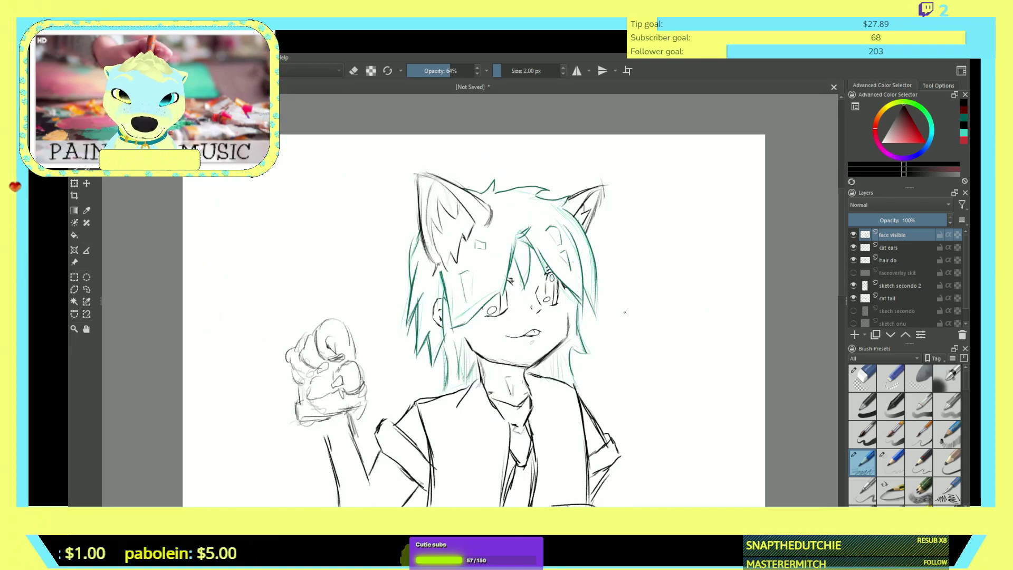
{"action": "scroll", "coordinate": [625, 312], "scroll_direction": "down", "scroll_amount": 1}
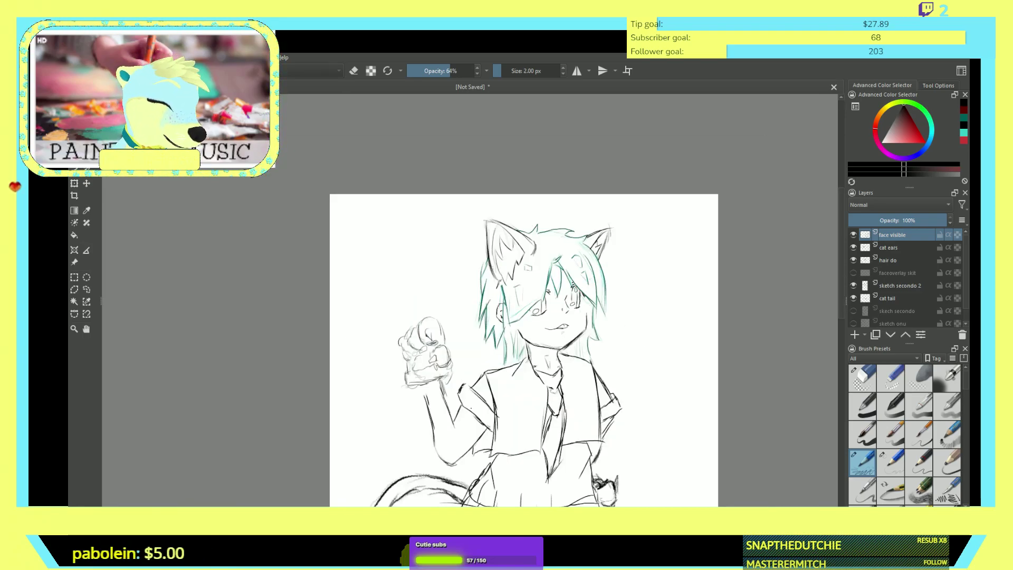
{"action": "scroll", "coordinate": [471, 408], "scroll_direction": "up", "scroll_amount": 3}
{"action": "scroll", "coordinate": [577, 354], "scroll_direction": "down", "scroll_amount": 2}
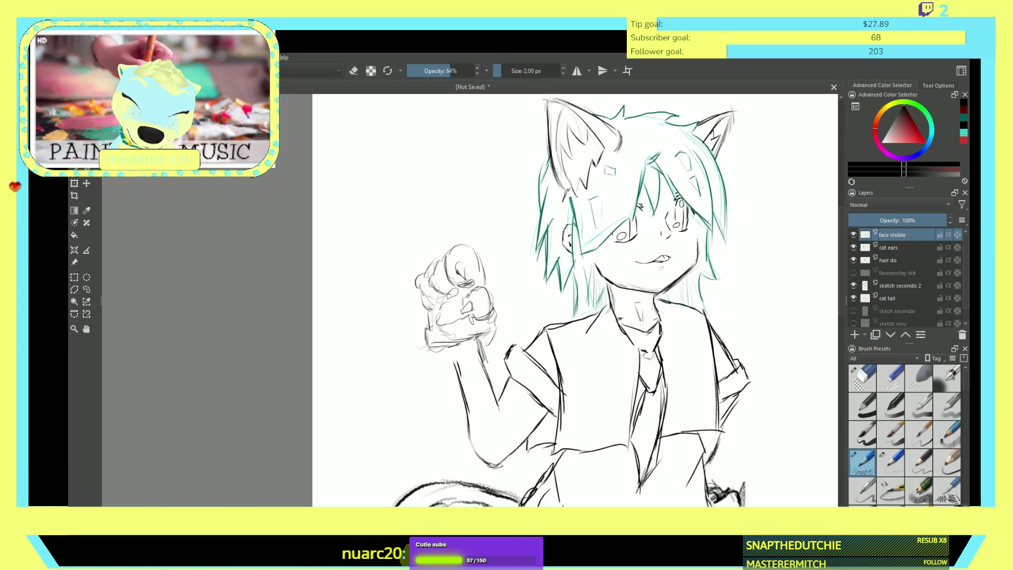
{"action": "left_click", "coordinate": [887, 298]}
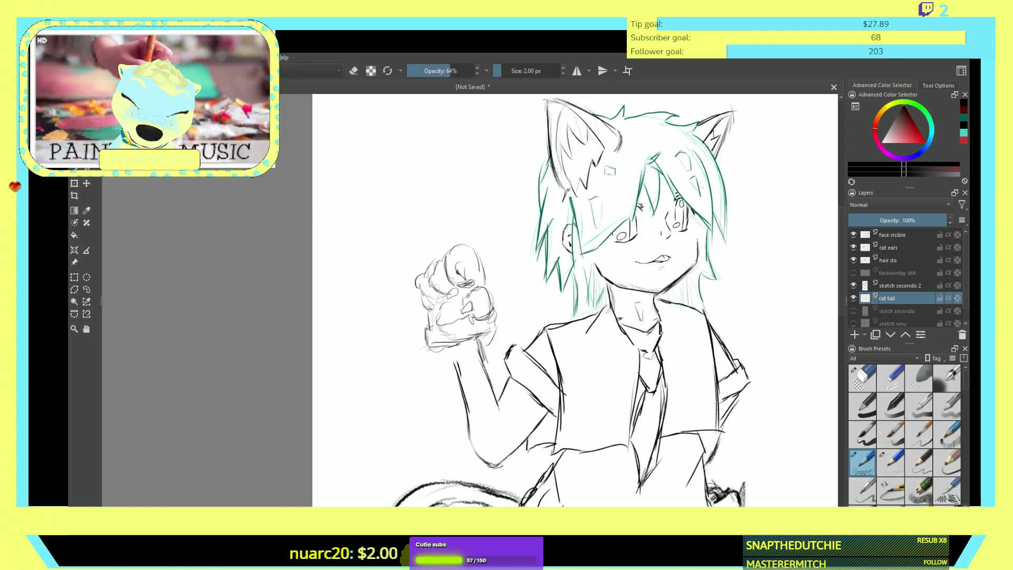
{"action": "left_click", "coordinate": [855, 335]}
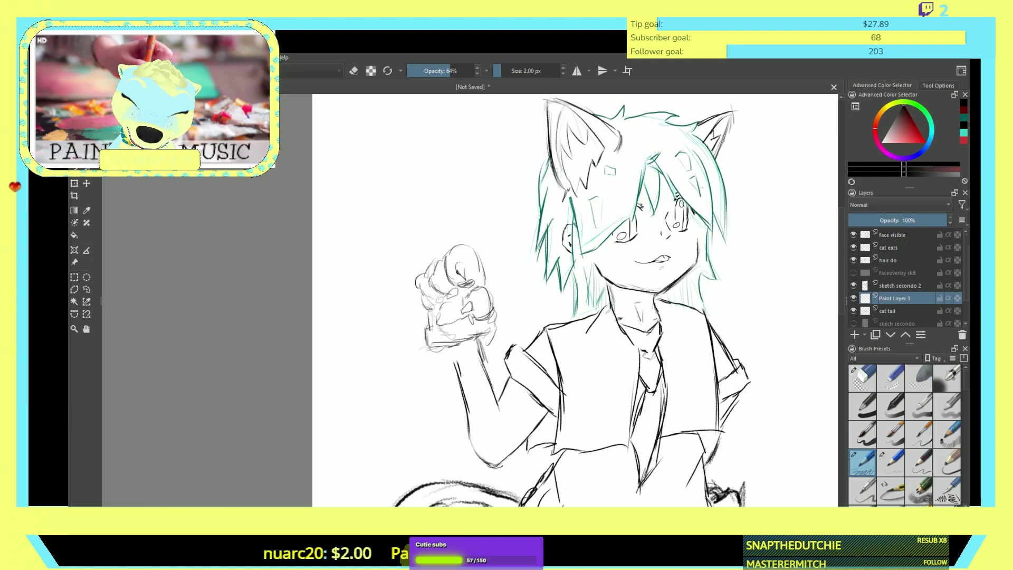
{"action": "double_click", "coordinate": [894, 298]}
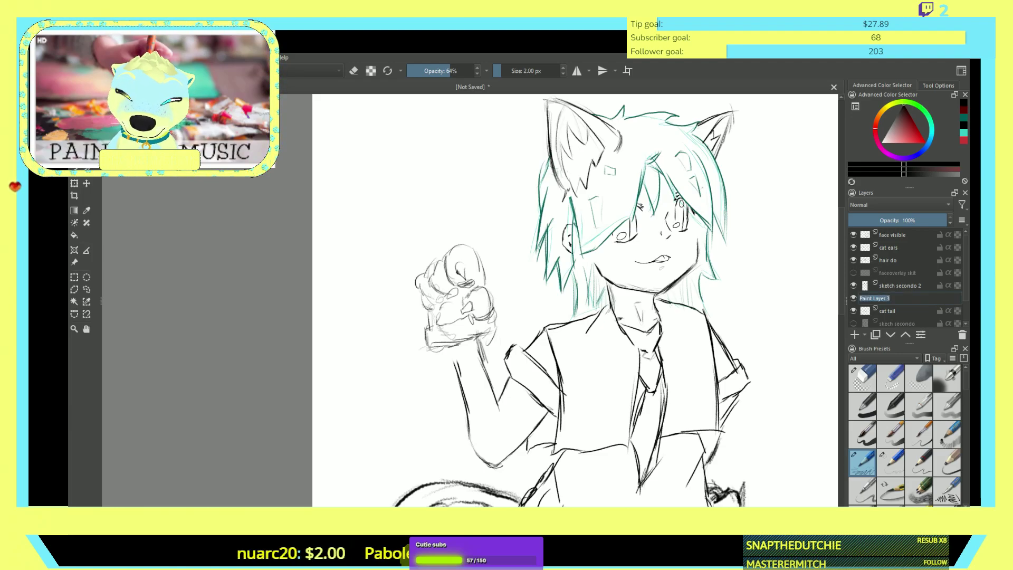
{"action": "key", "text": "BackSpace"}
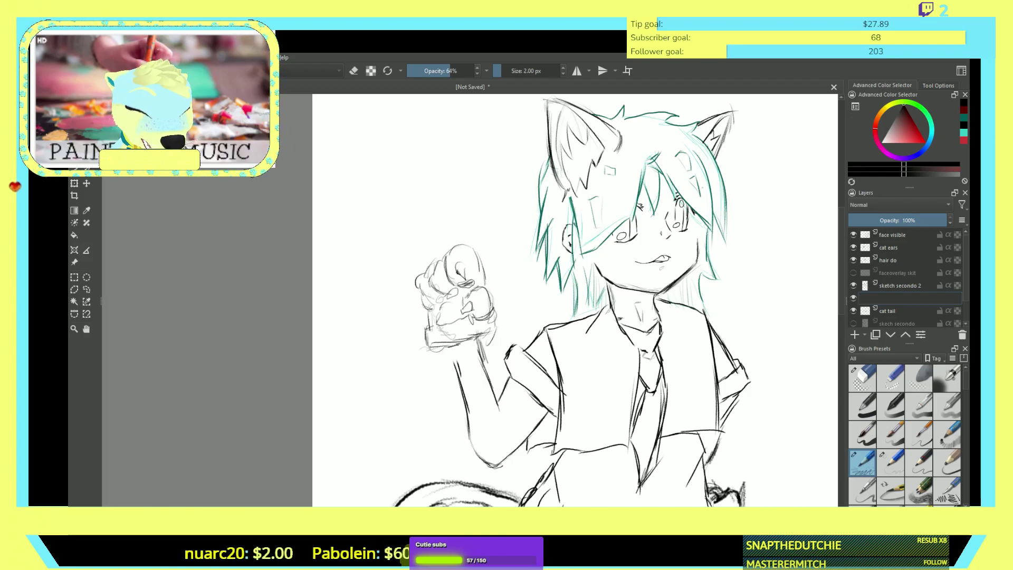
{"action": "type", "text": "skin color"}
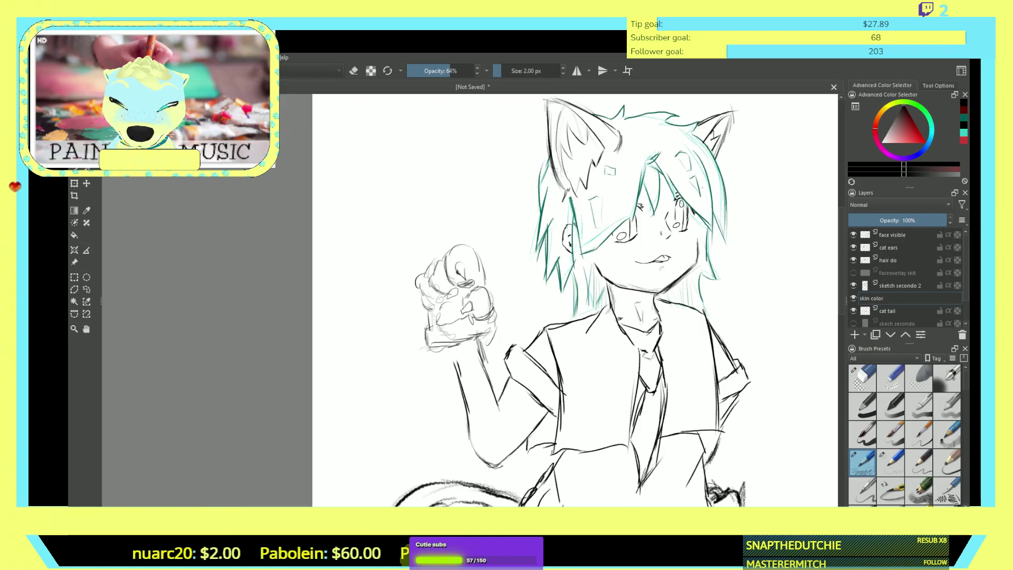
{"action": "type", "text": " base"}
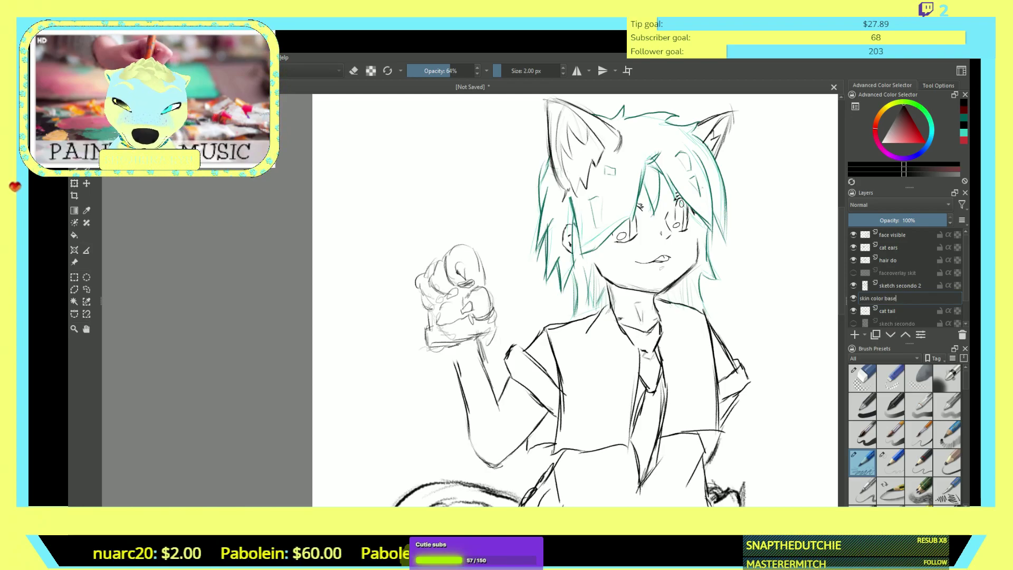
{"action": "key", "text": "Return"}
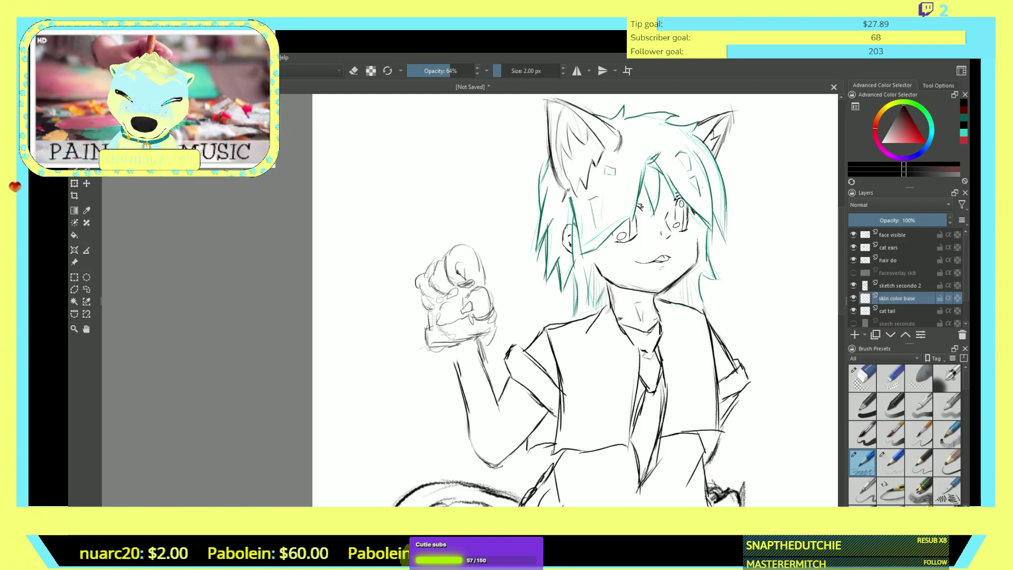
- Choose a tan skin tone and a 40.00 px opaque brush, and fill in the face and neck on "skin color base"
{"action": "left_click", "coordinate": [888, 105]}
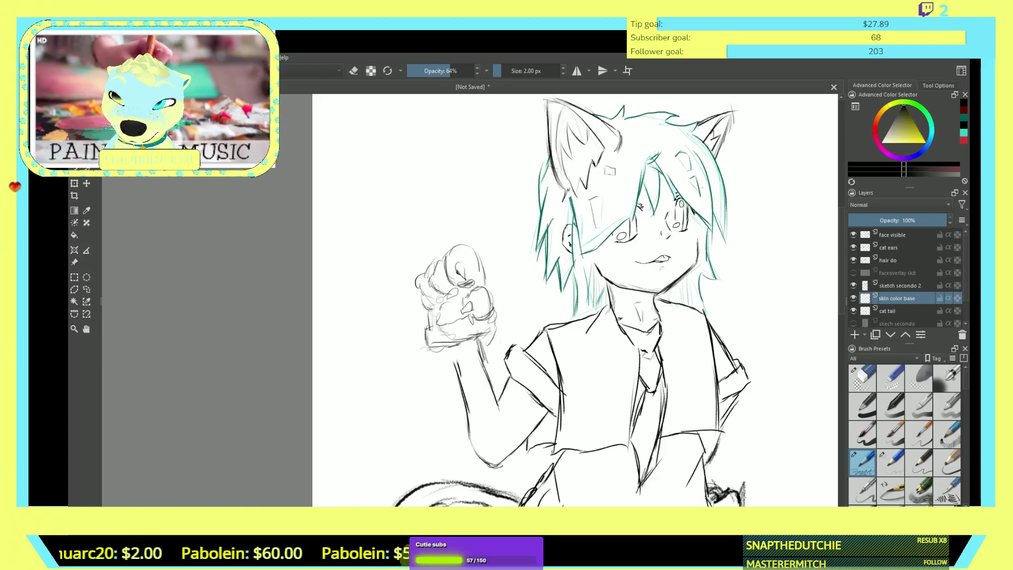
{"action": "left_click_drag", "start_coordinate": [909, 132], "coordinate": [897, 139]}
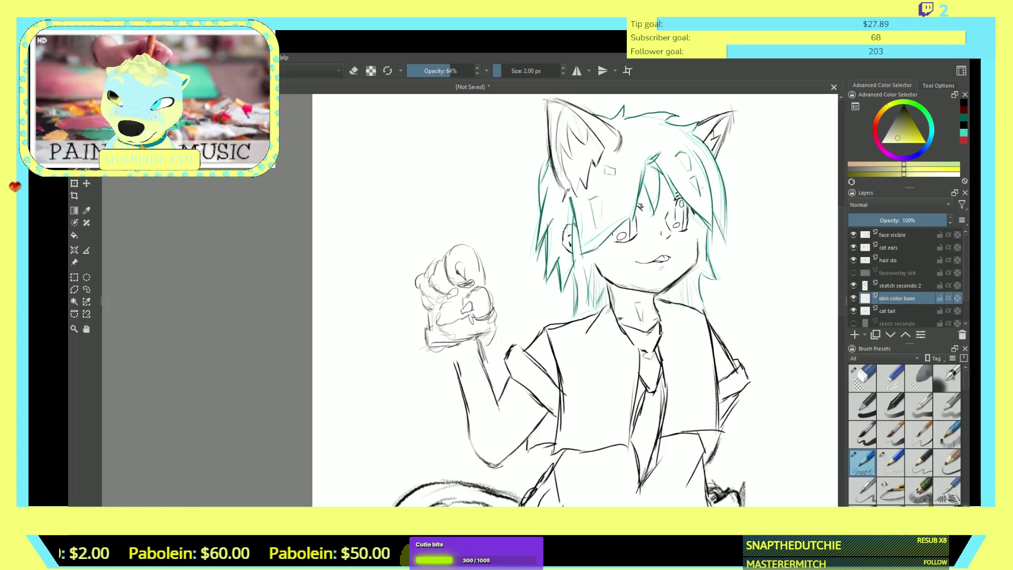
{"action": "mouse_move", "coordinate": [868, 164]}
{"action": "left_mouse_down"}
{"action": "mouse_move", "coordinate": [929, 174]}
{"action": "mouse_move", "coordinate": [869, 164]}
{"action": "left_mouse_up"}
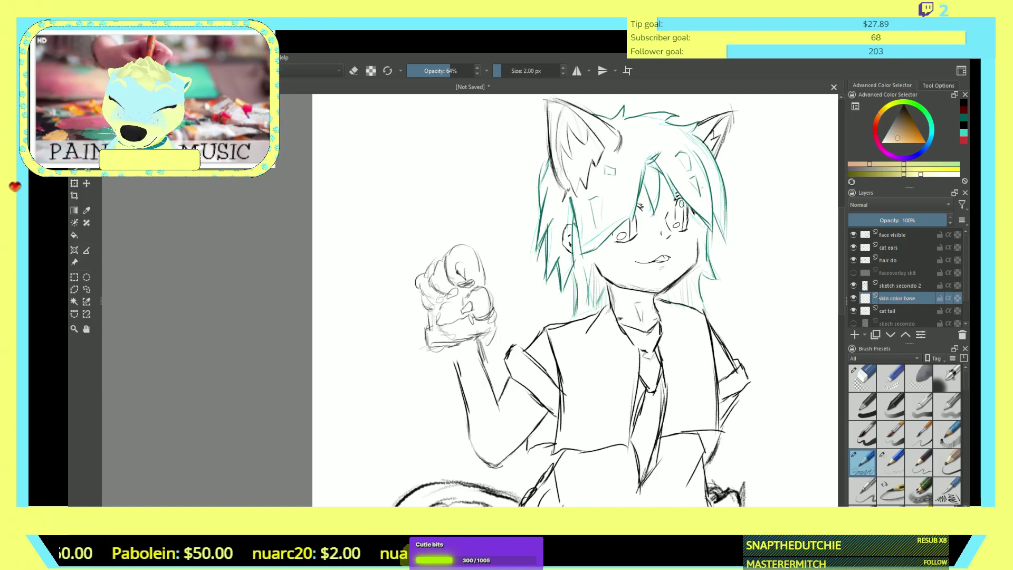
{"action": "left_click", "coordinate": [890, 434]}
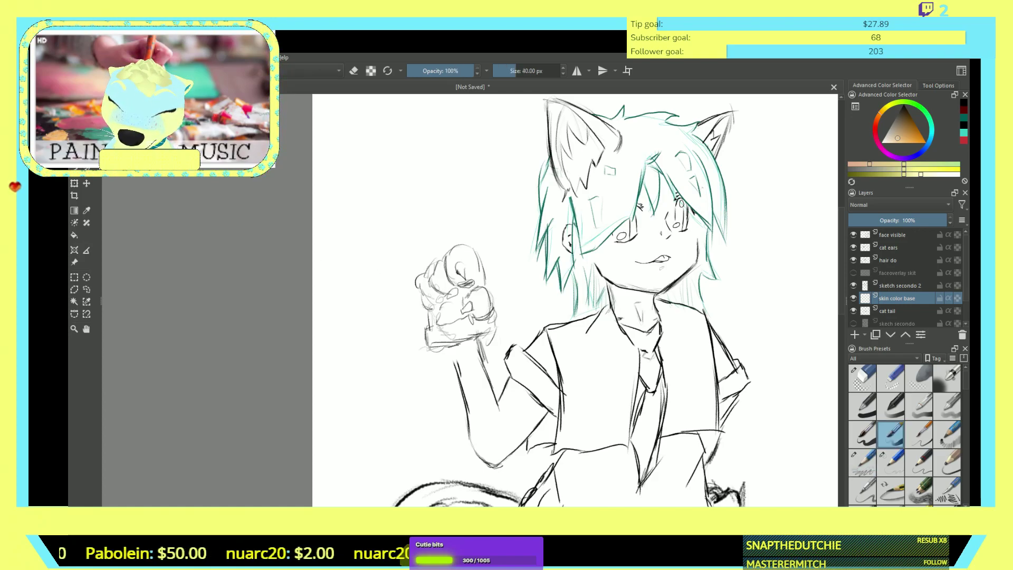
{"action": "left_click", "coordinate": [863, 405]}
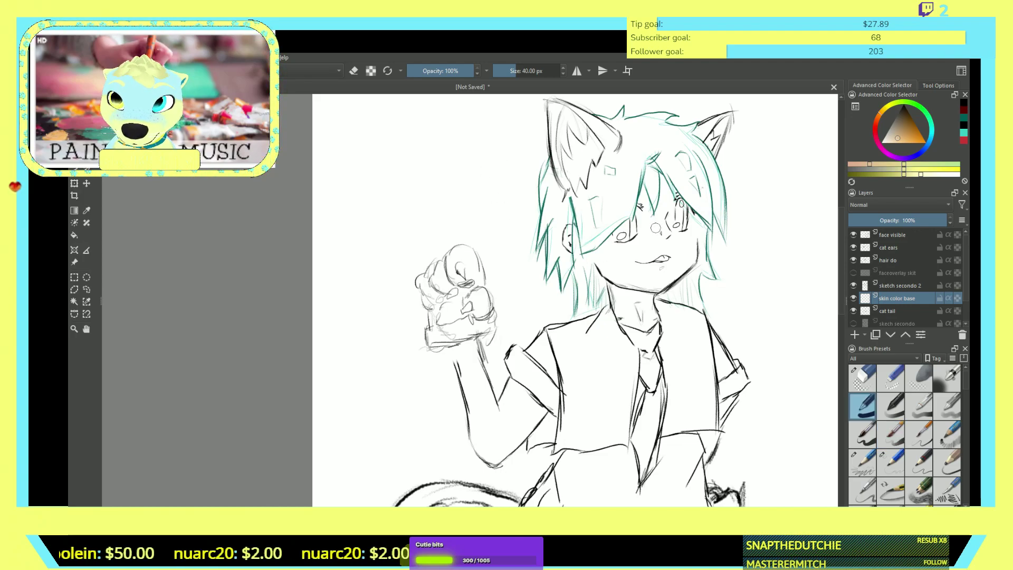
{"action": "left_click_drag", "start_coordinate": [643, 238], "coordinate": [639, 238]}
{"action": "mouse_move", "coordinate": [624, 241]}
{"action": "left_mouse_down"}
{"action": "mouse_move", "coordinate": [601, 254]}
{"action": "mouse_move", "coordinate": [604, 244]}
{"action": "mouse_move", "coordinate": [594, 248]}
{"action": "mouse_move", "coordinate": [605, 262]}
{"action": "mouse_move", "coordinate": [639, 236]}
{"action": "mouse_move", "coordinate": [620, 267]}
{"action": "mouse_move", "coordinate": [606, 265]}
{"action": "mouse_move", "coordinate": [649, 241]}
{"action": "mouse_move", "coordinate": [643, 258]}
{"action": "mouse_move", "coordinate": [658, 245]}
{"action": "mouse_move", "coordinate": [652, 275]}
{"action": "mouse_move", "coordinate": [666, 259]}
{"action": "mouse_move", "coordinate": [662, 273]}
{"action": "mouse_move", "coordinate": [685, 266]}
{"action": "mouse_move", "coordinate": [696, 218]}
{"action": "mouse_move", "coordinate": [667, 257]}
{"action": "mouse_move", "coordinate": [679, 236]}
{"action": "mouse_move", "coordinate": [668, 222]}
{"action": "mouse_move", "coordinate": [641, 221]}
{"action": "mouse_move", "coordinate": [641, 167]}
{"action": "mouse_move", "coordinate": [677, 190]}
{"action": "left_mouse_up"}
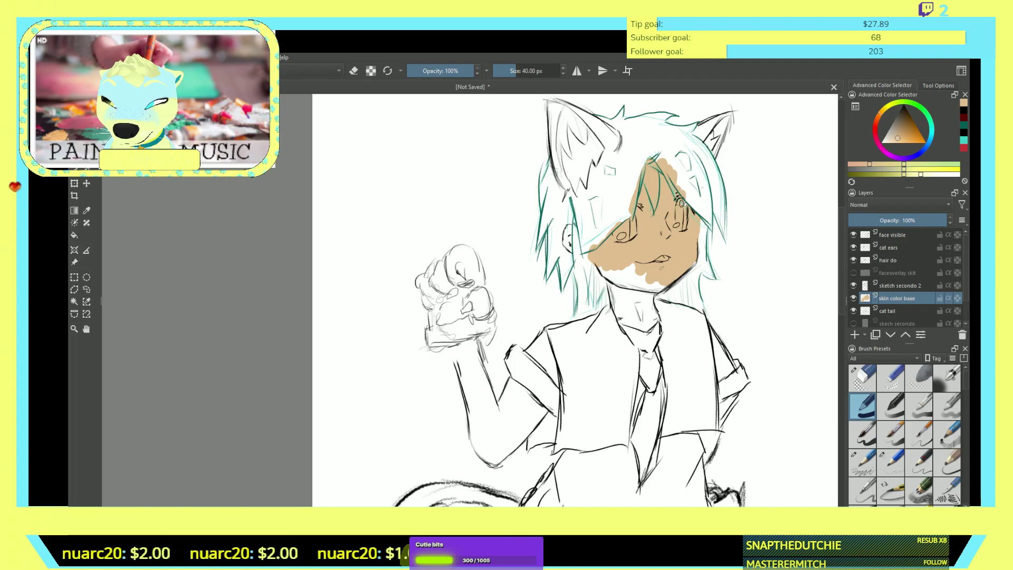
{"action": "mouse_move", "coordinate": [659, 278]}
{"action": "left_mouse_down"}
{"action": "mouse_move", "coordinate": [629, 270]}
{"action": "mouse_move", "coordinate": [647, 271]}
{"action": "mouse_move", "coordinate": [600, 264]}
{"action": "mouse_move", "coordinate": [620, 283]}
{"action": "mouse_move", "coordinate": [622, 315]}
{"action": "mouse_move", "coordinate": [629, 292]}
{"action": "mouse_move", "coordinate": [634, 318]}
{"action": "mouse_move", "coordinate": [636, 299]}
{"action": "mouse_move", "coordinate": [642, 318]}
{"action": "mouse_move", "coordinate": [647, 300]}
{"action": "mouse_move", "coordinate": [653, 316]}
{"action": "mouse_move", "coordinate": [623, 321]}
{"action": "left_mouse_up"}
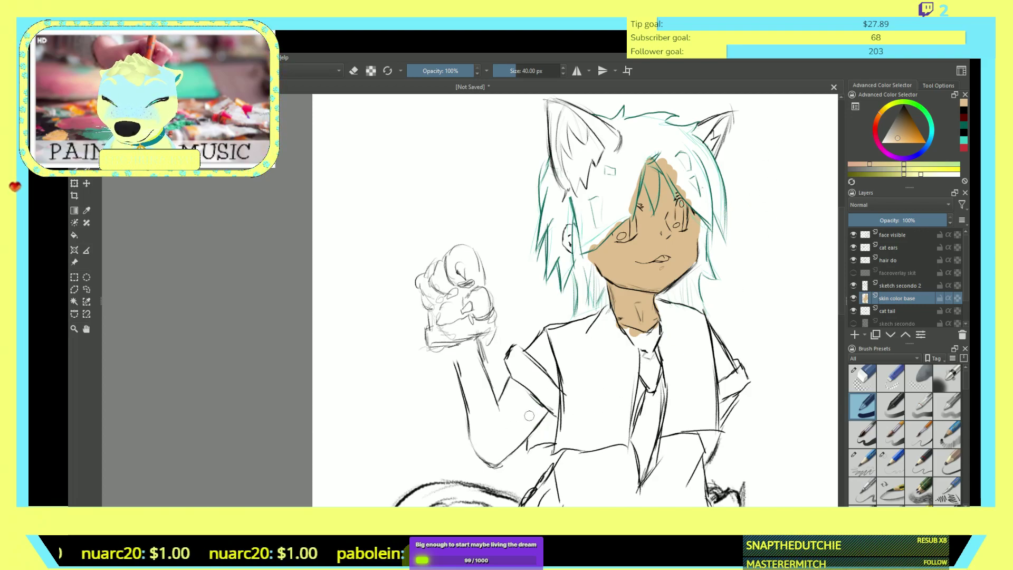
- Paint the raised arm from sleeve to wrist and the visible part of the other arm with the tan skin color
{"action": "mouse_move", "coordinate": [532, 410]}
{"action": "left_mouse_down"}
{"action": "mouse_move", "coordinate": [522, 434]}
{"action": "mouse_move", "coordinate": [541, 406]}
{"action": "mouse_move", "coordinate": [509, 444]}
{"action": "mouse_move", "coordinate": [546, 398]}
{"action": "mouse_move", "coordinate": [501, 426]}
{"action": "mouse_move", "coordinate": [528, 376]}
{"action": "mouse_move", "coordinate": [500, 408]}
{"action": "mouse_move", "coordinate": [516, 376]}
{"action": "mouse_move", "coordinate": [484, 432]}
{"action": "mouse_move", "coordinate": [503, 427]}
{"action": "mouse_move", "coordinate": [492, 447]}
{"action": "mouse_move", "coordinate": [517, 442]}
{"action": "mouse_move", "coordinate": [488, 440]}
{"action": "left_mouse_up"}
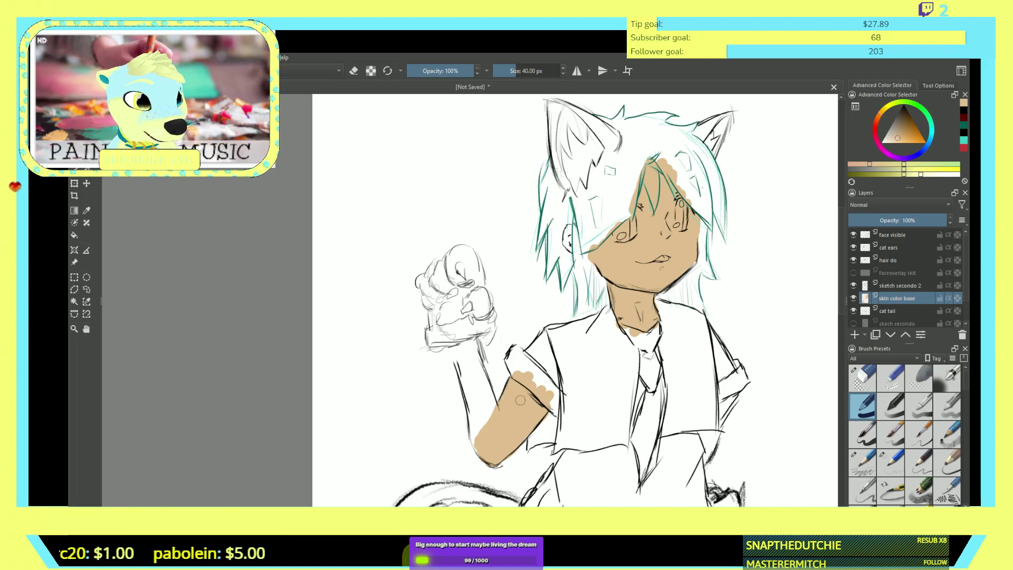
{"action": "mouse_move", "coordinate": [470, 377]}
{"action": "left_mouse_down"}
{"action": "mouse_move", "coordinate": [492, 409]}
{"action": "mouse_move", "coordinate": [474, 345]}
{"action": "mouse_move", "coordinate": [465, 369]}
{"action": "mouse_move", "coordinate": [457, 351]}
{"action": "mouse_move", "coordinate": [455, 365]}
{"action": "mouse_move", "coordinate": [475, 426]}
{"action": "mouse_move", "coordinate": [482, 402]}
{"action": "left_mouse_up"}
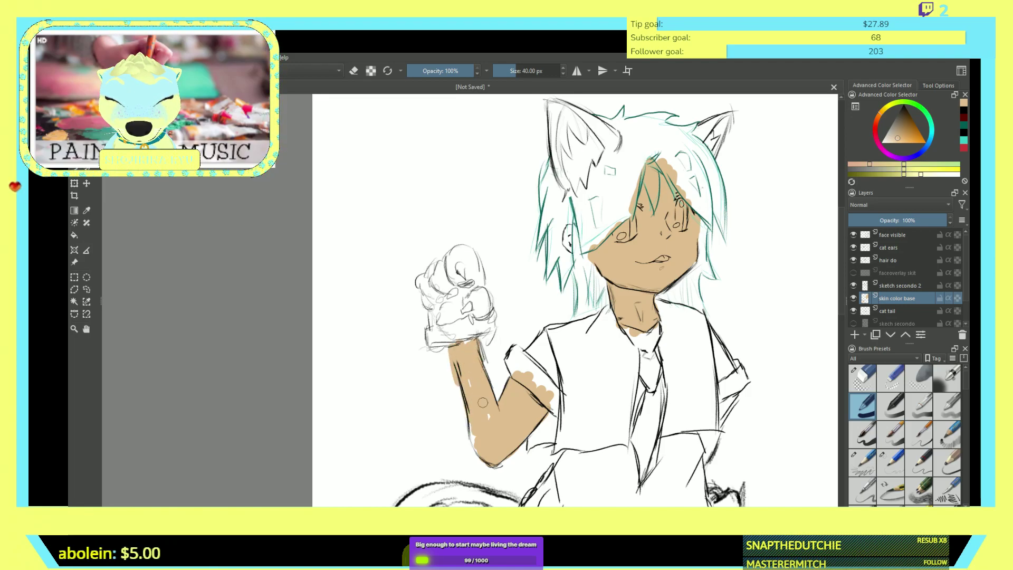
{"action": "left_click_drag", "start_coordinate": [468, 359], "coordinate": [464, 347]}
{"action": "mouse_move", "coordinate": [469, 395]}
{"action": "left_mouse_down"}
{"action": "mouse_move", "coordinate": [474, 450]}
{"action": "mouse_move", "coordinate": [498, 452]}
{"action": "left_mouse_up"}
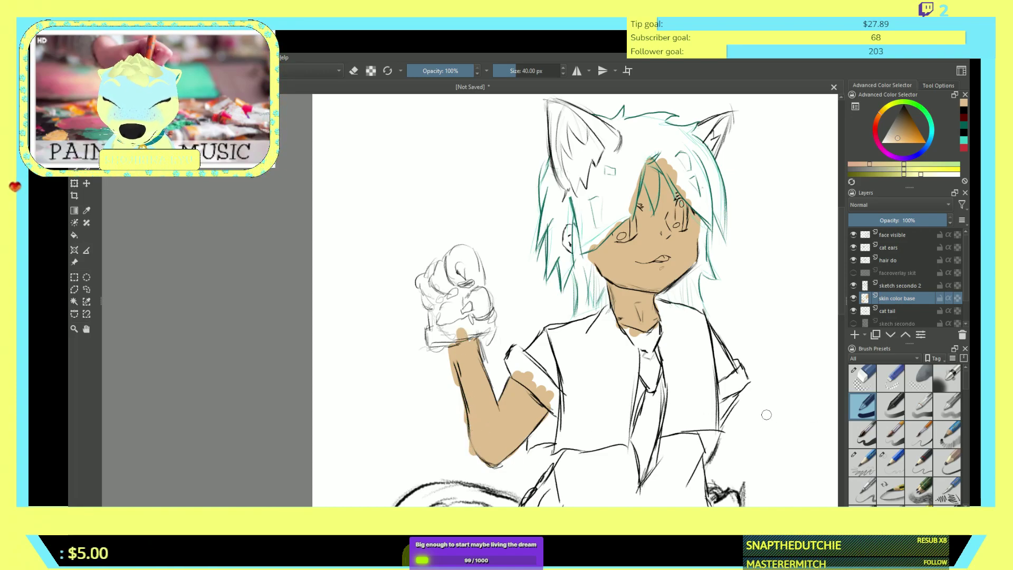
{"action": "mouse_move", "coordinate": [728, 414]}
{"action": "left_mouse_down"}
{"action": "mouse_move", "coordinate": [730, 397]}
{"action": "mouse_move", "coordinate": [724, 419]}
{"action": "mouse_move", "coordinate": [703, 431]}
{"action": "left_mouse_up"}
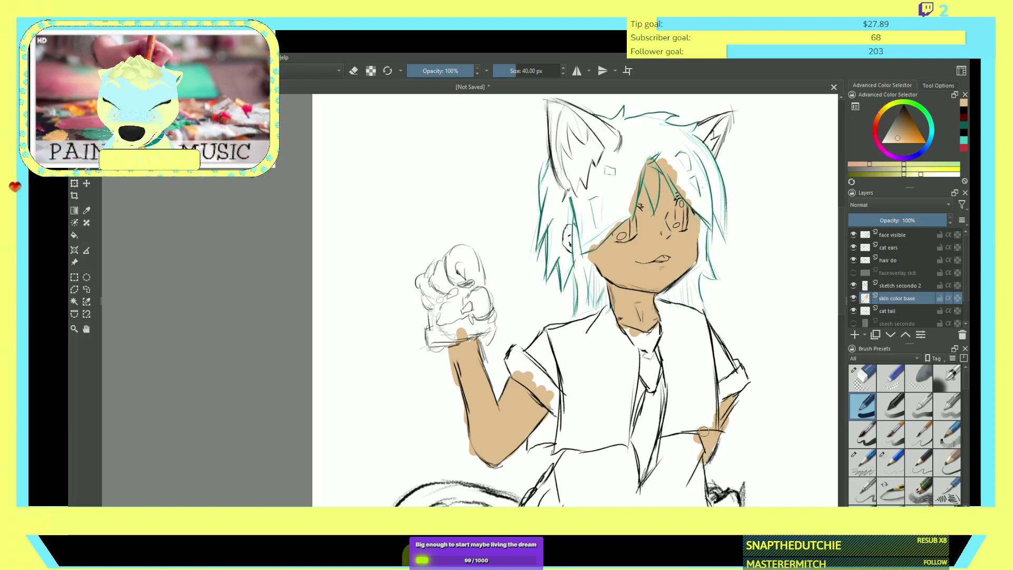
- Add a paint layer directly above "skin color base" and name it "hair color base"
{"action": "scroll", "coordinate": [760, 404], "scroll_direction": "down", "scroll_amount": 2}
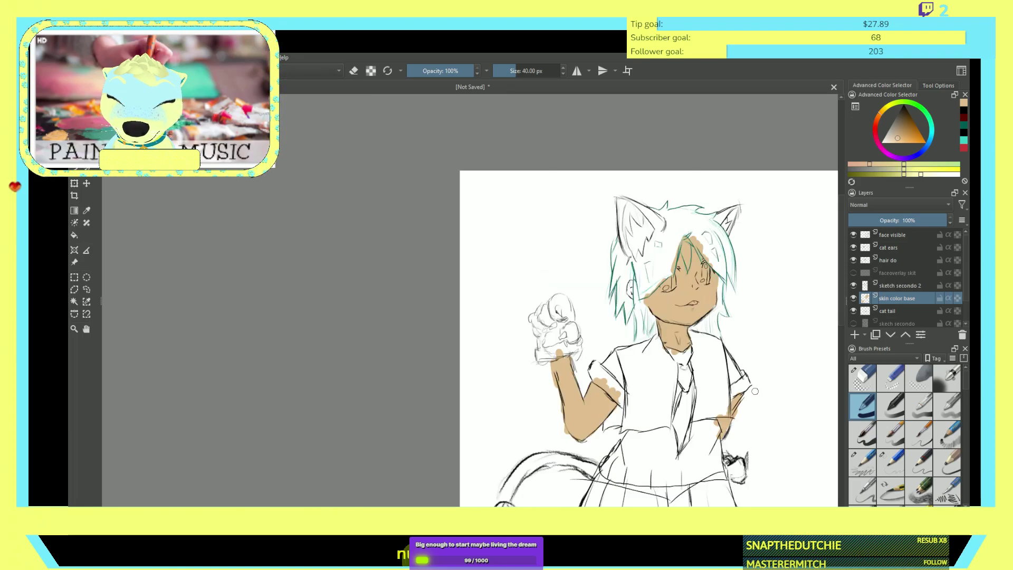
{"action": "scroll", "coordinate": [774, 388], "scroll_direction": "down", "scroll_amount": 1}
{"action": "scroll", "coordinate": [775, 387], "scroll_direction": "up", "scroll_amount": 3}
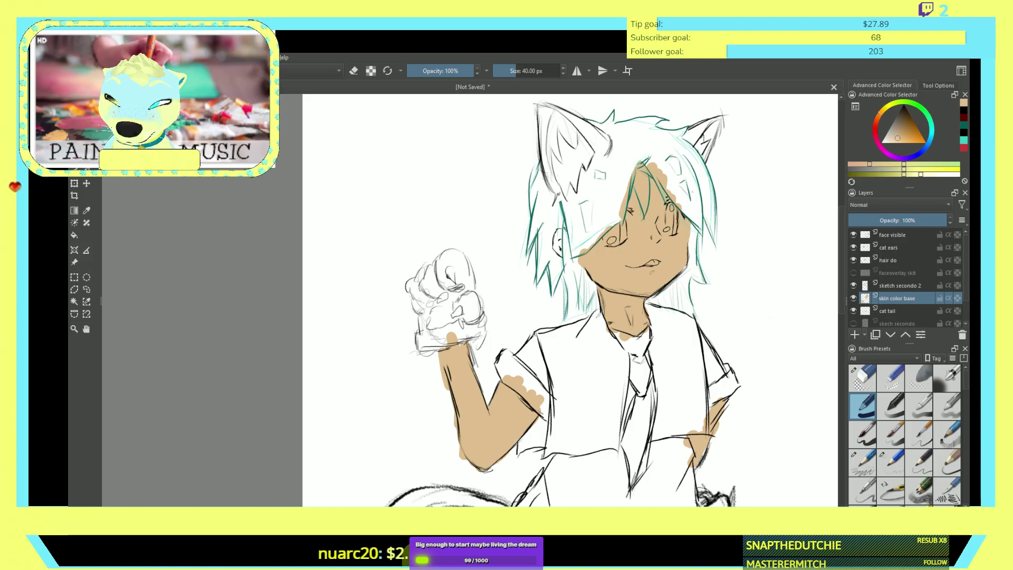
{"action": "key", "text": "Insert"}
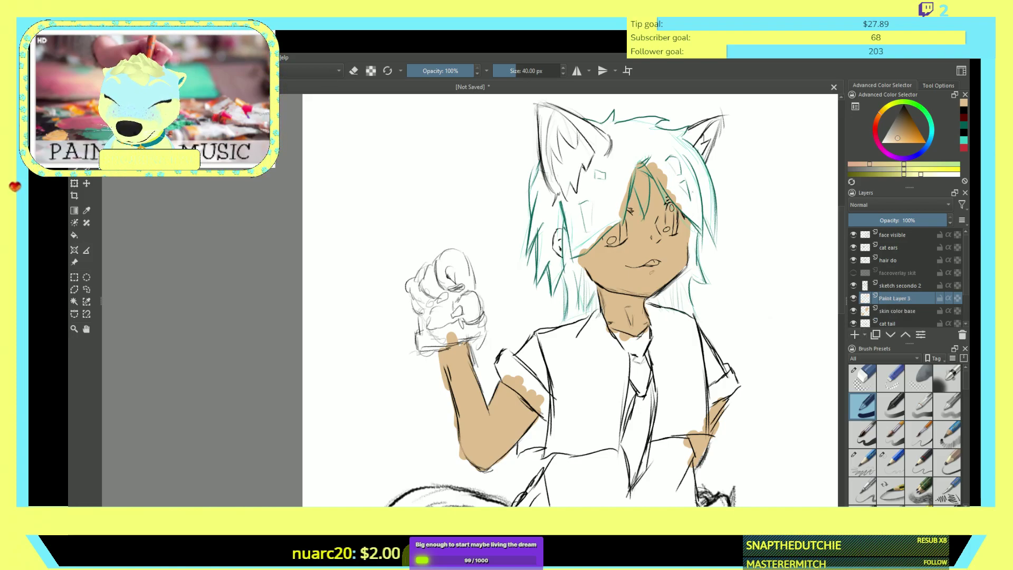
{"action": "key", "text": "F2"}
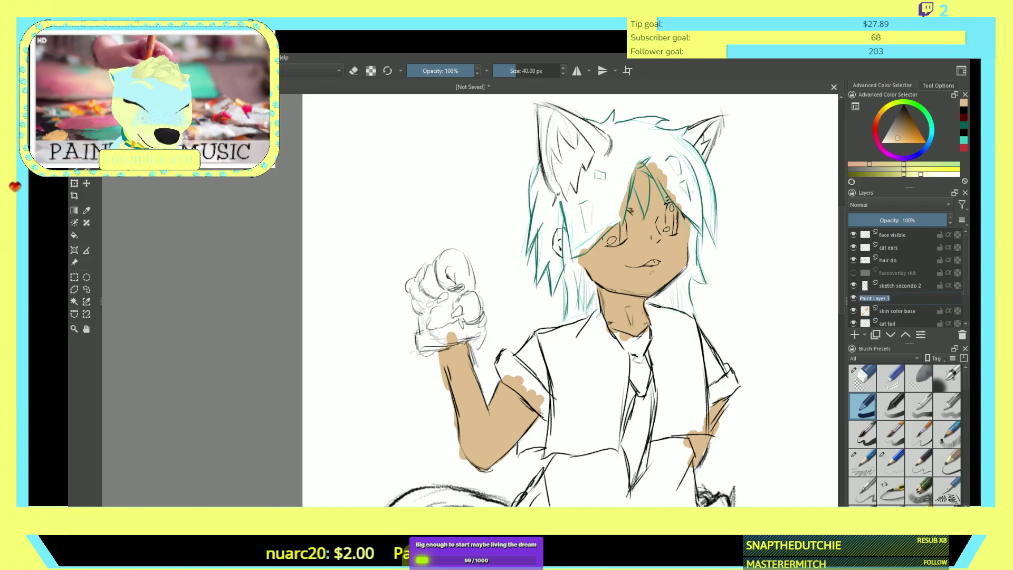
{"action": "type", "text": "hair color base"}
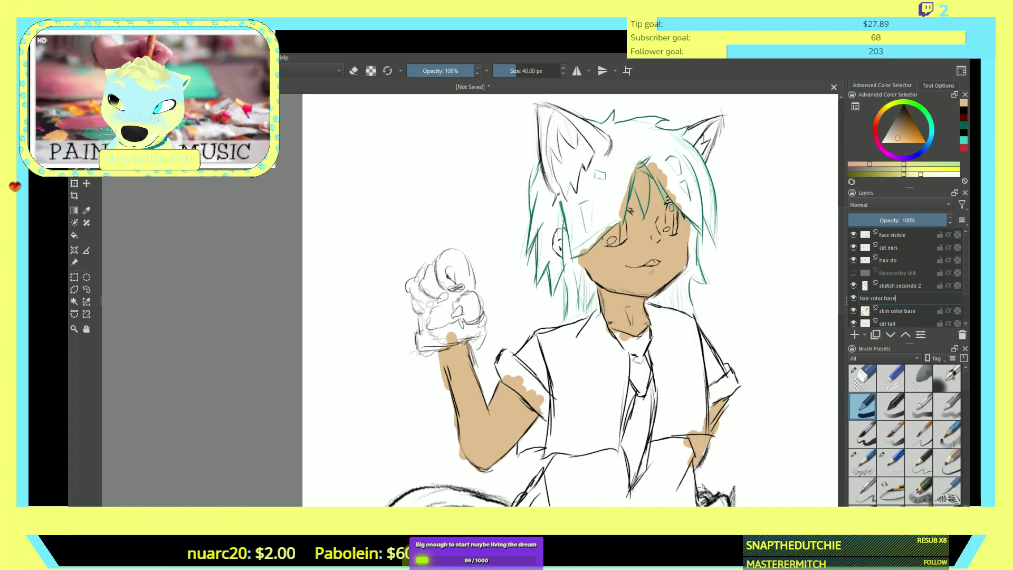
{"action": "key", "text": "Return"}
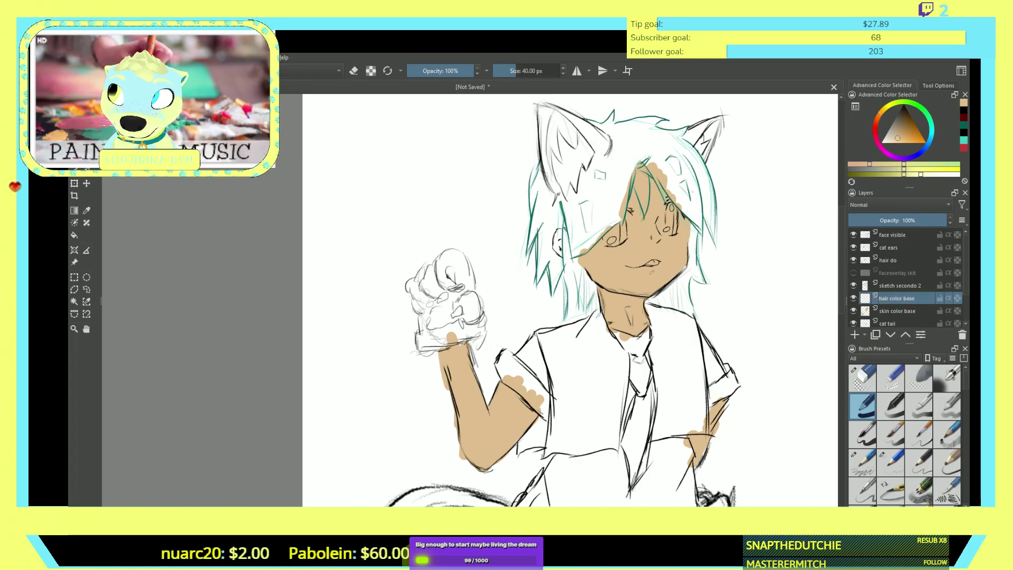
- Choose a bright, saturated green as the brush color for the hair
{"action": "left_click_drag", "start_coordinate": [879, 113], "coordinate": [907, 102]}
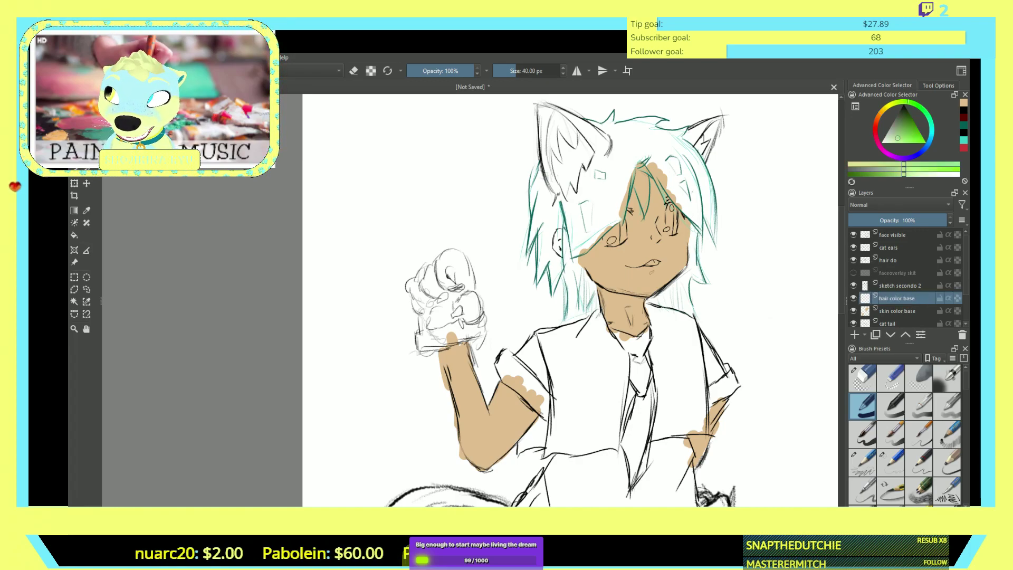
{"action": "left_click_drag", "start_coordinate": [904, 141], "coordinate": [919, 131]}
{"action": "key", "text": "l"}
{"action": "key", "text": "l"}
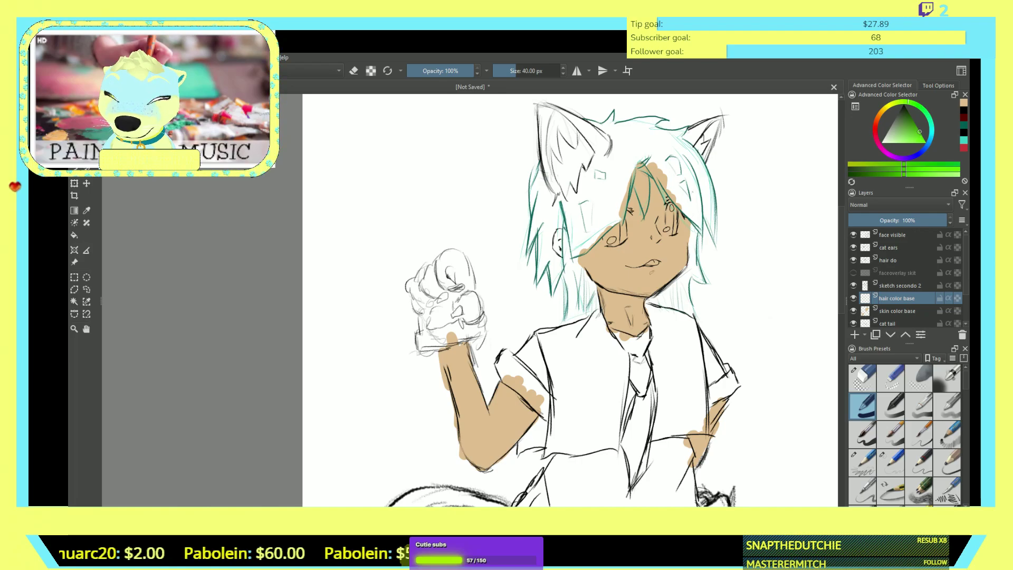
{"action": "key", "text": "l"}
{"action": "key", "text": "k"}
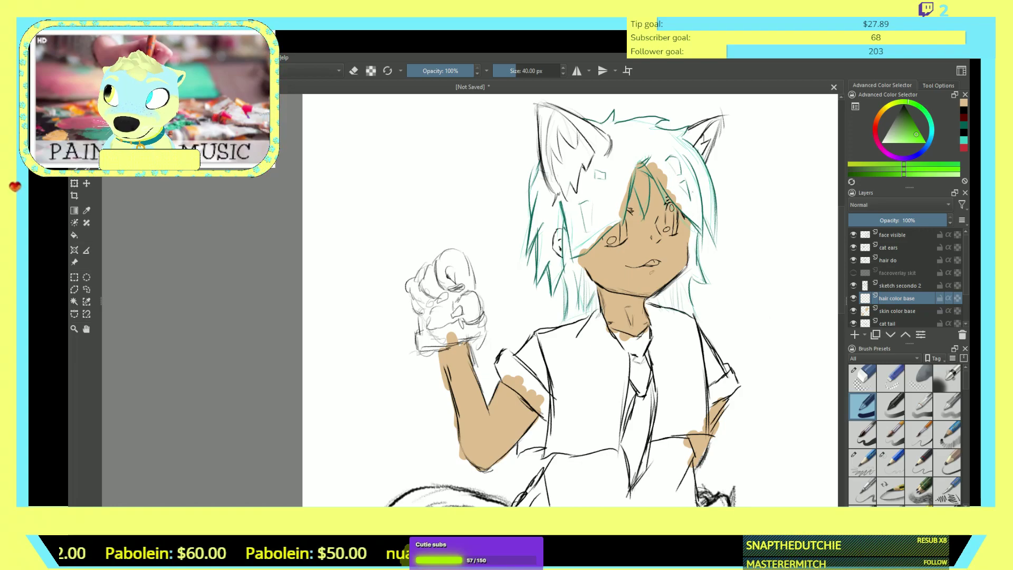
{"action": "key", "text": "l"}
{"action": "left_click_drag", "start_coordinate": [904, 125], "coordinate": [913, 137]}
{"action": "key", "text": "k"}
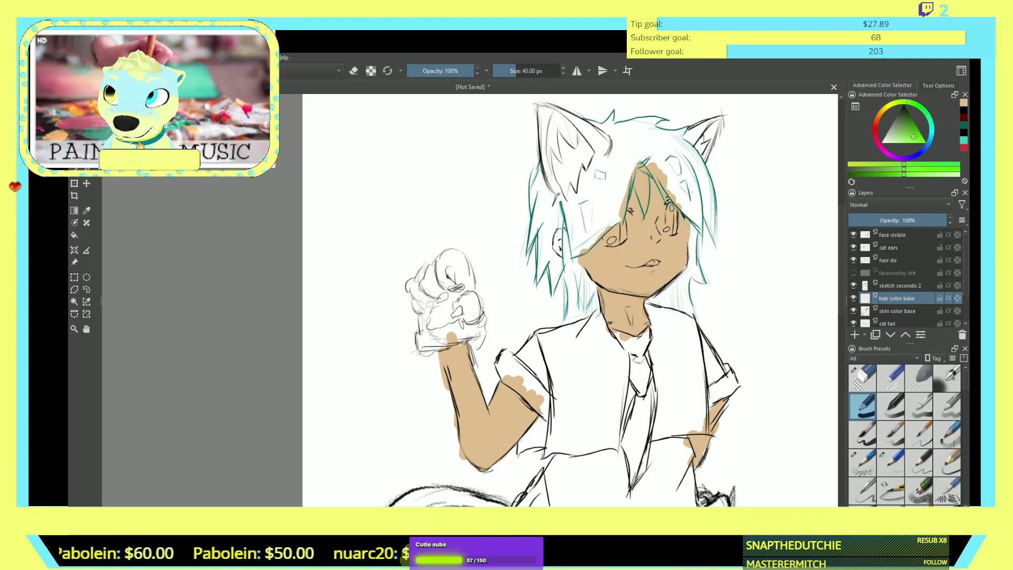
- Paint the large fringe section and the hair strands beside the raised arm solid green on "hair color base"
{"action": "mouse_move", "coordinate": [609, 195]}
{"action": "left_mouse_down"}
{"action": "mouse_move", "coordinate": [627, 170]}
{"action": "mouse_move", "coordinate": [611, 206]}
{"action": "mouse_move", "coordinate": [620, 173]}
{"action": "mouse_move", "coordinate": [599, 204]}
{"action": "mouse_move", "coordinate": [613, 177]}
{"action": "mouse_move", "coordinate": [594, 198]}
{"action": "mouse_move", "coordinate": [597, 184]}
{"action": "mouse_move", "coordinate": [597, 213]}
{"action": "mouse_move", "coordinate": [614, 203]}
{"action": "mouse_move", "coordinate": [601, 225]}
{"action": "mouse_move", "coordinate": [616, 206]}
{"action": "left_mouse_up"}
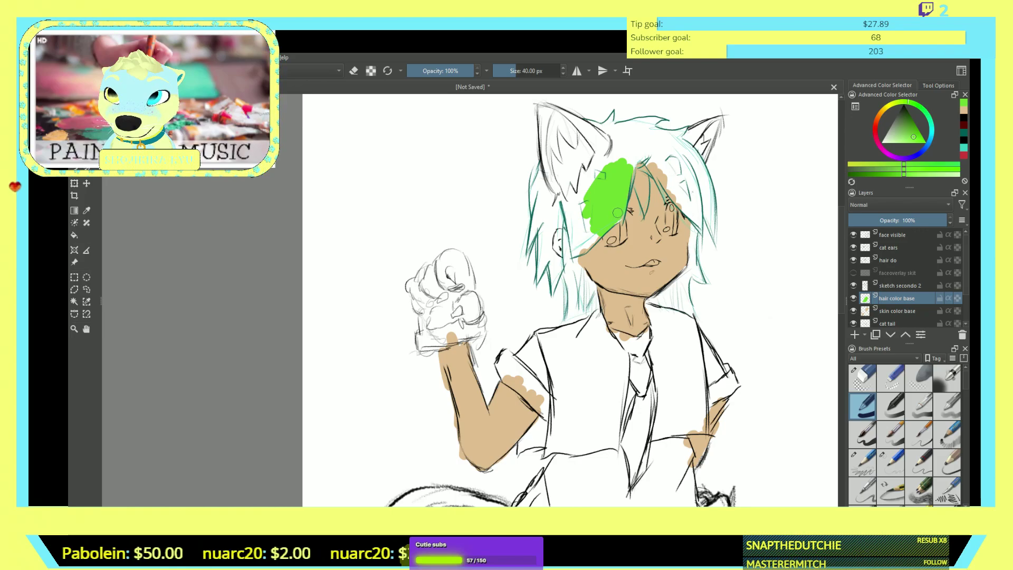
{"action": "mouse_move", "coordinate": [602, 225]}
{"action": "left_mouse_down"}
{"action": "mouse_move", "coordinate": [595, 232]}
{"action": "mouse_move", "coordinate": [578, 251]}
{"action": "mouse_move", "coordinate": [589, 209]}
{"action": "mouse_move", "coordinate": [579, 223]}
{"action": "mouse_move", "coordinate": [575, 195]}
{"action": "mouse_move", "coordinate": [574, 240]}
{"action": "mouse_move", "coordinate": [565, 203]}
{"action": "mouse_move", "coordinate": [559, 242]}
{"action": "mouse_move", "coordinate": [566, 211]}
{"action": "mouse_move", "coordinate": [555, 233]}
{"action": "mouse_move", "coordinate": [560, 201]}
{"action": "mouse_move", "coordinate": [543, 230]}
{"action": "mouse_move", "coordinate": [555, 195]}
{"action": "mouse_move", "coordinate": [538, 218]}
{"action": "mouse_move", "coordinate": [541, 171]}
{"action": "left_mouse_up"}
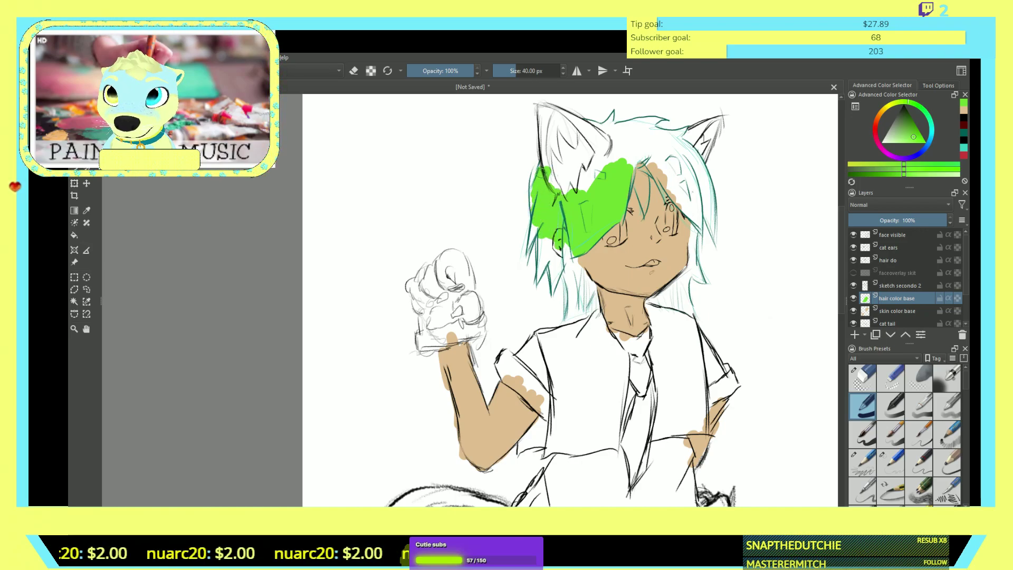
{"action": "mouse_move", "coordinate": [536, 207]}
{"action": "left_mouse_down"}
{"action": "mouse_move", "coordinate": [530, 241]}
{"action": "mouse_move", "coordinate": [541, 218]}
{"action": "mouse_move", "coordinate": [538, 281]}
{"action": "left_mouse_up"}
{"action": "mouse_move", "coordinate": [549, 246]}
{"action": "left_mouse_down"}
{"action": "mouse_move", "coordinate": [553, 277]}
{"action": "mouse_move", "coordinate": [559, 269]}
{"action": "mouse_move", "coordinate": [551, 290]}
{"action": "left_mouse_up"}
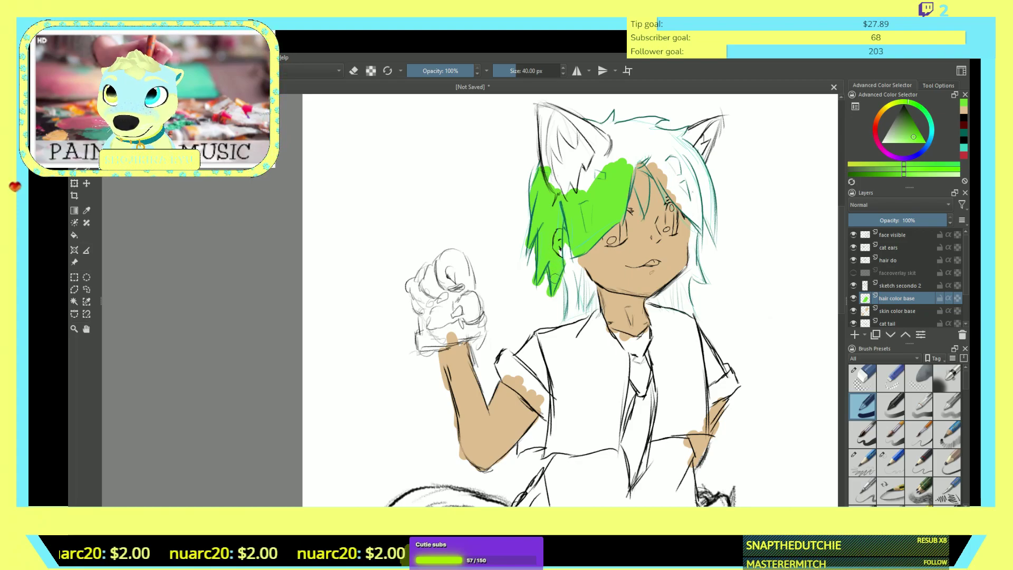
{"action": "mouse_move", "coordinate": [562, 253]}
{"action": "left_mouse_down"}
{"action": "mouse_move", "coordinate": [570, 314]}
{"action": "mouse_move", "coordinate": [579, 270]}
{"action": "mouse_move", "coordinate": [583, 301]}
{"action": "mouse_move", "coordinate": [598, 309]}
{"action": "left_mouse_up"}
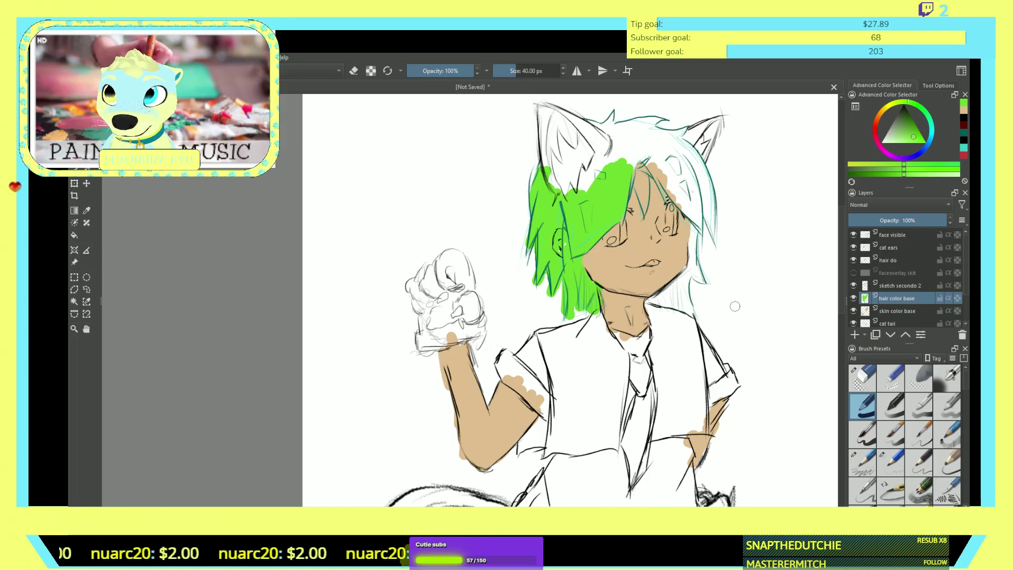
- Paint the hair on the other side of the face and the crown between the cat ears green
{"action": "mouse_move", "coordinate": [682, 291]}
{"action": "left_mouse_down"}
{"action": "mouse_move", "coordinate": [656, 299]}
{"action": "mouse_move", "coordinate": [673, 290]}
{"action": "mouse_move", "coordinate": [672, 301]}
{"action": "mouse_move", "coordinate": [684, 283]}
{"action": "mouse_move", "coordinate": [690, 312]}
{"action": "mouse_move", "coordinate": [694, 224]}
{"action": "left_mouse_up"}
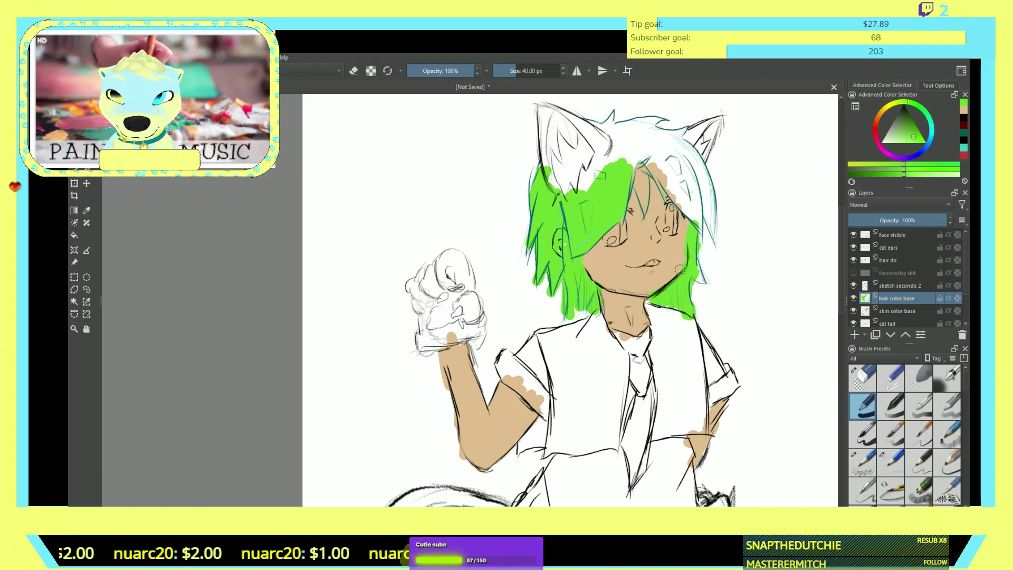
{"action": "left_click_drag", "start_coordinate": [692, 269], "coordinate": [703, 265]}
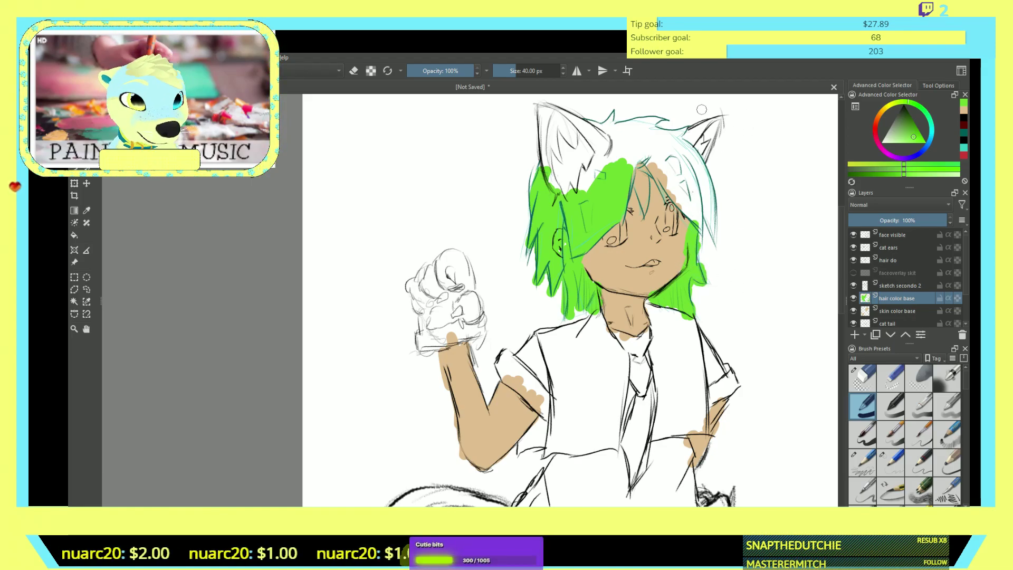
{"action": "mouse_move", "coordinate": [666, 163]}
{"action": "left_mouse_down"}
{"action": "mouse_move", "coordinate": [677, 181]}
{"action": "mouse_move", "coordinate": [660, 163]}
{"action": "mouse_move", "coordinate": [661, 174]}
{"action": "mouse_move", "coordinate": [693, 224]}
{"action": "mouse_move", "coordinate": [694, 209]}
{"action": "mouse_move", "coordinate": [696, 232]}
{"action": "mouse_move", "coordinate": [695, 185]}
{"action": "mouse_move", "coordinate": [691, 193]}
{"action": "mouse_move", "coordinate": [683, 167]}
{"action": "mouse_move", "coordinate": [680, 181]}
{"action": "mouse_move", "coordinate": [661, 139]}
{"action": "mouse_move", "coordinate": [656, 159]}
{"action": "mouse_move", "coordinate": [653, 138]}
{"action": "mouse_move", "coordinate": [636, 150]}
{"action": "mouse_move", "coordinate": [627, 176]}
{"action": "mouse_move", "coordinate": [647, 151]}
{"action": "mouse_move", "coordinate": [651, 164]}
{"action": "mouse_move", "coordinate": [639, 153]}
{"action": "mouse_move", "coordinate": [615, 177]}
{"action": "mouse_move", "coordinate": [608, 160]}
{"action": "mouse_move", "coordinate": [577, 193]}
{"action": "mouse_move", "coordinate": [604, 154]}
{"action": "mouse_move", "coordinate": [605, 172]}
{"action": "mouse_move", "coordinate": [651, 123]}
{"action": "mouse_move", "coordinate": [616, 141]}
{"action": "mouse_move", "coordinate": [610, 119]}
{"action": "mouse_move", "coordinate": [596, 125]}
{"action": "mouse_move", "coordinate": [651, 122]}
{"action": "mouse_move", "coordinate": [684, 137]}
{"action": "mouse_move", "coordinate": [713, 227]}
{"action": "mouse_move", "coordinate": [707, 194]}
{"action": "left_mouse_up"}
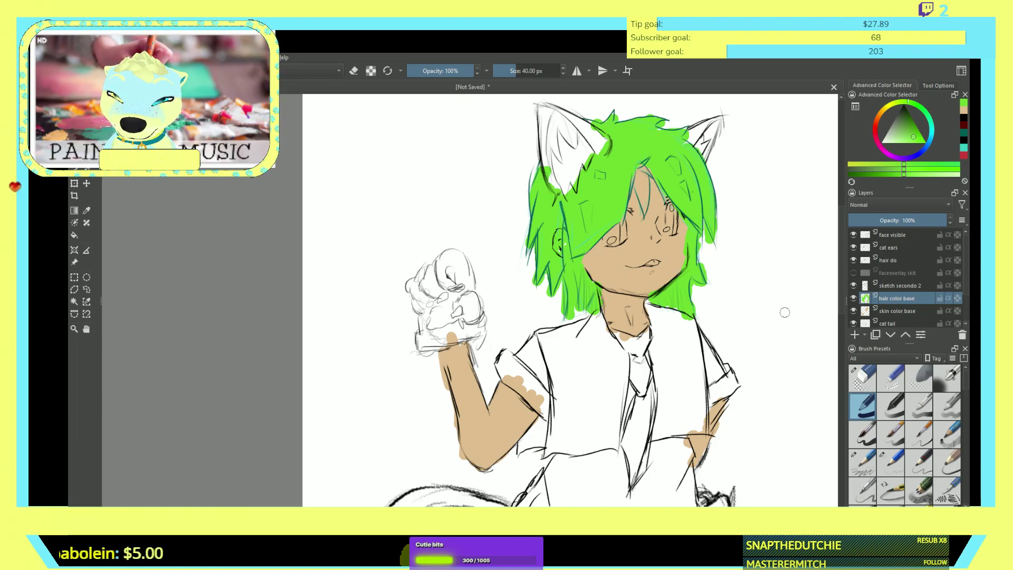
- Try placing the "skin color base" layer above "hair color base"
{"action": "left_click_drag", "start_coordinate": [897, 311], "coordinate": [897, 293]}
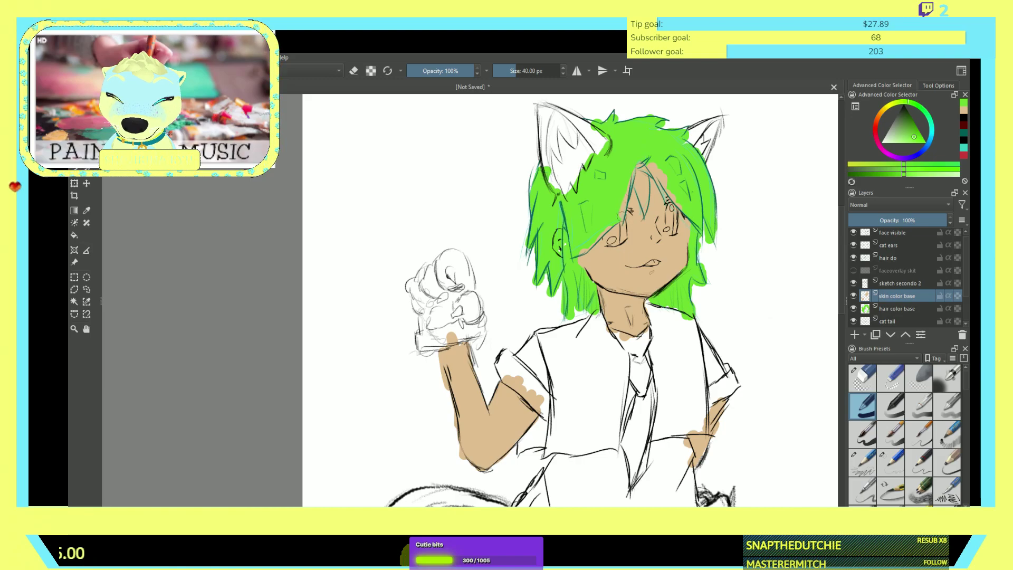
{"action": "scroll", "coordinate": [736, 307], "scroll_direction": "up", "scroll_amount": 1}
{"action": "left_click", "coordinate": [897, 308]}
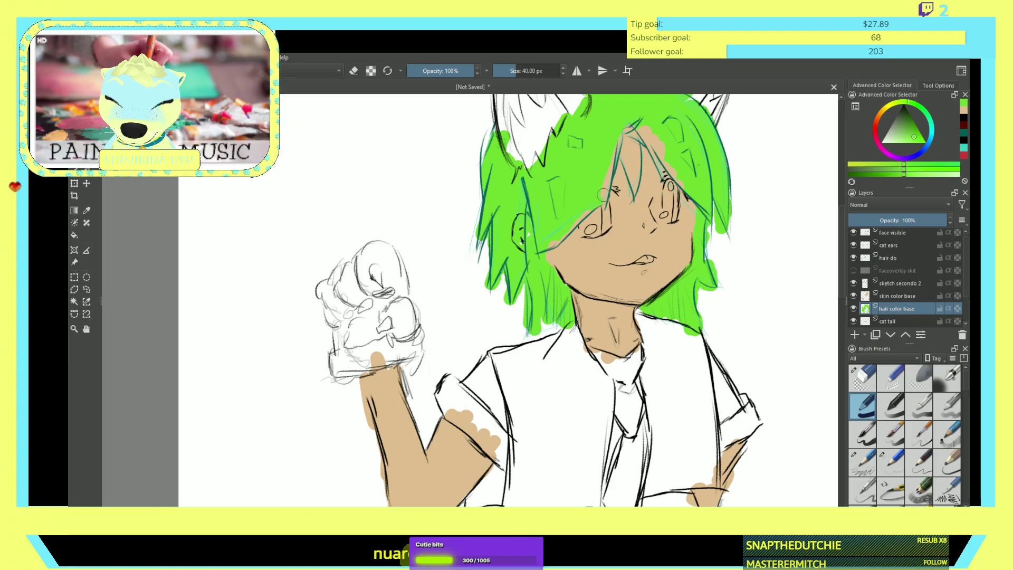
{"action": "left_click", "coordinate": [897, 295]}
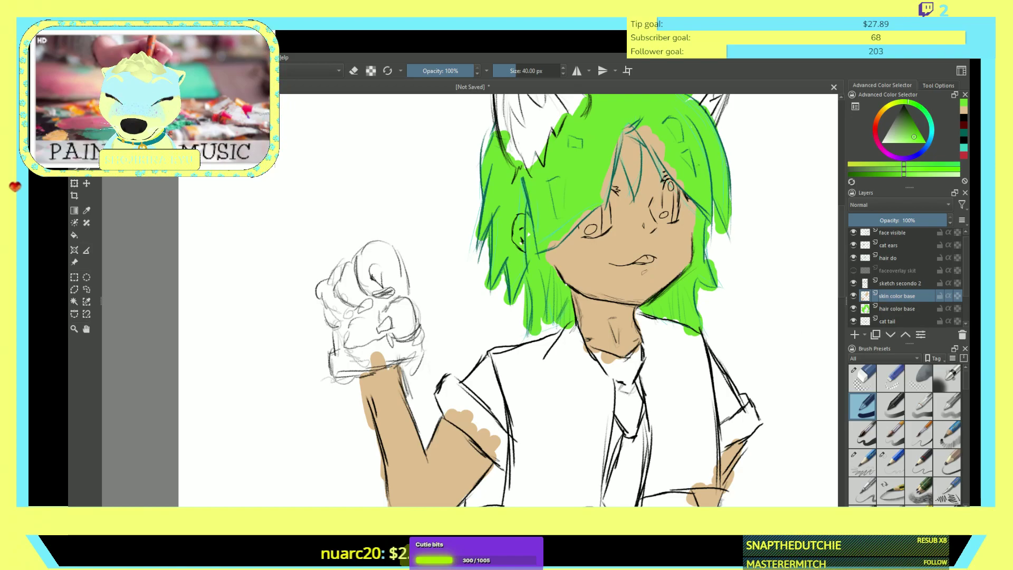
{"action": "left_click", "coordinate": [862, 378]}
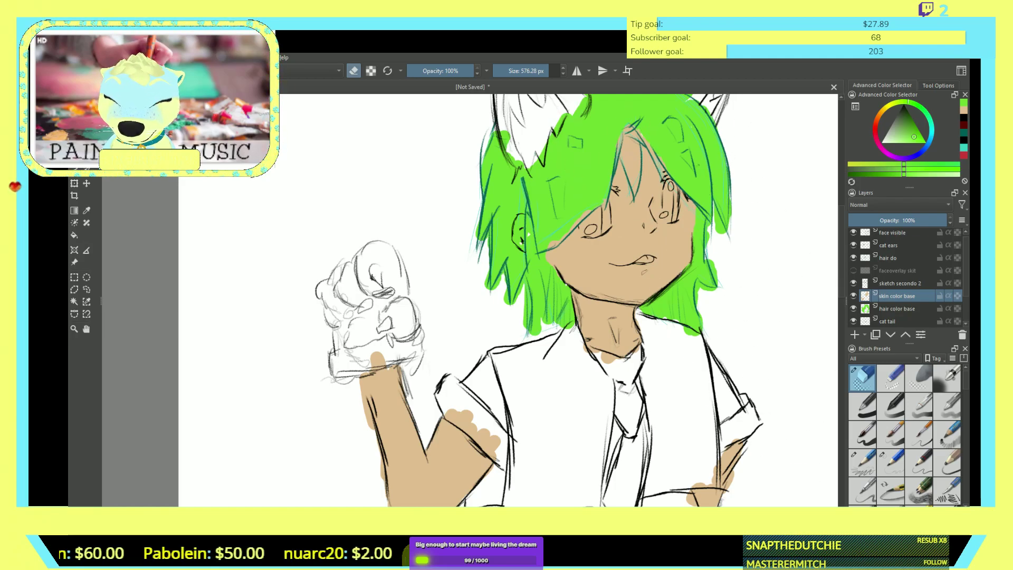
{"action": "left_click", "coordinate": [897, 309]}
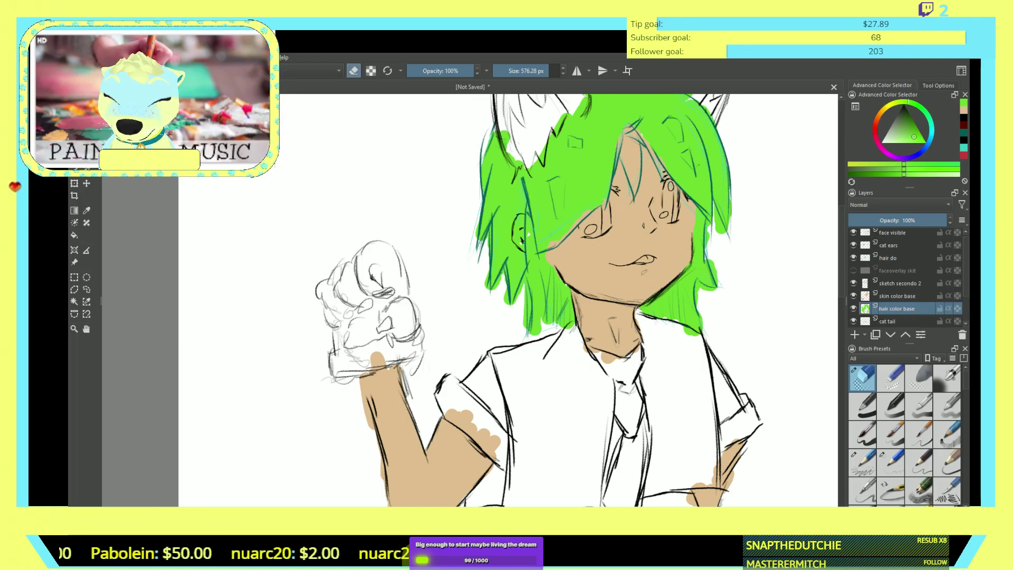
{"action": "left_click", "coordinate": [863, 491]}
{"action": "left_click", "coordinate": [863, 463]}
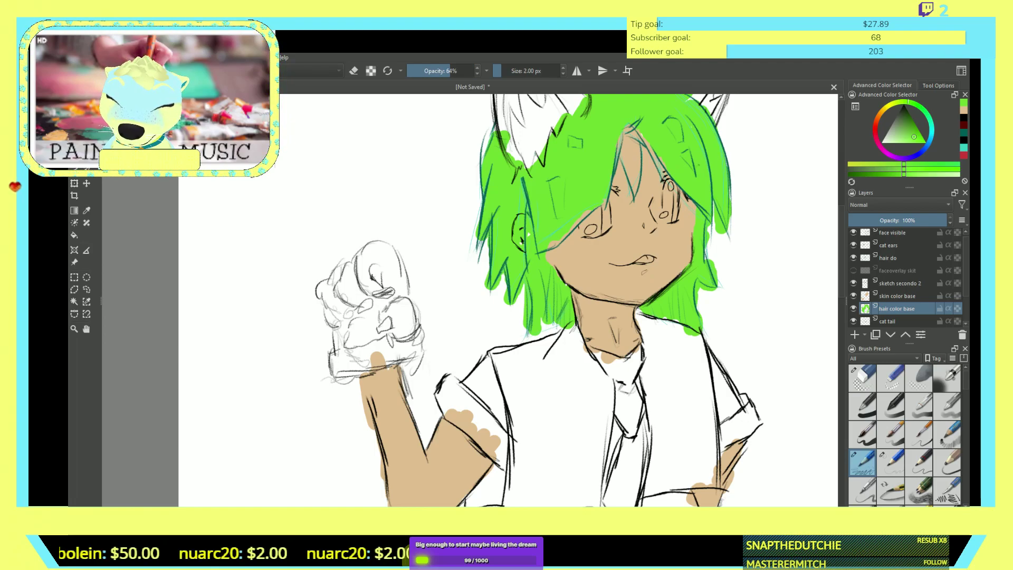
{"action": "left_click", "coordinate": [862, 406]}
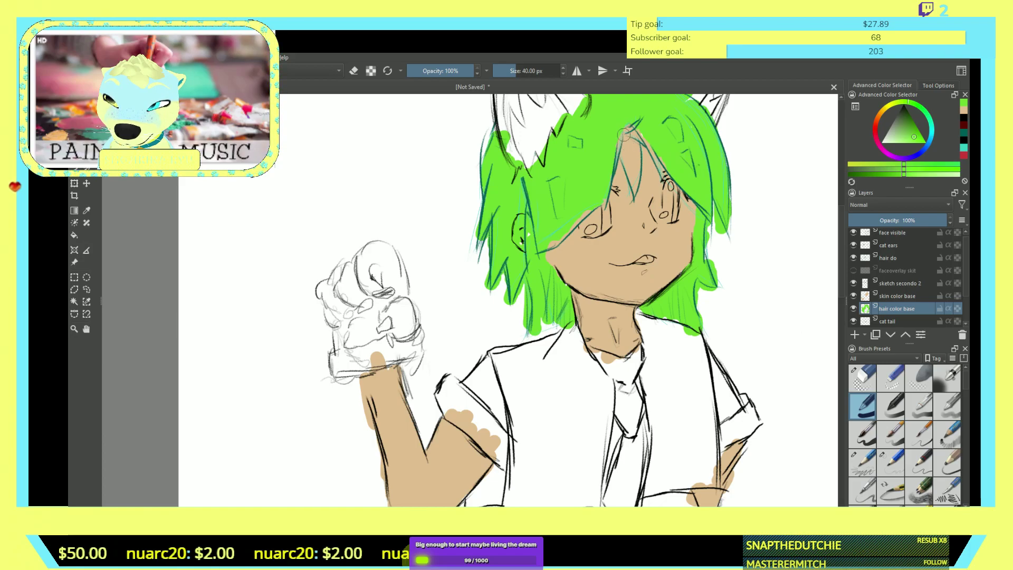
- Move "hair color base" above "skin color base" and fill the bangs and hair edges around the face with green
{"action": "left_click_drag", "start_coordinate": [897, 309], "coordinate": [897, 290]}
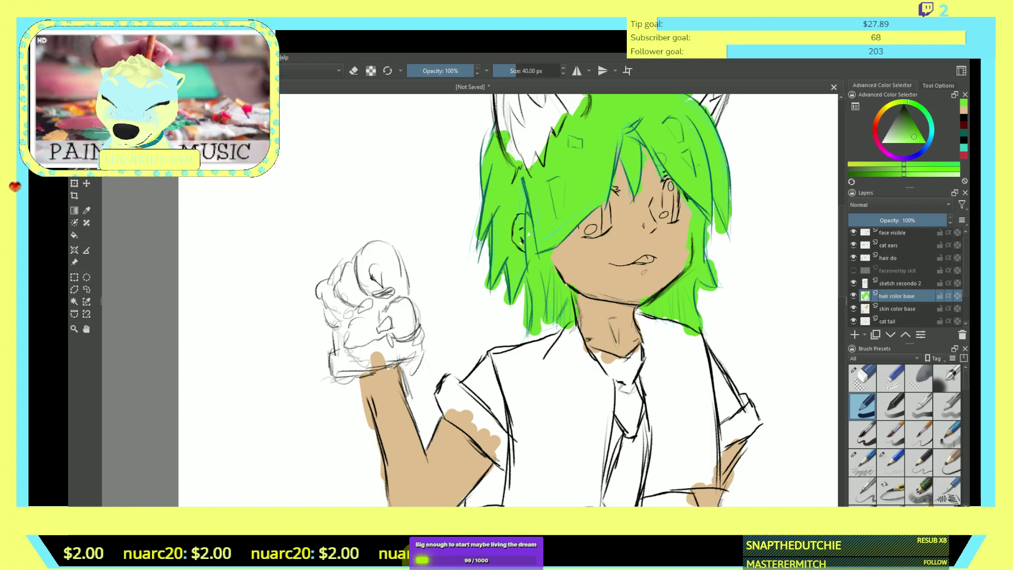
{"action": "scroll", "coordinate": [562, 219], "scroll_direction": "down", "scroll_amount": 2}
{"action": "scroll", "coordinate": [562, 220], "scroll_direction": "up", "scroll_amount": 2}
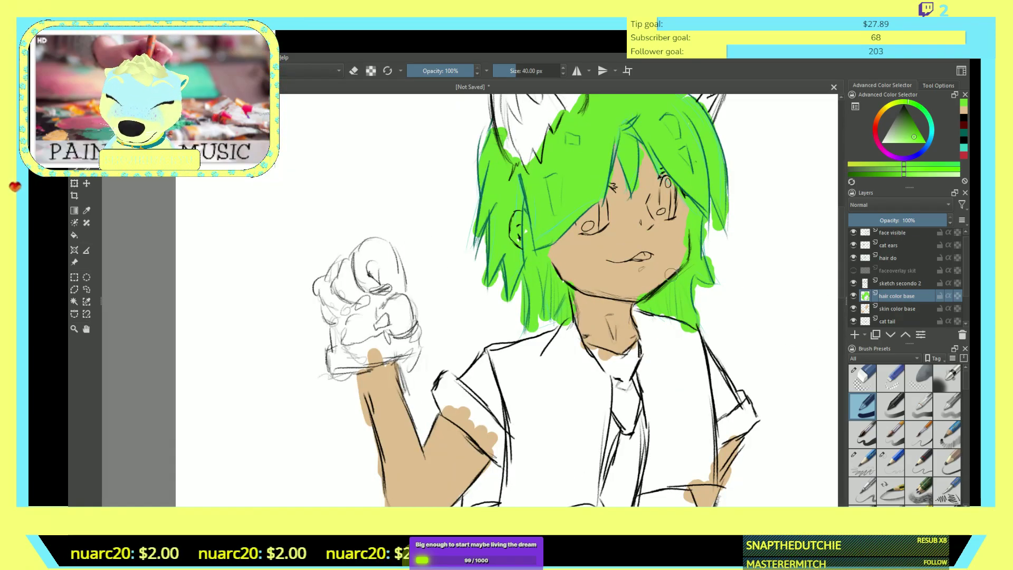
- Erase the green over the human ear and fill the ear with tan on "skin color base" using a 25.35 px brush
{"action": "key", "text": "e"}
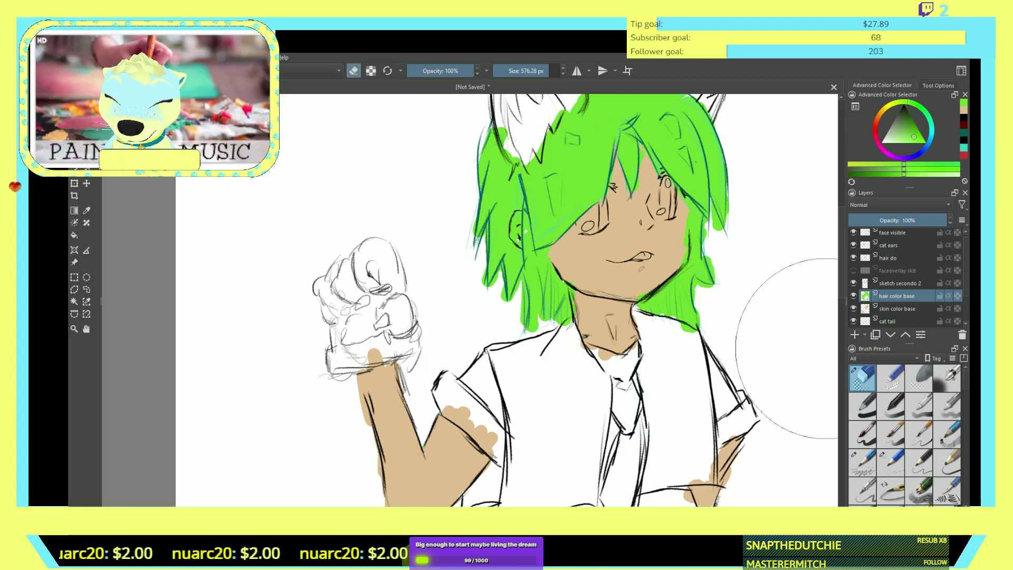
{"action": "scroll", "coordinate": [589, 166], "scroll_direction": "up", "scroll_amount": 1}
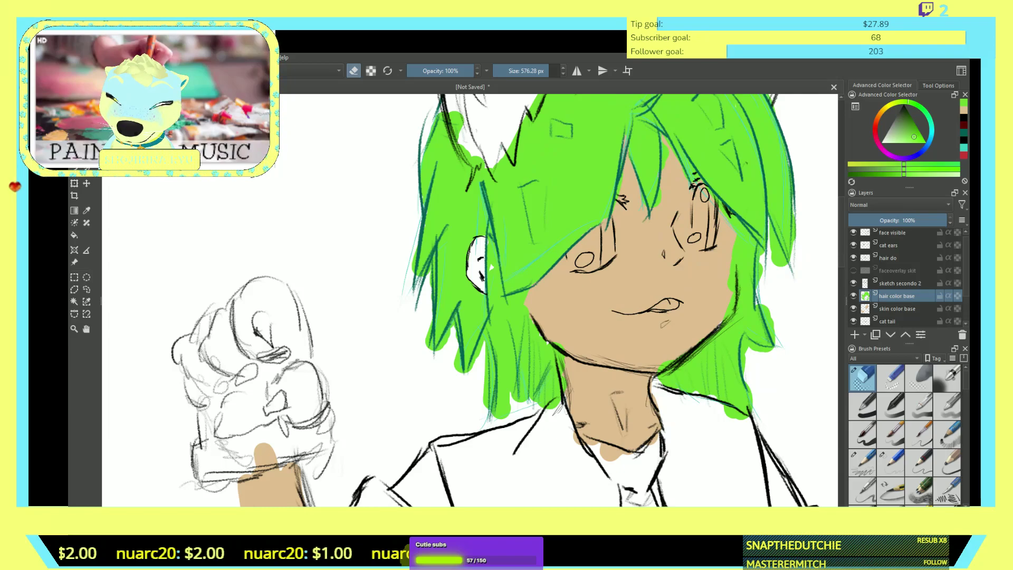
{"action": "key", "text": "Page_Down"}
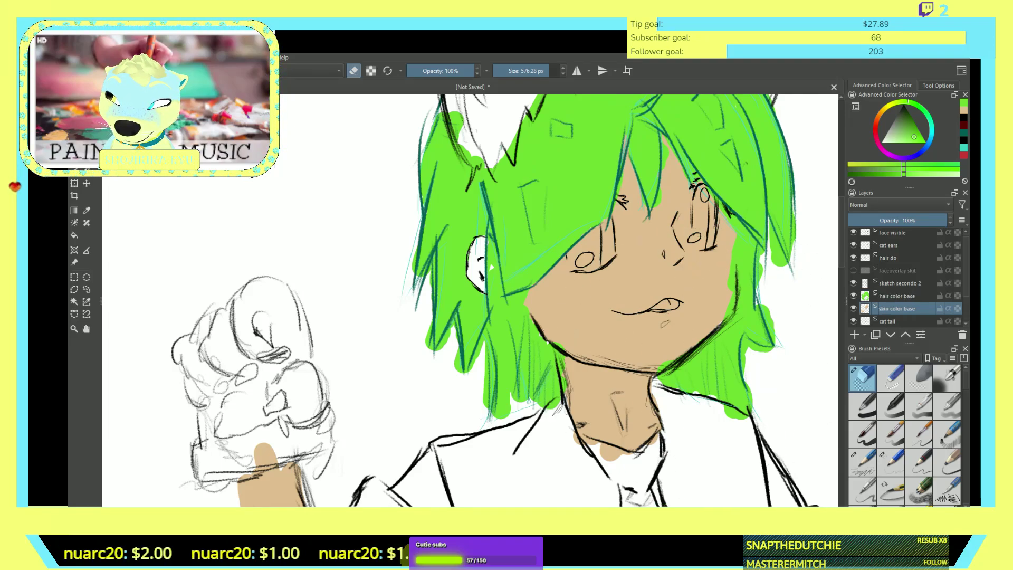
{"action": "left_click", "coordinate": [964, 110]}
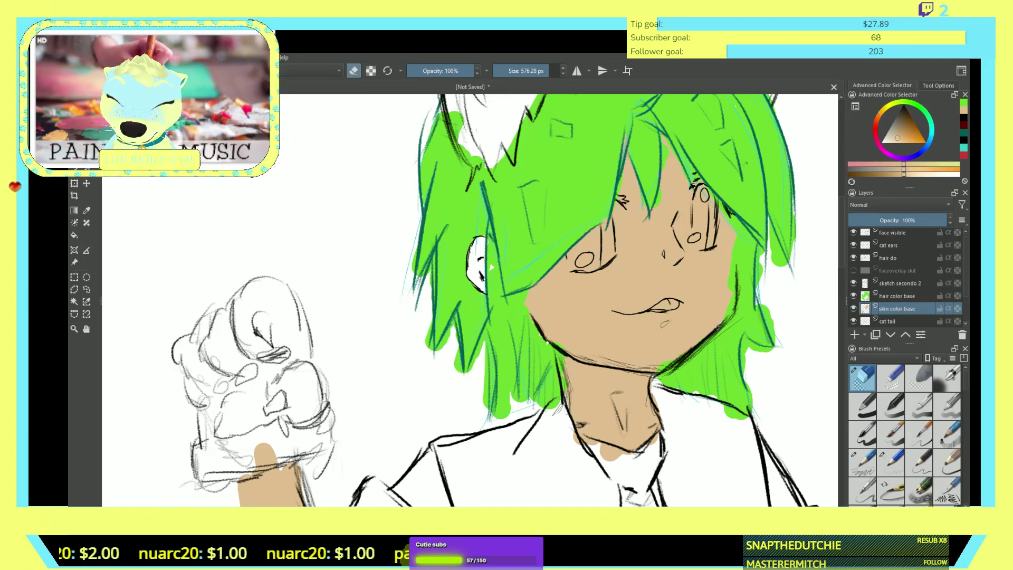
{"action": "left_click", "coordinate": [863, 406]}
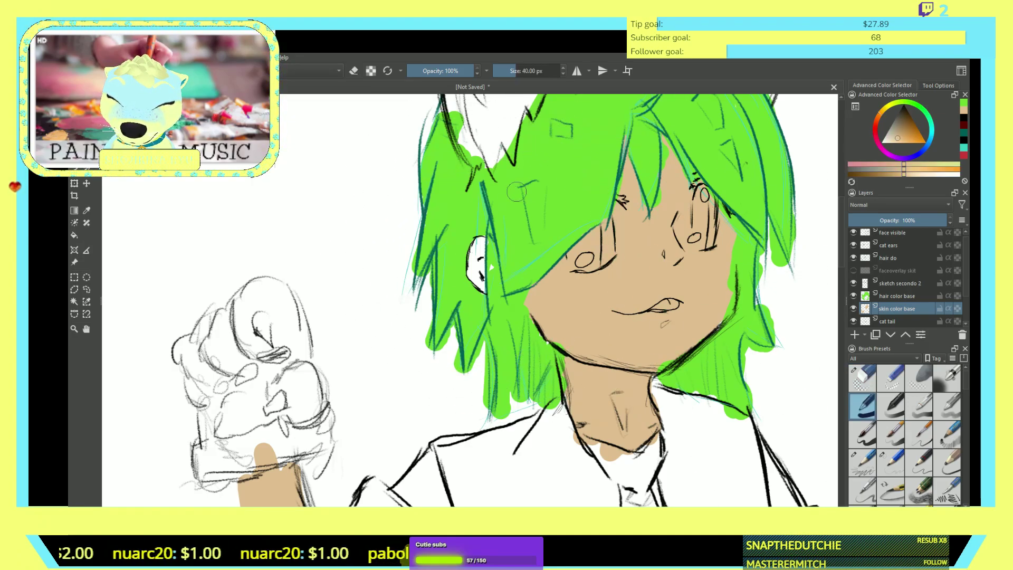
{"action": "left_click", "coordinate": [512, 71]}
{"action": "mouse_move", "coordinate": [476, 257]}
{"action": "left_mouse_down"}
{"action": "mouse_move", "coordinate": [480, 243]}
{"action": "mouse_move", "coordinate": [481, 280]}
{"action": "mouse_move", "coordinate": [471, 270]}
{"action": "mouse_move", "coordinate": [480, 287]}
{"action": "mouse_move", "coordinate": [481, 256]}
{"action": "left_mouse_up"}
{"action": "scroll", "coordinate": [521, 265], "scroll_direction": "down", "scroll_amount": 4}
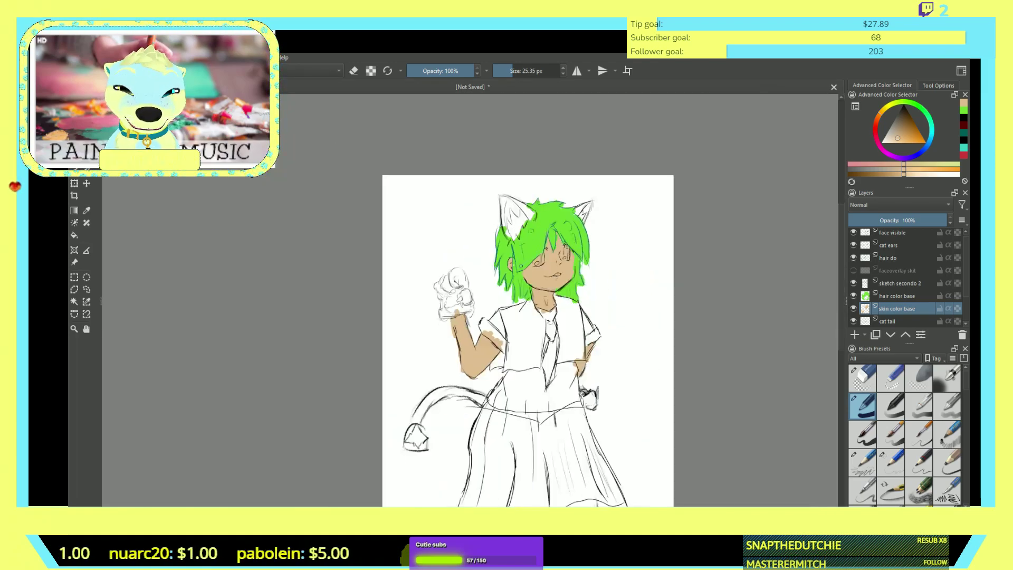
{"action": "scroll", "coordinate": [544, 325], "scroll_direction": "down", "scroll_amount": 3}
{"action": "scroll", "coordinate": [544, 325], "scroll_direction": "up", "scroll_amount": 7}
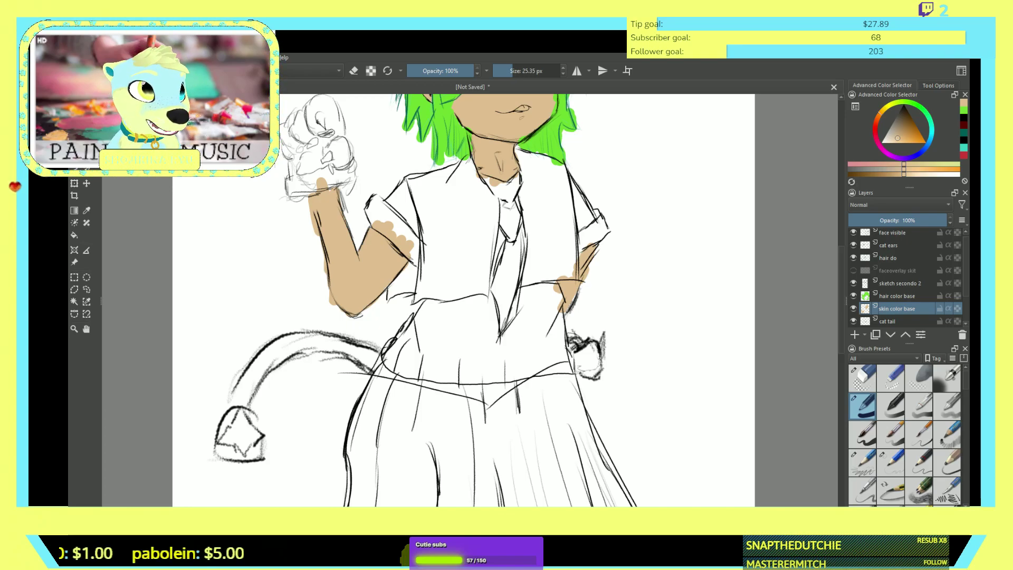
{"action": "scroll", "coordinate": [495, 219], "scroll_direction": "up", "scroll_amount": 1}
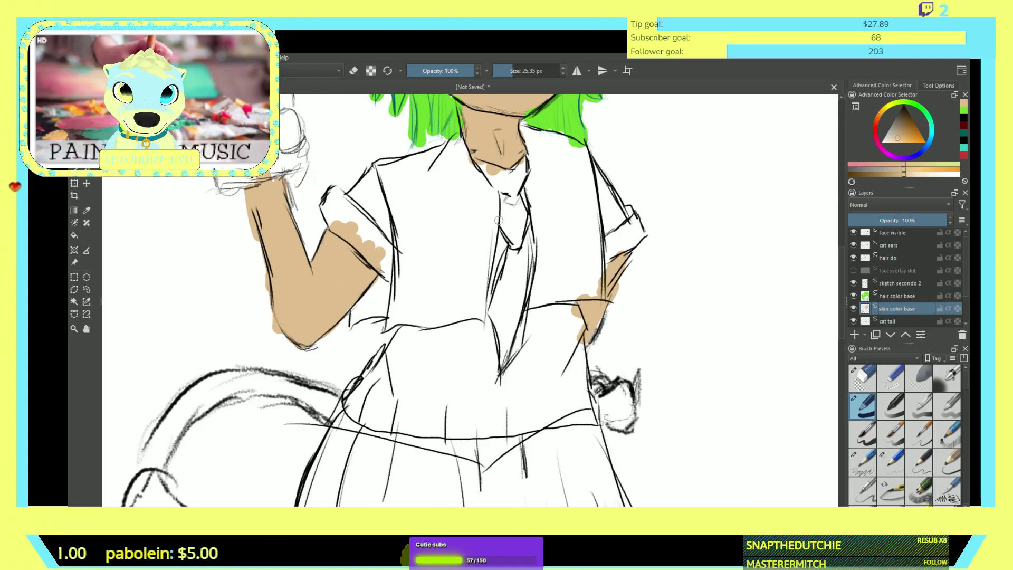
{"action": "scroll", "coordinate": [496, 219], "scroll_direction": "down", "scroll_amount": 2}
{"action": "scroll", "coordinate": [624, 215], "scroll_direction": "up", "scroll_amount": 2}
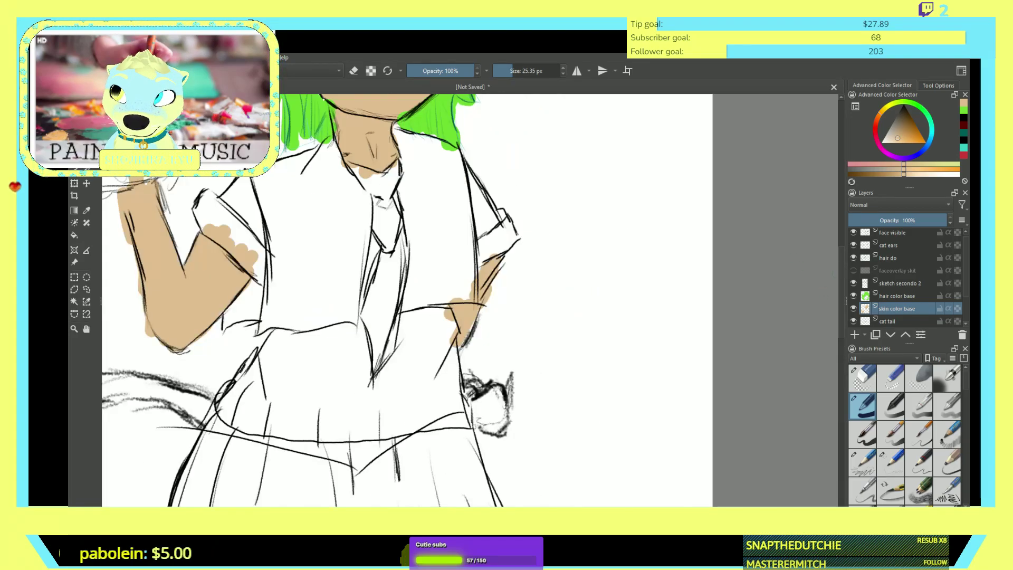
- Add a paint layer above "skin color base" and name it "eyes and blep"
{"action": "scroll", "coordinate": [406, 300], "scroll_direction": "up", "scroll_amount": 5}
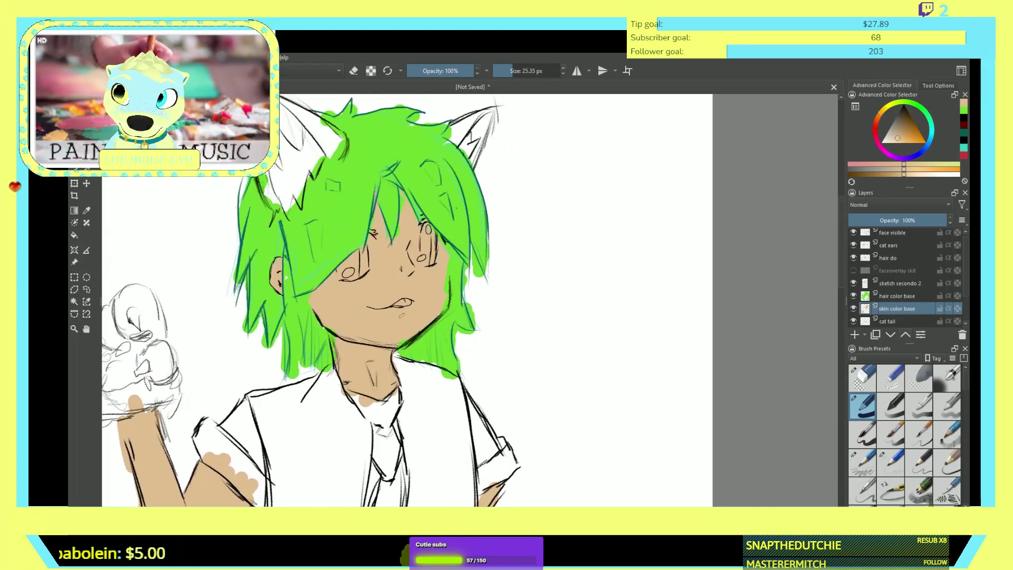
{"action": "key", "text": "Insert"}
{"action": "key", "text": "F2"}
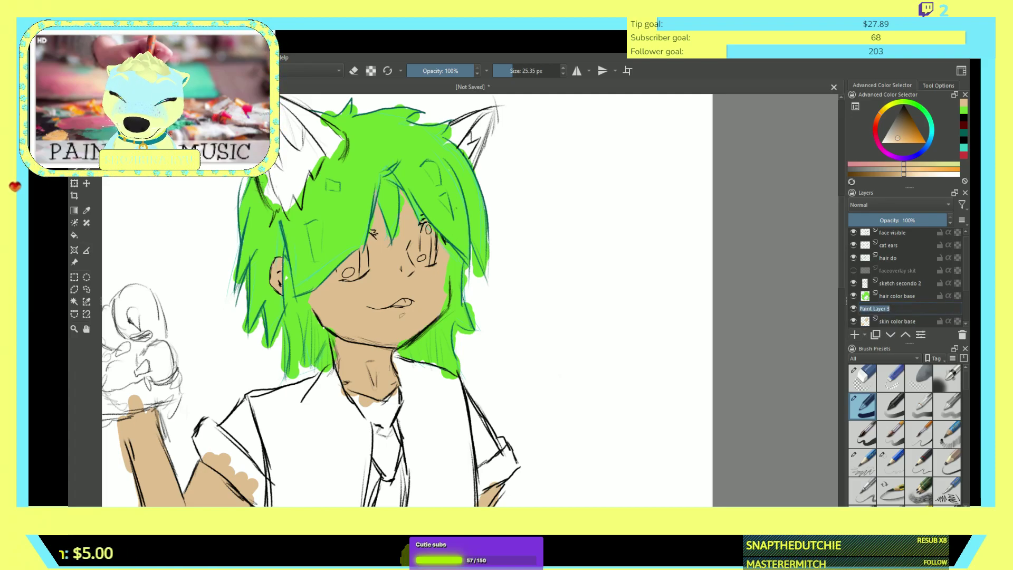
{"action": "type", "text": "eyes"}
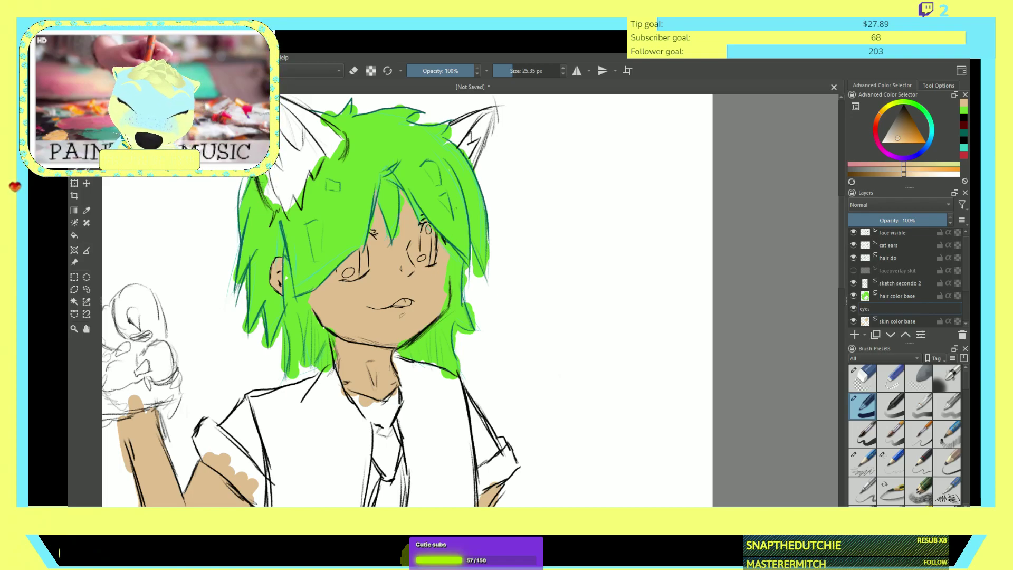
{"action": "type", "text": " and blep"}
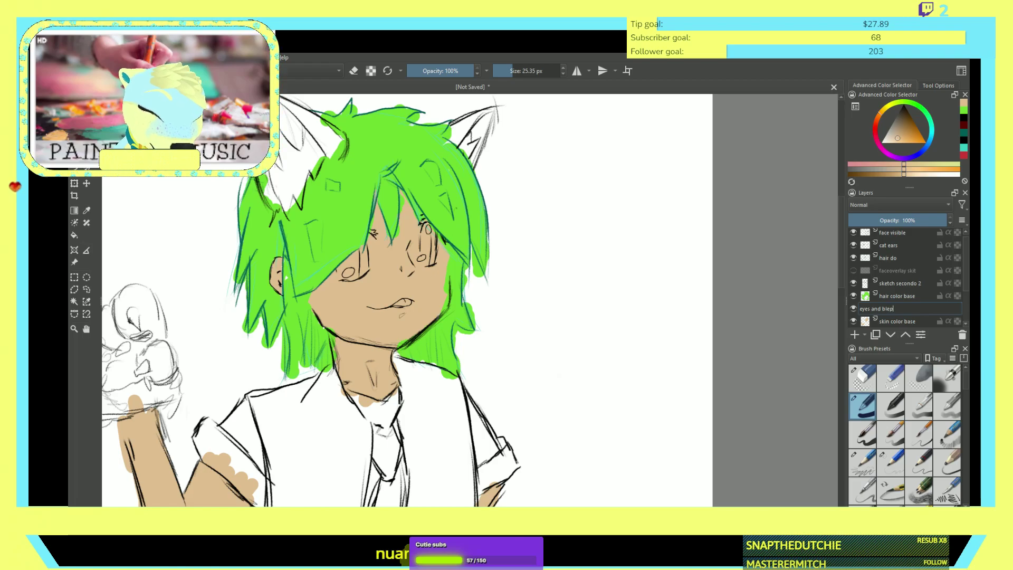
{"action": "key", "text": "Return"}
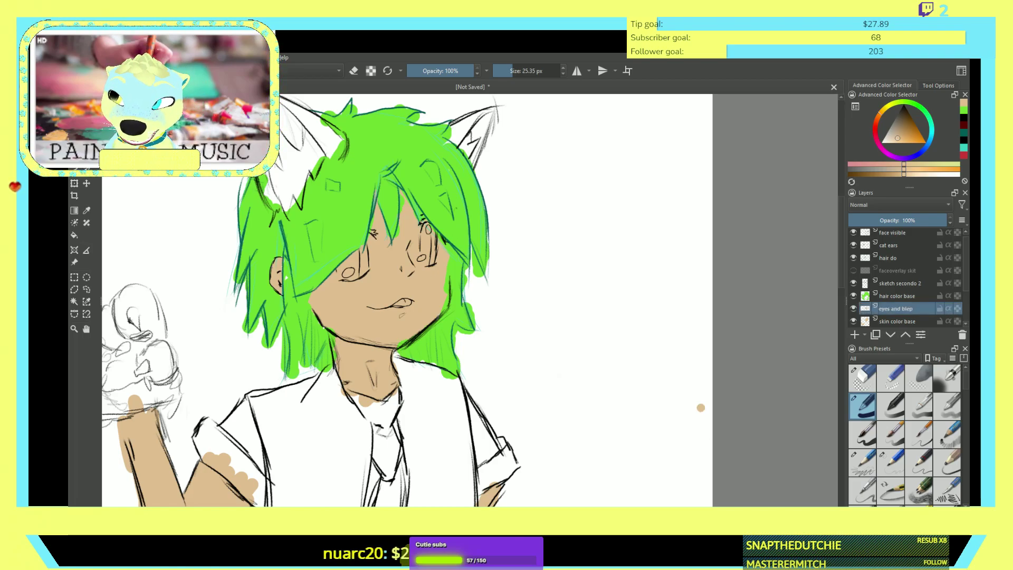
- Paint the tongue at the corner of the mouth crimson red on the "eyes and blep" layer
{"action": "mouse_move", "coordinate": [877, 119]}
{"action": "left_mouse_down"}
{"action": "mouse_move", "coordinate": [875, 134]}
{"action": "mouse_move", "coordinate": [919, 134]}
{"action": "left_mouse_up"}
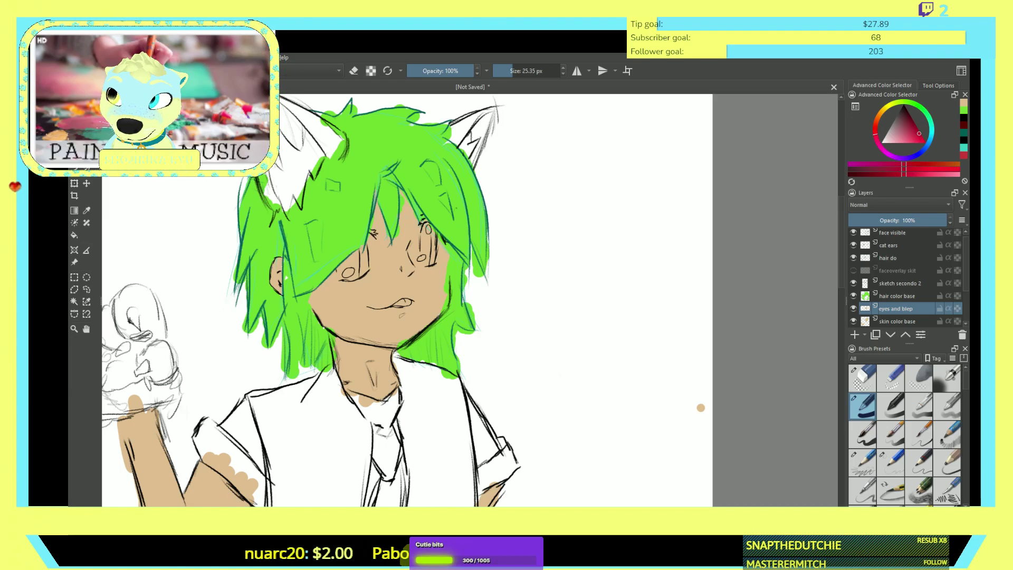
{"action": "scroll", "coordinate": [473, 277], "scroll_direction": "up", "scroll_amount": 1}
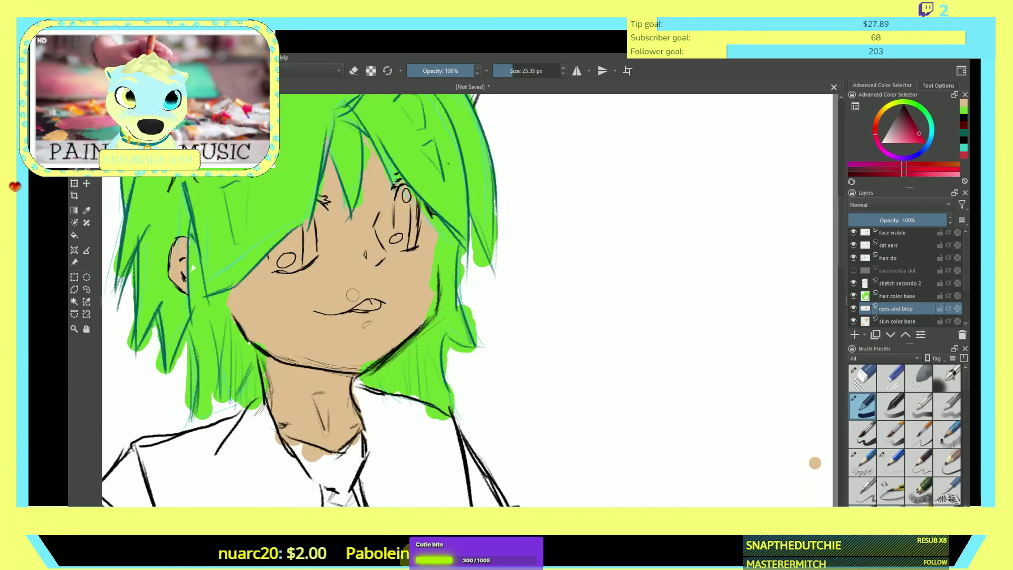
{"action": "scroll", "coordinate": [354, 296], "scroll_direction": "up", "scroll_amount": 1}
{"action": "mouse_move", "coordinate": [362, 301]}
{"action": "left_mouse_down"}
{"action": "mouse_move", "coordinate": [352, 304]}
{"action": "mouse_move", "coordinate": [373, 300]}
{"action": "mouse_move", "coordinate": [344, 305]}
{"action": "left_mouse_up"}
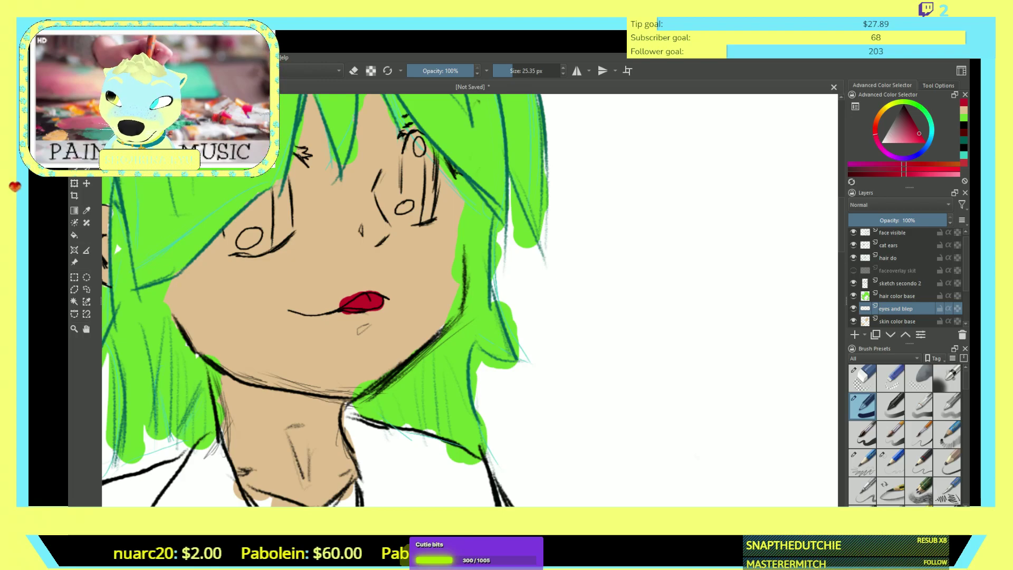
- Paint the inner strip of both irises light teal, reducing the brush size to 5.35 px
{"action": "left_click", "coordinate": [964, 118]}
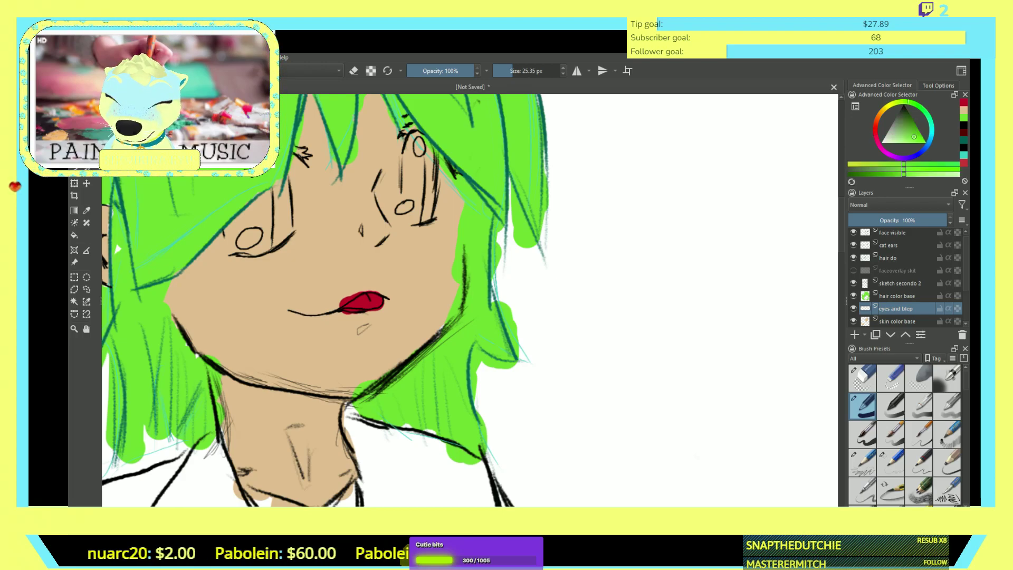
{"action": "mouse_move", "coordinate": [914, 136]}
{"action": "left_mouse_down"}
{"action": "mouse_move", "coordinate": [895, 141]}
{"action": "mouse_move", "coordinate": [928, 115]}
{"action": "mouse_move", "coordinate": [908, 136]}
{"action": "mouse_move", "coordinate": [917, 138]}
{"action": "mouse_move", "coordinate": [899, 134]}
{"action": "mouse_move", "coordinate": [933, 130]}
{"action": "left_mouse_up"}
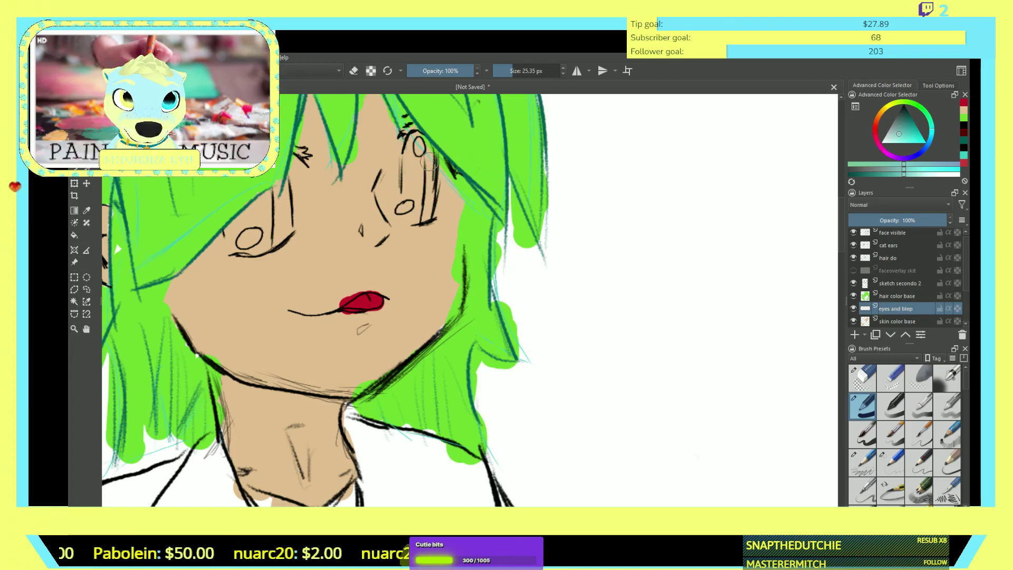
{"action": "left_click_drag", "start_coordinate": [427, 157], "coordinate": [433, 180]}
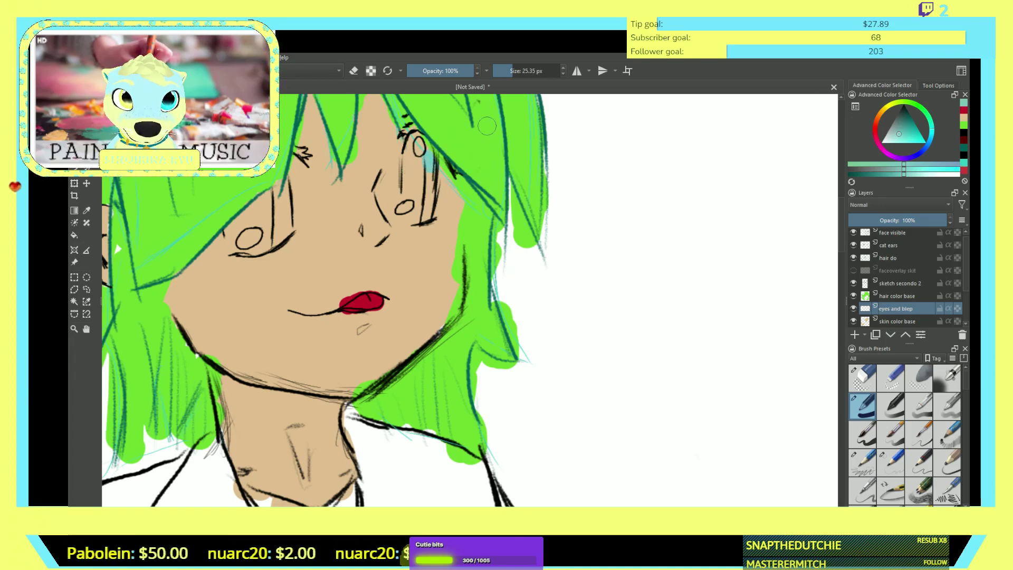
{"action": "left_click", "coordinate": [505, 71]}
{"action": "left_click_drag", "start_coordinate": [433, 168], "coordinate": [430, 179]}
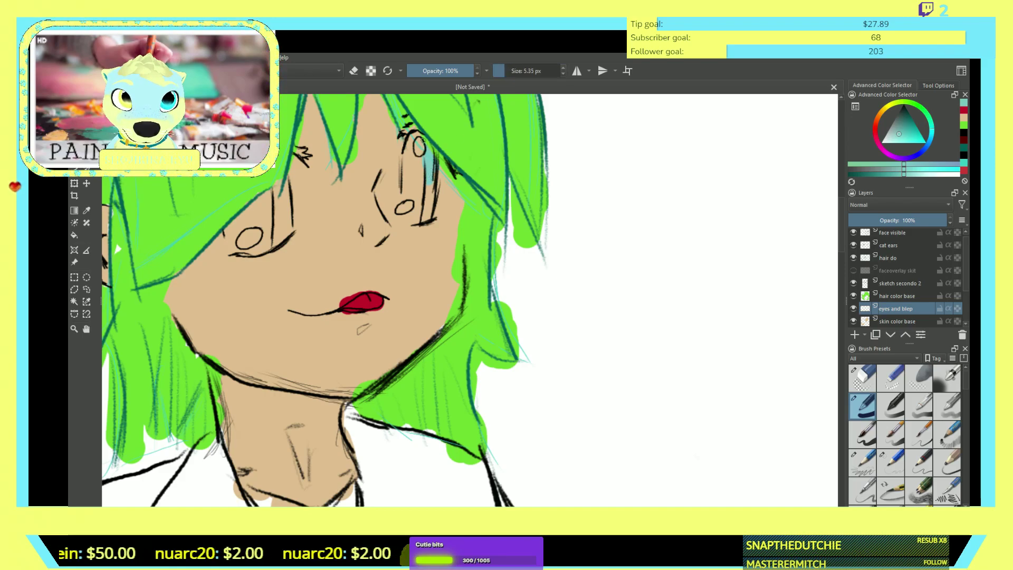
{"action": "left_click_drag", "start_coordinate": [431, 176], "coordinate": [427, 219]}
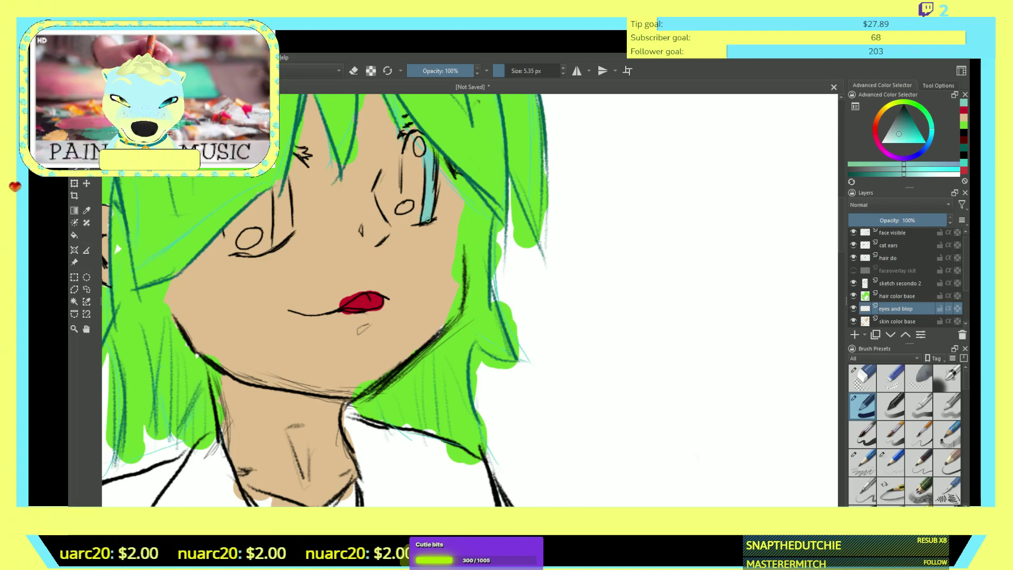
{"action": "left_click_drag", "start_coordinate": [287, 204], "coordinate": [288, 209]}
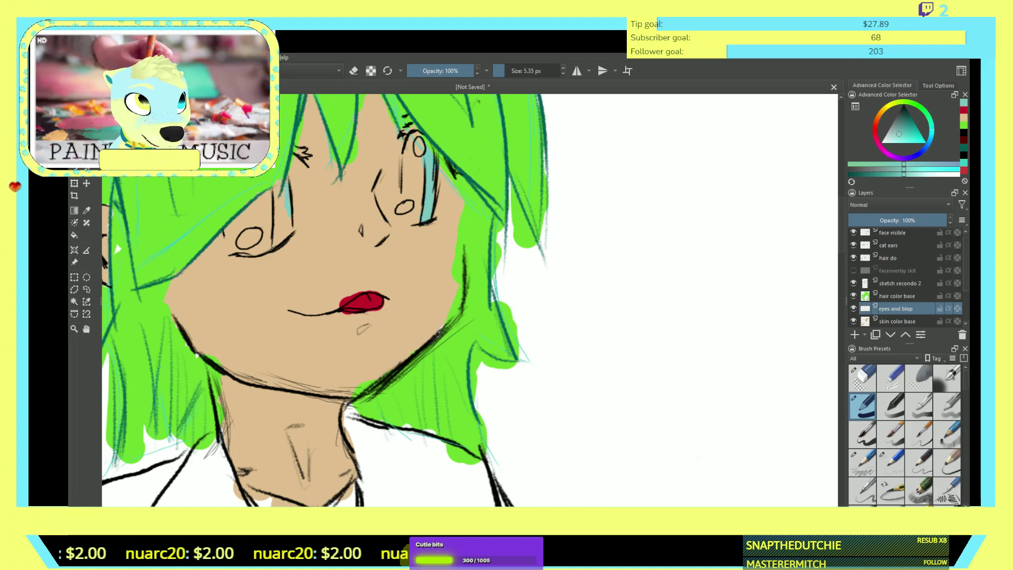
{"action": "mouse_move", "coordinate": [282, 215]}
{"action": "left_mouse_down"}
{"action": "mouse_move", "coordinate": [275, 184]}
{"action": "mouse_move", "coordinate": [285, 211]}
{"action": "left_mouse_up"}
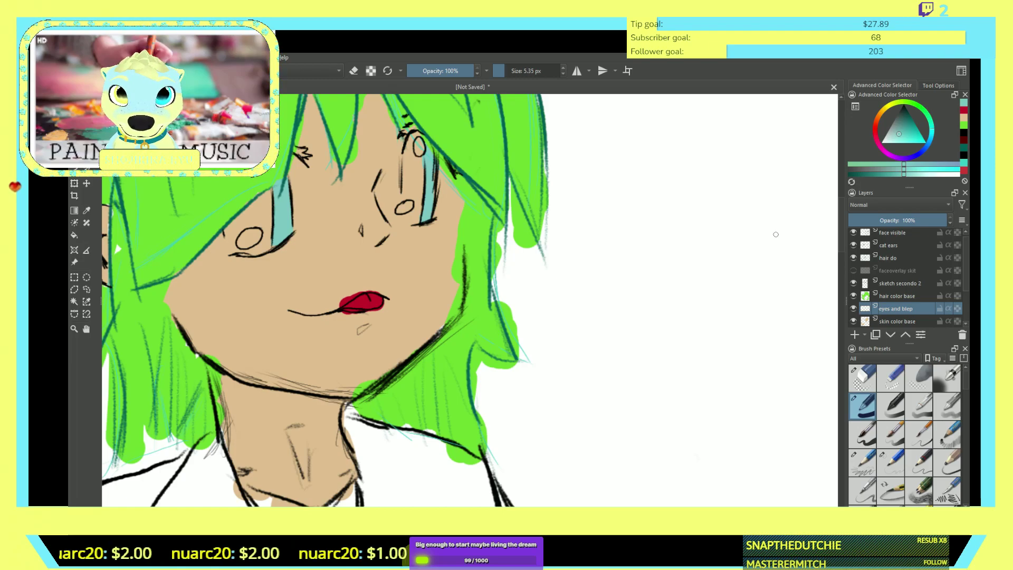
- Choose black as the brush color and save the drawing as nyan.kra
{"action": "left_click", "coordinate": [964, 125]}
{"action": "left_click", "coordinate": [964, 133]}
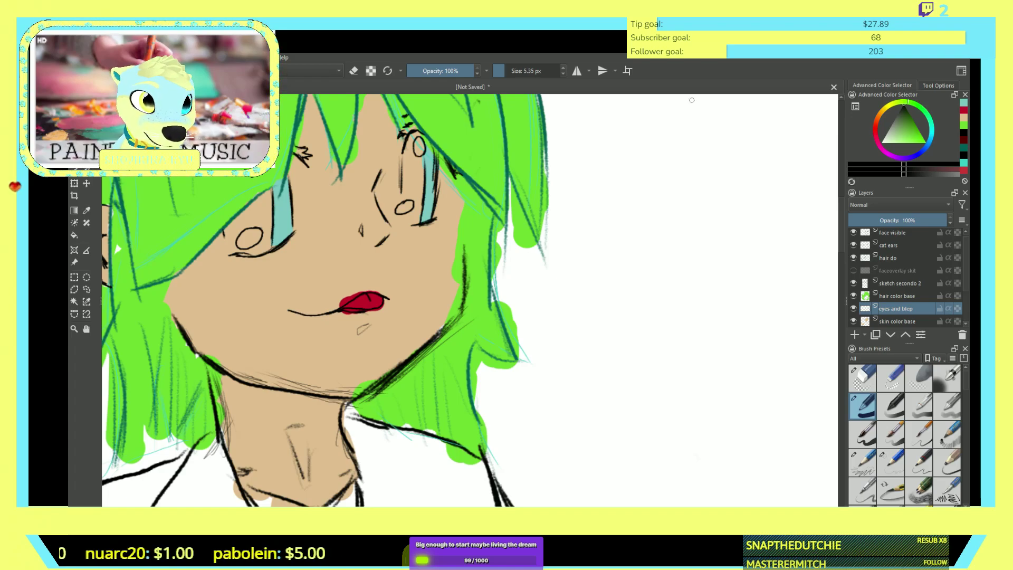
{"action": "key", "text": "ctrl+s"}
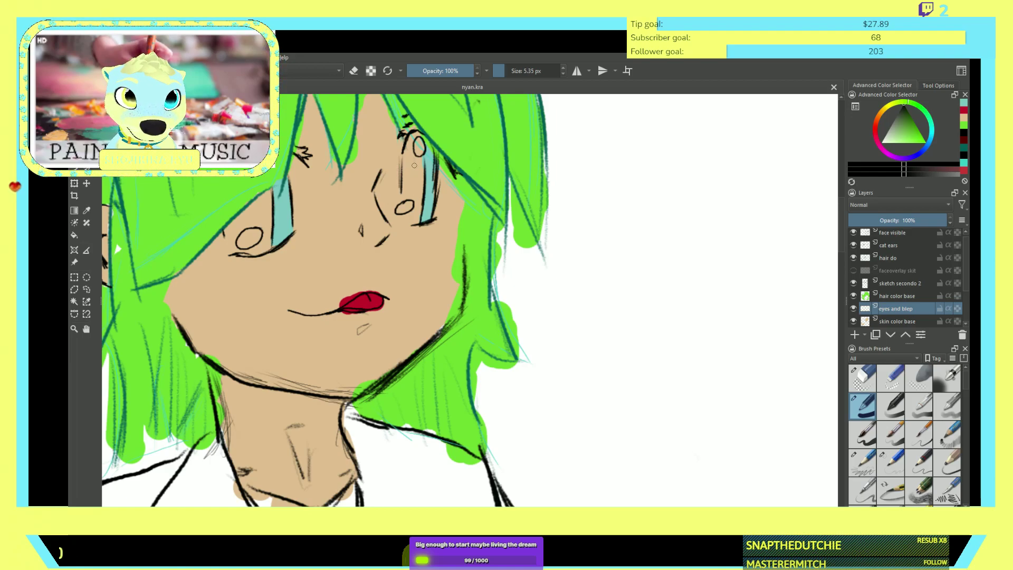
- Fill the remaining area of both eyes with black, leaving the oval highlights unpainted
{"action": "left_click_drag", "start_coordinate": [419, 167], "coordinate": [413, 136]}
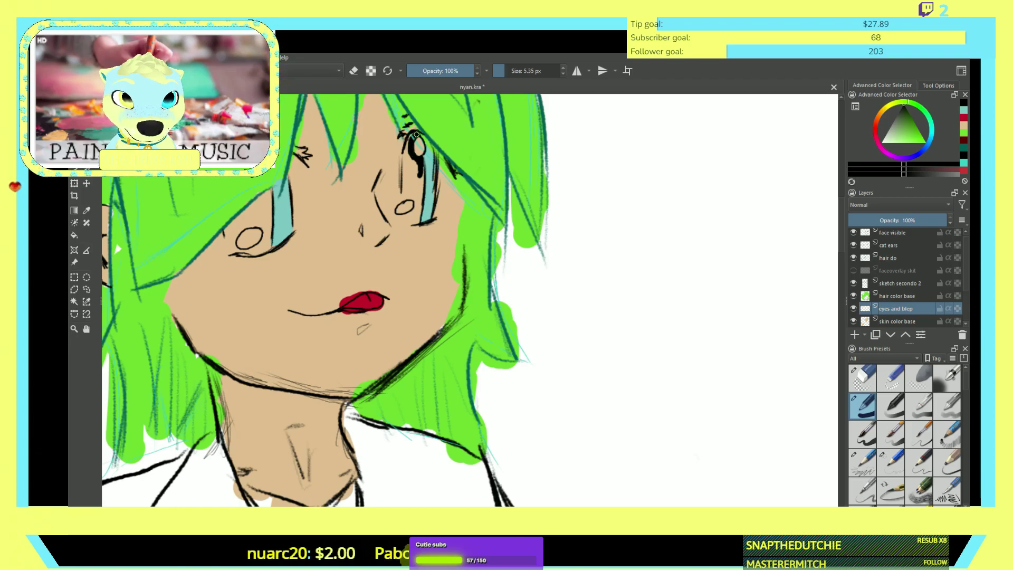
{"action": "mouse_move", "coordinate": [412, 136]}
{"action": "left_mouse_down"}
{"action": "mouse_move", "coordinate": [403, 193]}
{"action": "mouse_move", "coordinate": [407, 162]}
{"action": "mouse_move", "coordinate": [408, 178]}
{"action": "mouse_move", "coordinate": [409, 160]}
{"action": "mouse_move", "coordinate": [415, 176]}
{"action": "mouse_move", "coordinate": [418, 163]}
{"action": "mouse_move", "coordinate": [418, 184]}
{"action": "mouse_move", "coordinate": [420, 168]}
{"action": "mouse_move", "coordinate": [420, 189]}
{"action": "mouse_move", "coordinate": [422, 169]}
{"action": "mouse_move", "coordinate": [415, 223]}
{"action": "mouse_move", "coordinate": [407, 194]}
{"action": "left_mouse_up"}
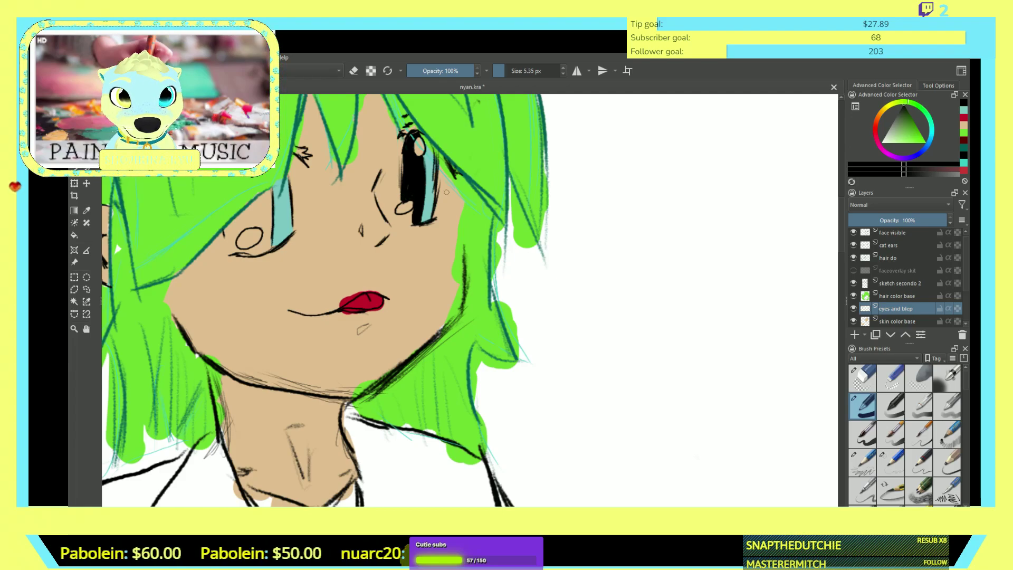
{"action": "left_click_drag", "start_coordinate": [254, 210], "coordinate": [252, 202]}
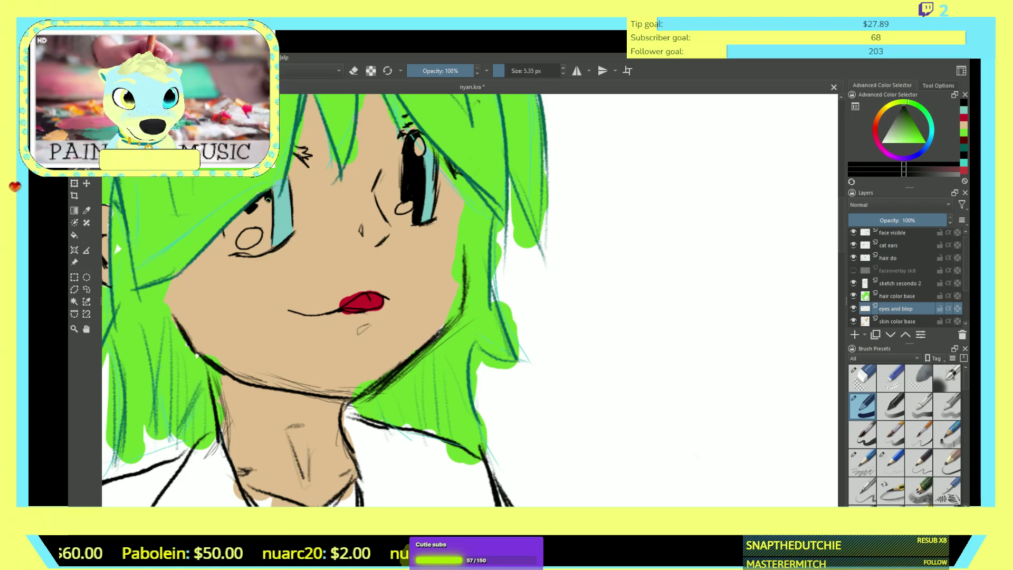
{"action": "mouse_move", "coordinate": [265, 197]}
{"action": "left_mouse_down"}
{"action": "mouse_move", "coordinate": [271, 228]}
{"action": "mouse_move", "coordinate": [269, 212]}
{"action": "mouse_move", "coordinate": [249, 218]}
{"action": "mouse_move", "coordinate": [250, 208]}
{"action": "mouse_move", "coordinate": [227, 233]}
{"action": "mouse_move", "coordinate": [248, 218]}
{"action": "mouse_move", "coordinate": [264, 225]}
{"action": "mouse_move", "coordinate": [239, 235]}
{"action": "mouse_move", "coordinate": [248, 222]}
{"action": "mouse_move", "coordinate": [234, 247]}
{"action": "mouse_move", "coordinate": [242, 227]}
{"action": "mouse_move", "coordinate": [268, 232]}
{"action": "left_mouse_up"}
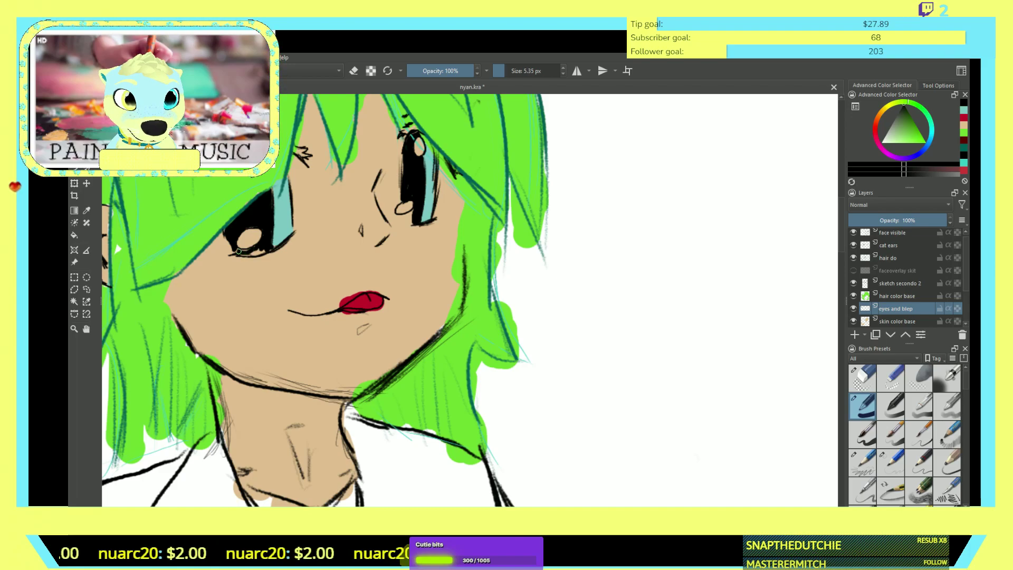
{"action": "left_click_drag", "start_coordinate": [250, 252], "coordinate": [262, 252]}
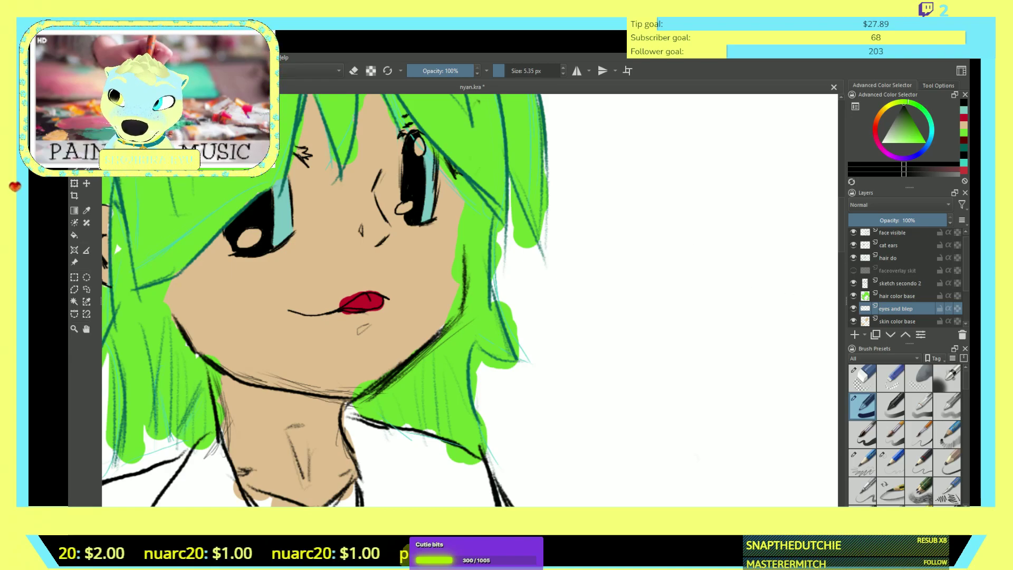
- Paint the oval highlights in both eyes white, redoing the highlight of the eye beside the long bangs
{"action": "left_click_drag", "start_coordinate": [892, 128], "coordinate": [881, 142]}
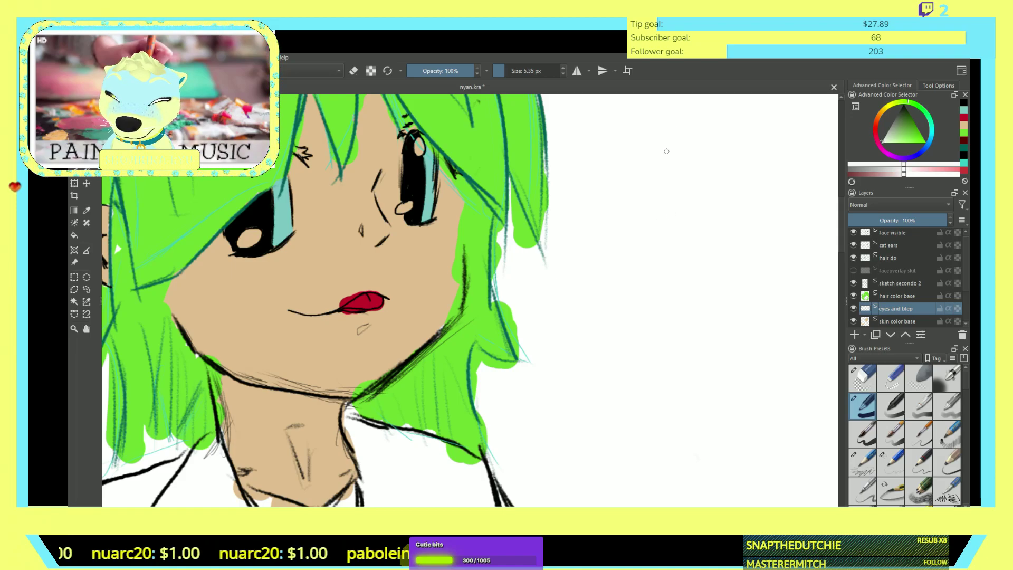
{"action": "left_click_drag", "start_coordinate": [633, 199], "coordinate": [626, 219]}
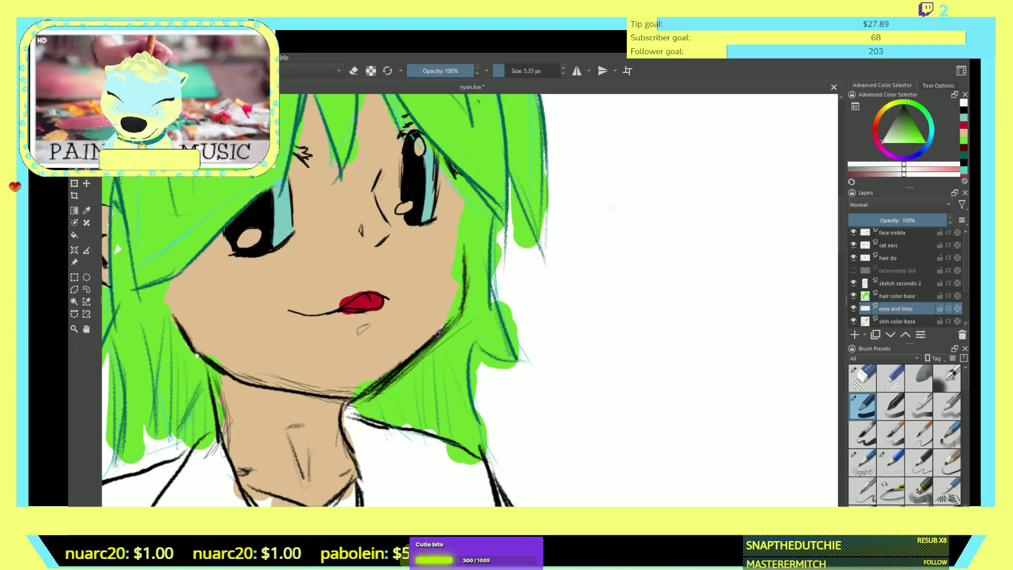
{"action": "left_click_drag", "start_coordinate": [415, 144], "coordinate": [419, 151]}
{"action": "left_click_drag", "start_coordinate": [406, 208], "coordinate": [401, 209]}
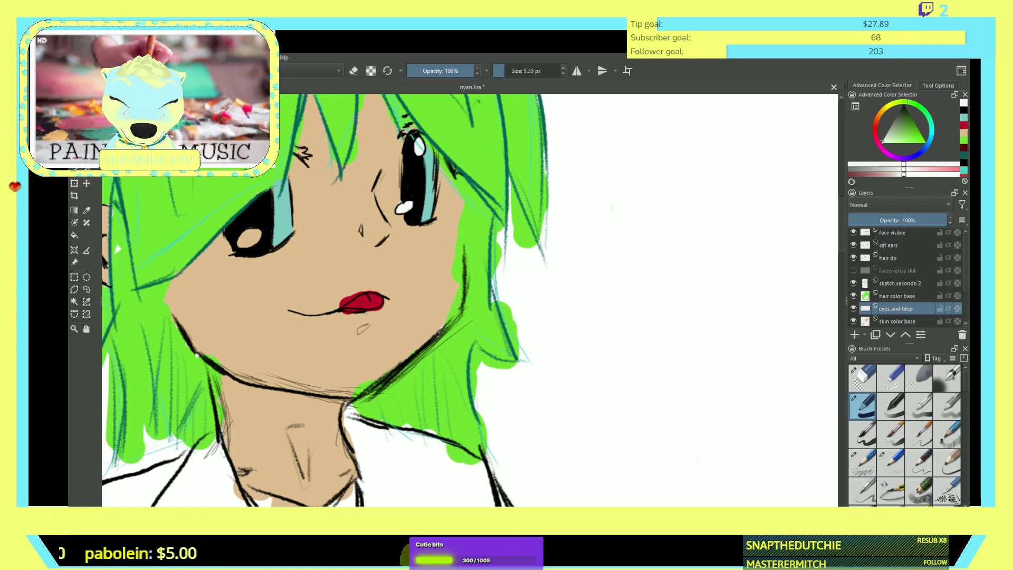
{"action": "left_click_drag", "start_coordinate": [243, 237], "coordinate": [258, 235]}
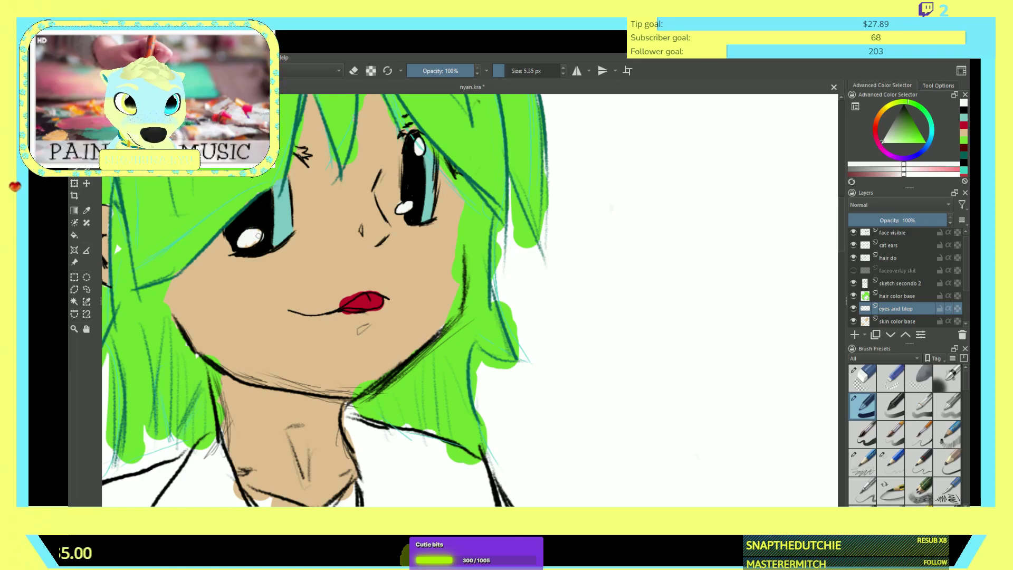
{"action": "key", "text": "ctrl+z"}
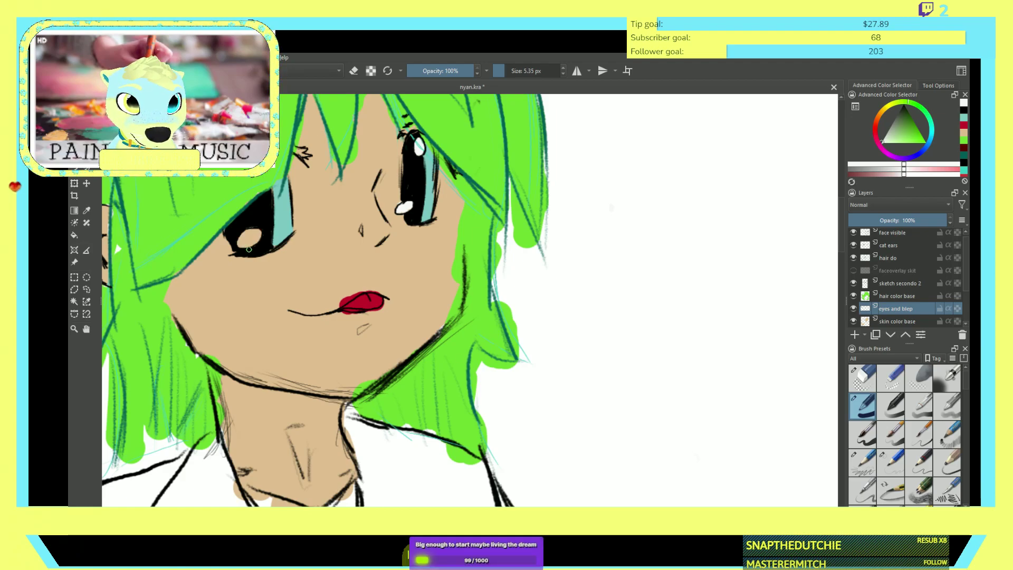
{"action": "scroll", "coordinate": [248, 250], "scroll_direction": "up", "scroll_amount": 2}
{"action": "mouse_move", "coordinate": [248, 237]}
{"action": "left_mouse_down"}
{"action": "mouse_move", "coordinate": [267, 236]}
{"action": "mouse_move", "coordinate": [227, 253]}
{"action": "mouse_move", "coordinate": [248, 224]}
{"action": "left_mouse_up"}
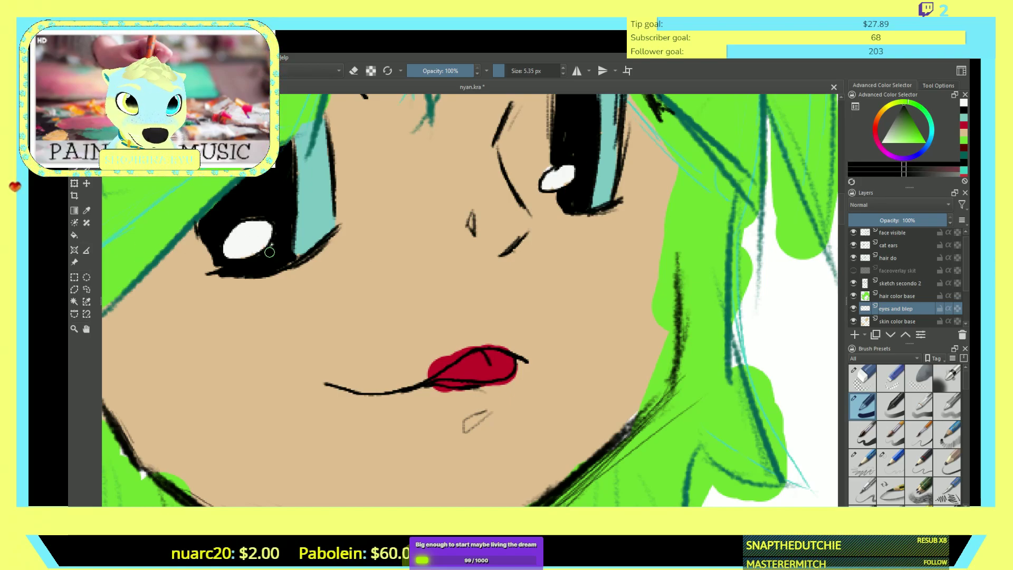
- Add a paint layer above "eyes and blep" and name it "cat ears color base"
{"action": "scroll", "coordinate": [264, 254], "scroll_direction": "down", "scroll_amount": 5}
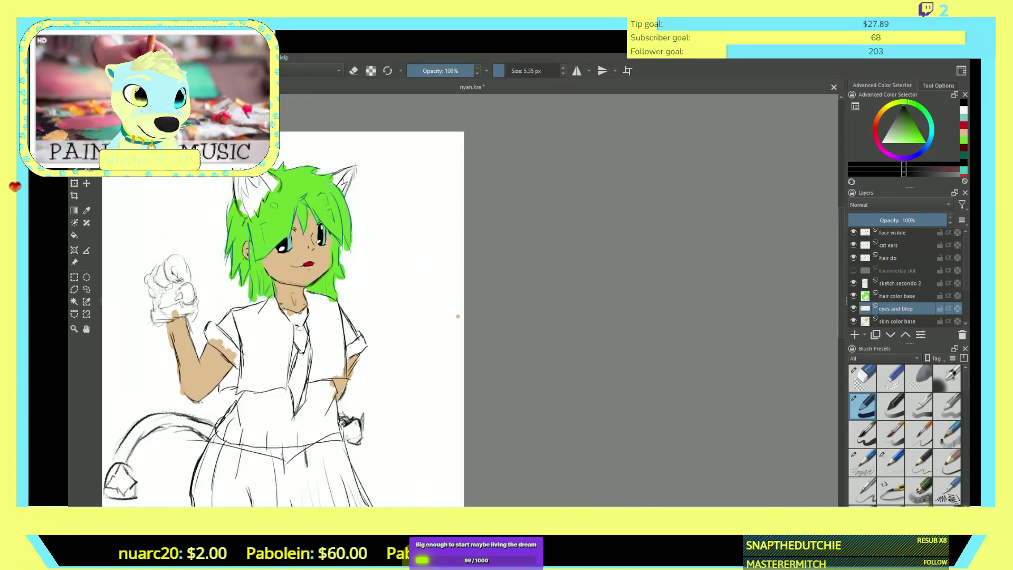
{"action": "scroll", "coordinate": [243, 254], "scroll_direction": "up", "scroll_amount": 2}
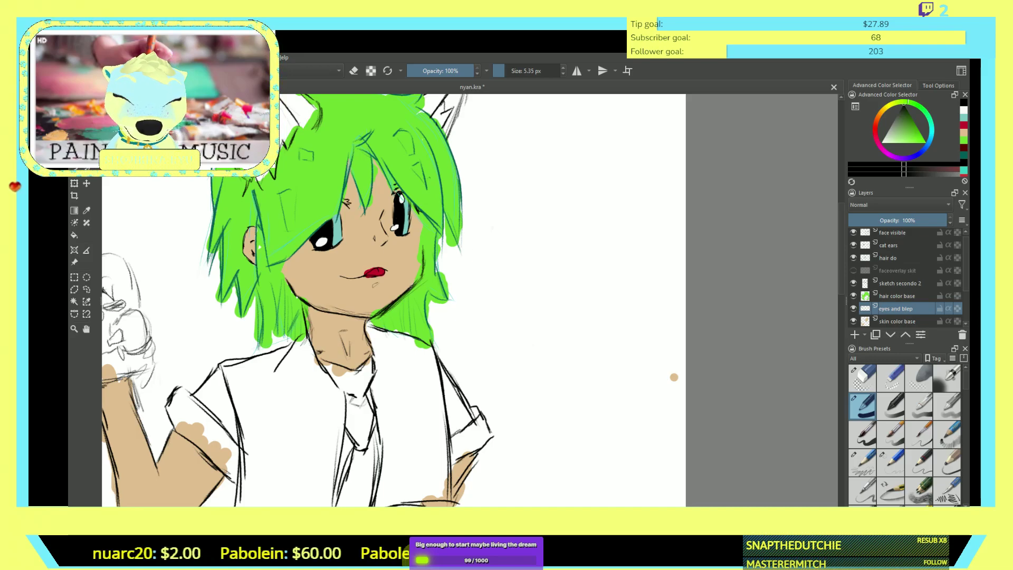
{"action": "left_click_drag", "start_coordinate": [673, 377], "coordinate": [674, 318]}
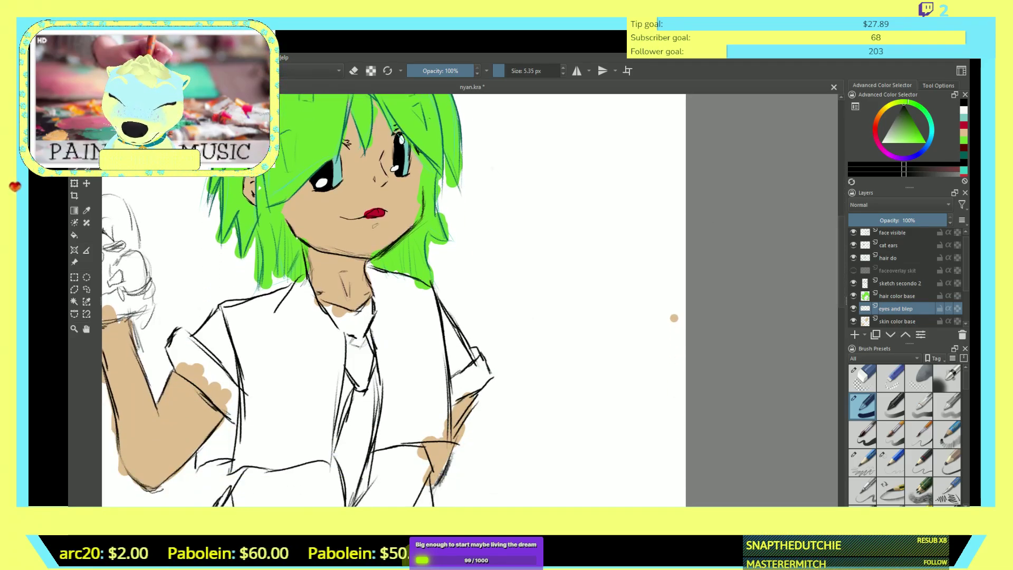
{"action": "key", "text": "Insert"}
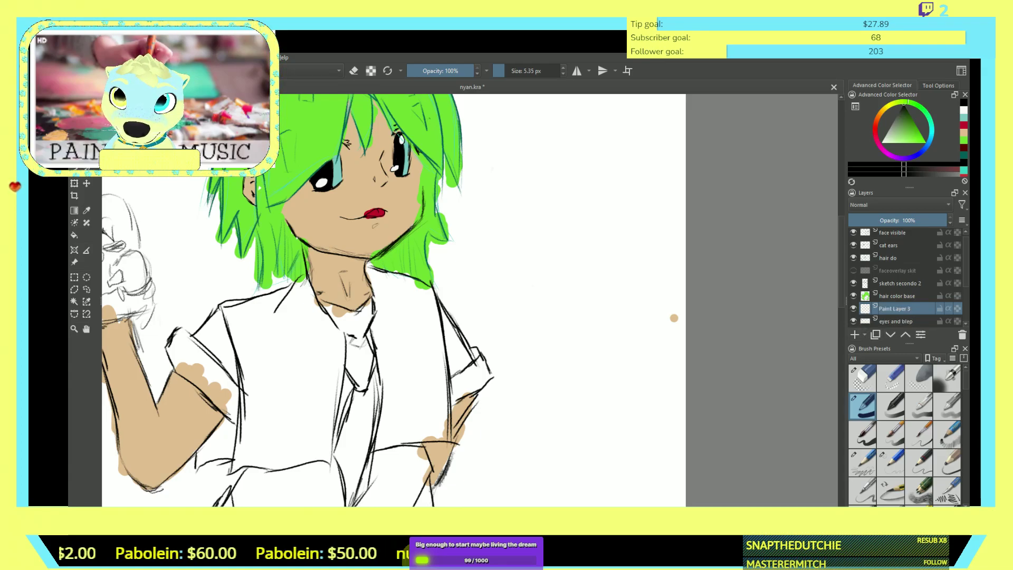
{"action": "key", "text": "F2"}
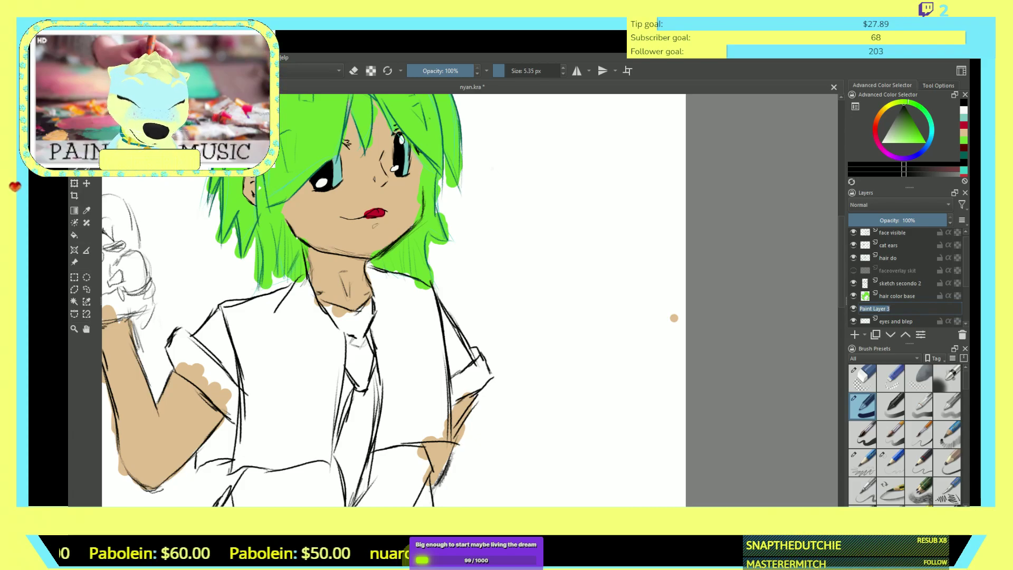
{"action": "type", "text": "cat ears color base"}
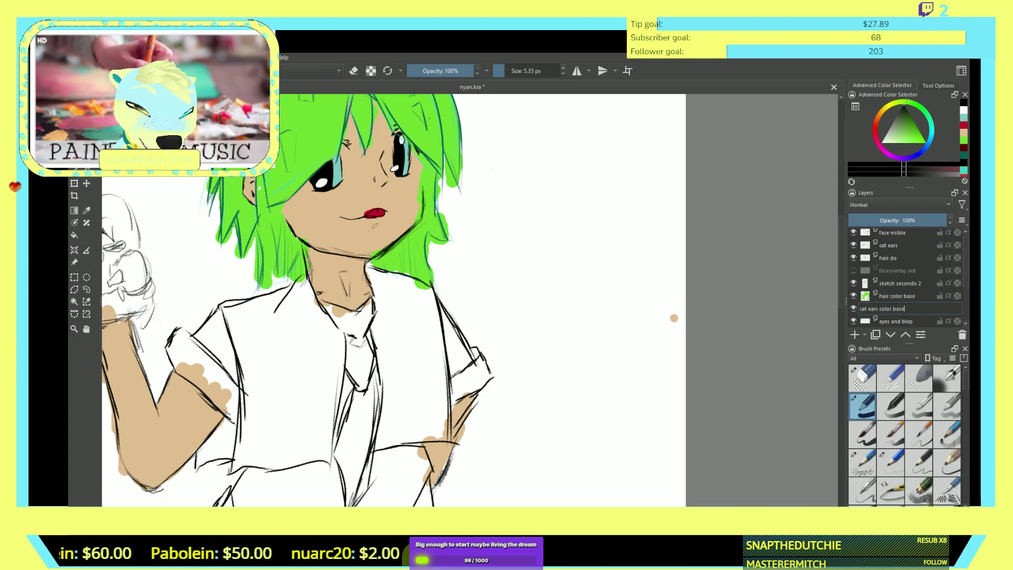
{"action": "key", "text": "Return"}
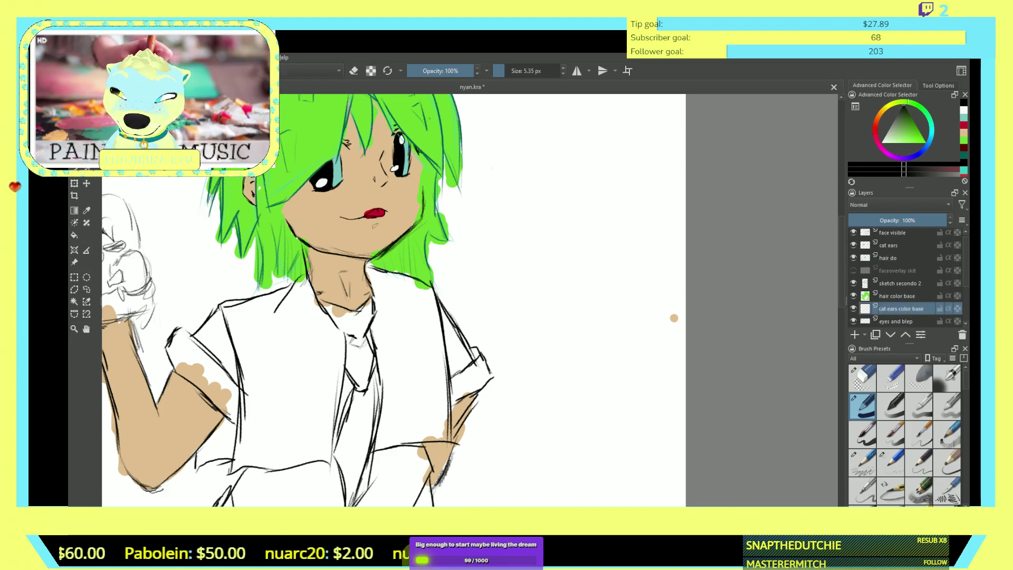
- Move the "cat ears color base" layer above "hair color base" in the layer stack
{"action": "left_click_drag", "start_coordinate": [902, 309], "coordinate": [900, 289]}
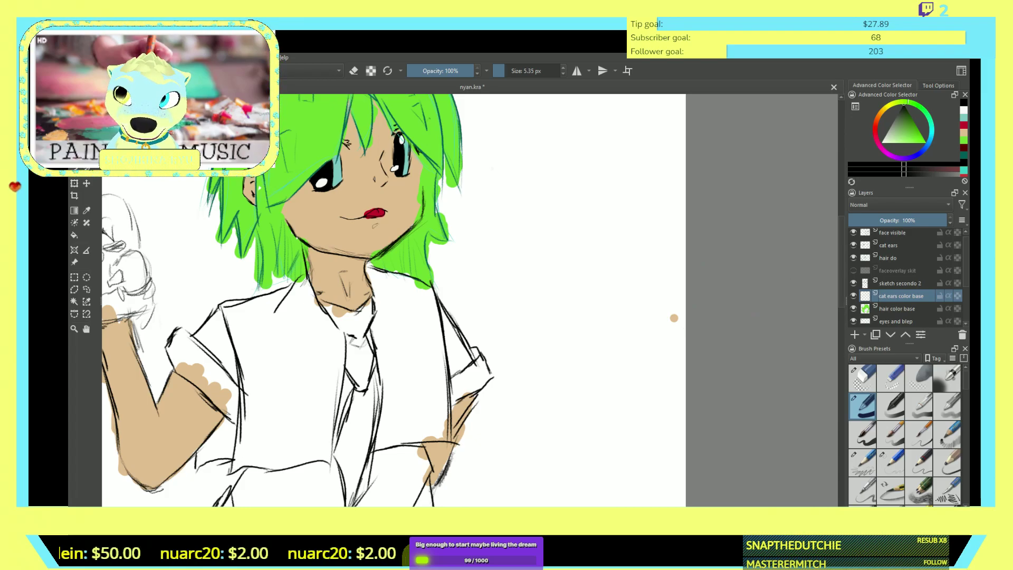
{"action": "scroll", "coordinate": [674, 317], "scroll_direction": "up", "scroll_amount": 4}
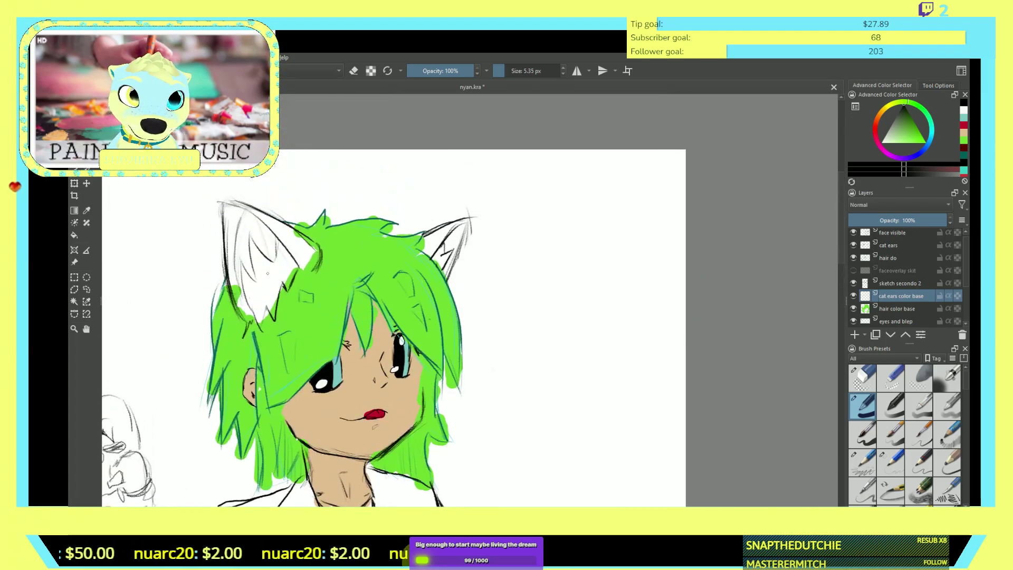
{"action": "scroll", "coordinate": [267, 273], "scroll_direction": "up", "scroll_amount": 2}
{"action": "left_click_drag", "start_coordinate": [916, 128], "coordinate": [910, 118]}
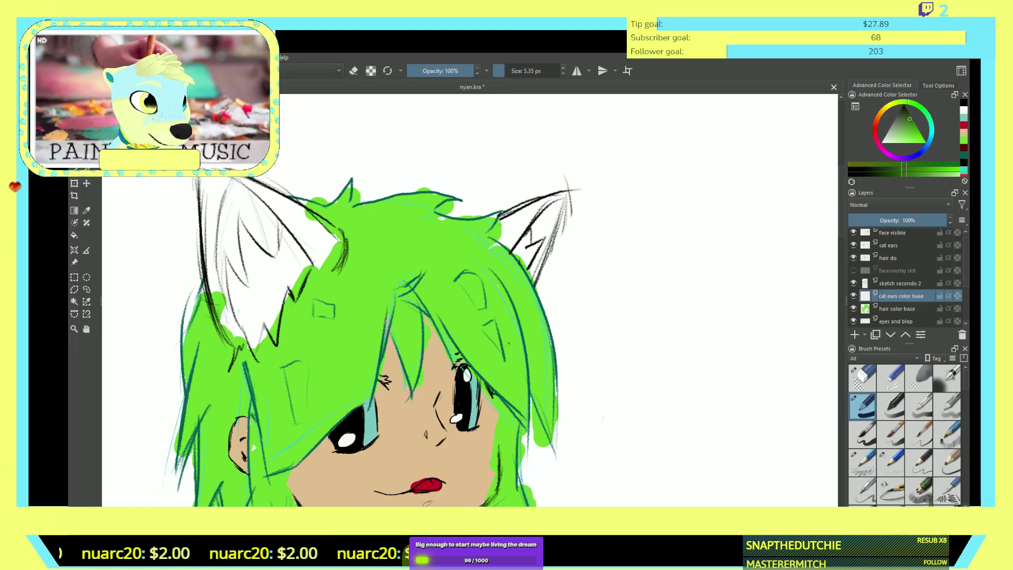
{"action": "mouse_move", "coordinate": [292, 214]}
{"action": "left_mouse_down"}
{"action": "mouse_move", "coordinate": [311, 229]}
{"action": "mouse_move", "coordinate": [303, 210]}
{"action": "mouse_move", "coordinate": [323, 238]}
{"action": "mouse_move", "coordinate": [304, 254]}
{"action": "mouse_move", "coordinate": [285, 214]}
{"action": "mouse_move", "coordinate": [309, 229]}
{"action": "left_mouse_up"}
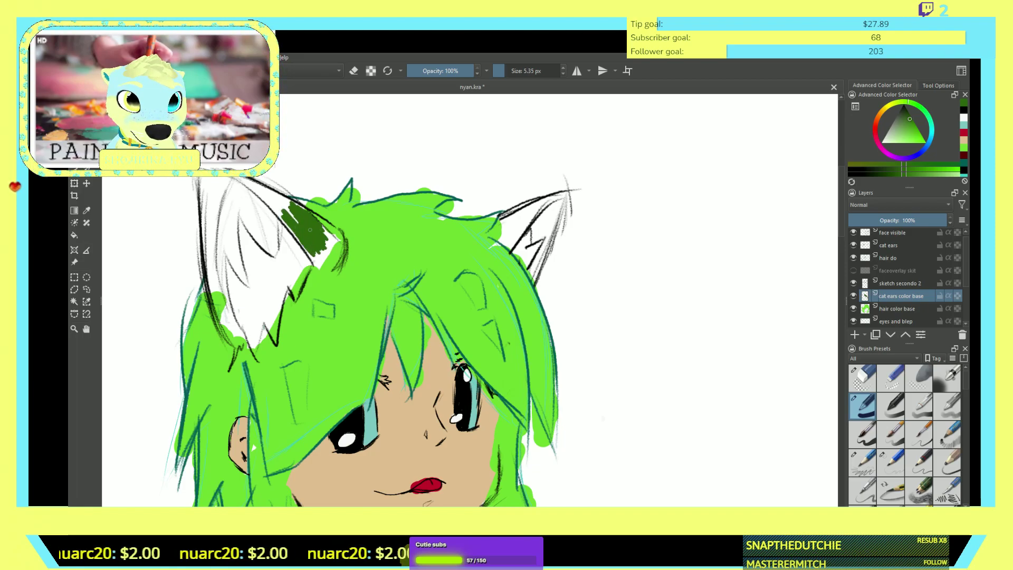
{"action": "key", "text": "ctrl+z"}
{"action": "key", "text": "ctrl+z"}
{"action": "key", "text": "ctrl+z"}
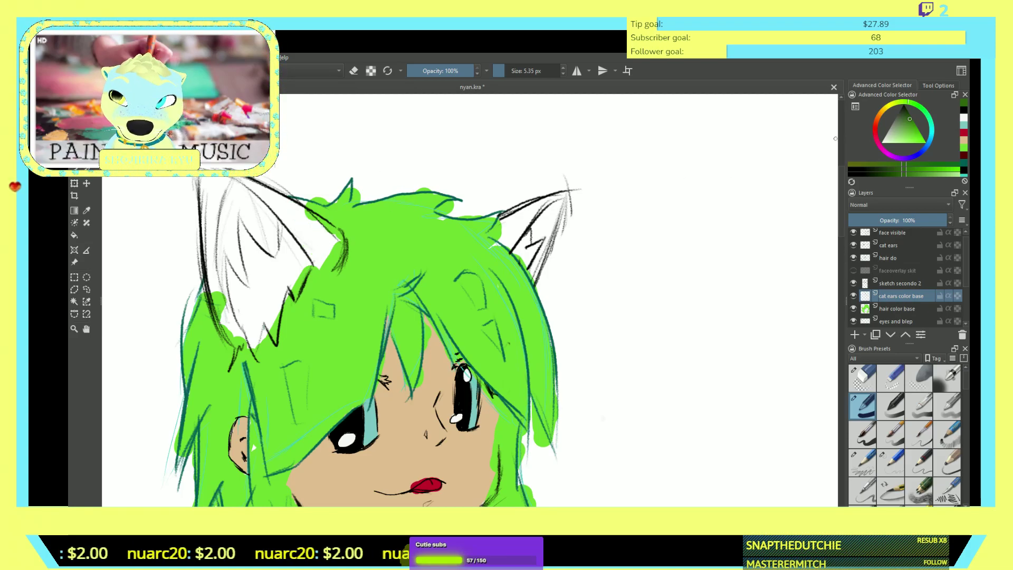
- Choose a medium green and paint the head-side outer fur of both cat ears, using a 21.90 px brush for most of it
{"action": "key", "text": "l"}
{"action": "key", "text": "l"}
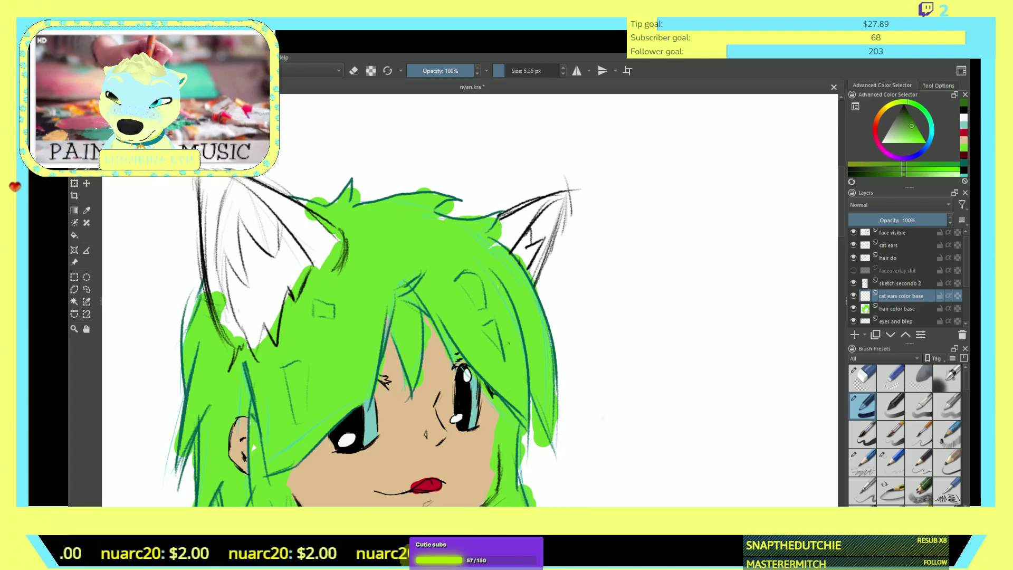
{"action": "mouse_move", "coordinate": [292, 217]}
{"action": "left_mouse_down"}
{"action": "mouse_move", "coordinate": [317, 232]}
{"action": "mouse_move", "coordinate": [303, 214]}
{"action": "mouse_move", "coordinate": [334, 239]}
{"action": "mouse_move", "coordinate": [338, 258]}
{"action": "mouse_move", "coordinate": [313, 234]}
{"action": "mouse_move", "coordinate": [318, 267]}
{"action": "mouse_move", "coordinate": [327, 248]}
{"action": "left_mouse_up"}
{"action": "left_click", "coordinate": [511, 71]}
{"action": "left_click_drag", "start_coordinate": [299, 237], "coordinate": [272, 205]}
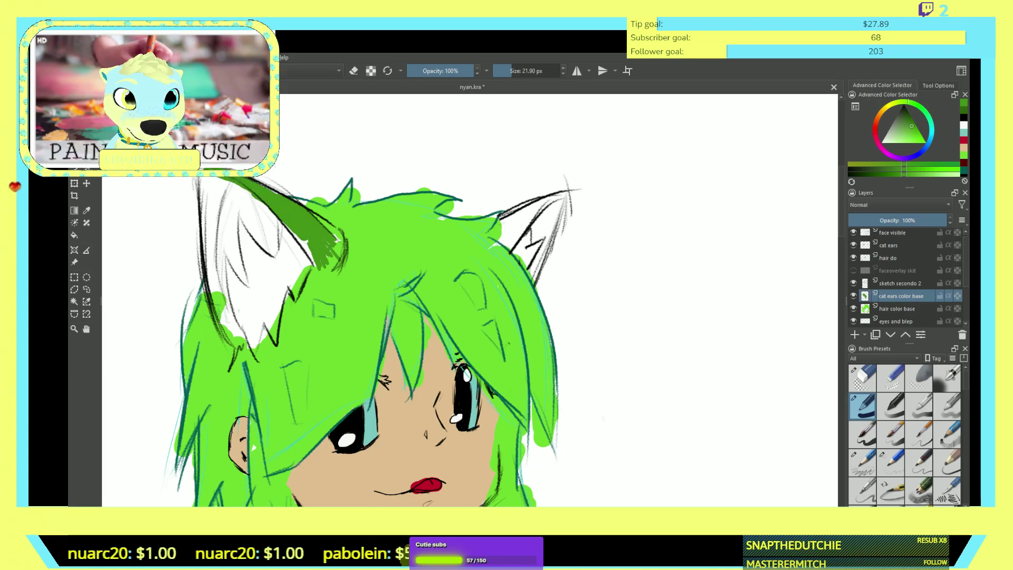
{"action": "left_click_drag", "start_coordinate": [296, 236], "coordinate": [311, 262]}
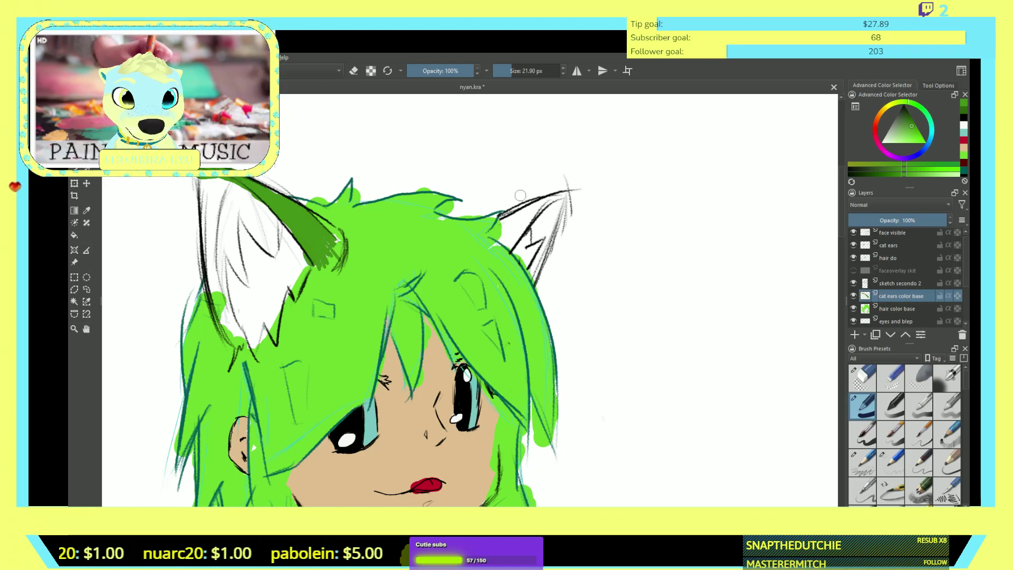
{"action": "mouse_move", "coordinate": [527, 218]}
{"action": "left_mouse_down"}
{"action": "mouse_move", "coordinate": [507, 250]}
{"action": "mouse_move", "coordinate": [514, 216]}
{"action": "mouse_move", "coordinate": [505, 213]}
{"action": "mouse_move", "coordinate": [554, 209]}
{"action": "left_mouse_up"}
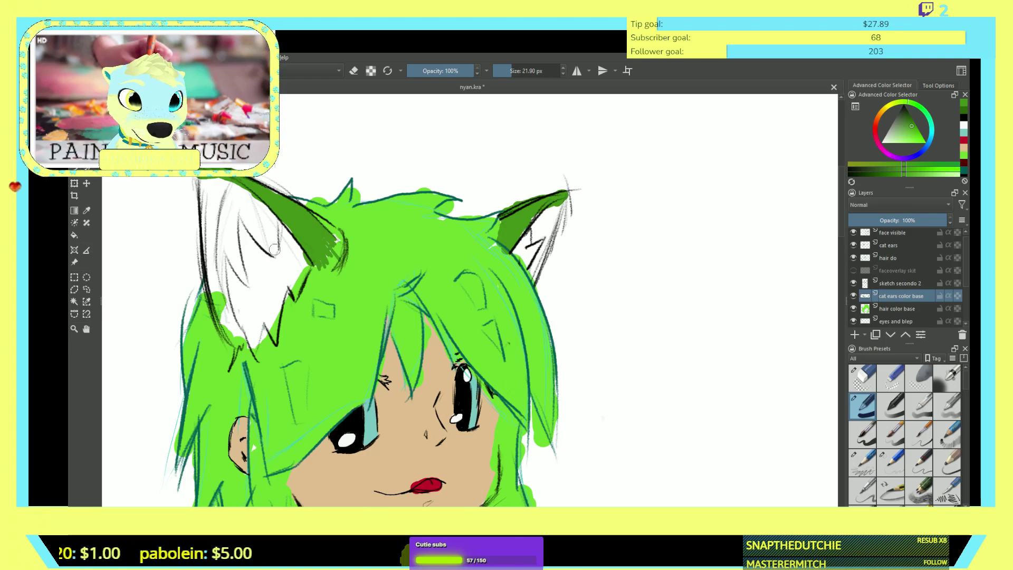
- Choose a darker green, start painting the widest inner tuft of the larger cat ear, and reduce the brush size to 5.35 px
{"action": "scroll", "coordinate": [358, 276], "scroll_direction": "down", "scroll_amount": 3}
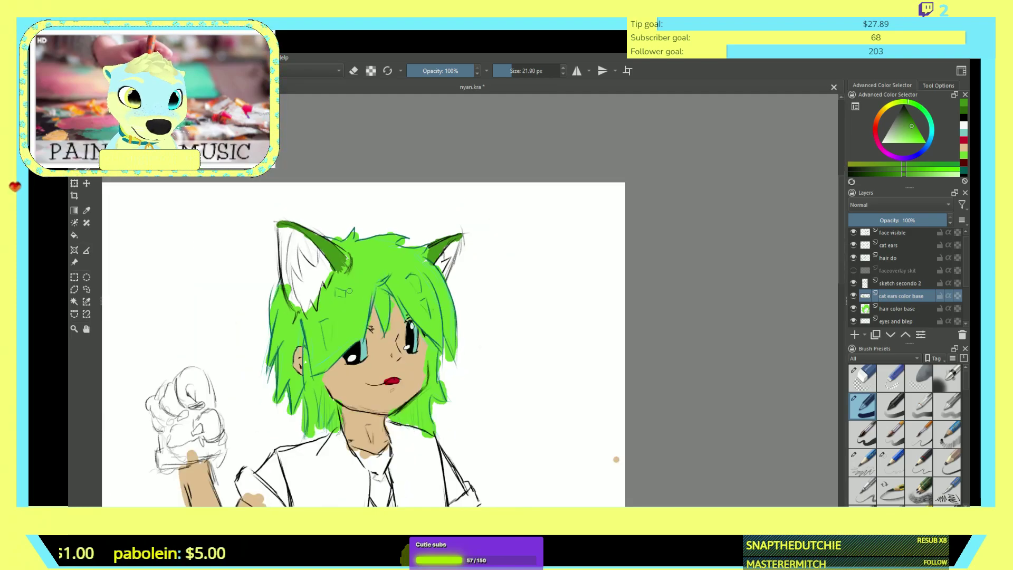
{"action": "scroll", "coordinate": [349, 291], "scroll_direction": "up", "scroll_amount": 3}
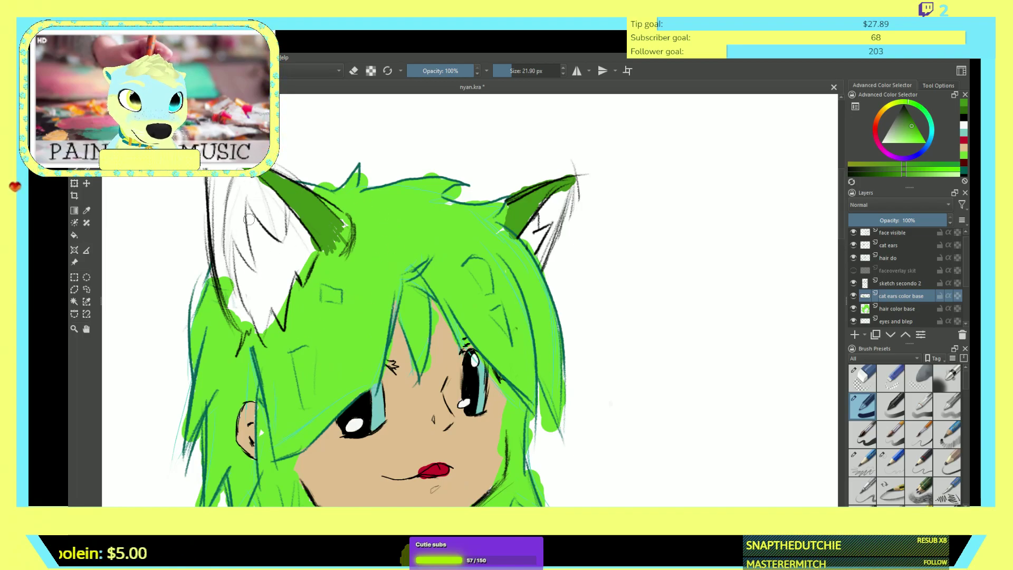
{"action": "left_click_drag", "start_coordinate": [911, 122], "coordinate": [909, 117]}
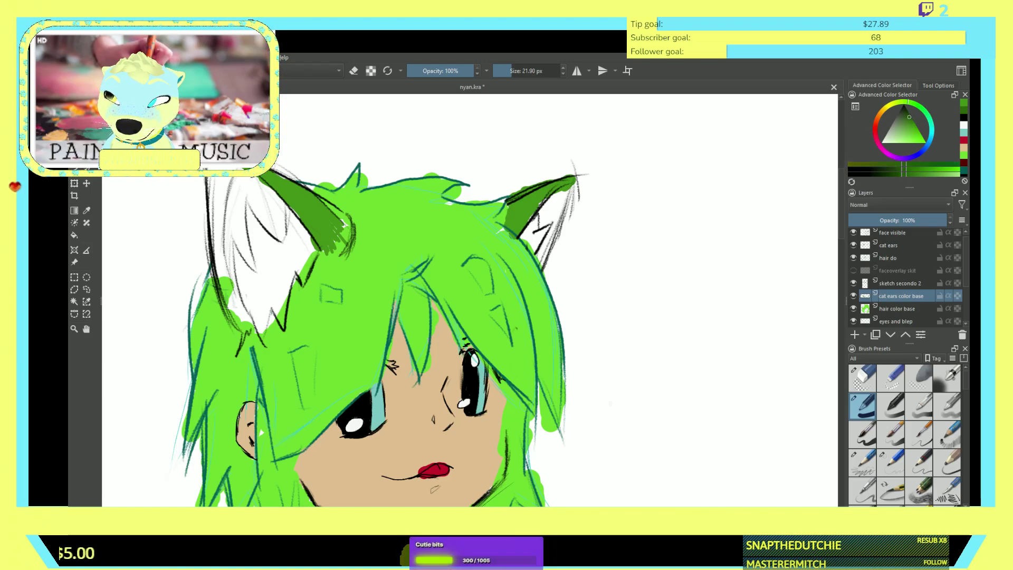
{"action": "mouse_move", "coordinate": [257, 191]}
{"action": "left_mouse_down"}
{"action": "mouse_move", "coordinate": [273, 228]}
{"action": "mouse_move", "coordinate": [258, 209]}
{"action": "mouse_move", "coordinate": [265, 216]}
{"action": "left_mouse_up"}
{"action": "left_click_drag", "start_coordinate": [511, 71], "coordinate": [504, 71]}
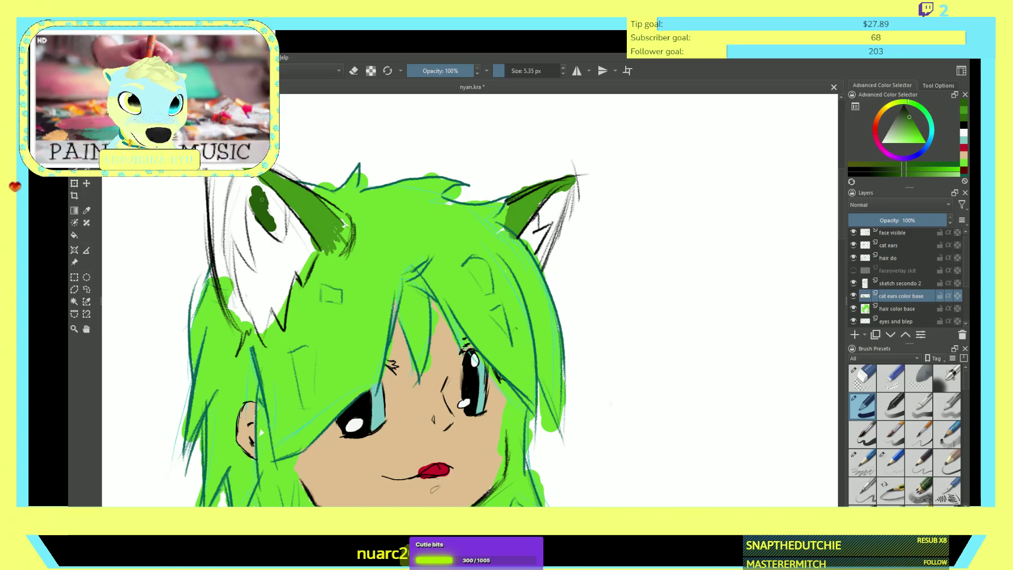
- Fill the rest of the larger ear's widest inner tuft with dark green down to its pointed end
{"action": "scroll", "coordinate": [266, 213], "scroll_direction": "up", "scroll_amount": 5}
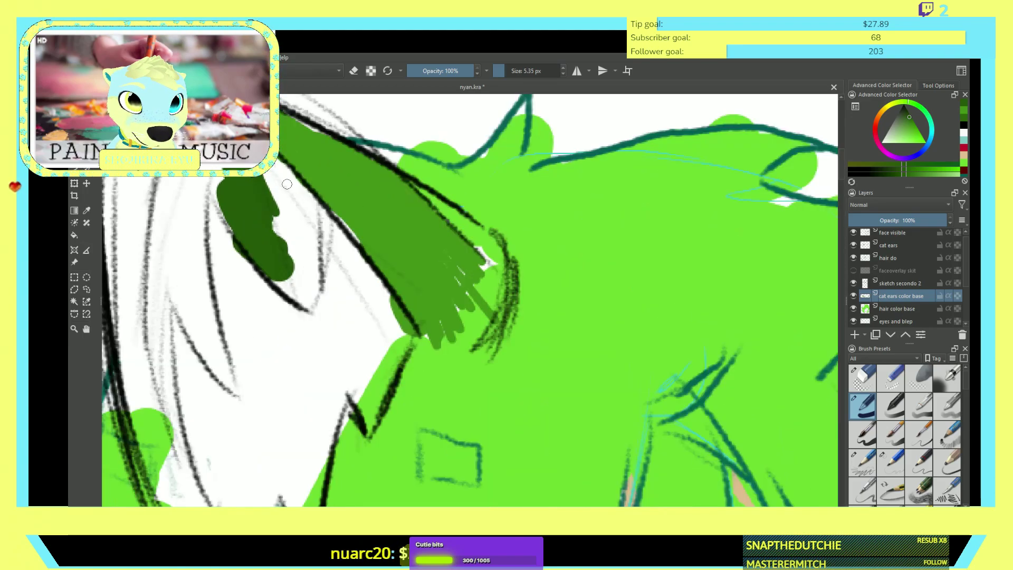
{"action": "mouse_move", "coordinate": [296, 183]}
{"action": "left_mouse_down"}
{"action": "mouse_move", "coordinate": [315, 257]}
{"action": "mouse_move", "coordinate": [309, 205]}
{"action": "mouse_move", "coordinate": [300, 258]}
{"action": "left_mouse_up"}
{"action": "mouse_move", "coordinate": [298, 204]}
{"action": "left_mouse_down"}
{"action": "mouse_move", "coordinate": [291, 259]}
{"action": "mouse_move", "coordinate": [287, 212]}
{"action": "mouse_move", "coordinate": [276, 241]}
{"action": "mouse_move", "coordinate": [274, 218]}
{"action": "left_mouse_up"}
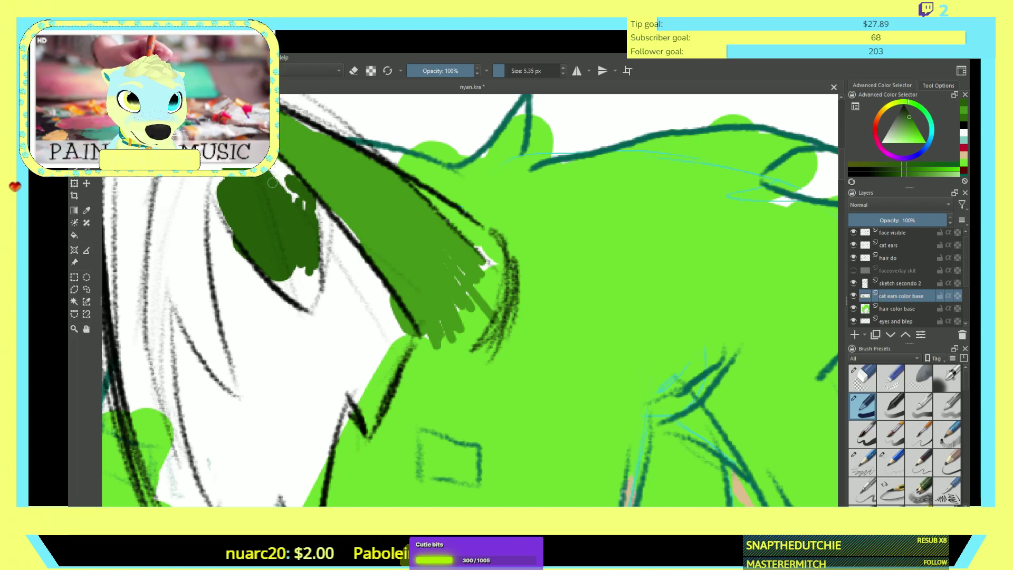
{"action": "left_click_drag", "start_coordinate": [284, 183], "coordinate": [311, 216]}
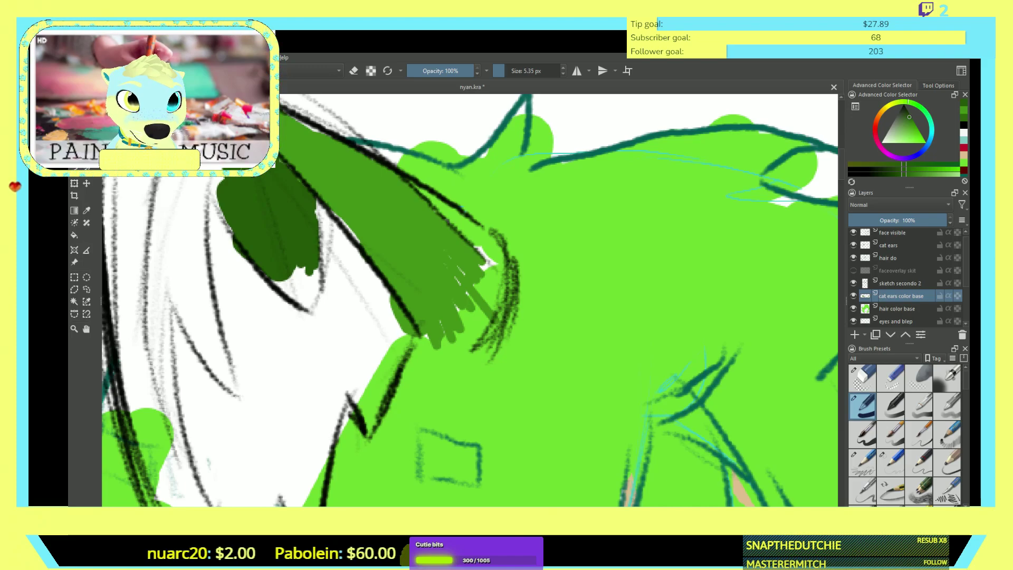
{"action": "mouse_move", "coordinate": [280, 256]}
{"action": "left_mouse_down"}
{"action": "mouse_move", "coordinate": [288, 277]}
{"action": "mouse_move", "coordinate": [279, 272]}
{"action": "mouse_move", "coordinate": [300, 272]}
{"action": "left_mouse_up"}
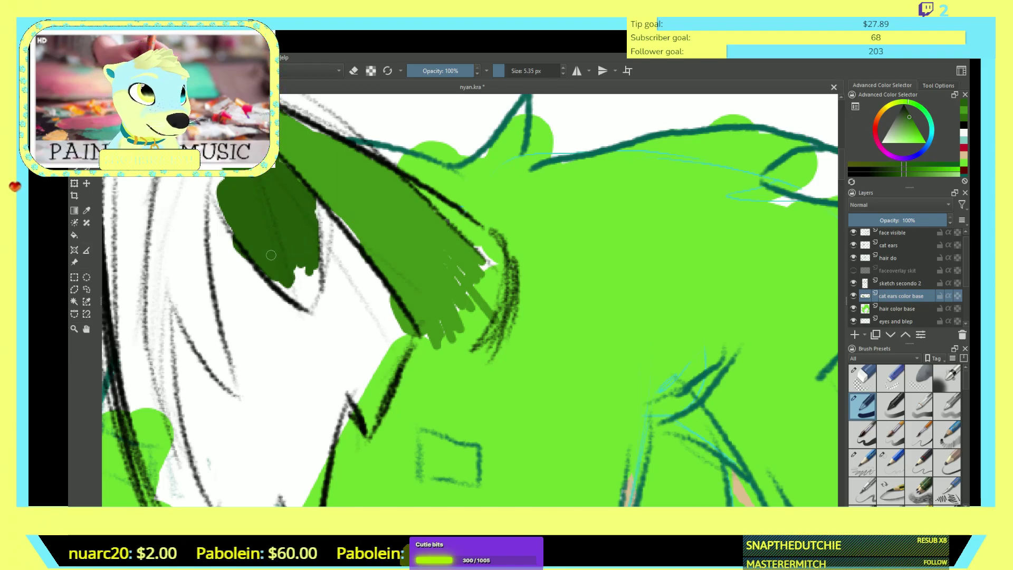
{"action": "mouse_move", "coordinate": [277, 280]}
{"action": "left_mouse_down"}
{"action": "mouse_move", "coordinate": [301, 299]}
{"action": "mouse_move", "coordinate": [311, 295]}
{"action": "mouse_move", "coordinate": [299, 271]}
{"action": "mouse_move", "coordinate": [310, 272]}
{"action": "mouse_move", "coordinate": [312, 297]}
{"action": "mouse_move", "coordinate": [307, 280]}
{"action": "left_mouse_up"}
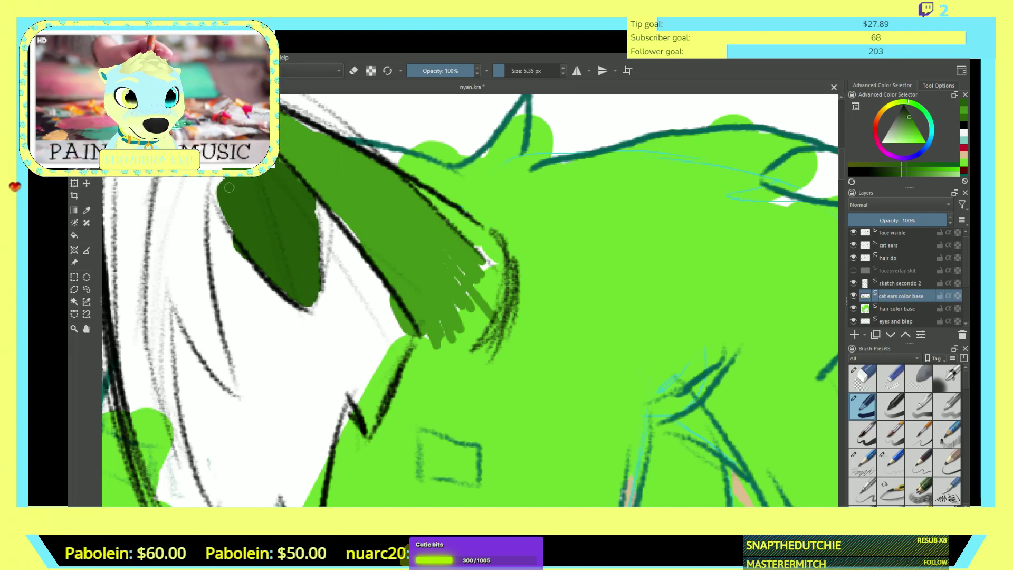
- Paint the narrow pointed tuft and the adjoining strip inside the larger cat ear dark green
{"action": "mouse_move", "coordinate": [191, 242]}
{"action": "left_mouse_down"}
{"action": "mouse_move", "coordinate": [194, 209]}
{"action": "mouse_move", "coordinate": [198, 259]}
{"action": "mouse_move", "coordinate": [205, 179]}
{"action": "mouse_move", "coordinate": [226, 218]}
{"action": "left_mouse_up"}
{"action": "mouse_move", "coordinate": [196, 262]}
{"action": "left_mouse_down"}
{"action": "mouse_move", "coordinate": [201, 235]}
{"action": "mouse_move", "coordinate": [206, 295]}
{"action": "mouse_move", "coordinate": [191, 255]}
{"action": "mouse_move", "coordinate": [188, 305]}
{"action": "mouse_move", "coordinate": [181, 283]}
{"action": "mouse_move", "coordinate": [189, 315]}
{"action": "mouse_move", "coordinate": [176, 297]}
{"action": "mouse_move", "coordinate": [197, 332]}
{"action": "mouse_move", "coordinate": [191, 305]}
{"action": "mouse_move", "coordinate": [204, 327]}
{"action": "mouse_move", "coordinate": [209, 294]}
{"action": "mouse_move", "coordinate": [216, 358]}
{"action": "mouse_move", "coordinate": [203, 332]}
{"action": "mouse_move", "coordinate": [211, 358]}
{"action": "mouse_move", "coordinate": [198, 337]}
{"action": "mouse_move", "coordinate": [197, 347]}
{"action": "mouse_move", "coordinate": [222, 373]}
{"action": "mouse_move", "coordinate": [219, 353]}
{"action": "mouse_move", "coordinate": [231, 391]}
{"action": "mouse_move", "coordinate": [215, 371]}
{"action": "left_mouse_up"}
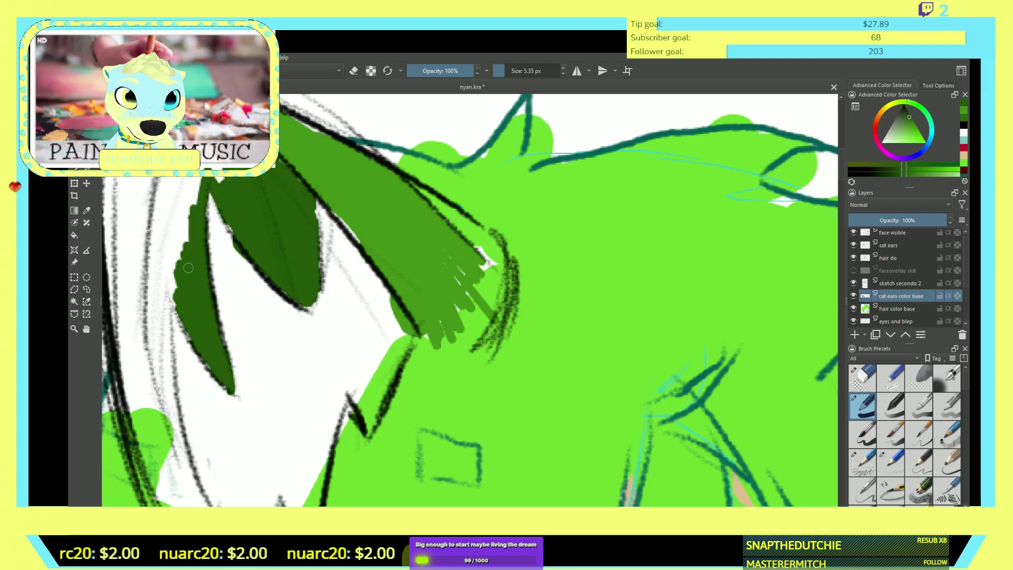
{"action": "scroll", "coordinate": [212, 189], "scroll_direction": "down", "scroll_amount": 2}
{"action": "scroll", "coordinate": [216, 200], "scroll_direction": "down", "scroll_amount": 2}
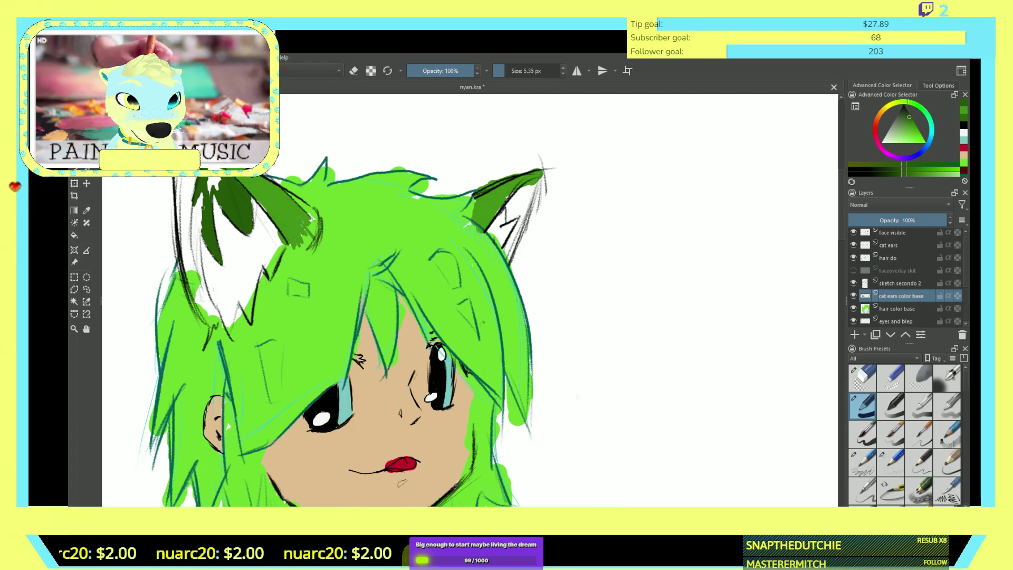
{"action": "mouse_move", "coordinate": [200, 208]}
{"action": "left_mouse_down"}
{"action": "mouse_move", "coordinate": [195, 247]}
{"action": "mouse_move", "coordinate": [196, 206]}
{"action": "left_mouse_up"}
{"action": "scroll", "coordinate": [201, 227], "scroll_direction": "up", "scroll_amount": 5}
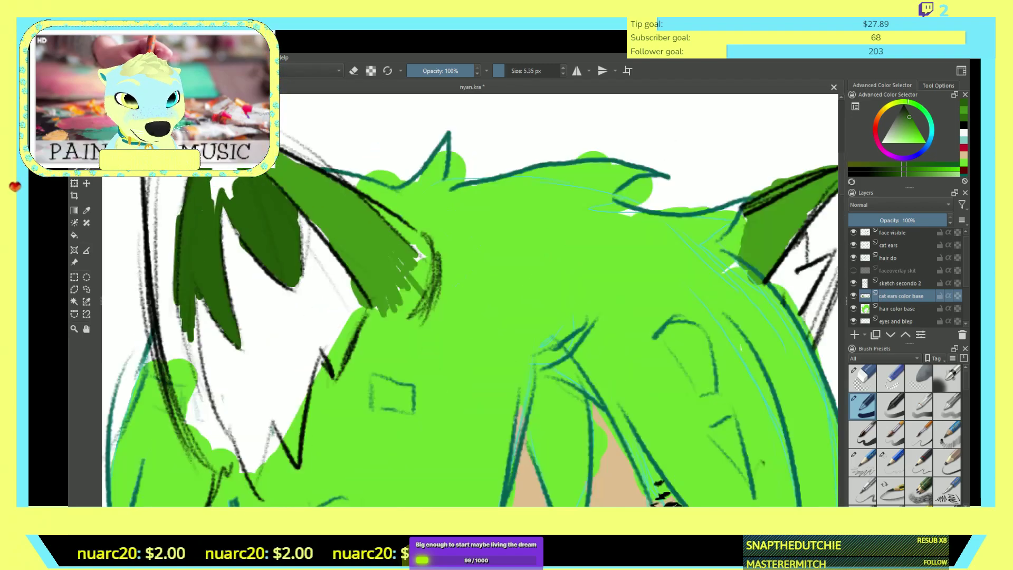
{"action": "mouse_move", "coordinate": [200, 228]}
{"action": "left_mouse_down"}
{"action": "mouse_move", "coordinate": [224, 192]}
{"action": "mouse_move", "coordinate": [214, 228]}
{"action": "mouse_move", "coordinate": [203, 200]}
{"action": "left_mouse_up"}
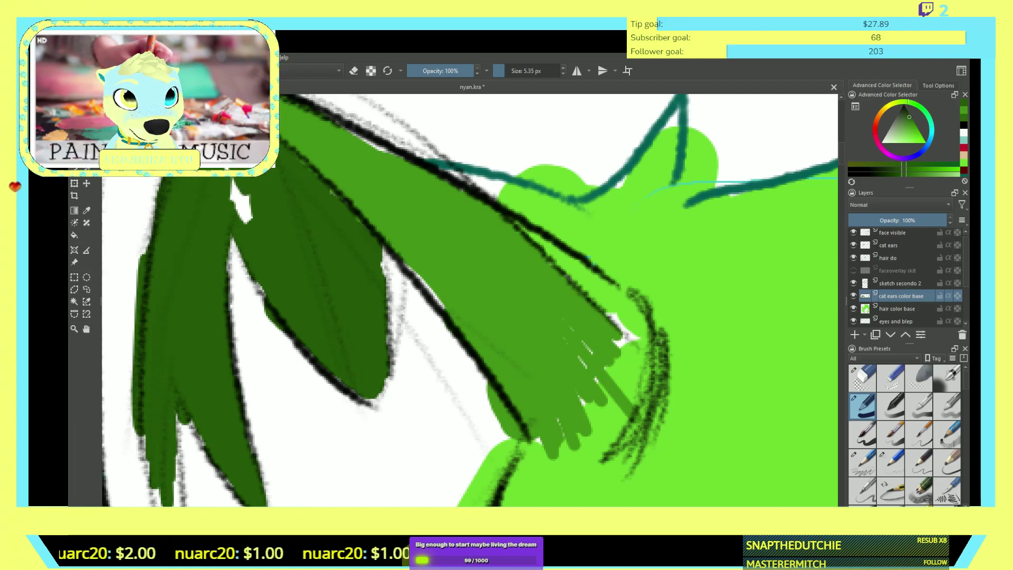
- Fill the upper outer edge of the larger cat ear with dark green, closing the white gap beside the inner tufts
{"action": "scroll", "coordinate": [254, 238], "scroll_direction": "down", "scroll_amount": 3}
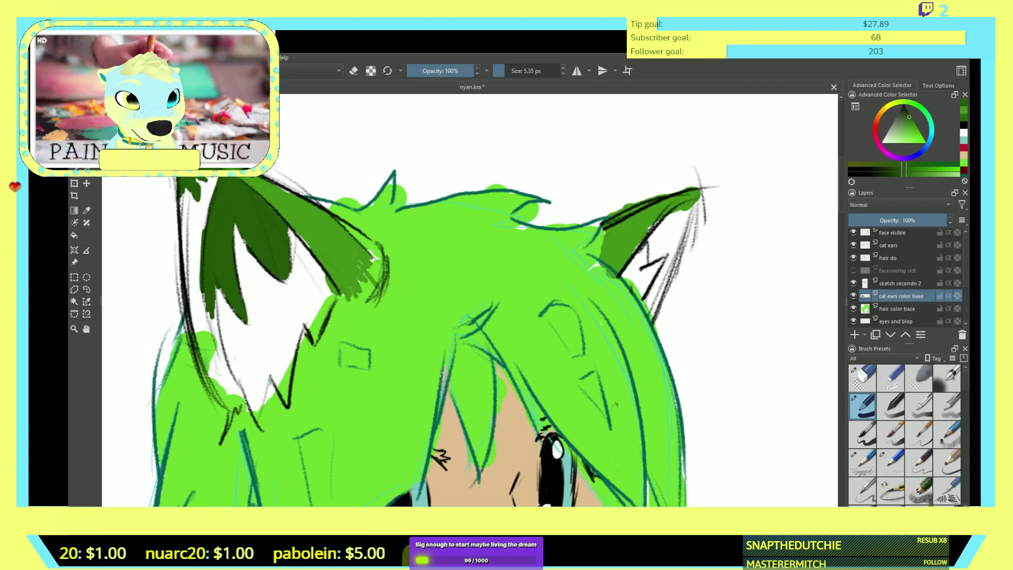
{"action": "mouse_move", "coordinate": [188, 204]}
{"action": "left_mouse_down"}
{"action": "mouse_move", "coordinate": [184, 243]}
{"action": "mouse_move", "coordinate": [195, 205]}
{"action": "mouse_move", "coordinate": [199, 240]}
{"action": "mouse_move", "coordinate": [199, 207]}
{"action": "left_mouse_up"}
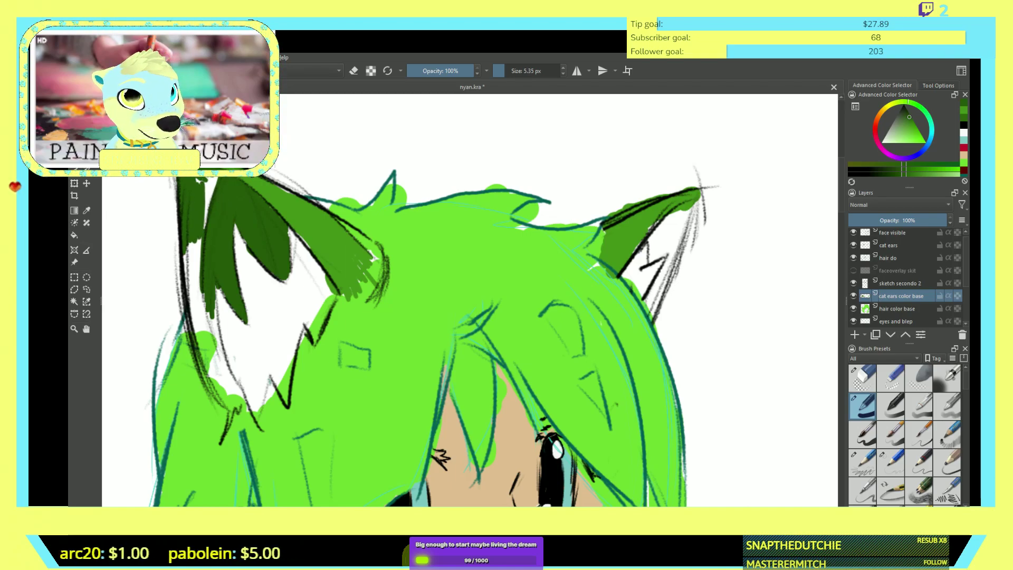
{"action": "left_click_drag", "start_coordinate": [201, 218], "coordinate": [200, 238]}
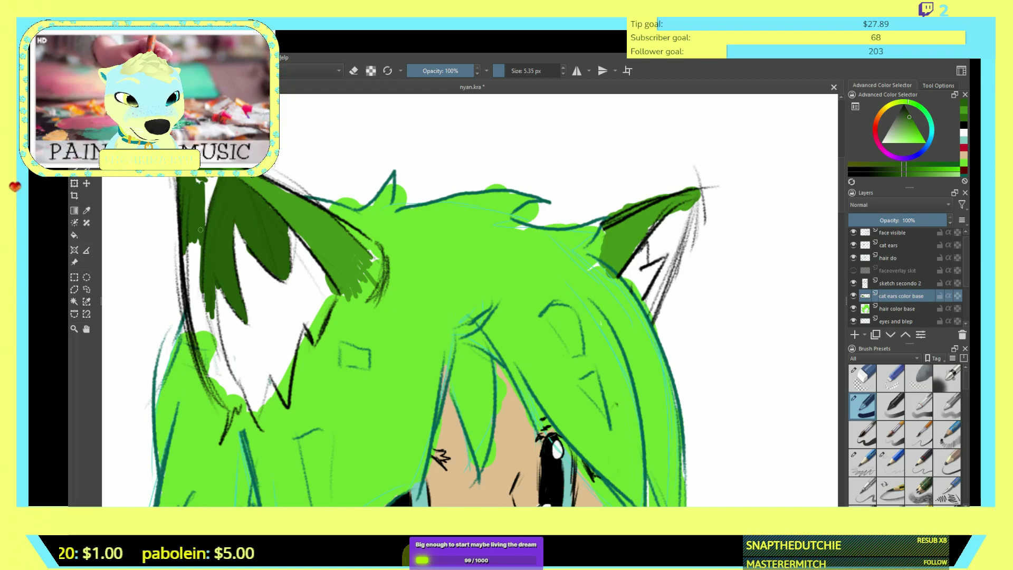
{"action": "left_click_drag", "start_coordinate": [202, 200], "coordinate": [208, 221]}
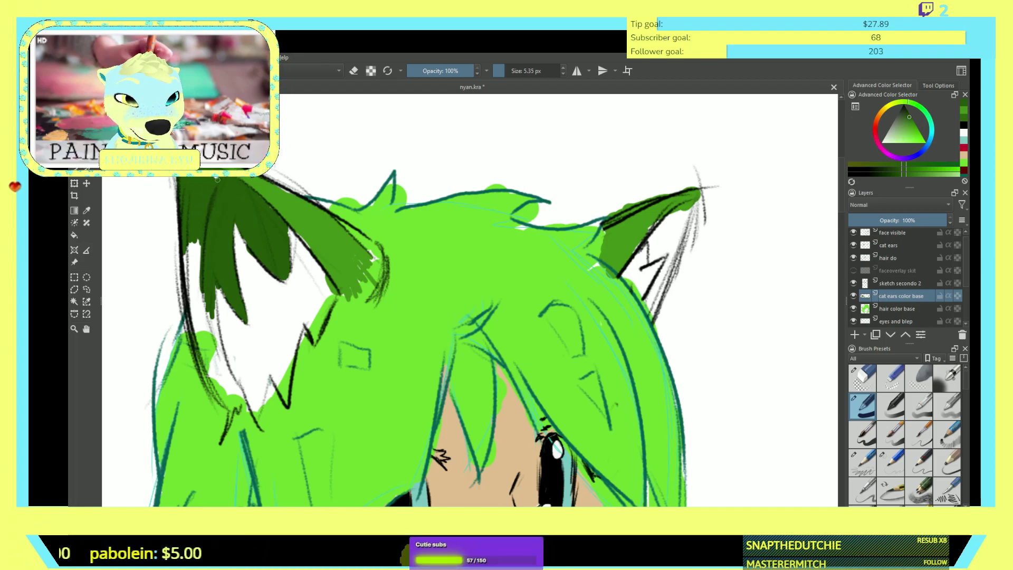
{"action": "mouse_move", "coordinate": [193, 221]}
{"action": "left_mouse_down"}
{"action": "mouse_move", "coordinate": [193, 317]}
{"action": "mouse_move", "coordinate": [196, 287]}
{"action": "mouse_move", "coordinate": [211, 345]}
{"action": "mouse_move", "coordinate": [213, 306]}
{"action": "mouse_move", "coordinate": [224, 363]}
{"action": "mouse_move", "coordinate": [197, 314]}
{"action": "mouse_move", "coordinate": [199, 356]}
{"action": "mouse_move", "coordinate": [218, 393]}
{"action": "mouse_move", "coordinate": [230, 370]}
{"action": "mouse_move", "coordinate": [242, 401]}
{"action": "mouse_move", "coordinate": [235, 417]}
{"action": "left_mouse_up"}
{"action": "left_click_drag", "start_coordinate": [214, 381], "coordinate": [209, 366]}
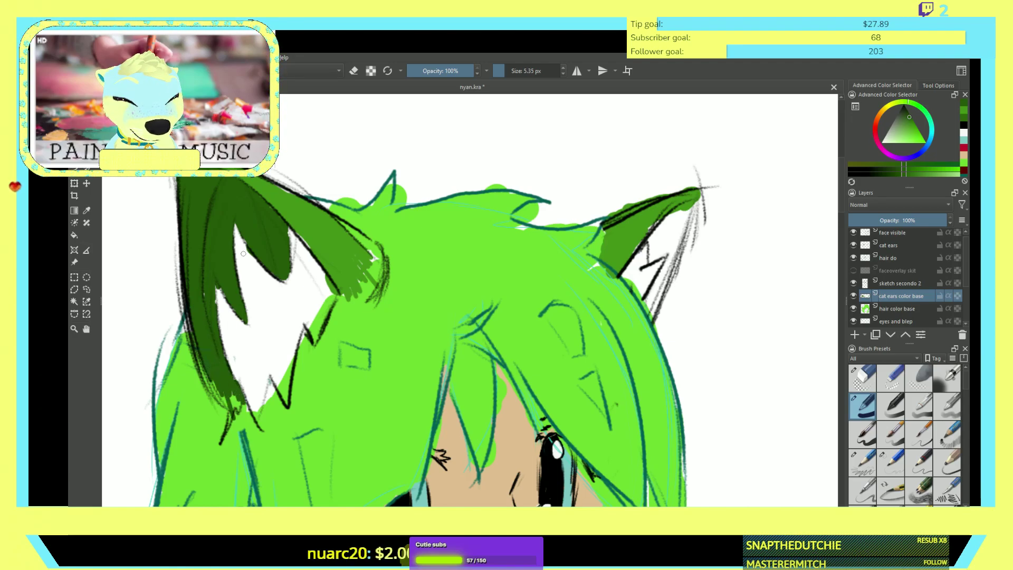
{"action": "key", "text": "ctrl+z"}
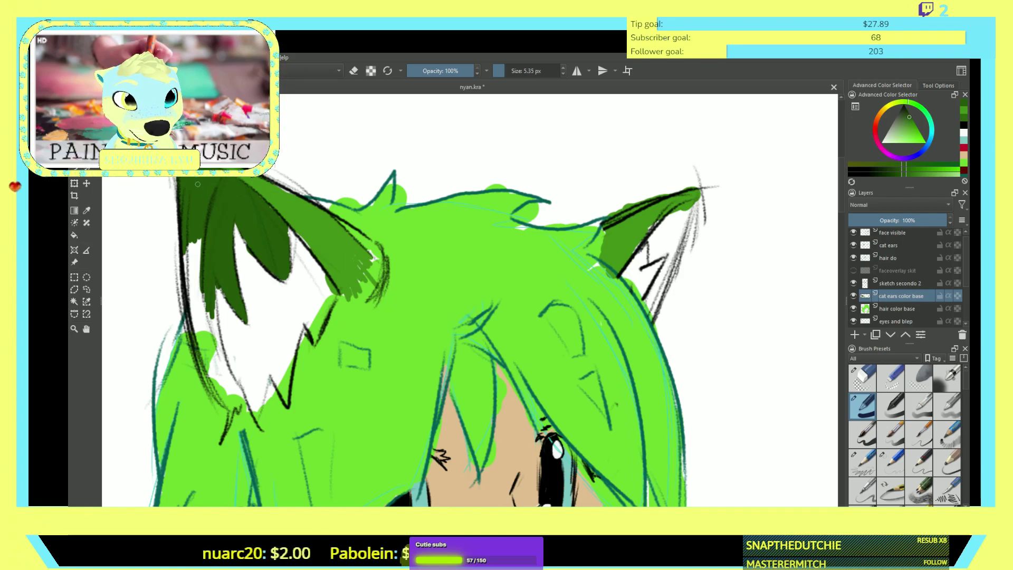
- Paint the lower outer edge of the larger cat ear dark green down to its base, leaving the central fur white
{"action": "mouse_move", "coordinate": [189, 238]}
{"action": "left_mouse_down"}
{"action": "mouse_move", "coordinate": [198, 279]}
{"action": "mouse_move", "coordinate": [198, 221]}
{"action": "mouse_move", "coordinate": [191, 288]}
{"action": "mouse_move", "coordinate": [185, 250]}
{"action": "mouse_move", "coordinate": [195, 333]}
{"action": "left_mouse_up"}
{"action": "mouse_move", "coordinate": [194, 289]}
{"action": "left_mouse_down"}
{"action": "mouse_move", "coordinate": [223, 373]}
{"action": "mouse_move", "coordinate": [218, 359]}
{"action": "mouse_move", "coordinate": [224, 372]}
{"action": "mouse_move", "coordinate": [234, 355]}
{"action": "mouse_move", "coordinate": [219, 371]}
{"action": "mouse_move", "coordinate": [208, 352]}
{"action": "mouse_move", "coordinate": [212, 370]}
{"action": "mouse_move", "coordinate": [197, 328]}
{"action": "mouse_move", "coordinate": [226, 367]}
{"action": "mouse_move", "coordinate": [221, 348]}
{"action": "mouse_move", "coordinate": [222, 385]}
{"action": "mouse_move", "coordinate": [207, 370]}
{"action": "mouse_move", "coordinate": [213, 390]}
{"action": "mouse_move", "coordinate": [209, 382]}
{"action": "mouse_move", "coordinate": [222, 394]}
{"action": "mouse_move", "coordinate": [222, 380]}
{"action": "mouse_move", "coordinate": [231, 395]}
{"action": "mouse_move", "coordinate": [230, 372]}
{"action": "mouse_move", "coordinate": [237, 409]}
{"action": "mouse_move", "coordinate": [213, 394]}
{"action": "left_mouse_up"}
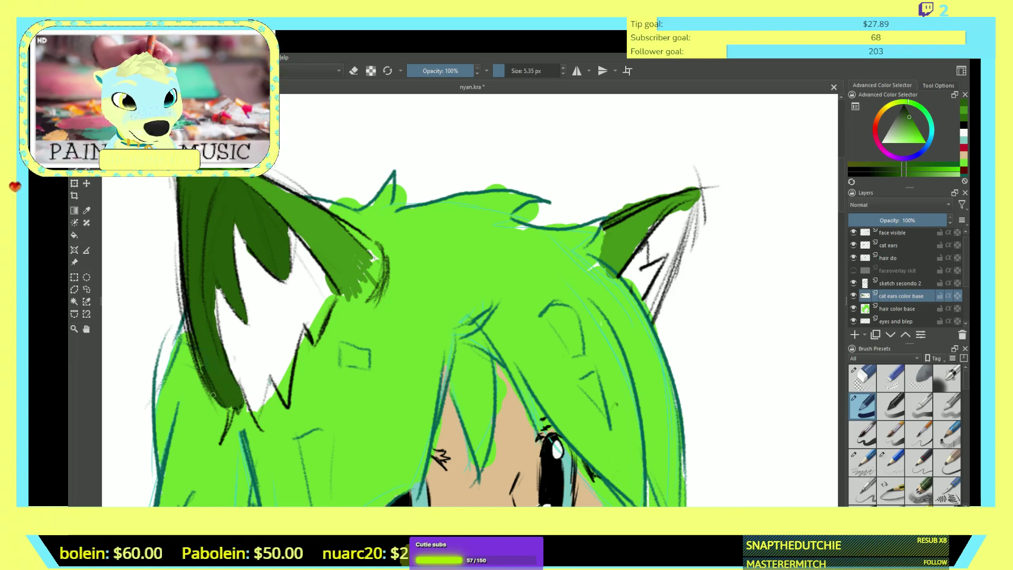
{"action": "scroll", "coordinate": [190, 332], "scroll_direction": "down", "scroll_amount": 3}
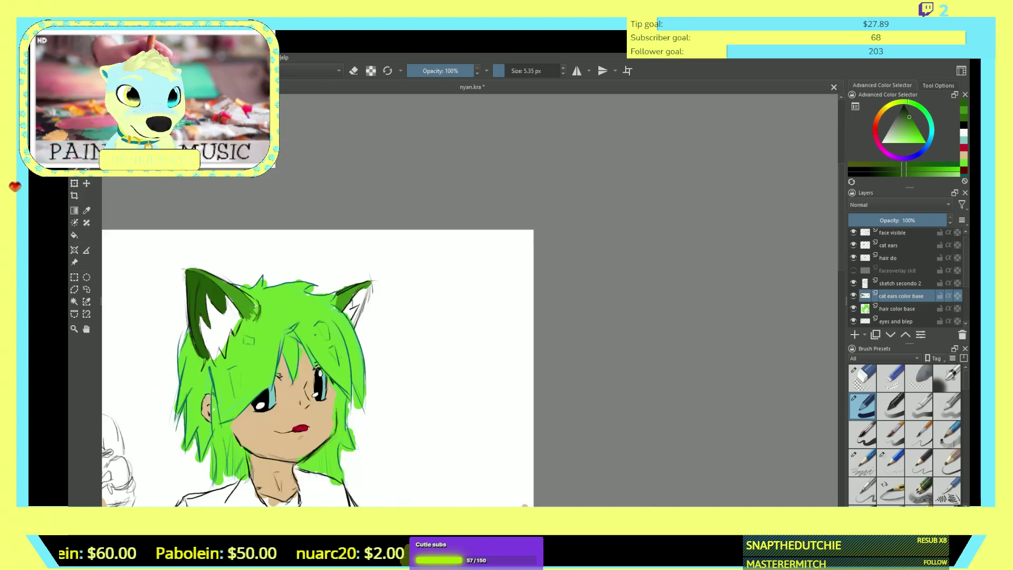
- Save the drawing and paint the outer side of the smaller cat ear dark green, leaving its central fur white
{"action": "scroll", "coordinate": [353, 311], "scroll_direction": "up", "scroll_amount": 4}
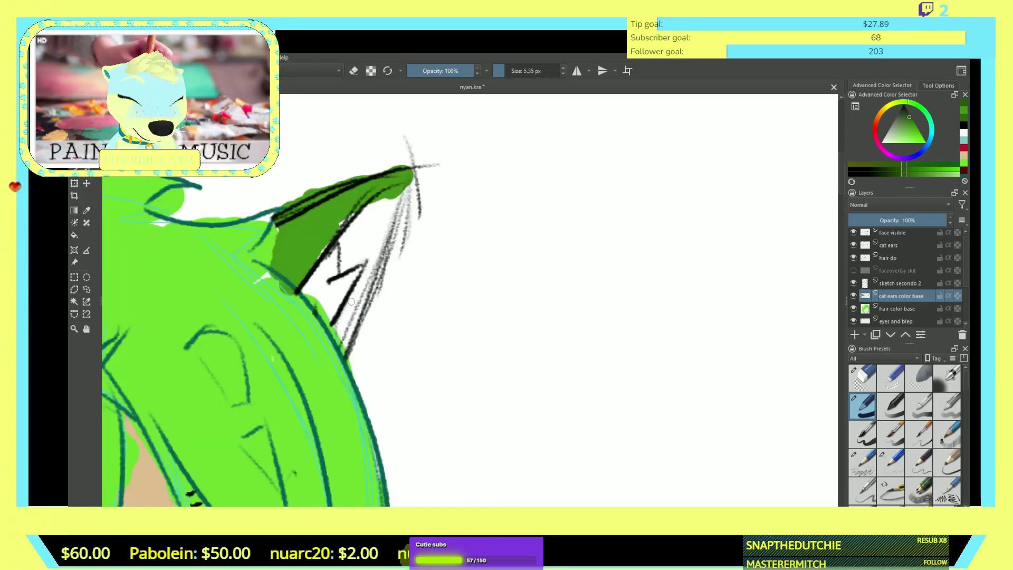
{"action": "key", "text": "ctrl"}
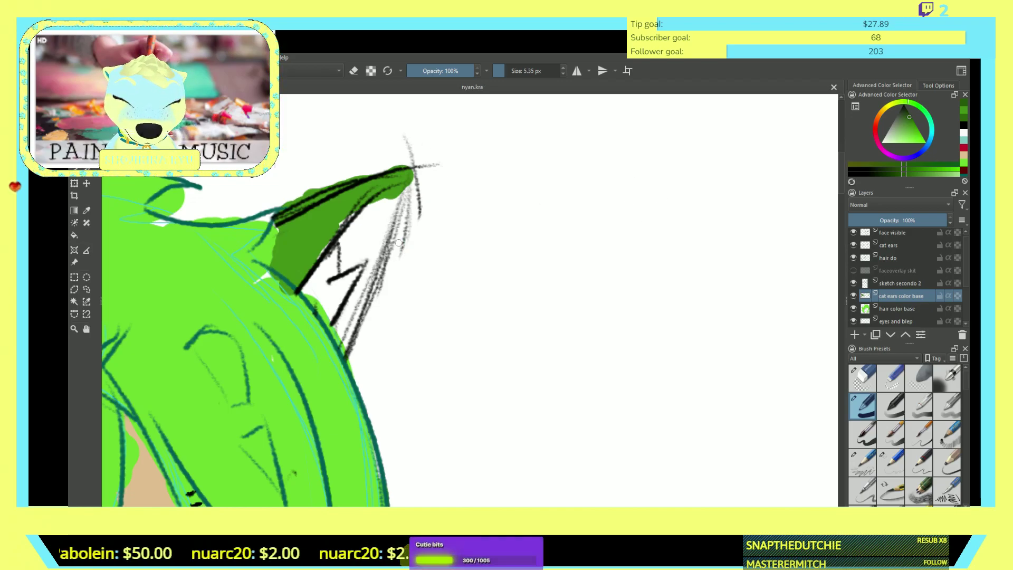
{"action": "mouse_move", "coordinate": [373, 228]}
{"action": "left_mouse_down"}
{"action": "mouse_move", "coordinate": [398, 188]}
{"action": "mouse_move", "coordinate": [376, 244]}
{"action": "mouse_move", "coordinate": [393, 203]}
{"action": "mouse_move", "coordinate": [377, 231]}
{"action": "mouse_move", "coordinate": [382, 217]}
{"action": "mouse_move", "coordinate": [363, 221]}
{"action": "mouse_move", "coordinate": [369, 203]}
{"action": "mouse_move", "coordinate": [341, 239]}
{"action": "mouse_move", "coordinate": [342, 269]}
{"action": "mouse_move", "coordinate": [365, 256]}
{"action": "mouse_move", "coordinate": [345, 268]}
{"action": "mouse_move", "coordinate": [366, 237]}
{"action": "mouse_move", "coordinate": [352, 252]}
{"action": "mouse_move", "coordinate": [358, 224]}
{"action": "mouse_move", "coordinate": [346, 260]}
{"action": "mouse_move", "coordinate": [345, 245]}
{"action": "mouse_move", "coordinate": [360, 249]}
{"action": "mouse_move", "coordinate": [373, 230]}
{"action": "mouse_move", "coordinate": [376, 250]}
{"action": "mouse_move", "coordinate": [346, 323]}
{"action": "mouse_move", "coordinate": [360, 288]}
{"action": "mouse_move", "coordinate": [349, 304]}
{"action": "mouse_move", "coordinate": [347, 333]}
{"action": "mouse_move", "coordinate": [372, 279]}
{"action": "mouse_move", "coordinate": [347, 340]}
{"action": "mouse_move", "coordinate": [340, 328]}
{"action": "mouse_move", "coordinate": [394, 214]}
{"action": "mouse_move", "coordinate": [371, 287]}
{"action": "mouse_move", "coordinate": [404, 194]}
{"action": "mouse_move", "coordinate": [377, 285]}
{"action": "left_mouse_up"}
{"action": "scroll", "coordinate": [414, 207], "scroll_direction": "down", "scroll_amount": 4}
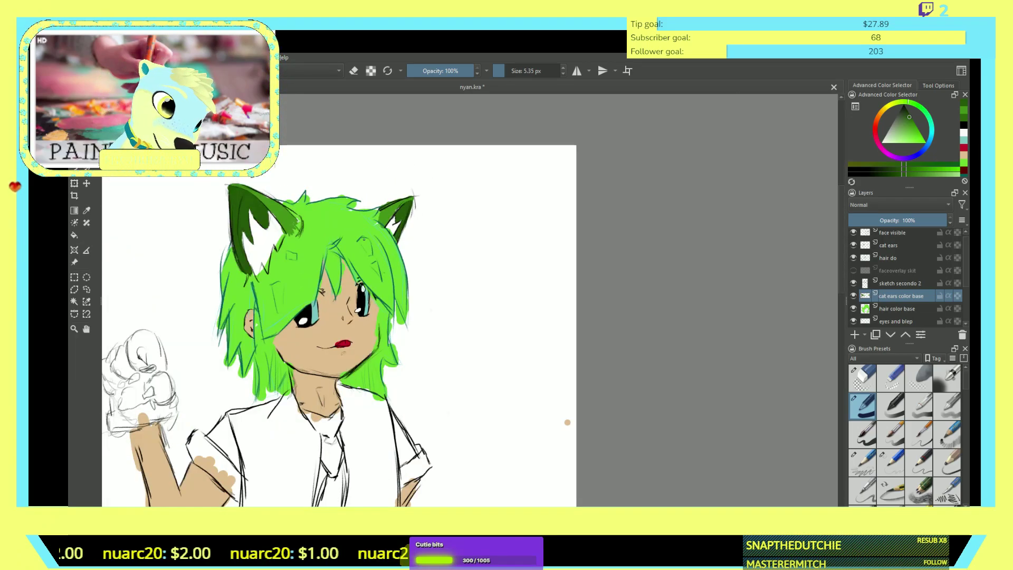
{"action": "key", "text": "plus"}
{"action": "key", "text": "plus"}
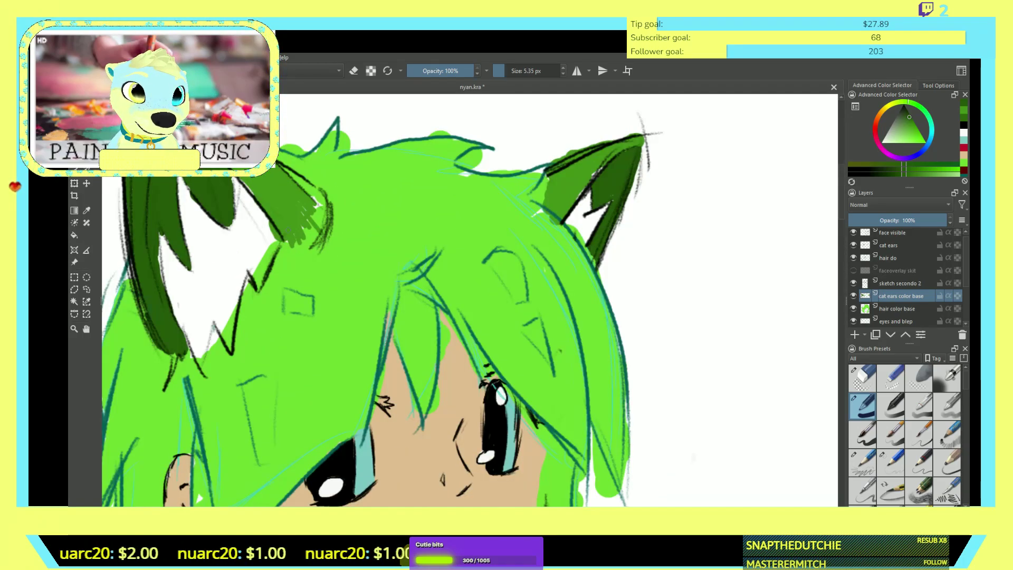
{"action": "key", "text": "minus"}
{"action": "key", "text": "minus"}
{"action": "scroll", "coordinate": [303, 277], "scroll_direction": "down", "scroll_amount": 2}
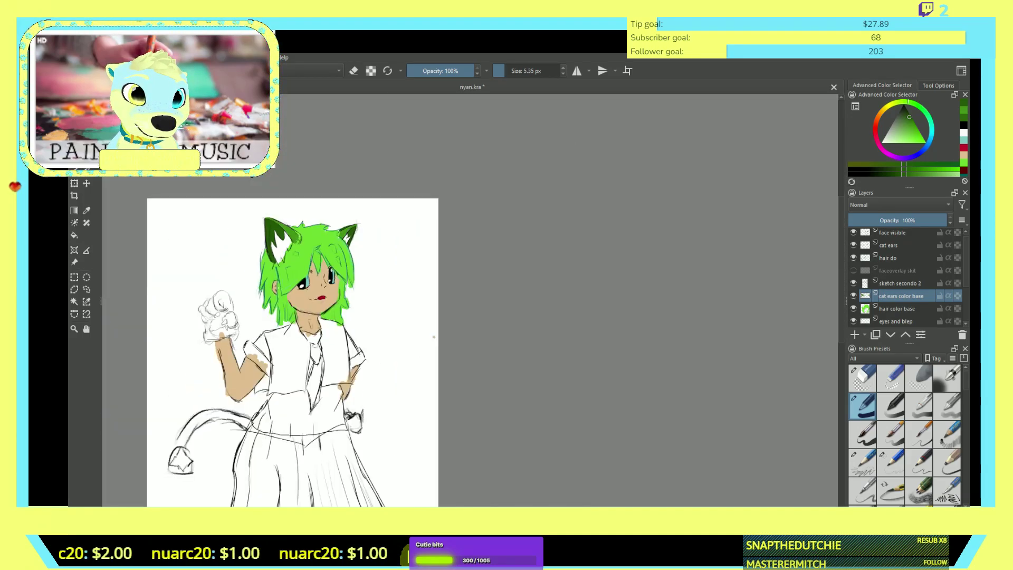
- Select the "eyes and blep" layer and switch to the eraser brush with its size reduced to 144.28 px
{"action": "scroll", "coordinate": [317, 296], "scroll_direction": "up", "scroll_amount": 8}
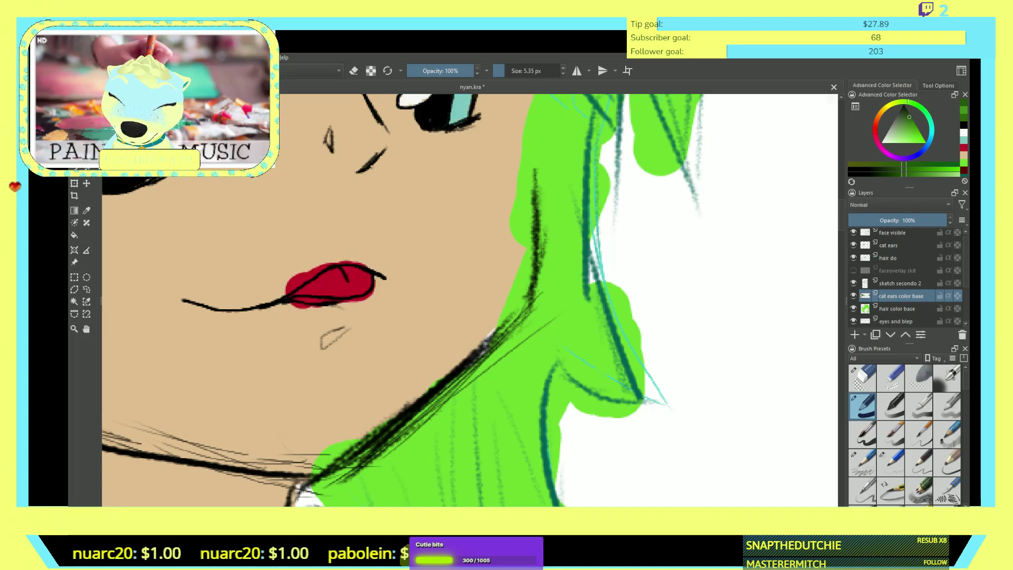
{"action": "left_click", "coordinate": [896, 321]}
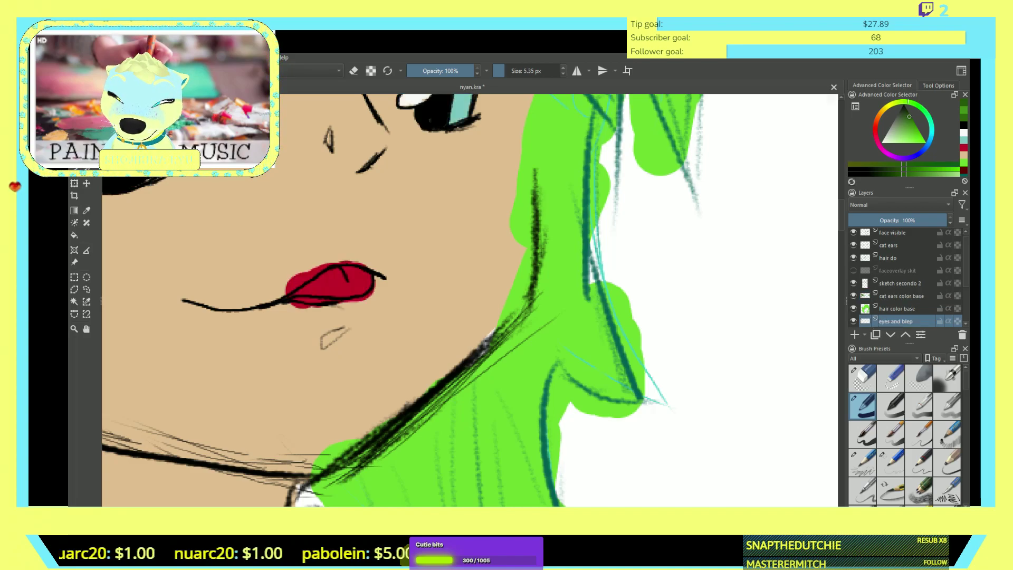
{"action": "left_click", "coordinate": [863, 379]}
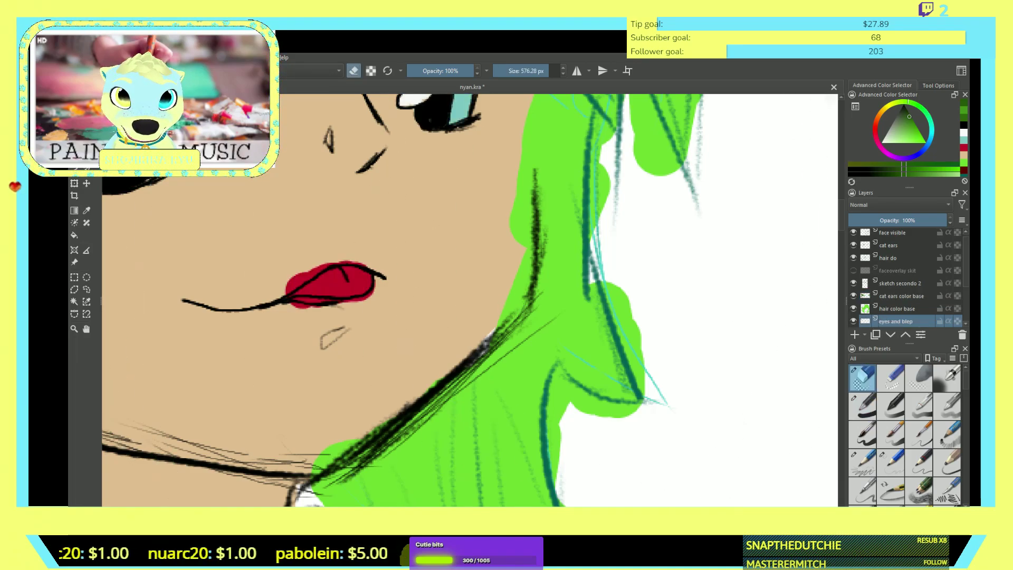
{"action": "left_click", "coordinate": [528, 71]}
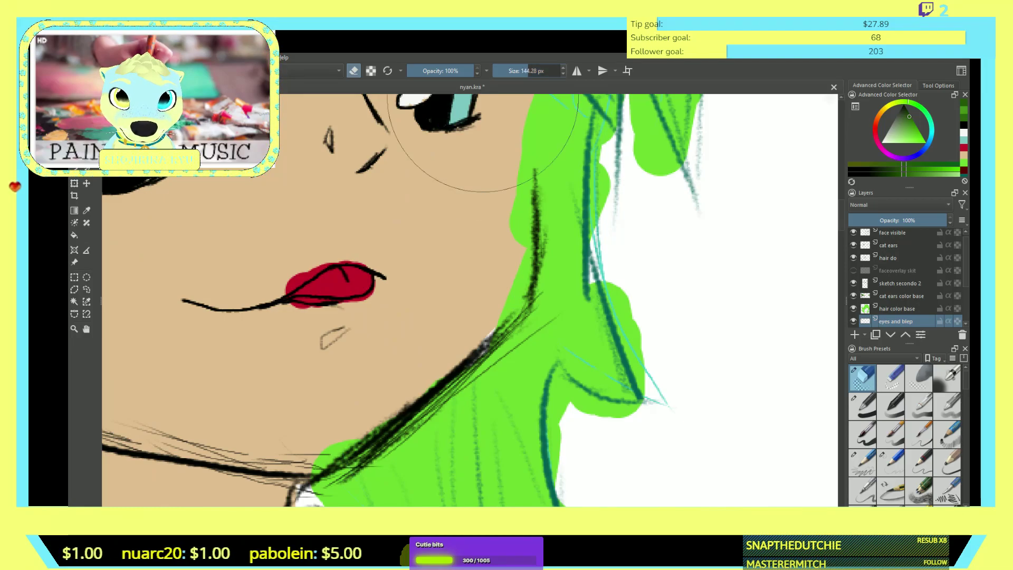
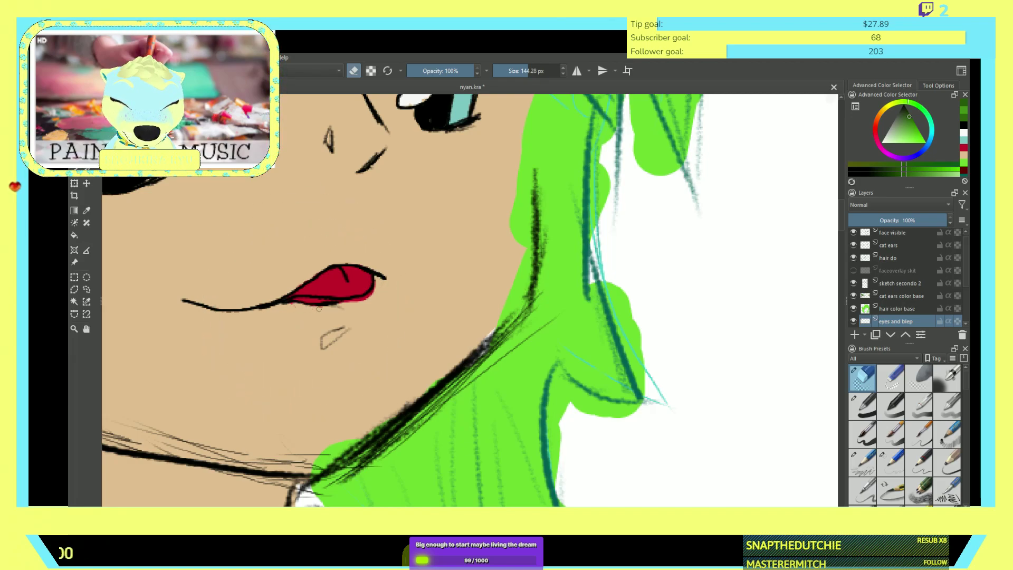
- Erase the red colour spilling past the lower outline of the tongue on the eyes and blep layer
{"action": "mouse_move", "coordinate": [310, 303]}
{"action": "left_mouse_down"}
{"action": "mouse_move", "coordinate": [334, 303]}
{"action": "mouse_move", "coordinate": [295, 299]}
{"action": "mouse_move", "coordinate": [361, 299]}
{"action": "mouse_move", "coordinate": [380, 283]}
{"action": "left_mouse_up"}
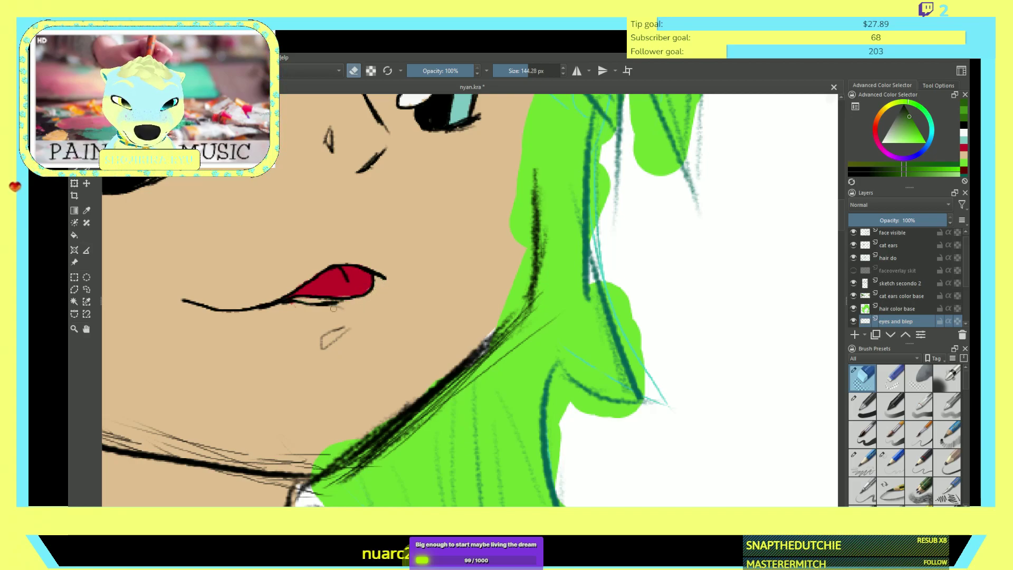
{"action": "mouse_move", "coordinate": [290, 305]}
{"action": "left_mouse_down"}
{"action": "mouse_move", "coordinate": [311, 275]}
{"action": "mouse_move", "coordinate": [361, 262]}
{"action": "left_mouse_up"}
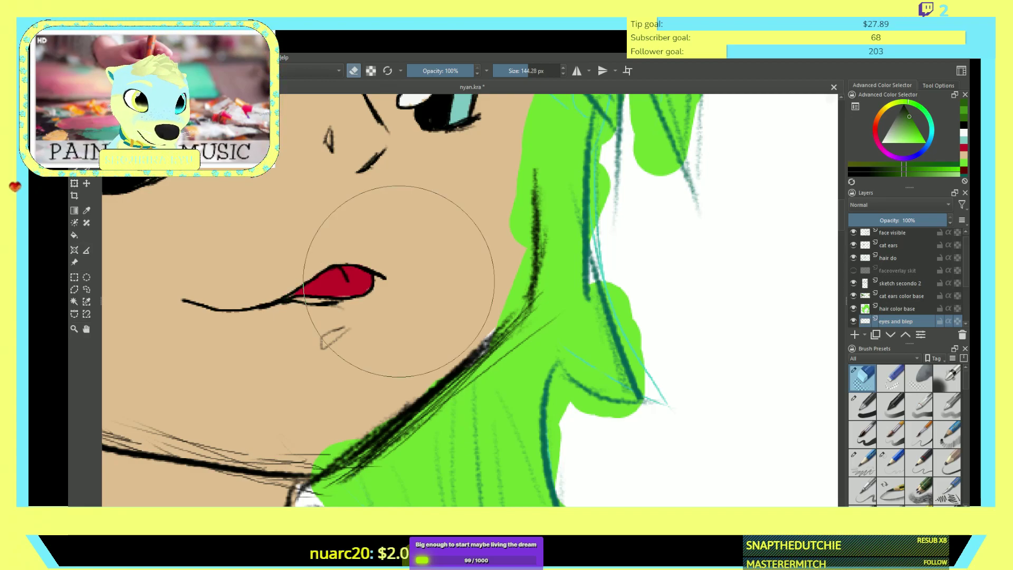
{"action": "scroll", "coordinate": [400, 281], "scroll_direction": "down", "scroll_amount": 6}
{"action": "scroll", "coordinate": [452, 337], "scroll_direction": "up", "scroll_amount": 5}
{"action": "scroll", "coordinate": [452, 337], "scroll_direction": "down", "scroll_amount": 5}
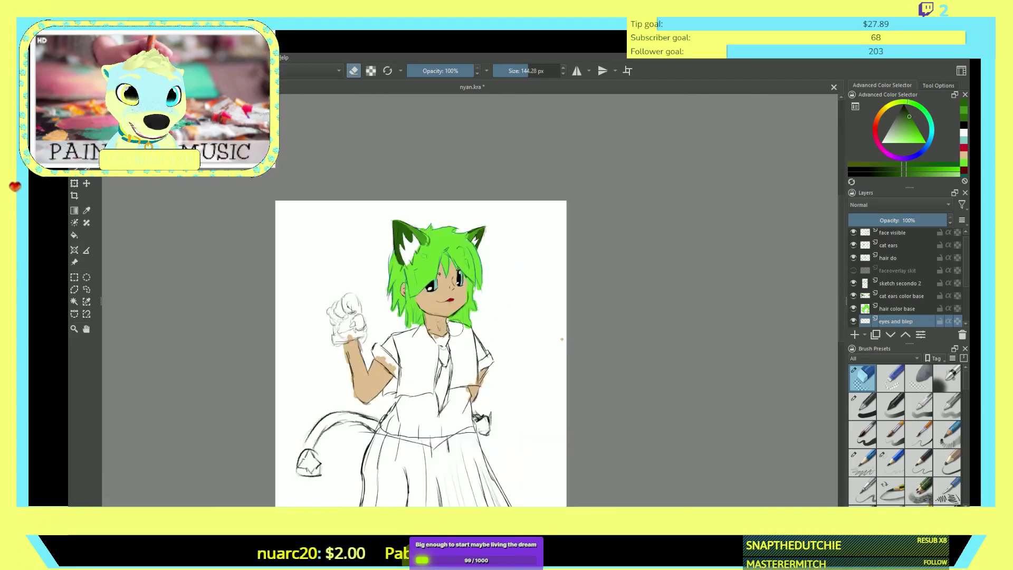
- Examine the whole figure, from the face and hair to the skirt, tail and raised hand, for areas still needing colour
{"action": "scroll", "coordinate": [425, 237], "scroll_direction": "up", "scroll_amount": 6}
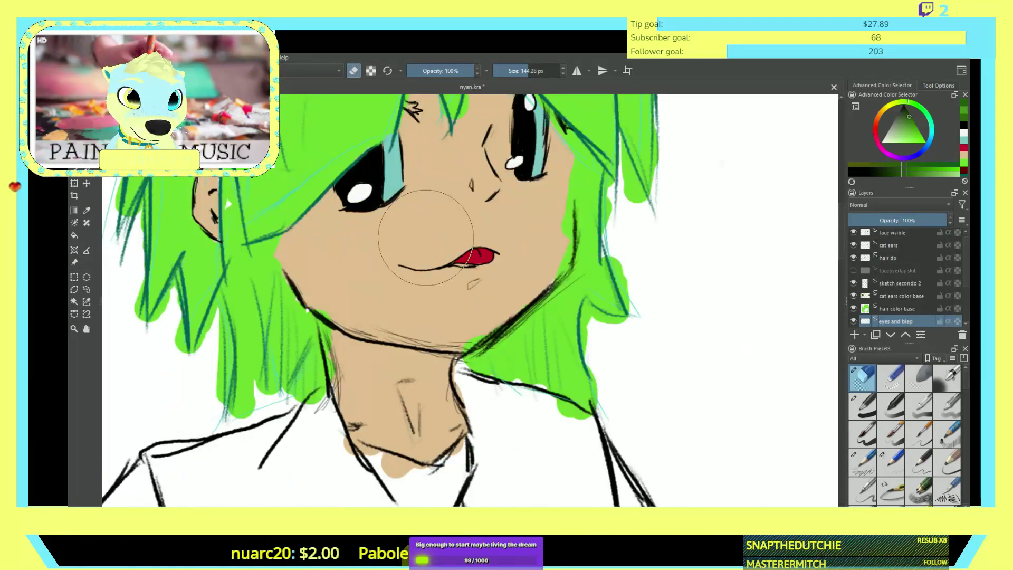
{"action": "scroll", "coordinate": [426, 237], "scroll_direction": "down", "scroll_amount": 8}
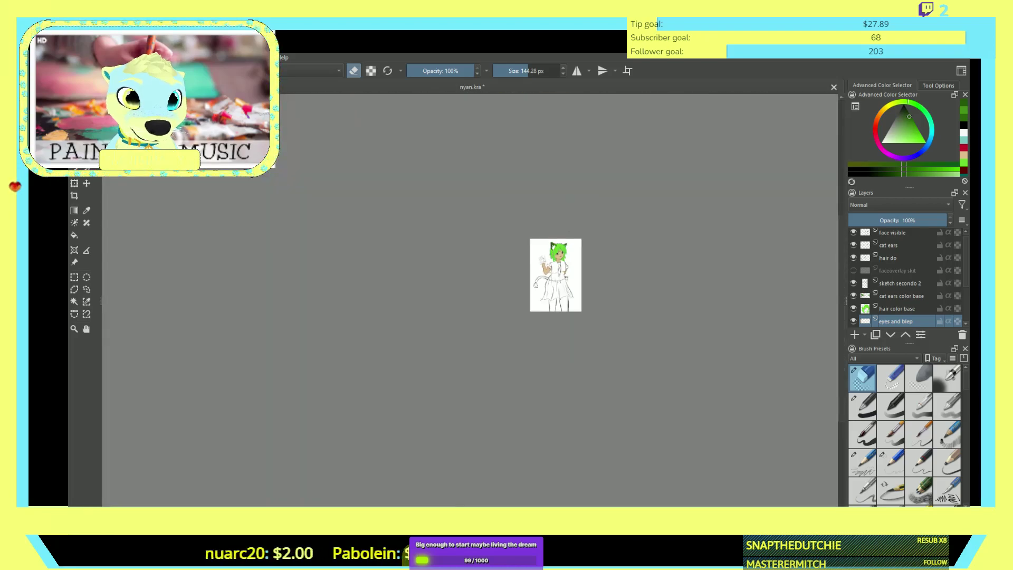
{"action": "scroll", "coordinate": [646, 185], "scroll_direction": "up", "scroll_amount": 6}
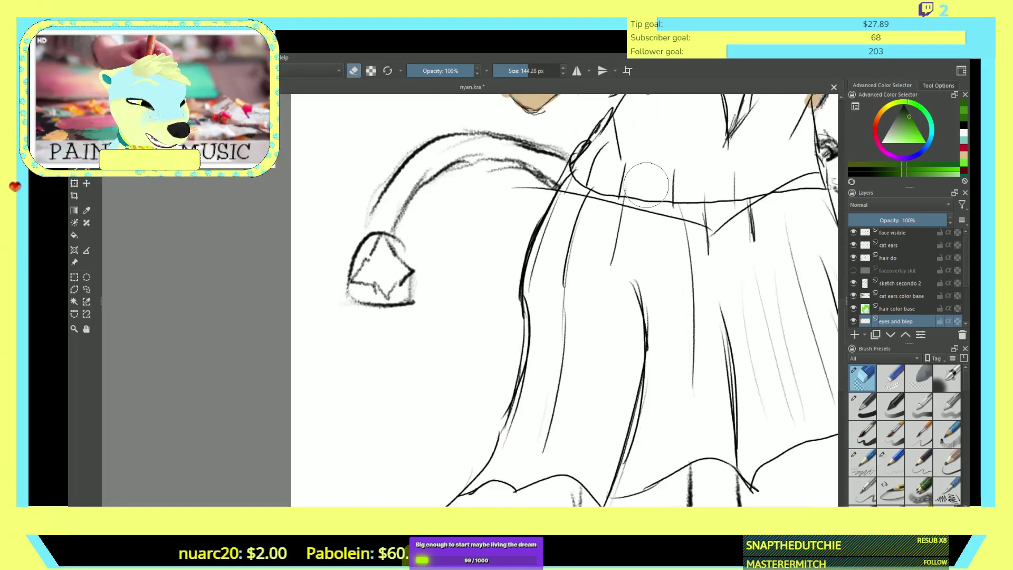
{"action": "scroll", "coordinate": [646, 185], "scroll_direction": "up", "scroll_amount": 2}
{"action": "scroll", "coordinate": [647, 185], "scroll_direction": "down", "scroll_amount": 7}
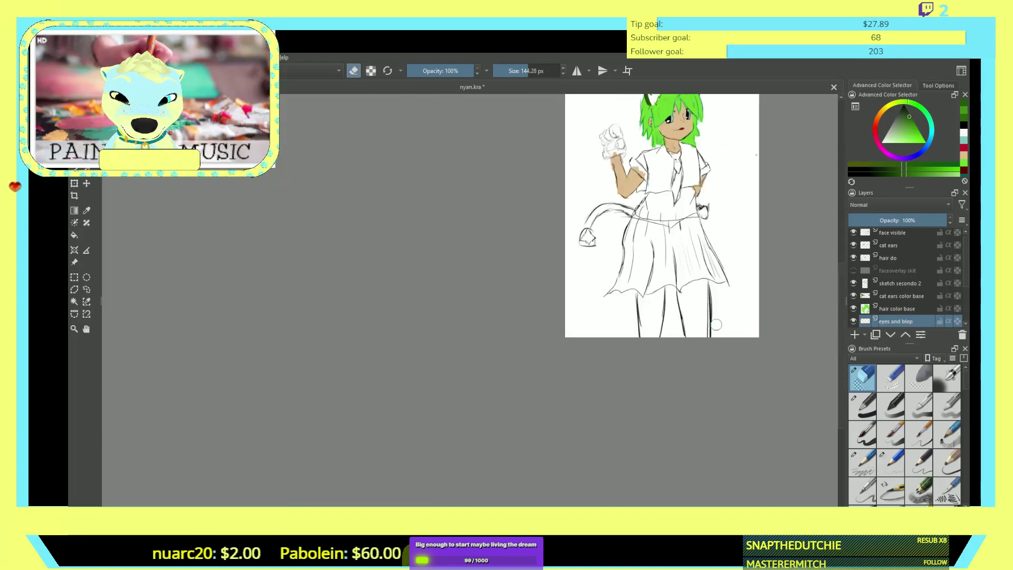
{"action": "left_click_drag", "start_coordinate": [841, 322], "coordinate": [841, 269]}
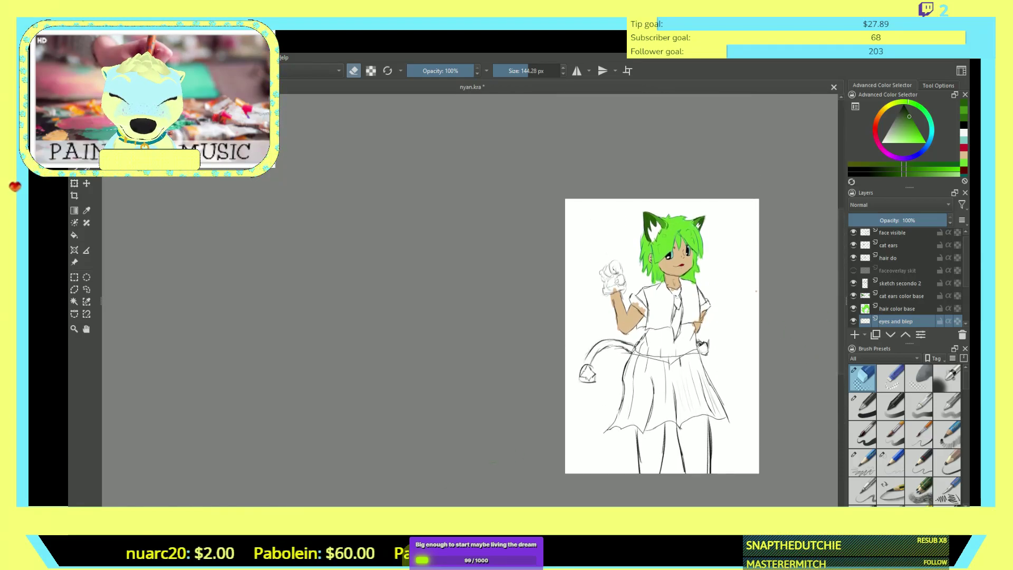
{"action": "left_click_drag", "start_coordinate": [376, 510], "coordinate": [471, 509]}
{"action": "scroll", "coordinate": [480, 283], "scroll_direction": "up", "scroll_amount": 4}
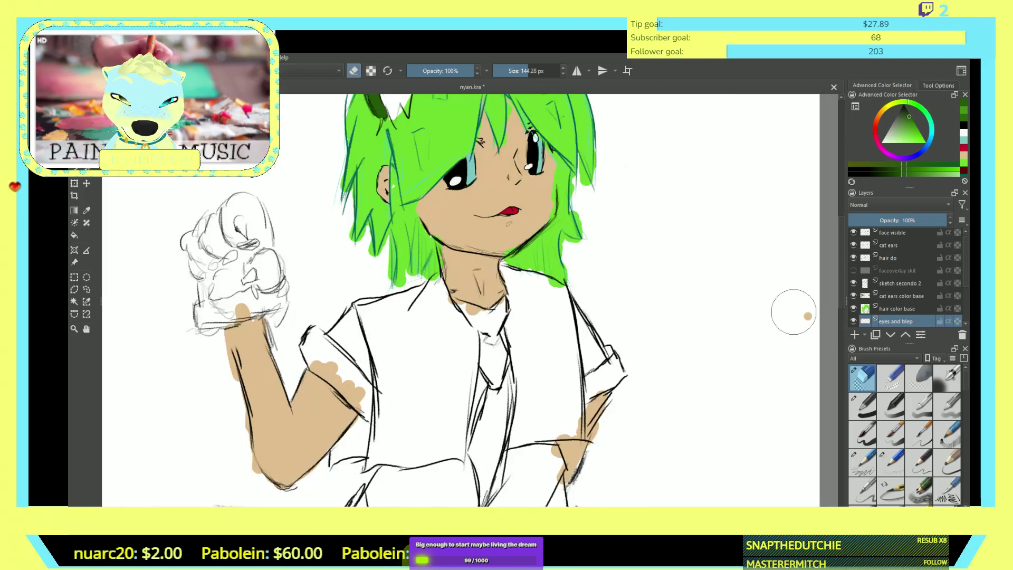
{"action": "scroll", "coordinate": [823, 264], "scroll_direction": "up", "scroll_amount": 3}
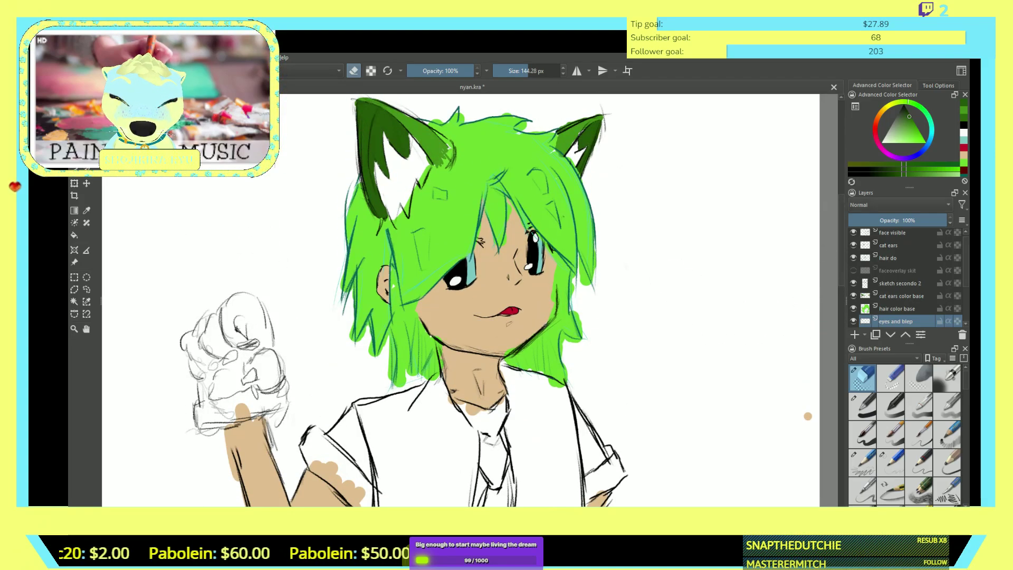
- Paint a short light green test stroke in the larger ear's white inner fur on the cat ears color base layer
{"action": "left_click_drag", "start_coordinate": [906, 128], "coordinate": [895, 136]}
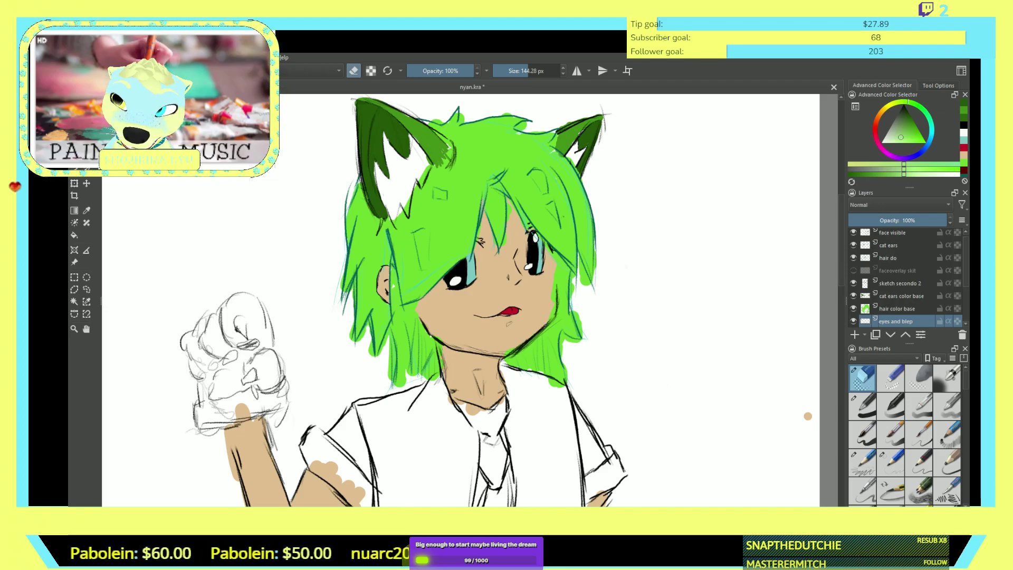
{"action": "left_click", "coordinate": [901, 296]}
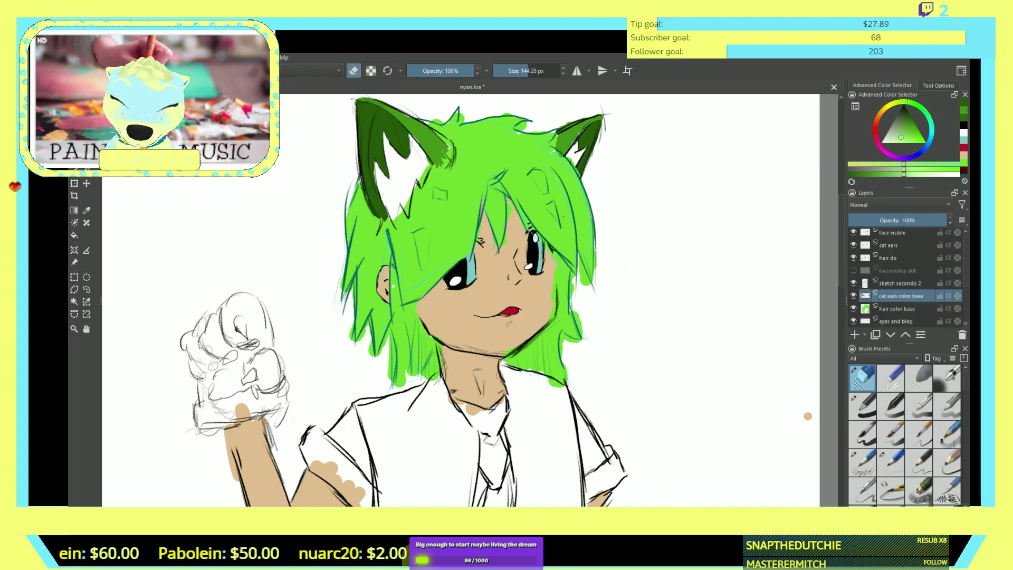
{"action": "left_click", "coordinate": [863, 462]}
{"action": "scroll", "coordinate": [375, 192], "scroll_direction": "up", "scroll_amount": 4}
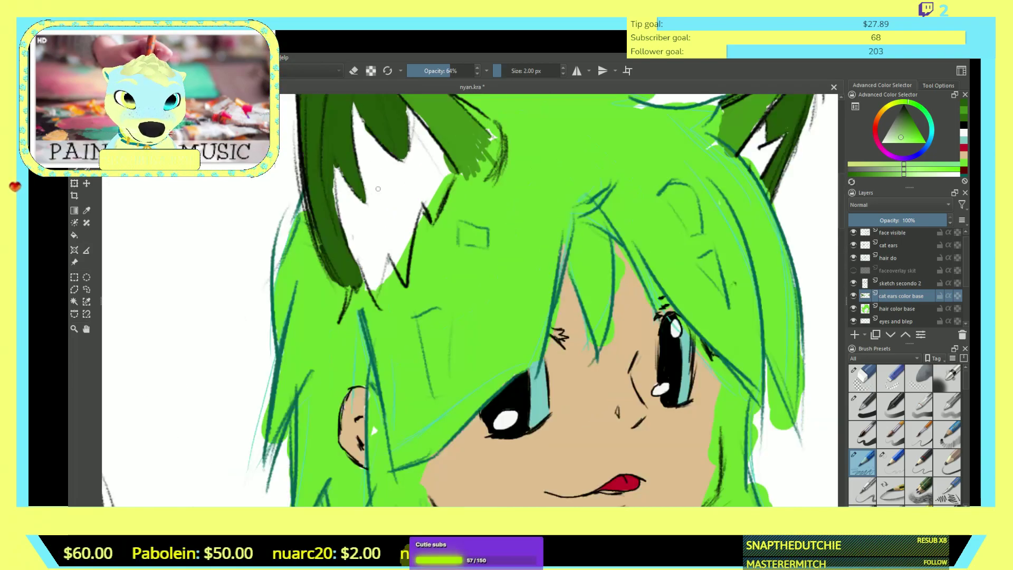
{"action": "scroll", "coordinate": [376, 192], "scroll_direction": "up", "scroll_amount": 2}
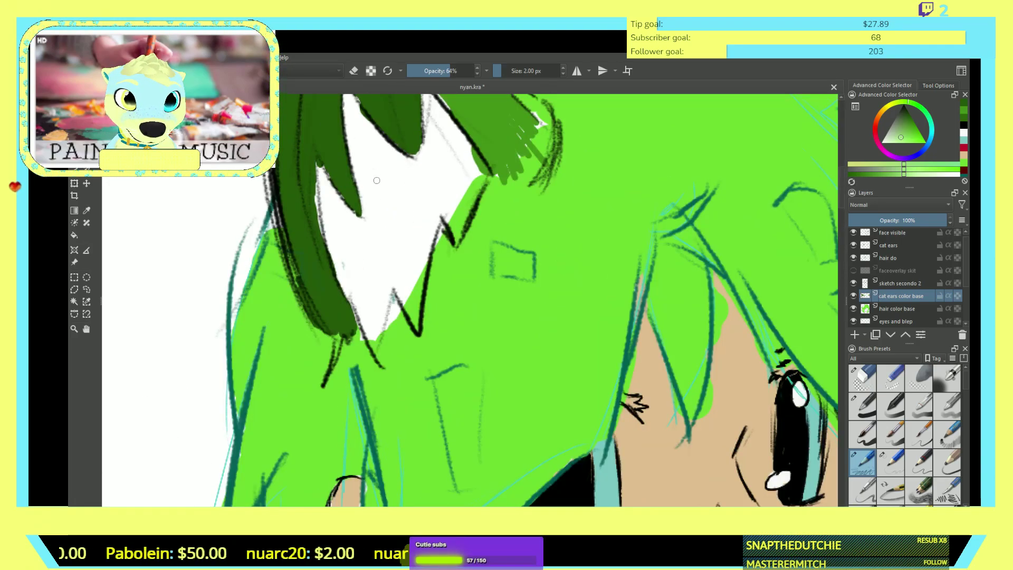
{"action": "left_click_drag", "start_coordinate": [377, 183], "coordinate": [371, 158]}
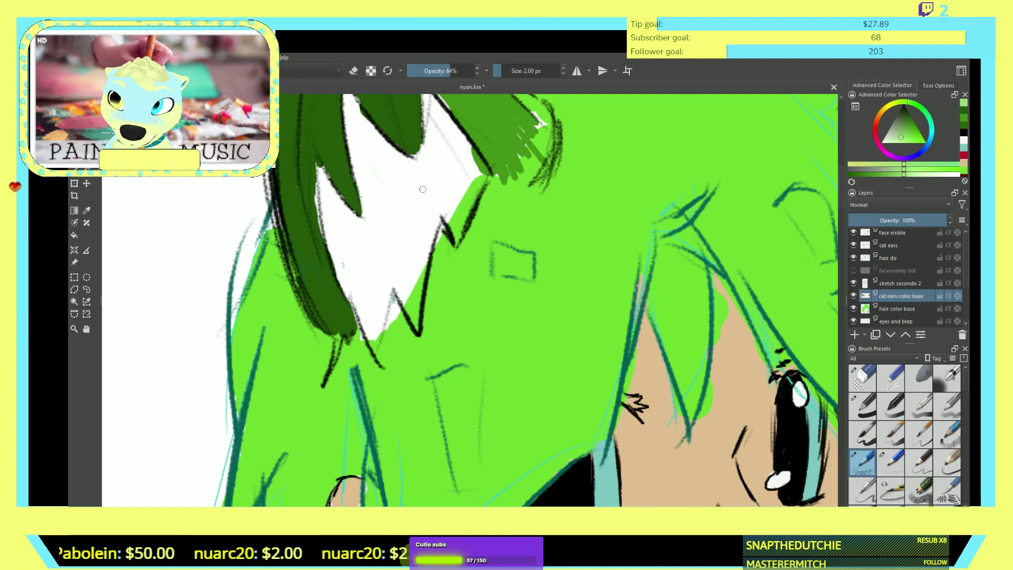
{"action": "left_click", "coordinate": [862, 406]}
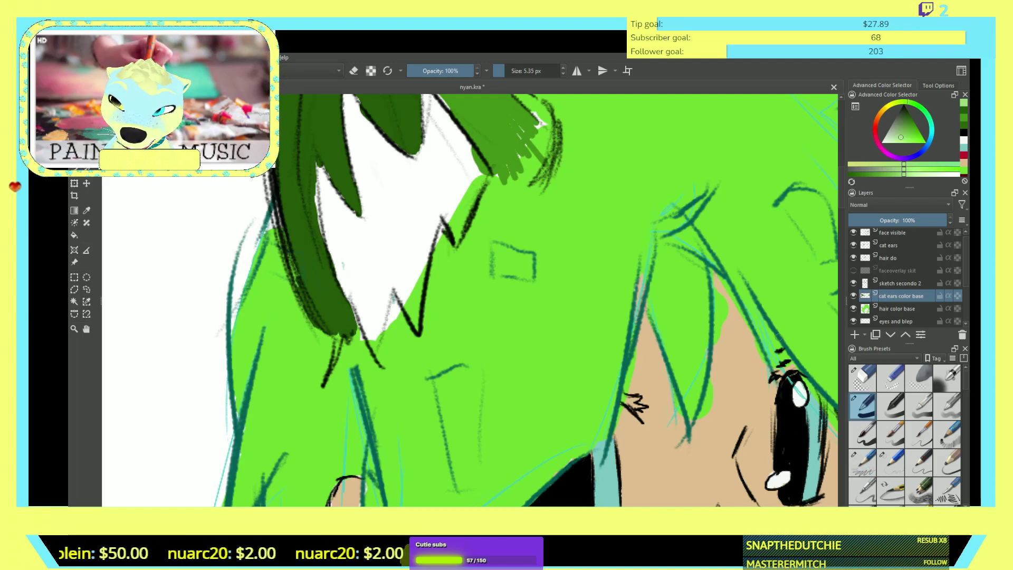
{"action": "left_click_drag", "start_coordinate": [410, 193], "coordinate": [395, 169]}
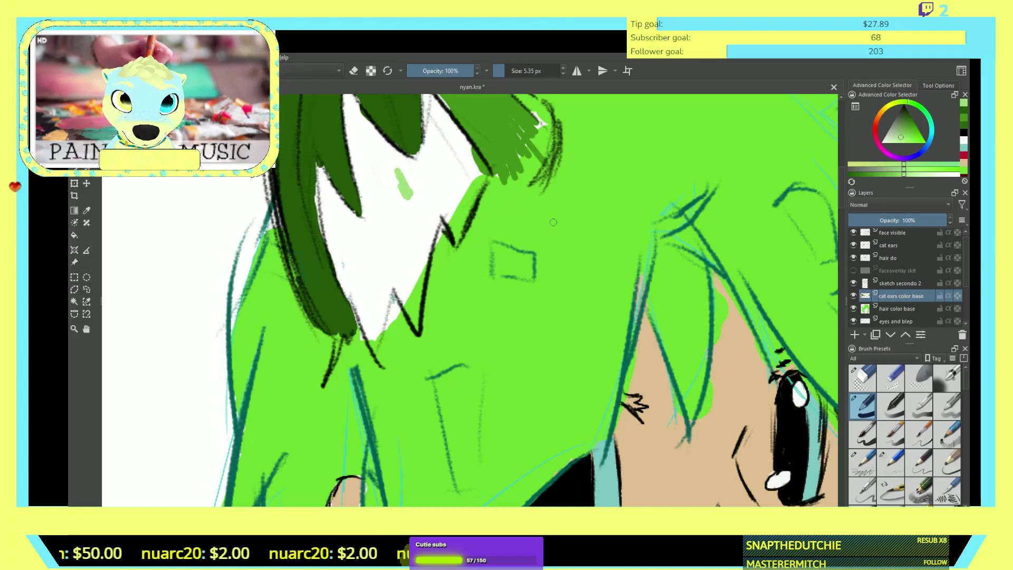
- Choose a paler green and paint the part of the larger ear's inner fur nearest the top of the head
{"action": "key", "text": "l"}
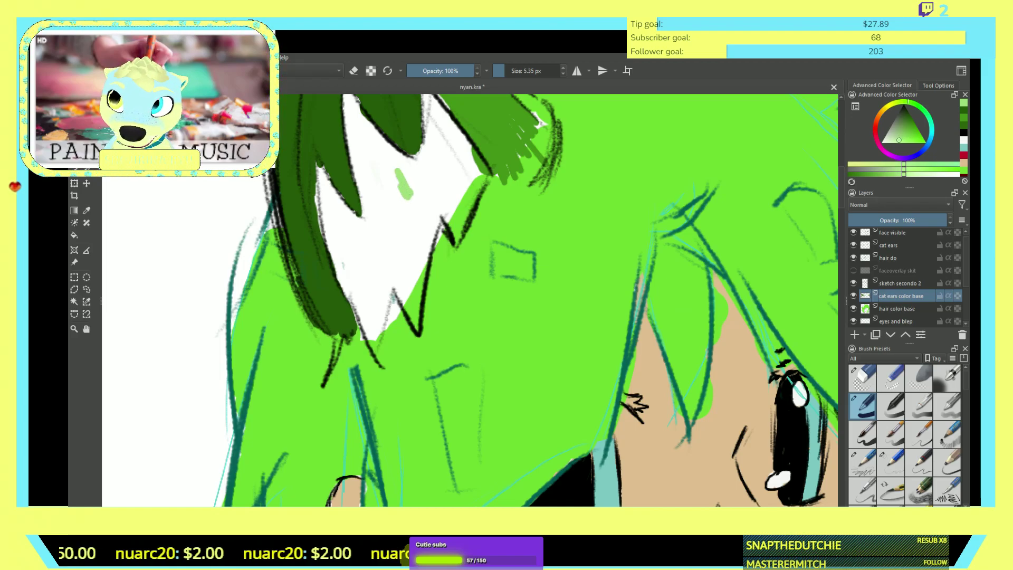
{"action": "left_click_drag", "start_coordinate": [896, 139], "coordinate": [892, 141]}
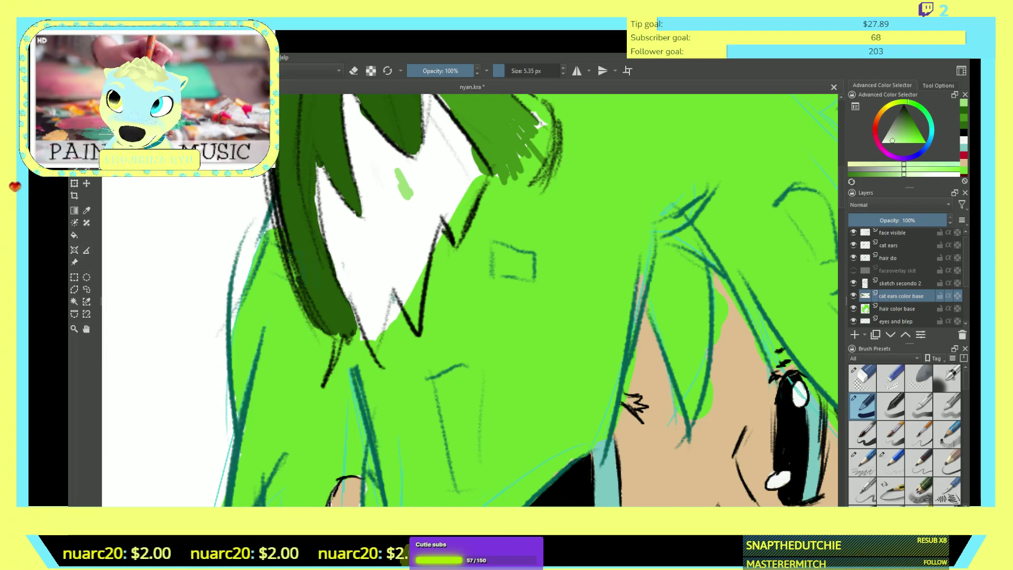
{"action": "mouse_move", "coordinate": [425, 202]}
{"action": "left_mouse_down"}
{"action": "mouse_move", "coordinate": [417, 295]}
{"action": "mouse_move", "coordinate": [417, 282]}
{"action": "left_mouse_up"}
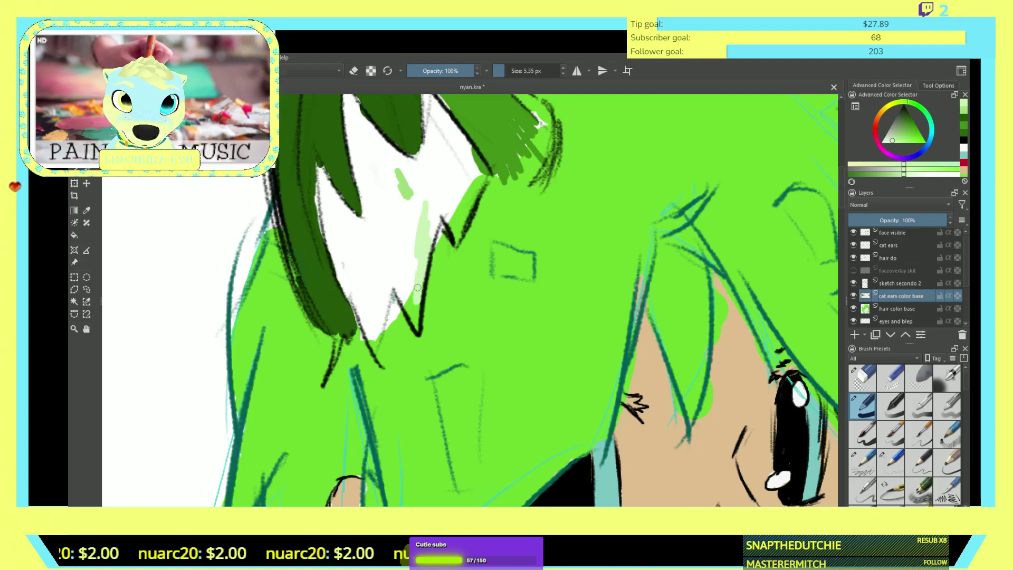
{"action": "mouse_move", "coordinate": [427, 239]}
{"action": "left_mouse_down"}
{"action": "mouse_move", "coordinate": [410, 298]}
{"action": "mouse_move", "coordinate": [425, 145]}
{"action": "mouse_move", "coordinate": [422, 246]}
{"action": "mouse_move", "coordinate": [432, 163]}
{"action": "mouse_move", "coordinate": [430, 214]}
{"action": "mouse_move", "coordinate": [440, 195]}
{"action": "mouse_move", "coordinate": [426, 269]}
{"action": "mouse_move", "coordinate": [440, 179]}
{"action": "mouse_move", "coordinate": [429, 242]}
{"action": "mouse_move", "coordinate": [480, 186]}
{"action": "mouse_move", "coordinate": [468, 212]}
{"action": "mouse_move", "coordinate": [476, 172]}
{"action": "mouse_move", "coordinate": [467, 149]}
{"action": "mouse_move", "coordinate": [482, 170]}
{"action": "mouse_move", "coordinate": [466, 142]}
{"action": "mouse_move", "coordinate": [482, 177]}
{"action": "mouse_move", "coordinate": [471, 218]}
{"action": "mouse_move", "coordinate": [477, 189]}
{"action": "mouse_move", "coordinate": [456, 233]}
{"action": "mouse_move", "coordinate": [436, 200]}
{"action": "mouse_move", "coordinate": [457, 230]}
{"action": "mouse_move", "coordinate": [448, 199]}
{"action": "mouse_move", "coordinate": [455, 209]}
{"action": "mouse_move", "coordinate": [451, 187]}
{"action": "mouse_move", "coordinate": [459, 200]}
{"action": "mouse_move", "coordinate": [463, 183]}
{"action": "mouse_move", "coordinate": [468, 197]}
{"action": "mouse_move", "coordinate": [469, 175]}
{"action": "mouse_move", "coordinate": [477, 189]}
{"action": "mouse_move", "coordinate": [469, 148]}
{"action": "mouse_move", "coordinate": [467, 178]}
{"action": "mouse_move", "coordinate": [451, 142]}
{"action": "mouse_move", "coordinate": [452, 183]}
{"action": "mouse_move", "coordinate": [442, 144]}
{"action": "mouse_move", "coordinate": [437, 192]}
{"action": "mouse_move", "coordinate": [433, 168]}
{"action": "left_mouse_up"}
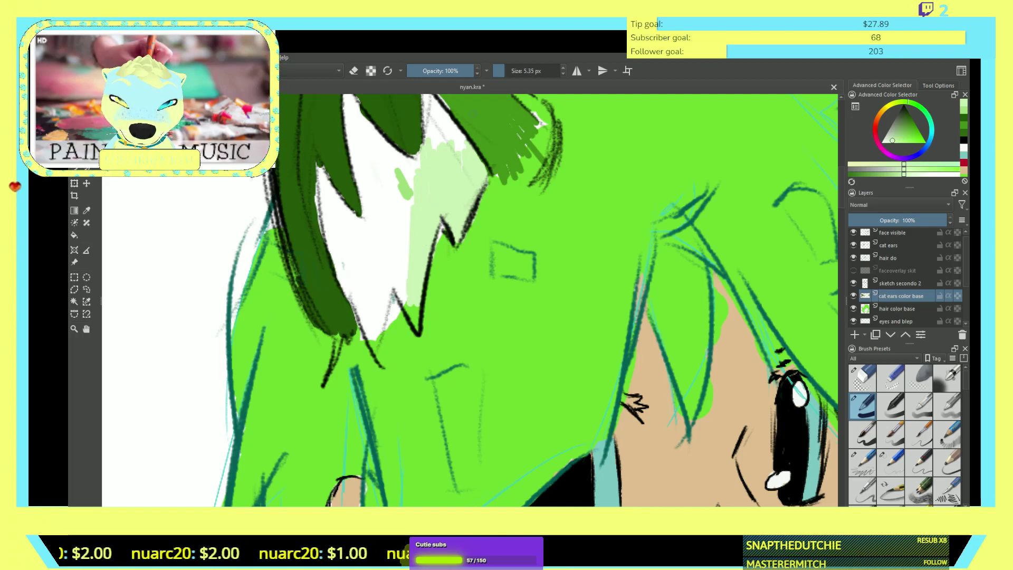
{"action": "scroll", "coordinate": [449, 135], "scroll_direction": "down", "scroll_amount": 2}
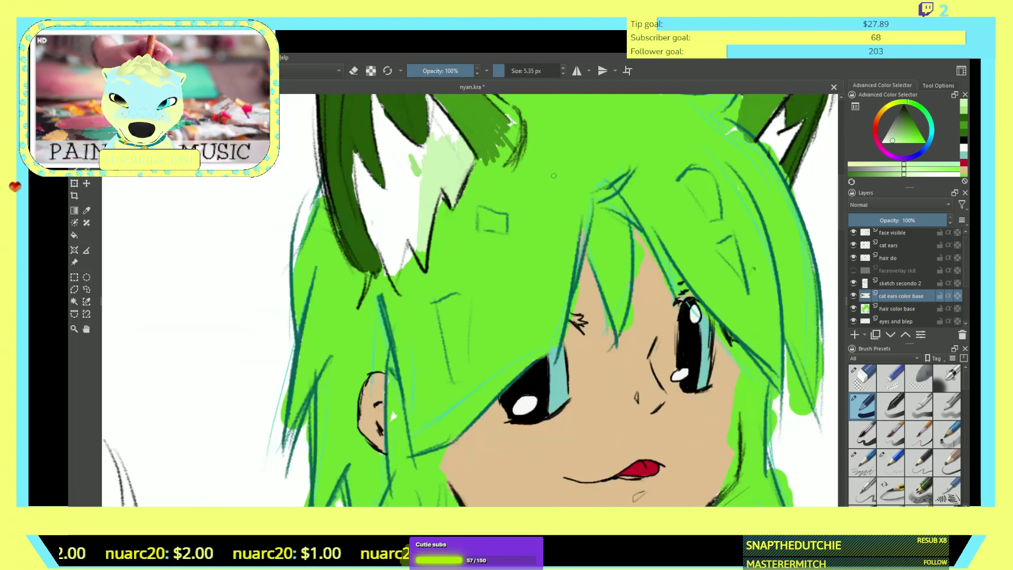
- Fill the white gaps in the upper part of the larger ear's inner fur and cover the test stroke with pale green
{"action": "key", "text": "e"}
{"action": "left_click_drag", "start_coordinate": [536, 173], "coordinate": [524, 262]}
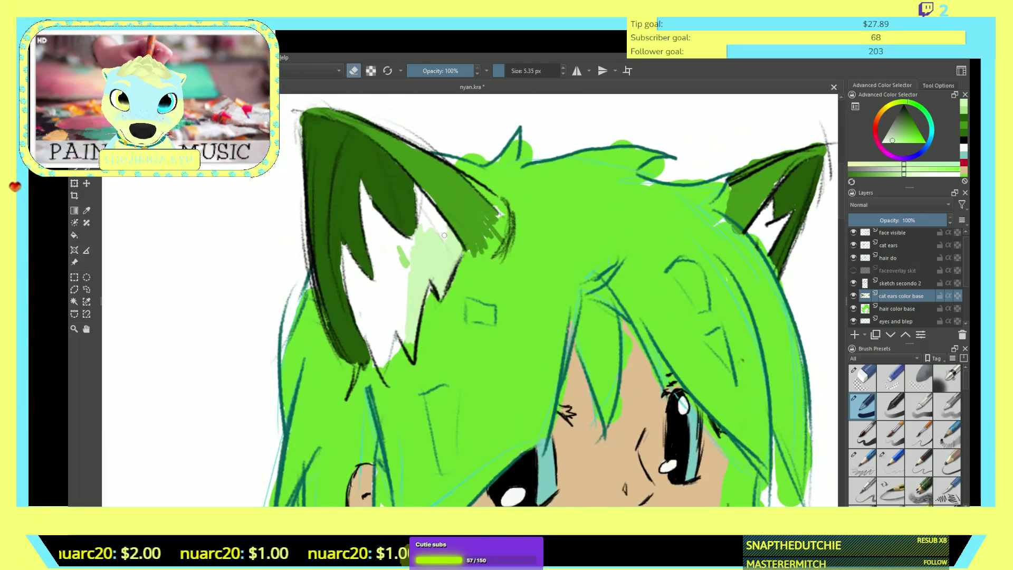
{"action": "key", "text": "e"}
{"action": "left_click_drag", "start_coordinate": [431, 224], "coordinate": [442, 232]}
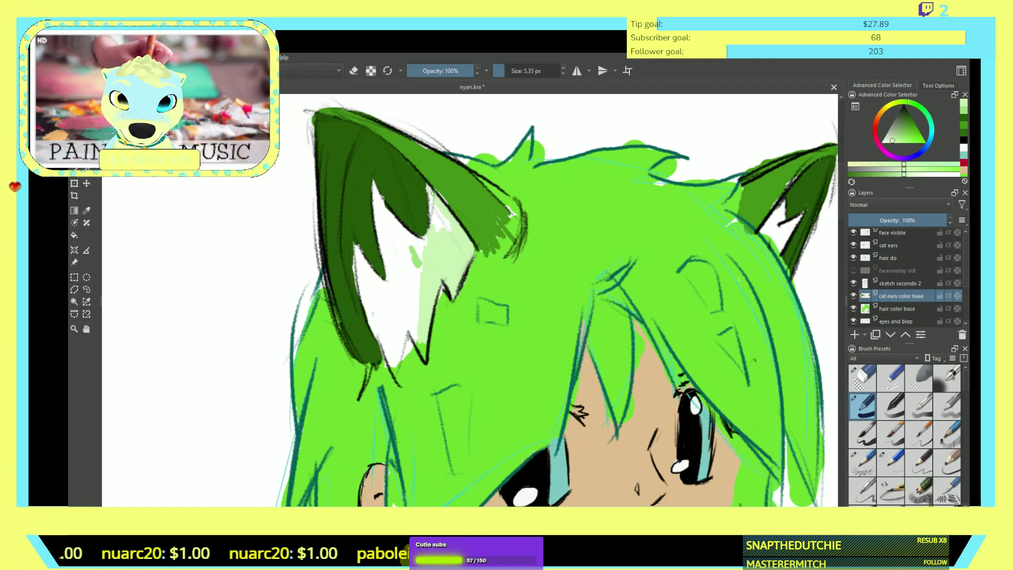
{"action": "mouse_move", "coordinate": [436, 210]}
{"action": "left_mouse_down"}
{"action": "mouse_move", "coordinate": [434, 235]}
{"action": "mouse_move", "coordinate": [443, 214]}
{"action": "left_mouse_up"}
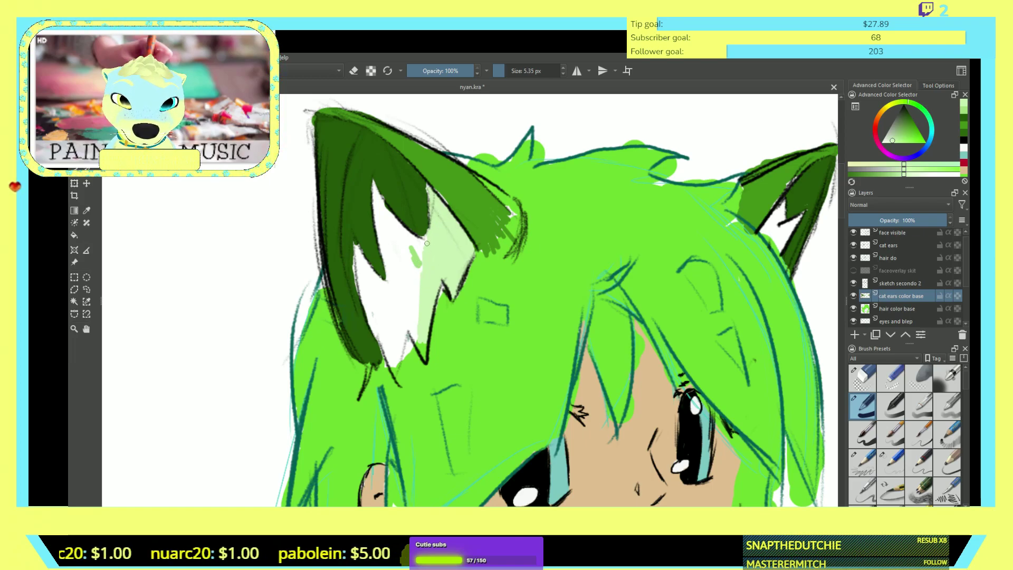
{"action": "mouse_move", "coordinate": [425, 252]}
{"action": "left_mouse_down"}
{"action": "mouse_move", "coordinate": [420, 270]}
{"action": "mouse_move", "coordinate": [417, 247]}
{"action": "mouse_move", "coordinate": [412, 257]}
{"action": "left_mouse_up"}
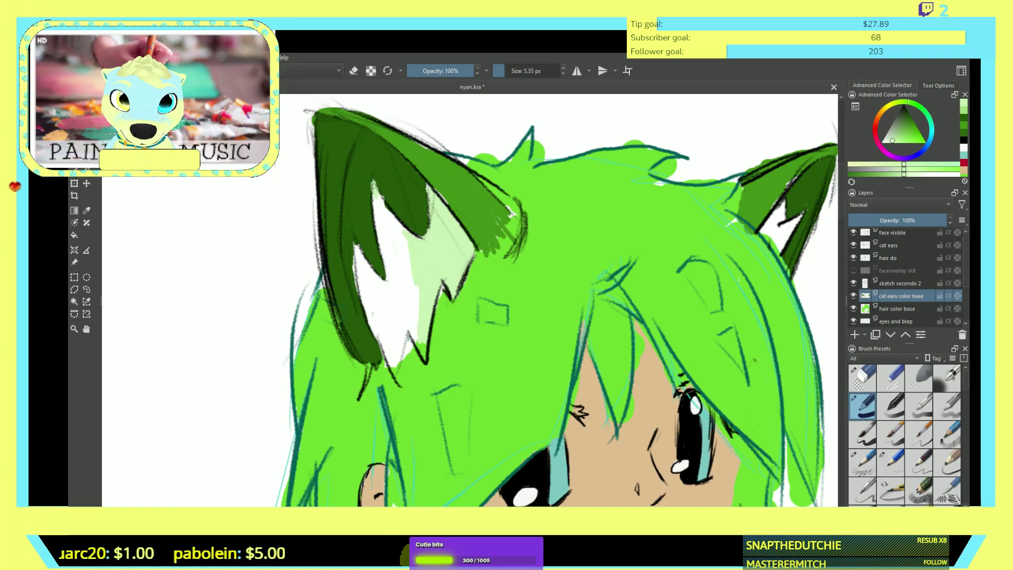
- Extend the pale green between the dark tufts and down to the lower tip of the larger ear's inner fur
{"action": "mouse_move", "coordinate": [381, 204]}
{"action": "left_mouse_down"}
{"action": "mouse_move", "coordinate": [407, 241]}
{"action": "mouse_move", "coordinate": [383, 204]}
{"action": "mouse_move", "coordinate": [378, 227]}
{"action": "mouse_move", "coordinate": [392, 252]}
{"action": "mouse_move", "coordinate": [394, 233]}
{"action": "mouse_move", "coordinate": [407, 262]}
{"action": "left_mouse_up"}
{"action": "mouse_move", "coordinate": [393, 229]}
{"action": "left_mouse_down"}
{"action": "mouse_move", "coordinate": [411, 286]}
{"action": "mouse_move", "coordinate": [401, 248]}
{"action": "mouse_move", "coordinate": [403, 292]}
{"action": "mouse_move", "coordinate": [381, 237]}
{"action": "mouse_move", "coordinate": [403, 321]}
{"action": "mouse_move", "coordinate": [396, 284]}
{"action": "mouse_move", "coordinate": [406, 308]}
{"action": "mouse_move", "coordinate": [405, 278]}
{"action": "mouse_move", "coordinate": [414, 313]}
{"action": "mouse_move", "coordinate": [416, 277]}
{"action": "left_mouse_up"}
{"action": "left_click_drag", "start_coordinate": [411, 316], "coordinate": [415, 332]}
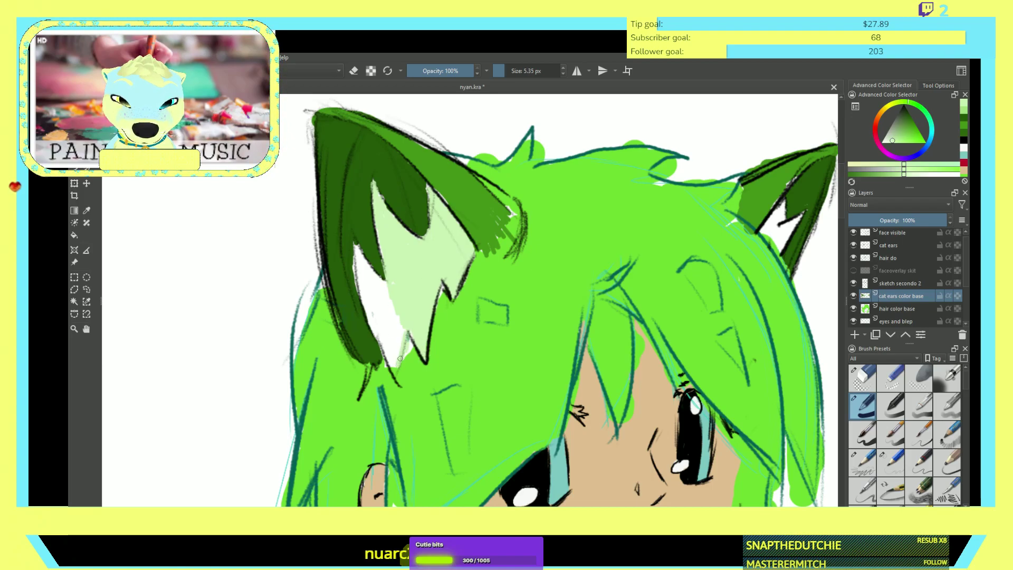
{"action": "mouse_move", "coordinate": [402, 338]}
{"action": "left_mouse_down"}
{"action": "mouse_move", "coordinate": [404, 303]}
{"action": "mouse_move", "coordinate": [394, 322]}
{"action": "left_mouse_up"}
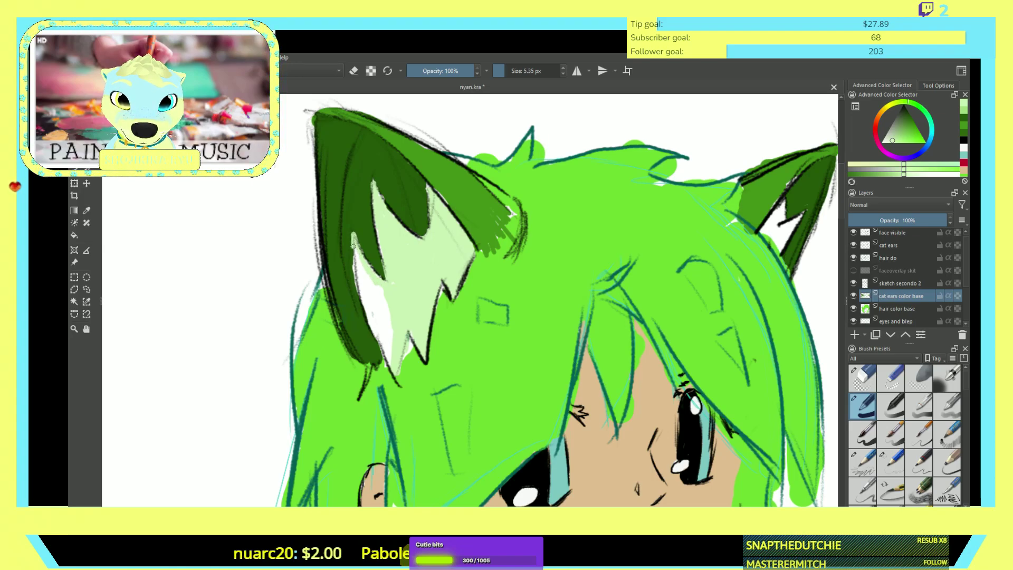
- Fill the remaining white strip beside the larger ear's dark outer edge with pale green, redoing the first stroke
{"action": "left_click_drag", "start_coordinate": [358, 269], "coordinate": [376, 287]}
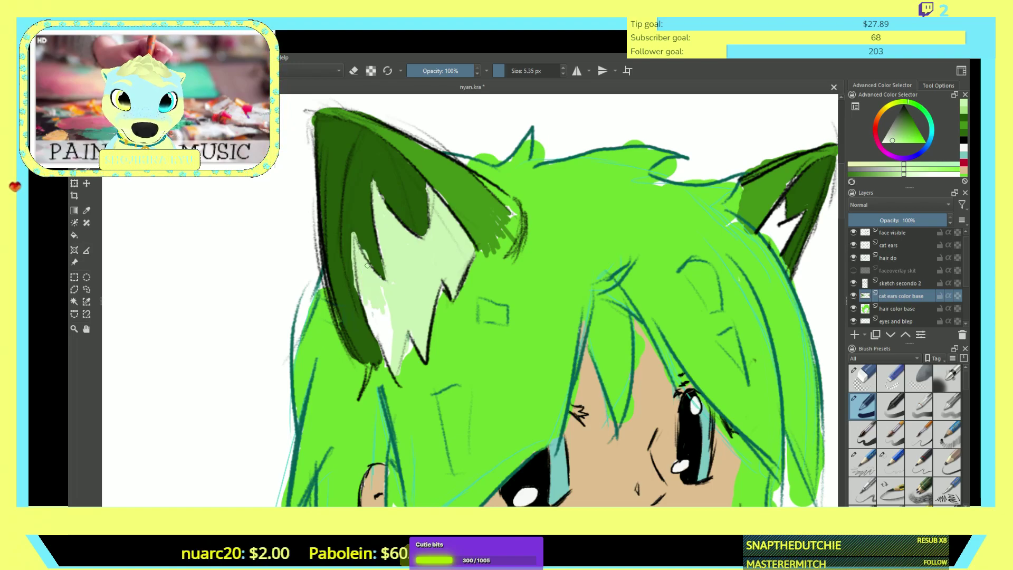
{"action": "key", "text": "ctrl+z"}
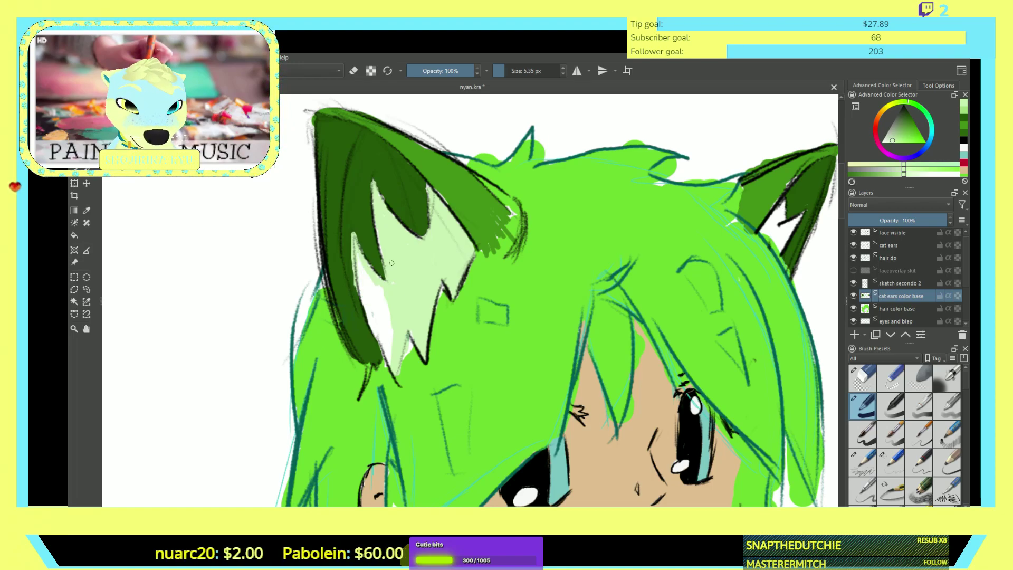
{"action": "scroll", "coordinate": [358, 272], "scroll_direction": "up", "scroll_amount": 4}
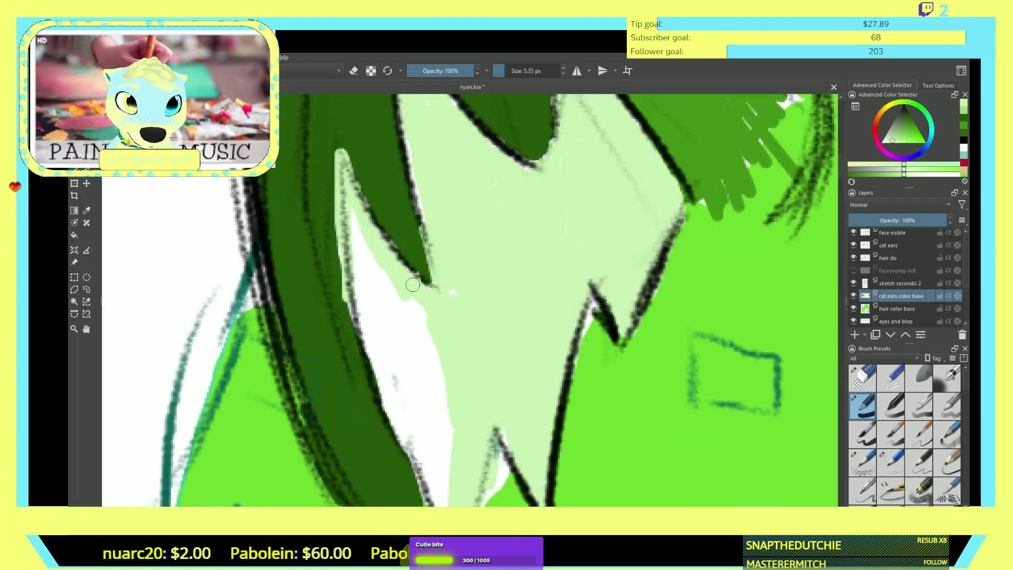
{"action": "mouse_move", "coordinate": [440, 312]}
{"action": "left_mouse_down"}
{"action": "mouse_move", "coordinate": [421, 331]}
{"action": "mouse_move", "coordinate": [437, 334]}
{"action": "mouse_move", "coordinate": [369, 255]}
{"action": "mouse_move", "coordinate": [375, 262]}
{"action": "mouse_move", "coordinate": [353, 207]}
{"action": "mouse_move", "coordinate": [365, 324]}
{"action": "mouse_move", "coordinate": [366, 295]}
{"action": "mouse_move", "coordinate": [388, 366]}
{"action": "mouse_move", "coordinate": [385, 279]}
{"action": "mouse_move", "coordinate": [420, 386]}
{"action": "mouse_move", "coordinate": [424, 347]}
{"action": "mouse_move", "coordinate": [437, 340]}
{"action": "mouse_move", "coordinate": [447, 439]}
{"action": "mouse_move", "coordinate": [447, 397]}
{"action": "mouse_move", "coordinate": [422, 389]}
{"action": "mouse_move", "coordinate": [425, 441]}
{"action": "mouse_move", "coordinate": [384, 339]}
{"action": "mouse_move", "coordinate": [394, 386]}
{"action": "mouse_move", "coordinate": [364, 329]}
{"action": "mouse_move", "coordinate": [402, 442]}
{"action": "mouse_move", "coordinate": [413, 456]}
{"action": "mouse_move", "coordinate": [416, 431]}
{"action": "mouse_move", "coordinate": [435, 474]}
{"action": "mouse_move", "coordinate": [449, 453]}
{"action": "left_mouse_up"}
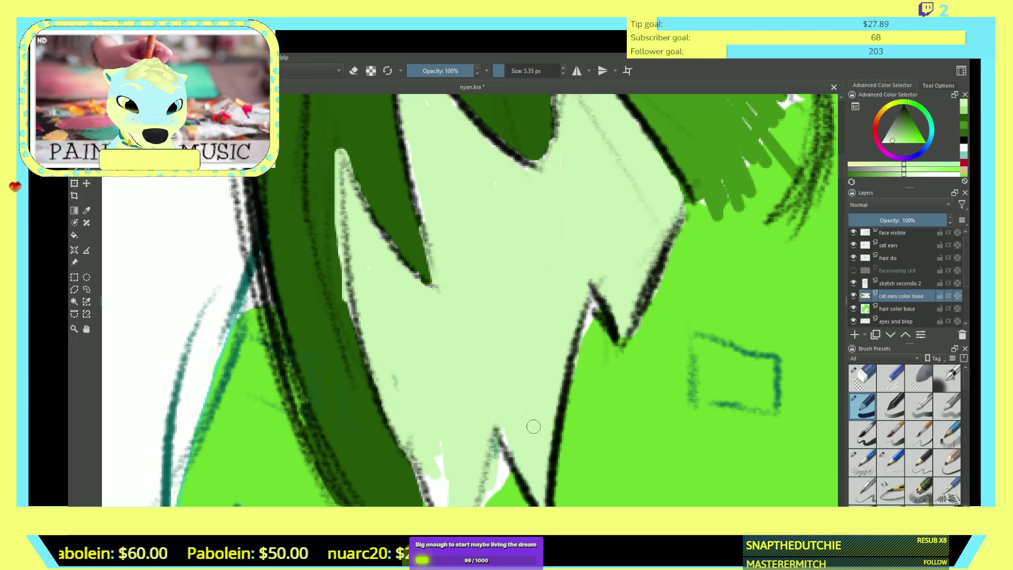
{"action": "key", "text": "e"}
{"action": "mouse_move", "coordinate": [435, 368]}
{"action": "left_mouse_down"}
{"action": "mouse_move", "coordinate": [445, 350]}
{"action": "mouse_move", "coordinate": [439, 253]}
{"action": "mouse_move", "coordinate": [455, 222]}
{"action": "left_mouse_up"}
{"action": "key", "text": "e"}
{"action": "mouse_move", "coordinate": [466, 292]}
{"action": "left_mouse_down"}
{"action": "mouse_move", "coordinate": [492, 333]}
{"action": "mouse_move", "coordinate": [455, 347]}
{"action": "mouse_move", "coordinate": [465, 312]}
{"action": "mouse_move", "coordinate": [481, 334]}
{"action": "mouse_move", "coordinate": [461, 294]}
{"action": "mouse_move", "coordinate": [470, 379]}
{"action": "left_mouse_up"}
{"action": "scroll", "coordinate": [474, 369], "scroll_direction": "down", "scroll_amount": 5, "text": "ctrl"}
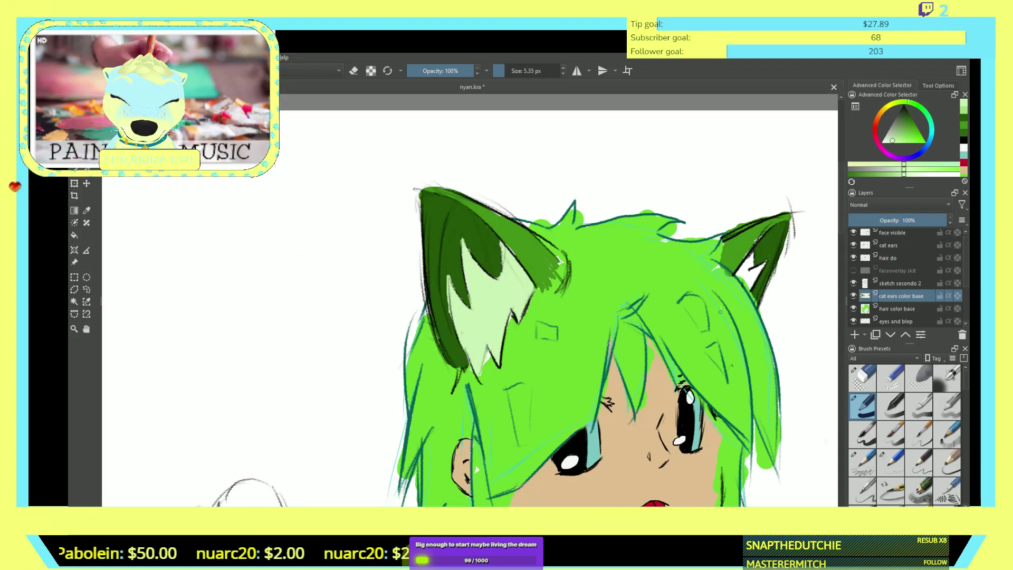
- Paint the white inner fur of the smaller cat ear with the same pale green
{"action": "key", "text": "e"}
{"action": "mouse_move", "coordinate": [685, 318]}
{"action": "left_mouse_down"}
{"action": "mouse_move", "coordinate": [573, 339]}
{"action": "mouse_move", "coordinate": [413, 403]}
{"action": "left_mouse_up"}
{"action": "key", "text": "e"}
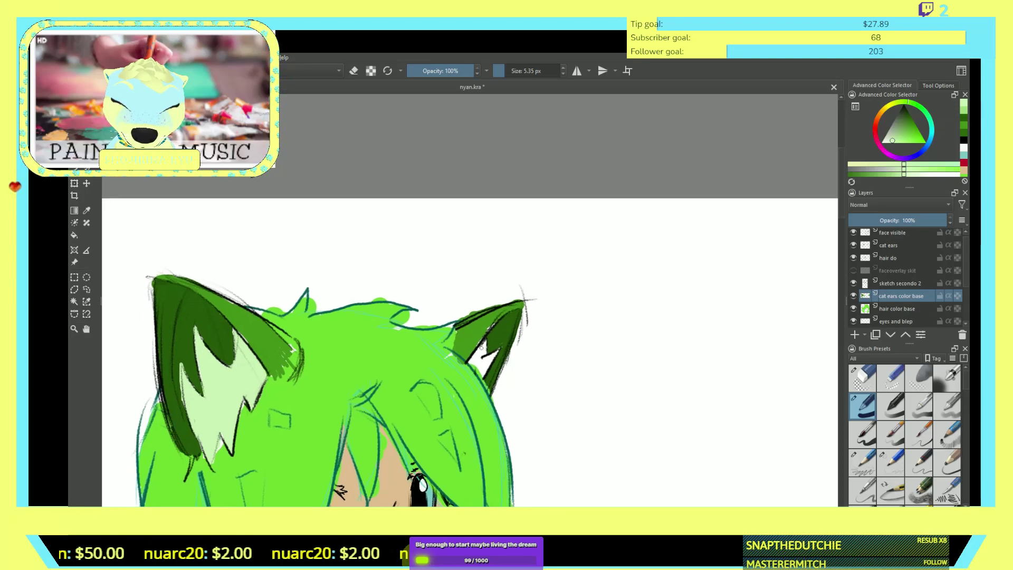
{"action": "scroll", "coordinate": [475, 348], "scroll_direction": "up", "scroll_amount": 6}
{"action": "mouse_move", "coordinate": [484, 329]}
{"action": "left_mouse_down"}
{"action": "mouse_move", "coordinate": [439, 365]}
{"action": "mouse_move", "coordinate": [485, 322]}
{"action": "mouse_move", "coordinate": [476, 357]}
{"action": "mouse_move", "coordinate": [473, 344]}
{"action": "mouse_move", "coordinate": [451, 365]}
{"action": "mouse_move", "coordinate": [481, 399]}
{"action": "mouse_move", "coordinate": [469, 381]}
{"action": "mouse_move", "coordinate": [482, 397]}
{"action": "mouse_move", "coordinate": [525, 327]}
{"action": "mouse_move", "coordinate": [479, 379]}
{"action": "mouse_move", "coordinate": [493, 357]}
{"action": "mouse_move", "coordinate": [476, 361]}
{"action": "mouse_move", "coordinate": [497, 346]}
{"action": "left_mouse_up"}
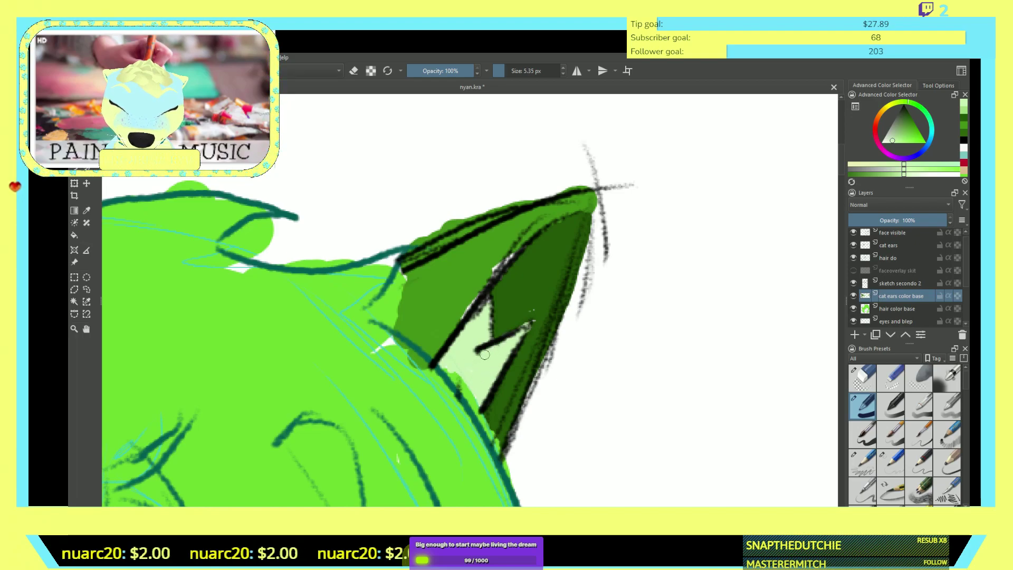
- Examine the coloured ears, hair and face across the whole head
{"action": "scroll", "coordinate": [479, 365], "scroll_direction": "down", "scroll_amount": 6}
{"action": "scroll", "coordinate": [458, 388], "scroll_direction": "down", "scroll_amount": 3}
{"action": "scroll", "coordinate": [457, 422], "scroll_direction": "up", "scroll_amount": 5}
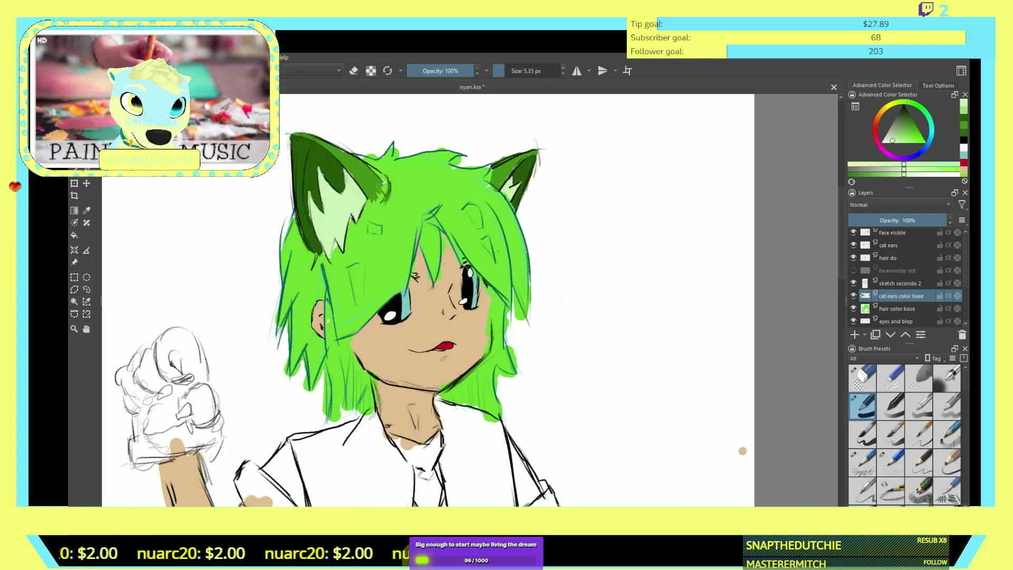
{"action": "key", "text": "plus"}
{"action": "key", "text": "minus"}
{"action": "key", "text": "minus"}
{"action": "key", "text": "minus"}
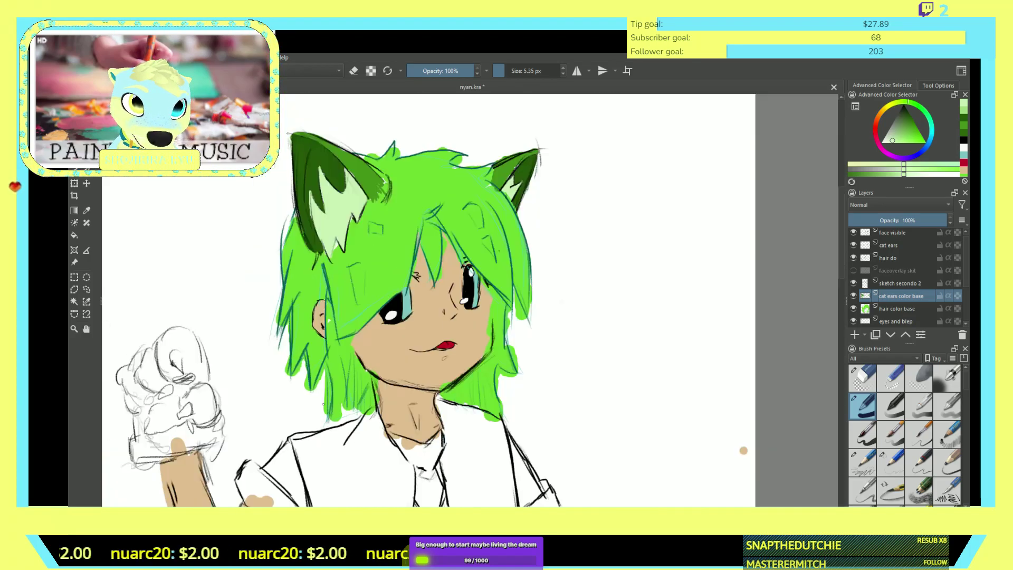
{"action": "key", "text": "plus"}
{"action": "key", "text": "plus"}
{"action": "key", "text": "plus"}
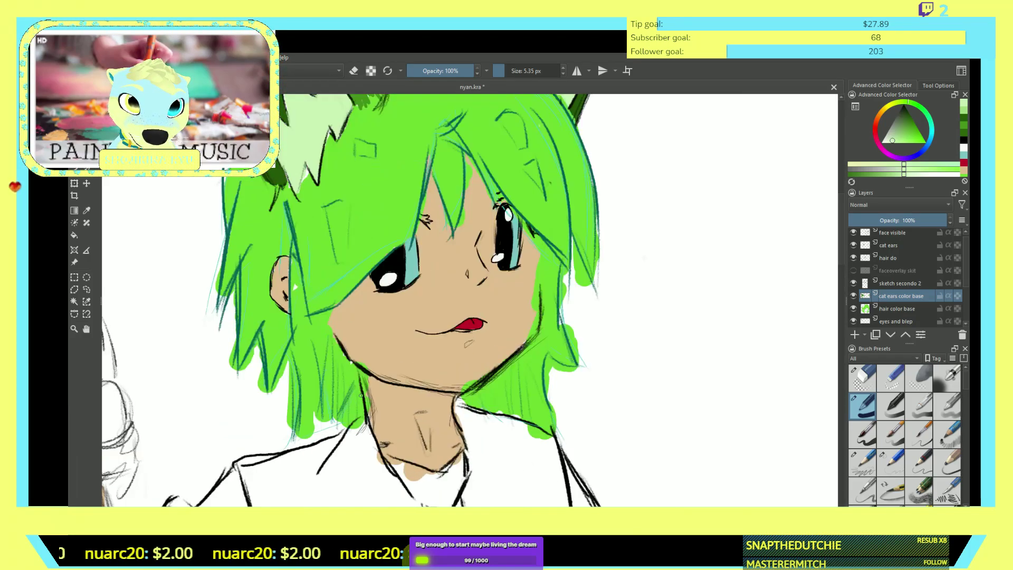
- On the hair color base layer, erase the green overspill outside the hair lock beside the cheek with the 144.28 px eraser
{"action": "left_click", "coordinate": [897, 309]}
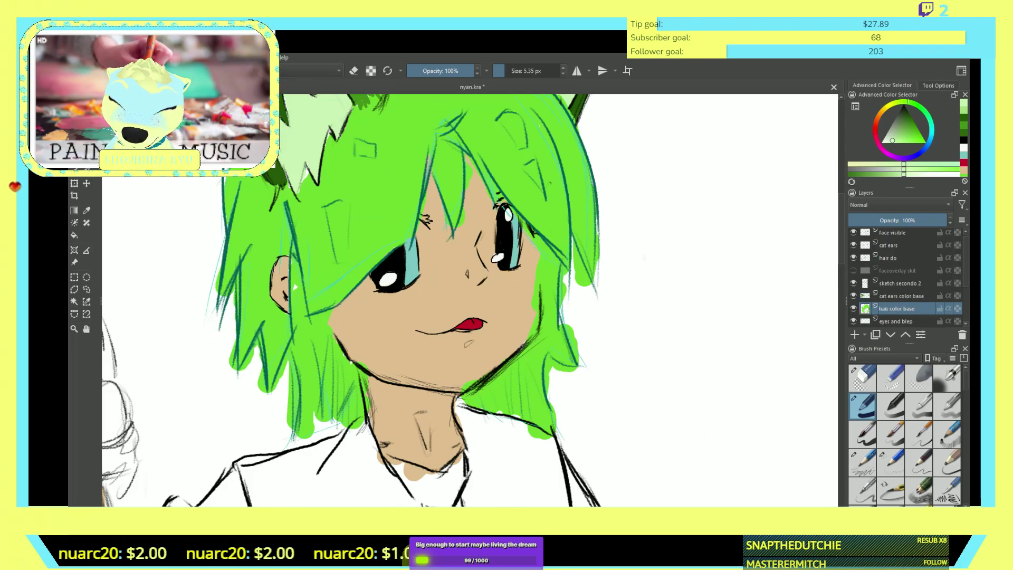
{"action": "key", "text": "e"}
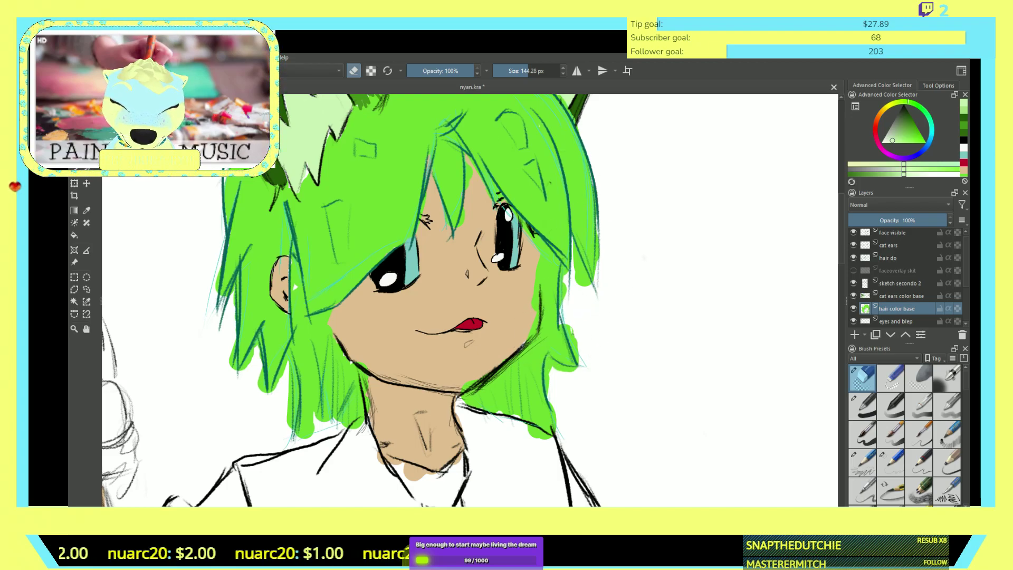
{"action": "scroll", "coordinate": [578, 327], "scroll_direction": "up", "scroll_amount": 5}
{"action": "mouse_move", "coordinate": [554, 309]}
{"action": "left_mouse_down"}
{"action": "mouse_move", "coordinate": [575, 395]}
{"action": "mouse_move", "coordinate": [540, 278]}
{"action": "mouse_move", "coordinate": [538, 346]}
{"action": "mouse_move", "coordinate": [536, 328]}
{"action": "mouse_move", "coordinate": [573, 429]}
{"action": "mouse_move", "coordinate": [566, 401]}
{"action": "mouse_move", "coordinate": [583, 424]}
{"action": "mouse_move", "coordinate": [584, 454]}
{"action": "left_mouse_up"}
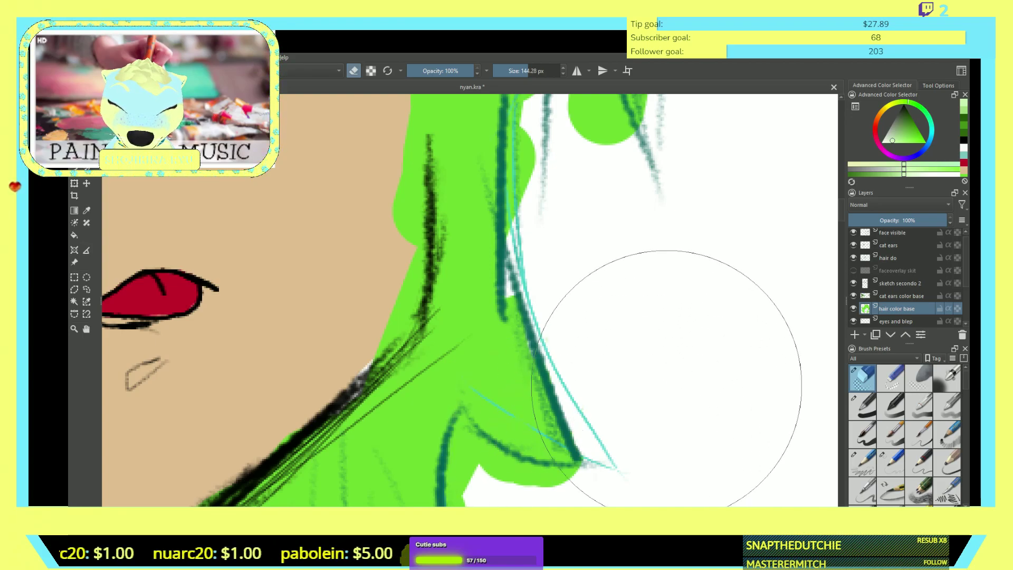
{"action": "left_click_drag", "start_coordinate": [521, 186], "coordinate": [509, 213]}
{"action": "mouse_move", "coordinate": [519, 160]}
{"action": "left_mouse_down"}
{"action": "mouse_move", "coordinate": [522, 198]}
{"action": "mouse_move", "coordinate": [529, 179]}
{"action": "mouse_move", "coordinate": [512, 174]}
{"action": "mouse_move", "coordinate": [513, 190]}
{"action": "mouse_move", "coordinate": [527, 147]}
{"action": "left_mouse_up"}
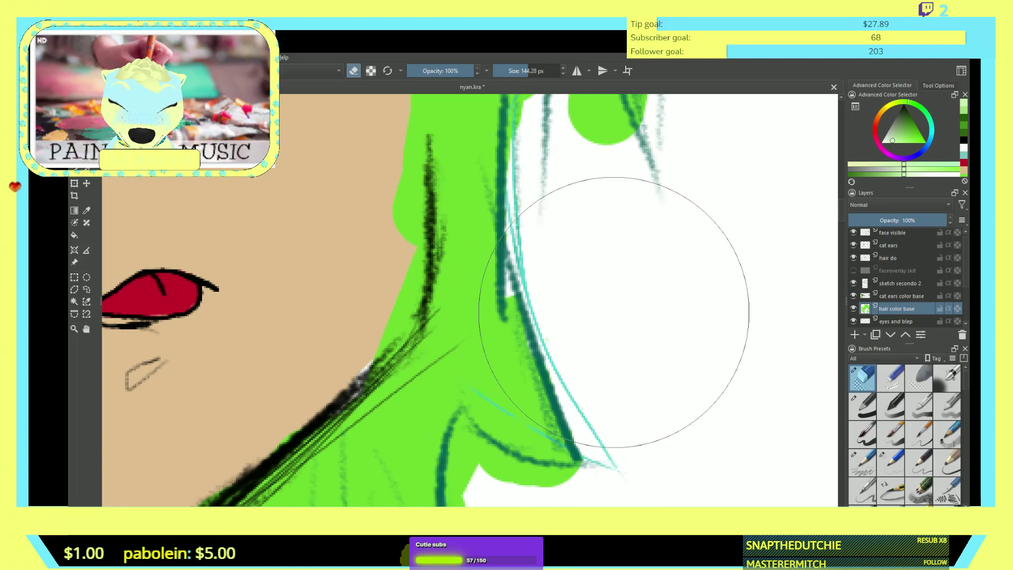
{"action": "left_click_drag", "start_coordinate": [620, 261], "coordinate": [599, 143]}
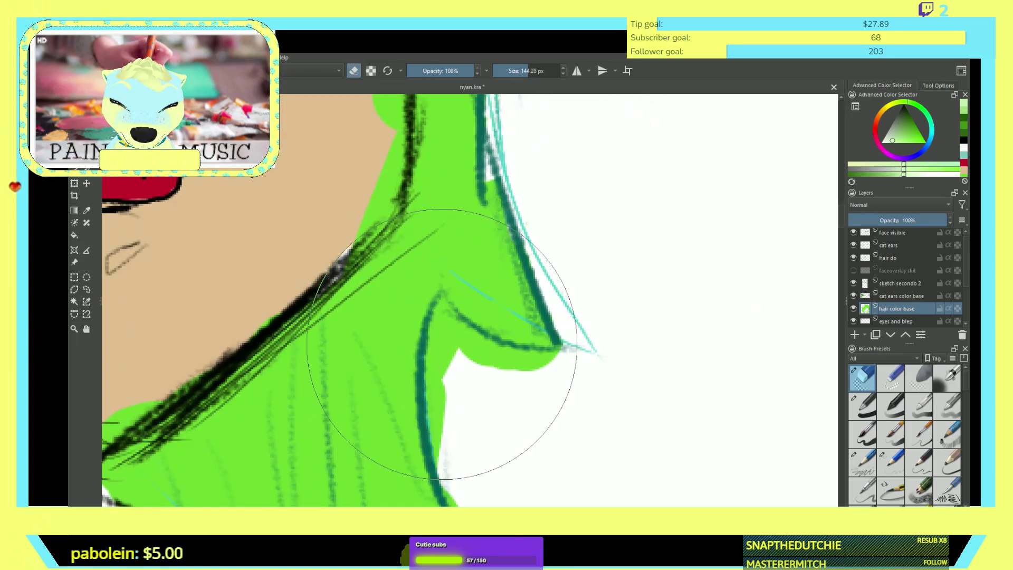
- Erase the excess green beneath that lock's curved tip and along the inward-curving outline below it
{"action": "mouse_move", "coordinate": [435, 344]}
{"action": "left_mouse_down"}
{"action": "mouse_move", "coordinate": [443, 302]}
{"action": "mouse_move", "coordinate": [463, 328]}
{"action": "mouse_move", "coordinate": [455, 321]}
{"action": "mouse_move", "coordinate": [455, 361]}
{"action": "mouse_move", "coordinate": [445, 317]}
{"action": "mouse_move", "coordinate": [448, 388]}
{"action": "mouse_move", "coordinate": [438, 343]}
{"action": "mouse_move", "coordinate": [431, 377]}
{"action": "mouse_move", "coordinate": [431, 367]}
{"action": "mouse_move", "coordinate": [437, 417]}
{"action": "mouse_move", "coordinate": [445, 390]}
{"action": "mouse_move", "coordinate": [438, 434]}
{"action": "mouse_move", "coordinate": [432, 410]}
{"action": "mouse_move", "coordinate": [440, 459]}
{"action": "mouse_move", "coordinate": [459, 383]}
{"action": "mouse_move", "coordinate": [472, 379]}
{"action": "mouse_move", "coordinate": [464, 348]}
{"action": "mouse_move", "coordinate": [471, 377]}
{"action": "left_mouse_up"}
{"action": "left_click_drag", "start_coordinate": [448, 419], "coordinate": [442, 467]}
{"action": "mouse_move", "coordinate": [459, 375]}
{"action": "left_mouse_down"}
{"action": "mouse_move", "coordinate": [478, 349]}
{"action": "mouse_move", "coordinate": [467, 347]}
{"action": "mouse_move", "coordinate": [482, 367]}
{"action": "mouse_move", "coordinate": [471, 333]}
{"action": "mouse_move", "coordinate": [482, 362]}
{"action": "left_mouse_up"}
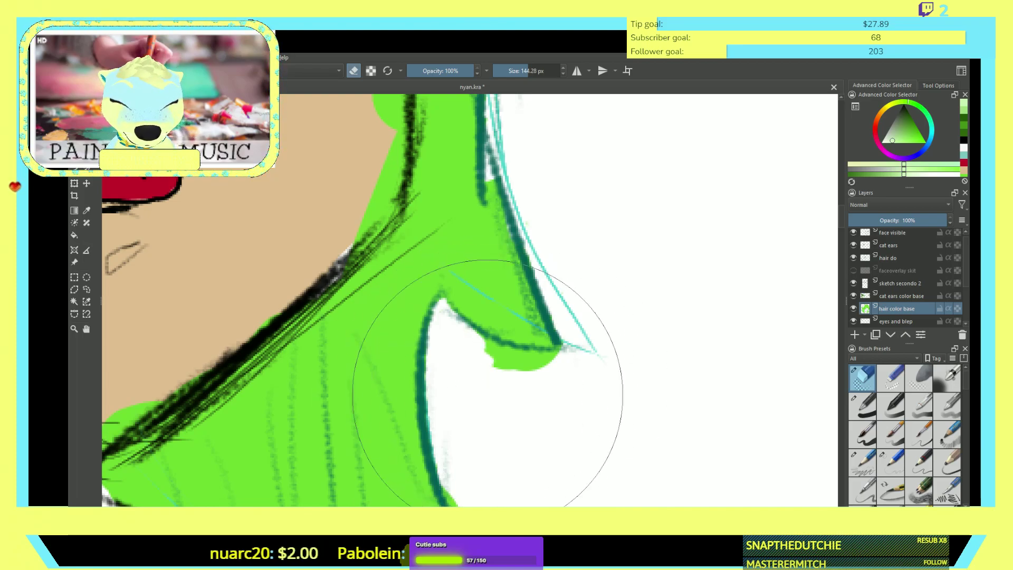
{"action": "mouse_move", "coordinate": [529, 388]}
{"action": "left_mouse_down"}
{"action": "mouse_move", "coordinate": [543, 391]}
{"action": "mouse_move", "coordinate": [480, 340]}
{"action": "mouse_move", "coordinate": [526, 364]}
{"action": "mouse_move", "coordinate": [570, 357]}
{"action": "mouse_move", "coordinate": [533, 362]}
{"action": "mouse_move", "coordinate": [506, 346]}
{"action": "mouse_move", "coordinate": [560, 356]}
{"action": "left_mouse_up"}
{"action": "scroll", "coordinate": [661, 431], "scroll_direction": "down", "scroll_amount": 4}
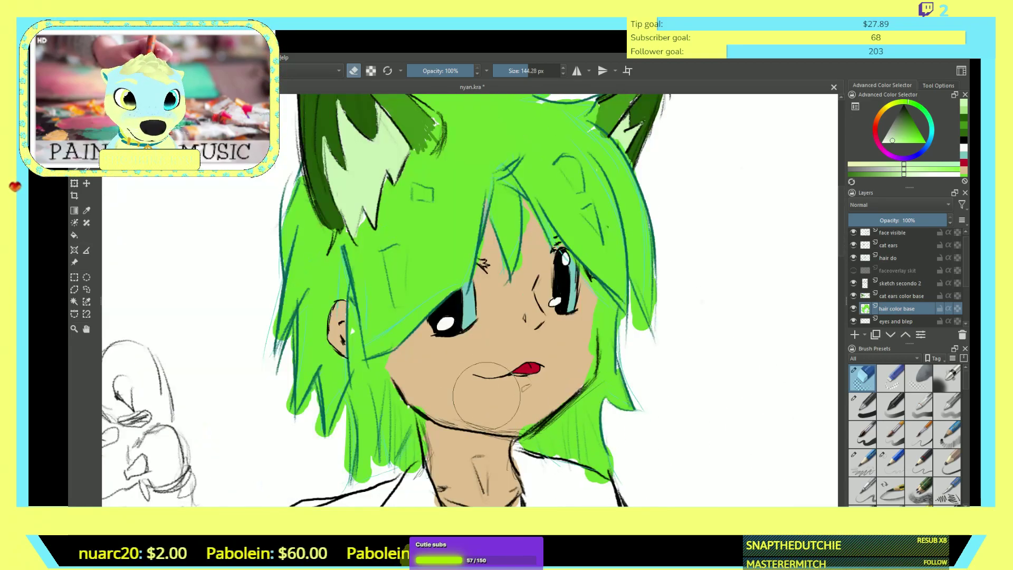
- Change from the eraser to the 5.35 px brush and choose the hair's bright green
{"action": "scroll", "coordinate": [291, 267], "scroll_direction": "up", "scroll_amount": 1}
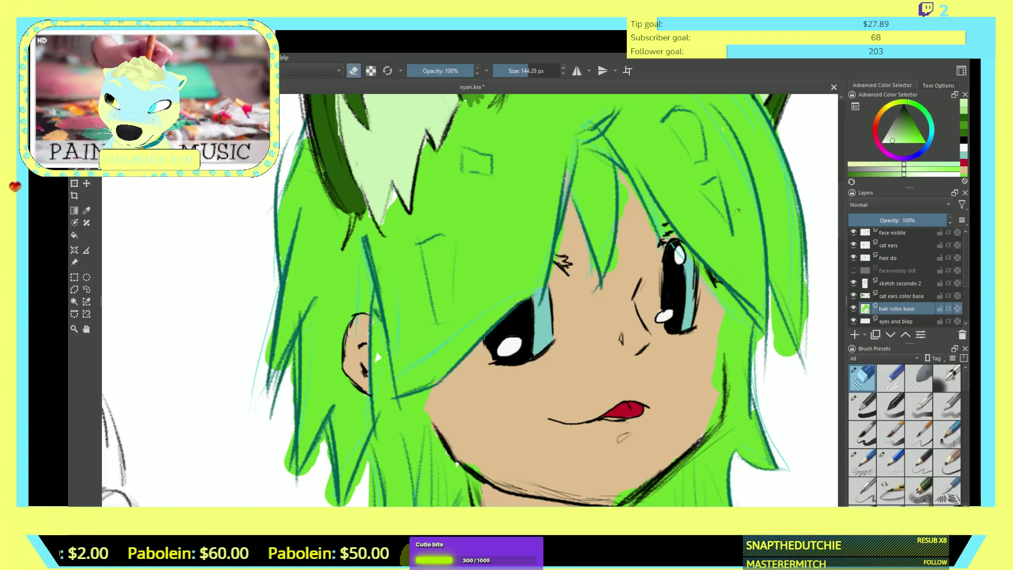
{"action": "left_click", "coordinate": [964, 156]}
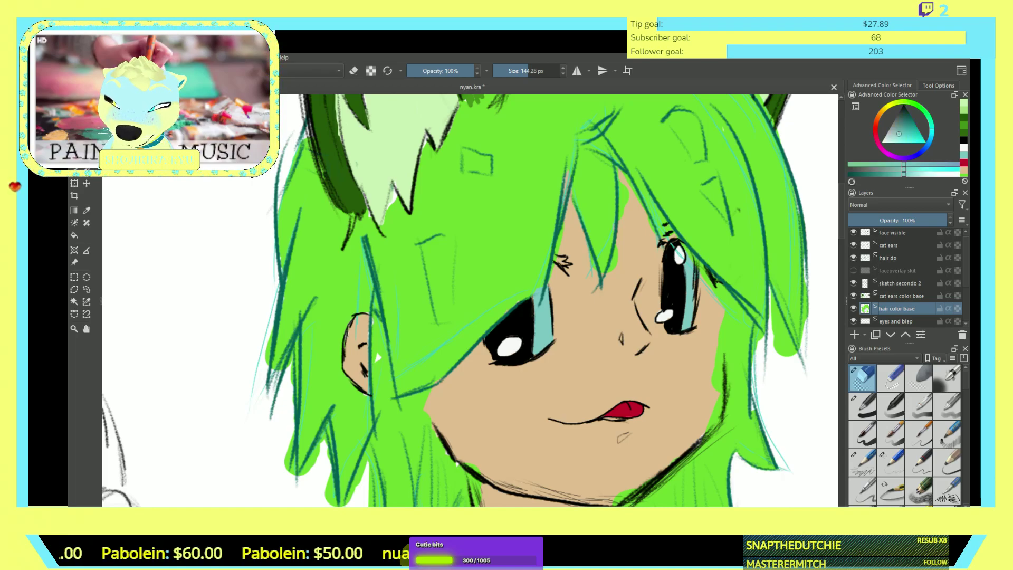
{"action": "left_click", "coordinate": [964, 174]}
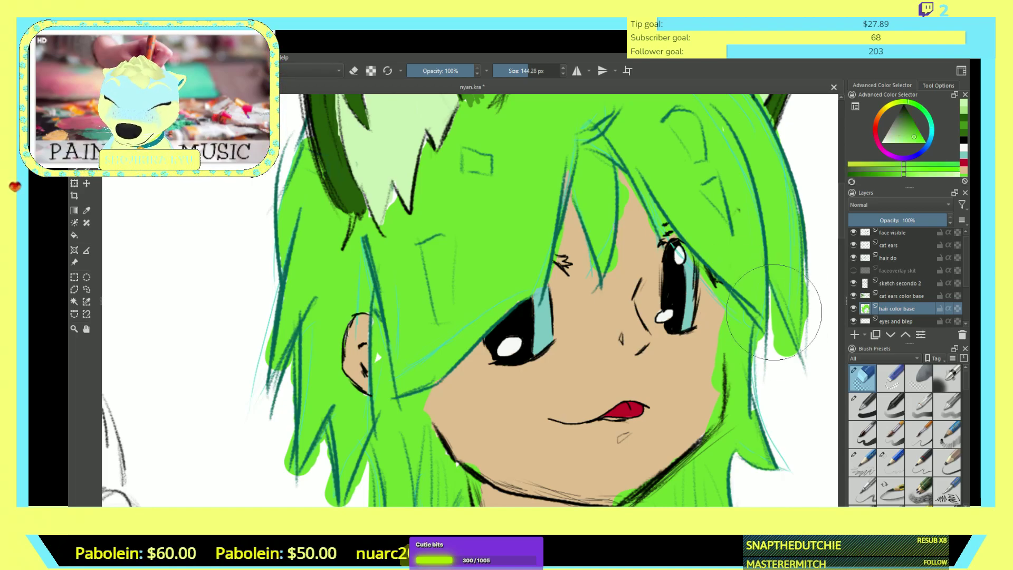
{"action": "left_click", "coordinate": [862, 407]}
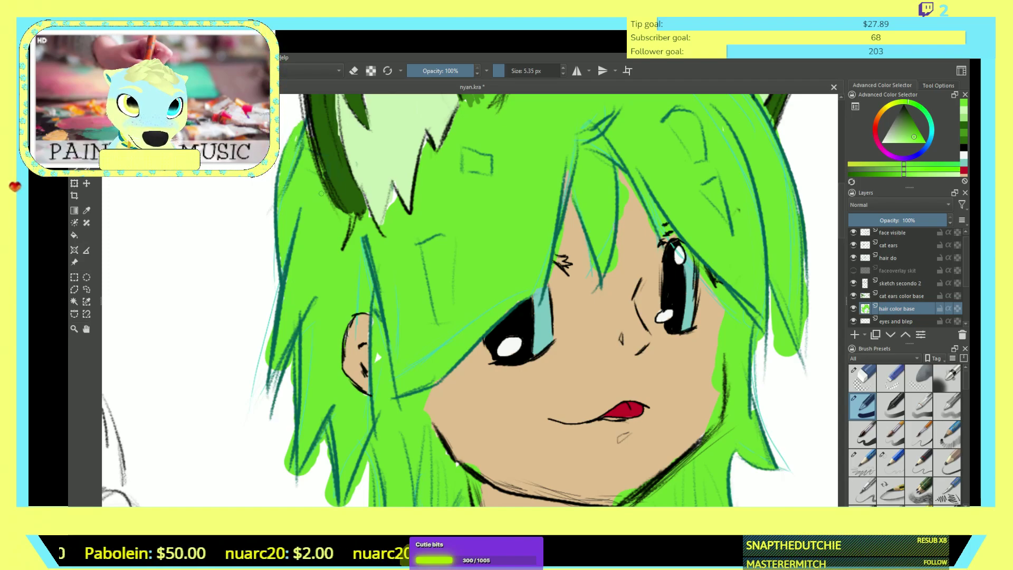
{"action": "scroll", "coordinate": [313, 195], "scroll_direction": "down", "scroll_amount": 4}
{"action": "scroll", "coordinate": [363, 190], "scroll_direction": "up", "scroll_amount": 4}
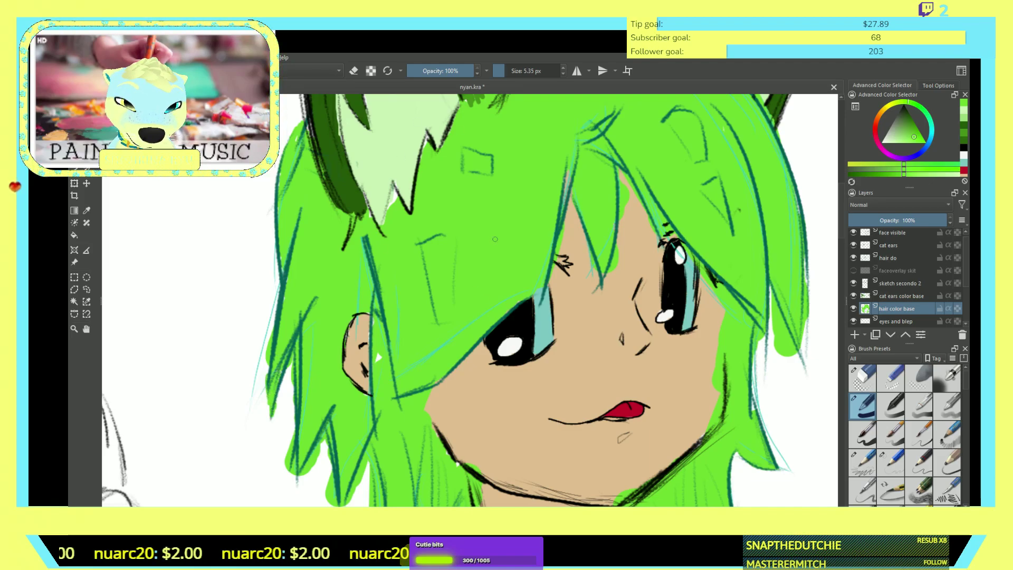
{"action": "scroll", "coordinate": [495, 239], "scroll_direction": "down", "scroll_amount": 2}
{"action": "scroll", "coordinate": [495, 239], "scroll_direction": "up", "scroll_amount": 2}
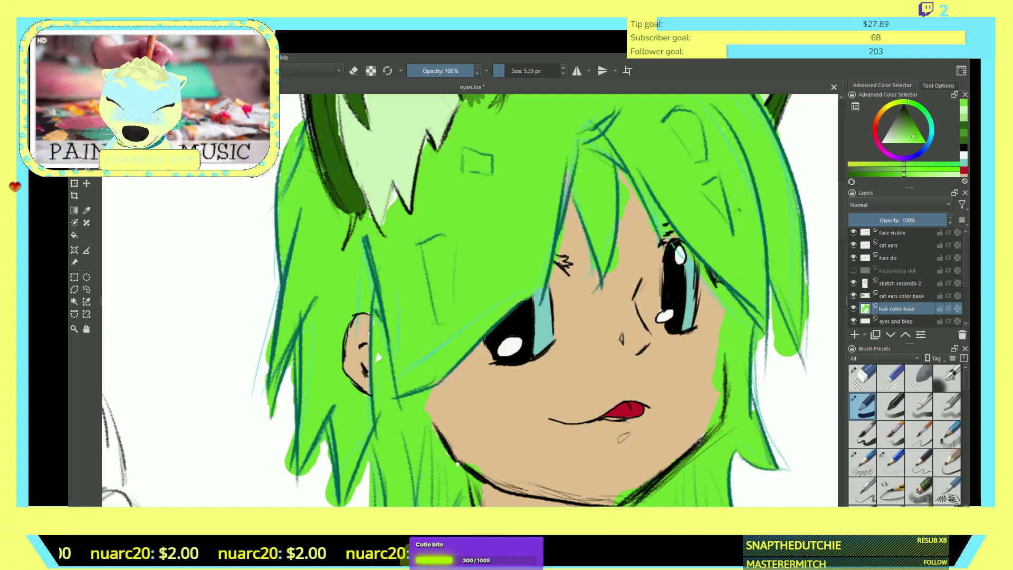
- On the hair do layer, erase the box and triangle sketch marks inside the hair on both sides of the parting
{"action": "left_click", "coordinate": [888, 258]}
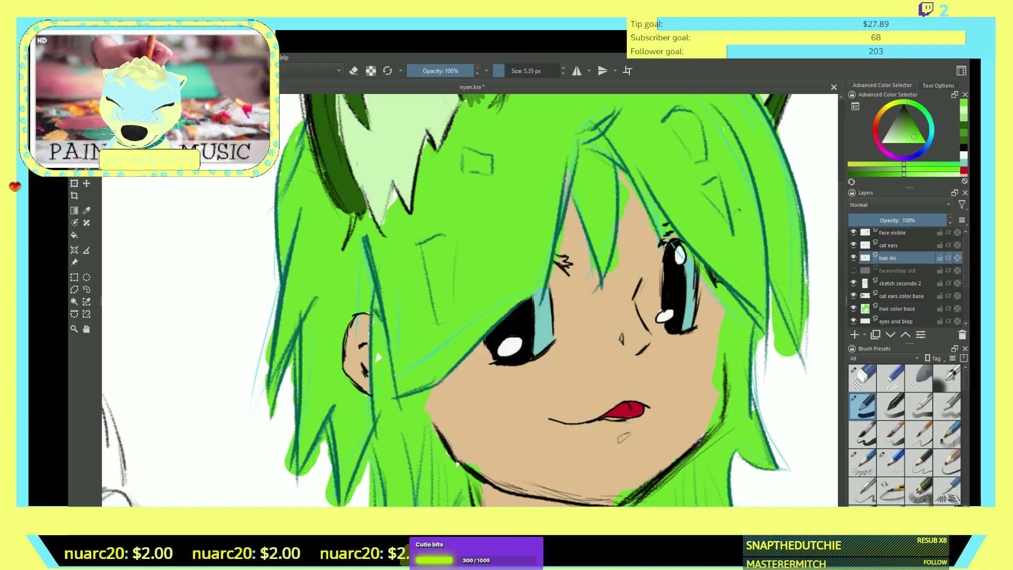
{"action": "left_click", "coordinate": [863, 378]}
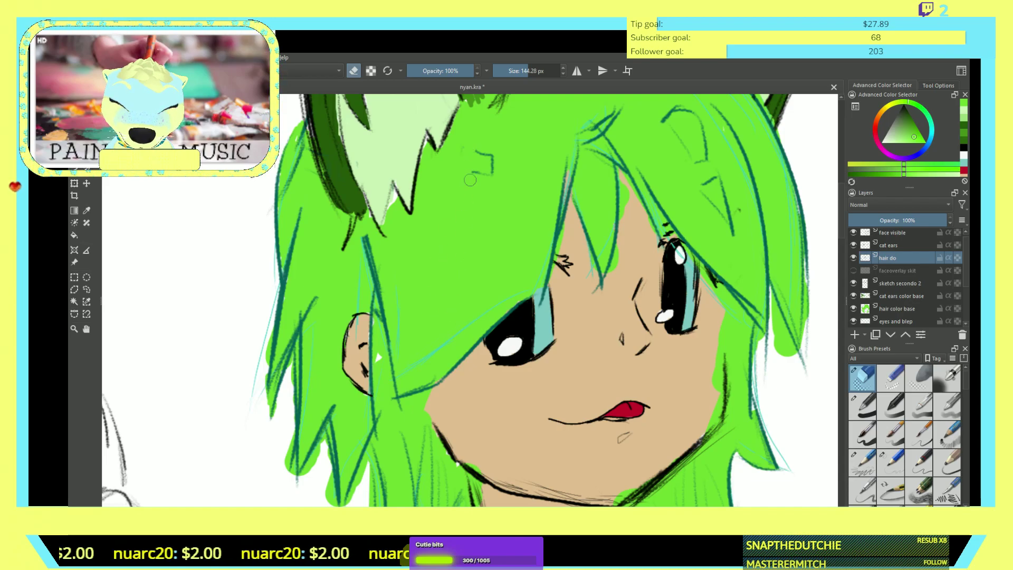
{"action": "mouse_move", "coordinate": [478, 183]}
{"action": "left_mouse_down"}
{"action": "mouse_move", "coordinate": [492, 133]}
{"action": "mouse_move", "coordinate": [482, 184]}
{"action": "left_mouse_up"}
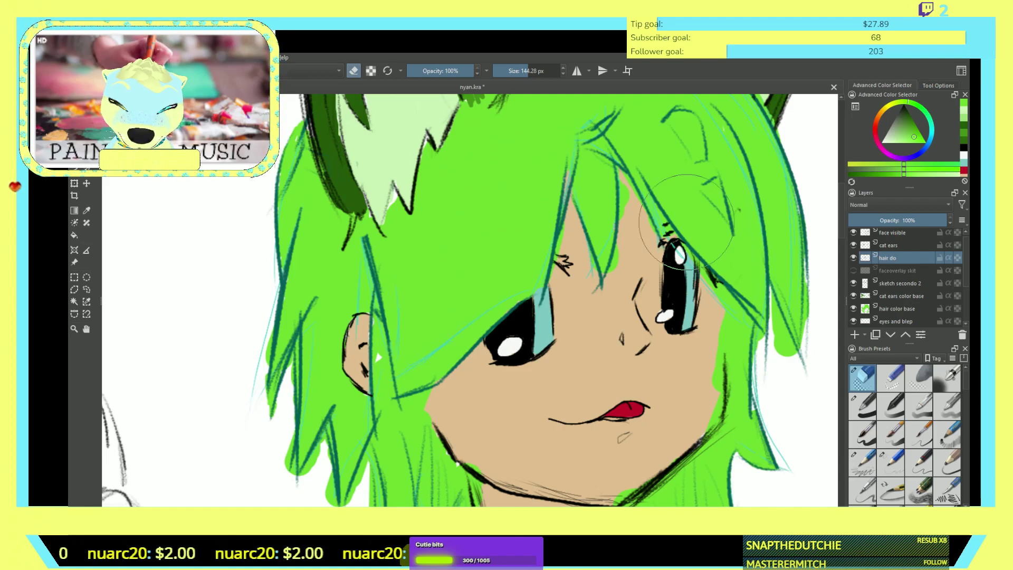
{"action": "mouse_move", "coordinate": [717, 192]}
{"action": "left_mouse_down"}
{"action": "mouse_move", "coordinate": [689, 184]}
{"action": "mouse_move", "coordinate": [718, 221]}
{"action": "mouse_move", "coordinate": [707, 171]}
{"action": "mouse_move", "coordinate": [728, 223]}
{"action": "mouse_move", "coordinate": [726, 189]}
{"action": "mouse_move", "coordinate": [736, 226]}
{"action": "mouse_move", "coordinate": [710, 162]}
{"action": "mouse_move", "coordinate": [685, 151]}
{"action": "mouse_move", "coordinate": [667, 110]}
{"action": "mouse_move", "coordinate": [686, 130]}
{"action": "mouse_move", "coordinate": [681, 111]}
{"action": "mouse_move", "coordinate": [757, 234]}
{"action": "mouse_move", "coordinate": [816, 295]}
{"action": "mouse_move", "coordinate": [784, 229]}
{"action": "mouse_move", "coordinate": [720, 161]}
{"action": "mouse_move", "coordinate": [723, 142]}
{"action": "mouse_move", "coordinate": [744, 182]}
{"action": "left_mouse_up"}
{"action": "key", "text": "ctrl+z"}
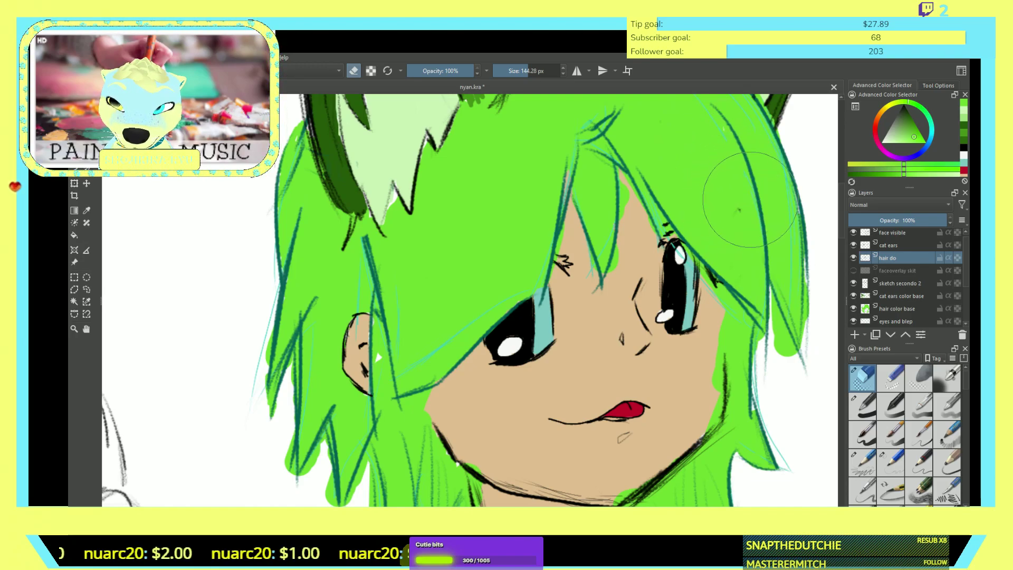
- Erase the stray light-blue sketch lines inside the large fringe section between the human ear and the eye
{"action": "scroll", "coordinate": [462, 353], "scroll_direction": "up", "scroll_amount": 5}
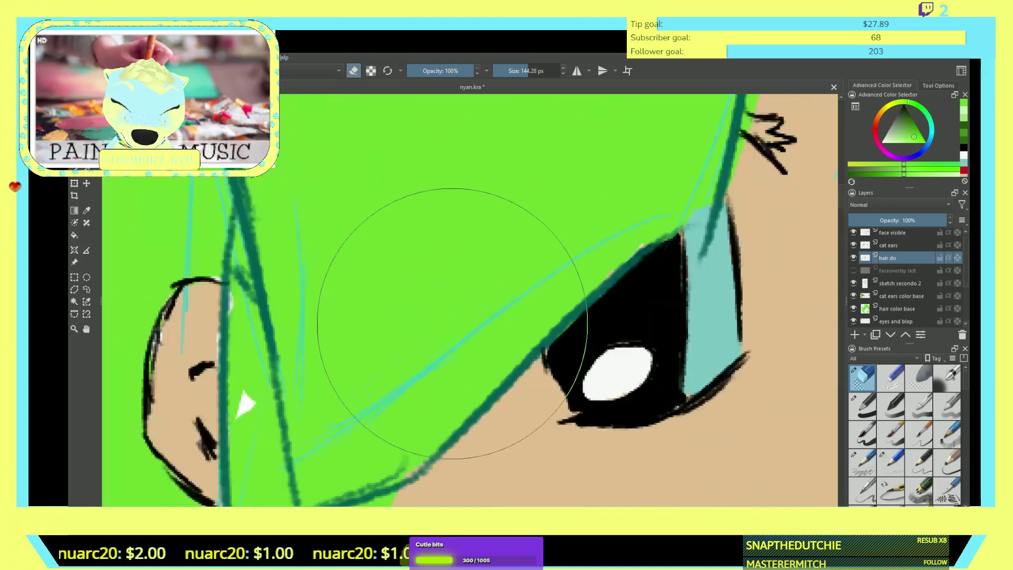
{"action": "mouse_move", "coordinate": [463, 353]}
{"action": "left_mouse_down"}
{"action": "mouse_move", "coordinate": [365, 423]}
{"action": "mouse_move", "coordinate": [349, 422]}
{"action": "mouse_move", "coordinate": [342, 441]}
{"action": "mouse_move", "coordinate": [331, 431]}
{"action": "mouse_move", "coordinate": [311, 459]}
{"action": "mouse_move", "coordinate": [309, 447]}
{"action": "mouse_move", "coordinate": [304, 454]}
{"action": "mouse_move", "coordinate": [300, 222]}
{"action": "left_mouse_up"}
{"action": "mouse_move", "coordinate": [439, 322]}
{"action": "left_mouse_down"}
{"action": "mouse_move", "coordinate": [473, 333]}
{"action": "mouse_move", "coordinate": [634, 215]}
{"action": "mouse_move", "coordinate": [637, 226]}
{"action": "mouse_move", "coordinate": [650, 208]}
{"action": "mouse_move", "coordinate": [673, 215]}
{"action": "mouse_move", "coordinate": [693, 184]}
{"action": "left_mouse_up"}
{"action": "scroll", "coordinate": [686, 177], "scroll_direction": "down", "scroll_amount": 4}
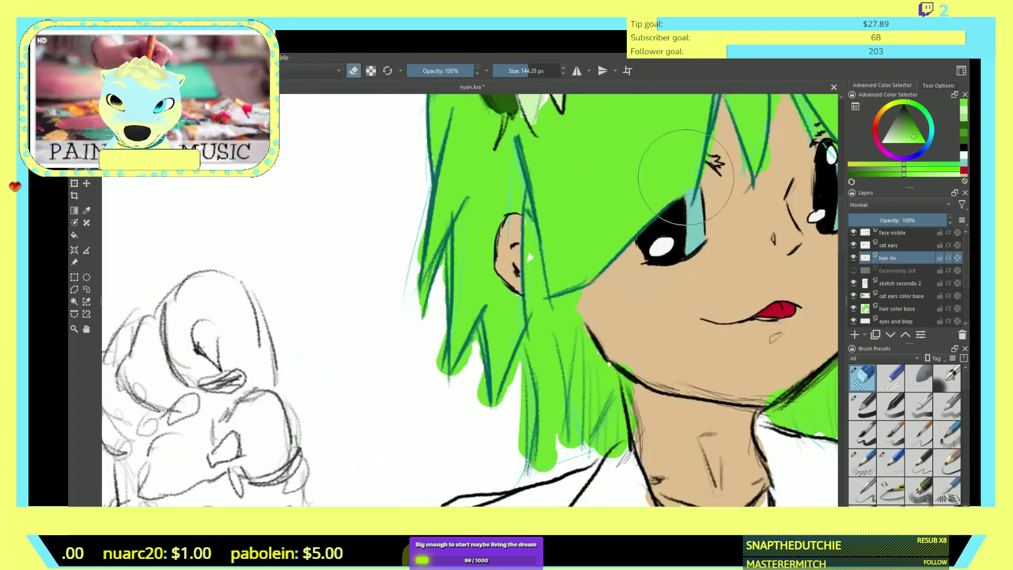
{"action": "scroll", "coordinate": [686, 177], "scroll_direction": "down", "scroll_amount": 5}
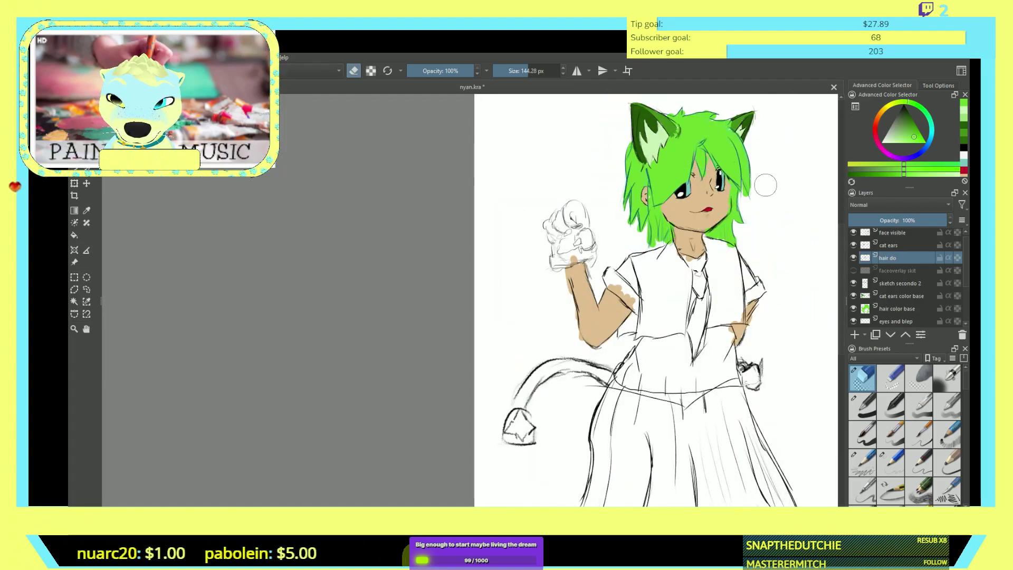
- Try to erase the crossed line ends at the top of the parting with the large eraser
{"action": "scroll", "coordinate": [715, 270], "scroll_direction": "up", "scroll_amount": 5}
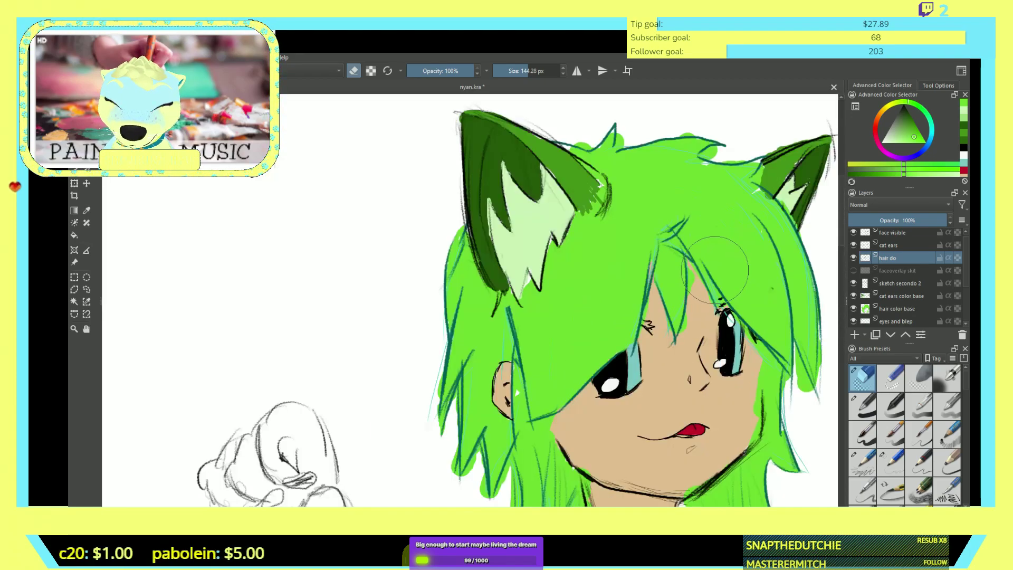
{"action": "scroll", "coordinate": [717, 254], "scroll_direction": "up", "scroll_amount": 2}
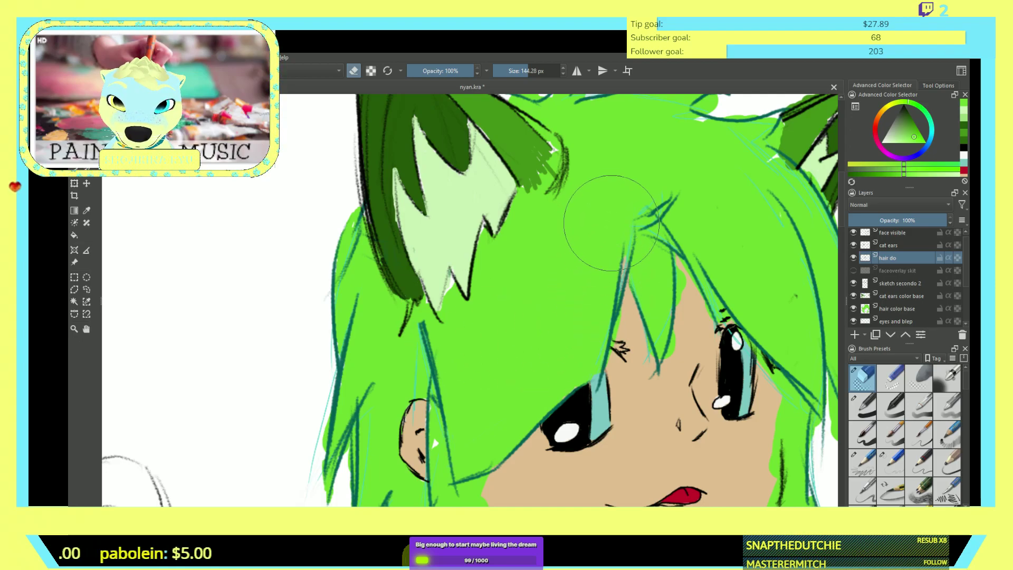
{"action": "left_click_drag", "start_coordinate": [634, 205], "coordinate": [660, 201]}
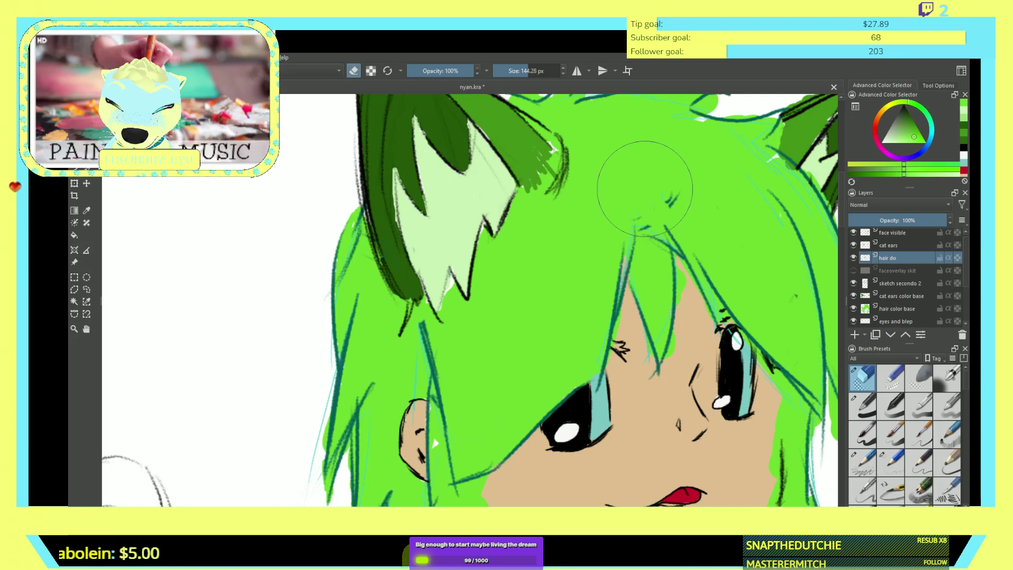
{"action": "key", "text": "ctrl+z"}
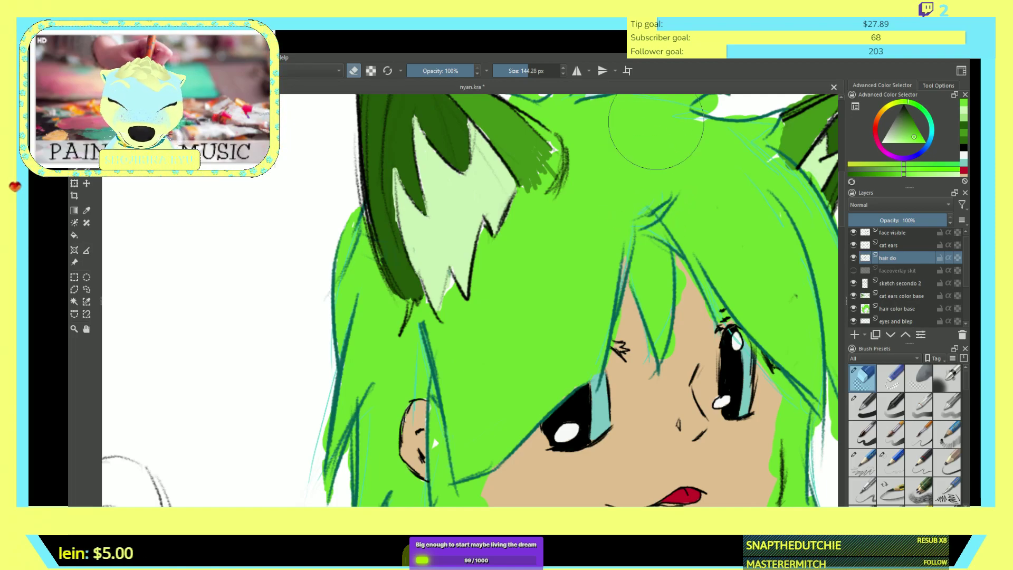
- Reduce the eraser to 29.14 px and erase light-blue sketch lines around the top of the parting
{"action": "scroll", "coordinate": [892, 253], "scroll_direction": "up", "scroll_amount": 1}
{"action": "scroll", "coordinate": [684, 197], "scroll_direction": "up", "scroll_amount": 3}
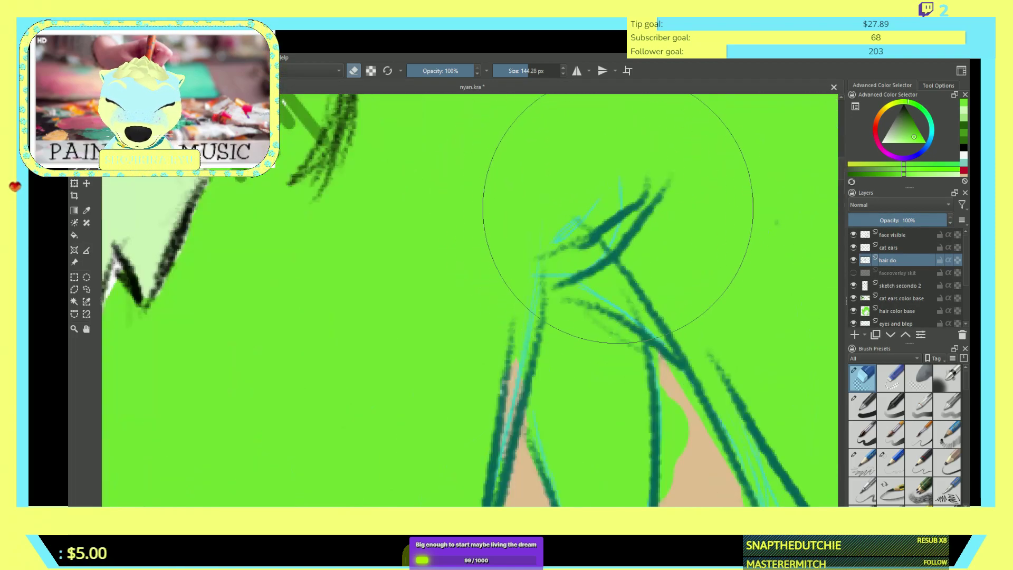
{"action": "left_click", "coordinate": [513, 71]}
{"action": "left_click_drag", "start_coordinate": [576, 189], "coordinate": [579, 198]}
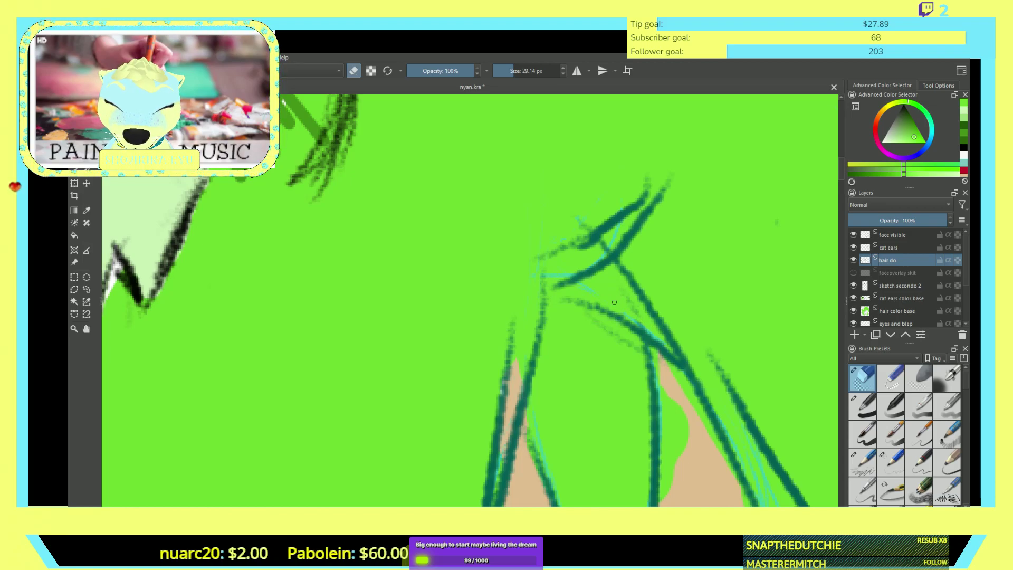
{"action": "scroll", "coordinate": [603, 262], "scroll_direction": "down", "scroll_amount": 6}
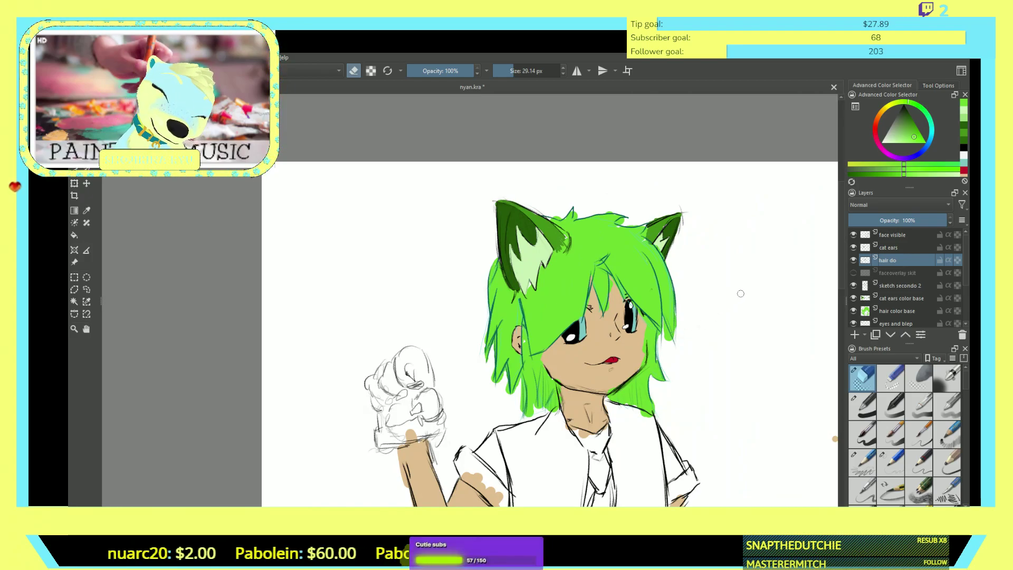
{"action": "scroll", "coordinate": [740, 293], "scroll_direction": "down", "scroll_amount": 5}
{"action": "scroll", "coordinate": [737, 328], "scroll_direction": "up", "scroll_amount": 5}
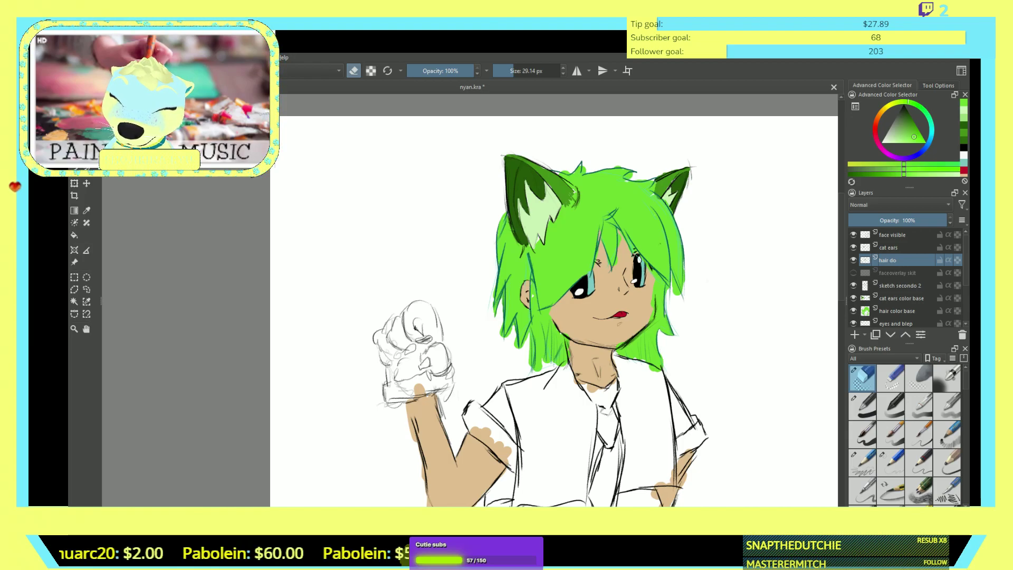
- On the skin color base layer, pick crimson and paint the V-shaped top of the tie below the neck with the 5.35 px brush
{"action": "scroll", "coordinate": [905, 277], "scroll_direction": "down", "scroll_amount": 3}
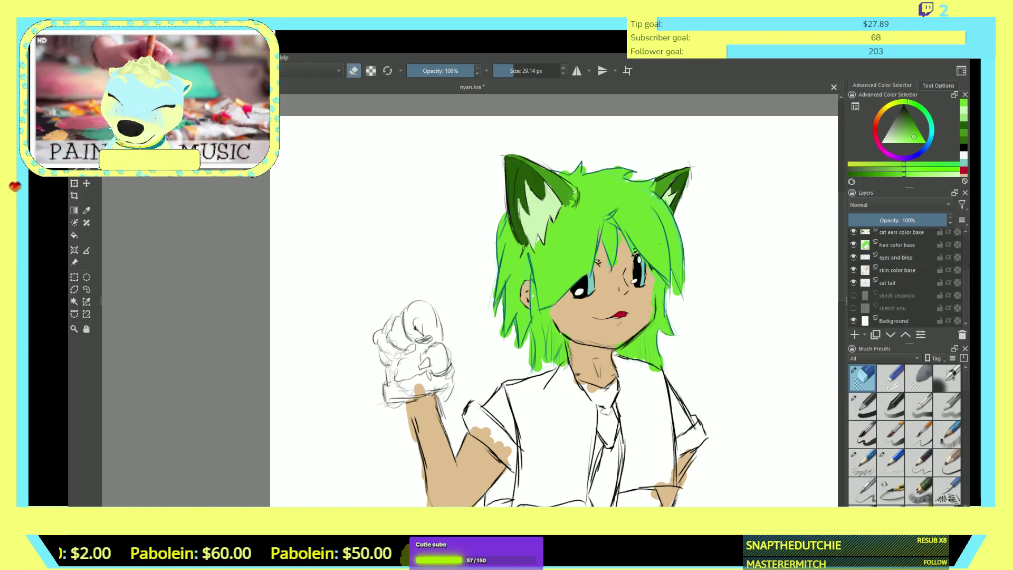
{"action": "left_click", "coordinate": [897, 270]}
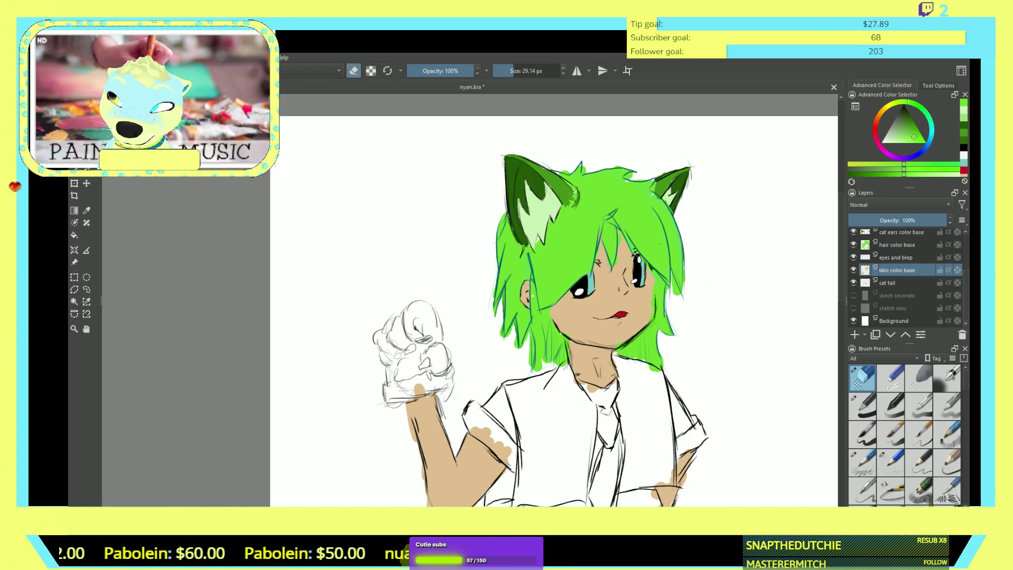
{"action": "left_click", "coordinate": [876, 127]}
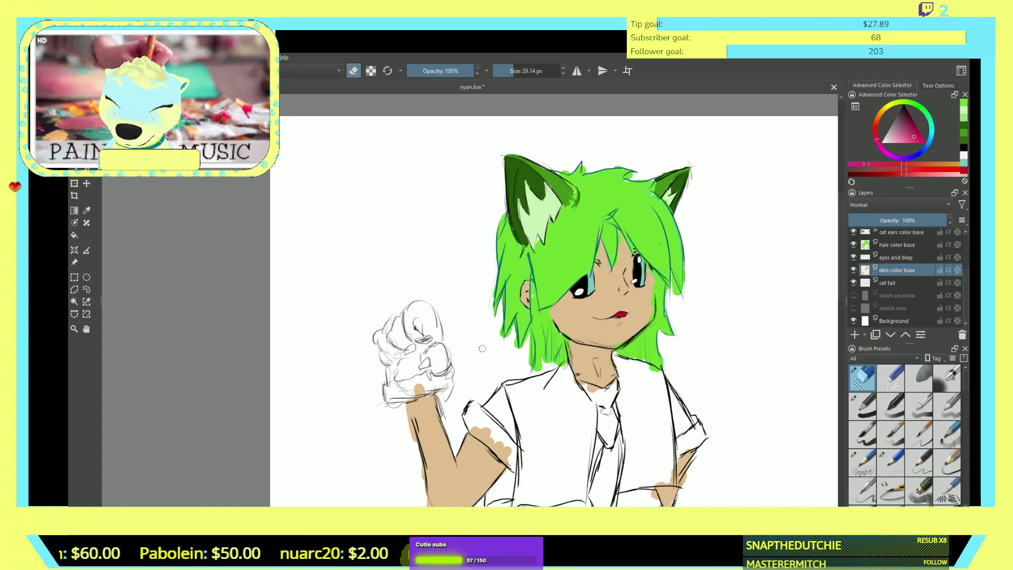
{"action": "scroll", "coordinate": [621, 409], "scroll_direction": "up", "scroll_amount": 2}
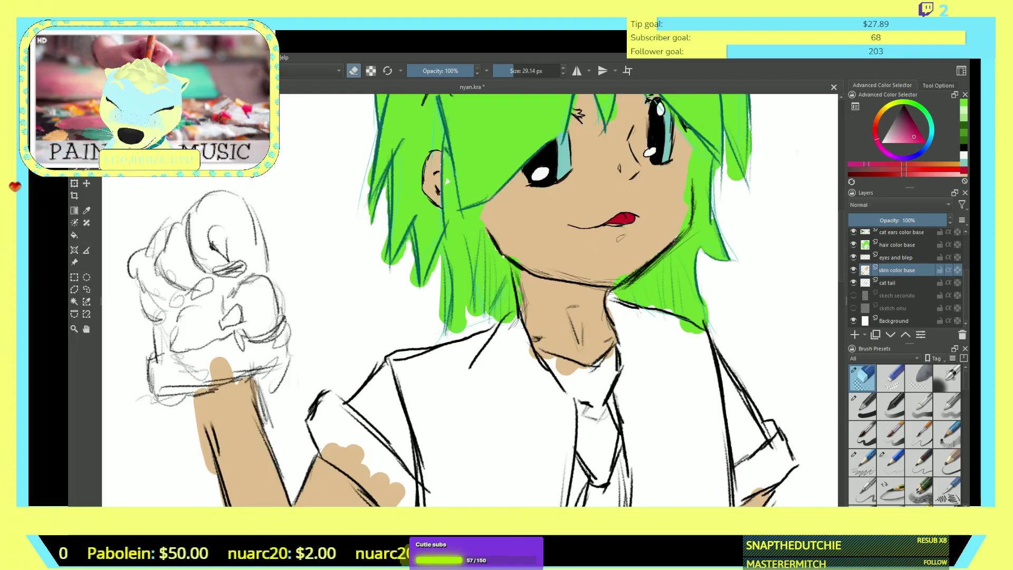
{"action": "left_click", "coordinate": [862, 406]}
{"action": "left_click_drag", "start_coordinate": [604, 374], "coordinate": [612, 365]}
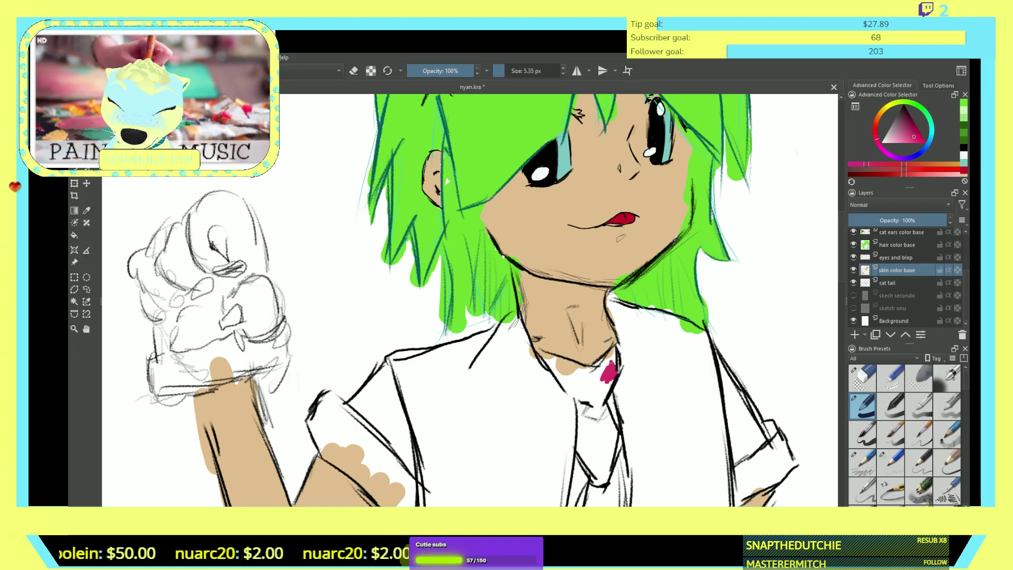
{"action": "mouse_move", "coordinate": [610, 372]}
{"action": "left_mouse_down"}
{"action": "mouse_move", "coordinate": [600, 396]}
{"action": "mouse_move", "coordinate": [607, 360]}
{"action": "mouse_move", "coordinate": [590, 376]}
{"action": "mouse_move", "coordinate": [593, 388]}
{"action": "left_mouse_up"}
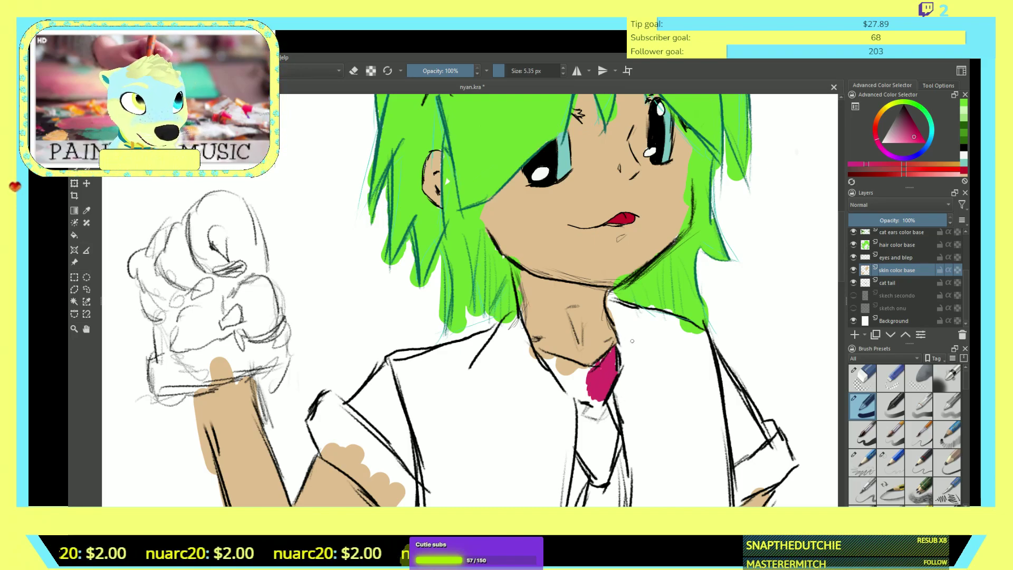
{"action": "left_click_drag", "start_coordinate": [563, 366], "coordinate": [561, 372]}
{"action": "mouse_move", "coordinate": [562, 362]}
{"action": "left_mouse_down"}
{"action": "mouse_move", "coordinate": [591, 370]}
{"action": "mouse_move", "coordinate": [601, 361]}
{"action": "mouse_move", "coordinate": [590, 376]}
{"action": "mouse_move", "coordinate": [576, 368]}
{"action": "mouse_move", "coordinate": [586, 378]}
{"action": "mouse_move", "coordinate": [572, 368]}
{"action": "mouse_move", "coordinate": [587, 385]}
{"action": "mouse_move", "coordinate": [565, 370]}
{"action": "mouse_move", "coordinate": [579, 386]}
{"action": "left_mouse_up"}
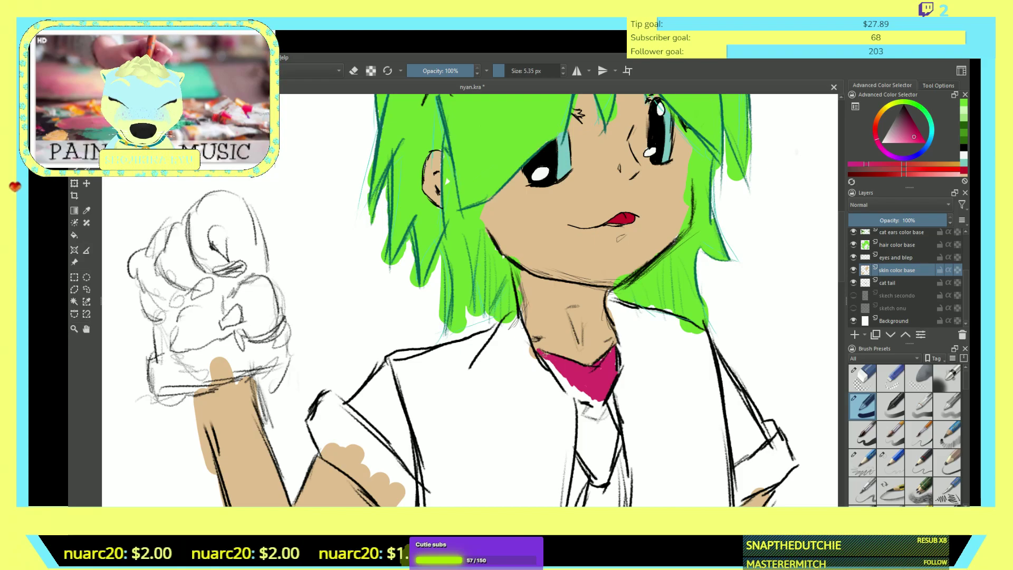
{"action": "mouse_move", "coordinate": [554, 361]}
{"action": "left_mouse_down"}
{"action": "mouse_move", "coordinate": [559, 383]}
{"action": "mouse_move", "coordinate": [580, 395]}
{"action": "left_mouse_up"}
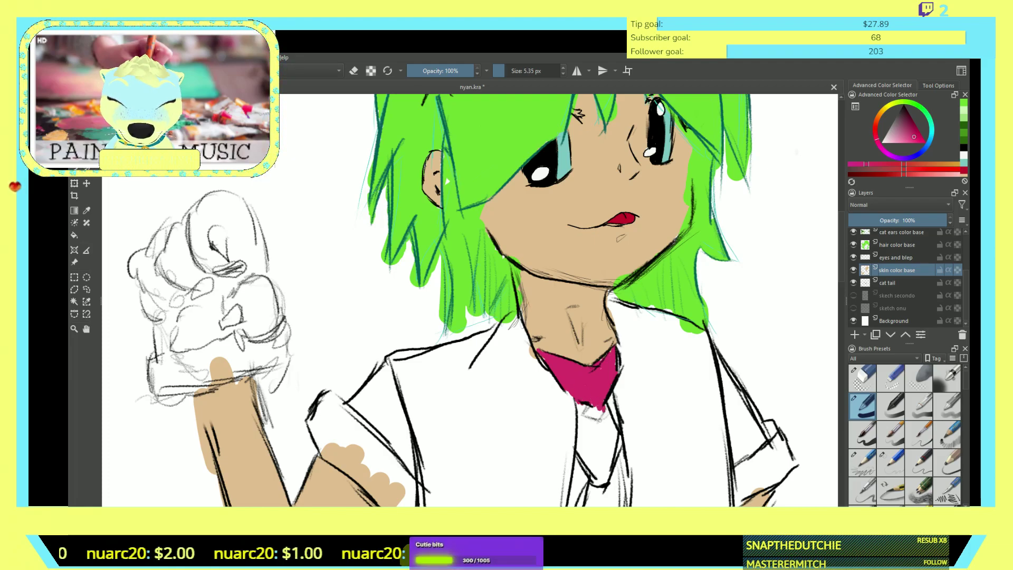
- Enlarge the brush to 18.77 px and fill the tie knot and the long hanging part of the tie with crimson
{"action": "scroll", "coordinate": [599, 419], "scroll_direction": "down", "scroll_amount": 5}
{"action": "scroll", "coordinate": [605, 455], "scroll_direction": "up", "scroll_amount": 4}
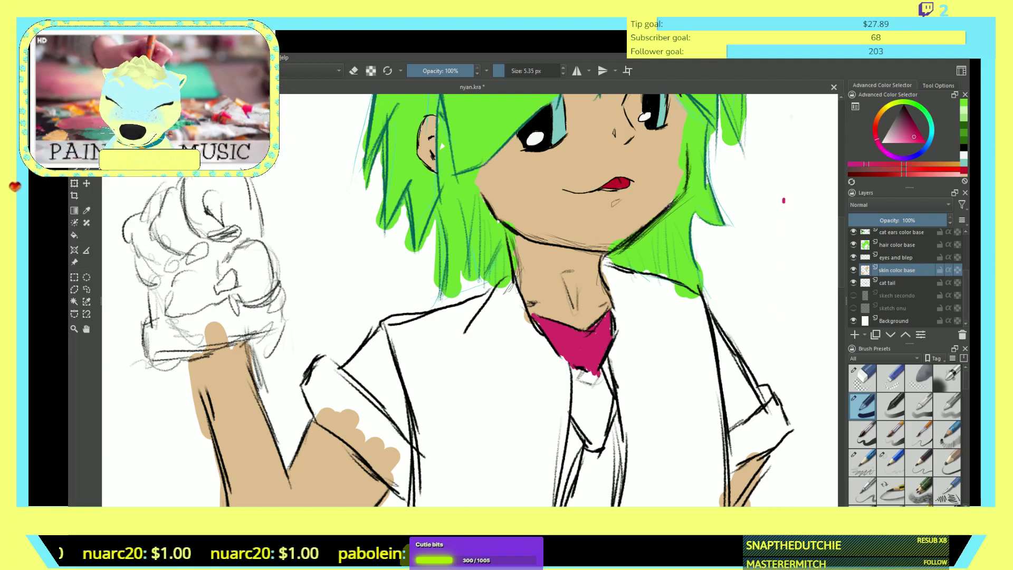
{"action": "scroll", "coordinate": [745, 251], "scroll_direction": "down", "scroll_amount": 5}
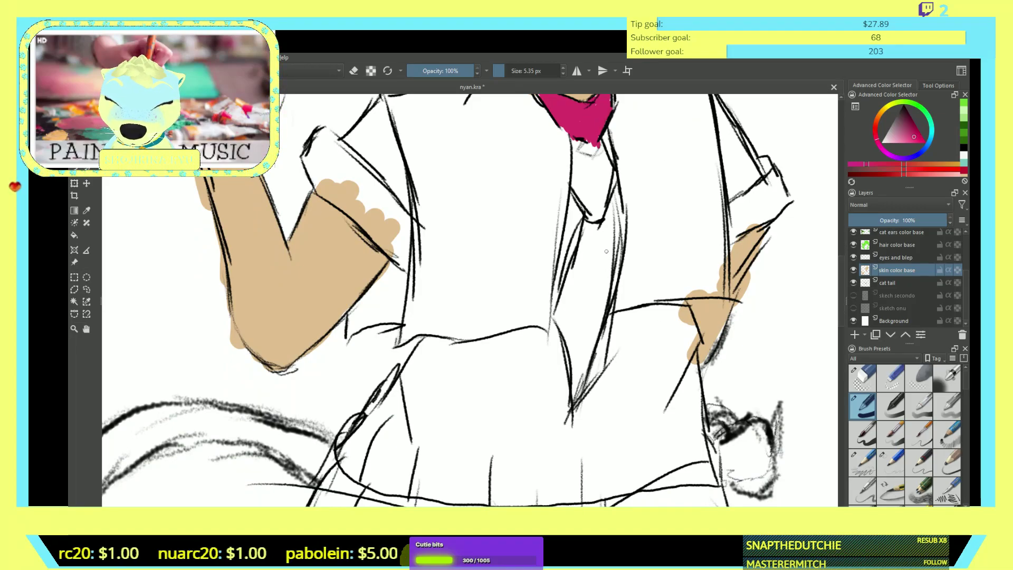
{"action": "left_click", "coordinate": [510, 71]}
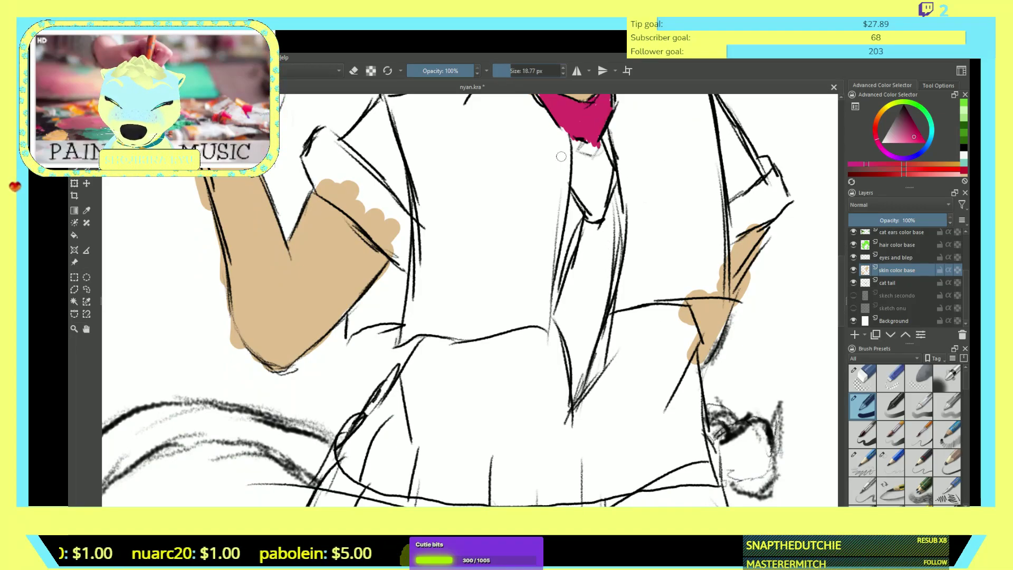
{"action": "mouse_move", "coordinate": [601, 243]}
{"action": "left_mouse_down"}
{"action": "mouse_move", "coordinate": [596, 254]}
{"action": "mouse_move", "coordinate": [590, 208]}
{"action": "left_mouse_up"}
{"action": "mouse_move", "coordinate": [576, 152]}
{"action": "left_mouse_down"}
{"action": "mouse_move", "coordinate": [577, 138]}
{"action": "mouse_move", "coordinate": [576, 163]}
{"action": "mouse_move", "coordinate": [574, 135]}
{"action": "mouse_move", "coordinate": [602, 182]}
{"action": "mouse_move", "coordinate": [602, 156]}
{"action": "mouse_move", "coordinate": [606, 201]}
{"action": "mouse_move", "coordinate": [593, 271]}
{"action": "mouse_move", "coordinate": [575, 301]}
{"action": "mouse_move", "coordinate": [591, 227]}
{"action": "mouse_move", "coordinate": [568, 306]}
{"action": "mouse_move", "coordinate": [584, 237]}
{"action": "mouse_move", "coordinate": [563, 295]}
{"action": "mouse_move", "coordinate": [575, 407]}
{"action": "mouse_move", "coordinate": [600, 373]}
{"action": "mouse_move", "coordinate": [603, 348]}
{"action": "mouse_move", "coordinate": [578, 388]}
{"action": "mouse_move", "coordinate": [586, 317]}
{"action": "mouse_move", "coordinate": [576, 346]}
{"action": "mouse_move", "coordinate": [567, 304]}
{"action": "mouse_move", "coordinate": [586, 277]}
{"action": "mouse_move", "coordinate": [604, 324]}
{"action": "mouse_move", "coordinate": [596, 372]}
{"action": "mouse_move", "coordinate": [614, 195]}
{"action": "mouse_move", "coordinate": [618, 237]}
{"action": "mouse_move", "coordinate": [613, 181]}
{"action": "mouse_move", "coordinate": [586, 272]}
{"action": "mouse_move", "coordinate": [578, 265]}
{"action": "mouse_move", "coordinate": [591, 182]}
{"action": "mouse_move", "coordinate": [579, 187]}
{"action": "mouse_move", "coordinate": [578, 177]}
{"action": "mouse_move", "coordinate": [610, 186]}
{"action": "mouse_move", "coordinate": [601, 129]}
{"action": "mouse_move", "coordinate": [603, 191]}
{"action": "left_mouse_up"}
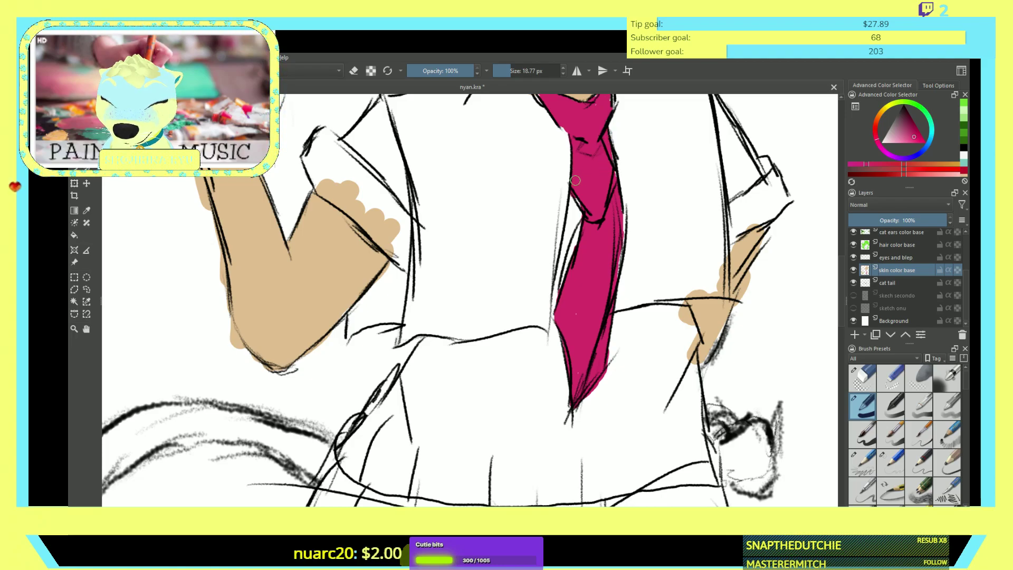
- Paint the rolled cuffs of both shirt sleeves in the same crimson as the tie
{"action": "key", "text": "2"}
{"action": "scroll", "coordinate": [636, 189], "scroll_direction": "down", "scroll_amount": 2}
{"action": "scroll", "coordinate": [637, 189], "scroll_direction": "up", "scroll_amount": 5}
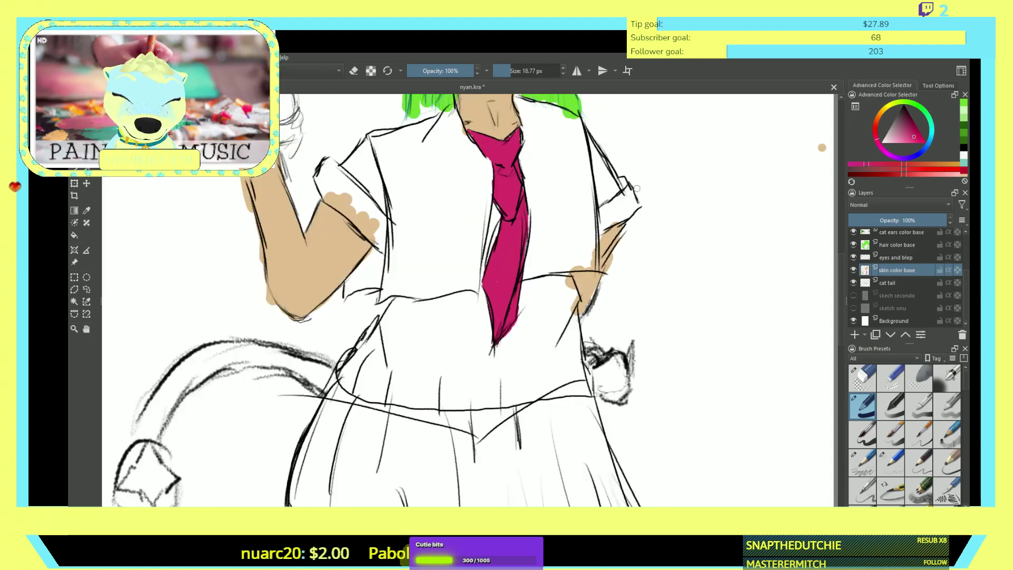
{"action": "scroll", "coordinate": [637, 188], "scroll_direction": "down", "scroll_amount": 5}
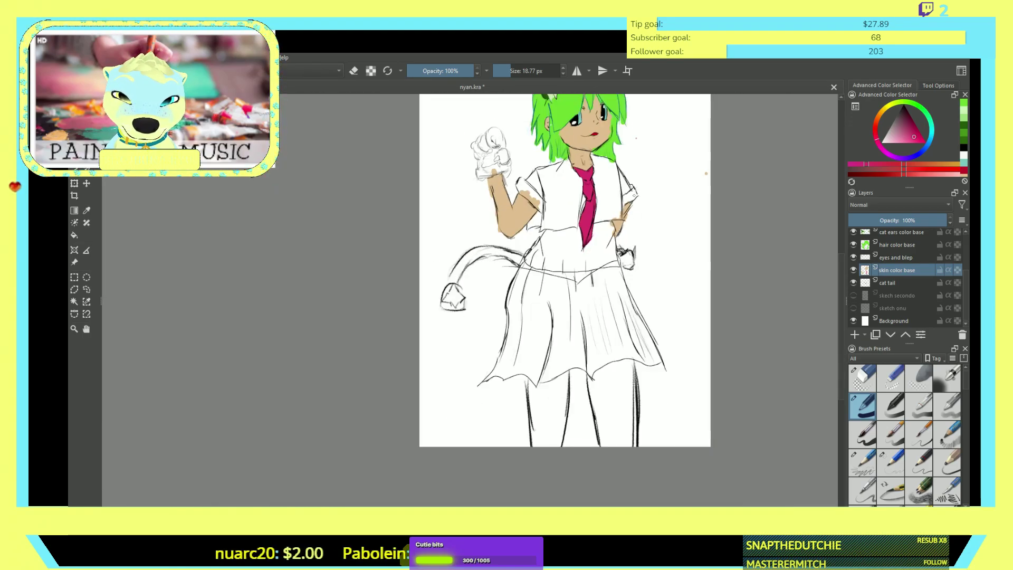
{"action": "scroll", "coordinate": [633, 195], "scroll_direction": "up", "scroll_amount": 4}
{"action": "scroll", "coordinate": [634, 196], "scroll_direction": "down", "scroll_amount": 4}
{"action": "scroll", "coordinate": [634, 196], "scroll_direction": "up", "scroll_amount": 4}
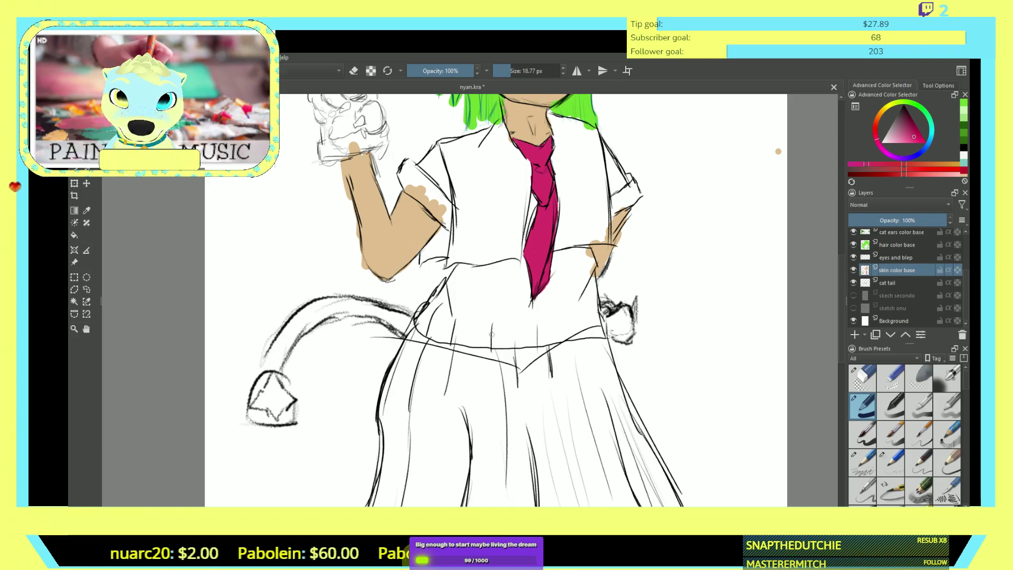
{"action": "mouse_move", "coordinate": [409, 172]}
{"action": "left_mouse_down"}
{"action": "mouse_move", "coordinate": [403, 164]}
{"action": "mouse_move", "coordinate": [448, 229]}
{"action": "mouse_move", "coordinate": [450, 212]}
{"action": "mouse_move", "coordinate": [444, 218]}
{"action": "mouse_move", "coordinate": [411, 181]}
{"action": "mouse_move", "coordinate": [414, 170]}
{"action": "mouse_move", "coordinate": [433, 186]}
{"action": "mouse_move", "coordinate": [418, 179]}
{"action": "mouse_move", "coordinate": [422, 194]}
{"action": "mouse_move", "coordinate": [445, 209]}
{"action": "mouse_move", "coordinate": [439, 194]}
{"action": "left_mouse_up"}
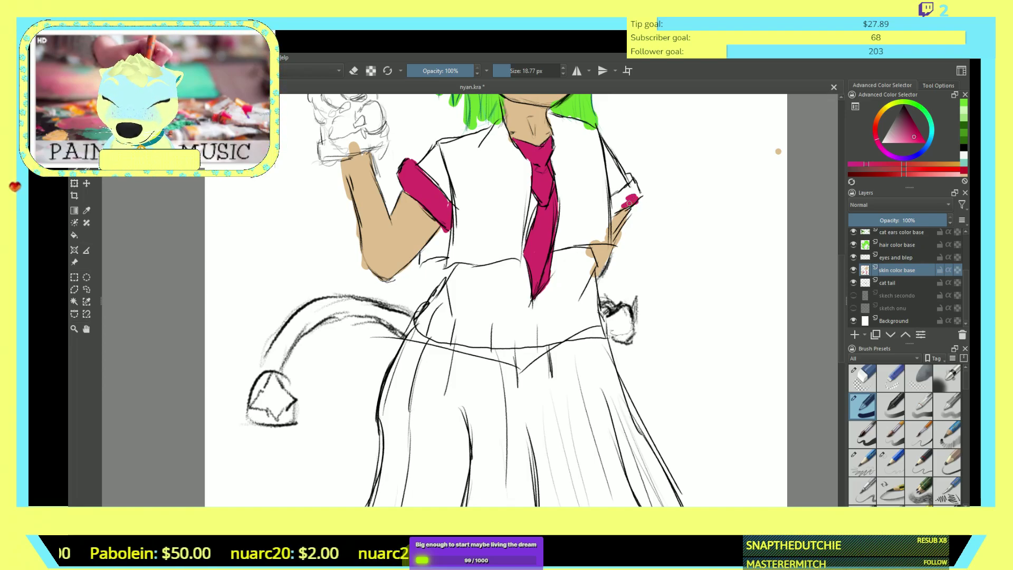
{"action": "mouse_move", "coordinate": [612, 200]}
{"action": "left_mouse_down"}
{"action": "mouse_move", "coordinate": [623, 192]}
{"action": "mouse_move", "coordinate": [625, 202]}
{"action": "left_mouse_up"}
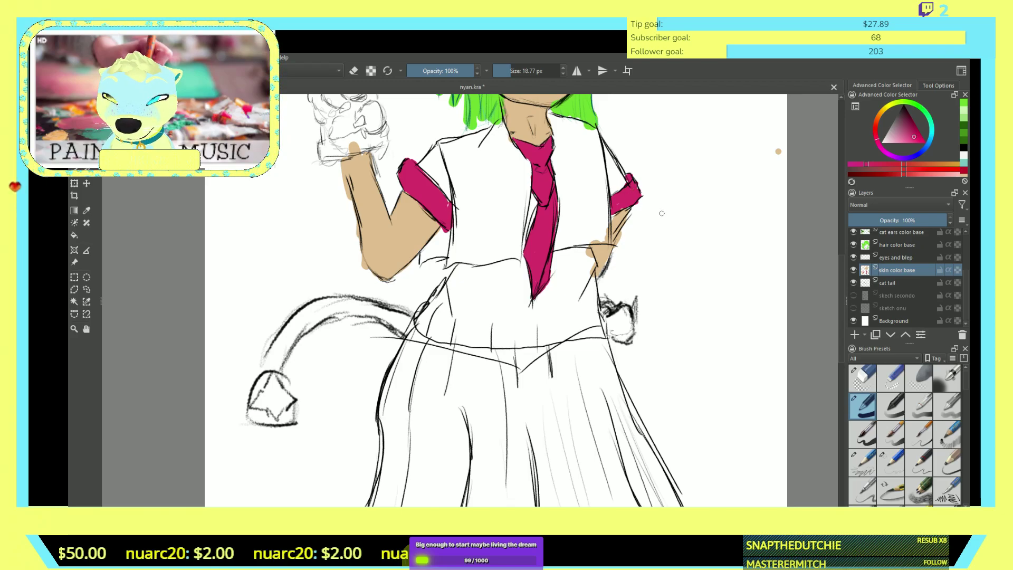
- Pick a muted dark blue and begin colouring the shirt on the raised-arm side, covering the upper sleeve and part of the chest
{"action": "scroll", "coordinate": [662, 212], "scroll_direction": "down", "scroll_amount": 3}
{"action": "scroll", "coordinate": [654, 191], "scroll_direction": "up", "scroll_amount": 3}
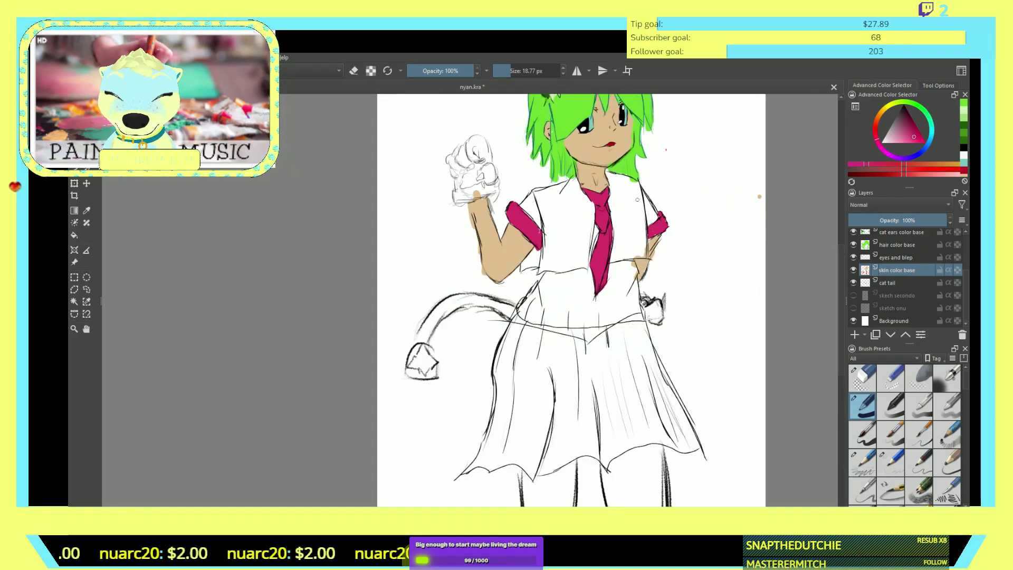
{"action": "scroll", "coordinate": [637, 200], "scroll_direction": "up", "scroll_amount": 1}
{"action": "scroll", "coordinate": [635, 199], "scroll_direction": "down", "scroll_amount": 3}
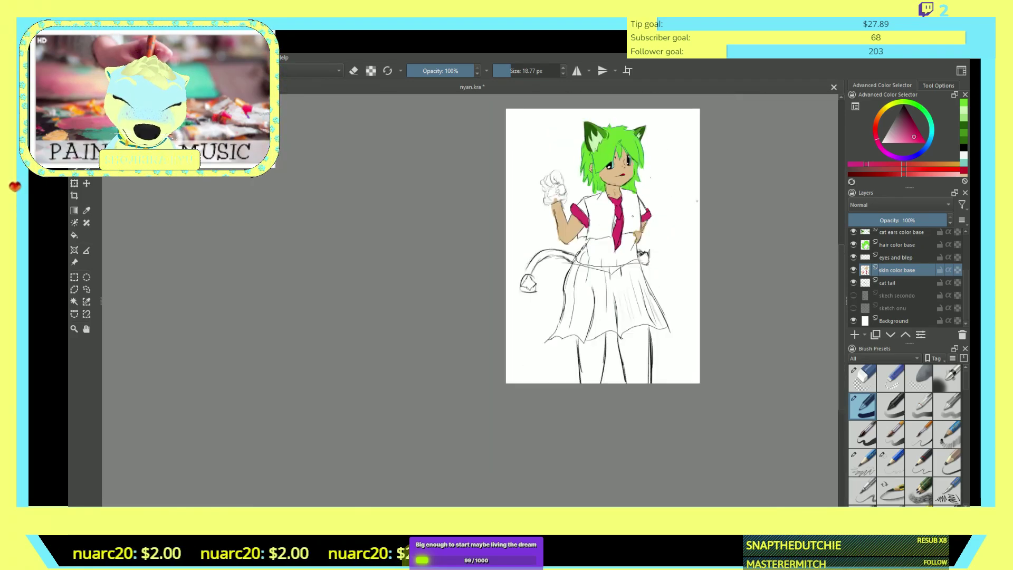
{"action": "scroll", "coordinate": [640, 226], "scroll_direction": "up", "scroll_amount": 2}
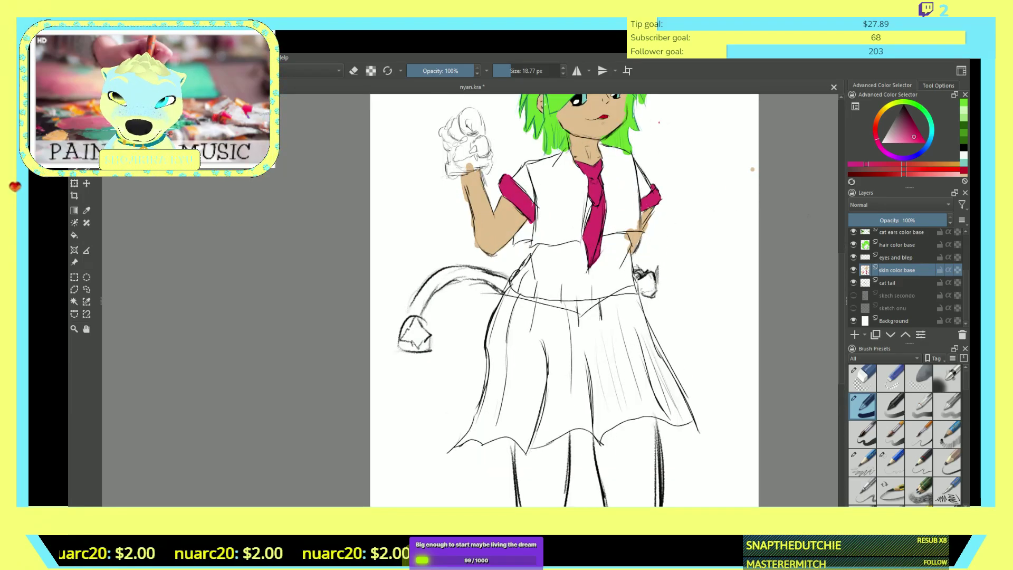
{"action": "scroll", "coordinate": [564, 301], "scroll_direction": "up", "scroll_amount": 3}
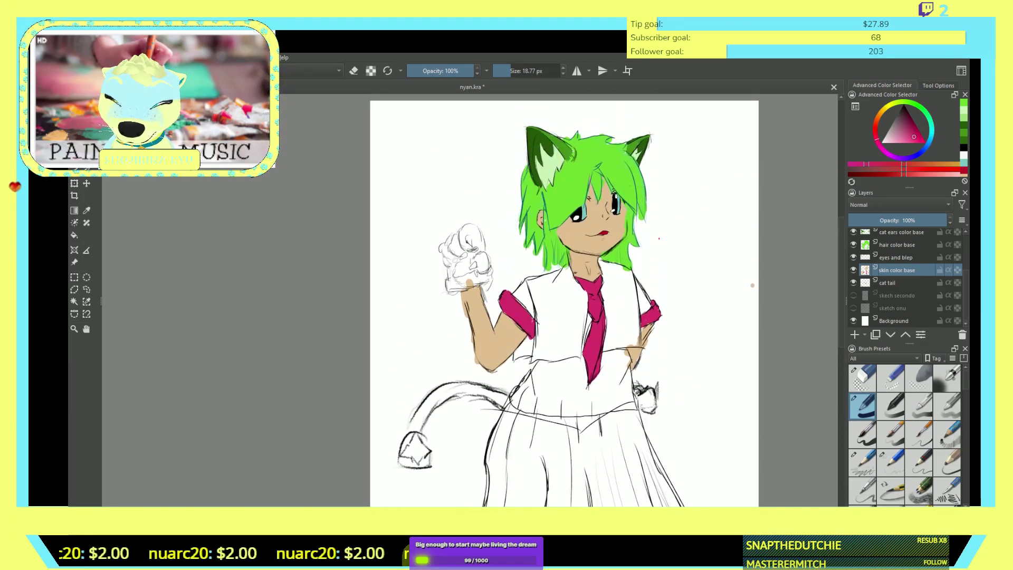
{"action": "left_click", "coordinate": [917, 155]}
{"action": "mouse_move", "coordinate": [914, 136]}
{"action": "left_mouse_down"}
{"action": "mouse_move", "coordinate": [913, 119]}
{"action": "mouse_move", "coordinate": [911, 130]}
{"action": "mouse_move", "coordinate": [900, 123]}
{"action": "left_mouse_up"}
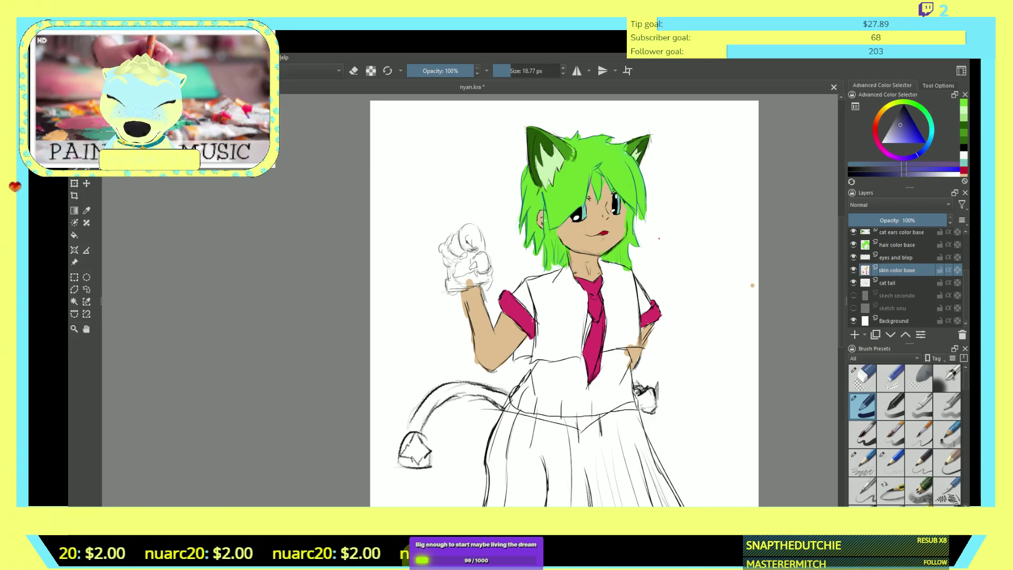
{"action": "scroll", "coordinate": [553, 332], "scroll_direction": "up", "scroll_amount": 2}
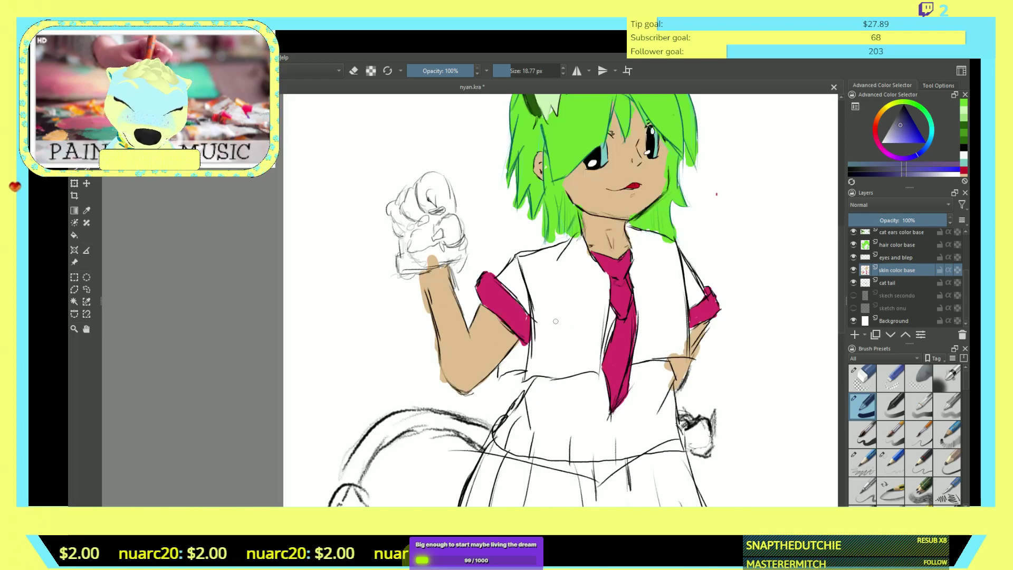
{"action": "mouse_move", "coordinate": [502, 259]}
{"action": "left_mouse_down"}
{"action": "mouse_move", "coordinate": [516, 310]}
{"action": "mouse_move", "coordinate": [477, 267]}
{"action": "mouse_move", "coordinate": [498, 247]}
{"action": "mouse_move", "coordinate": [497, 268]}
{"action": "mouse_move", "coordinate": [484, 264]}
{"action": "mouse_move", "coordinate": [504, 282]}
{"action": "mouse_move", "coordinate": [506, 235]}
{"action": "mouse_move", "coordinate": [508, 271]}
{"action": "mouse_move", "coordinate": [522, 255]}
{"action": "mouse_move", "coordinate": [515, 302]}
{"action": "mouse_move", "coordinate": [529, 286]}
{"action": "mouse_move", "coordinate": [527, 318]}
{"action": "mouse_move", "coordinate": [538, 297]}
{"action": "mouse_move", "coordinate": [543, 314]}
{"action": "mouse_move", "coordinate": [548, 307]}
{"action": "mouse_move", "coordinate": [544, 333]}
{"action": "mouse_move", "coordinate": [552, 298]}
{"action": "mouse_move", "coordinate": [567, 294]}
{"action": "mouse_move", "coordinate": [556, 324]}
{"action": "mouse_move", "coordinate": [575, 288]}
{"action": "mouse_move", "coordinate": [564, 363]}
{"action": "mouse_move", "coordinate": [579, 319]}
{"action": "left_mouse_up"}
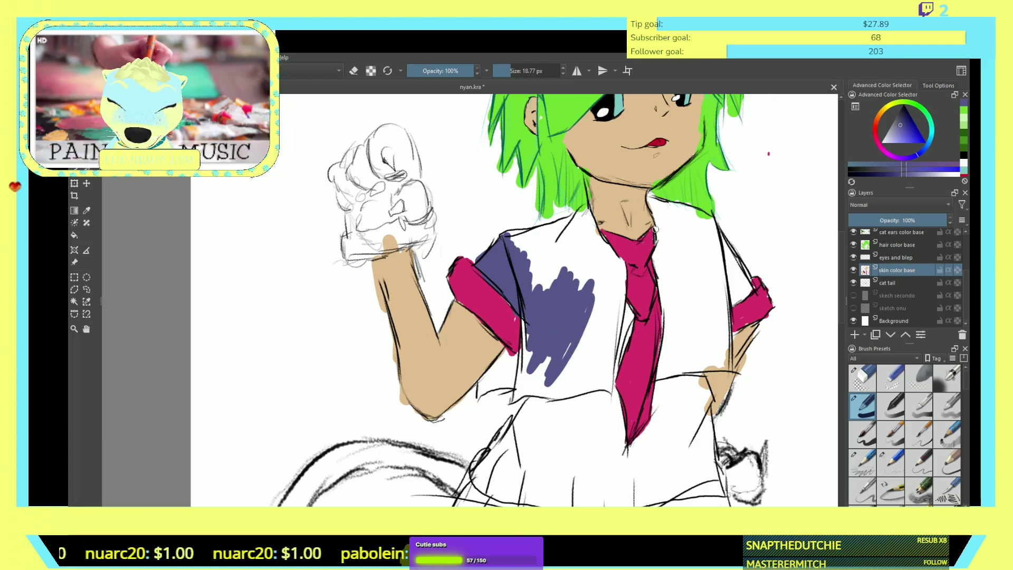
- Fill the shirt's shoulder and collar area on the raised-arm side with the muted blue, closing the white gaps between strokes
{"action": "mouse_move", "coordinate": [570, 248]}
{"action": "left_mouse_down"}
{"action": "mouse_move", "coordinate": [527, 300]}
{"action": "mouse_move", "coordinate": [543, 253]}
{"action": "mouse_move", "coordinate": [534, 270]}
{"action": "mouse_move", "coordinate": [518, 242]}
{"action": "left_mouse_up"}
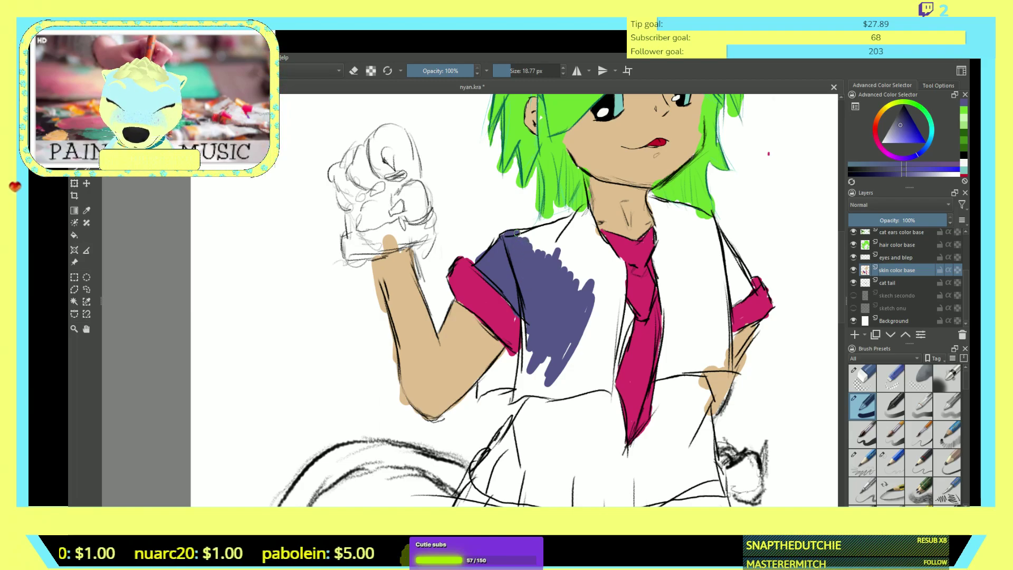
{"action": "mouse_move", "coordinate": [526, 247]}
{"action": "left_mouse_down"}
{"action": "mouse_move", "coordinate": [550, 247]}
{"action": "mouse_move", "coordinate": [552, 263]}
{"action": "mouse_move", "coordinate": [567, 267]}
{"action": "left_mouse_up"}
{"action": "mouse_move", "coordinate": [580, 227]}
{"action": "left_mouse_down"}
{"action": "mouse_move", "coordinate": [569, 242]}
{"action": "mouse_move", "coordinate": [582, 219]}
{"action": "mouse_move", "coordinate": [582, 235]}
{"action": "mouse_move", "coordinate": [579, 214]}
{"action": "mouse_move", "coordinate": [593, 231]}
{"action": "mouse_move", "coordinate": [588, 208]}
{"action": "mouse_move", "coordinate": [612, 267]}
{"action": "left_mouse_up"}
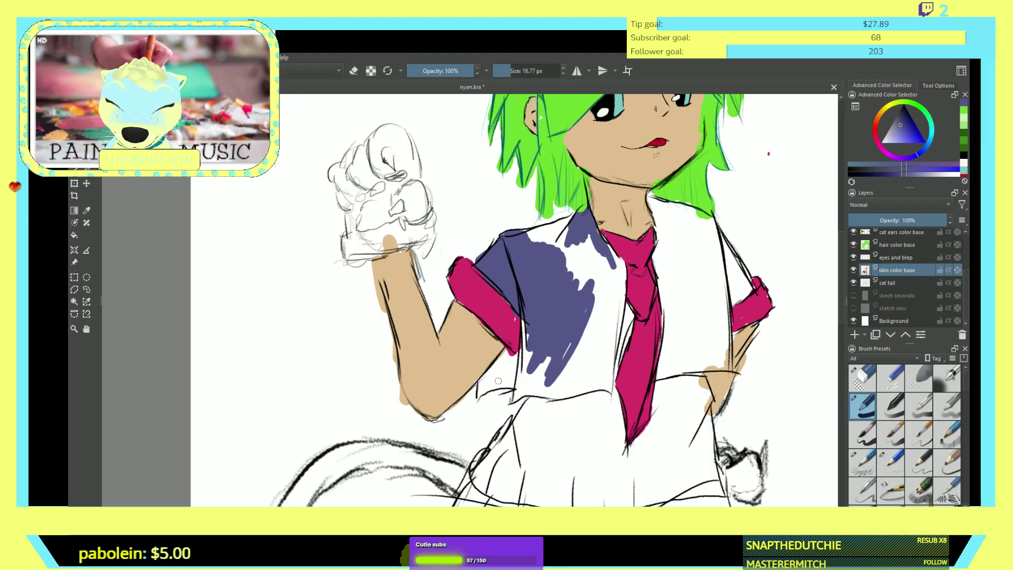
{"action": "mouse_move", "coordinate": [565, 339]}
{"action": "left_mouse_down"}
{"action": "mouse_move", "coordinate": [583, 274]}
{"action": "mouse_move", "coordinate": [576, 248]}
{"action": "mouse_move", "coordinate": [559, 285]}
{"action": "mouse_move", "coordinate": [569, 248]}
{"action": "mouse_move", "coordinate": [549, 264]}
{"action": "mouse_move", "coordinate": [564, 233]}
{"action": "mouse_move", "coordinate": [534, 241]}
{"action": "left_mouse_up"}
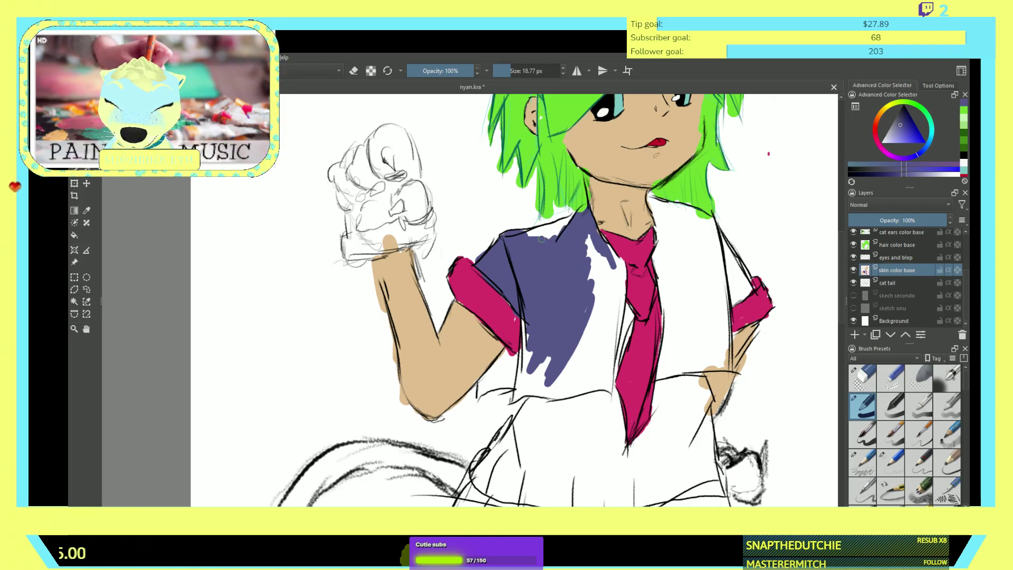
{"action": "mouse_move", "coordinate": [527, 232]}
{"action": "left_mouse_down"}
{"action": "mouse_move", "coordinate": [559, 231]}
{"action": "mouse_move", "coordinate": [543, 235]}
{"action": "left_mouse_up"}
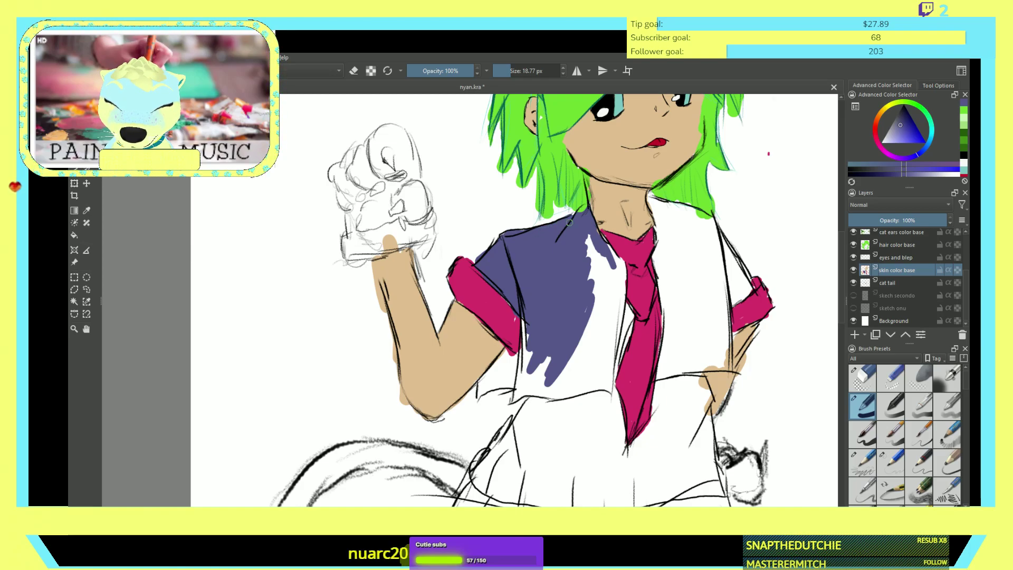
{"action": "left_click_drag", "start_coordinate": [583, 238], "coordinate": [591, 280]}
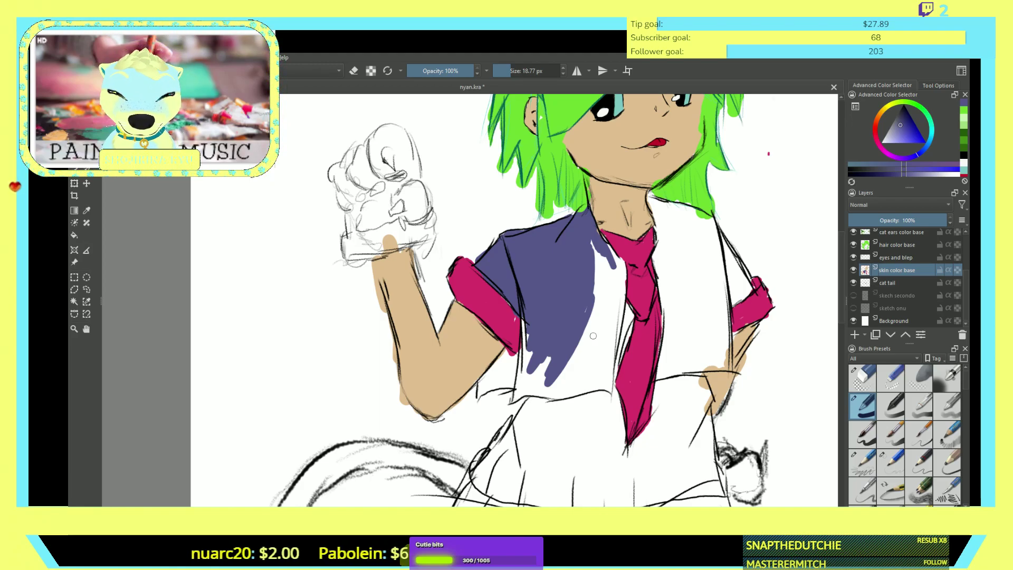
- Extend the muted blue across the shirt front to the edge beside the tie, undoing the unwanted strokes
{"action": "mouse_move", "coordinate": [590, 257]}
{"action": "left_mouse_down"}
{"action": "mouse_move", "coordinate": [599, 293]}
{"action": "mouse_move", "coordinate": [588, 325]}
{"action": "mouse_move", "coordinate": [612, 262]}
{"action": "left_mouse_up"}
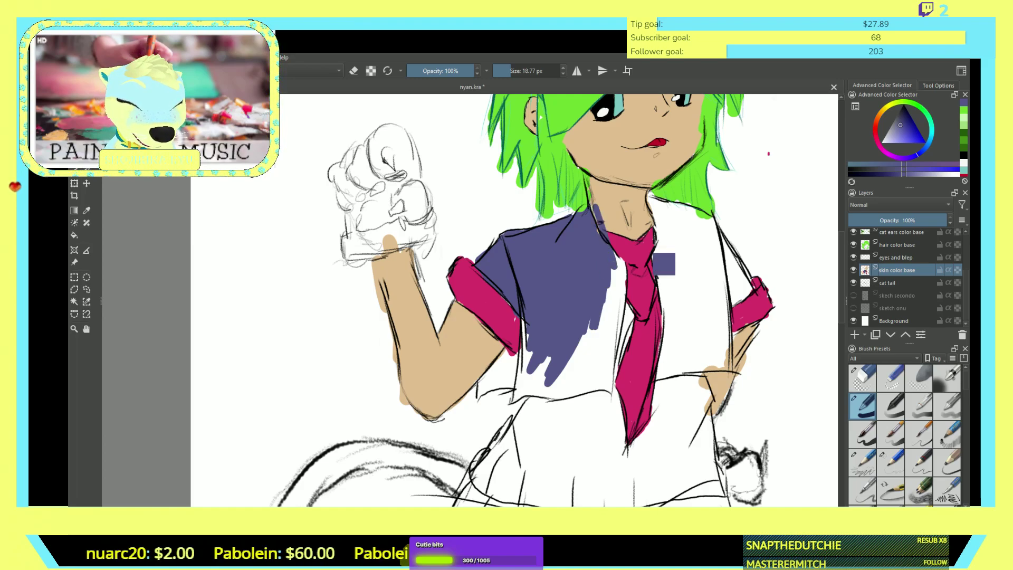
{"action": "key", "text": "ctrl+z"}
{"action": "left_click", "coordinate": [686, 262]}
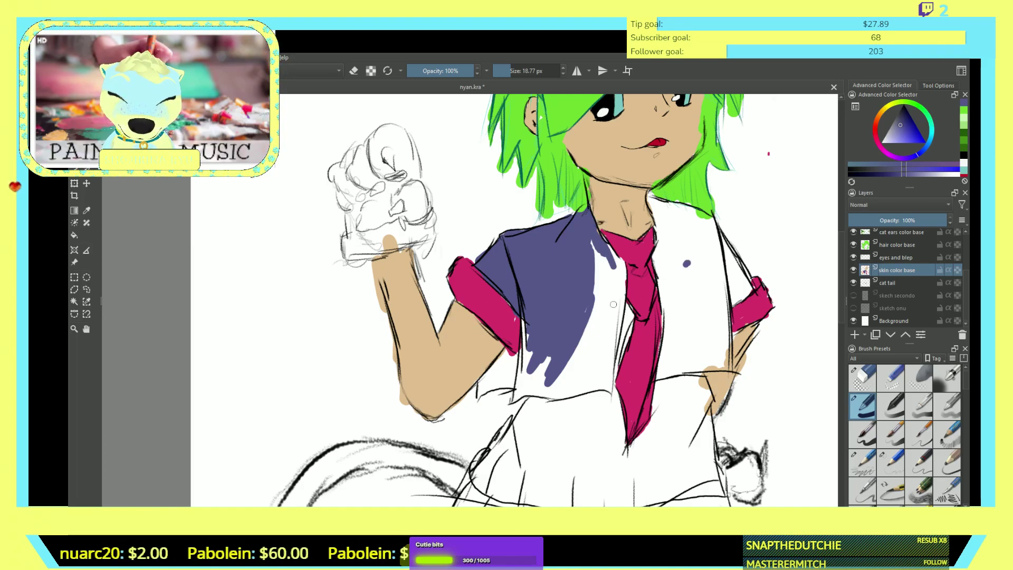
{"action": "mouse_move", "coordinate": [601, 266]}
{"action": "left_mouse_down"}
{"action": "mouse_move", "coordinate": [593, 285]}
{"action": "mouse_move", "coordinate": [594, 258]}
{"action": "mouse_move", "coordinate": [607, 316]}
{"action": "mouse_move", "coordinate": [608, 264]}
{"action": "mouse_move", "coordinate": [614, 285]}
{"action": "mouse_move", "coordinate": [617, 254]}
{"action": "mouse_move", "coordinate": [622, 300]}
{"action": "mouse_move", "coordinate": [624, 268]}
{"action": "mouse_move", "coordinate": [607, 362]}
{"action": "mouse_move", "coordinate": [609, 305]}
{"action": "mouse_move", "coordinate": [599, 356]}
{"action": "mouse_move", "coordinate": [600, 330]}
{"action": "mouse_move", "coordinate": [603, 345]}
{"action": "left_mouse_up"}
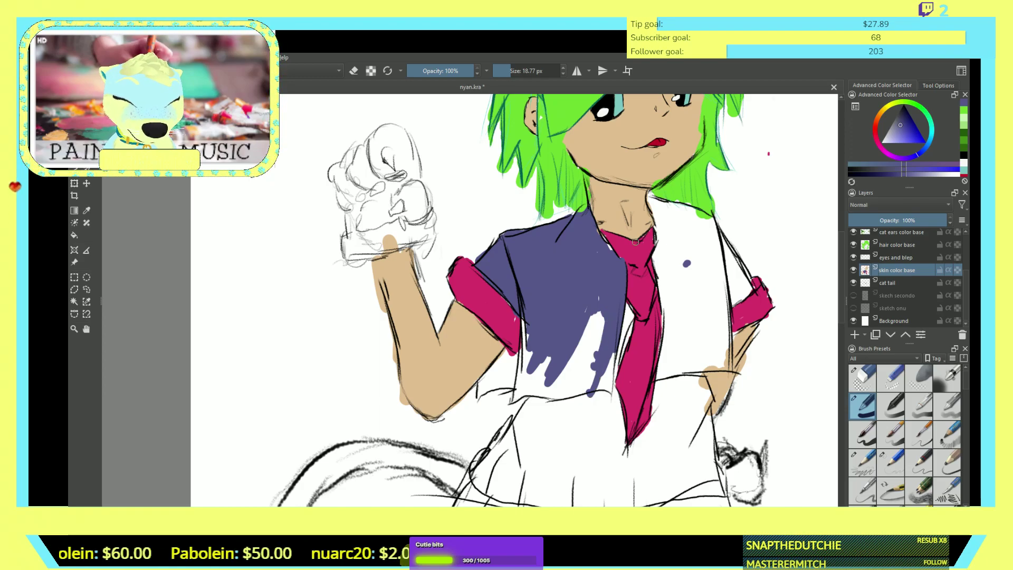
{"action": "key", "text": "ctrl+z"}
{"action": "key", "text": "ctrl+z"}
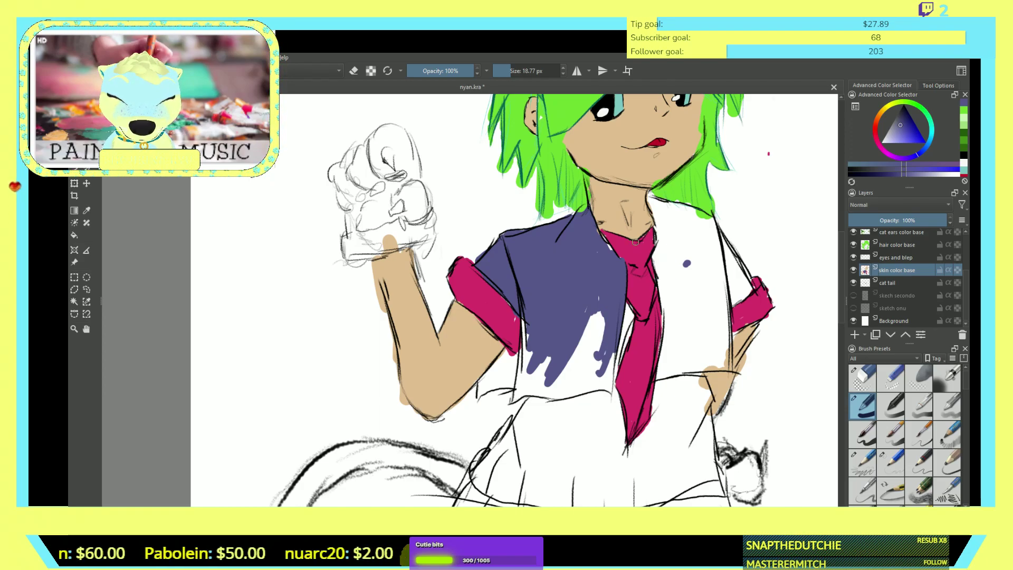
- Reduce the brush size to 4.74 px and narrow the white gaps between strokes on the lower shirt front beside the tie
{"action": "scroll", "coordinate": [582, 310], "scroll_direction": "up", "scroll_amount": 4}
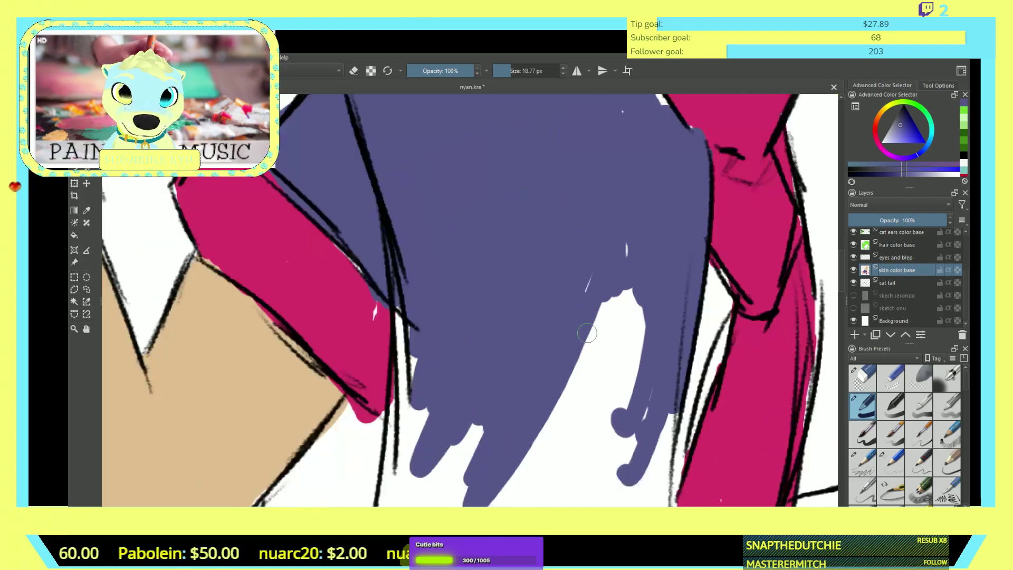
{"action": "key", "text": "bracketleft"}
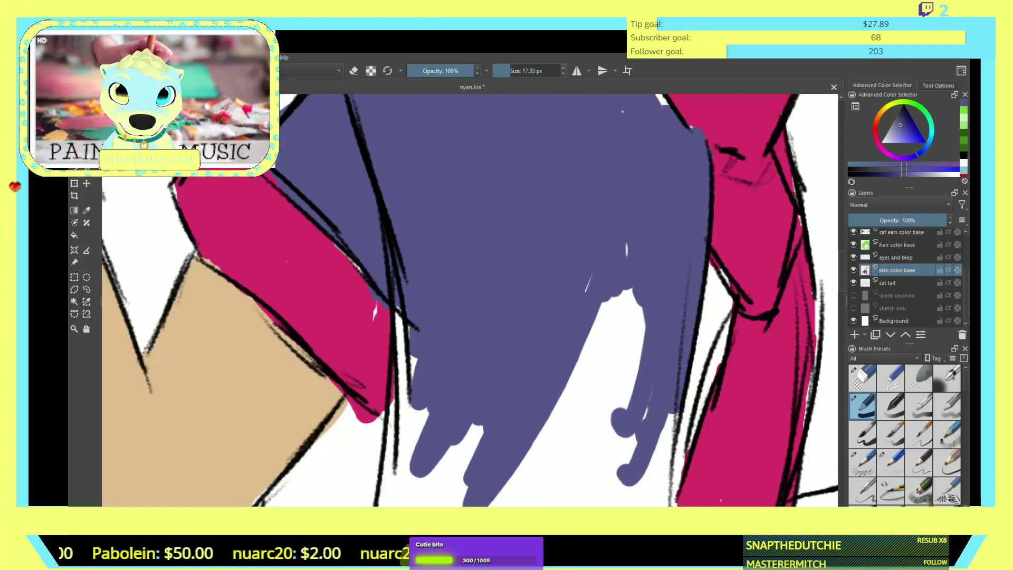
{"action": "left_click_drag", "start_coordinate": [511, 71], "coordinate": [501, 71]}
{"action": "mouse_move", "coordinate": [598, 328]}
{"action": "left_mouse_down"}
{"action": "mouse_move", "coordinate": [574, 370]}
{"action": "mouse_move", "coordinate": [598, 309]}
{"action": "left_mouse_up"}
{"action": "left_click_drag", "start_coordinate": [575, 377], "coordinate": [595, 314]}
{"action": "key", "text": "bracketright"}
{"action": "key", "text": "bracketright"}
{"action": "left_click_drag", "start_coordinate": [621, 292], "coordinate": [582, 376]}
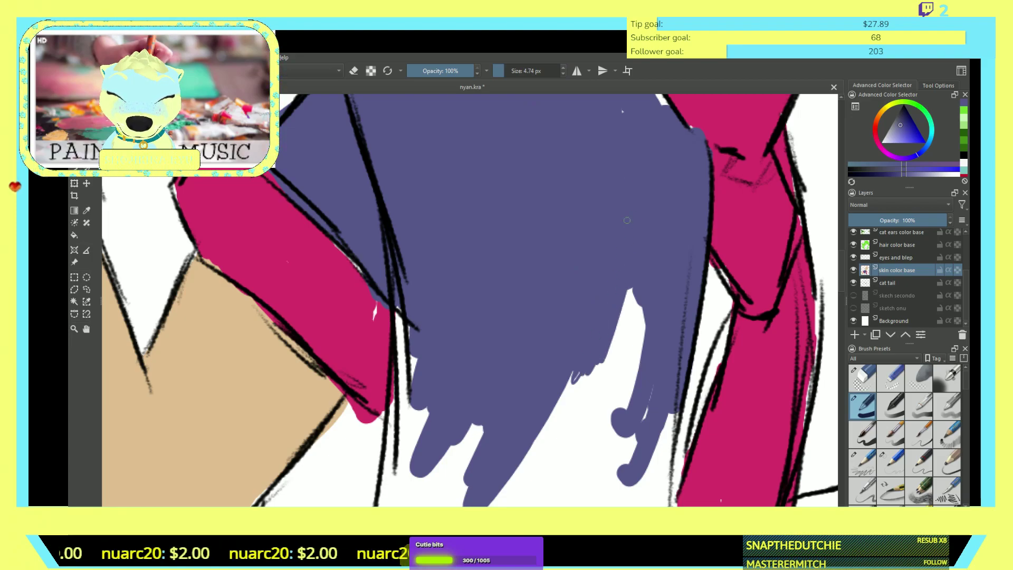
{"action": "mouse_move", "coordinate": [668, 406]}
{"action": "left_mouse_down"}
{"action": "mouse_move", "coordinate": [668, 429]}
{"action": "mouse_move", "coordinate": [675, 422]}
{"action": "mouse_move", "coordinate": [647, 439]}
{"action": "left_mouse_up"}
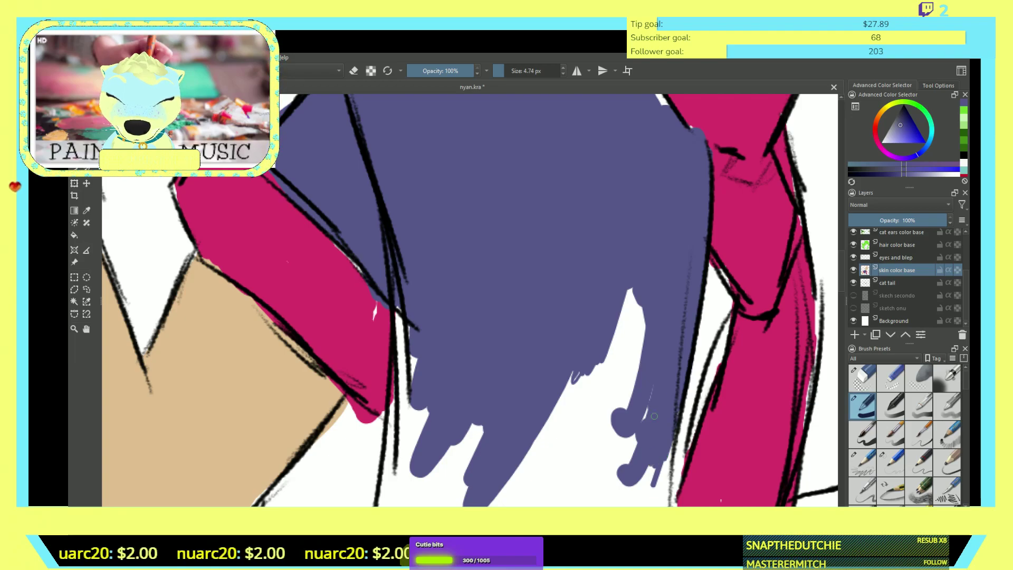
{"action": "mouse_move", "coordinate": [634, 330]}
{"action": "left_mouse_down"}
{"action": "mouse_move", "coordinate": [615, 406]}
{"action": "mouse_move", "coordinate": [666, 329]}
{"action": "mouse_move", "coordinate": [594, 416]}
{"action": "mouse_move", "coordinate": [633, 339]}
{"action": "mouse_move", "coordinate": [615, 359]}
{"action": "mouse_move", "coordinate": [621, 310]}
{"action": "mouse_move", "coordinate": [633, 322]}
{"action": "mouse_move", "coordinate": [630, 338]}
{"action": "mouse_move", "coordinate": [633, 292]}
{"action": "mouse_move", "coordinate": [618, 341]}
{"action": "mouse_move", "coordinate": [625, 296]}
{"action": "left_mouse_up"}
{"action": "mouse_move", "coordinate": [608, 349]}
{"action": "left_mouse_down"}
{"action": "mouse_move", "coordinate": [577, 400]}
{"action": "mouse_move", "coordinate": [586, 362]}
{"action": "mouse_move", "coordinate": [546, 412]}
{"action": "left_mouse_up"}
- Extend the muted blue down the shirt front on the raised-arm side towards the waist, evening out the ragged stroke ends
{"action": "scroll", "coordinate": [562, 402], "scroll_direction": "down", "scroll_amount": 5}
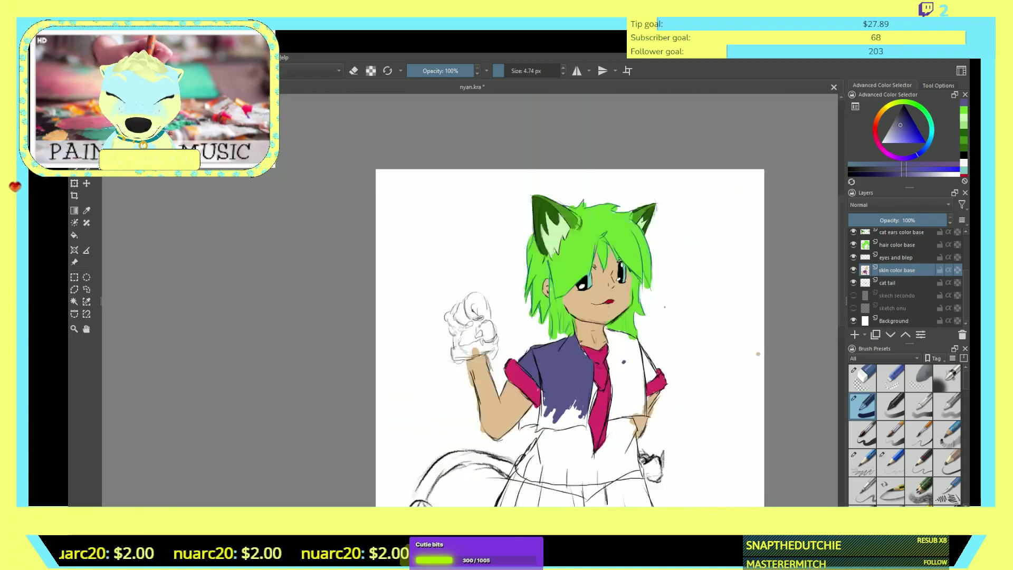
{"action": "scroll", "coordinate": [622, 362], "scroll_direction": "up", "scroll_amount": 4}
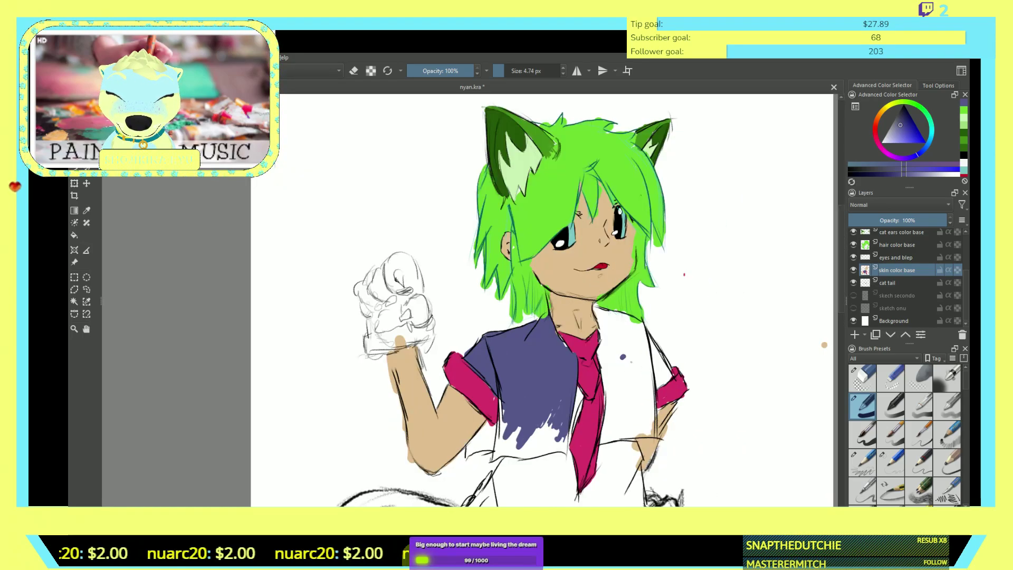
{"action": "mouse_move", "coordinate": [515, 431]}
{"action": "left_mouse_down"}
{"action": "mouse_move", "coordinate": [508, 464]}
{"action": "mouse_move", "coordinate": [517, 449]}
{"action": "mouse_move", "coordinate": [499, 475]}
{"action": "mouse_move", "coordinate": [505, 454]}
{"action": "mouse_move", "coordinate": [520, 455]}
{"action": "mouse_move", "coordinate": [506, 482]}
{"action": "left_mouse_up"}
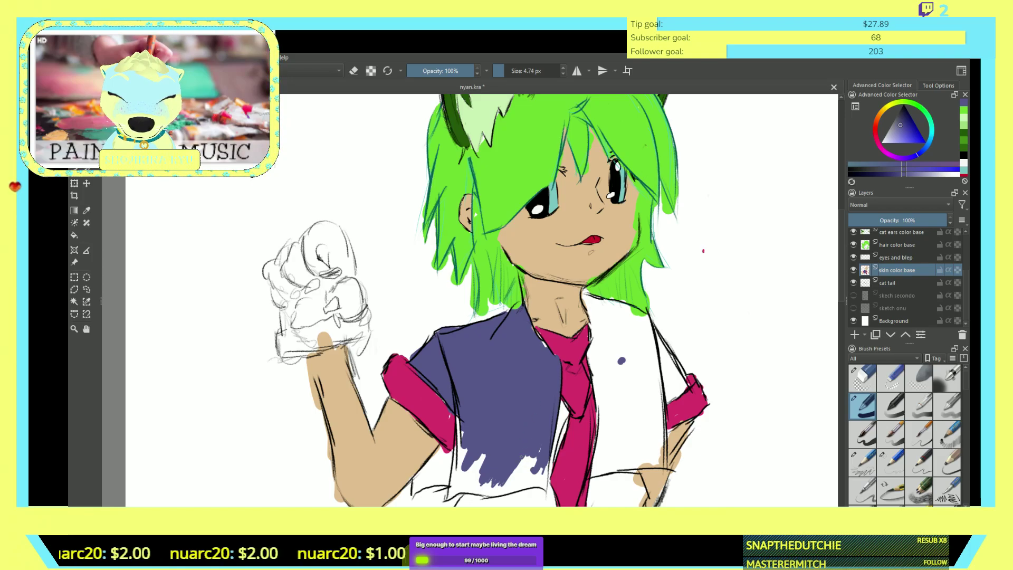
{"action": "mouse_move", "coordinate": [519, 478]}
{"action": "left_mouse_down"}
{"action": "mouse_move", "coordinate": [531, 453]}
{"action": "mouse_move", "coordinate": [510, 476]}
{"action": "left_mouse_up"}
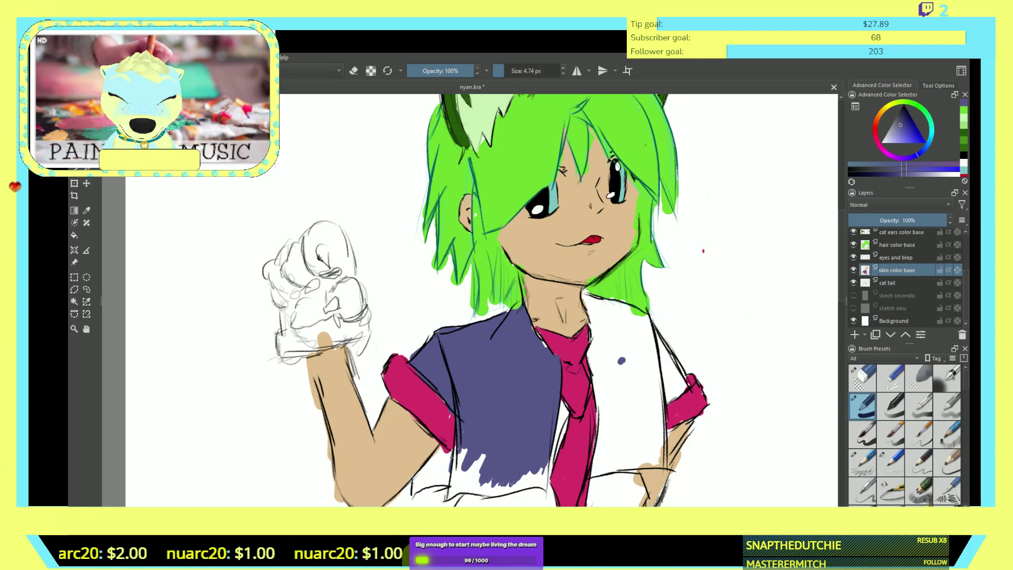
{"action": "mouse_move", "coordinate": [455, 477]}
{"action": "left_mouse_down"}
{"action": "mouse_move", "coordinate": [457, 444]}
{"action": "mouse_move", "coordinate": [453, 484]}
{"action": "mouse_move", "coordinate": [479, 454]}
{"action": "left_mouse_up"}
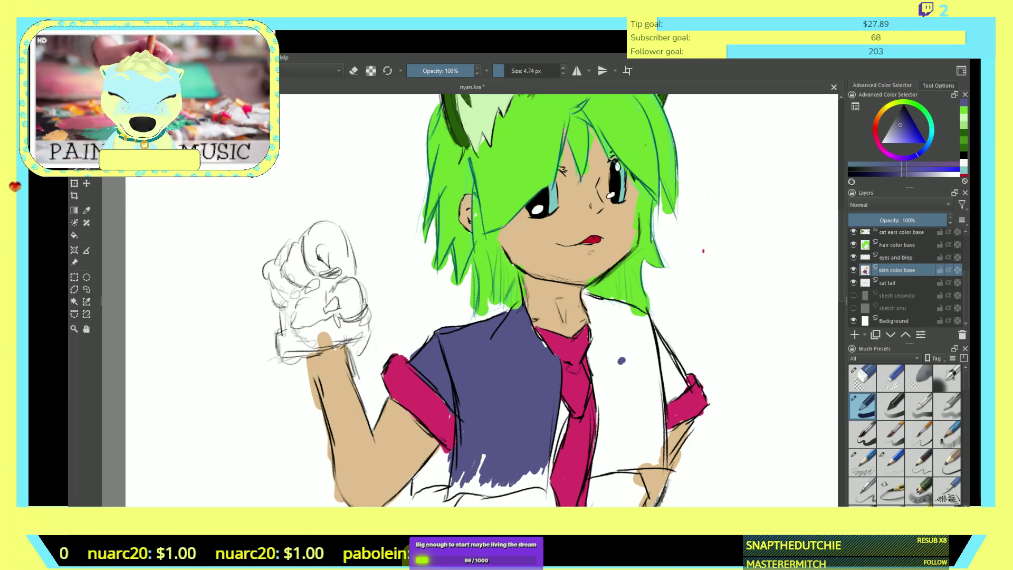
- Close the white gaps above the hem and bring the muted blue into the shirt's lower corner on the raised-arm side
{"action": "scroll", "coordinate": [498, 474], "scroll_direction": "up", "scroll_amount": 4}
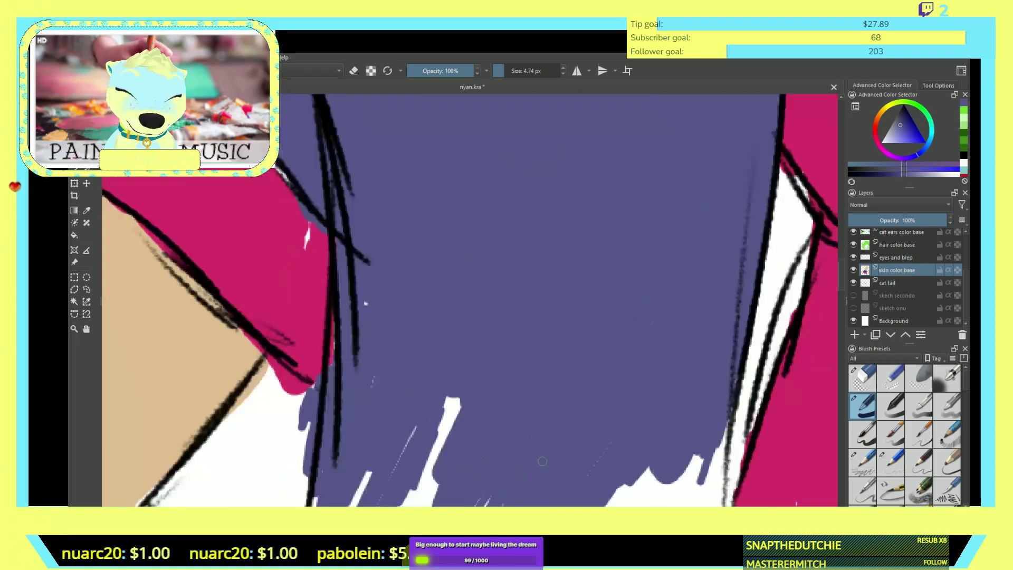
{"action": "scroll", "coordinate": [365, 303], "scroll_direction": "down", "scroll_amount": 5}
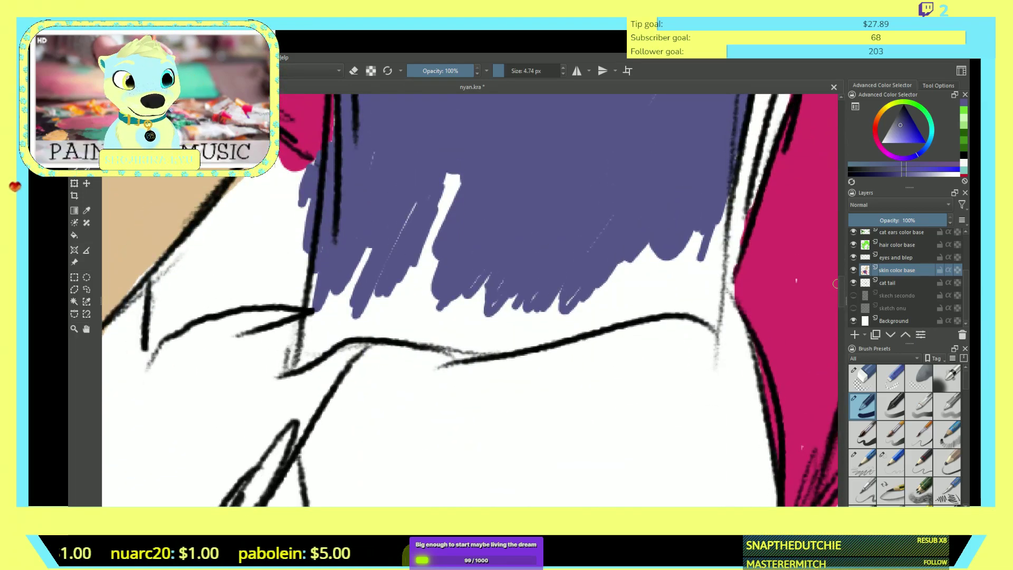
{"action": "mouse_move", "coordinate": [380, 241]}
{"action": "left_mouse_down"}
{"action": "mouse_move", "coordinate": [416, 239]}
{"action": "mouse_move", "coordinate": [434, 218]}
{"action": "mouse_move", "coordinate": [426, 233]}
{"action": "mouse_move", "coordinate": [436, 177]}
{"action": "mouse_move", "coordinate": [458, 162]}
{"action": "mouse_move", "coordinate": [429, 239]}
{"action": "mouse_move", "coordinate": [466, 165]}
{"action": "mouse_move", "coordinate": [405, 258]}
{"action": "mouse_move", "coordinate": [418, 194]}
{"action": "mouse_move", "coordinate": [396, 237]}
{"action": "left_mouse_up"}
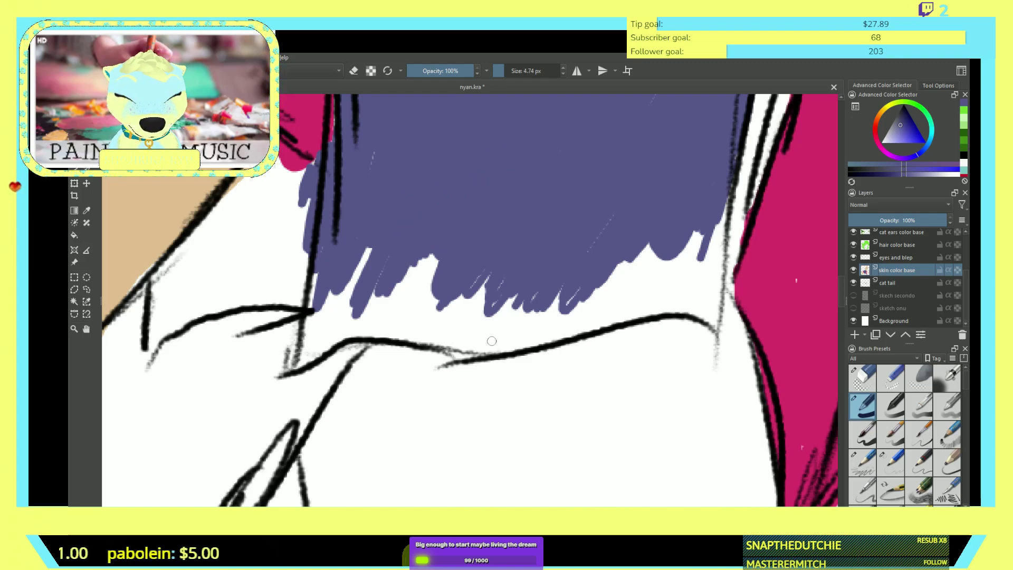
{"action": "mouse_move", "coordinate": [457, 260]}
{"action": "left_mouse_down"}
{"action": "mouse_move", "coordinate": [422, 295]}
{"action": "mouse_move", "coordinate": [434, 240]}
{"action": "mouse_move", "coordinate": [412, 307]}
{"action": "mouse_move", "coordinate": [398, 303]}
{"action": "mouse_move", "coordinate": [391, 280]}
{"action": "mouse_move", "coordinate": [378, 296]}
{"action": "mouse_move", "coordinate": [358, 246]}
{"action": "mouse_move", "coordinate": [368, 258]}
{"action": "left_mouse_up"}
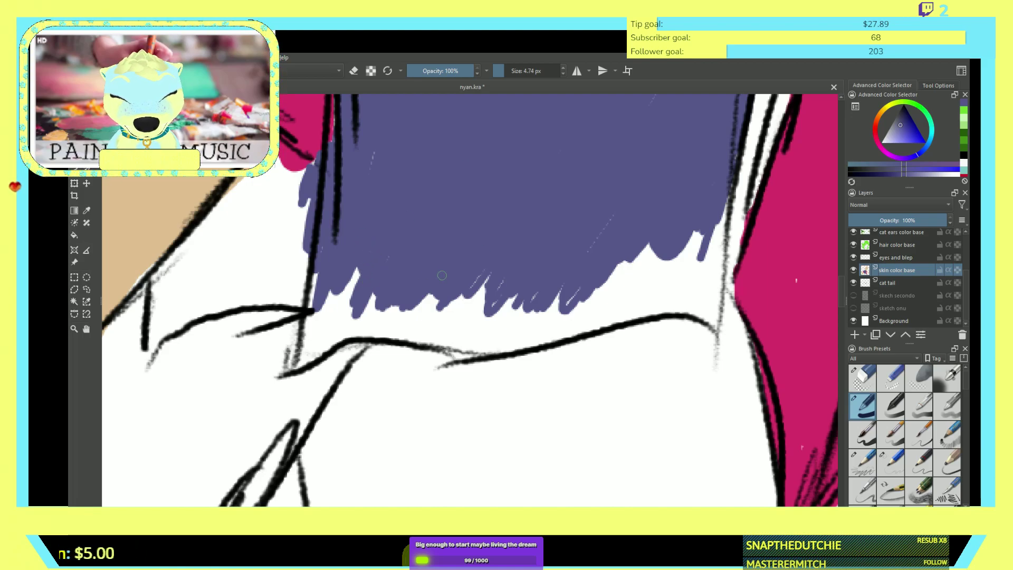
{"action": "mouse_move", "coordinate": [362, 257]}
{"action": "left_mouse_down"}
{"action": "mouse_move", "coordinate": [354, 292]}
{"action": "mouse_move", "coordinate": [343, 302]}
{"action": "mouse_move", "coordinate": [346, 279]}
{"action": "mouse_move", "coordinate": [327, 305]}
{"action": "left_mouse_up"}
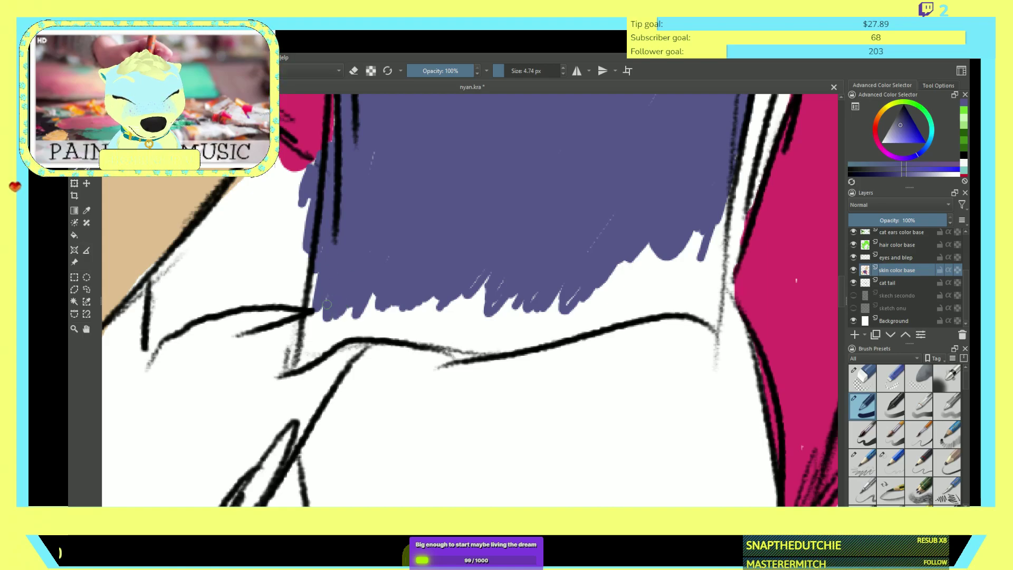
{"action": "mouse_move", "coordinate": [323, 268]}
{"action": "left_mouse_down"}
{"action": "mouse_move", "coordinate": [301, 363]}
{"action": "mouse_move", "coordinate": [330, 332]}
{"action": "mouse_move", "coordinate": [316, 334]}
{"action": "mouse_move", "coordinate": [319, 316]}
{"action": "mouse_move", "coordinate": [345, 305]}
{"action": "mouse_move", "coordinate": [340, 322]}
{"action": "mouse_move", "coordinate": [373, 297]}
{"action": "left_mouse_up"}
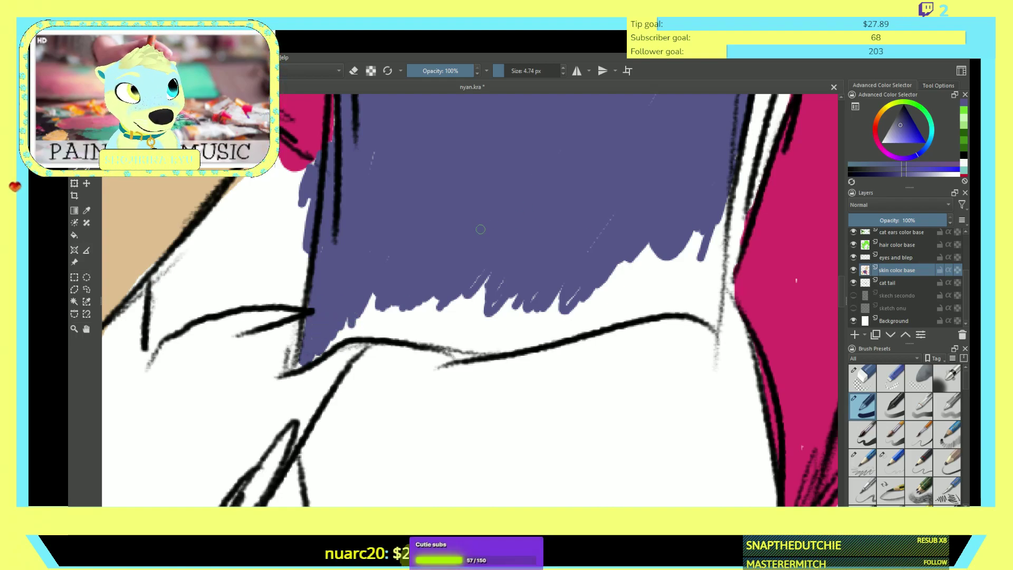
- Fill the remaining white strip along the hem of the raised-arm shirt half, following the curved outline to its tie-side corner
{"action": "mouse_move", "coordinate": [470, 301]}
{"action": "left_mouse_down"}
{"action": "mouse_move", "coordinate": [466, 277]}
{"action": "mouse_move", "coordinate": [484, 293]}
{"action": "mouse_move", "coordinate": [490, 281]}
{"action": "mouse_move", "coordinate": [501, 301]}
{"action": "mouse_move", "coordinate": [513, 285]}
{"action": "mouse_move", "coordinate": [535, 307]}
{"action": "left_mouse_up"}
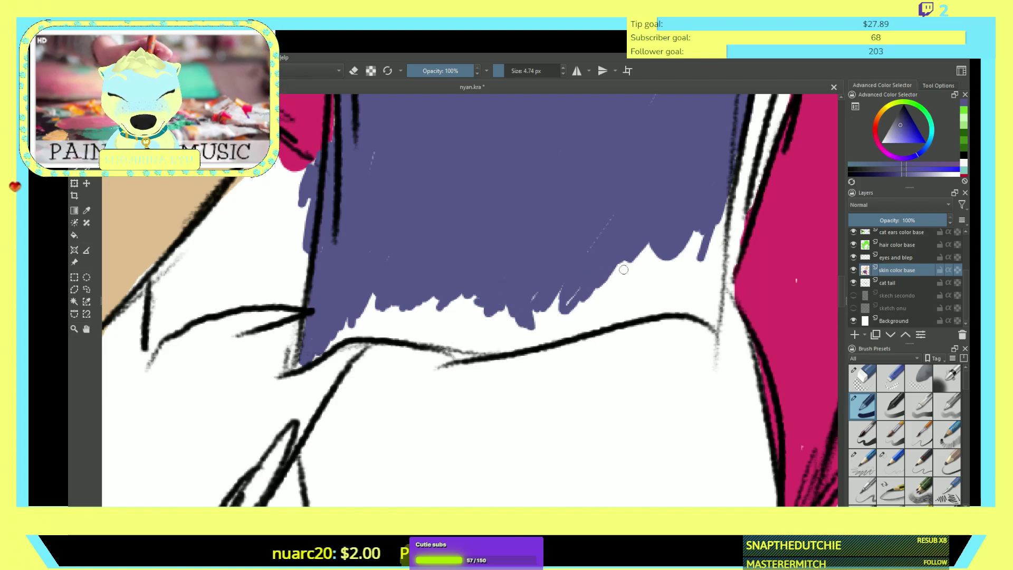
{"action": "mouse_move", "coordinate": [594, 298]}
{"action": "left_mouse_down"}
{"action": "mouse_move", "coordinate": [664, 252]}
{"action": "mouse_move", "coordinate": [669, 258]}
{"action": "mouse_move", "coordinate": [631, 284]}
{"action": "mouse_move", "coordinate": [707, 223]}
{"action": "mouse_move", "coordinate": [675, 266]}
{"action": "mouse_move", "coordinate": [708, 223]}
{"action": "mouse_move", "coordinate": [724, 226]}
{"action": "mouse_move", "coordinate": [726, 204]}
{"action": "mouse_move", "coordinate": [716, 275]}
{"action": "mouse_move", "coordinate": [670, 296]}
{"action": "mouse_move", "coordinate": [703, 249]}
{"action": "mouse_move", "coordinate": [640, 300]}
{"action": "mouse_move", "coordinate": [704, 253]}
{"action": "mouse_move", "coordinate": [594, 315]}
{"action": "mouse_move", "coordinate": [608, 292]}
{"action": "mouse_move", "coordinate": [553, 331]}
{"action": "mouse_move", "coordinate": [593, 277]}
{"action": "mouse_move", "coordinate": [518, 335]}
{"action": "mouse_move", "coordinate": [547, 306]}
{"action": "left_mouse_up"}
{"action": "mouse_move", "coordinate": [488, 330]}
{"action": "left_mouse_down"}
{"action": "mouse_move", "coordinate": [518, 322]}
{"action": "mouse_move", "coordinate": [482, 304]}
{"action": "mouse_move", "coordinate": [508, 303]}
{"action": "mouse_move", "coordinate": [454, 302]}
{"action": "left_mouse_up"}
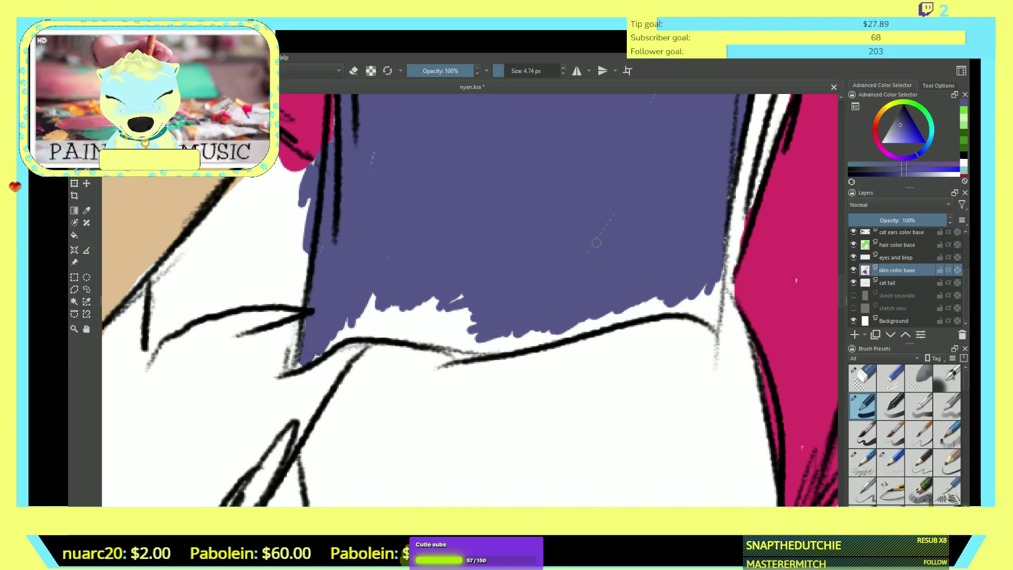
{"action": "mouse_move", "coordinate": [504, 290]}
{"action": "left_mouse_down"}
{"action": "mouse_move", "coordinate": [451, 307]}
{"action": "mouse_move", "coordinate": [465, 288]}
{"action": "mouse_move", "coordinate": [437, 309]}
{"action": "mouse_move", "coordinate": [469, 312]}
{"action": "mouse_move", "coordinate": [581, 285]}
{"action": "mouse_move", "coordinate": [452, 349]}
{"action": "mouse_move", "coordinate": [402, 335]}
{"action": "mouse_move", "coordinate": [412, 312]}
{"action": "mouse_move", "coordinate": [430, 322]}
{"action": "mouse_move", "coordinate": [423, 310]}
{"action": "mouse_move", "coordinate": [457, 313]}
{"action": "mouse_move", "coordinate": [424, 291]}
{"action": "mouse_move", "coordinate": [428, 316]}
{"action": "mouse_move", "coordinate": [366, 292]}
{"action": "mouse_move", "coordinate": [386, 313]}
{"action": "mouse_move", "coordinate": [363, 311]}
{"action": "mouse_move", "coordinate": [387, 328]}
{"action": "mouse_move", "coordinate": [364, 323]}
{"action": "mouse_move", "coordinate": [391, 332]}
{"action": "mouse_move", "coordinate": [365, 335]}
{"action": "mouse_move", "coordinate": [351, 320]}
{"action": "mouse_move", "coordinate": [339, 335]}
{"action": "mouse_move", "coordinate": [353, 335]}
{"action": "mouse_move", "coordinate": [318, 346]}
{"action": "mouse_move", "coordinate": [329, 349]}
{"action": "mouse_move", "coordinate": [312, 360]}
{"action": "mouse_move", "coordinate": [378, 331]}
{"action": "mouse_move", "coordinate": [439, 340]}
{"action": "mouse_move", "coordinate": [395, 337]}
{"action": "mouse_move", "coordinate": [429, 338]}
{"action": "mouse_move", "coordinate": [392, 320]}
{"action": "mouse_move", "coordinate": [434, 337]}
{"action": "mouse_move", "coordinate": [402, 316]}
{"action": "mouse_move", "coordinate": [460, 354]}
{"action": "mouse_move", "coordinate": [464, 318]}
{"action": "mouse_move", "coordinate": [467, 340]}
{"action": "mouse_move", "coordinate": [551, 336]}
{"action": "mouse_move", "coordinate": [481, 337]}
{"action": "left_mouse_up"}
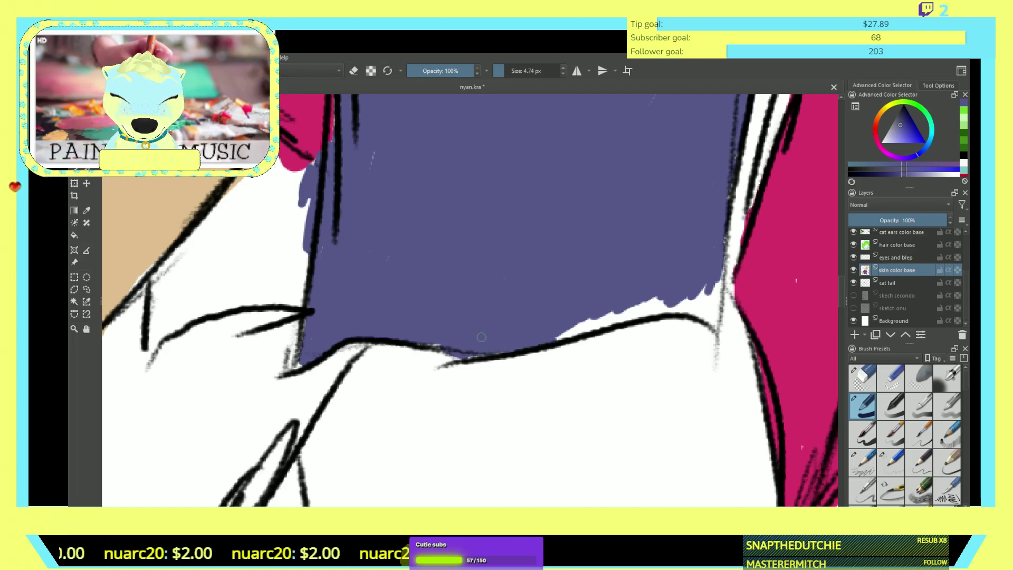
{"action": "mouse_move", "coordinate": [552, 331]}
{"action": "left_mouse_down"}
{"action": "mouse_move", "coordinate": [590, 326]}
{"action": "mouse_move", "coordinate": [541, 338]}
{"action": "mouse_move", "coordinate": [660, 298]}
{"action": "mouse_move", "coordinate": [629, 312]}
{"action": "mouse_move", "coordinate": [689, 300]}
{"action": "mouse_move", "coordinate": [682, 307]}
{"action": "mouse_move", "coordinate": [716, 279]}
{"action": "mouse_move", "coordinate": [715, 324]}
{"action": "mouse_move", "coordinate": [690, 309]}
{"action": "left_mouse_up"}
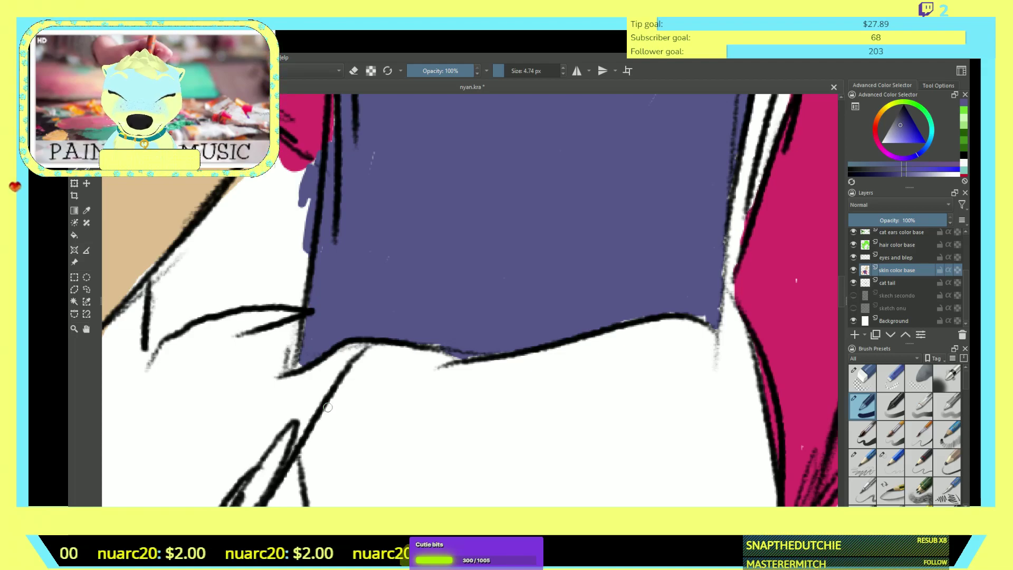
- Touch up the small white gap at the collar edge beside the tie with the muted blue
{"action": "scroll", "coordinate": [665, 236], "scroll_direction": "down", "scroll_amount": 5}
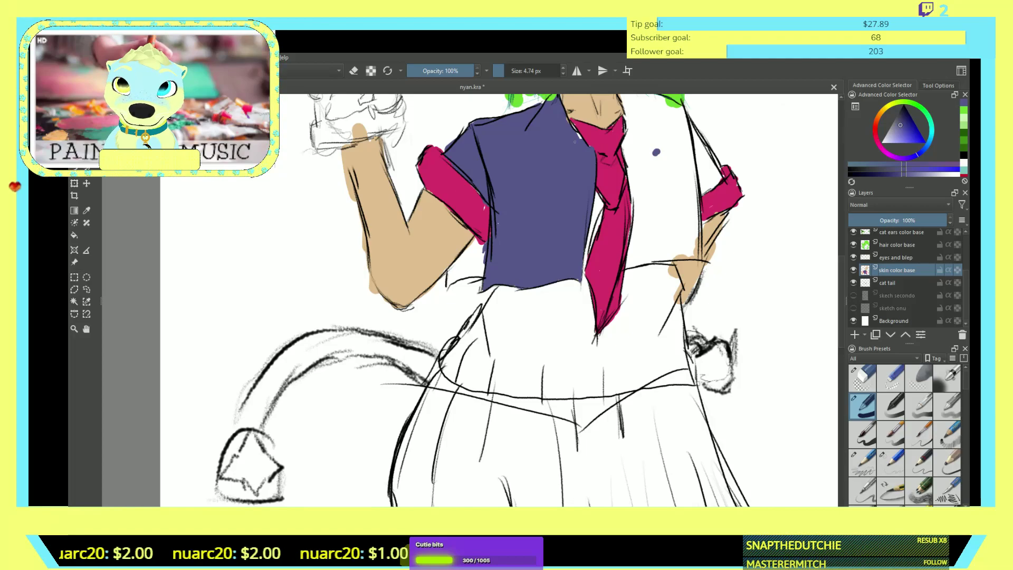
{"action": "scroll", "coordinate": [545, 132], "scroll_direction": "up", "scroll_amount": 5}
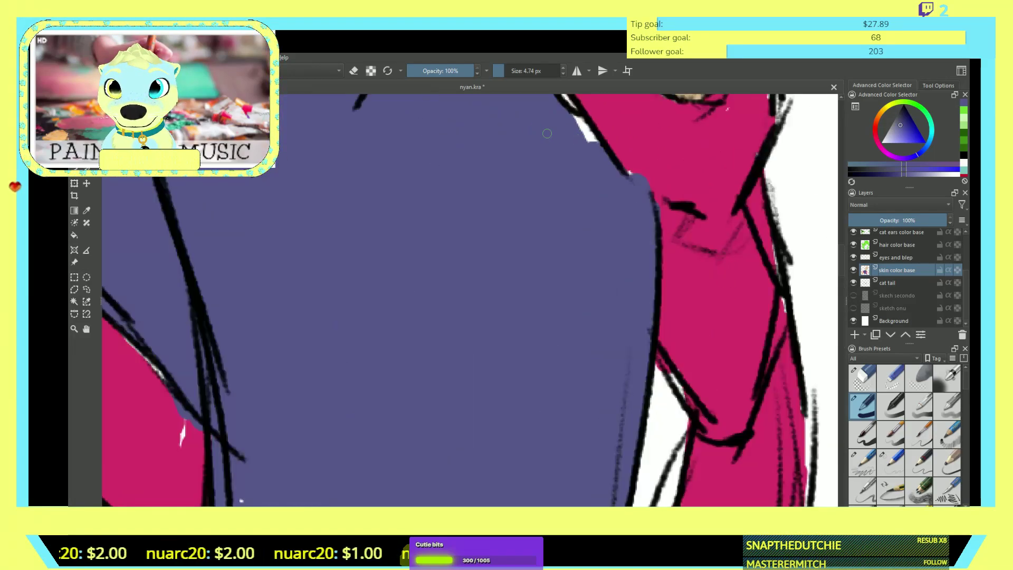
{"action": "mouse_move", "coordinate": [577, 134]}
{"action": "left_mouse_down"}
{"action": "mouse_move", "coordinate": [585, 132]}
{"action": "mouse_move", "coordinate": [581, 121]}
{"action": "mouse_move", "coordinate": [586, 139]}
{"action": "mouse_move", "coordinate": [595, 103]}
{"action": "left_mouse_up"}
{"action": "scroll", "coordinate": [604, 104], "scroll_direction": "down", "scroll_amount": 2}
{"action": "scroll", "coordinate": [676, 103], "scroll_direction": "up", "scroll_amount": 3}
{"action": "scroll", "coordinate": [679, 103], "scroll_direction": "down", "scroll_amount": 2}
{"action": "mouse_move", "coordinate": [841, 269]}
{"action": "left_mouse_down"}
{"action": "mouse_move", "coordinate": [842, 248]}
{"action": "mouse_move", "coordinate": [842, 257]}
{"action": "left_mouse_up"}
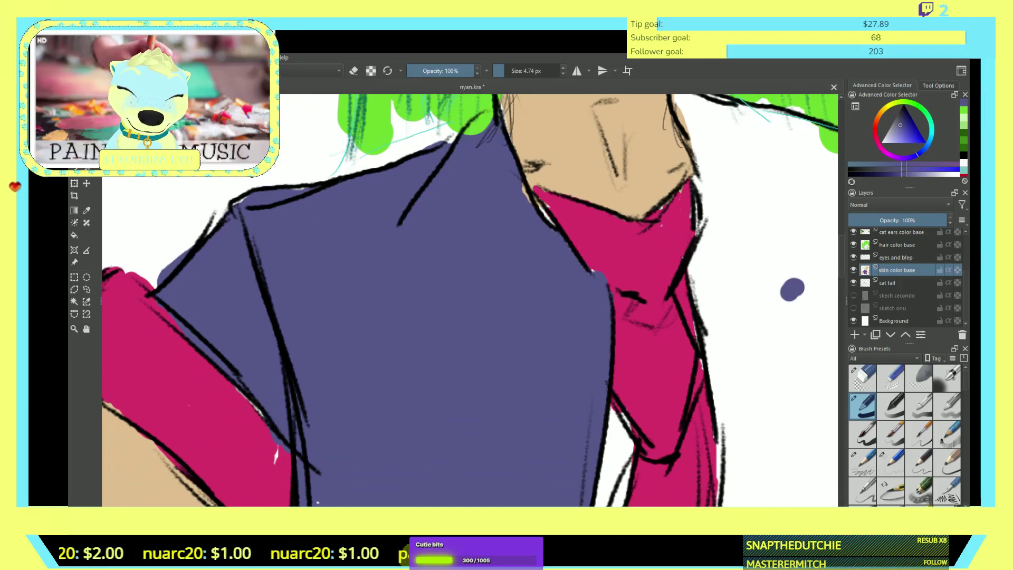
- Begin colouring the other shirt half in the same blue, painting the shoulder corner beneath the hair and its armhole edge
{"action": "scroll", "coordinate": [470, 301], "scroll_direction": "right", "scroll_amount": 10}
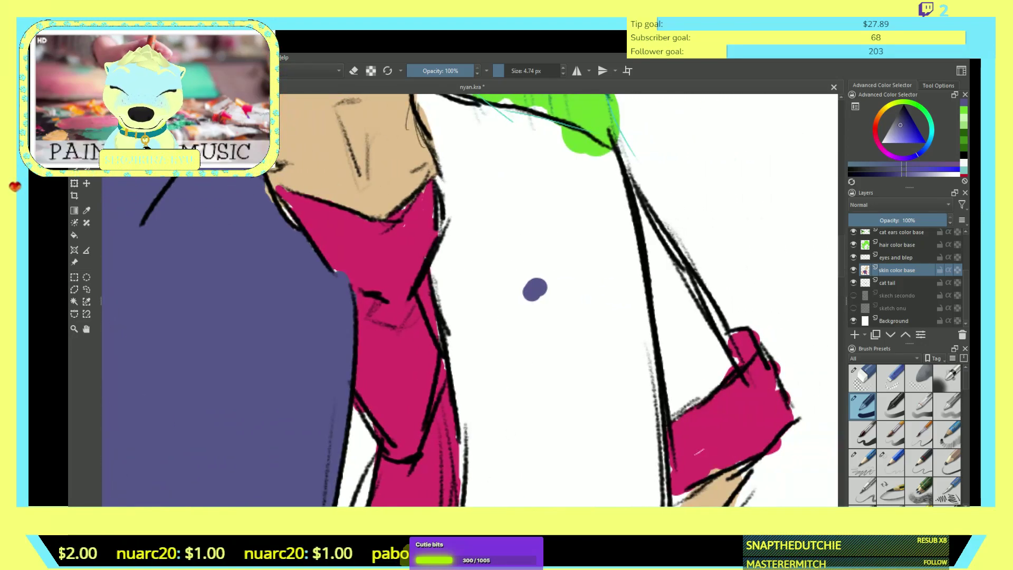
{"action": "left_click_drag", "start_coordinate": [538, 199], "coordinate": [530, 278]}
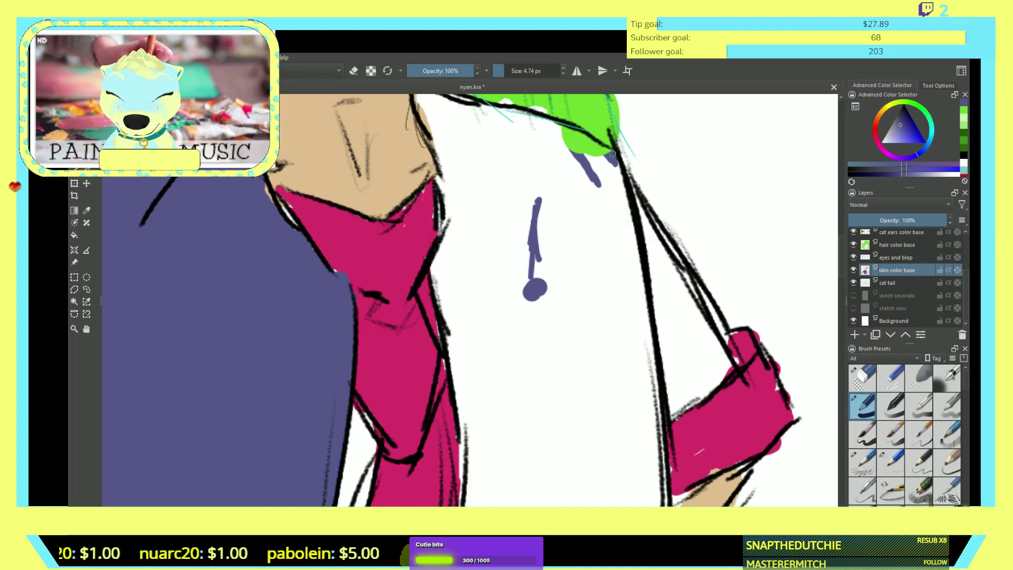
{"action": "left_click_drag", "start_coordinate": [613, 182], "coordinate": [570, 138]}
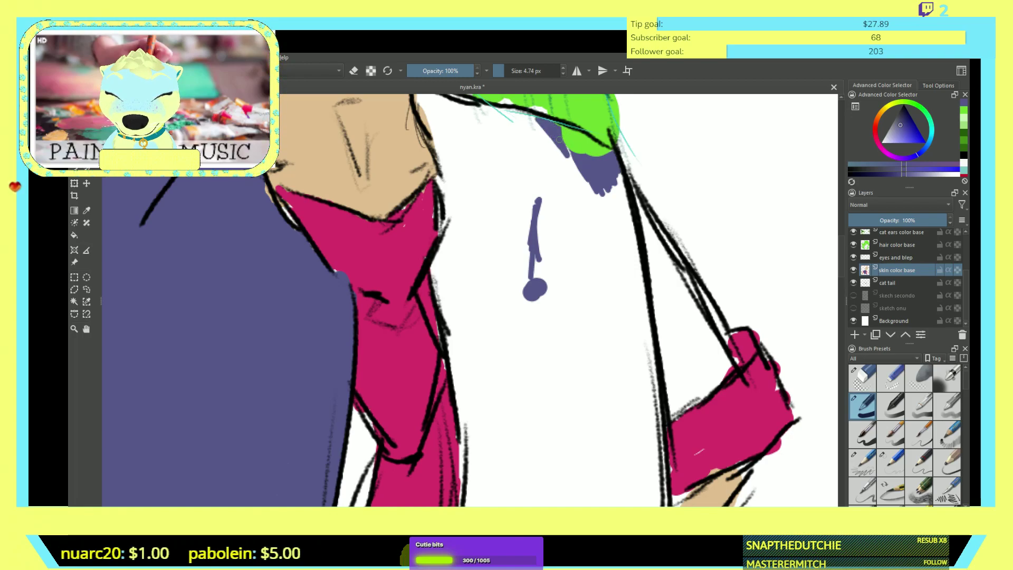
{"action": "left_click_drag", "start_coordinate": [594, 194], "coordinate": [608, 246]}
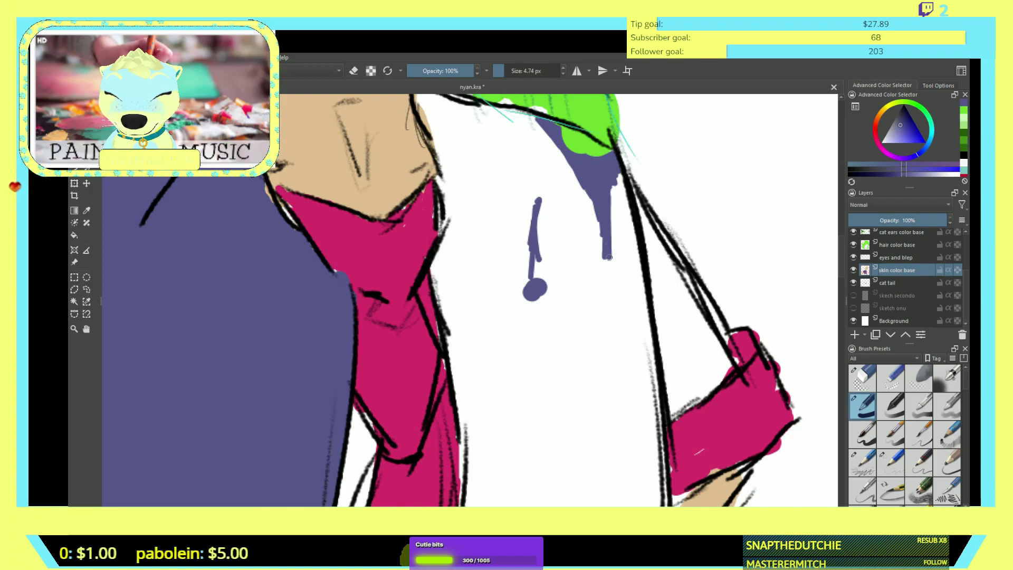
- Enlarge the brush to 31.17 px and fill the upper chest of the shirt half on the lowered-arm side
{"action": "left_click", "coordinate": [514, 71]}
{"action": "mouse_move", "coordinate": [545, 216]}
{"action": "left_mouse_down"}
{"action": "mouse_move", "coordinate": [541, 241]}
{"action": "mouse_move", "coordinate": [554, 230]}
{"action": "mouse_move", "coordinate": [556, 285]}
{"action": "mouse_move", "coordinate": [573, 203]}
{"action": "mouse_move", "coordinate": [590, 198]}
{"action": "mouse_move", "coordinate": [605, 275]}
{"action": "mouse_move", "coordinate": [608, 183]}
{"action": "mouse_move", "coordinate": [630, 314]}
{"action": "mouse_move", "coordinate": [580, 247]}
{"action": "mouse_move", "coordinate": [510, 306]}
{"action": "mouse_move", "coordinate": [541, 174]}
{"action": "mouse_move", "coordinate": [538, 225]}
{"action": "mouse_move", "coordinate": [548, 180]}
{"action": "mouse_move", "coordinate": [561, 182]}
{"action": "mouse_move", "coordinate": [562, 172]}
{"action": "mouse_move", "coordinate": [520, 127]}
{"action": "mouse_move", "coordinate": [531, 129]}
{"action": "mouse_move", "coordinate": [436, 107]}
{"action": "mouse_move", "coordinate": [453, 234]}
{"action": "mouse_move", "coordinate": [464, 158]}
{"action": "mouse_move", "coordinate": [477, 179]}
{"action": "mouse_move", "coordinate": [494, 169]}
{"action": "mouse_move", "coordinate": [494, 143]}
{"action": "mouse_move", "coordinate": [509, 163]}
{"action": "mouse_move", "coordinate": [502, 153]}
{"action": "mouse_move", "coordinate": [501, 171]}
{"action": "mouse_move", "coordinate": [507, 145]}
{"action": "mouse_move", "coordinate": [515, 211]}
{"action": "mouse_move", "coordinate": [498, 274]}
{"action": "mouse_move", "coordinate": [487, 267]}
{"action": "mouse_move", "coordinate": [464, 296]}
{"action": "mouse_move", "coordinate": [462, 235]}
{"action": "mouse_move", "coordinate": [442, 290]}
{"action": "mouse_move", "coordinate": [454, 325]}
{"action": "mouse_move", "coordinate": [476, 287]}
{"action": "mouse_move", "coordinate": [491, 296]}
{"action": "mouse_move", "coordinate": [509, 417]}
{"action": "mouse_move", "coordinate": [557, 354]}
{"action": "mouse_move", "coordinate": [575, 423]}
{"action": "mouse_move", "coordinate": [607, 351]}
{"action": "mouse_move", "coordinate": [617, 412]}
{"action": "mouse_move", "coordinate": [646, 330]}
{"action": "mouse_move", "coordinate": [641, 316]}
{"action": "mouse_move", "coordinate": [608, 445]}
{"action": "left_mouse_up"}
{"action": "scroll", "coordinate": [623, 387], "scroll_direction": "down", "scroll_amount": 5}
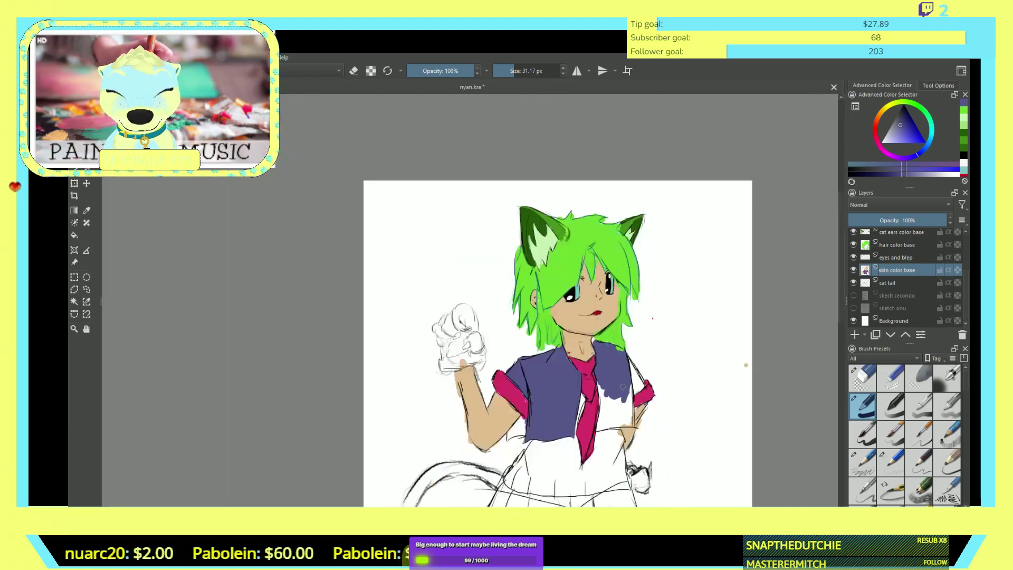
- Undo the stroke that overshoots the hem and fill the rest of this shirt half down to its hem line
{"action": "scroll", "coordinate": [745, 365], "scroll_direction": "up", "scroll_amount": 5}
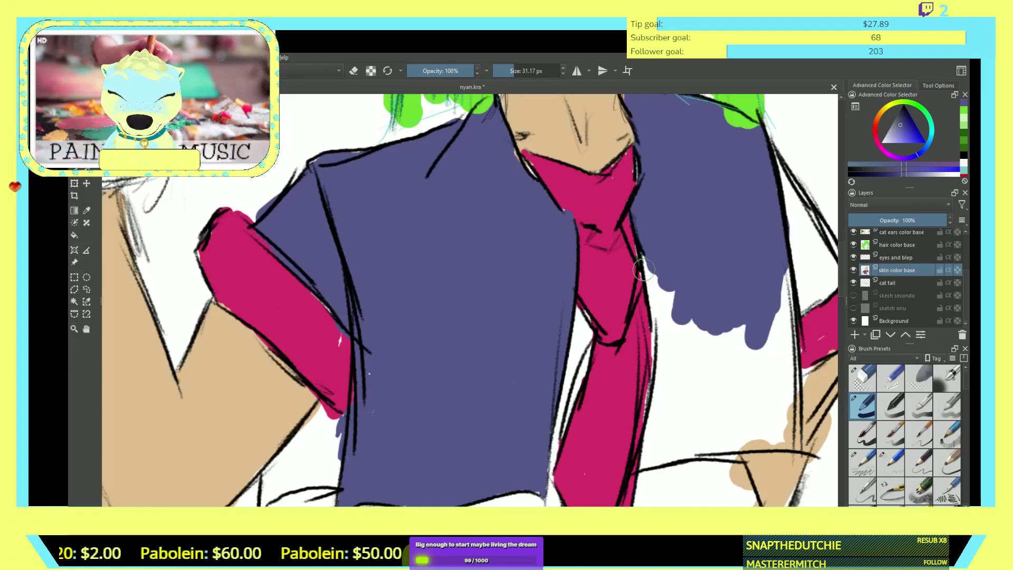
{"action": "mouse_move", "coordinate": [691, 317]}
{"action": "left_mouse_down"}
{"action": "mouse_move", "coordinate": [673, 375]}
{"action": "mouse_move", "coordinate": [671, 293]}
{"action": "mouse_move", "coordinate": [650, 260]}
{"action": "mouse_move", "coordinate": [666, 381]}
{"action": "mouse_move", "coordinate": [660, 414]}
{"action": "mouse_move", "coordinate": [709, 346]}
{"action": "mouse_move", "coordinate": [706, 386]}
{"action": "mouse_move", "coordinate": [744, 332]}
{"action": "mouse_move", "coordinate": [760, 349]}
{"action": "left_mouse_up"}
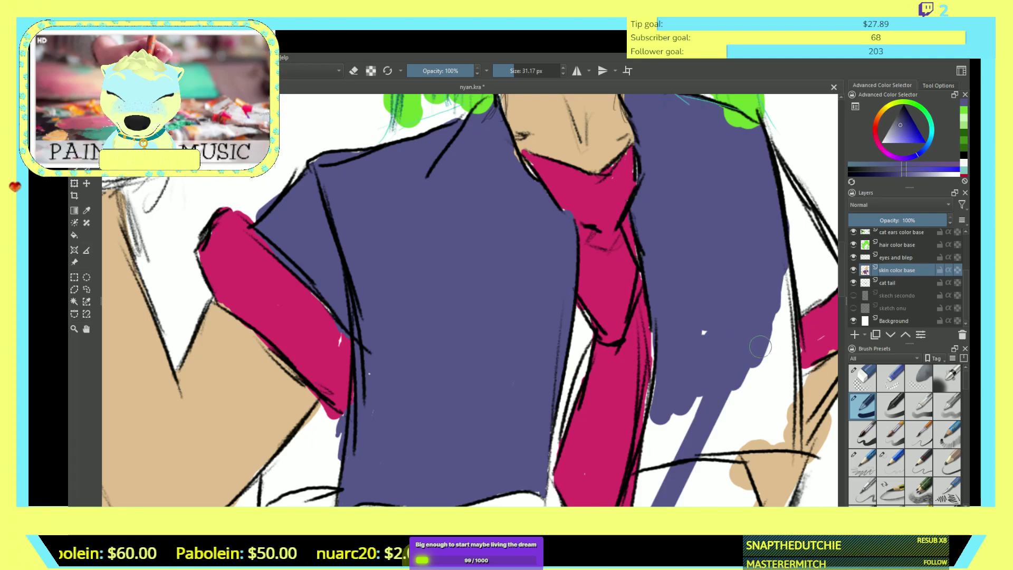
{"action": "key", "text": "ctrl+z"}
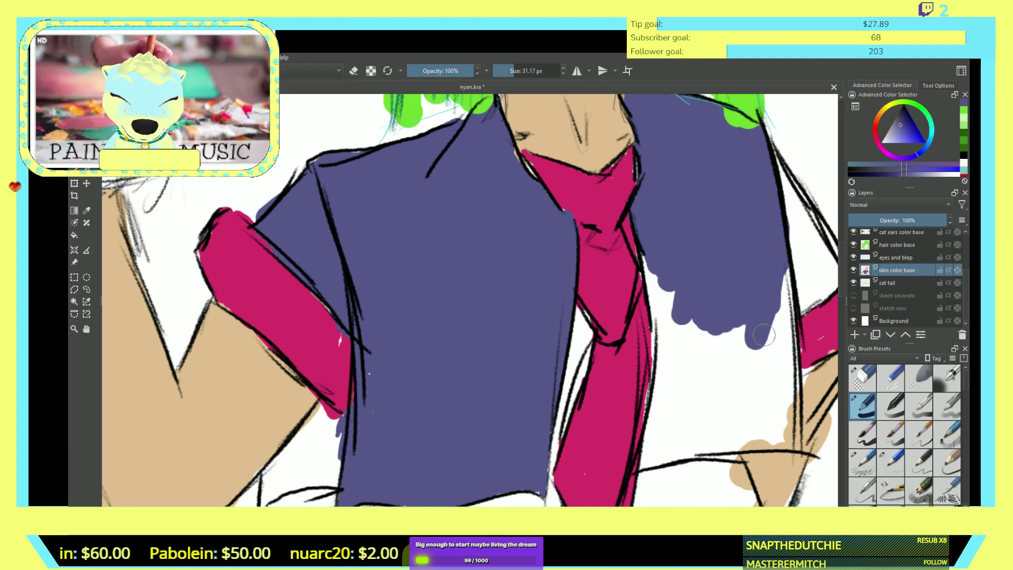
{"action": "mouse_move", "coordinate": [724, 369]}
{"action": "left_mouse_down"}
{"action": "mouse_move", "coordinate": [720, 333]}
{"action": "mouse_move", "coordinate": [692, 412]}
{"action": "mouse_move", "coordinate": [707, 320]}
{"action": "mouse_move", "coordinate": [675, 391]}
{"action": "mouse_move", "coordinate": [681, 316]}
{"action": "mouse_move", "coordinate": [674, 359]}
{"action": "mouse_move", "coordinate": [658, 257]}
{"action": "mouse_move", "coordinate": [671, 429]}
{"action": "mouse_move", "coordinate": [681, 434]}
{"action": "mouse_move", "coordinate": [722, 354]}
{"action": "mouse_move", "coordinate": [726, 406]}
{"action": "mouse_move", "coordinate": [742, 341]}
{"action": "mouse_move", "coordinate": [767, 332]}
{"action": "mouse_move", "coordinate": [775, 344]}
{"action": "mouse_move", "coordinate": [779, 259]}
{"action": "mouse_move", "coordinate": [781, 386]}
{"action": "left_mouse_up"}
{"action": "mouse_move", "coordinate": [784, 315]}
{"action": "left_mouse_down"}
{"action": "mouse_move", "coordinate": [780, 420]}
{"action": "mouse_move", "coordinate": [769, 363]}
{"action": "mouse_move", "coordinate": [731, 422]}
{"action": "mouse_move", "coordinate": [813, 342]}
{"action": "mouse_move", "coordinate": [587, 326]}
{"action": "mouse_move", "coordinate": [619, 394]}
{"action": "mouse_move", "coordinate": [701, 429]}
{"action": "mouse_move", "coordinate": [683, 431]}
{"action": "mouse_move", "coordinate": [698, 441]}
{"action": "mouse_move", "coordinate": [691, 449]}
{"action": "mouse_move", "coordinate": [786, 434]}
{"action": "mouse_move", "coordinate": [789, 342]}
{"action": "mouse_move", "coordinate": [789, 444]}
{"action": "mouse_move", "coordinate": [665, 454]}
{"action": "mouse_move", "coordinate": [655, 448]}
{"action": "mouse_move", "coordinate": [659, 409]}
{"action": "mouse_move", "coordinate": [642, 465]}
{"action": "left_mouse_up"}
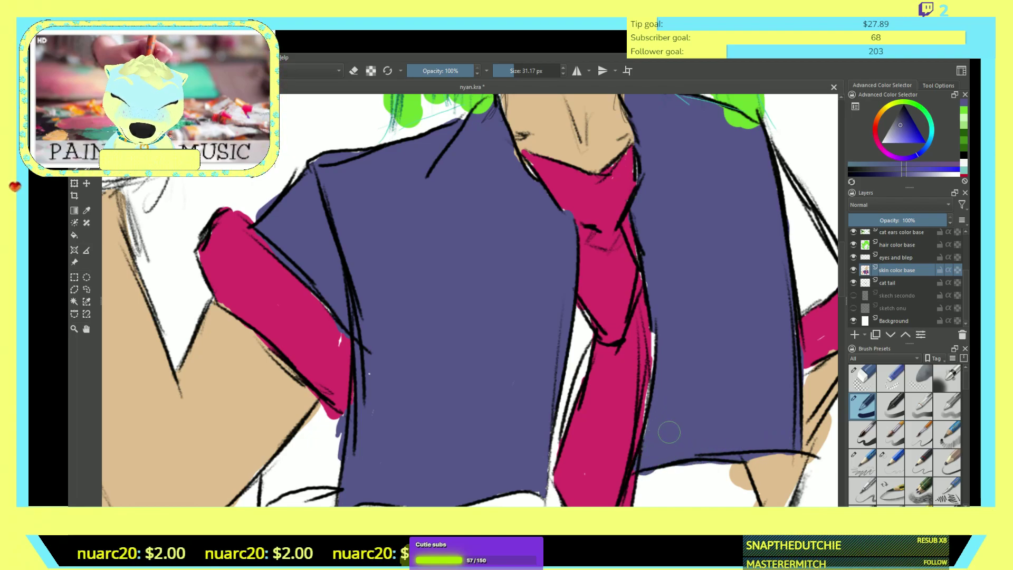
- Paint the lowered arm's sleeve muted blue between the shoulder and the crimson cuff
{"action": "scroll", "coordinate": [669, 434], "scroll_direction": "down", "scroll_amount": 5}
{"action": "scroll", "coordinate": [699, 399], "scroll_direction": "up", "scroll_amount": 5}
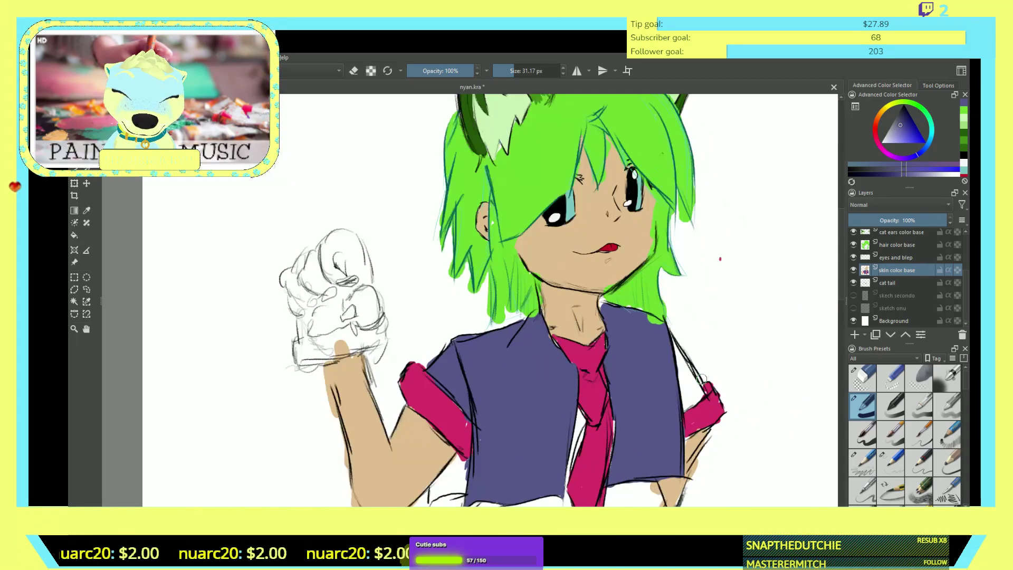
{"action": "mouse_move", "coordinate": [667, 378]}
{"action": "left_mouse_down"}
{"action": "mouse_move", "coordinate": [677, 379]}
{"action": "mouse_move", "coordinate": [658, 320]}
{"action": "mouse_move", "coordinate": [698, 386]}
{"action": "mouse_move", "coordinate": [688, 423]}
{"action": "mouse_move", "coordinate": [680, 409]}
{"action": "left_mouse_up"}
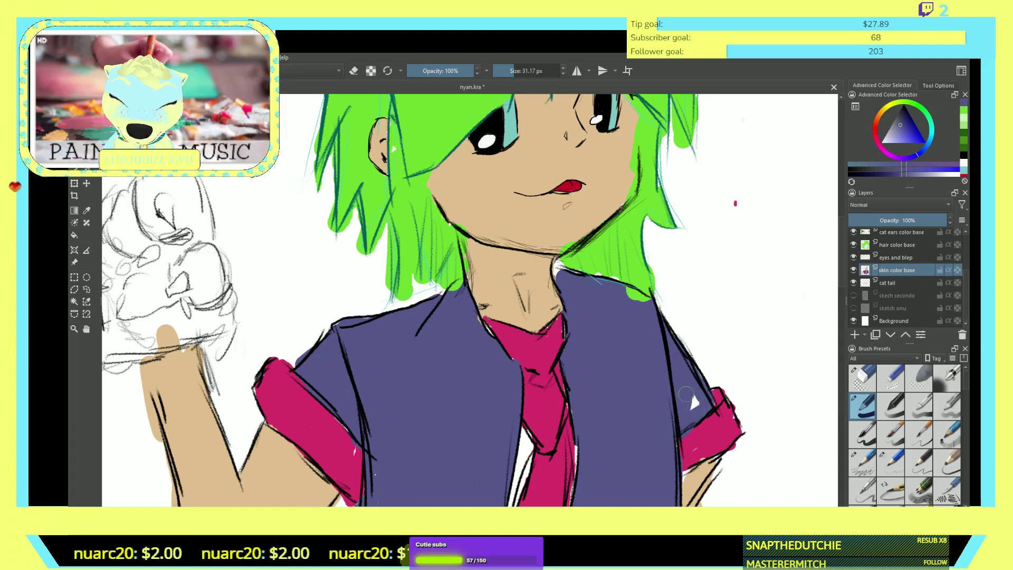
{"action": "scroll", "coordinate": [690, 391], "scroll_direction": "down", "scroll_amount": 6}
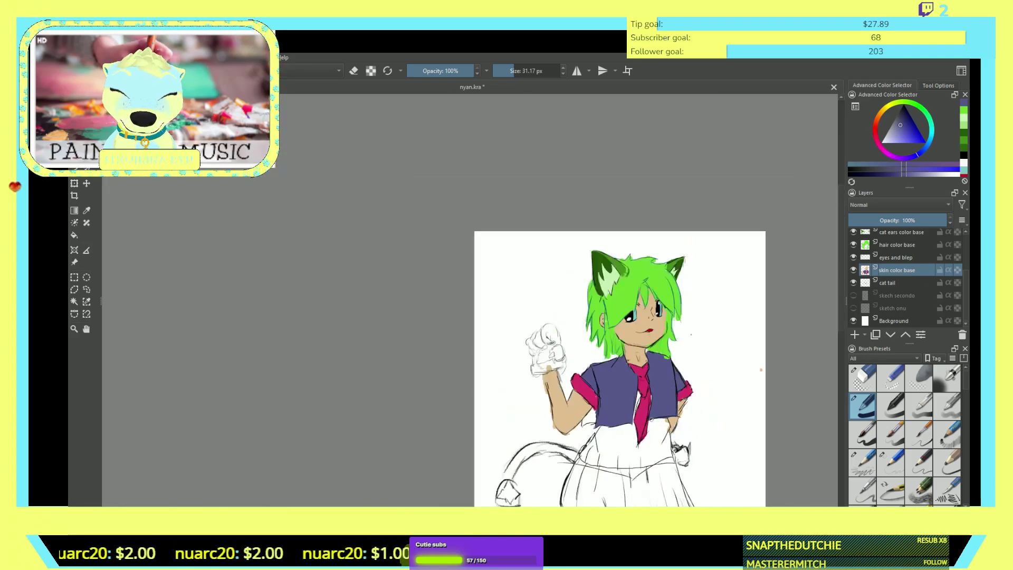
{"action": "scroll", "coordinate": [721, 333], "scroll_direction": "up", "scroll_amount": 5}
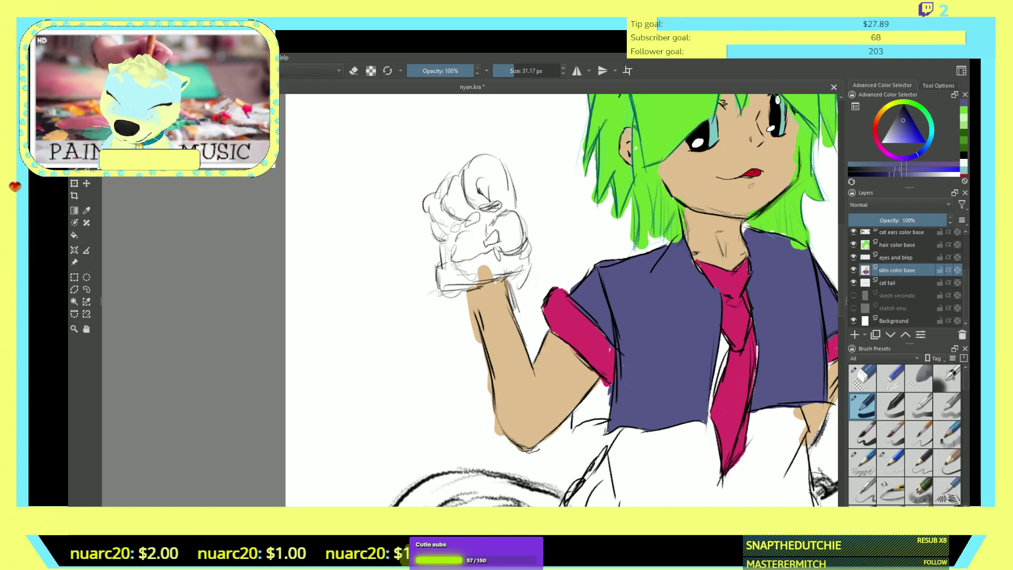
- Paint the back part of the shirt visible below the raised arm's crimson cuff in a darker blue
{"action": "scroll", "coordinate": [649, 399], "scroll_direction": "up", "scroll_amount": 4}
{"action": "mouse_move", "coordinate": [620, 388]}
{"action": "left_mouse_down"}
{"action": "mouse_move", "coordinate": [608, 399]}
{"action": "mouse_move", "coordinate": [615, 379]}
{"action": "mouse_move", "coordinate": [635, 374]}
{"action": "mouse_move", "coordinate": [641, 391]}
{"action": "mouse_move", "coordinate": [650, 354]}
{"action": "mouse_move", "coordinate": [625, 334]}
{"action": "mouse_move", "coordinate": [553, 424]}
{"action": "mouse_move", "coordinate": [551, 454]}
{"action": "mouse_move", "coordinate": [565, 430]}
{"action": "mouse_move", "coordinate": [592, 417]}
{"action": "mouse_move", "coordinate": [581, 418]}
{"action": "mouse_move", "coordinate": [641, 413]}
{"action": "mouse_move", "coordinate": [638, 424]}
{"action": "mouse_move", "coordinate": [612, 425]}
{"action": "mouse_move", "coordinate": [649, 352]}
{"action": "left_mouse_up"}
{"action": "scroll", "coordinate": [648, 352], "scroll_direction": "down", "scroll_amount": 5}
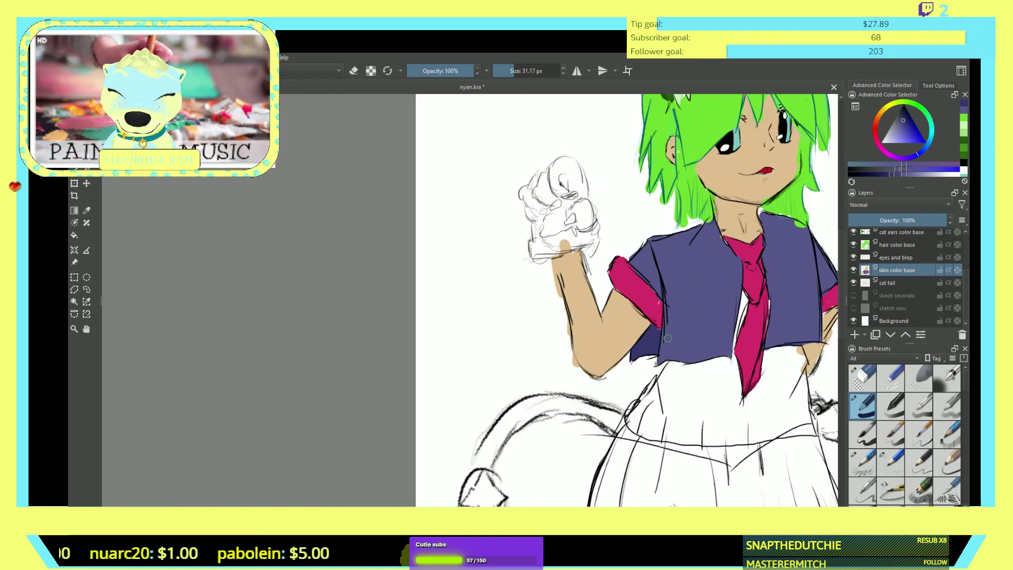
{"action": "scroll", "coordinate": [667, 338], "scroll_direction": "down", "scroll_amount": 3}
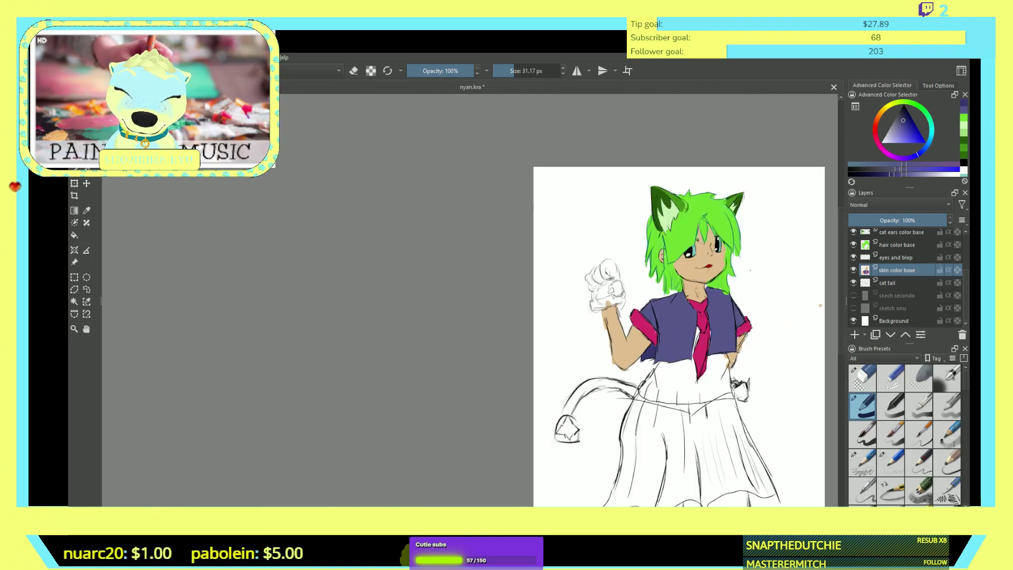
- Reduce the brush to 7.52 px and paint the upper gap between the shirt front and the tie dark blue
{"action": "scroll", "coordinate": [711, 337], "scroll_direction": "up", "scroll_amount": 2}
{"action": "scroll", "coordinate": [659, 328], "scroll_direction": "up", "scroll_amount": 4}
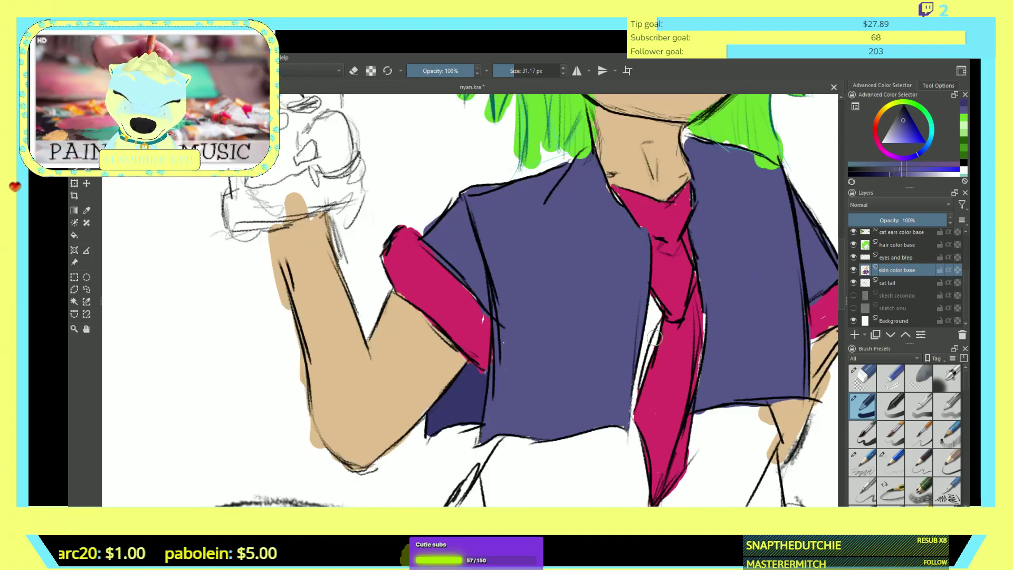
{"action": "scroll", "coordinate": [658, 315], "scroll_direction": "up", "scroll_amount": 3}
{"action": "left_click", "coordinate": [509, 71]}
{"action": "mouse_move", "coordinate": [643, 296]}
{"action": "left_mouse_down"}
{"action": "mouse_move", "coordinate": [656, 294]}
{"action": "mouse_move", "coordinate": [649, 273]}
{"action": "left_mouse_up"}
{"action": "key", "text": "bracketleft"}
{"action": "key", "text": "bracketleft"}
{"action": "mouse_move", "coordinate": [651, 285]}
{"action": "left_mouse_down"}
{"action": "mouse_move", "coordinate": [643, 256]}
{"action": "mouse_move", "coordinate": [650, 287]}
{"action": "mouse_move", "coordinate": [635, 368]}
{"action": "mouse_move", "coordinate": [651, 289]}
{"action": "mouse_move", "coordinate": [645, 362]}
{"action": "mouse_move", "coordinate": [671, 302]}
{"action": "mouse_move", "coordinate": [673, 317]}
{"action": "mouse_move", "coordinate": [658, 374]}
{"action": "mouse_move", "coordinate": [672, 328]}
{"action": "mouse_move", "coordinate": [629, 444]}
{"action": "mouse_move", "coordinate": [644, 377]}
{"action": "mouse_move", "coordinate": [627, 397]}
{"action": "left_mouse_up"}
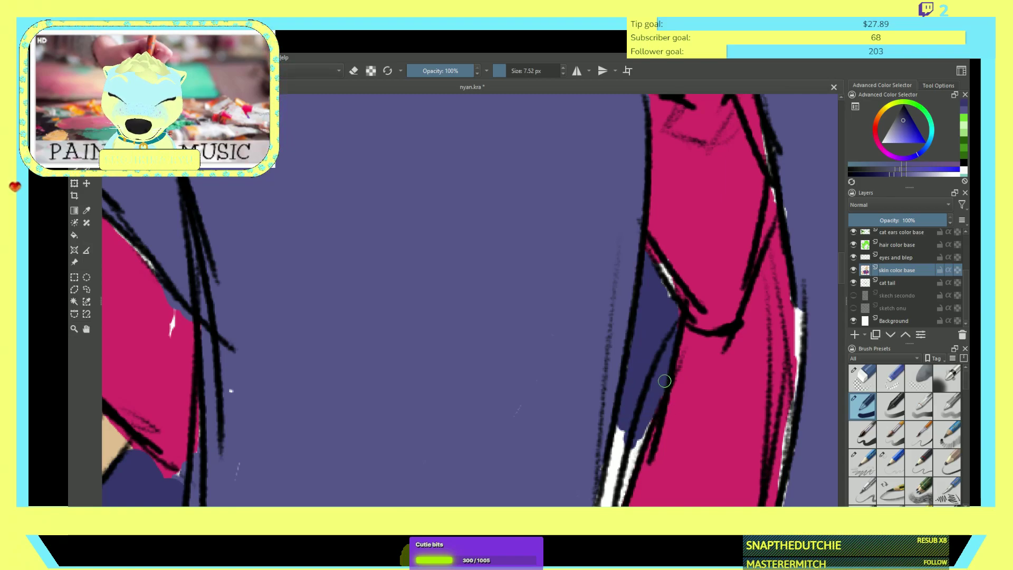
- Fill the rest of the gap beside the tie with dark blue down to the shirt's hem
{"action": "key", "text": "e"}
{"action": "left_click_drag", "start_coordinate": [665, 399], "coordinate": [642, 237]}
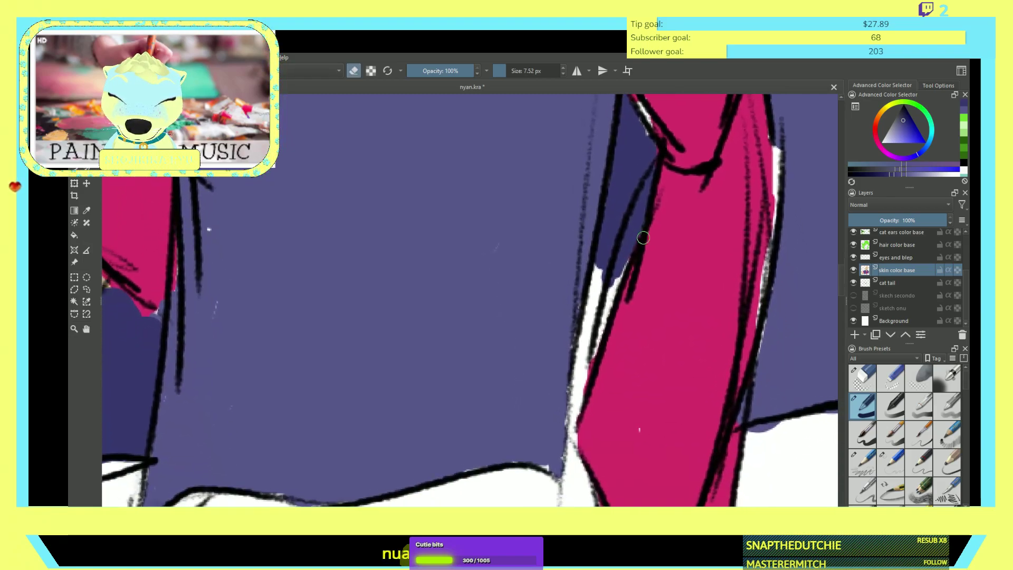
{"action": "key", "text": "e"}
{"action": "left_click_drag", "start_coordinate": [595, 314], "coordinate": [609, 303]}
{"action": "mouse_move", "coordinate": [616, 264]}
{"action": "left_mouse_down"}
{"action": "mouse_move", "coordinate": [604, 300]}
{"action": "mouse_move", "coordinate": [613, 255]}
{"action": "mouse_move", "coordinate": [595, 355]}
{"action": "mouse_move", "coordinate": [594, 329]}
{"action": "mouse_move", "coordinate": [586, 442]}
{"action": "mouse_move", "coordinate": [591, 389]}
{"action": "mouse_move", "coordinate": [618, 309]}
{"action": "mouse_move", "coordinate": [593, 360]}
{"action": "mouse_move", "coordinate": [635, 255]}
{"action": "left_mouse_up"}
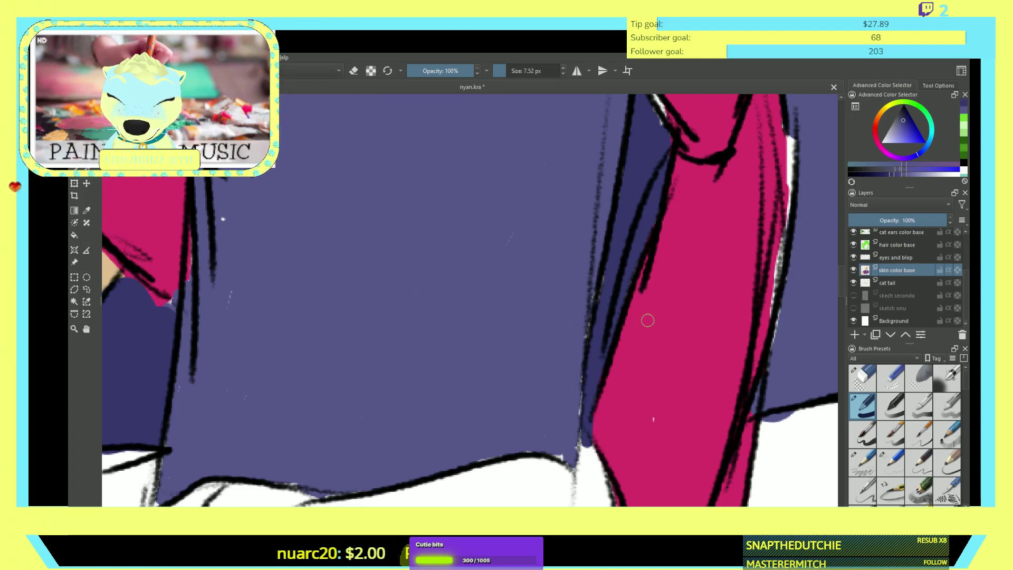
{"action": "scroll", "coordinate": [687, 284], "scroll_direction": "down", "scroll_amount": 6}
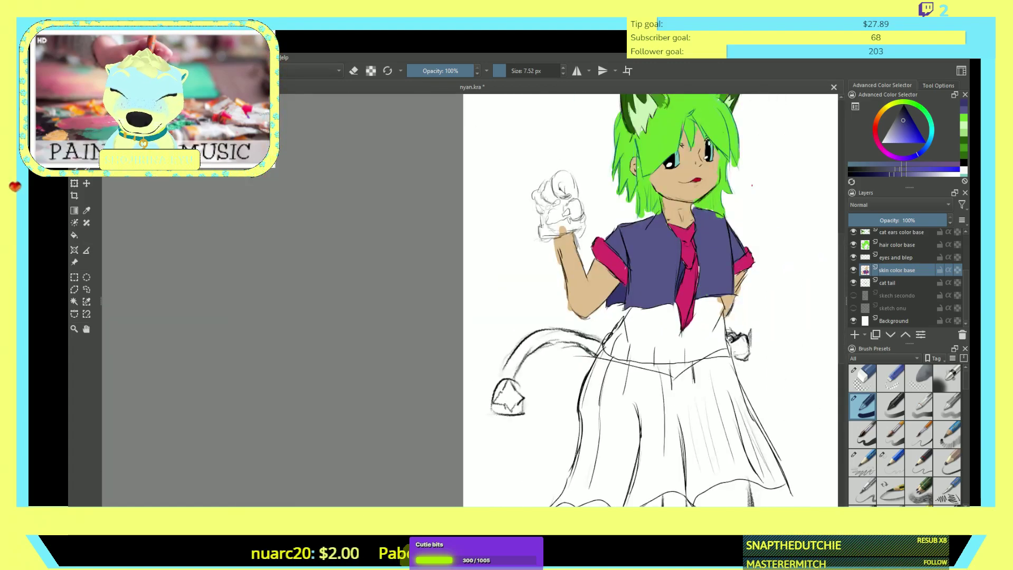
- Try two other brush presets, enlarging the first to 98.32 px and making a test stroke beside the character with the second
{"action": "key", "text": "plus"}
{"action": "key", "text": "plus"}
{"action": "key", "text": "plus"}
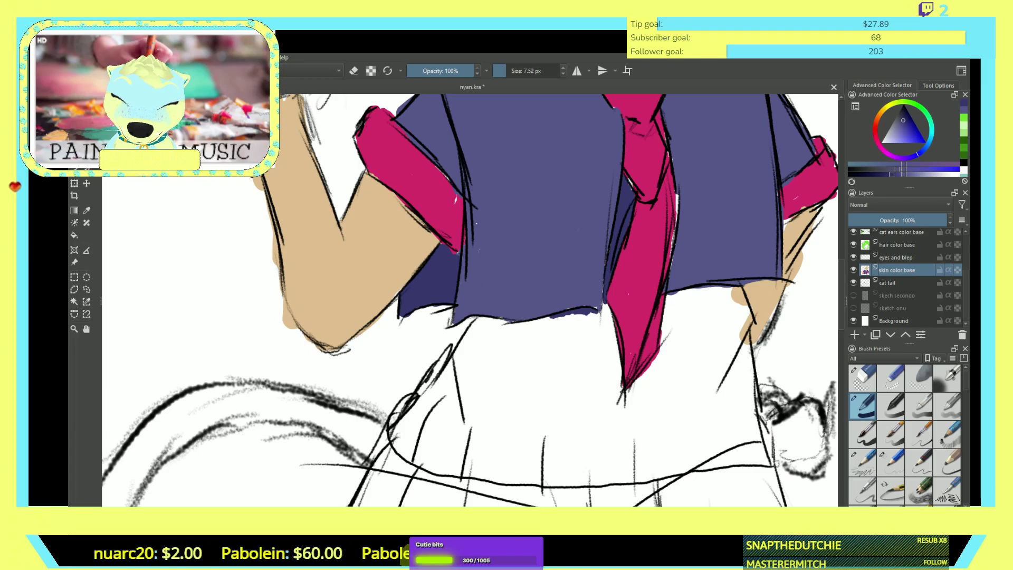
{"action": "left_click", "coordinate": [862, 433]}
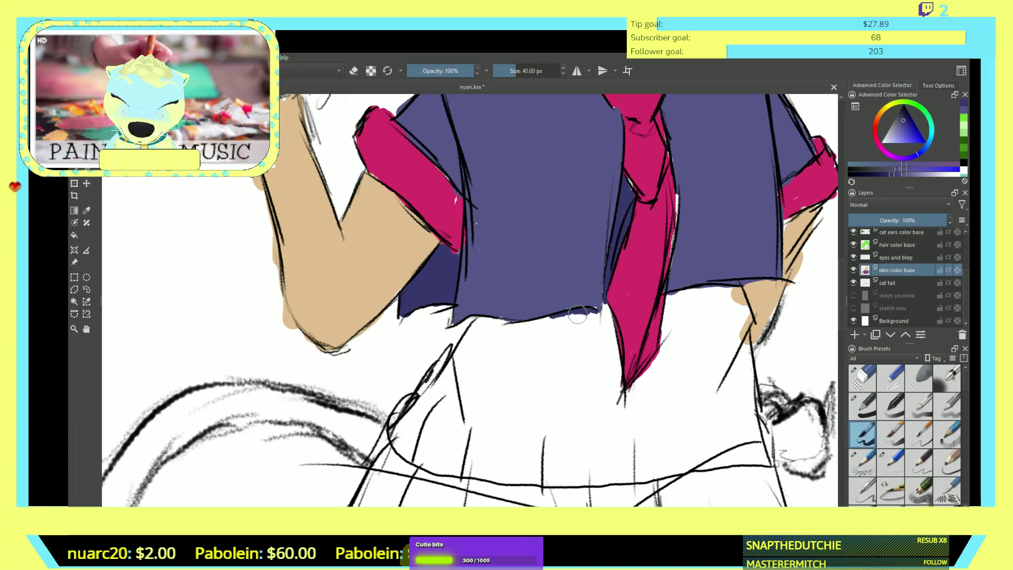
{"action": "left_click", "coordinate": [524, 71]}
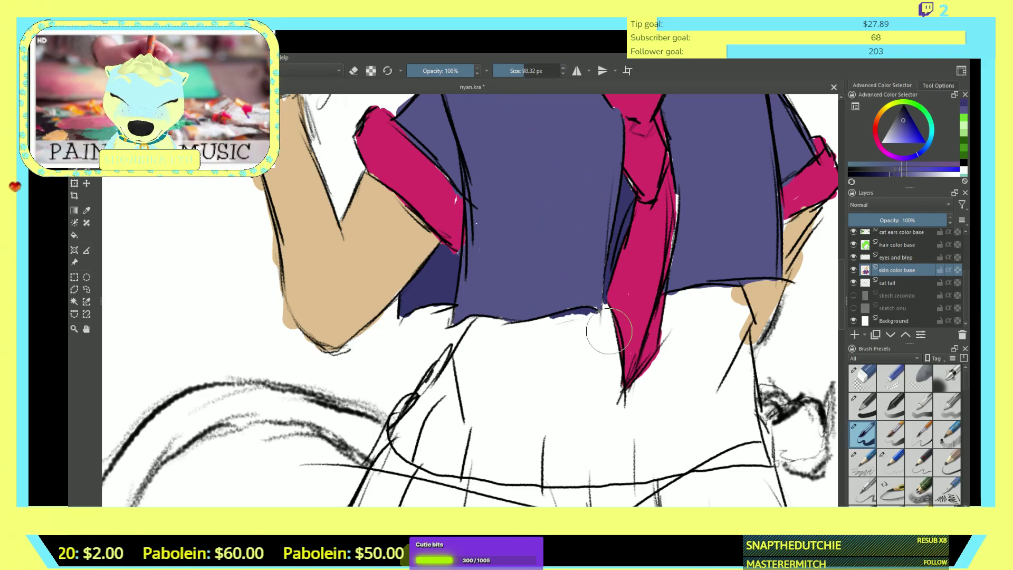
{"action": "scroll", "coordinate": [550, 225], "scroll_direction": "up", "scroll_amount": 5}
{"action": "scroll", "coordinate": [565, 427], "scroll_direction": "down", "scroll_amount": 4}
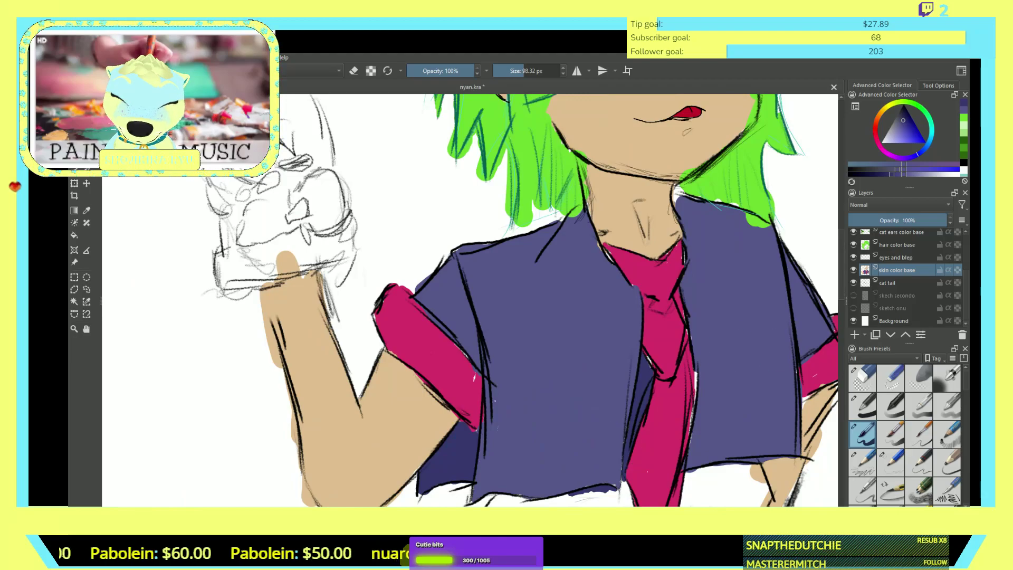
{"action": "left_click", "coordinate": [890, 434]}
{"action": "scroll", "coordinate": [626, 478], "scroll_direction": "down", "scroll_amount": 2}
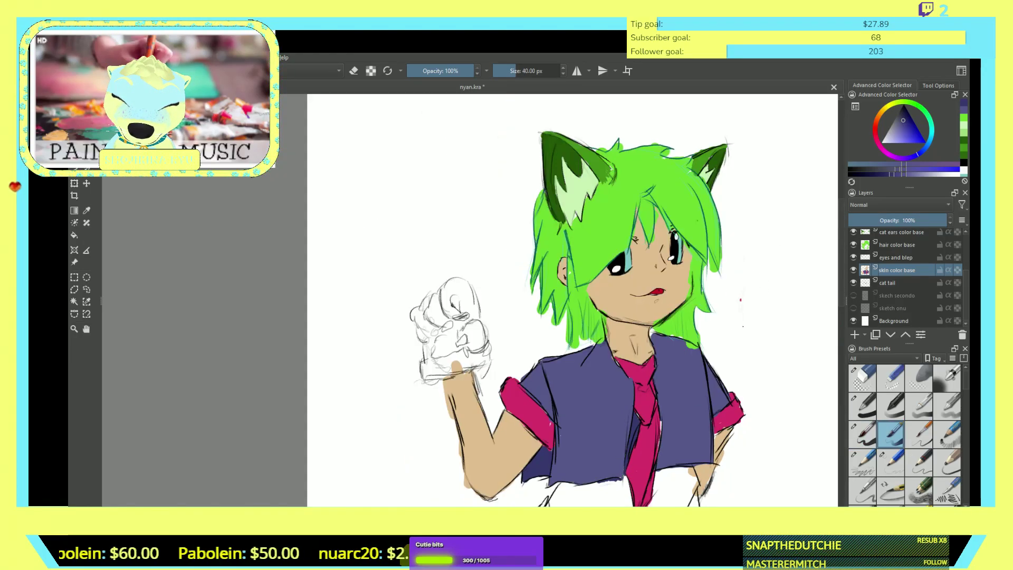
{"action": "left_click_drag", "start_coordinate": [757, 274], "coordinate": [754, 323]}
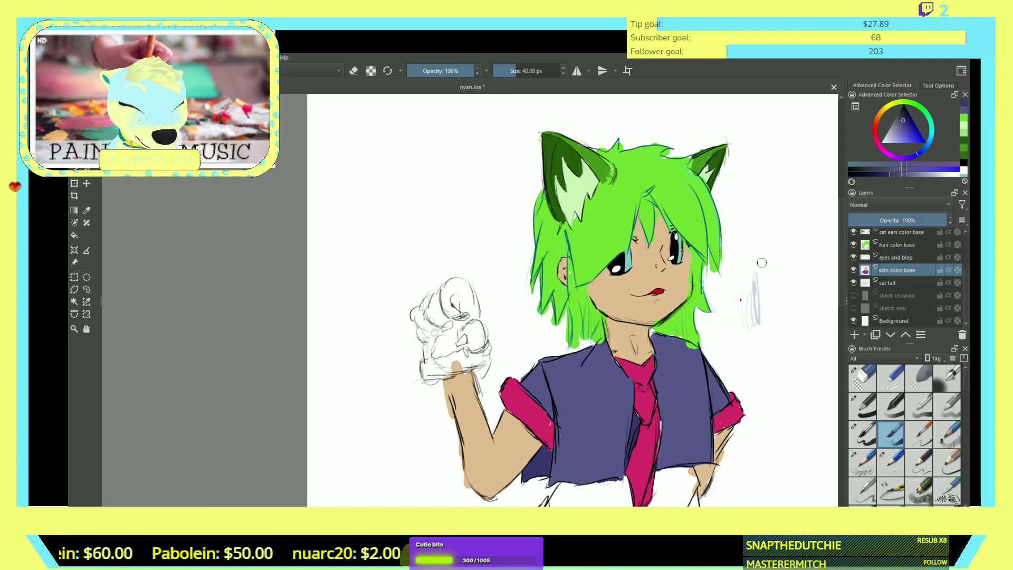
{"action": "key", "text": "ctrl+z"}
- Examine the coloured figure from the ears and shirt down to the uncoloured skirt and legs
{"action": "scroll", "coordinate": [759, 265], "scroll_direction": "down", "scroll_amount": 2}
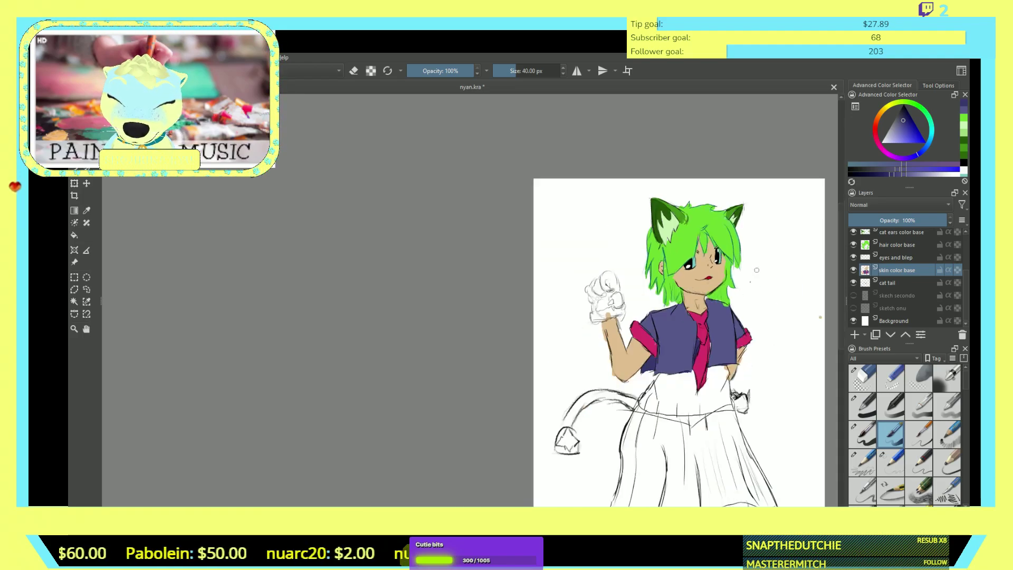
{"action": "scroll", "coordinate": [717, 373], "scroll_direction": "up", "scroll_amount": 4}
{"action": "scroll", "coordinate": [773, 299], "scroll_direction": "down", "scroll_amount": 3}
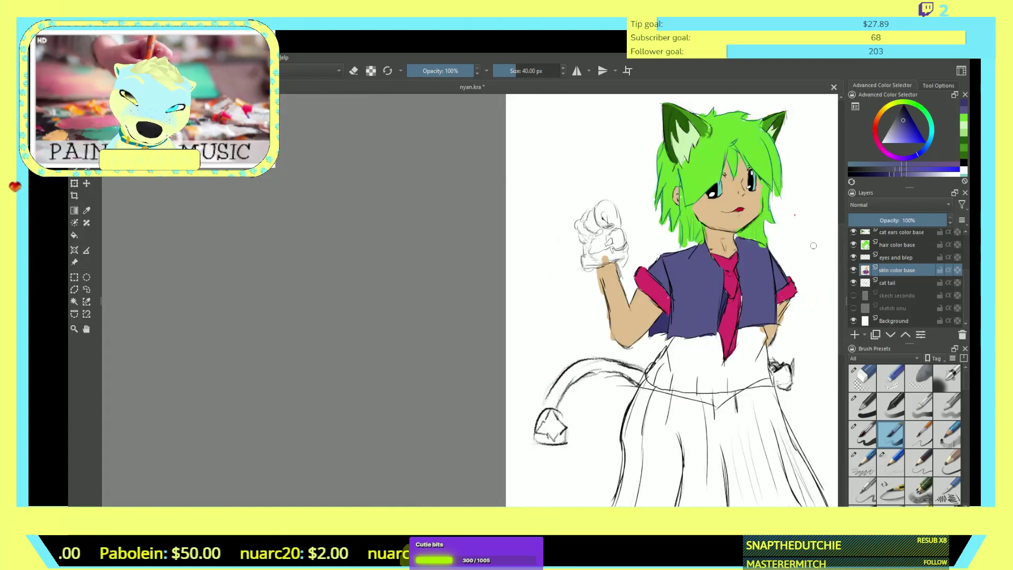
{"action": "scroll", "coordinate": [813, 248], "scroll_direction": "up", "scroll_amount": 4}
{"action": "scroll", "coordinate": [470, 301], "scroll_direction": "down", "scroll_amount": 10}
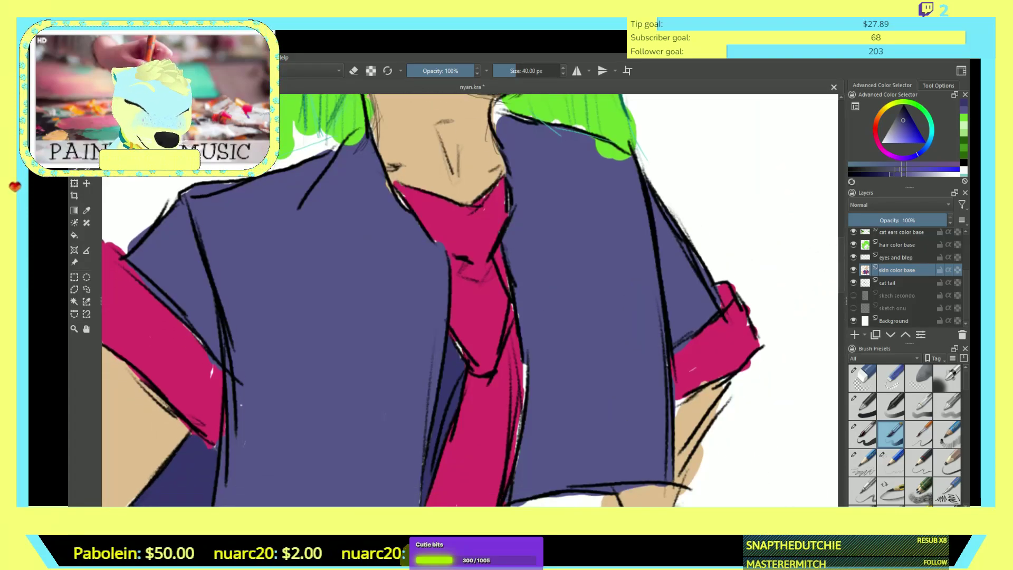
{"action": "left_click_drag", "start_coordinate": [841, 327], "coordinate": [841, 296]}
{"action": "scroll", "coordinate": [636, 267], "scroll_direction": "down", "scroll_amount": 3}
{"action": "scroll", "coordinate": [635, 266], "scroll_direction": "down", "scroll_amount": 2}
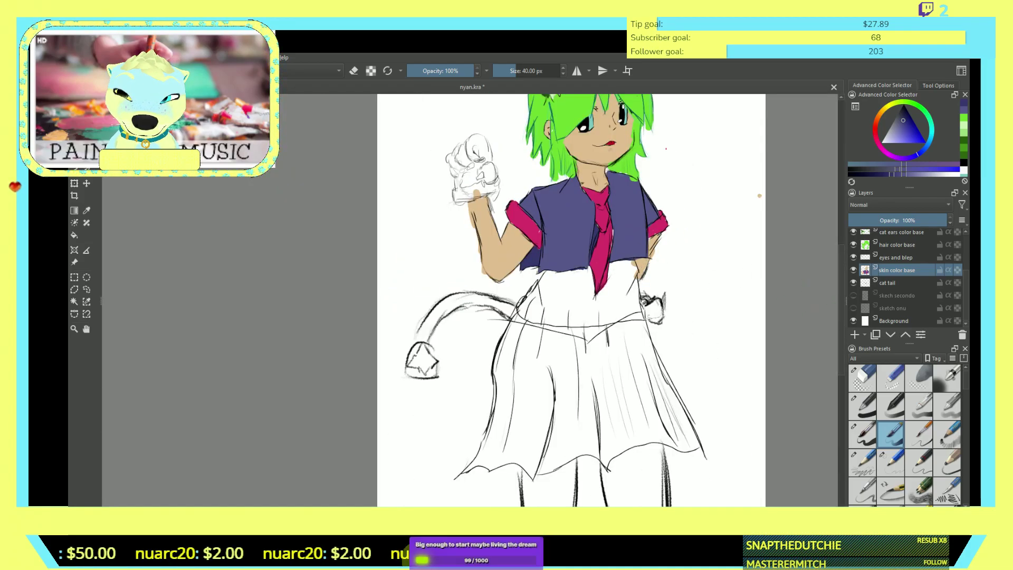
{"action": "scroll", "coordinate": [571, 299], "scroll_direction": "down", "scroll_amount": 5}
{"action": "scroll", "coordinate": [571, 299], "scroll_direction": "up", "scroll_amount": 5}
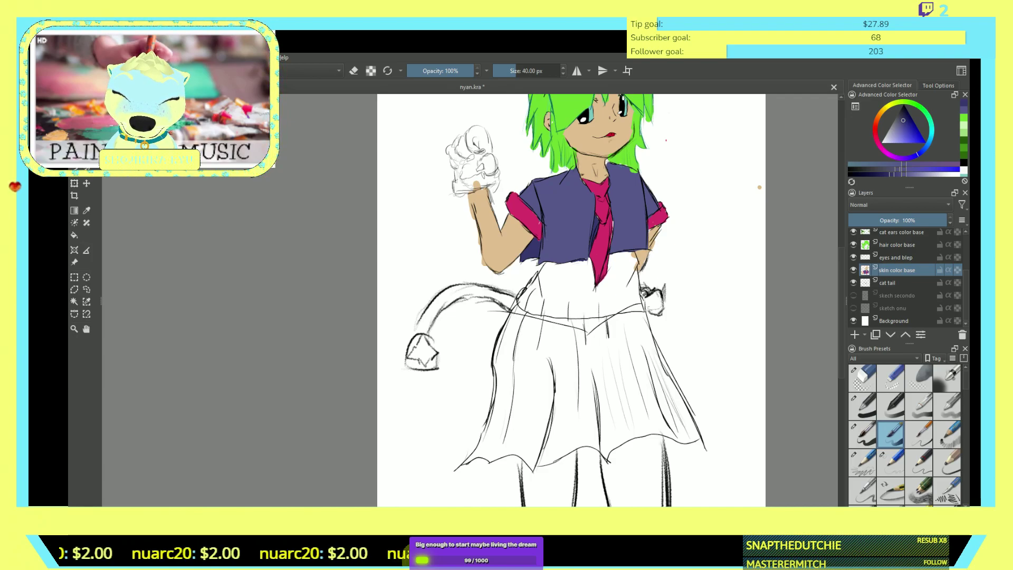
- Return to the previous brush preset at 25.35 px with a muted purple and begin painting the leg on the lowered-arm side
{"action": "left_click", "coordinate": [863, 435]}
{"action": "left_click", "coordinate": [862, 406]}
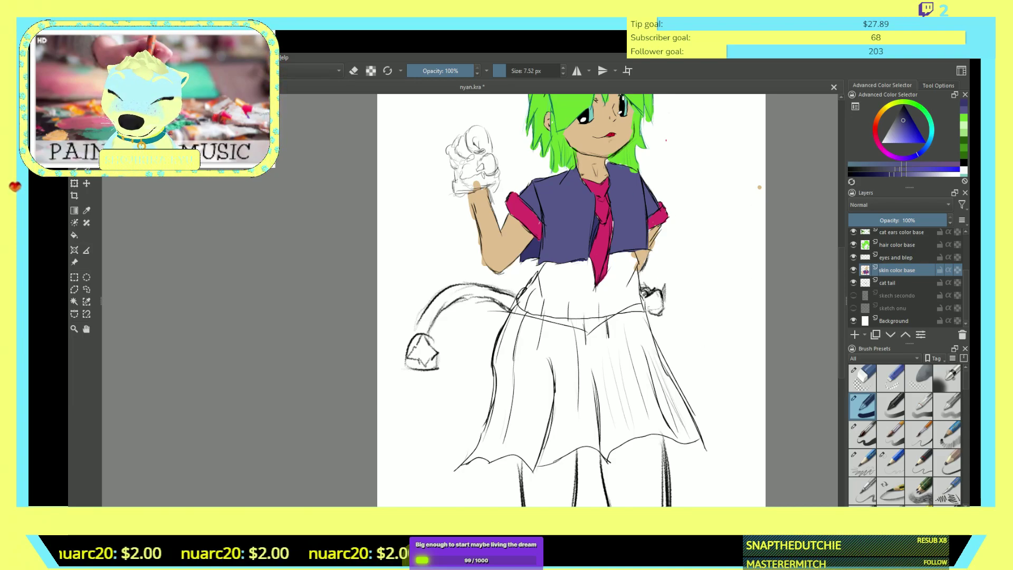
{"action": "left_click", "coordinate": [884, 149]}
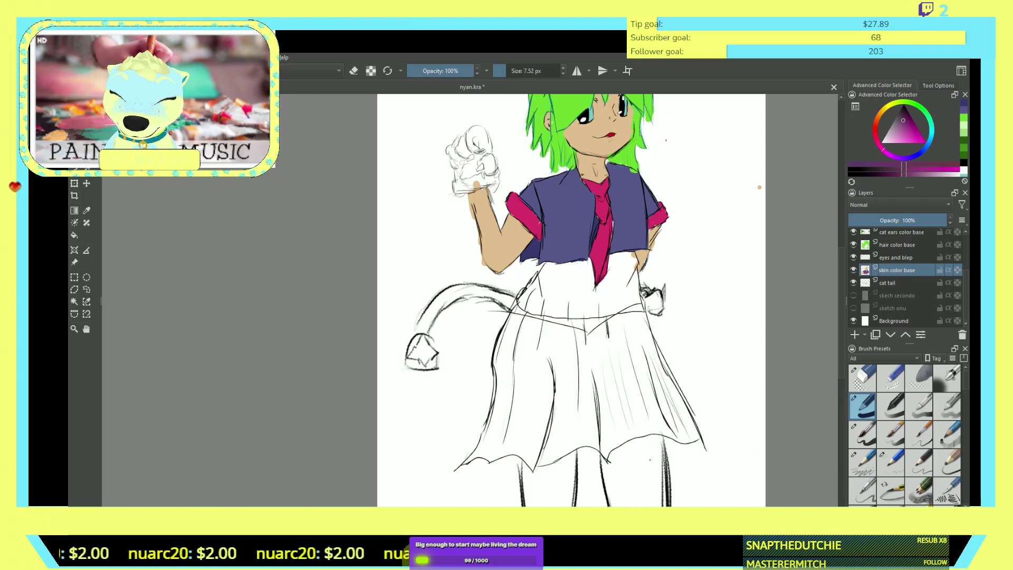
{"action": "left_click", "coordinate": [513, 70]}
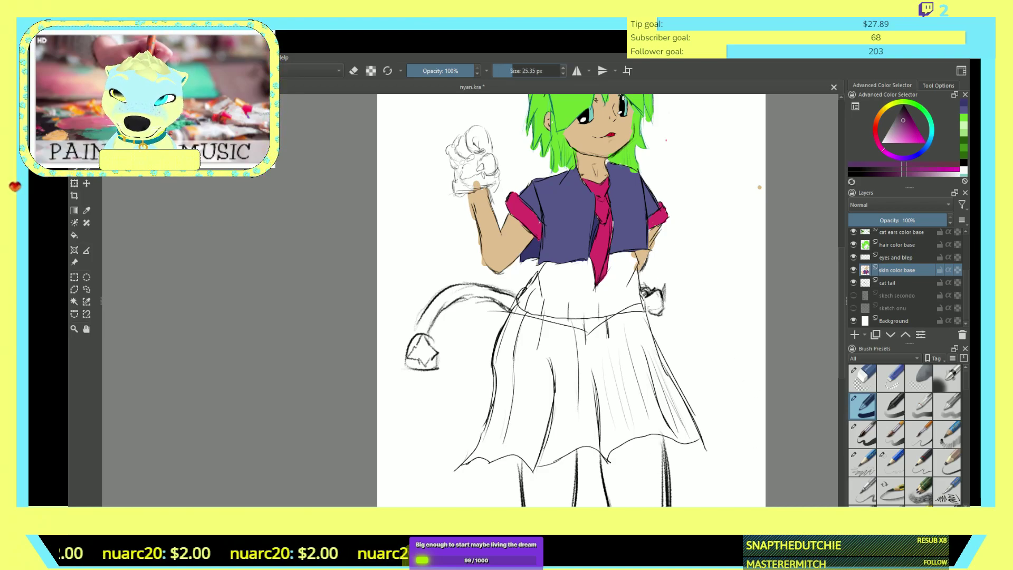
{"action": "mouse_move", "coordinate": [640, 488]}
{"action": "left_mouse_down"}
{"action": "mouse_move", "coordinate": [647, 468]}
{"action": "mouse_move", "coordinate": [645, 504]}
{"action": "left_mouse_up"}
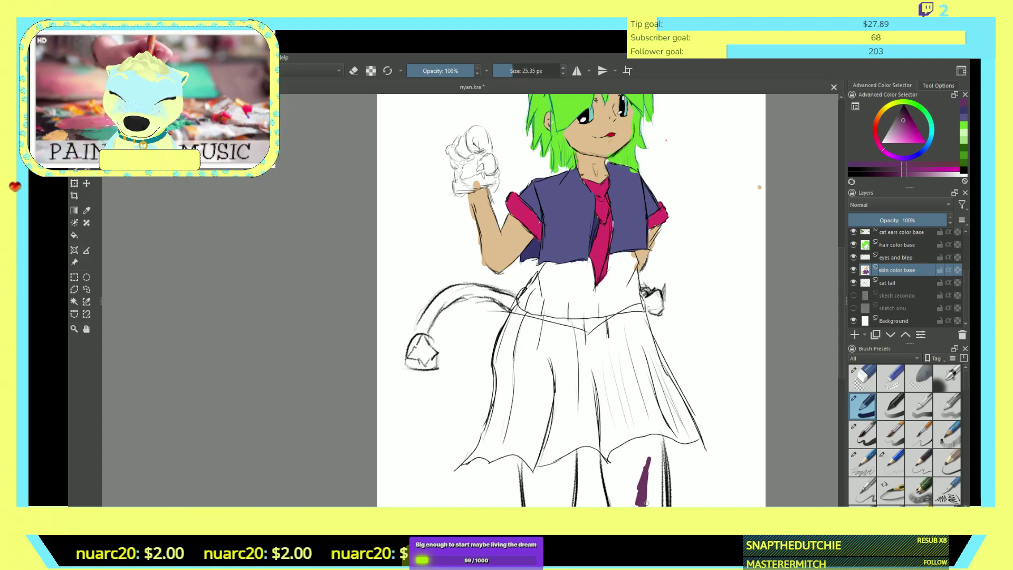
- Spread the muted purple across this leg between its two outlines below the skirt hem
{"action": "scroll", "coordinate": [656, 503], "scroll_direction": "down", "scroll_amount": 2}
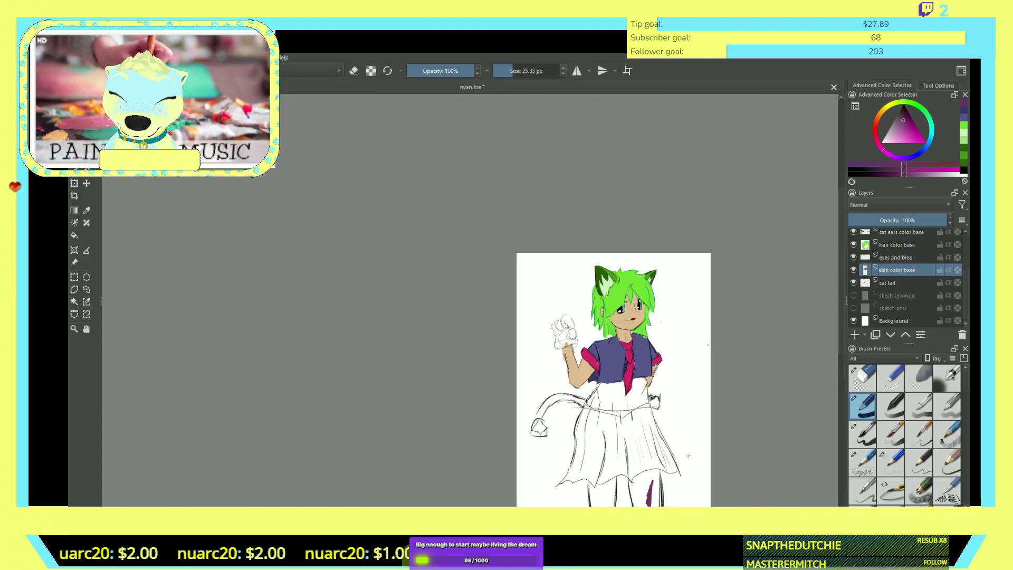
{"action": "left_click_drag", "start_coordinate": [677, 387], "coordinate": [695, 306]}
{"action": "scroll", "coordinate": [658, 416], "scroll_direction": "up", "scroll_amount": 1}
{"action": "scroll", "coordinate": [686, 404], "scroll_direction": "up", "scroll_amount": 2}
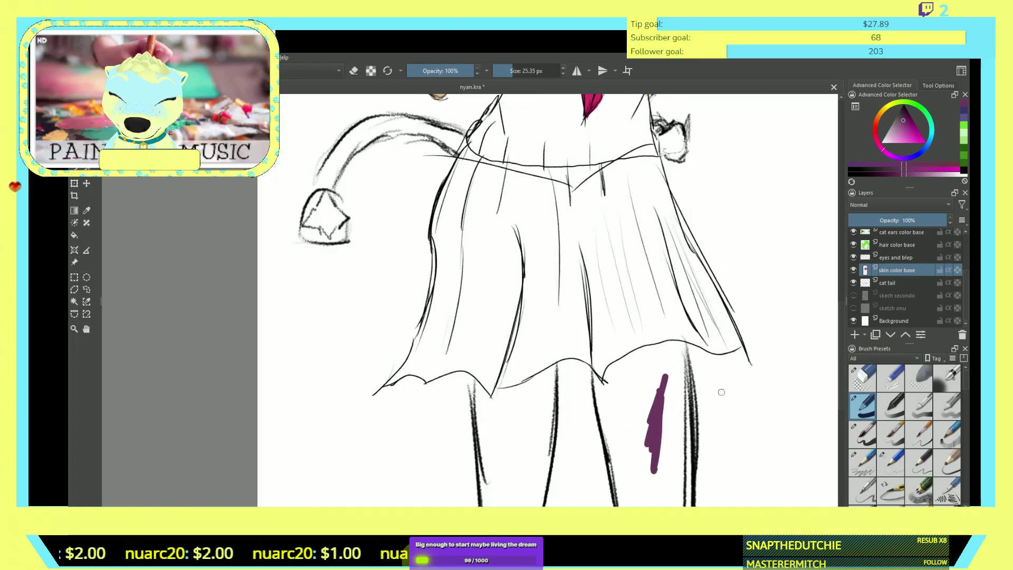
{"action": "mouse_move", "coordinate": [661, 386]}
{"action": "left_mouse_down"}
{"action": "mouse_move", "coordinate": [670, 440]}
{"action": "mouse_move", "coordinate": [661, 480]}
{"action": "mouse_move", "coordinate": [680, 386]}
{"action": "mouse_move", "coordinate": [691, 406]}
{"action": "mouse_move", "coordinate": [682, 478]}
{"action": "mouse_move", "coordinate": [674, 441]}
{"action": "mouse_move", "coordinate": [653, 502]}
{"action": "mouse_move", "coordinate": [640, 473]}
{"action": "mouse_move", "coordinate": [620, 469]}
{"action": "mouse_move", "coordinate": [598, 387]}
{"action": "mouse_move", "coordinate": [604, 437]}
{"action": "left_mouse_up"}
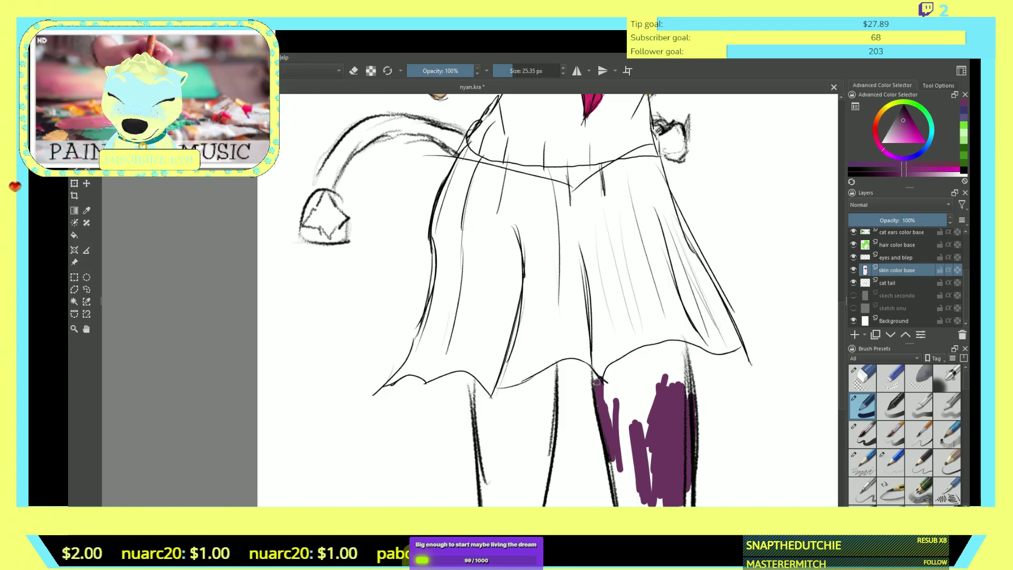
{"action": "mouse_move", "coordinate": [610, 420]}
{"action": "left_mouse_down"}
{"action": "mouse_move", "coordinate": [621, 451]}
{"action": "mouse_move", "coordinate": [625, 417]}
{"action": "mouse_move", "coordinate": [637, 420]}
{"action": "mouse_move", "coordinate": [632, 466]}
{"action": "mouse_move", "coordinate": [656, 423]}
{"action": "mouse_move", "coordinate": [644, 454]}
{"action": "mouse_move", "coordinate": [651, 389]}
{"action": "left_mouse_up"}
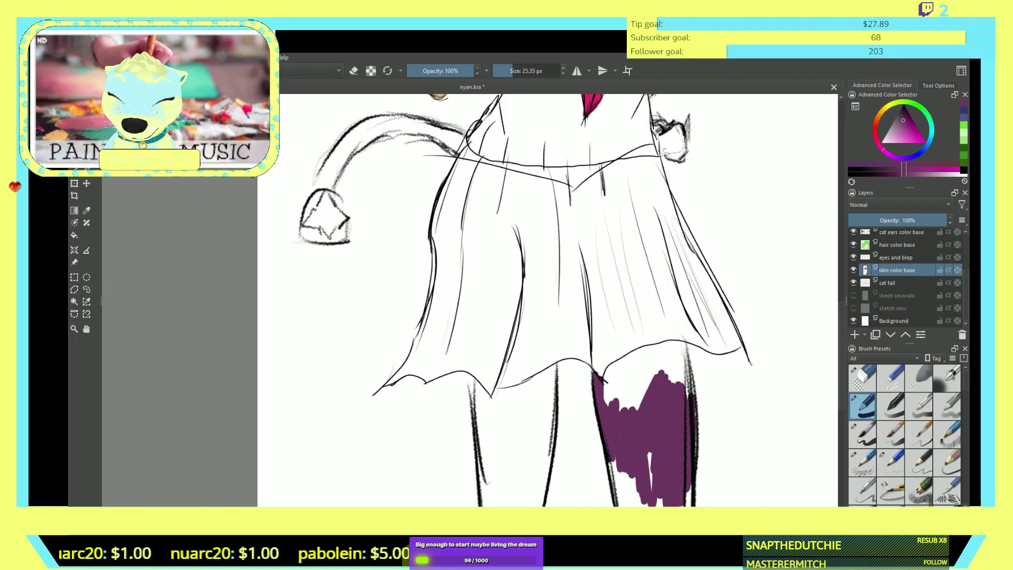
- Fill the remaining gaps in this leg with purple down to the canvas's lower edge
{"action": "scroll", "coordinate": [804, 350], "scroll_direction": "down", "scroll_amount": 4}
{"action": "mouse_move", "coordinate": [664, 366]}
{"action": "left_mouse_down"}
{"action": "mouse_move", "coordinate": [649, 386]}
{"action": "mouse_move", "coordinate": [649, 356]}
{"action": "left_mouse_up"}
{"action": "mouse_move", "coordinate": [671, 414]}
{"action": "left_mouse_down"}
{"action": "mouse_move", "coordinate": [690, 383]}
{"action": "mouse_move", "coordinate": [686, 405]}
{"action": "mouse_move", "coordinate": [641, 370]}
{"action": "mouse_move", "coordinate": [644, 385]}
{"action": "mouse_move", "coordinate": [660, 352]}
{"action": "mouse_move", "coordinate": [648, 386]}
{"action": "mouse_move", "coordinate": [647, 359]}
{"action": "mouse_move", "coordinate": [646, 404]}
{"action": "mouse_move", "coordinate": [635, 387]}
{"action": "mouse_move", "coordinate": [634, 413]}
{"action": "mouse_move", "coordinate": [616, 356]}
{"action": "mouse_move", "coordinate": [621, 424]}
{"action": "mouse_move", "coordinate": [622, 393]}
{"action": "left_mouse_up"}
{"action": "mouse_move", "coordinate": [624, 324]}
{"action": "left_mouse_down"}
{"action": "mouse_move", "coordinate": [615, 303]}
{"action": "mouse_move", "coordinate": [604, 305]}
{"action": "mouse_move", "coordinate": [607, 294]}
{"action": "mouse_move", "coordinate": [633, 304]}
{"action": "left_mouse_up"}
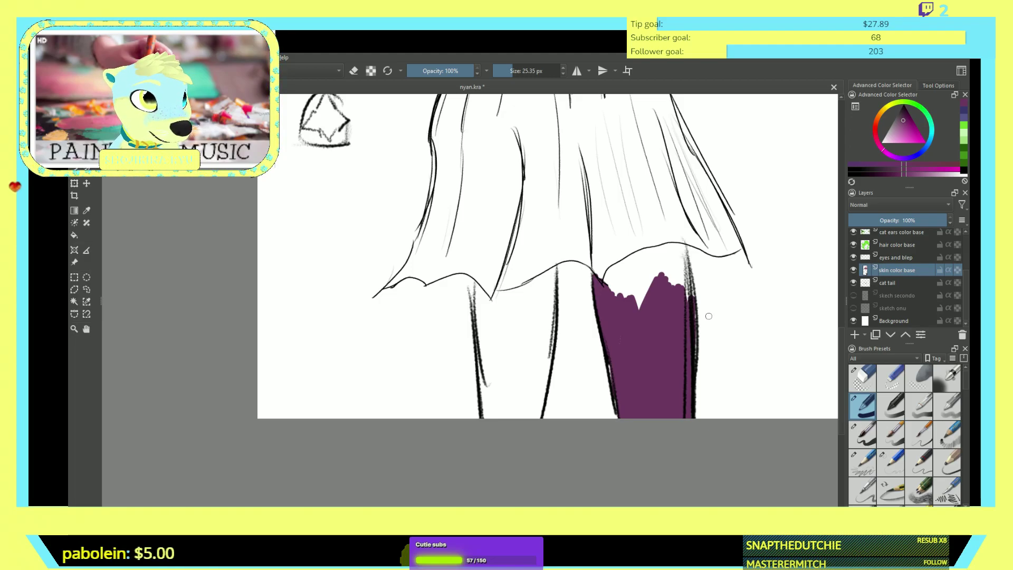
{"action": "mouse_move", "coordinate": [629, 303]}
{"action": "left_mouse_down"}
{"action": "mouse_move", "coordinate": [651, 282]}
{"action": "mouse_move", "coordinate": [635, 321]}
{"action": "mouse_move", "coordinate": [644, 277]}
{"action": "mouse_move", "coordinate": [626, 310]}
{"action": "mouse_move", "coordinate": [626, 268]}
{"action": "mouse_move", "coordinate": [617, 297]}
{"action": "left_mouse_up"}
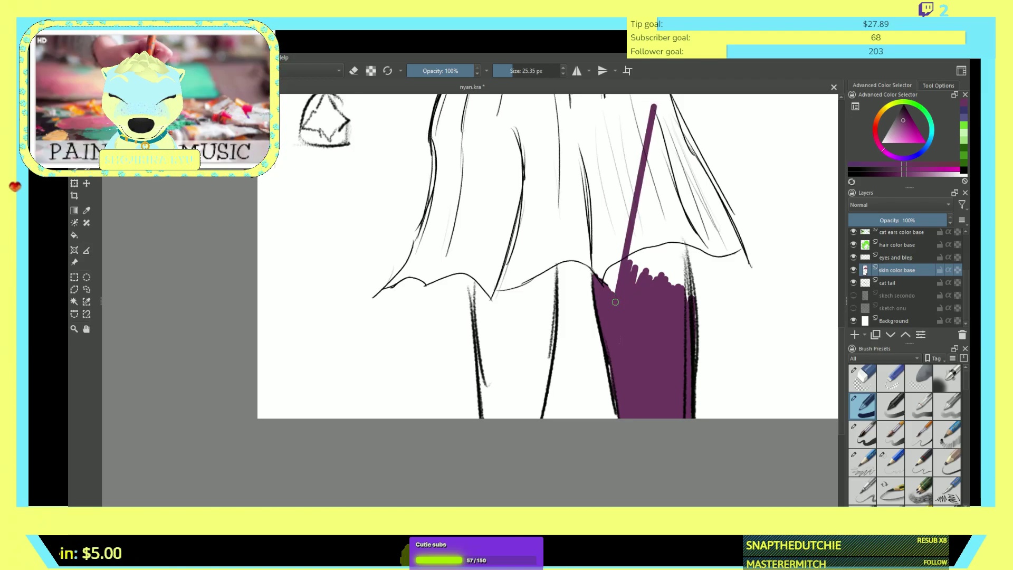
{"action": "key", "text": "ctrl+z"}
{"action": "key", "text": "ctrl+z"}
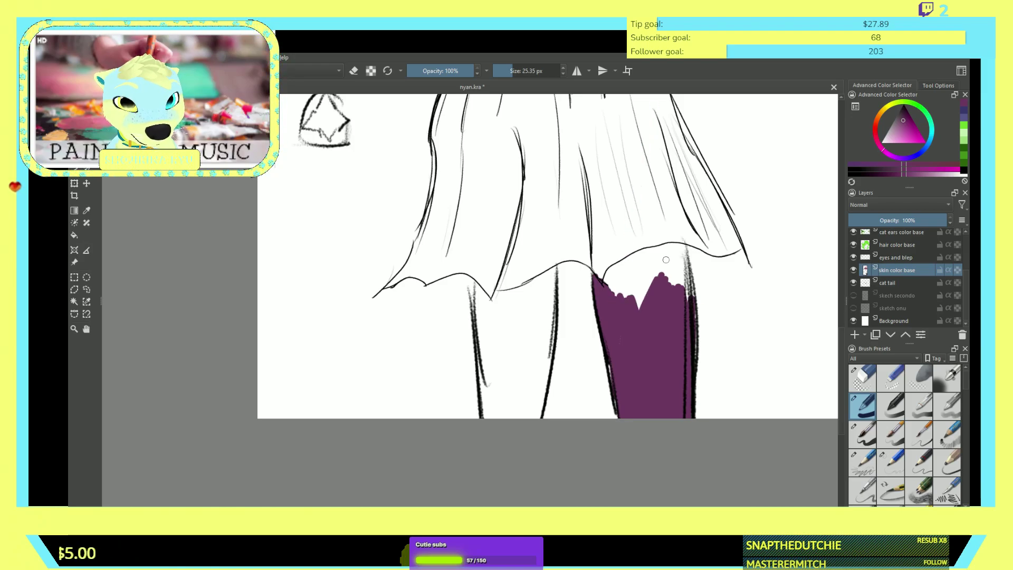
- Extend the purple upward to fill the notch at the top of the leg, towards the skirt hem
{"action": "mouse_move", "coordinate": [643, 300]}
{"action": "left_mouse_down"}
{"action": "mouse_move", "coordinate": [623, 314]}
{"action": "mouse_move", "coordinate": [638, 291]}
{"action": "mouse_move", "coordinate": [650, 292]}
{"action": "mouse_move", "coordinate": [640, 303]}
{"action": "mouse_move", "coordinate": [653, 267]}
{"action": "mouse_move", "coordinate": [606, 277]}
{"action": "left_mouse_up"}
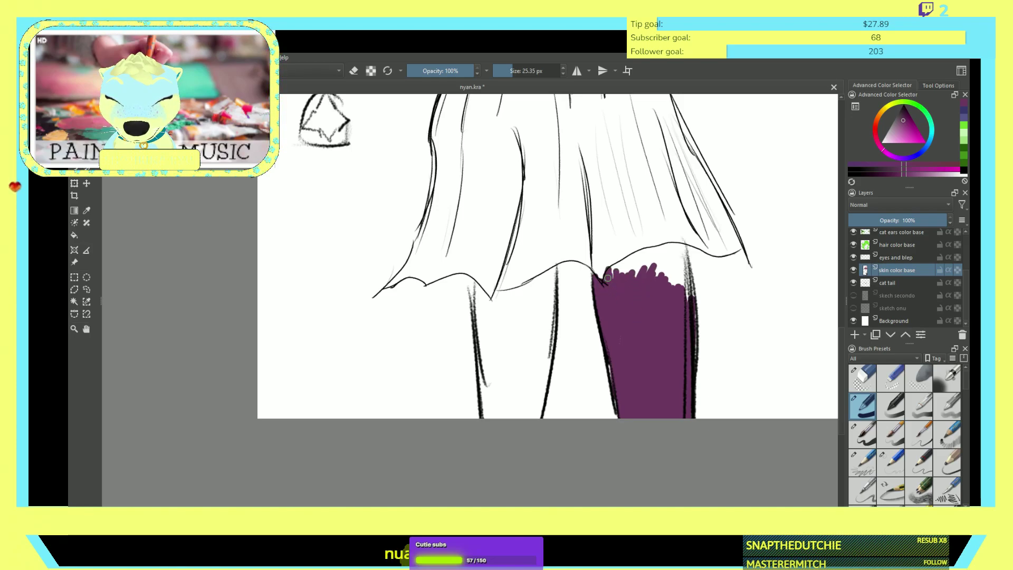
{"action": "scroll", "coordinate": [699, 224], "scroll_direction": "down", "scroll_amount": 4}
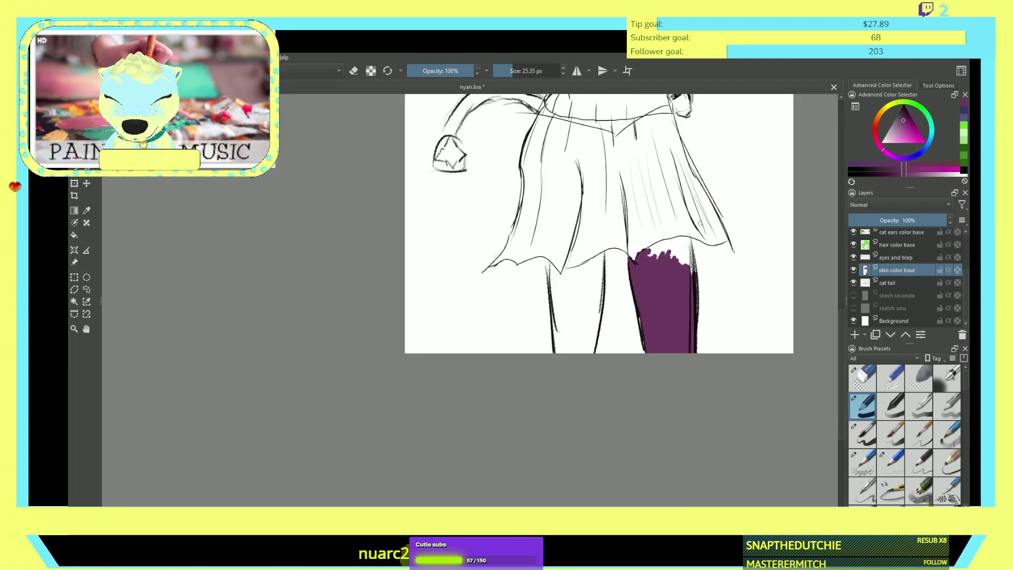
{"action": "scroll", "coordinate": [732, 135], "scroll_direction": "up", "scroll_amount": 4}
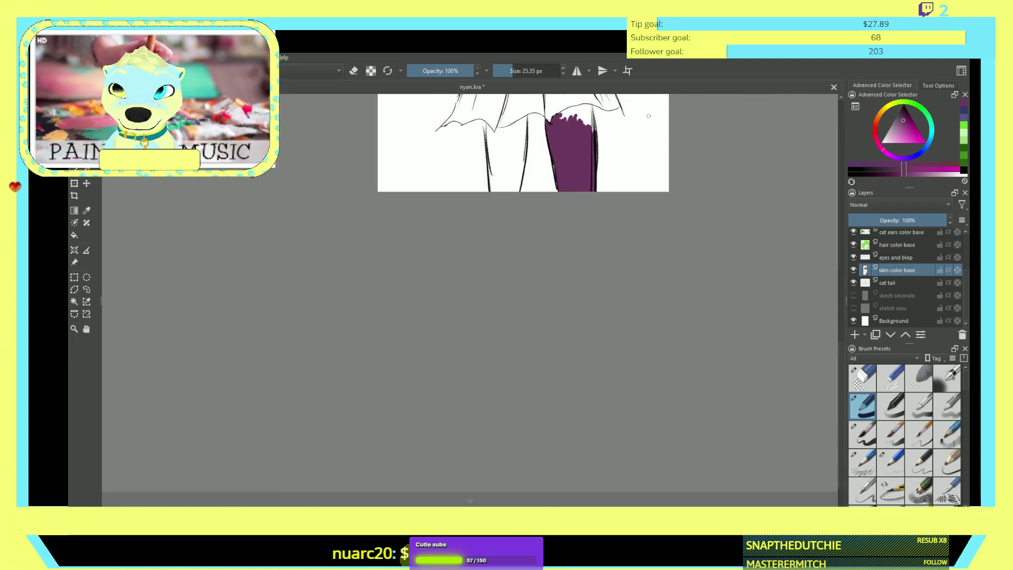
- Touch up the purple fill along this leg's inner outline
{"action": "scroll", "coordinate": [585, 164], "scroll_direction": "up", "scroll_amount": 3}
{"action": "mouse_move", "coordinate": [580, 114]}
{"action": "left_mouse_down"}
{"action": "mouse_move", "coordinate": [589, 160]}
{"action": "mouse_move", "coordinate": [594, 134]}
{"action": "mouse_move", "coordinate": [613, 191]}
{"action": "mouse_move", "coordinate": [614, 136]}
{"action": "mouse_move", "coordinate": [634, 199]}
{"action": "mouse_move", "coordinate": [631, 139]}
{"action": "mouse_move", "coordinate": [642, 226]}
{"action": "mouse_move", "coordinate": [634, 138]}
{"action": "mouse_move", "coordinate": [636, 190]}
{"action": "left_mouse_up"}
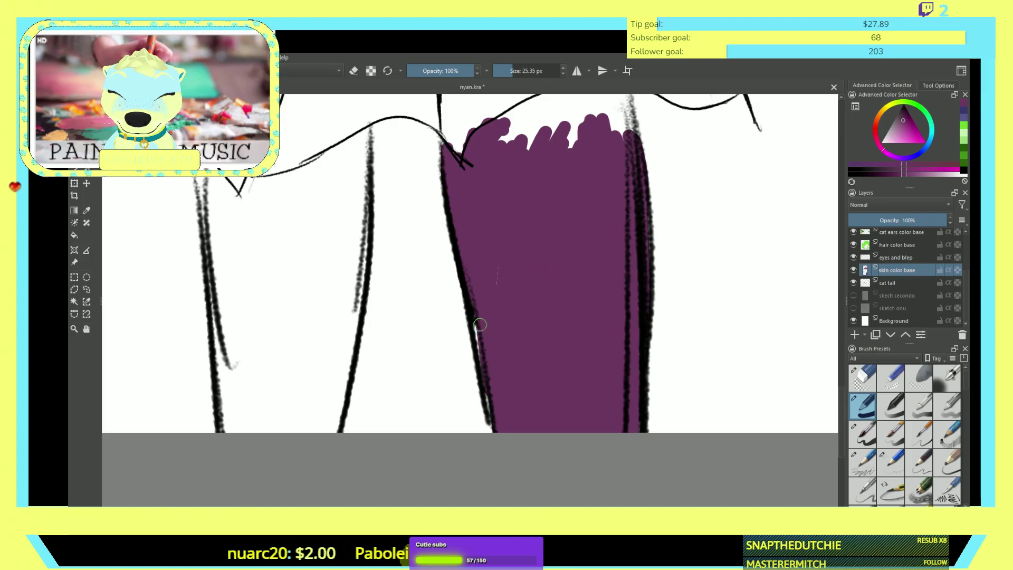
{"action": "left_click_drag", "start_coordinate": [469, 320], "coordinate": [477, 390]}
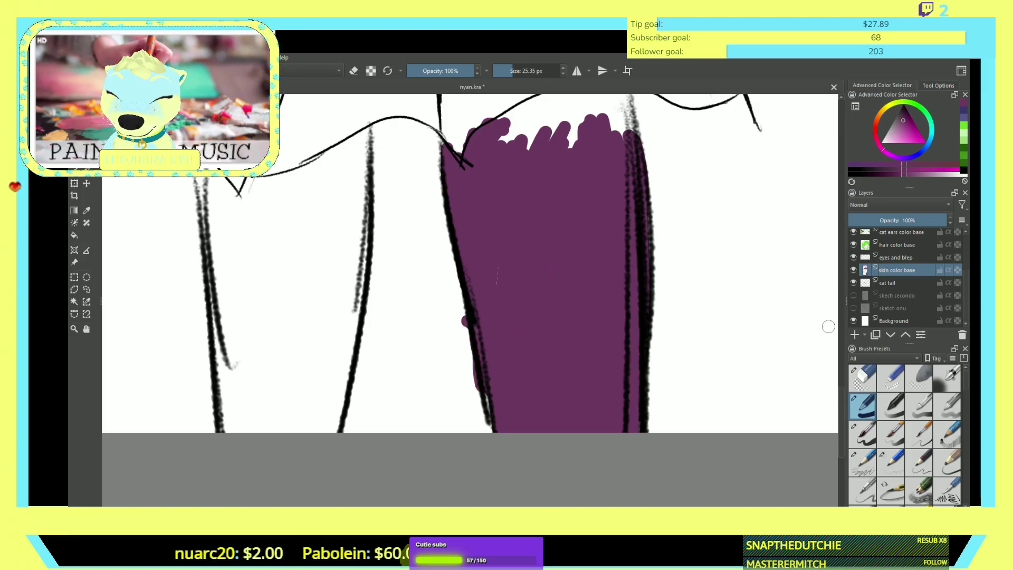
{"action": "scroll", "coordinate": [470, 301], "scroll_direction": "up", "scroll_amount": 6}
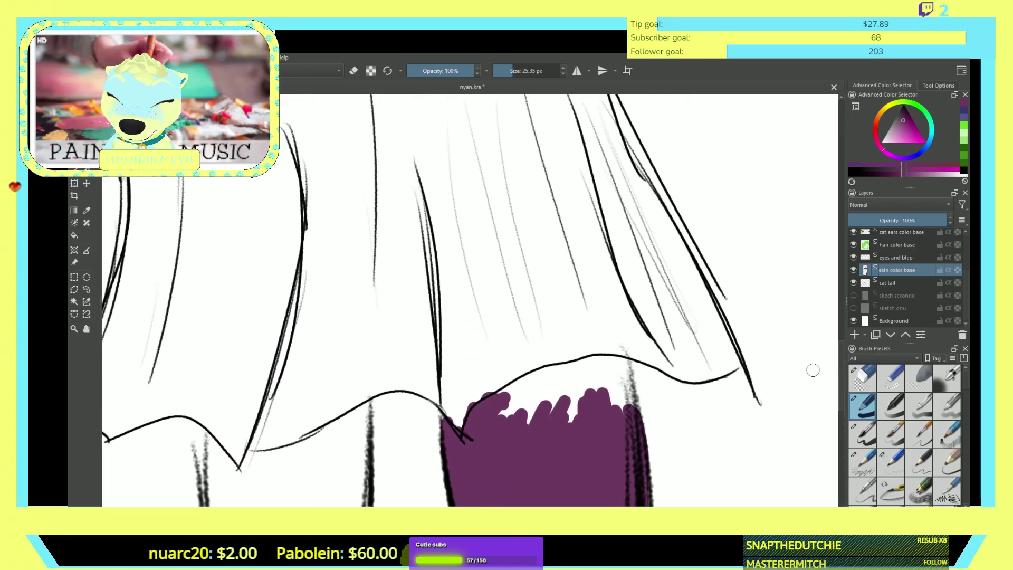
- Complete the purple on this leg up to the skirt hem and start painting the top of the other leg the same purple
{"action": "mouse_move", "coordinate": [527, 377]}
{"action": "left_mouse_down"}
{"action": "mouse_move", "coordinate": [496, 407]}
{"action": "mouse_move", "coordinate": [517, 398]}
{"action": "mouse_move", "coordinate": [508, 422]}
{"action": "mouse_move", "coordinate": [543, 386]}
{"action": "mouse_move", "coordinate": [527, 434]}
{"action": "mouse_move", "coordinate": [577, 388]}
{"action": "mouse_move", "coordinate": [567, 434]}
{"action": "mouse_move", "coordinate": [618, 386]}
{"action": "mouse_move", "coordinate": [615, 423]}
{"action": "mouse_move", "coordinate": [613, 382]}
{"action": "mouse_move", "coordinate": [630, 408]}
{"action": "mouse_move", "coordinate": [624, 363]}
{"action": "mouse_move", "coordinate": [526, 376]}
{"action": "mouse_move", "coordinate": [559, 378]}
{"action": "mouse_move", "coordinate": [539, 385]}
{"action": "mouse_move", "coordinate": [579, 373]}
{"action": "mouse_move", "coordinate": [585, 399]}
{"action": "mouse_move", "coordinate": [613, 371]}
{"action": "left_mouse_up"}
{"action": "scroll", "coordinate": [613, 371], "scroll_direction": "down", "scroll_amount": 6}
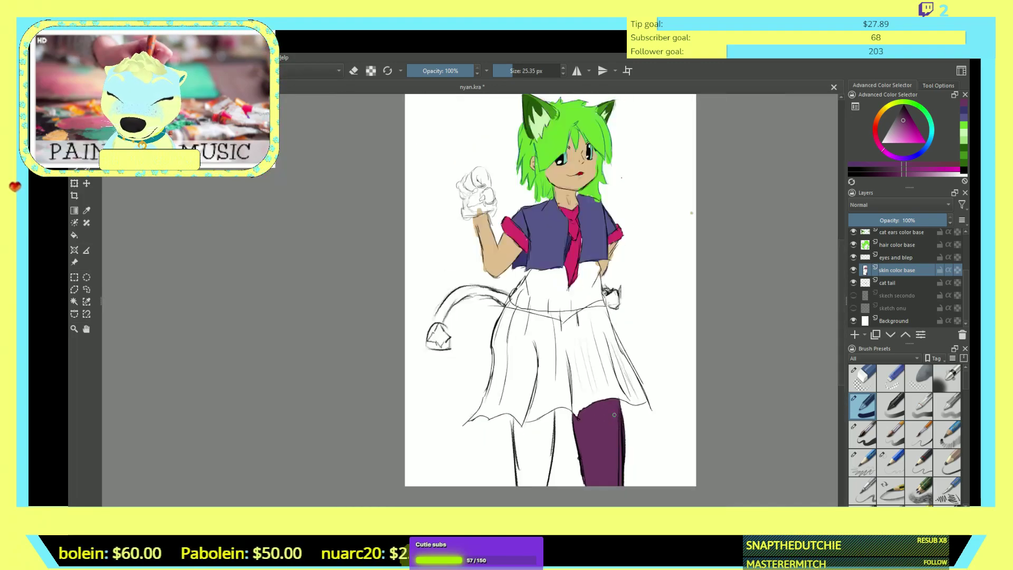
{"action": "scroll", "coordinate": [560, 436], "scroll_direction": "up", "scroll_amount": 5}
{"action": "scroll", "coordinate": [559, 436], "scroll_direction": "up", "scroll_amount": 2}
{"action": "mouse_move", "coordinate": [607, 445]}
{"action": "left_mouse_down"}
{"action": "mouse_move", "coordinate": [604, 427]}
{"action": "mouse_move", "coordinate": [612, 469]}
{"action": "mouse_move", "coordinate": [618, 422]}
{"action": "mouse_move", "coordinate": [617, 483]}
{"action": "left_mouse_up"}
{"action": "mouse_move", "coordinate": [622, 415]}
{"action": "left_mouse_down"}
{"action": "mouse_move", "coordinate": [621, 386]}
{"action": "mouse_move", "coordinate": [542, 421]}
{"action": "mouse_move", "coordinate": [517, 406]}
{"action": "mouse_move", "coordinate": [514, 469]}
{"action": "mouse_move", "coordinate": [519, 426]}
{"action": "mouse_move", "coordinate": [528, 452]}
{"action": "mouse_move", "coordinate": [522, 415]}
{"action": "mouse_move", "coordinate": [541, 440]}
{"action": "left_mouse_up"}
{"action": "mouse_move", "coordinate": [614, 394]}
{"action": "left_mouse_down"}
{"action": "mouse_move", "coordinate": [591, 433]}
{"action": "mouse_move", "coordinate": [589, 408]}
{"action": "mouse_move", "coordinate": [582, 437]}
{"action": "mouse_move", "coordinate": [579, 414]}
{"action": "mouse_move", "coordinate": [563, 420]}
{"action": "mouse_move", "coordinate": [559, 439]}
{"action": "mouse_move", "coordinate": [556, 416]}
{"action": "mouse_move", "coordinate": [551, 435]}
{"action": "mouse_move", "coordinate": [546, 422]}
{"action": "mouse_move", "coordinate": [539, 452]}
{"action": "mouse_move", "coordinate": [547, 485]}
{"action": "mouse_move", "coordinate": [560, 430]}
{"action": "mouse_move", "coordinate": [540, 450]}
{"action": "mouse_move", "coordinate": [562, 432]}
{"action": "mouse_move", "coordinate": [562, 473]}
{"action": "mouse_move", "coordinate": [579, 450]}
{"action": "left_mouse_up"}
{"action": "scroll", "coordinate": [650, 404], "scroll_direction": "down", "scroll_amount": 1}
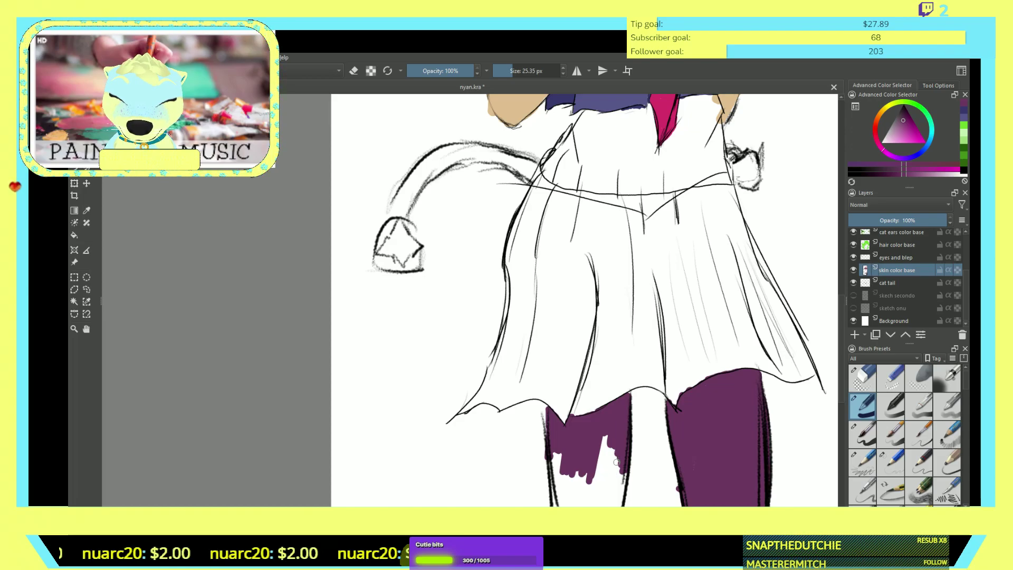
- Fill the gap in the second leg's purple and extend the colour slightly further down the leg
{"action": "right_click", "coordinate": [608, 409]}
{"action": "right_click", "coordinate": [658, 419]}
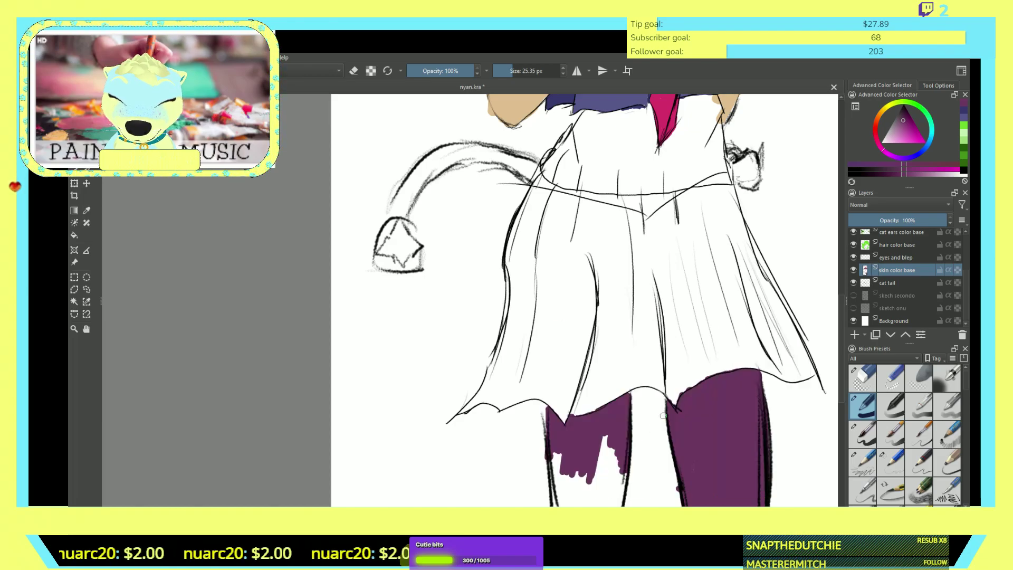
{"action": "key", "text": "e"}
{"action": "mouse_move", "coordinate": [656, 449]}
{"action": "left_mouse_down"}
{"action": "mouse_move", "coordinate": [650, 310]}
{"action": "mouse_move", "coordinate": [603, 310]}
{"action": "mouse_move", "coordinate": [616, 309]}
{"action": "mouse_move", "coordinate": [615, 331]}
{"action": "mouse_move", "coordinate": [605, 300]}
{"action": "mouse_move", "coordinate": [600, 354]}
{"action": "left_mouse_up"}
{"action": "key", "text": "e"}
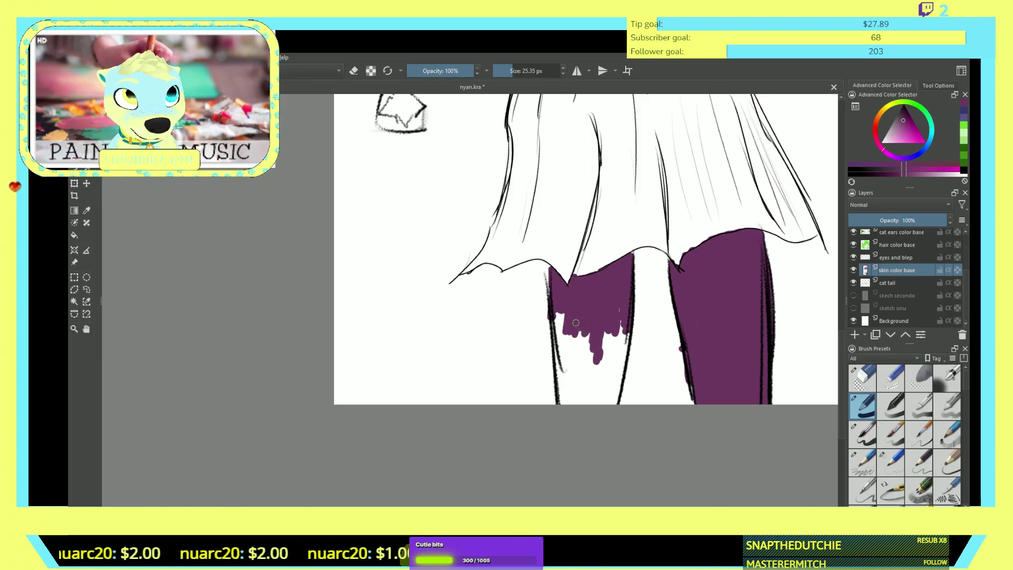
{"action": "mouse_move", "coordinate": [574, 340]}
{"action": "left_mouse_down"}
{"action": "mouse_move", "coordinate": [584, 351]}
{"action": "mouse_move", "coordinate": [589, 337]}
{"action": "mouse_move", "coordinate": [599, 344]}
{"action": "mouse_move", "coordinate": [607, 370]}
{"action": "mouse_move", "coordinate": [623, 334]}
{"action": "mouse_move", "coordinate": [601, 401]}
{"action": "mouse_move", "coordinate": [594, 374]}
{"action": "mouse_move", "coordinate": [589, 414]}
{"action": "mouse_move", "coordinate": [576, 367]}
{"action": "mouse_move", "coordinate": [573, 404]}
{"action": "mouse_move", "coordinate": [569, 361]}
{"action": "mouse_move", "coordinate": [563, 407]}
{"action": "mouse_move", "coordinate": [559, 395]}
{"action": "mouse_move", "coordinate": [573, 124]}
{"action": "left_mouse_up"}
{"action": "left_click_drag", "start_coordinate": [565, 368], "coordinate": [565, 350]}
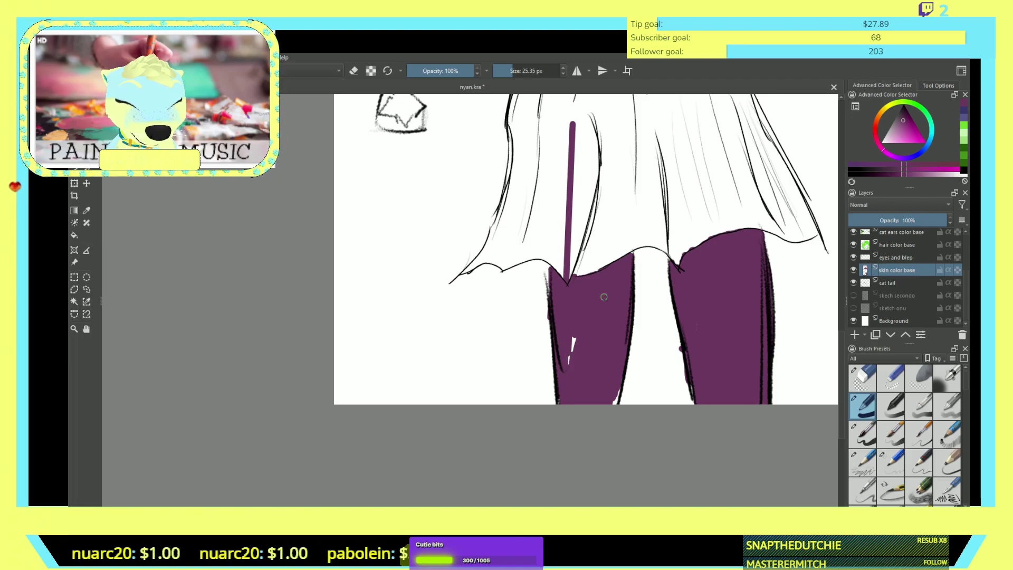
{"action": "key", "text": "ctrl+z"}
{"action": "key", "text": "ctrl+z"}
{"action": "key", "text": "ctrl+z"}
{"action": "key", "text": "ctrl+z"}
{"action": "key", "text": "ctrl+z"}
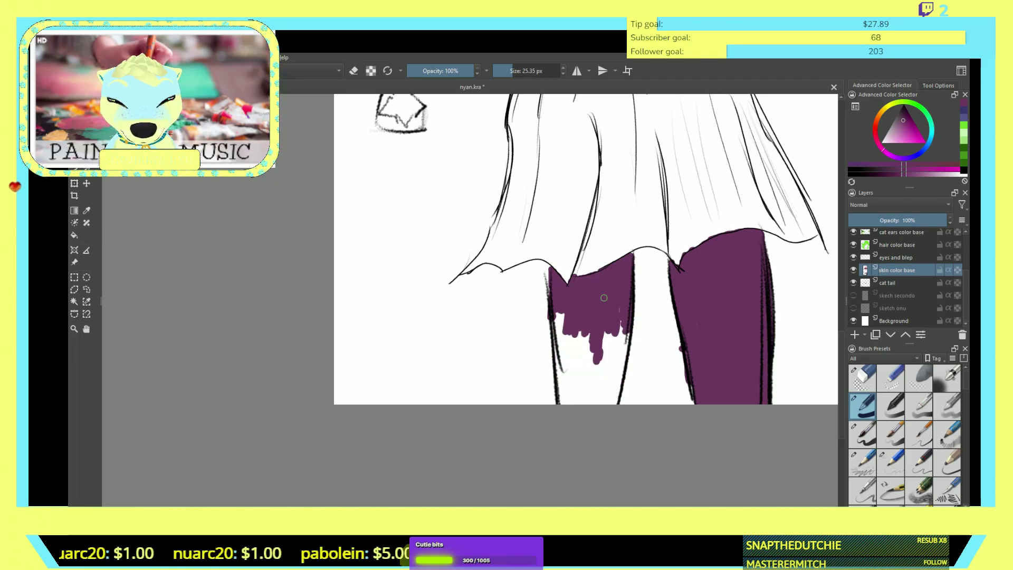
- Paint the rest of the second leg purple between its outlines down to the canvas's lower edge, undoing the stray stroke across the skirt
{"action": "mouse_move", "coordinate": [599, 351]}
{"action": "left_mouse_down"}
{"action": "mouse_move", "coordinate": [588, 403]}
{"action": "mouse_move", "coordinate": [590, 365]}
{"action": "mouse_move", "coordinate": [599, 393]}
{"action": "mouse_move", "coordinate": [578, 362]}
{"action": "mouse_move", "coordinate": [570, 391]}
{"action": "mouse_move", "coordinate": [563, 384]}
{"action": "mouse_move", "coordinate": [557, 315]}
{"action": "mouse_move", "coordinate": [556, 384]}
{"action": "mouse_move", "coordinate": [563, 334]}
{"action": "mouse_move", "coordinate": [572, 352]}
{"action": "mouse_move", "coordinate": [581, 321]}
{"action": "mouse_move", "coordinate": [585, 366]}
{"action": "left_mouse_up"}
{"action": "left_click_drag", "start_coordinate": [597, 113], "coordinate": [603, 342]}
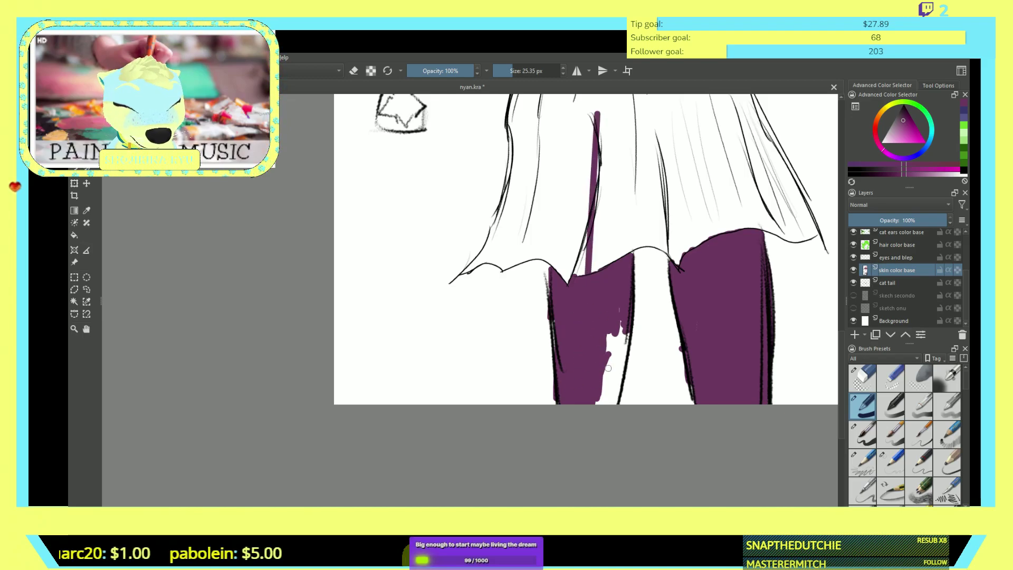
{"action": "key", "text": "ctrl+z"}
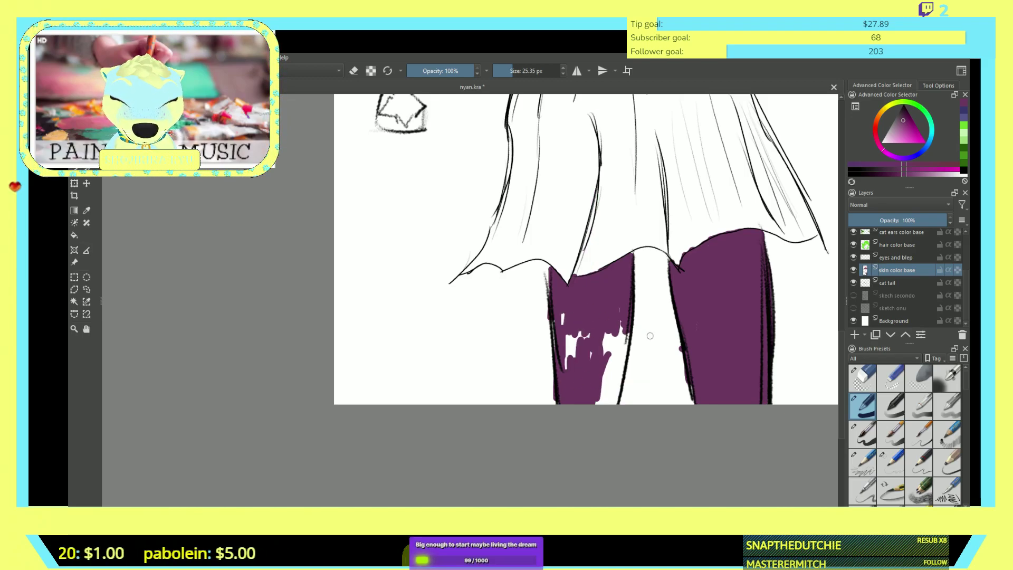
{"action": "mouse_move", "coordinate": [611, 326]}
{"action": "left_mouse_down"}
{"action": "mouse_move", "coordinate": [600, 351]}
{"action": "mouse_move", "coordinate": [611, 318]}
{"action": "mouse_move", "coordinate": [610, 393]}
{"action": "mouse_move", "coordinate": [625, 299]}
{"action": "mouse_move", "coordinate": [611, 413]}
{"action": "mouse_move", "coordinate": [627, 310]}
{"action": "mouse_move", "coordinate": [603, 399]}
{"action": "mouse_move", "coordinate": [592, 367]}
{"action": "mouse_move", "coordinate": [585, 376]}
{"action": "mouse_move", "coordinate": [581, 321]}
{"action": "mouse_move", "coordinate": [574, 363]}
{"action": "mouse_move", "coordinate": [563, 309]}
{"action": "left_mouse_up"}
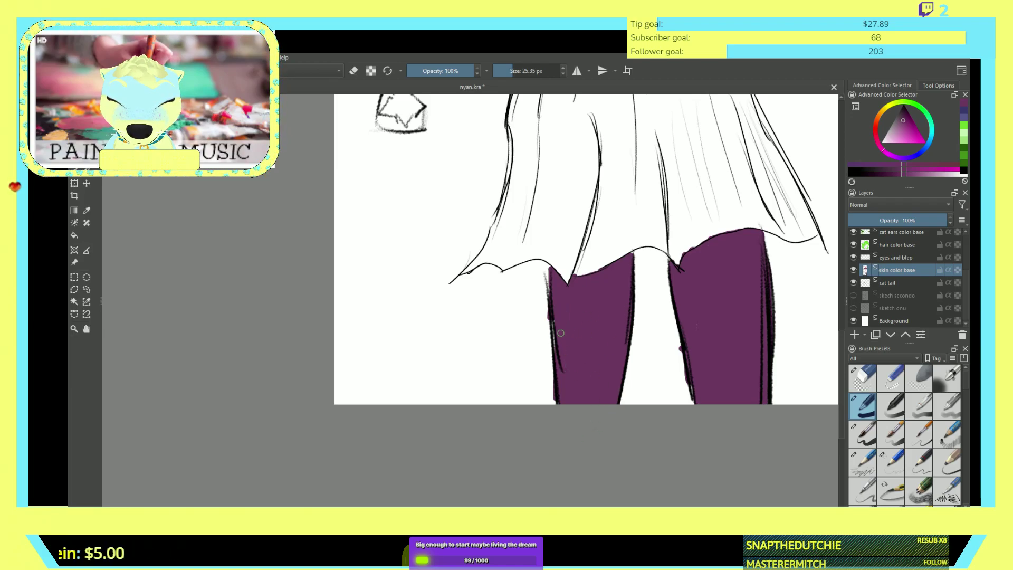
- Choose a vivid crimson red as the brush colour for the skirt, starting from the red of the tie and sleeve cuffs
{"action": "scroll", "coordinate": [699, 335], "scroll_direction": "down", "scroll_amount": 2}
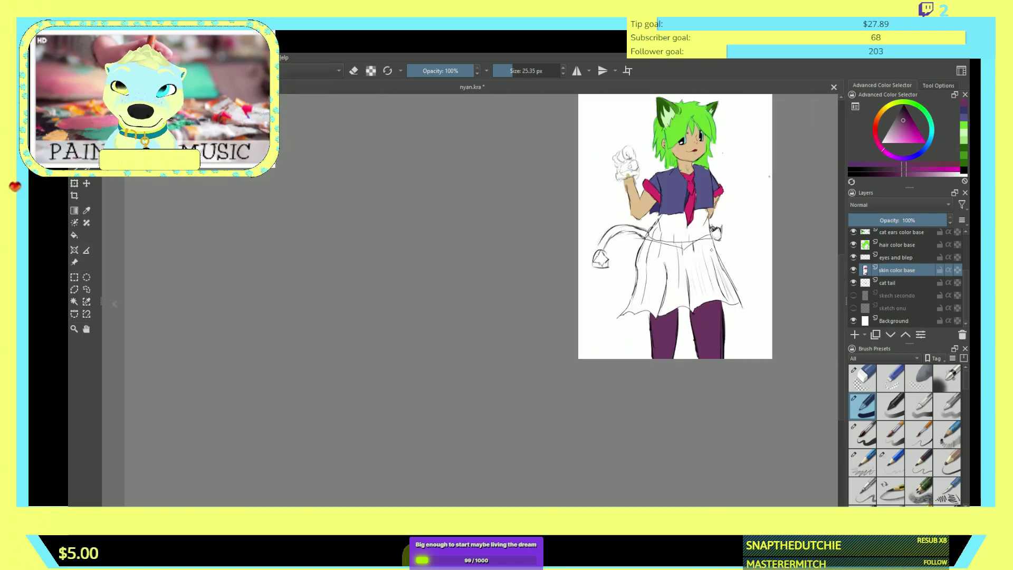
{"action": "scroll", "coordinate": [699, 269], "scroll_direction": "up", "scroll_amount": 3}
{"action": "scroll", "coordinate": [711, 250], "scroll_direction": "down", "scroll_amount": 1}
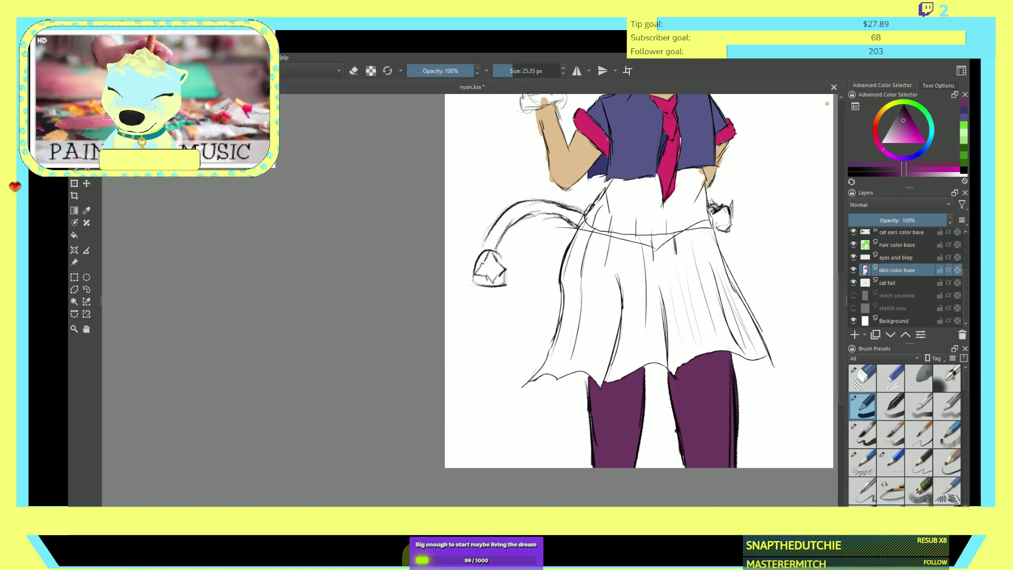
{"action": "scroll", "coordinate": [639, 300], "scroll_direction": "up", "scroll_amount": 5}
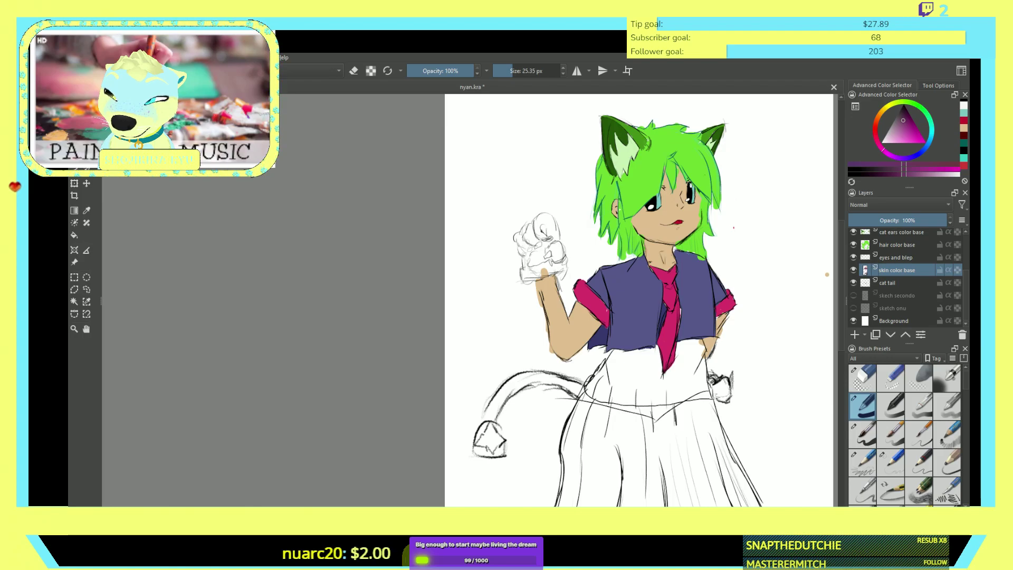
{"action": "left_click", "coordinate": [964, 166]}
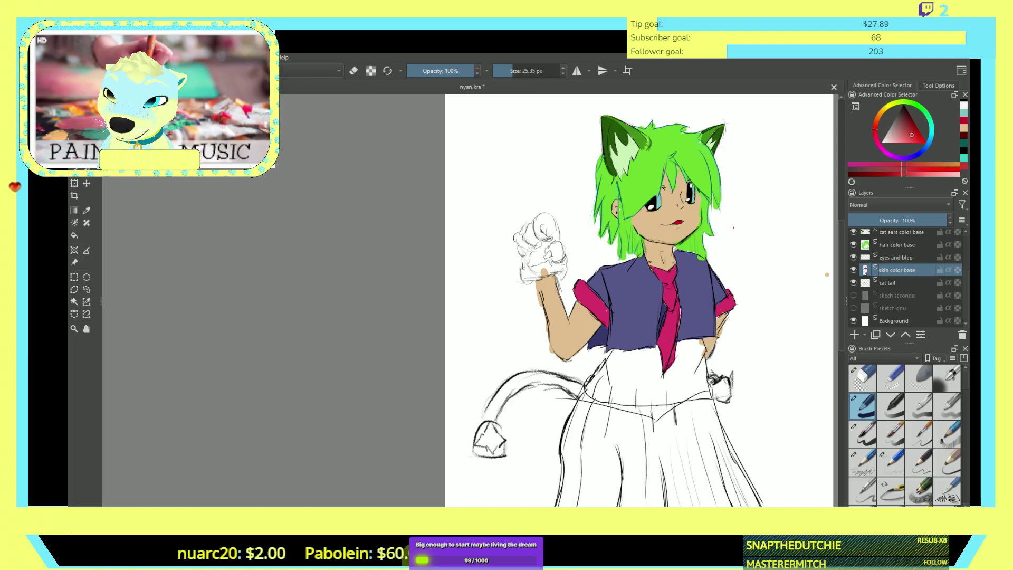
{"action": "left_click", "coordinate": [938, 85]}
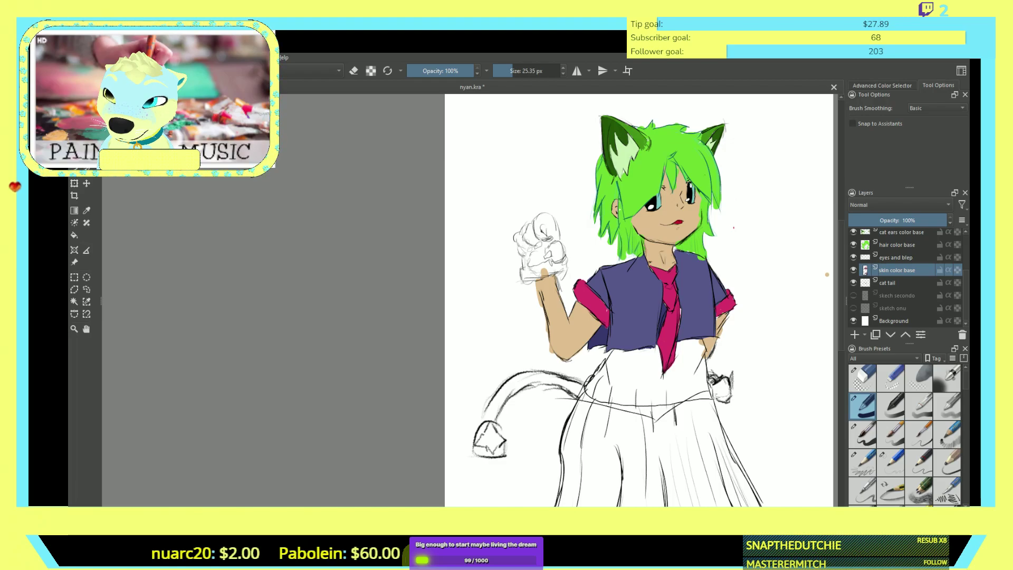
{"action": "left_click", "coordinate": [881, 85]}
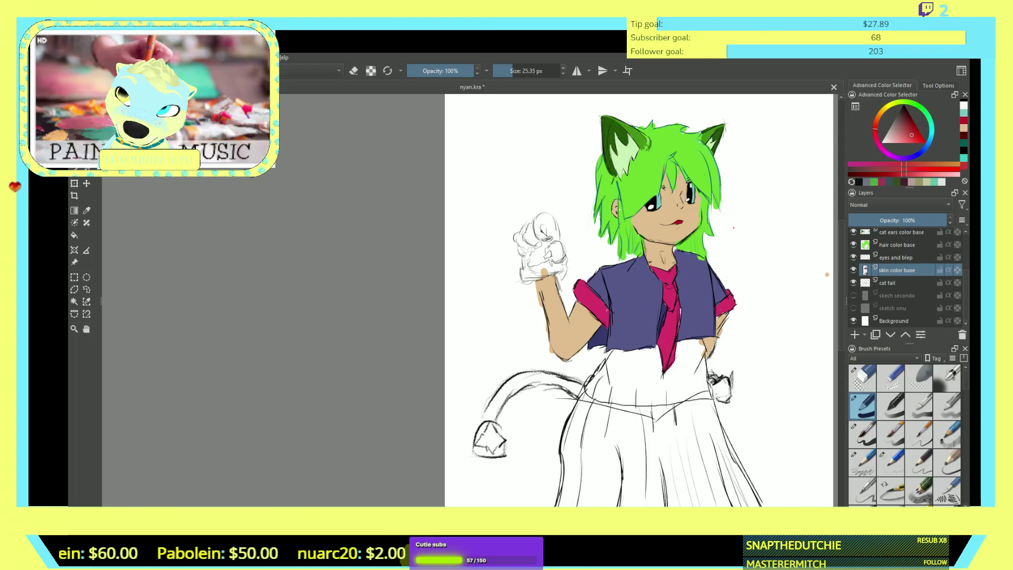
{"action": "left_click", "coordinate": [882, 182]}
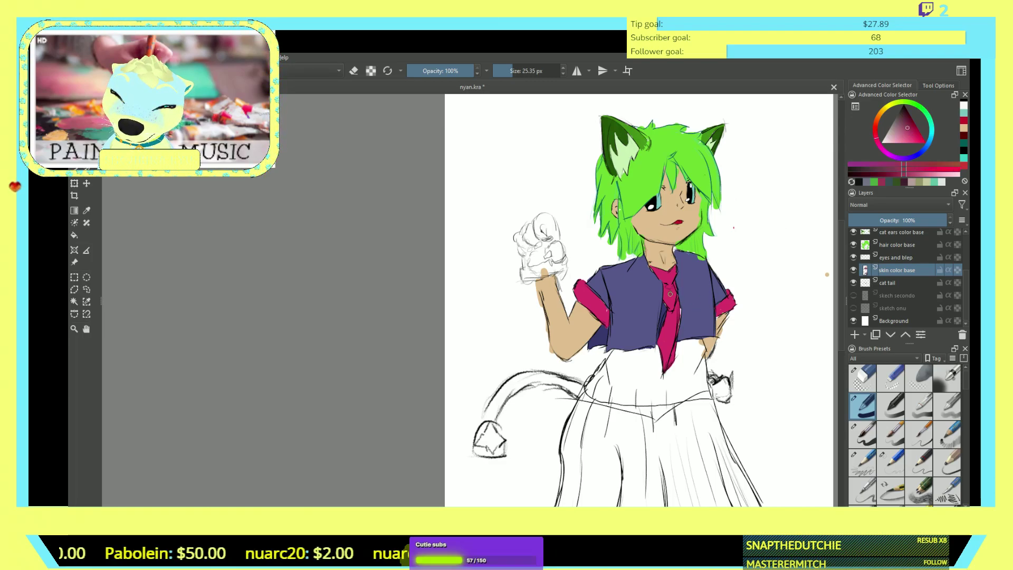
{"action": "left_click_drag", "start_coordinate": [672, 293], "coordinate": [672, 296]}
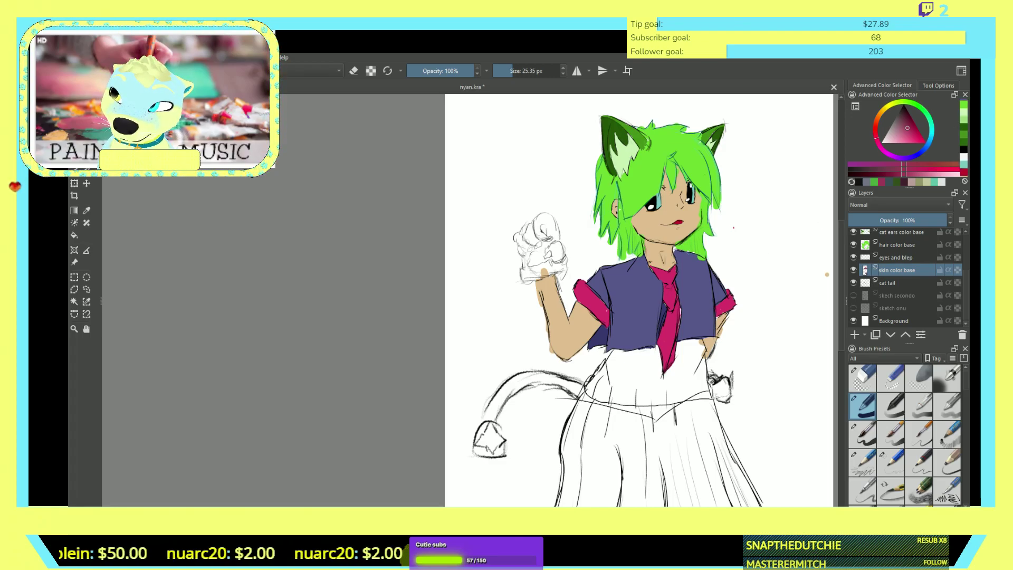
{"action": "left_click", "coordinate": [912, 134]}
{"action": "left_click_drag", "start_coordinate": [914, 135], "coordinate": [907, 132]}
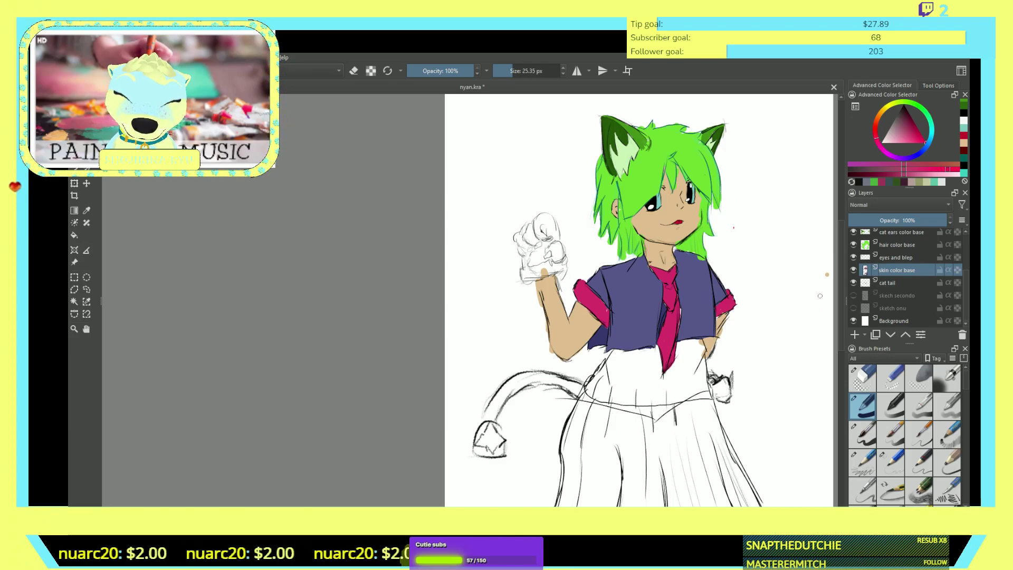
- Paint crimson along the skirt's outer edge on the tail side, from the waistband down to the hem
{"action": "scroll", "coordinate": [708, 347], "scroll_direction": "down", "scroll_amount": 5}
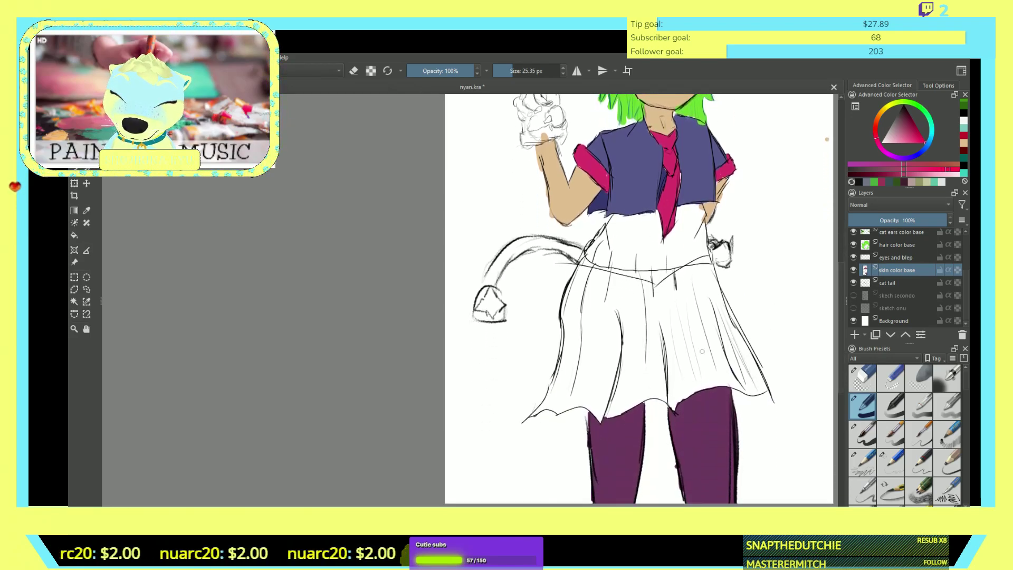
{"action": "mouse_move", "coordinate": [585, 317]}
{"action": "left_mouse_down"}
{"action": "mouse_move", "coordinate": [596, 293]}
{"action": "mouse_move", "coordinate": [575, 342]}
{"action": "mouse_move", "coordinate": [579, 274]}
{"action": "mouse_move", "coordinate": [561, 306]}
{"action": "mouse_move", "coordinate": [559, 320]}
{"action": "mouse_move", "coordinate": [569, 298]}
{"action": "mouse_move", "coordinate": [567, 324]}
{"action": "mouse_move", "coordinate": [574, 306]}
{"action": "mouse_move", "coordinate": [570, 344]}
{"action": "mouse_move", "coordinate": [575, 305]}
{"action": "mouse_move", "coordinate": [567, 361]}
{"action": "left_mouse_up"}
{"action": "mouse_move", "coordinate": [570, 319]}
{"action": "left_mouse_down"}
{"action": "mouse_move", "coordinate": [557, 363]}
{"action": "mouse_move", "coordinate": [565, 352]}
{"action": "mouse_move", "coordinate": [541, 409]}
{"action": "mouse_move", "coordinate": [575, 349]}
{"action": "left_mouse_up"}
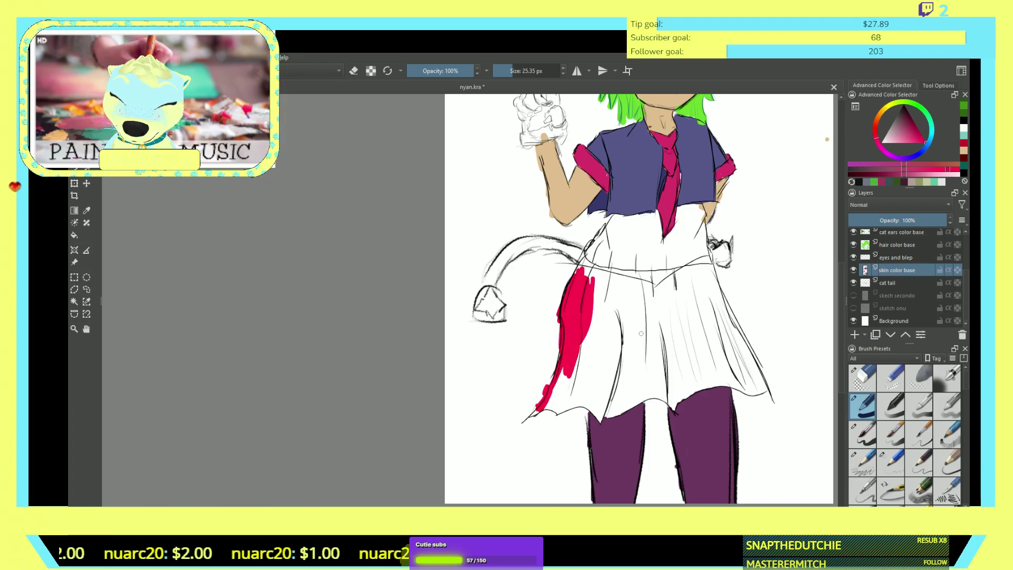
- Fill the lower part of the tail-side skirt panel with crimson down to the hem and across to the next fold line
{"action": "scroll", "coordinate": [625, 381], "scroll_direction": "up", "scroll_amount": 3}
{"action": "mouse_move", "coordinate": [574, 387]}
{"action": "left_mouse_down"}
{"action": "mouse_move", "coordinate": [569, 411]}
{"action": "mouse_move", "coordinate": [575, 234]}
{"action": "mouse_move", "coordinate": [553, 389]}
{"action": "mouse_move", "coordinate": [563, 319]}
{"action": "mouse_move", "coordinate": [554, 182]}
{"action": "mouse_move", "coordinate": [533, 352]}
{"action": "mouse_move", "coordinate": [543, 273]}
{"action": "mouse_move", "coordinate": [535, 185]}
{"action": "mouse_move", "coordinate": [530, 210]}
{"action": "mouse_move", "coordinate": [516, 160]}
{"action": "mouse_move", "coordinate": [519, 302]}
{"action": "mouse_move", "coordinate": [513, 150]}
{"action": "mouse_move", "coordinate": [503, 318]}
{"action": "mouse_move", "coordinate": [504, 128]}
{"action": "mouse_move", "coordinate": [478, 353]}
{"action": "mouse_move", "coordinate": [561, 269]}
{"action": "left_mouse_up"}
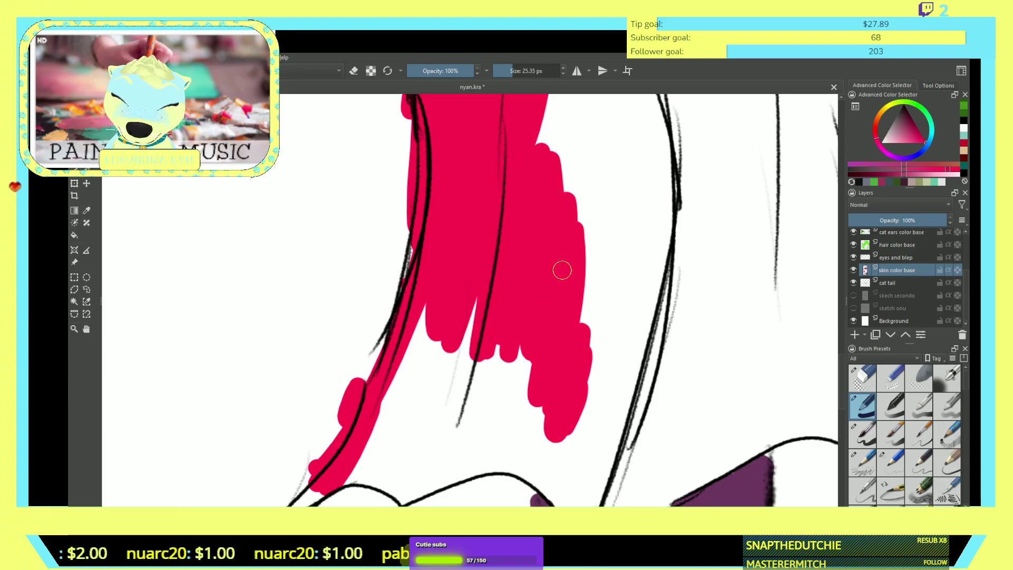
{"action": "mouse_move", "coordinate": [494, 314]}
{"action": "left_mouse_down"}
{"action": "mouse_move", "coordinate": [471, 352]}
{"action": "mouse_move", "coordinate": [490, 240]}
{"action": "mouse_move", "coordinate": [434, 406]}
{"action": "mouse_move", "coordinate": [475, 277]}
{"action": "mouse_move", "coordinate": [470, 262]}
{"action": "mouse_move", "coordinate": [417, 427]}
{"action": "mouse_move", "coordinate": [458, 259]}
{"action": "mouse_move", "coordinate": [423, 391]}
{"action": "mouse_move", "coordinate": [443, 264]}
{"action": "mouse_move", "coordinate": [390, 417]}
{"action": "mouse_move", "coordinate": [446, 254]}
{"action": "mouse_move", "coordinate": [371, 429]}
{"action": "mouse_move", "coordinate": [422, 329]}
{"action": "mouse_move", "coordinate": [350, 475]}
{"action": "mouse_move", "coordinate": [361, 472]}
{"action": "mouse_move", "coordinate": [307, 499]}
{"action": "mouse_move", "coordinate": [354, 474]}
{"action": "mouse_move", "coordinate": [405, 498]}
{"action": "mouse_move", "coordinate": [498, 470]}
{"action": "mouse_move", "coordinate": [549, 482]}
{"action": "mouse_move", "coordinate": [520, 461]}
{"action": "mouse_move", "coordinate": [546, 427]}
{"action": "mouse_move", "coordinate": [540, 419]}
{"action": "mouse_move", "coordinate": [522, 439]}
{"action": "mouse_move", "coordinate": [521, 378]}
{"action": "mouse_move", "coordinate": [499, 429]}
{"action": "mouse_move", "coordinate": [526, 300]}
{"action": "mouse_move", "coordinate": [492, 313]}
{"action": "mouse_move", "coordinate": [427, 455]}
{"action": "mouse_move", "coordinate": [427, 421]}
{"action": "mouse_move", "coordinate": [412, 422]}
{"action": "mouse_move", "coordinate": [365, 467]}
{"action": "mouse_move", "coordinate": [382, 473]}
{"action": "mouse_move", "coordinate": [376, 455]}
{"action": "mouse_move", "coordinate": [382, 466]}
{"action": "mouse_move", "coordinate": [399, 459]}
{"action": "mouse_move", "coordinate": [398, 481]}
{"action": "mouse_move", "coordinate": [444, 447]}
{"action": "mouse_move", "coordinate": [433, 476]}
{"action": "mouse_move", "coordinate": [501, 423]}
{"action": "left_mouse_up"}
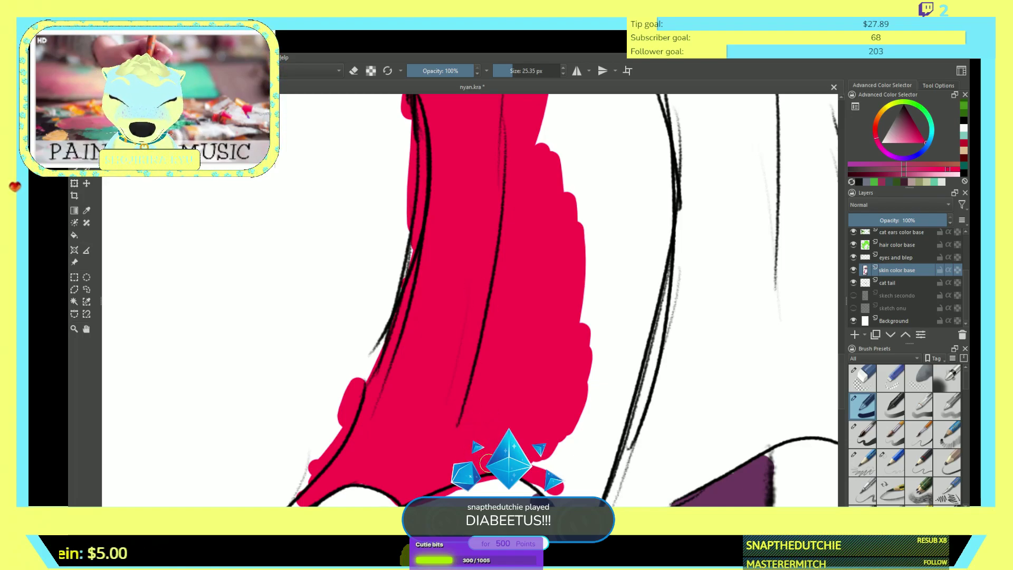
{"action": "left_click_drag", "start_coordinate": [547, 458], "coordinate": [550, 423]}
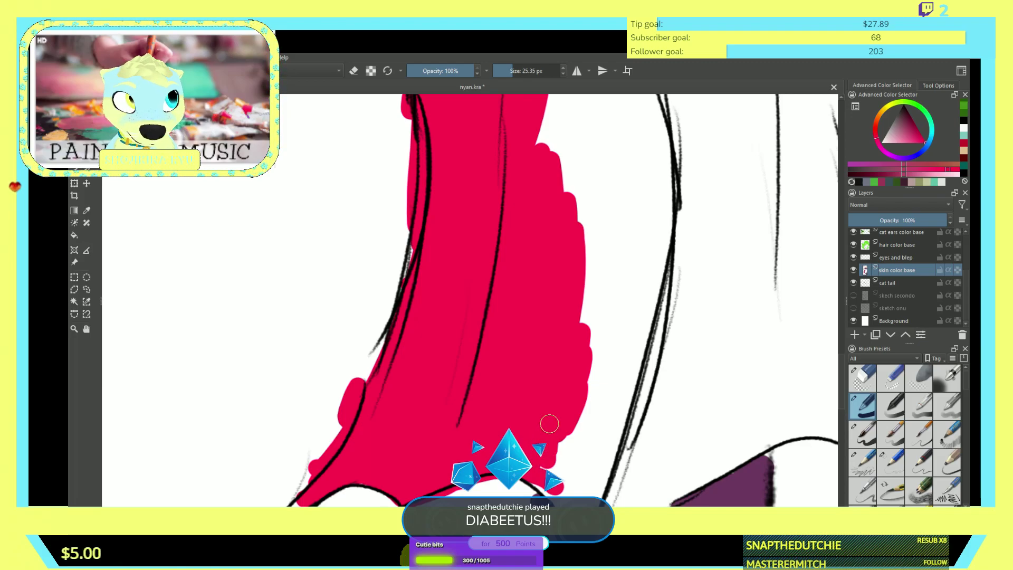
{"action": "mouse_move", "coordinate": [585, 341]}
{"action": "left_mouse_down"}
{"action": "mouse_move", "coordinate": [567, 174]}
{"action": "mouse_move", "coordinate": [599, 269]}
{"action": "mouse_move", "coordinate": [610, 248]}
{"action": "mouse_move", "coordinate": [631, 256]}
{"action": "mouse_move", "coordinate": [638, 308]}
{"action": "mouse_move", "coordinate": [613, 411]}
{"action": "mouse_move", "coordinate": [637, 328]}
{"action": "mouse_move", "coordinate": [632, 364]}
{"action": "mouse_move", "coordinate": [622, 337]}
{"action": "mouse_move", "coordinate": [600, 380]}
{"action": "mouse_move", "coordinate": [660, 267]}
{"action": "left_mouse_up"}
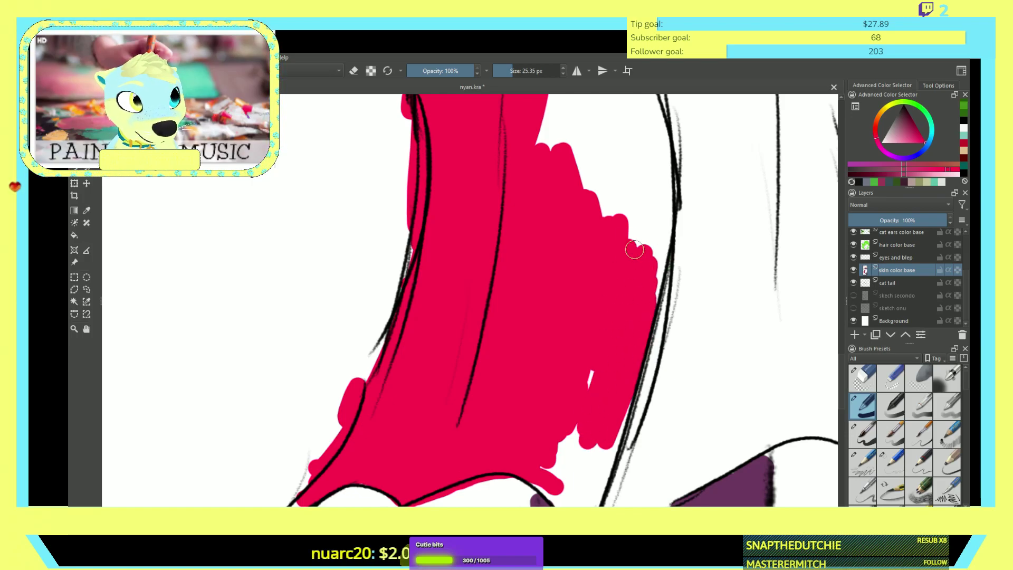
- Look over the colouring of the whole figure, including the partly painted skirt
{"action": "scroll", "coordinate": [621, 248], "scroll_direction": "down", "scroll_amount": 8}
{"action": "key", "text": "plus"}
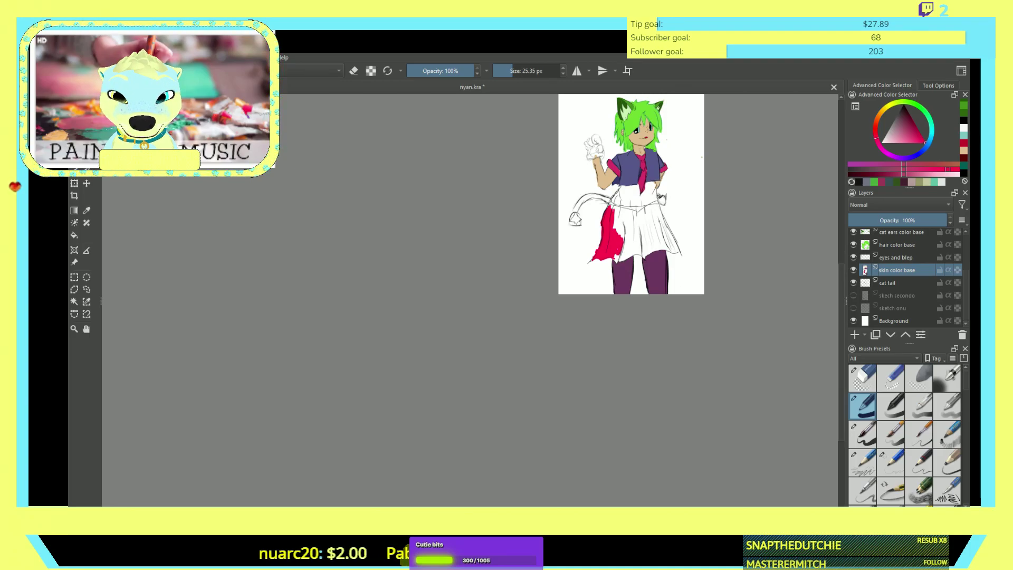
{"action": "key", "text": "e"}
{"action": "mouse_move", "coordinate": [645, 138]}
{"action": "left_mouse_down"}
{"action": "mouse_move", "coordinate": [594, 249]}
{"action": "mouse_move", "coordinate": [583, 234]}
{"action": "left_mouse_up"}
{"action": "scroll", "coordinate": [583, 234], "scroll_direction": "up", "scroll_amount": 2}
{"action": "scroll", "coordinate": [589, 244], "scroll_direction": "up", "scroll_amount": 1}
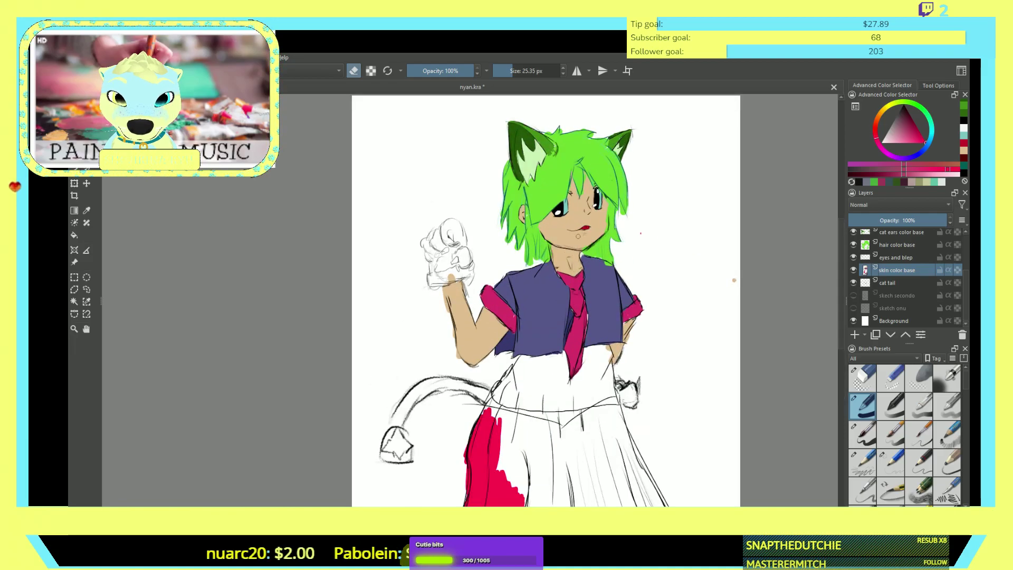
{"action": "scroll", "coordinate": [578, 242], "scroll_direction": "down", "scroll_amount": 1}
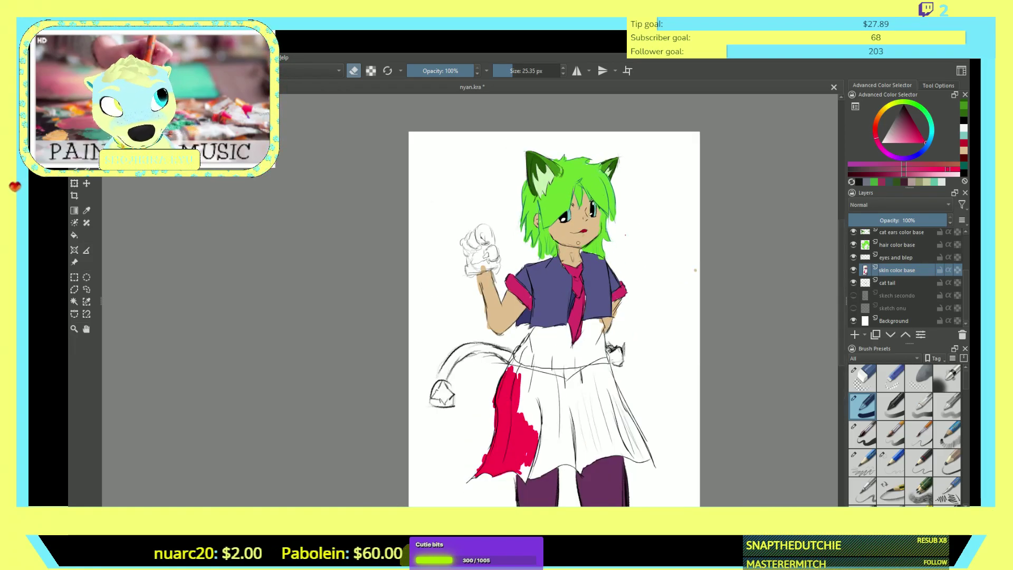
{"action": "scroll", "coordinate": [577, 241], "scroll_direction": "up", "scroll_amount": 1}
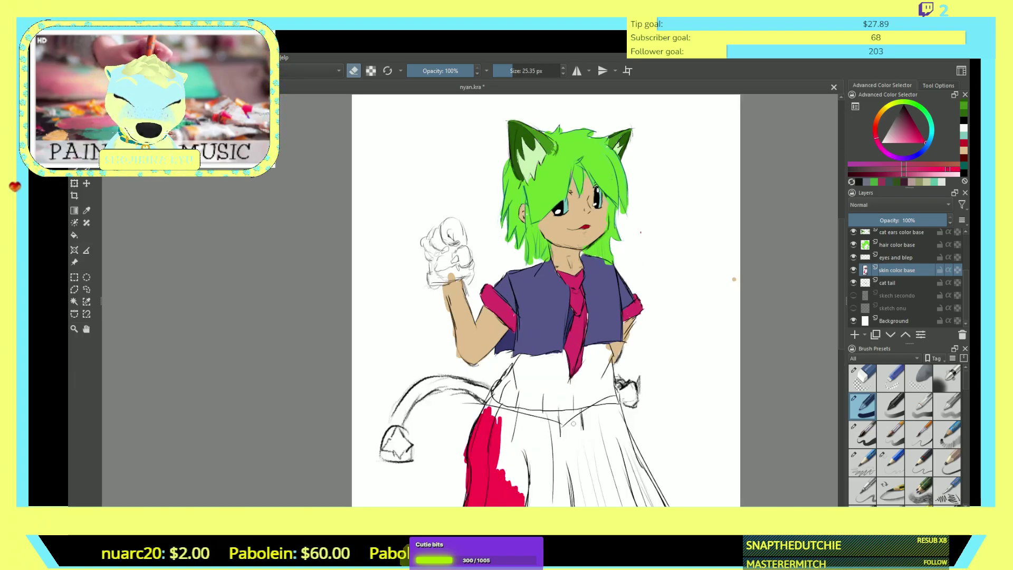
{"action": "left_click_drag", "start_coordinate": [734, 279], "coordinate": [742, 272]}
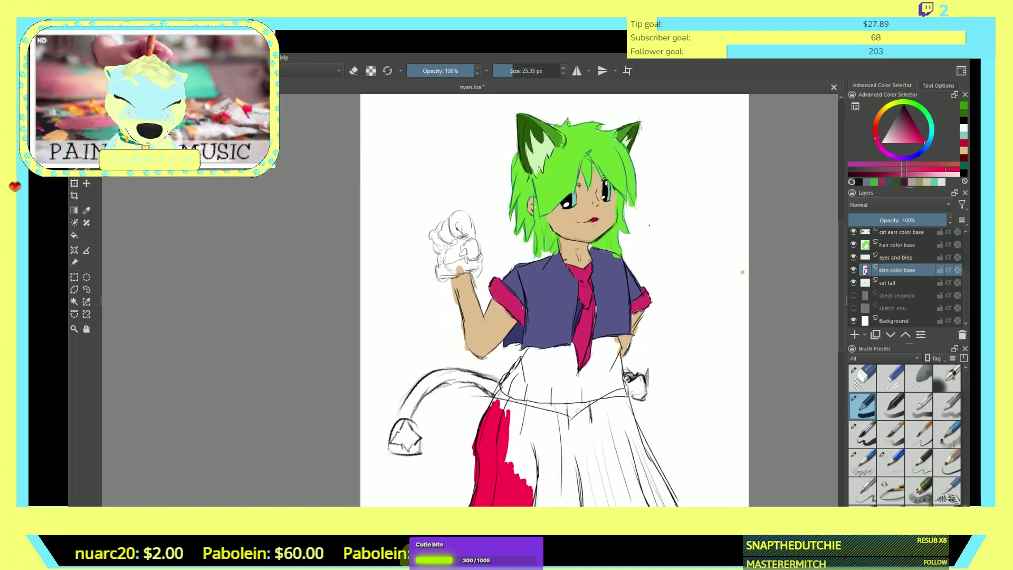
- Extend the crimson across the upper part of the tail-side skirt panel to its fold line and up to the waistband
{"action": "mouse_move", "coordinate": [521, 453]}
{"action": "left_mouse_down"}
{"action": "mouse_move", "coordinate": [524, 469]}
{"action": "mouse_move", "coordinate": [527, 446]}
{"action": "mouse_move", "coordinate": [514, 464]}
{"action": "mouse_move", "coordinate": [520, 443]}
{"action": "mouse_move", "coordinate": [512, 449]}
{"action": "mouse_move", "coordinate": [503, 417]}
{"action": "mouse_move", "coordinate": [512, 427]}
{"action": "left_mouse_up"}
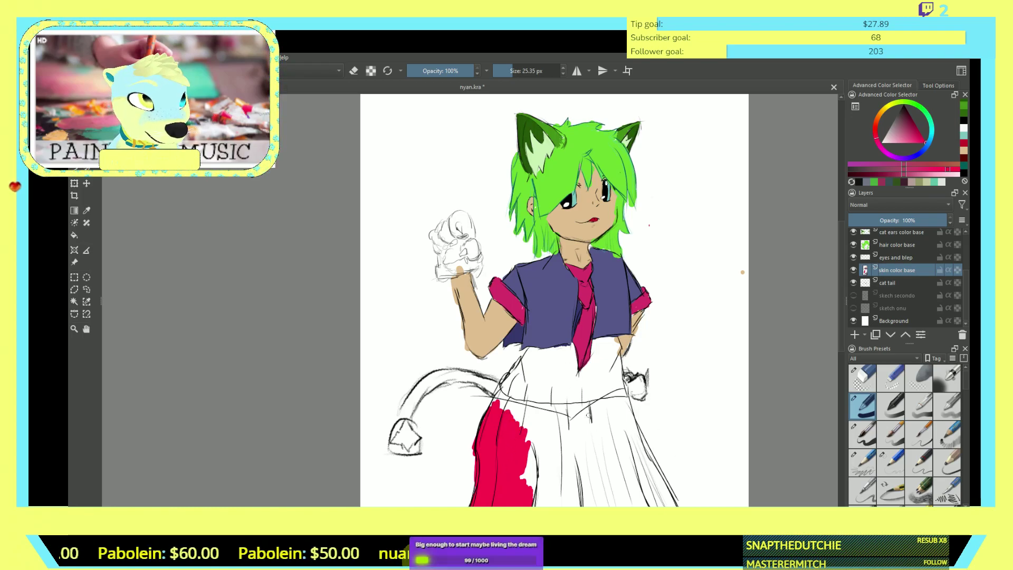
{"action": "mouse_move", "coordinate": [526, 458]}
{"action": "left_mouse_down"}
{"action": "mouse_move", "coordinate": [525, 475]}
{"action": "mouse_move", "coordinate": [524, 459]}
{"action": "mouse_move", "coordinate": [528, 470]}
{"action": "mouse_move", "coordinate": [536, 463]}
{"action": "mouse_move", "coordinate": [533, 501]}
{"action": "left_mouse_up"}
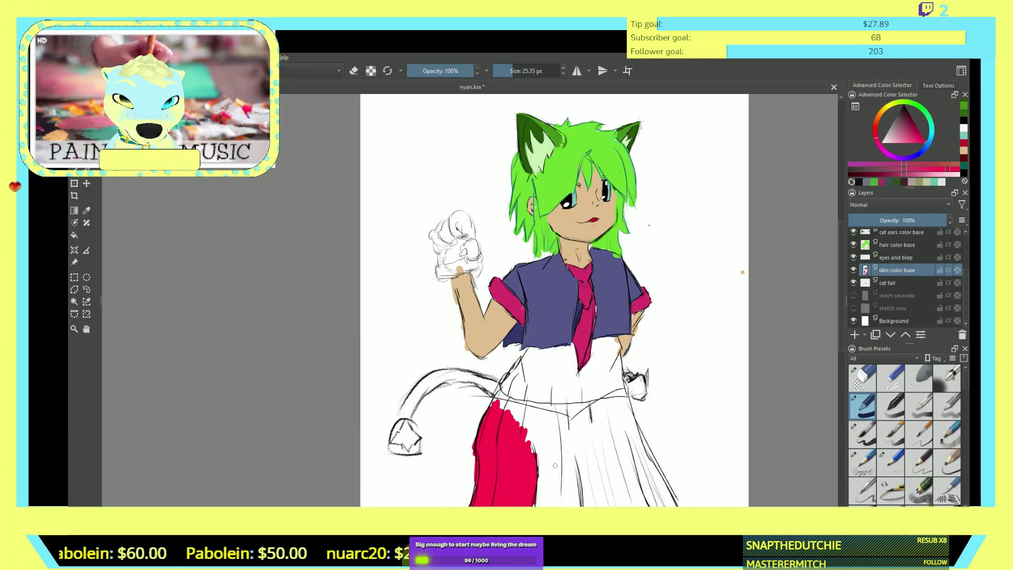
{"action": "mouse_move", "coordinate": [527, 438]}
{"action": "left_mouse_down"}
{"action": "mouse_move", "coordinate": [532, 460]}
{"action": "mouse_move", "coordinate": [524, 419]}
{"action": "left_mouse_up"}
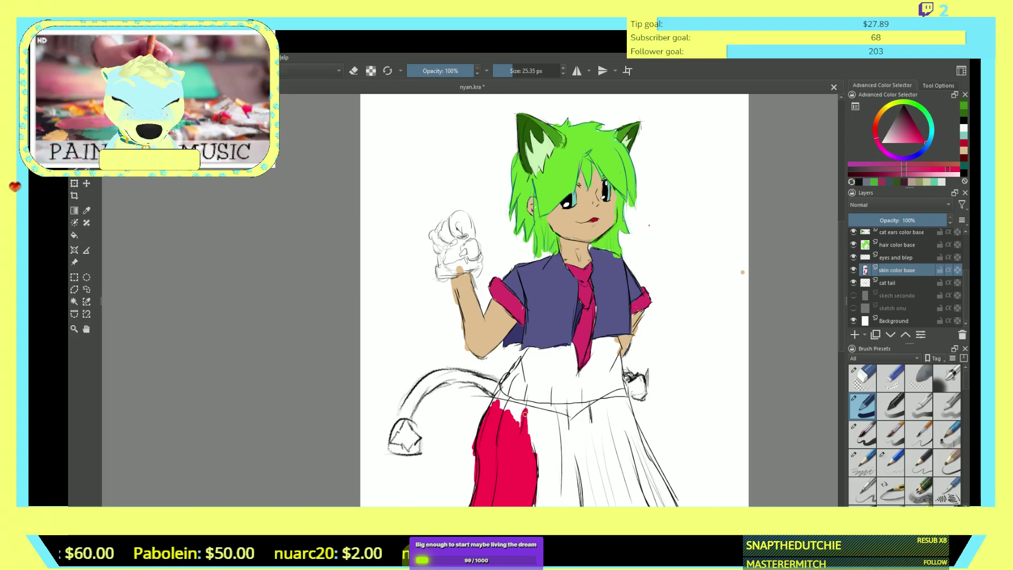
{"action": "mouse_move", "coordinate": [507, 406]}
{"action": "left_mouse_down"}
{"action": "mouse_move", "coordinate": [499, 400]}
{"action": "mouse_move", "coordinate": [505, 414]}
{"action": "left_mouse_up"}
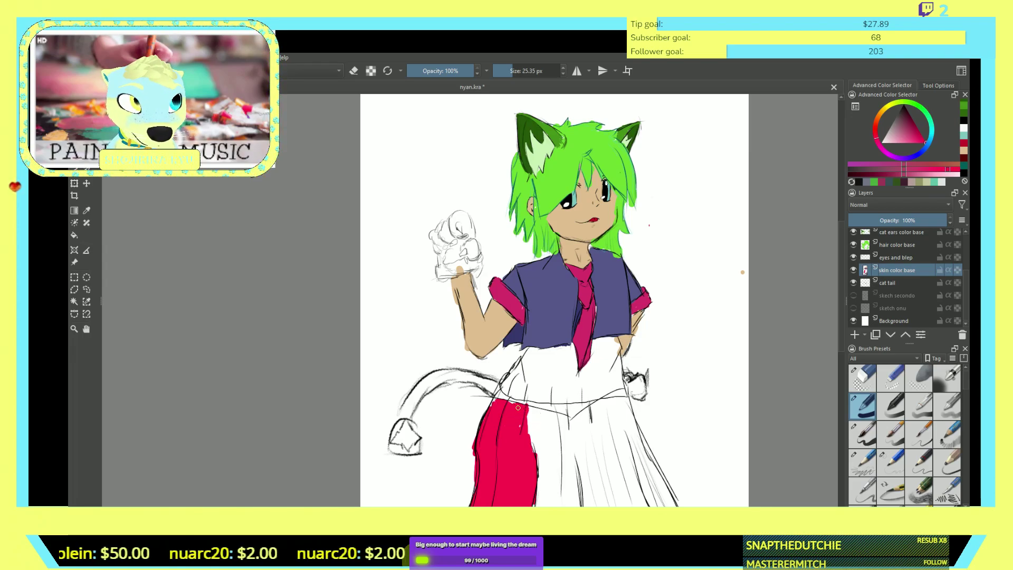
- Paint crimson across the upper middle of the skirt, following the V-shaped waistband away from the tail-side panel
{"action": "mouse_move", "coordinate": [527, 434]}
{"action": "left_mouse_down"}
{"action": "mouse_move", "coordinate": [511, 402]}
{"action": "mouse_move", "coordinate": [530, 428]}
{"action": "mouse_move", "coordinate": [526, 413]}
{"action": "mouse_move", "coordinate": [551, 415]}
{"action": "left_mouse_up"}
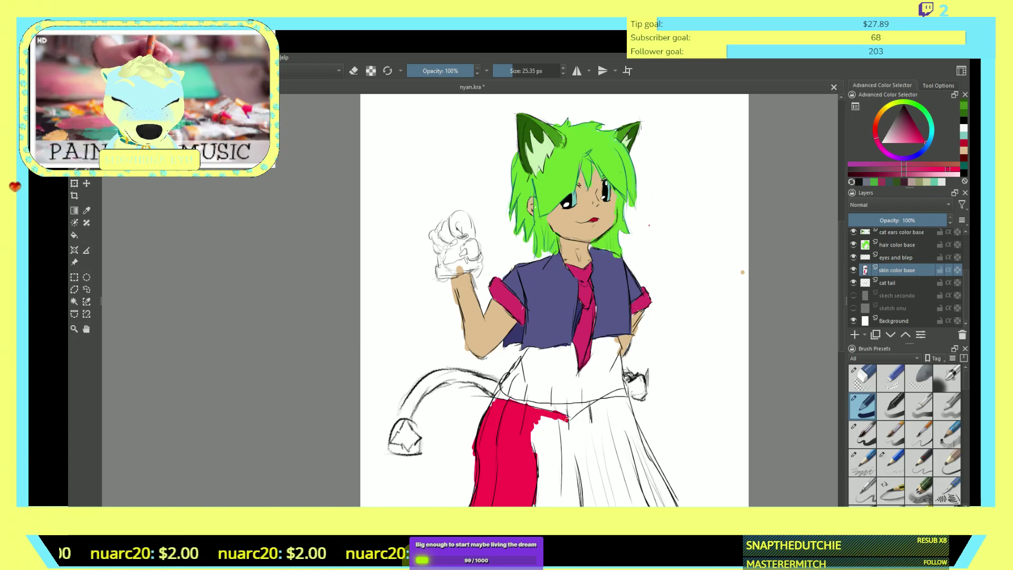
{"action": "mouse_move", "coordinate": [567, 429]}
{"action": "left_mouse_down"}
{"action": "mouse_move", "coordinate": [560, 451]}
{"action": "mouse_move", "coordinate": [559, 419]}
{"action": "mouse_move", "coordinate": [557, 443]}
{"action": "mouse_move", "coordinate": [549, 415]}
{"action": "mouse_move", "coordinate": [549, 449]}
{"action": "mouse_move", "coordinate": [538, 422]}
{"action": "mouse_move", "coordinate": [536, 453]}
{"action": "mouse_move", "coordinate": [534, 426]}
{"action": "left_mouse_up"}
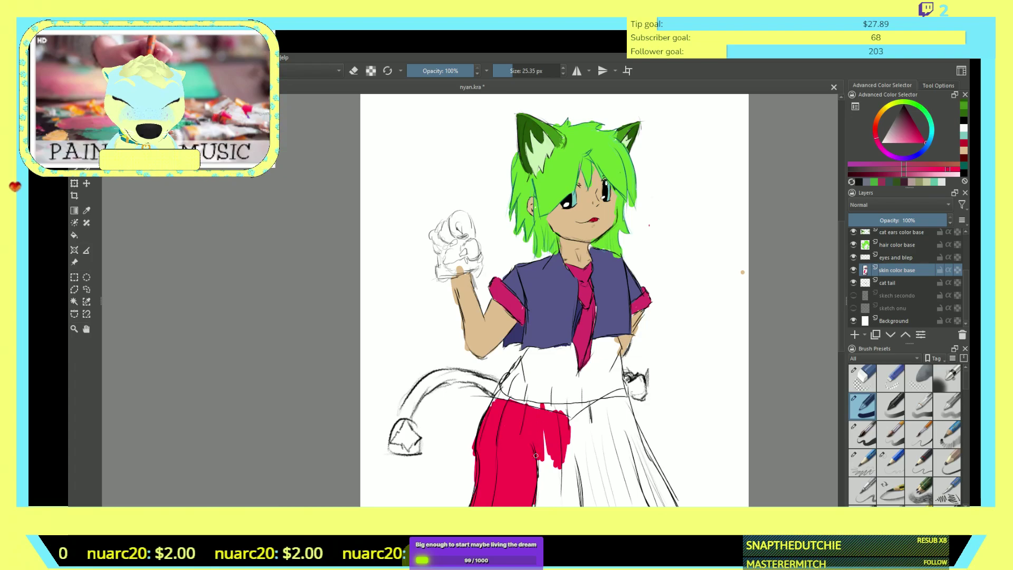
{"action": "mouse_move", "coordinate": [537, 467]}
{"action": "left_mouse_down"}
{"action": "mouse_move", "coordinate": [543, 432]}
{"action": "mouse_move", "coordinate": [543, 487]}
{"action": "mouse_move", "coordinate": [565, 444]}
{"action": "mouse_move", "coordinate": [559, 478]}
{"action": "mouse_move", "coordinate": [565, 440]}
{"action": "mouse_move", "coordinate": [561, 471]}
{"action": "mouse_move", "coordinate": [572, 431]}
{"action": "mouse_move", "coordinate": [563, 469]}
{"action": "mouse_move", "coordinate": [585, 424]}
{"action": "mouse_move", "coordinate": [570, 467]}
{"action": "left_mouse_up"}
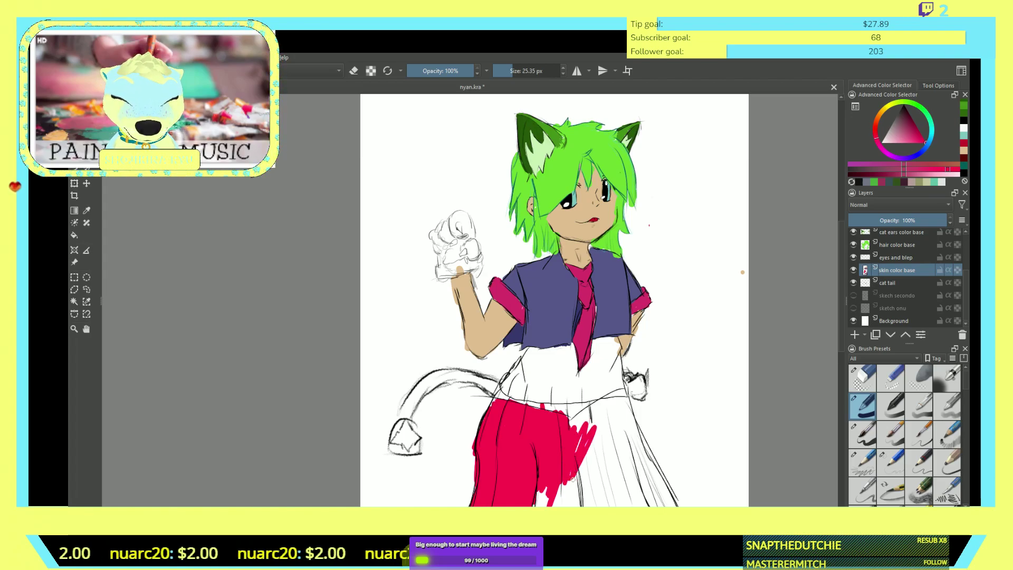
{"action": "mouse_move", "coordinate": [593, 446]}
{"action": "left_mouse_down"}
{"action": "mouse_move", "coordinate": [602, 432]}
{"action": "mouse_move", "coordinate": [585, 467]}
{"action": "mouse_move", "coordinate": [590, 450]}
{"action": "left_mouse_up"}
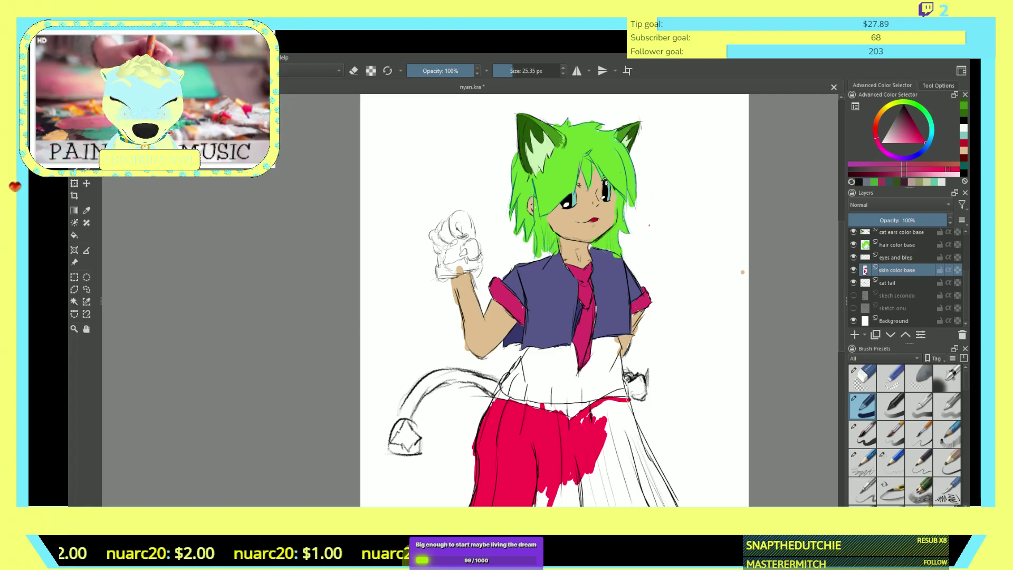
- Extend the crimson over the upper skirt below the waistband to the outer edge opposite the tail
{"action": "scroll", "coordinate": [598, 446], "scroll_direction": "up", "scroll_amount": 2}
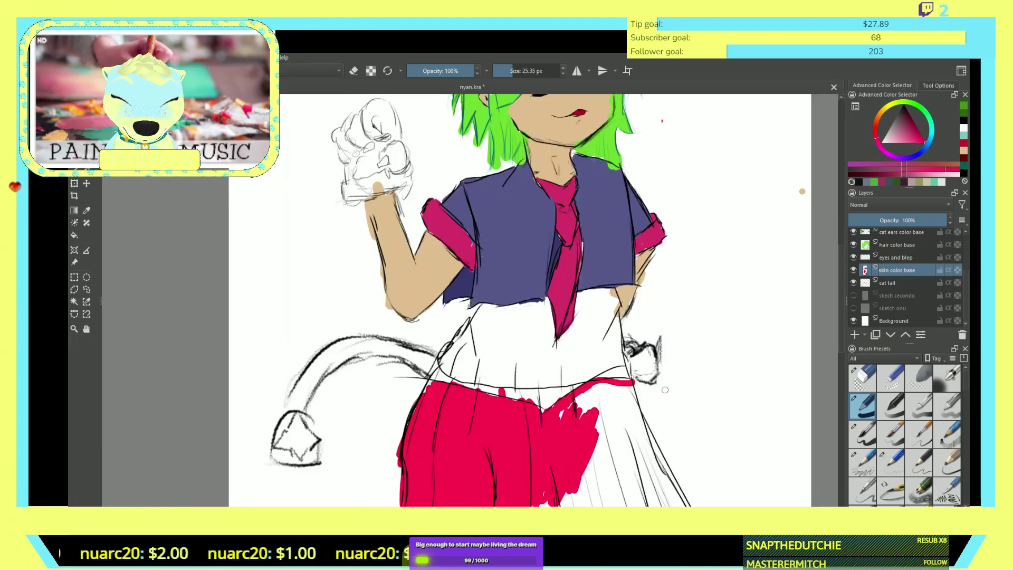
{"action": "scroll", "coordinate": [632, 401], "scroll_direction": "up", "scroll_amount": 3}
{"action": "mouse_move", "coordinate": [622, 364]}
{"action": "left_mouse_down"}
{"action": "mouse_move", "coordinate": [645, 469]}
{"action": "mouse_move", "coordinate": [613, 358]}
{"action": "mouse_move", "coordinate": [607, 475]}
{"action": "mouse_move", "coordinate": [583, 364]}
{"action": "mouse_move", "coordinate": [596, 503]}
{"action": "left_mouse_up"}
{"action": "mouse_move", "coordinate": [573, 348]}
{"action": "left_mouse_down"}
{"action": "mouse_move", "coordinate": [586, 457]}
{"action": "mouse_move", "coordinate": [513, 428]}
{"action": "mouse_move", "coordinate": [394, 456]}
{"action": "mouse_move", "coordinate": [412, 456]}
{"action": "mouse_move", "coordinate": [436, 424]}
{"action": "mouse_move", "coordinate": [425, 416]}
{"action": "mouse_move", "coordinate": [466, 399]}
{"action": "mouse_move", "coordinate": [493, 370]}
{"action": "mouse_move", "coordinate": [479, 436]}
{"action": "mouse_move", "coordinate": [485, 451]}
{"action": "mouse_move", "coordinate": [489, 415]}
{"action": "mouse_move", "coordinate": [500, 409]}
{"action": "mouse_move", "coordinate": [505, 438]}
{"action": "mouse_move", "coordinate": [501, 394]}
{"action": "mouse_move", "coordinate": [523, 373]}
{"action": "mouse_move", "coordinate": [530, 407]}
{"action": "mouse_move", "coordinate": [514, 386]}
{"action": "mouse_move", "coordinate": [547, 358]}
{"action": "mouse_move", "coordinate": [525, 357]}
{"action": "mouse_move", "coordinate": [549, 344]}
{"action": "mouse_move", "coordinate": [572, 393]}
{"action": "mouse_move", "coordinate": [556, 389]}
{"action": "mouse_move", "coordinate": [551, 414]}
{"action": "mouse_move", "coordinate": [582, 482]}
{"action": "mouse_move", "coordinate": [559, 455]}
{"action": "mouse_move", "coordinate": [560, 493]}
{"action": "mouse_move", "coordinate": [542, 483]}
{"action": "mouse_move", "coordinate": [537, 423]}
{"action": "mouse_move", "coordinate": [527, 507]}
{"action": "mouse_move", "coordinate": [572, 469]}
{"action": "left_mouse_up"}
{"action": "scroll", "coordinate": [589, 428], "scroll_direction": "down", "scroll_amount": 2}
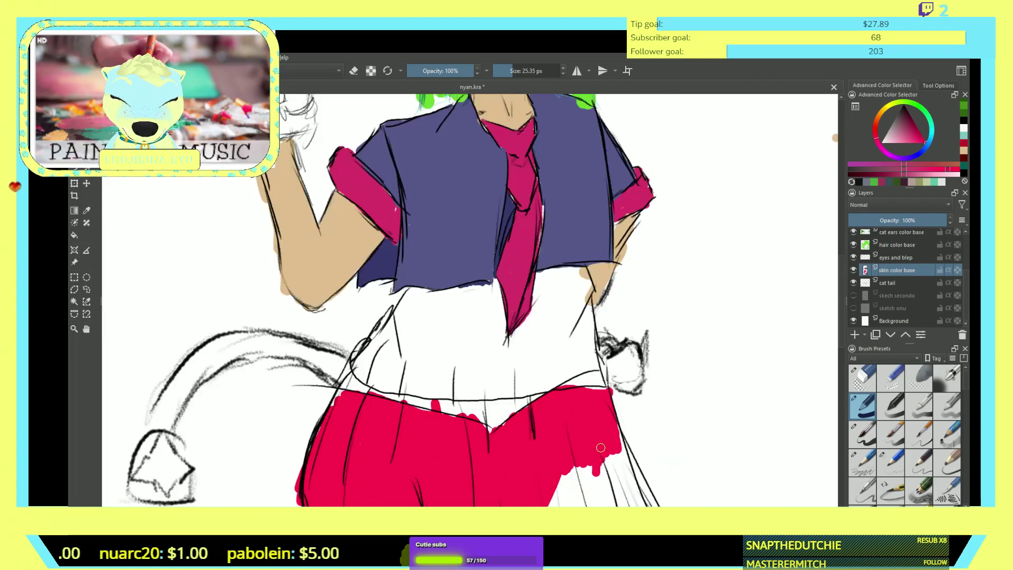
{"action": "scroll", "coordinate": [598, 446], "scroll_direction": "down", "scroll_amount": 2}
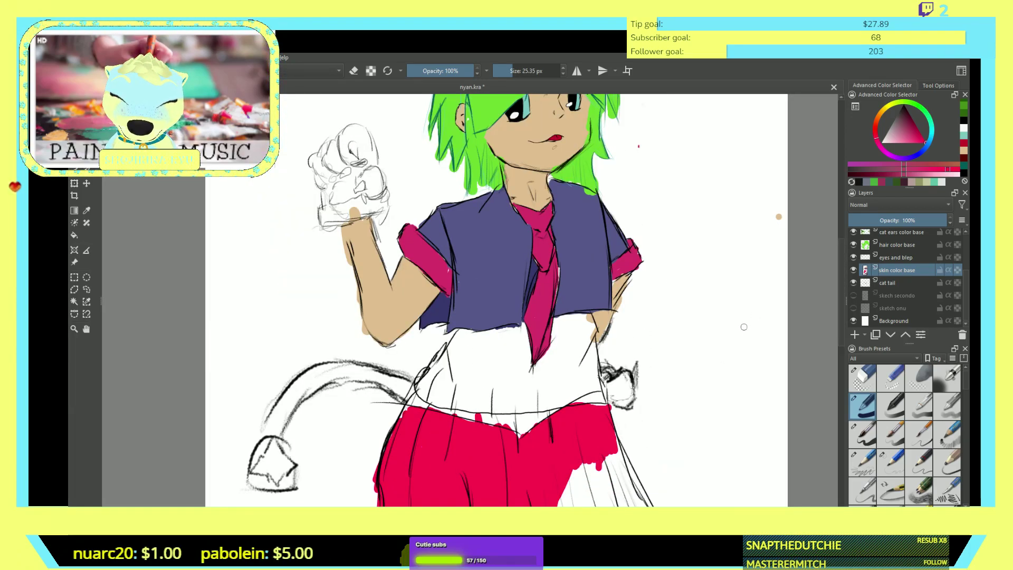
- Bring the crimson further down through the middle folds and the upper part of the panel opposite the tail
{"action": "right_click", "coordinate": [576, 335]}
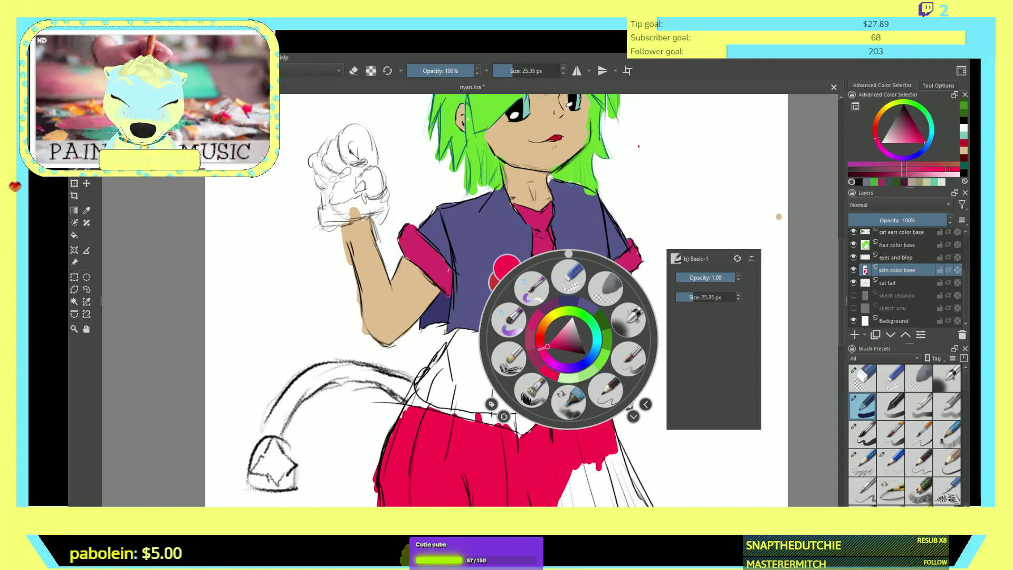
{"action": "right_click", "coordinate": [604, 413]}
{"action": "left_click_drag", "start_coordinate": [595, 460], "coordinate": [595, 490]}
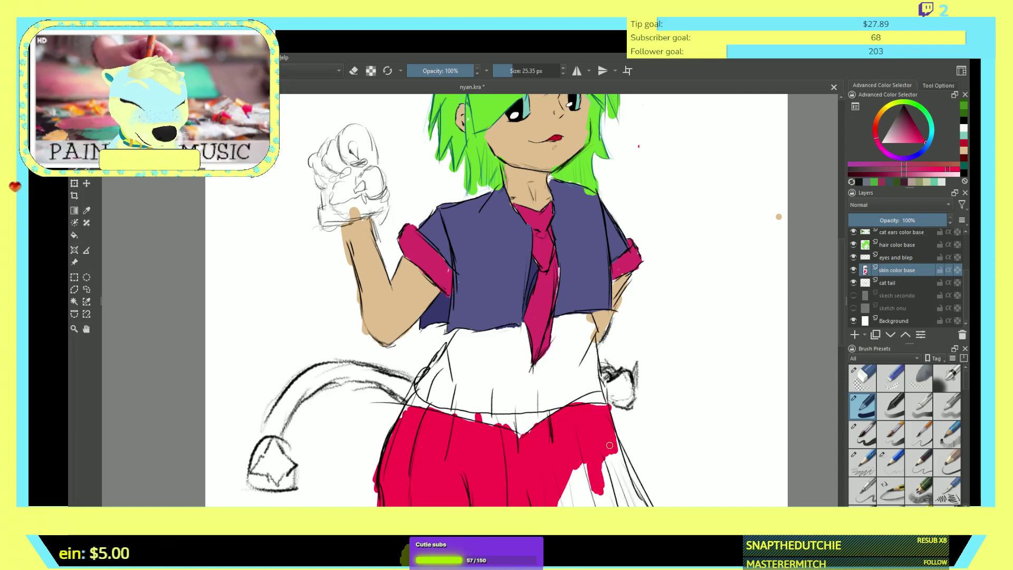
{"action": "left_click_drag", "start_coordinate": [624, 415], "coordinate": [592, 227]}
{"action": "mouse_move", "coordinate": [566, 302]}
{"action": "left_mouse_down"}
{"action": "mouse_move", "coordinate": [576, 312]}
{"action": "mouse_move", "coordinate": [564, 290]}
{"action": "mouse_move", "coordinate": [565, 338]}
{"action": "mouse_move", "coordinate": [554, 313]}
{"action": "mouse_move", "coordinate": [558, 337]}
{"action": "mouse_move", "coordinate": [546, 337]}
{"action": "mouse_move", "coordinate": [549, 394]}
{"action": "mouse_move", "coordinate": [548, 319]}
{"action": "left_mouse_up"}
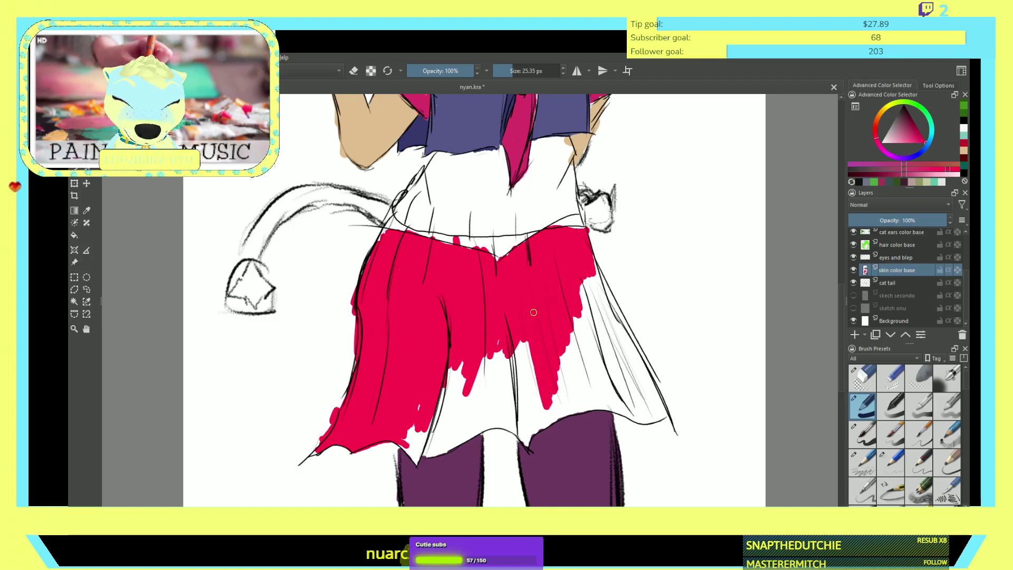
- Fill the skirt's middle section with crimson down to the hem and close the white gaps beside the tail-side fold
{"action": "mouse_move", "coordinate": [539, 390]}
{"action": "left_mouse_down"}
{"action": "mouse_move", "coordinate": [523, 364]}
{"action": "mouse_move", "coordinate": [525, 343]}
{"action": "mouse_move", "coordinate": [533, 401]}
{"action": "mouse_move", "coordinate": [519, 332]}
{"action": "mouse_move", "coordinate": [515, 379]}
{"action": "mouse_move", "coordinate": [509, 338]}
{"action": "mouse_move", "coordinate": [501, 369]}
{"action": "mouse_move", "coordinate": [492, 331]}
{"action": "mouse_move", "coordinate": [498, 393]}
{"action": "mouse_move", "coordinate": [485, 351]}
{"action": "mouse_move", "coordinate": [485, 400]}
{"action": "mouse_move", "coordinate": [477, 378]}
{"action": "left_mouse_up"}
{"action": "key", "text": "e"}
{"action": "left_click_drag", "start_coordinate": [477, 369], "coordinate": [494, 337]}
{"action": "key", "text": "e"}
{"action": "left_click_drag", "start_coordinate": [434, 388], "coordinate": [456, 369]}
{"action": "mouse_move", "coordinate": [501, 310]}
{"action": "left_mouse_down"}
{"action": "mouse_move", "coordinate": [491, 361]}
{"action": "mouse_move", "coordinate": [491, 308]}
{"action": "mouse_move", "coordinate": [465, 405]}
{"action": "mouse_move", "coordinate": [501, 390]}
{"action": "left_mouse_up"}
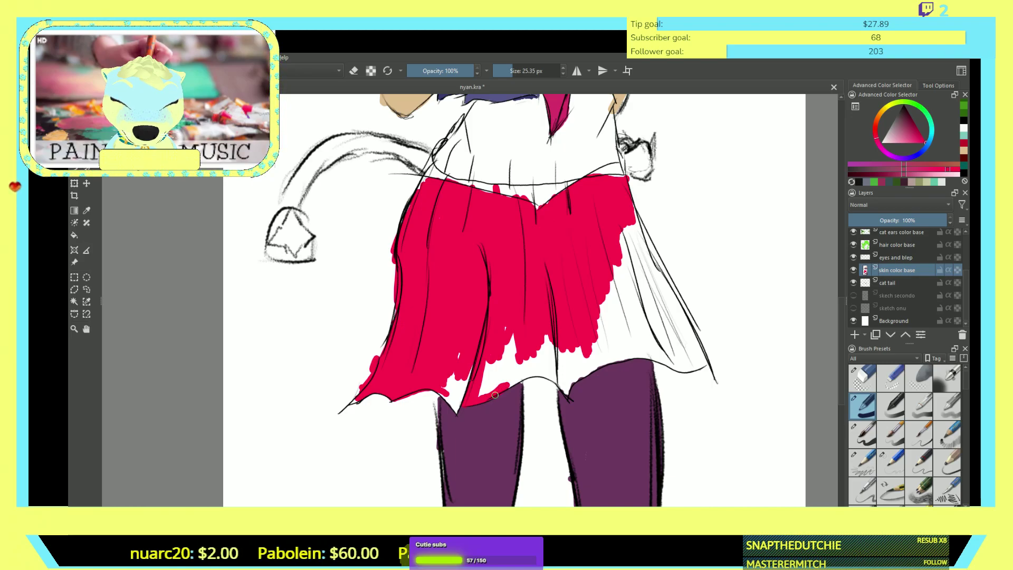
{"action": "mouse_move", "coordinate": [544, 376]}
{"action": "left_mouse_down"}
{"action": "mouse_move", "coordinate": [566, 394]}
{"action": "mouse_move", "coordinate": [572, 377]}
{"action": "mouse_move", "coordinate": [555, 375]}
{"action": "mouse_move", "coordinate": [539, 333]}
{"action": "mouse_move", "coordinate": [558, 370]}
{"action": "mouse_move", "coordinate": [552, 341]}
{"action": "mouse_move", "coordinate": [557, 356]}
{"action": "mouse_move", "coordinate": [543, 351]}
{"action": "mouse_move", "coordinate": [539, 362]}
{"action": "mouse_move", "coordinate": [550, 376]}
{"action": "mouse_move", "coordinate": [534, 367]}
{"action": "mouse_move", "coordinate": [525, 369]}
{"action": "mouse_move", "coordinate": [545, 371]}
{"action": "mouse_move", "coordinate": [527, 376]}
{"action": "mouse_move", "coordinate": [530, 357]}
{"action": "mouse_move", "coordinate": [517, 377]}
{"action": "mouse_move", "coordinate": [509, 324]}
{"action": "mouse_move", "coordinate": [481, 398]}
{"action": "mouse_move", "coordinate": [507, 378]}
{"action": "left_mouse_up"}
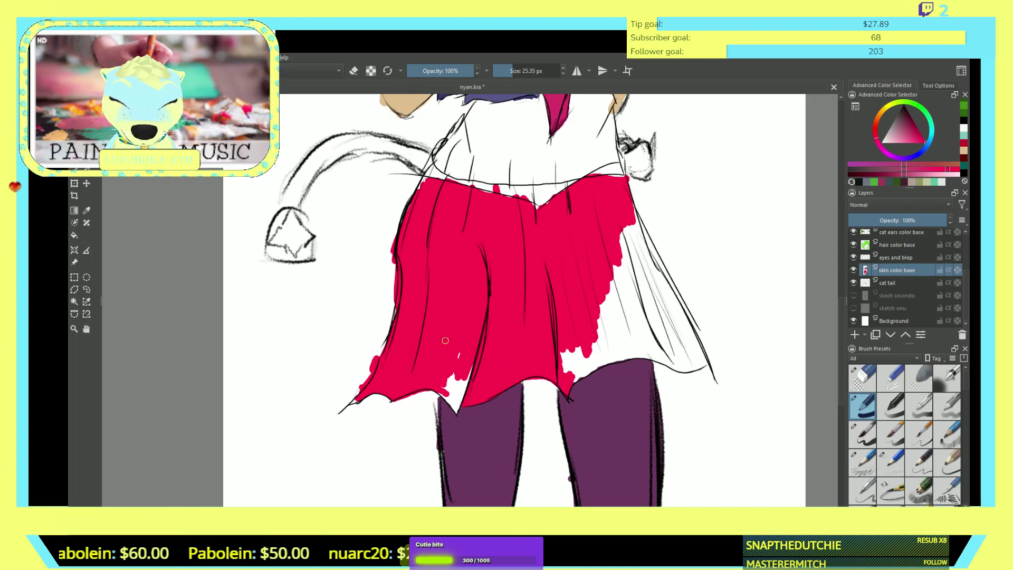
{"action": "mouse_move", "coordinate": [457, 350]}
{"action": "left_mouse_down"}
{"action": "mouse_move", "coordinate": [446, 387]}
{"action": "mouse_move", "coordinate": [470, 362]}
{"action": "mouse_move", "coordinate": [459, 397]}
{"action": "mouse_move", "coordinate": [437, 384]}
{"action": "mouse_move", "coordinate": [456, 407]}
{"action": "left_mouse_up"}
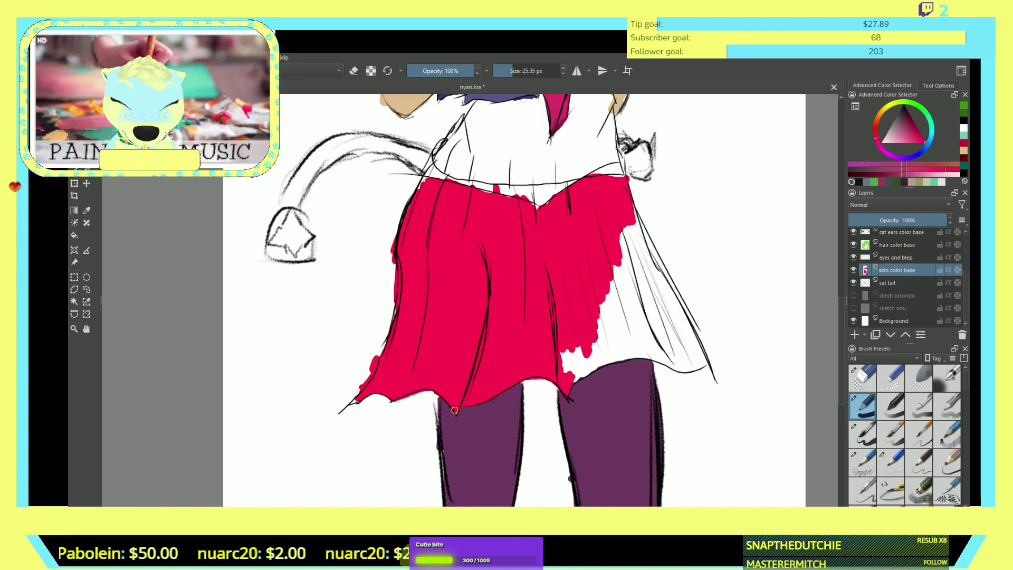
- Fill the remaining skirt panel opposite the tail with crimson out to its side edge and hem corner
{"action": "mouse_move", "coordinate": [557, 355]}
{"action": "left_mouse_down"}
{"action": "mouse_move", "coordinate": [580, 350]}
{"action": "mouse_move", "coordinate": [573, 382]}
{"action": "mouse_move", "coordinate": [594, 361]}
{"action": "mouse_move", "coordinate": [580, 364]}
{"action": "mouse_move", "coordinate": [578, 337]}
{"action": "mouse_move", "coordinate": [592, 343]}
{"action": "mouse_move", "coordinate": [603, 305]}
{"action": "mouse_move", "coordinate": [610, 317]}
{"action": "mouse_move", "coordinate": [602, 297]}
{"action": "mouse_move", "coordinate": [615, 257]}
{"action": "mouse_move", "coordinate": [622, 282]}
{"action": "mouse_move", "coordinate": [624, 236]}
{"action": "mouse_move", "coordinate": [631, 266]}
{"action": "mouse_move", "coordinate": [625, 226]}
{"action": "mouse_move", "coordinate": [640, 251]}
{"action": "mouse_move", "coordinate": [626, 206]}
{"action": "mouse_move", "coordinate": [651, 250]}
{"action": "mouse_move", "coordinate": [625, 195]}
{"action": "mouse_move", "coordinate": [675, 299]}
{"action": "mouse_move", "coordinate": [637, 240]}
{"action": "mouse_move", "coordinate": [682, 307]}
{"action": "mouse_move", "coordinate": [645, 242]}
{"action": "mouse_move", "coordinate": [666, 282]}
{"action": "mouse_move", "coordinate": [650, 256]}
{"action": "mouse_move", "coordinate": [667, 324]}
{"action": "mouse_move", "coordinate": [636, 241]}
{"action": "mouse_move", "coordinate": [654, 309]}
{"action": "mouse_move", "coordinate": [633, 274]}
{"action": "mouse_move", "coordinate": [646, 324]}
{"action": "mouse_move", "coordinate": [630, 288]}
{"action": "mouse_move", "coordinate": [630, 313]}
{"action": "mouse_move", "coordinate": [621, 304]}
{"action": "mouse_move", "coordinate": [627, 345]}
{"action": "mouse_move", "coordinate": [611, 303]}
{"action": "mouse_move", "coordinate": [614, 340]}
{"action": "mouse_move", "coordinate": [600, 358]}
{"action": "mouse_move", "coordinate": [633, 274]}
{"action": "mouse_move", "coordinate": [627, 317]}
{"action": "mouse_move", "coordinate": [622, 288]}
{"action": "mouse_move", "coordinate": [623, 343]}
{"action": "mouse_move", "coordinate": [615, 328]}
{"action": "mouse_move", "coordinate": [599, 352]}
{"action": "mouse_move", "coordinate": [622, 354]}
{"action": "mouse_move", "coordinate": [614, 359]}
{"action": "mouse_move", "coordinate": [634, 339]}
{"action": "mouse_move", "coordinate": [683, 330]}
{"action": "mouse_move", "coordinate": [658, 323]}
{"action": "mouse_move", "coordinate": [661, 348]}
{"action": "mouse_move", "coordinate": [672, 338]}
{"action": "mouse_move", "coordinate": [667, 311]}
{"action": "mouse_move", "coordinate": [682, 343]}
{"action": "mouse_move", "coordinate": [686, 323]}
{"action": "mouse_move", "coordinate": [702, 359]}
{"action": "mouse_move", "coordinate": [690, 351]}
{"action": "mouse_move", "coordinate": [678, 364]}
{"action": "mouse_move", "coordinate": [667, 346]}
{"action": "mouse_move", "coordinate": [630, 349]}
{"action": "mouse_move", "coordinate": [676, 371]}
{"action": "left_mouse_up"}
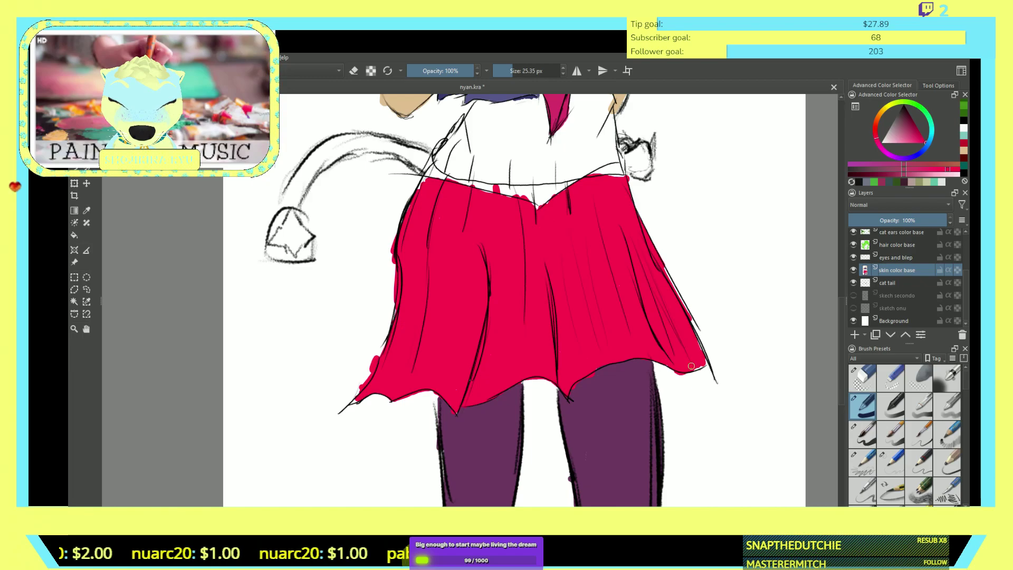
{"action": "left_click_drag", "start_coordinate": [693, 341], "coordinate": [703, 357]}
{"action": "scroll", "coordinate": [544, 294], "scroll_direction": "down", "scroll_amount": 3}
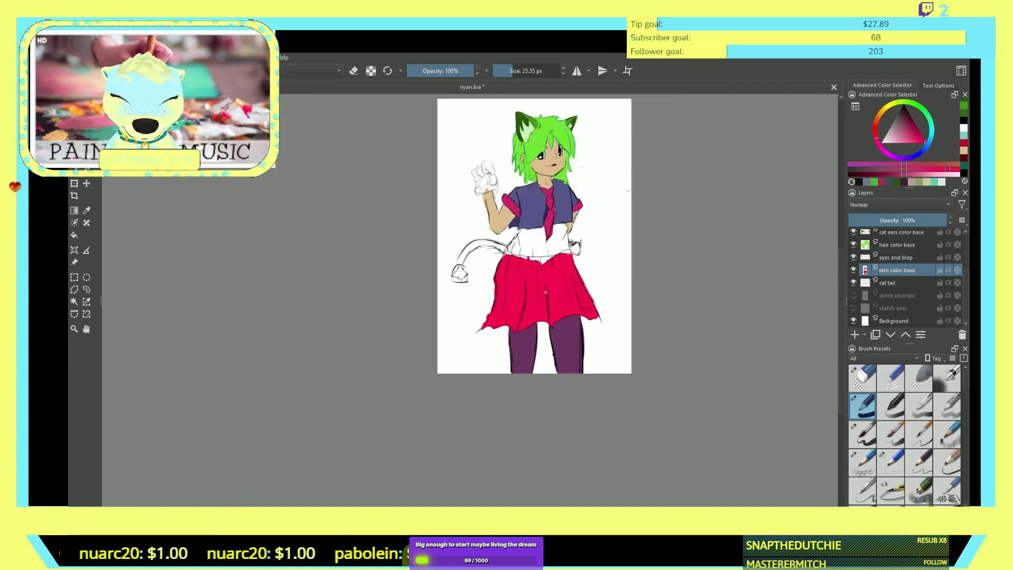
- Repaint the tie in the skirt's crimson and begin covering both magenta sleeve cuffs with it
{"action": "scroll", "coordinate": [593, 210], "scroll_direction": "up", "scroll_amount": 5}
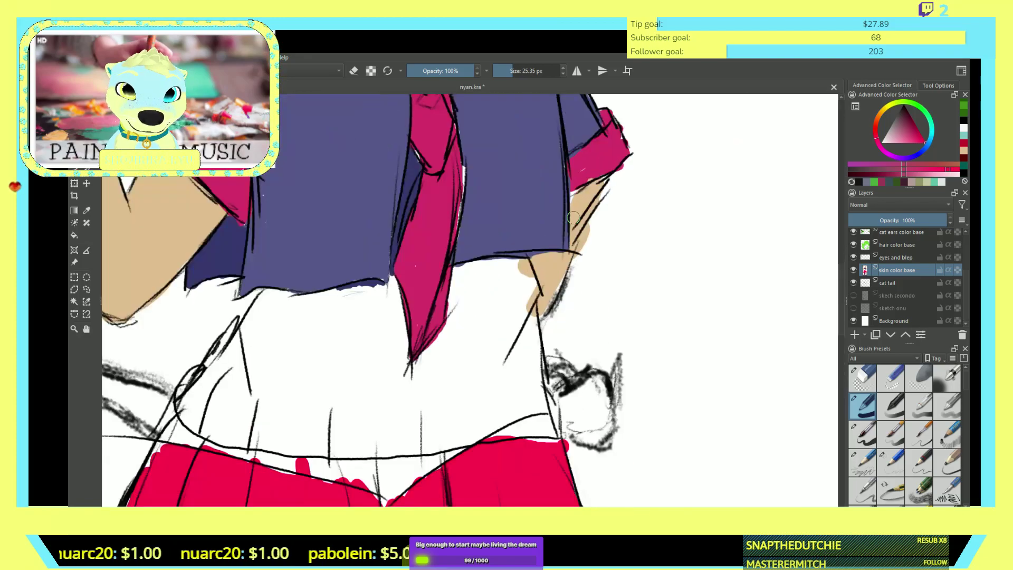
{"action": "scroll", "coordinate": [685, 278], "scroll_direction": "down", "scroll_amount": 2}
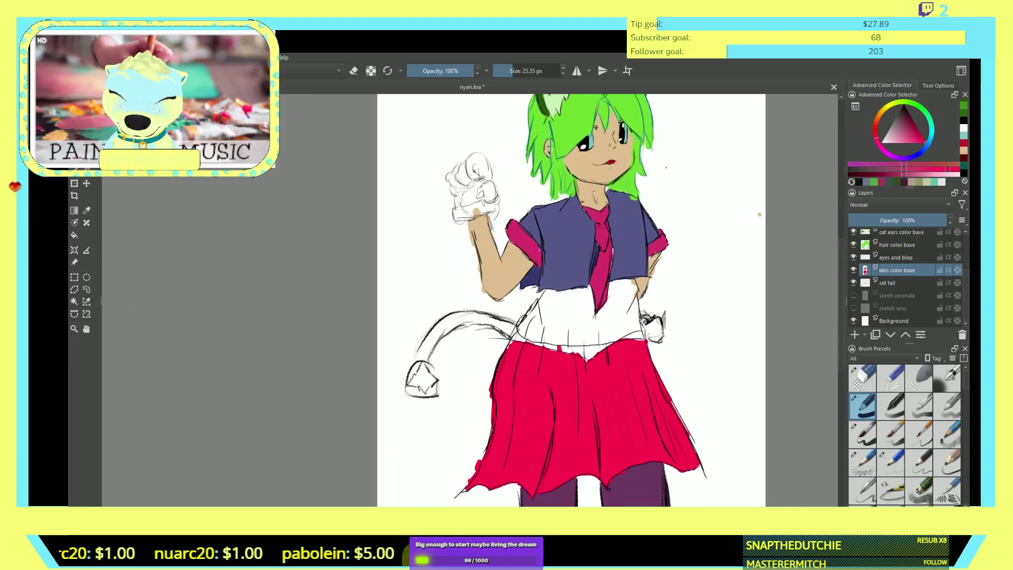
{"action": "scroll", "coordinate": [598, 279], "scroll_direction": "up", "scroll_amount": 4}
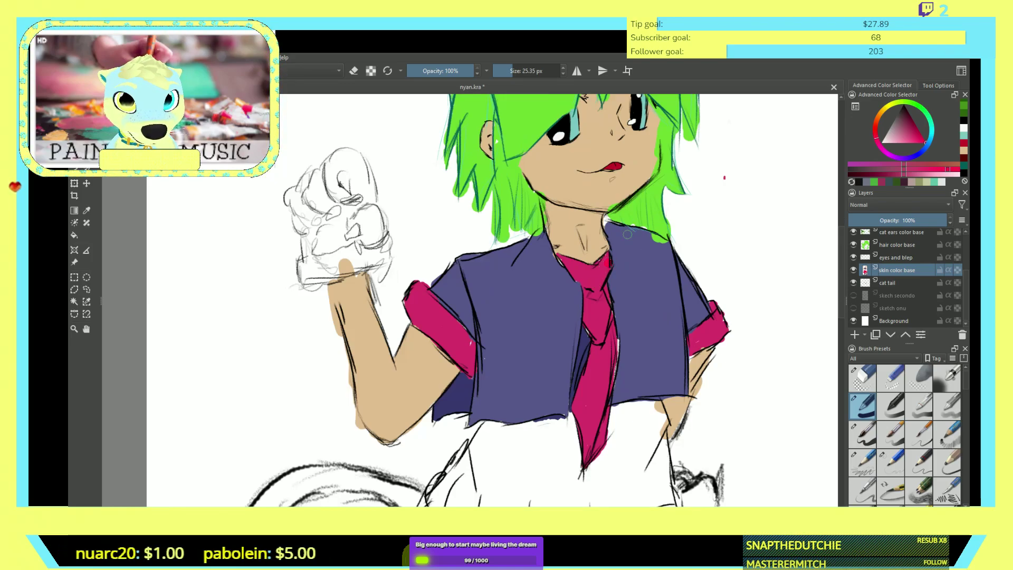
{"action": "mouse_move", "coordinate": [598, 309]}
{"action": "left_mouse_down"}
{"action": "mouse_move", "coordinate": [612, 336]}
{"action": "mouse_move", "coordinate": [599, 367]}
{"action": "mouse_move", "coordinate": [600, 340]}
{"action": "mouse_move", "coordinate": [585, 383]}
{"action": "mouse_move", "coordinate": [586, 399]}
{"action": "mouse_move", "coordinate": [608, 363]}
{"action": "mouse_move", "coordinate": [604, 436]}
{"action": "mouse_move", "coordinate": [584, 461]}
{"action": "mouse_move", "coordinate": [590, 399]}
{"action": "mouse_move", "coordinate": [586, 438]}
{"action": "mouse_move", "coordinate": [585, 399]}
{"action": "mouse_move", "coordinate": [573, 408]}
{"action": "mouse_move", "coordinate": [604, 342]}
{"action": "left_mouse_up"}
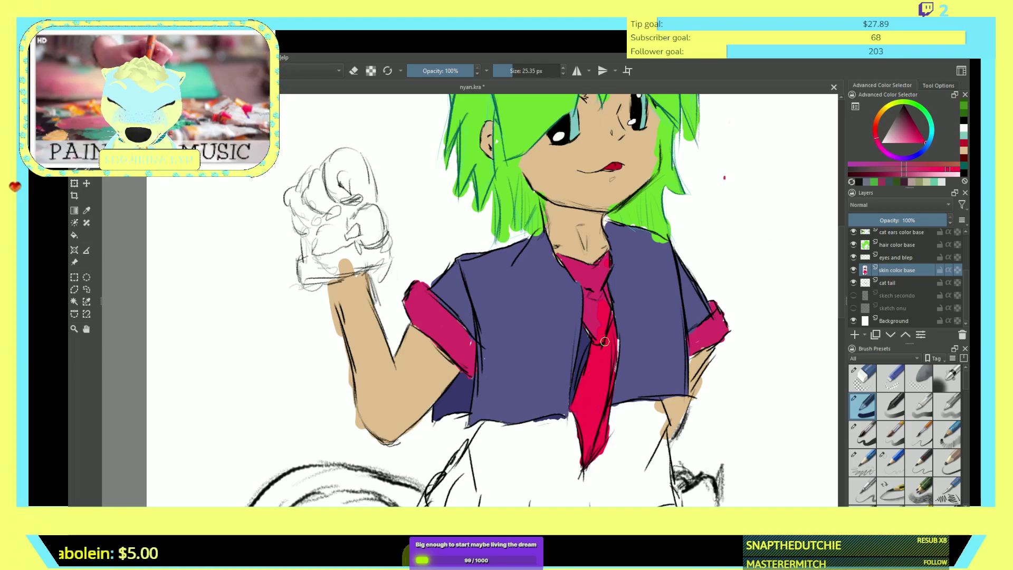
{"action": "mouse_move", "coordinate": [573, 270]}
{"action": "left_mouse_down"}
{"action": "mouse_move", "coordinate": [564, 257]}
{"action": "mouse_move", "coordinate": [580, 279]}
{"action": "mouse_move", "coordinate": [599, 275]}
{"action": "mouse_move", "coordinate": [601, 286]}
{"action": "mouse_move", "coordinate": [602, 273]}
{"action": "mouse_move", "coordinate": [597, 309]}
{"action": "mouse_move", "coordinate": [585, 311]}
{"action": "left_mouse_up"}
{"action": "mouse_move", "coordinate": [412, 288]}
{"action": "left_mouse_down"}
{"action": "mouse_move", "coordinate": [412, 310]}
{"action": "mouse_move", "coordinate": [414, 289]}
{"action": "mouse_move", "coordinate": [432, 298]}
{"action": "left_mouse_up"}
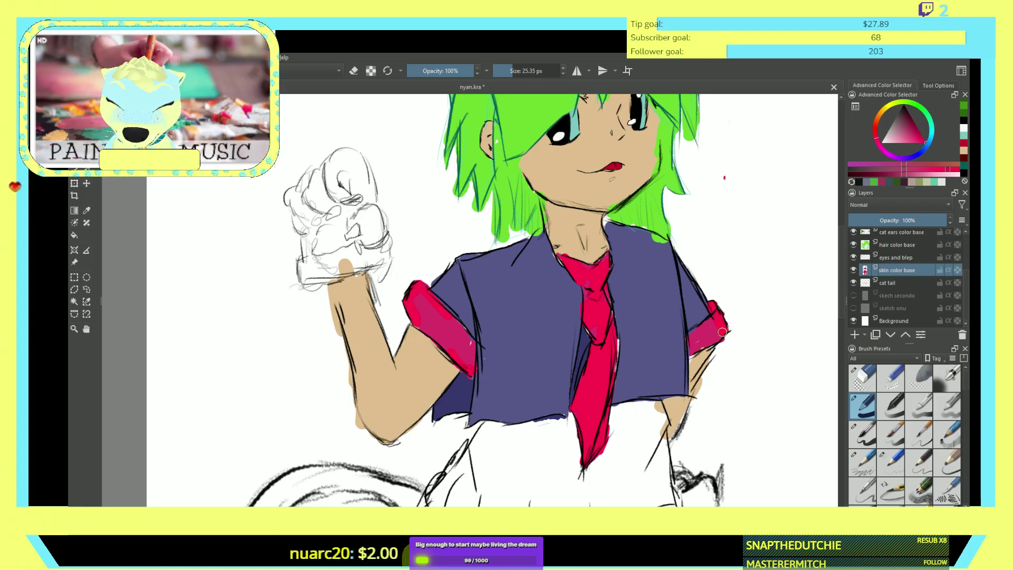
- Choose the dark green from the recent colours and start colouring the tail at its base near the waist
{"action": "scroll", "coordinate": [723, 313], "scroll_direction": "down", "scroll_amount": 3}
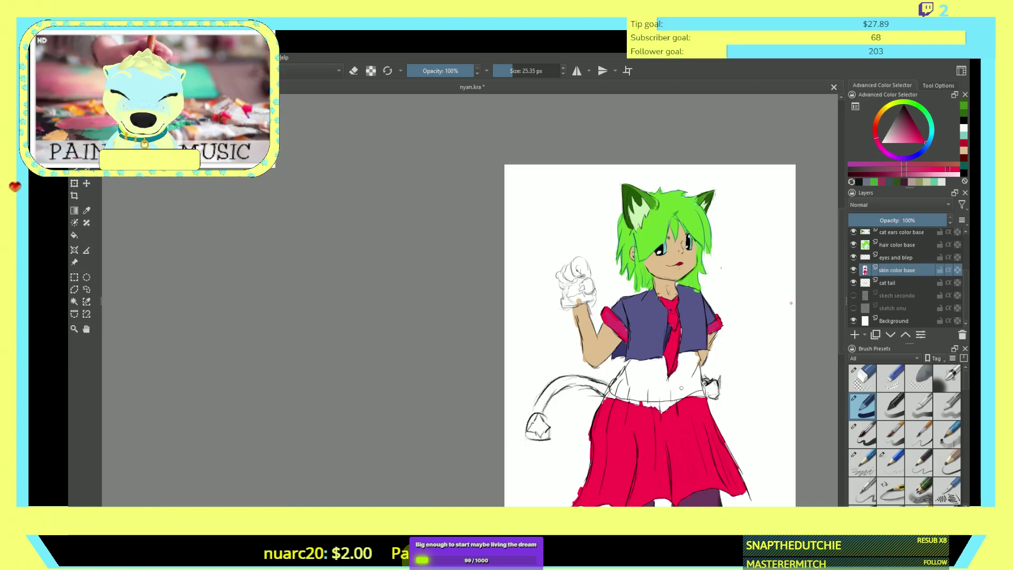
{"action": "scroll", "coordinate": [675, 420], "scroll_direction": "up", "scroll_amount": 2}
{"action": "scroll", "coordinate": [676, 409], "scroll_direction": "down", "scroll_amount": 4}
{"action": "scroll", "coordinate": [667, 353], "scroll_direction": "up", "scroll_amount": 8}
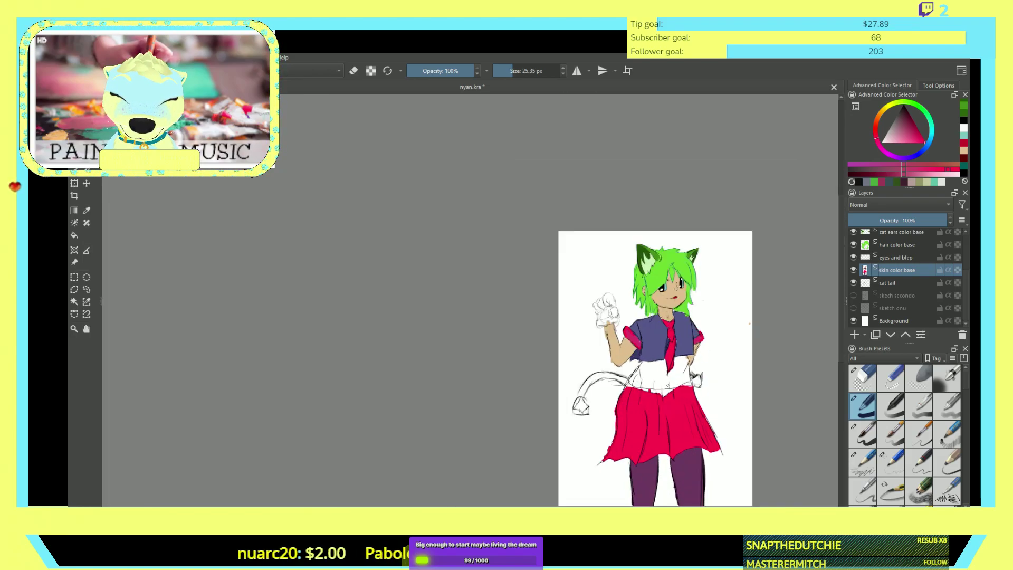
{"action": "scroll", "coordinate": [667, 354], "scroll_direction": "up", "scroll_amount": 2}
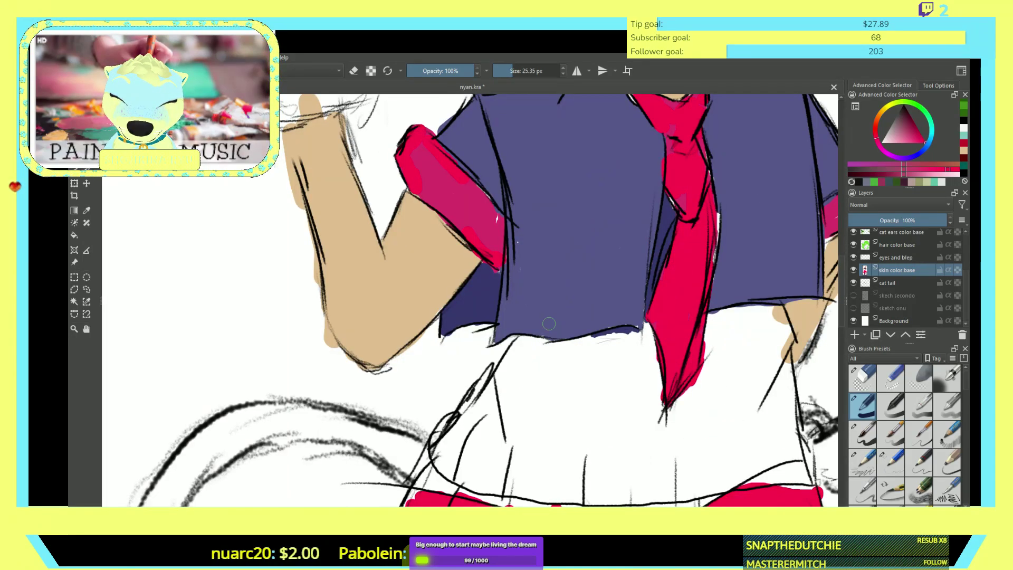
{"action": "scroll", "coordinate": [663, 341], "scroll_direction": "down", "scroll_amount": 8}
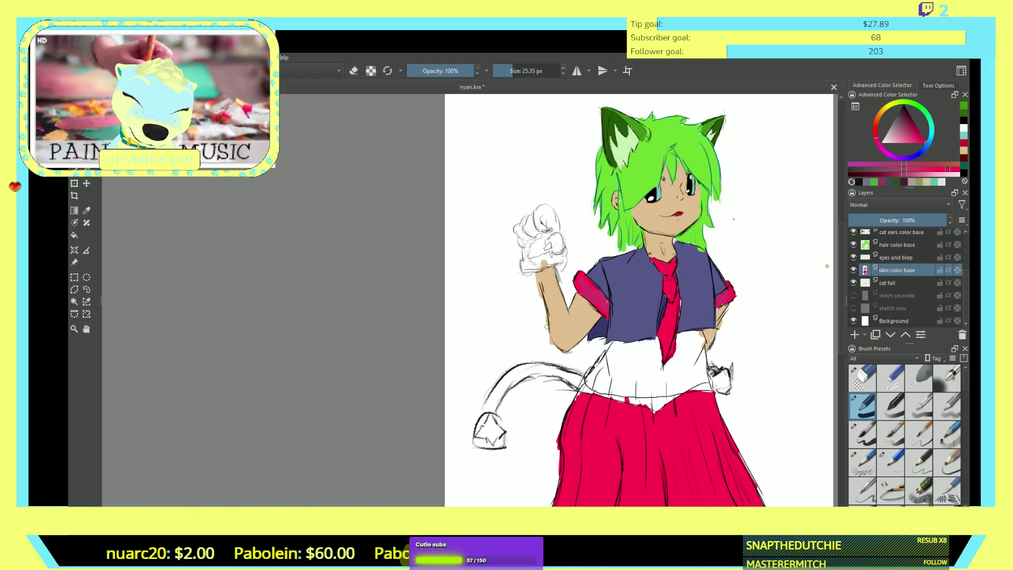
{"action": "scroll", "coordinate": [821, 291], "scroll_direction": "up", "scroll_amount": 3}
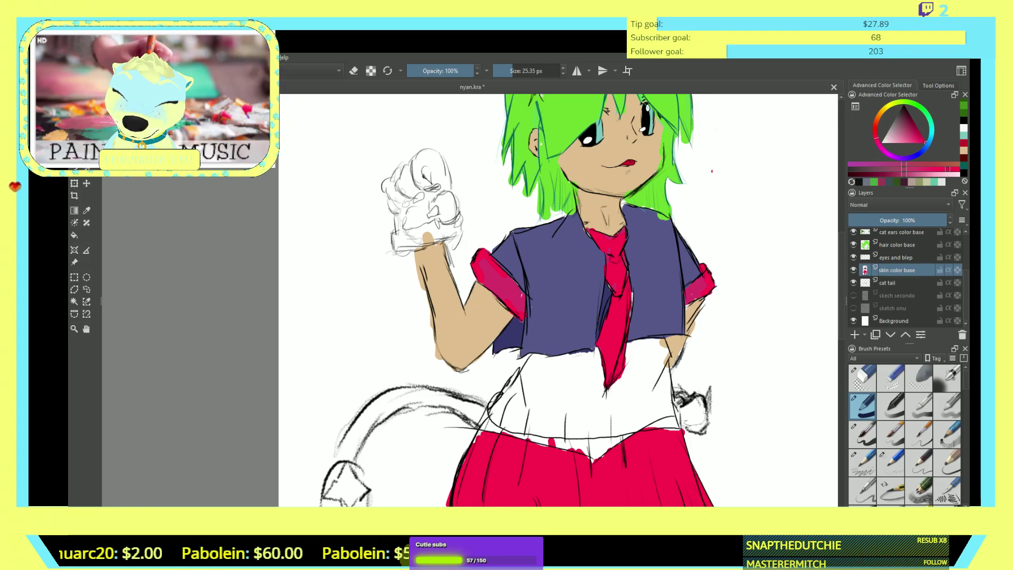
{"action": "left_click", "coordinate": [964, 112]}
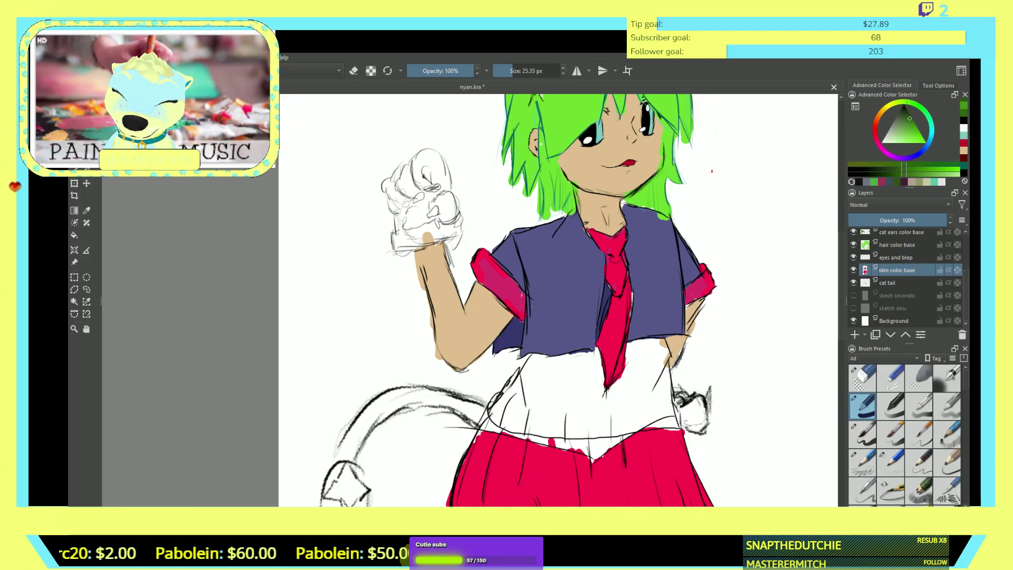
{"action": "left_click", "coordinate": [476, 413]}
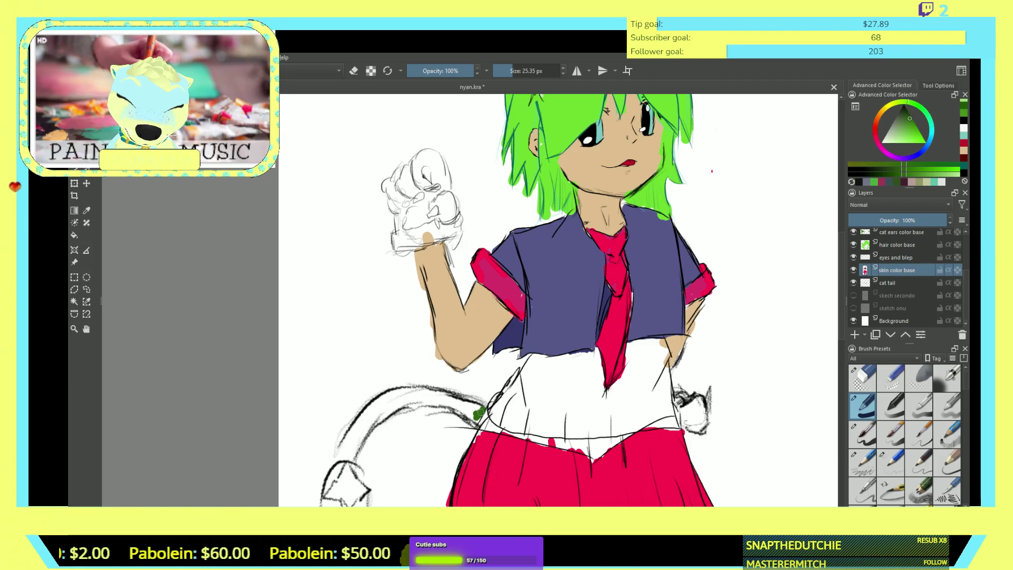
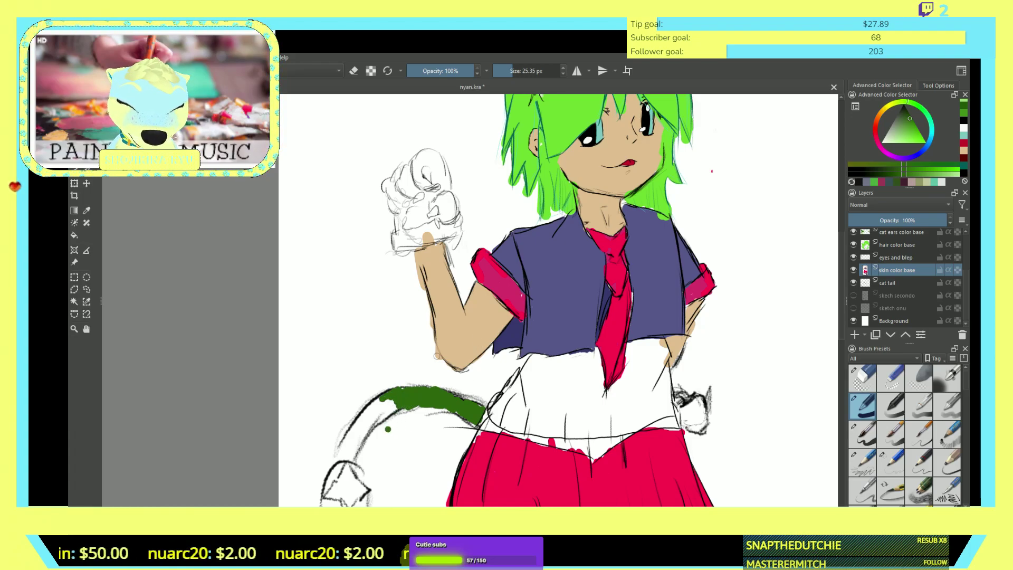
- Remove the stray dot and fill the rest of the tail's curve with dark green down to the tip, tidying overspill at the outline
{"action": "key", "text": "ctrl+z"}
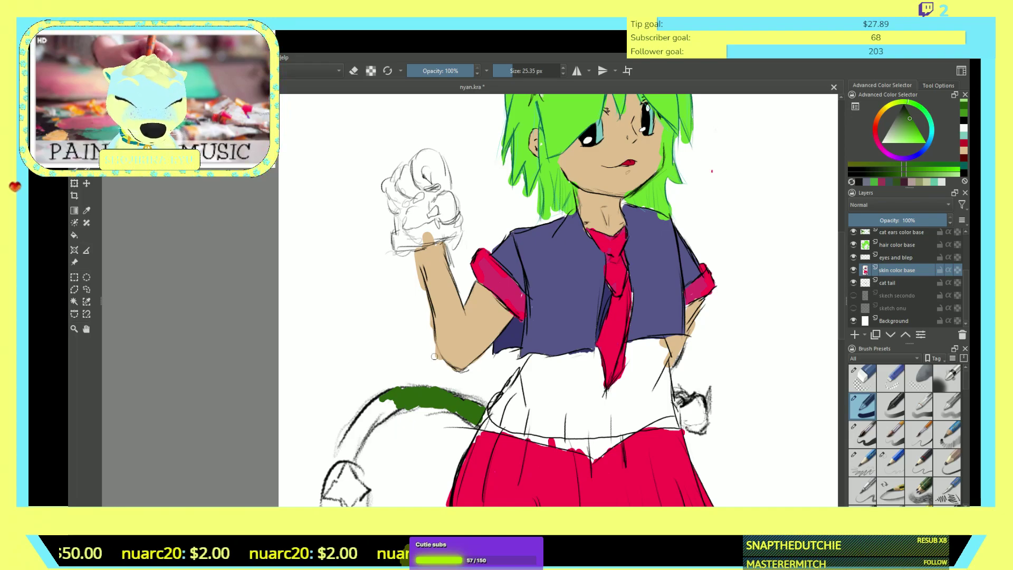
{"action": "scroll", "coordinate": [364, 424], "scroll_direction": "up", "scroll_amount": 4}
{"action": "mouse_move", "coordinate": [399, 376]}
{"action": "left_mouse_down"}
{"action": "mouse_move", "coordinate": [430, 337]}
{"action": "mouse_move", "coordinate": [351, 415]}
{"action": "mouse_move", "coordinate": [378, 371]}
{"action": "mouse_move", "coordinate": [301, 475]}
{"action": "left_mouse_up"}
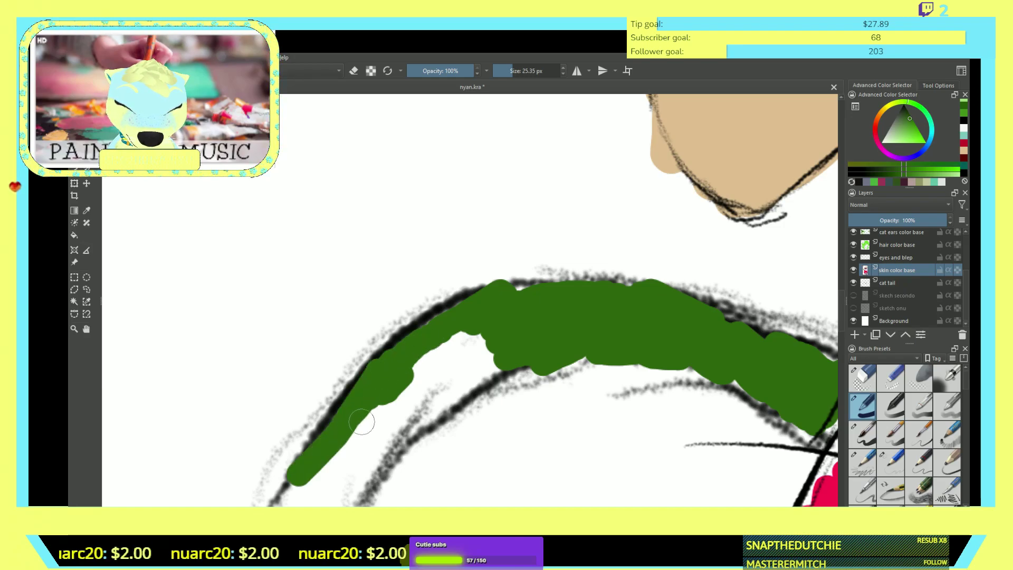
{"action": "key", "text": "ctrl+z"}
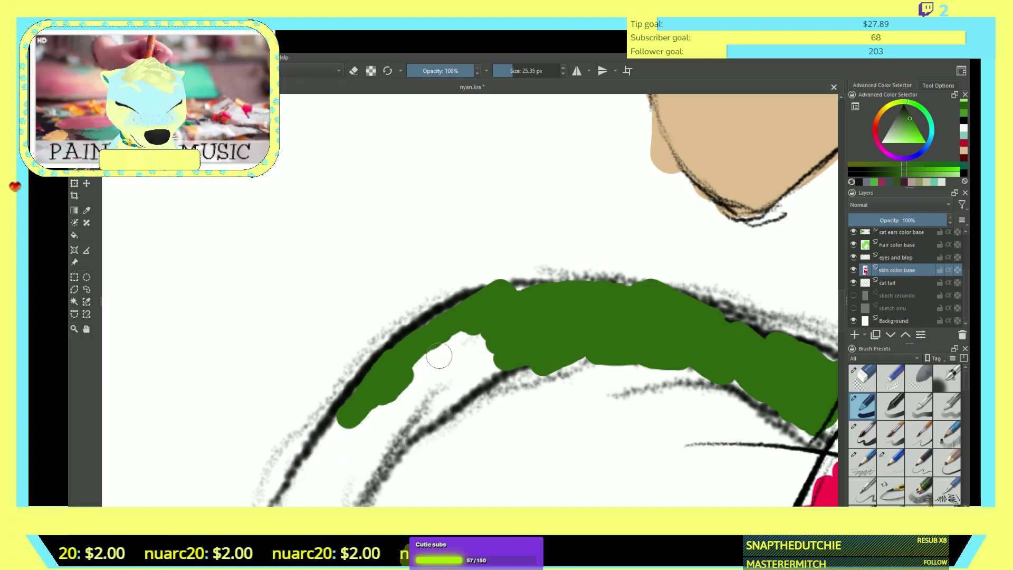
{"action": "mouse_move", "coordinate": [498, 359]}
{"action": "left_mouse_down"}
{"action": "mouse_move", "coordinate": [466, 380]}
{"action": "mouse_move", "coordinate": [496, 363]}
{"action": "mouse_move", "coordinate": [438, 369]}
{"action": "mouse_move", "coordinate": [482, 334]}
{"action": "mouse_move", "coordinate": [411, 370]}
{"action": "mouse_move", "coordinate": [427, 386]}
{"action": "mouse_move", "coordinate": [413, 356]}
{"action": "mouse_move", "coordinate": [447, 229]}
{"action": "left_mouse_up"}
{"action": "key", "text": "e"}
{"action": "left_click_drag", "start_coordinate": [408, 344], "coordinate": [464, 291]}
{"action": "key", "text": "e"}
{"action": "mouse_move", "coordinate": [440, 232]}
{"action": "left_mouse_down"}
{"action": "mouse_move", "coordinate": [418, 255]}
{"action": "mouse_move", "coordinate": [432, 218]}
{"action": "mouse_move", "coordinate": [417, 252]}
{"action": "mouse_move", "coordinate": [471, 206]}
{"action": "mouse_move", "coordinate": [471, 217]}
{"action": "mouse_move", "coordinate": [536, 187]}
{"action": "mouse_move", "coordinate": [464, 251]}
{"action": "mouse_move", "coordinate": [406, 367]}
{"action": "mouse_move", "coordinate": [335, 374]}
{"action": "mouse_move", "coordinate": [363, 304]}
{"action": "mouse_move", "coordinate": [411, 244]}
{"action": "mouse_move", "coordinate": [385, 291]}
{"action": "mouse_move", "coordinate": [414, 266]}
{"action": "mouse_move", "coordinate": [426, 269]}
{"action": "mouse_move", "coordinate": [425, 289]}
{"action": "mouse_move", "coordinate": [385, 355]}
{"action": "mouse_move", "coordinate": [393, 301]}
{"action": "mouse_move", "coordinate": [365, 336]}
{"action": "mouse_move", "coordinate": [459, 238]}
{"action": "left_mouse_up"}
{"action": "key", "text": "e"}
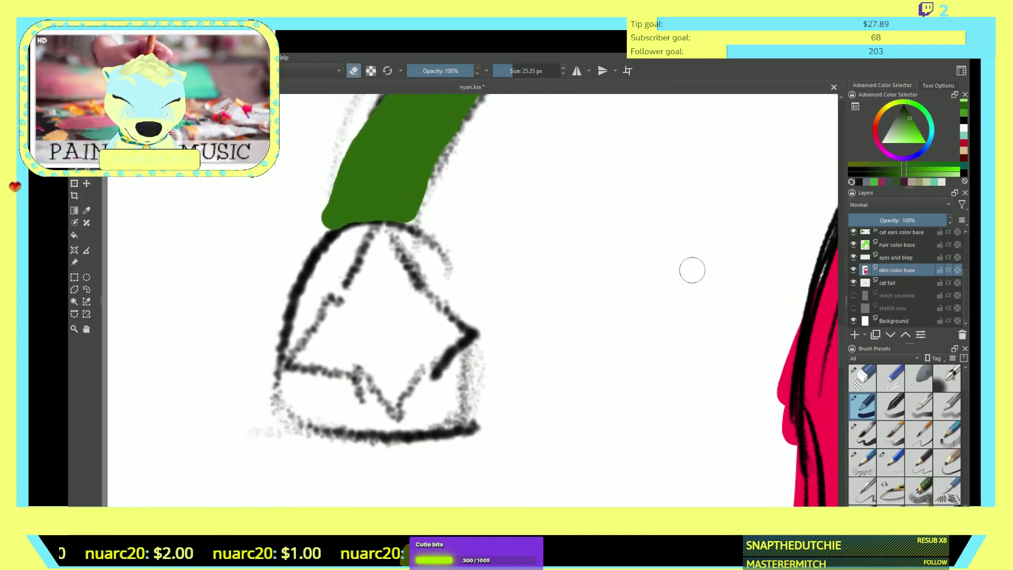
- Paint the star shape inside the tail tip bright green and fill the area around it with a medium green
{"action": "key", "text": "e"}
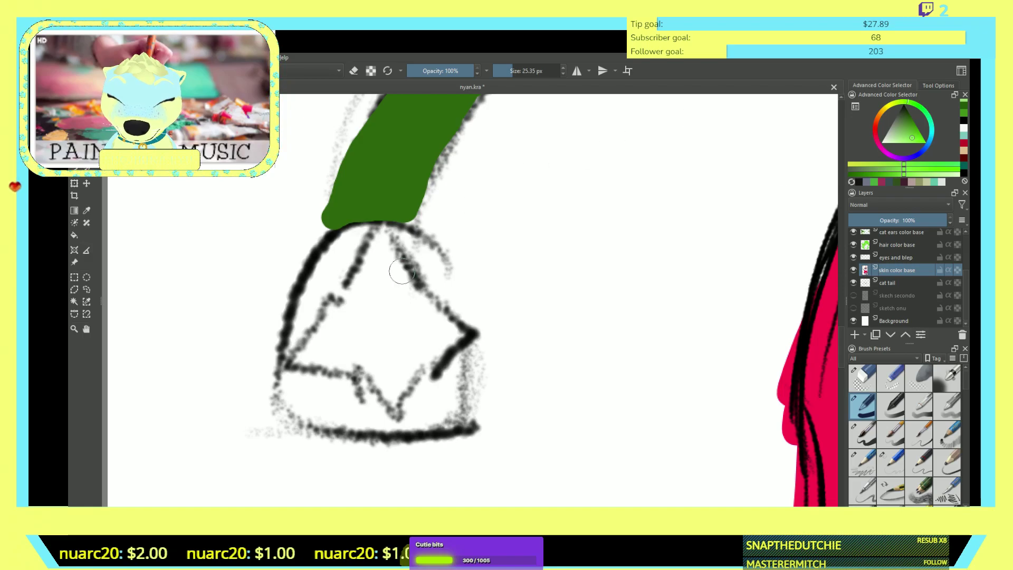
{"action": "mouse_move", "coordinate": [379, 257]}
{"action": "left_mouse_down"}
{"action": "mouse_move", "coordinate": [407, 291]}
{"action": "mouse_move", "coordinate": [456, 334]}
{"action": "mouse_move", "coordinate": [392, 399]}
{"action": "mouse_move", "coordinate": [365, 359]}
{"action": "mouse_move", "coordinate": [373, 369]}
{"action": "mouse_move", "coordinate": [303, 351]}
{"action": "mouse_move", "coordinate": [340, 306]}
{"action": "mouse_move", "coordinate": [305, 353]}
{"action": "mouse_move", "coordinate": [349, 310]}
{"action": "mouse_move", "coordinate": [347, 333]}
{"action": "mouse_move", "coordinate": [367, 297]}
{"action": "mouse_move", "coordinate": [366, 322]}
{"action": "mouse_move", "coordinate": [344, 339]}
{"action": "mouse_move", "coordinate": [368, 338]}
{"action": "mouse_move", "coordinate": [388, 299]}
{"action": "mouse_move", "coordinate": [389, 364]}
{"action": "mouse_move", "coordinate": [416, 318]}
{"action": "mouse_move", "coordinate": [417, 346]}
{"action": "mouse_move", "coordinate": [470, 323]}
{"action": "left_mouse_up"}
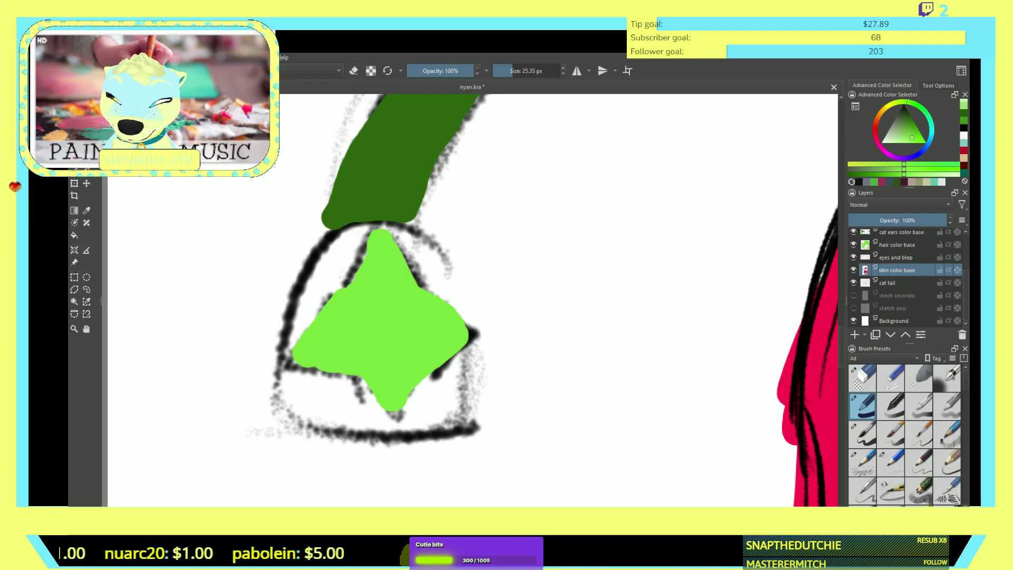
{"action": "left_click", "coordinate": [964, 113]}
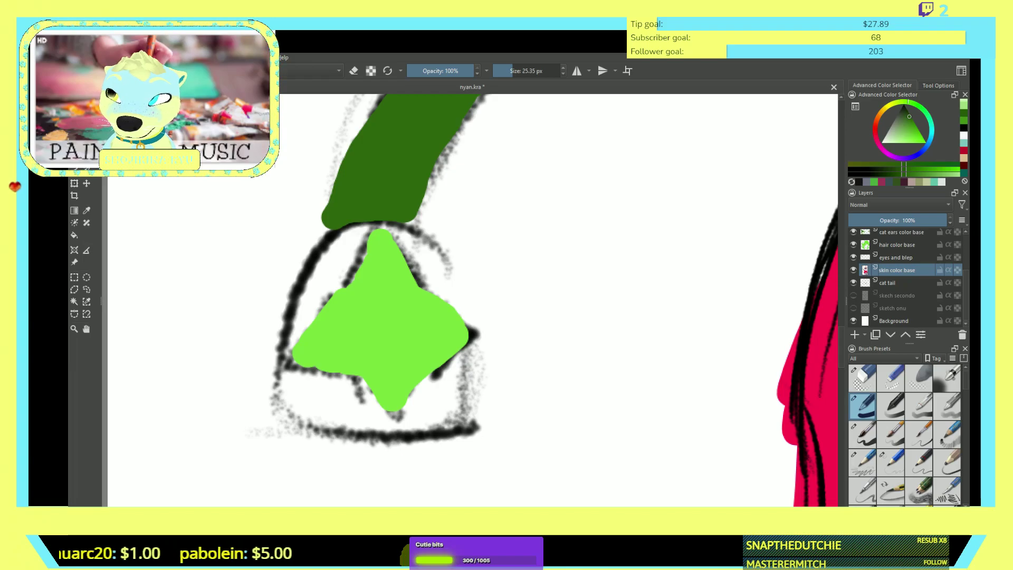
{"action": "left_click", "coordinate": [912, 126]}
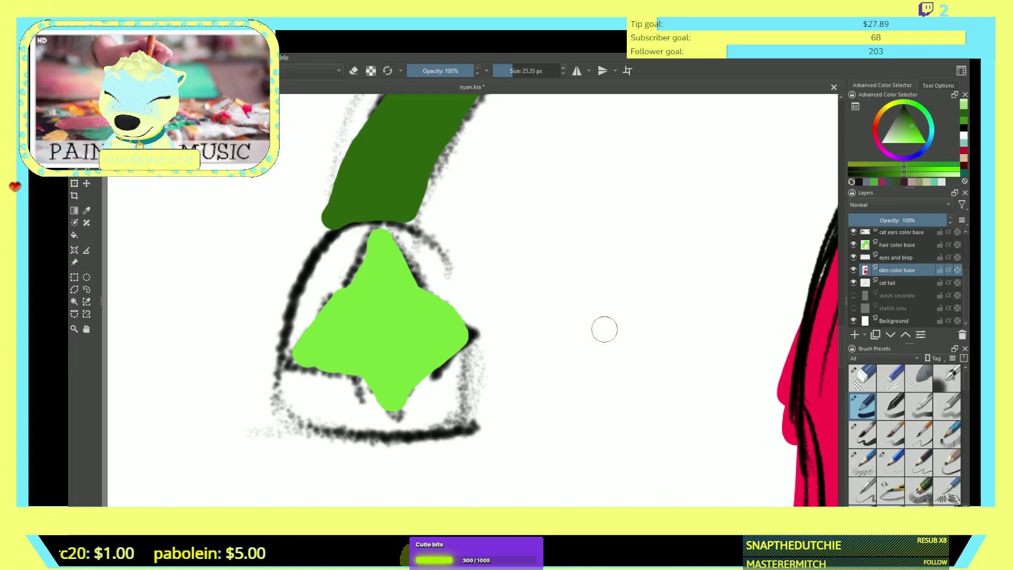
{"action": "mouse_move", "coordinate": [336, 273]}
{"action": "left_mouse_down"}
{"action": "mouse_move", "coordinate": [356, 232]}
{"action": "mouse_move", "coordinate": [297, 316]}
{"action": "mouse_move", "coordinate": [309, 298]}
{"action": "mouse_move", "coordinate": [282, 371]}
{"action": "mouse_move", "coordinate": [302, 407]}
{"action": "mouse_move", "coordinate": [315, 383]}
{"action": "mouse_move", "coordinate": [361, 388]}
{"action": "mouse_move", "coordinate": [369, 404]}
{"action": "mouse_move", "coordinate": [333, 410]}
{"action": "mouse_move", "coordinate": [381, 424]}
{"action": "mouse_move", "coordinate": [419, 409]}
{"action": "mouse_move", "coordinate": [433, 383]}
{"action": "mouse_move", "coordinate": [423, 412]}
{"action": "mouse_move", "coordinate": [466, 400]}
{"action": "mouse_move", "coordinate": [479, 347]}
{"action": "mouse_move", "coordinate": [460, 387]}
{"action": "mouse_move", "coordinate": [450, 364]}
{"action": "left_mouse_up"}
{"action": "left_click_drag", "start_coordinate": [435, 272], "coordinate": [371, 219]}
{"action": "mouse_move", "coordinate": [416, 252]}
{"action": "left_mouse_down"}
{"action": "mouse_move", "coordinate": [441, 289]}
{"action": "mouse_move", "coordinate": [432, 262]}
{"action": "mouse_move", "coordinate": [449, 284]}
{"action": "mouse_move", "coordinate": [475, 343]}
{"action": "mouse_move", "coordinate": [453, 359]}
{"action": "left_mouse_up"}
{"action": "left_click_drag", "start_coordinate": [412, 270], "coordinate": [348, 276]}
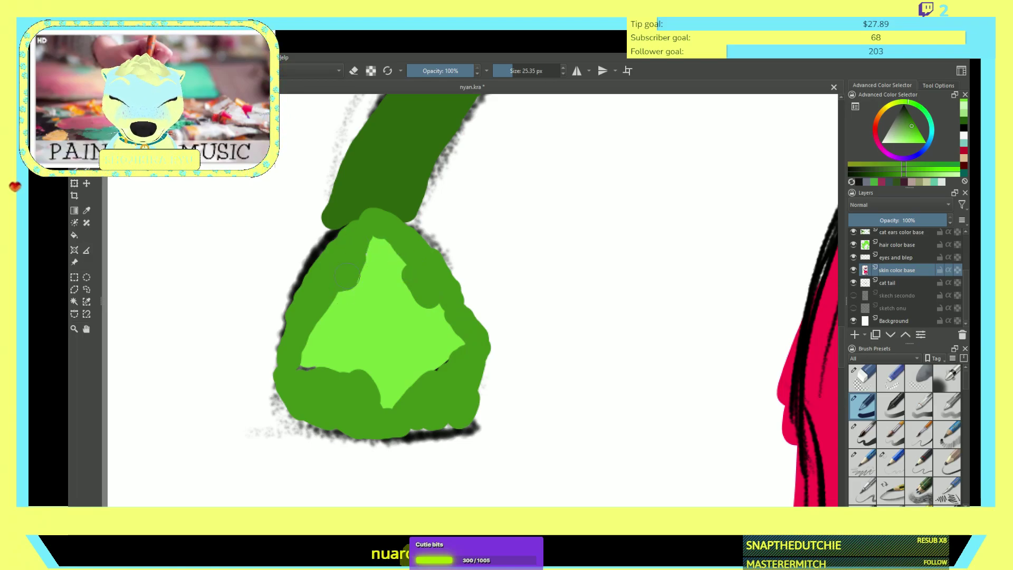
{"action": "scroll", "coordinate": [347, 276], "scroll_direction": "down", "scroll_amount": 8}
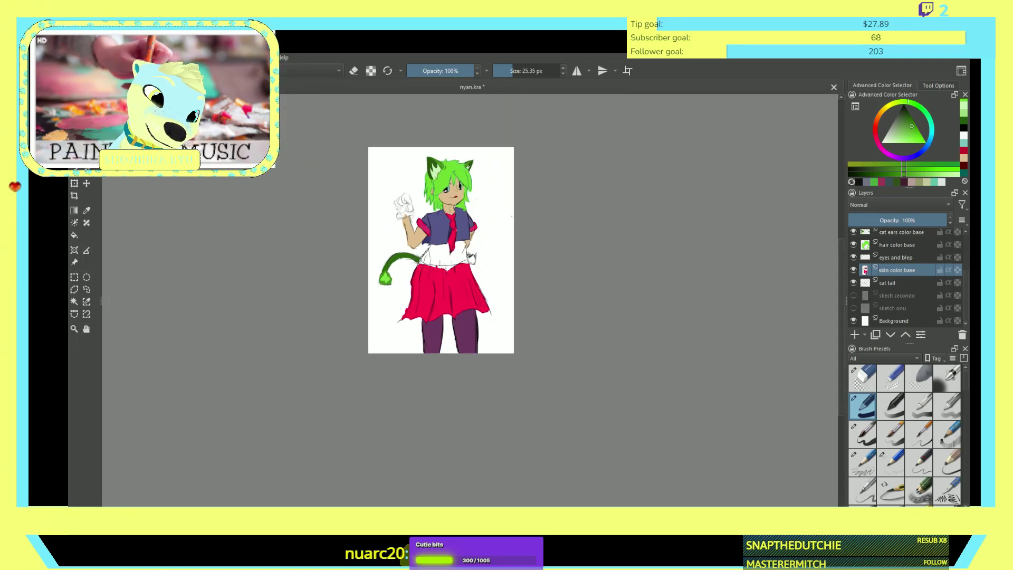
- Choose the dark navy from the recent colours and fill the shirt below the jacket on the tail side of the tie
{"action": "scroll", "coordinate": [469, 228], "scroll_direction": "up", "scroll_amount": 6}
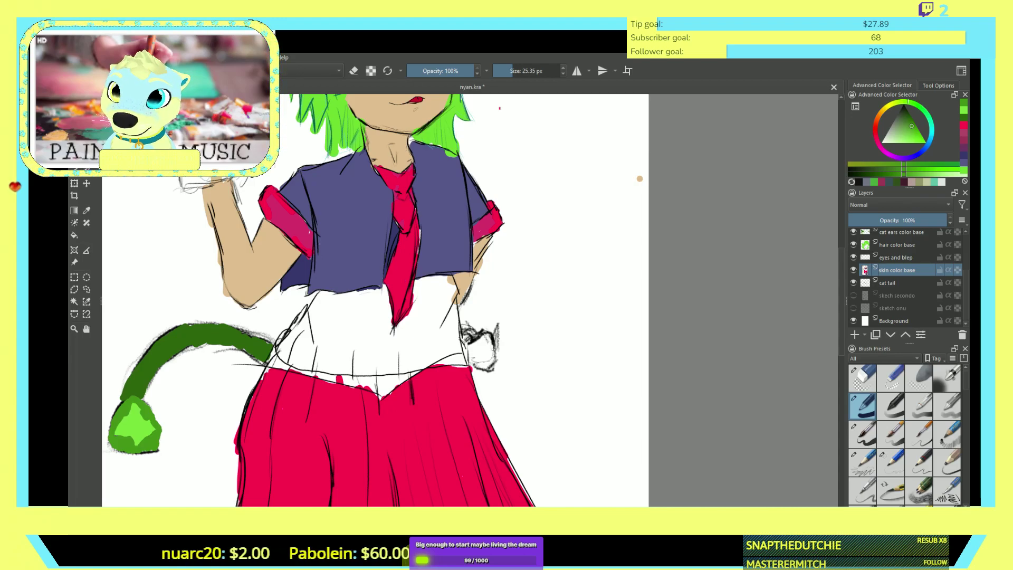
{"action": "left_click", "coordinate": [964, 155]}
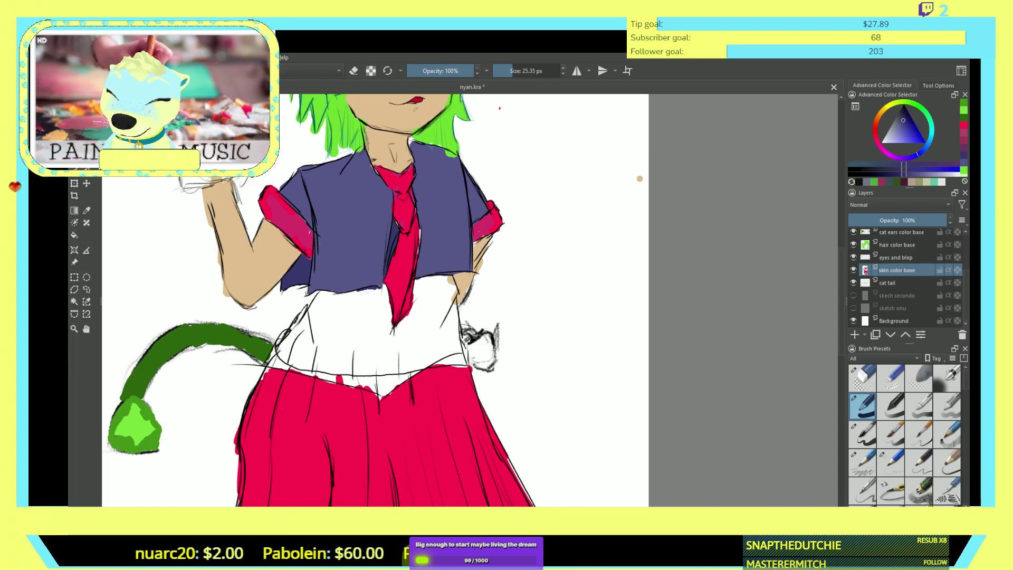
{"action": "mouse_move", "coordinate": [367, 321]}
{"action": "left_mouse_down"}
{"action": "mouse_move", "coordinate": [359, 316]}
{"action": "mouse_move", "coordinate": [346, 337]}
{"action": "mouse_move", "coordinate": [352, 304]}
{"action": "mouse_move", "coordinate": [336, 320]}
{"action": "left_mouse_up"}
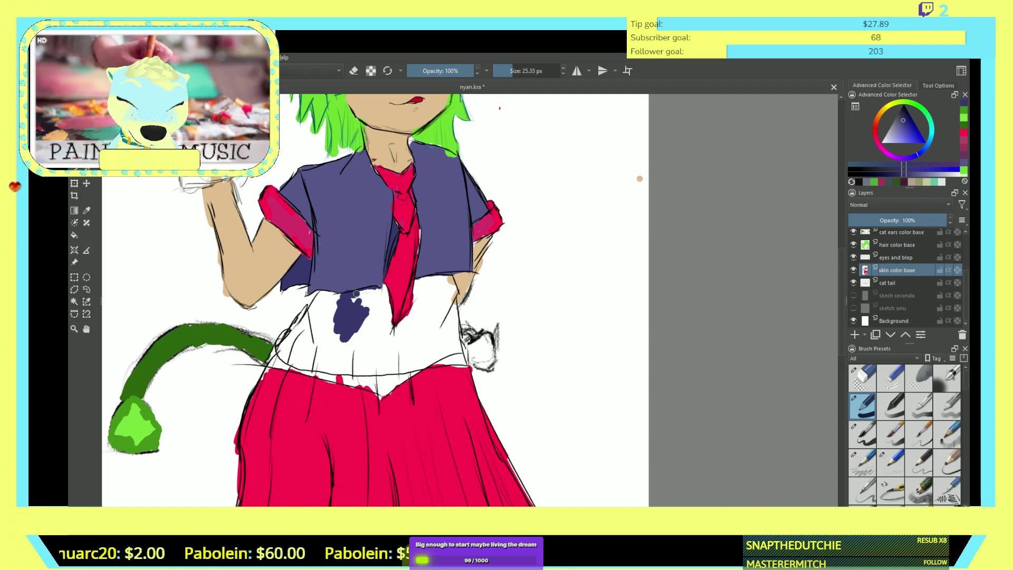
{"action": "left_click_drag", "start_coordinate": [361, 307], "coordinate": [375, 301]}
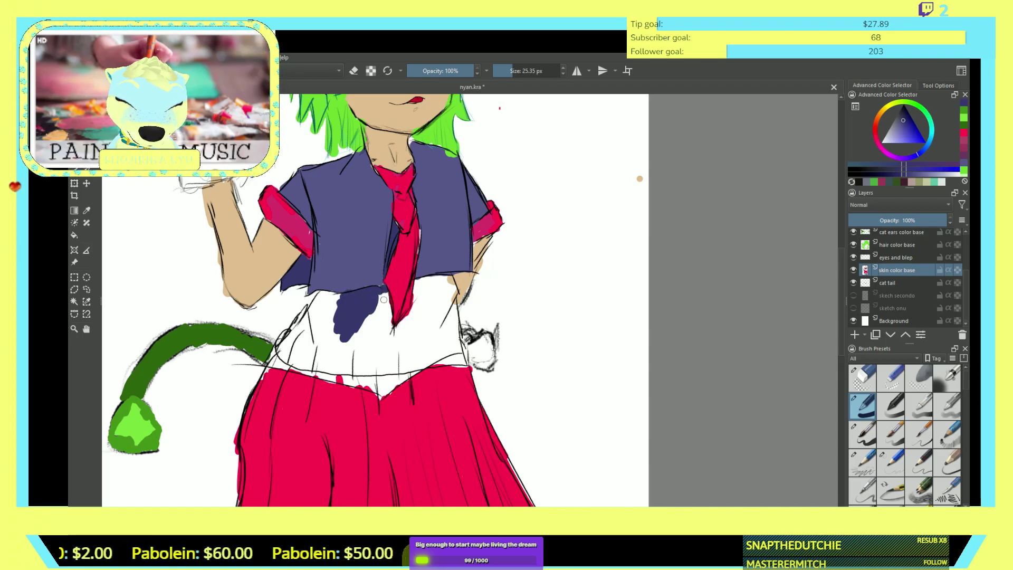
{"action": "scroll", "coordinate": [383, 301], "scroll_direction": "up", "scroll_amount": 3}
{"action": "mouse_move", "coordinate": [384, 285]}
{"action": "left_mouse_down"}
{"action": "mouse_move", "coordinate": [395, 399]}
{"action": "mouse_move", "coordinate": [392, 335]}
{"action": "mouse_move", "coordinate": [389, 377]}
{"action": "mouse_move", "coordinate": [367, 288]}
{"action": "mouse_move", "coordinate": [376, 308]}
{"action": "mouse_move", "coordinate": [357, 359]}
{"action": "mouse_move", "coordinate": [312, 405]}
{"action": "mouse_move", "coordinate": [332, 337]}
{"action": "mouse_move", "coordinate": [306, 378]}
{"action": "left_mouse_up"}
{"action": "mouse_move", "coordinate": [240, 322]}
{"action": "left_mouse_down"}
{"action": "mouse_move", "coordinate": [207, 320]}
{"action": "mouse_move", "coordinate": [173, 349]}
{"action": "mouse_move", "coordinate": [174, 322]}
{"action": "mouse_move", "coordinate": [203, 286]}
{"action": "mouse_move", "coordinate": [252, 294]}
{"action": "mouse_move", "coordinate": [188, 320]}
{"action": "mouse_move", "coordinate": [148, 362]}
{"action": "mouse_move", "coordinate": [161, 396]}
{"action": "mouse_move", "coordinate": [208, 353]}
{"action": "mouse_move", "coordinate": [186, 376]}
{"action": "mouse_move", "coordinate": [206, 356]}
{"action": "mouse_move", "coordinate": [181, 441]}
{"action": "mouse_move", "coordinate": [219, 392]}
{"action": "mouse_move", "coordinate": [261, 391]}
{"action": "mouse_move", "coordinate": [309, 310]}
{"action": "left_mouse_up"}
{"action": "mouse_move", "coordinate": [188, 433]}
{"action": "left_mouse_down"}
{"action": "mouse_move", "coordinate": [244, 389]}
{"action": "mouse_move", "coordinate": [239, 462]}
{"action": "mouse_move", "coordinate": [269, 407]}
{"action": "mouse_move", "coordinate": [287, 406]}
{"action": "mouse_move", "coordinate": [265, 467]}
{"action": "mouse_move", "coordinate": [306, 381]}
{"action": "mouse_move", "coordinate": [328, 373]}
{"action": "mouse_move", "coordinate": [306, 442]}
{"action": "mouse_move", "coordinate": [355, 336]}
{"action": "mouse_move", "coordinate": [339, 419]}
{"action": "mouse_move", "coordinate": [358, 366]}
{"action": "mouse_move", "coordinate": [369, 376]}
{"action": "mouse_move", "coordinate": [350, 454]}
{"action": "mouse_move", "coordinate": [383, 383]}
{"action": "mouse_move", "coordinate": [378, 431]}
{"action": "mouse_move", "coordinate": [399, 396]}
{"action": "mouse_move", "coordinate": [401, 445]}
{"action": "left_mouse_up"}
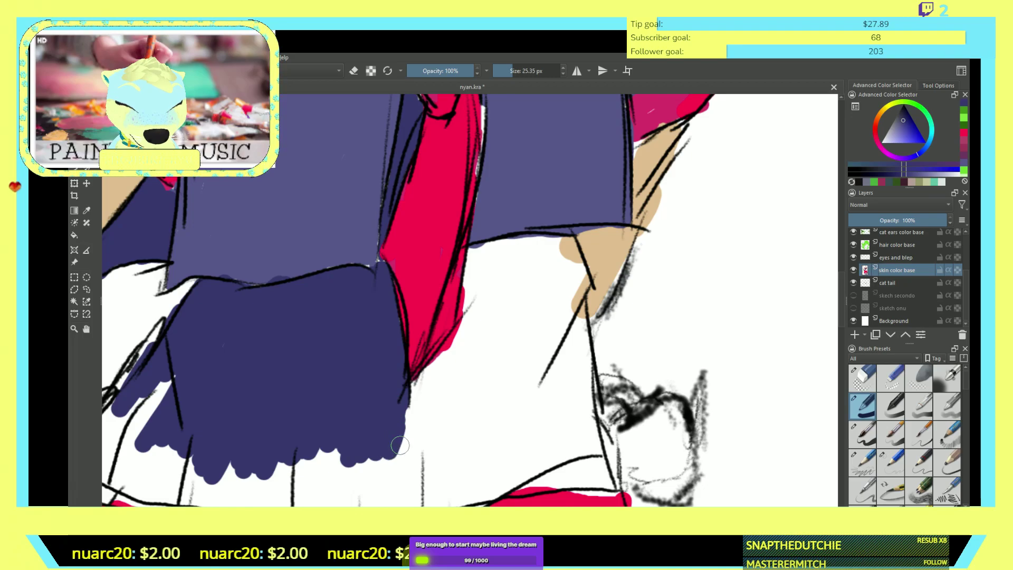
{"action": "scroll", "coordinate": [400, 445], "scroll_direction": "down", "scroll_amount": 5}
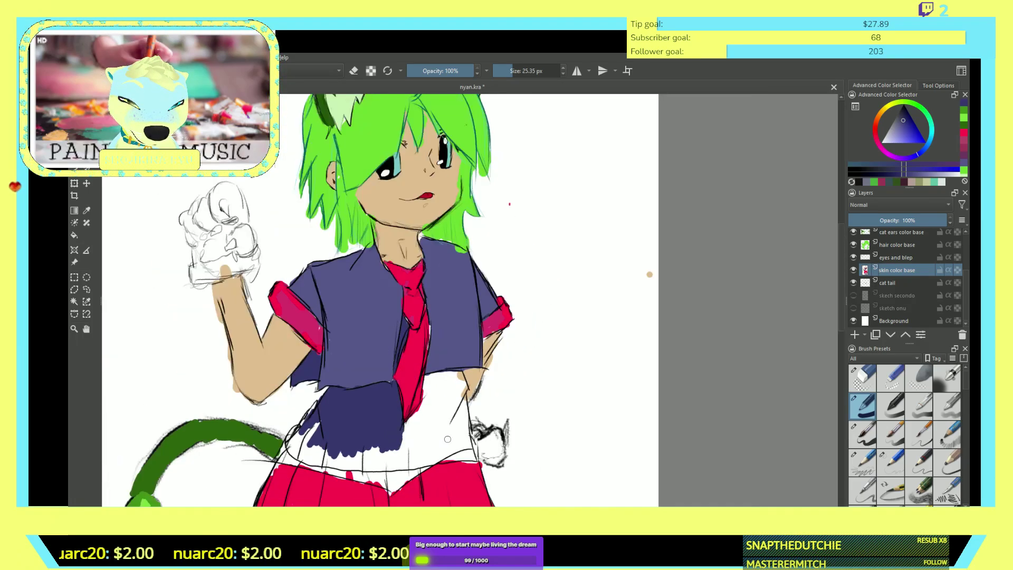
- Fill the shirt under the tie and on the side opposite the tail with navy, down to the skirt's waistline
{"action": "scroll", "coordinate": [465, 216], "scroll_direction": "up", "scroll_amount": 2}
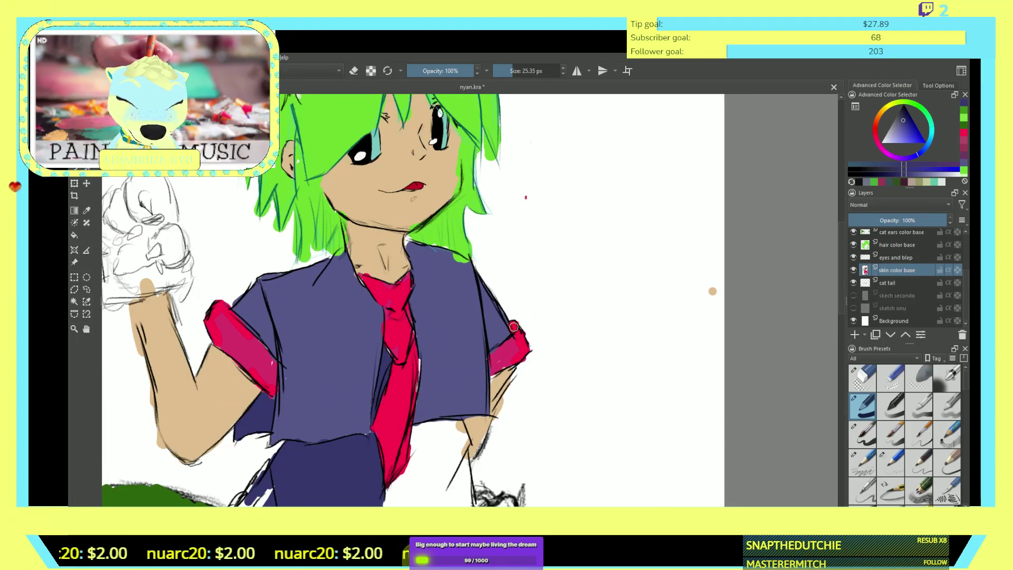
{"action": "left_click_drag", "start_coordinate": [439, 386], "coordinate": [456, 201]}
{"action": "key", "text": "e"}
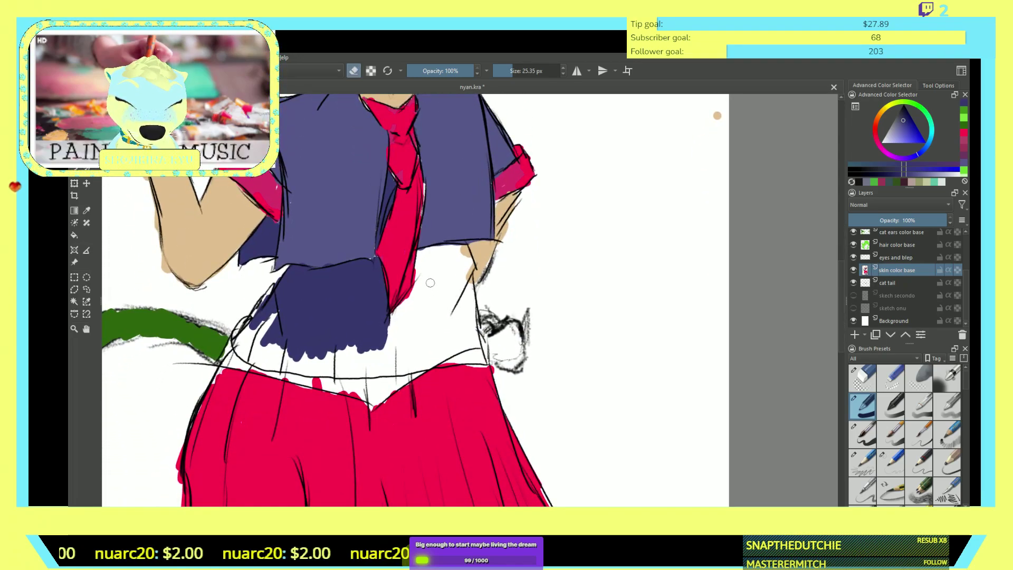
{"action": "key", "text": "e"}
{"action": "mouse_move", "coordinate": [437, 285]}
{"action": "left_mouse_down"}
{"action": "mouse_move", "coordinate": [470, 268]}
{"action": "mouse_move", "coordinate": [476, 282]}
{"action": "mouse_move", "coordinate": [489, 256]}
{"action": "mouse_move", "coordinate": [463, 177]}
{"action": "mouse_move", "coordinate": [421, 178]}
{"action": "mouse_move", "coordinate": [447, 202]}
{"action": "mouse_move", "coordinate": [450, 261]}
{"action": "mouse_move", "coordinate": [433, 242]}
{"action": "mouse_move", "coordinate": [415, 181]}
{"action": "mouse_move", "coordinate": [381, 176]}
{"action": "left_mouse_up"}
{"action": "scroll", "coordinate": [473, 265], "scroll_direction": "up", "scroll_amount": 4}
{"action": "mouse_move", "coordinate": [352, 180]}
{"action": "left_mouse_down"}
{"action": "mouse_move", "coordinate": [277, 197]}
{"action": "mouse_move", "coordinate": [262, 317]}
{"action": "mouse_move", "coordinate": [248, 349]}
{"action": "mouse_move", "coordinate": [252, 359]}
{"action": "mouse_move", "coordinate": [300, 229]}
{"action": "mouse_move", "coordinate": [289, 296]}
{"action": "mouse_move", "coordinate": [323, 227]}
{"action": "mouse_move", "coordinate": [409, 188]}
{"action": "mouse_move", "coordinate": [372, 359]}
{"action": "mouse_move", "coordinate": [373, 271]}
{"action": "mouse_move", "coordinate": [344, 330]}
{"action": "mouse_move", "coordinate": [351, 224]}
{"action": "mouse_move", "coordinate": [294, 371]}
{"action": "left_mouse_up"}
{"action": "scroll", "coordinate": [295, 371], "scroll_direction": "down", "scroll_amount": 4}
{"action": "left_click_drag", "start_coordinate": [400, 352], "coordinate": [415, 209]}
{"action": "mouse_move", "coordinate": [395, 248]}
{"action": "left_mouse_down"}
{"action": "mouse_move", "coordinate": [360, 291]}
{"action": "mouse_move", "coordinate": [362, 233]}
{"action": "mouse_move", "coordinate": [329, 266]}
{"action": "mouse_move", "coordinate": [315, 340]}
{"action": "mouse_move", "coordinate": [375, 341]}
{"action": "mouse_move", "coordinate": [303, 398]}
{"action": "mouse_move", "coordinate": [326, 363]}
{"action": "mouse_move", "coordinate": [333, 343]}
{"action": "mouse_move", "coordinate": [319, 337]}
{"action": "mouse_move", "coordinate": [347, 284]}
{"action": "mouse_move", "coordinate": [329, 334]}
{"action": "mouse_move", "coordinate": [362, 269]}
{"action": "mouse_move", "coordinate": [342, 346]}
{"action": "mouse_move", "coordinate": [363, 307]}
{"action": "mouse_move", "coordinate": [366, 326]}
{"action": "mouse_move", "coordinate": [390, 258]}
{"action": "left_mouse_up"}
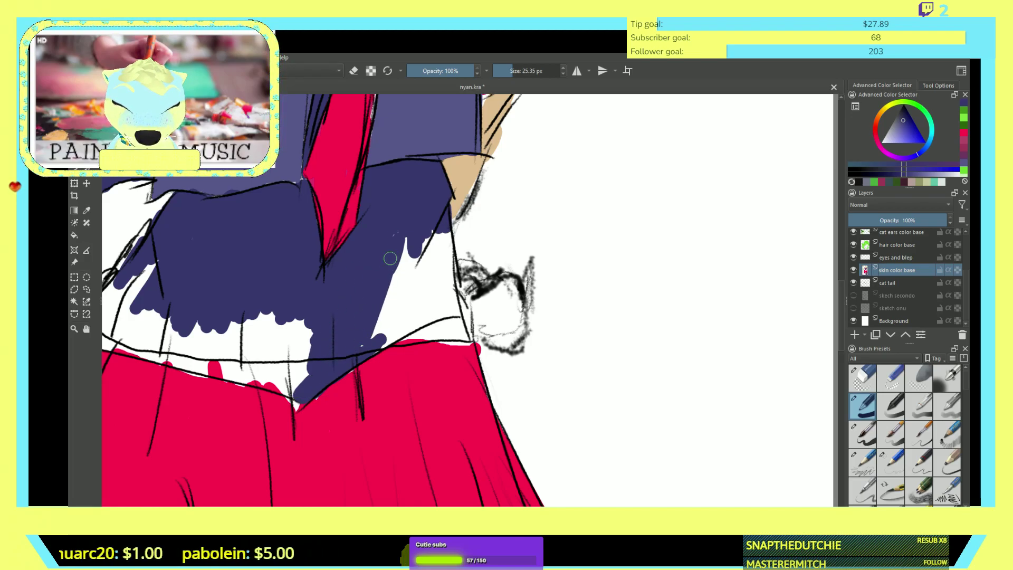
{"action": "mouse_move", "coordinate": [404, 217]}
{"action": "left_mouse_down"}
{"action": "mouse_move", "coordinate": [409, 268]}
{"action": "mouse_move", "coordinate": [387, 300]}
{"action": "left_mouse_up"}
{"action": "mouse_move", "coordinate": [374, 334]}
{"action": "left_mouse_down"}
{"action": "mouse_move", "coordinate": [422, 241]}
{"action": "mouse_move", "coordinate": [411, 285]}
{"action": "mouse_move", "coordinate": [435, 237]}
{"action": "mouse_move", "coordinate": [440, 254]}
{"action": "mouse_move", "coordinate": [442, 226]}
{"action": "mouse_move", "coordinate": [435, 261]}
{"action": "mouse_move", "coordinate": [440, 225]}
{"action": "mouse_move", "coordinate": [452, 289]}
{"action": "mouse_move", "coordinate": [446, 270]}
{"action": "mouse_move", "coordinate": [434, 316]}
{"action": "mouse_move", "coordinate": [441, 264]}
{"action": "mouse_move", "coordinate": [413, 321]}
{"action": "mouse_move", "coordinate": [424, 282]}
{"action": "mouse_move", "coordinate": [391, 333]}
{"action": "mouse_move", "coordinate": [386, 327]}
{"action": "mouse_move", "coordinate": [391, 339]}
{"action": "mouse_move", "coordinate": [374, 345]}
{"action": "mouse_move", "coordinate": [410, 332]}
{"action": "mouse_move", "coordinate": [385, 343]}
{"action": "mouse_move", "coordinate": [420, 338]}
{"action": "mouse_move", "coordinate": [403, 343]}
{"action": "mouse_move", "coordinate": [442, 328]}
{"action": "mouse_move", "coordinate": [414, 333]}
{"action": "mouse_move", "coordinate": [447, 316]}
{"action": "mouse_move", "coordinate": [461, 335]}
{"action": "mouse_move", "coordinate": [429, 338]}
{"action": "left_mouse_up"}
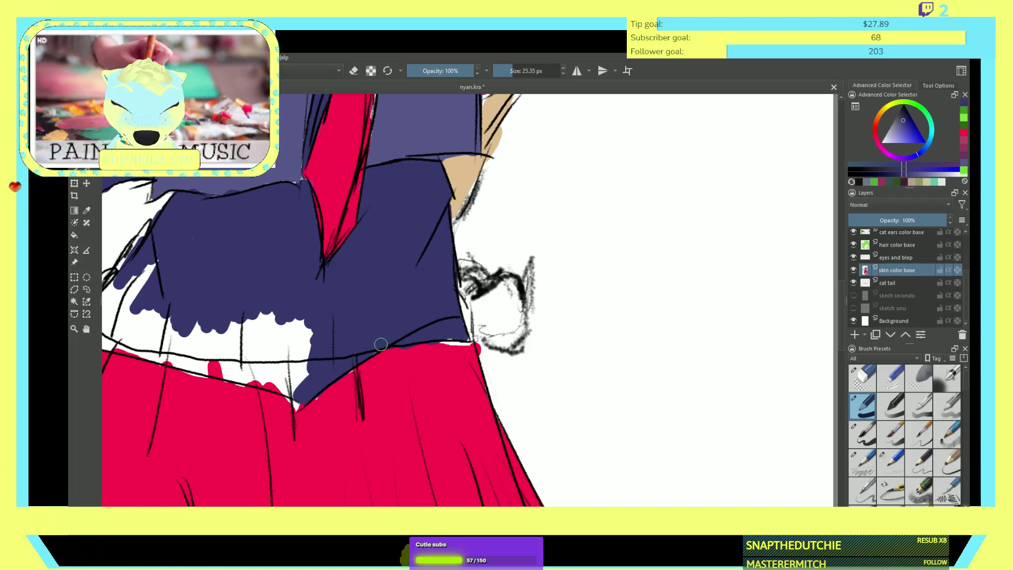
- Close the remaining white area along the shirt's lower edge on the tail side with navy, down to the pointed hem
{"action": "mouse_move", "coordinate": [315, 330]}
{"action": "left_mouse_down"}
{"action": "mouse_move", "coordinate": [305, 359]}
{"action": "mouse_move", "coordinate": [304, 329]}
{"action": "mouse_move", "coordinate": [286, 351]}
{"action": "mouse_move", "coordinate": [276, 327]}
{"action": "mouse_move", "coordinate": [288, 316]}
{"action": "mouse_move", "coordinate": [251, 333]}
{"action": "mouse_move", "coordinate": [257, 307]}
{"action": "mouse_move", "coordinate": [250, 321]}
{"action": "mouse_move", "coordinate": [268, 326]}
{"action": "mouse_move", "coordinate": [277, 302]}
{"action": "mouse_move", "coordinate": [237, 336]}
{"action": "mouse_move", "coordinate": [226, 335]}
{"action": "mouse_move", "coordinate": [223, 310]}
{"action": "mouse_move", "coordinate": [191, 347]}
{"action": "mouse_move", "coordinate": [178, 311]}
{"action": "mouse_move", "coordinate": [152, 332]}
{"action": "mouse_move", "coordinate": [151, 283]}
{"action": "mouse_move", "coordinate": [132, 263]}
{"action": "mouse_move", "coordinate": [141, 253]}
{"action": "mouse_move", "coordinate": [117, 290]}
{"action": "left_mouse_up"}
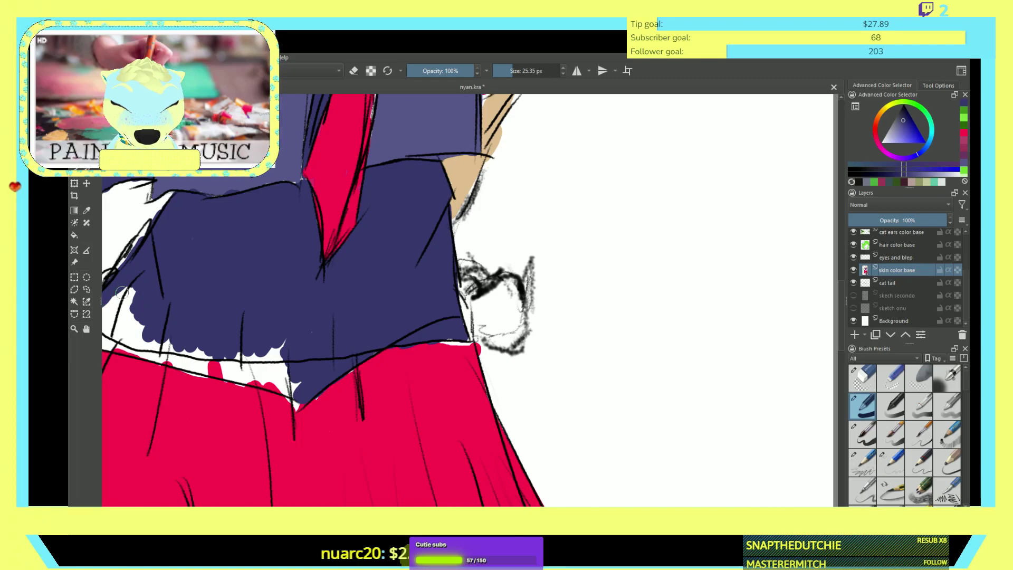
{"action": "key", "text": "e"}
{"action": "mouse_move", "coordinate": [273, 326]}
{"action": "left_mouse_down"}
{"action": "mouse_move", "coordinate": [351, 230]}
{"action": "mouse_move", "coordinate": [365, 254]}
{"action": "left_mouse_up"}
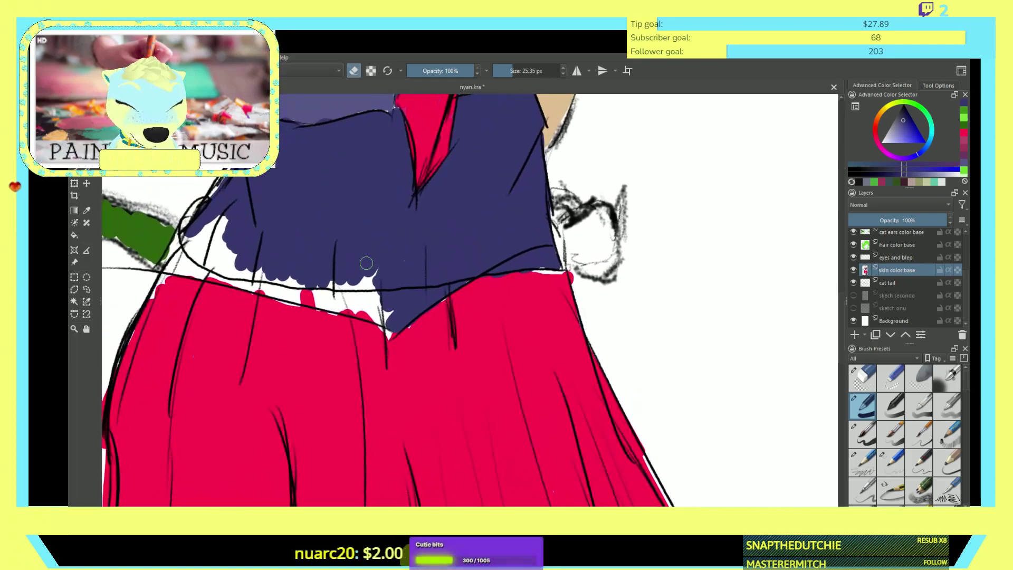
{"action": "key", "text": "e"}
{"action": "mouse_move", "coordinate": [364, 318]}
{"action": "left_mouse_down"}
{"action": "mouse_move", "coordinate": [396, 283]}
{"action": "mouse_move", "coordinate": [360, 287]}
{"action": "mouse_move", "coordinate": [405, 296]}
{"action": "left_mouse_up"}
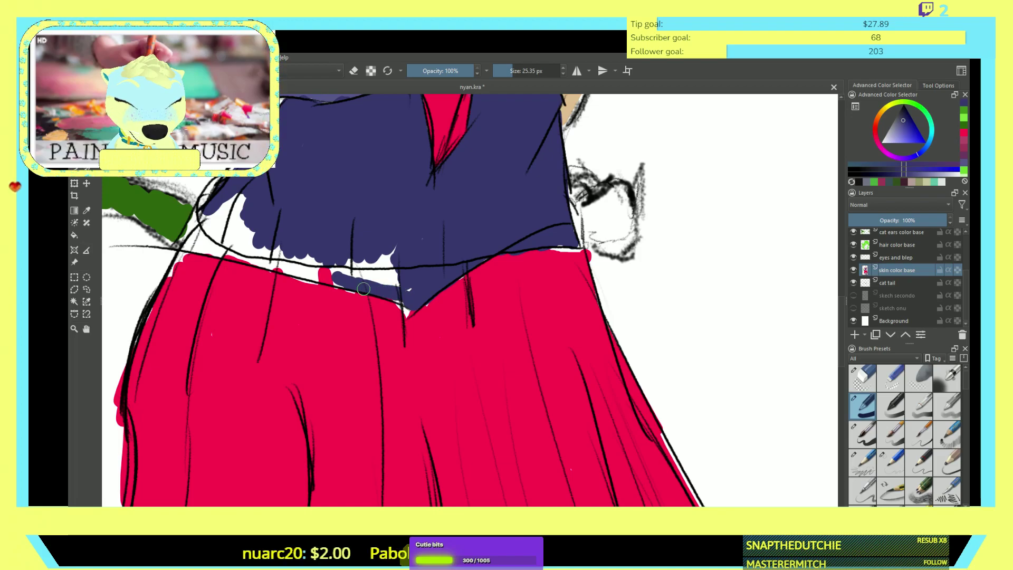
{"action": "mouse_move", "coordinate": [343, 284]}
{"action": "left_mouse_down"}
{"action": "mouse_move", "coordinate": [188, 245]}
{"action": "mouse_move", "coordinate": [191, 221]}
{"action": "mouse_move", "coordinate": [226, 179]}
{"action": "mouse_move", "coordinate": [237, 186]}
{"action": "mouse_move", "coordinate": [192, 239]}
{"action": "mouse_move", "coordinate": [228, 243]}
{"action": "mouse_move", "coordinate": [199, 230]}
{"action": "mouse_move", "coordinate": [225, 213]}
{"action": "mouse_move", "coordinate": [232, 232]}
{"action": "mouse_move", "coordinate": [236, 192]}
{"action": "mouse_move", "coordinate": [253, 221]}
{"action": "mouse_move", "coordinate": [249, 241]}
{"action": "mouse_move", "coordinate": [315, 263]}
{"action": "mouse_move", "coordinate": [306, 269]}
{"action": "mouse_move", "coordinate": [229, 244]}
{"action": "mouse_move", "coordinate": [255, 240]}
{"action": "mouse_move", "coordinate": [230, 231]}
{"action": "mouse_move", "coordinate": [389, 282]}
{"action": "mouse_move", "coordinate": [371, 271]}
{"action": "mouse_move", "coordinate": [375, 258]}
{"action": "mouse_move", "coordinate": [406, 259]}
{"action": "mouse_move", "coordinate": [371, 253]}
{"action": "mouse_move", "coordinate": [409, 291]}
{"action": "left_mouse_up"}
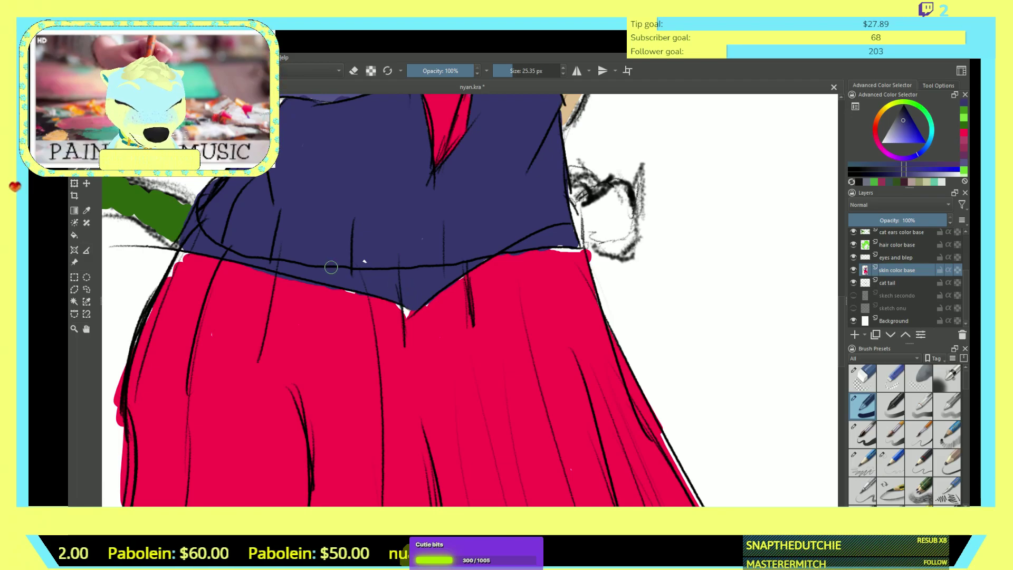
{"action": "scroll", "coordinate": [396, 243], "scroll_direction": "down", "scroll_amount": 6}
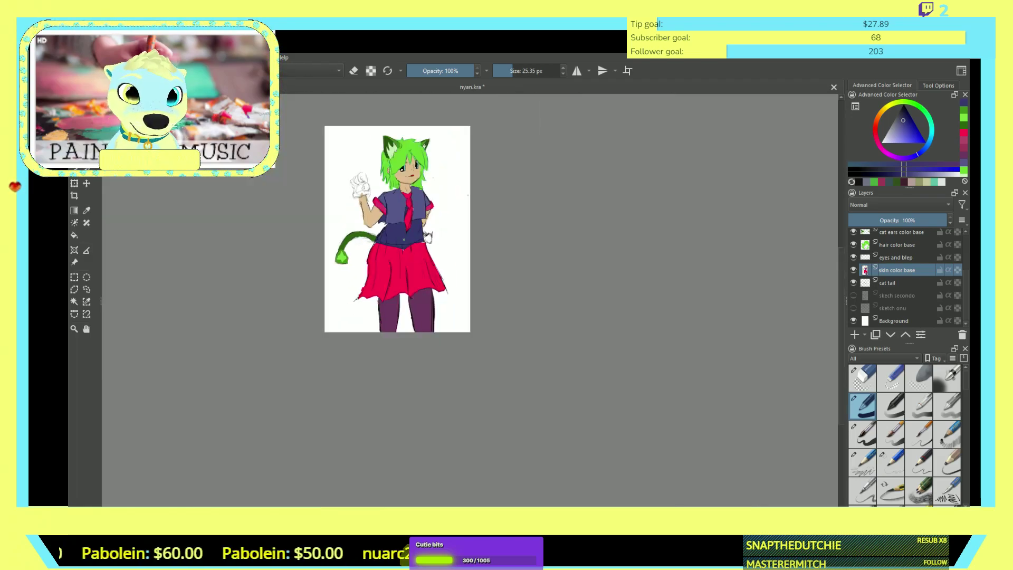
- Sample the crimson from the sleeve cuff and paint the palm pad and finger pads of the raised paw glove
{"action": "scroll", "coordinate": [362, 190], "scroll_direction": "up", "scroll_amount": 6}
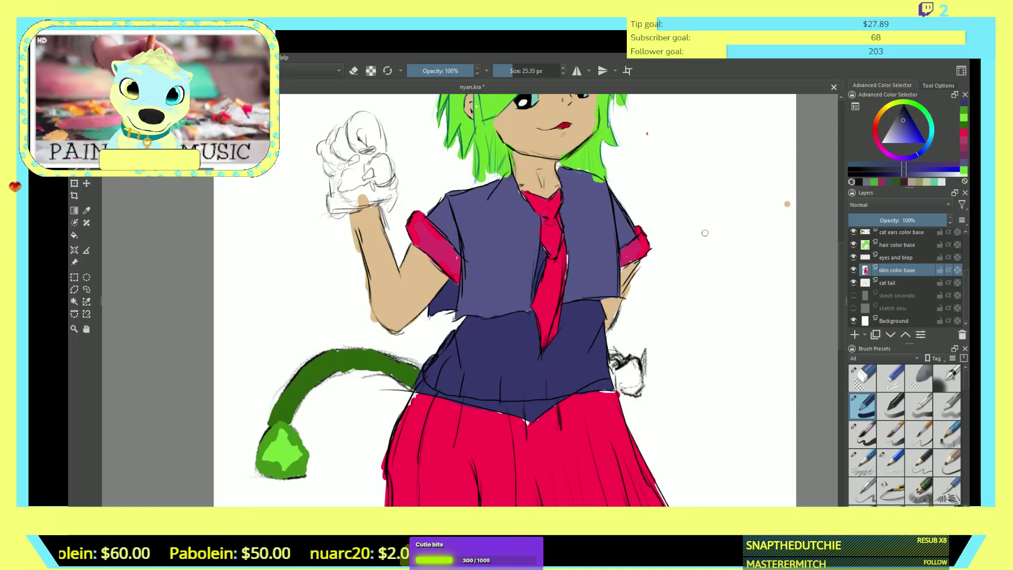
{"action": "scroll", "coordinate": [523, 301], "scroll_direction": "up", "scroll_amount": 3}
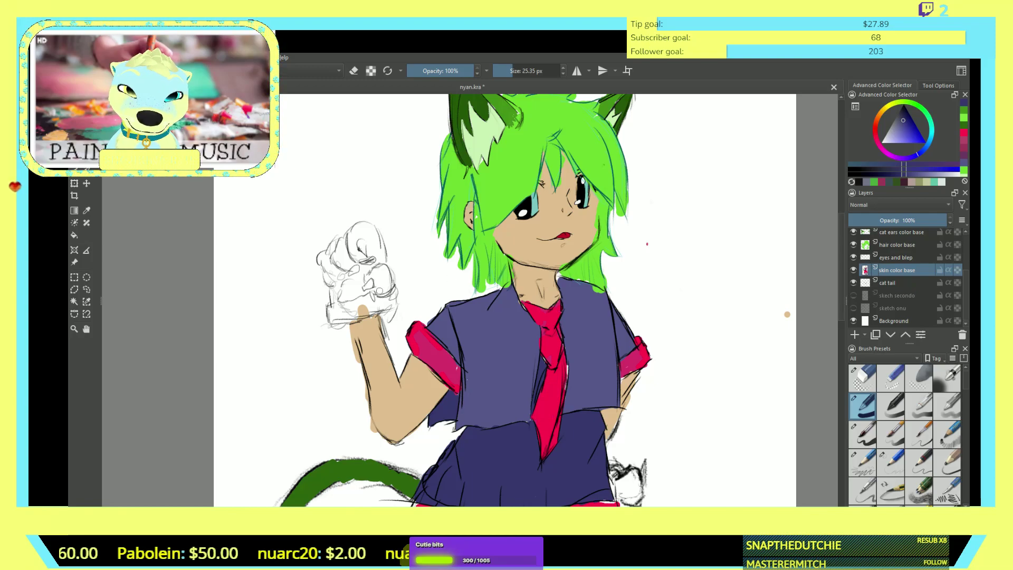
{"action": "scroll", "coordinate": [378, 290], "scroll_direction": "up", "scroll_amount": 2}
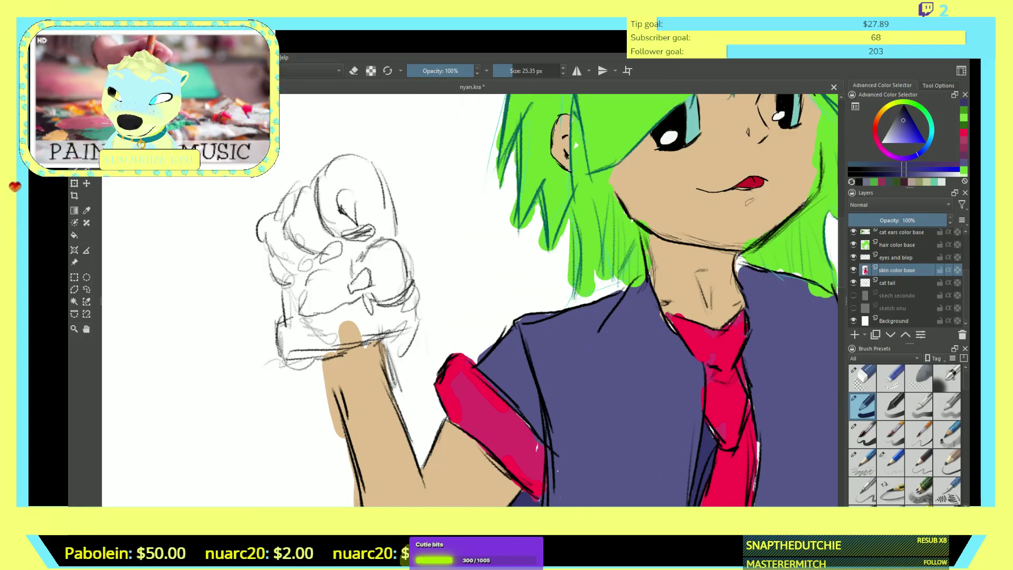
{"action": "left_click", "coordinate": [457, 366], "text": "ctrl"}
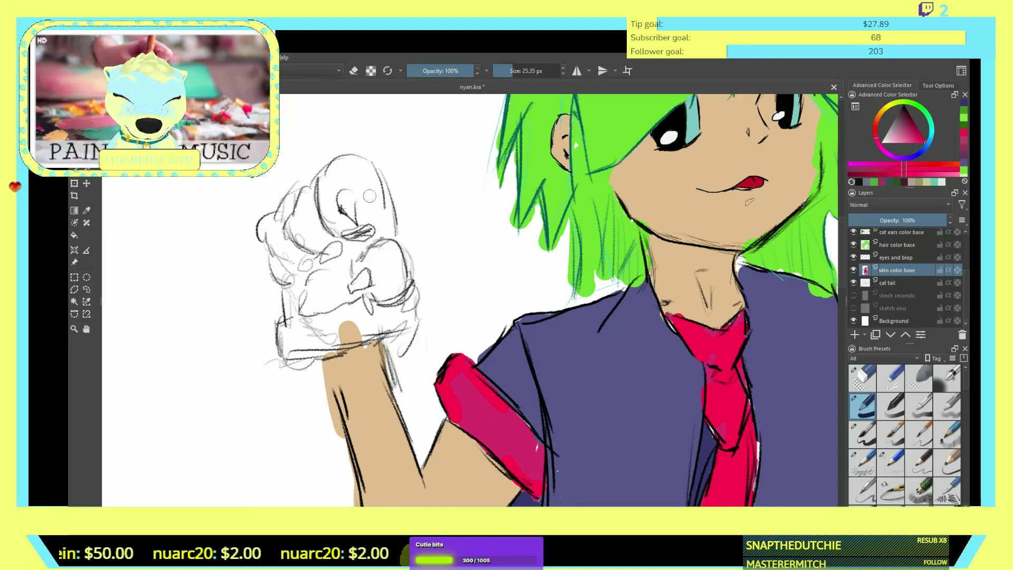
{"action": "left_click_drag", "start_coordinate": [364, 231], "coordinate": [352, 234]}
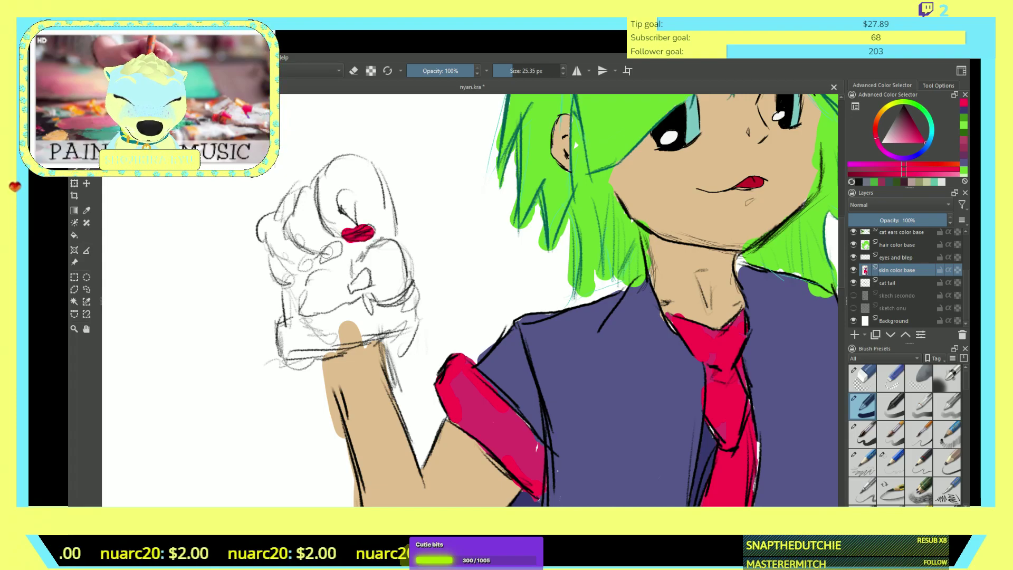
{"action": "mouse_move", "coordinate": [323, 284]}
{"action": "left_mouse_down"}
{"action": "mouse_move", "coordinate": [309, 310]}
{"action": "mouse_move", "coordinate": [322, 278]}
{"action": "mouse_move", "coordinate": [342, 268]}
{"action": "mouse_move", "coordinate": [352, 296]}
{"action": "mouse_move", "coordinate": [320, 292]}
{"action": "left_mouse_up"}
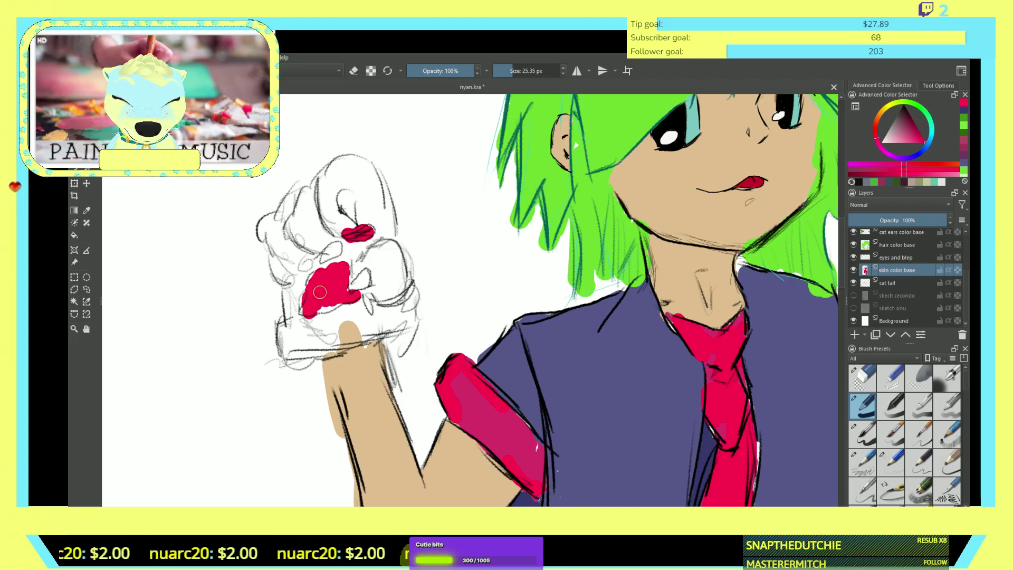
{"action": "left_click_drag", "start_coordinate": [318, 254], "coordinate": [327, 250]}
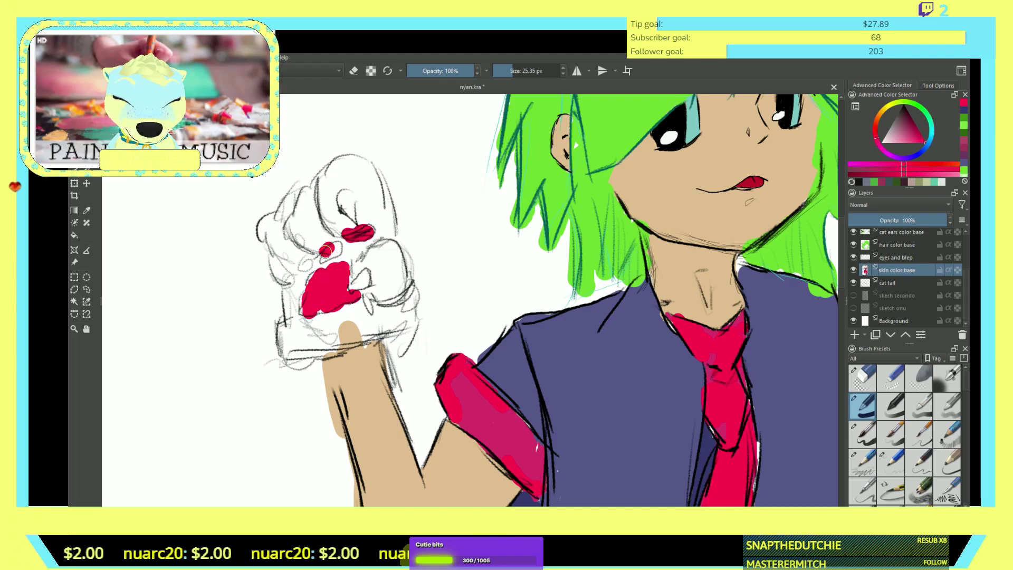
{"action": "left_click", "coordinate": [305, 264]}
{"action": "left_click", "coordinate": [290, 277]}
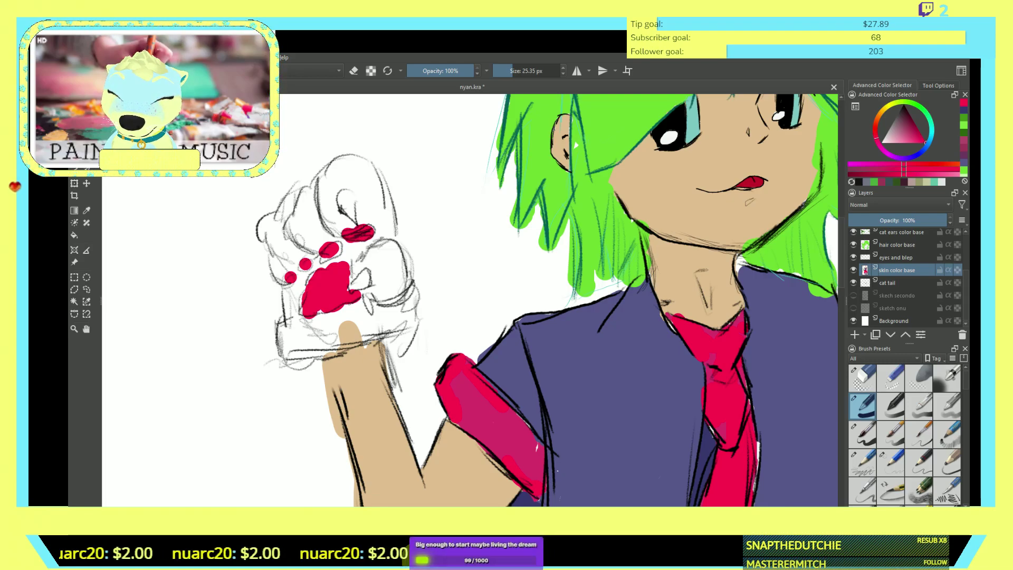
- Choose dark purple and paint the upper finger and the thumb's outer edge on the raised paw glove
{"action": "left_click", "coordinate": [904, 182]}
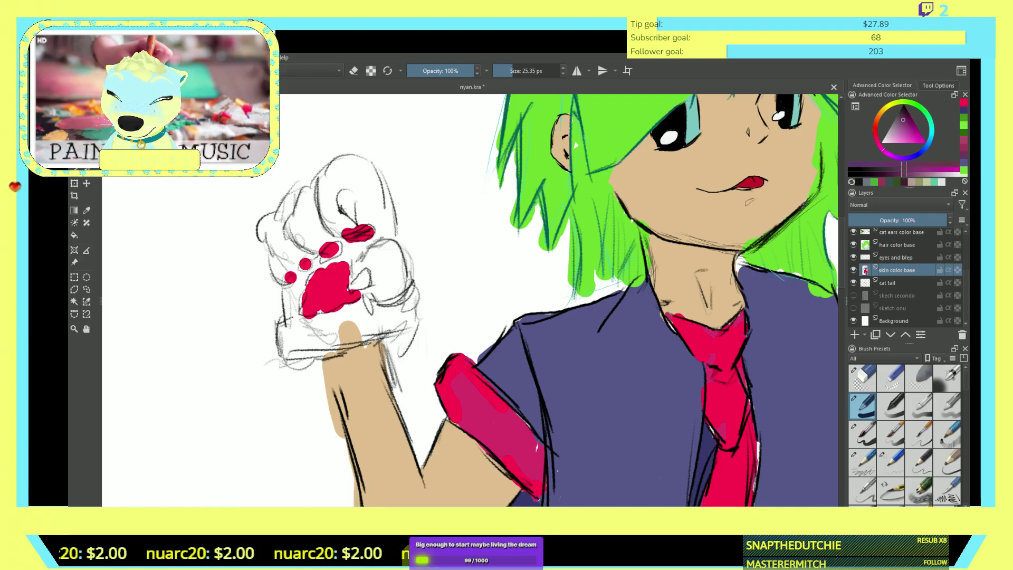
{"action": "mouse_move", "coordinate": [335, 183]}
{"action": "left_mouse_down"}
{"action": "mouse_move", "coordinate": [332, 191]}
{"action": "mouse_move", "coordinate": [354, 188]}
{"action": "mouse_move", "coordinate": [364, 216]}
{"action": "left_mouse_up"}
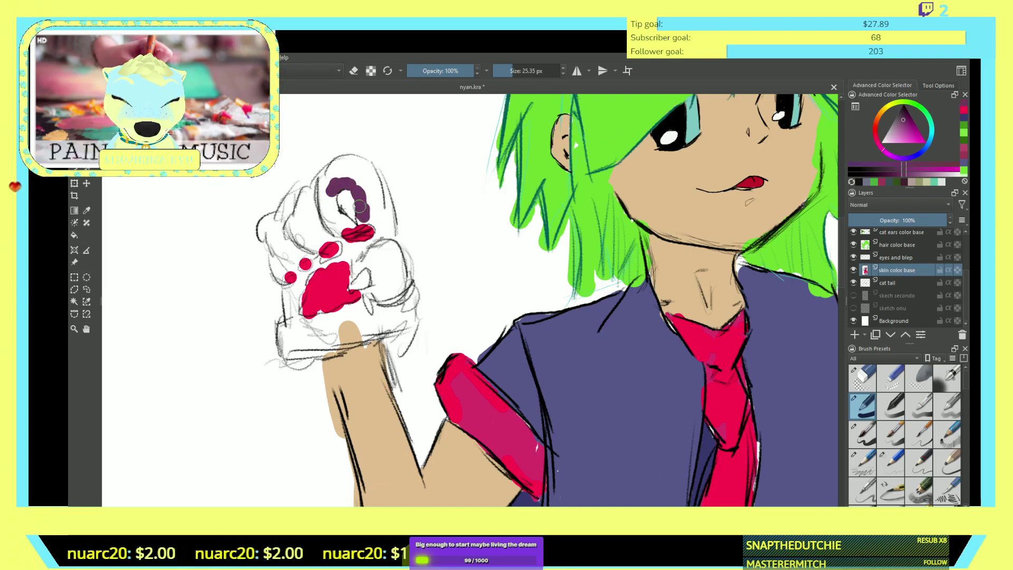
{"action": "mouse_move", "coordinate": [375, 223]}
{"action": "left_mouse_down"}
{"action": "mouse_move", "coordinate": [363, 179]}
{"action": "mouse_move", "coordinate": [382, 198]}
{"action": "mouse_move", "coordinate": [372, 179]}
{"action": "mouse_move", "coordinate": [385, 197]}
{"action": "mouse_move", "coordinate": [381, 181]}
{"action": "mouse_move", "coordinate": [390, 231]}
{"action": "mouse_move", "coordinate": [377, 234]}
{"action": "mouse_move", "coordinate": [384, 212]}
{"action": "mouse_move", "coordinate": [361, 168]}
{"action": "left_mouse_up"}
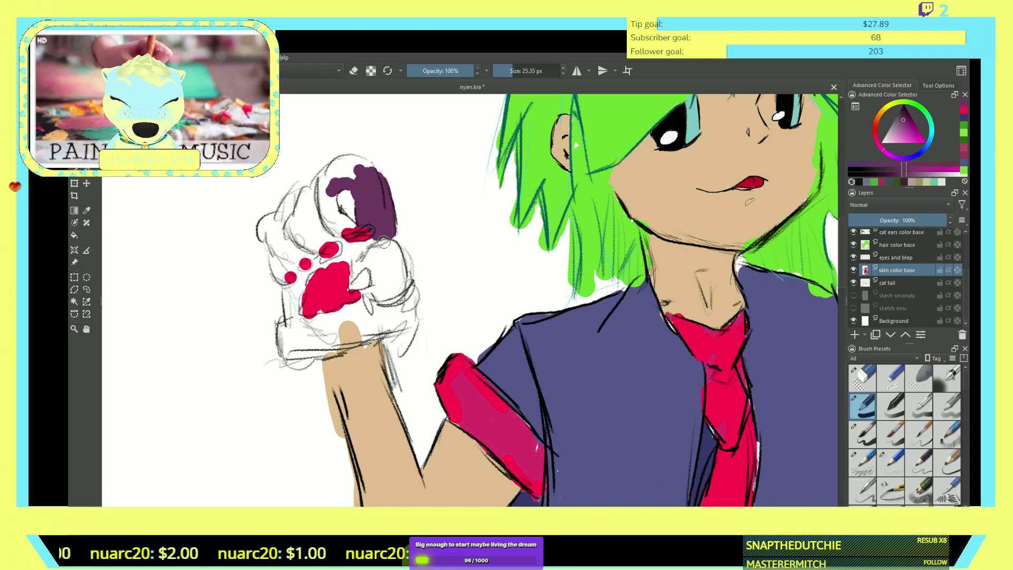
{"action": "left_click_drag", "start_coordinate": [379, 243], "coordinate": [399, 287]}
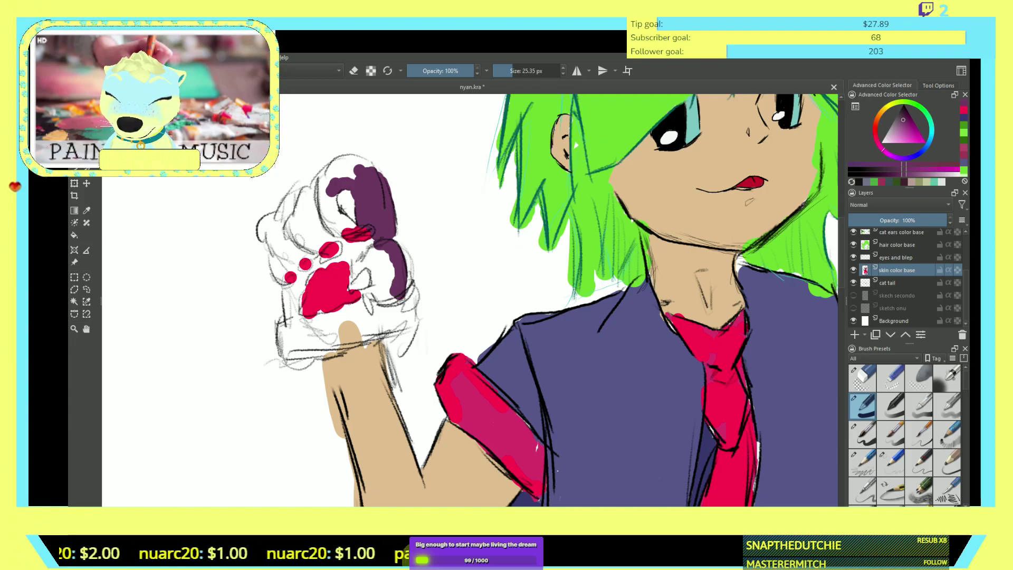
- Add a crimson pad at the base of the raised glove's thumb and fill the rest of the glove around the pads with dark purple
{"action": "left_click", "coordinate": [963, 110]}
{"action": "left_click", "coordinate": [367, 300]}
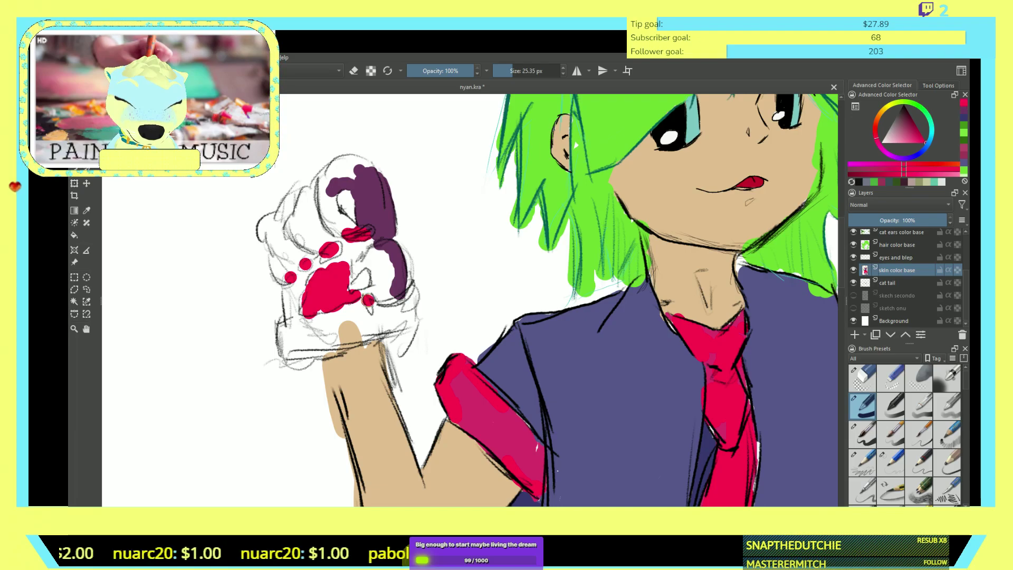
{"action": "left_click_drag", "start_coordinate": [368, 301], "coordinate": [370, 308]}
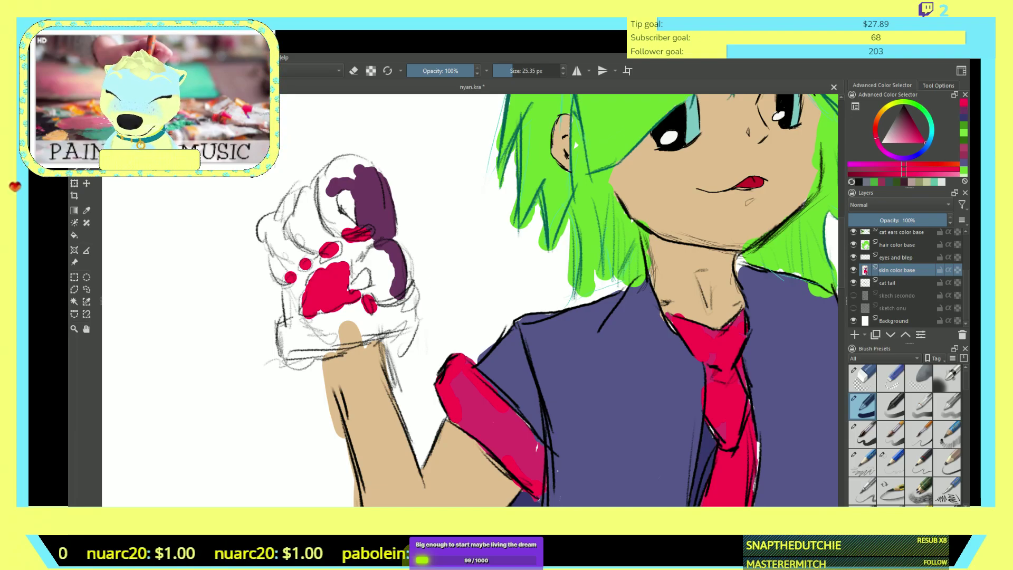
{"action": "key", "text": "x"}
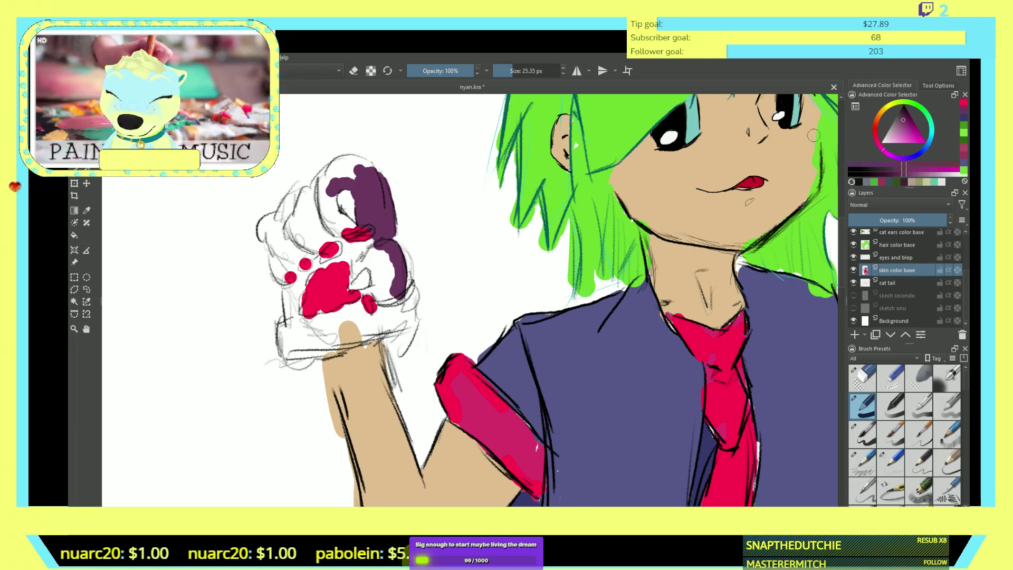
{"action": "mouse_move", "coordinate": [329, 185]}
{"action": "left_mouse_down"}
{"action": "mouse_move", "coordinate": [348, 225]}
{"action": "mouse_move", "coordinate": [332, 209]}
{"action": "mouse_move", "coordinate": [336, 232]}
{"action": "mouse_move", "coordinate": [325, 178]}
{"action": "mouse_move", "coordinate": [354, 159]}
{"action": "mouse_move", "coordinate": [363, 170]}
{"action": "mouse_move", "coordinate": [345, 169]}
{"action": "mouse_move", "coordinate": [302, 200]}
{"action": "mouse_move", "coordinate": [308, 192]}
{"action": "mouse_move", "coordinate": [292, 230]}
{"action": "mouse_move", "coordinate": [302, 208]}
{"action": "mouse_move", "coordinate": [298, 251]}
{"action": "mouse_move", "coordinate": [307, 213]}
{"action": "mouse_move", "coordinate": [313, 245]}
{"action": "mouse_move", "coordinate": [324, 234]}
{"action": "mouse_move", "coordinate": [345, 252]}
{"action": "mouse_move", "coordinate": [324, 262]}
{"action": "mouse_move", "coordinate": [318, 245]}
{"action": "mouse_move", "coordinate": [317, 256]}
{"action": "mouse_move", "coordinate": [319, 248]}
{"action": "mouse_move", "coordinate": [290, 261]}
{"action": "mouse_move", "coordinate": [280, 244]}
{"action": "mouse_move", "coordinate": [285, 213]}
{"action": "mouse_move", "coordinate": [279, 232]}
{"action": "mouse_move", "coordinate": [271, 227]}
{"action": "mouse_move", "coordinate": [289, 316]}
{"action": "mouse_move", "coordinate": [309, 274]}
{"action": "mouse_move", "coordinate": [300, 282]}
{"action": "mouse_move", "coordinate": [302, 270]}
{"action": "mouse_move", "coordinate": [282, 348]}
{"action": "mouse_move", "coordinate": [296, 354]}
{"action": "mouse_move", "coordinate": [299, 333]}
{"action": "mouse_move", "coordinate": [332, 354]}
{"action": "mouse_move", "coordinate": [300, 358]}
{"action": "mouse_move", "coordinate": [295, 346]}
{"action": "mouse_move", "coordinate": [340, 320]}
{"action": "mouse_move", "coordinate": [381, 270]}
{"action": "mouse_move", "coordinate": [393, 278]}
{"action": "mouse_move", "coordinate": [372, 252]}
{"action": "mouse_move", "coordinate": [358, 267]}
{"action": "mouse_move", "coordinate": [381, 261]}
{"action": "mouse_move", "coordinate": [376, 274]}
{"action": "mouse_move", "coordinate": [374, 246]}
{"action": "mouse_move", "coordinate": [356, 248]}
{"action": "mouse_move", "coordinate": [377, 294]}
{"action": "mouse_move", "coordinate": [365, 289]}
{"action": "mouse_move", "coordinate": [392, 307]}
{"action": "mouse_move", "coordinate": [414, 282]}
{"action": "mouse_move", "coordinate": [416, 325]}
{"action": "mouse_move", "coordinate": [338, 348]}
{"action": "mouse_move", "coordinate": [324, 335]}
{"action": "mouse_move", "coordinate": [395, 318]}
{"action": "mouse_move", "coordinate": [340, 312]}
{"action": "left_mouse_up"}
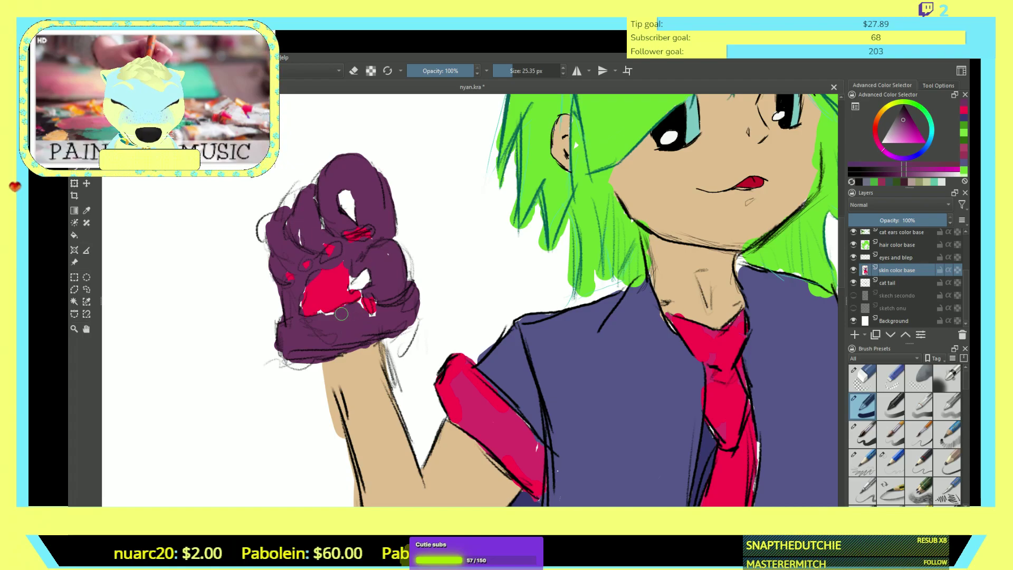
- Fill the lowered glove beside the hip with dark purple and paint its small area next to the shirt a darker crimson
{"action": "scroll", "coordinate": [404, 258], "scroll_direction": "down", "scroll_amount": 4}
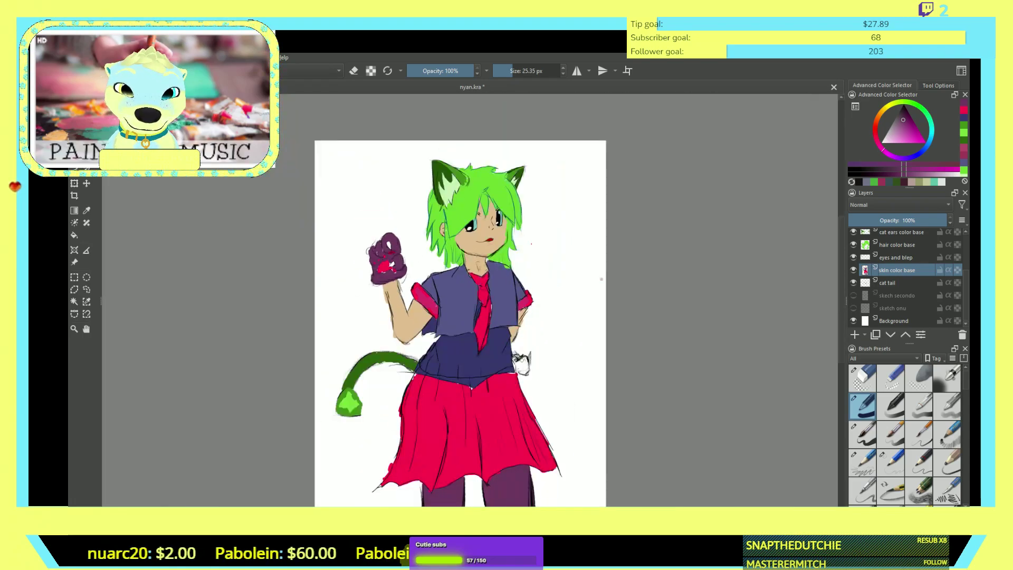
{"action": "scroll", "coordinate": [522, 359], "scroll_direction": "up", "scroll_amount": 5}
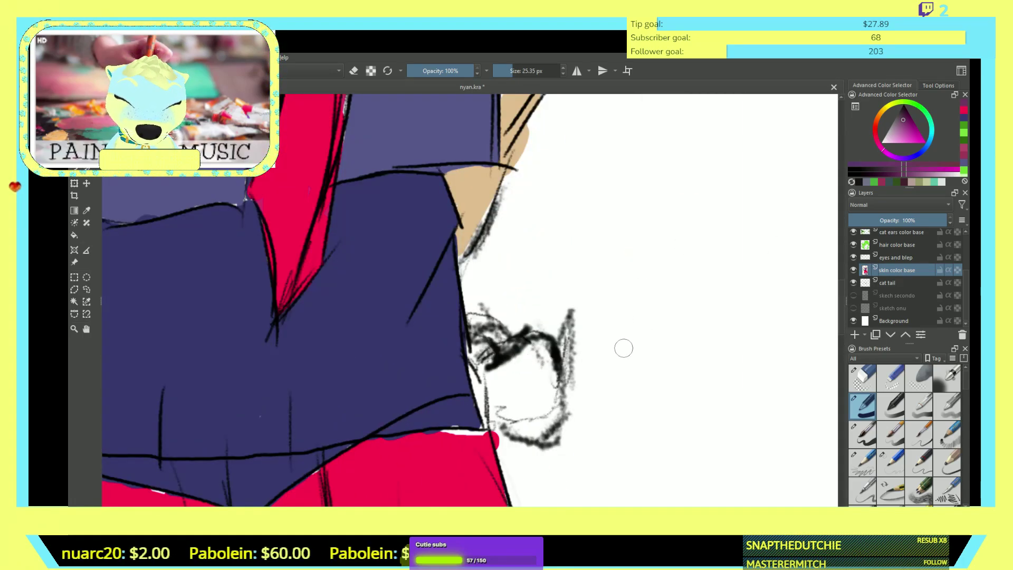
{"action": "mouse_move", "coordinate": [529, 370]}
{"action": "left_mouse_down"}
{"action": "mouse_move", "coordinate": [539, 349]}
{"action": "mouse_move", "coordinate": [550, 357]}
{"action": "mouse_move", "coordinate": [555, 416]}
{"action": "mouse_move", "coordinate": [525, 420]}
{"action": "mouse_move", "coordinate": [538, 378]}
{"action": "mouse_move", "coordinate": [519, 400]}
{"action": "mouse_move", "coordinate": [493, 393]}
{"action": "mouse_move", "coordinate": [492, 378]}
{"action": "mouse_move", "coordinate": [477, 389]}
{"action": "mouse_move", "coordinate": [477, 377]}
{"action": "mouse_move", "coordinate": [496, 419]}
{"action": "left_mouse_up"}
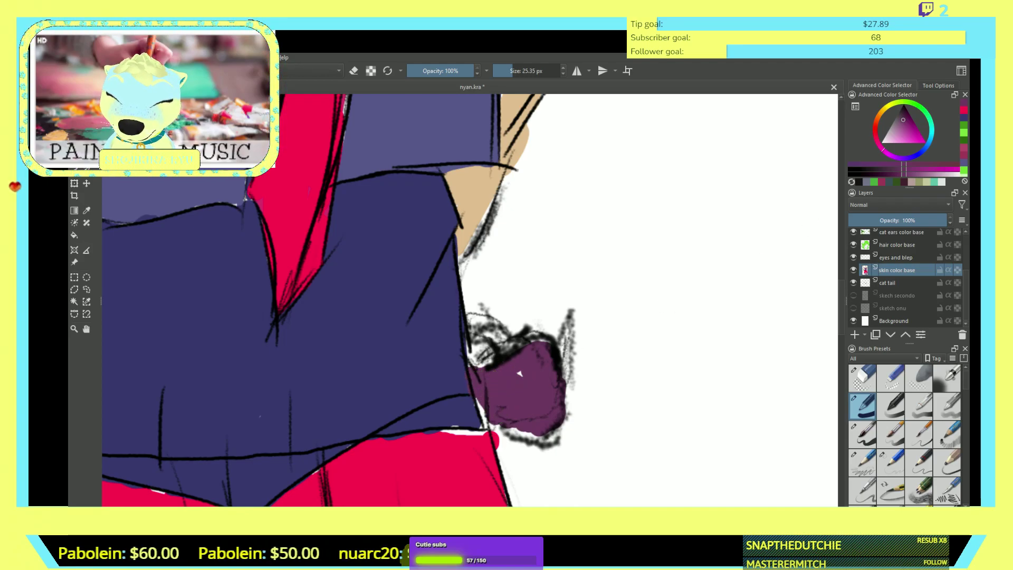
{"action": "left_click", "coordinate": [964, 110]}
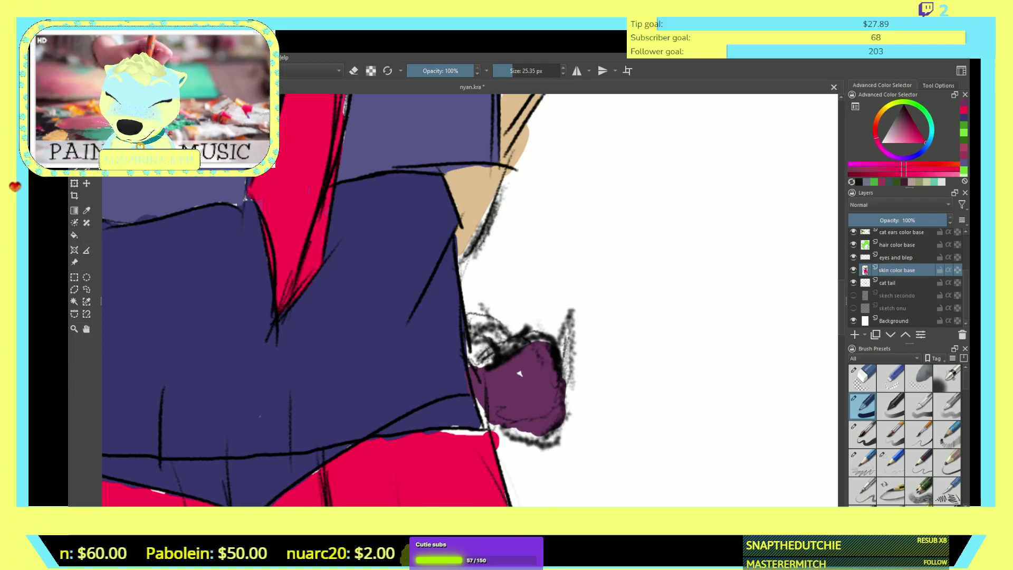
{"action": "left_click", "coordinate": [876, 175]}
{"action": "left_click", "coordinate": [920, 131]}
{"action": "left_click_drag", "start_coordinate": [474, 351], "coordinate": [481, 349]}
- Select all layers down to Background and merge them into a single layer
{"action": "scroll", "coordinate": [557, 274], "scroll_direction": "down", "scroll_amount": 5}
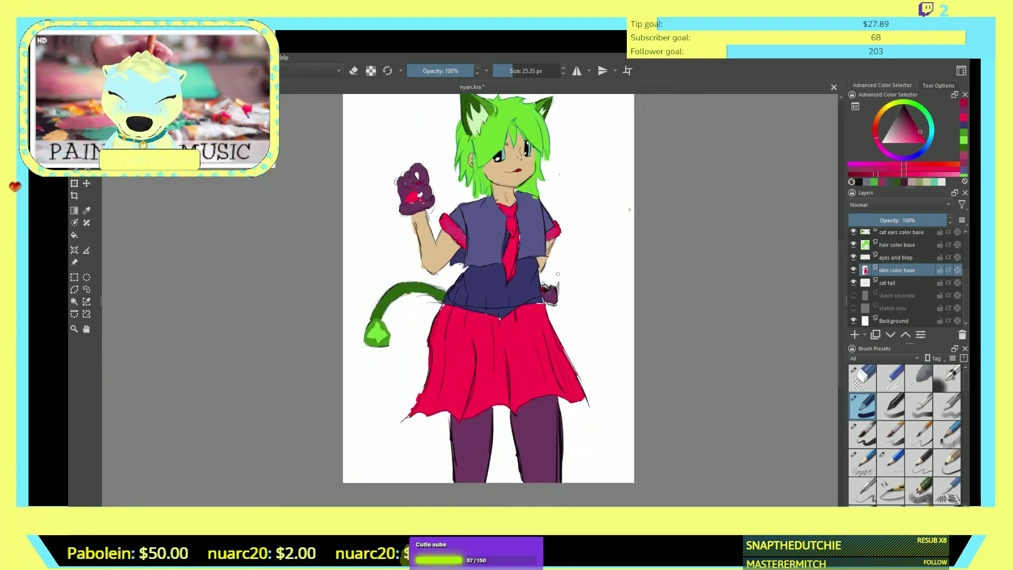
{"action": "scroll", "coordinate": [560, 268], "scroll_direction": "down", "scroll_amount": 3}
{"action": "scroll", "coordinate": [559, 268], "scroll_direction": "up", "scroll_amount": 6}
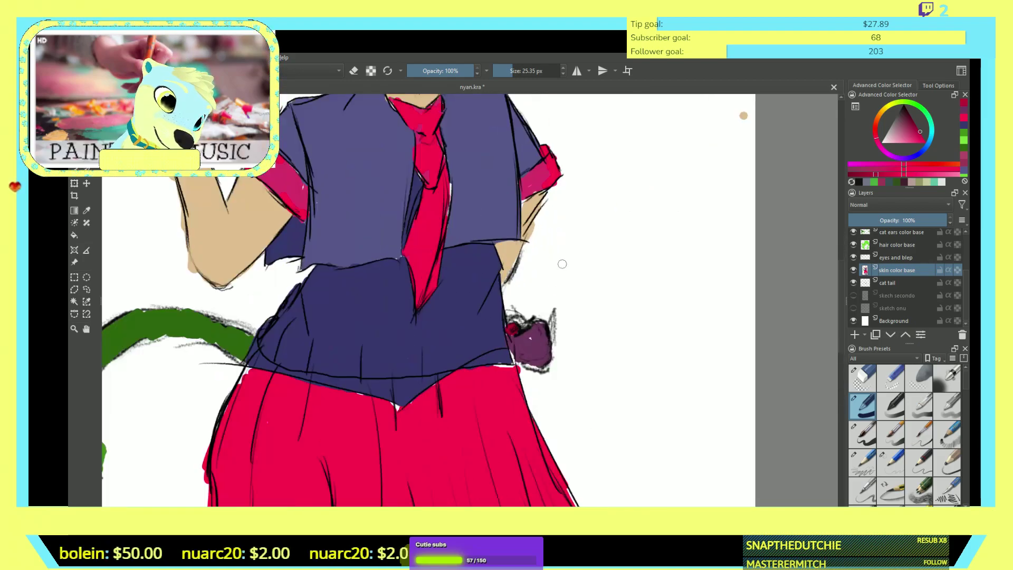
{"action": "scroll", "coordinate": [905, 277], "scroll_direction": "up", "scroll_amount": 2}
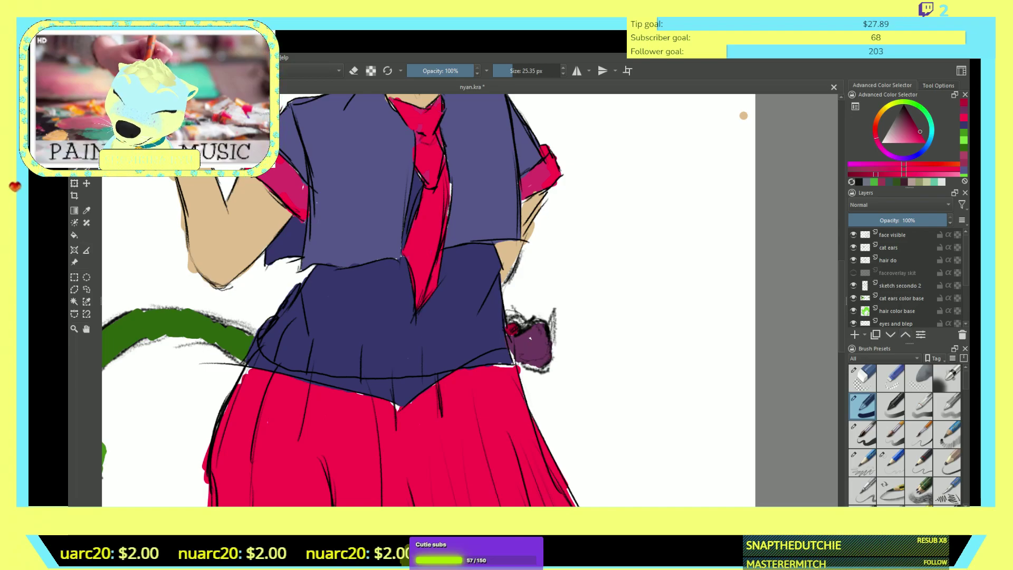
{"action": "scroll", "coordinate": [905, 277], "scroll_direction": "down", "scroll_amount": 3}
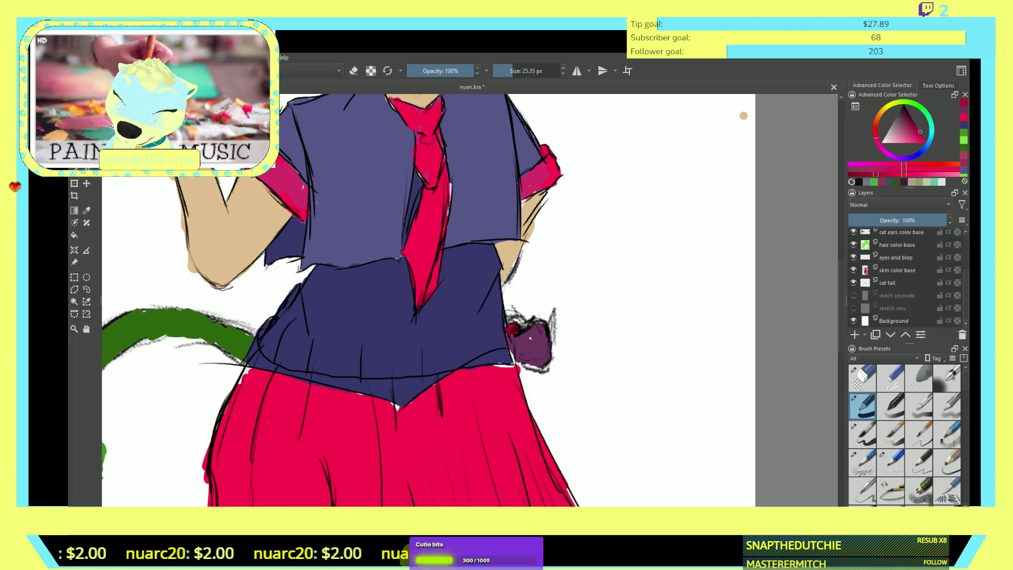
{"action": "left_click", "coordinate": [894, 321], "text": "shift"}
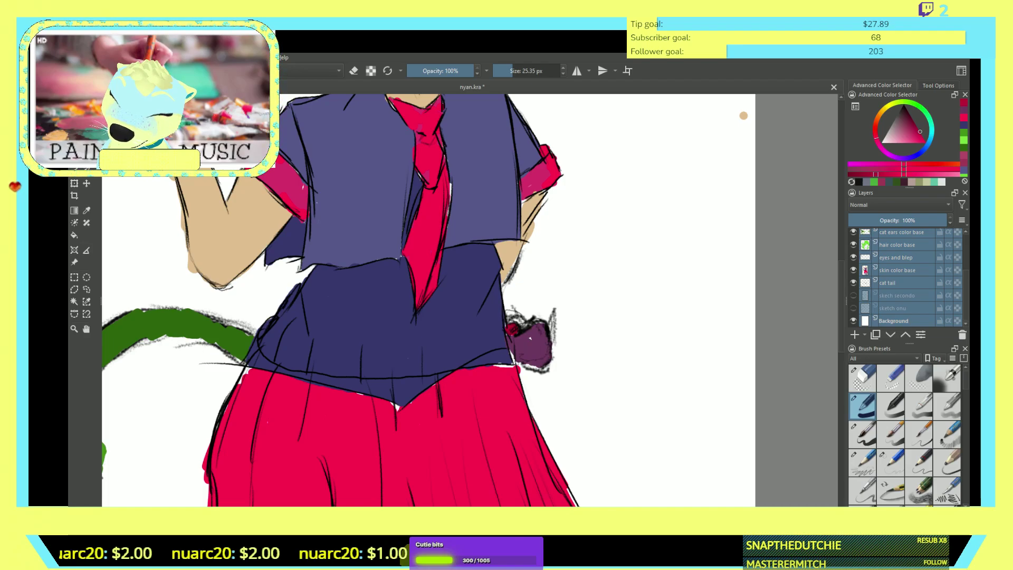
{"action": "key", "text": "ctrl+shift+e"}
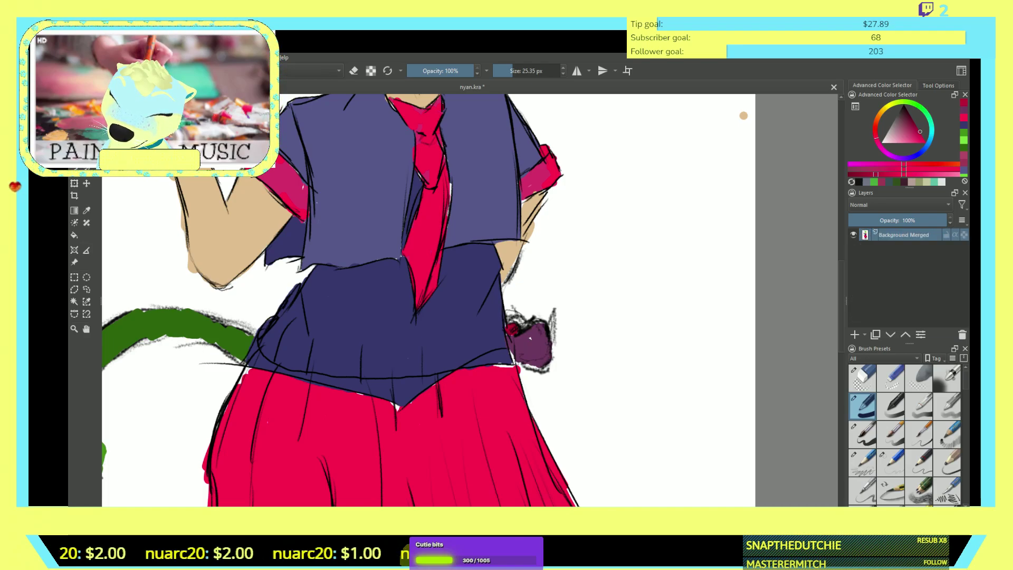
- Add a new paint layer above the merged artwork and name it creator
{"action": "scroll", "coordinate": [617, 289], "scroll_direction": "down", "scroll_amount": 5}
{"action": "scroll", "coordinate": [588, 227], "scroll_direction": "up", "scroll_amount": 5}
{"action": "key", "text": "Insert"}
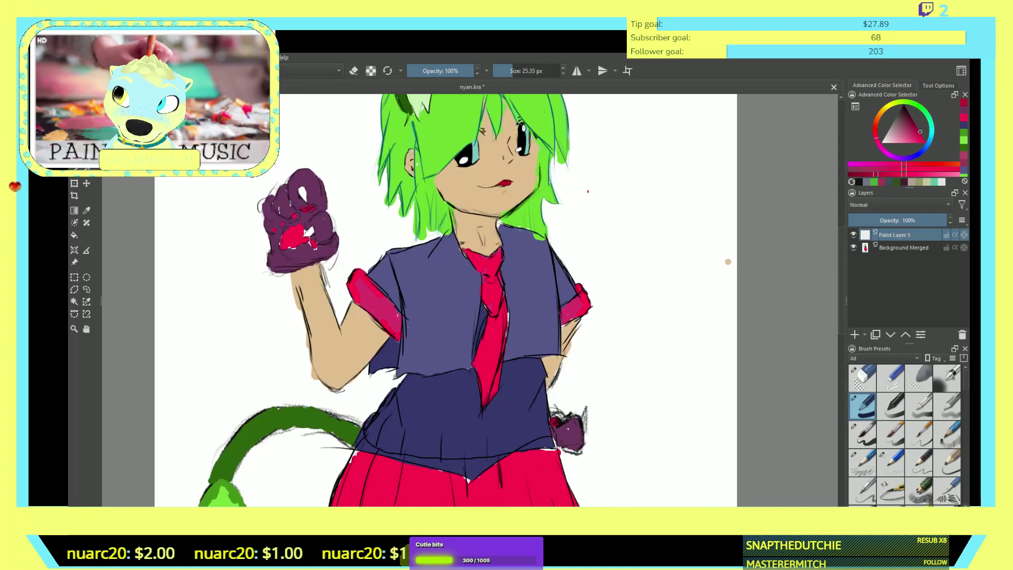
{"action": "key", "text": "F2"}
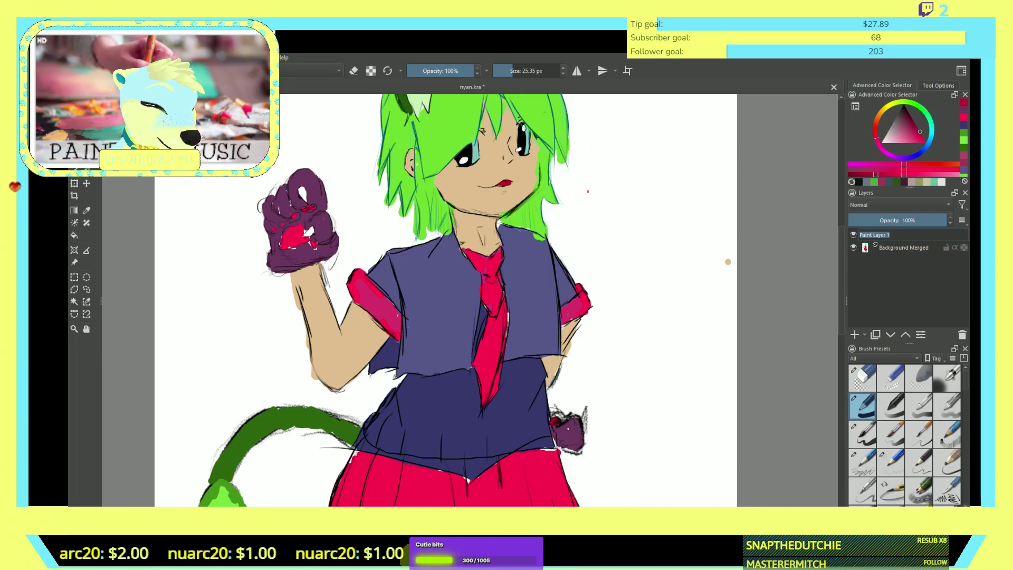
{"action": "type", "text": "dreator"}
{"action": "key", "text": "Return"}
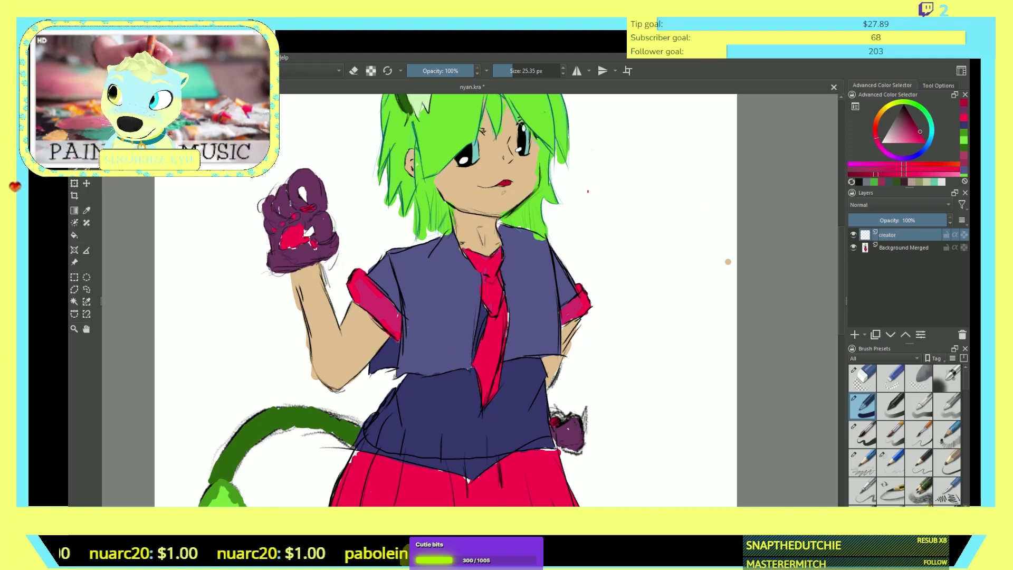
- Try a thick black lettering stroke in the blank corner beside the cat ear and reduce the brush size to 0.76 px
{"action": "scroll", "coordinate": [615, 347], "scroll_direction": "down", "scroll_amount": 5}
{"action": "scroll", "coordinate": [616, 348], "scroll_direction": "up", "scroll_amount": 3}
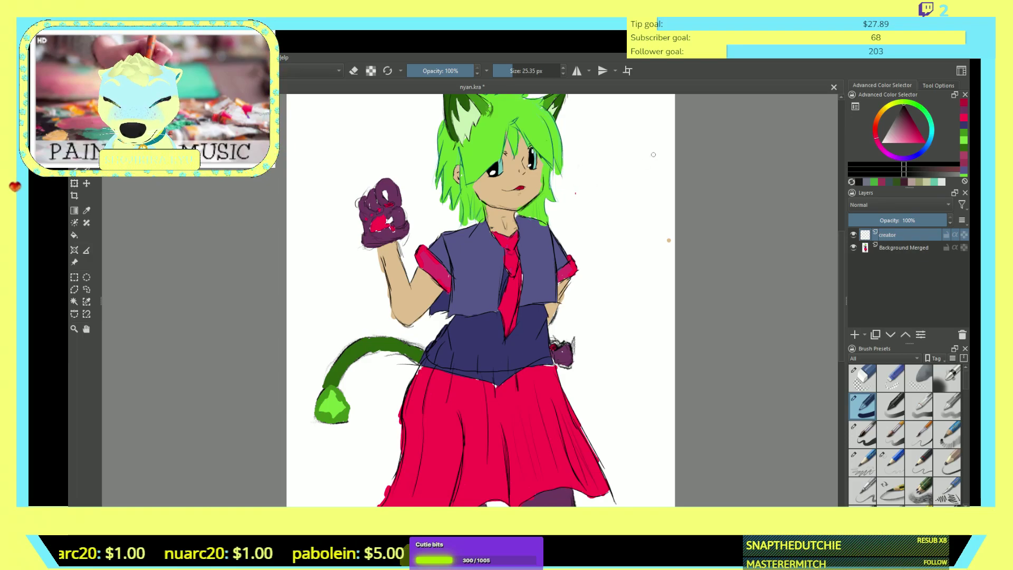
{"action": "left_click_drag", "start_coordinate": [669, 240], "coordinate": [667, 214]}
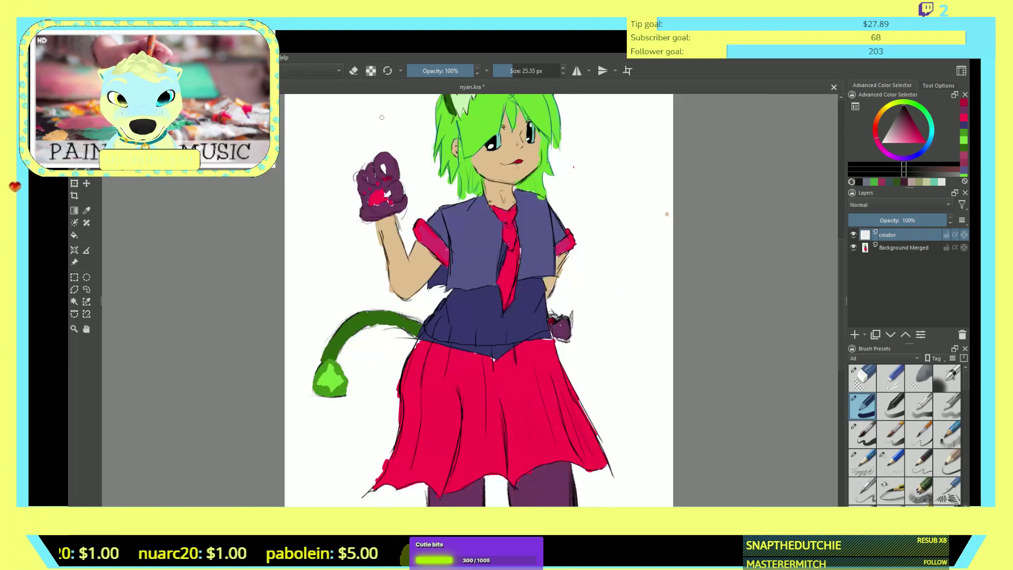
{"action": "left_click_drag", "start_coordinate": [667, 213], "coordinate": [667, 309]}
{"action": "left_click_drag", "start_coordinate": [302, 141], "coordinate": [305, 155]}
{"action": "left_click_drag", "start_coordinate": [507, 71], "coordinate": [499, 71]}
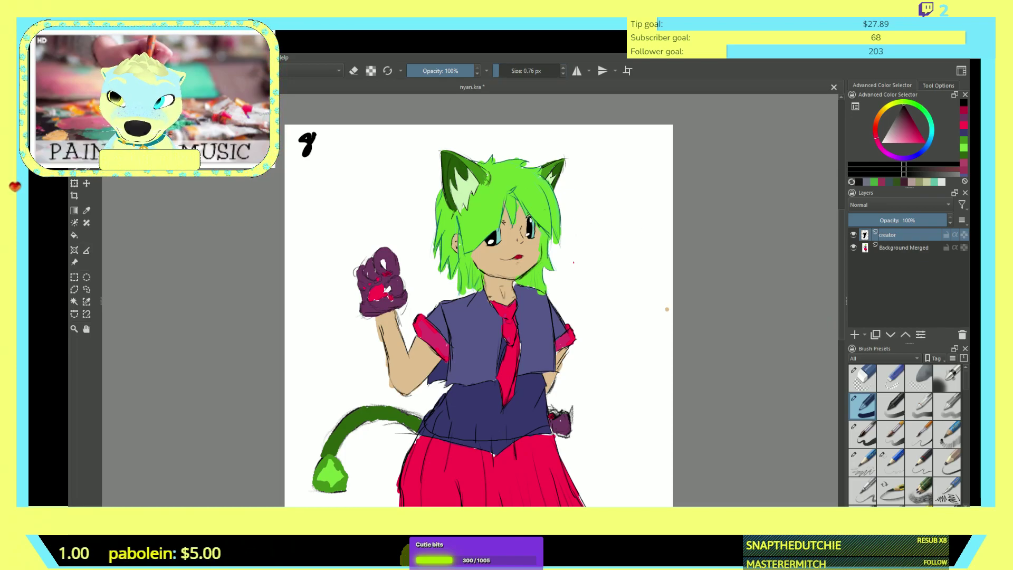
- Erase the thick black trial lettering from the creator layer with the eraser enlarged to 321.87 px
{"action": "key", "text": "e"}
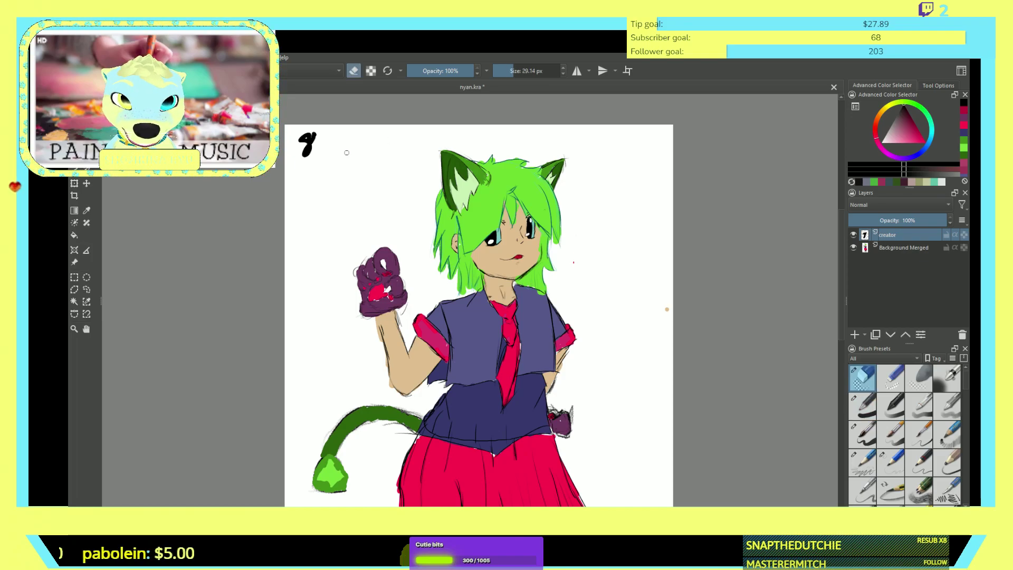
{"action": "left_click_drag", "start_coordinate": [306, 138], "coordinate": [328, 150]}
{"action": "left_click_drag", "start_coordinate": [516, 71], "coordinate": [539, 71]}
{"action": "mouse_move", "coordinate": [312, 136]}
{"action": "left_mouse_down"}
{"action": "mouse_move", "coordinate": [321, 148]}
{"action": "mouse_move", "coordinate": [310, 163]}
{"action": "mouse_move", "coordinate": [303, 149]}
{"action": "left_mouse_up"}
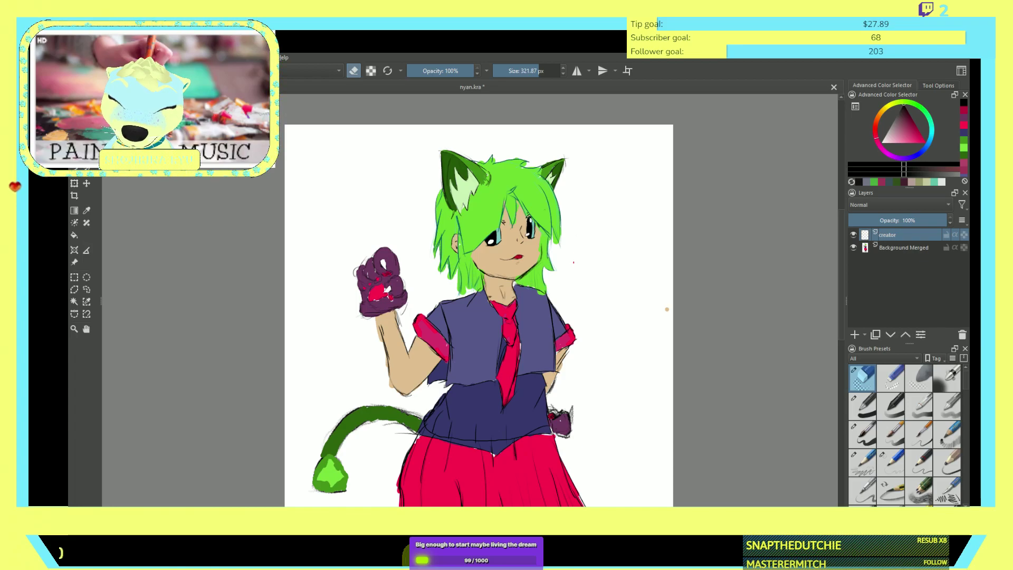
{"action": "left_click", "coordinate": [862, 435]}
{"action": "left_click", "coordinate": [507, 71]}
{"action": "left_click_drag", "start_coordinate": [300, 168], "coordinate": [311, 156]}
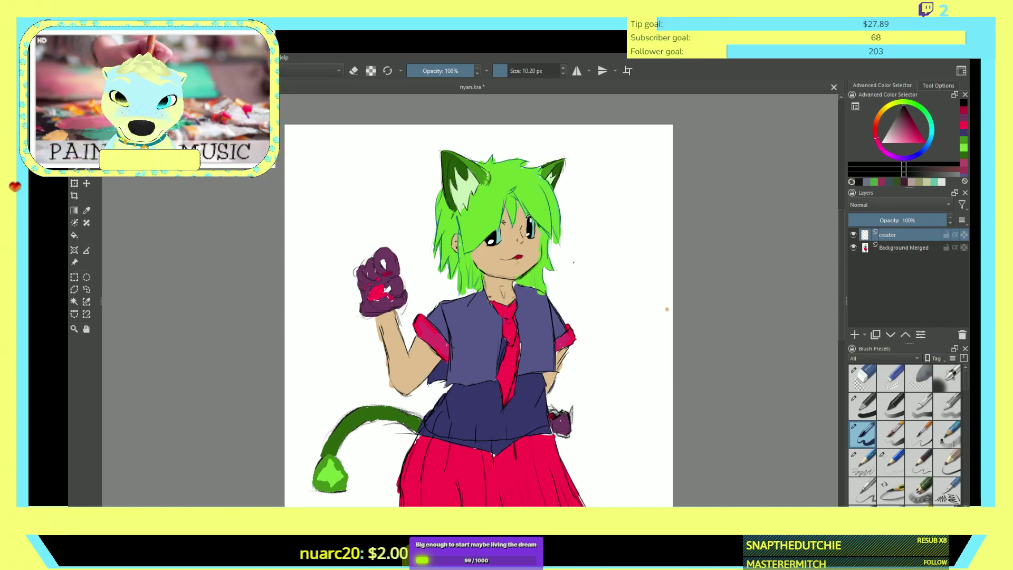
- Handwrite the creator's name on two lines above the raised glove with the 0.76 px brush in black, and underline it
{"action": "left_click", "coordinate": [862, 406]}
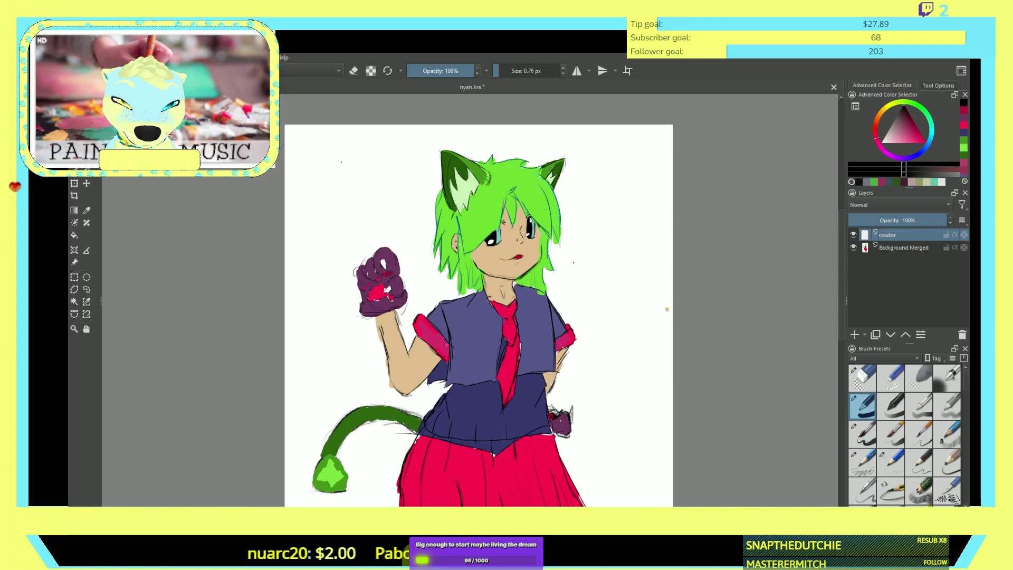
{"action": "mouse_move", "coordinate": [319, 129]}
{"action": "left_mouse_down"}
{"action": "mouse_move", "coordinate": [305, 181]}
{"action": "mouse_move", "coordinate": [330, 160]}
{"action": "mouse_move", "coordinate": [349, 167]}
{"action": "mouse_move", "coordinate": [382, 150]}
{"action": "mouse_move", "coordinate": [388, 172]}
{"action": "mouse_move", "coordinate": [393, 161]}
{"action": "mouse_move", "coordinate": [439, 154]}
{"action": "left_mouse_up"}
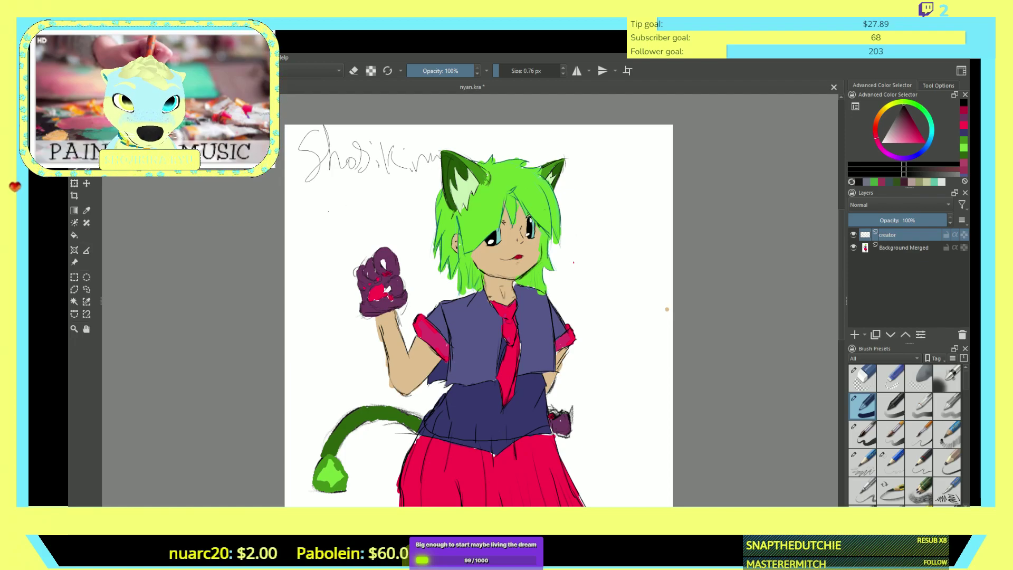
{"action": "mouse_move", "coordinate": [309, 194]}
{"action": "left_mouse_down"}
{"action": "mouse_move", "coordinate": [317, 212]}
{"action": "mouse_move", "coordinate": [349, 229]}
{"action": "mouse_move", "coordinate": [372, 210]}
{"action": "left_mouse_up"}
{"action": "left_click_drag", "start_coordinate": [377, 175], "coordinate": [385, 214]}
{"action": "key", "text": "ctrl+z"}
{"action": "key", "text": "ctrl+z"}
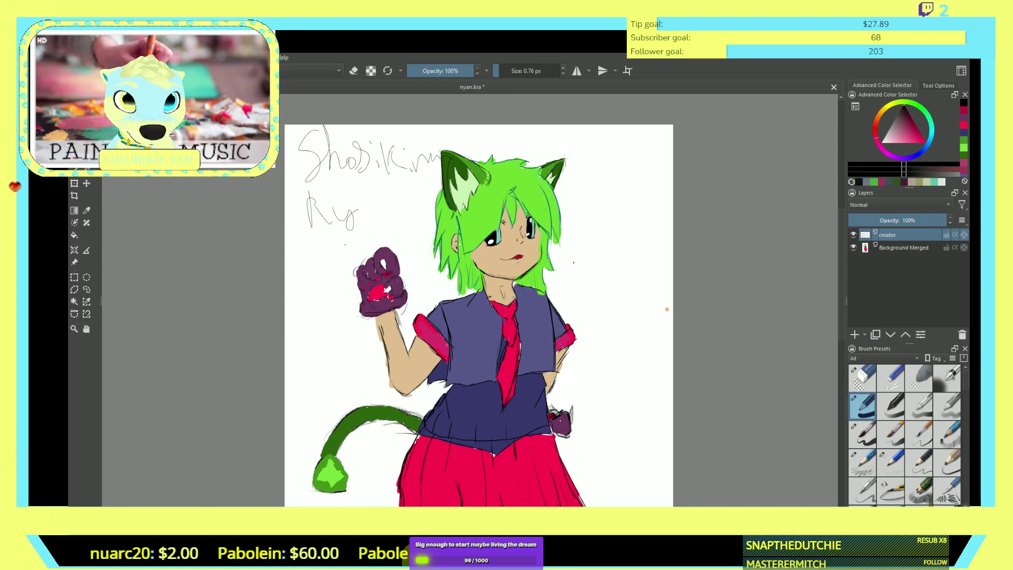
{"action": "left_click_drag", "start_coordinate": [362, 208], "coordinate": [397, 221]}
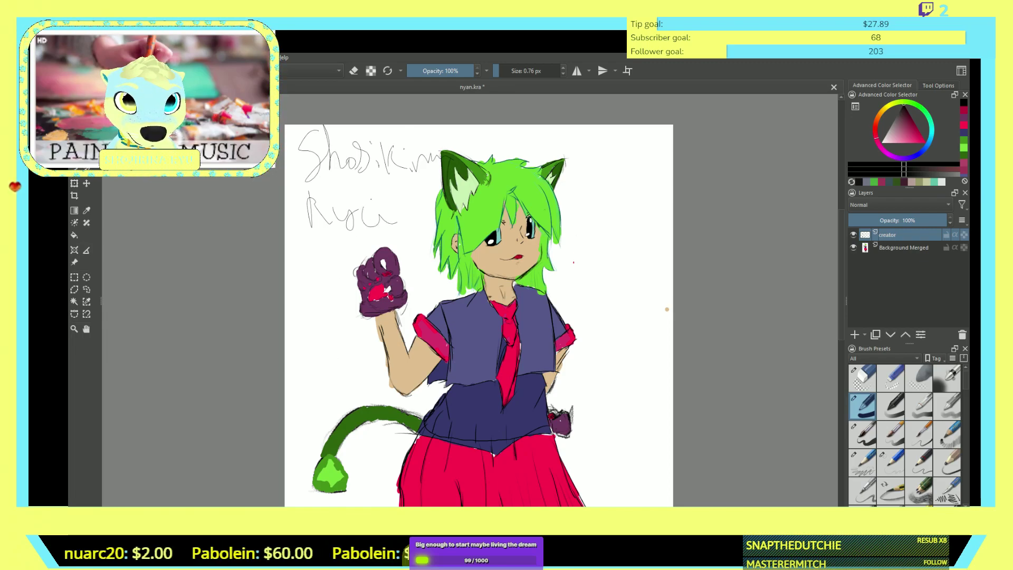
{"action": "mouse_move", "coordinate": [286, 229]}
{"action": "left_mouse_down"}
{"action": "mouse_move", "coordinate": [387, 233]}
{"action": "mouse_move", "coordinate": [286, 242]}
{"action": "left_mouse_up"}
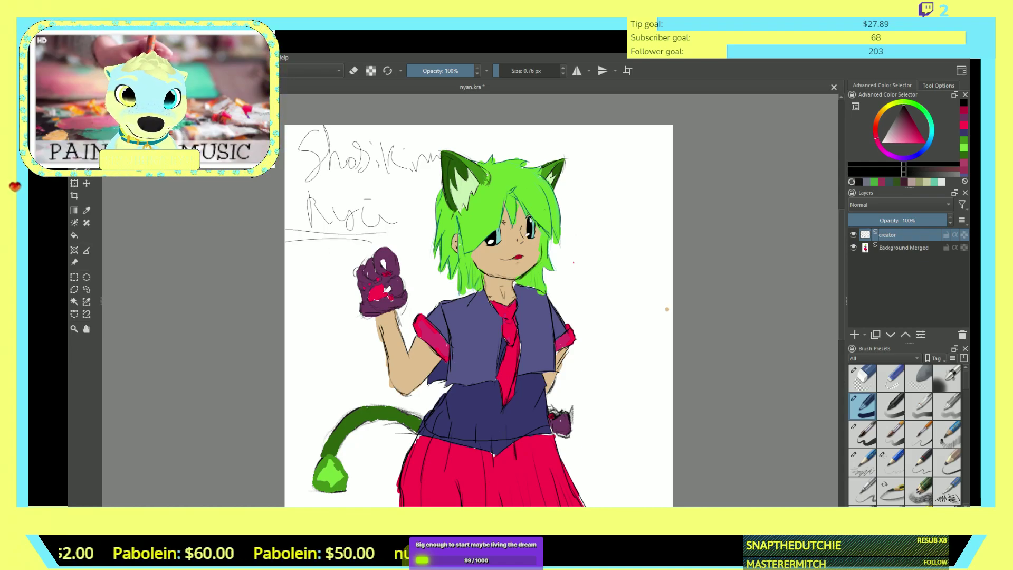
- Save nyan.kra with the signed drawing
{"action": "scroll", "coordinate": [353, 252], "scroll_direction": "down", "scroll_amount": 3}
{"action": "scroll", "coordinate": [325, 237], "scroll_direction": "up", "scroll_amount": 3}
{"action": "scroll", "coordinate": [480, 224], "scroll_direction": "down", "scroll_amount": 4}
{"action": "scroll", "coordinate": [467, 222], "scroll_direction": "up", "scroll_amount": 6}
{"action": "scroll", "coordinate": [464, 223], "scroll_direction": "down", "scroll_amount": 5}
{"action": "scroll", "coordinate": [466, 222], "scroll_direction": "up", "scroll_amount": 6}
{"action": "scroll", "coordinate": [467, 222], "scroll_direction": "down", "scroll_amount": 2}
{"action": "scroll", "coordinate": [485, 285], "scroll_direction": "down", "scroll_amount": 3}
{"action": "scroll", "coordinate": [486, 285], "scroll_direction": "up", "scroll_amount": 3}
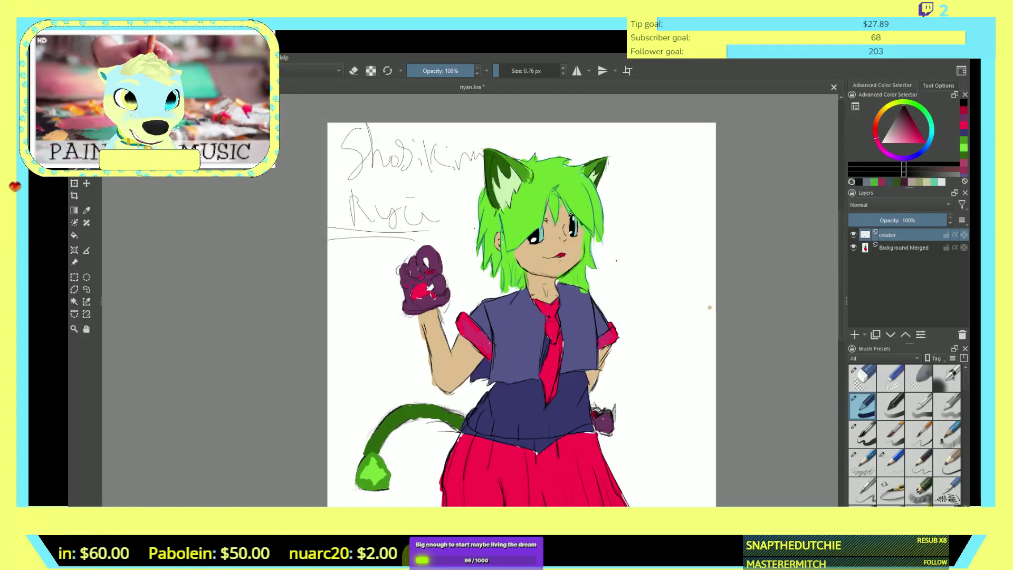
{"action": "key", "text": "ctrl+s"}
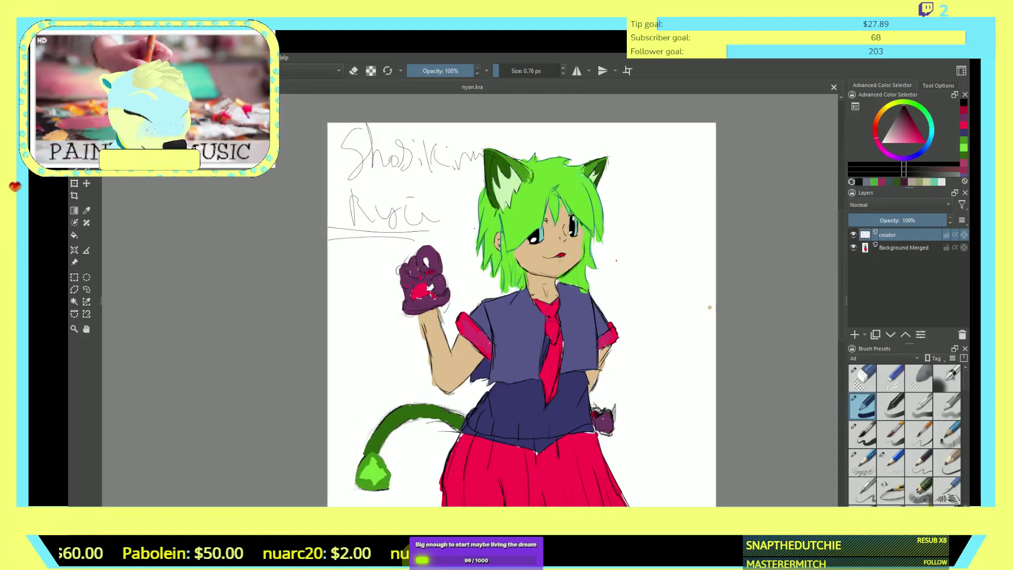